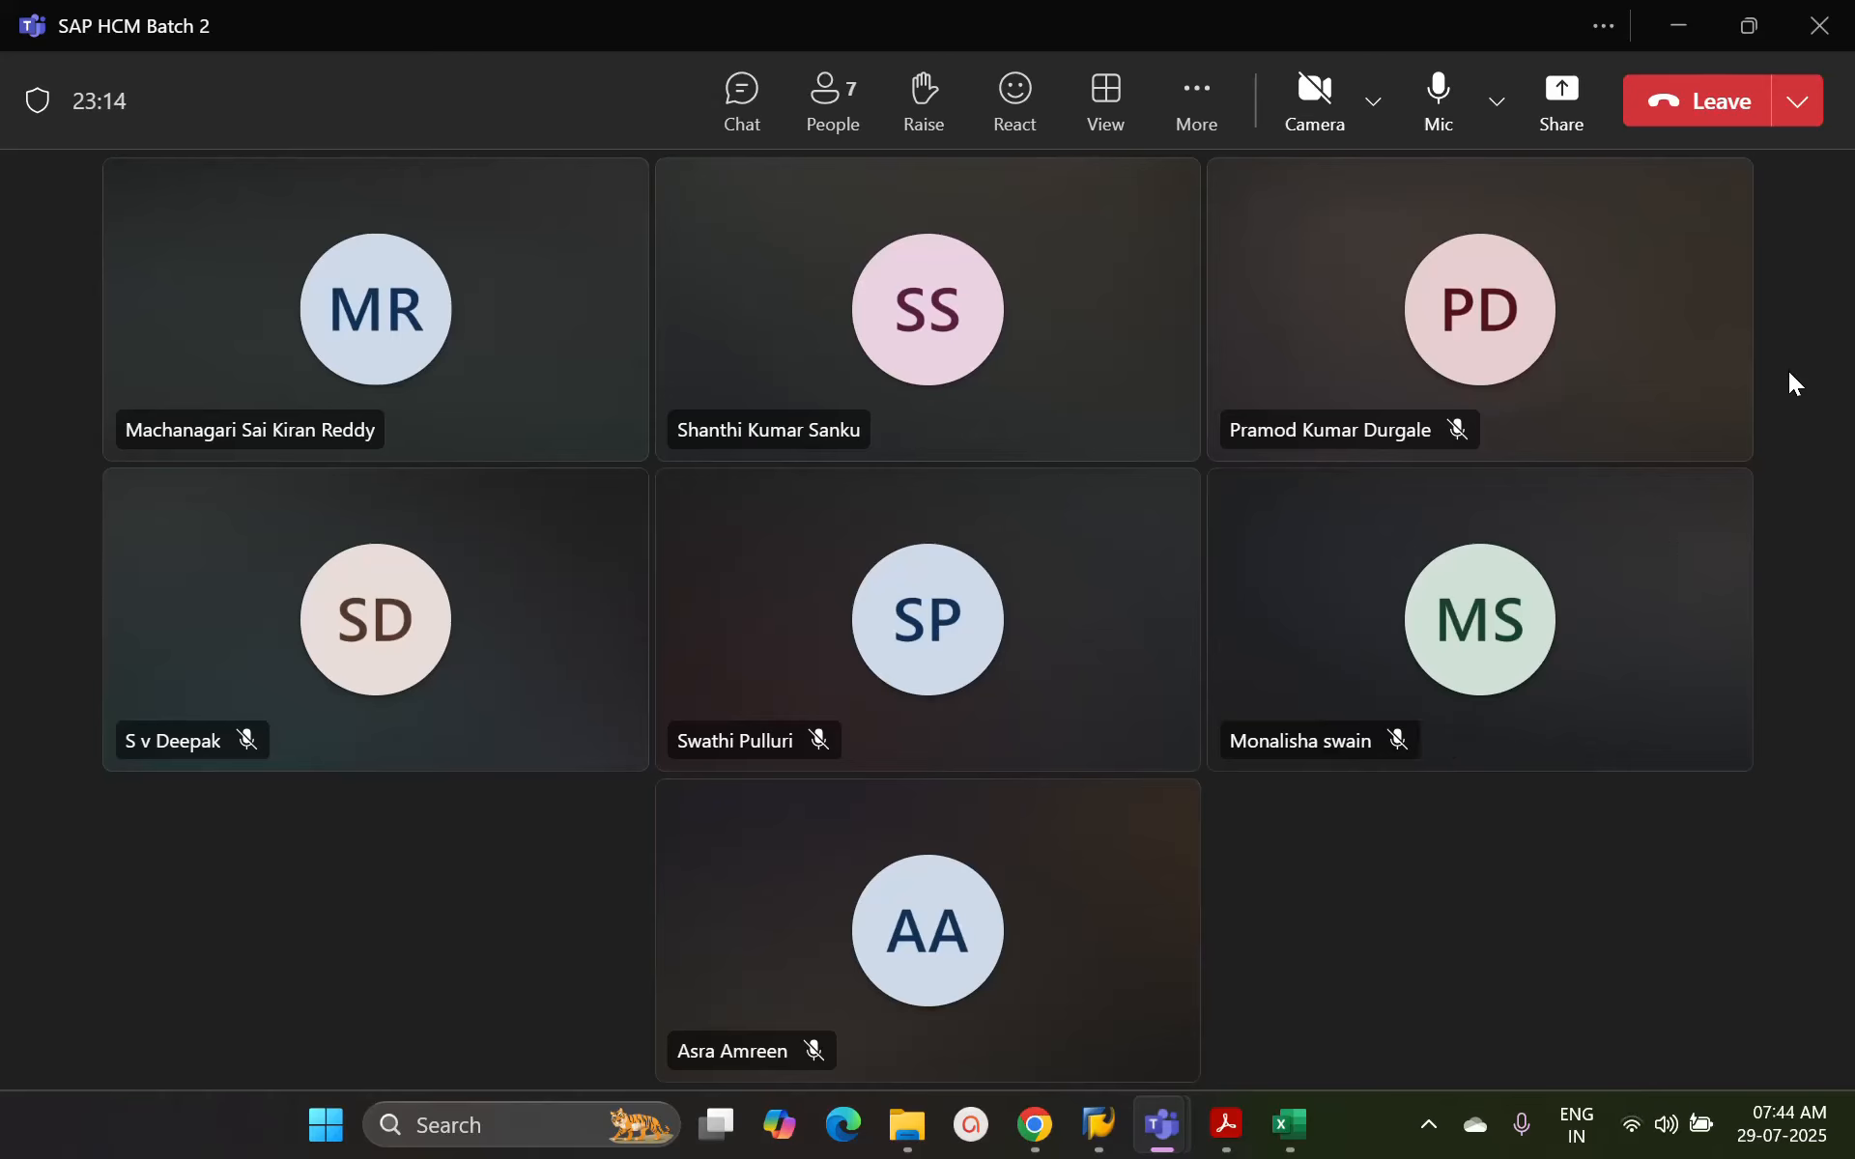
Share the entire screen in the meeting and bring the SAP logon screen to the front, minimizing the Teams and PDF windows
{"action": "left_click", "coordinate": [1561, 128]}
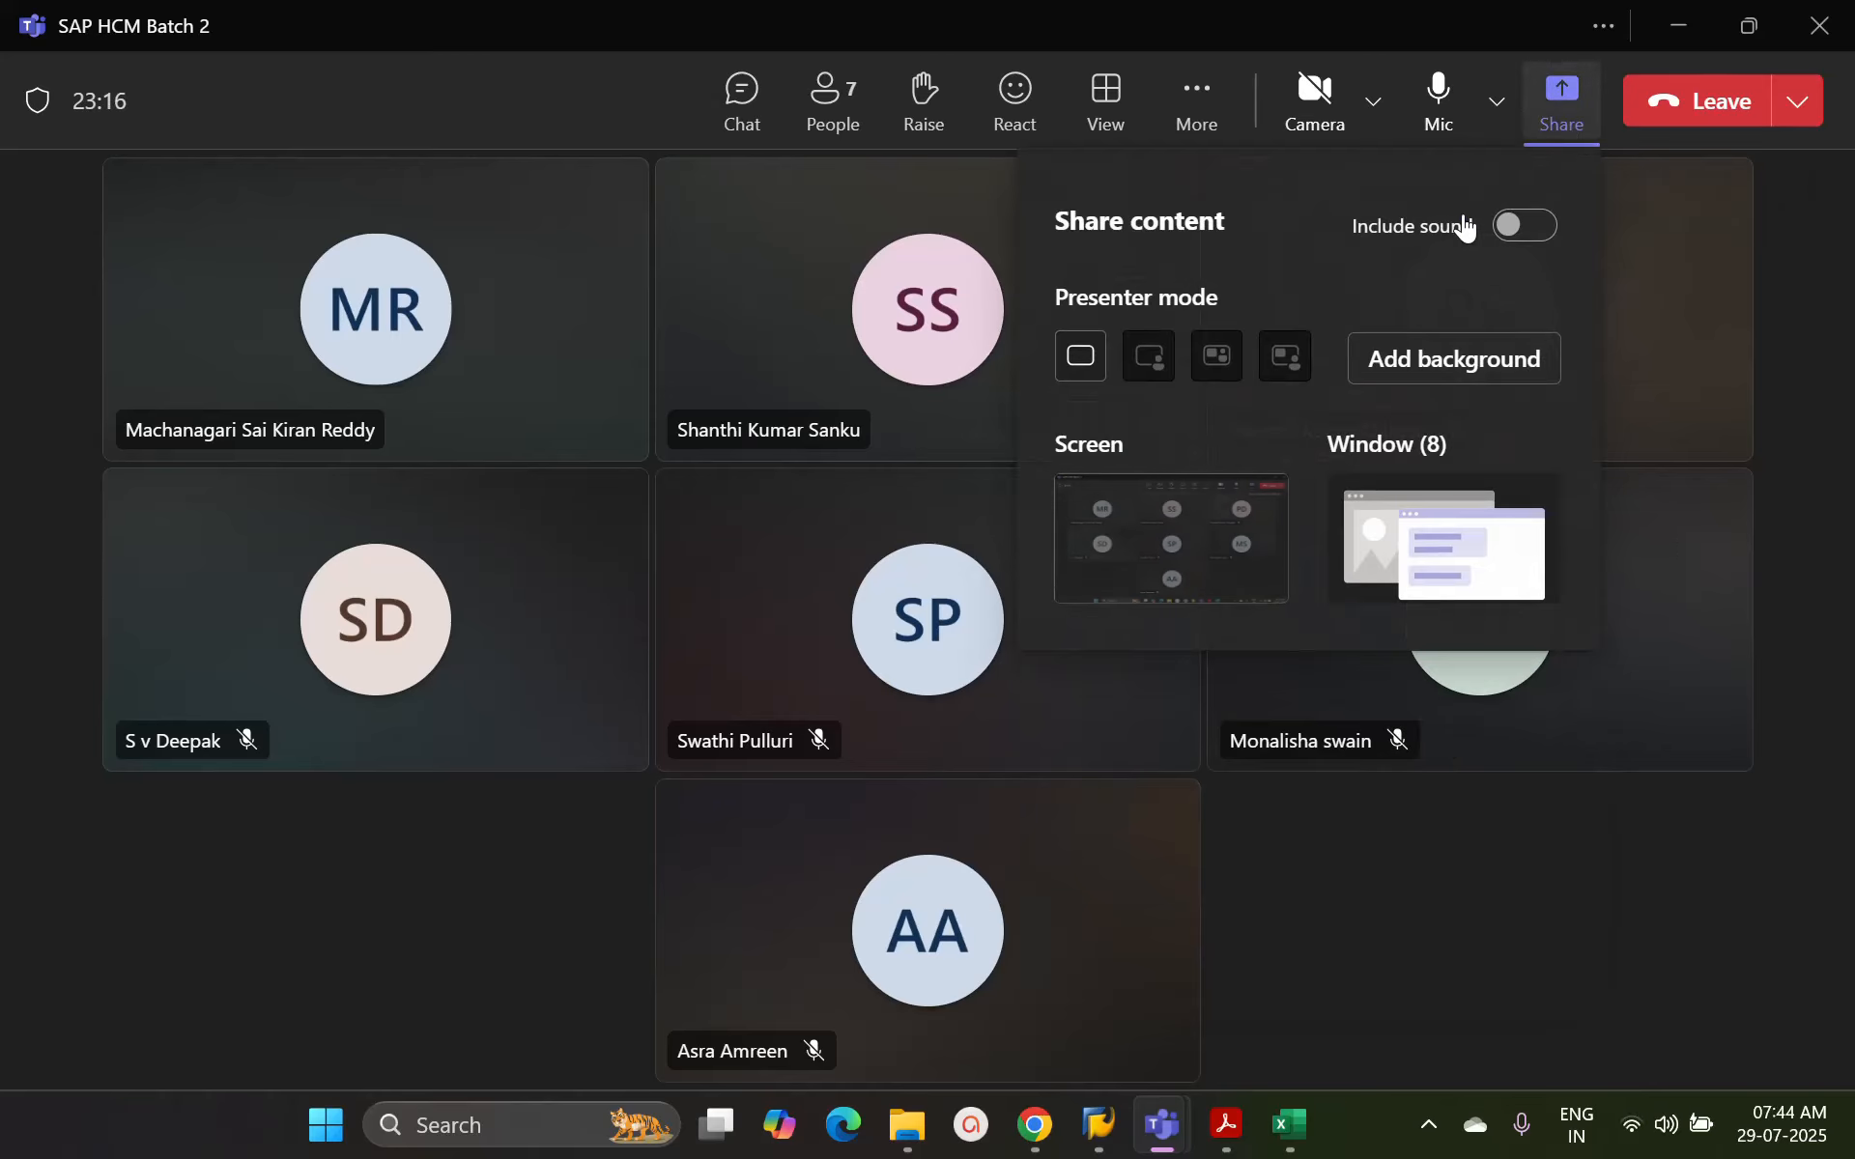
{"action": "left_click", "coordinate": [1175, 539]}
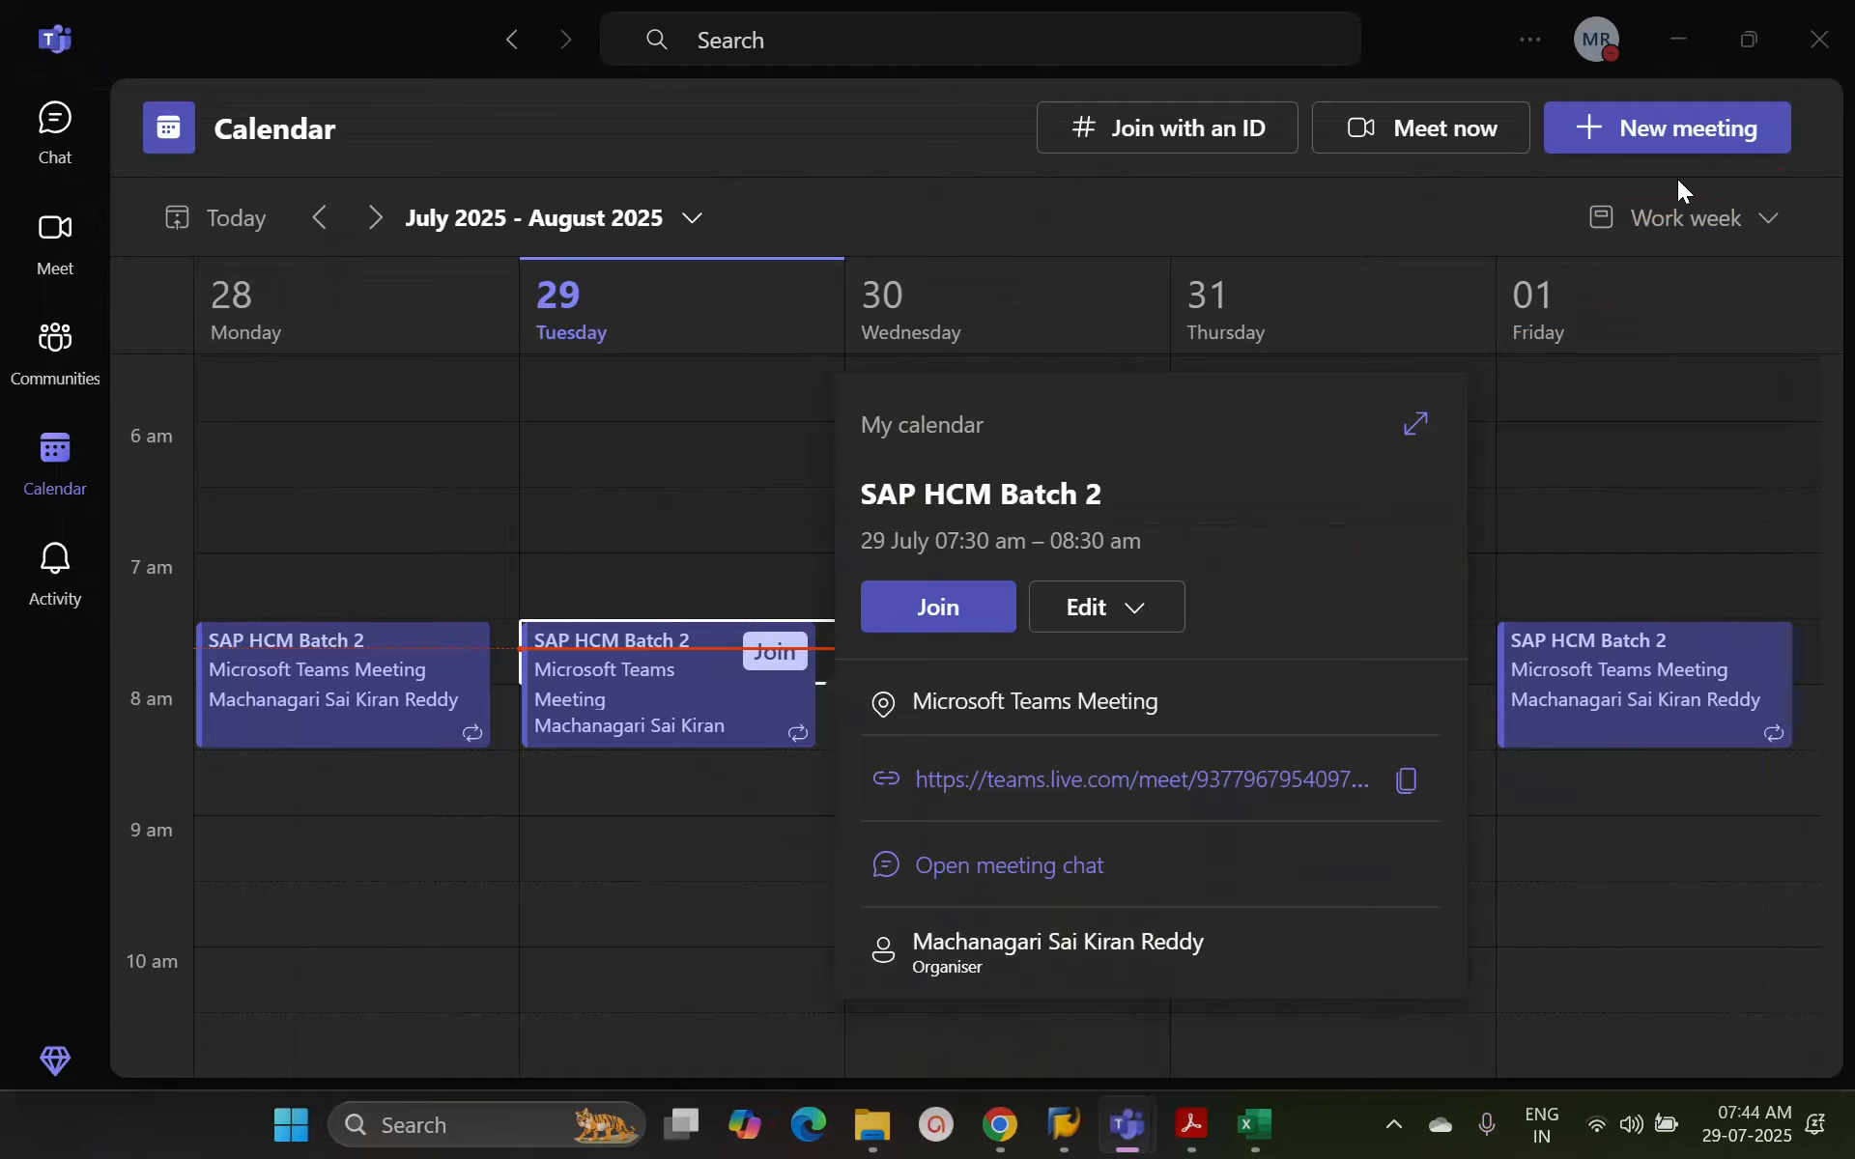
{"action": "left_click", "coordinate": [1672, 42]}
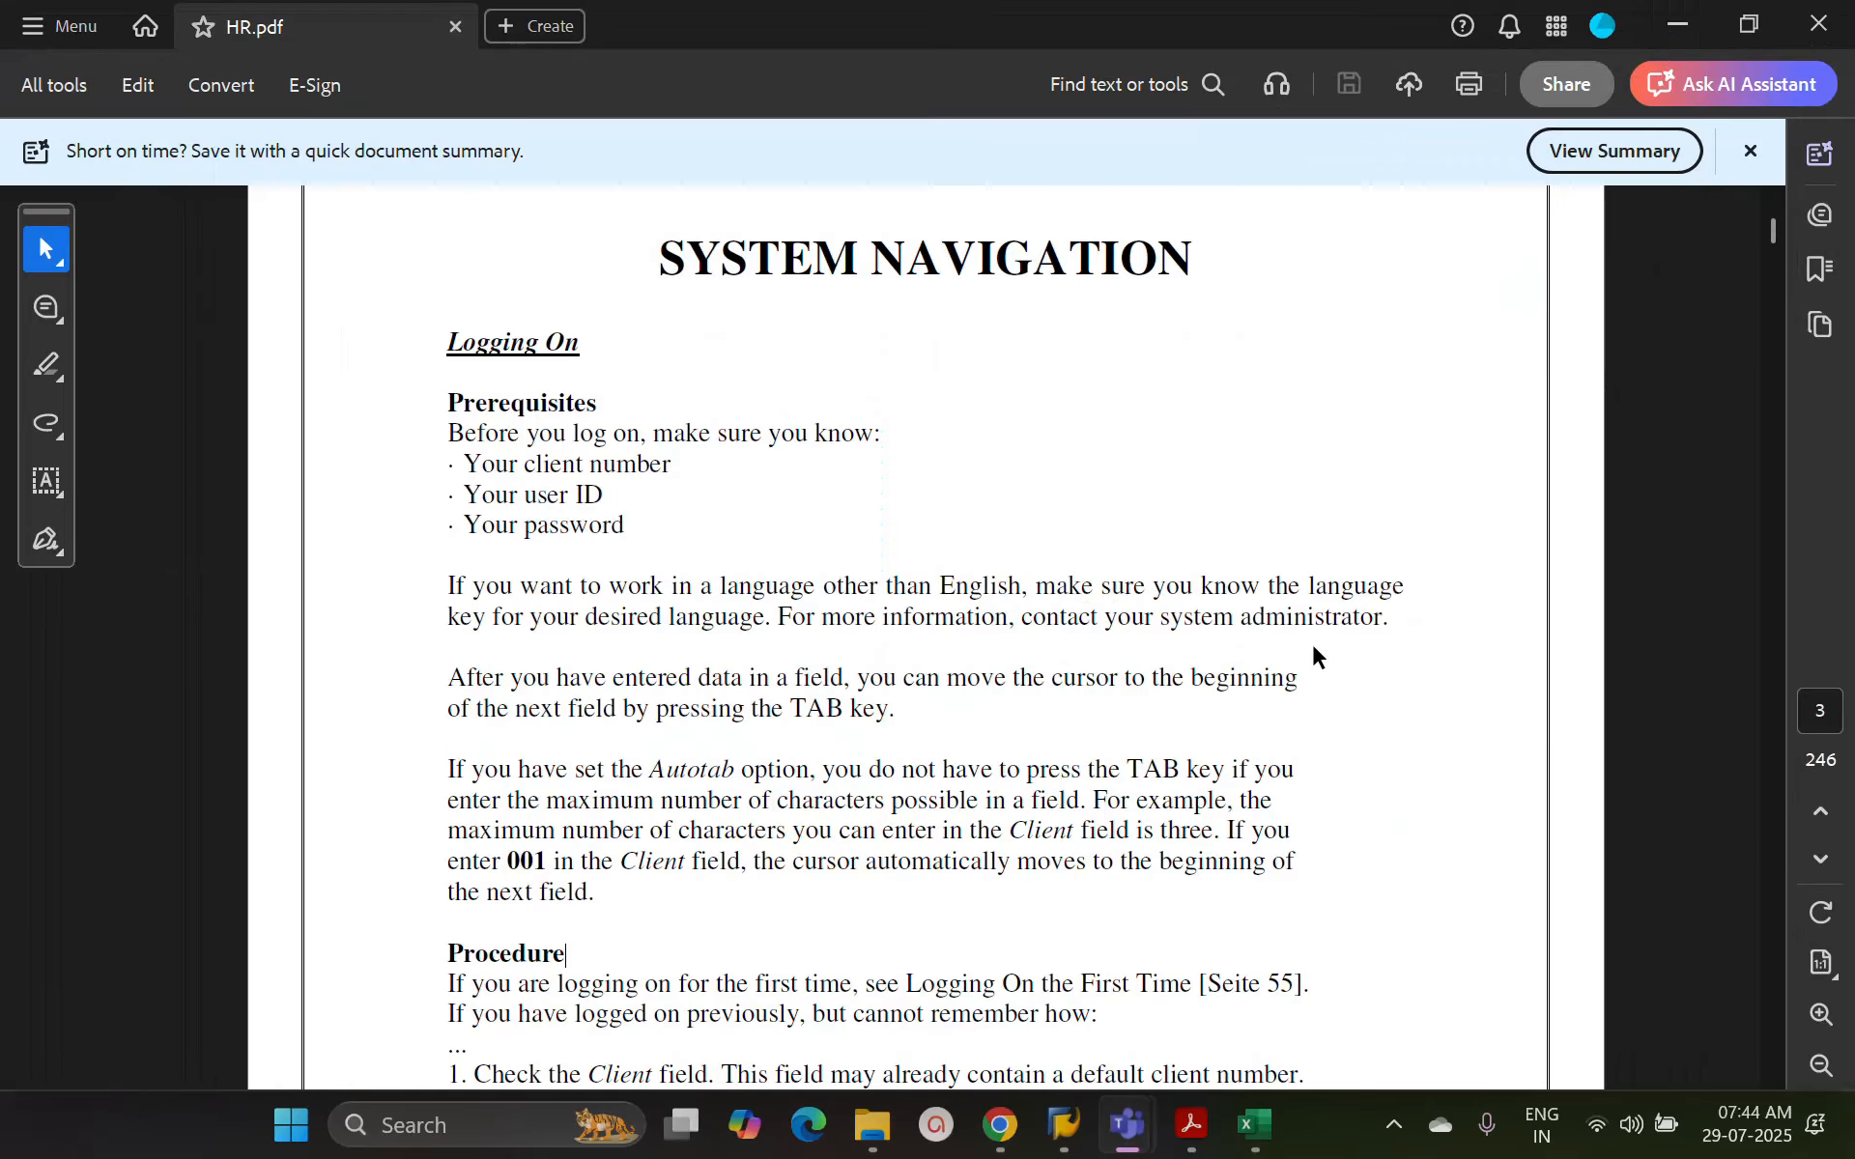
{"action": "left_click", "coordinate": [1687, 35]}
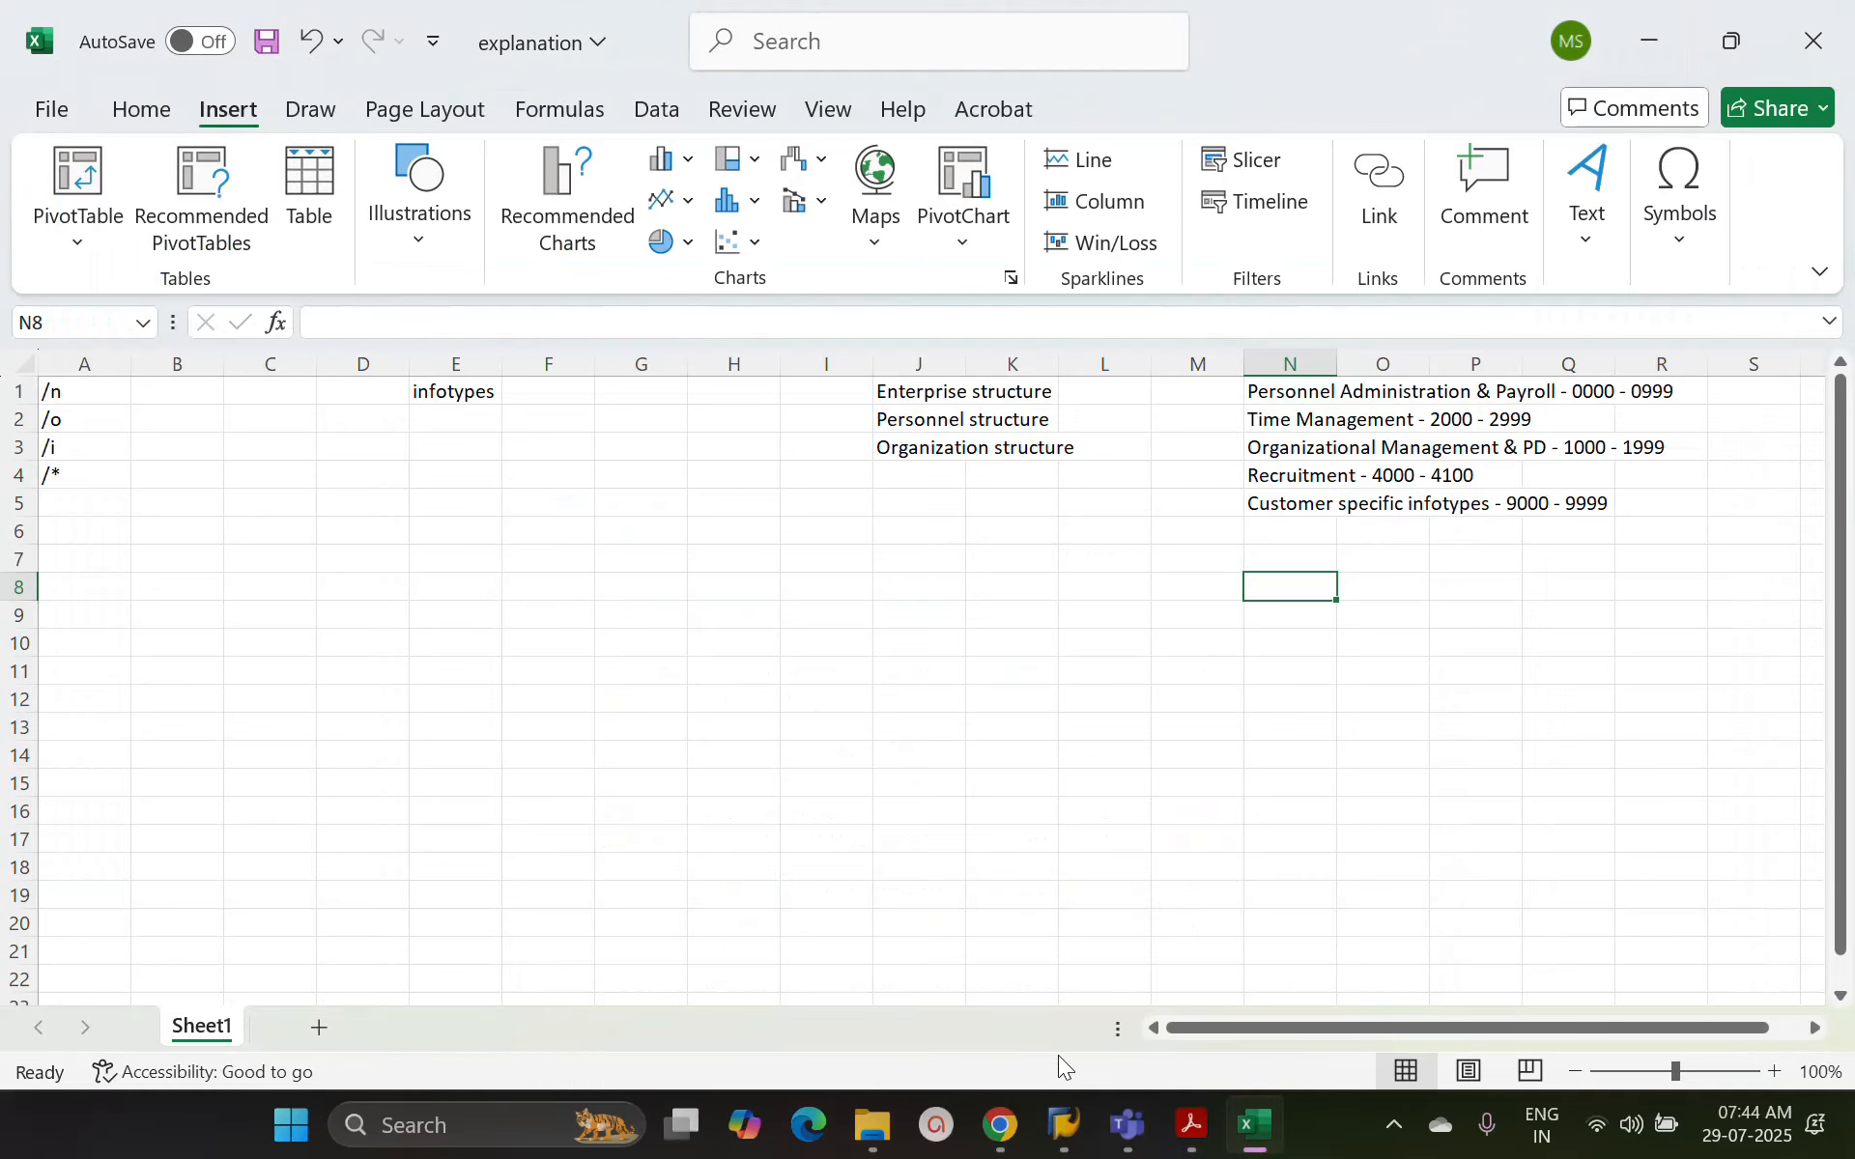
{"action": "left_click", "coordinate": [1064, 1124]}
{"action": "left_click", "coordinate": [1113, 968]}
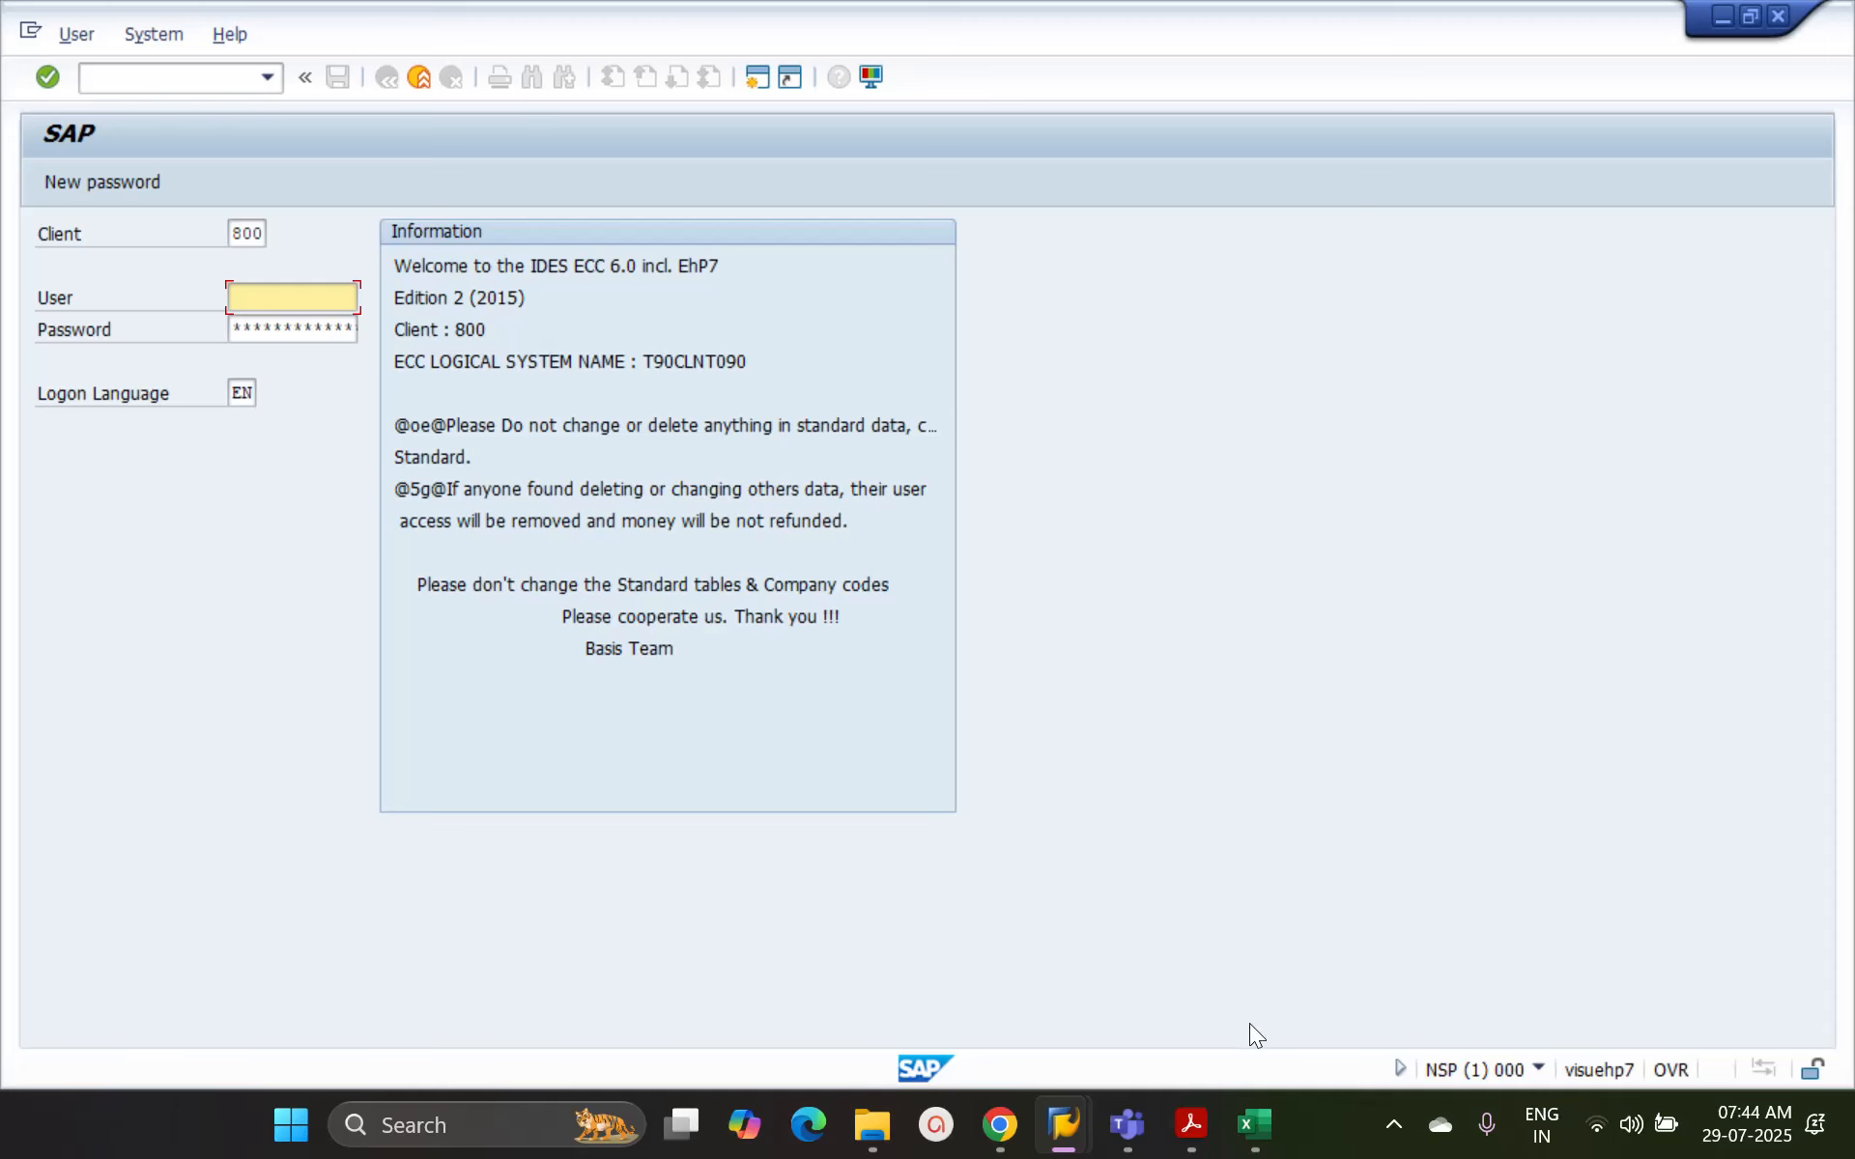
Switch to the Excel workbook "explanation", add a new worksheet and rename it with the first employee's name
{"action": "left_click", "coordinate": [1256, 1118]}
{"action": "left_click", "coordinate": [319, 1028]}
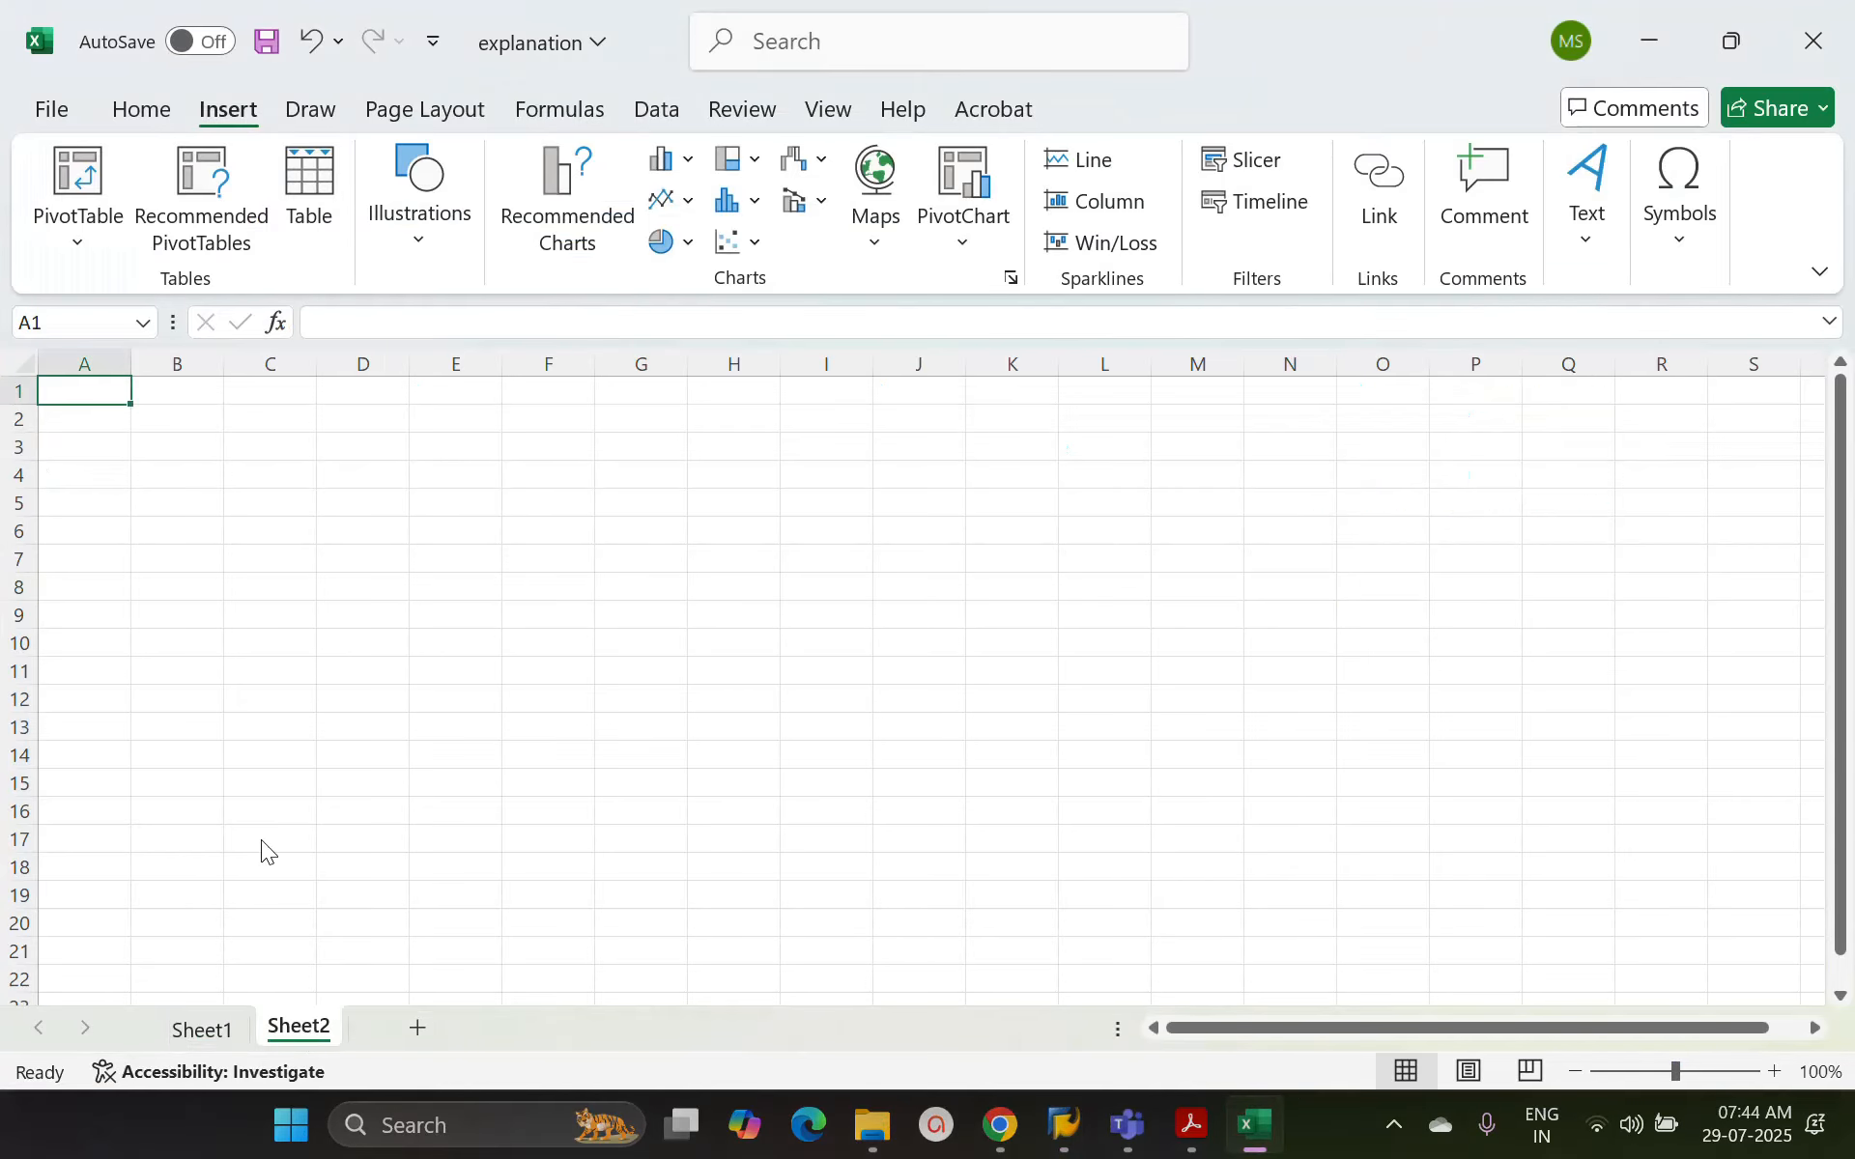
{"action": "right_click", "coordinate": [276, 1029]}
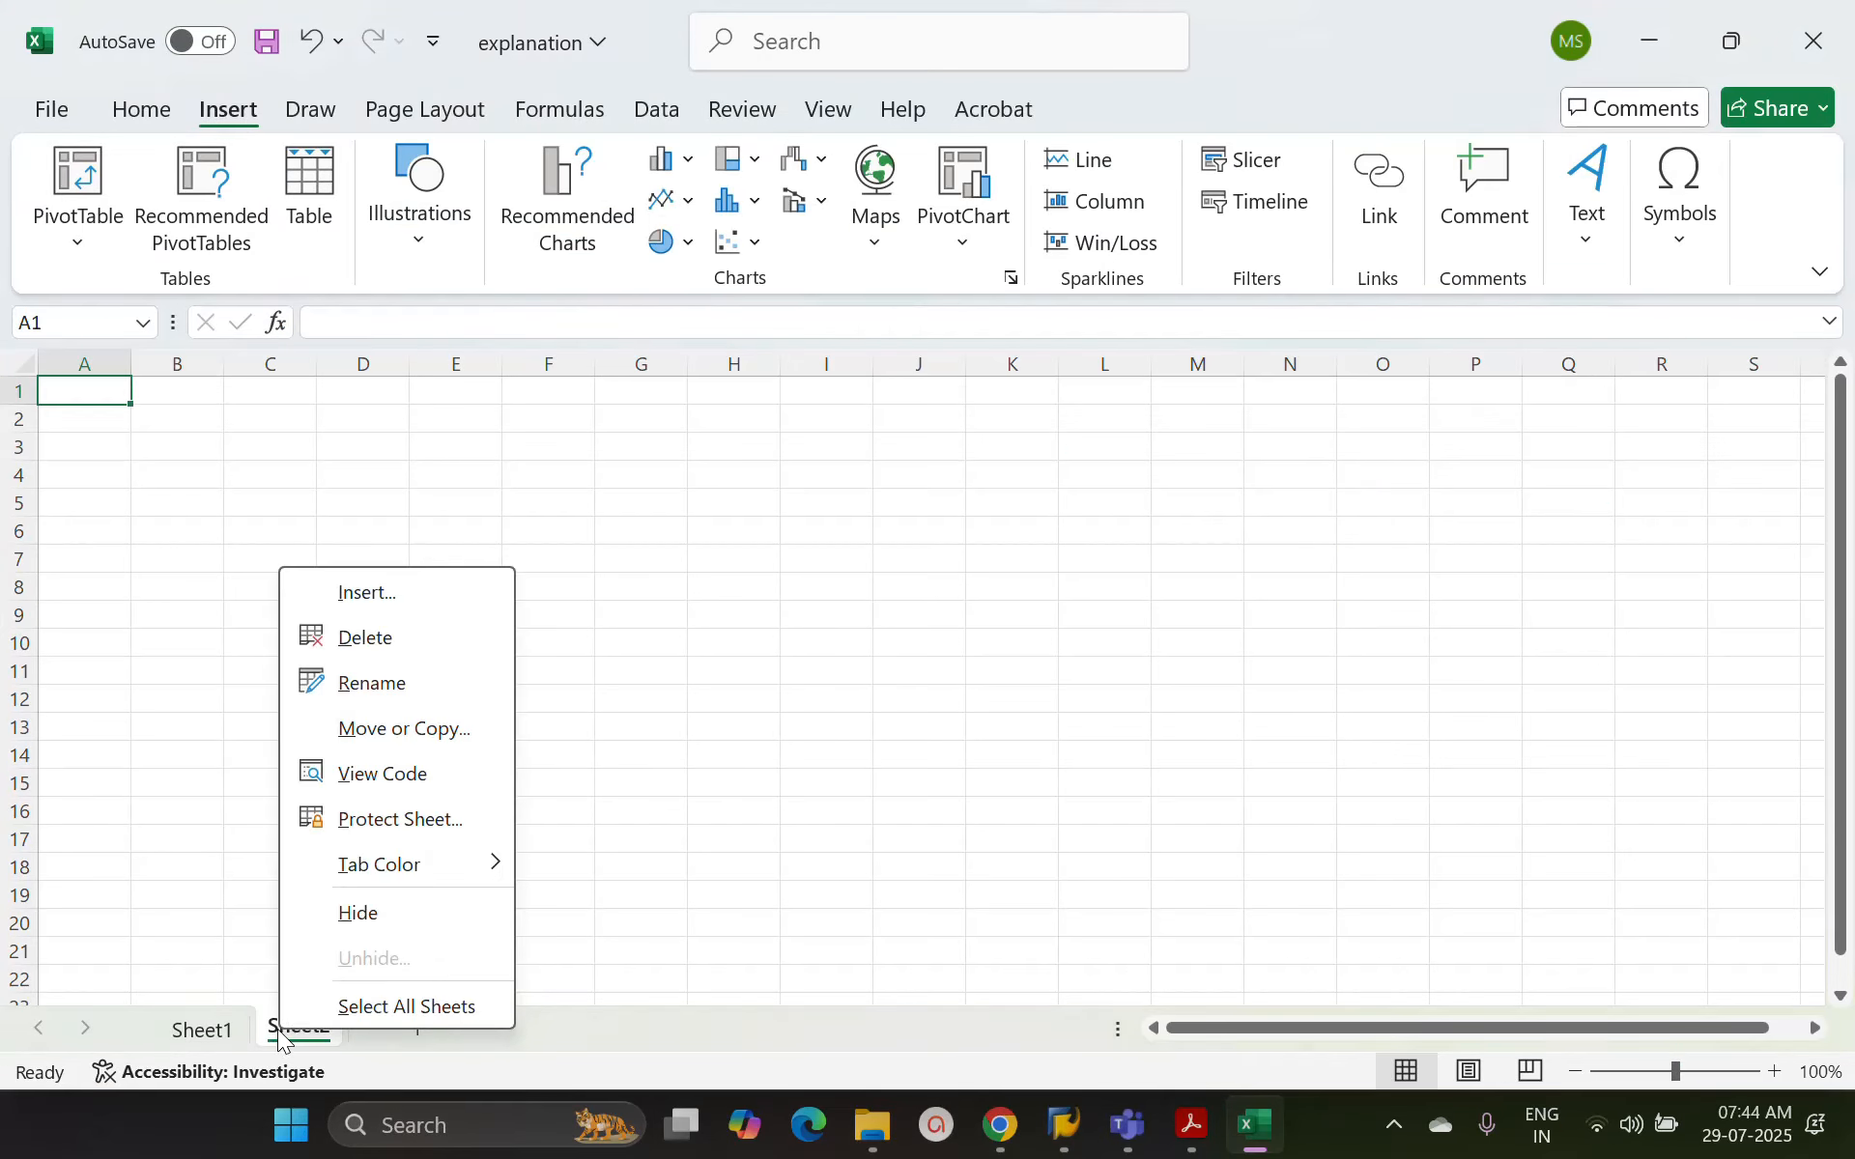
{"action": "left_click", "coordinate": [397, 686]}
{"action": "type", "text": "Shan"}
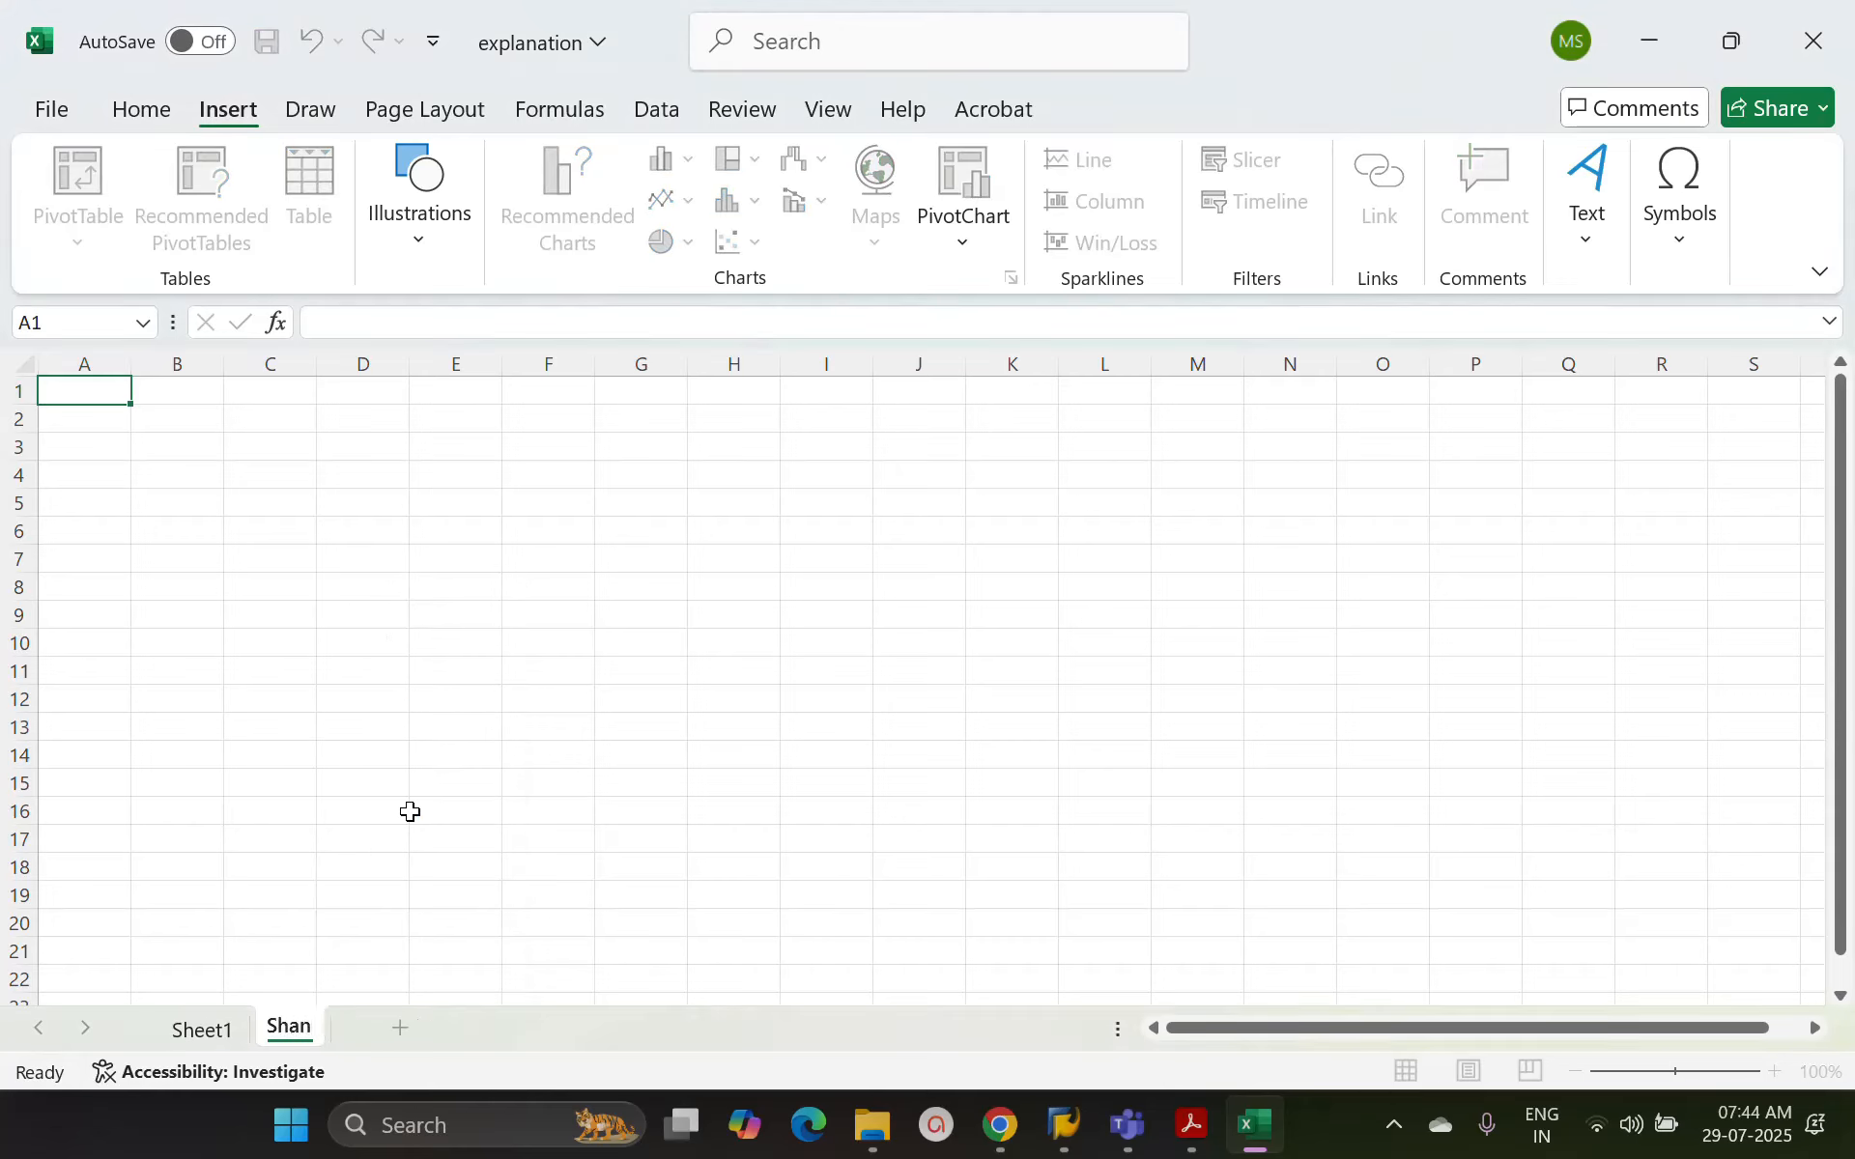
{"action": "type", "text": "thi"}
{"action": "key", "text": "Return"}
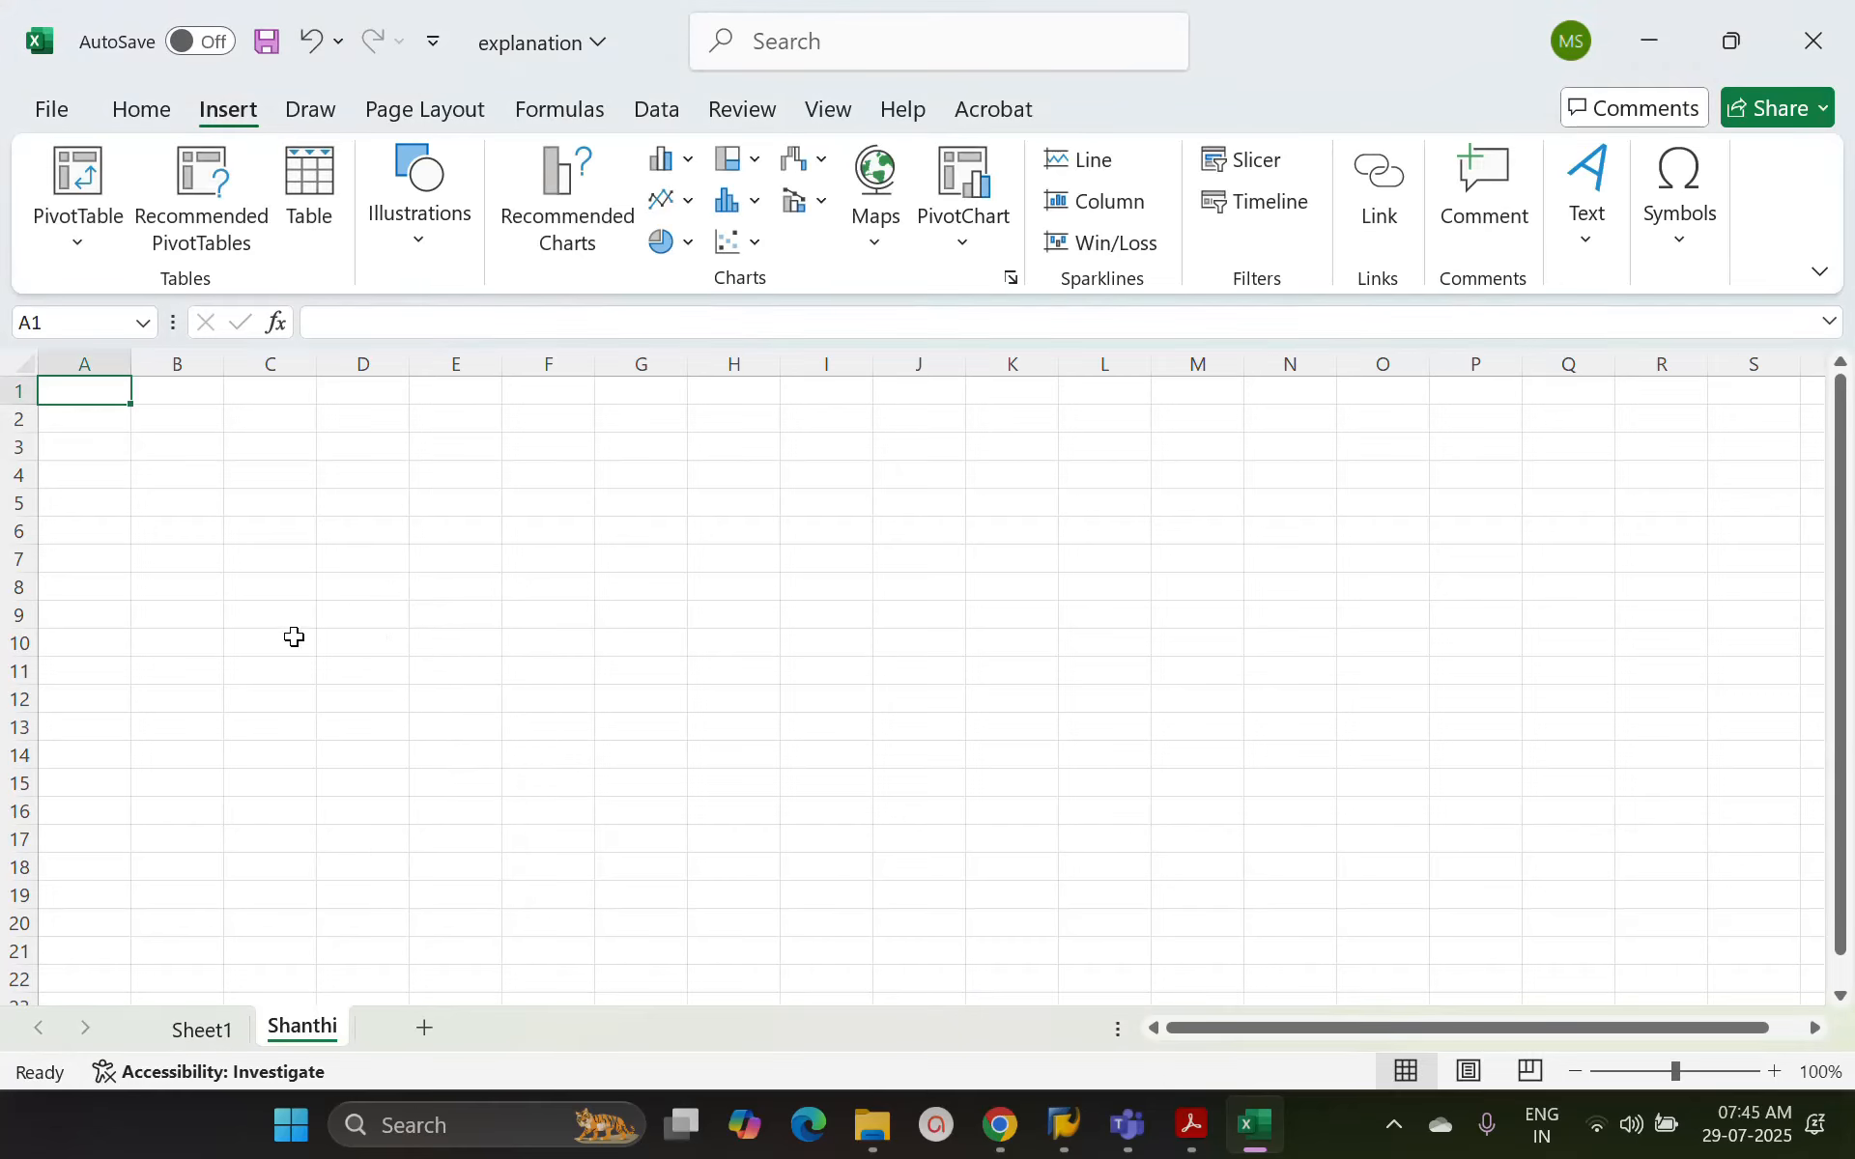
Enter the labels name, address and previous ord details in cells A1 to A3 of the new sheet
{"action": "type", "text": "name"}
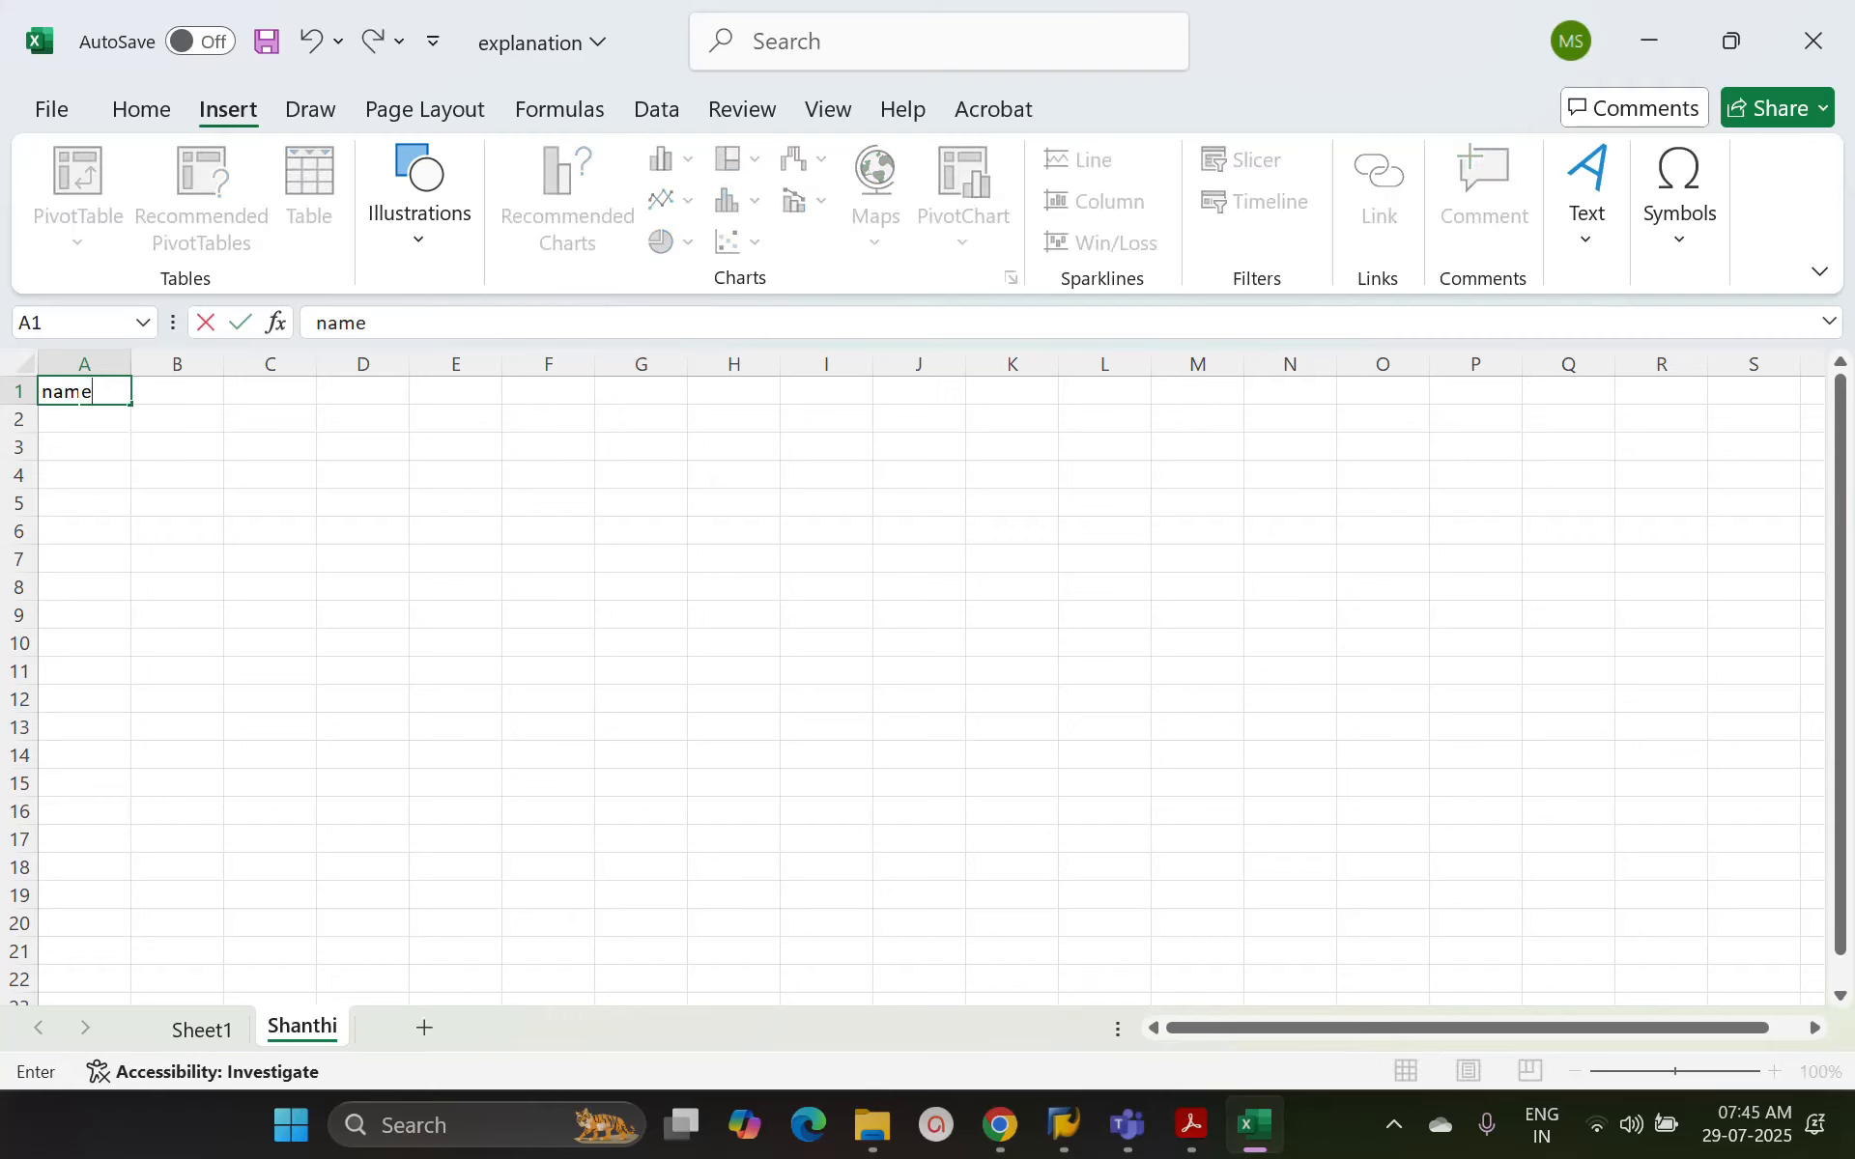
{"action": "key", "text": "Return"}
{"action": "type", "text": "address"}
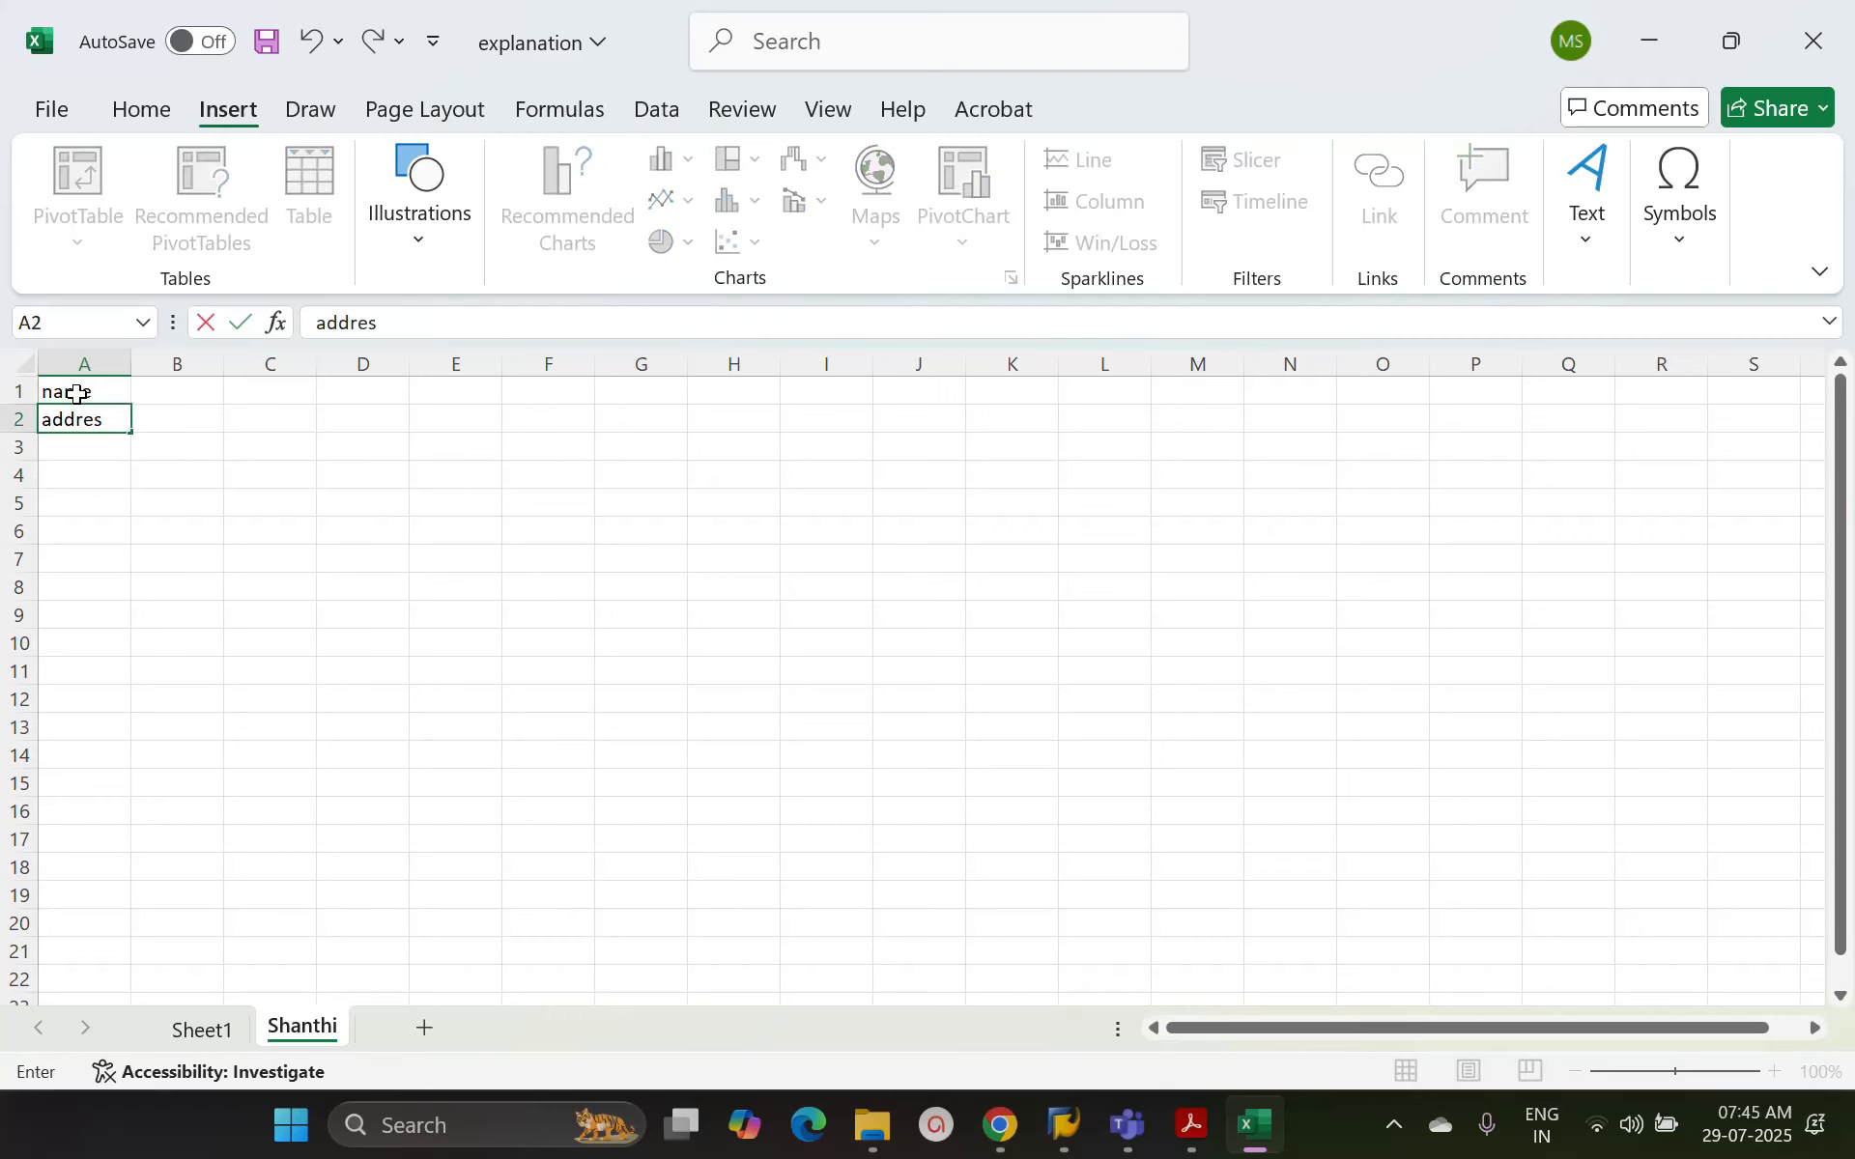
{"action": "key", "text": "Return"}
{"action": "type", "text": "p"}
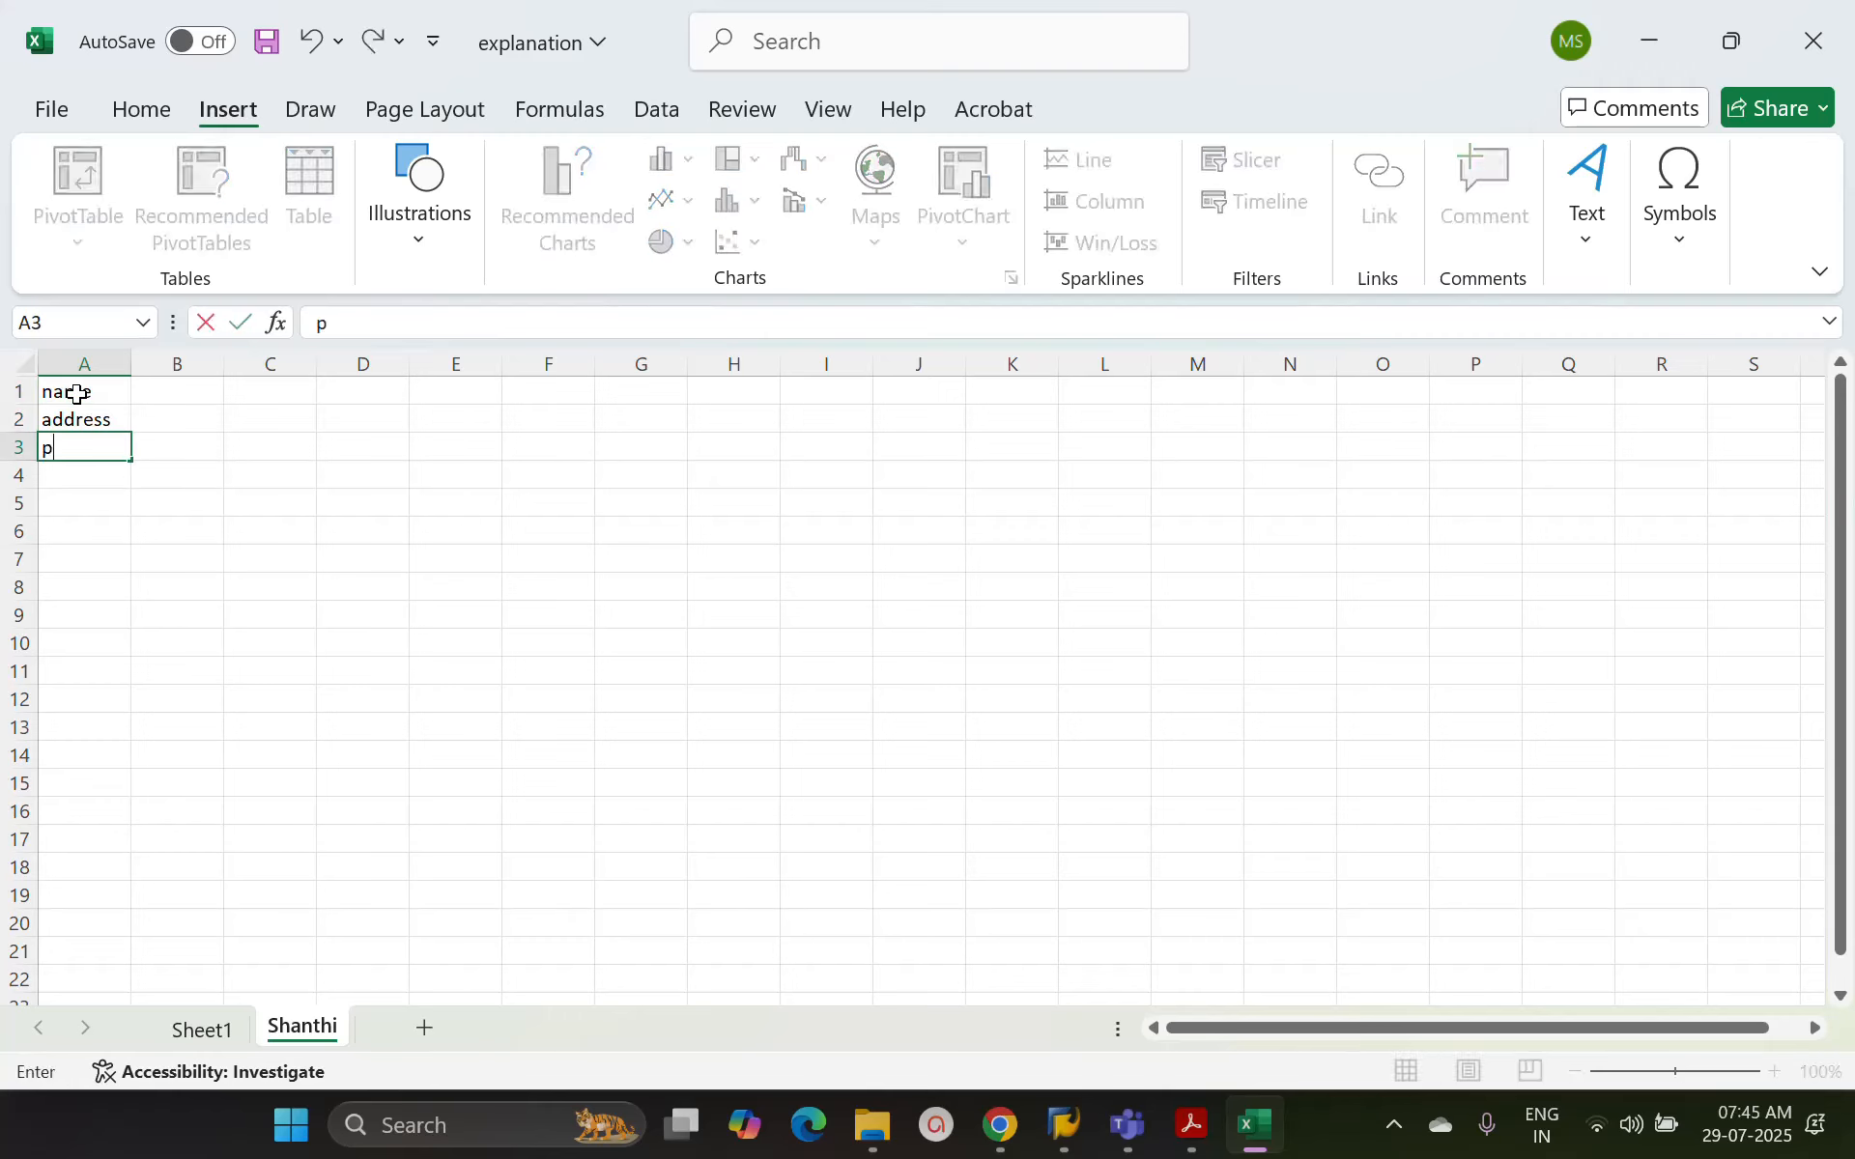
{"action": "type", "text": "revious ord details"}
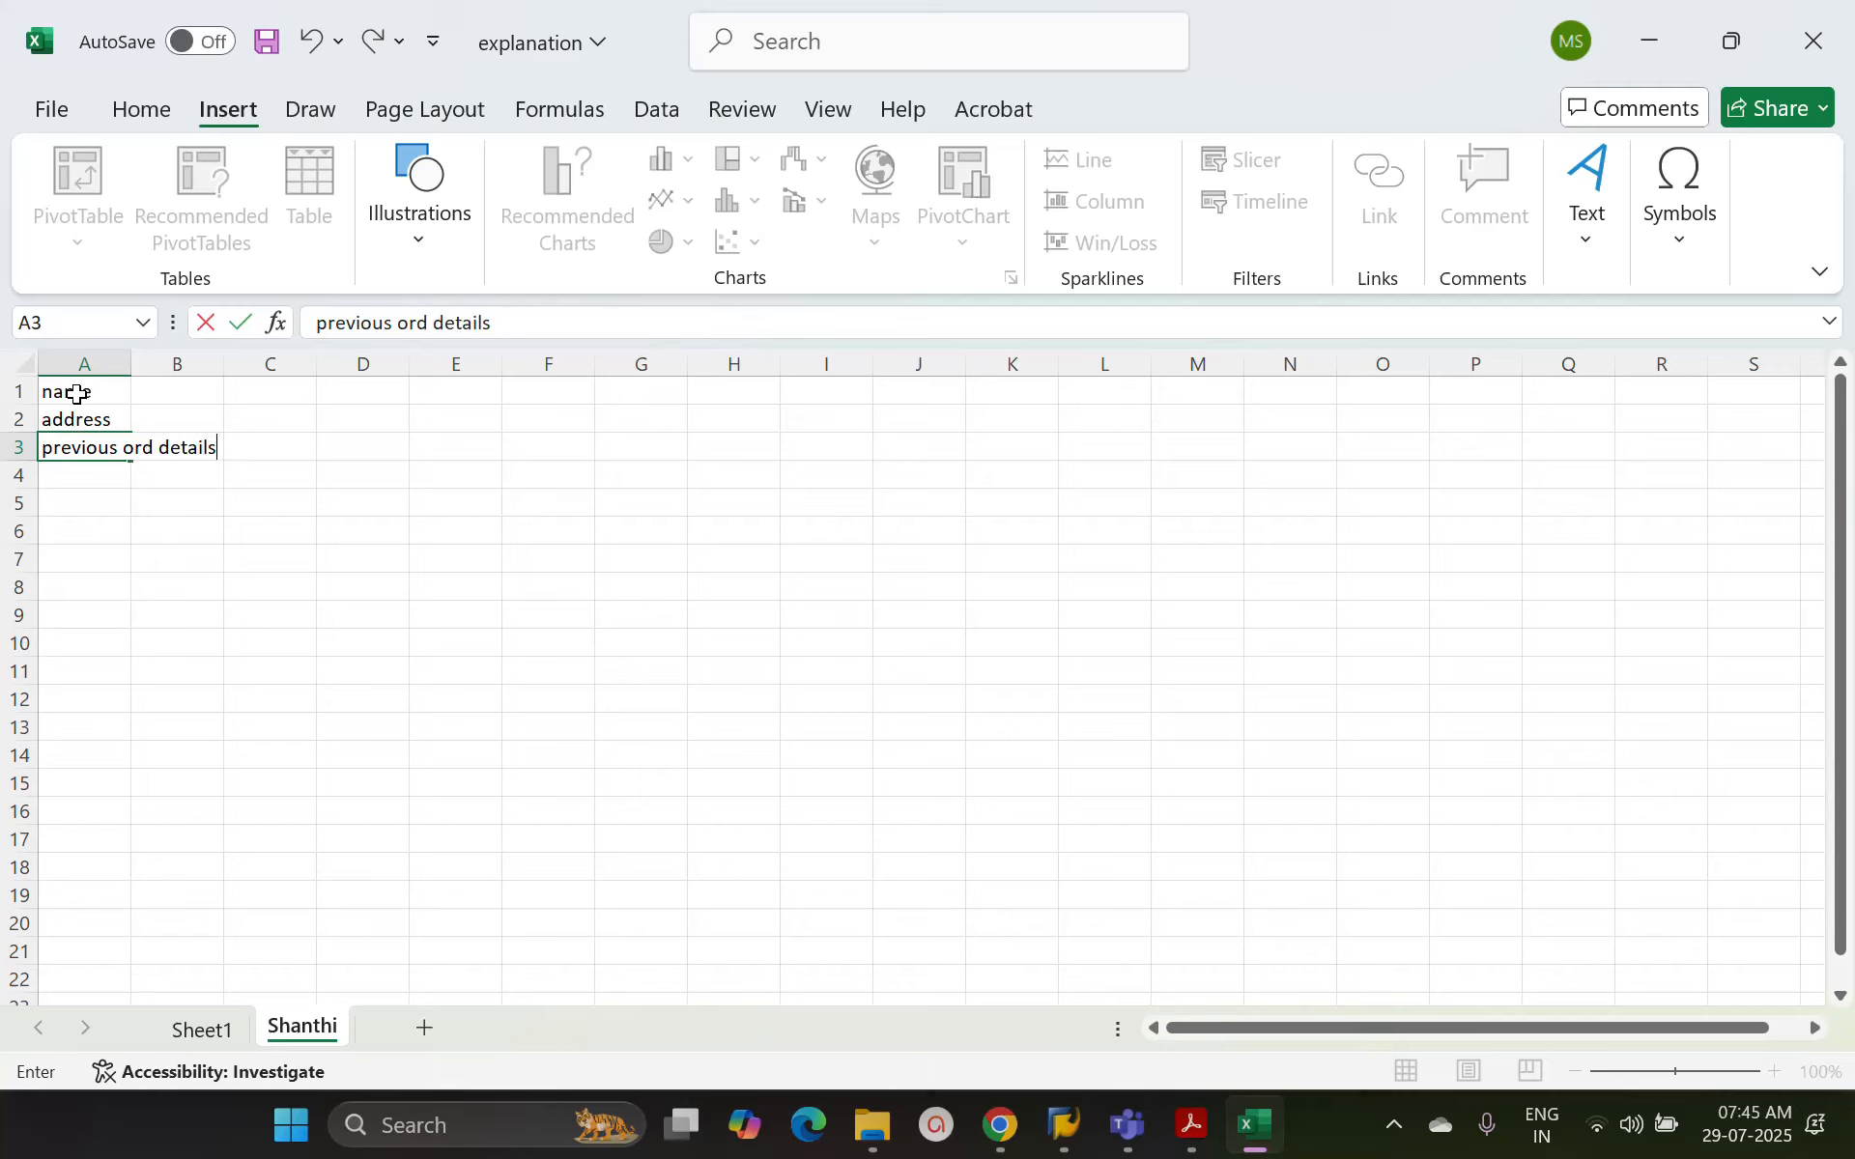
{"action": "key", "text": "Return"}
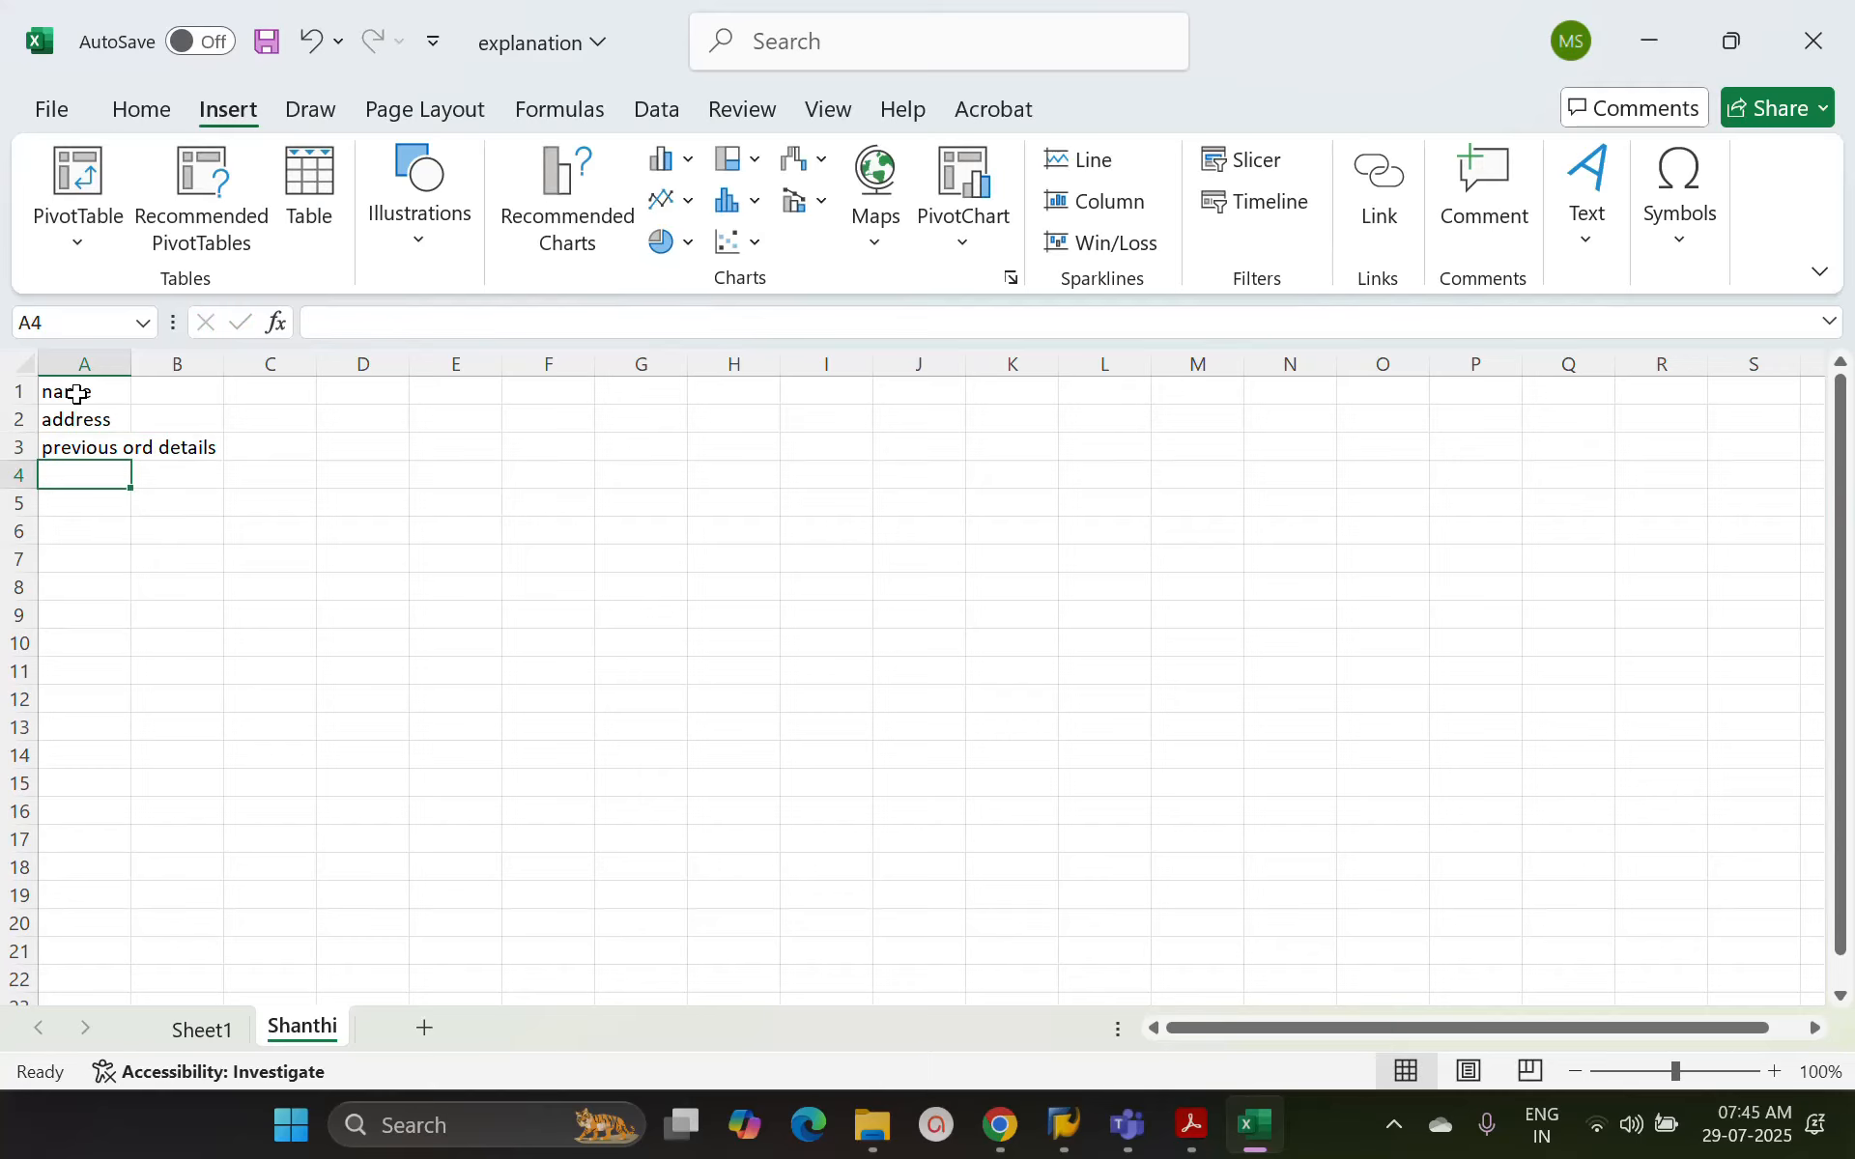
Add the labels salary and Position in cells A4 and A5
{"action": "type", "text": "salary"}
{"action": "key", "text": "Return"}
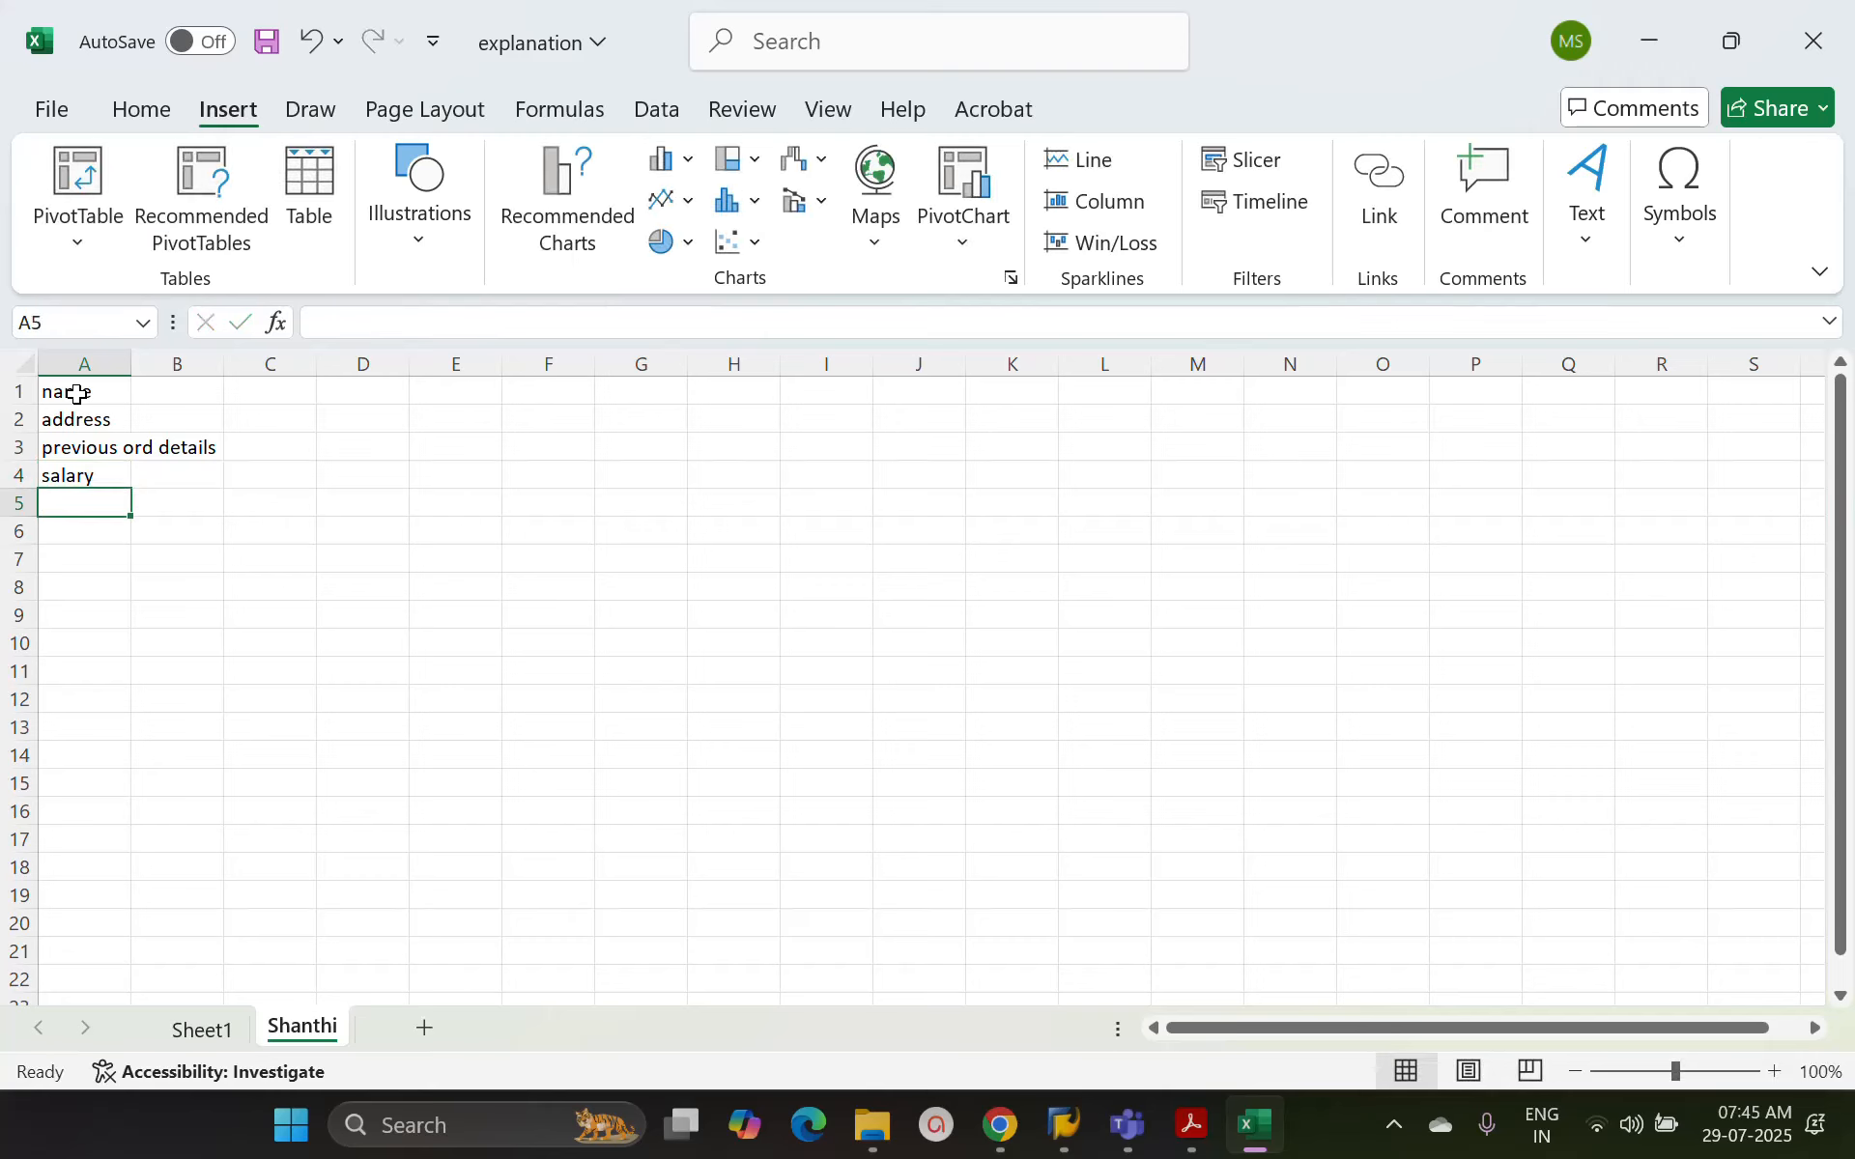
{"action": "type", "text": "Posy"}
{"action": "key", "text": "BackSpace"}
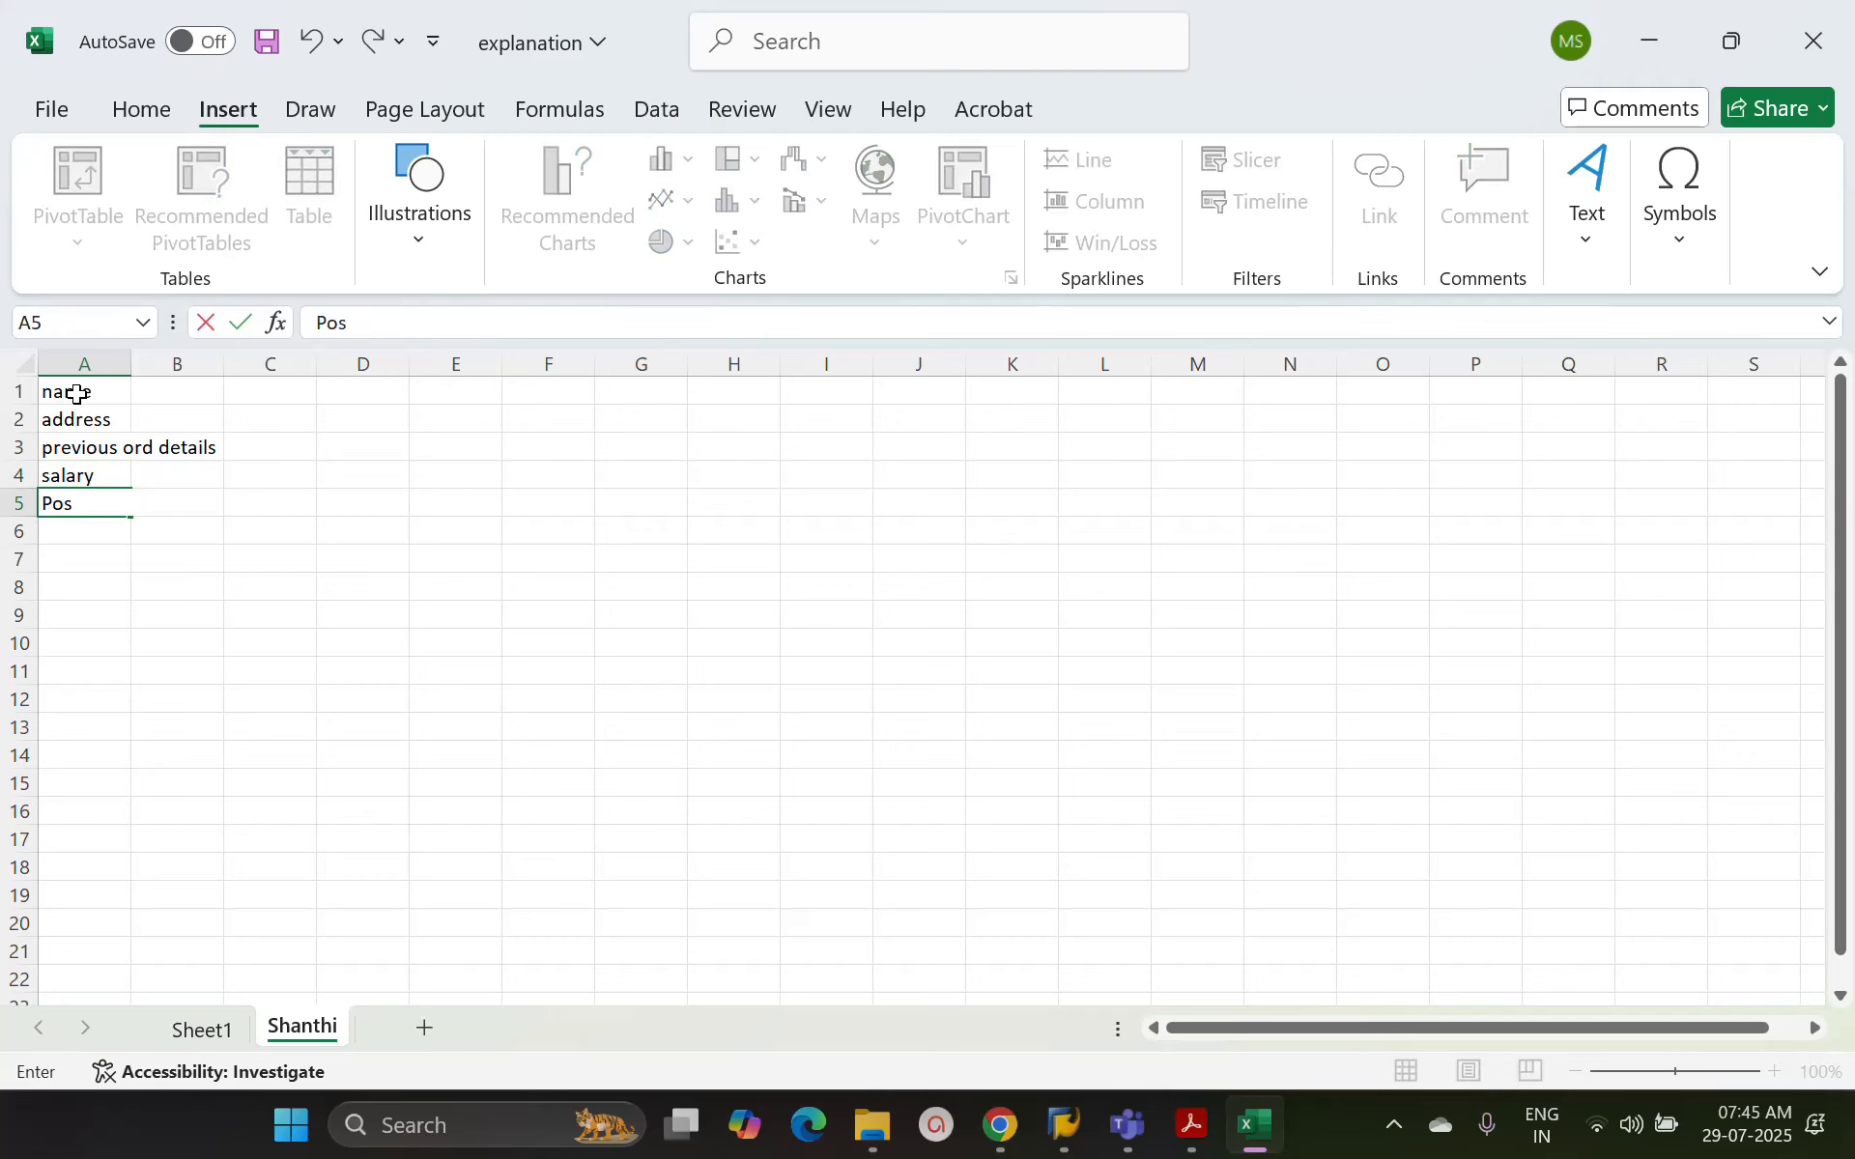
{"action": "type", "text": "ition"}
{"action": "key", "text": "Tab"}
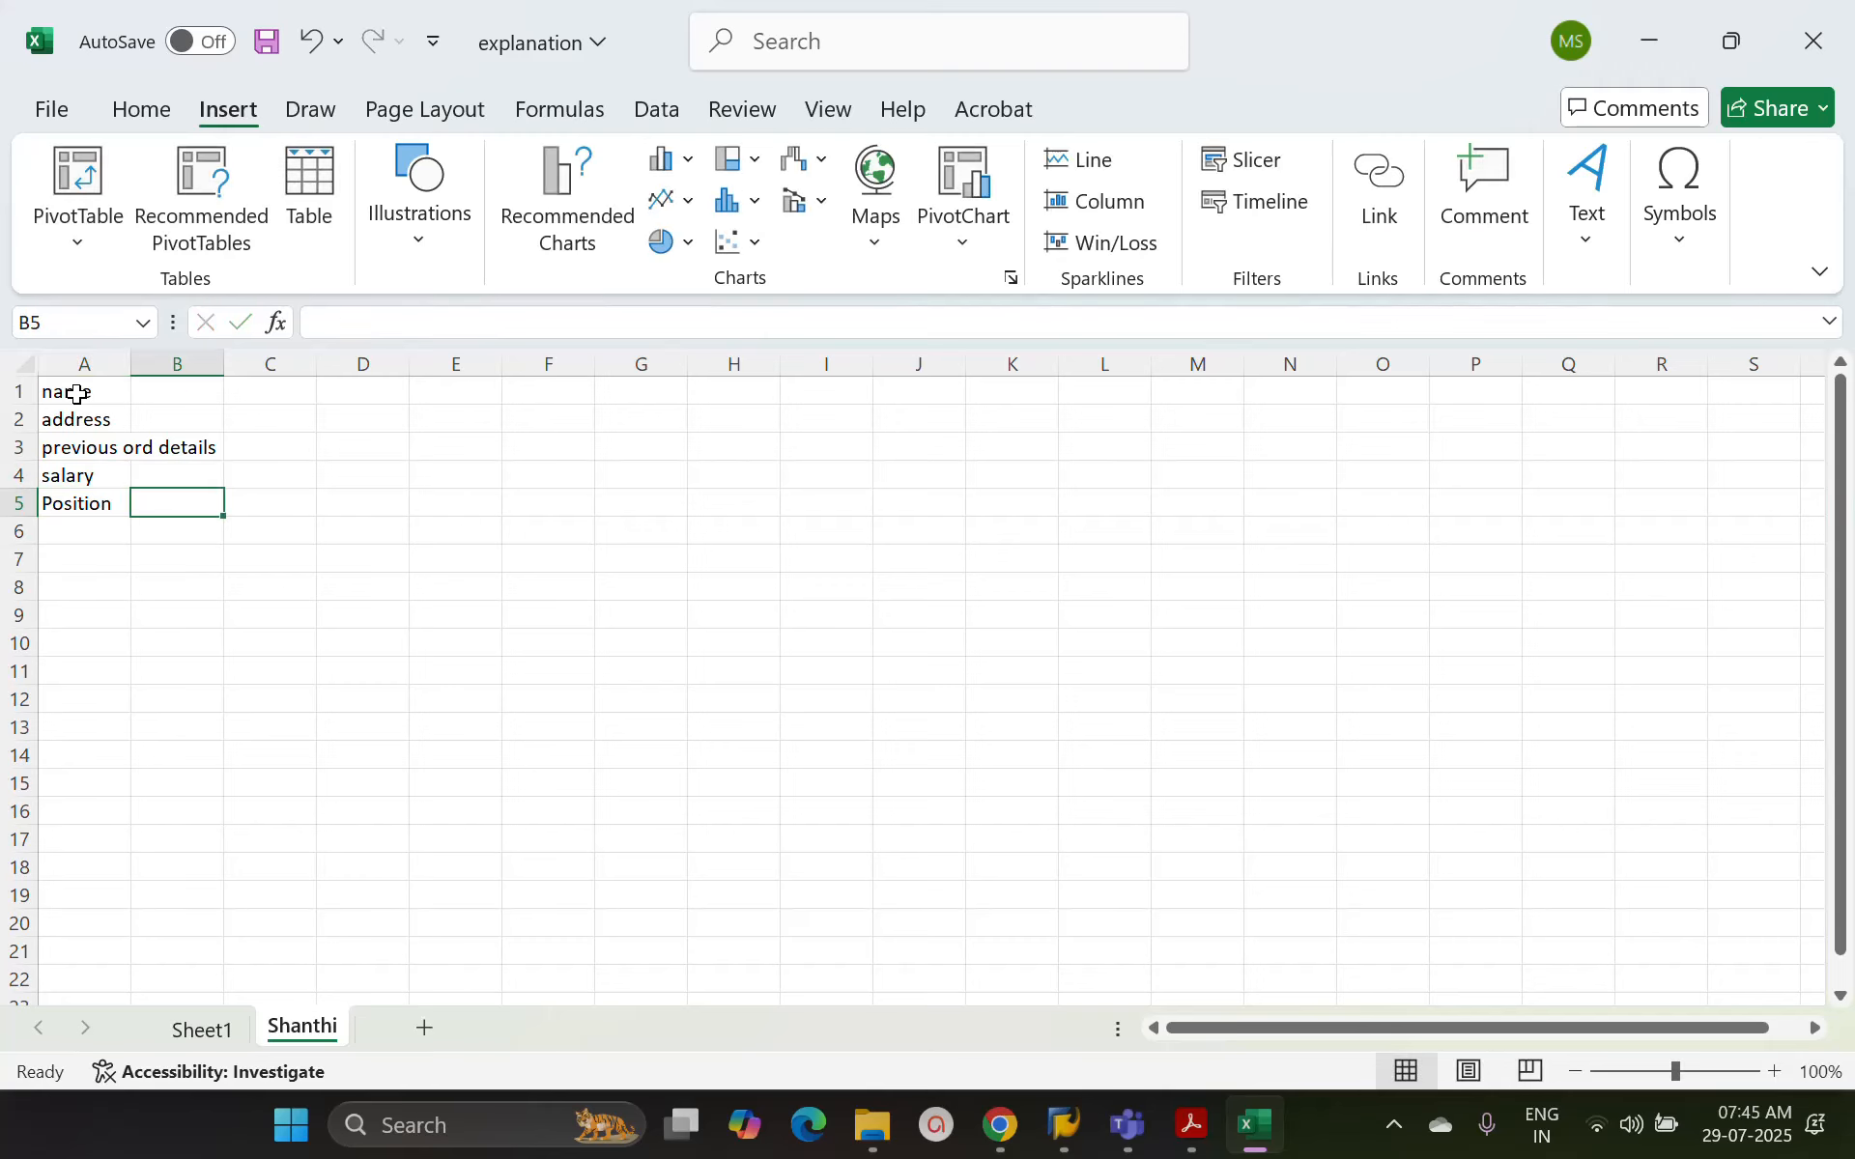
Add another worksheet and rename it with the second employee's name
{"action": "left_click", "coordinate": [424, 1027]}
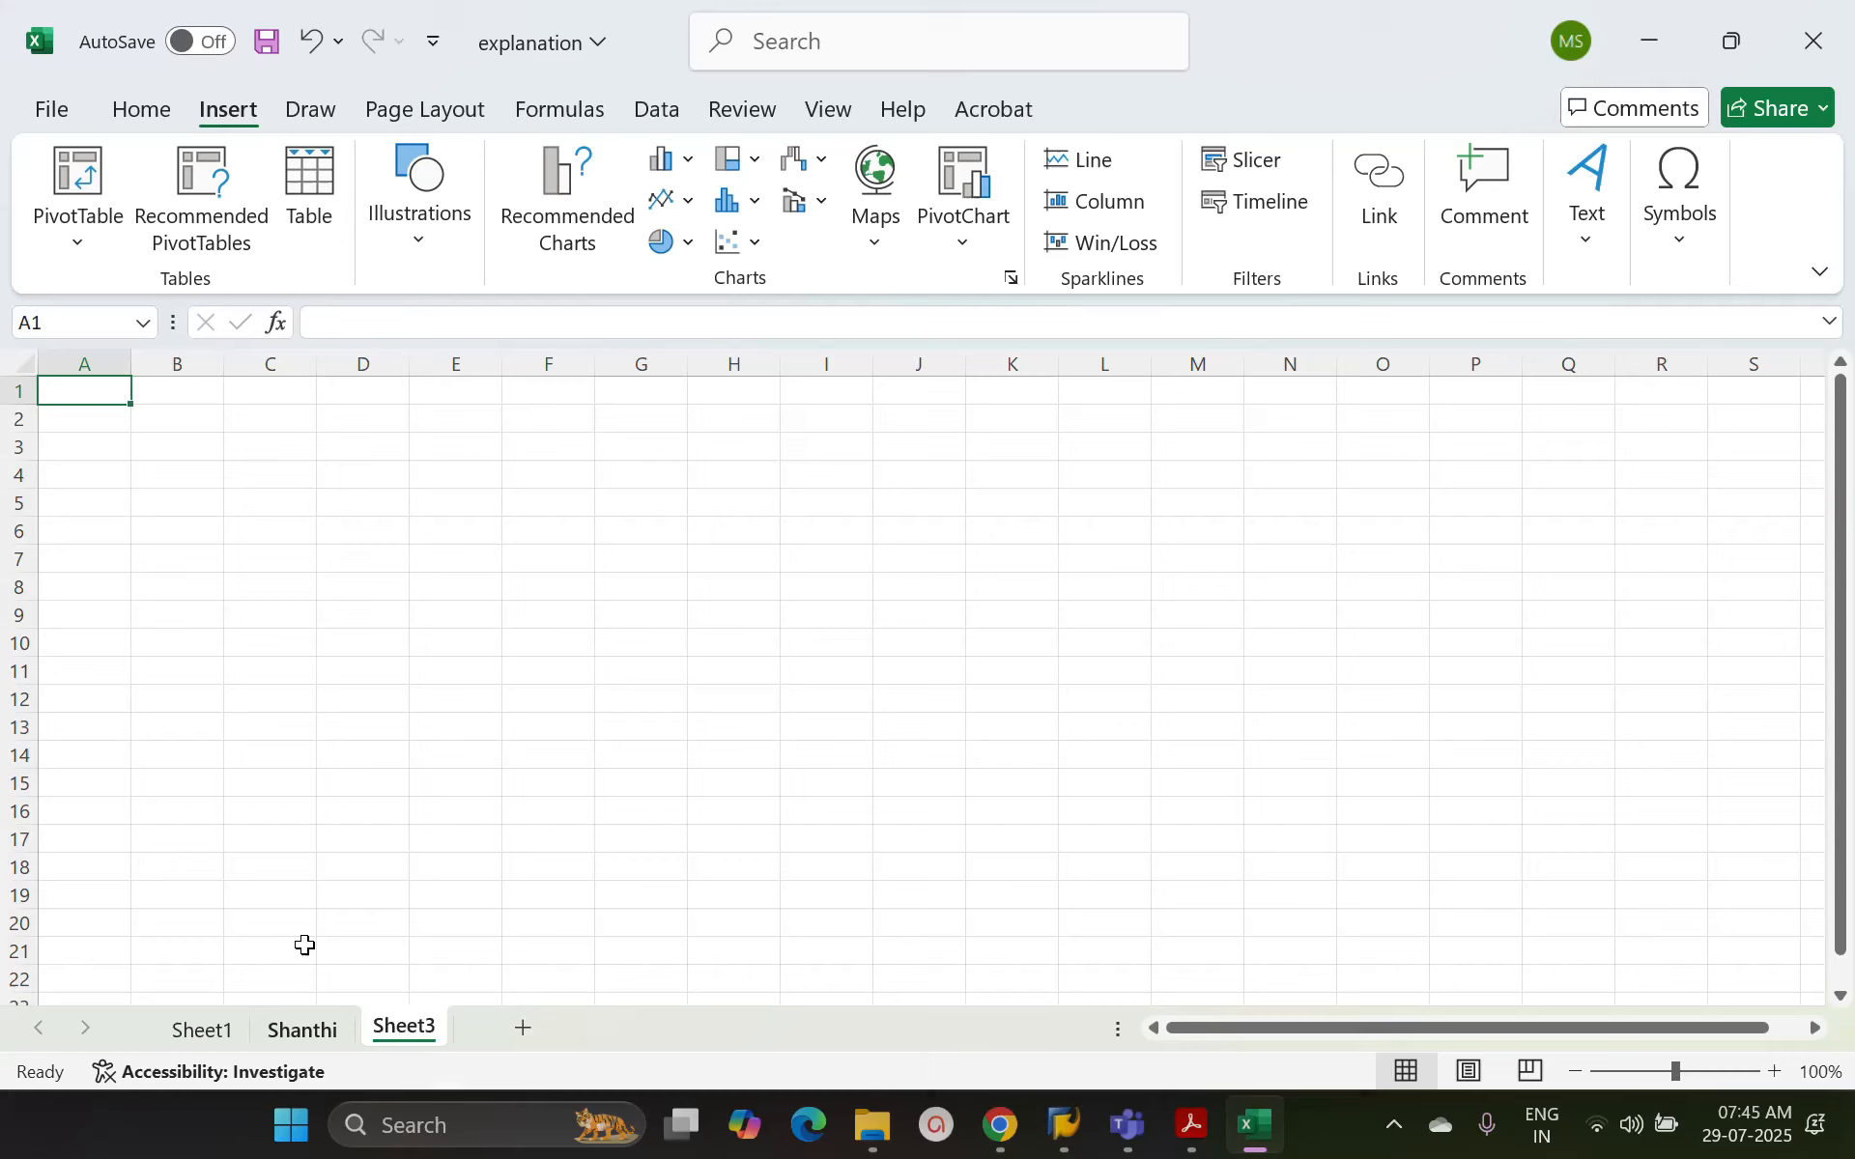
{"action": "right_click", "coordinate": [395, 1026]}
{"action": "left_click", "coordinate": [503, 674]}
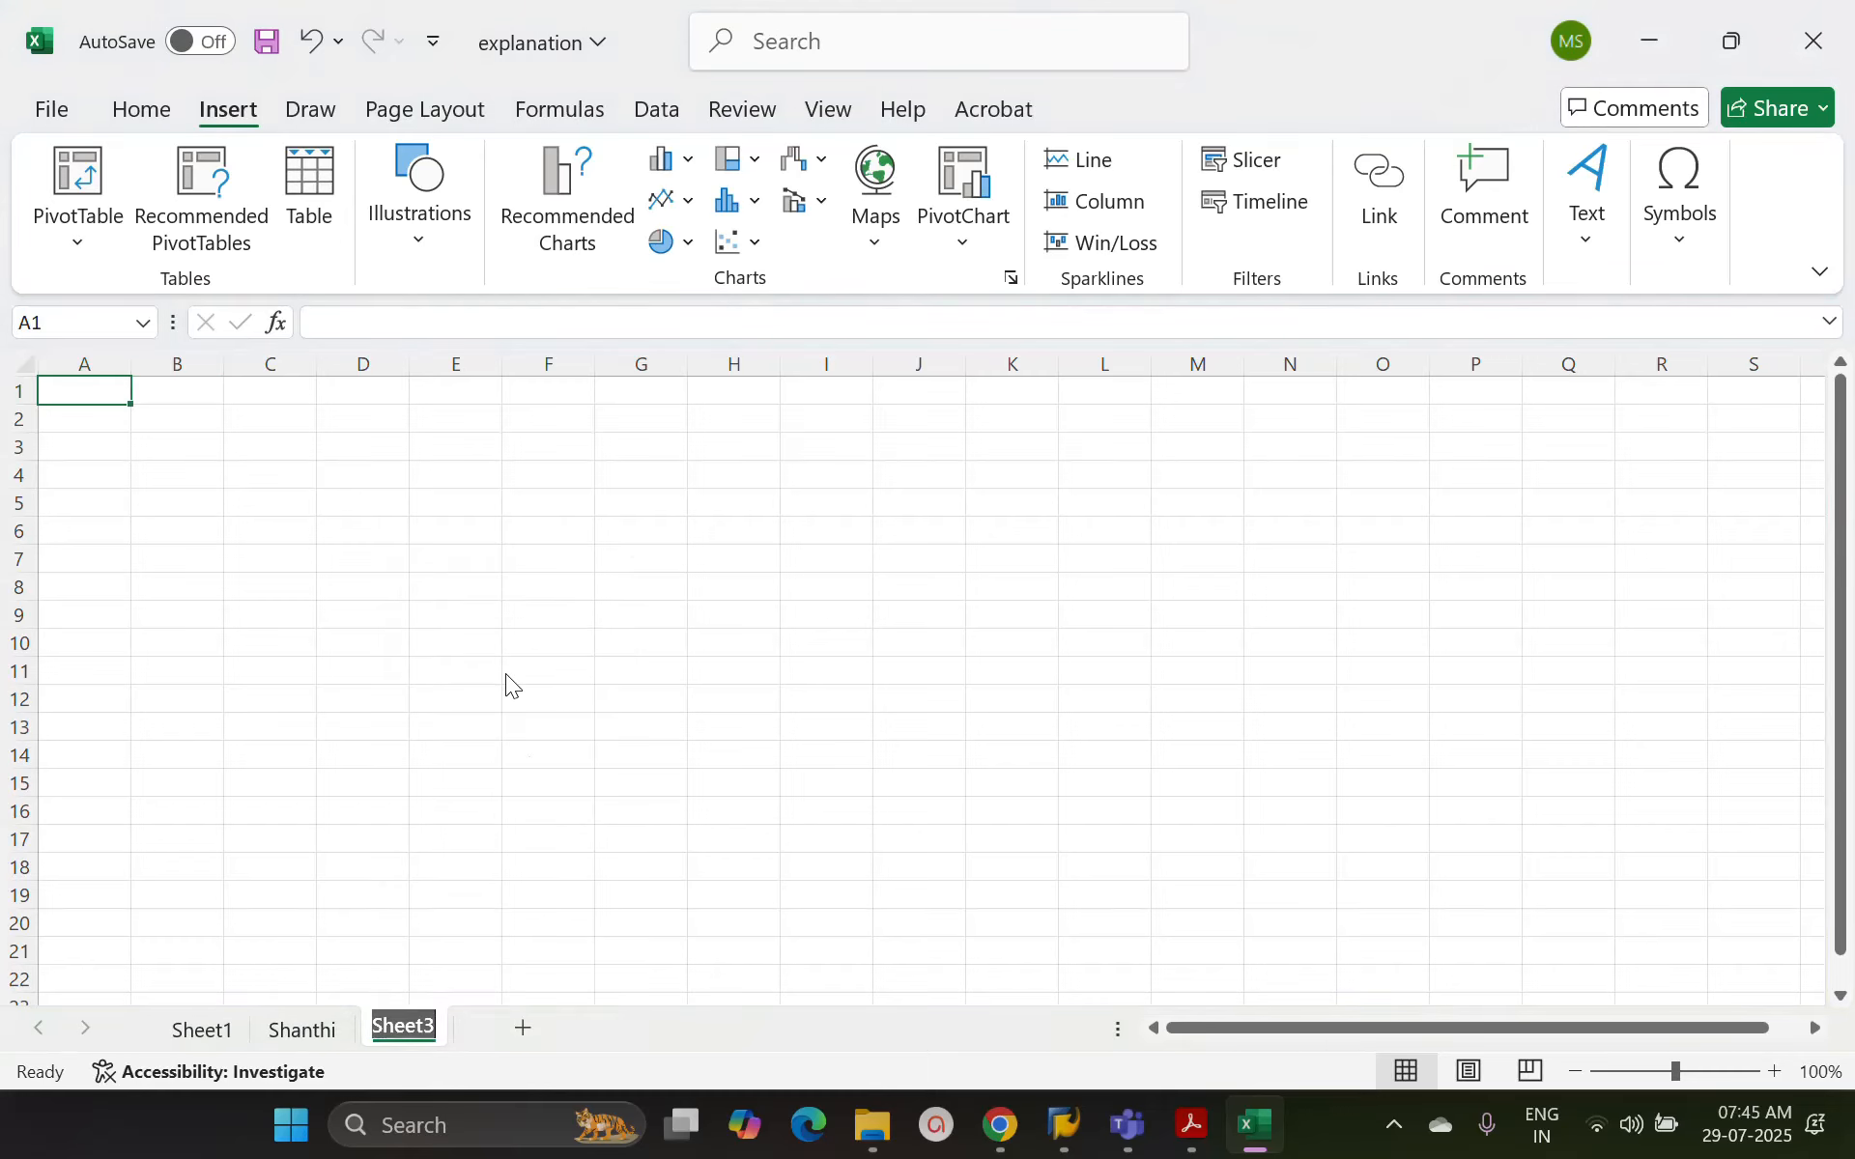
{"action": "type", "text": "Swathi"}
{"action": "key", "text": "Return"}
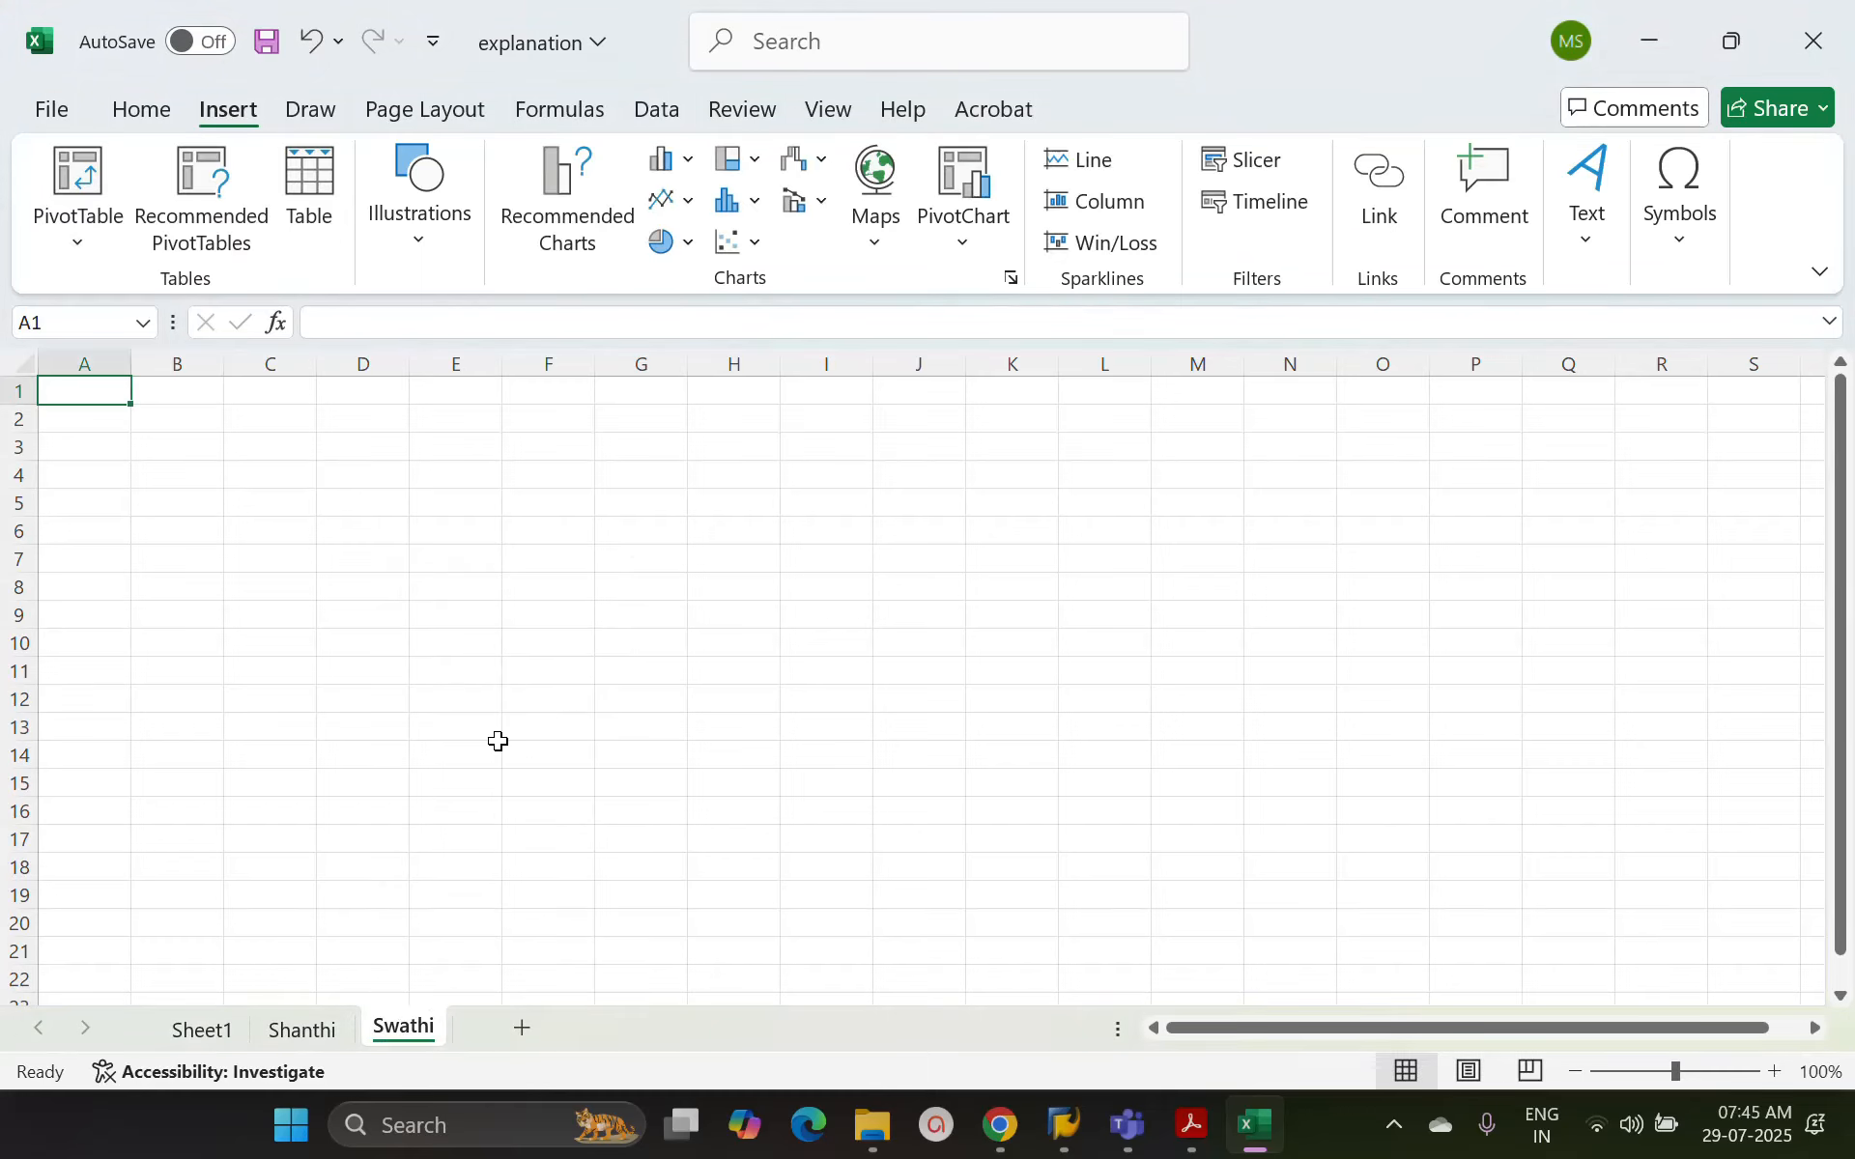
Copy the labels in A1:A5 from the first employee's sheet to cell A1 of the second employee's sheet
{"action": "left_click", "coordinate": [323, 1032]}
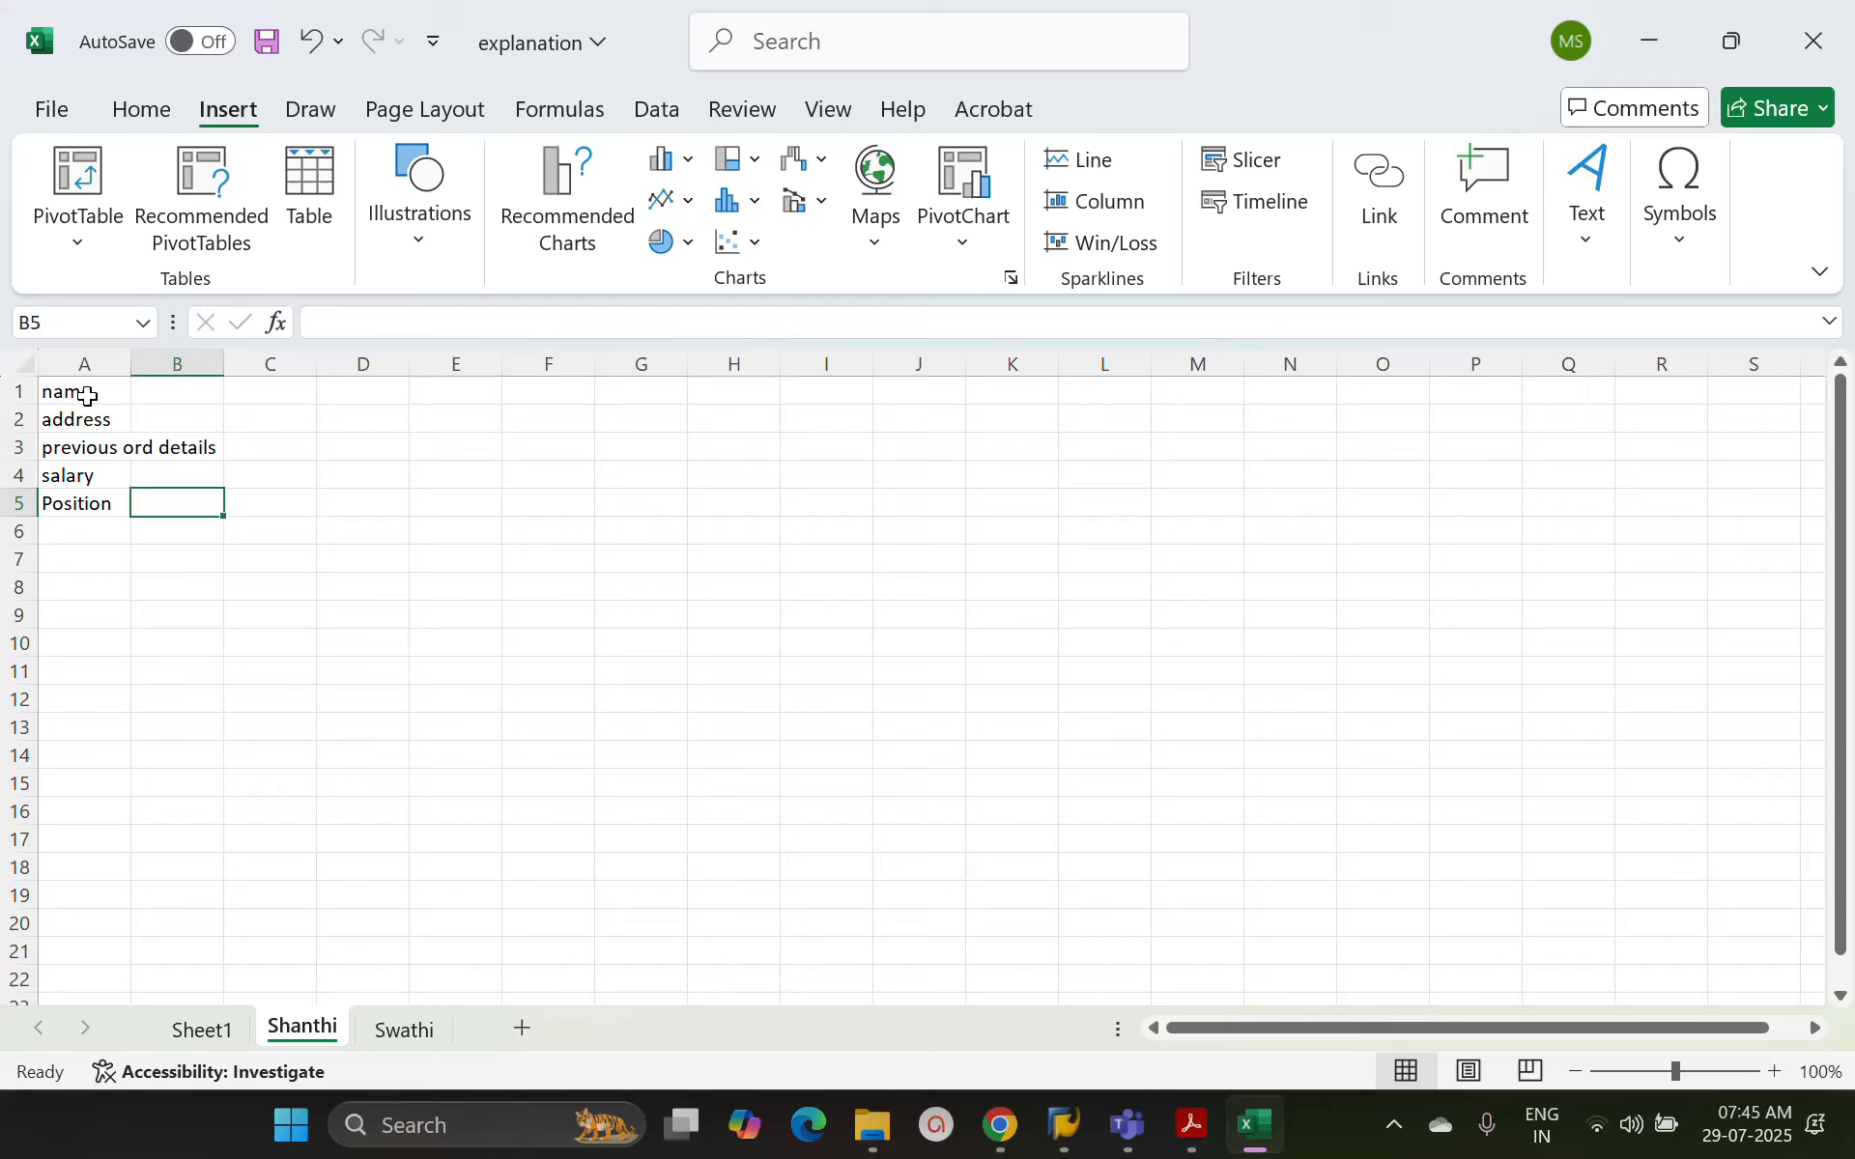
{"action": "left_click_drag", "start_coordinate": [83, 393], "coordinate": [83, 497]}
{"action": "key", "text": "ctrl+c"}
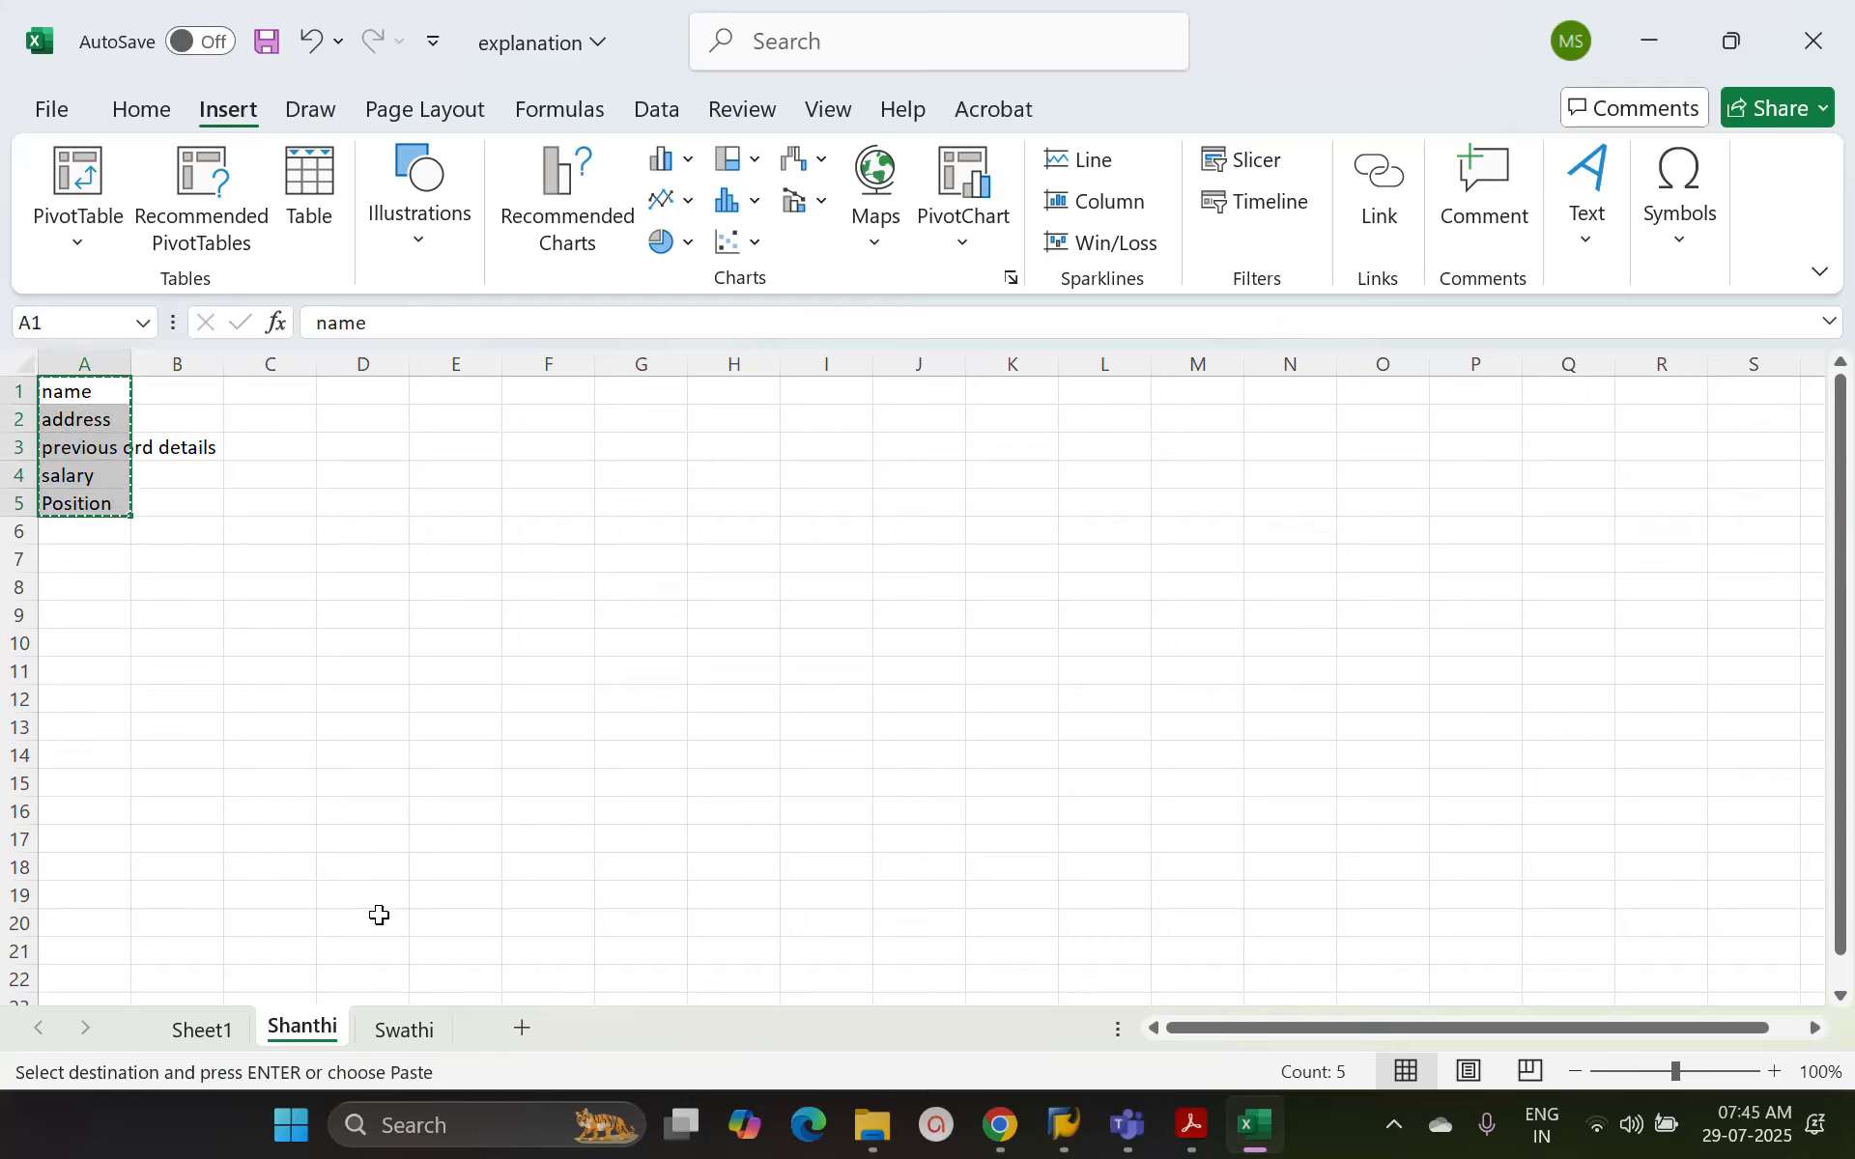
{"action": "left_click", "coordinate": [402, 1031]}
{"action": "key", "text": "ctrl+v"}
{"action": "left_click", "coordinate": [625, 582]}
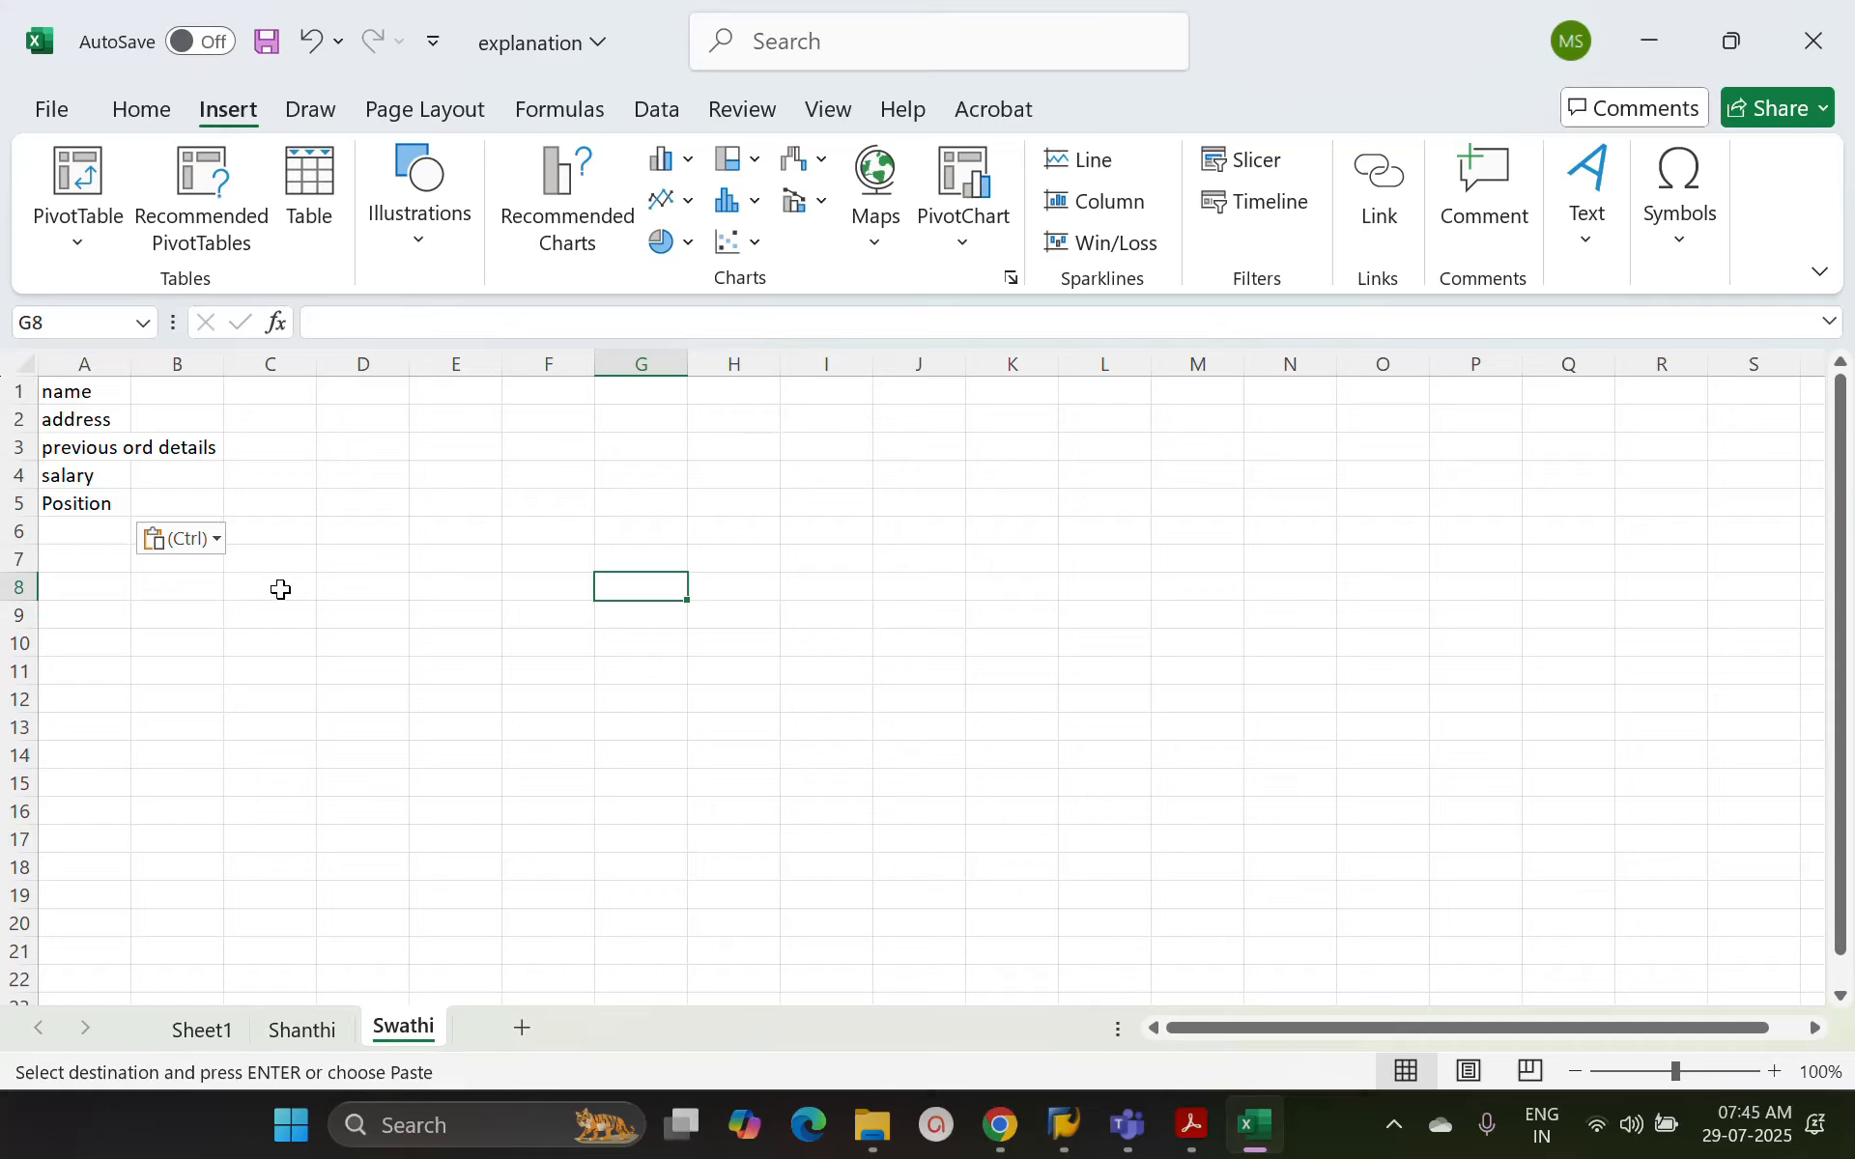
Return to the first employee's sheet and review the field labels in column A
{"action": "left_click", "coordinate": [316, 1027]}
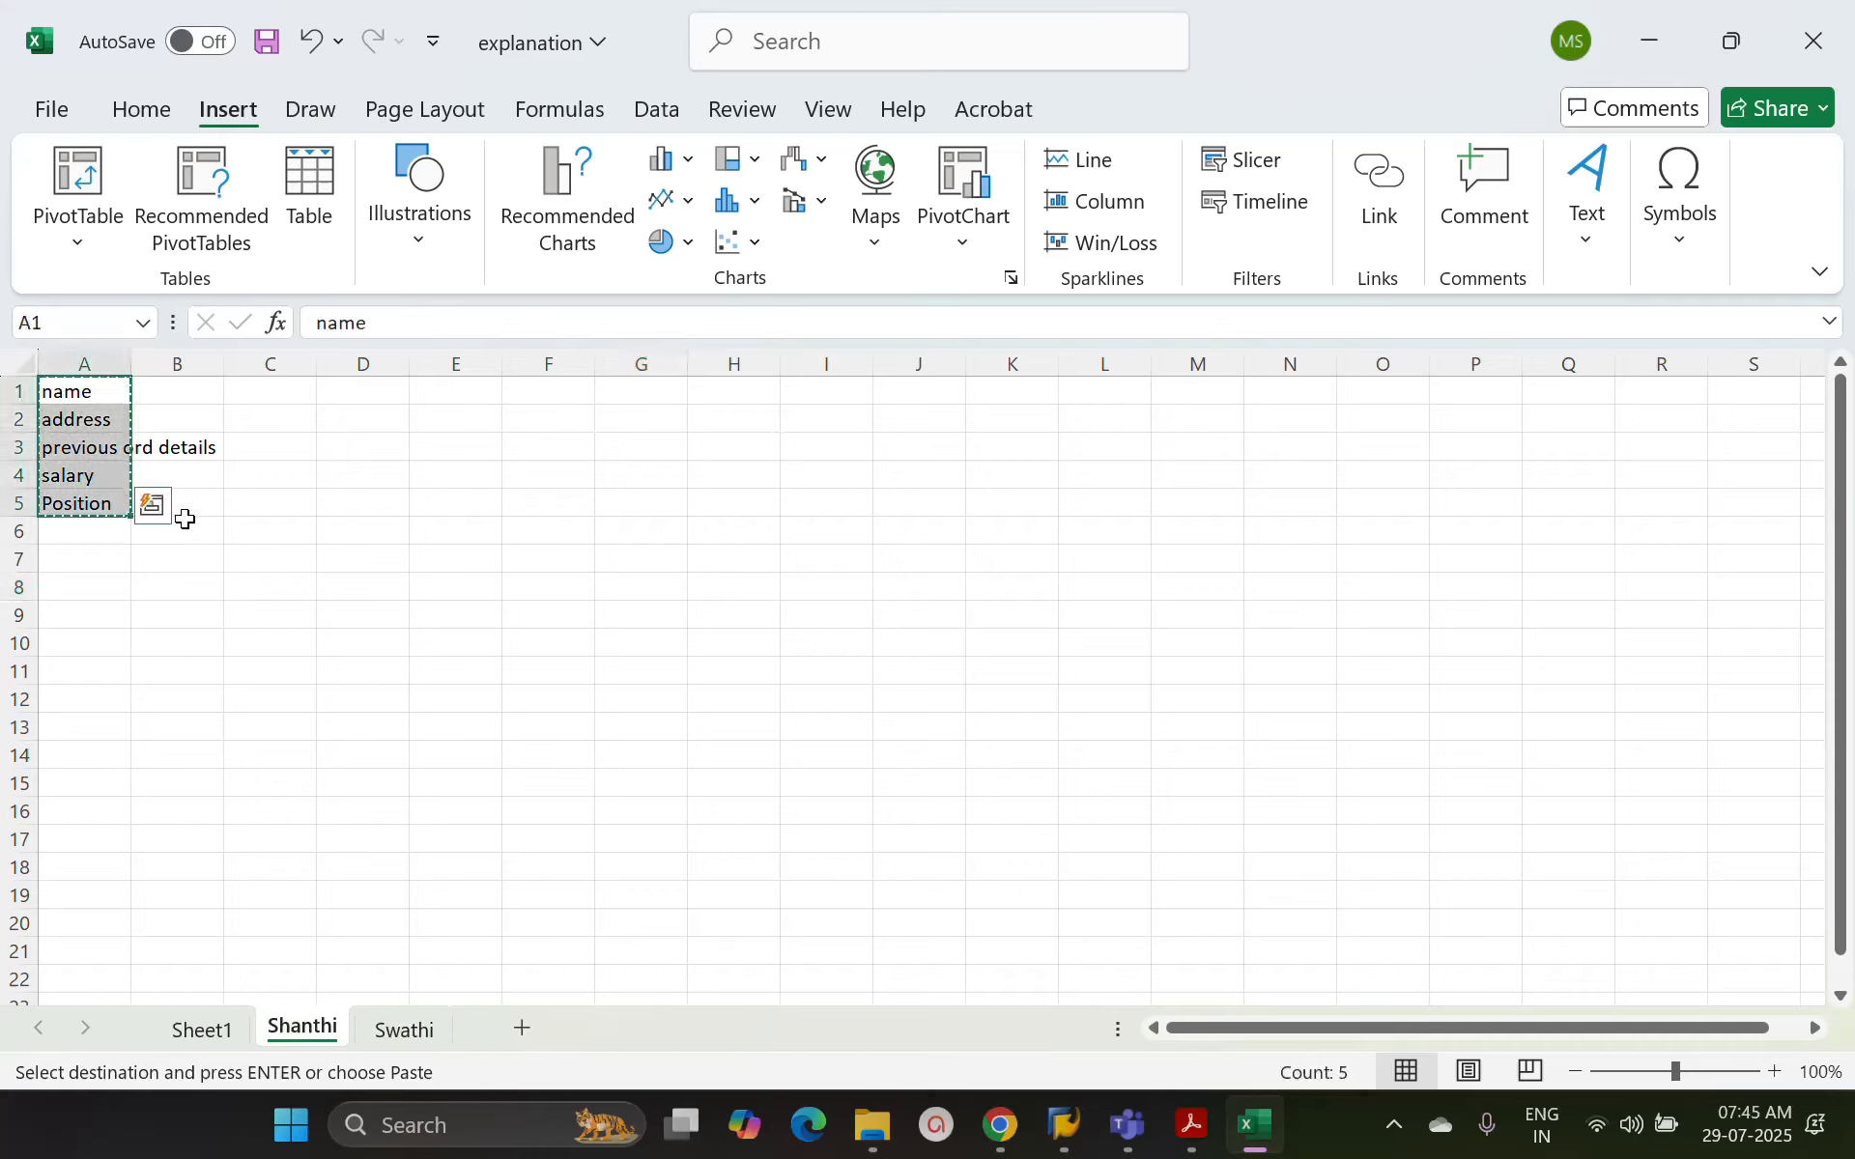
{"action": "left_click", "coordinate": [344, 560]}
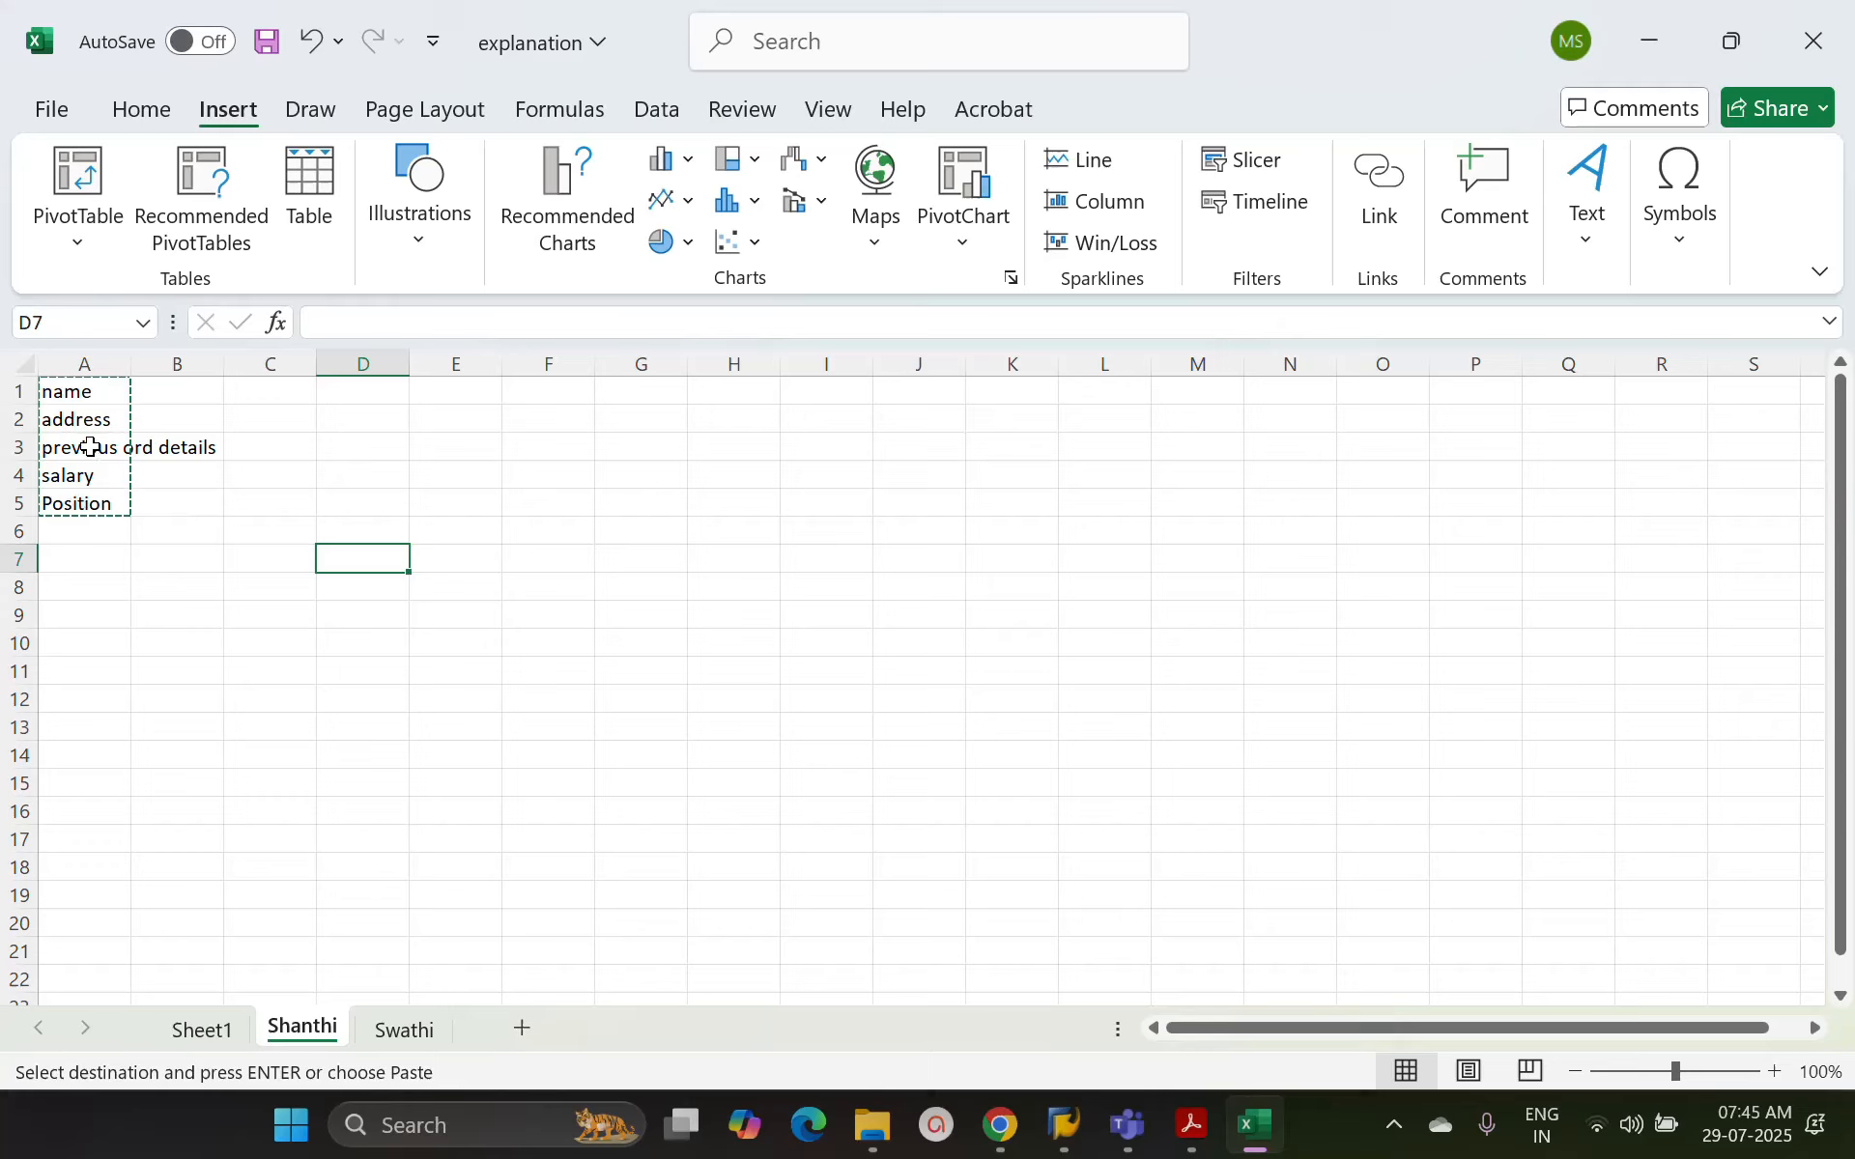
{"action": "left_click", "coordinate": [90, 446]}
{"action": "left_click", "coordinate": [87, 420]}
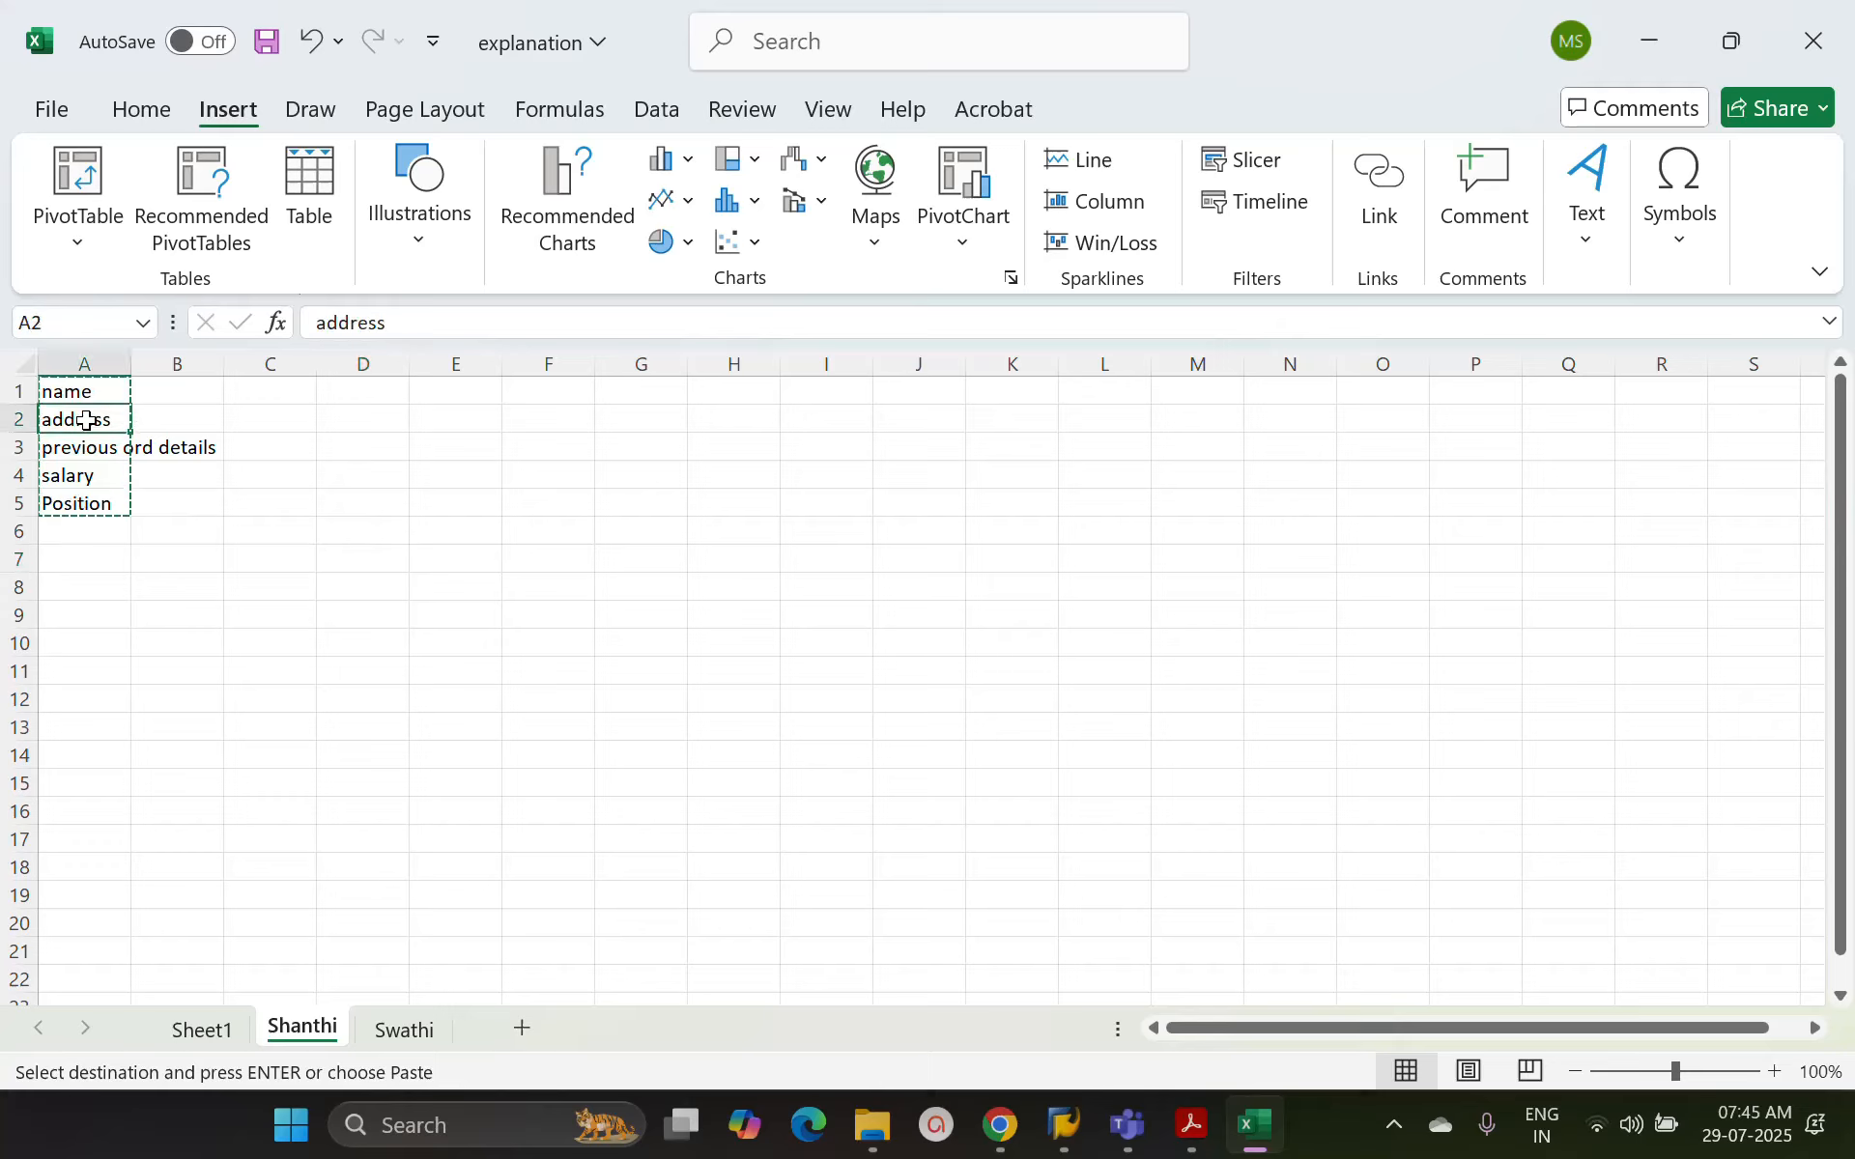
{"action": "left_click", "coordinate": [98, 362]}
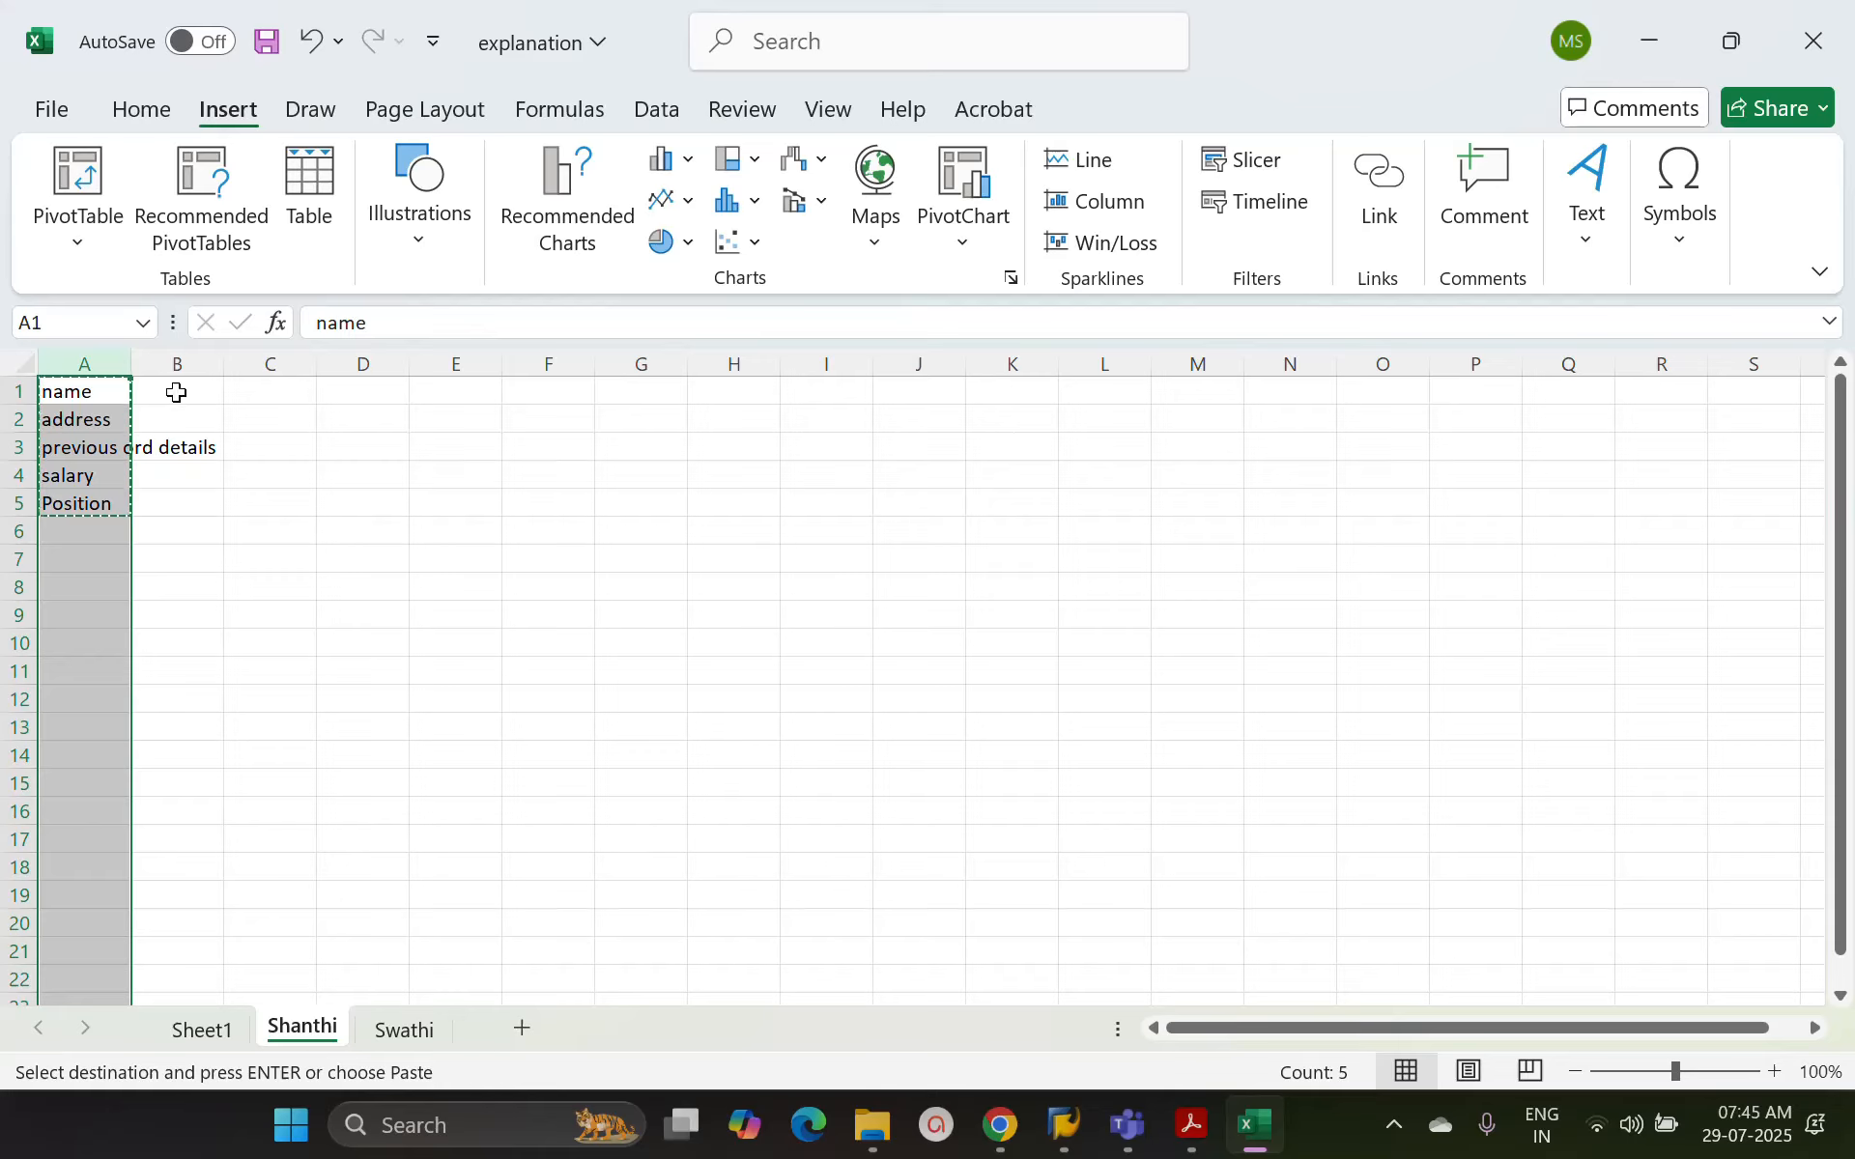
{"action": "left_click", "coordinate": [101, 389]}
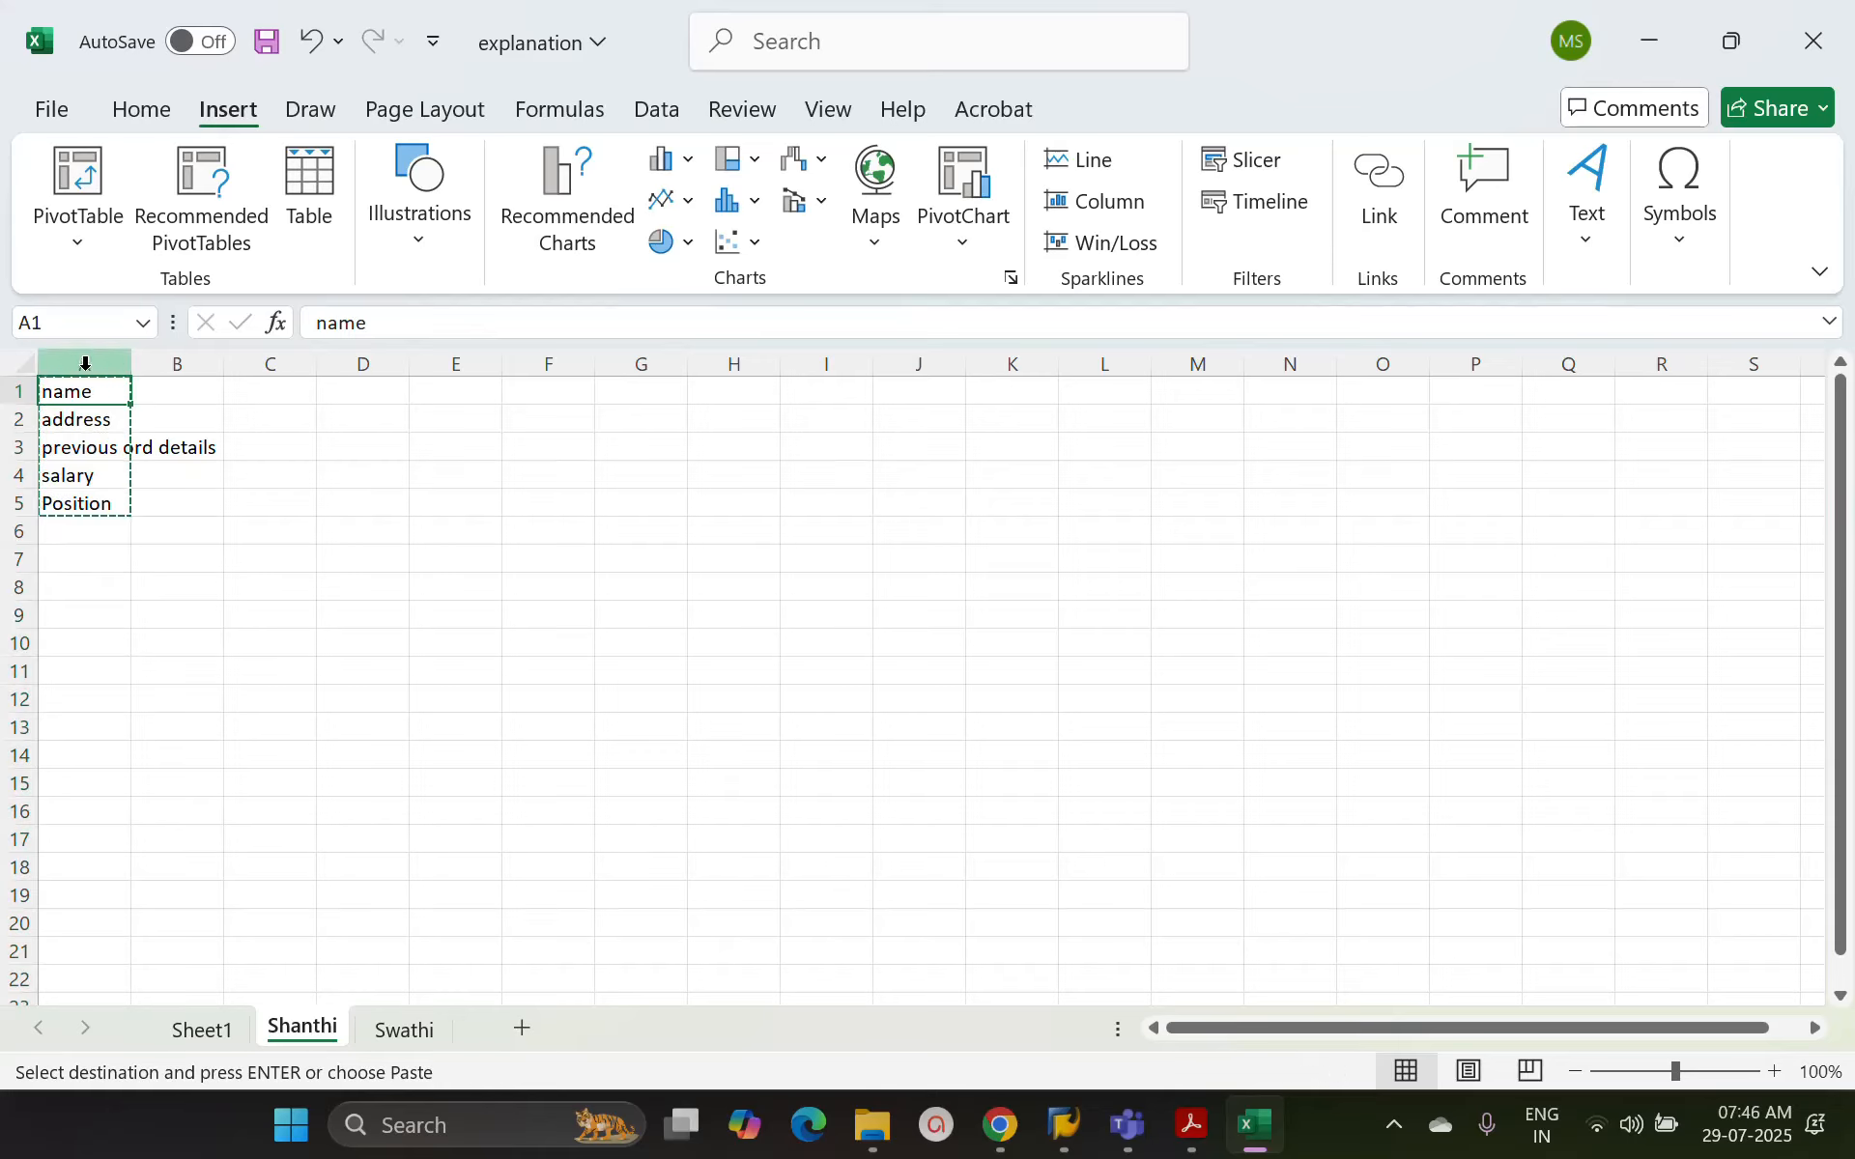
Enter name and container in F3:G3, and address and container in F4:G4, and select cell G3
{"action": "left_click", "coordinate": [531, 452]}
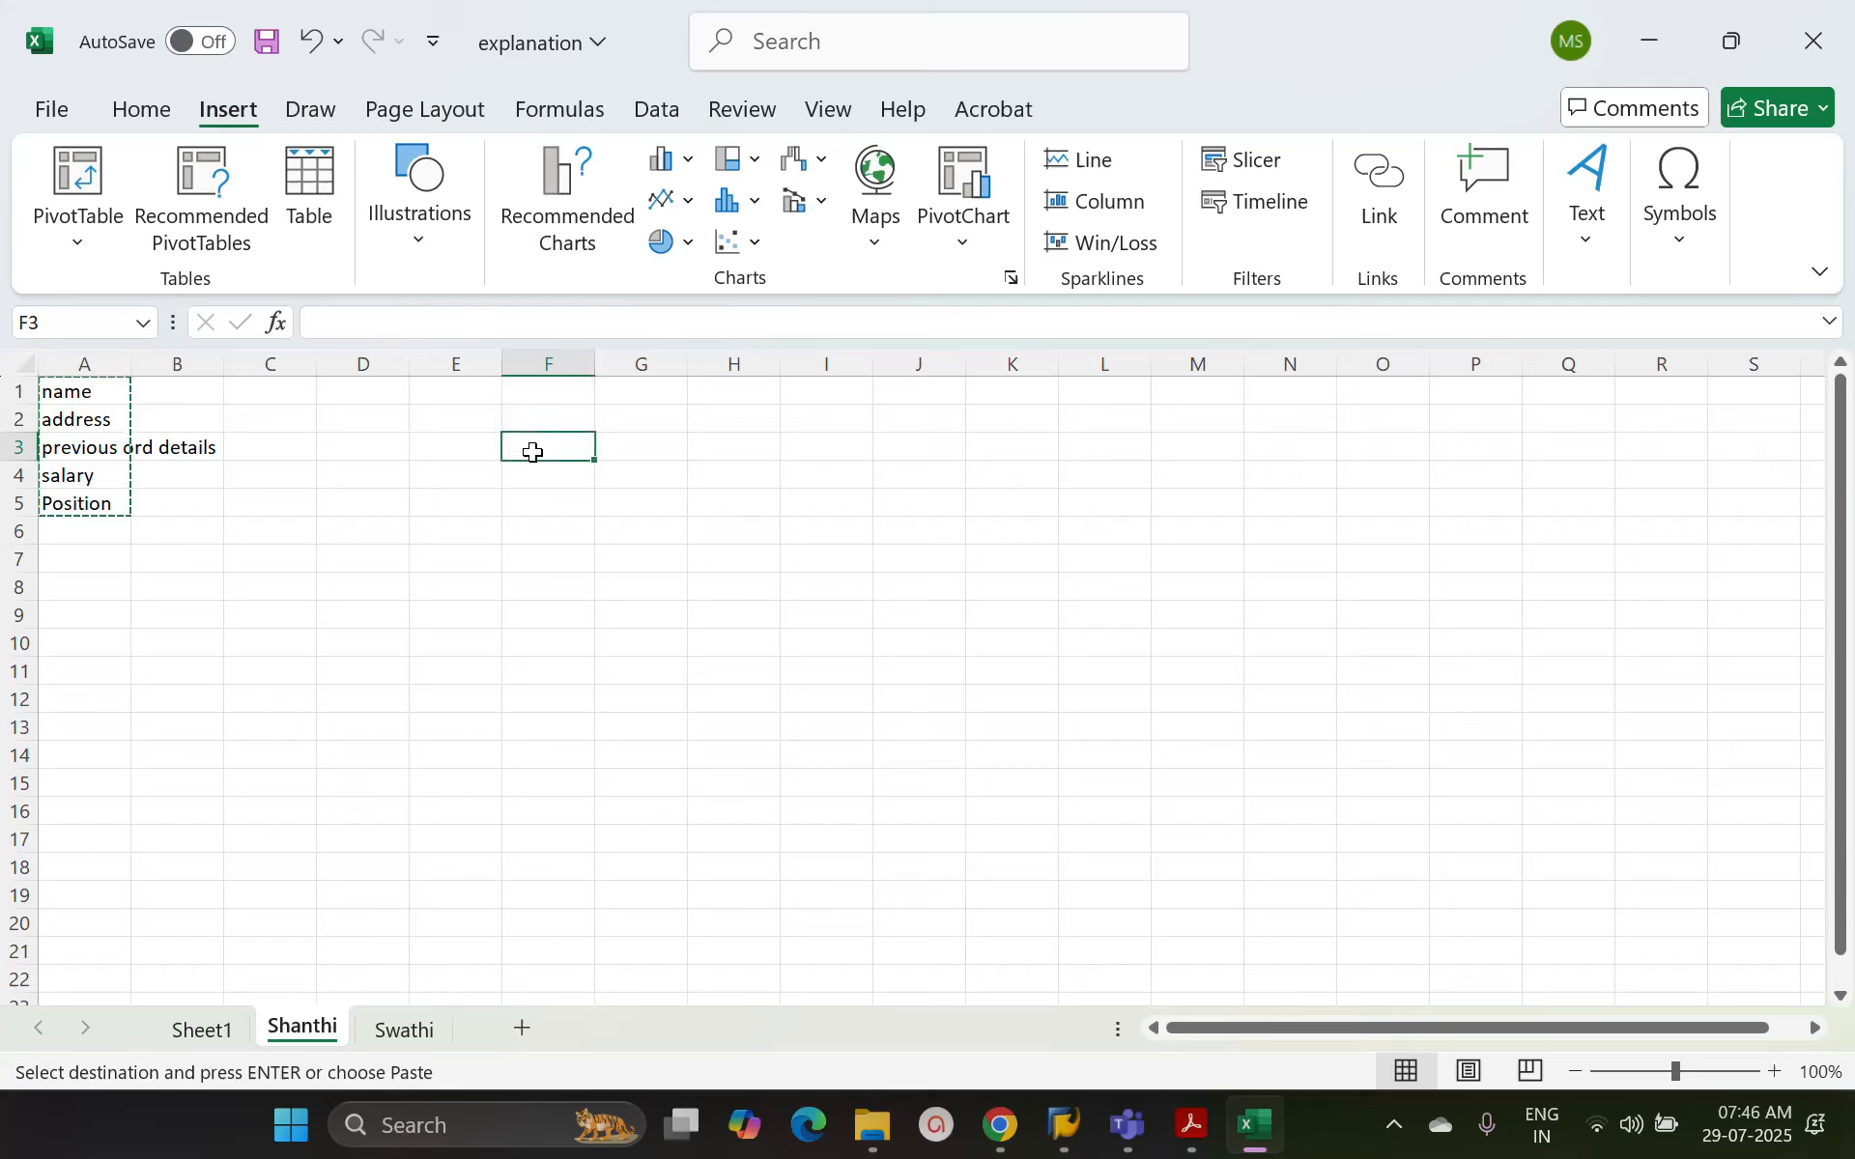
{"action": "type", "text": "name"}
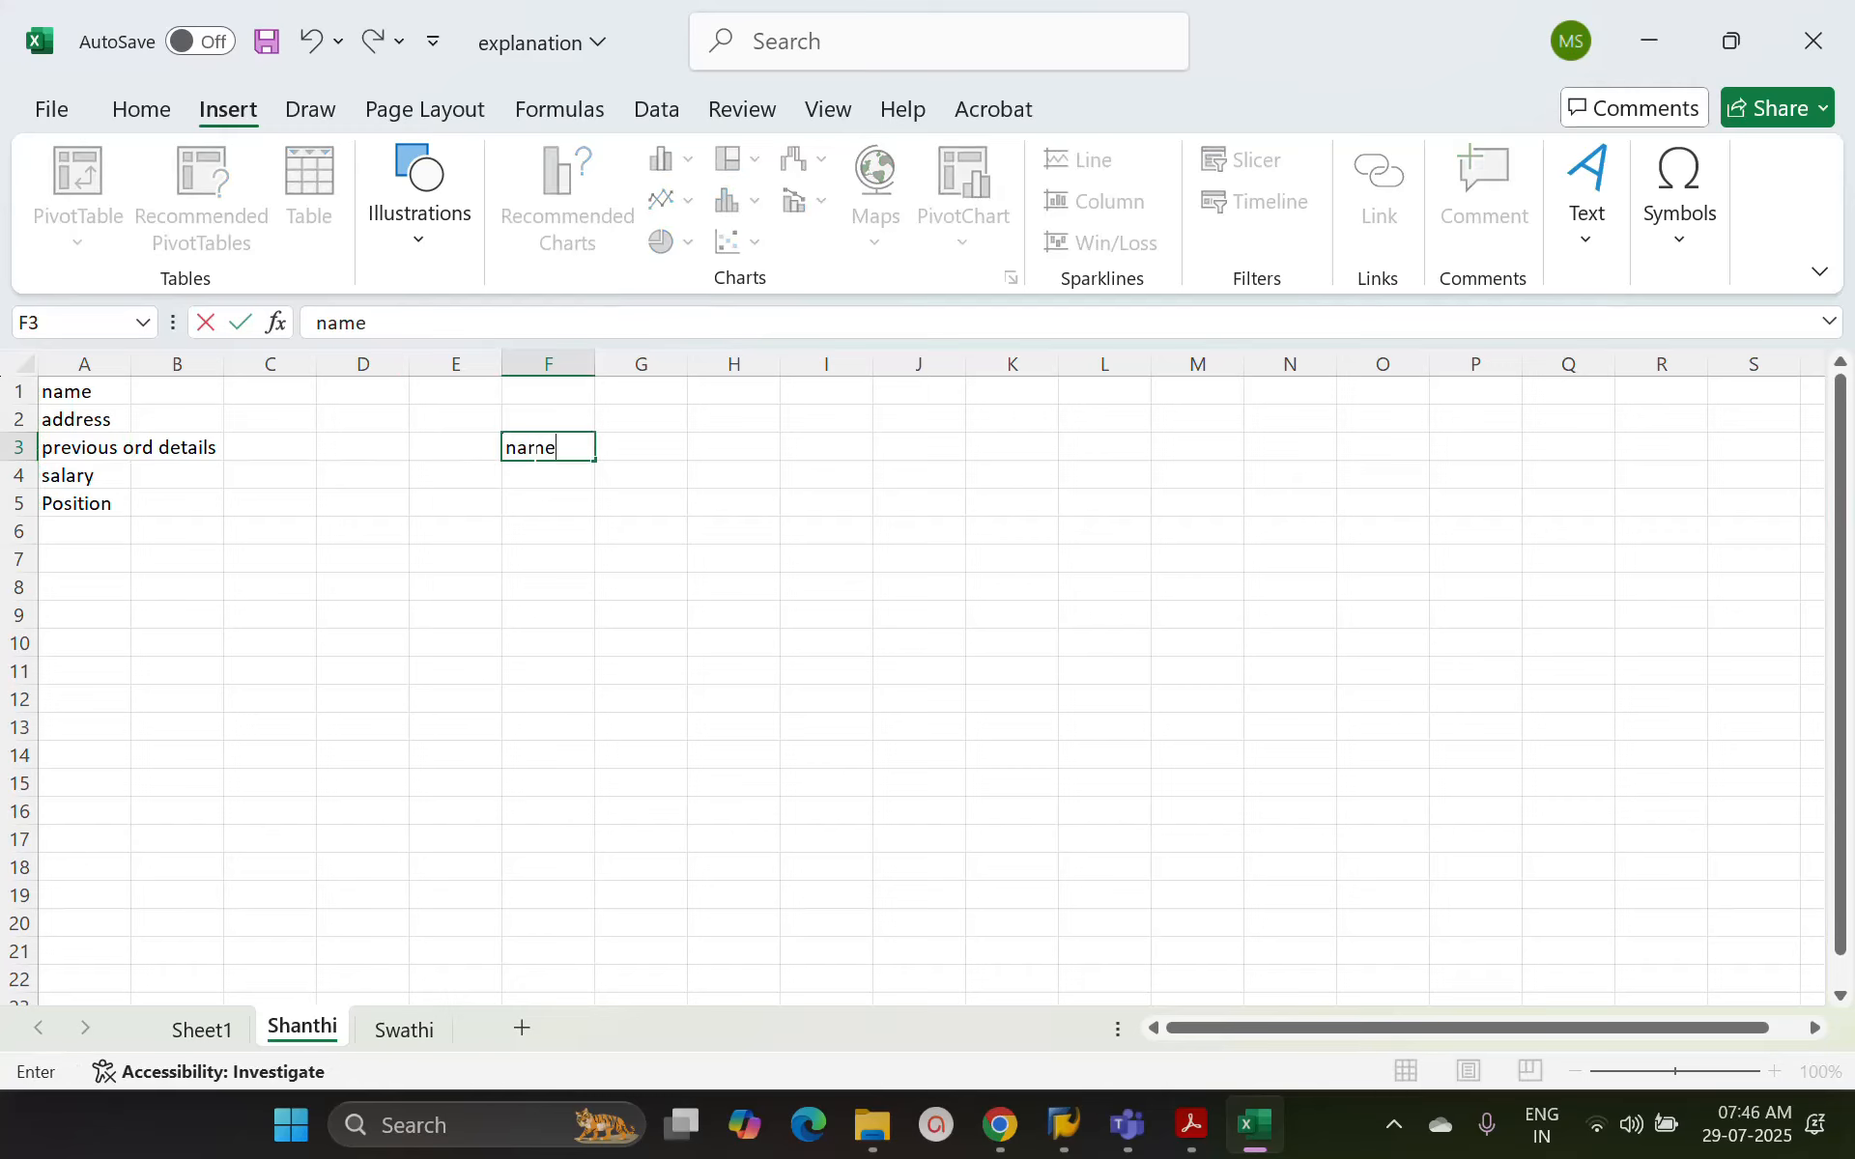
{"action": "key", "text": "Tab"}
{"action": "type", "text": "container"}
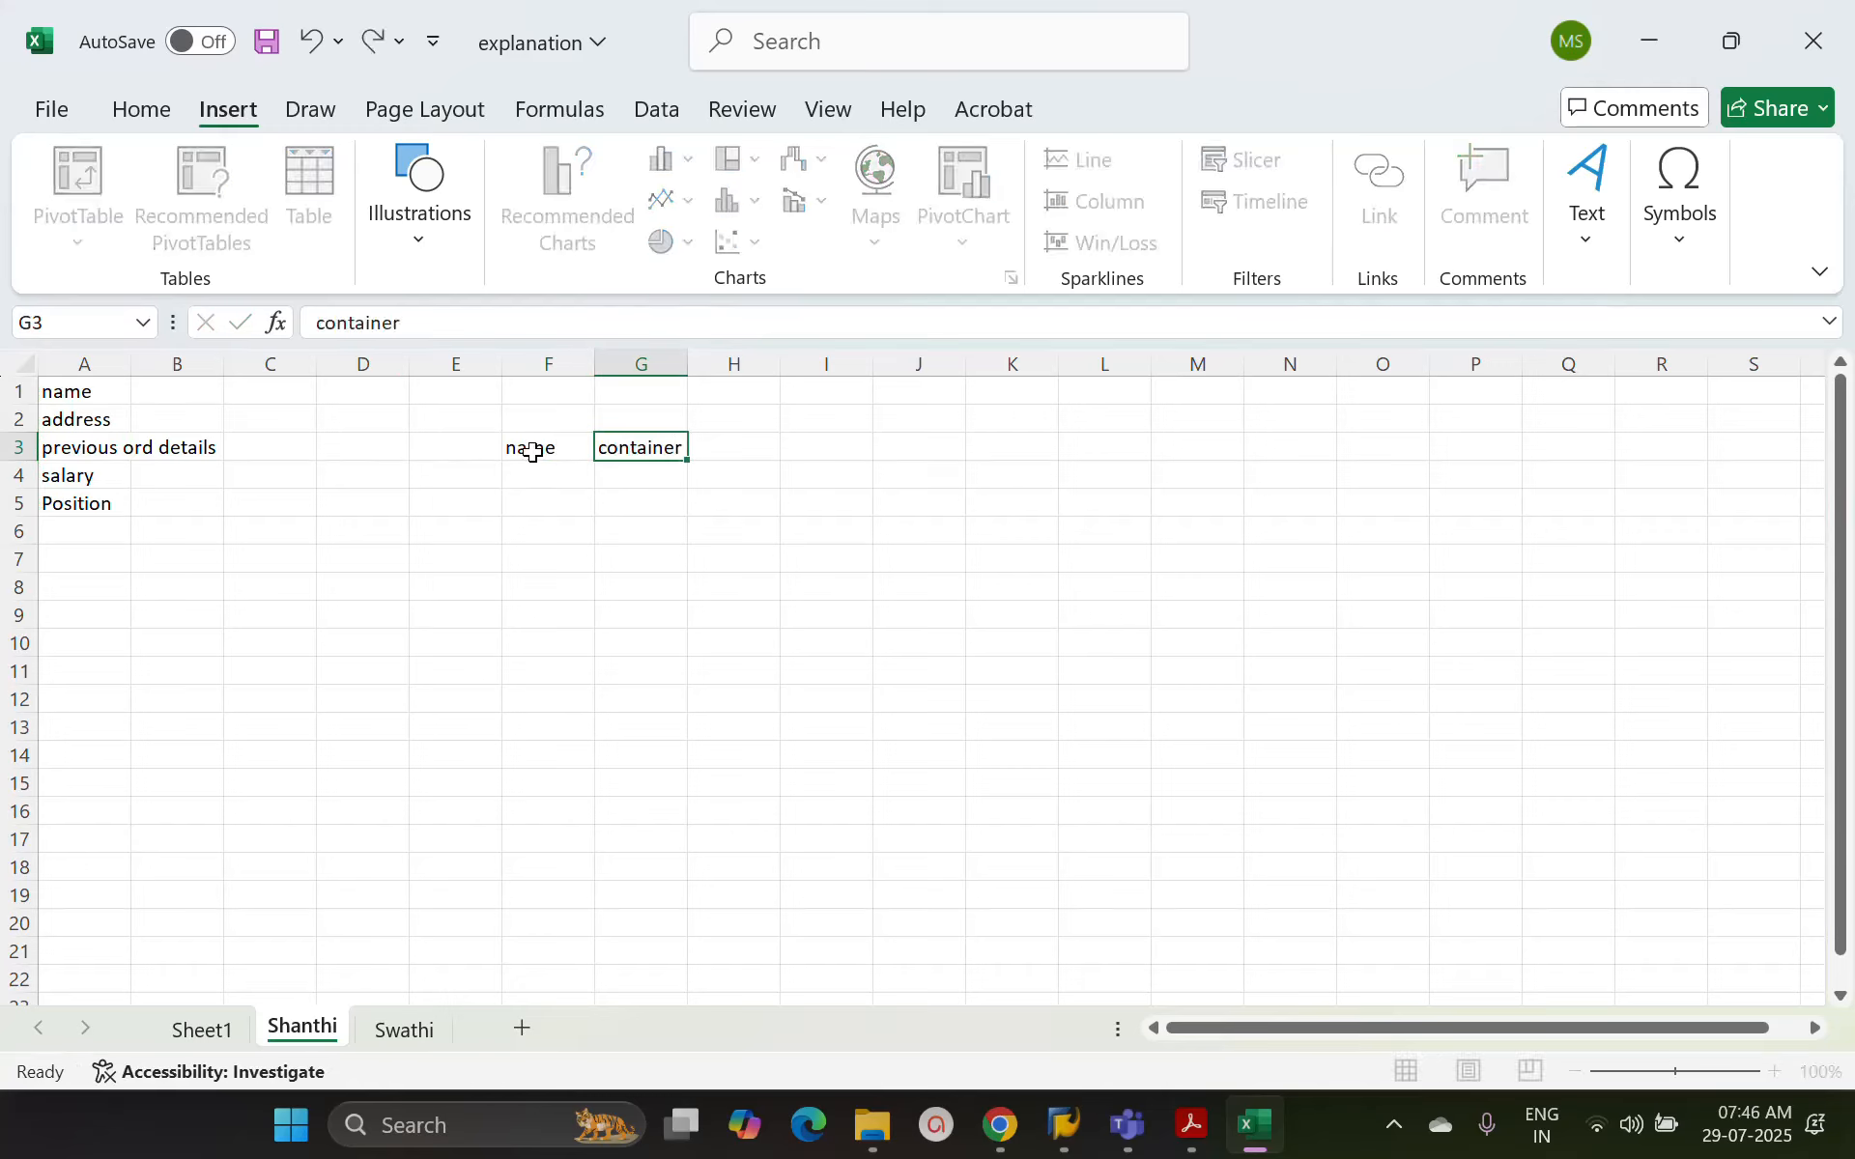
{"action": "key", "text": "Return"}
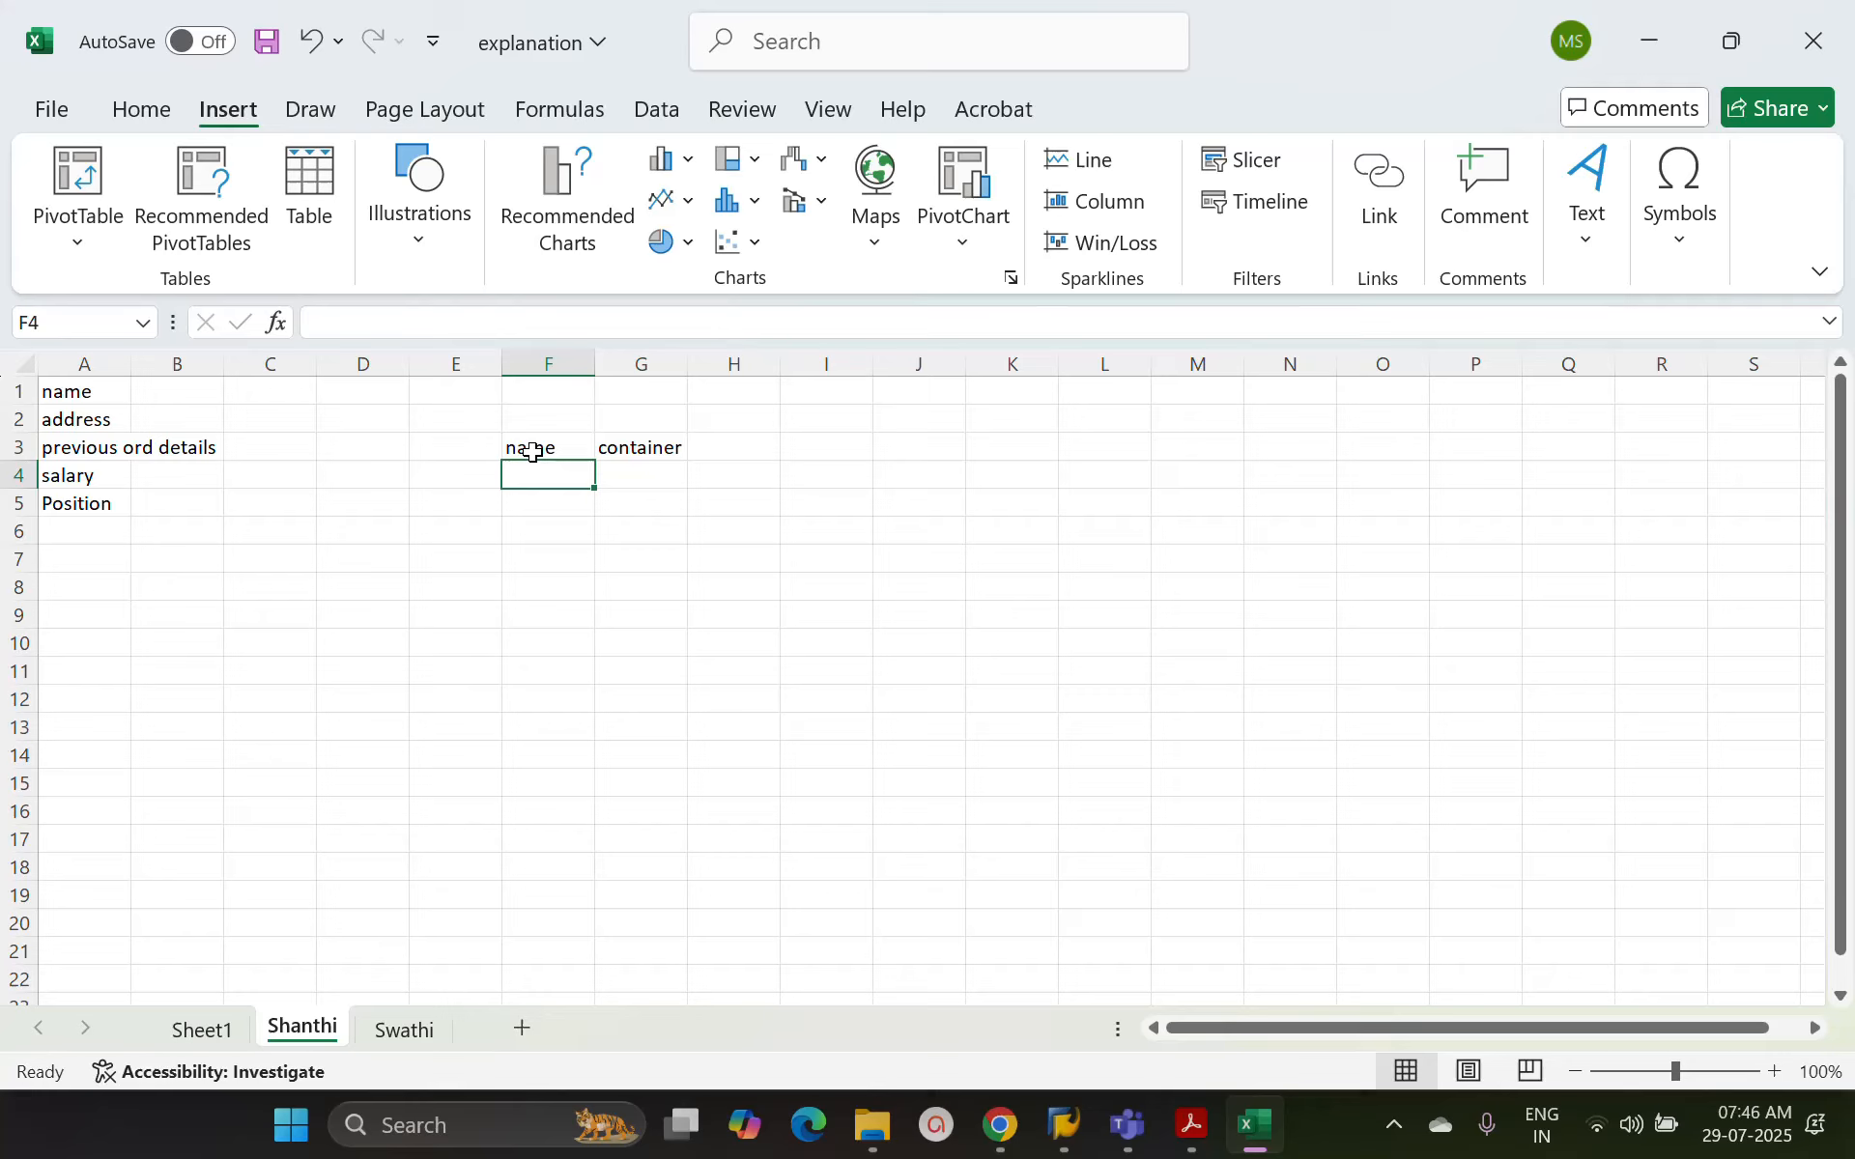
{"action": "type", "text": "address"}
{"action": "key", "text": "Tab"}
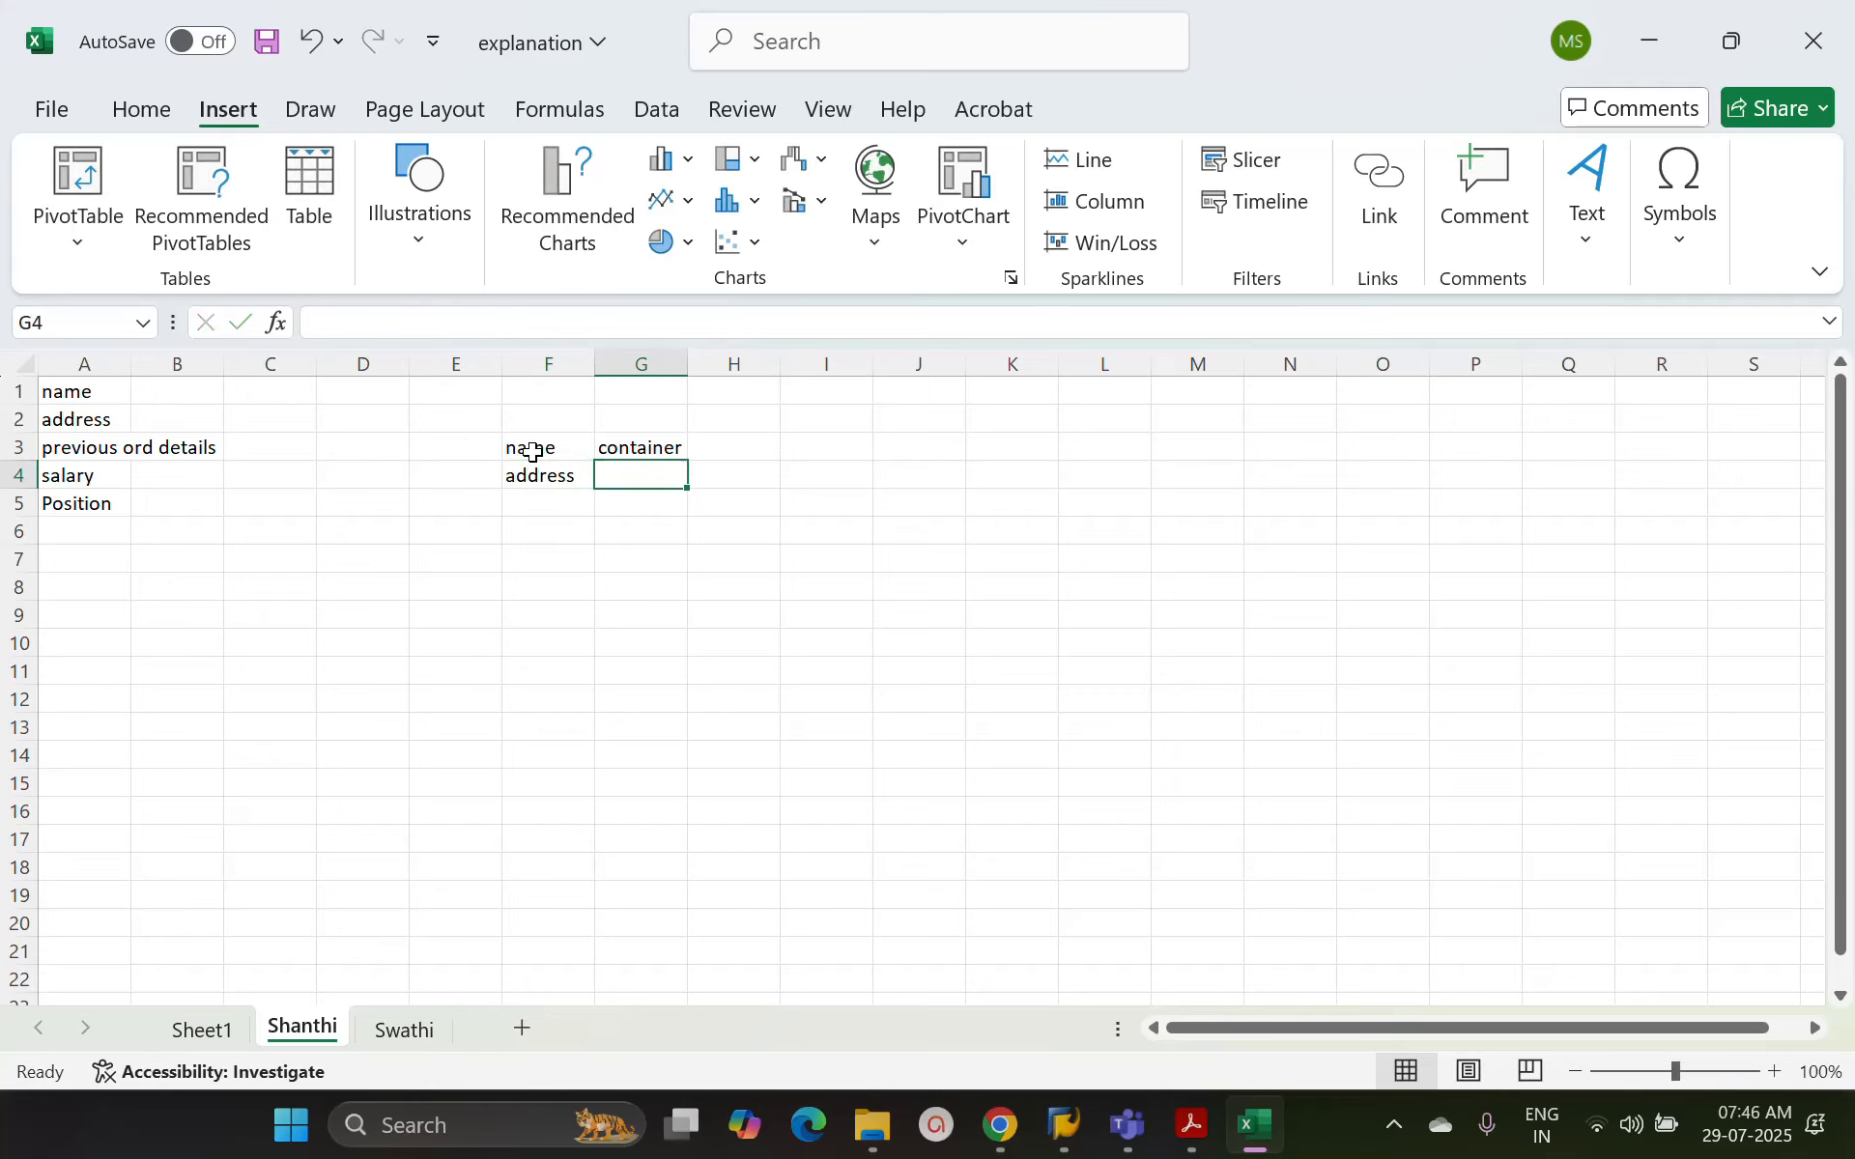
{"action": "type", "text": "container"}
{"action": "key", "text": "Return"}
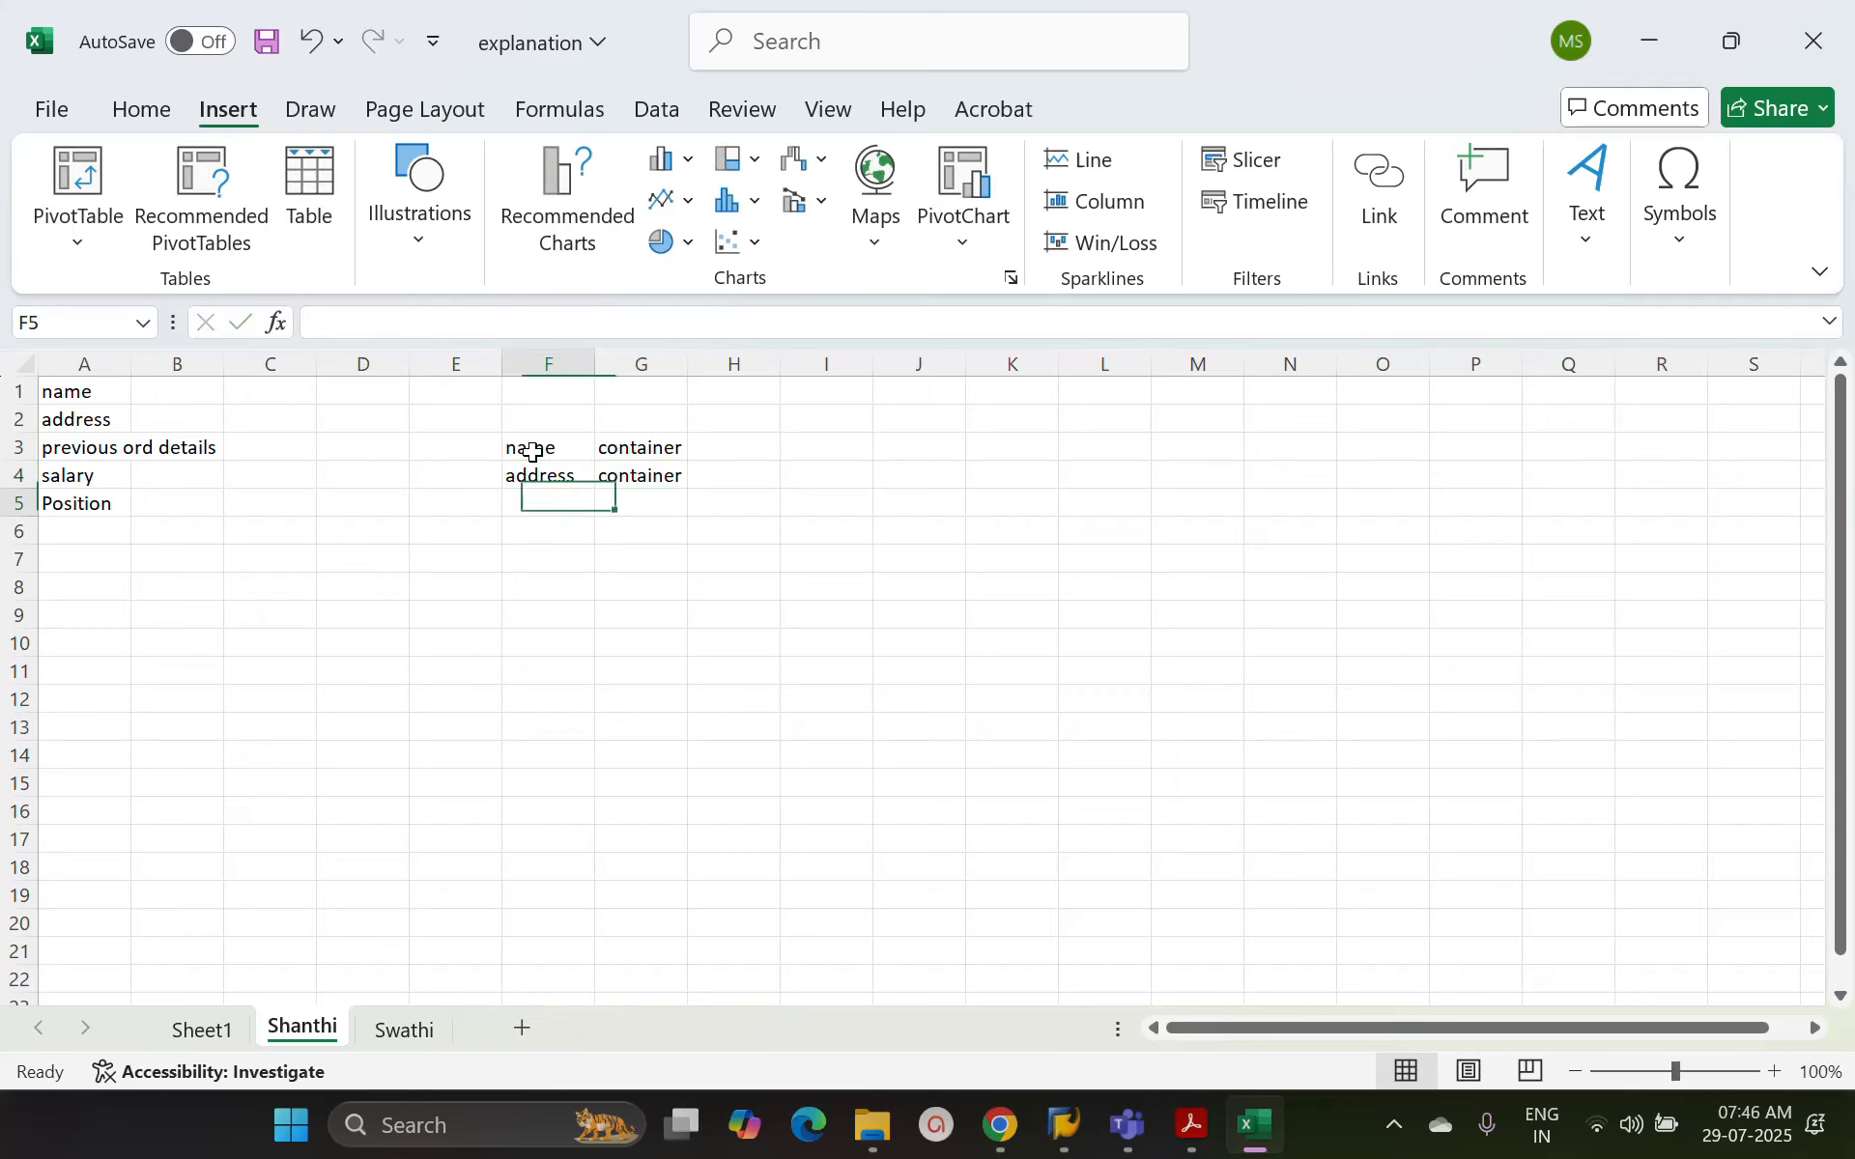
{"action": "left_click", "coordinate": [653, 447]}
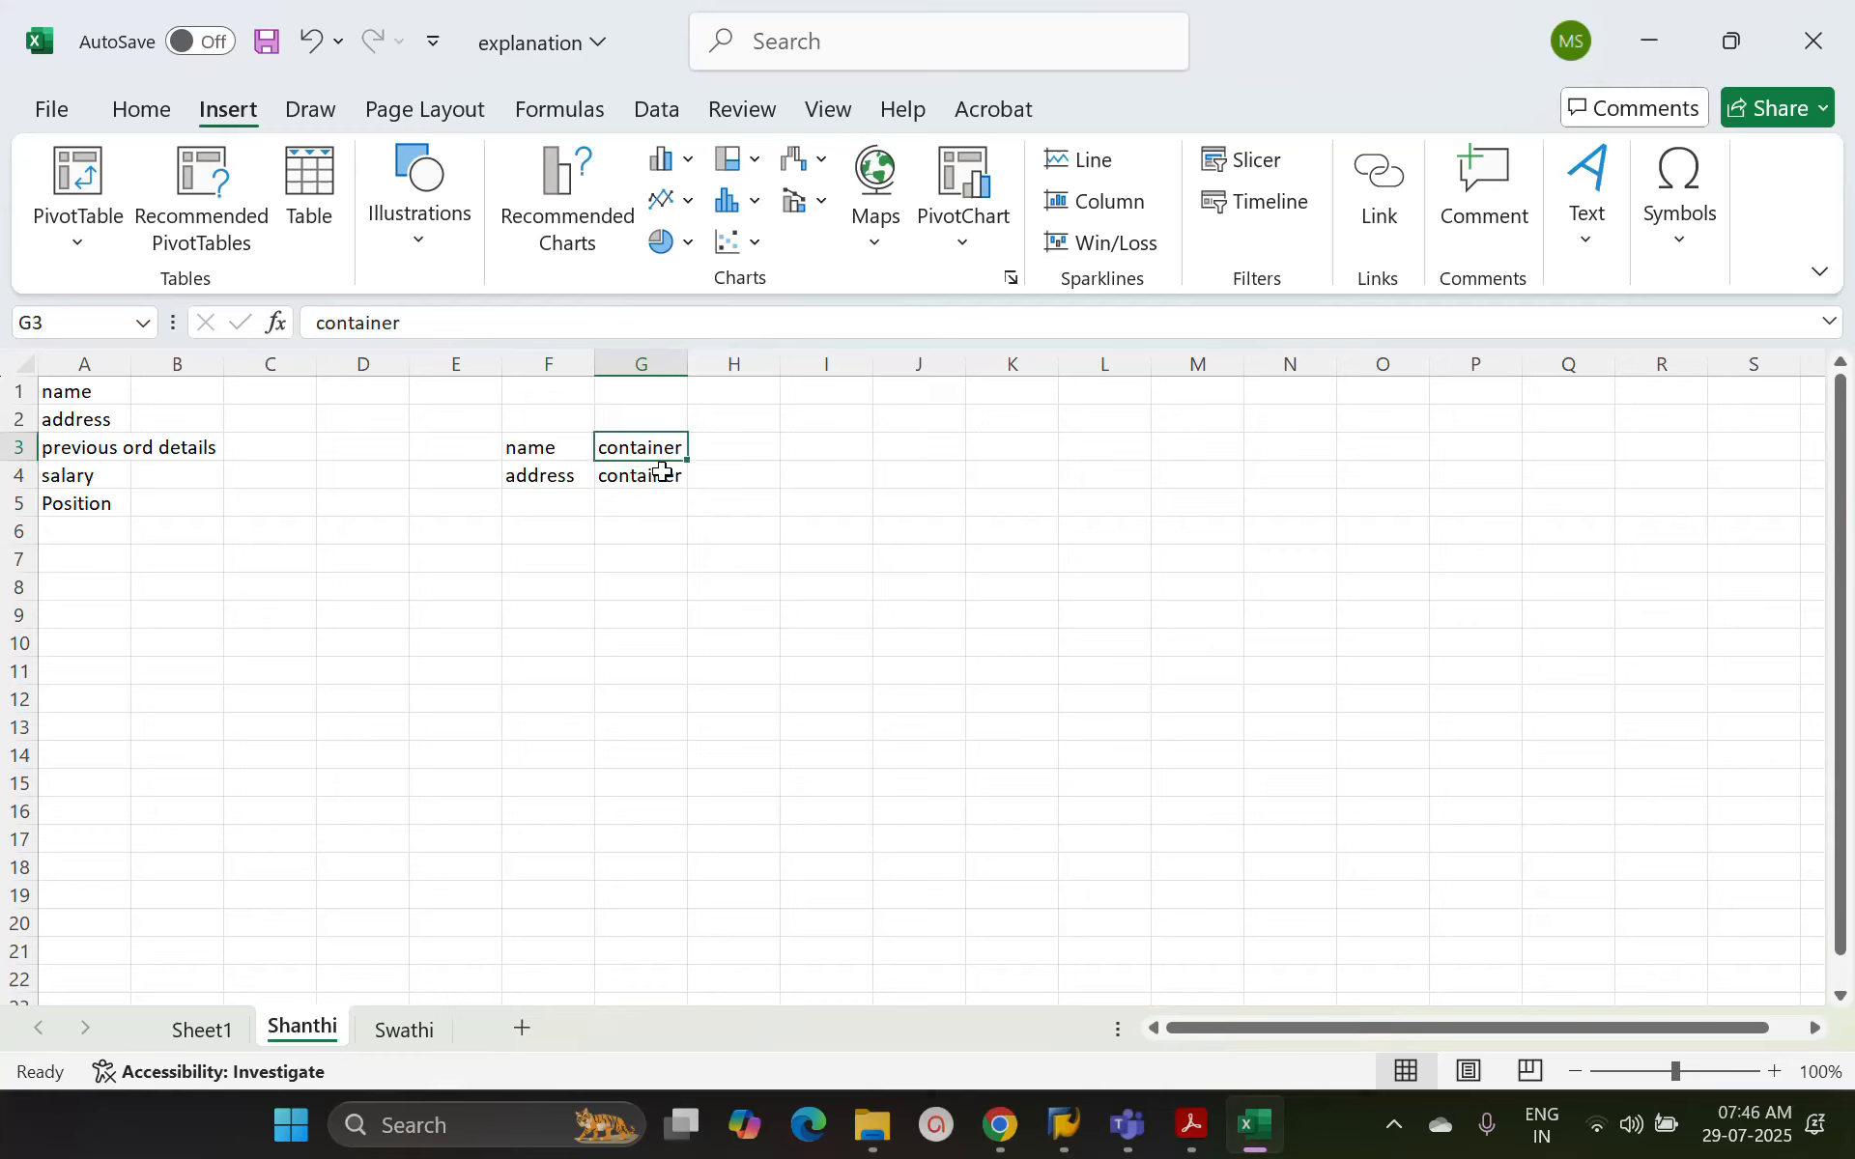
Enter information containers in cell H3 and Information types in cell I3
{"action": "left_click", "coordinate": [725, 449]}
{"action": "type", "text": "in"}
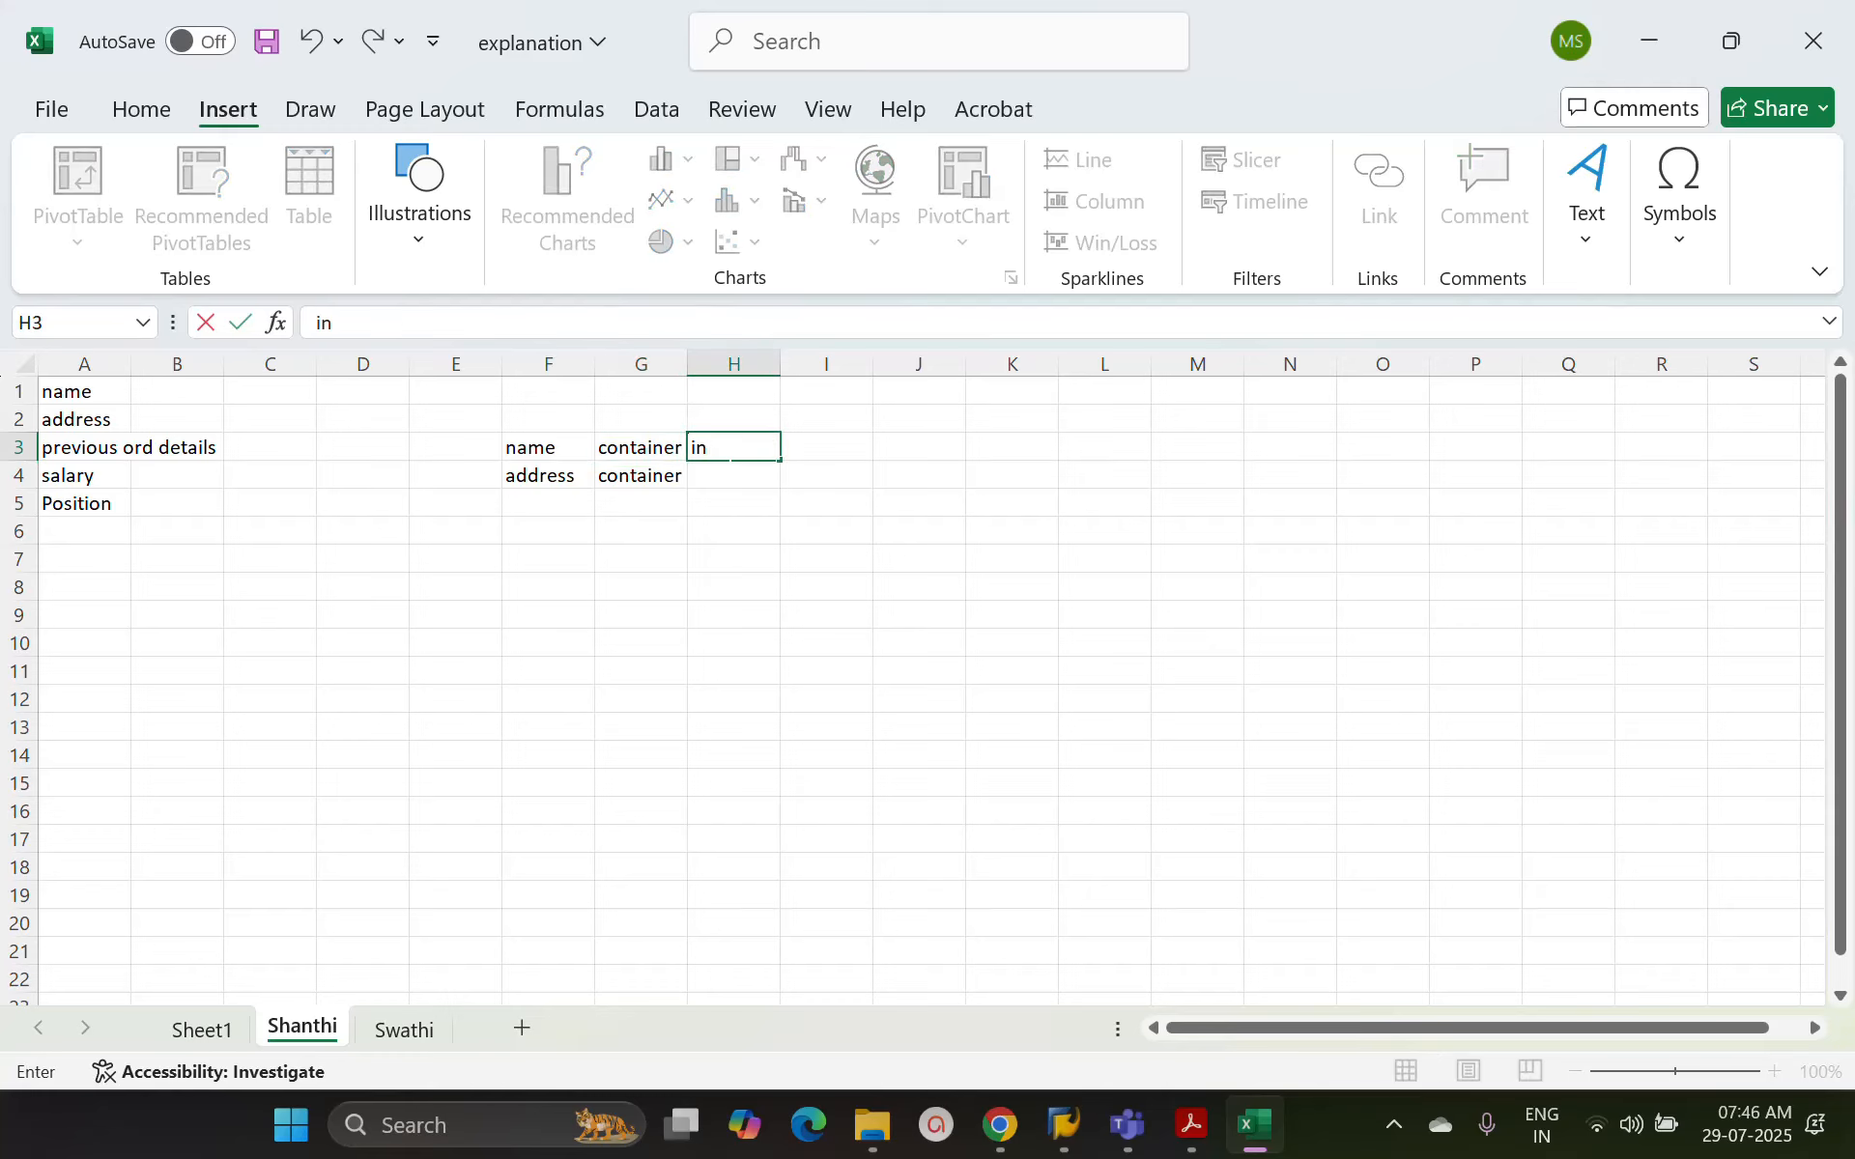
{"action": "type", "text": "formation cont"}
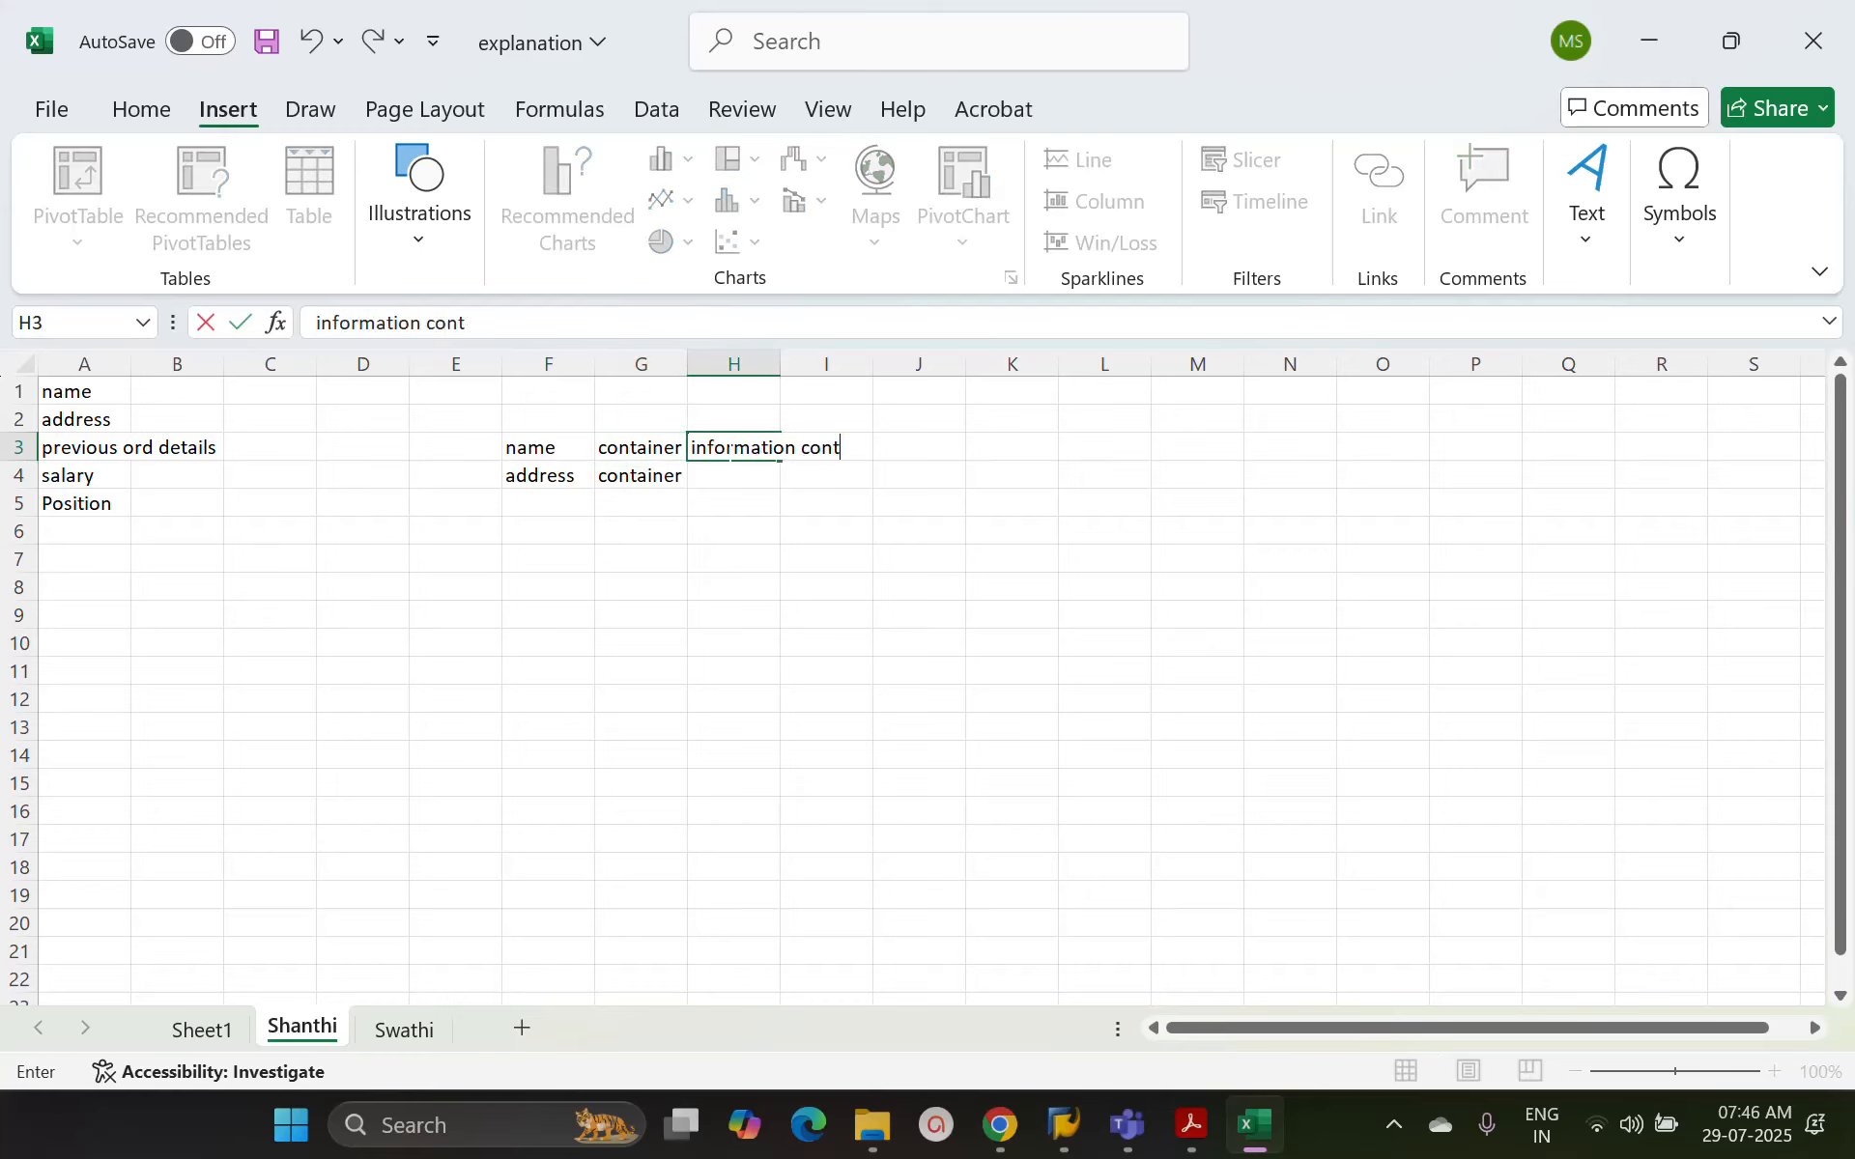
{"action": "type", "text": "ainers"}
{"action": "key", "text": "Tab"}
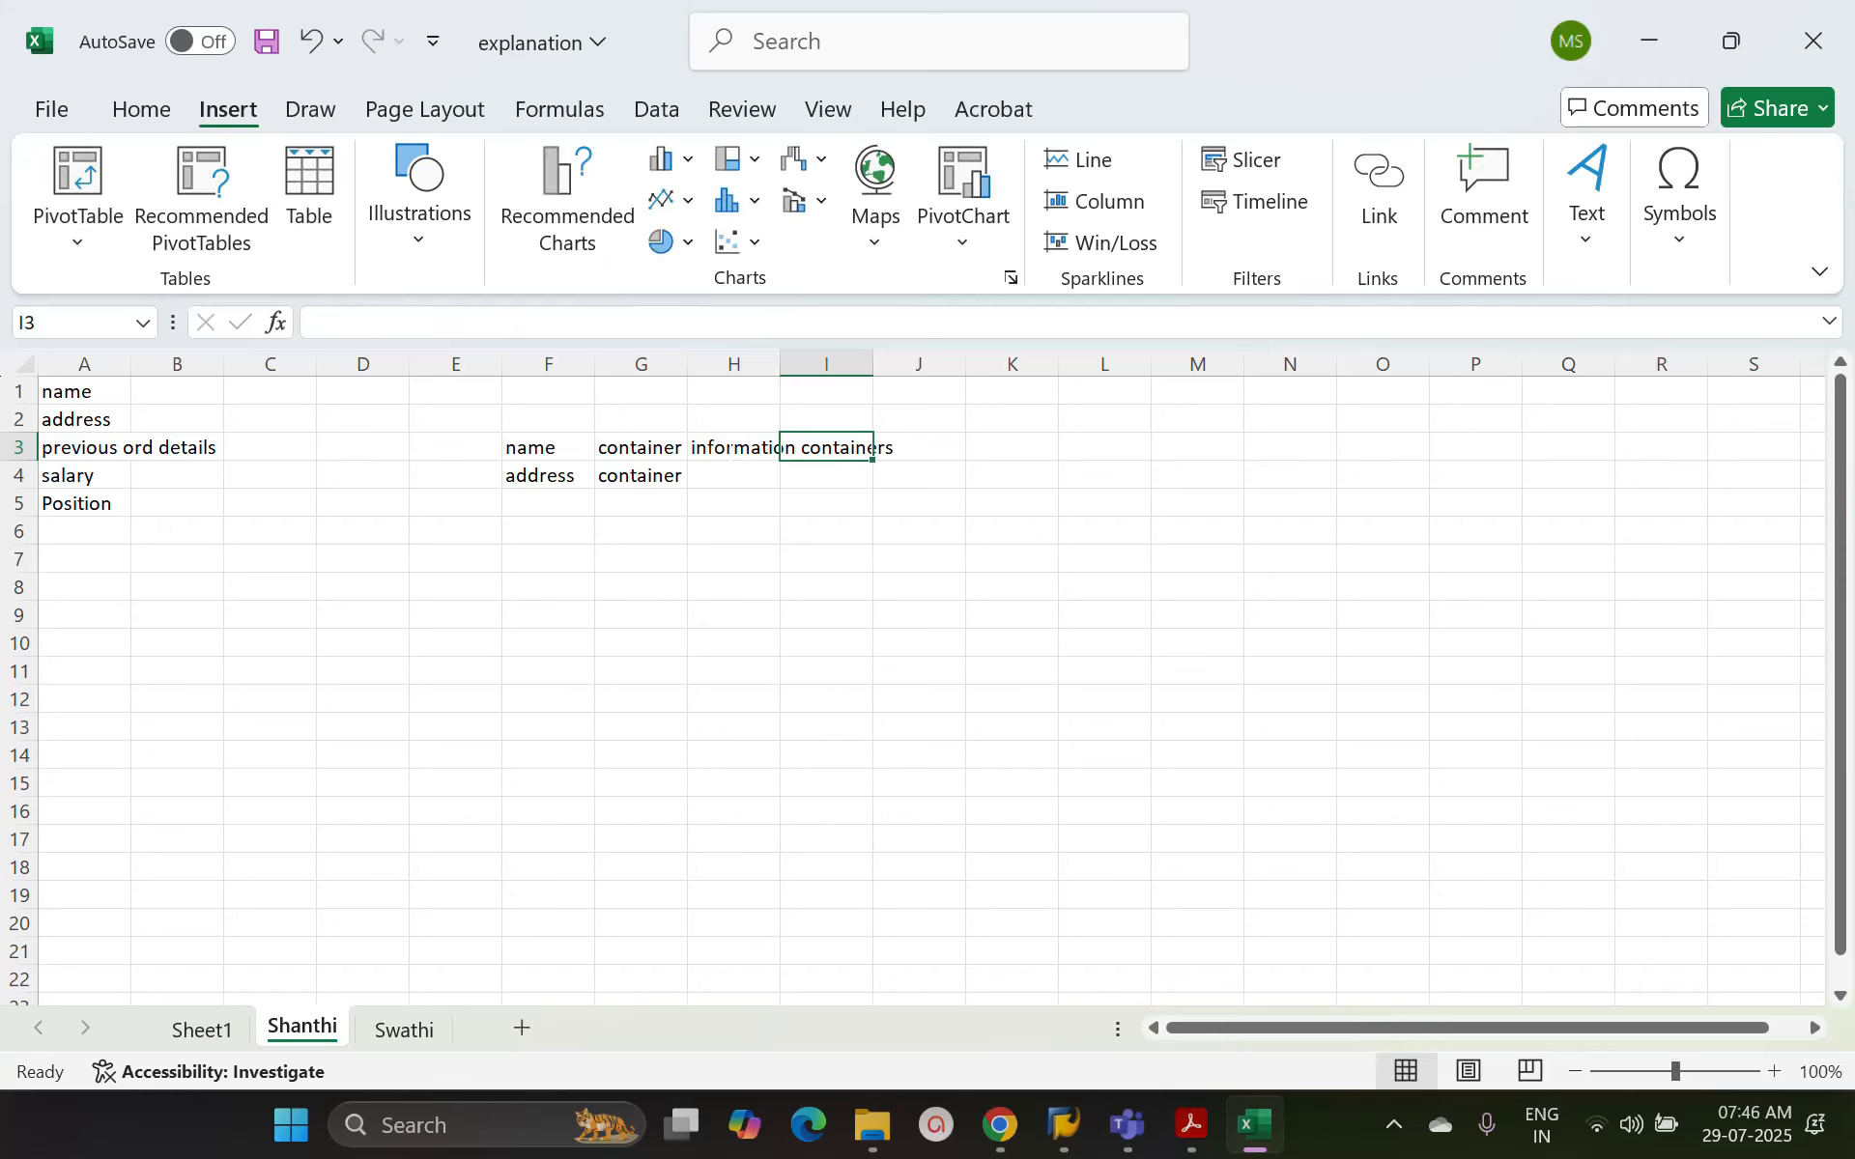
{"action": "type", "text": "Informati"}
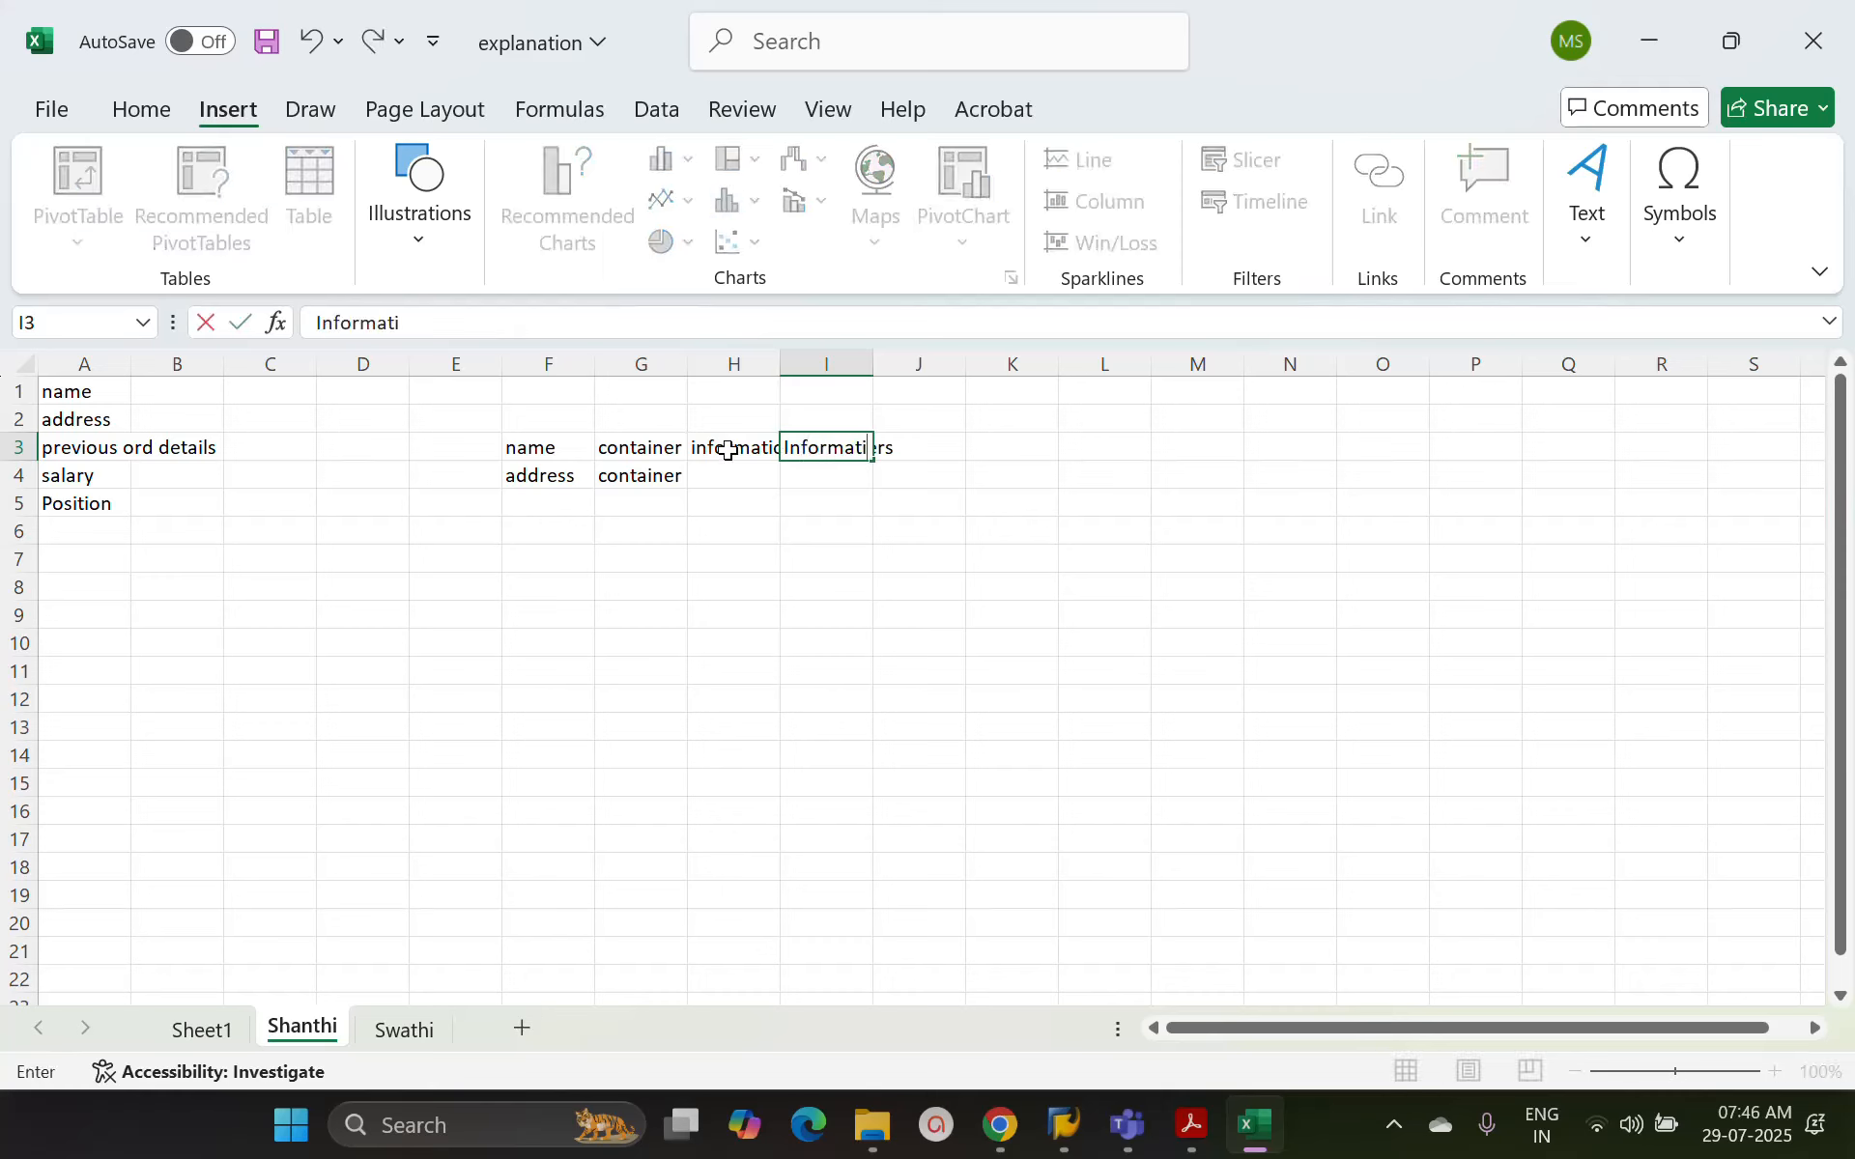
{"action": "type", "text": "on types"}
{"action": "key", "text": "Return"}
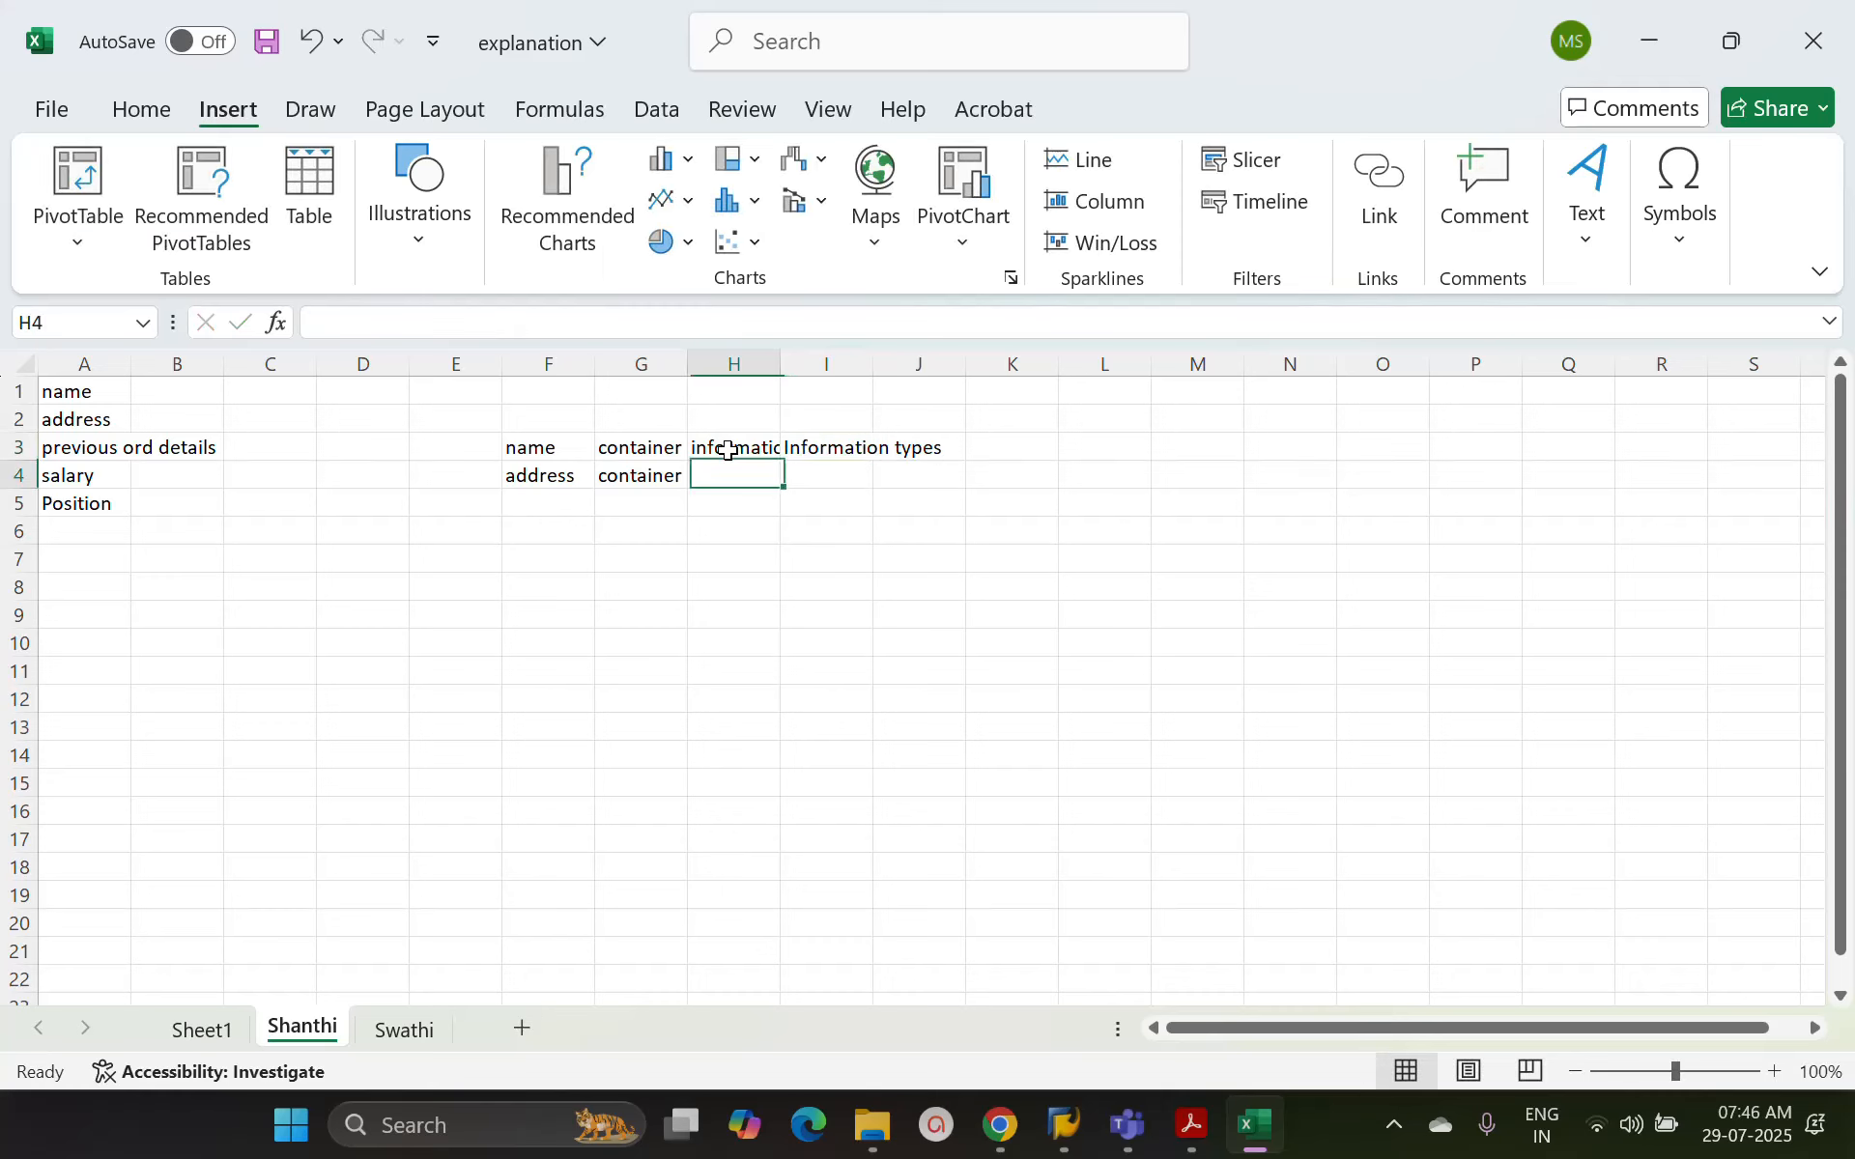
Return to cell I3 and examine its Information types text
{"action": "key", "text": "Down"}
{"action": "key", "text": "Up"}
{"action": "key", "text": "Up"}
{"action": "key", "text": "Right"}
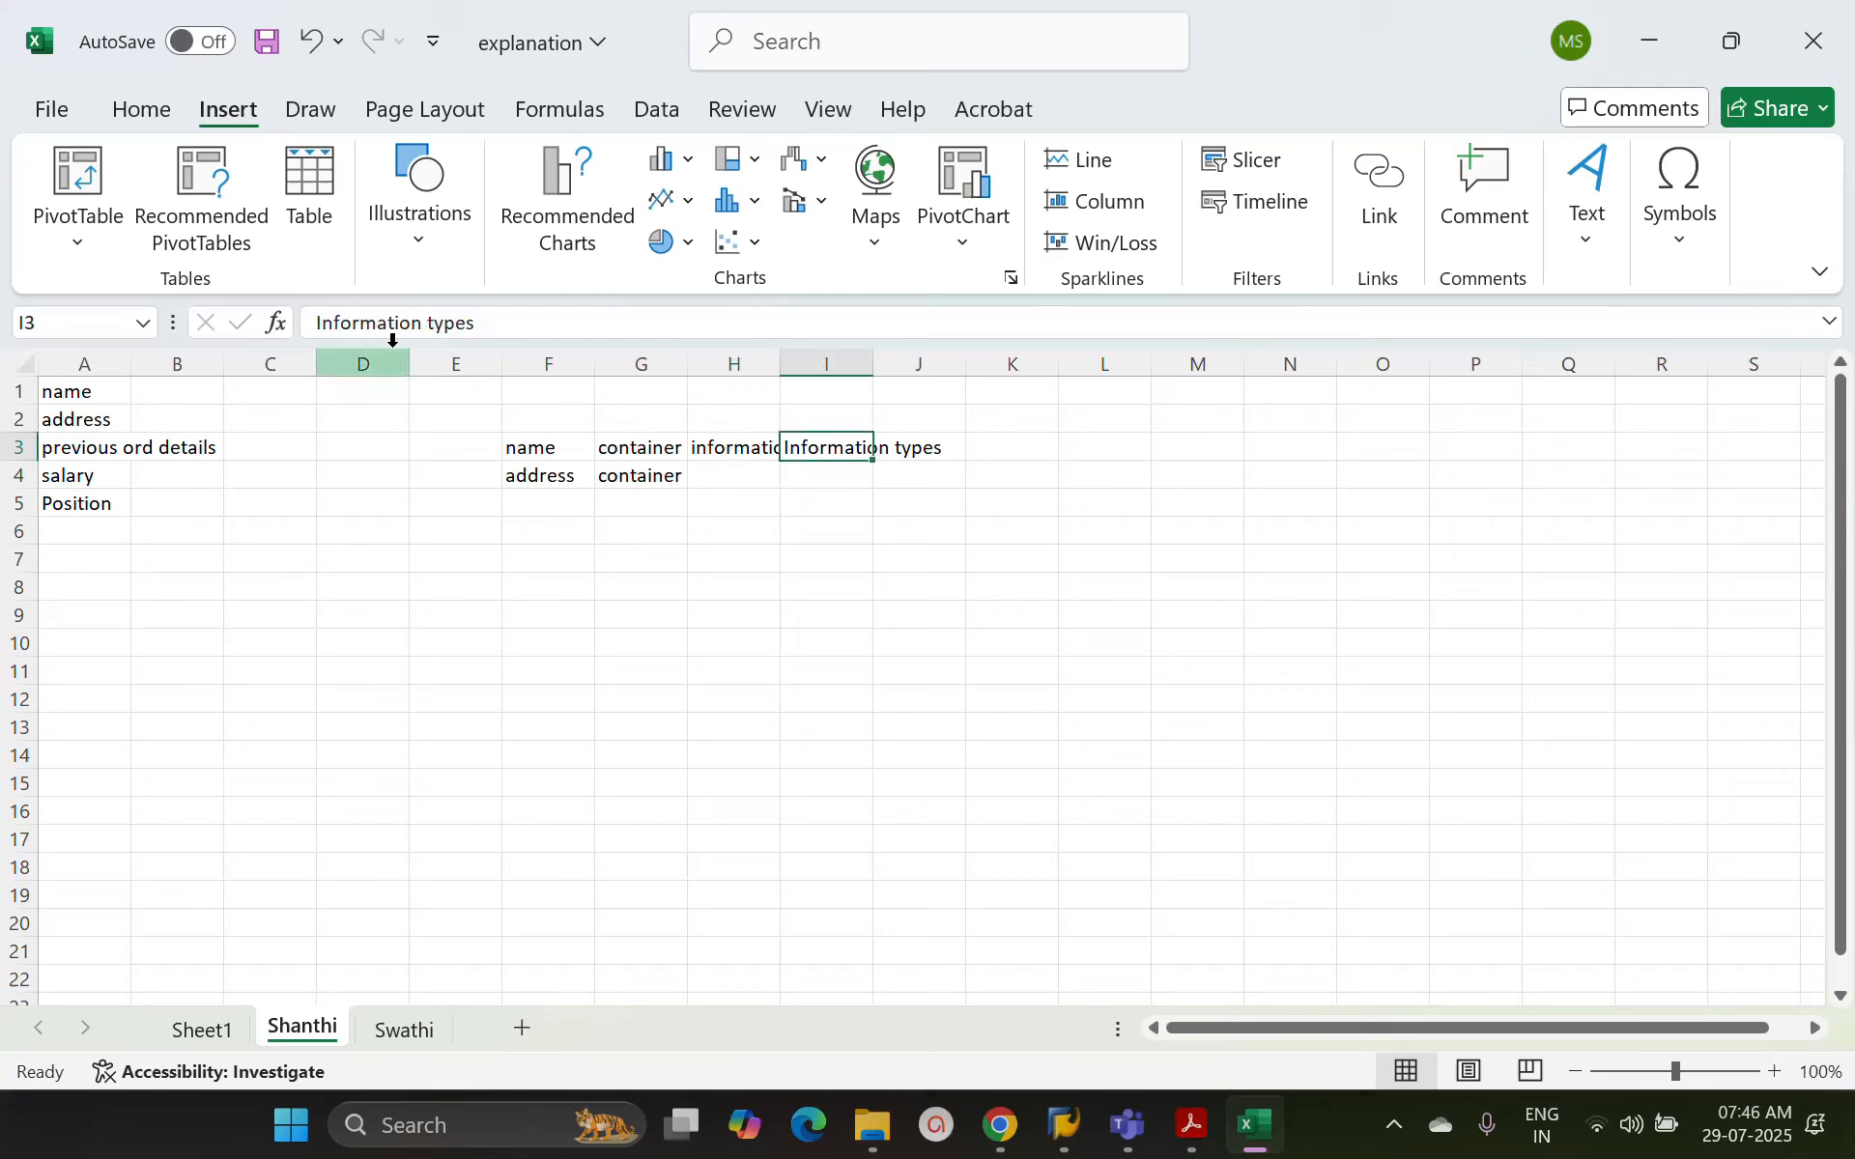
{"action": "left_click_drag", "start_coordinate": [361, 324], "coordinate": [421, 324]}
{"action": "left_click", "coordinate": [933, 456]}
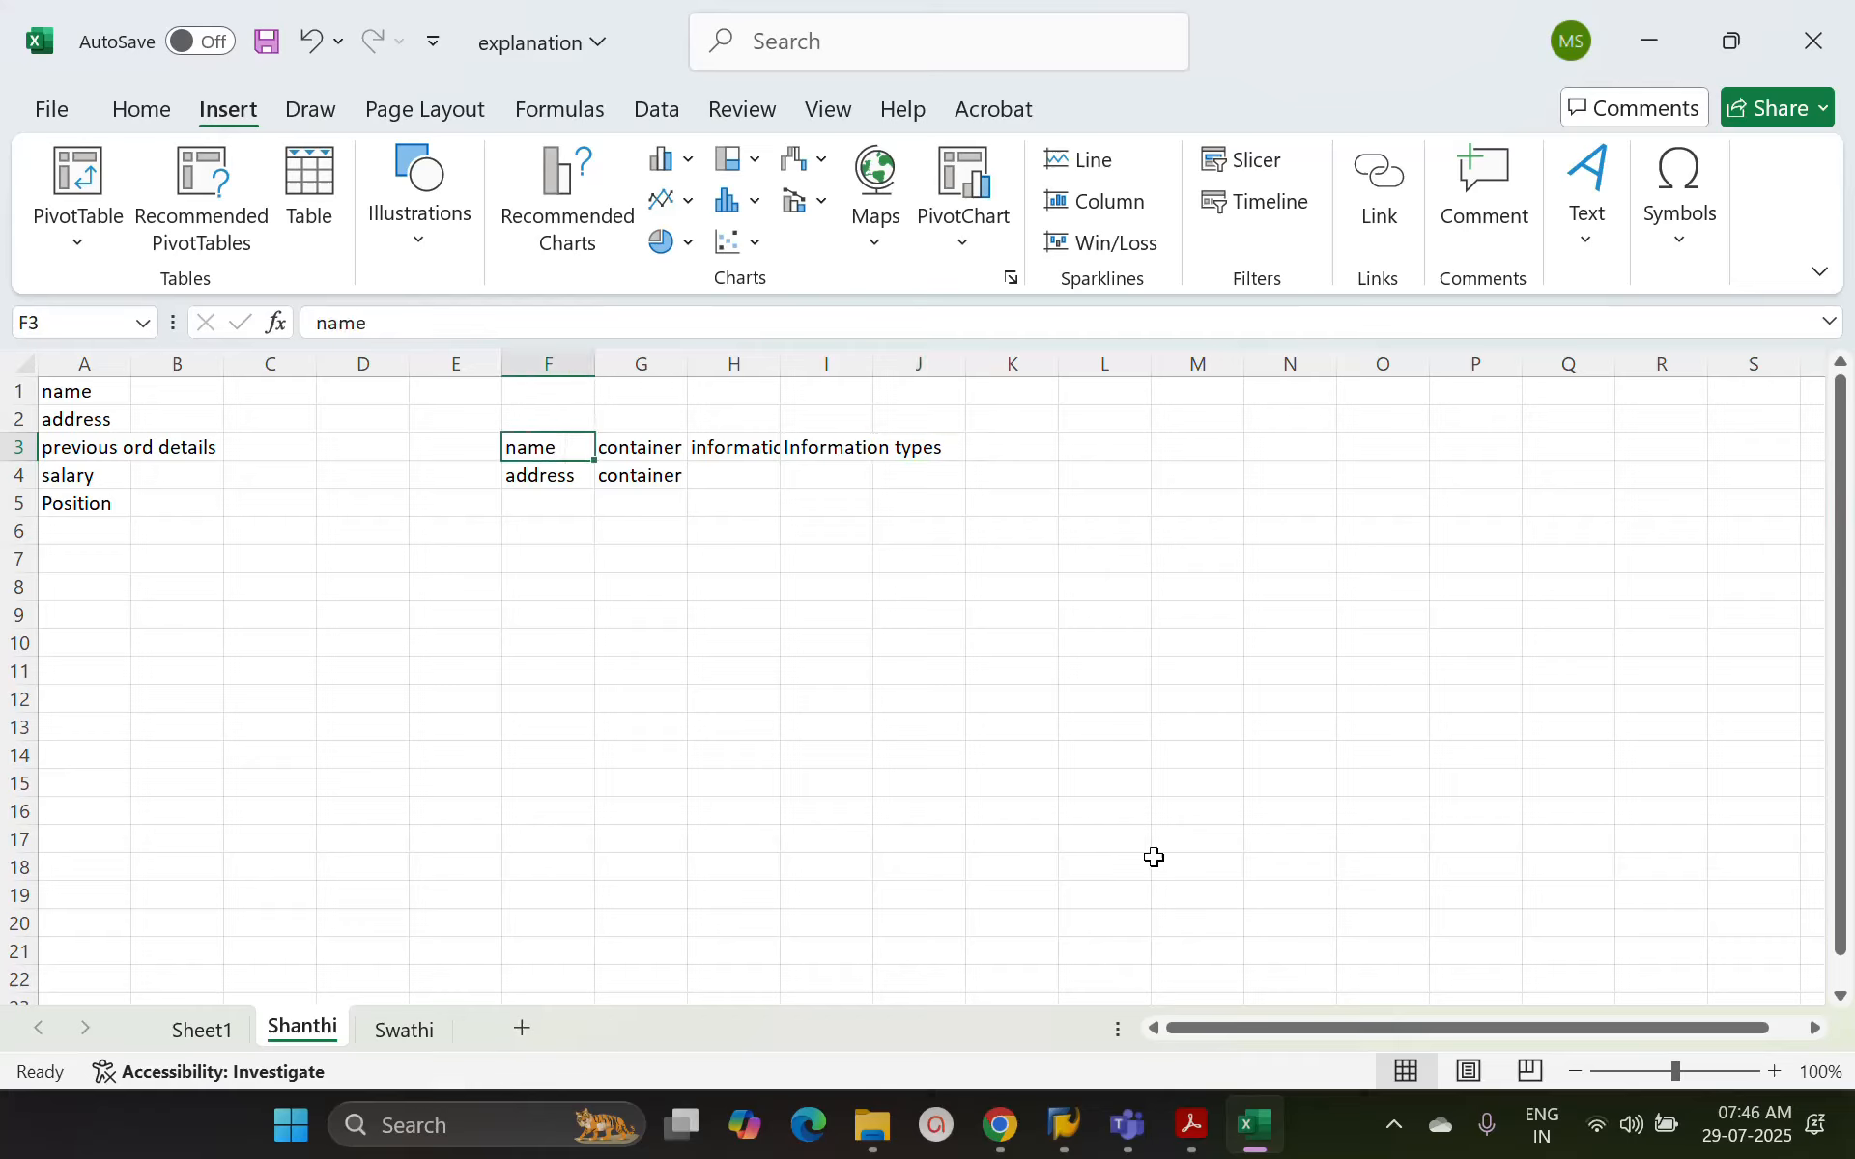
Switch to the SAP logon window and log on to client 800 with the saved user name and the account password
{"action": "mouse_move", "coordinate": [1081, 1101]}
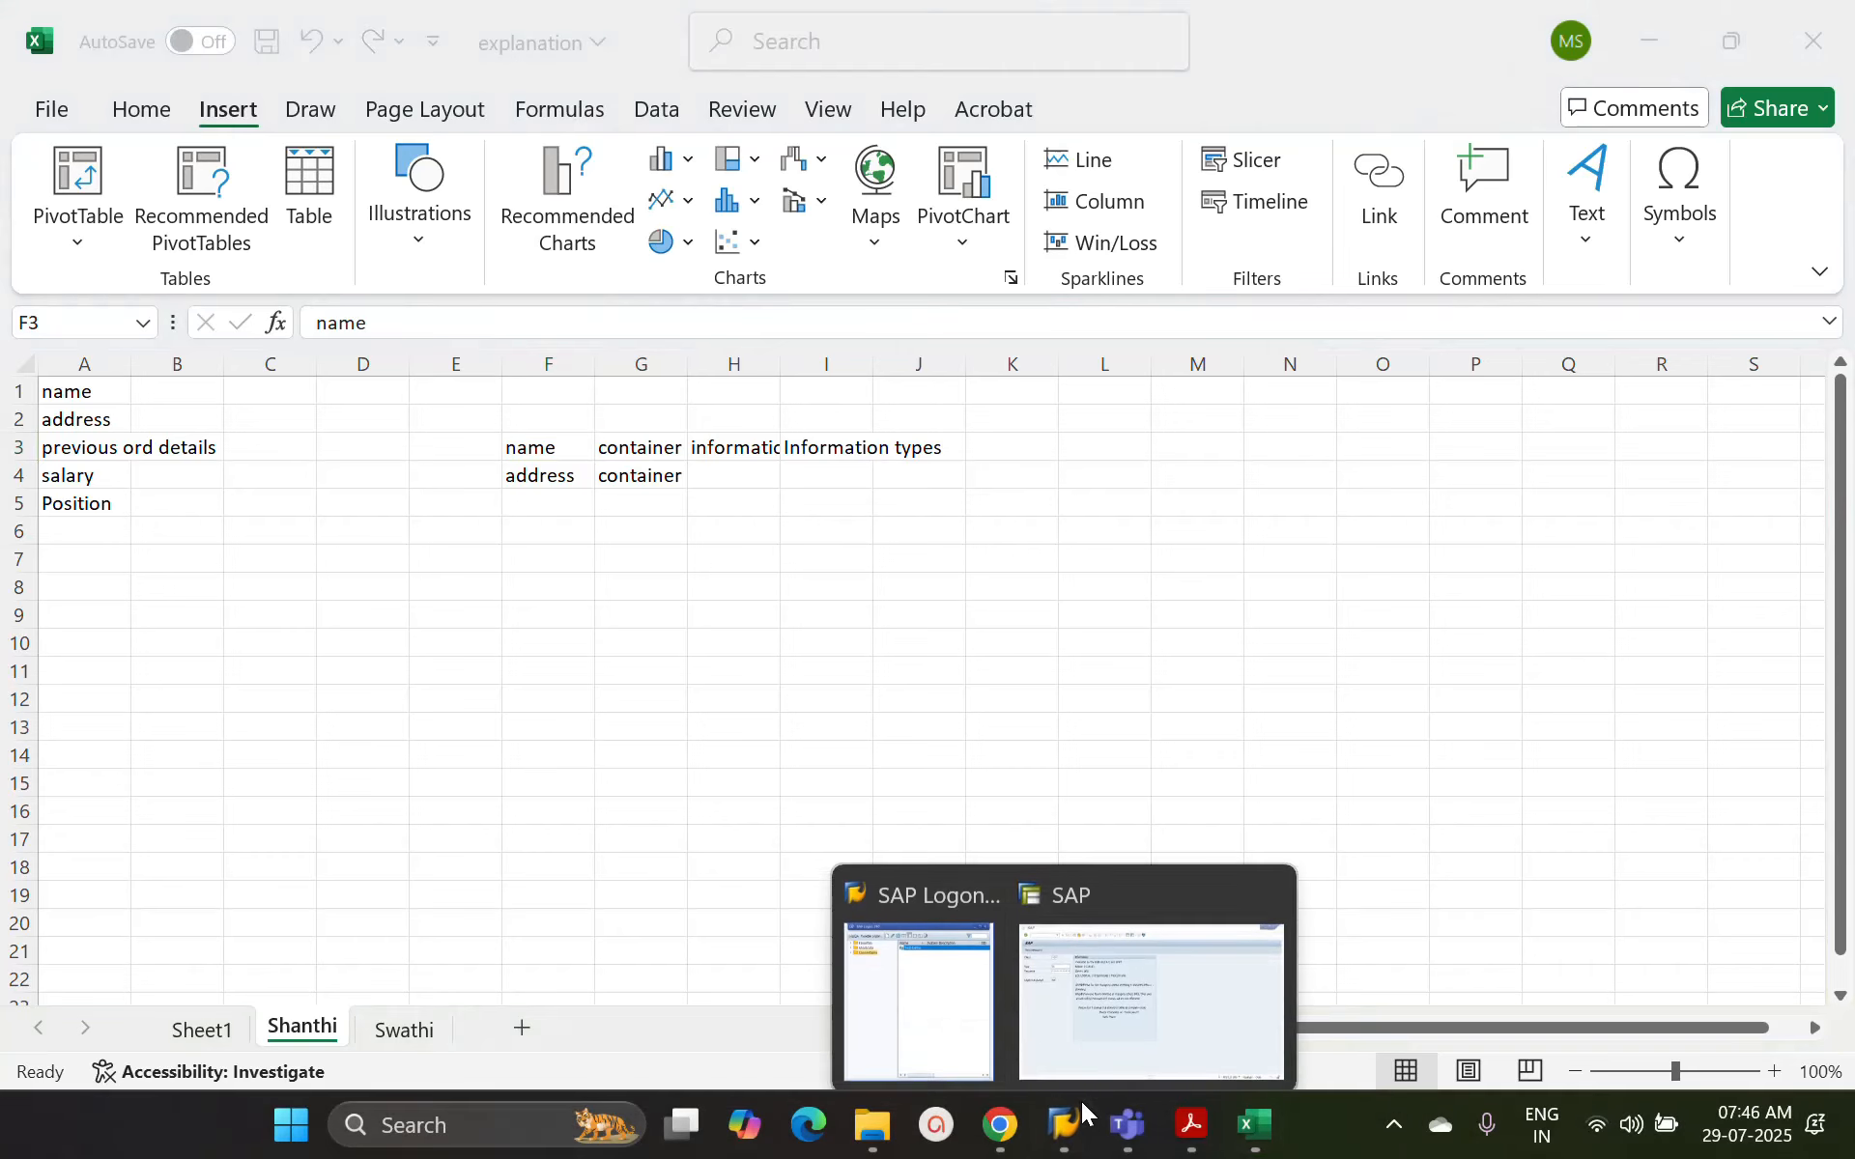
{"action": "left_click", "coordinate": [1197, 970]}
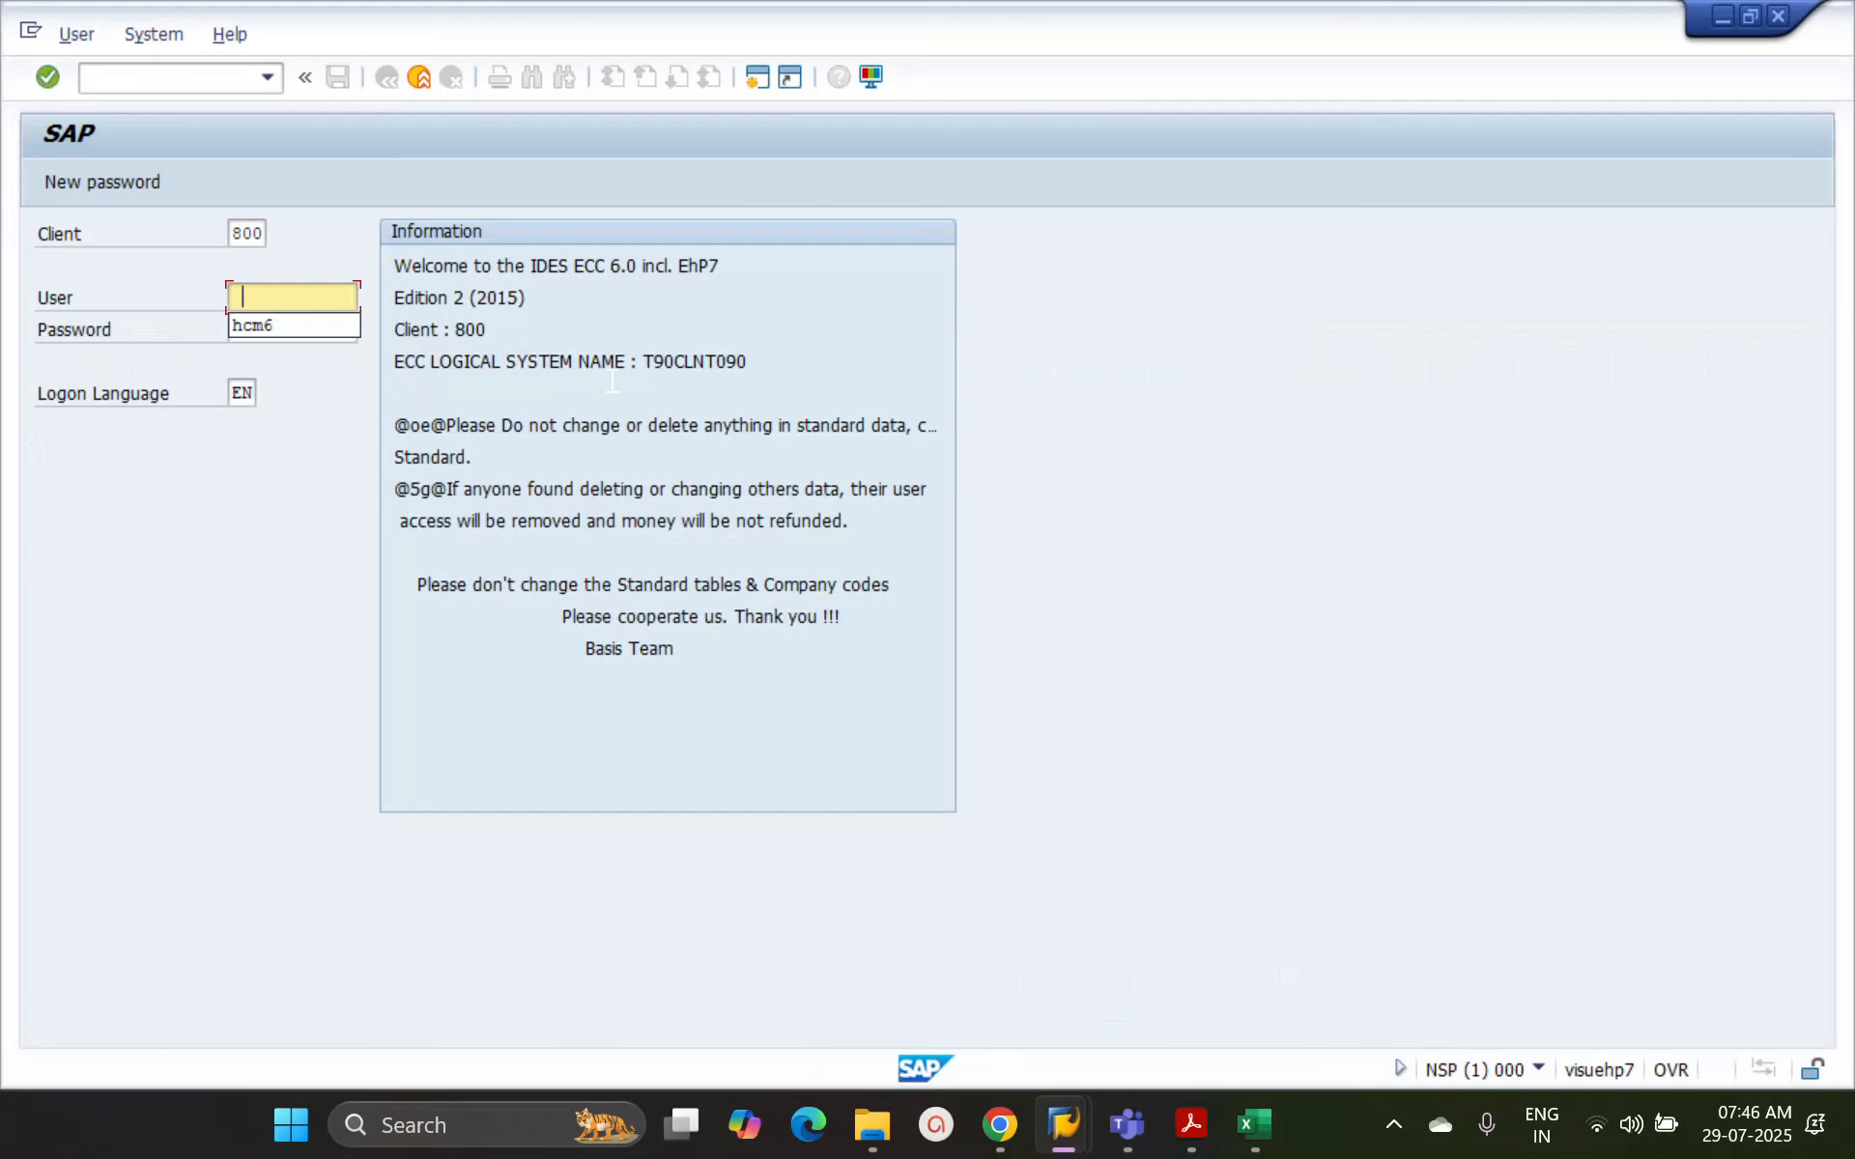
{"action": "key", "text": "Down"}
{"action": "key", "text": "Tab"}
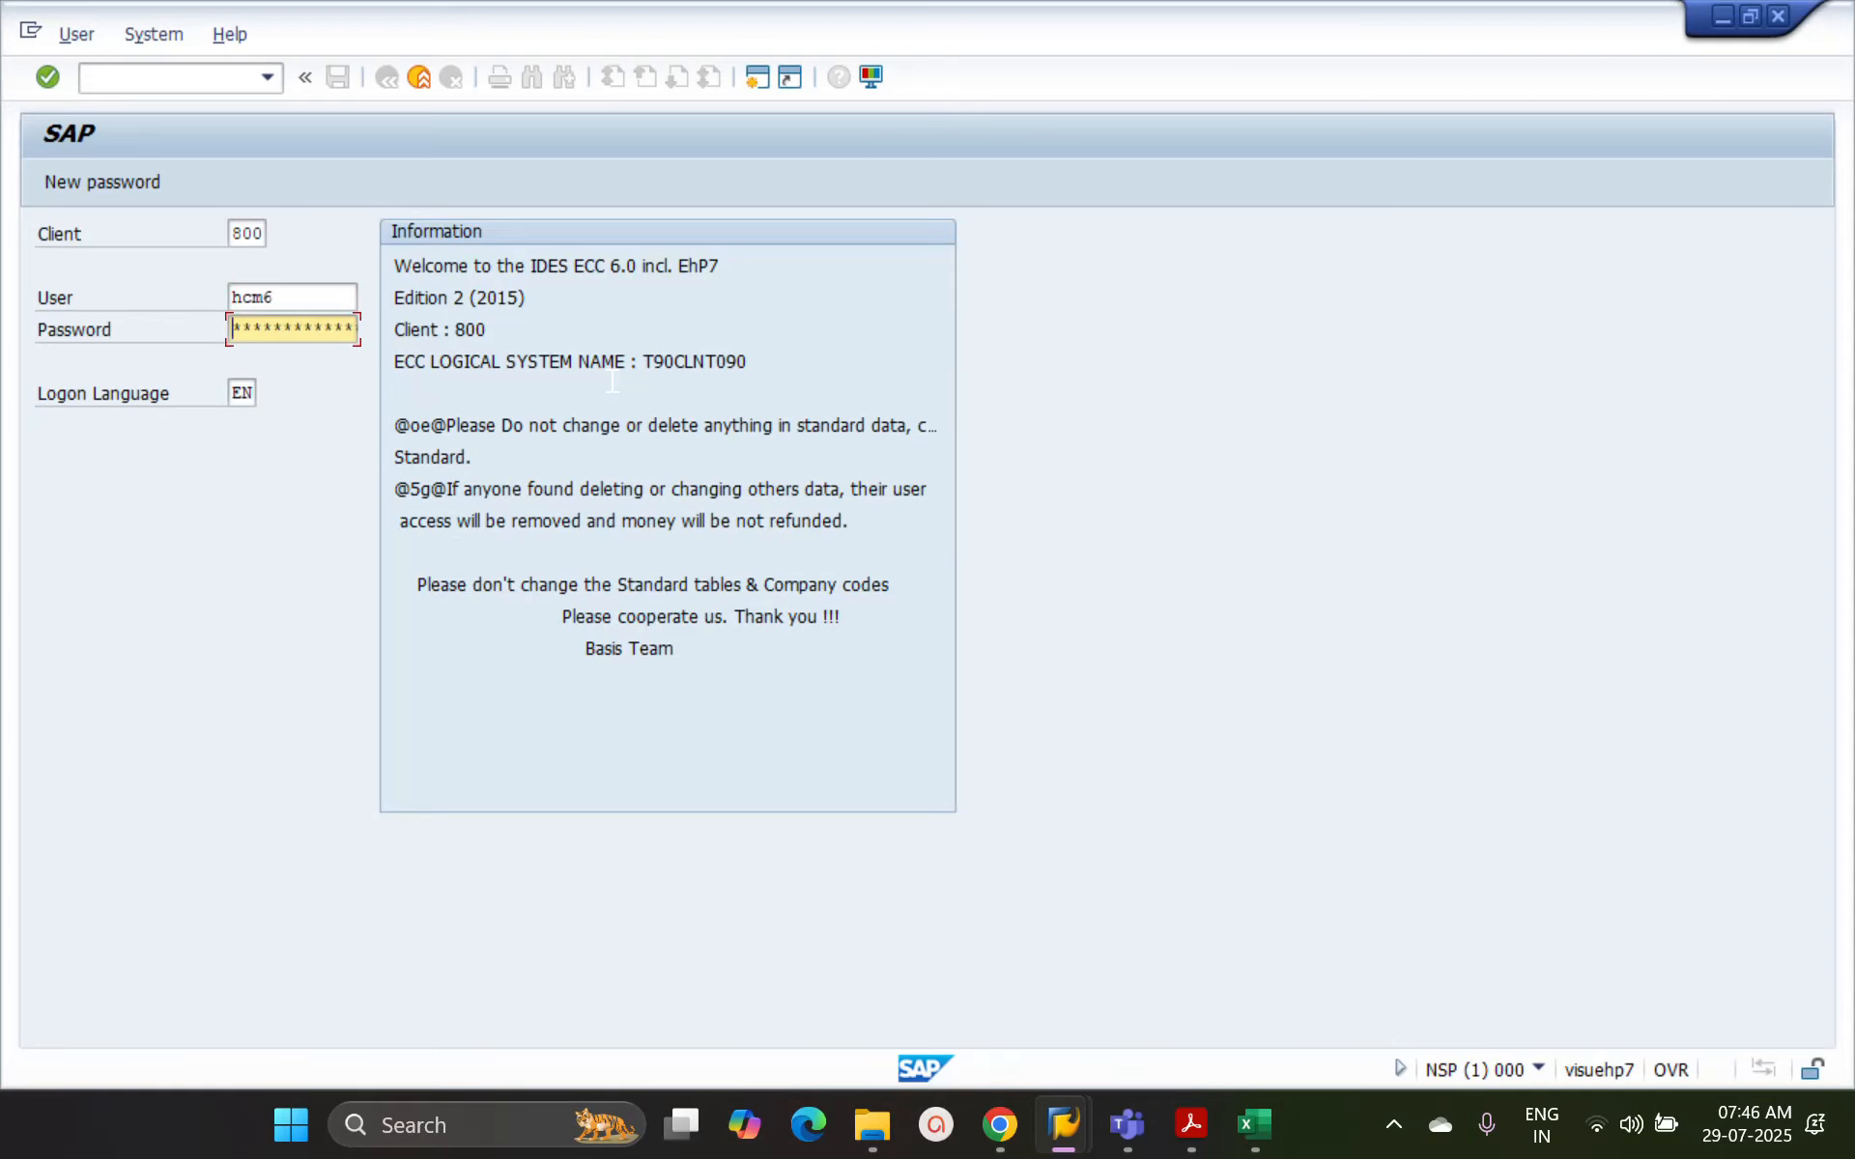
{"action": "type", "text": "*********"}
{"action": "left_click", "coordinate": [261, 234]}
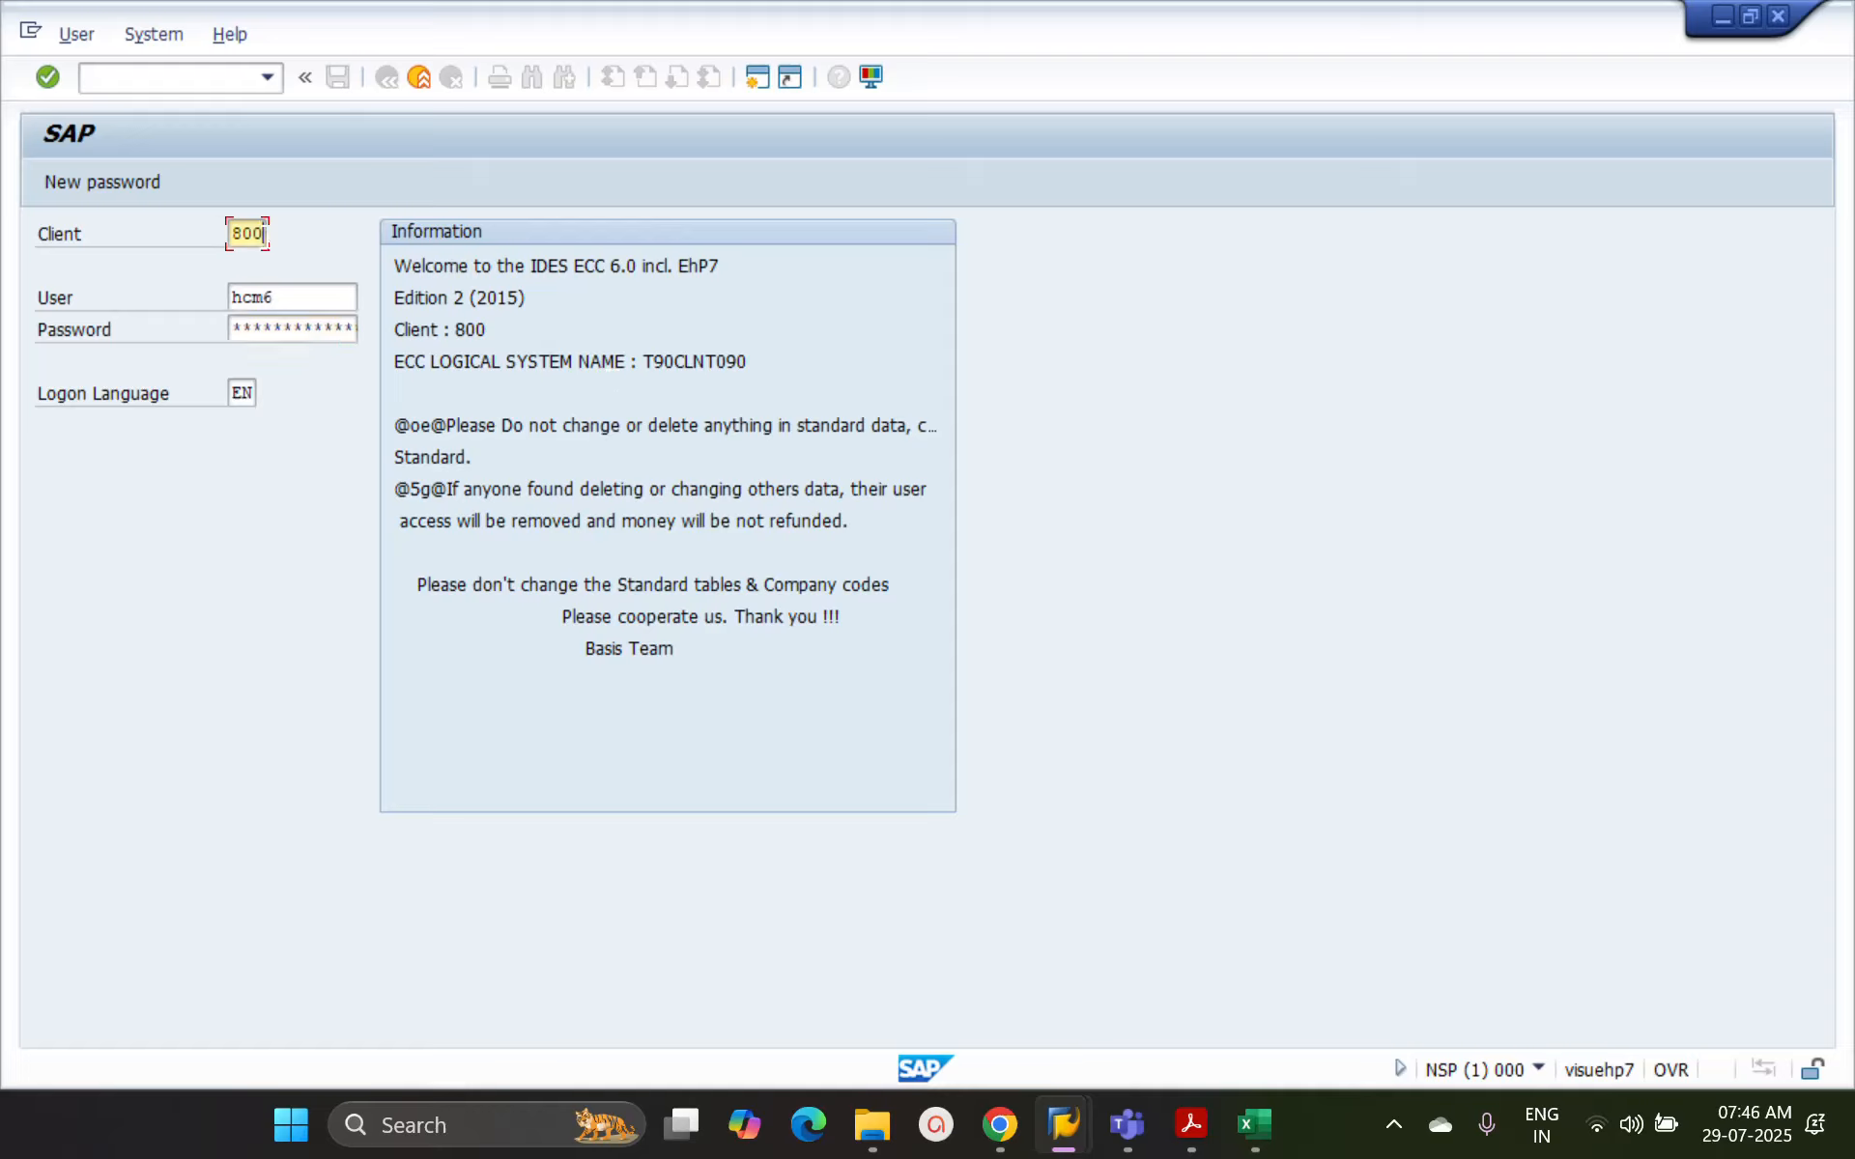
{"action": "key", "text": "Tab"}
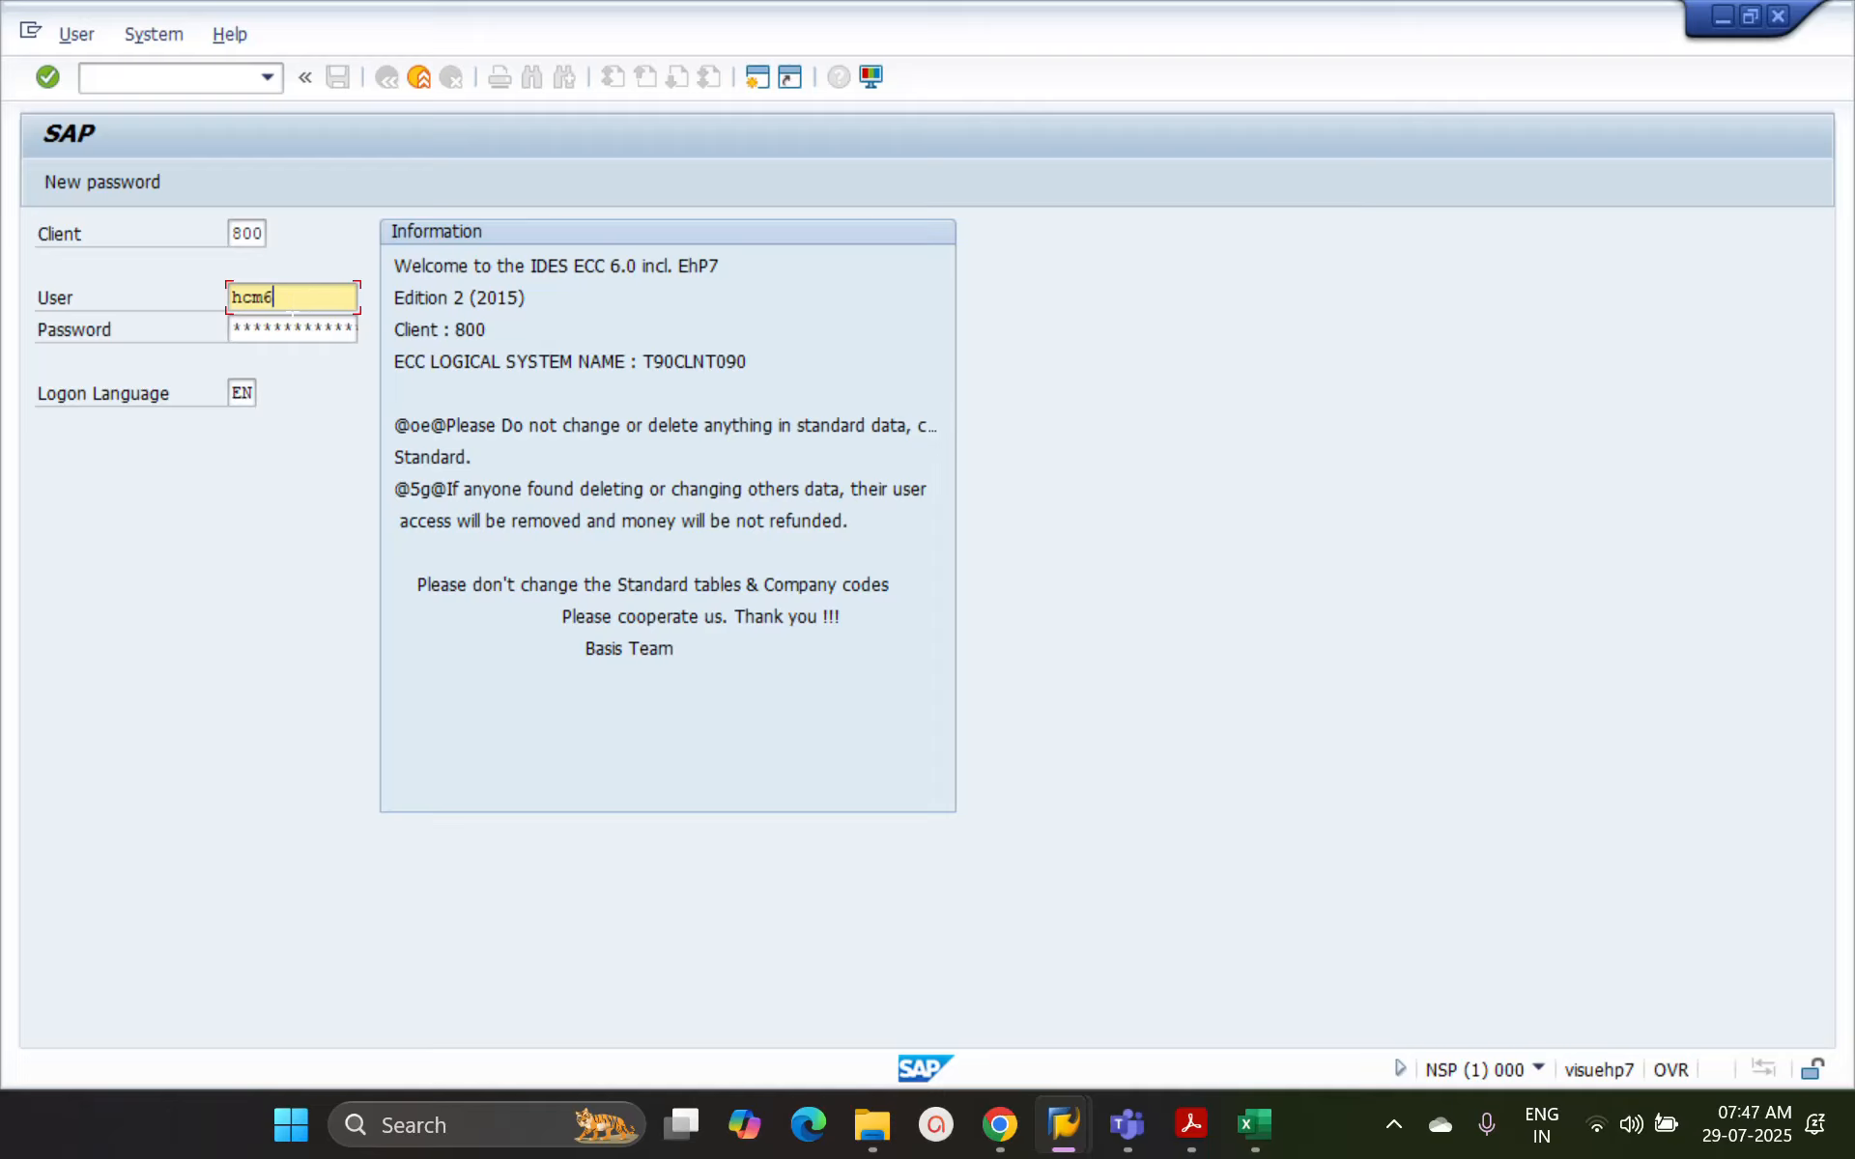
{"action": "key", "text": "Return"}
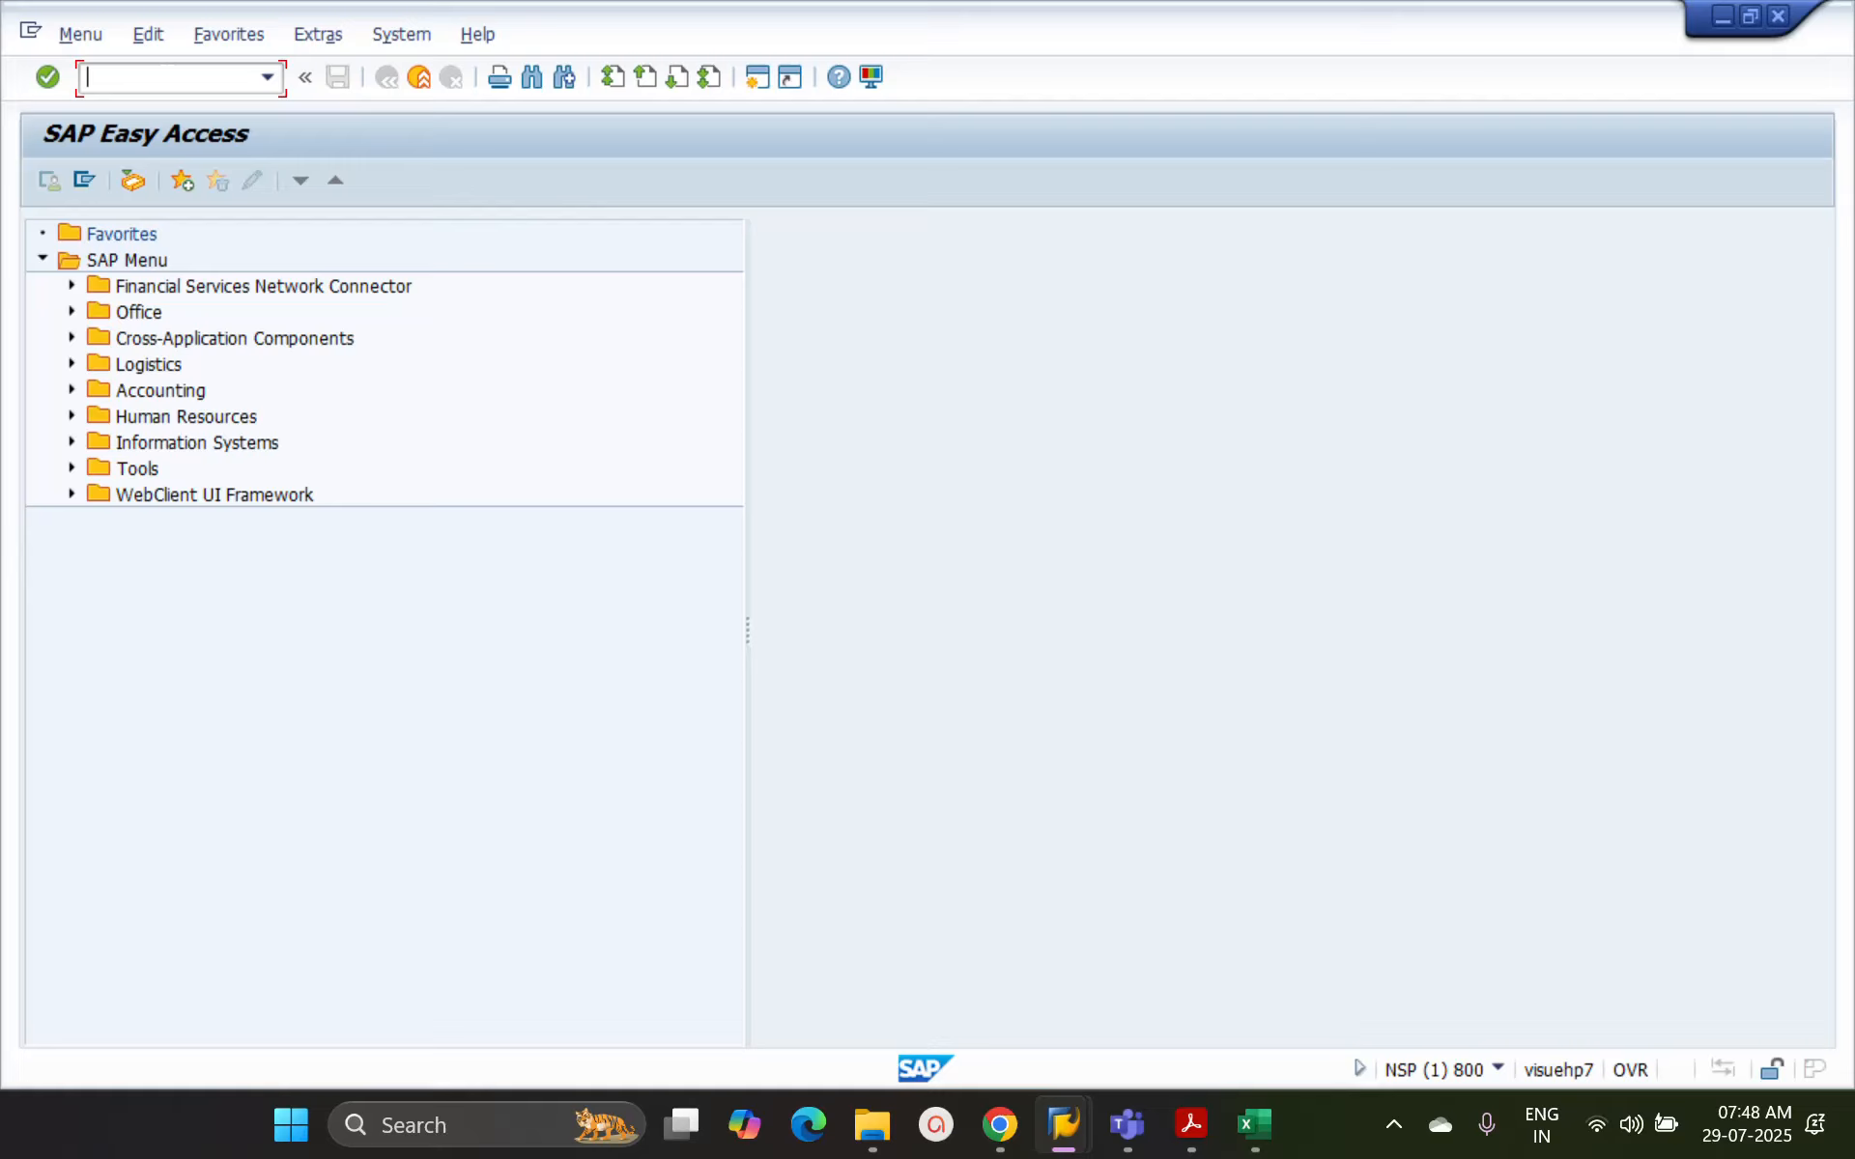
Run transaction pa20 and load the HR master data for the previously used personnel number
{"action": "type", "text": "pa20"}
{"action": "key", "text": "Return"}
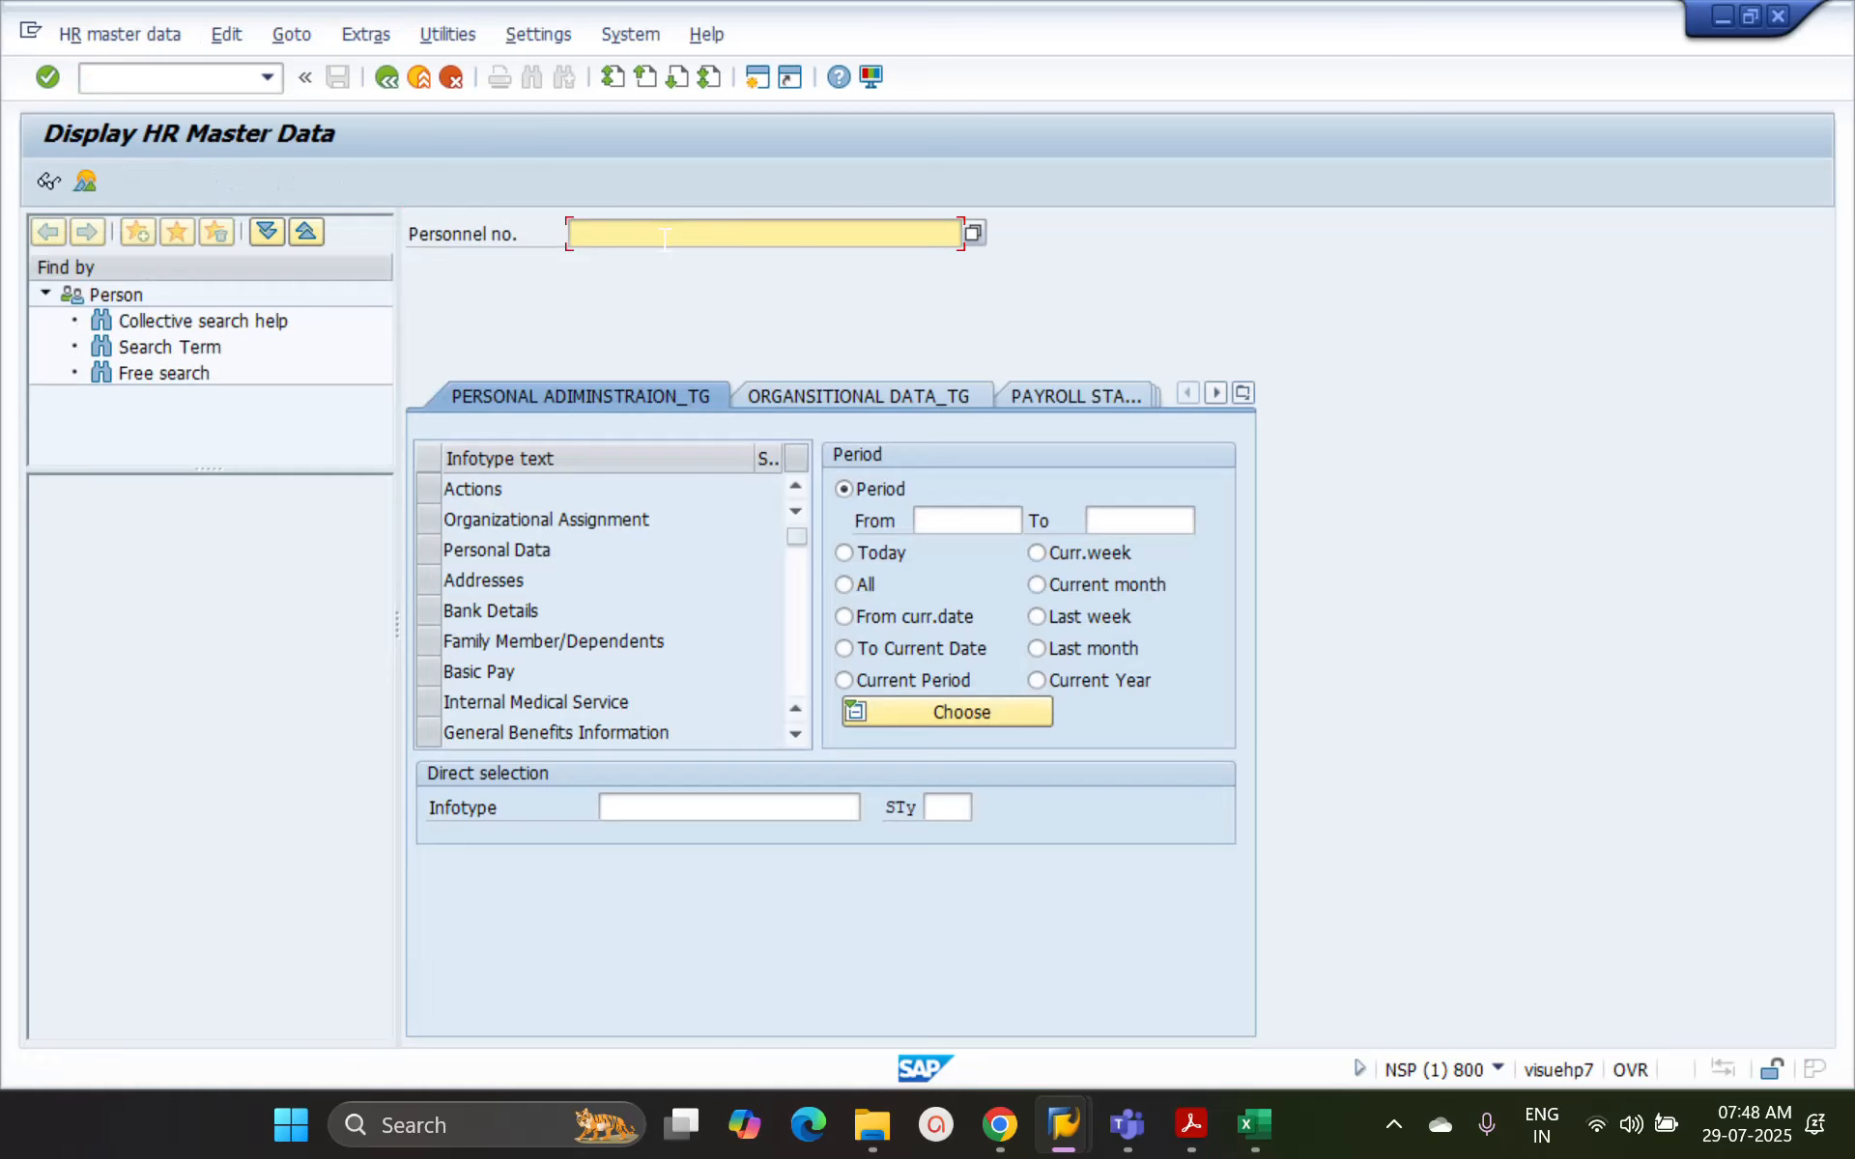
{"action": "key", "text": "Down"}
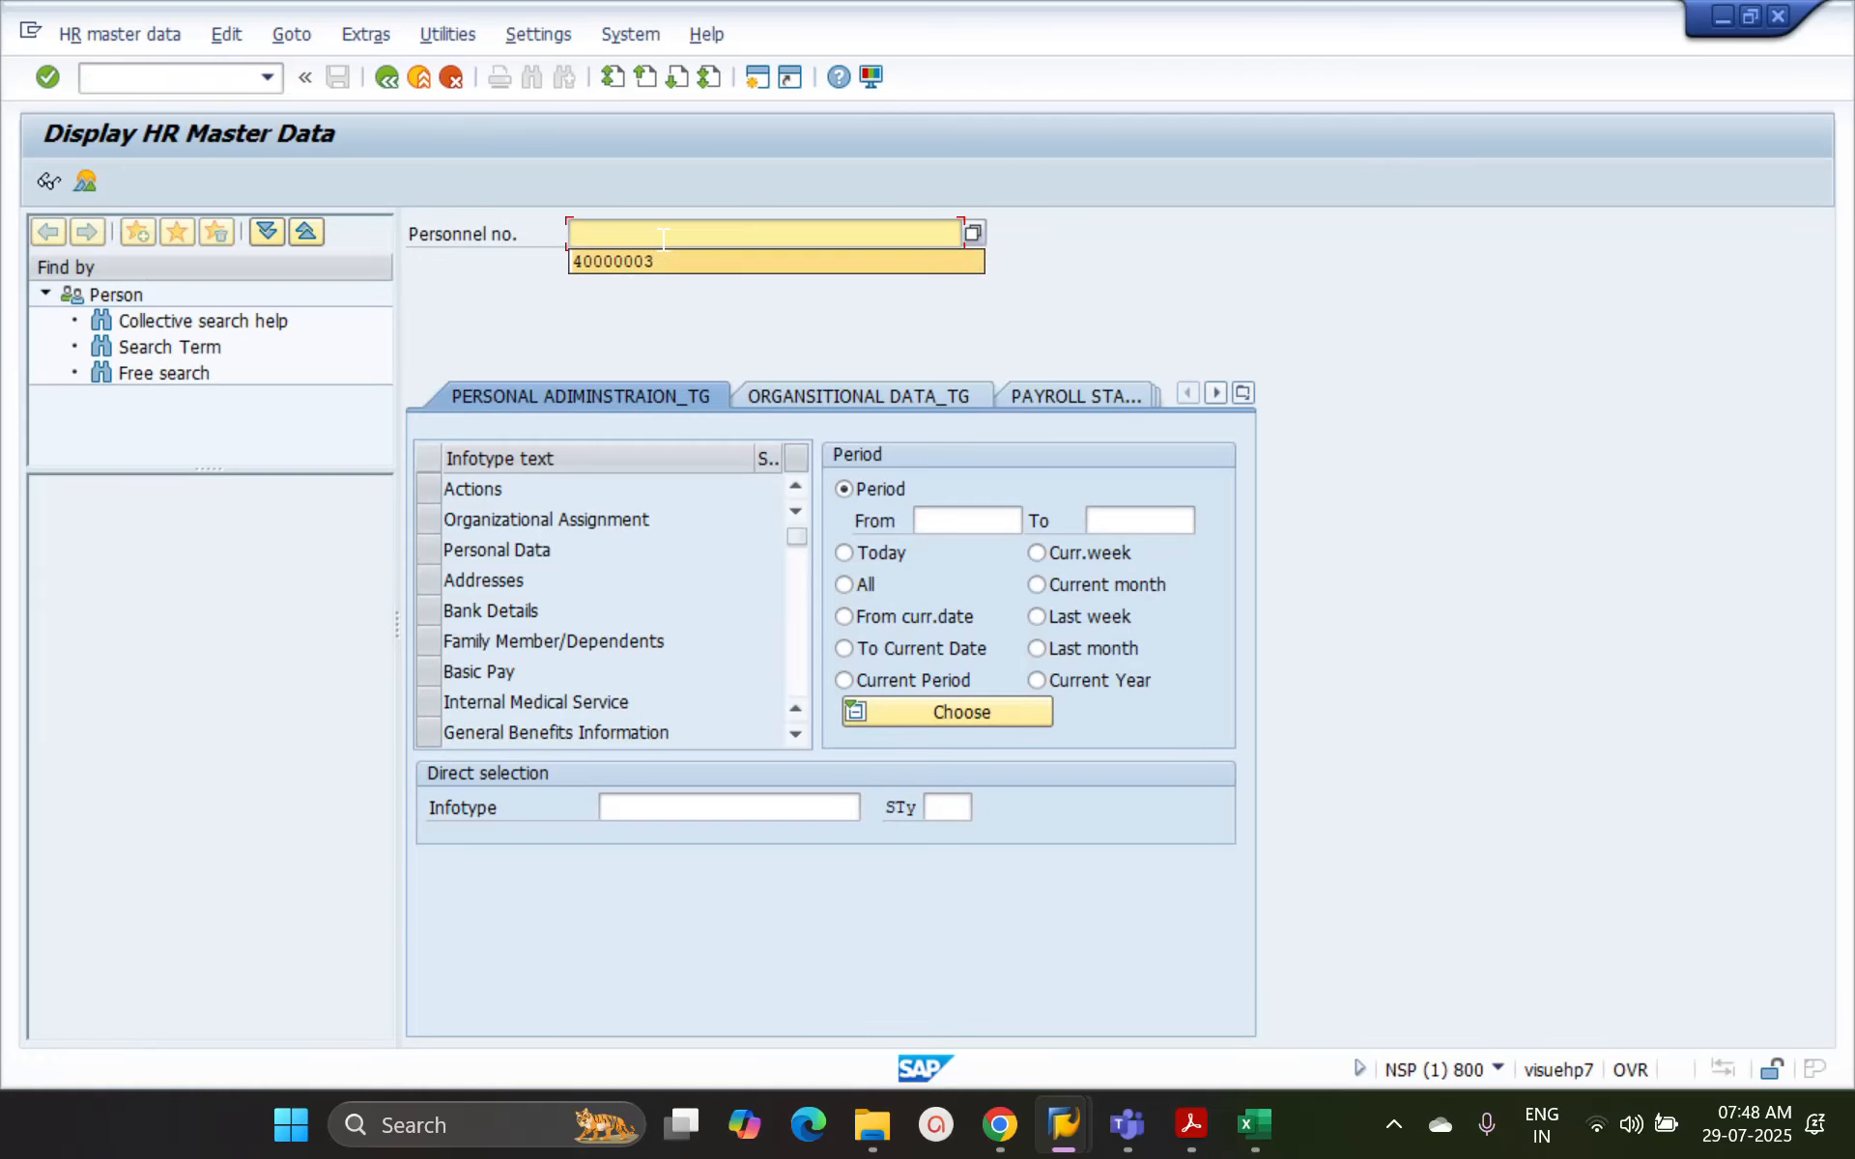
{"action": "key", "text": "Return"}
{"action": "key", "text": "Return"}
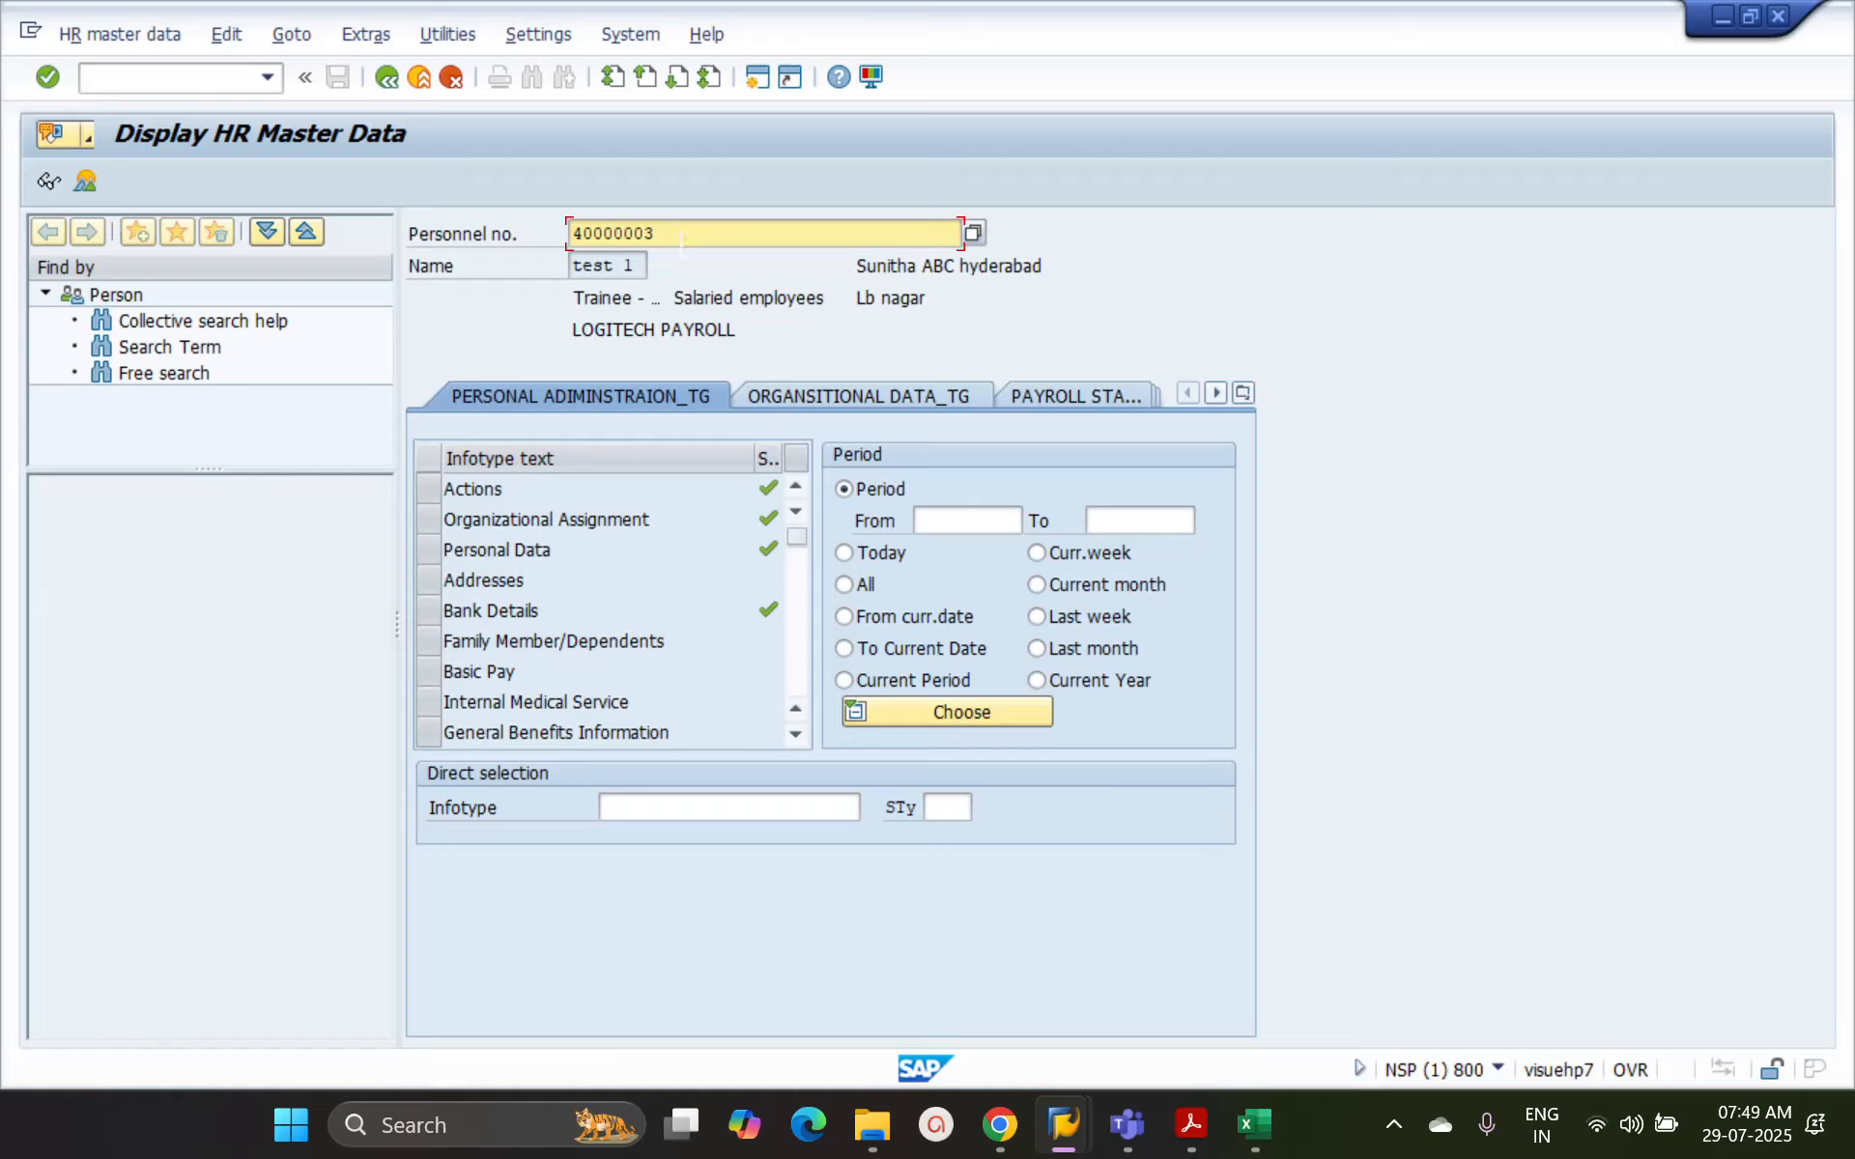
Highlight the personnel number in Display HR Master Data to examine it
{"action": "left_click_drag", "start_coordinate": [683, 242], "coordinate": [571, 233]}
{"action": "left_click", "coordinate": [670, 237]}
{"action": "key", "text": "shift+Left"}
{"action": "key", "text": "shift+Left"}
{"action": "key", "text": "shift+Left"}
{"action": "key", "text": "shift+Left"}
{"action": "key", "text": "shift+Left"}
{"action": "key", "text": "shift+Left"}
{"action": "key", "text": "shift+Left"}
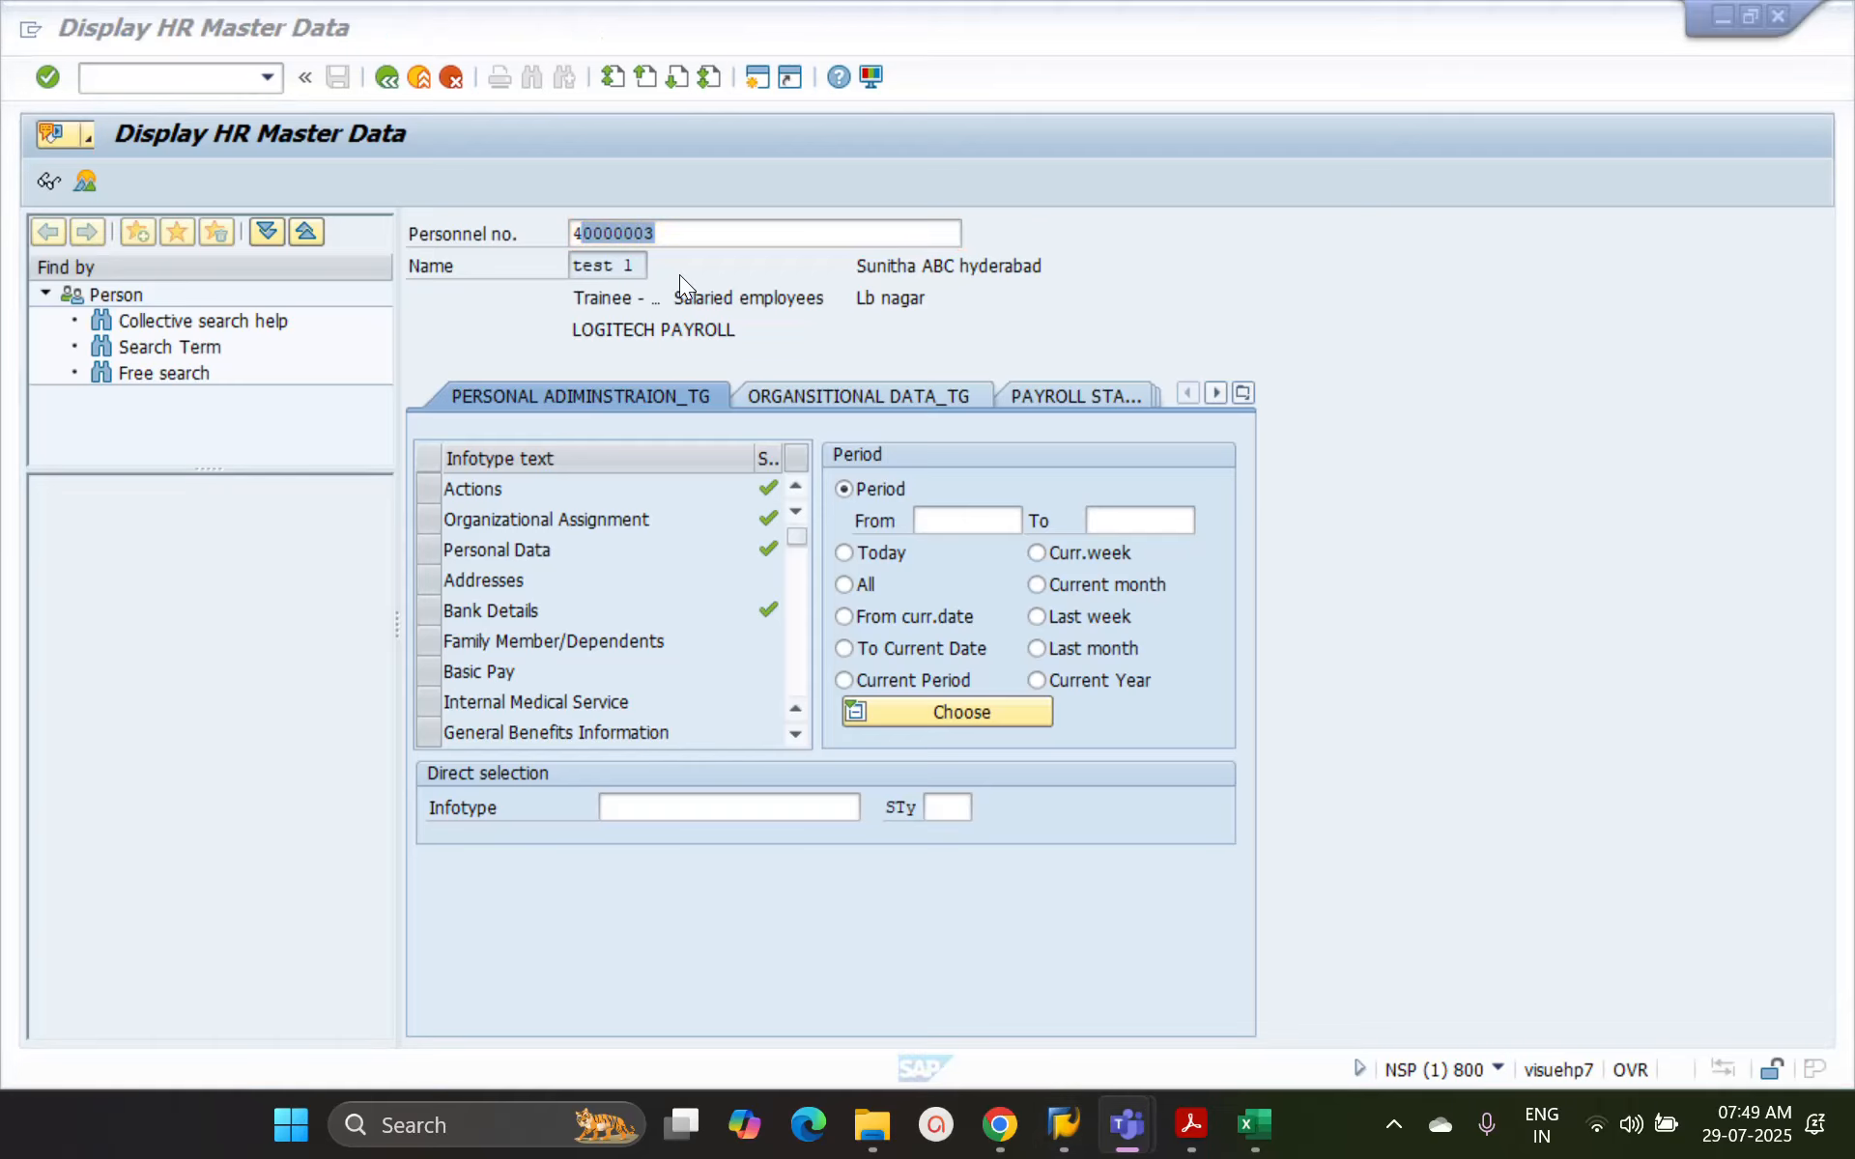
{"action": "left_click", "coordinate": [694, 238]}
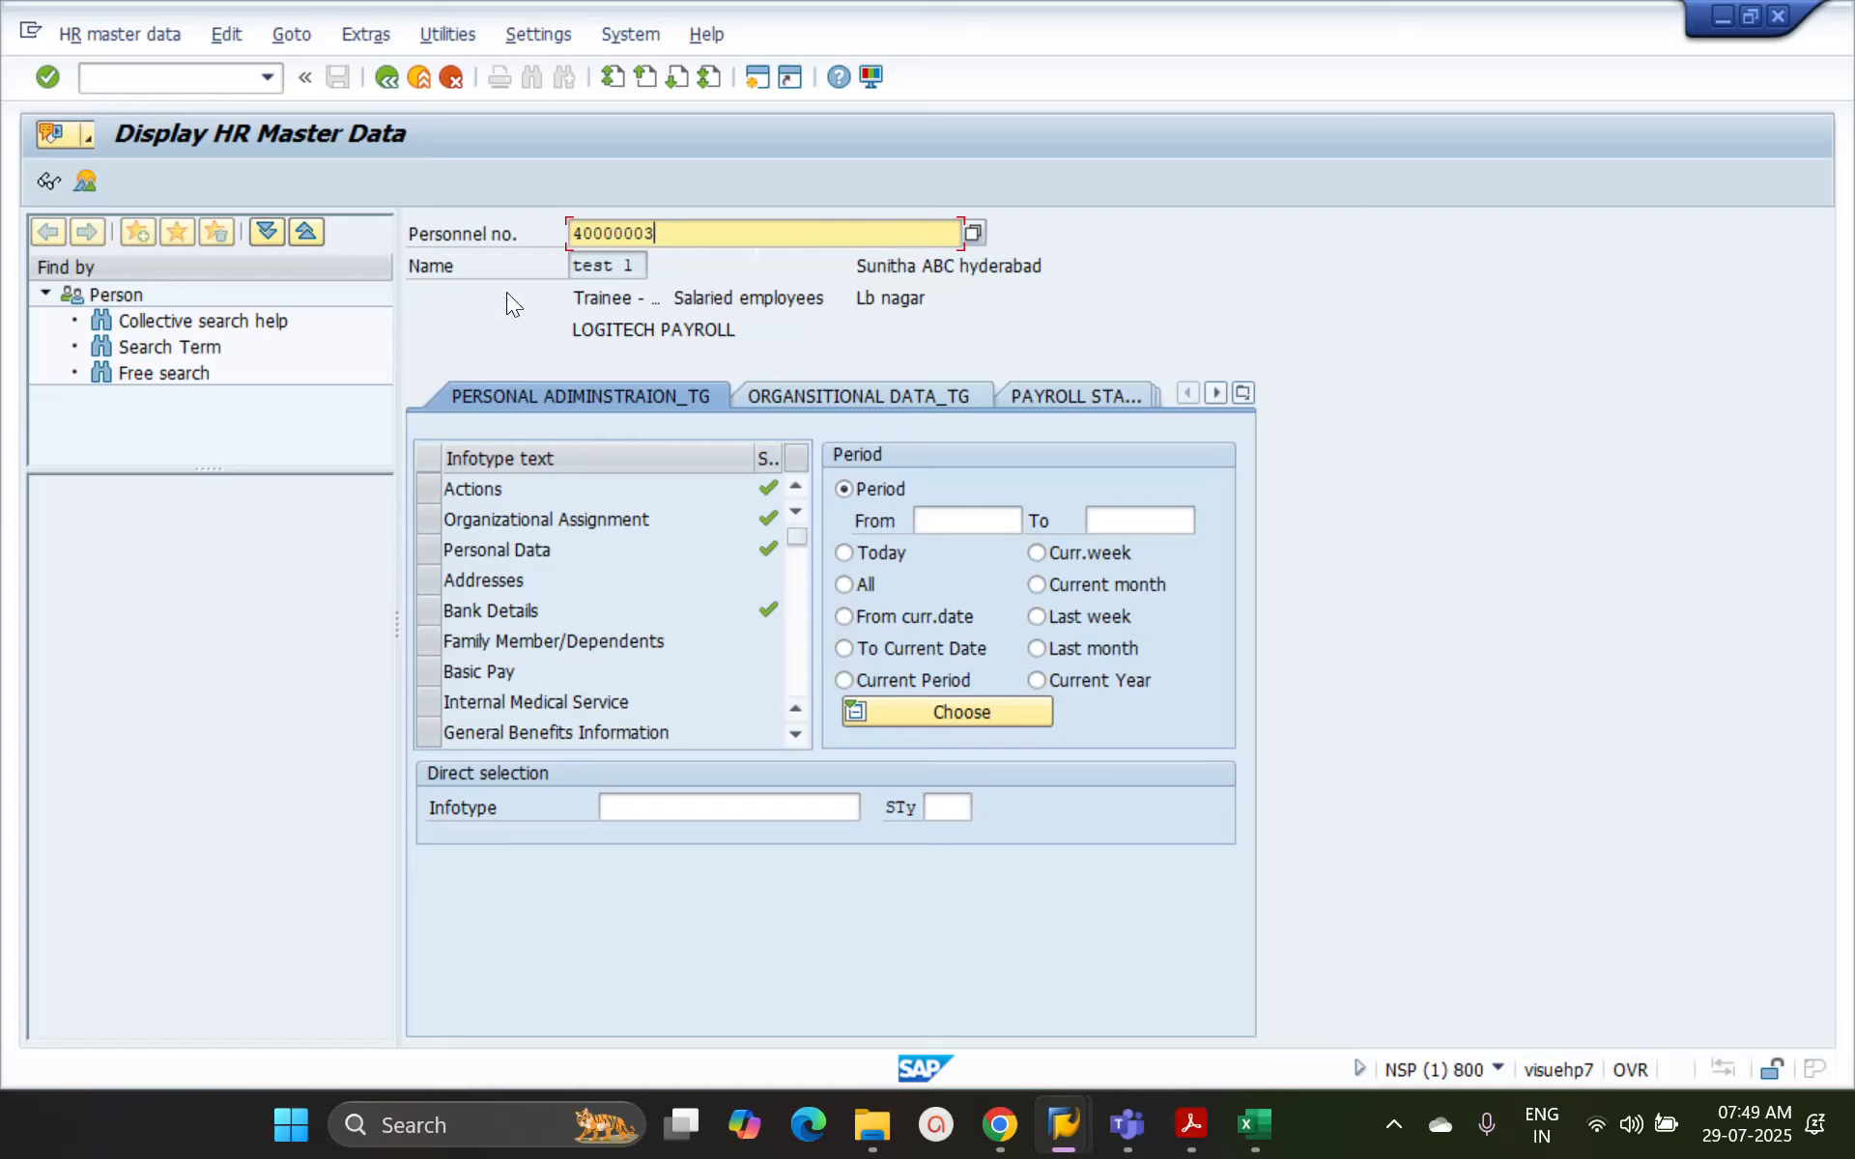
Switch back to the Excel workbook and review the field labels in column A and the Information types entry in I3
{"action": "left_click", "coordinate": [1254, 1125]}
{"action": "left_click", "coordinate": [108, 394]}
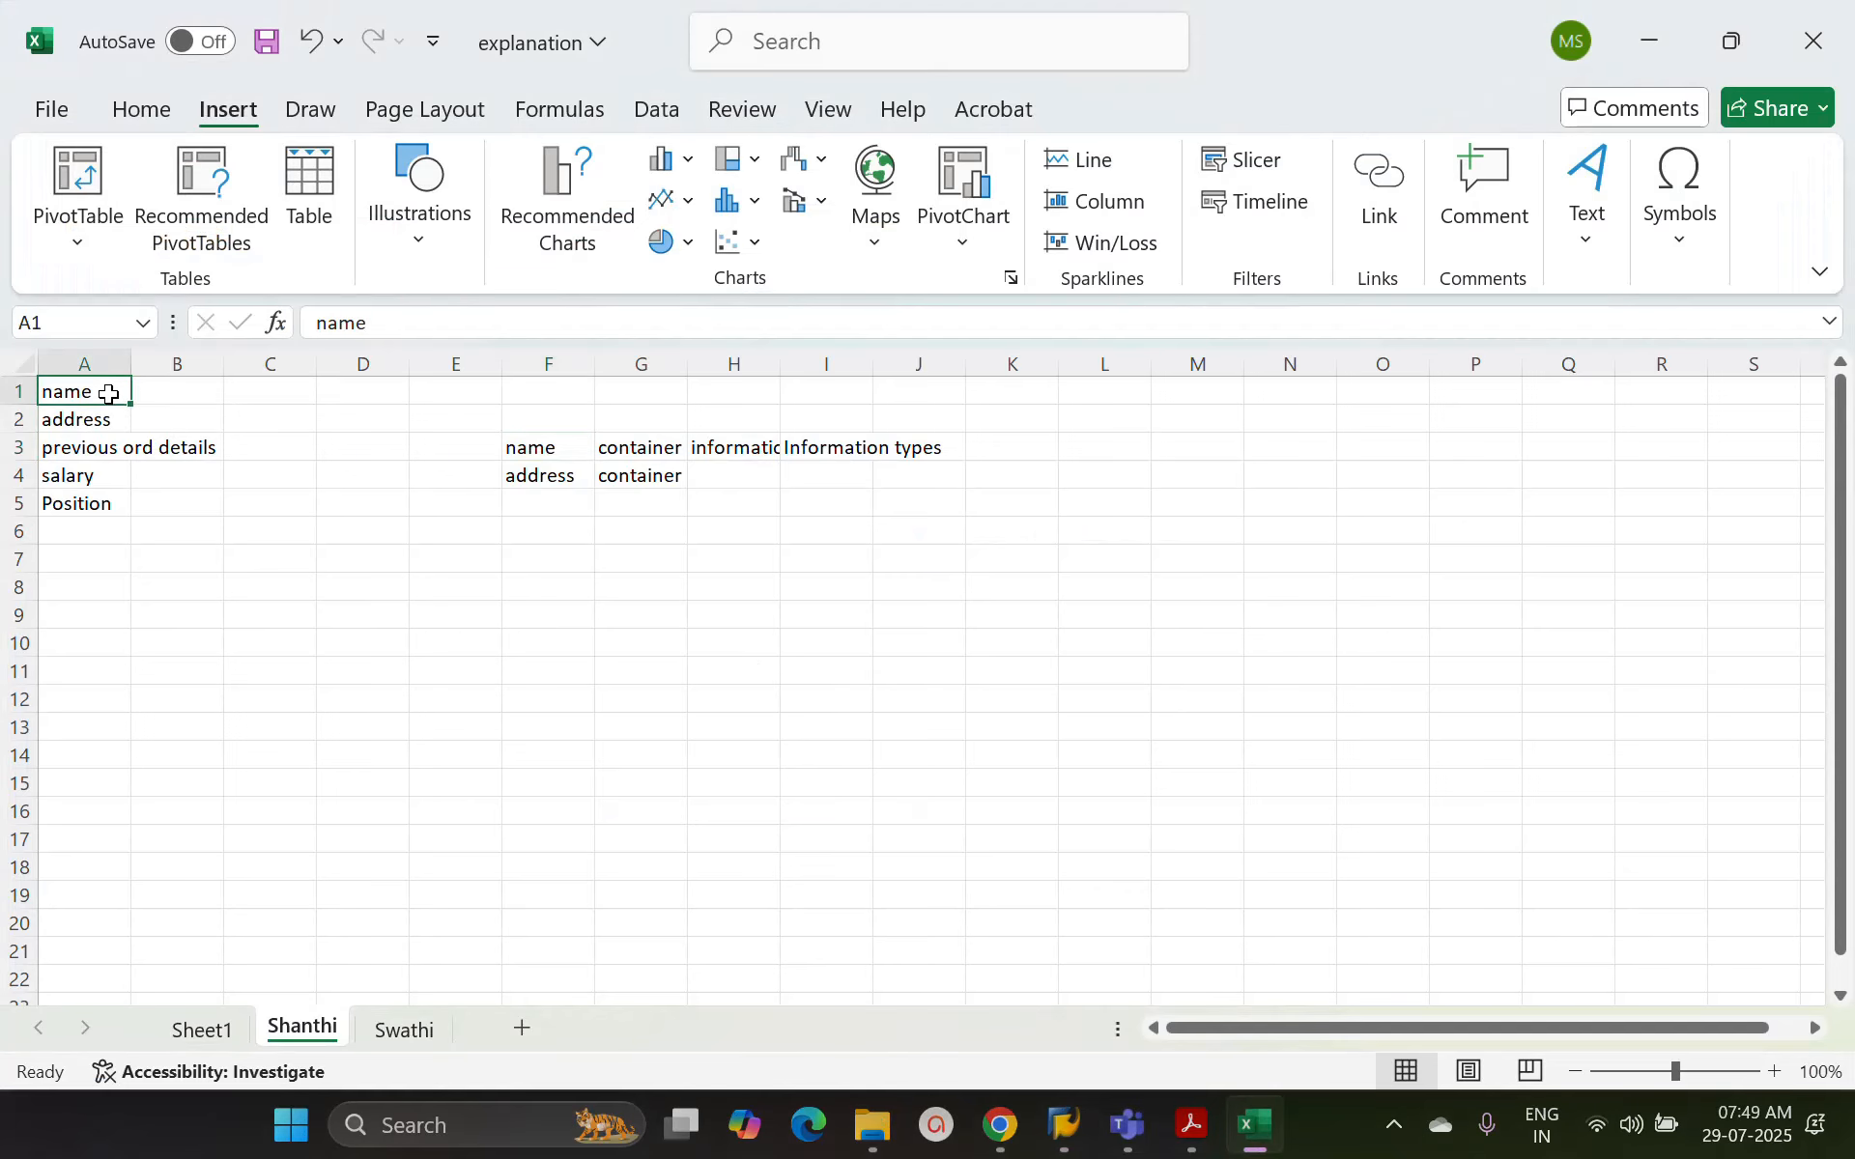
{"action": "left_click", "coordinate": [182, 396]}
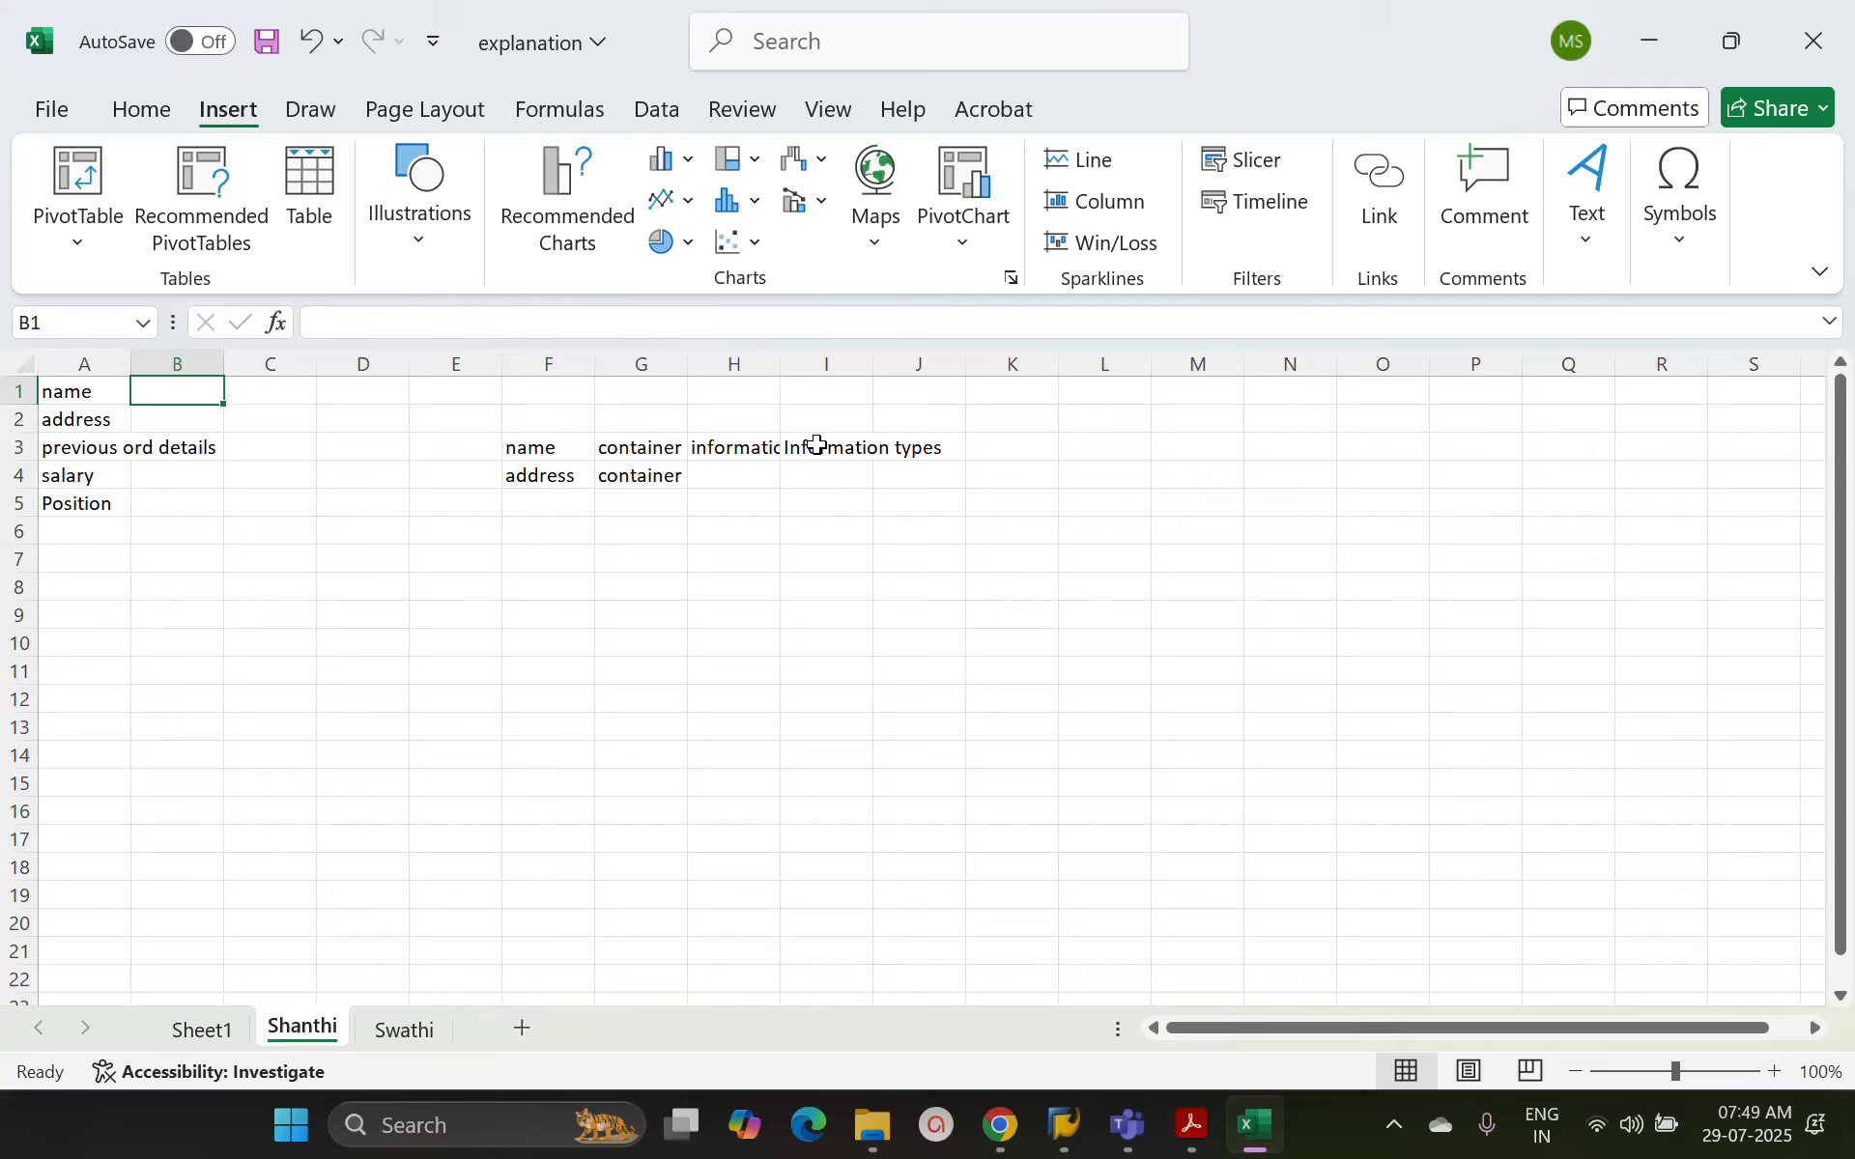
{"action": "left_click", "coordinate": [851, 448]}
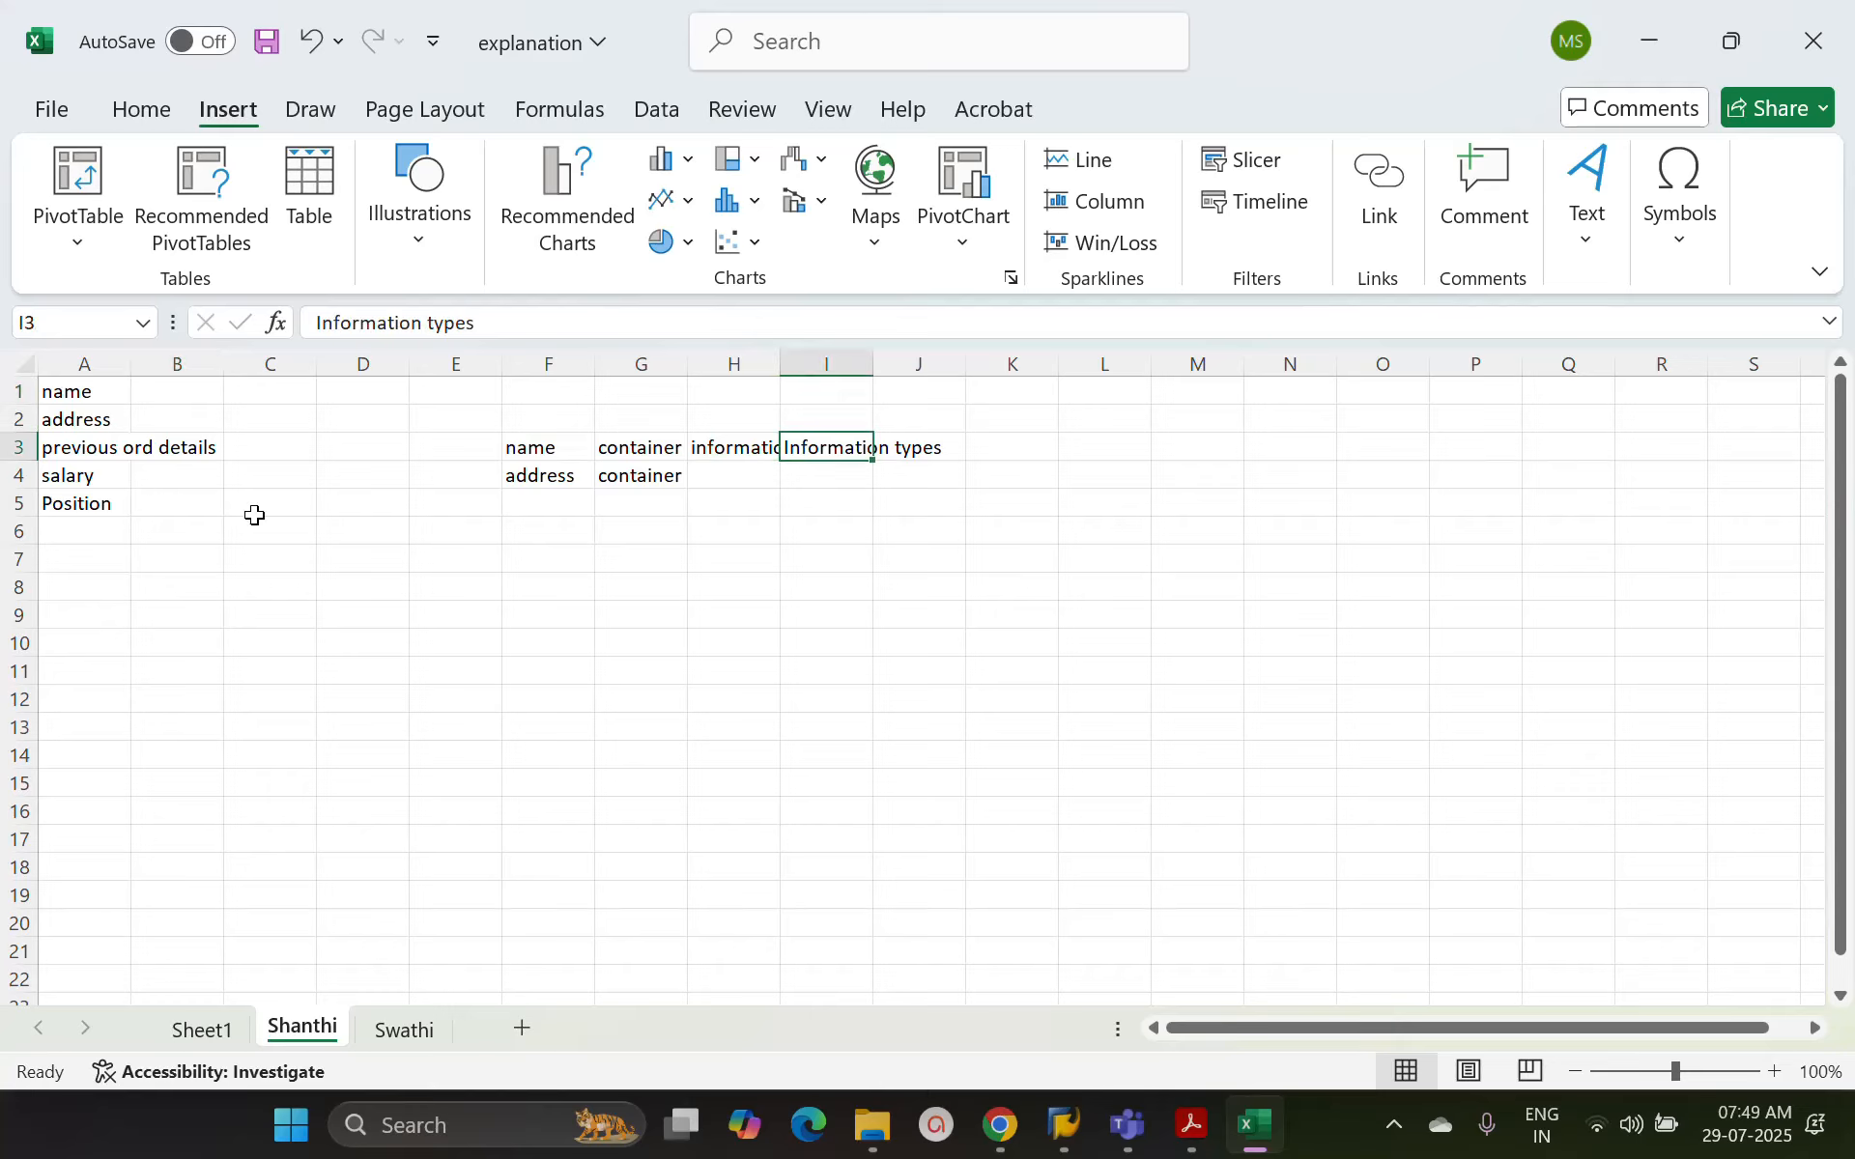
{"action": "left_click", "coordinate": [83, 364]}
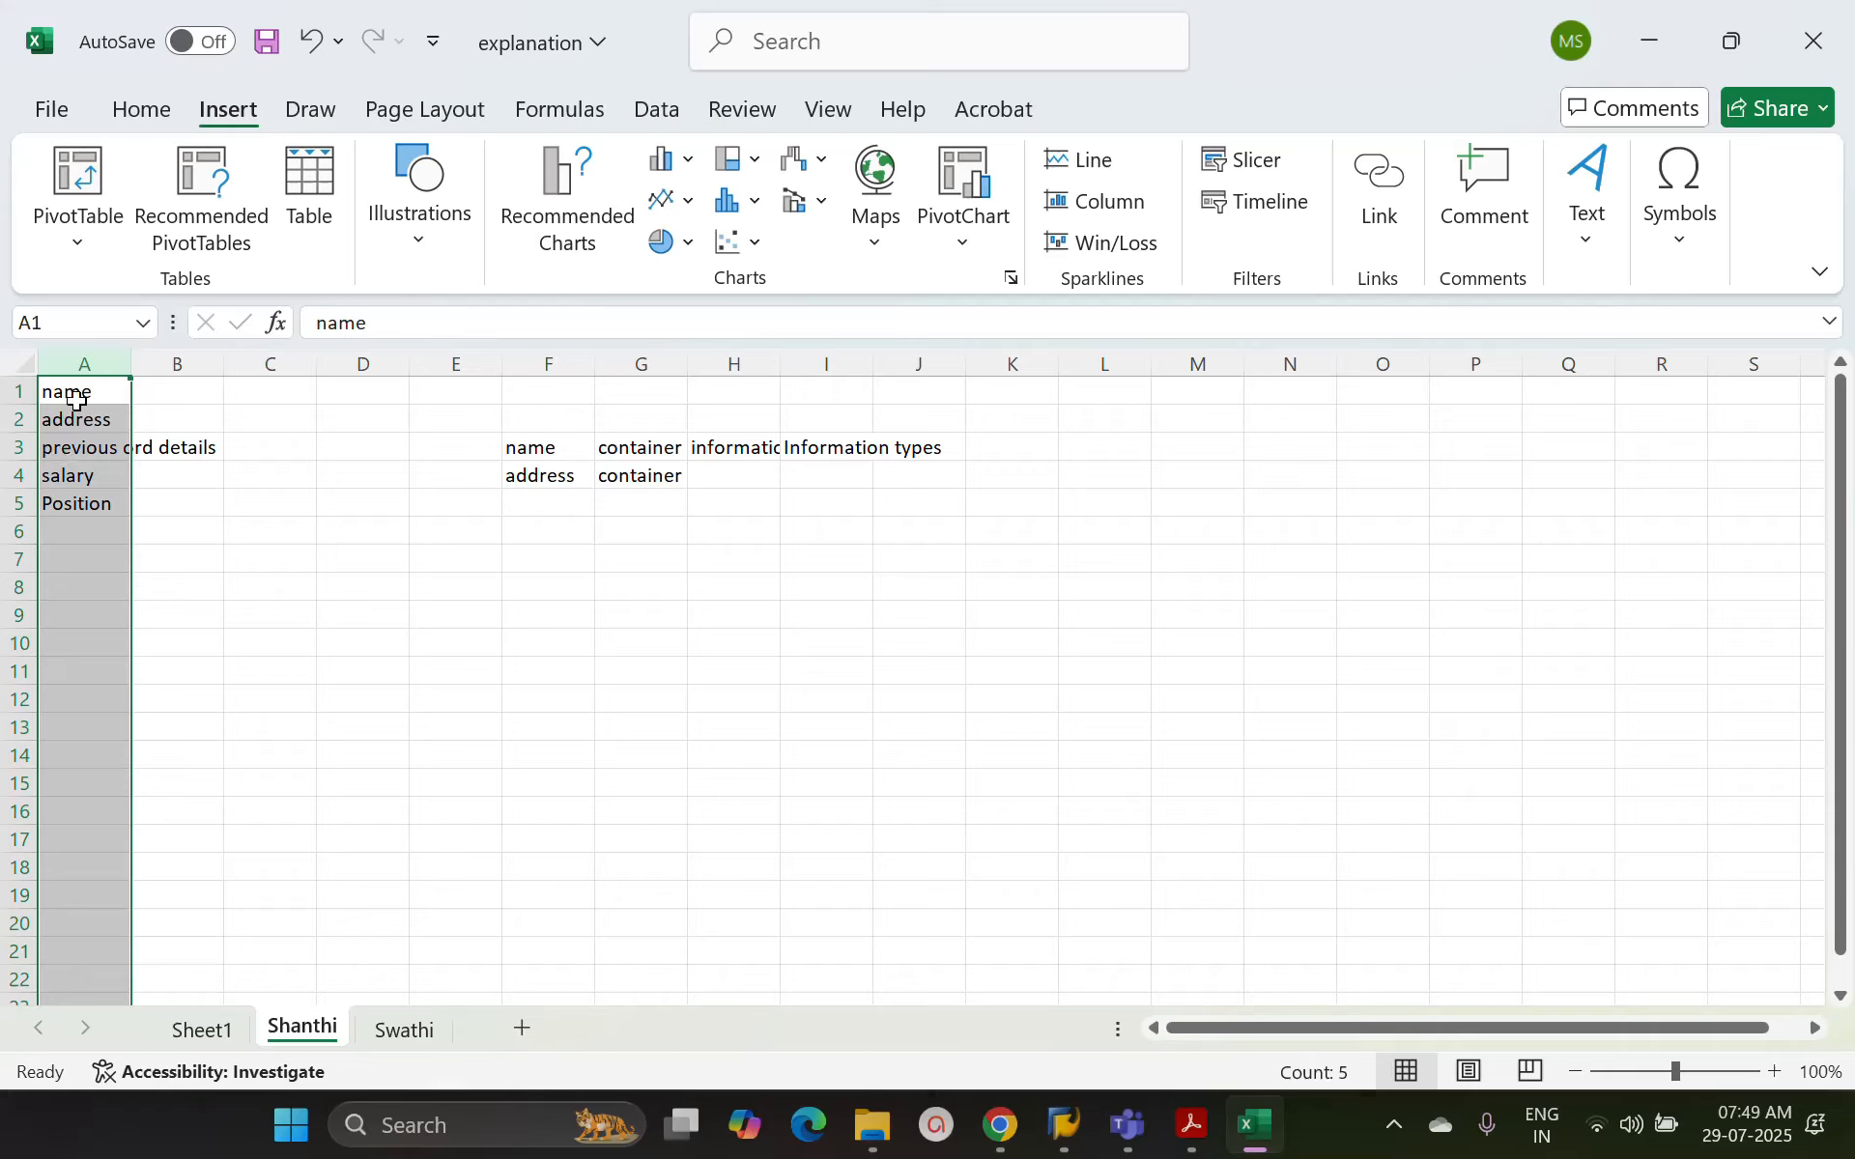
Enter the infotype code IT0002 for name in B1 and IT0006 for address in B2
{"action": "left_click", "coordinate": [185, 398]}
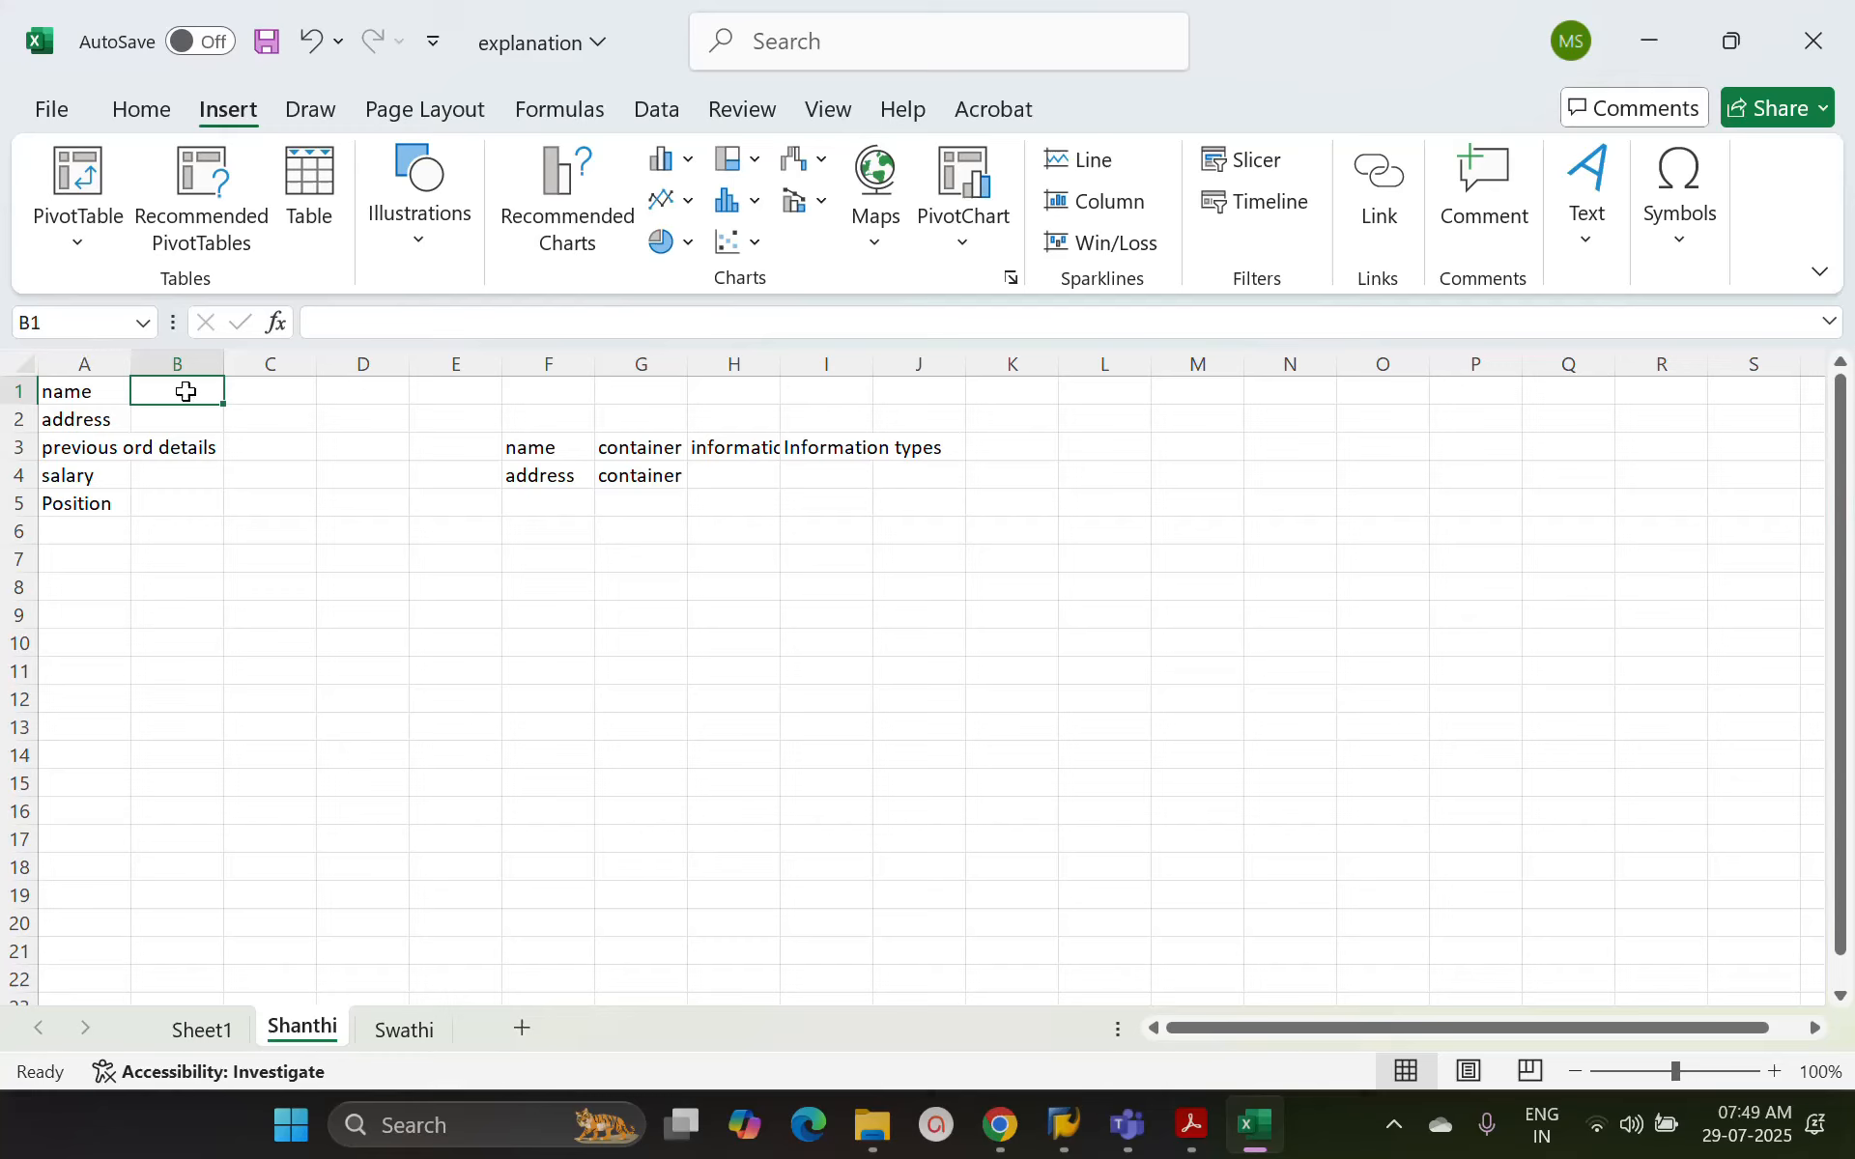
{"action": "type", "text": "IT00"}
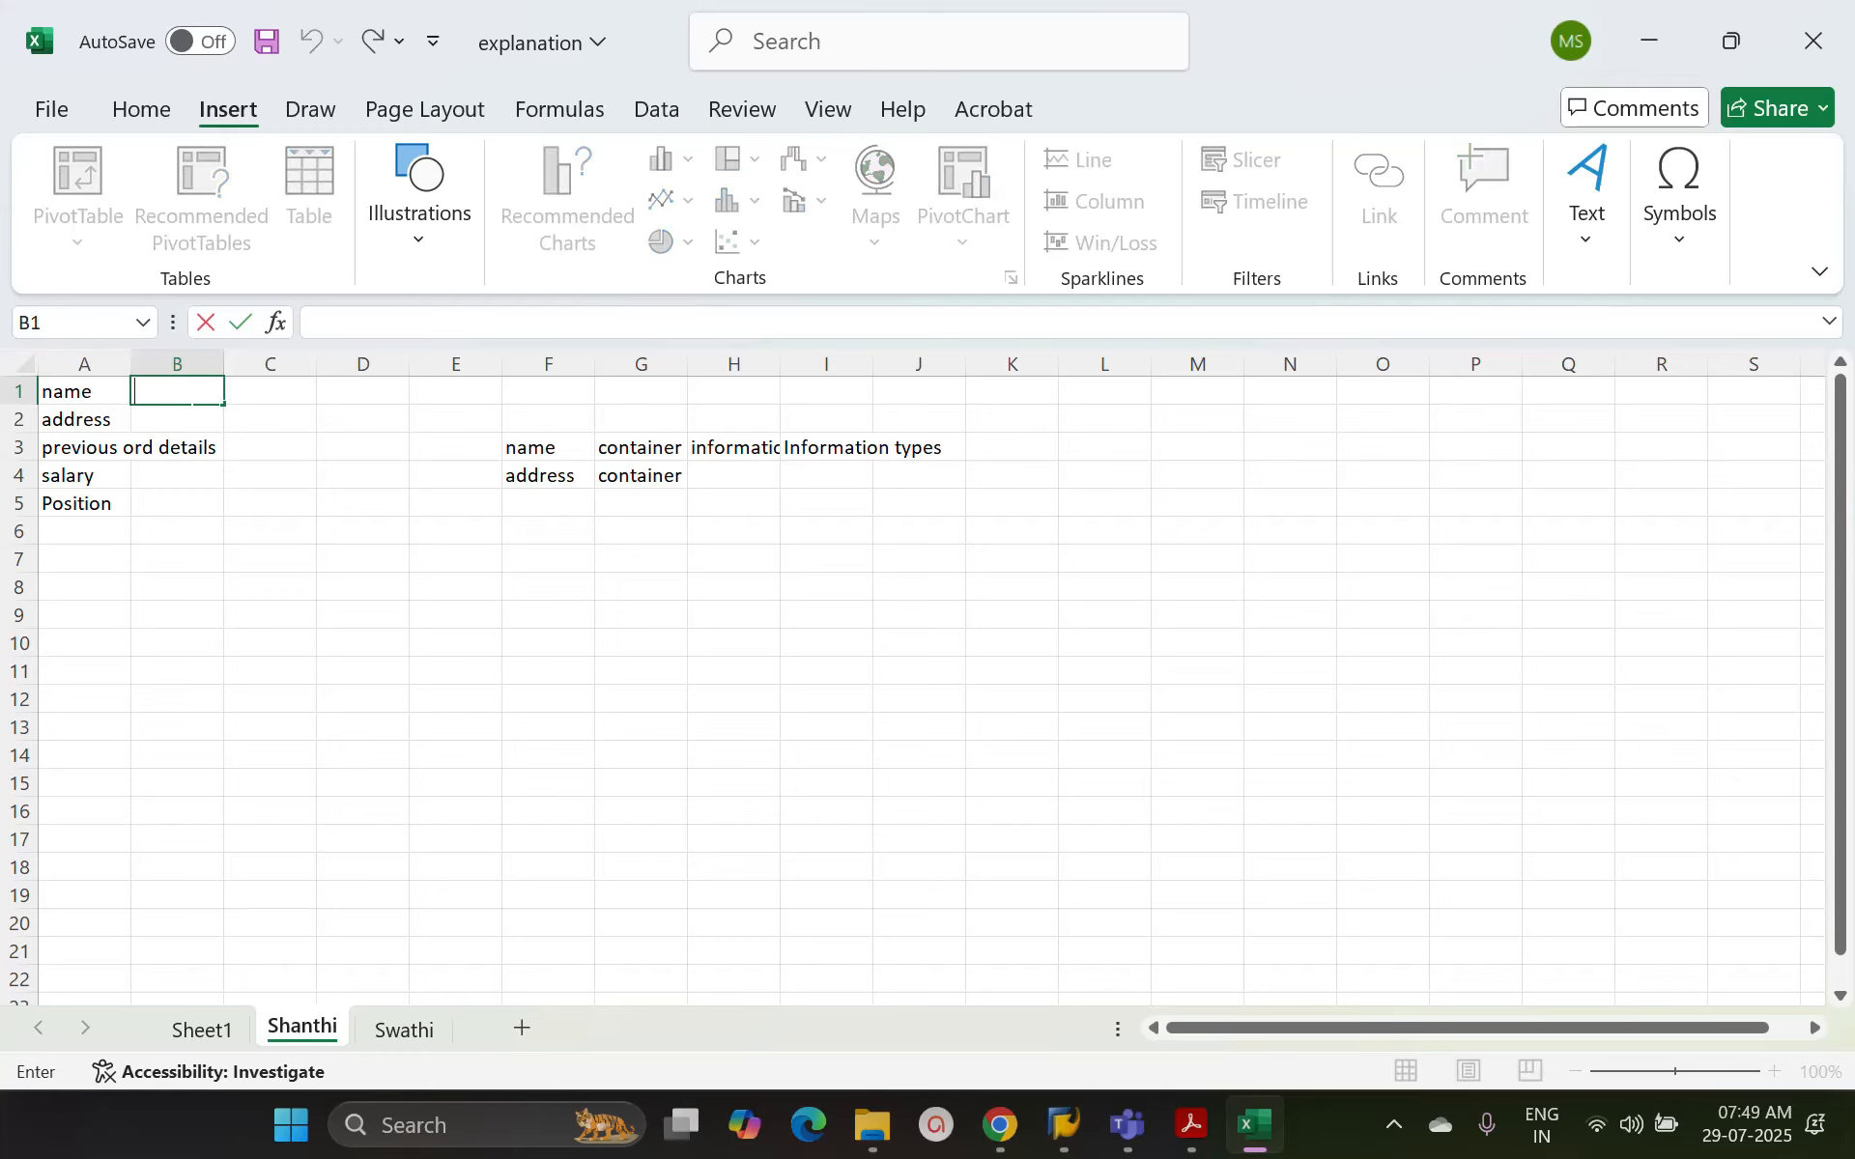
{"action": "type", "text": "02"}
{"action": "key", "text": "Return"}
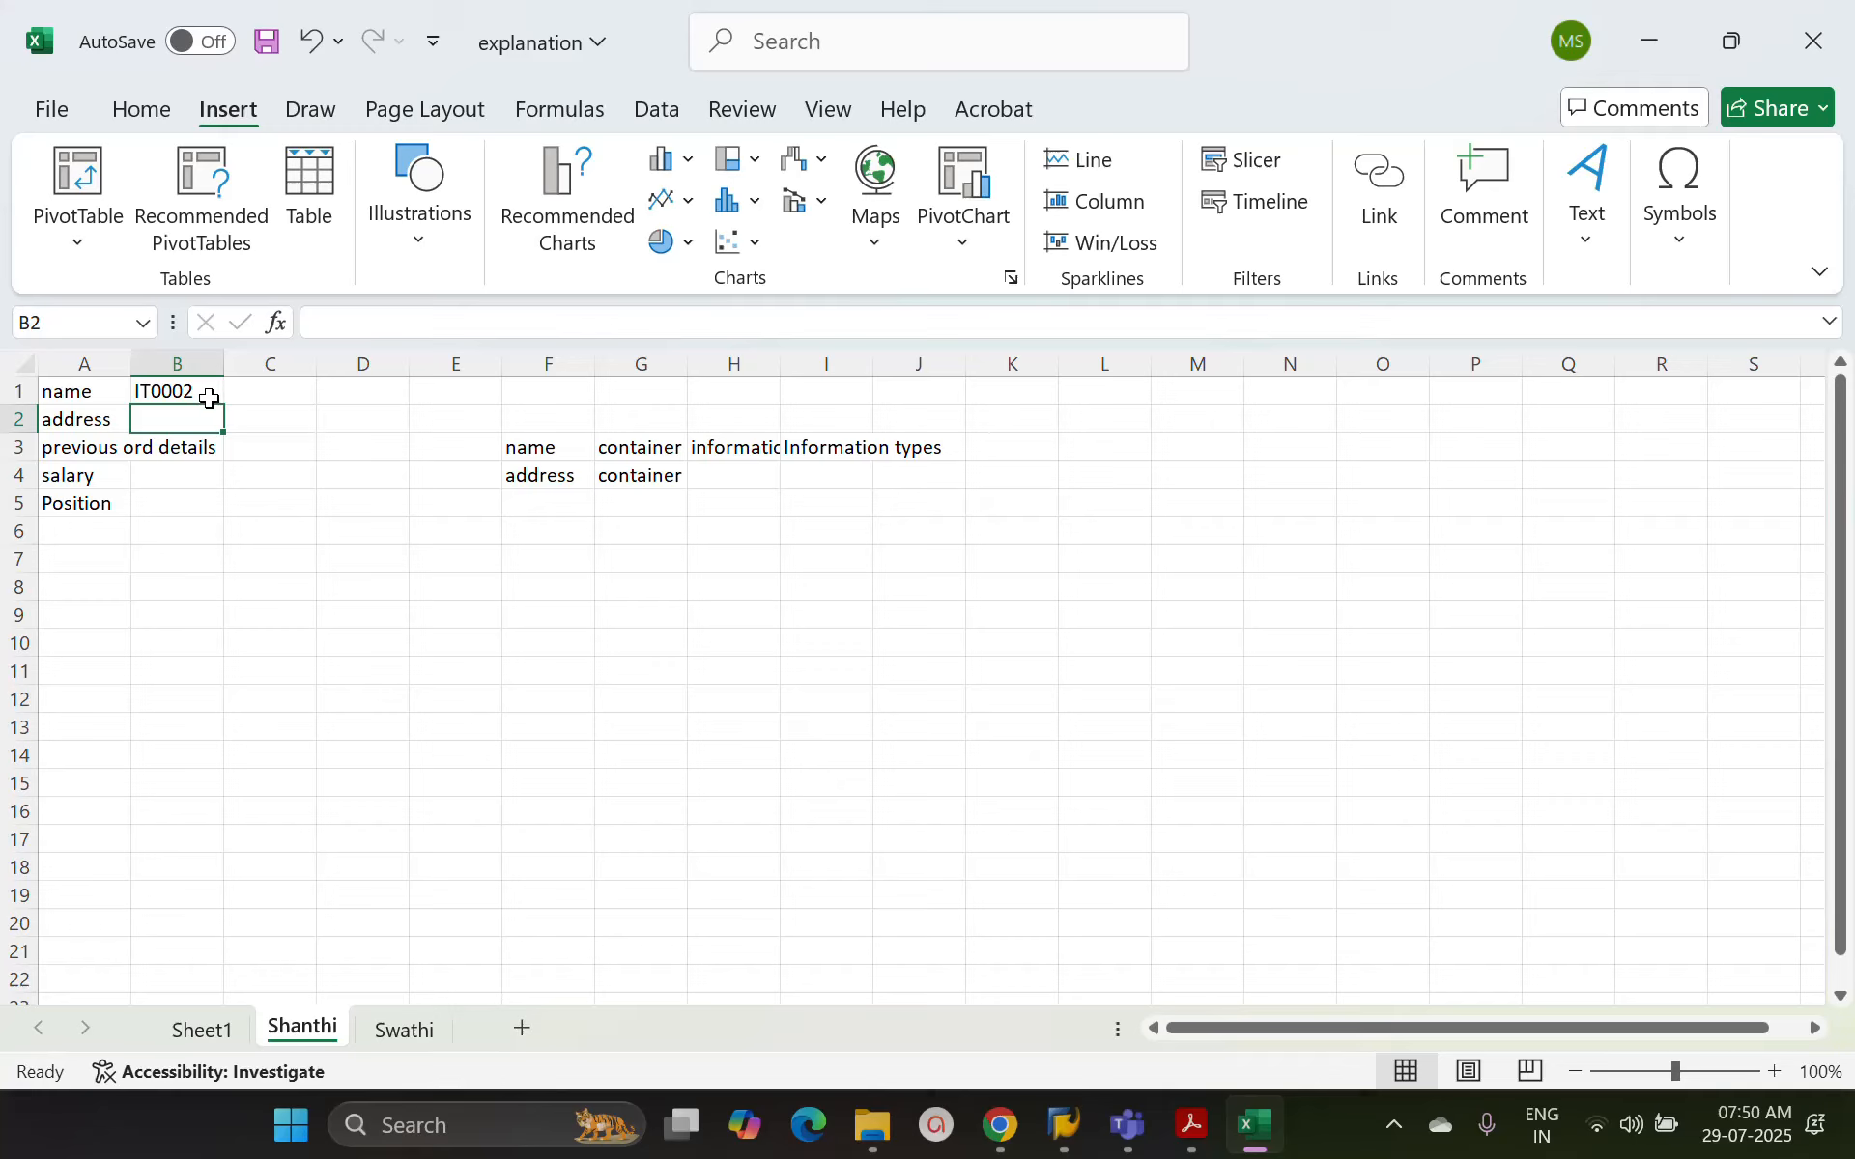
{"action": "double_click", "coordinate": [196, 411]}
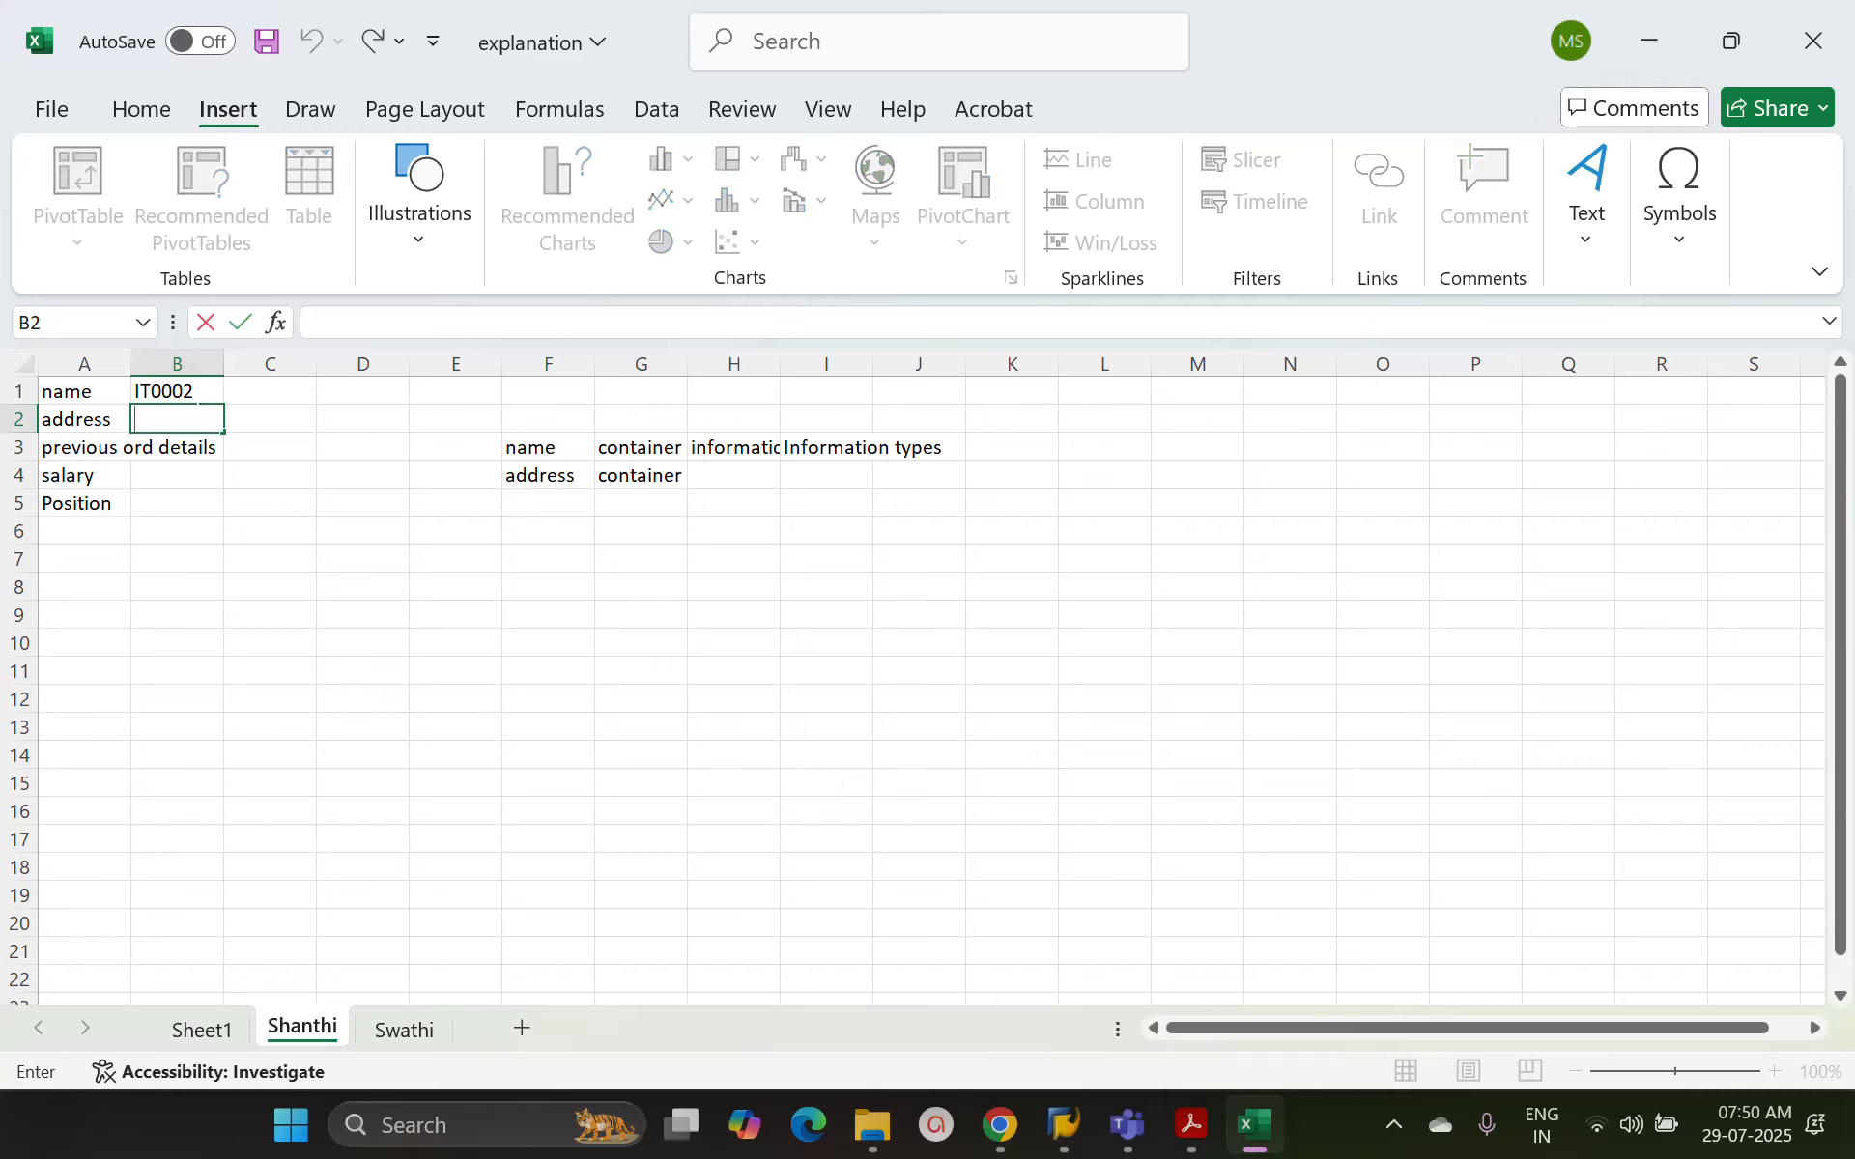
{"action": "type", "text": "IT0006"}
{"action": "key", "text": "Return"}
Enter the infotype code IT0008 for salary in B4 and It0001 for Position in B5
{"action": "key", "text": "Down"}
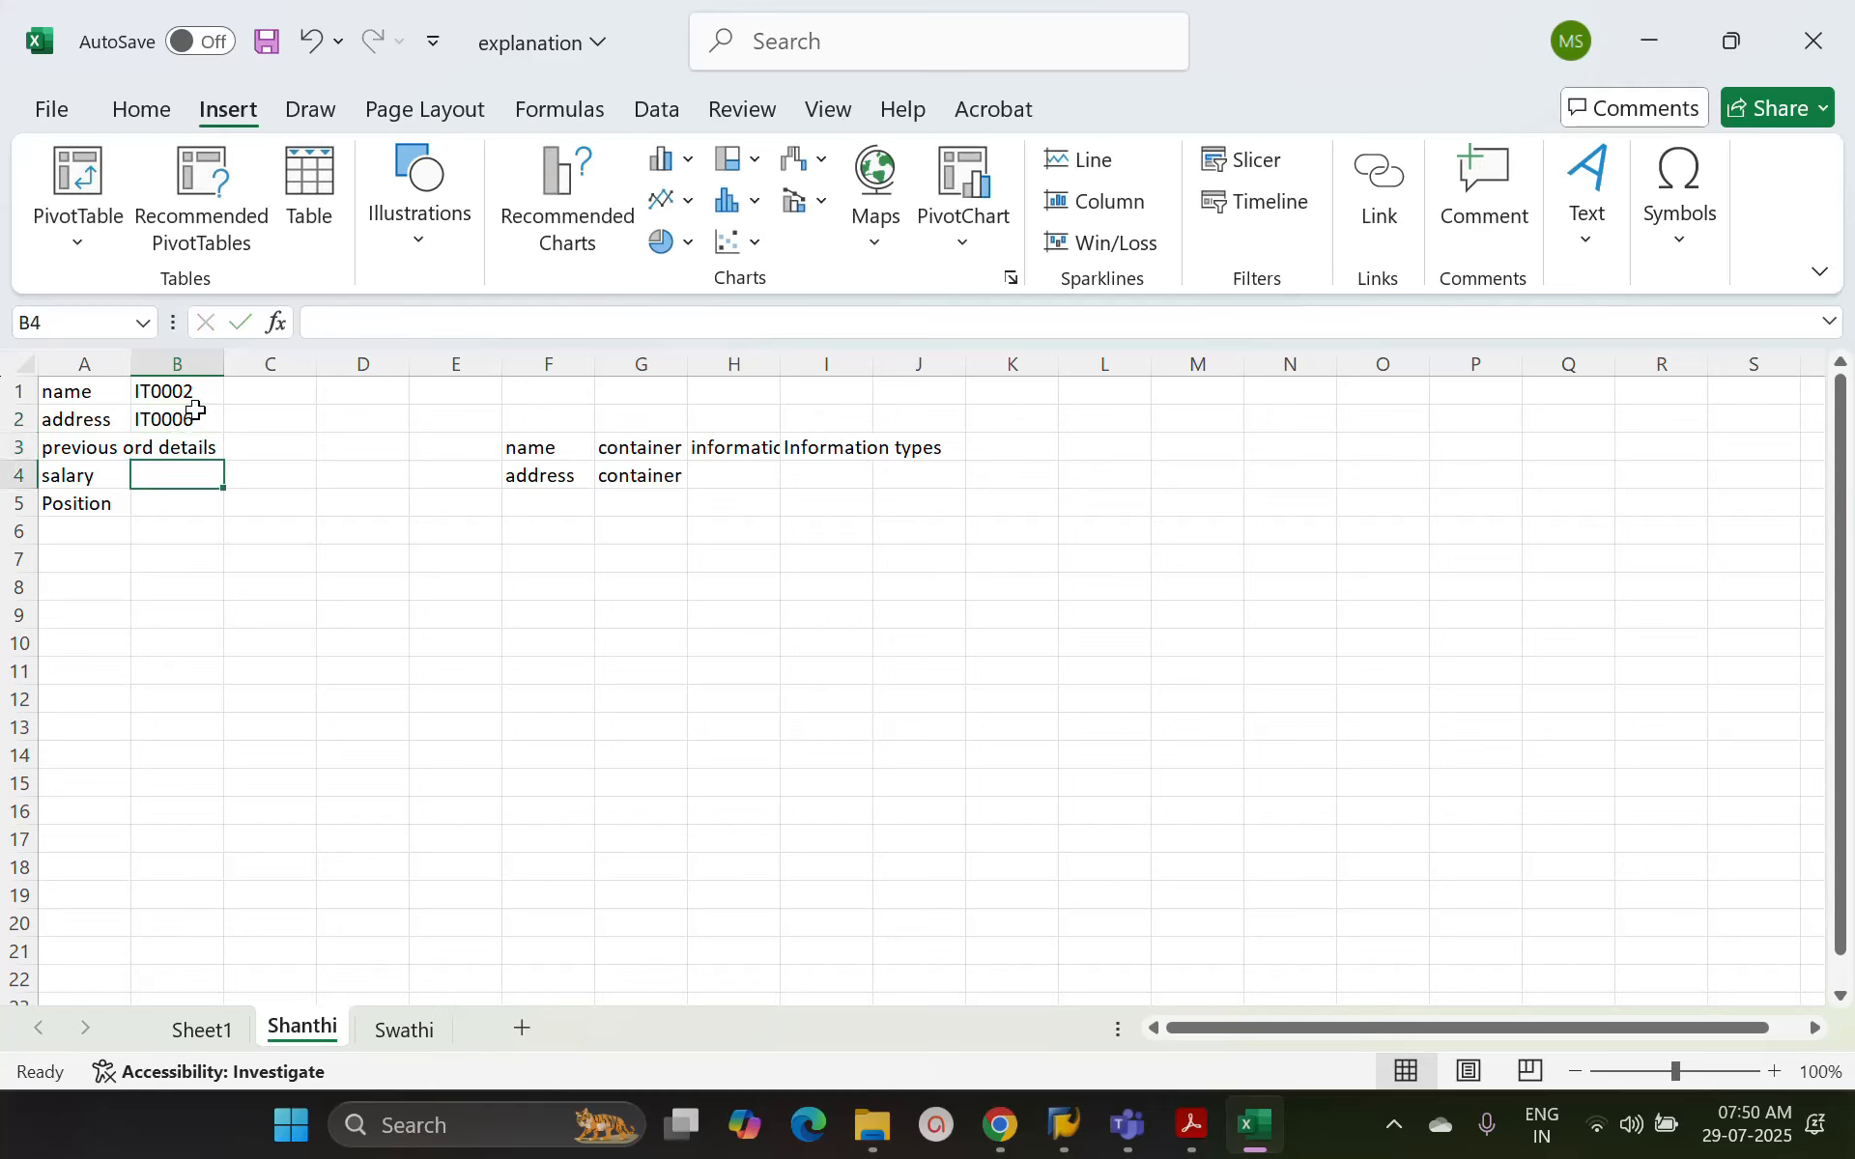
{"action": "type", "text": "IT0008"}
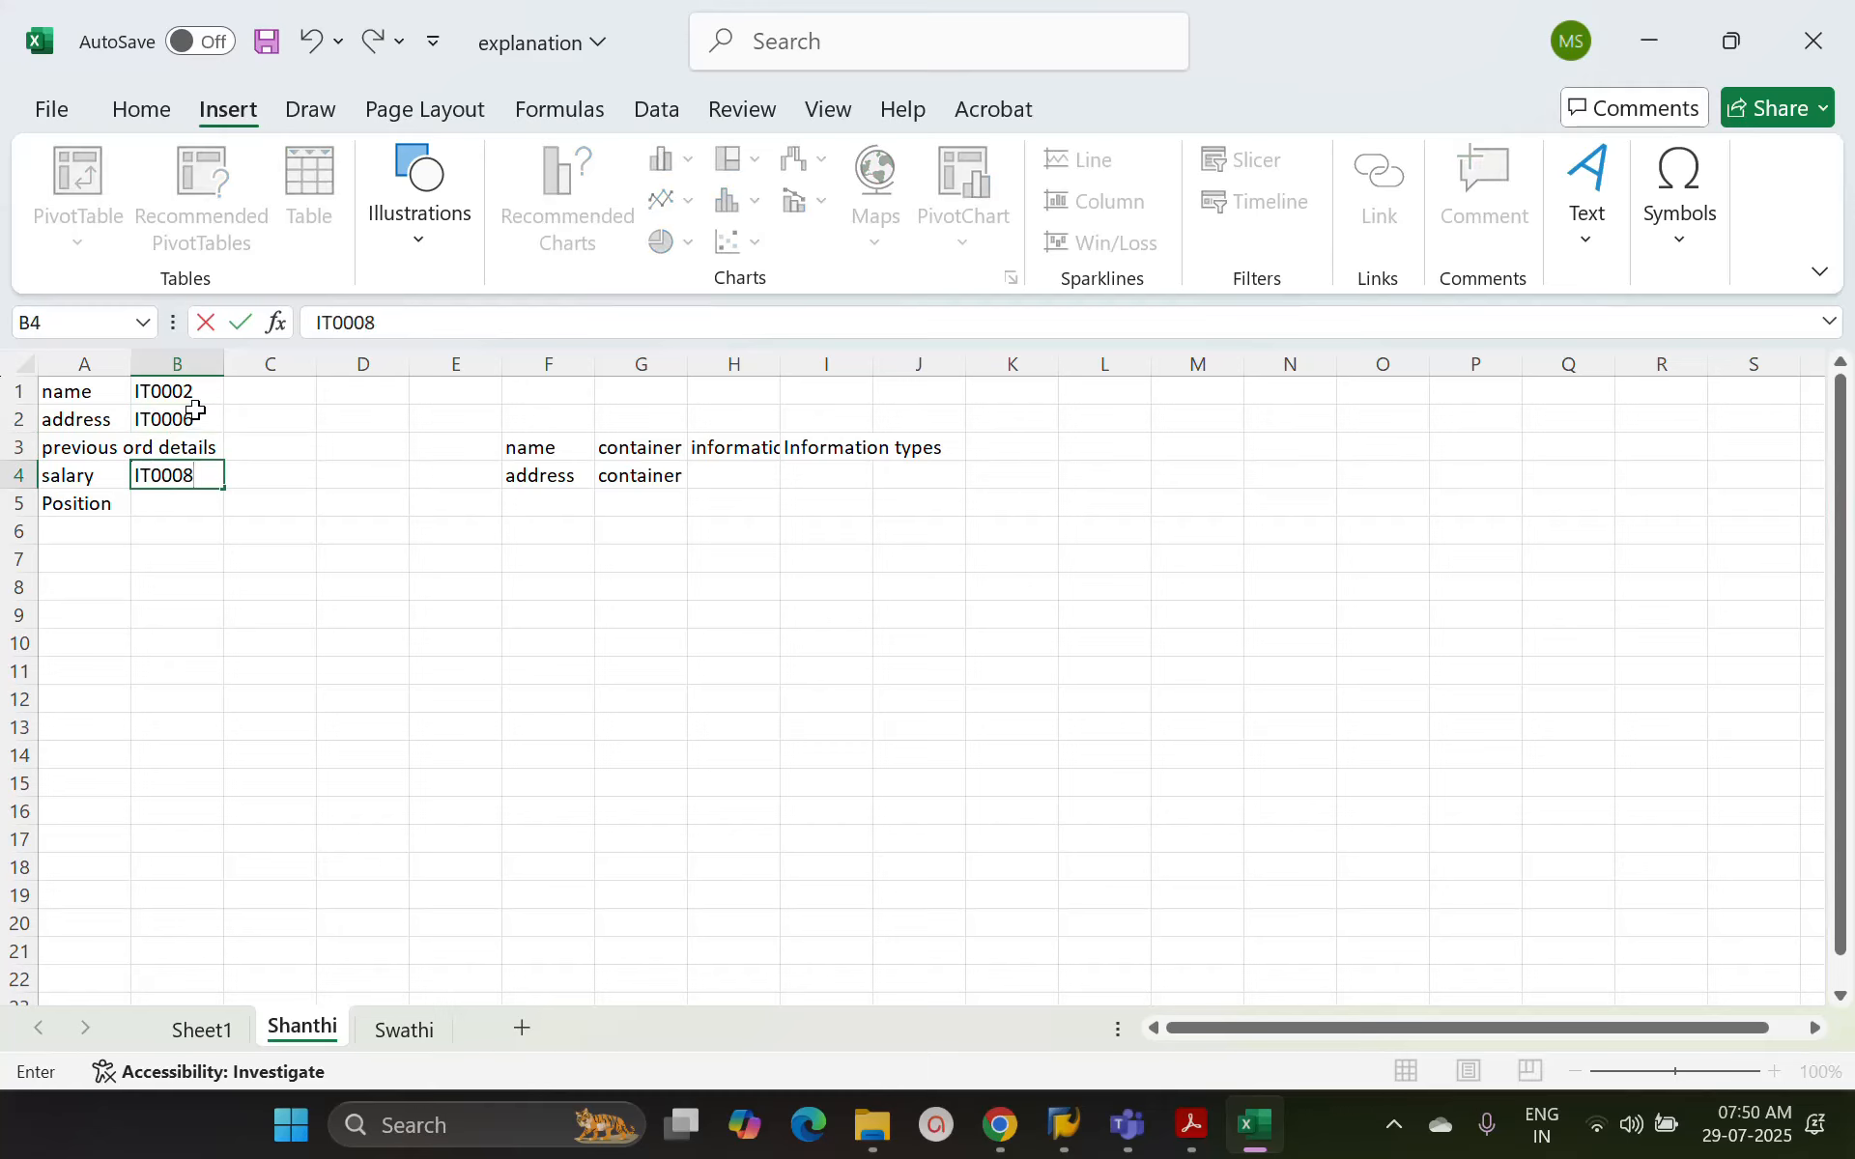
{"action": "key", "text": "Return"}
{"action": "type", "text": "It"}
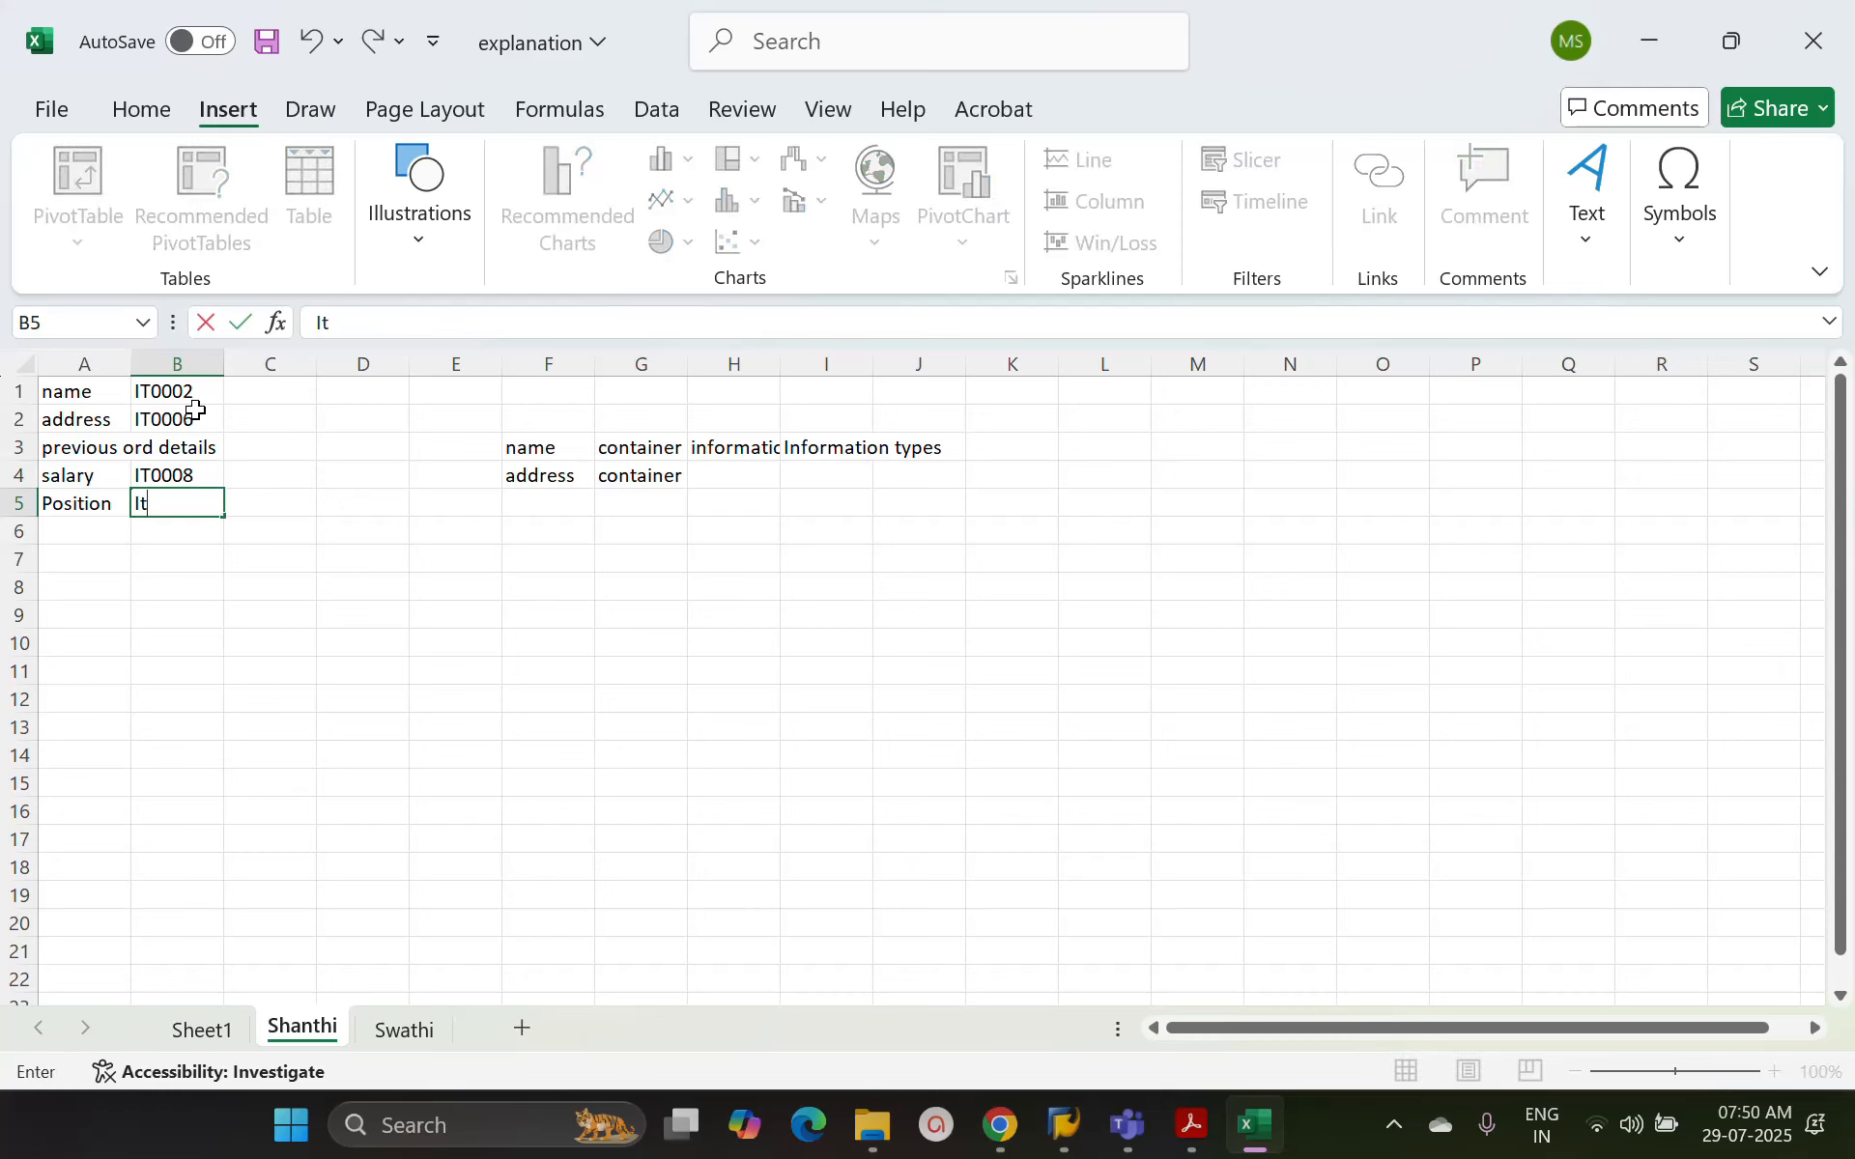
{"action": "type", "text": "0001"}
{"action": "key", "text": "Return"}
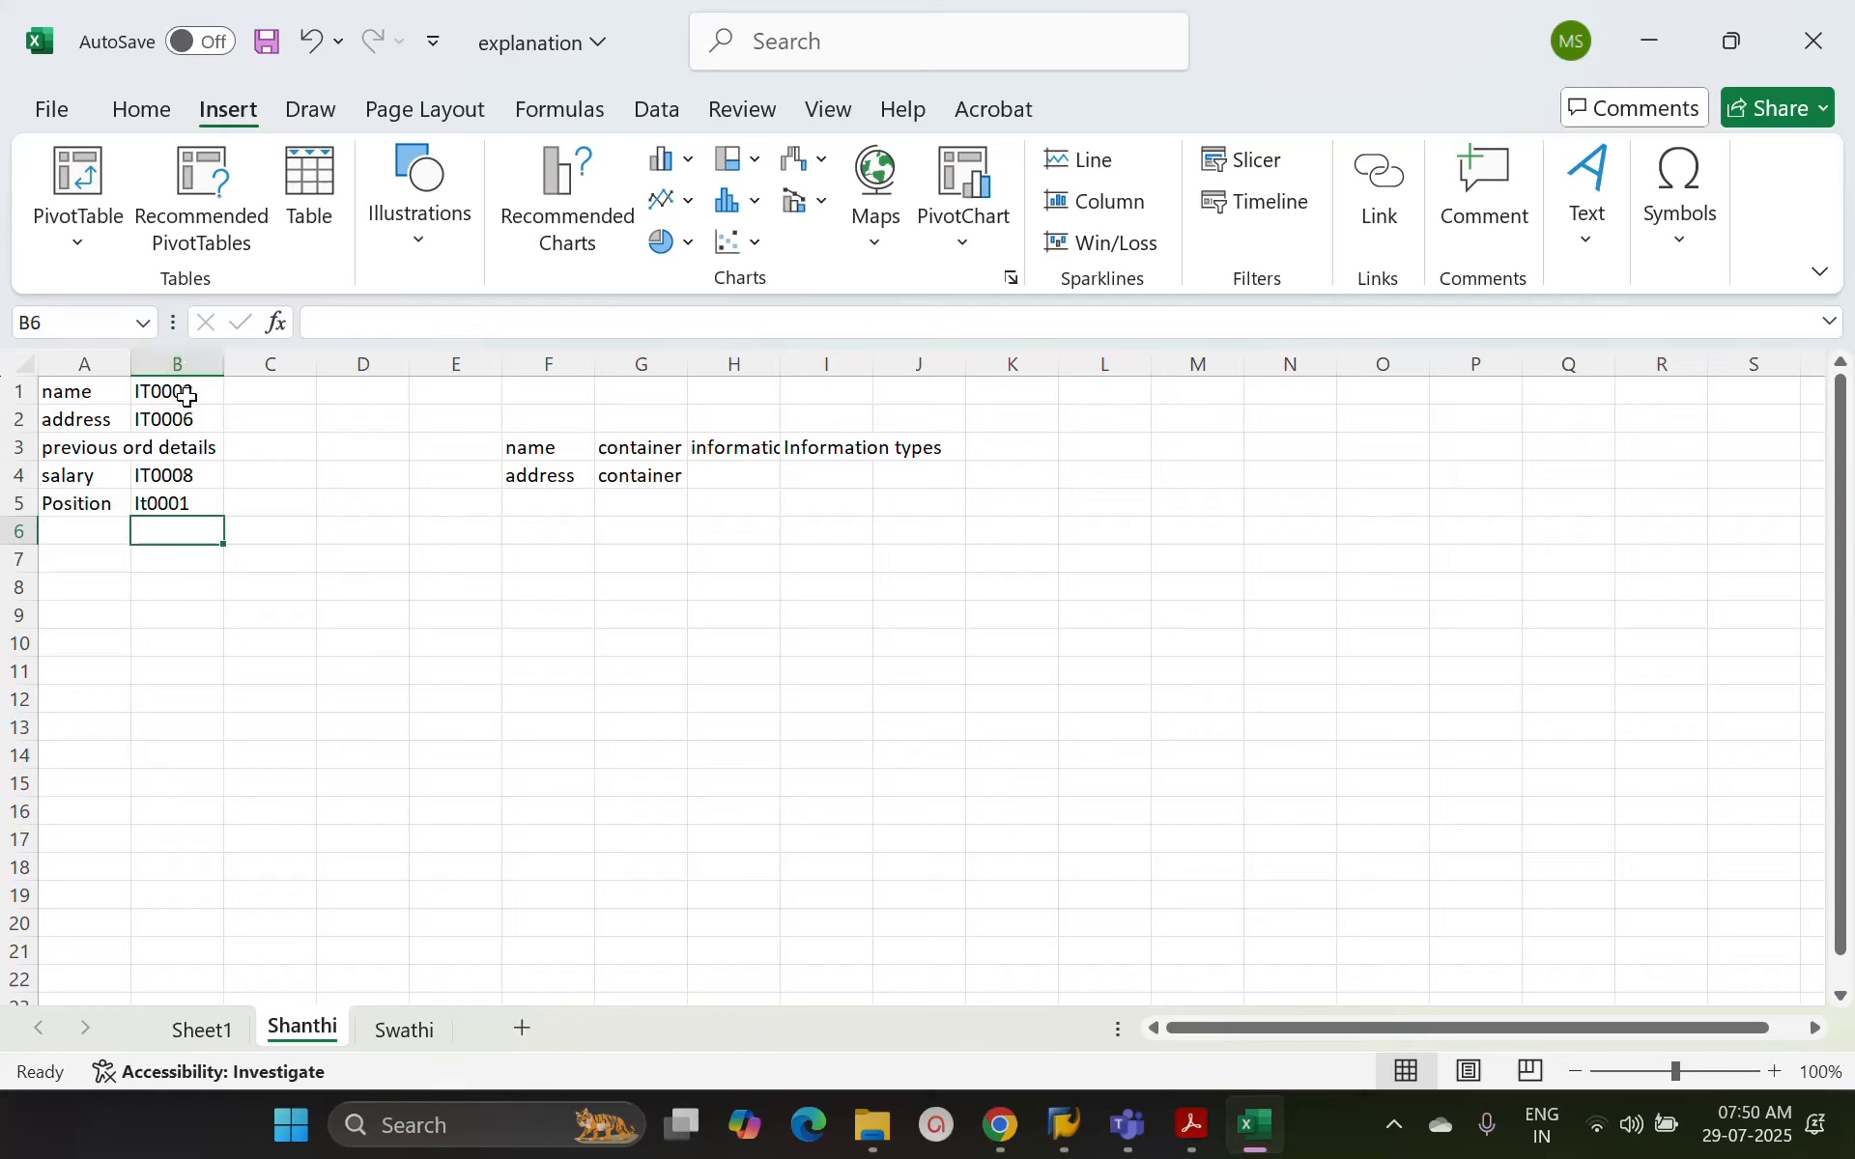
Review the infotype codes in column B against the field labels in column A
{"action": "left_click", "coordinate": [186, 390]}
{"action": "key", "text": "Down"}
{"action": "key", "text": "Up"}
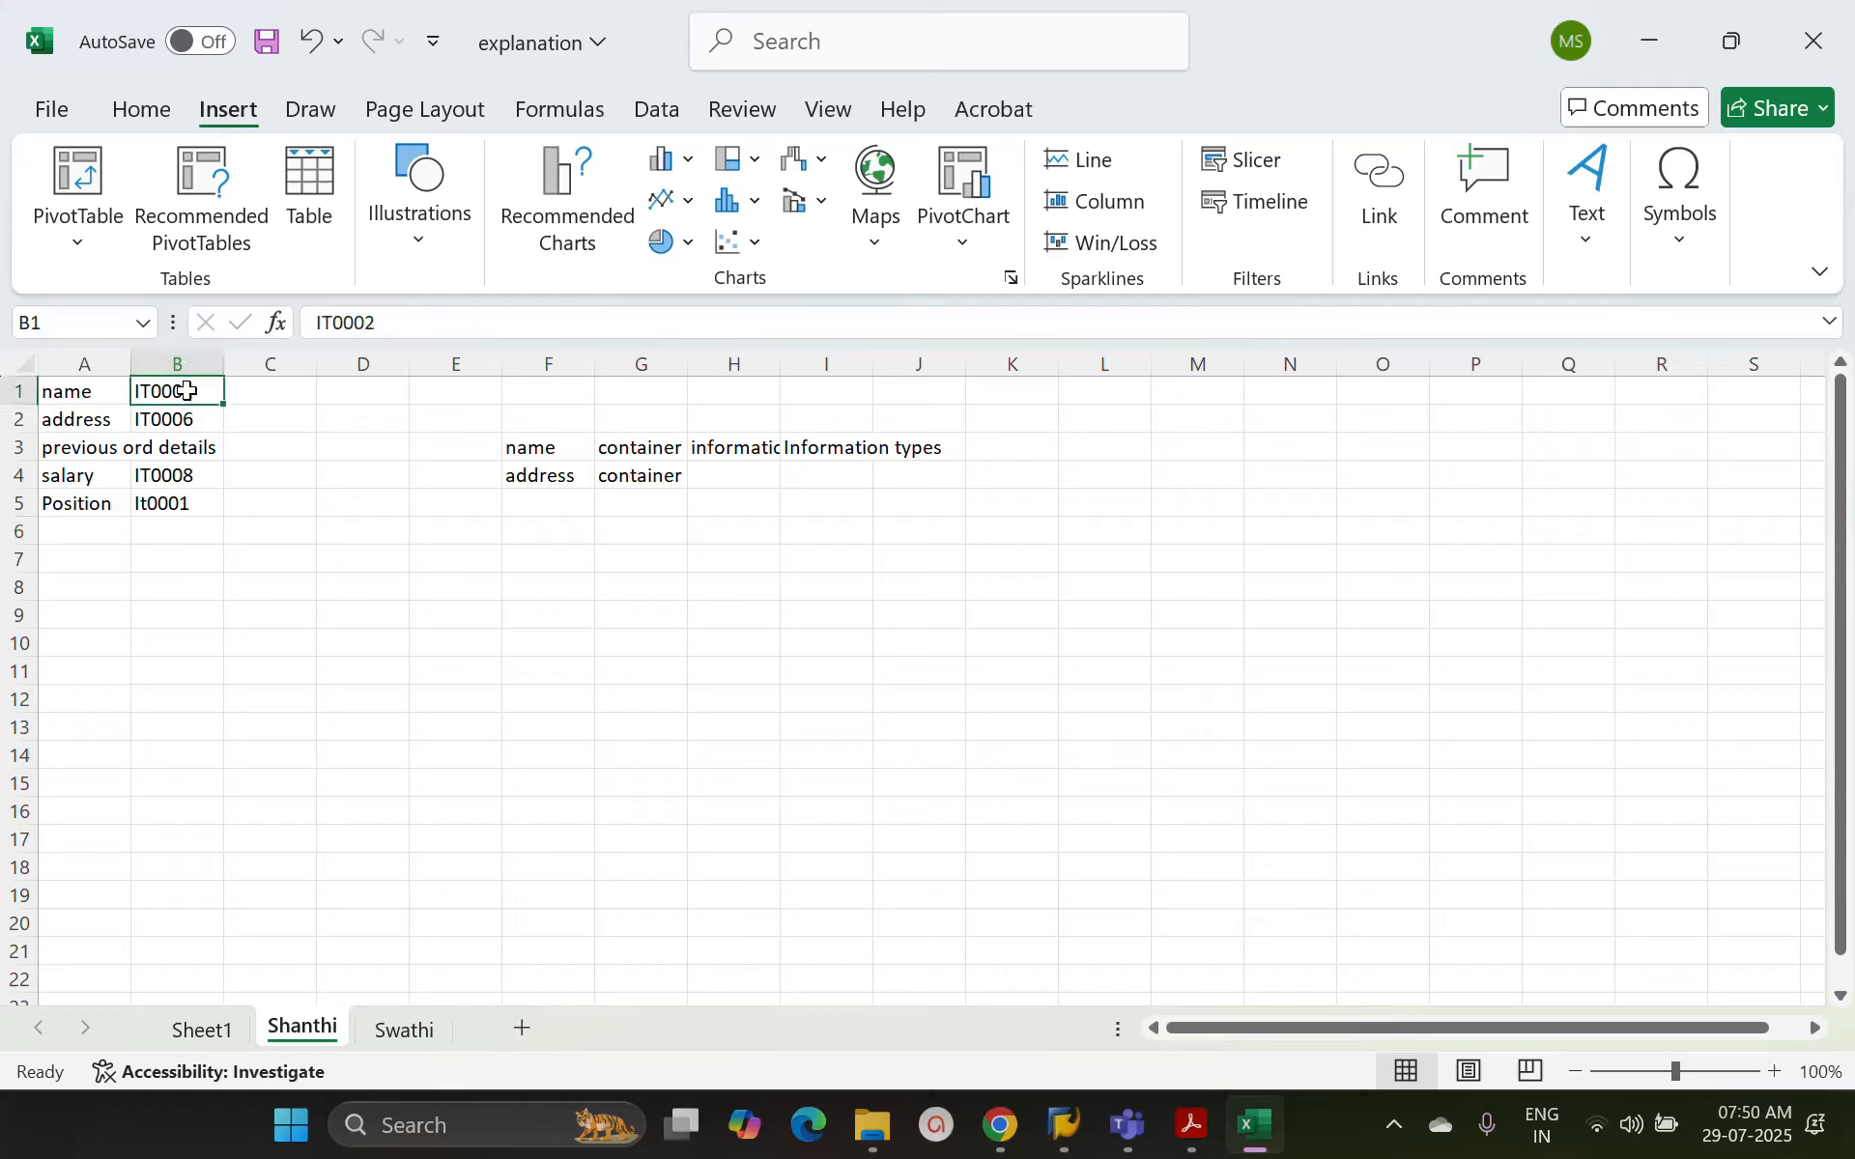
{"action": "key", "text": "Down"}
{"action": "key", "text": "Down"}
{"action": "key", "text": "Down"}
{"action": "key", "text": "Down"}
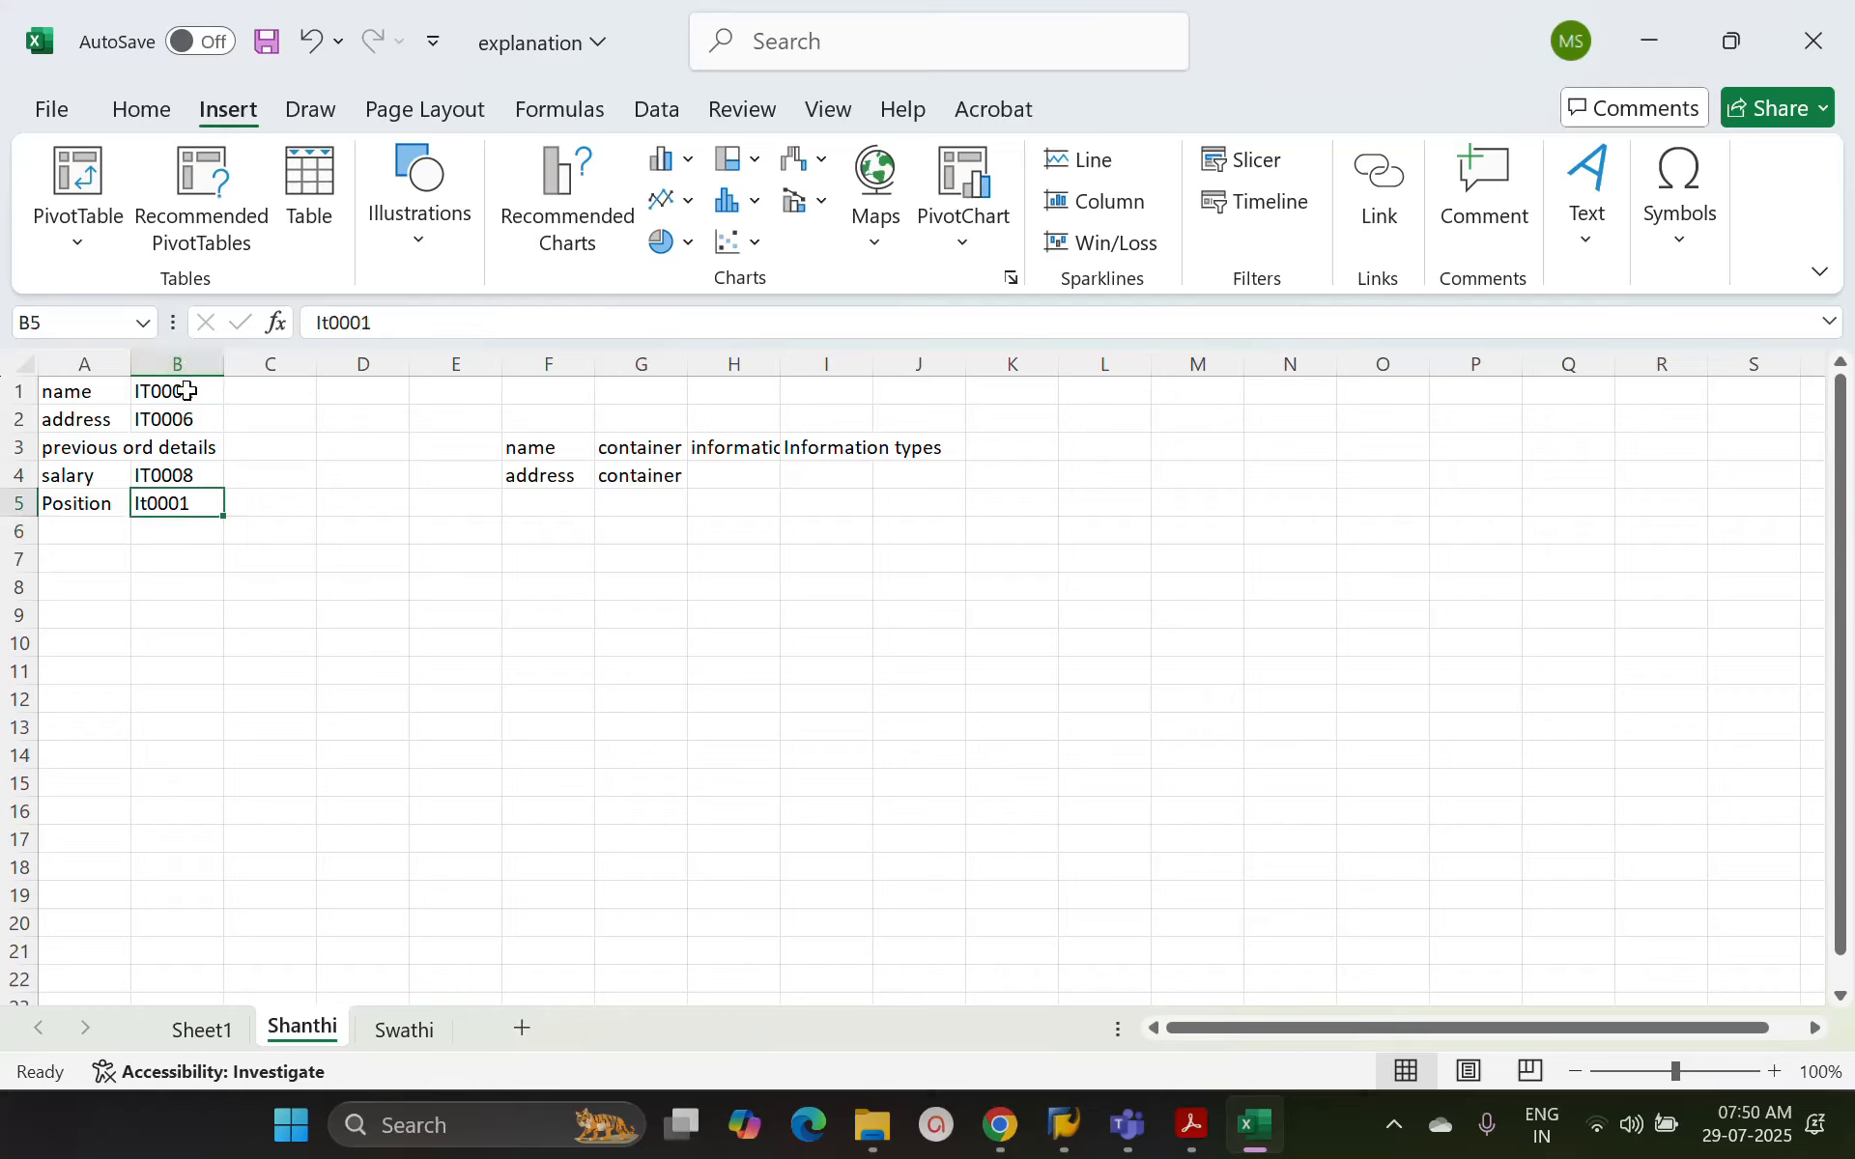
{"action": "key", "text": "Up"}
{"action": "key", "text": "Up"}
{"action": "key", "text": "Up"}
{"action": "key", "text": "Up"}
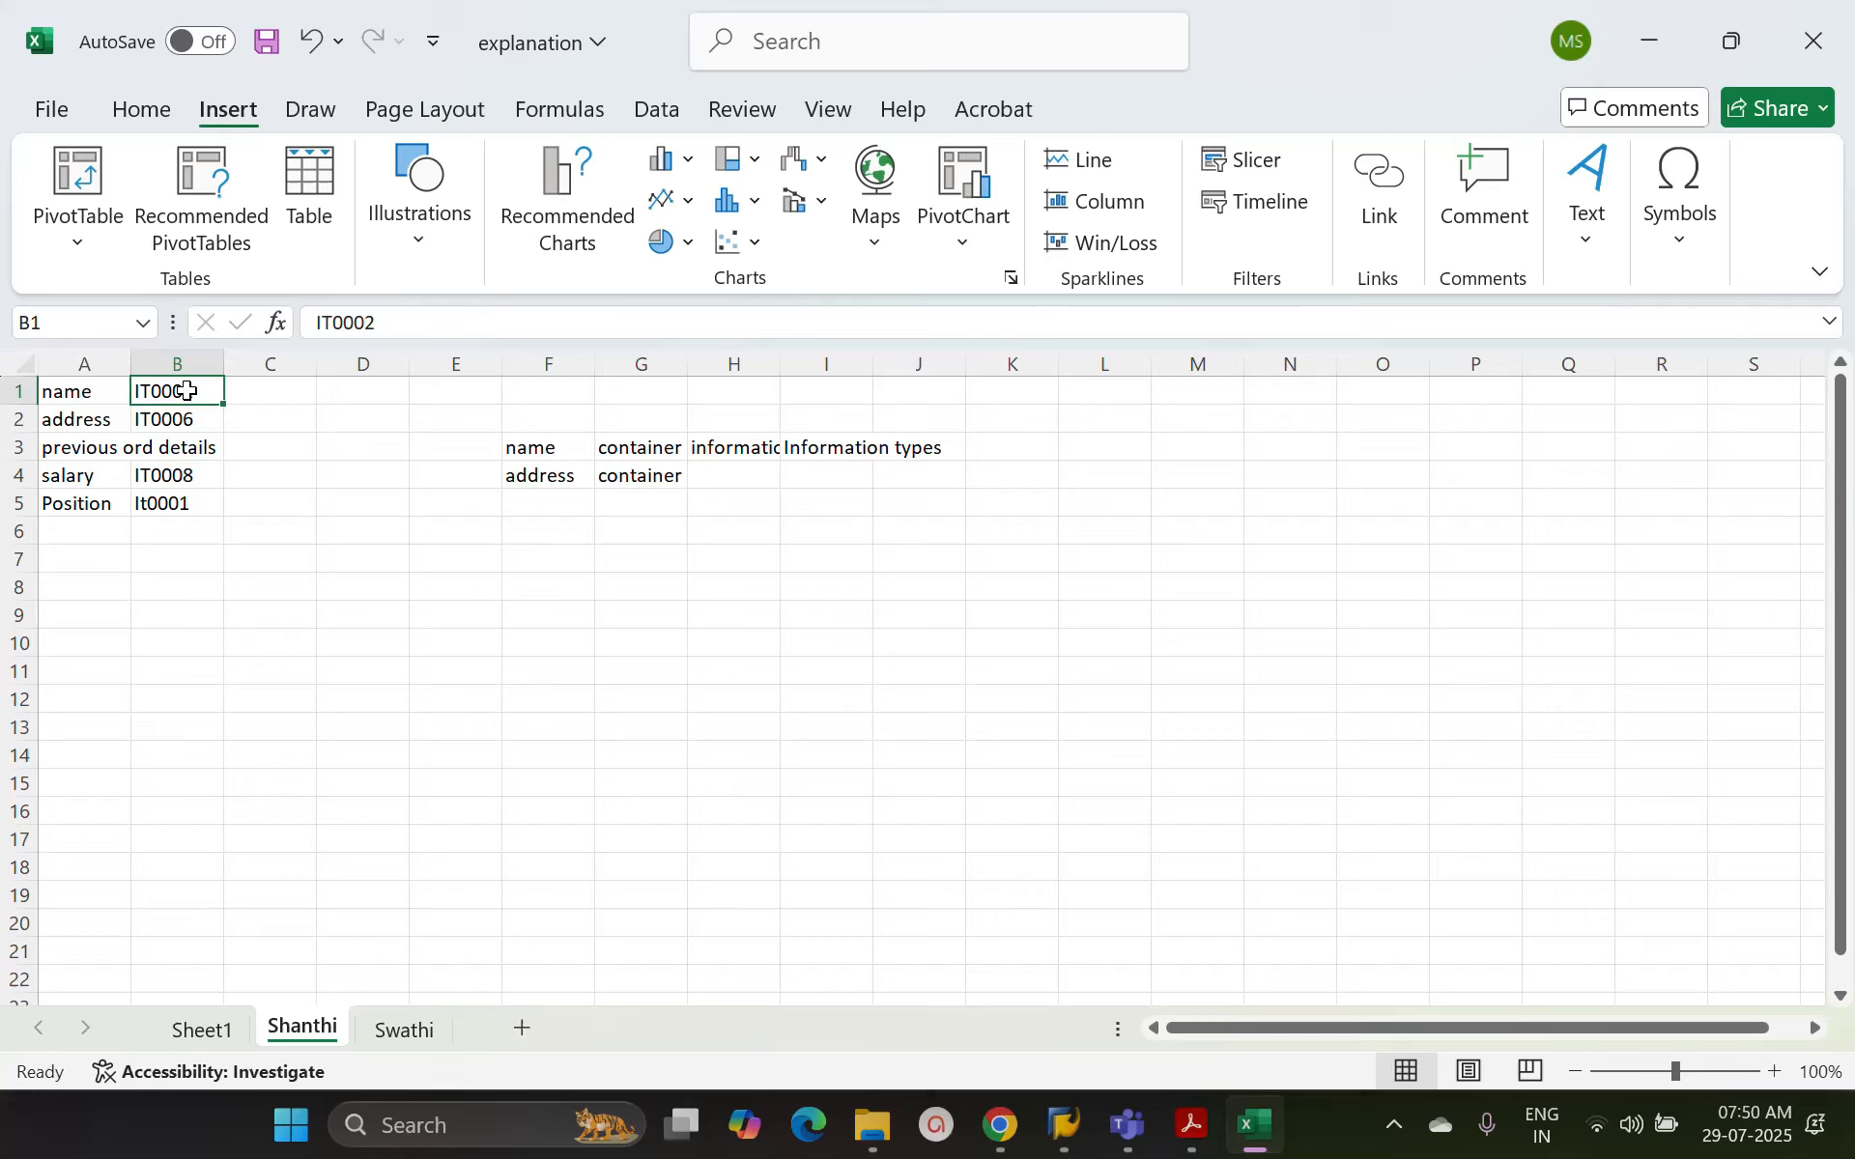
{"action": "left_click", "coordinate": [174, 354]}
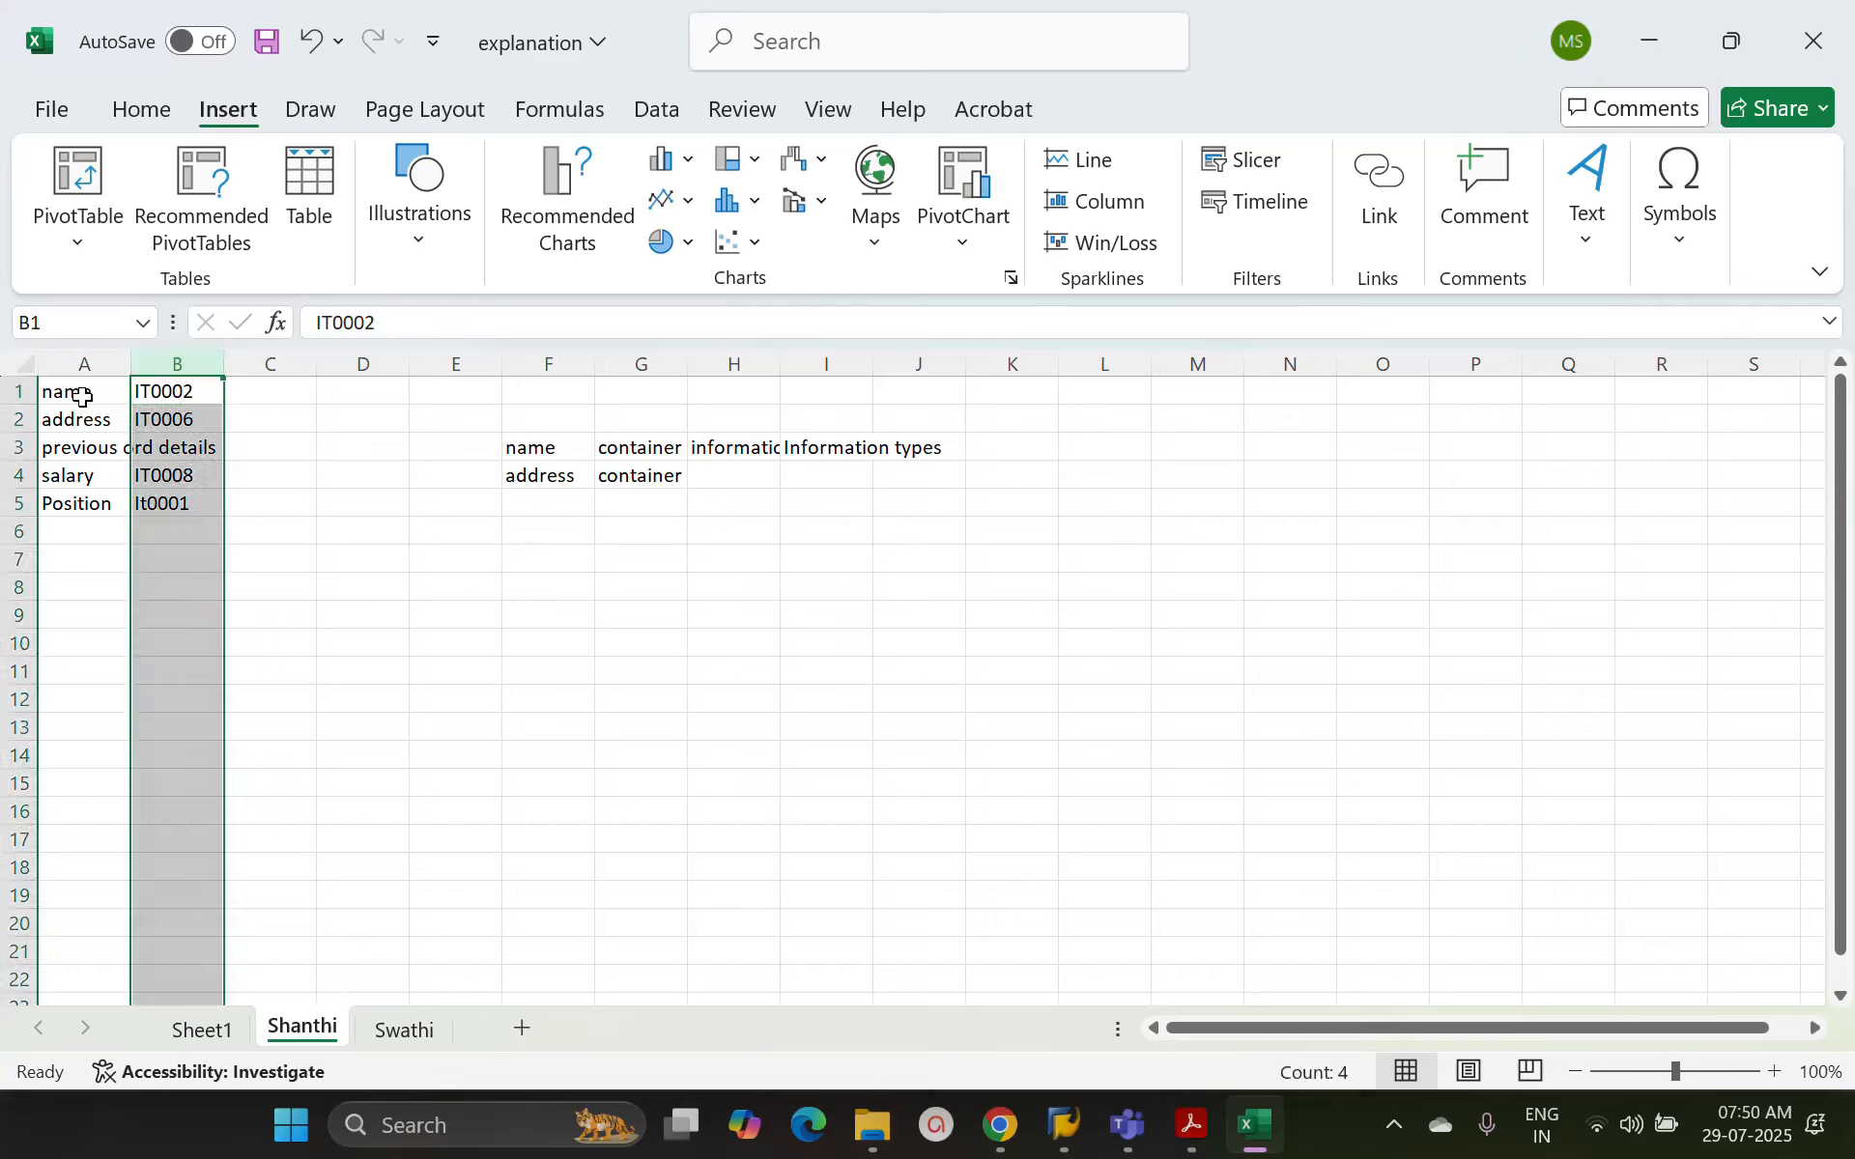
{"action": "left_click", "coordinate": [83, 364]}
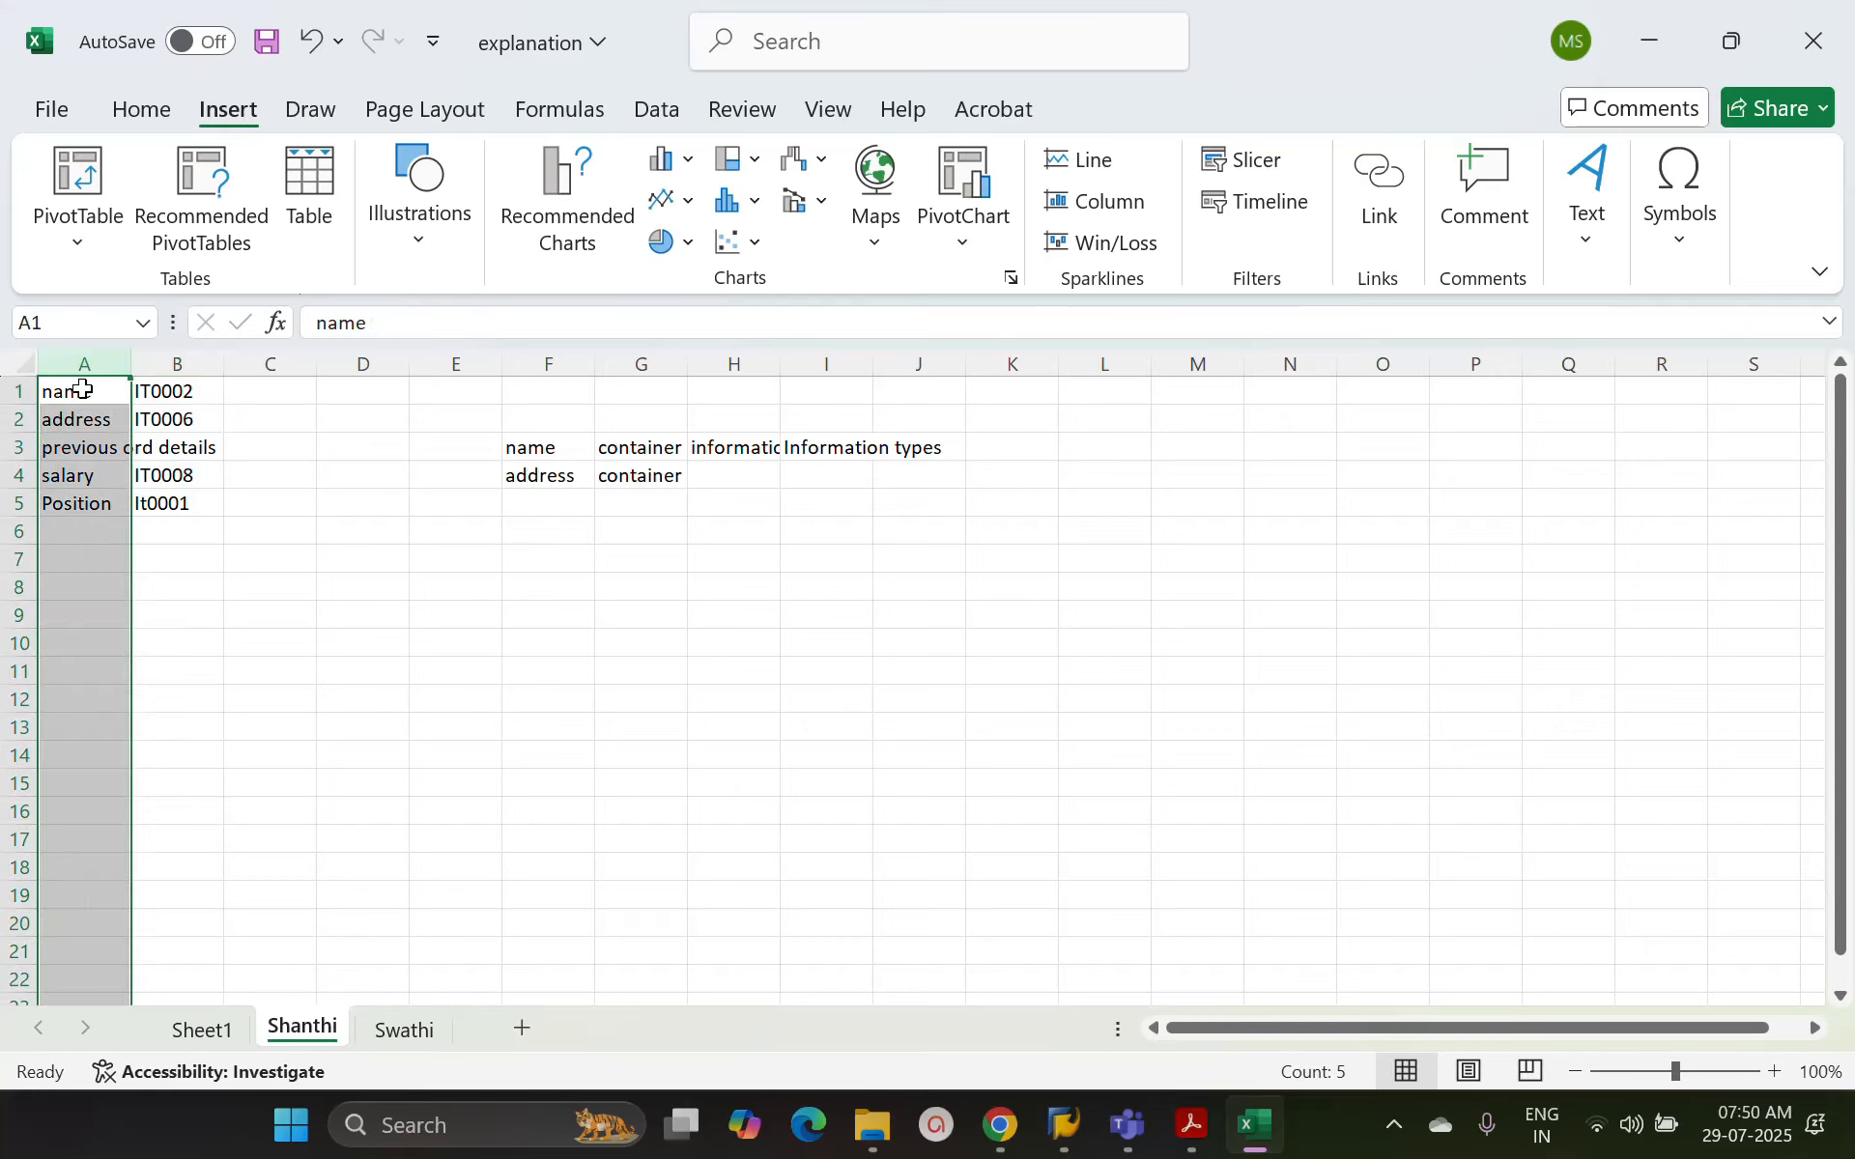
Check the name label and its infotype code in row 1, switch to SAP, and select infotype 2 for direct selection
{"action": "left_click", "coordinate": [82, 391]}
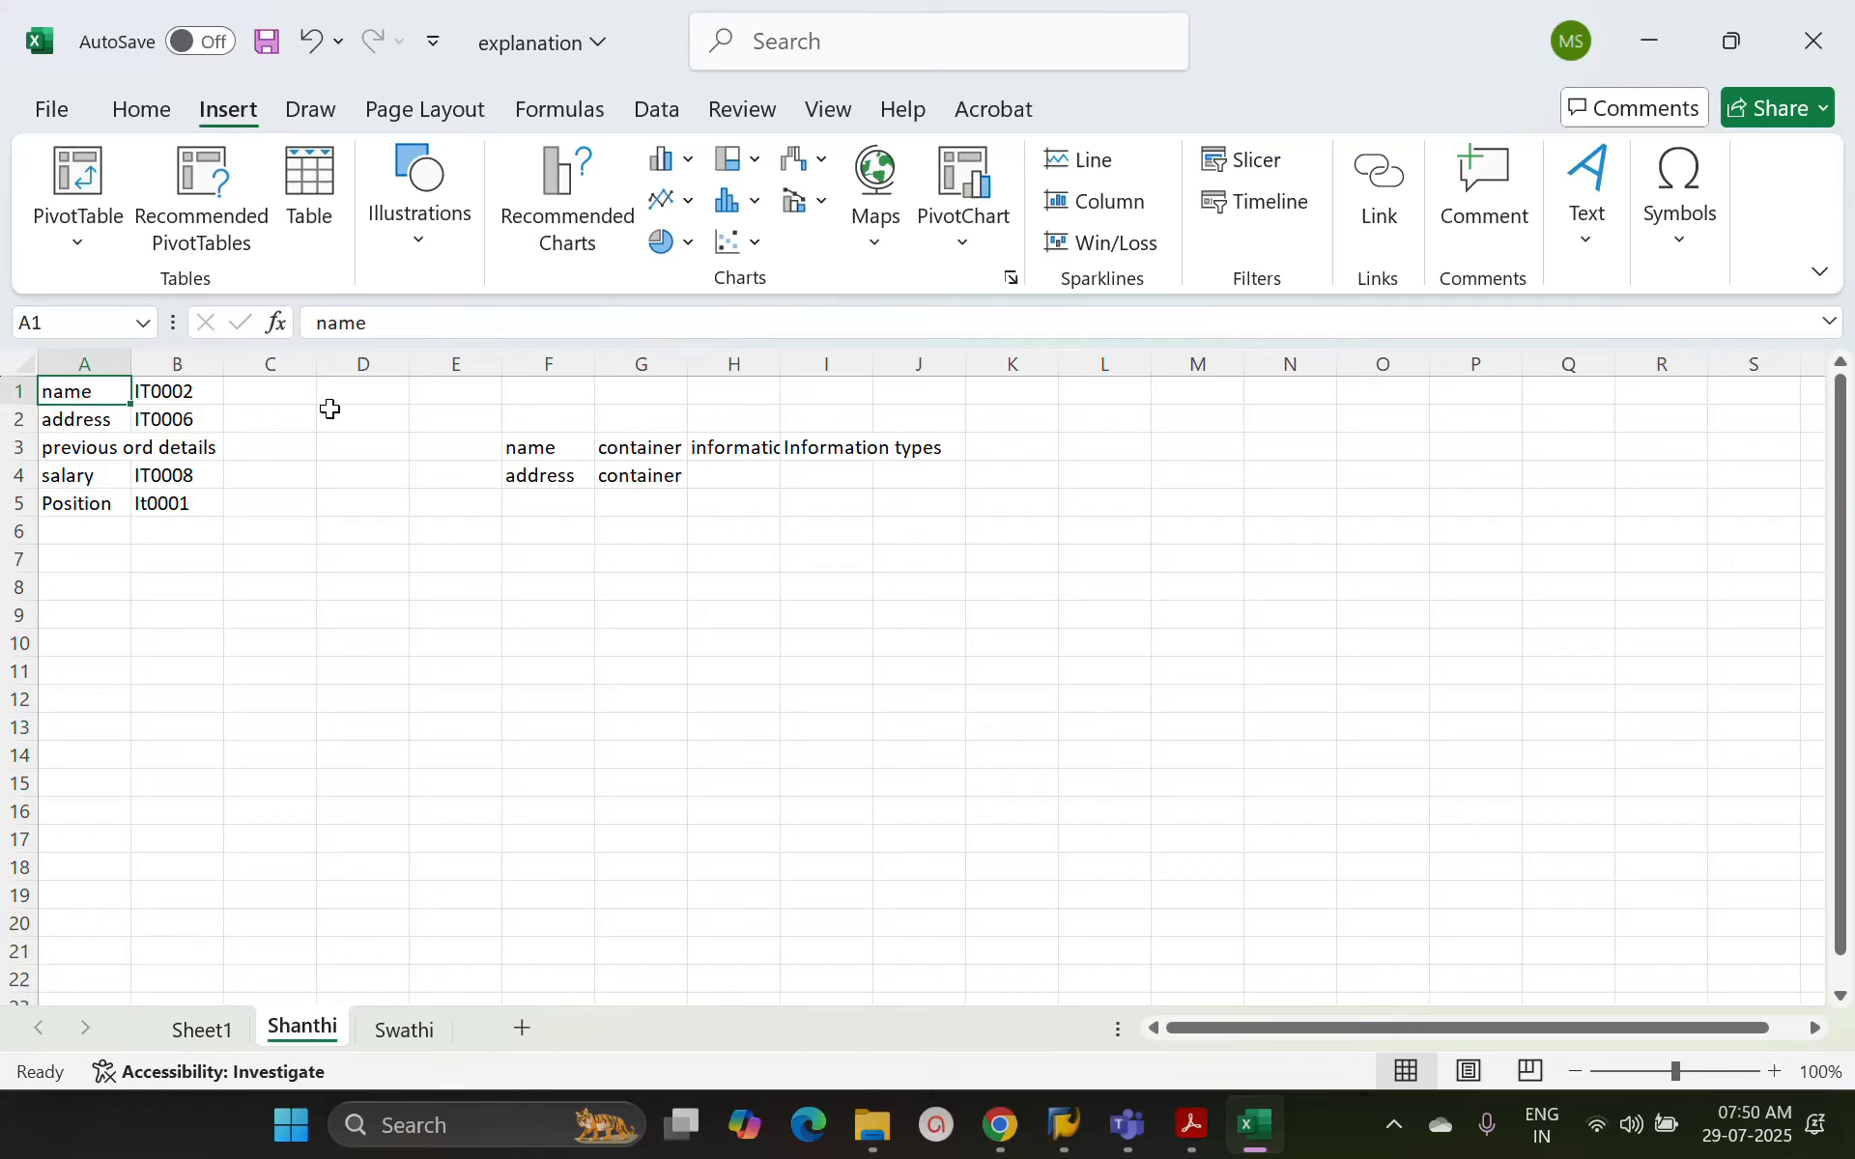
{"action": "left_click", "coordinate": [188, 392]}
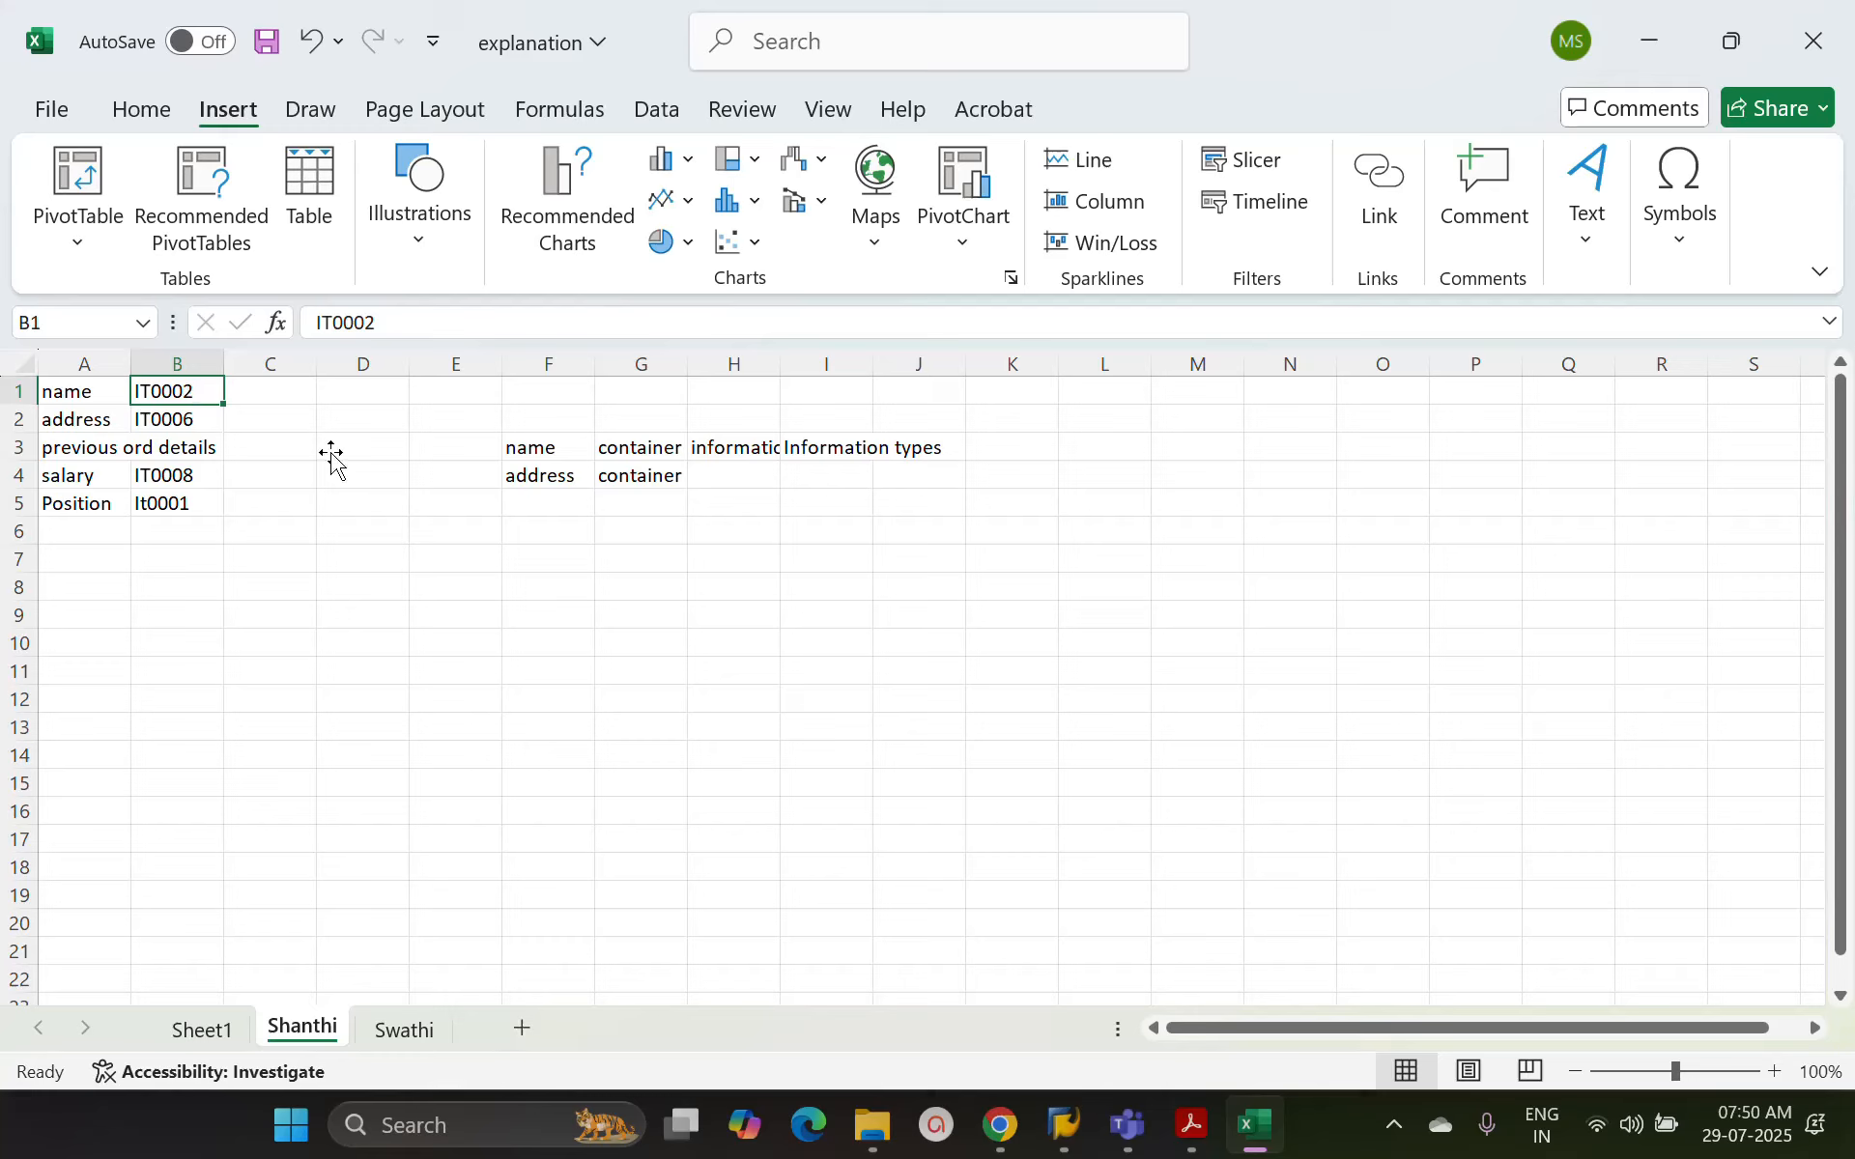
{"action": "key", "text": "alt+Tab"}
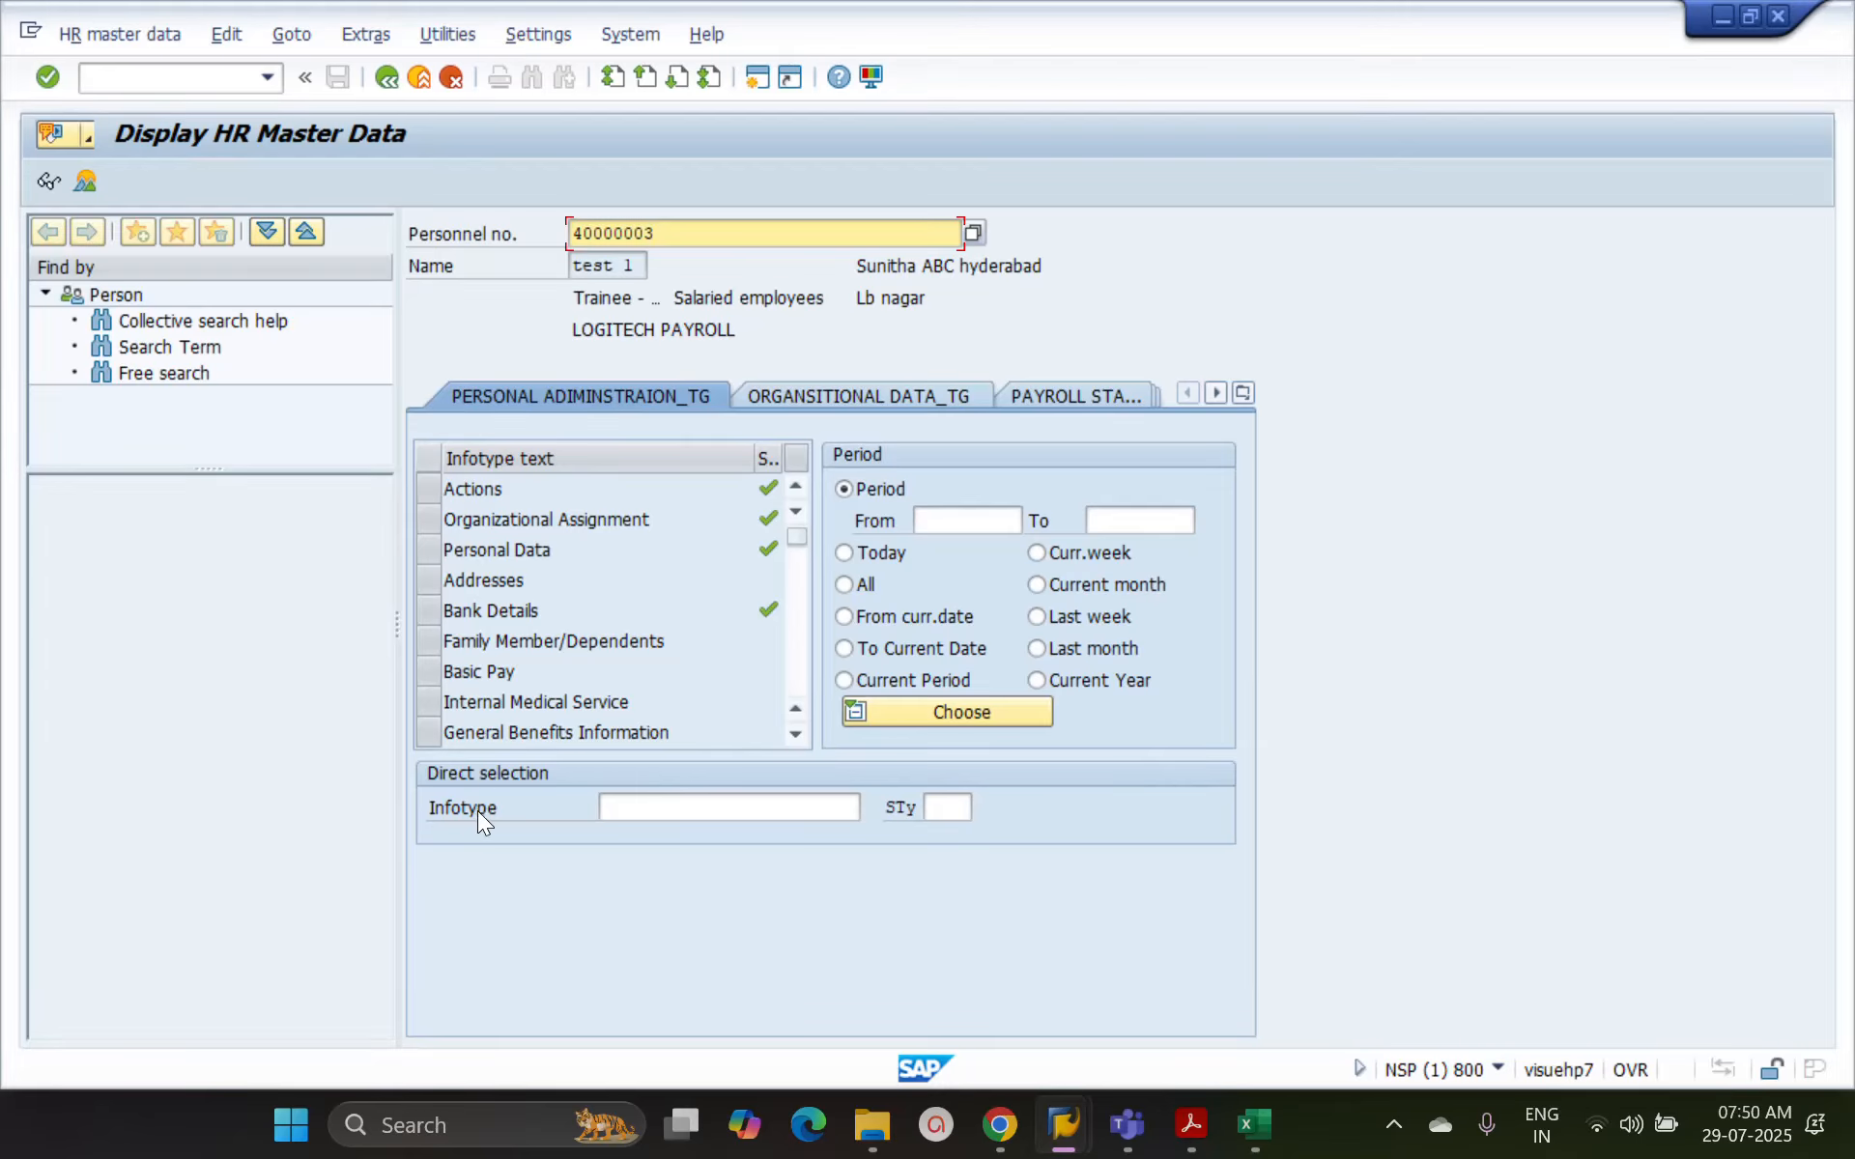
{"action": "left_click", "coordinate": [628, 814]}
{"action": "type", "text": "2"}
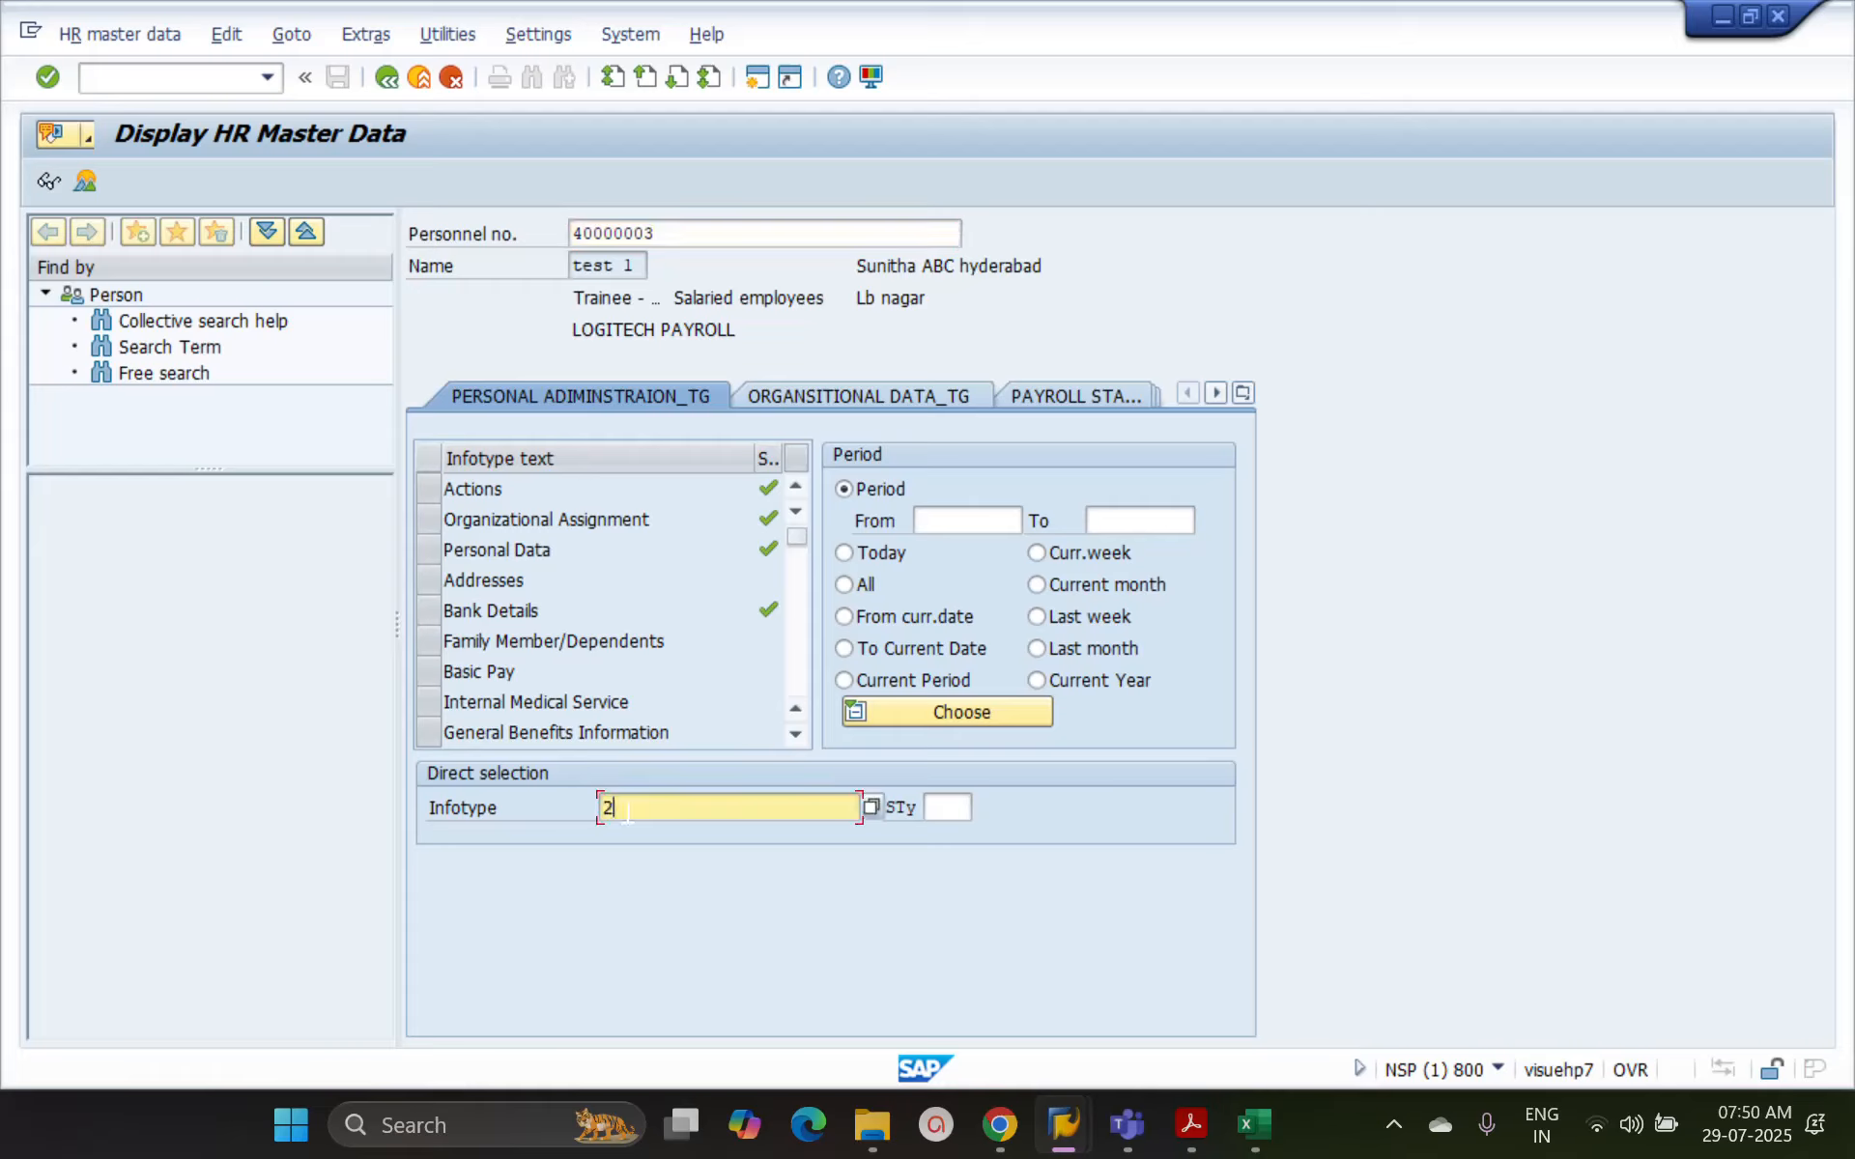
{"action": "key", "text": "Return"}
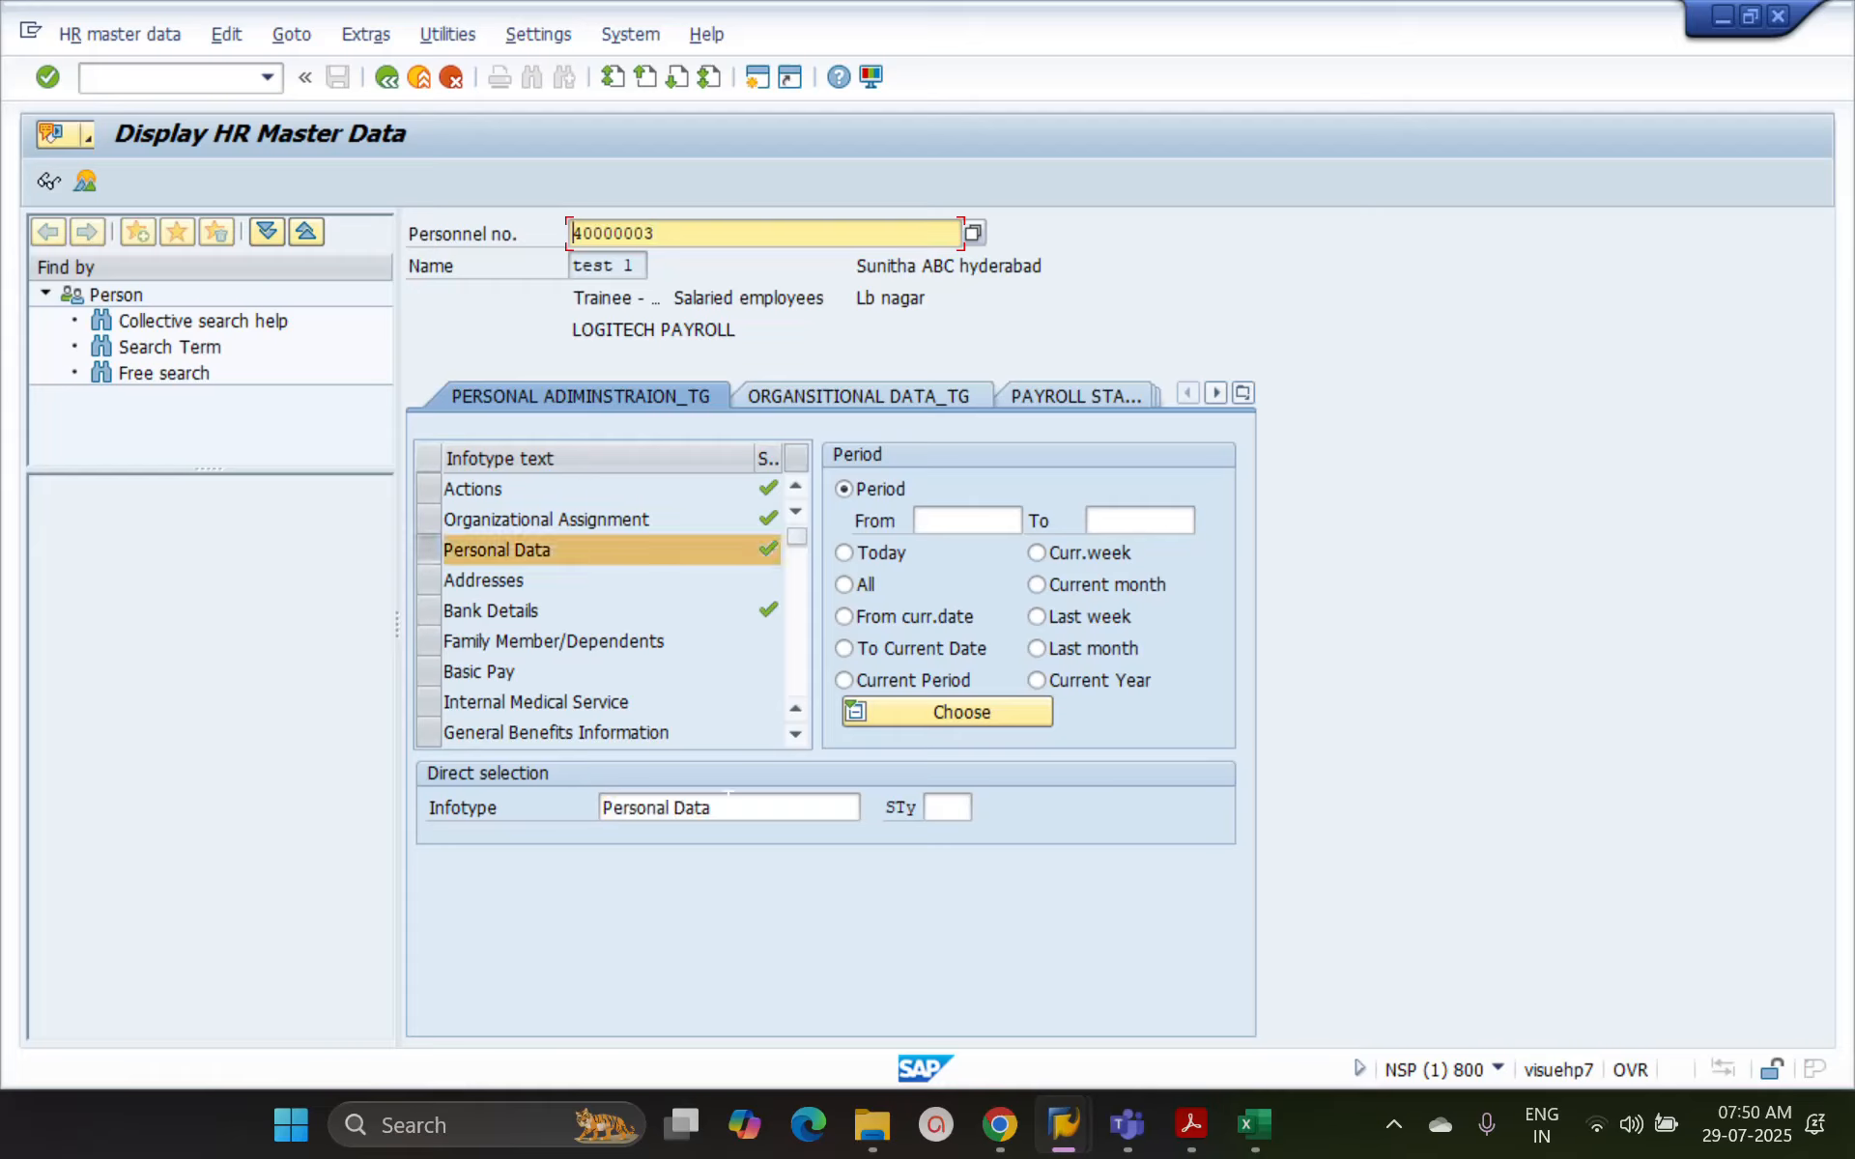
Display the employee's Personal Data record, examine its name fields, and return to the HR master data screen
{"action": "left_click_drag", "start_coordinate": [626, 814], "coordinate": [716, 842]}
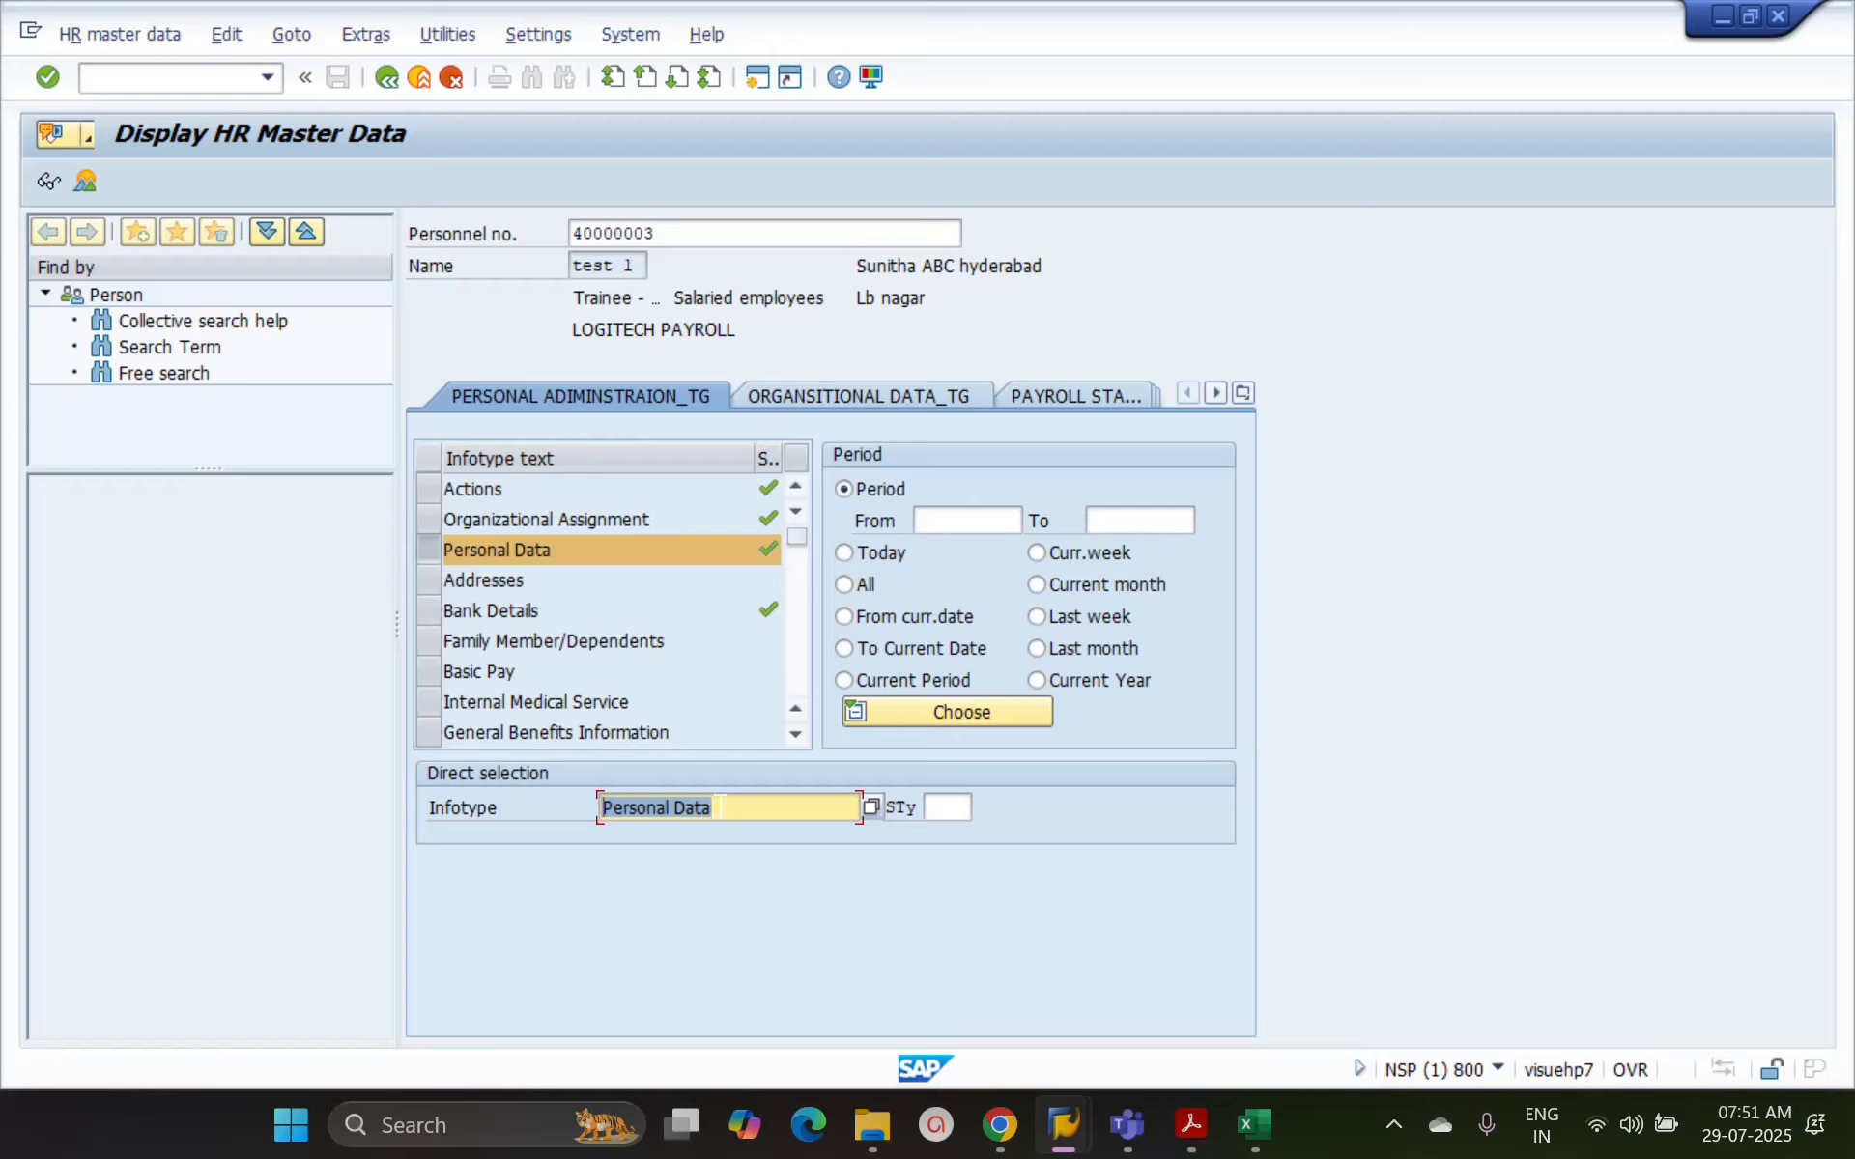
{"action": "left_click_drag", "start_coordinate": [721, 807], "coordinate": [600, 811]}
{"action": "left_click", "coordinate": [741, 812]}
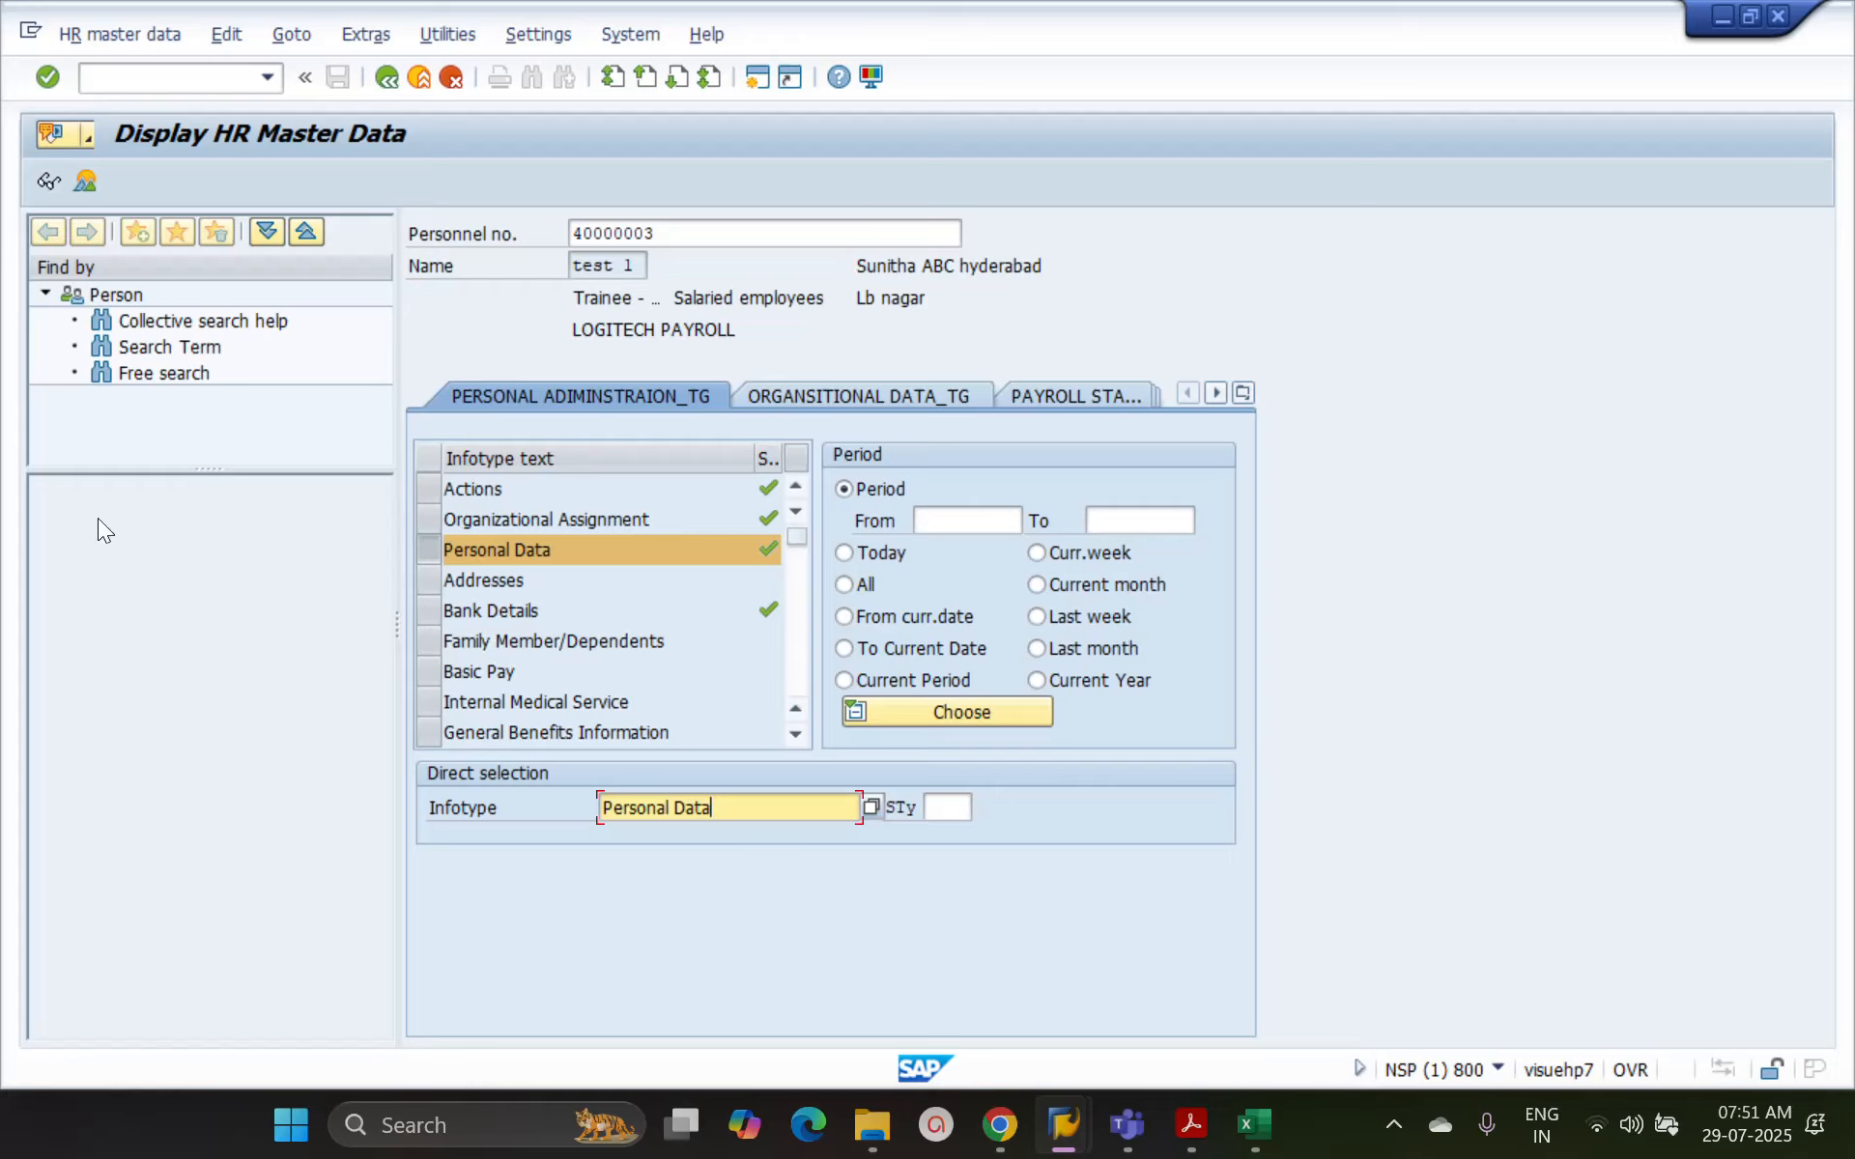
{"action": "left_click", "coordinate": [48, 182]}
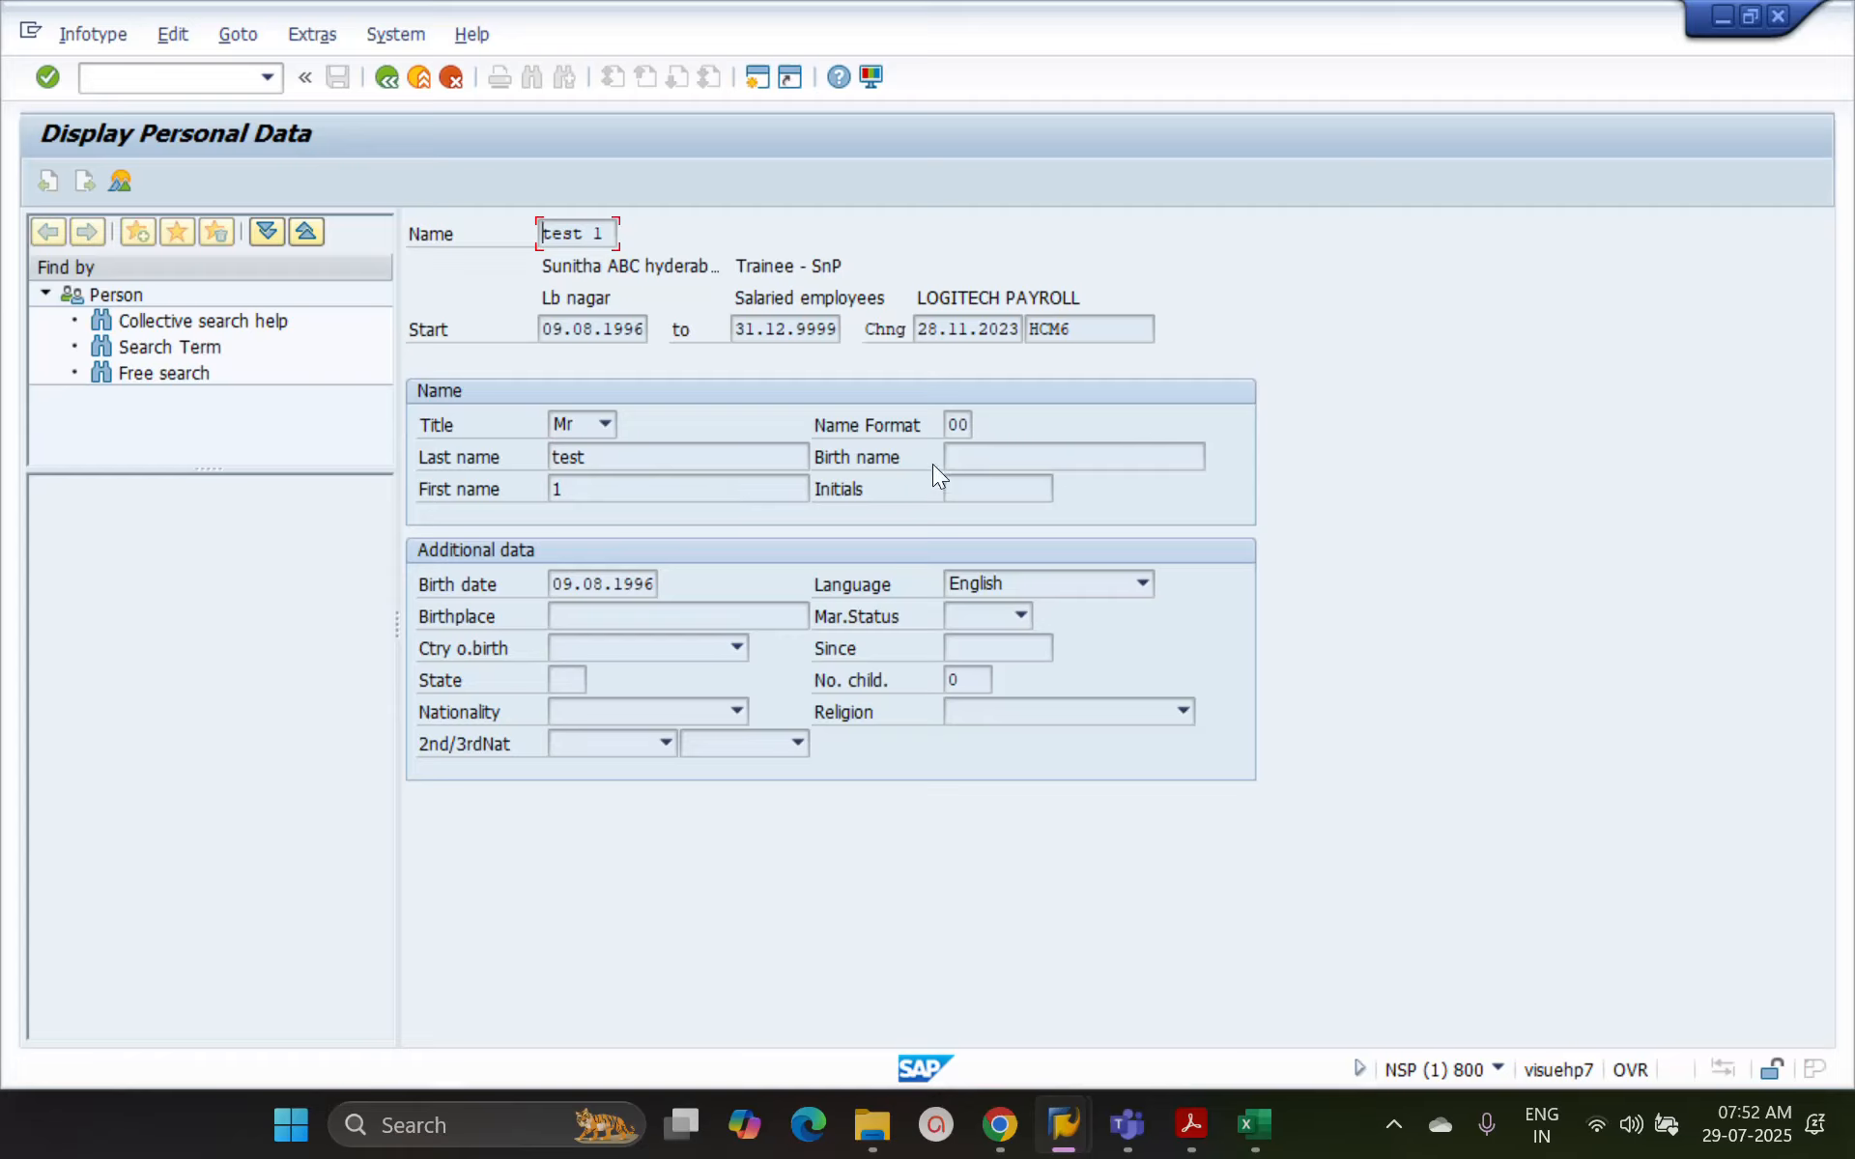
{"action": "left_click", "coordinate": [951, 425]}
{"action": "left_click", "coordinate": [384, 77]}
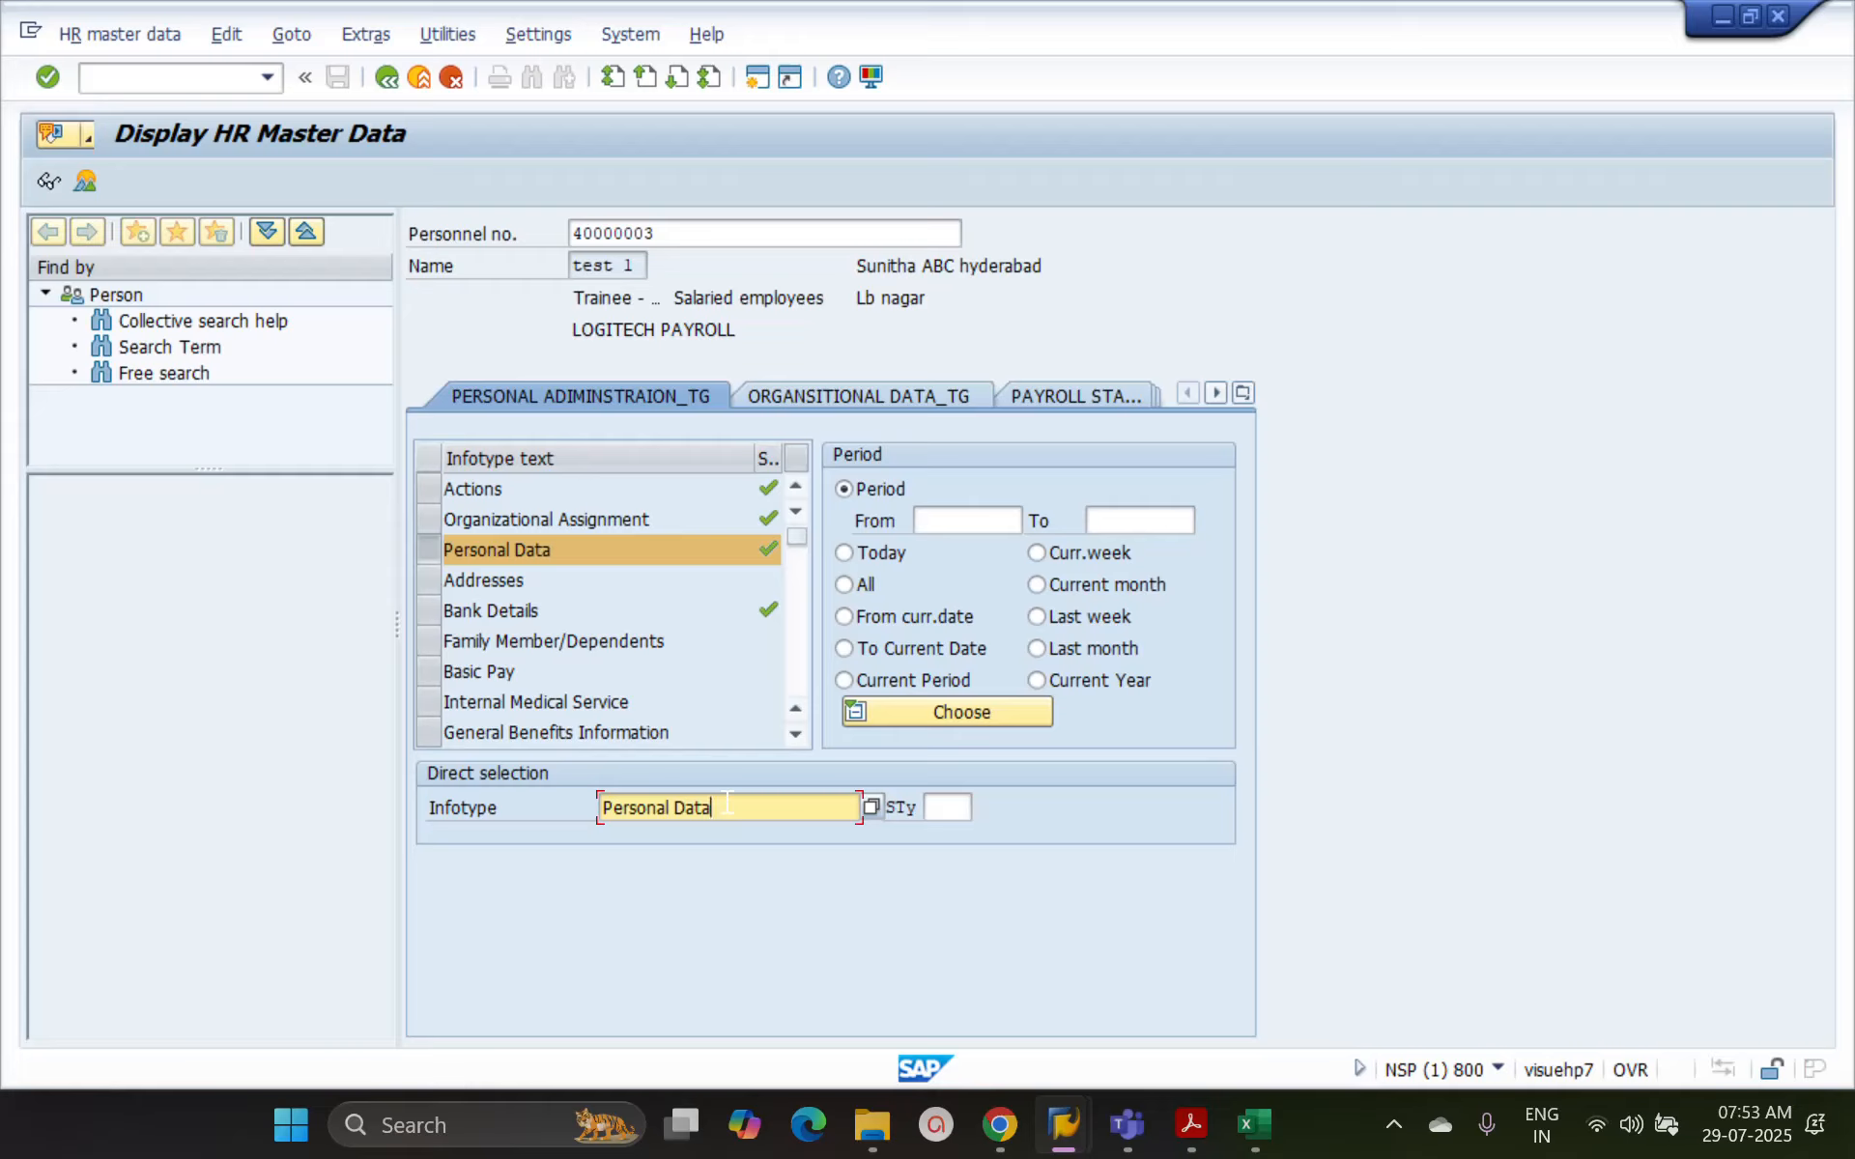
Clear the Personal Data infotype from the direct selection, mark Addresses, and switch from display to maintain mode for HR master data
{"action": "key", "text": "ctrl+a"}
{"action": "key", "text": "BackSpace"}
{"action": "left_click", "coordinate": [427, 577]}
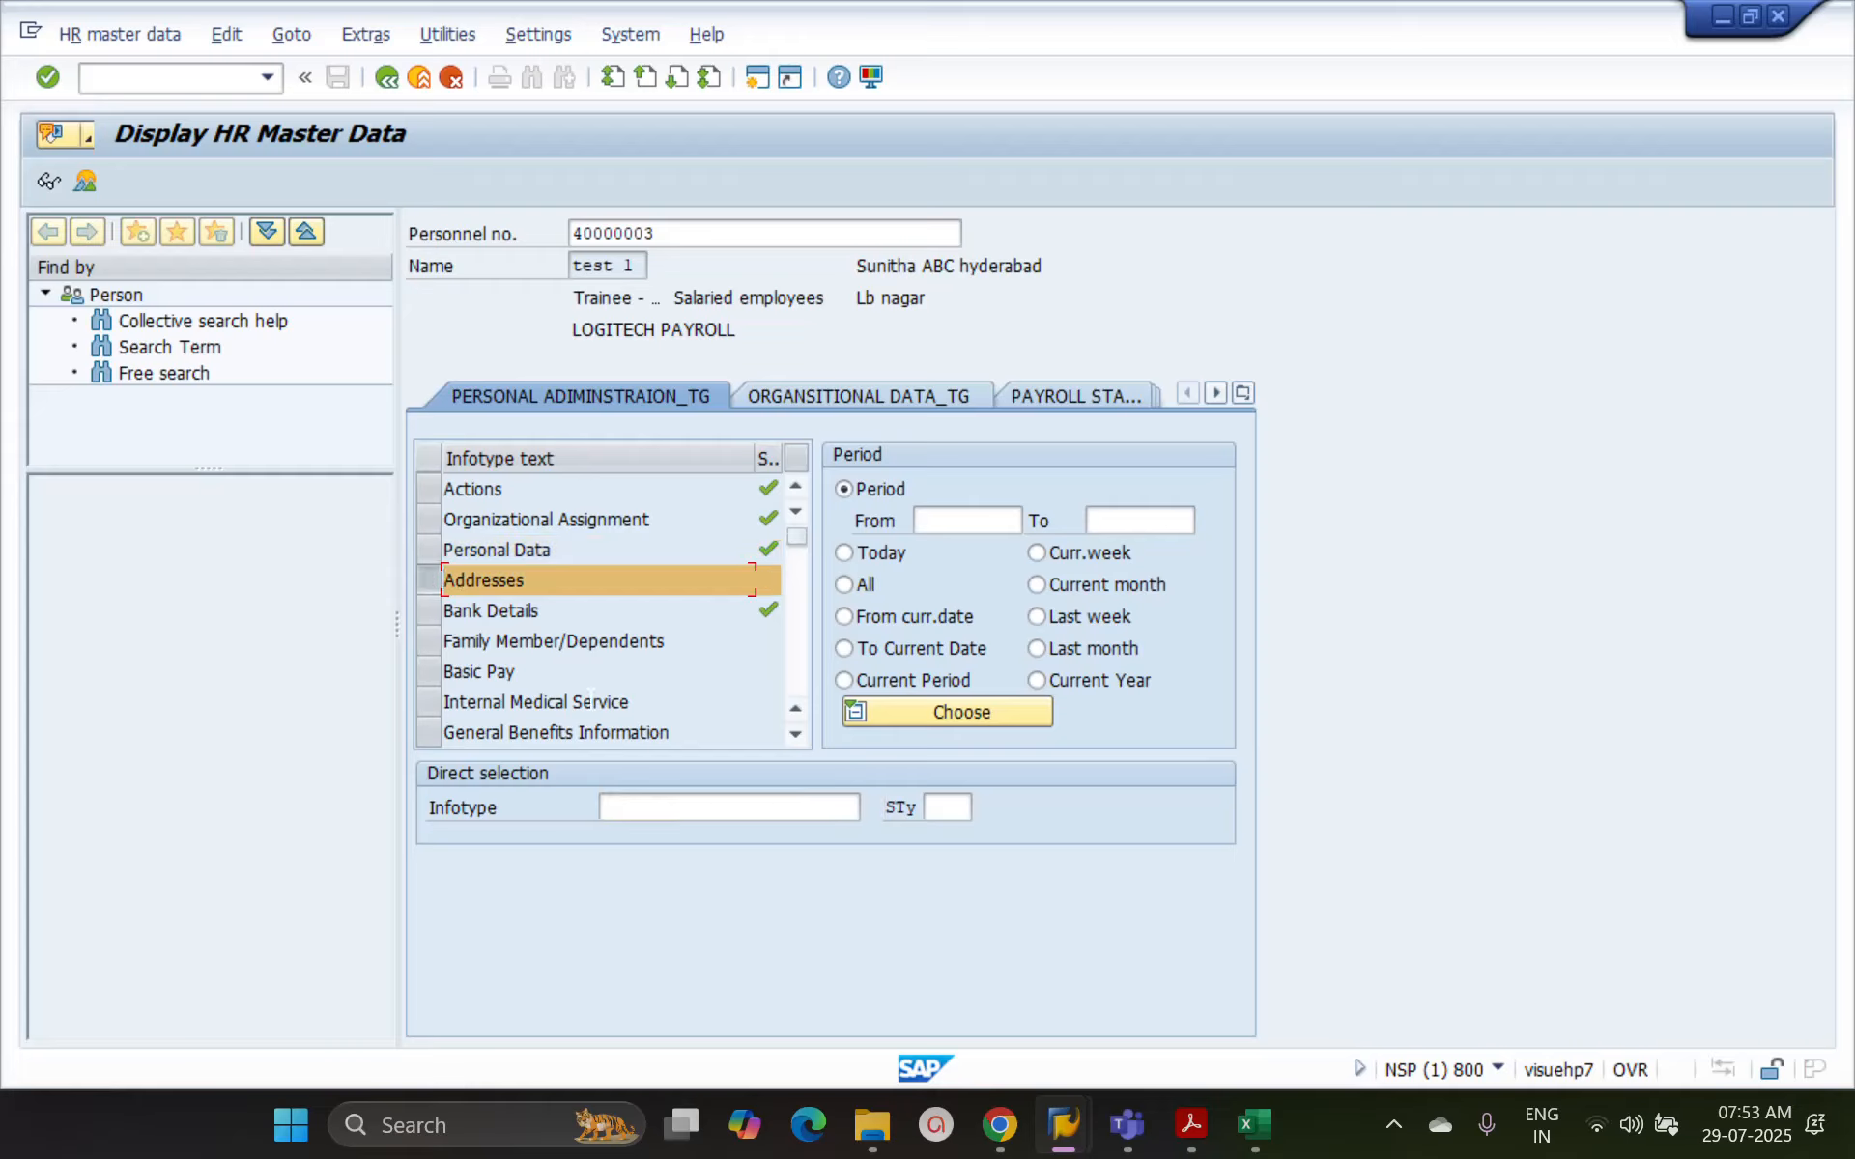
{"action": "left_click", "coordinate": [168, 36]}
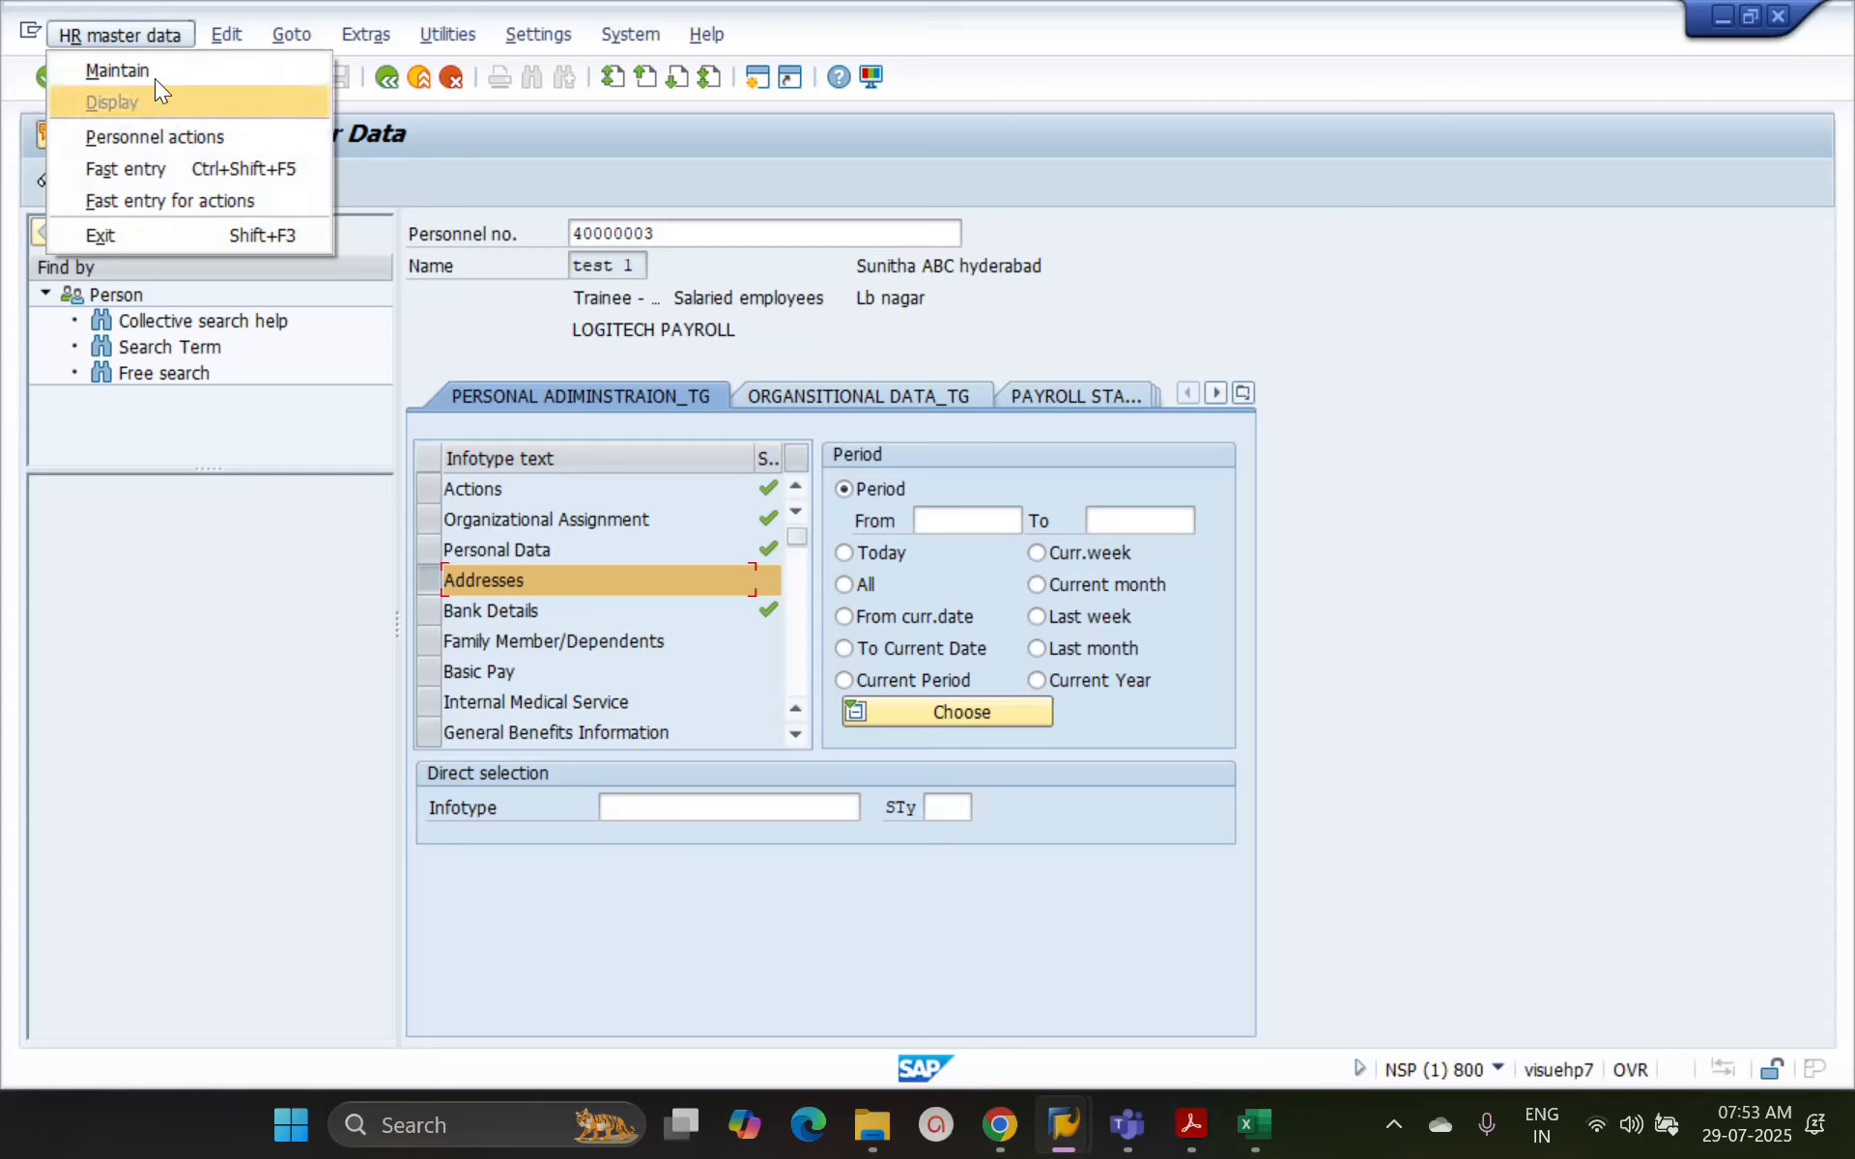
{"action": "left_click", "coordinate": [155, 77]}
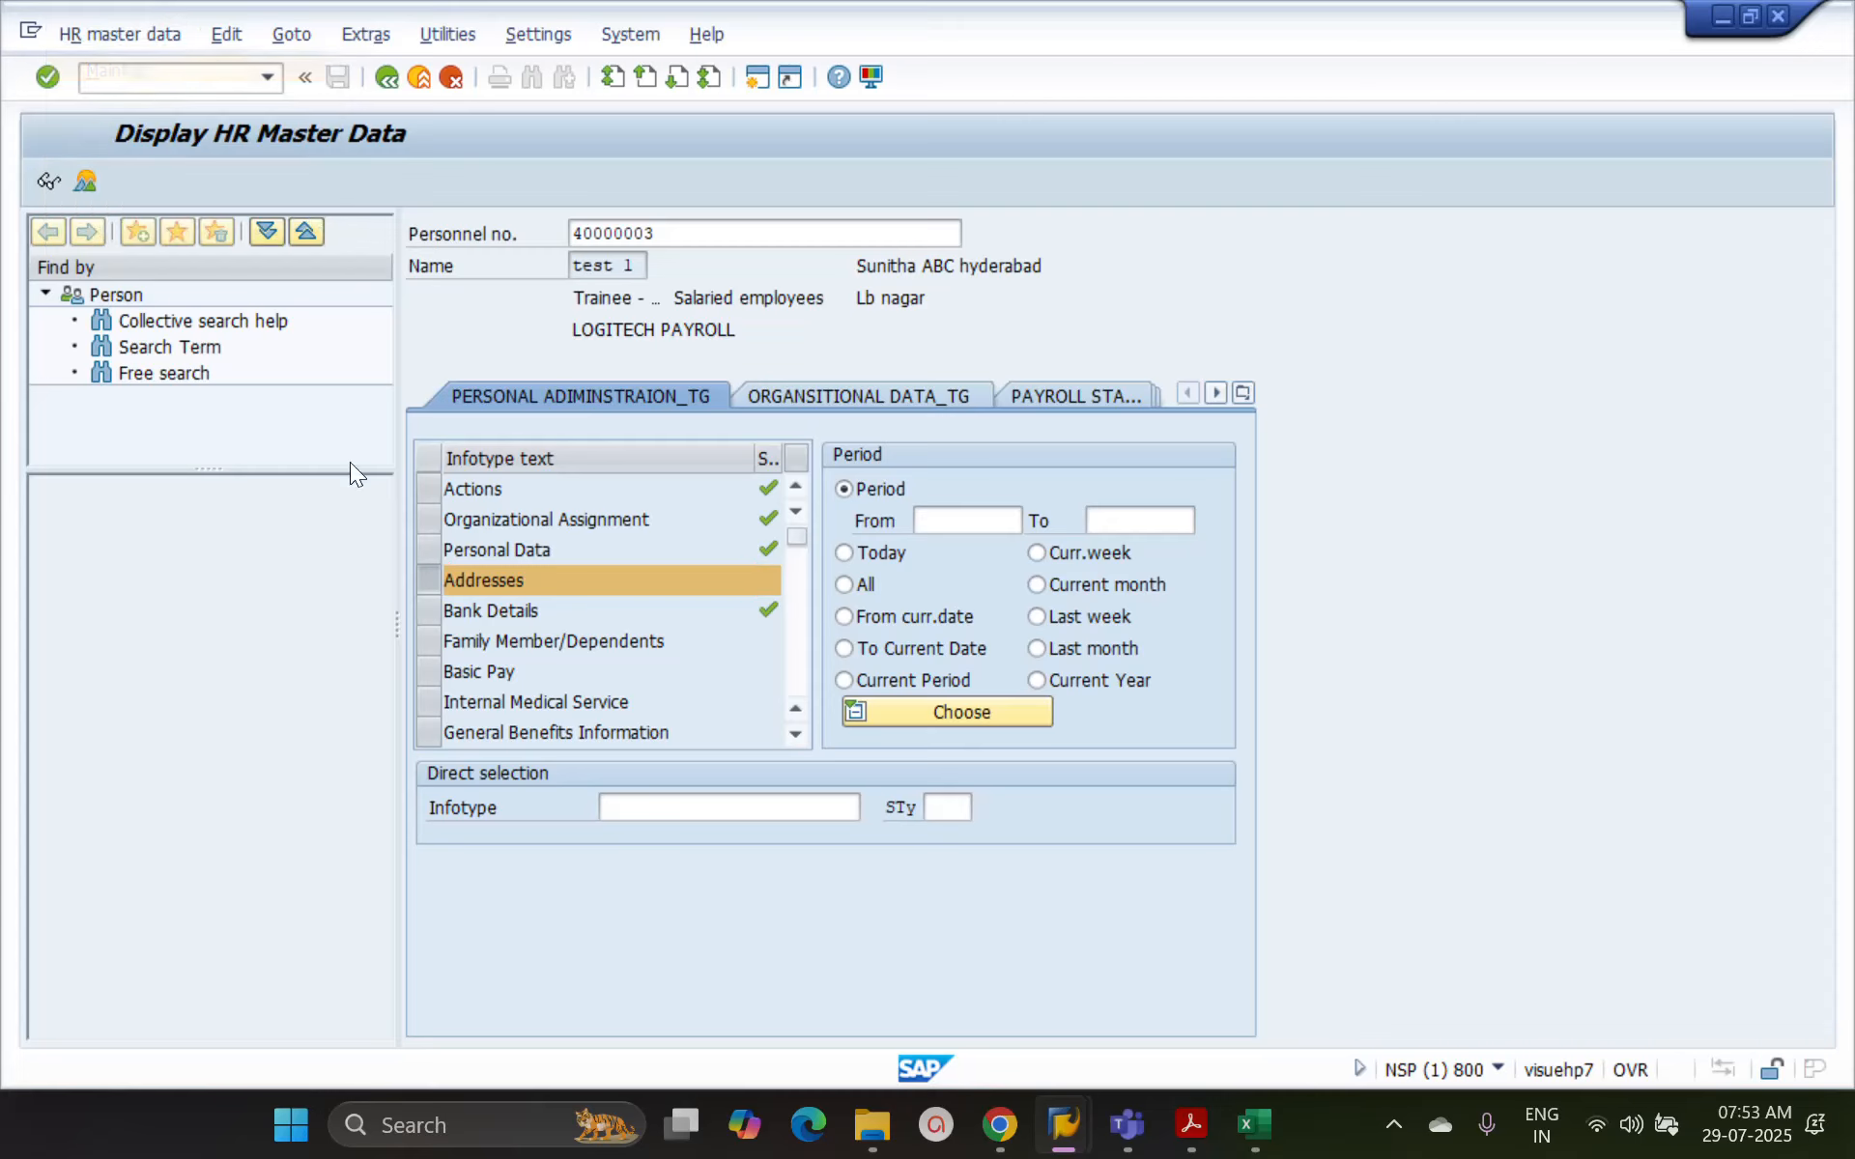
Start a new Addresses record with infotype 6 and permanent address subtype 1
{"action": "left_click", "coordinate": [677, 802]}
{"action": "type", "text": "6"}
{"action": "key", "text": "Tab"}
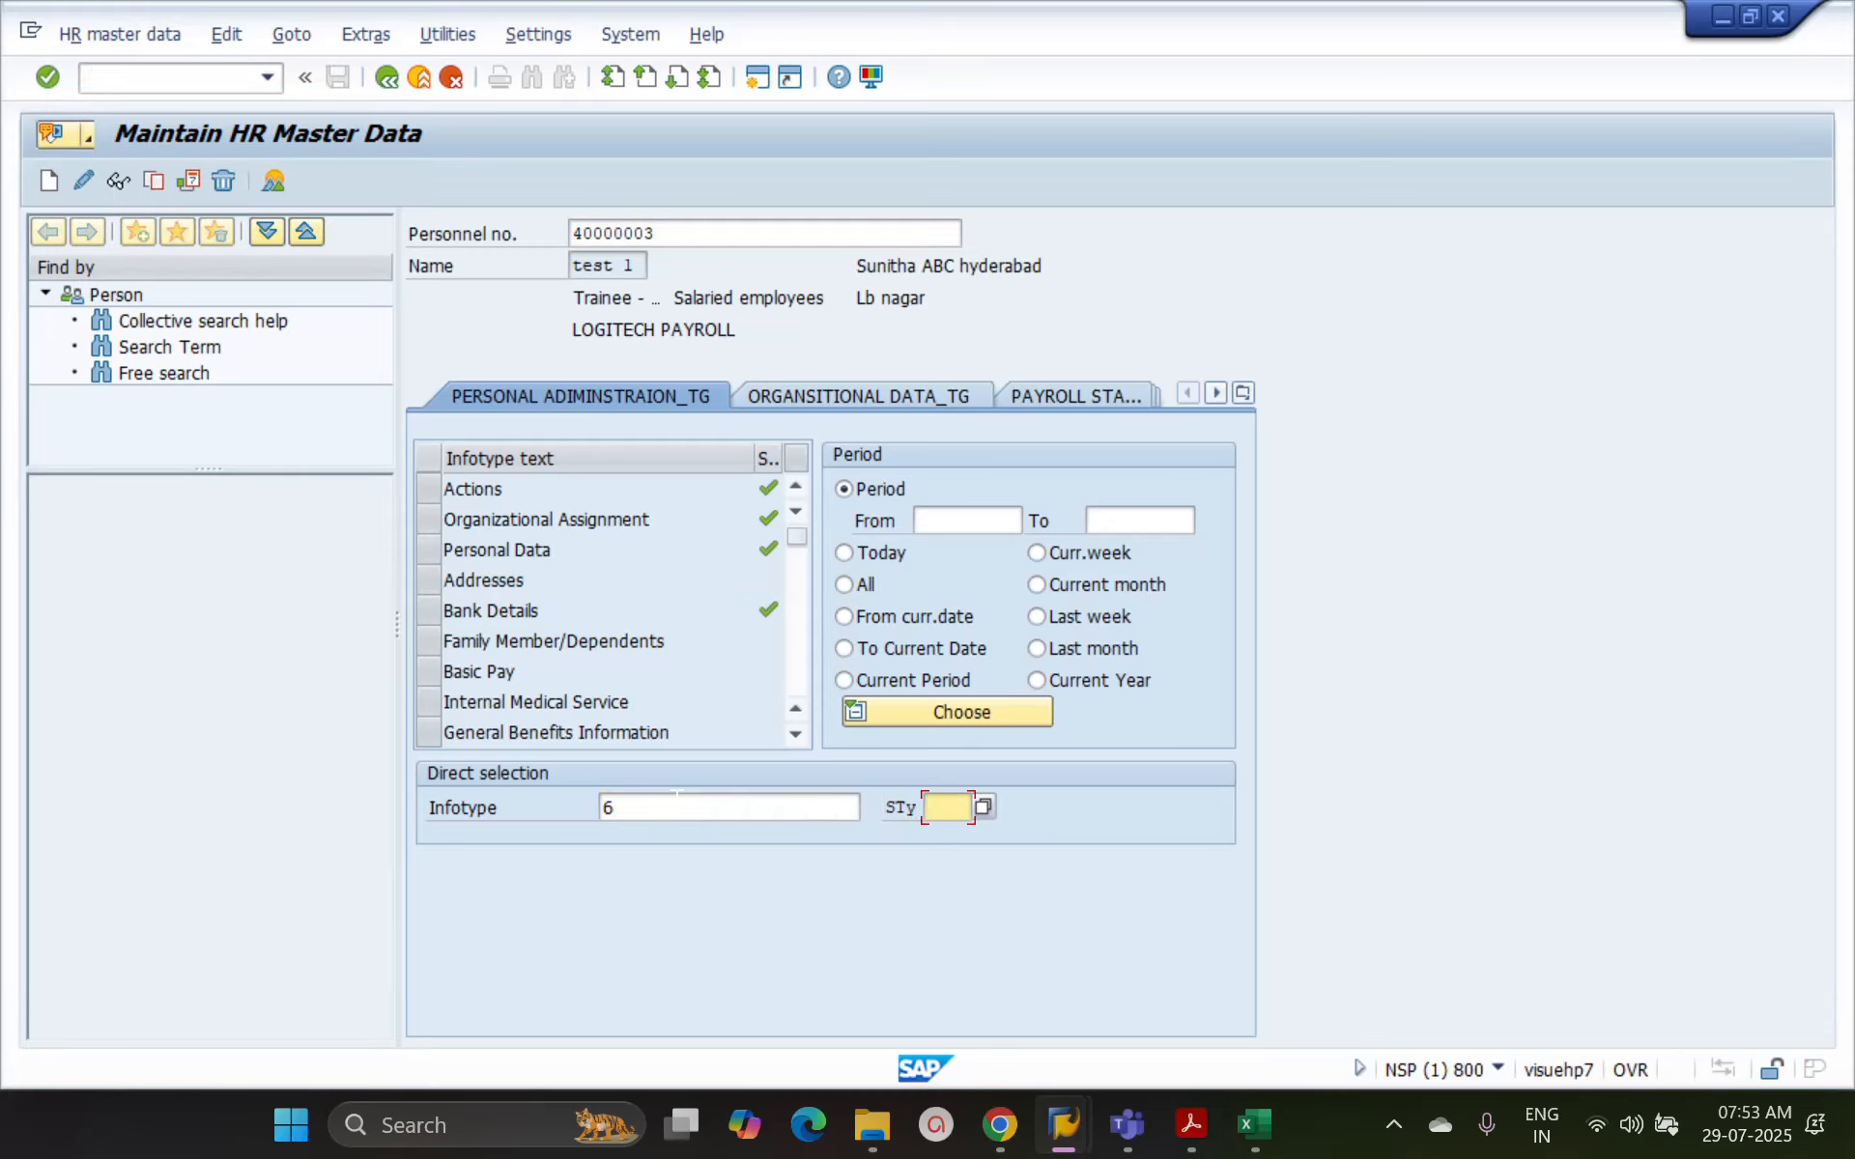
{"action": "left_click", "coordinate": [990, 807]}
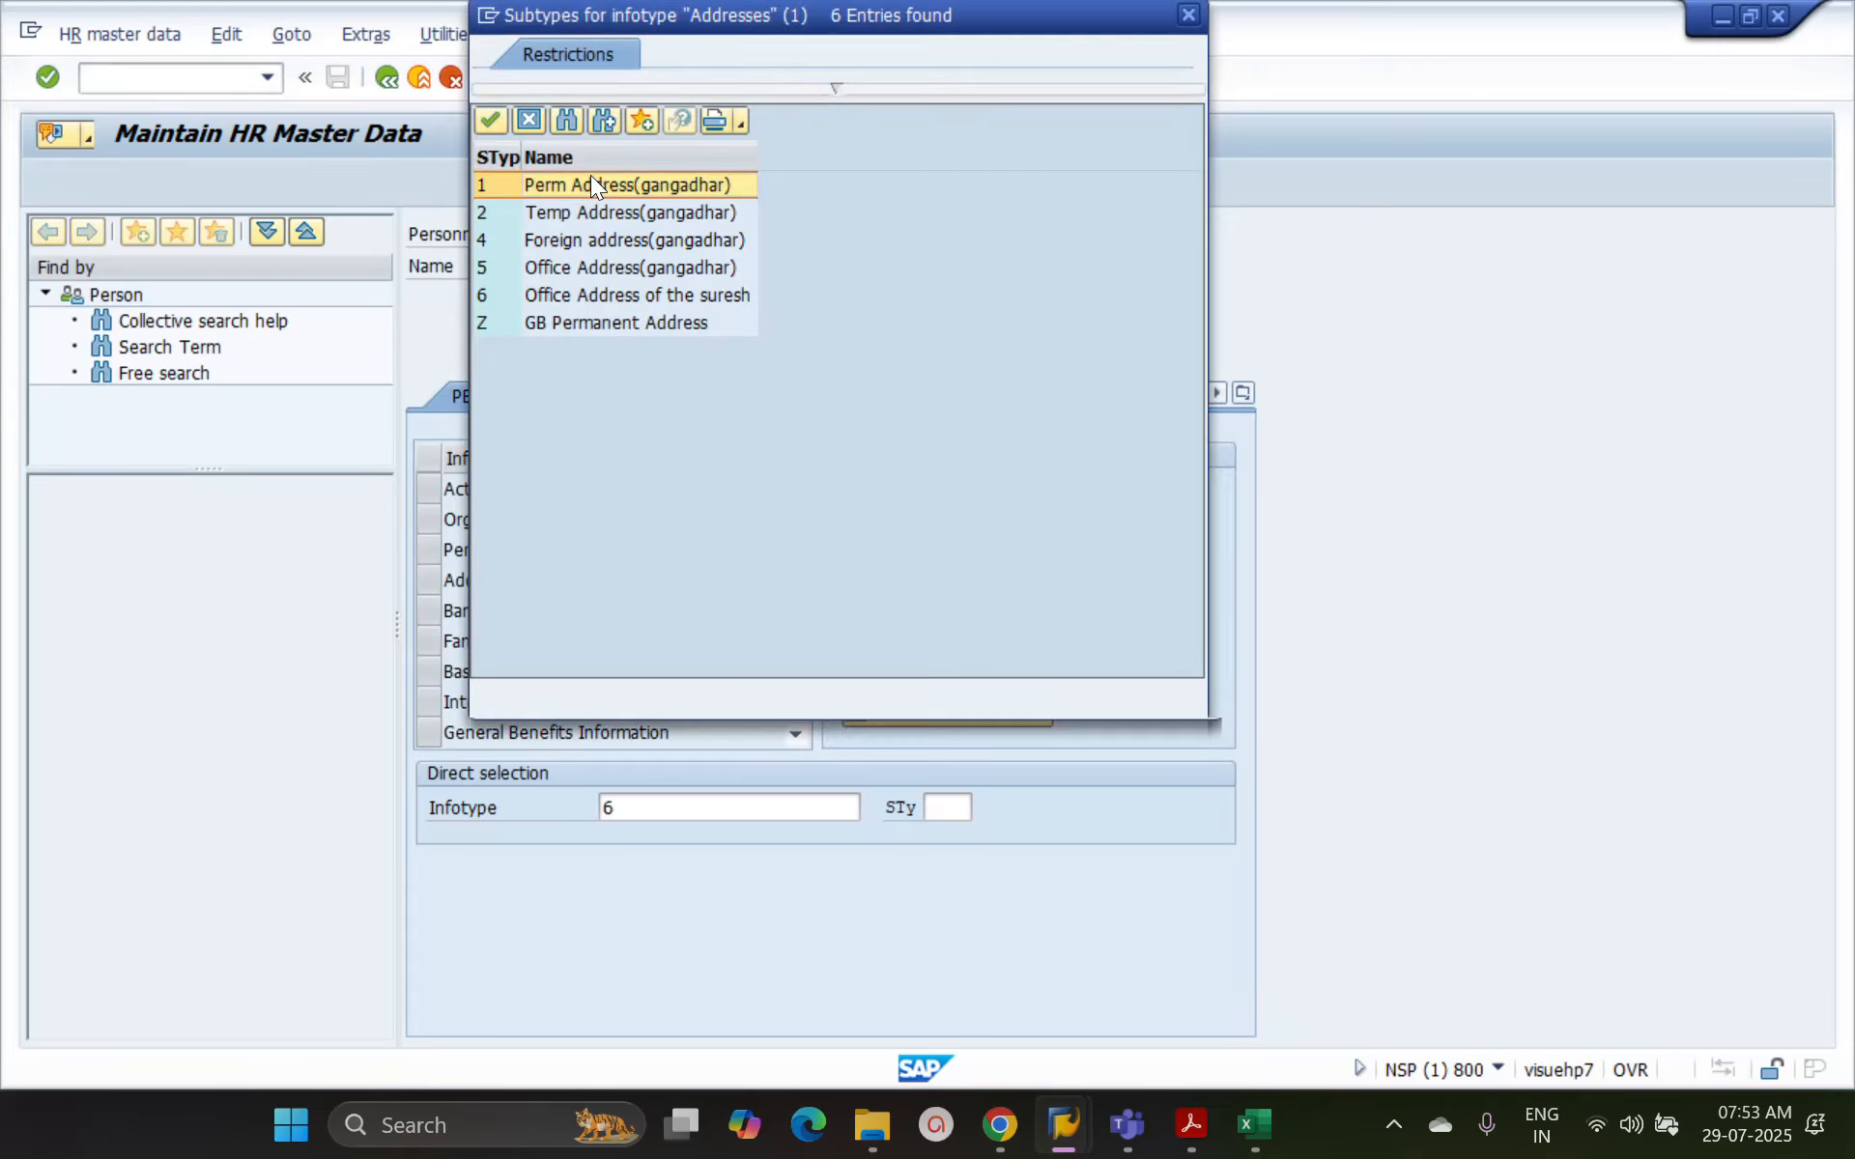
{"action": "double_click", "coordinate": [589, 178]}
{"action": "left_click", "coordinate": [45, 176]}
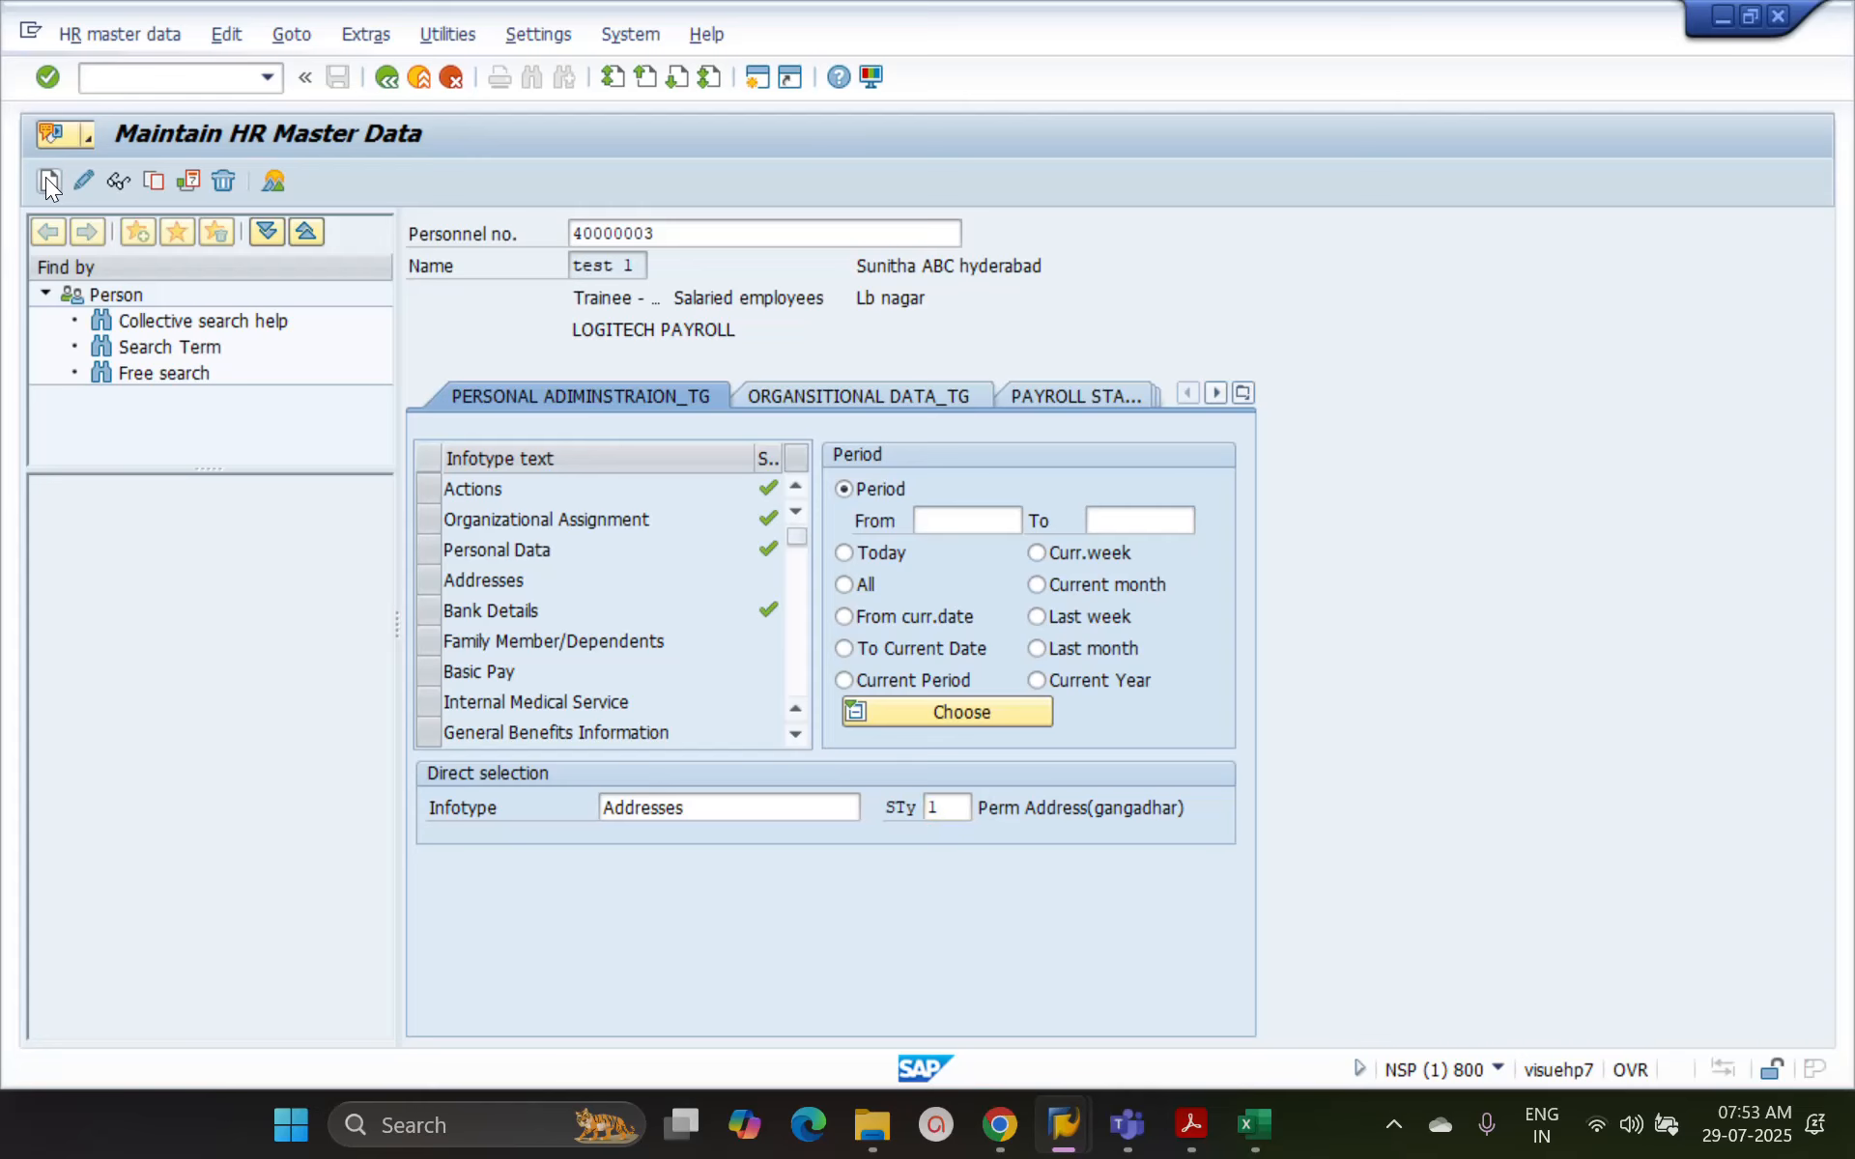
Fill in the permanent address with Care Of kjgukh, city l;hl and district ioio, and save the record
{"action": "left_click", "coordinate": [680, 396]}
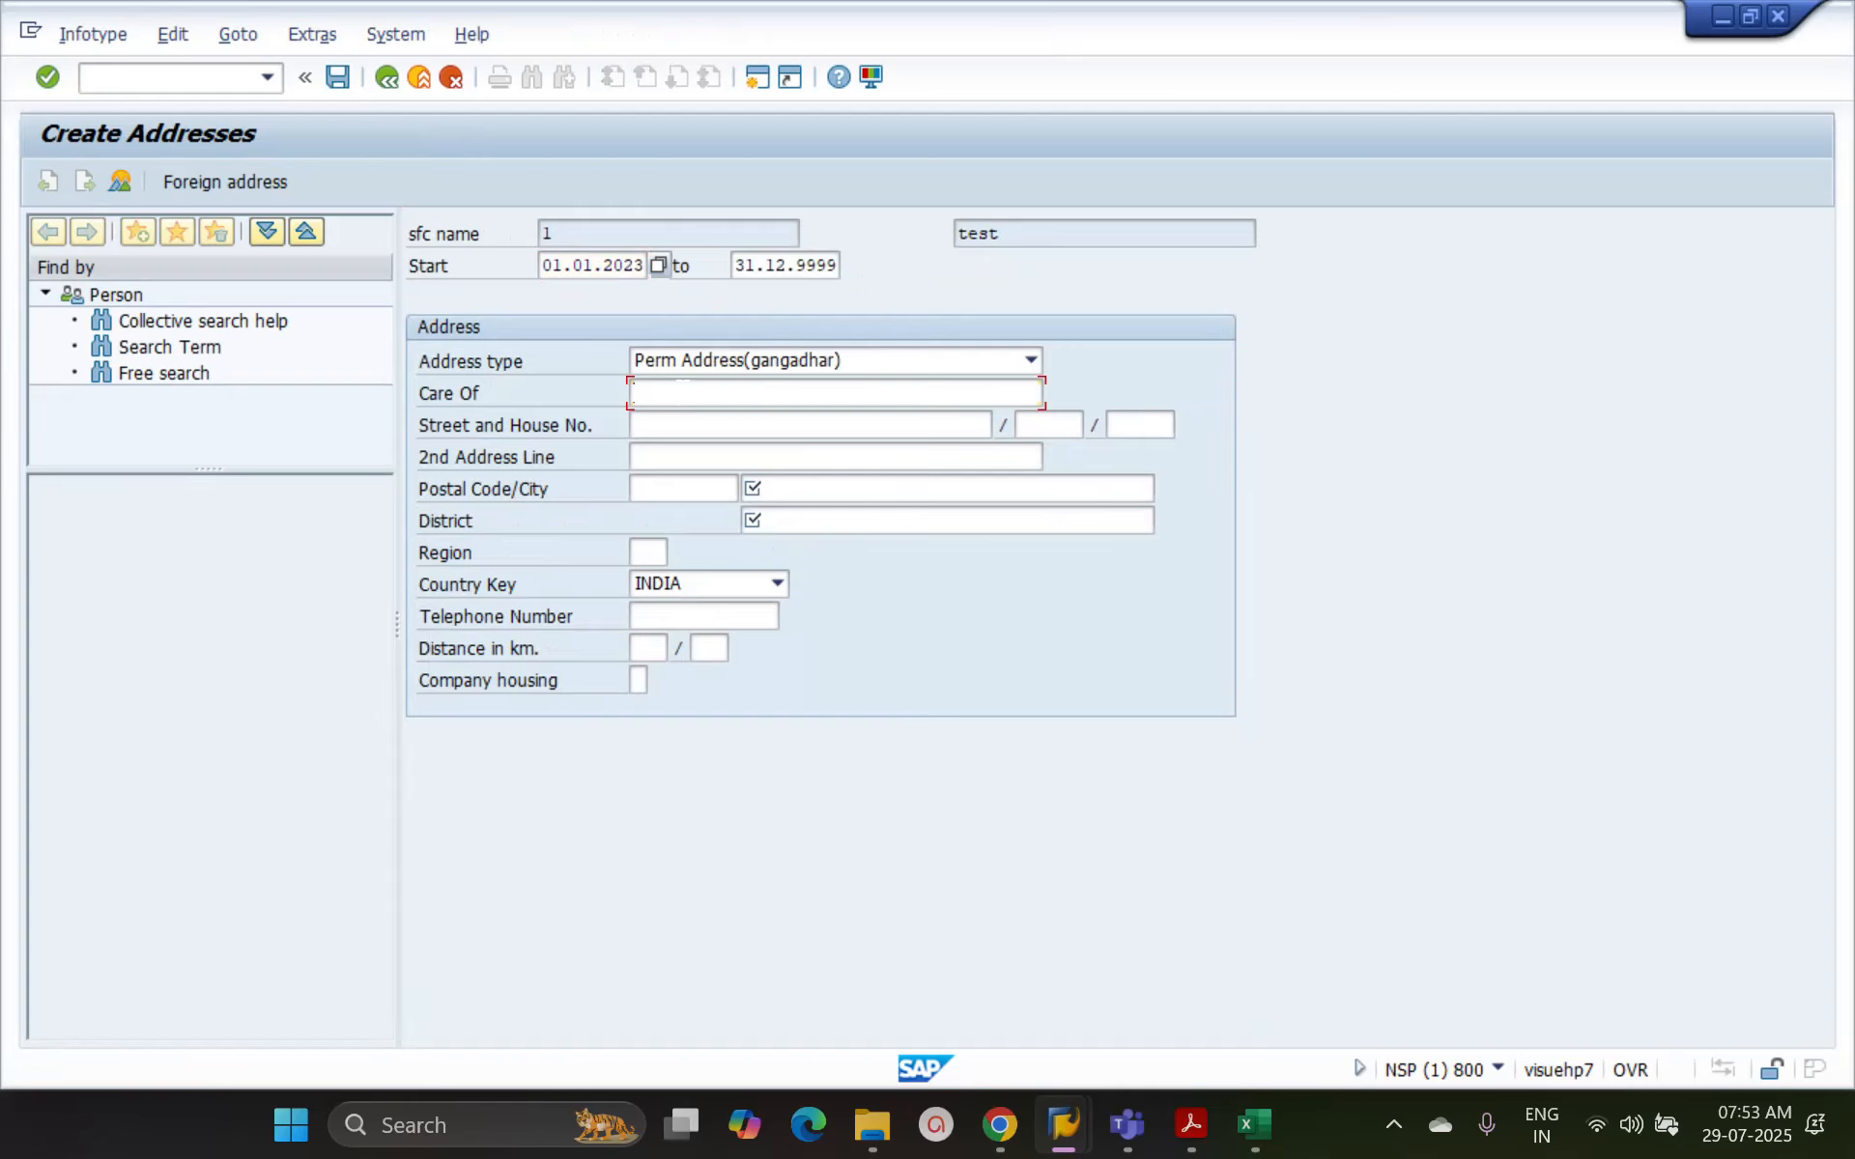
{"action": "type", "text": "kjgukh"}
{"action": "left_click", "coordinate": [785, 495]}
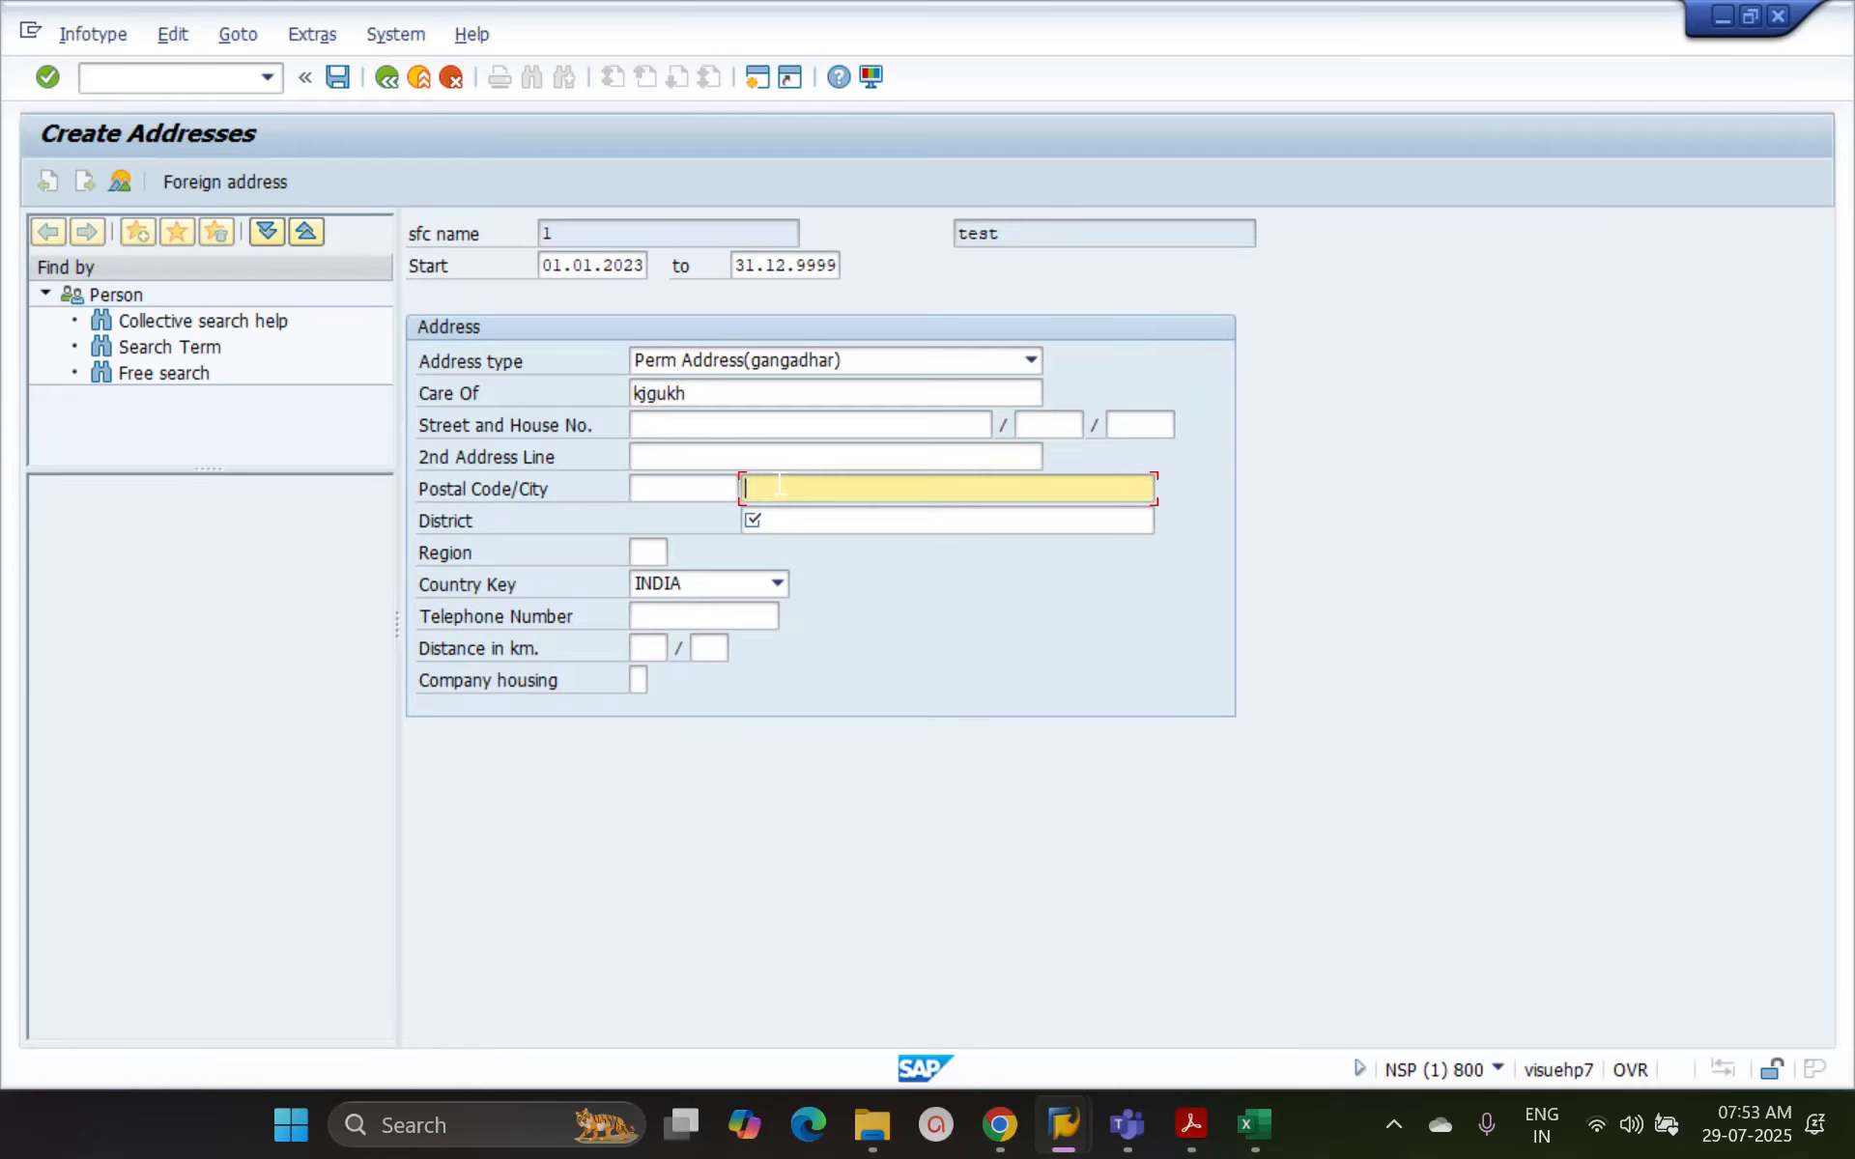
{"action": "type", "text": "l;hl"}
{"action": "left_click", "coordinate": [799, 519]}
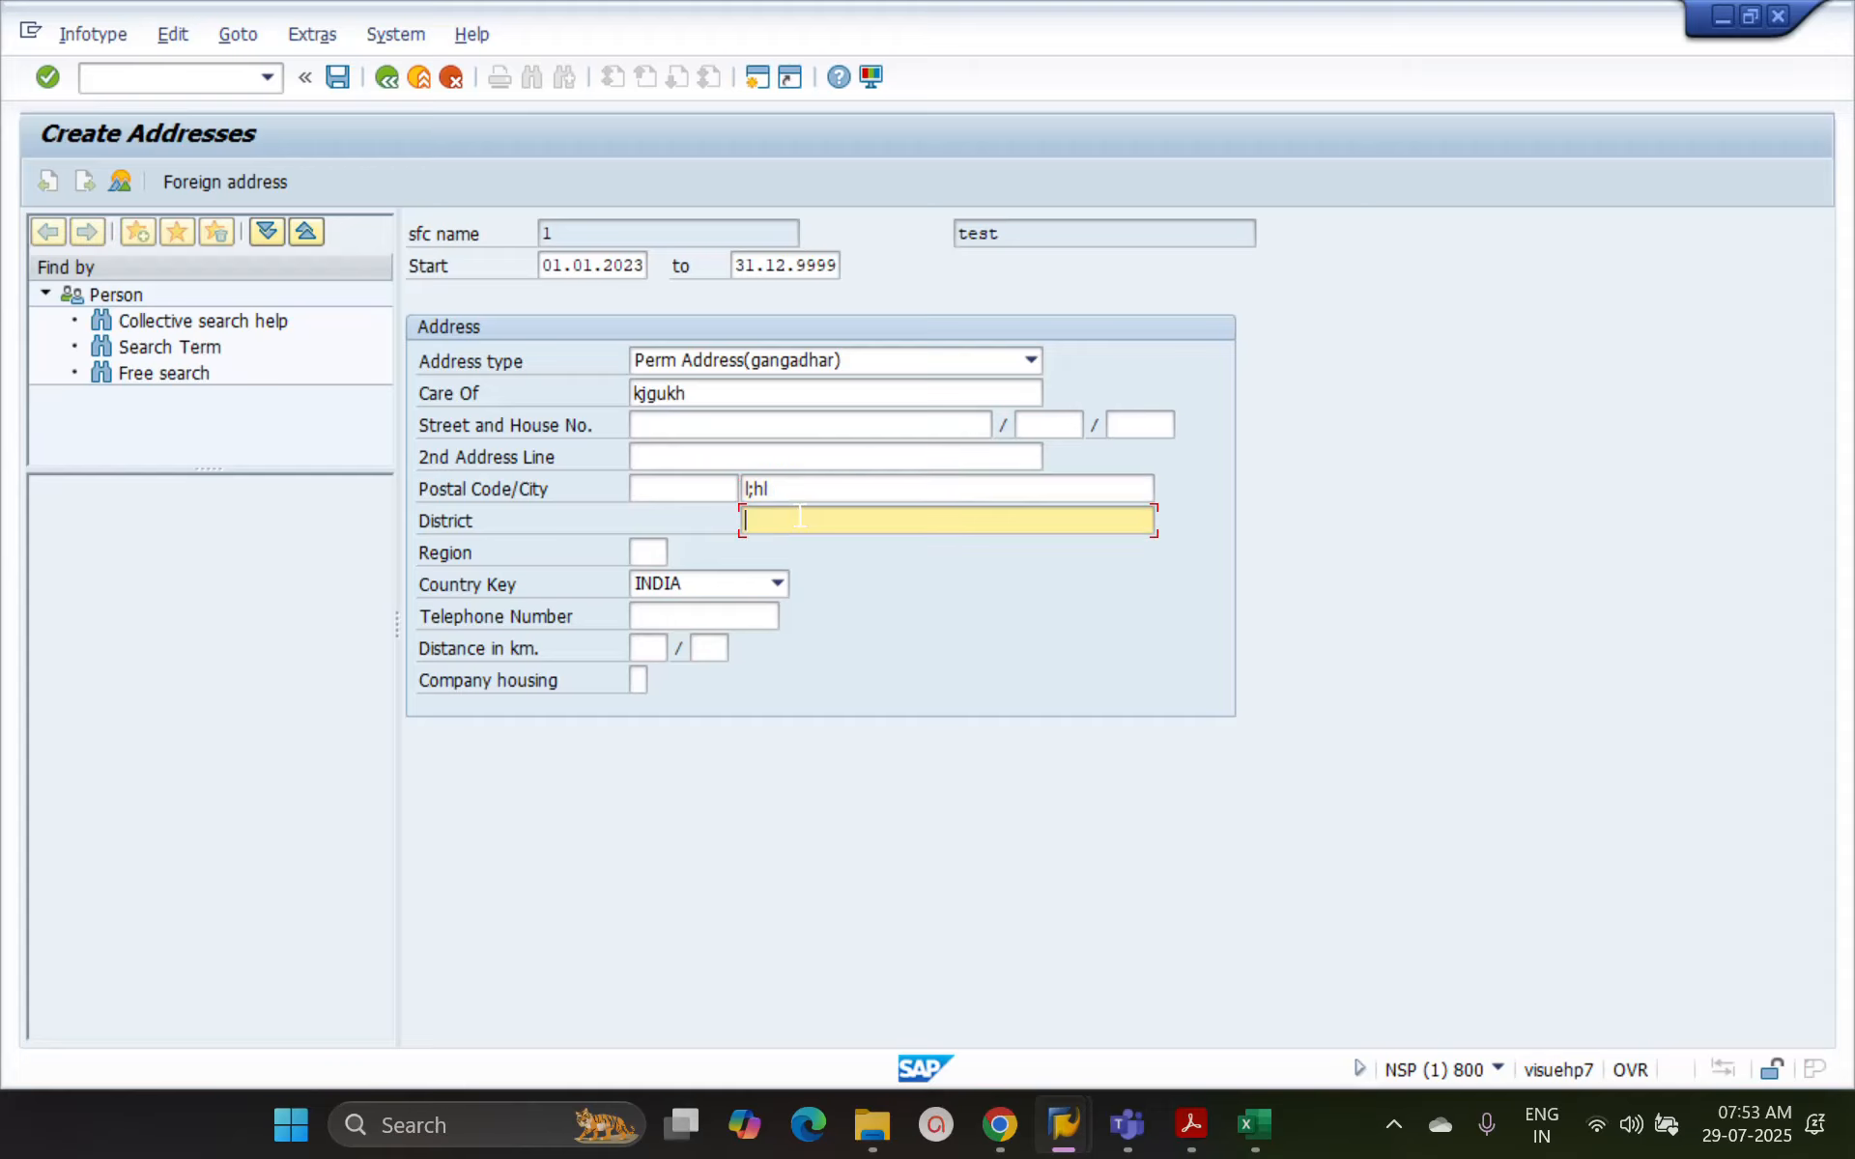
{"action": "type", "text": "ioio"}
{"action": "key", "text": "ctrl+s"}
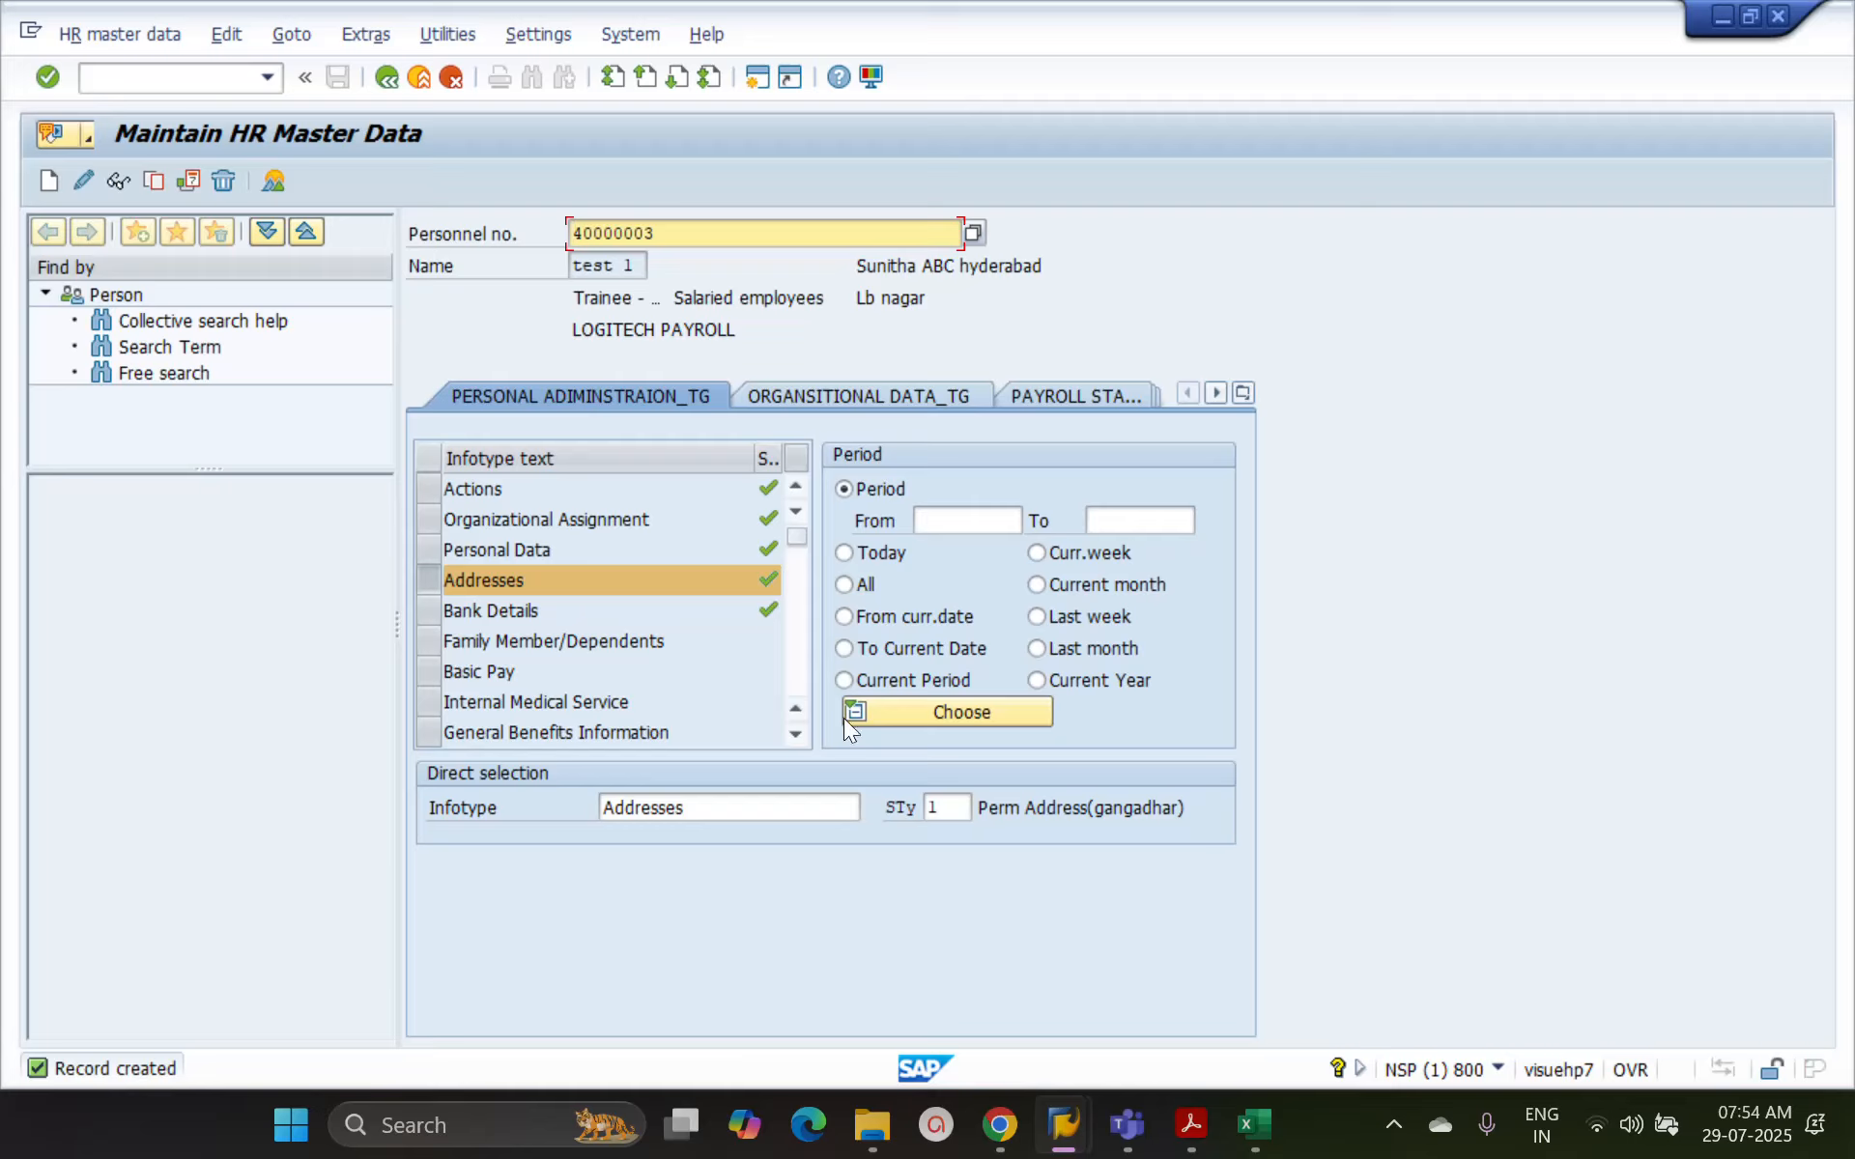
Replace the subtype with temporary address subtype 2 and start a new Addresses record
{"action": "left_click", "coordinate": [945, 807]}
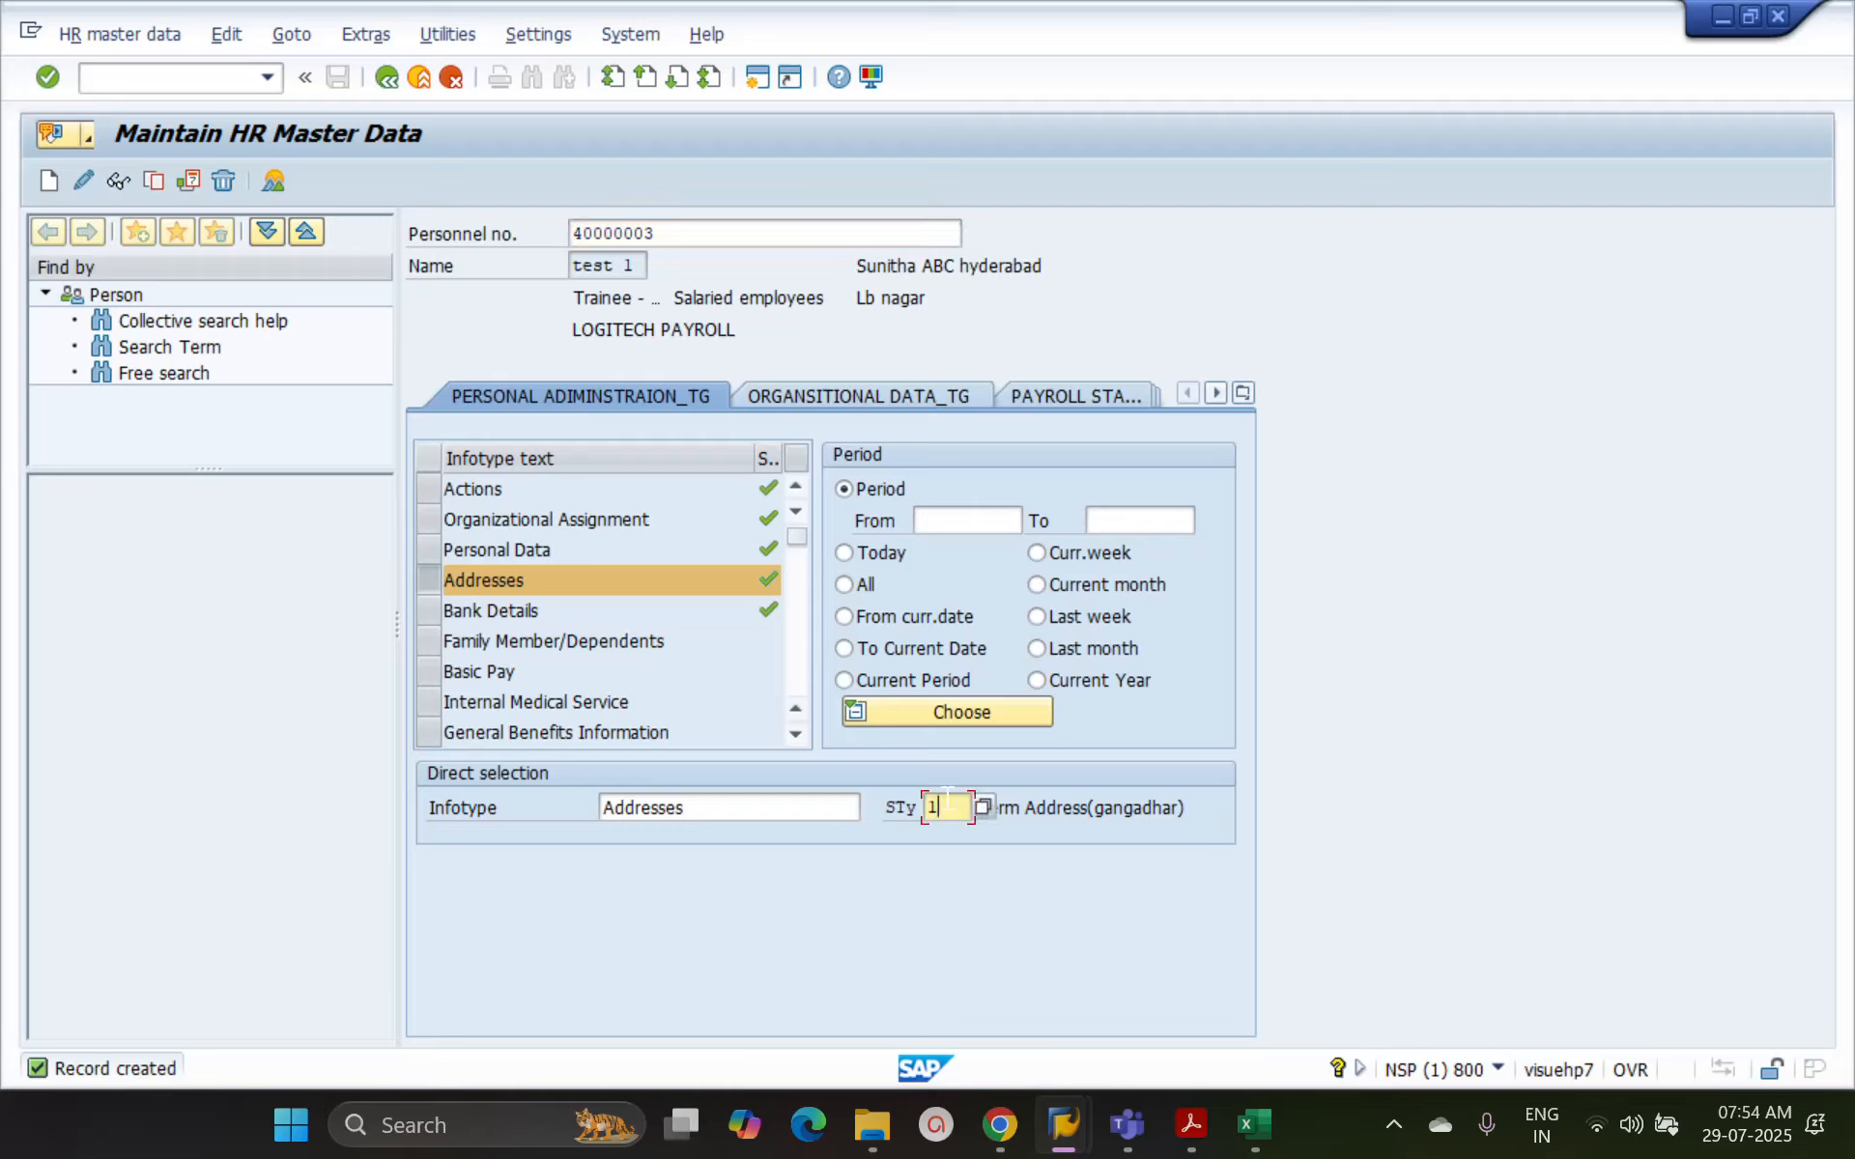
{"action": "key", "text": "BackSpace"}
{"action": "left_click", "coordinate": [976, 805]}
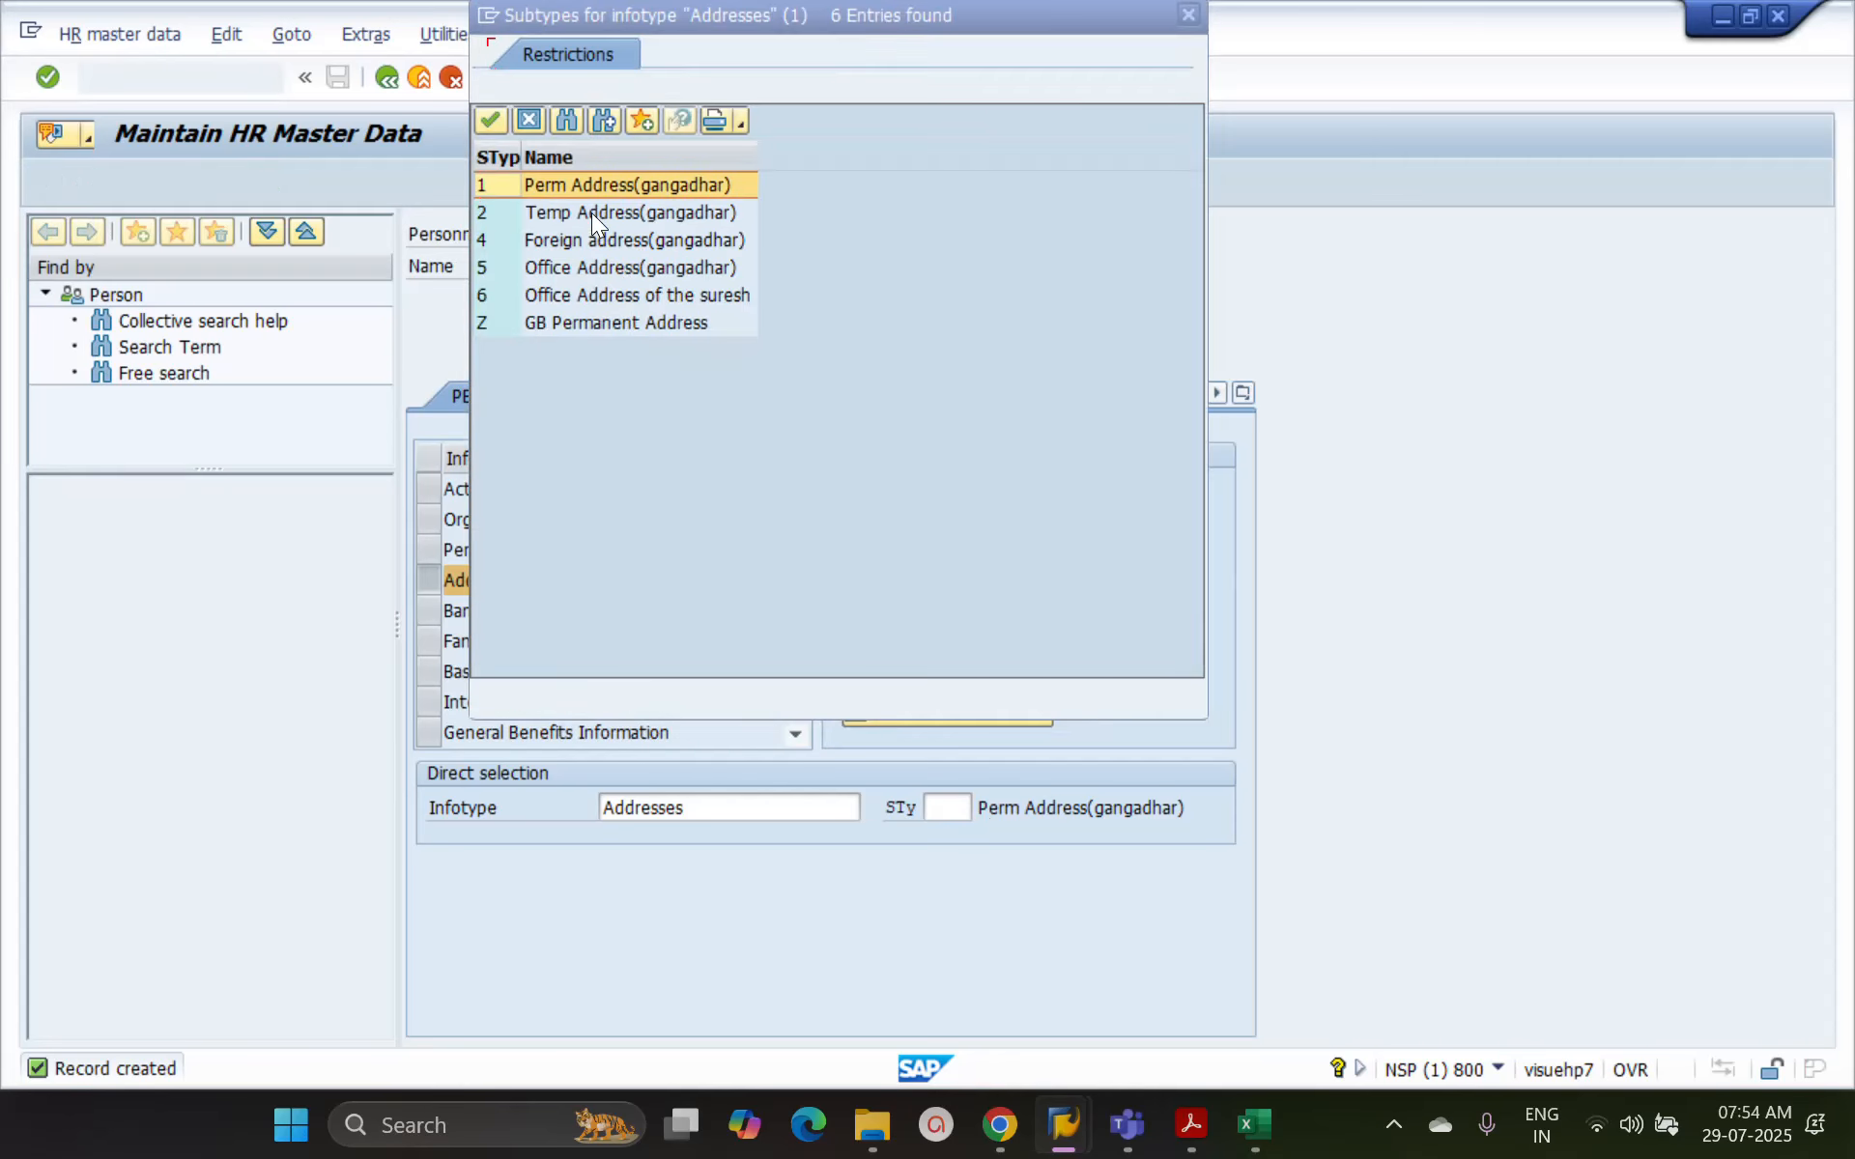
{"action": "double_click", "coordinate": [591, 213]}
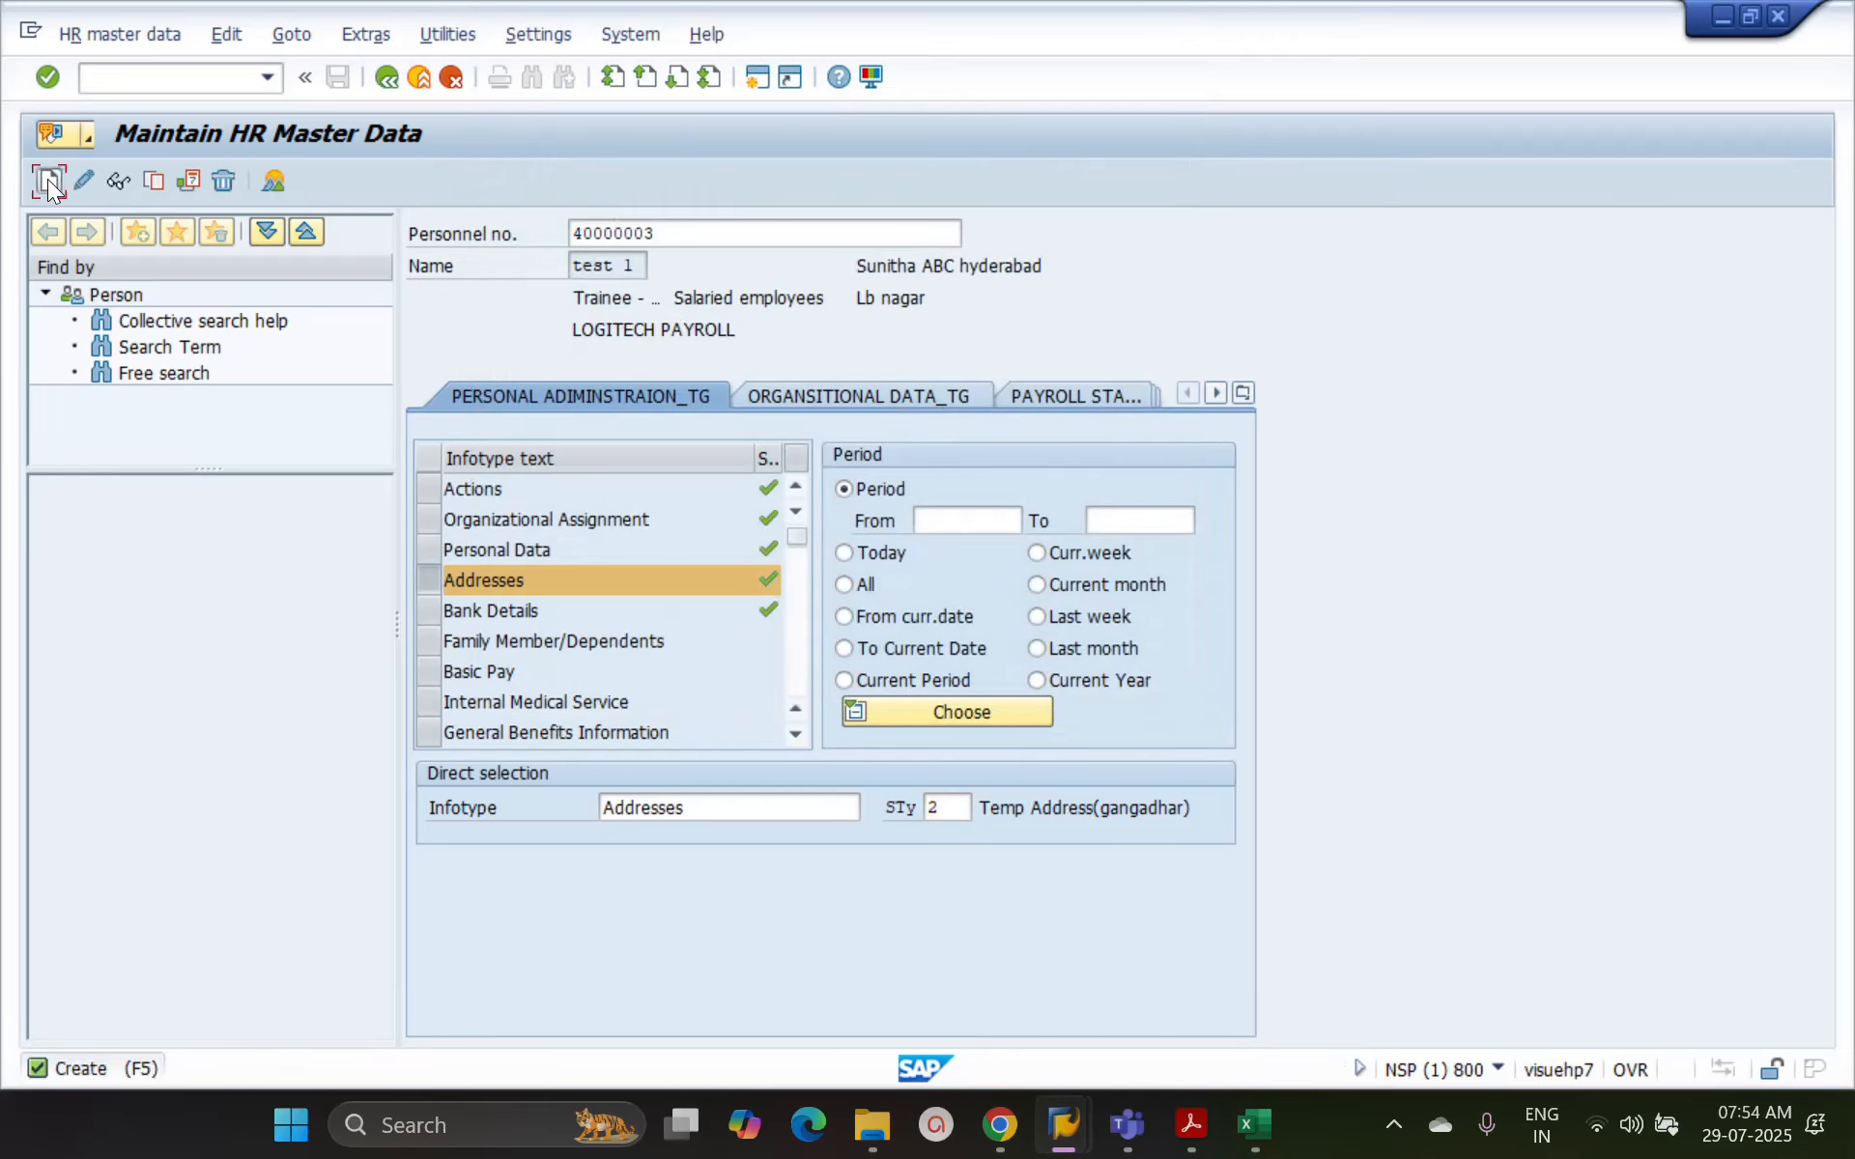
{"action": "left_click", "coordinate": [48, 179]}
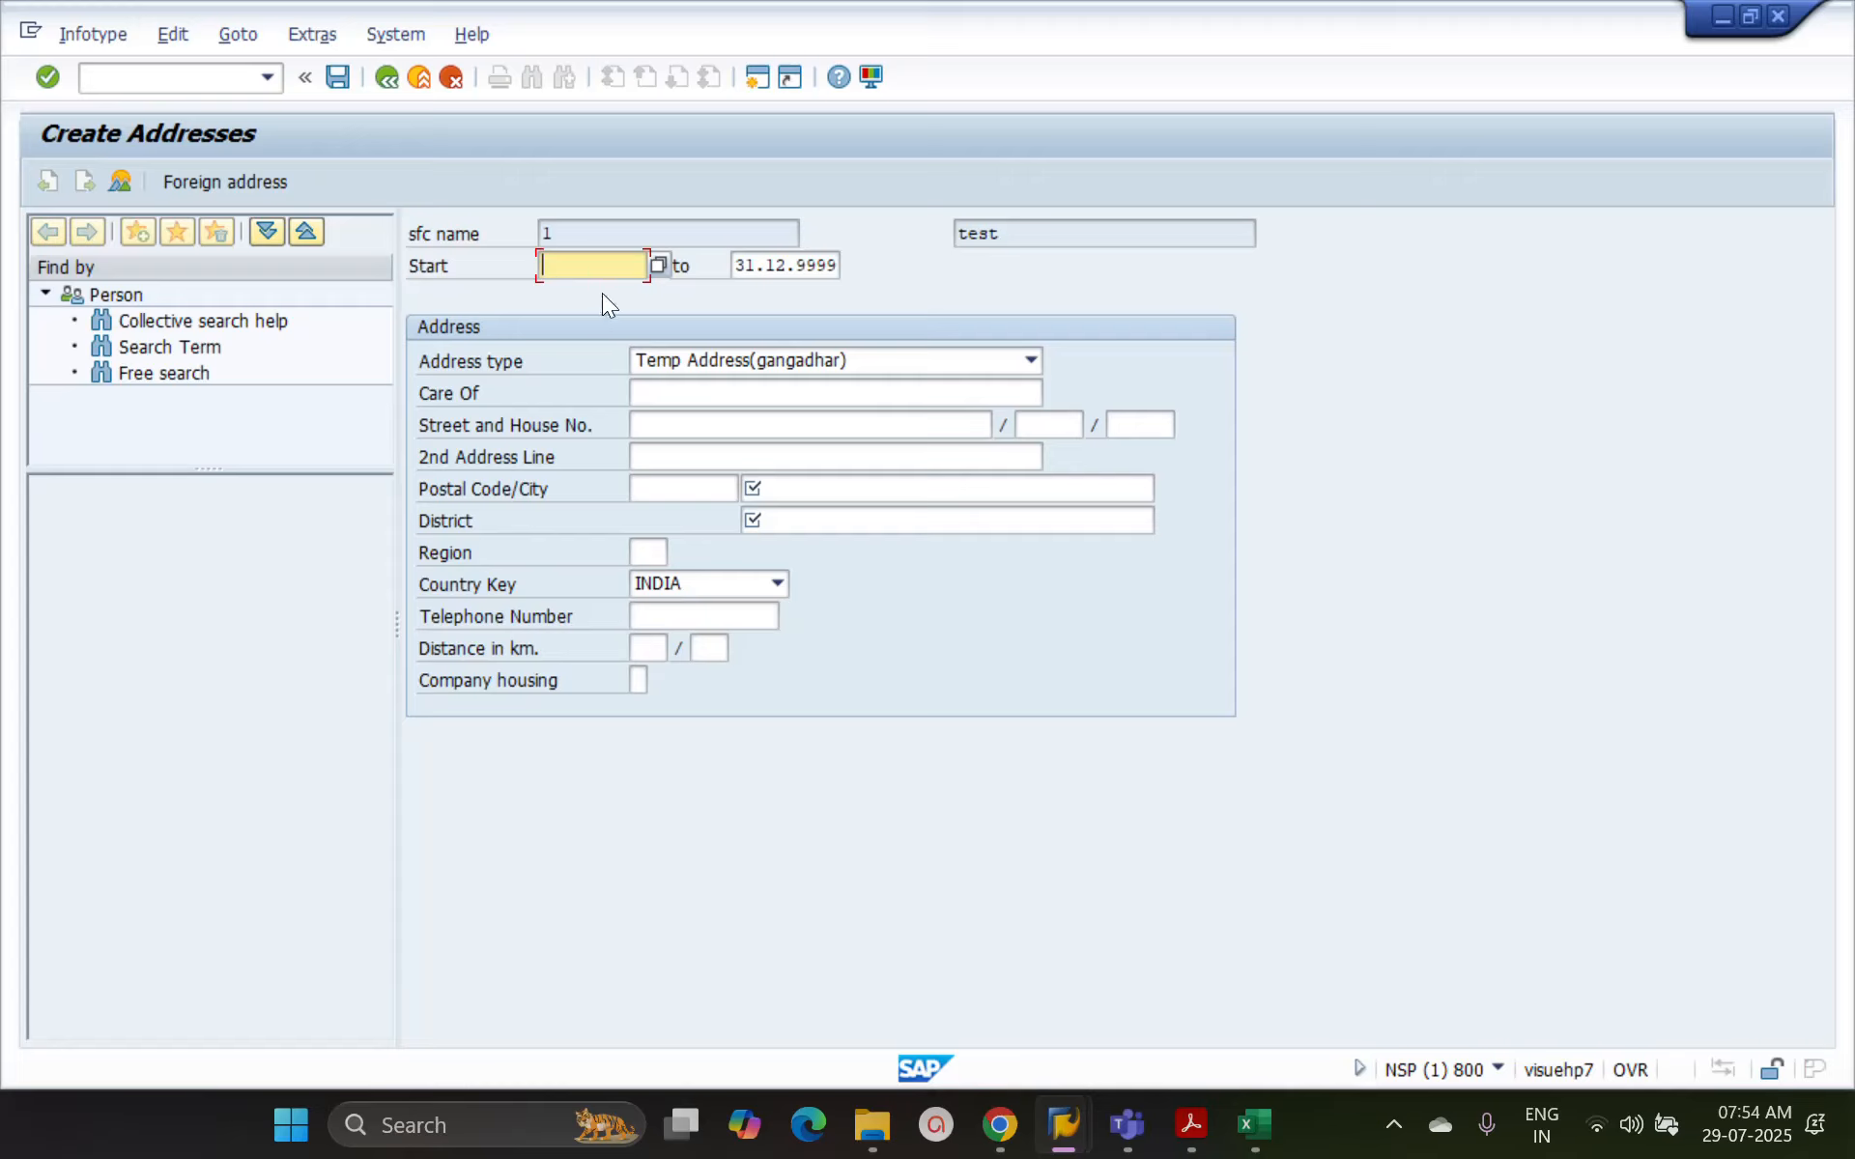
Give the temporary address the start date 01012025, city itiu and district KJGHG, and save the record
{"action": "type", "text": "01012025"}
{"action": "left_click", "coordinate": [767, 486]}
{"action": "type", "text": "itiu"}
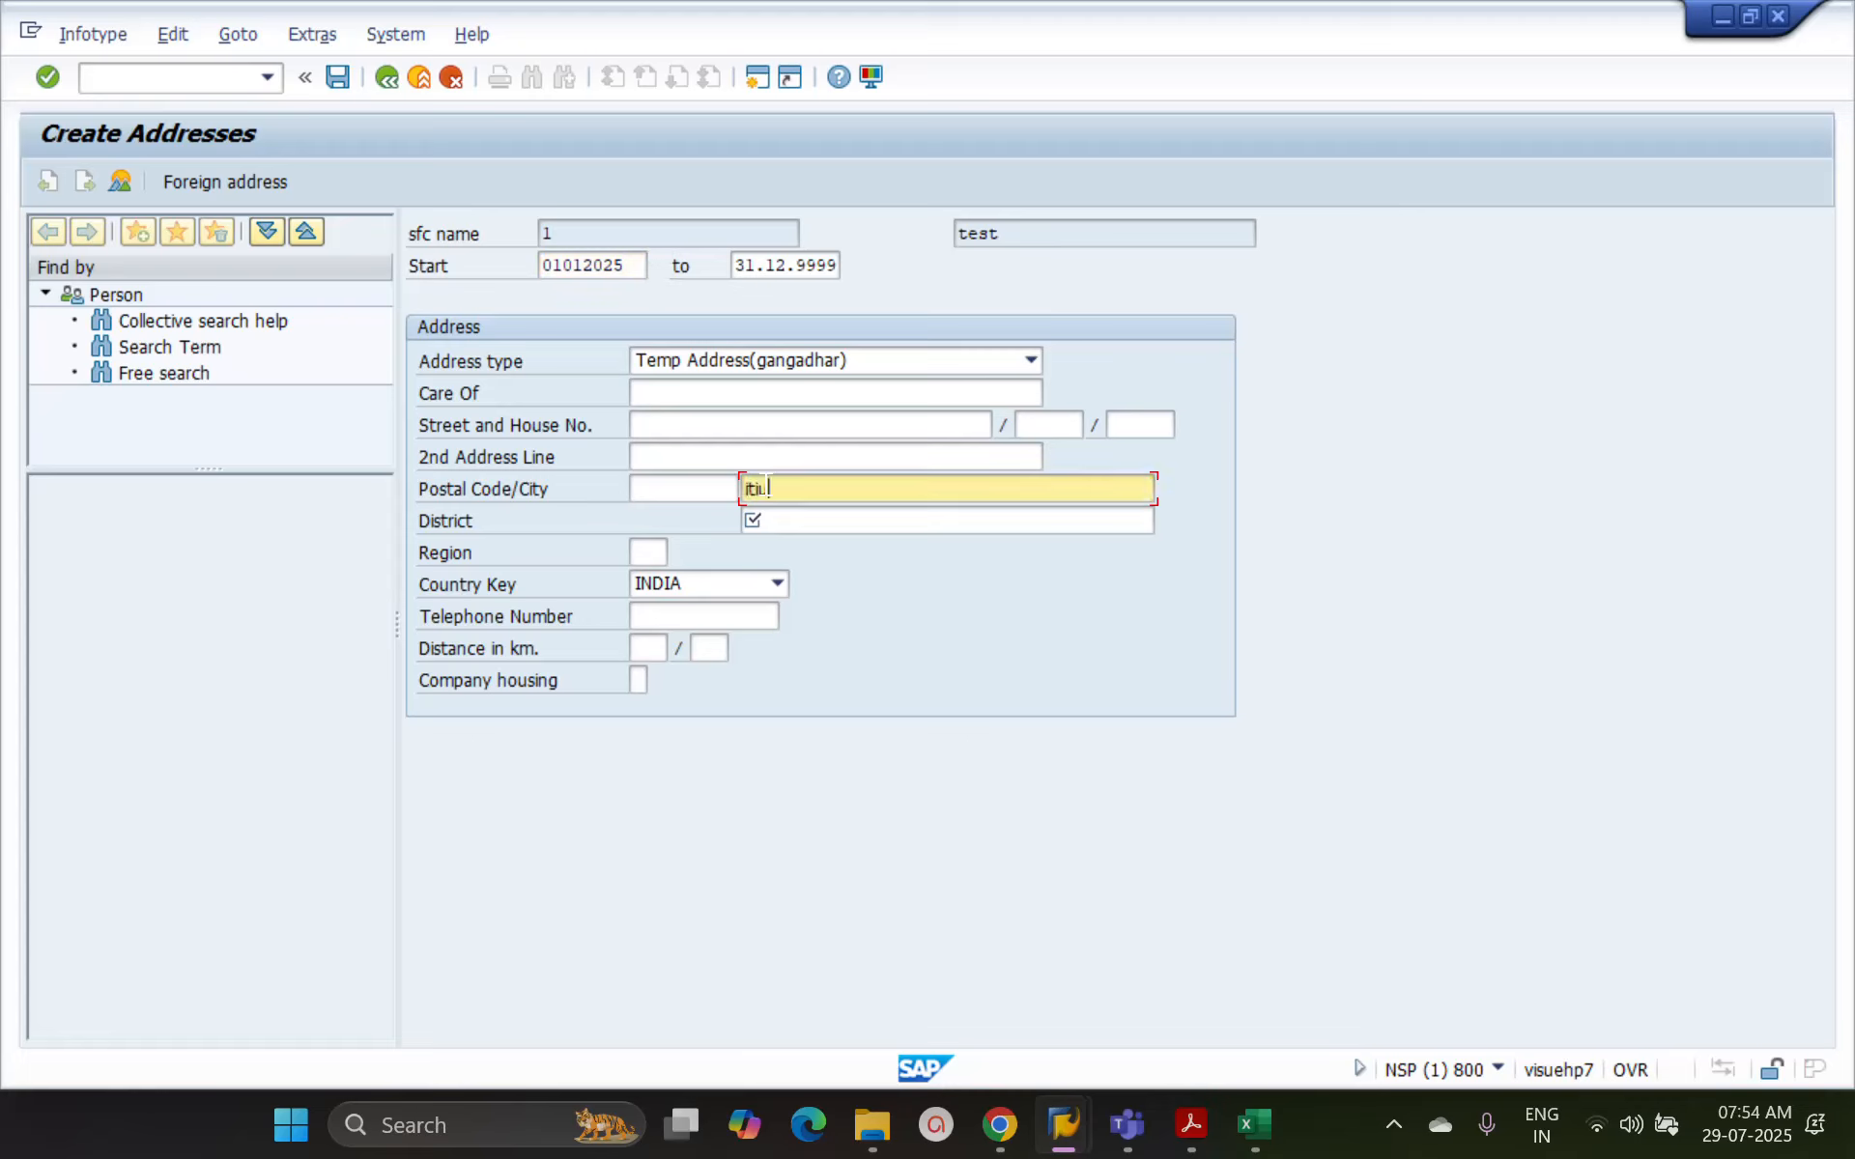
{"action": "key", "text": "Tab"}
{"action": "type", "text": "KJGHG"}
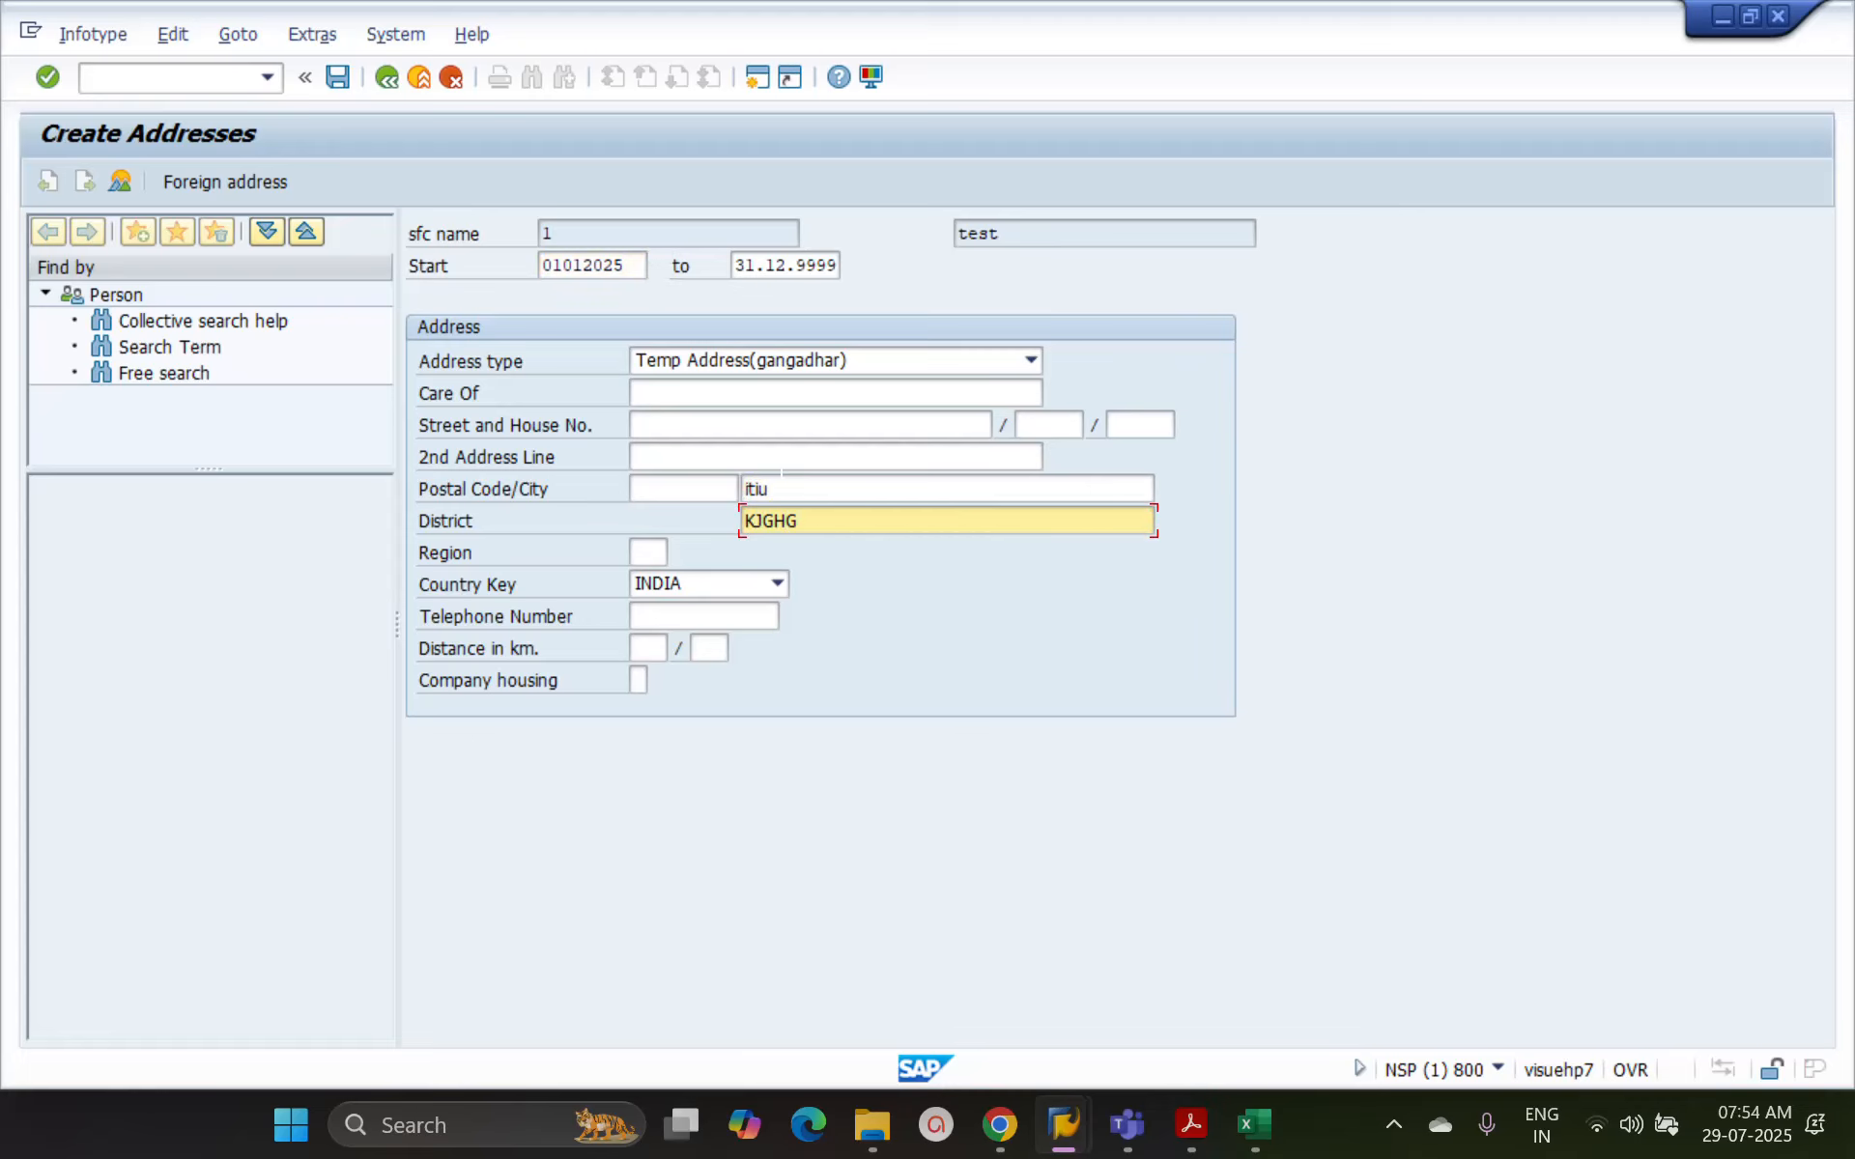
{"action": "key", "text": "Return"}
{"action": "key", "text": "ctrl+s"}
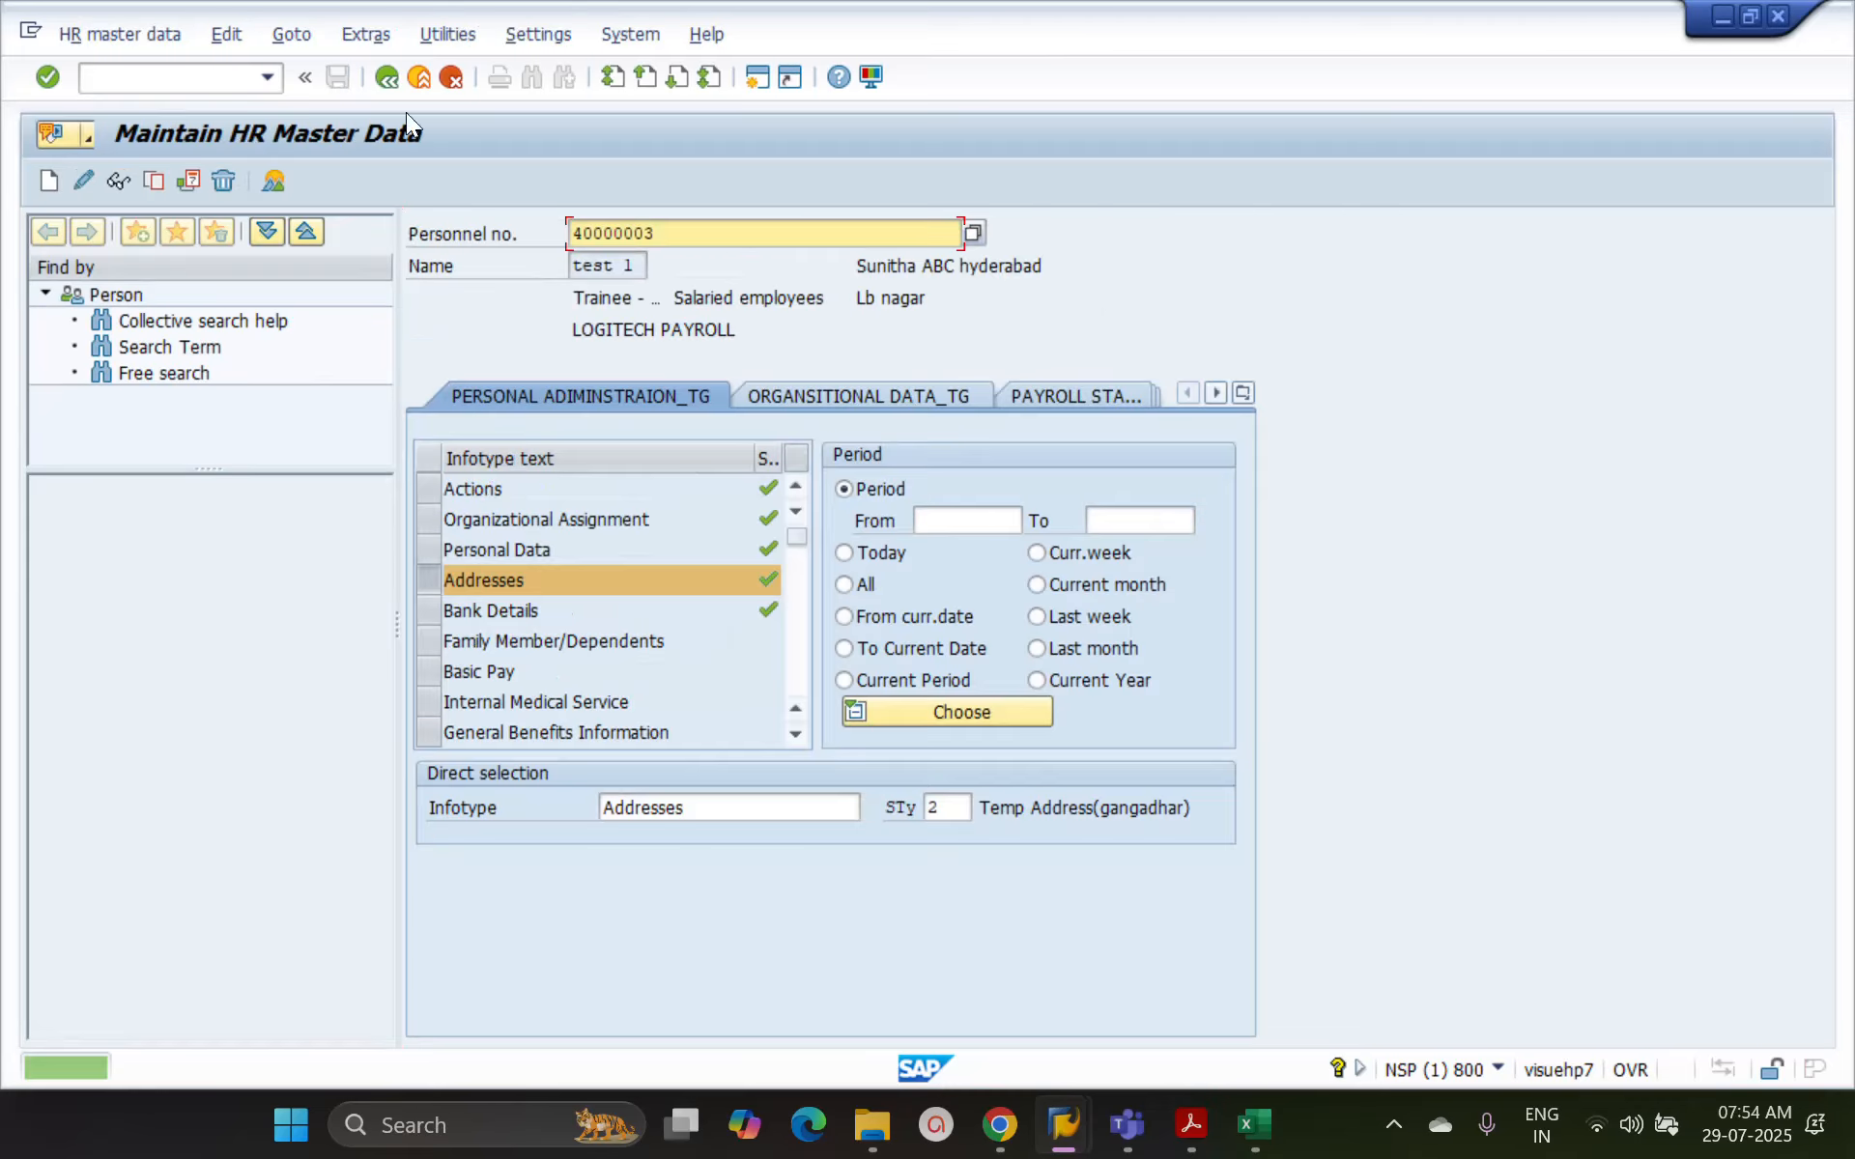
Switch HR master data back to display mode and select infotype 6, Addresses, without a subtype
{"action": "left_click", "coordinate": [72, 33]}
{"action": "left_click", "coordinate": [94, 102]}
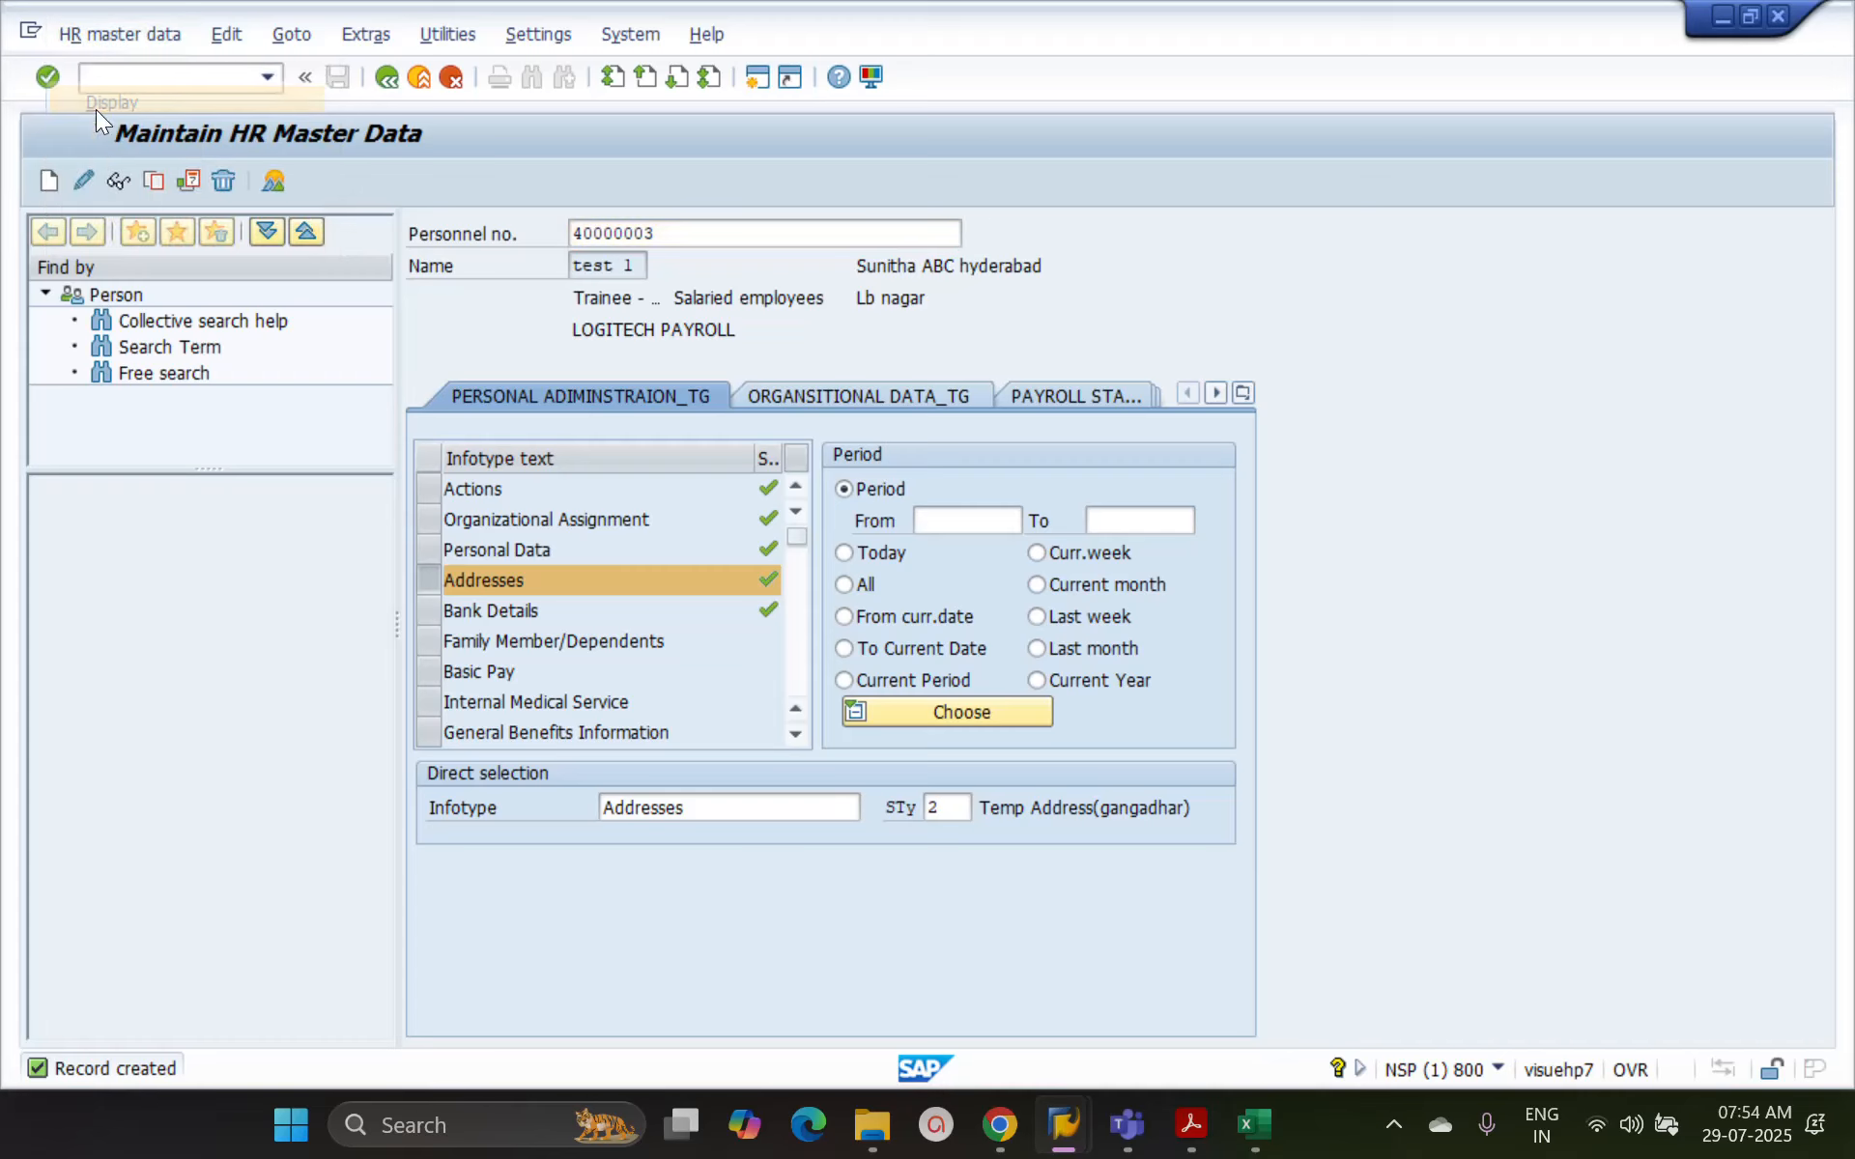
{"action": "left_click", "coordinate": [771, 810]}
{"action": "left_click", "coordinate": [427, 583]}
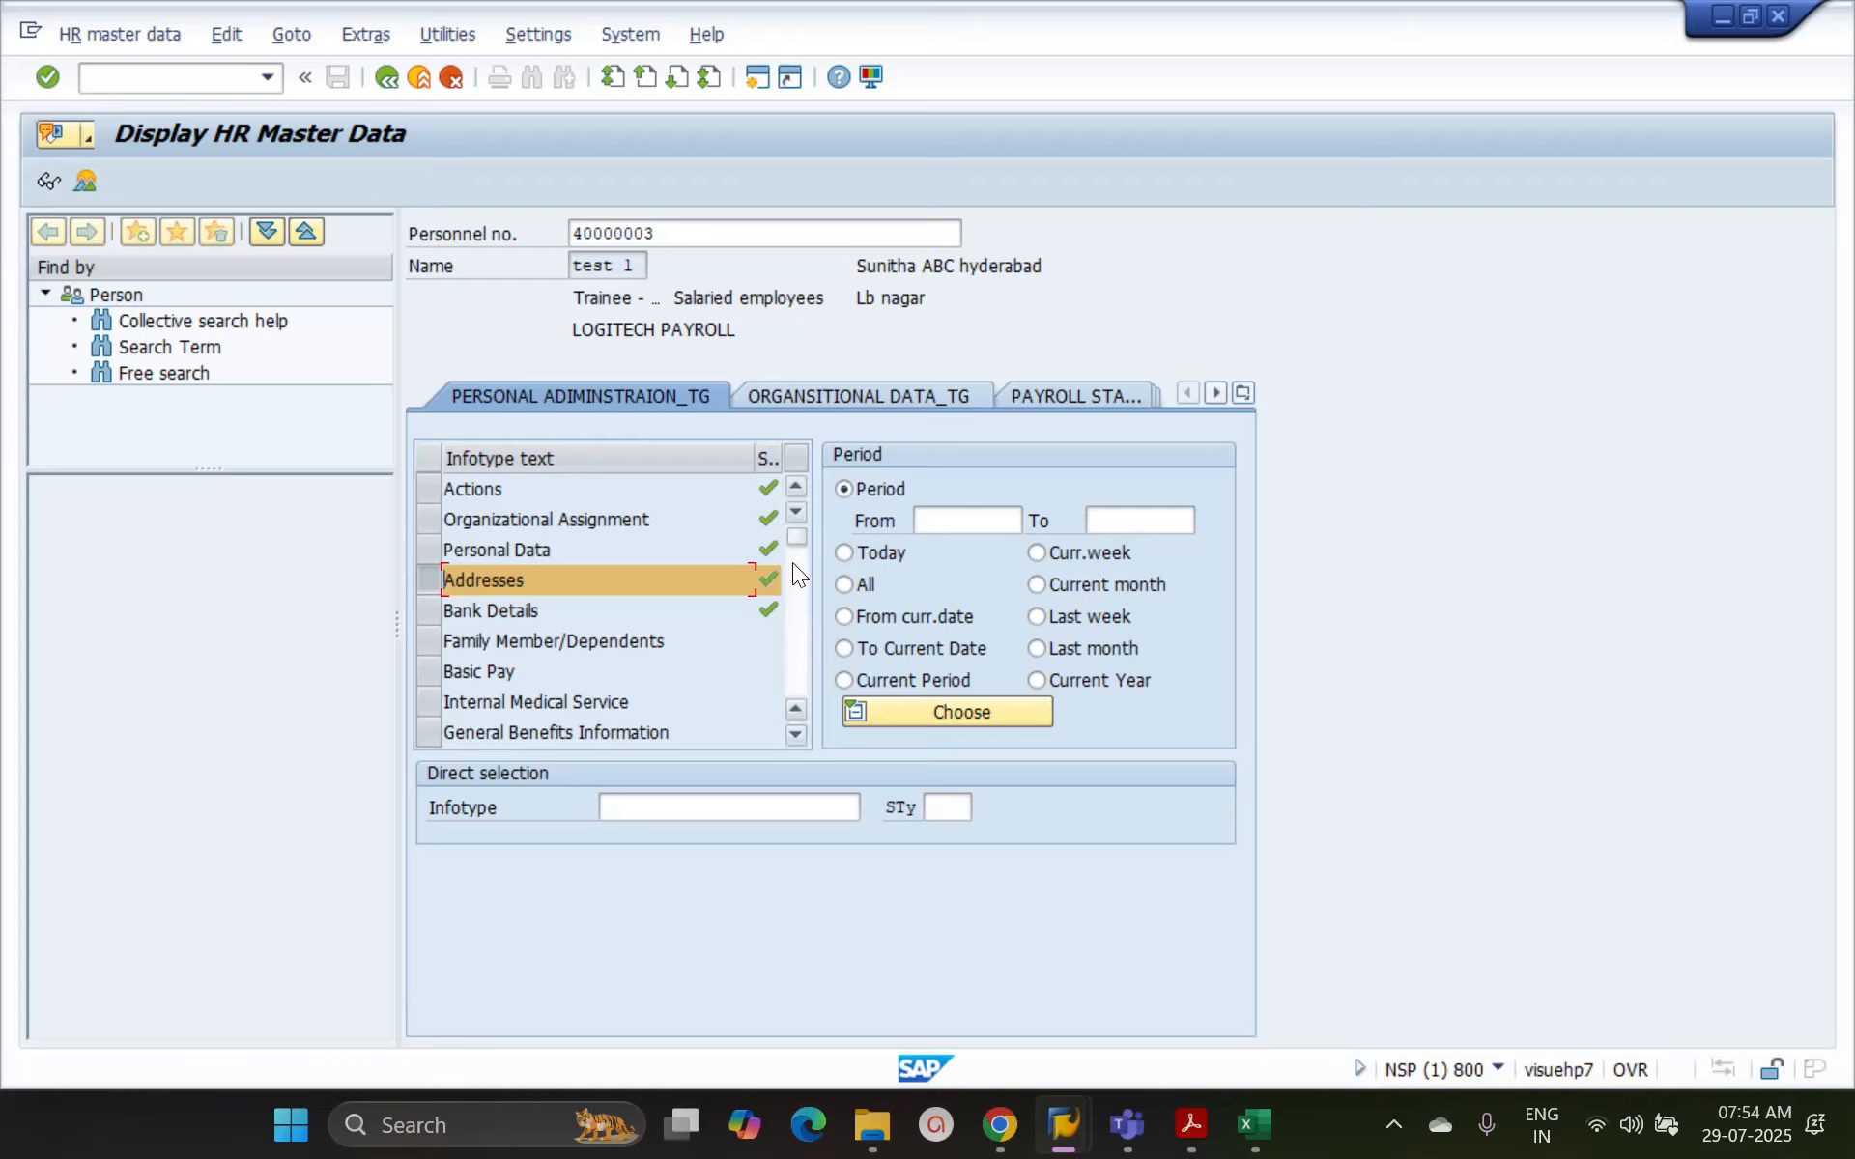
{"action": "left_click", "coordinate": [683, 808]}
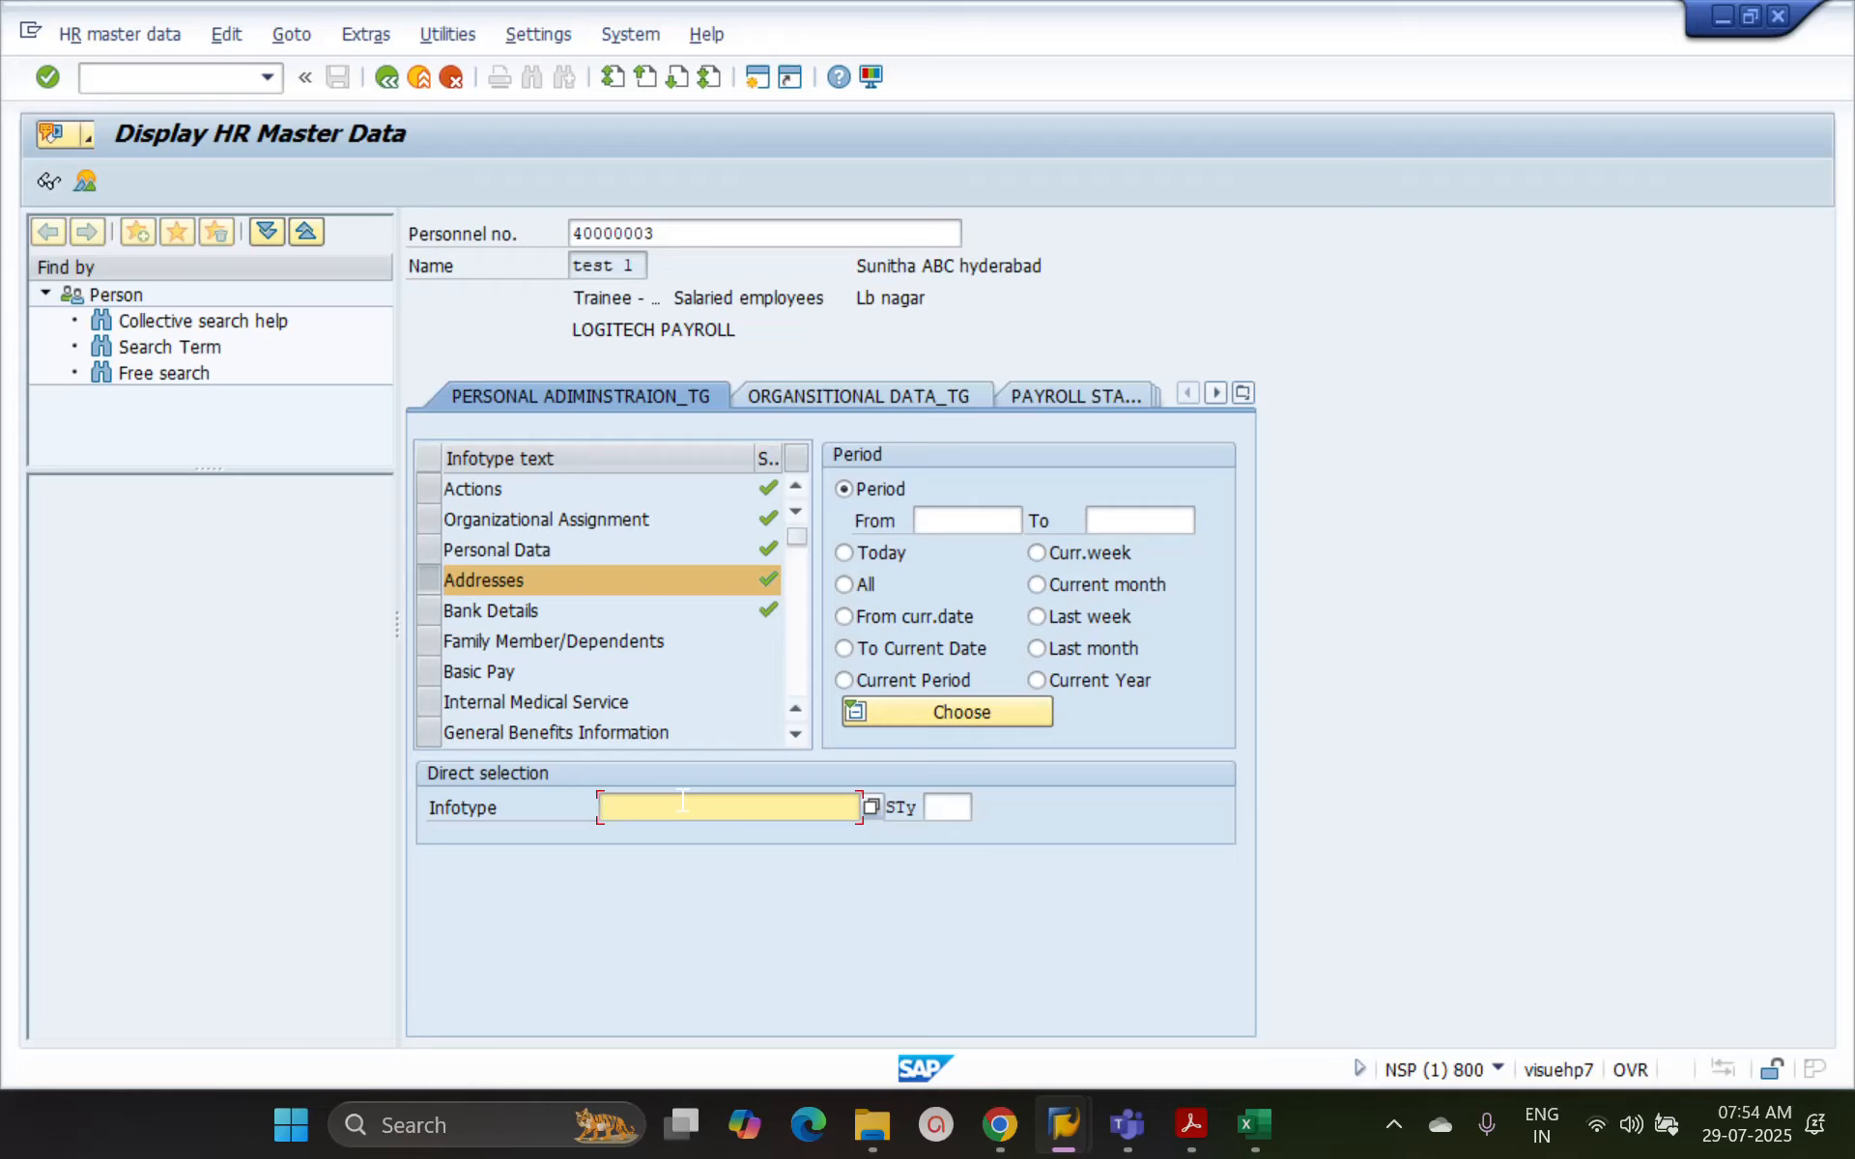
{"action": "type", "text": "6"}
{"action": "key", "text": "Return"}
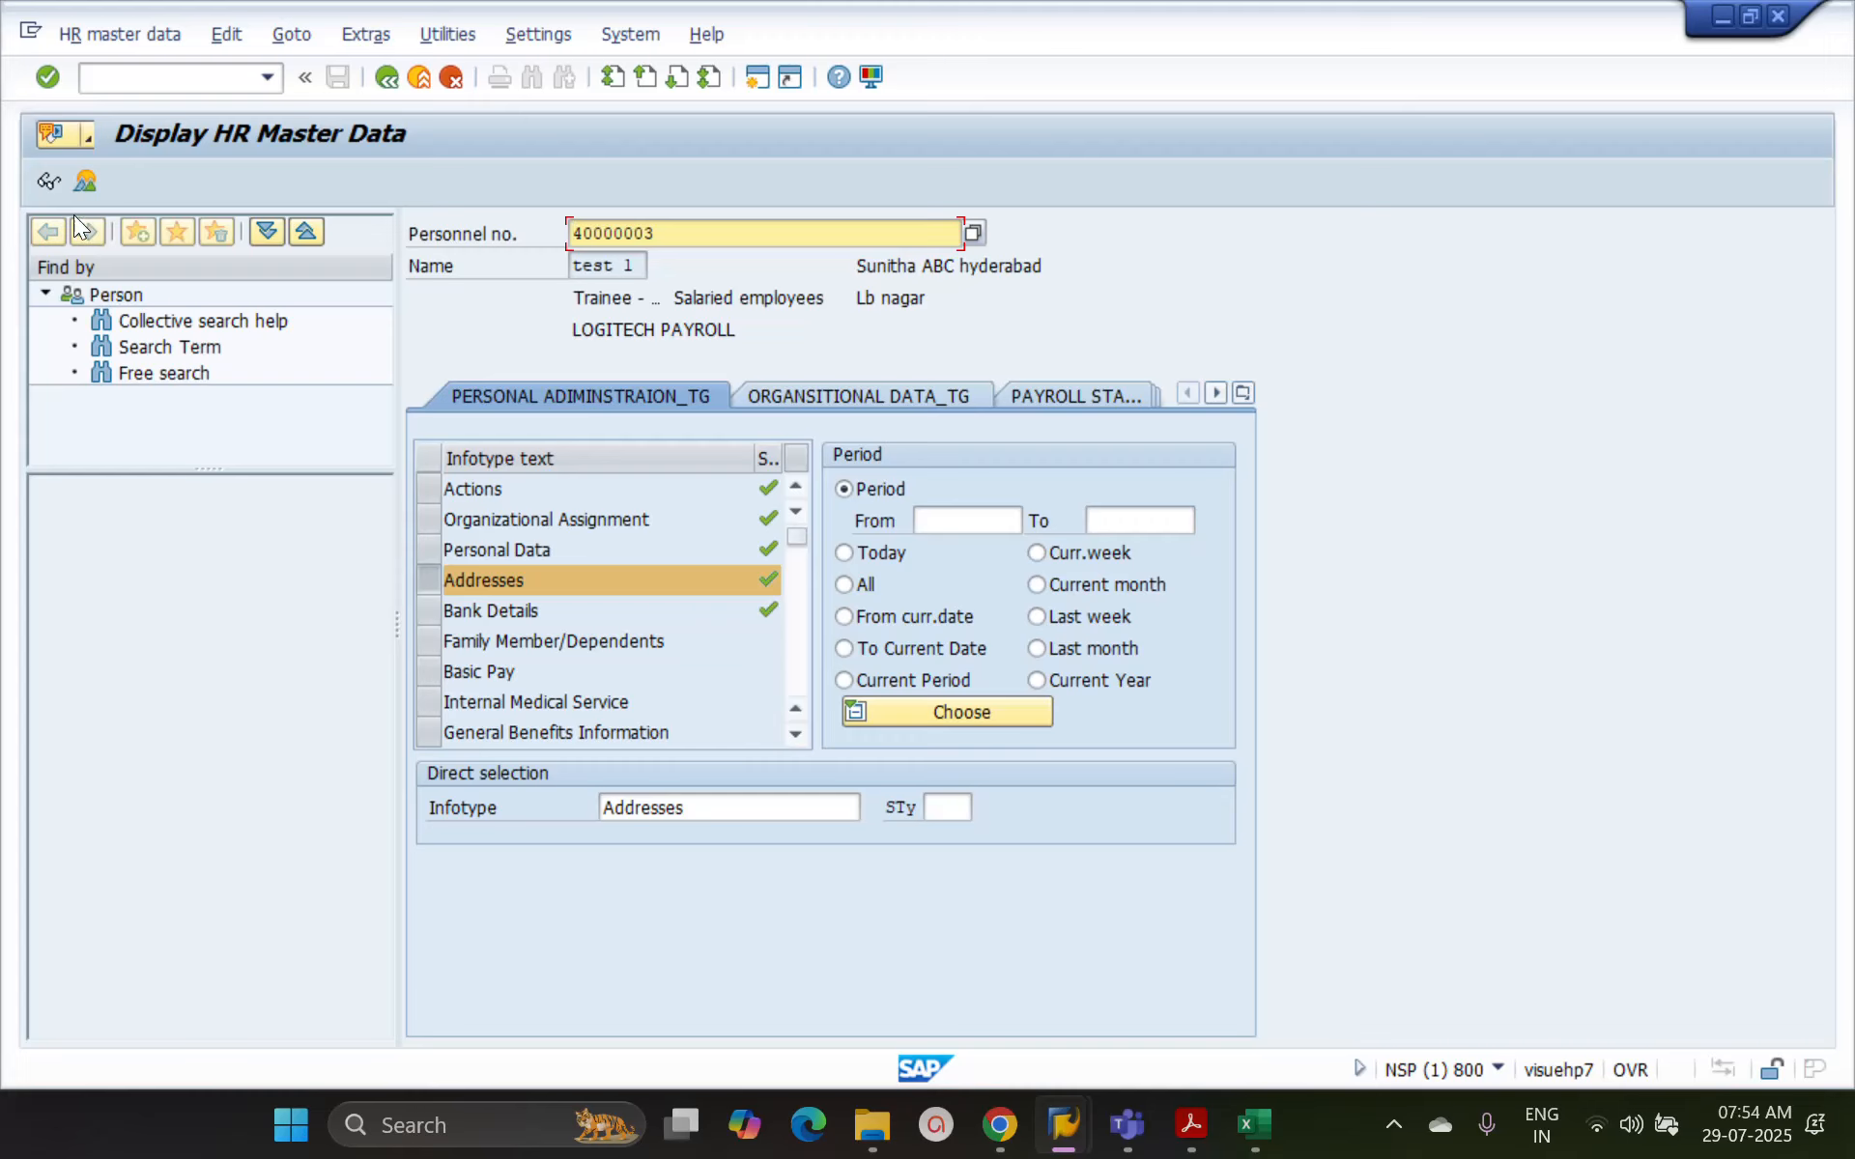
Display the permanent and temporary address records in turn, open their overview, and open the permanent address from the list
{"action": "left_click", "coordinate": [49, 178]}
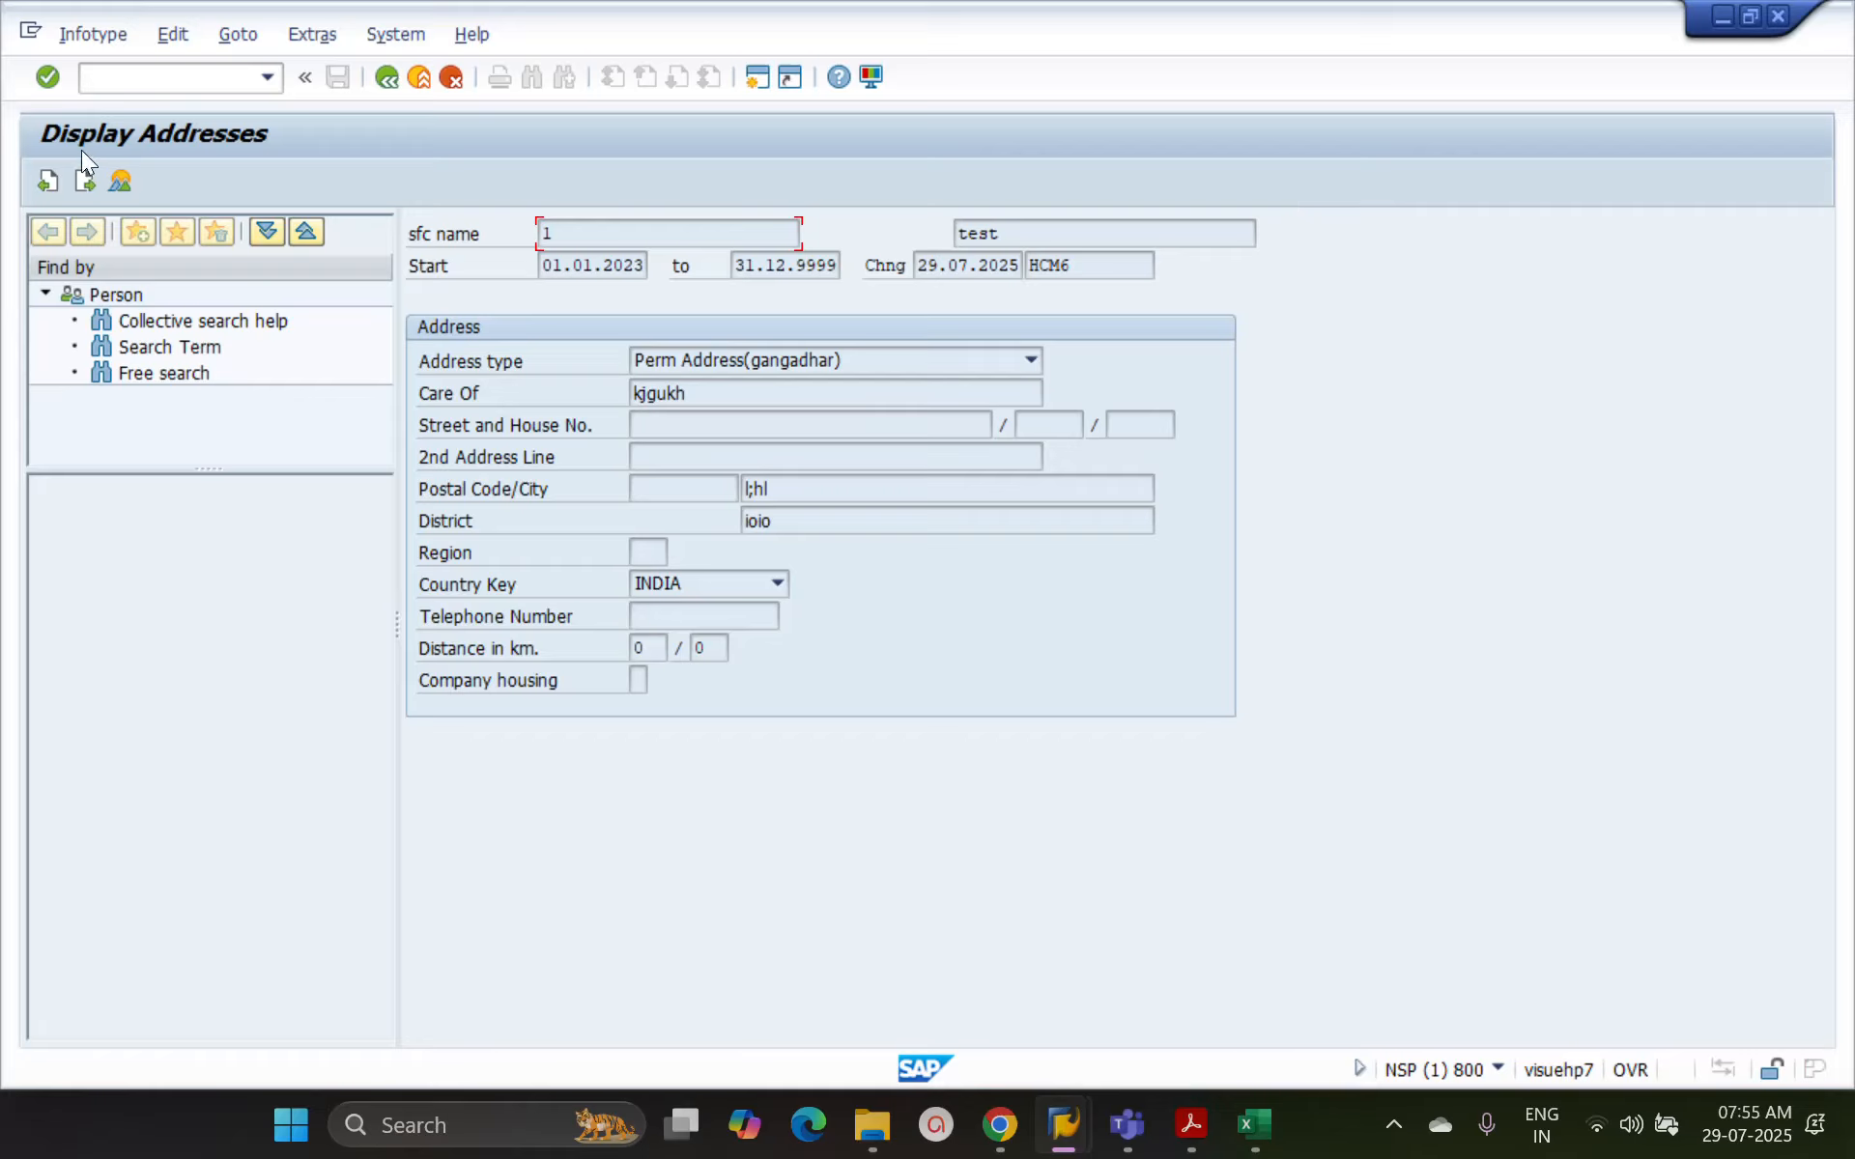
{"action": "left_click", "coordinate": [85, 184]}
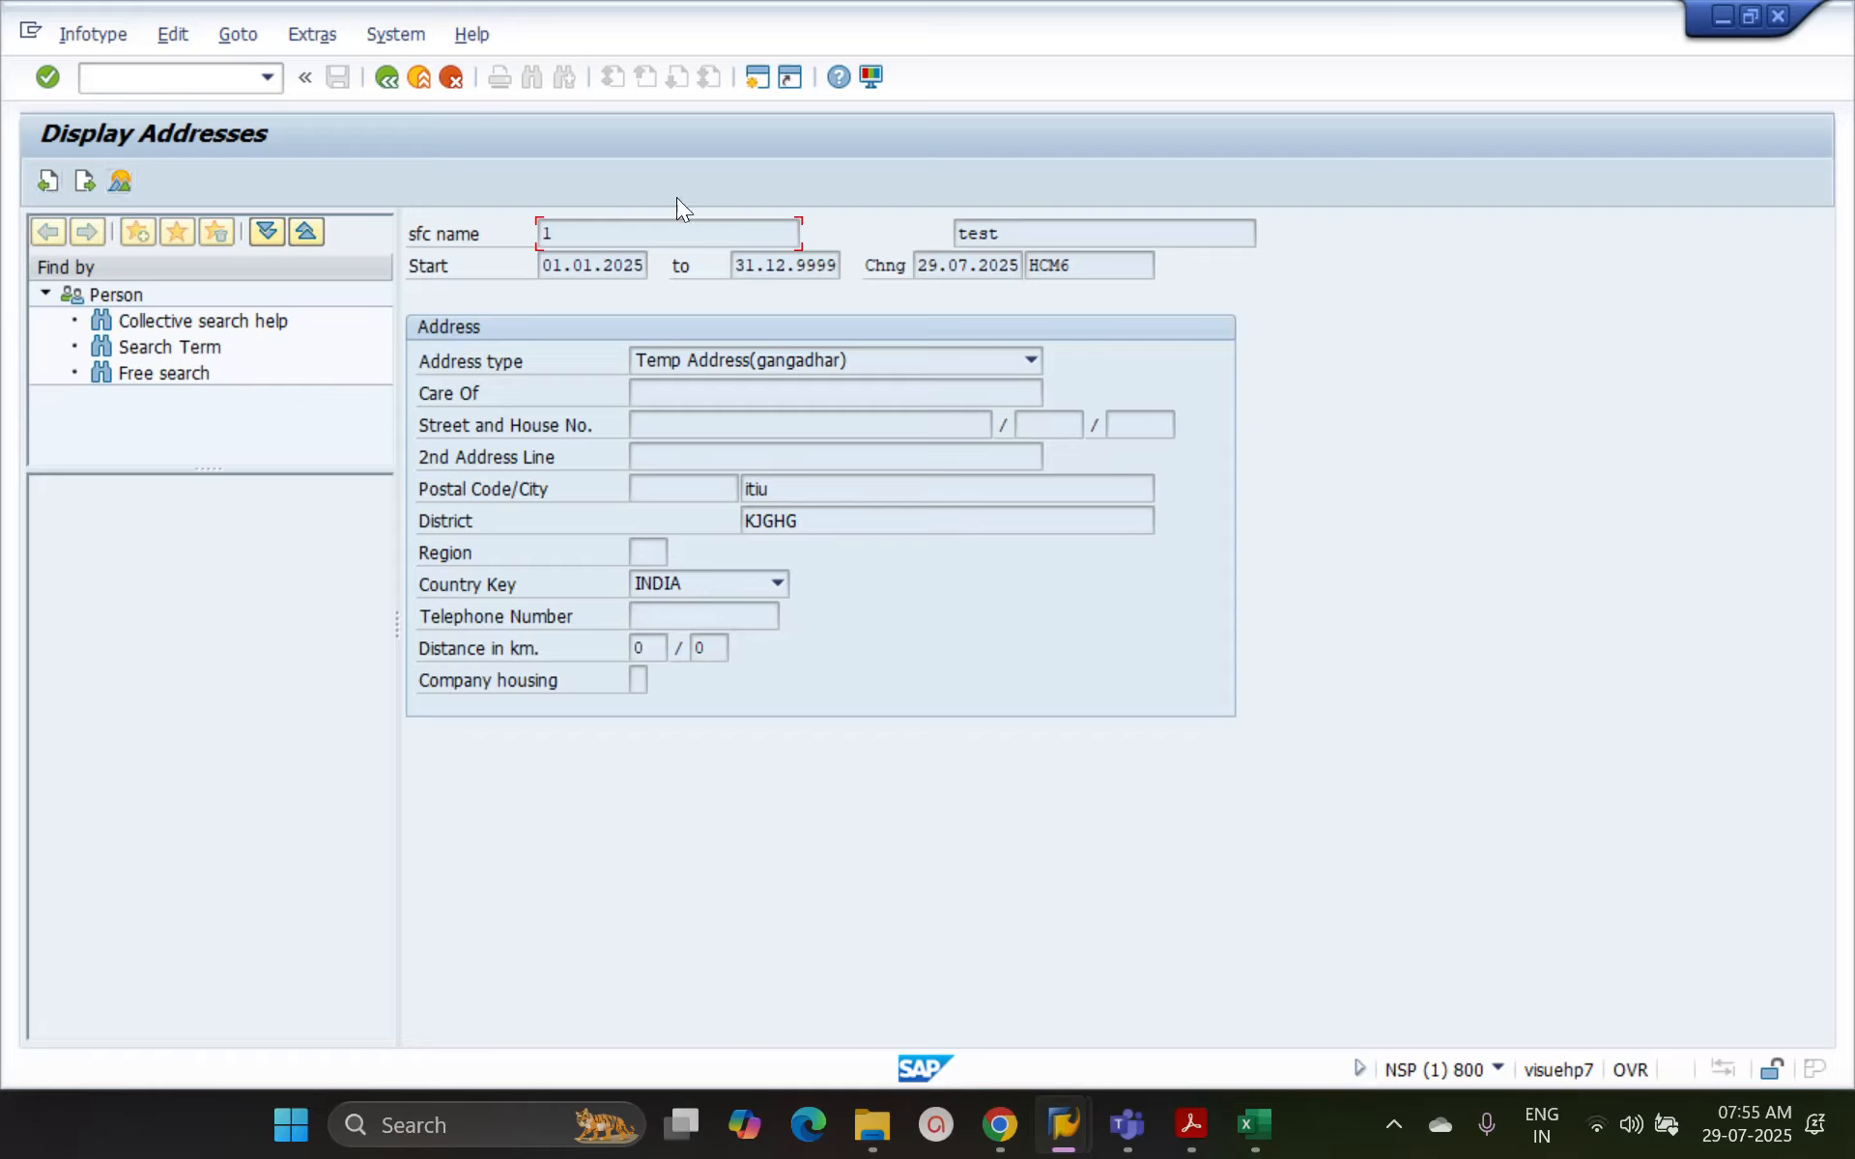
{"action": "left_click", "coordinate": [124, 189]}
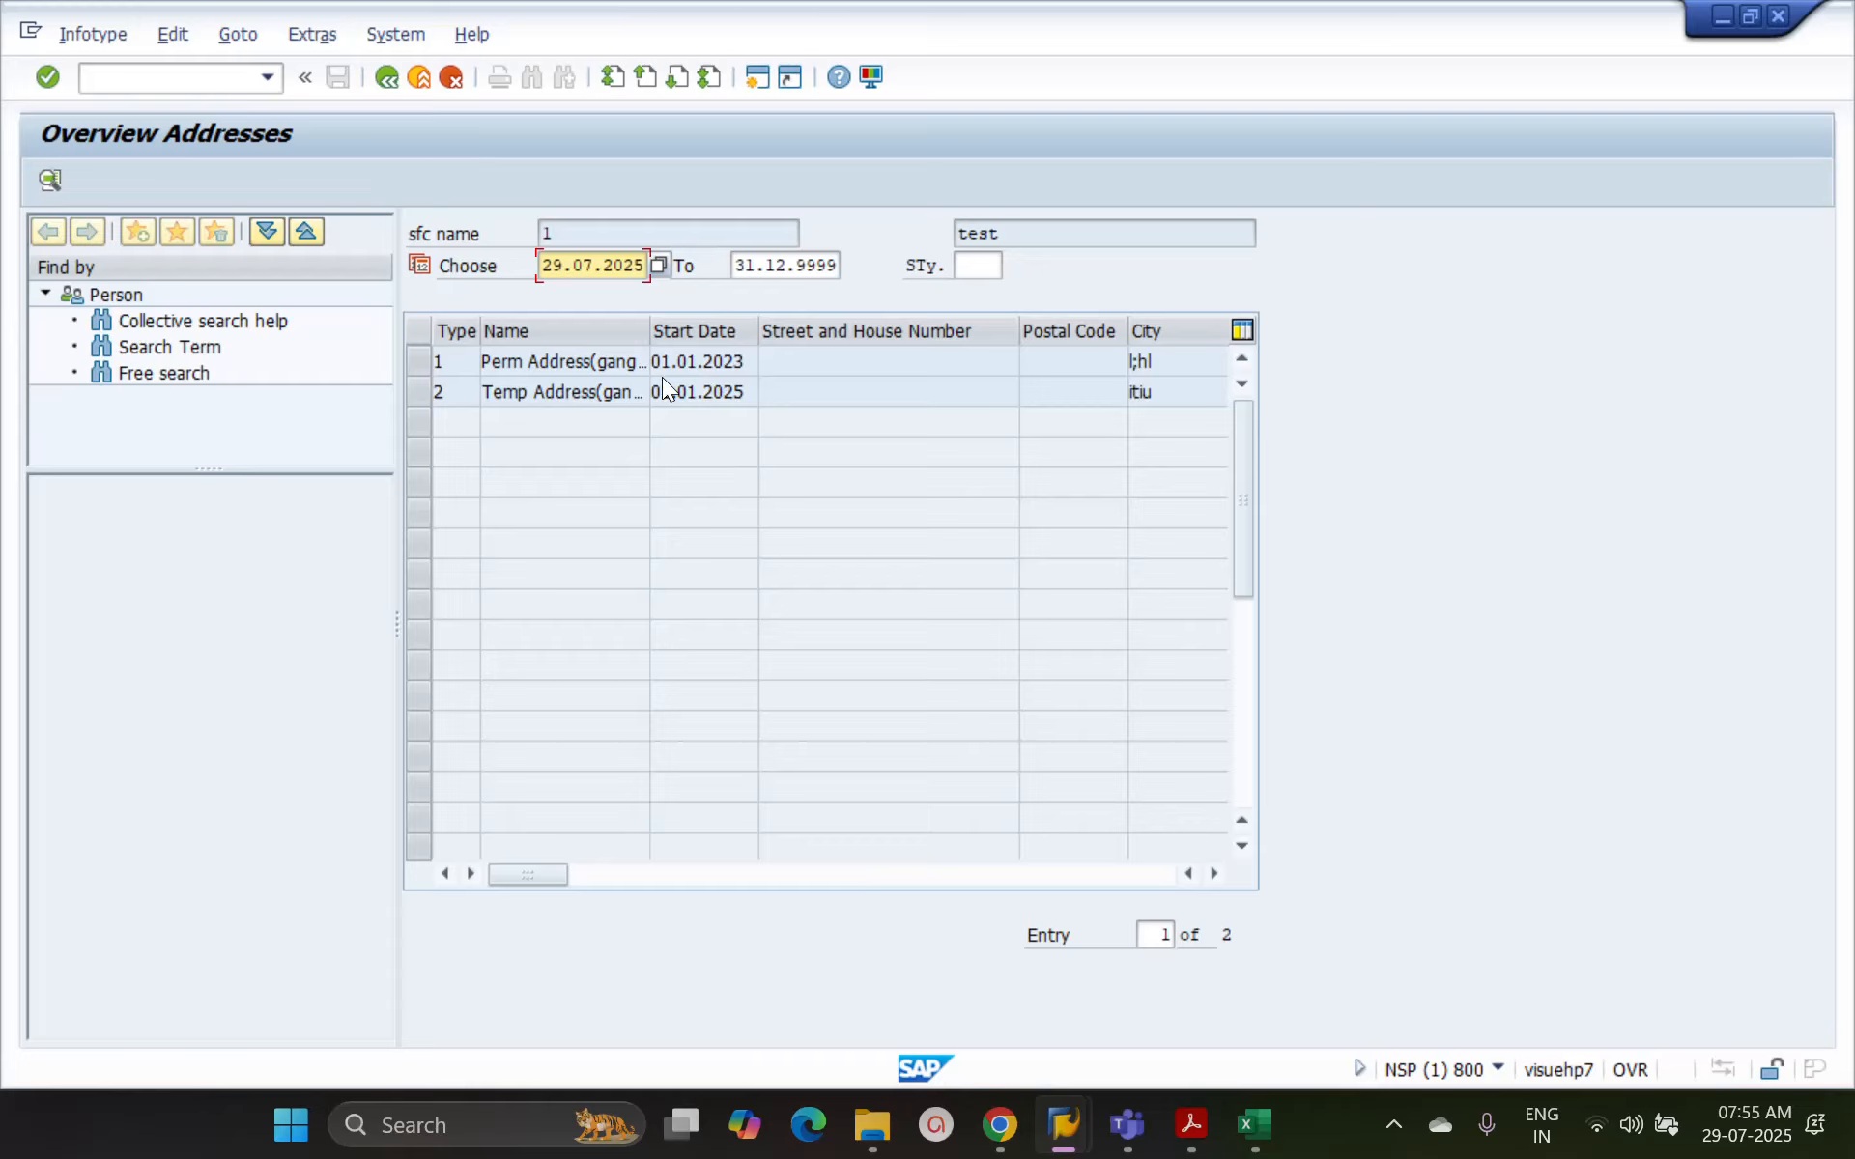
{"action": "left_click", "coordinate": [416, 361]}
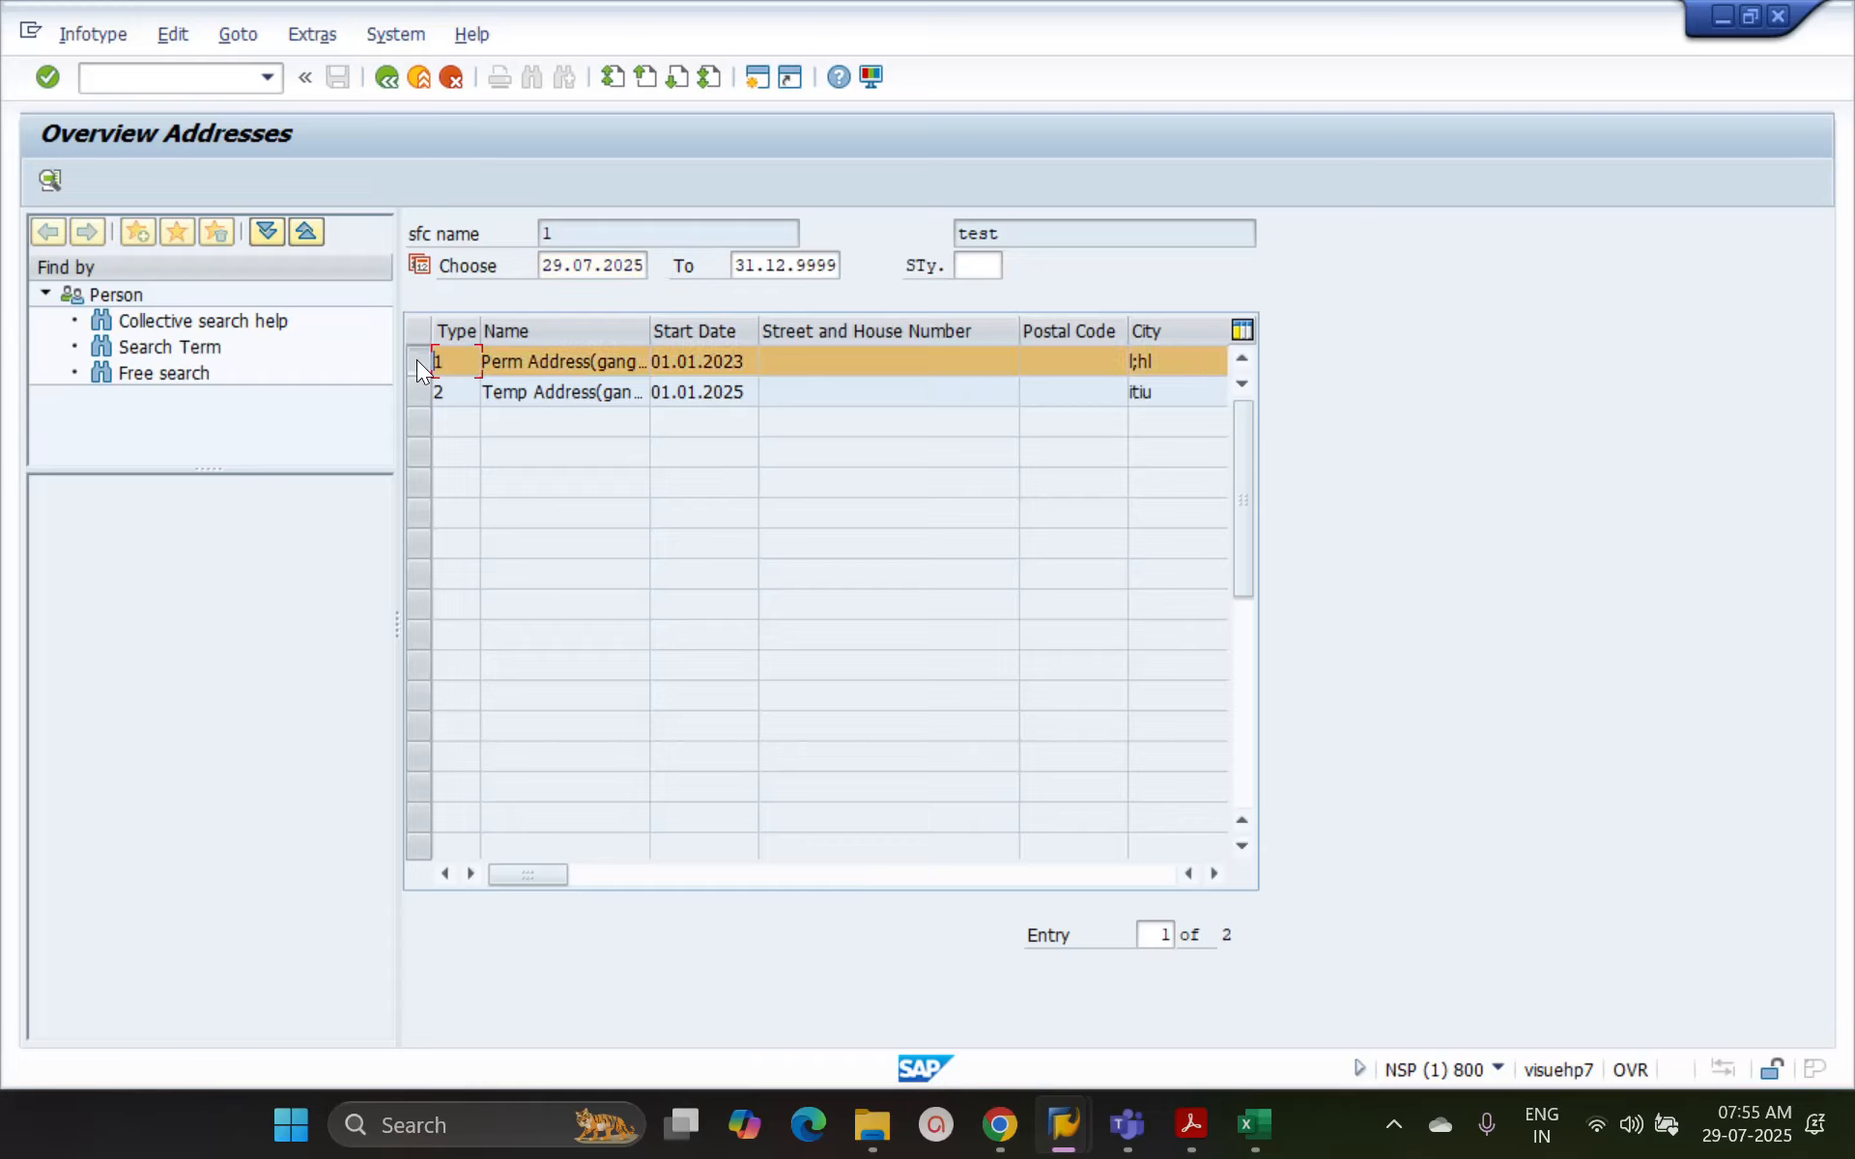
{"action": "left_click", "coordinate": [50, 180]}
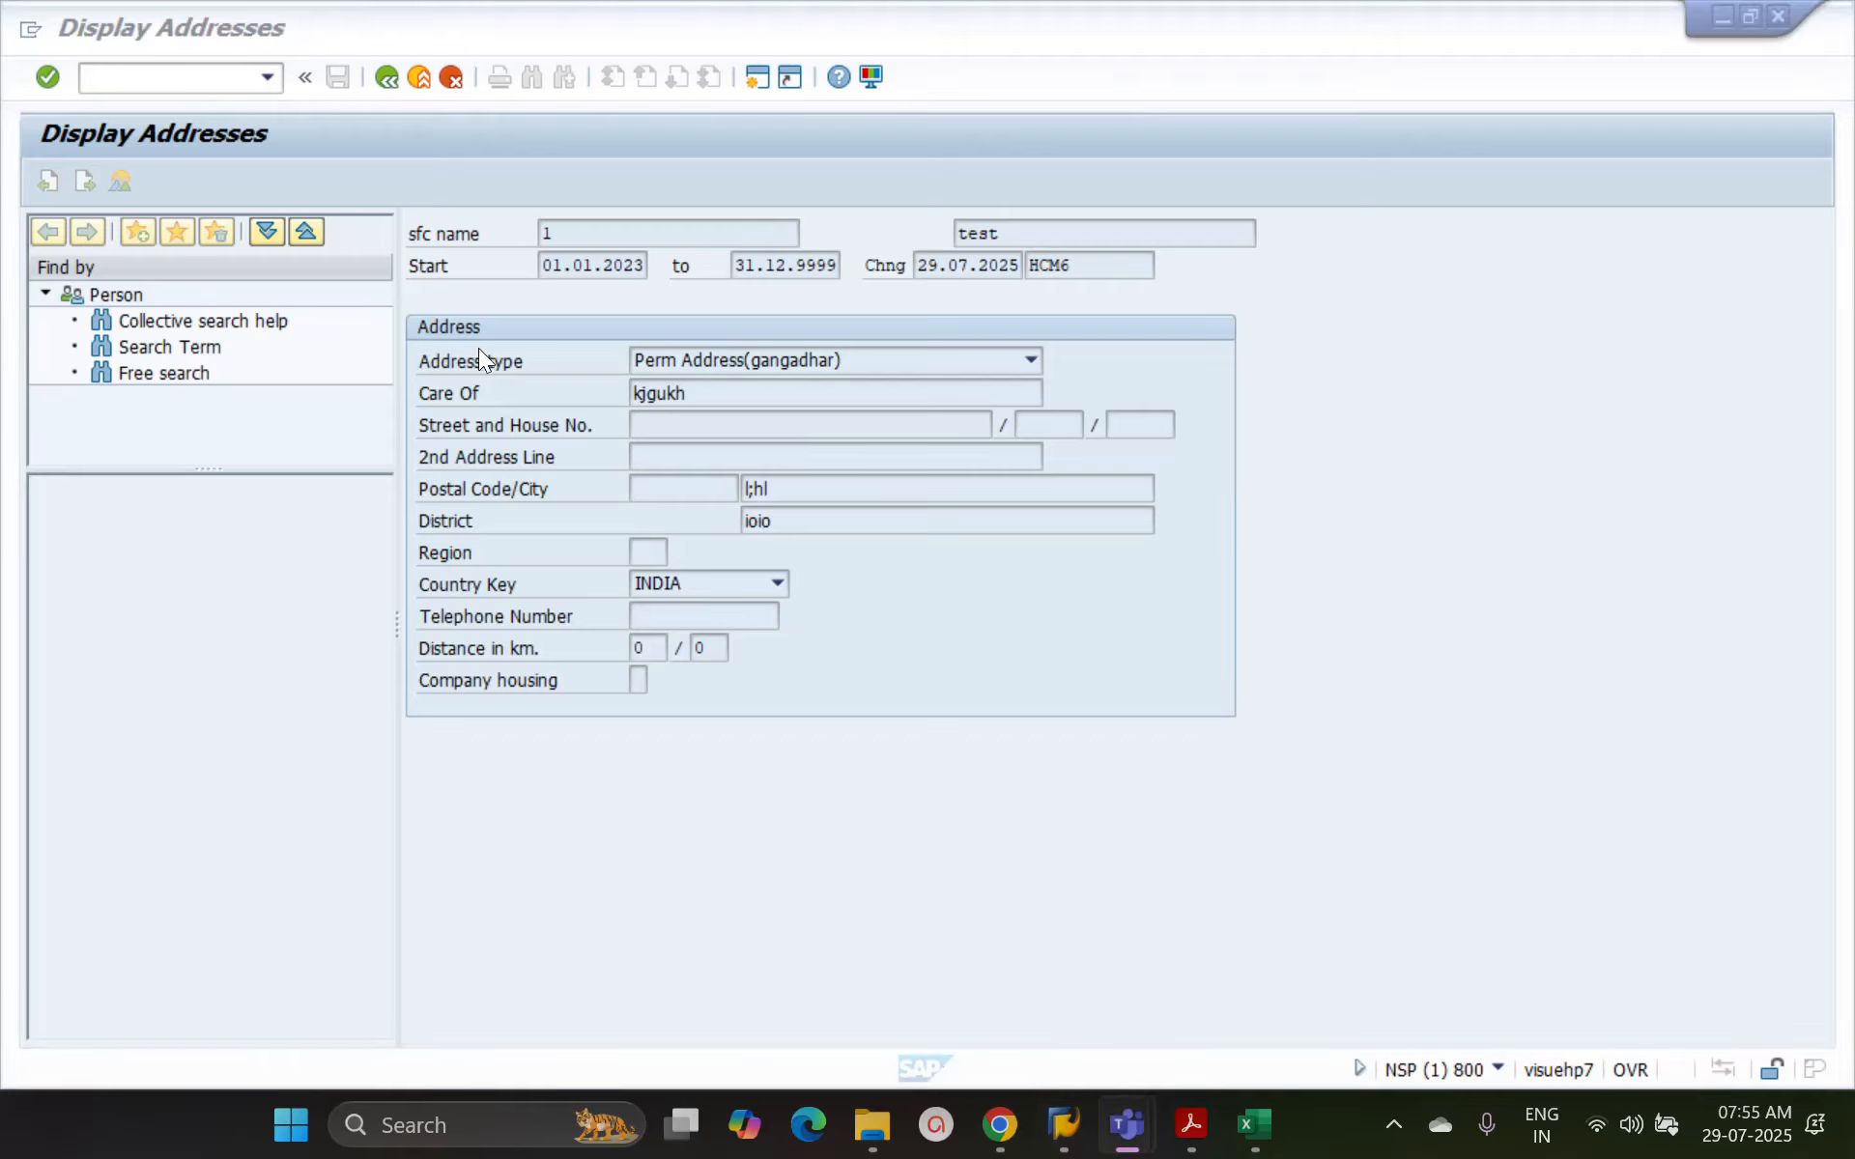
Review the permanent address record, return to the address overview, and go back to the HR master data selection
{"action": "left_click", "coordinate": [454, 381]}
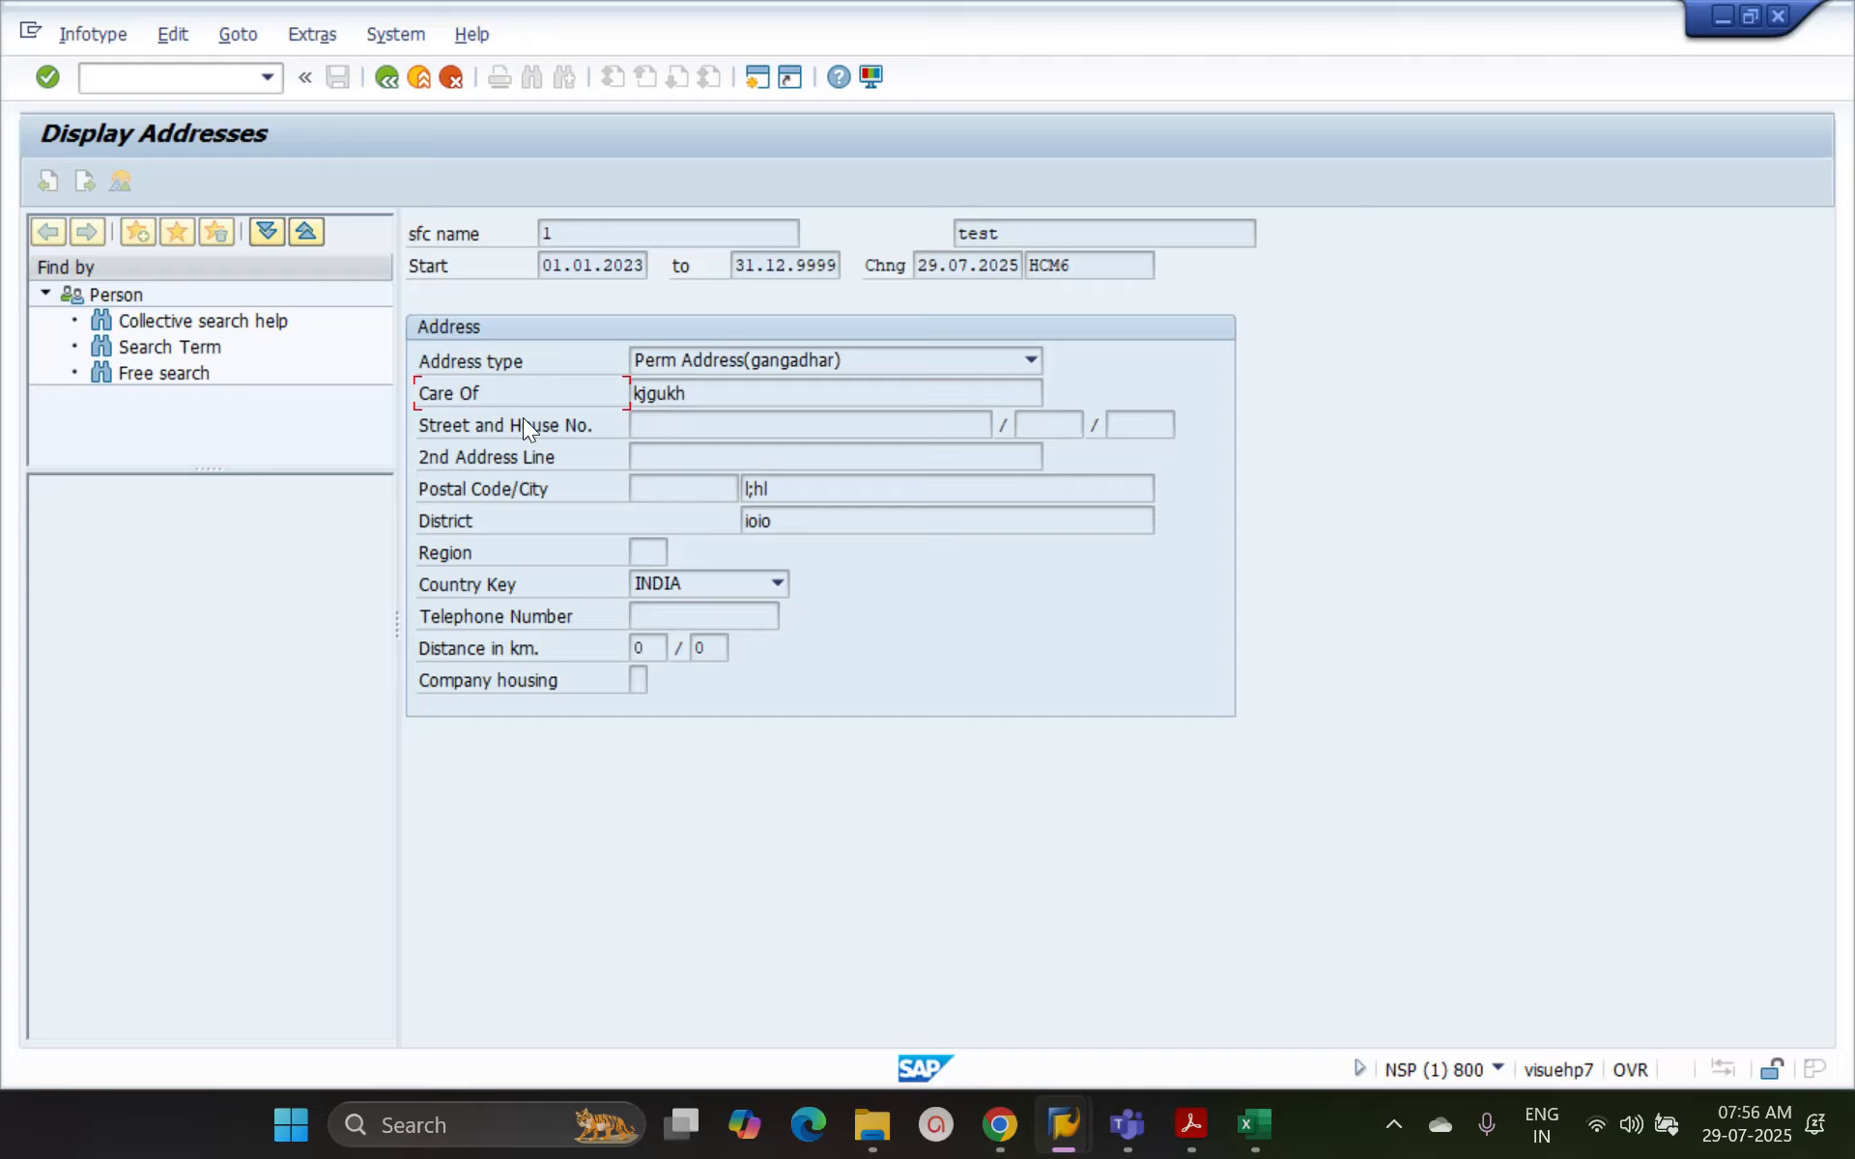
{"action": "left_click", "coordinate": [388, 81]}
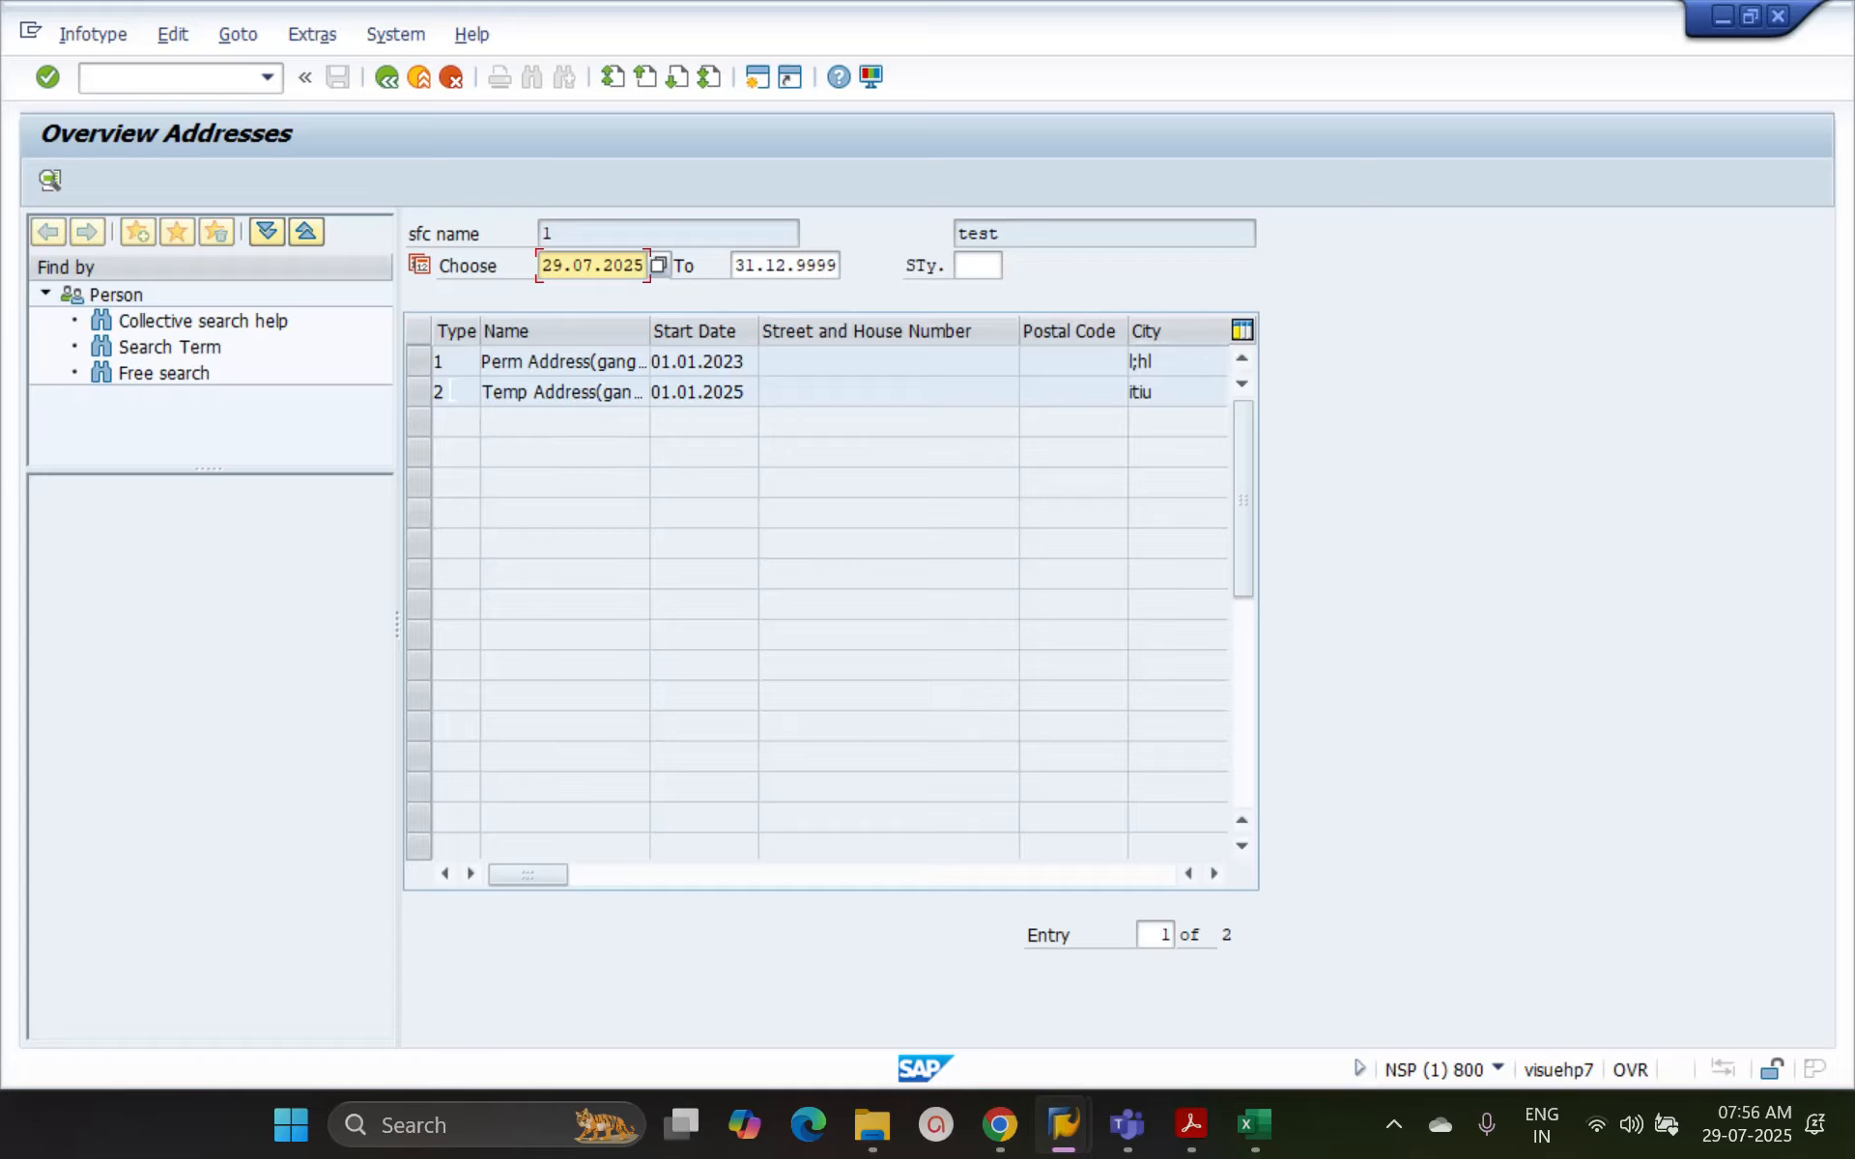
{"action": "left_click", "coordinate": [426, 362]}
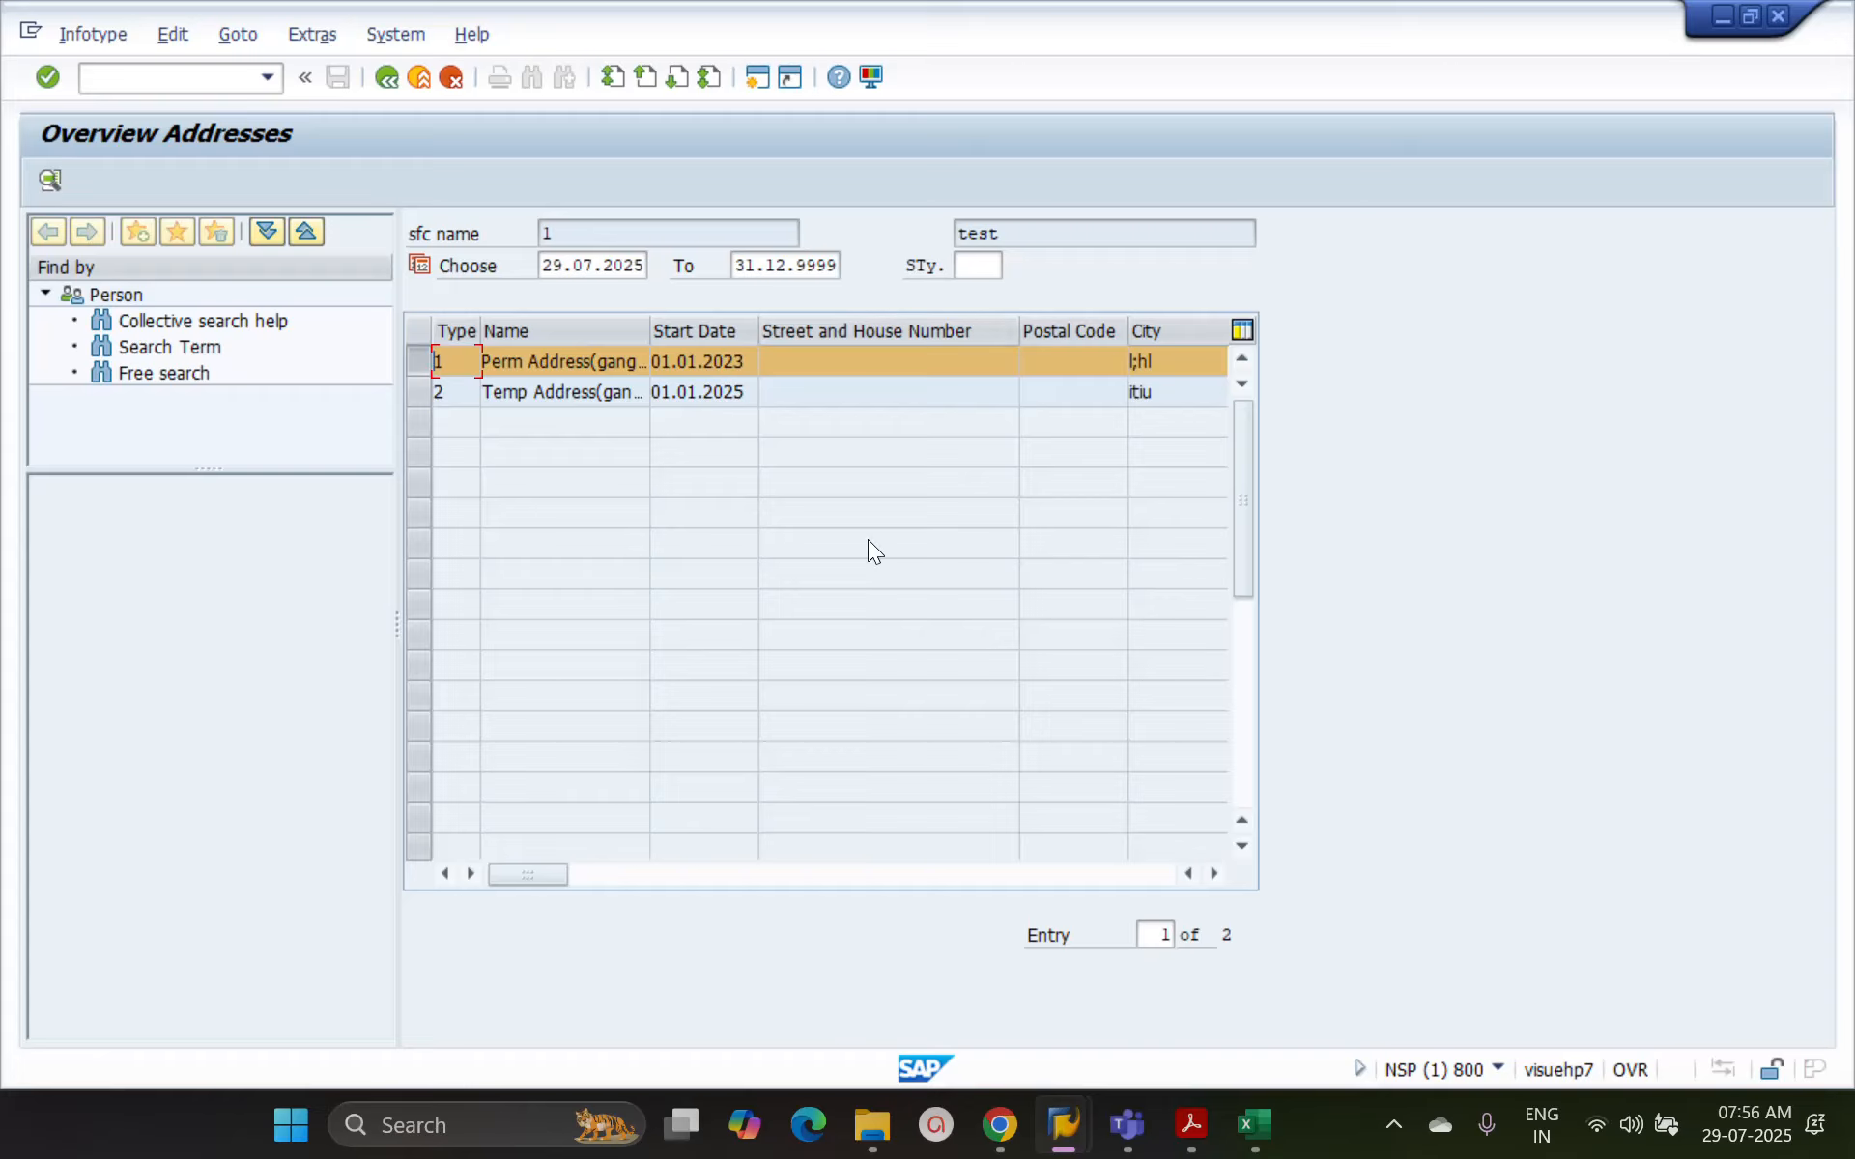
{"action": "left_click", "coordinate": [387, 77]}
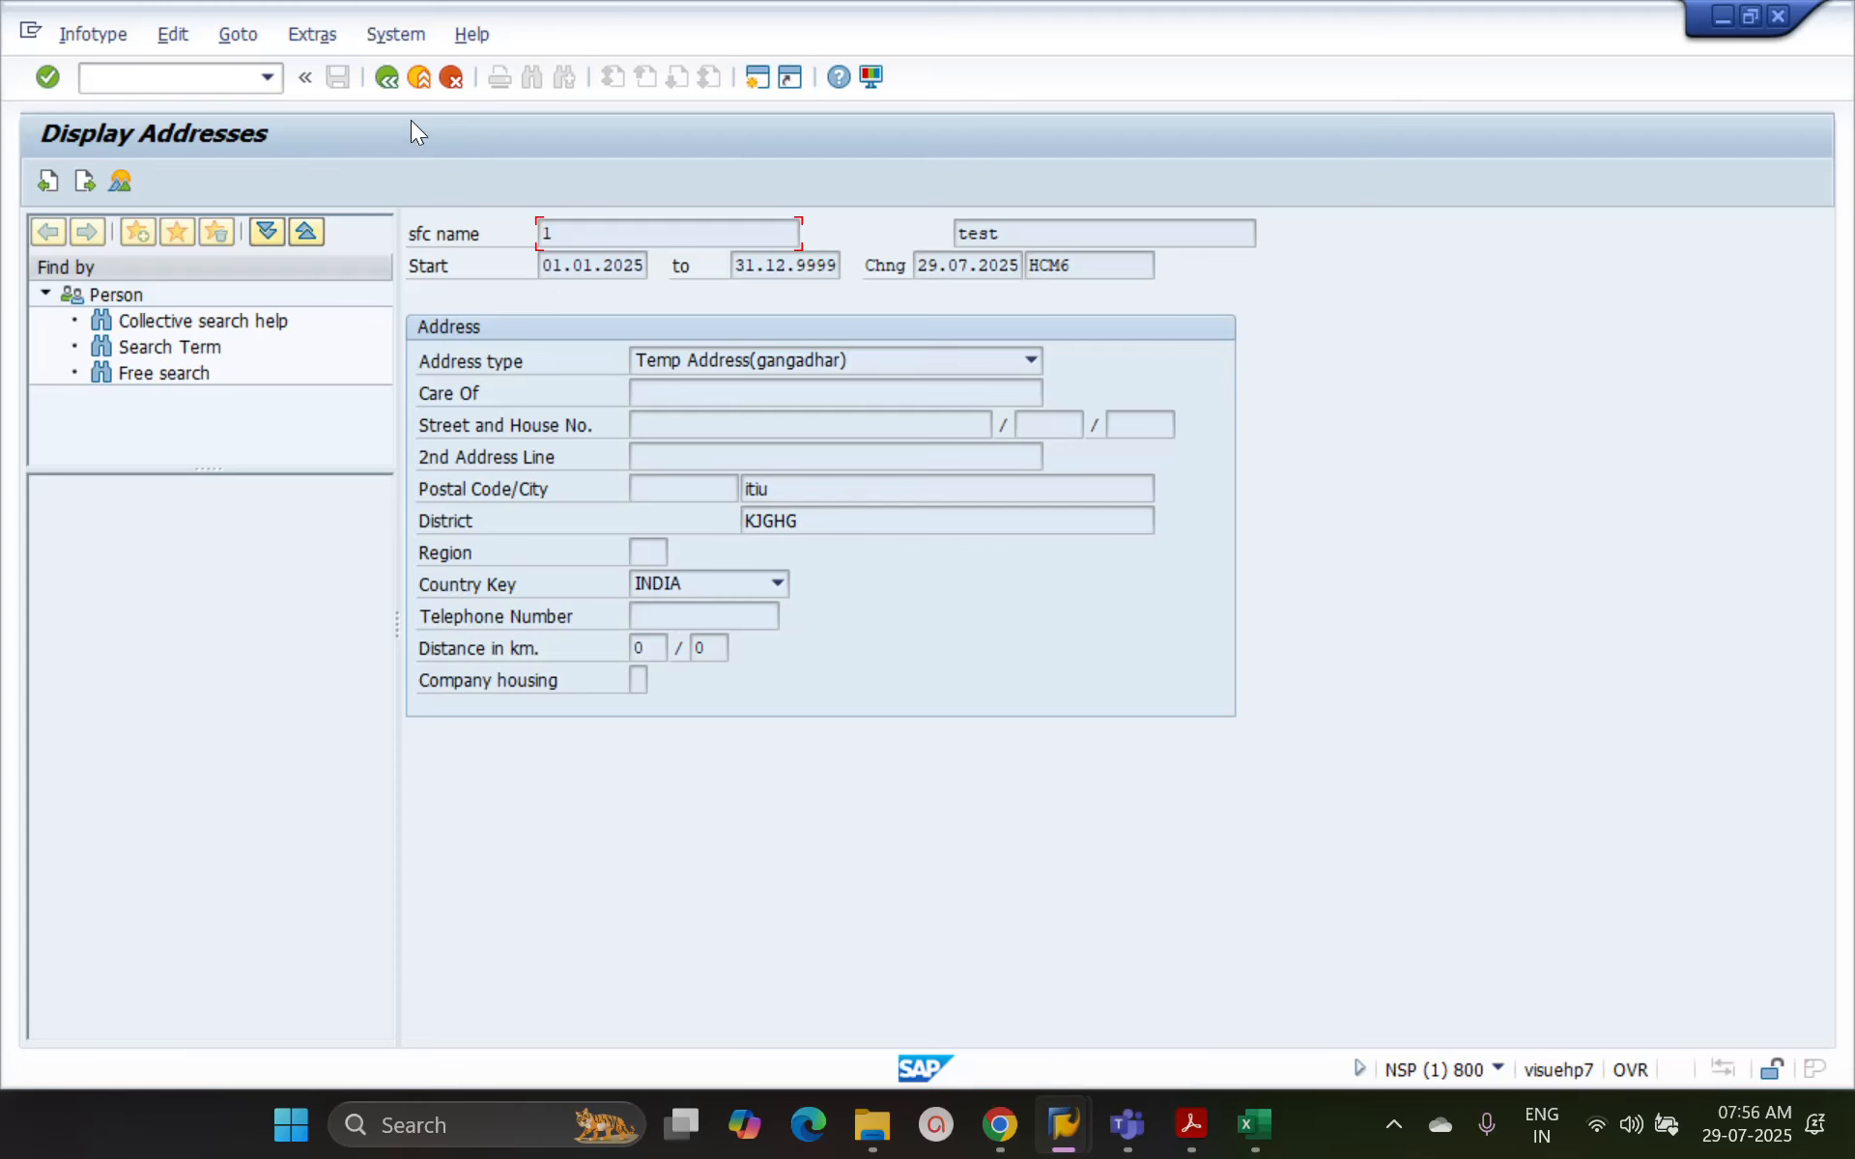
{"action": "left_click", "coordinate": [386, 78]}
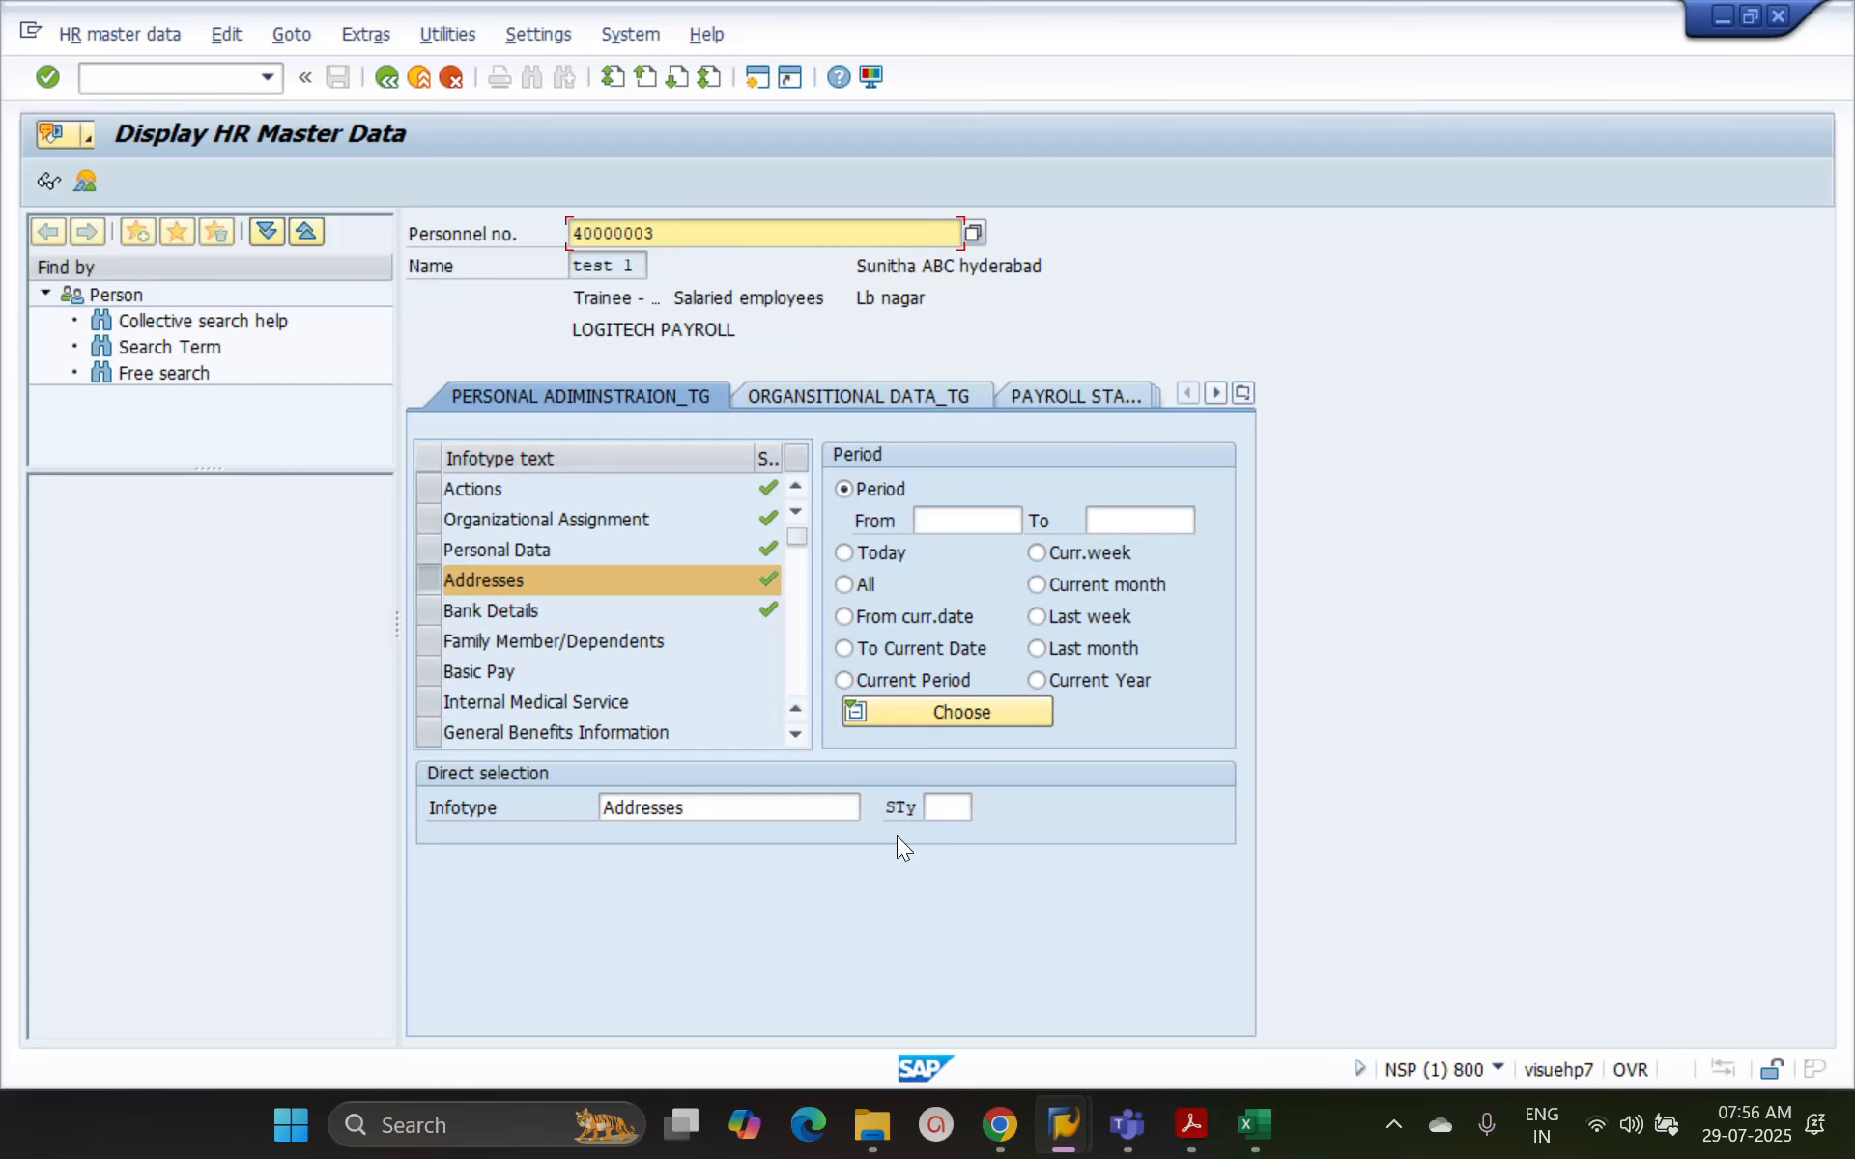
Switch to the explanation workbook in Excel and enter SUB INFORMATION TYPE in cell H6
{"action": "left_click", "coordinate": [1267, 1128]}
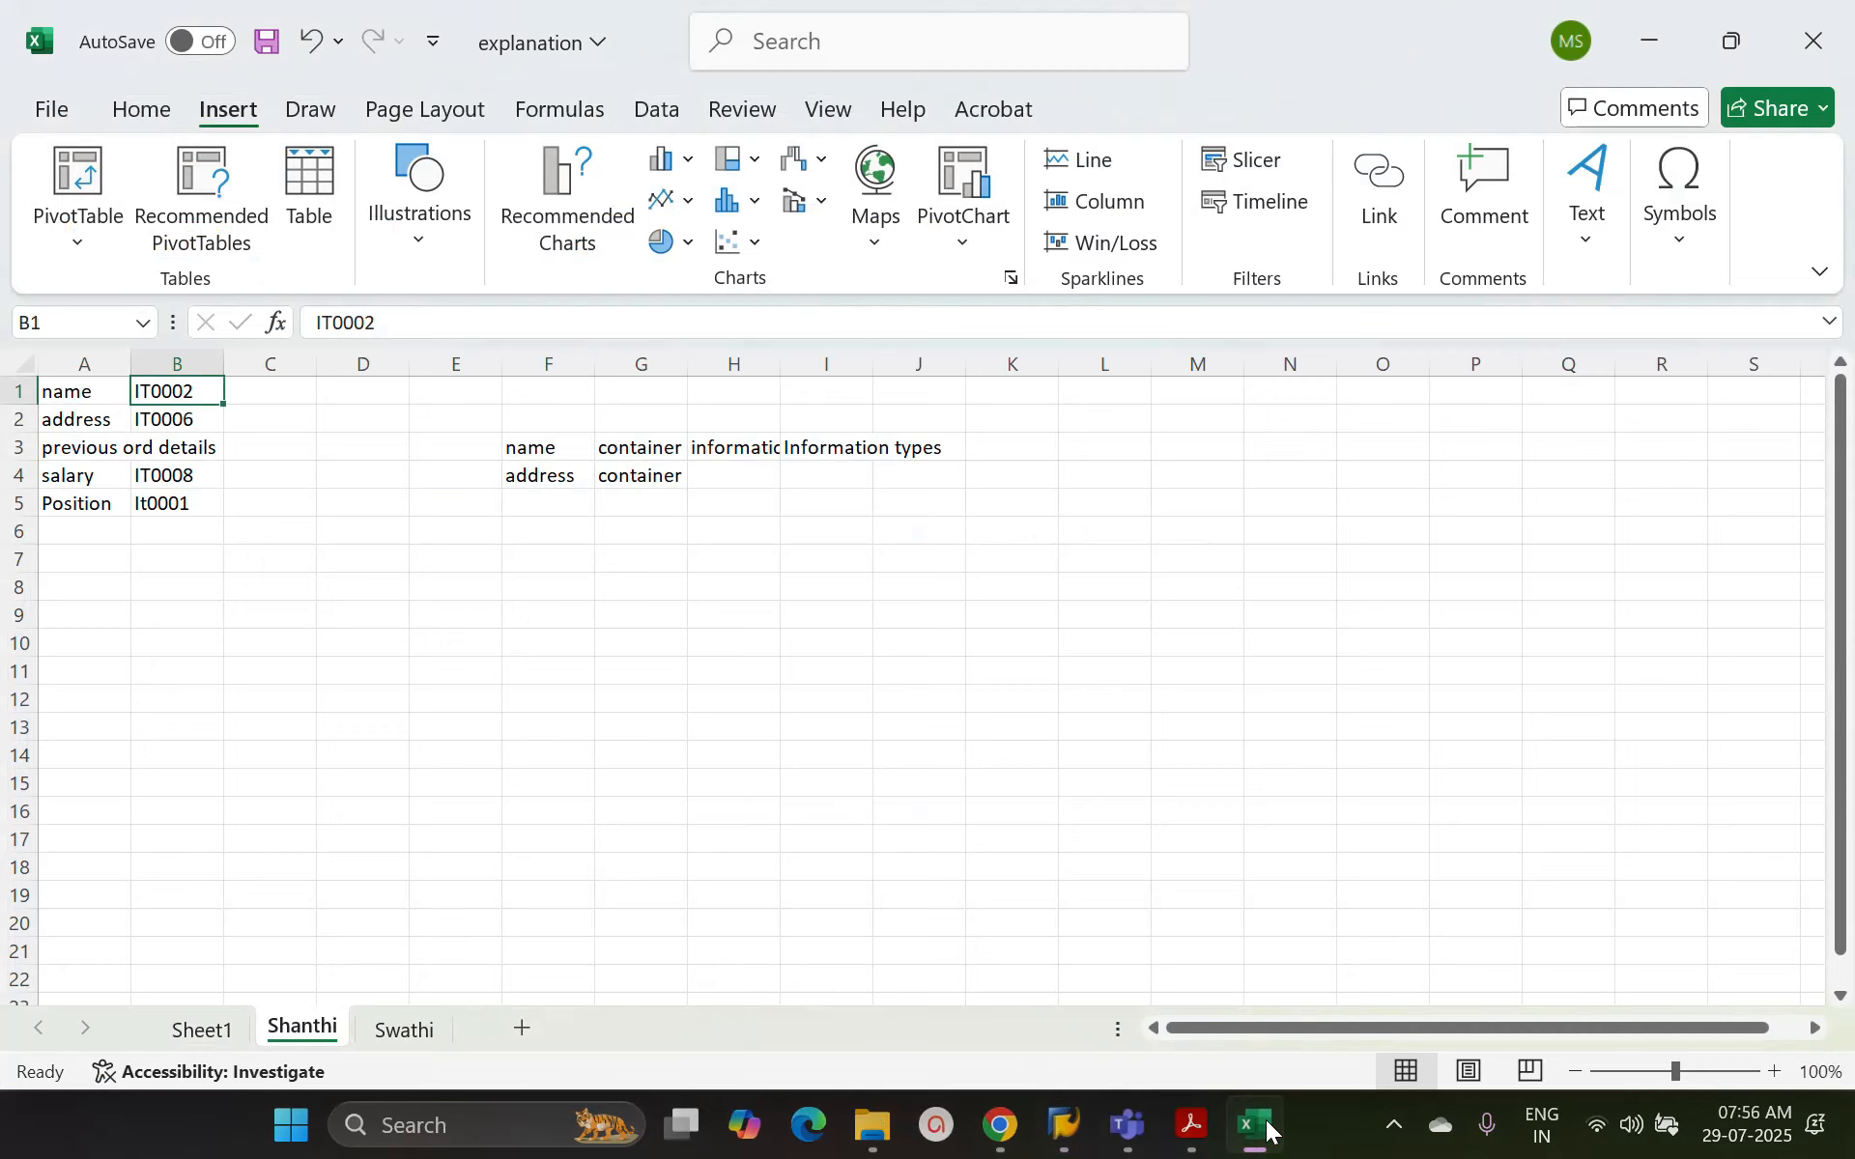
{"action": "left_click", "coordinate": [702, 531]}
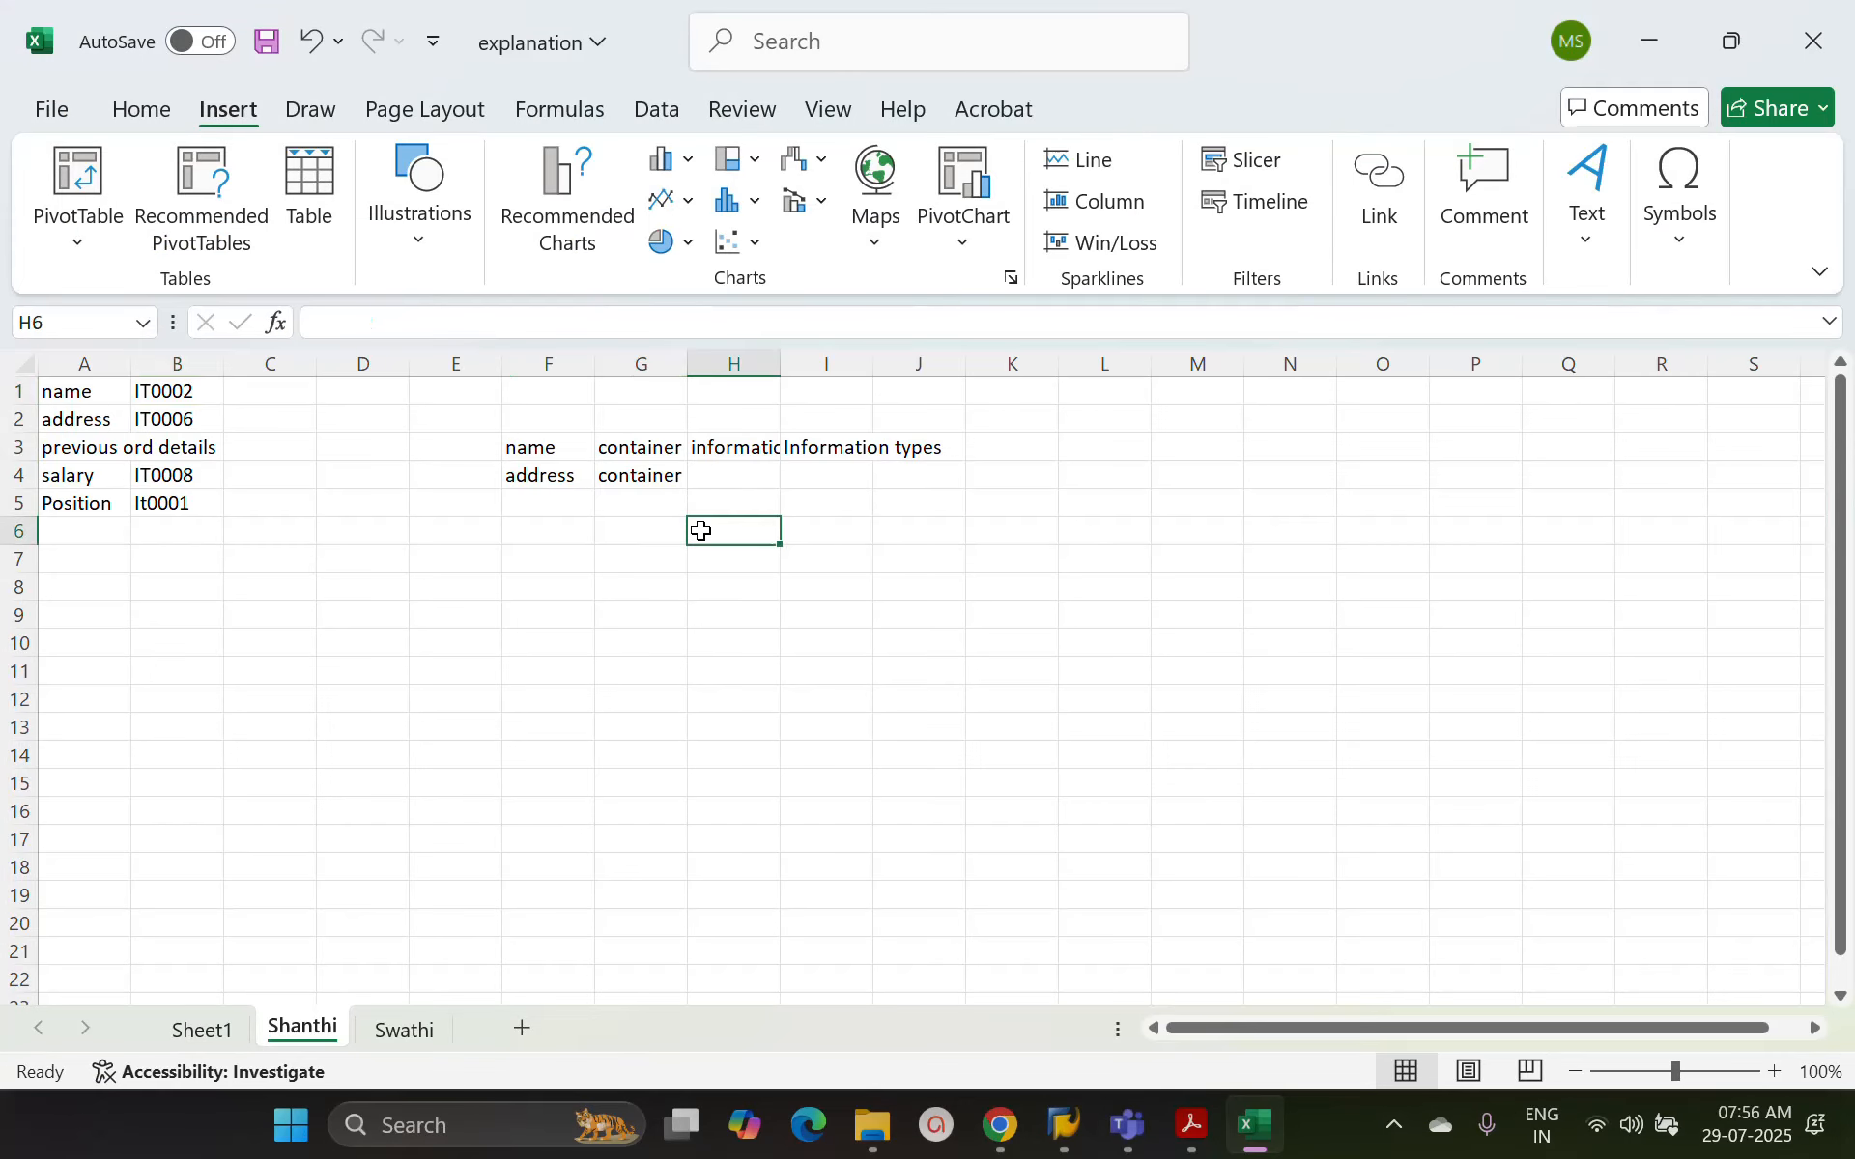
{"action": "type", "text": "SUBIN"}
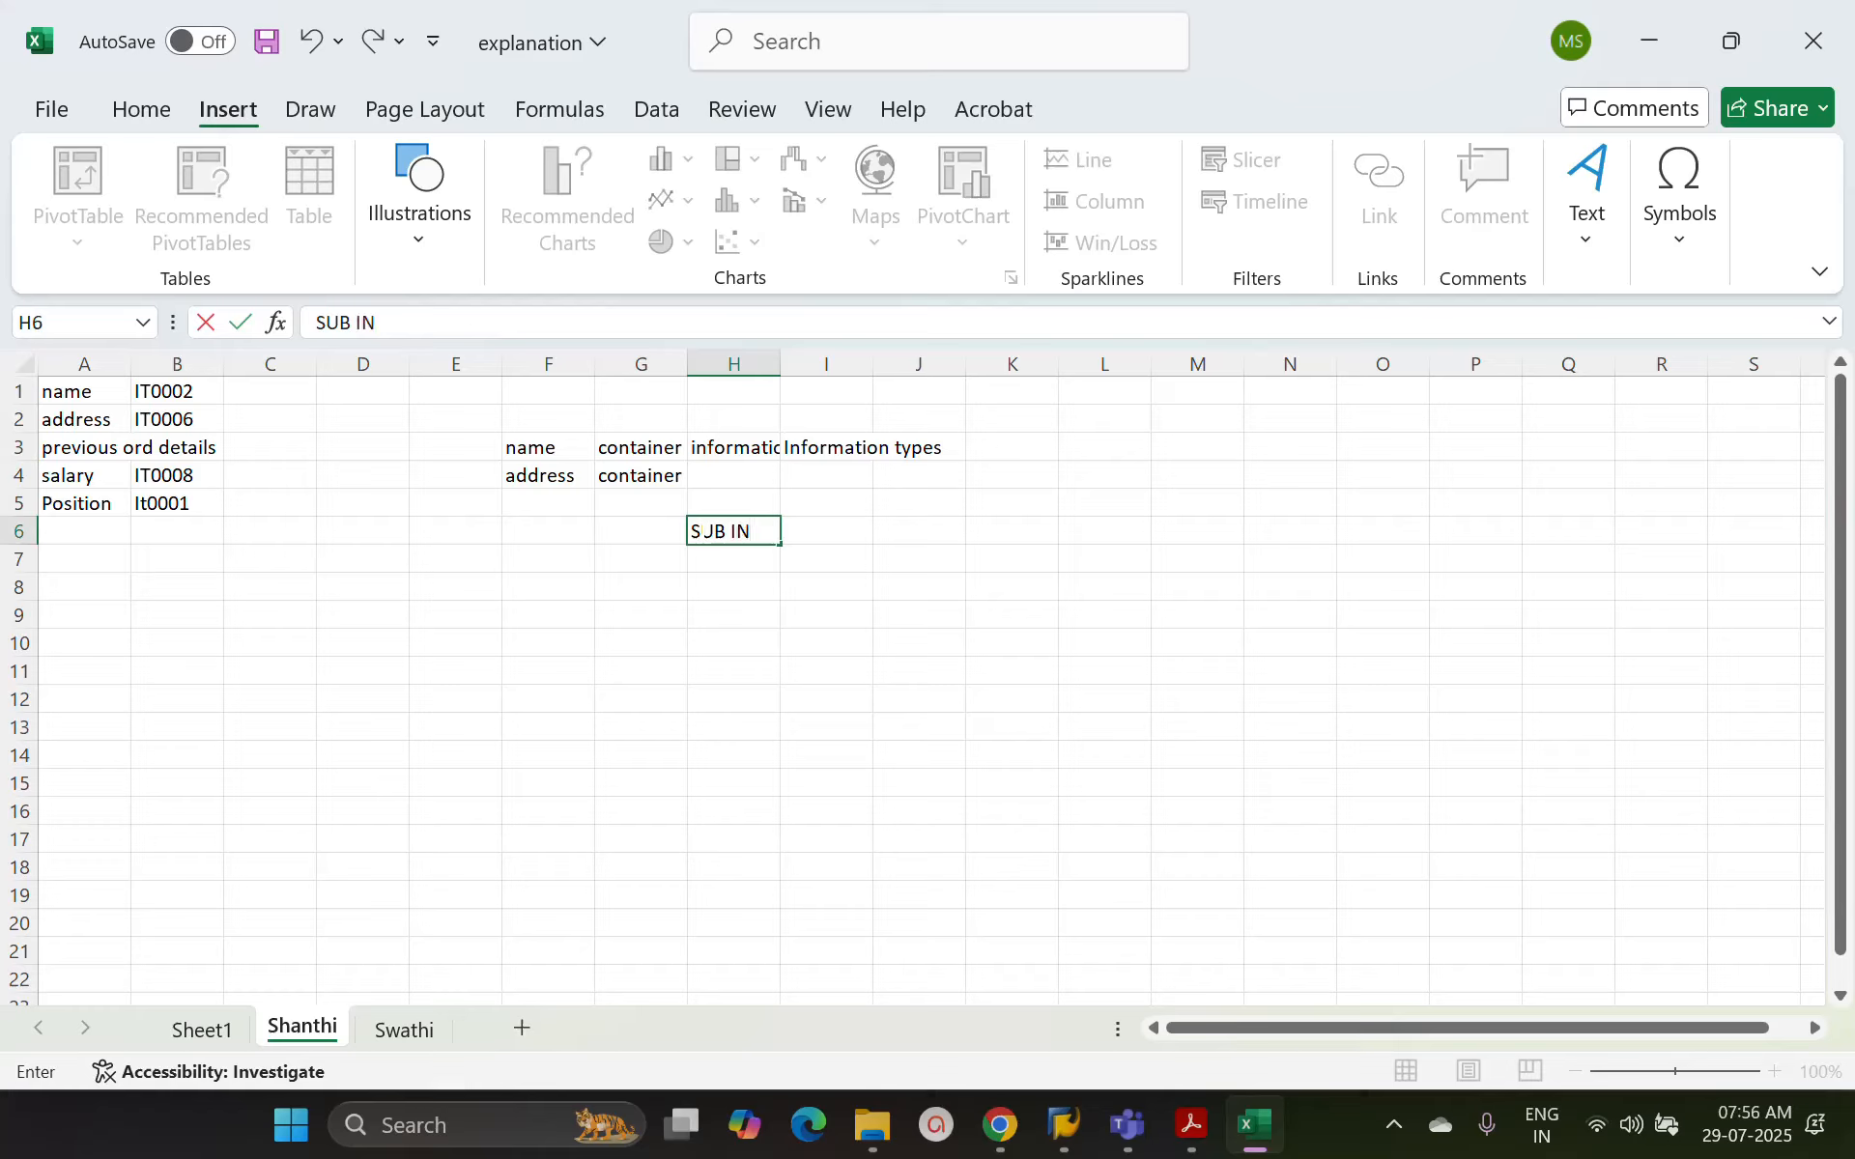
{"action": "key", "text": "BackSpace"}
{"action": "key", "text": "BackSpace"}
{"action": "type", "text": "INFORMATION TYPE"}
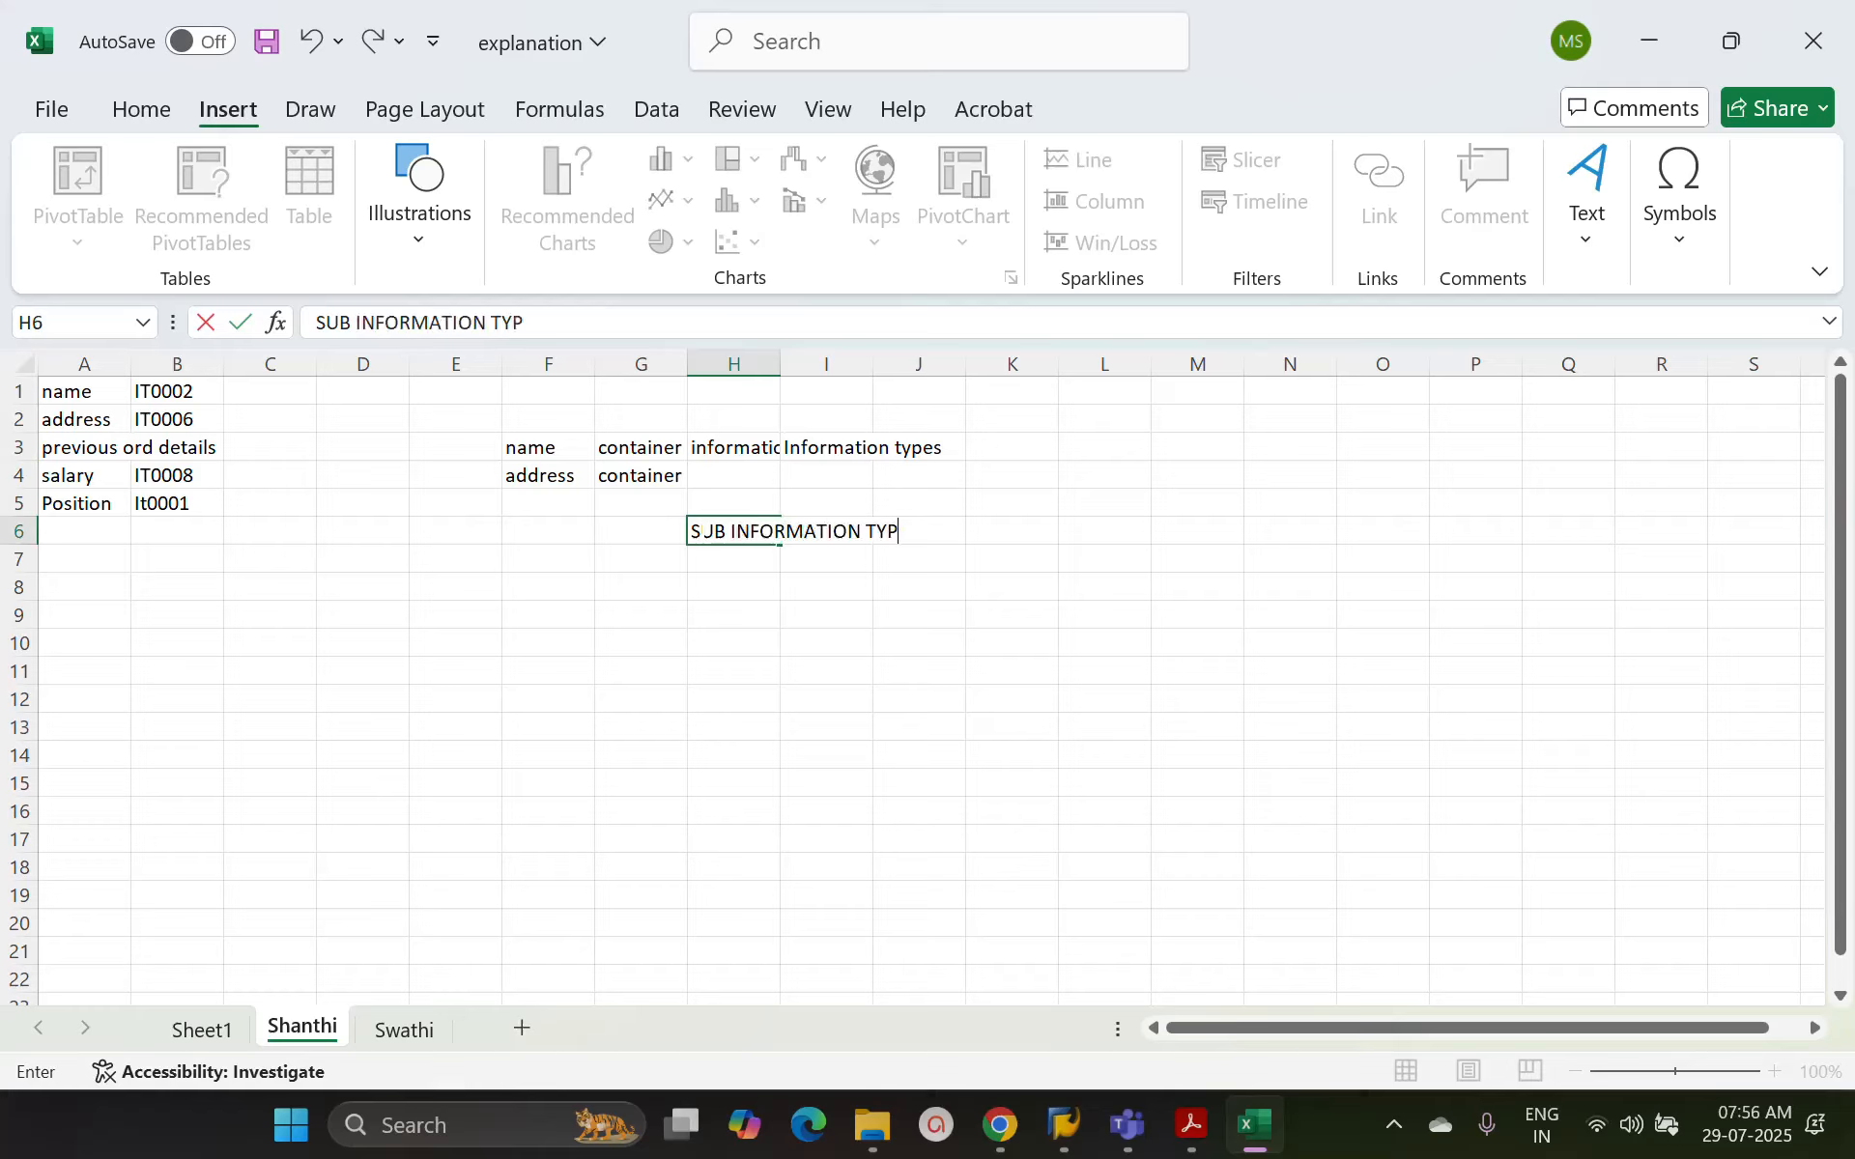
{"action": "key", "text": "Tab"}
{"action": "key", "text": "Tab"}
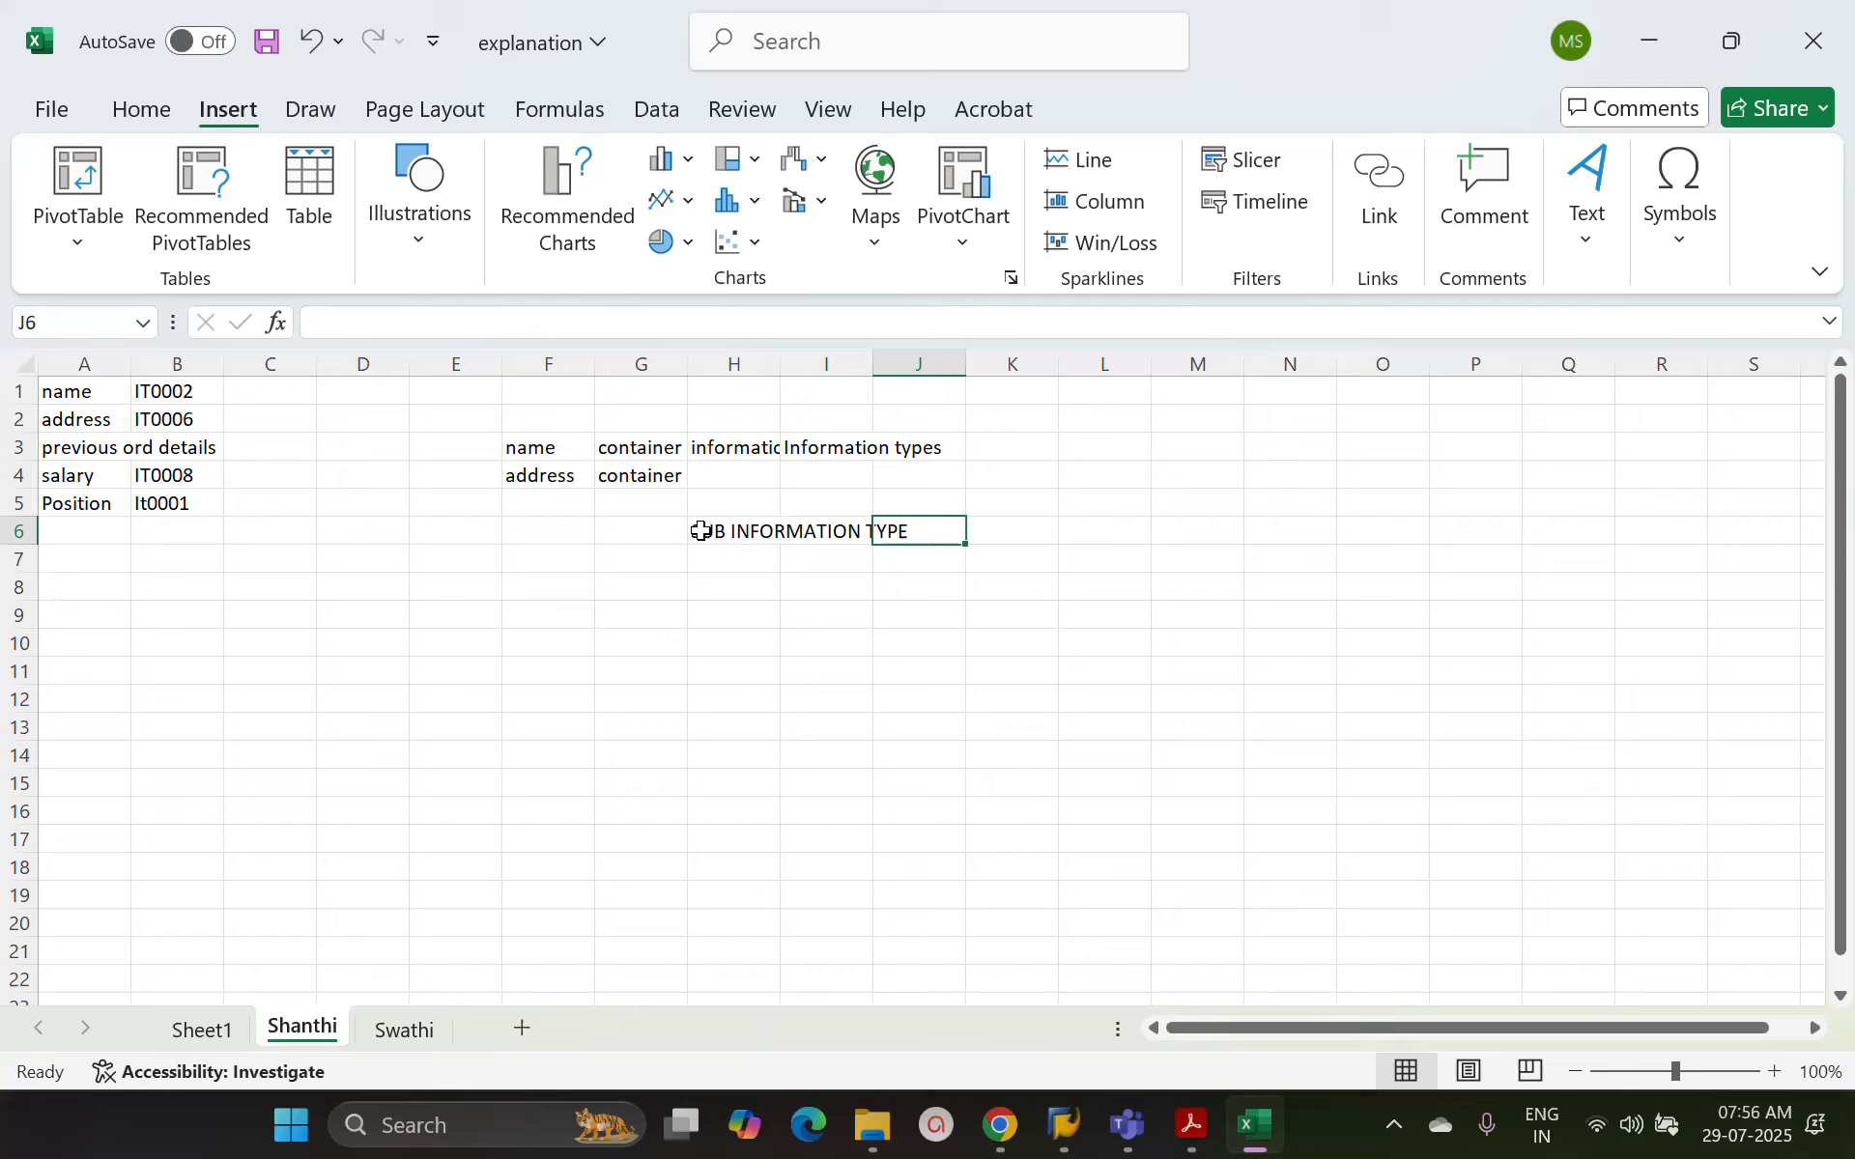
Enter PERMANENT ADDRESS in cell J6 and Temporary address in cell J7
{"action": "type", "text": "PERMA"}
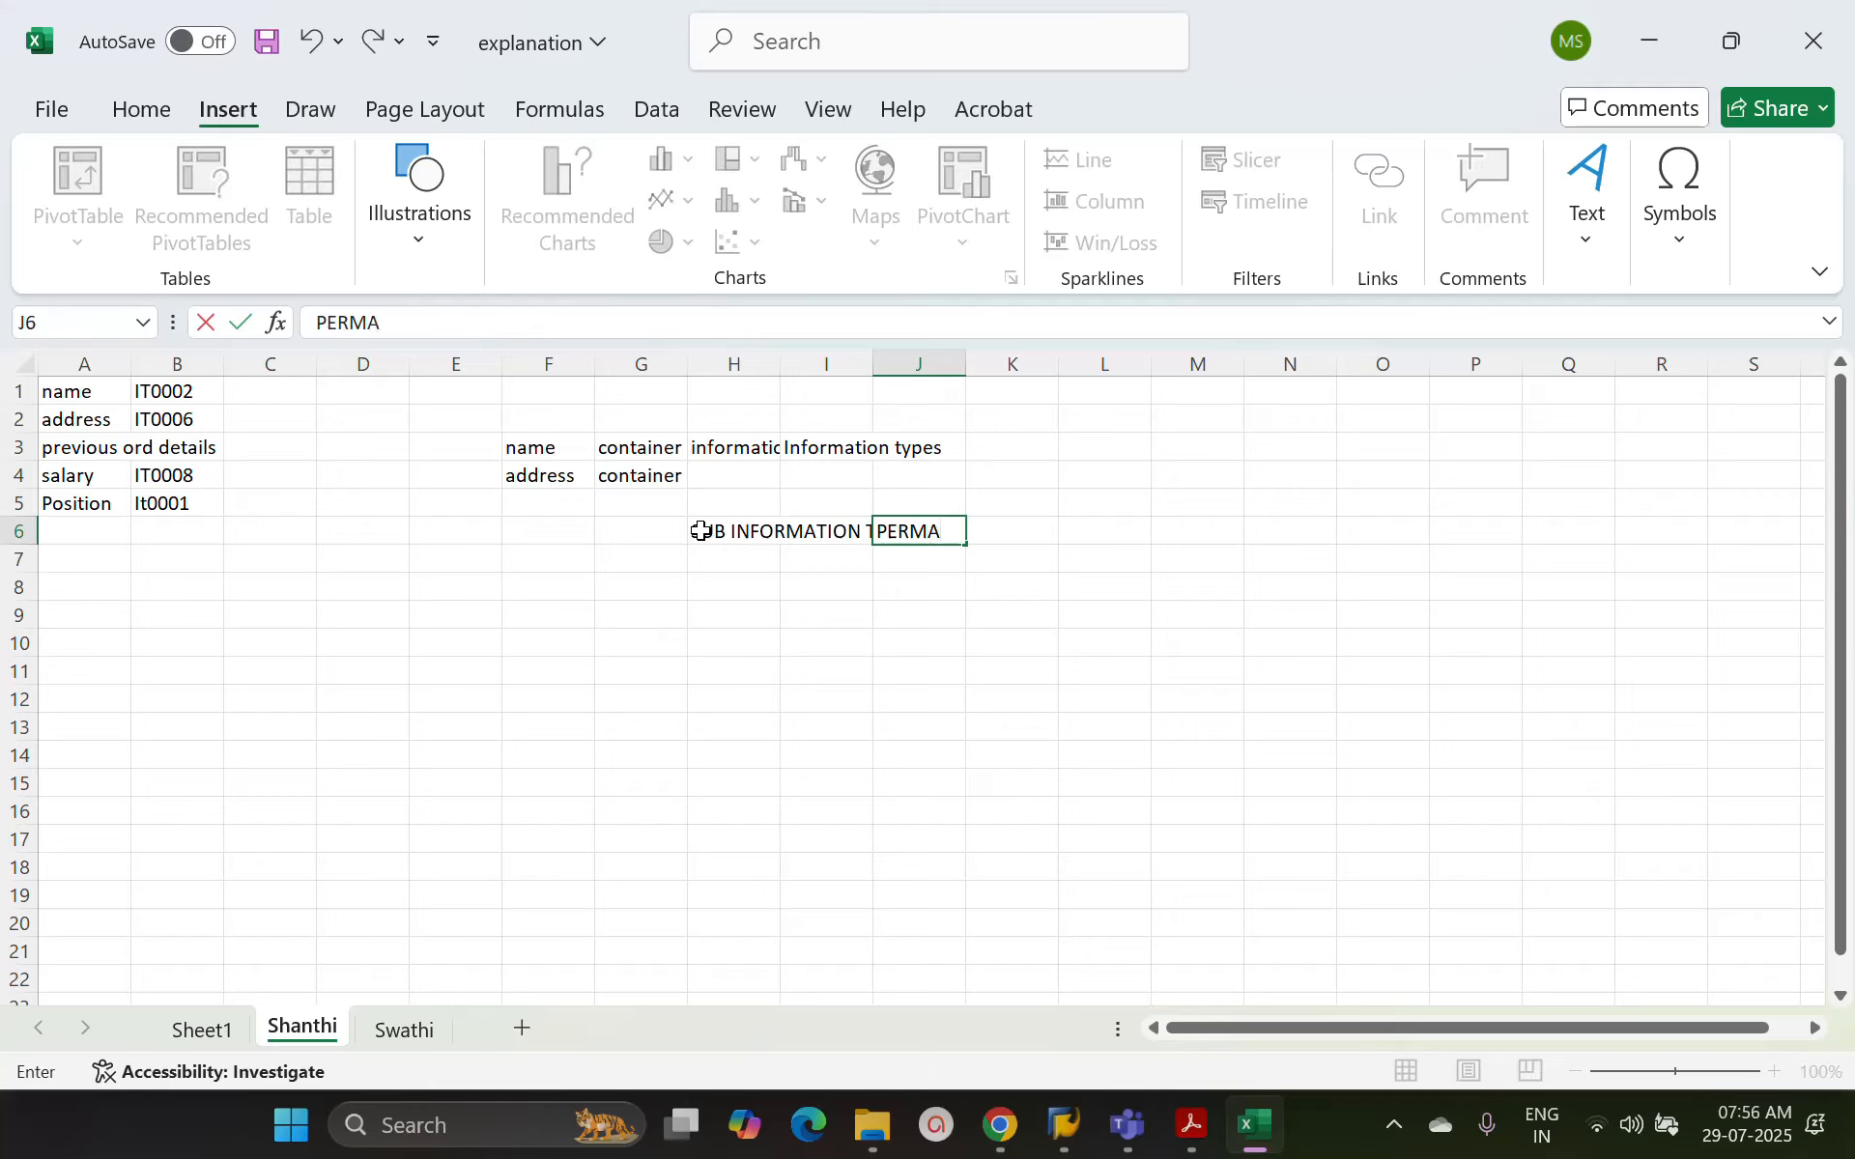
{"action": "type", "text": "NENT ADDRESS"}
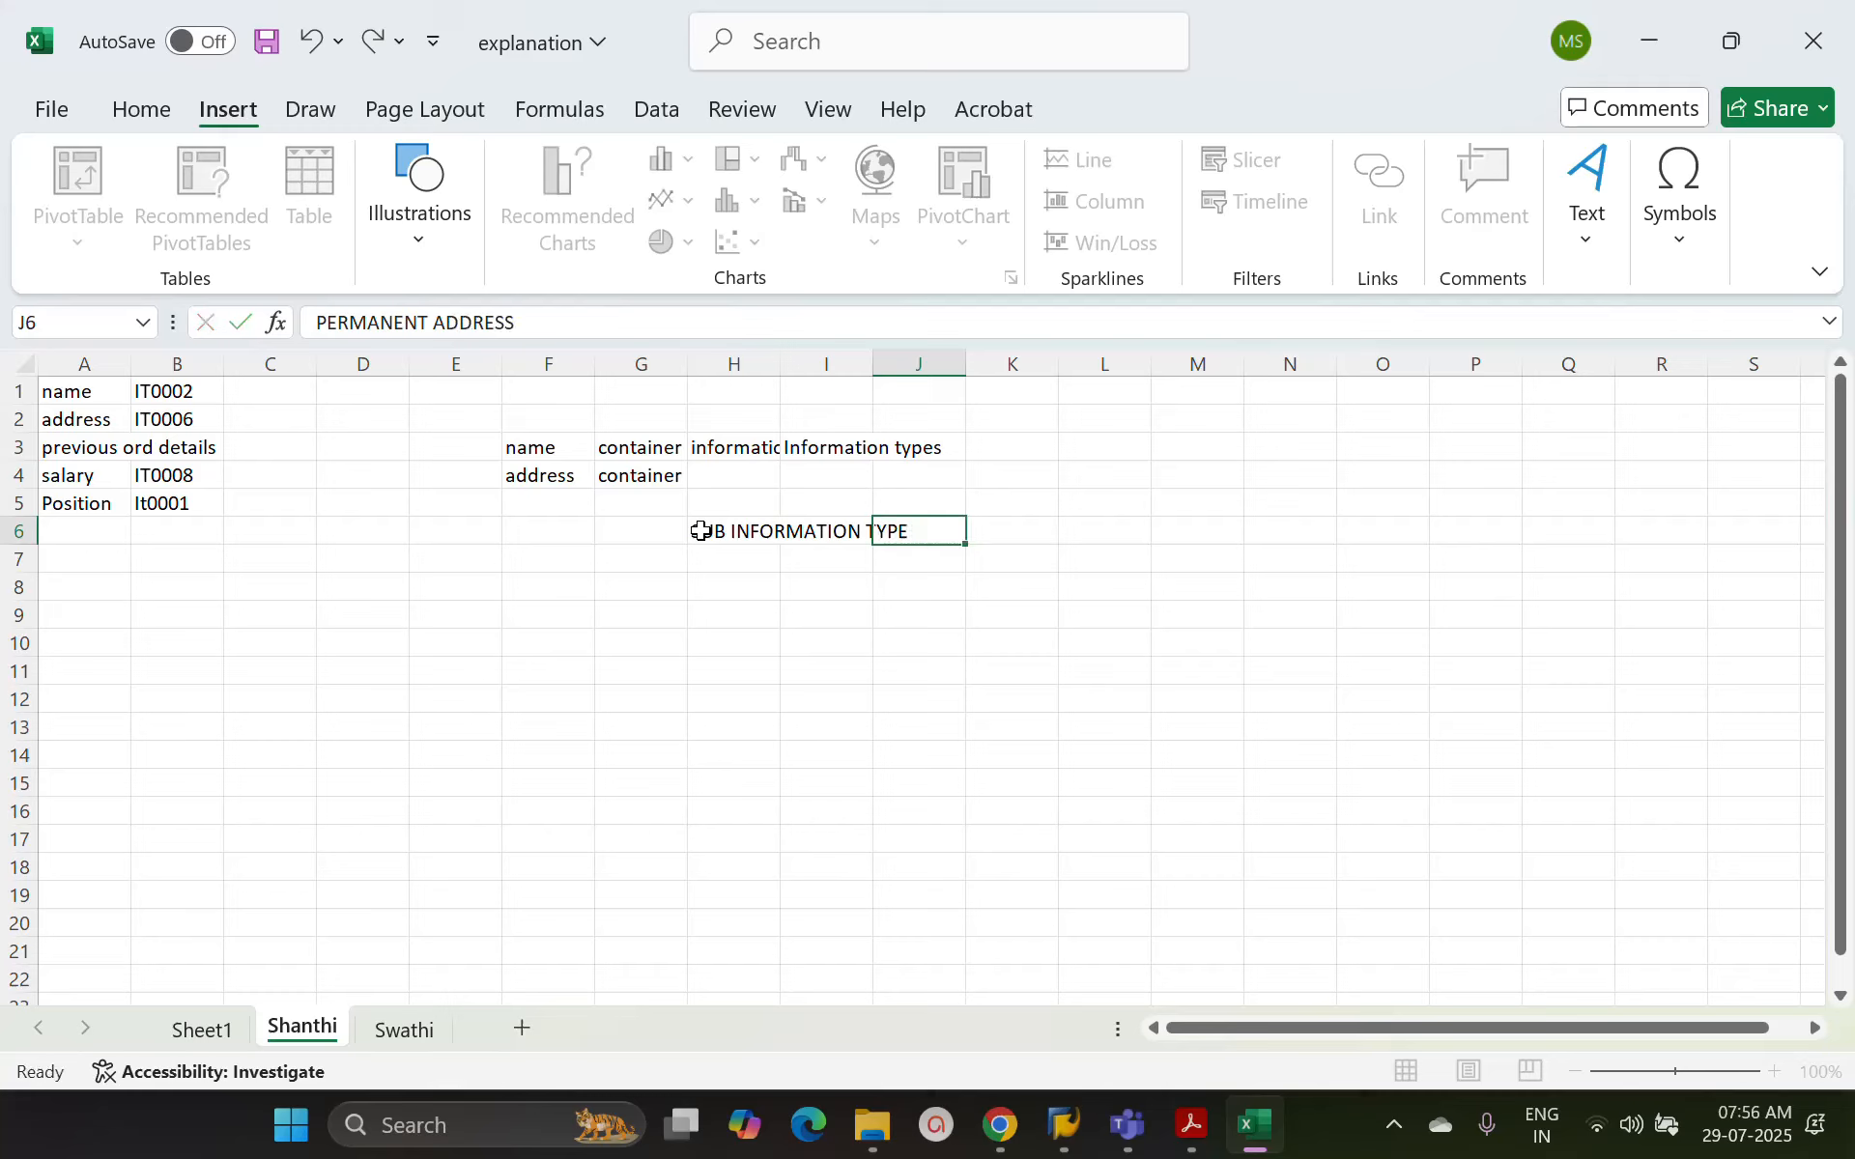
{"action": "key", "text": "Return"}
{"action": "type", "text": "tEM"}
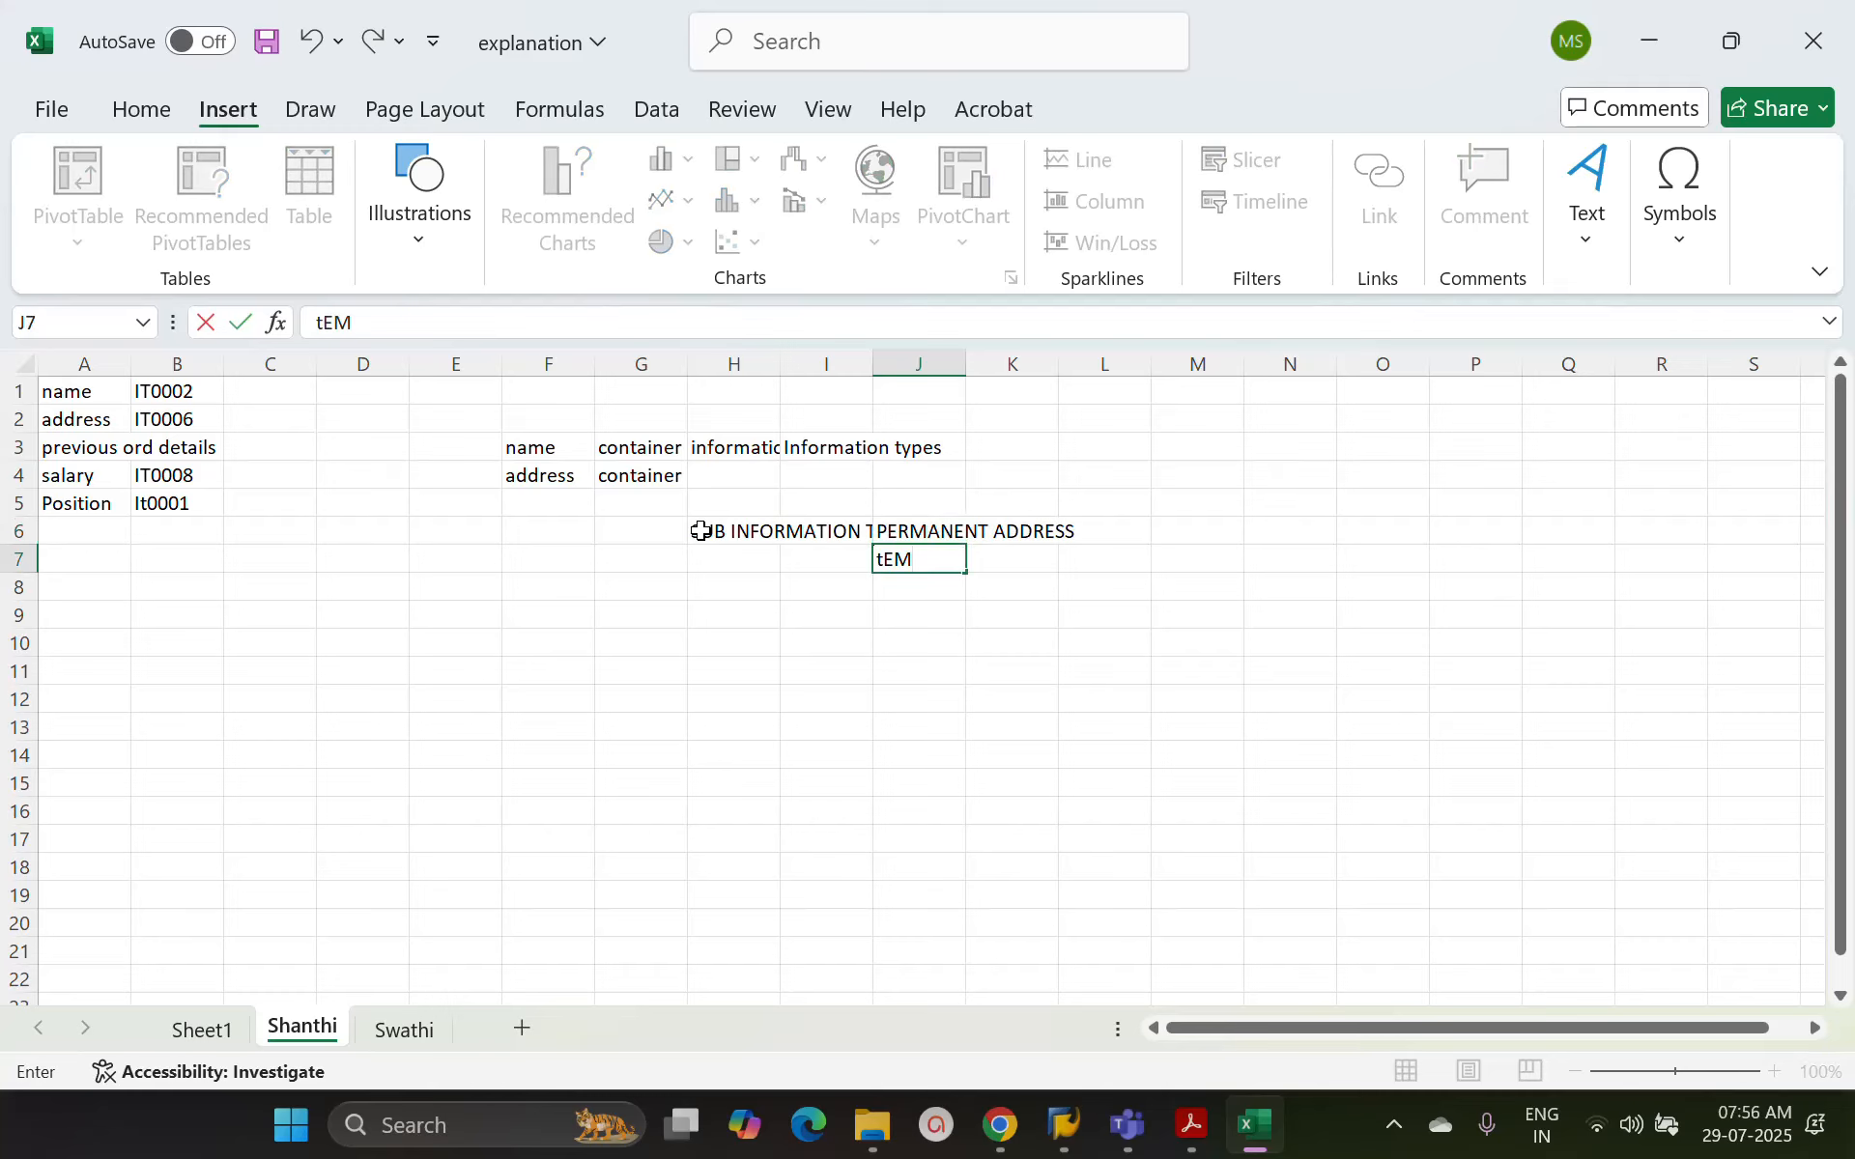
{"action": "type", "text": "PORARY address"}
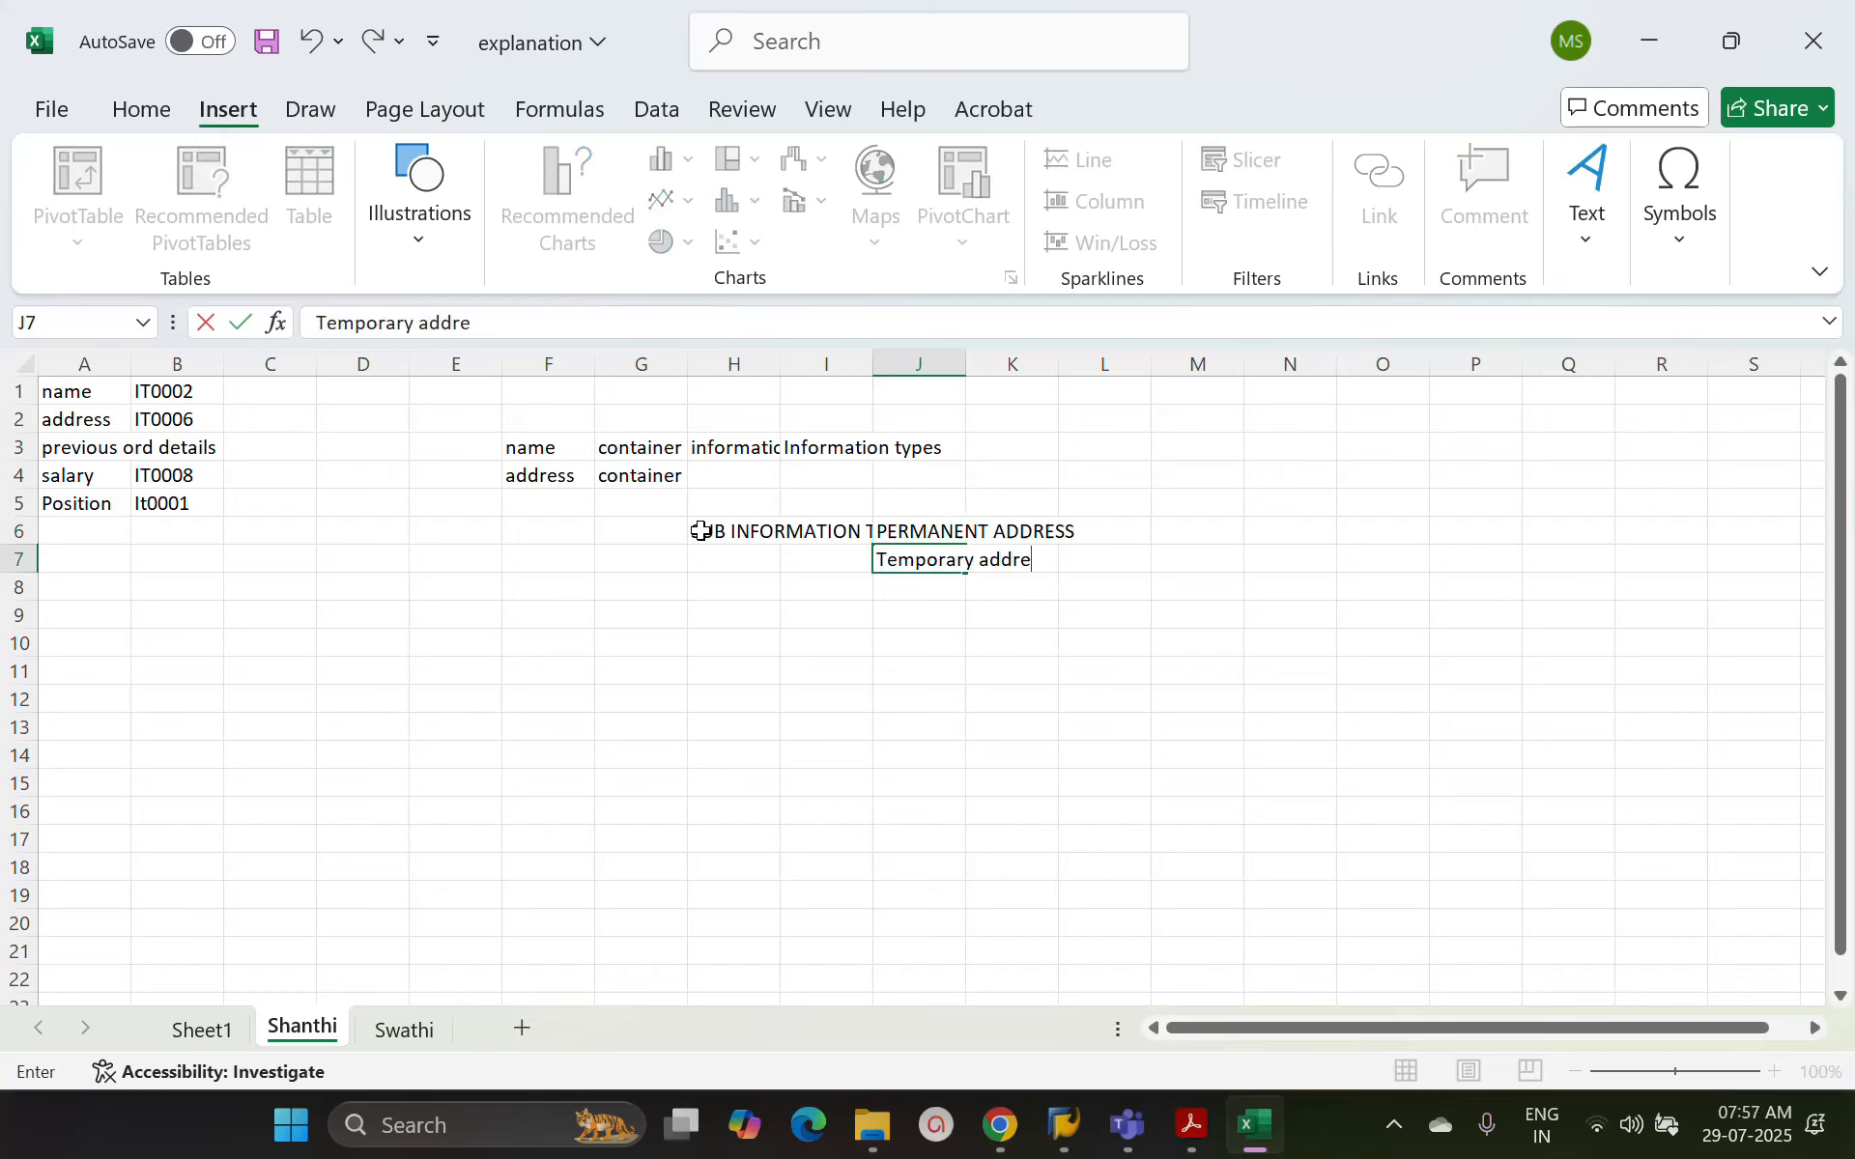
{"action": "key", "text": "Return"}
Enter the subtype codes 01 in cell K6 for the permanent address and 02 in K7 for the temporary address
{"action": "key", "text": "Up"}
{"action": "key", "text": "Up"}
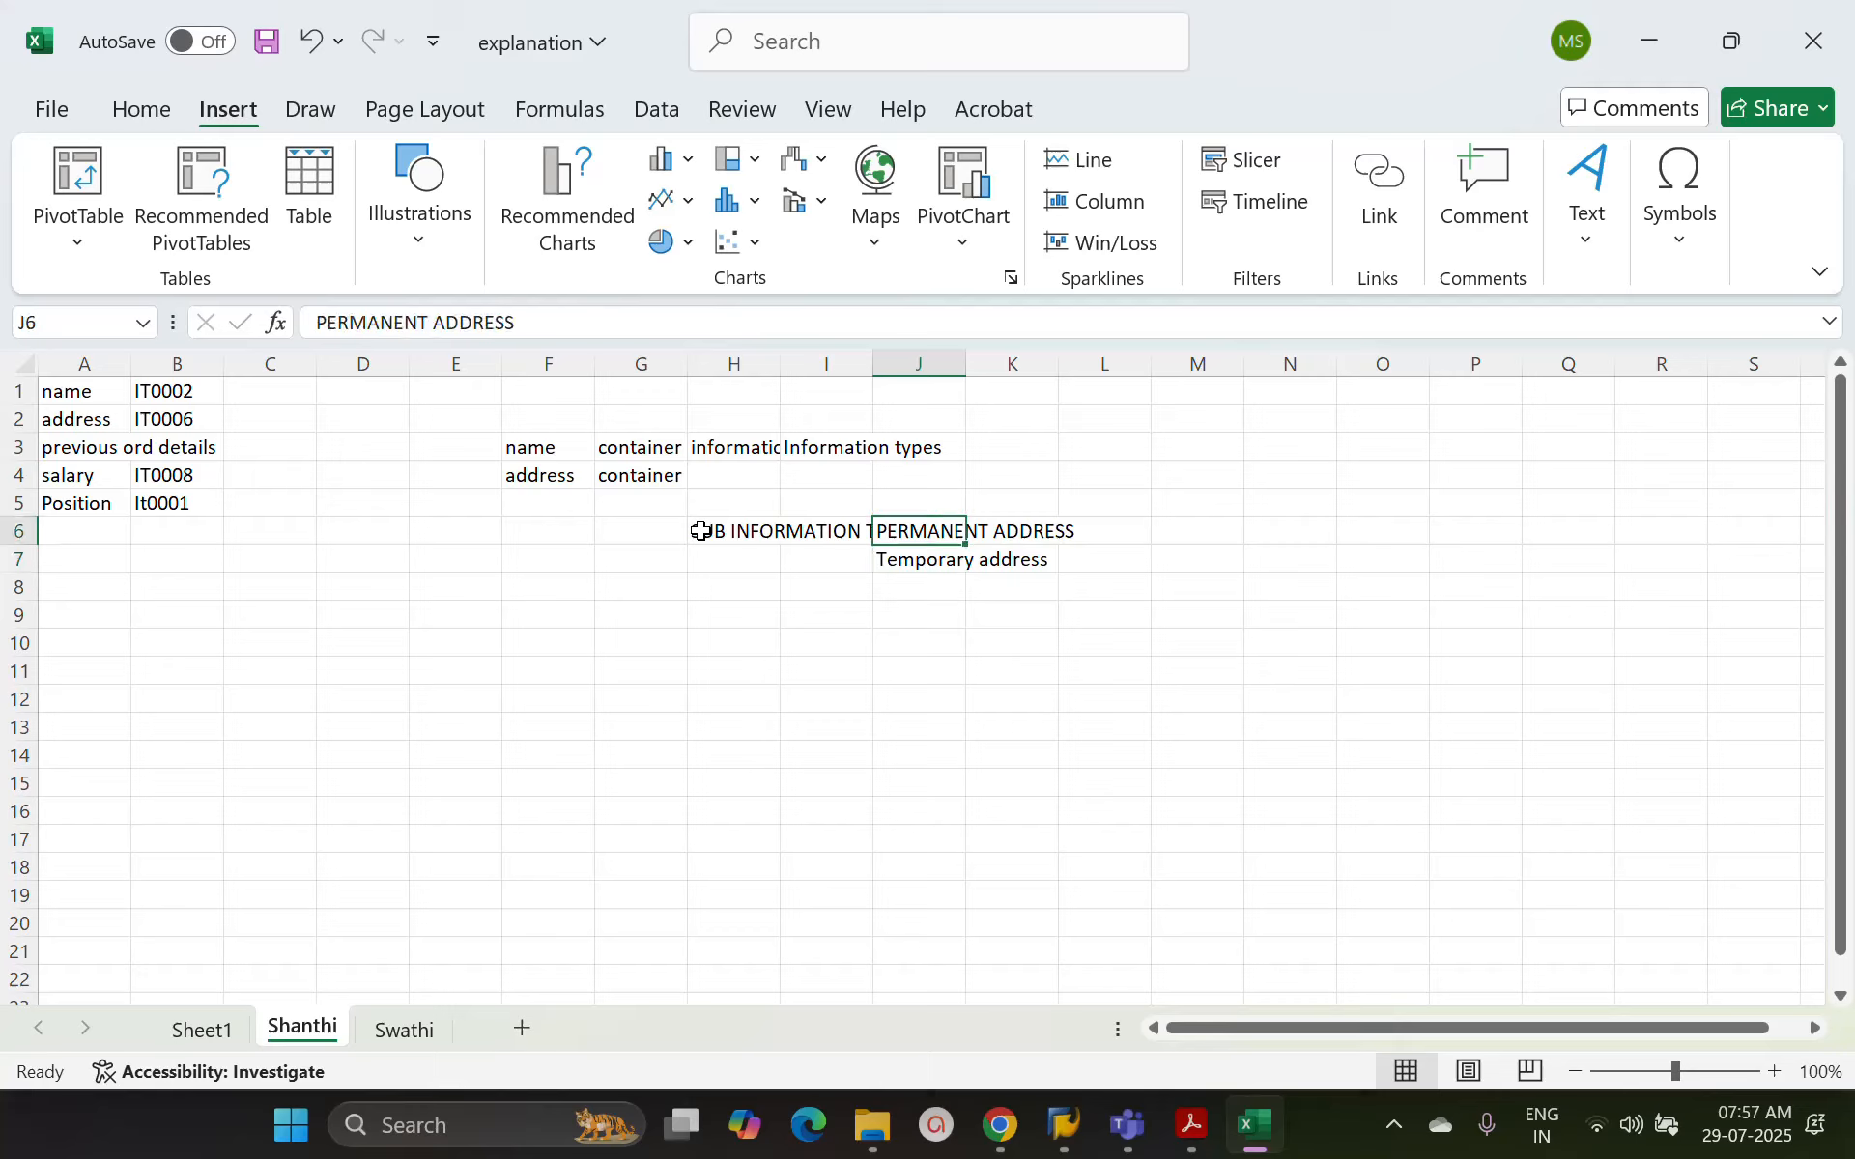
{"action": "key", "text": "Right"}
{"action": "key", "text": "Left"}
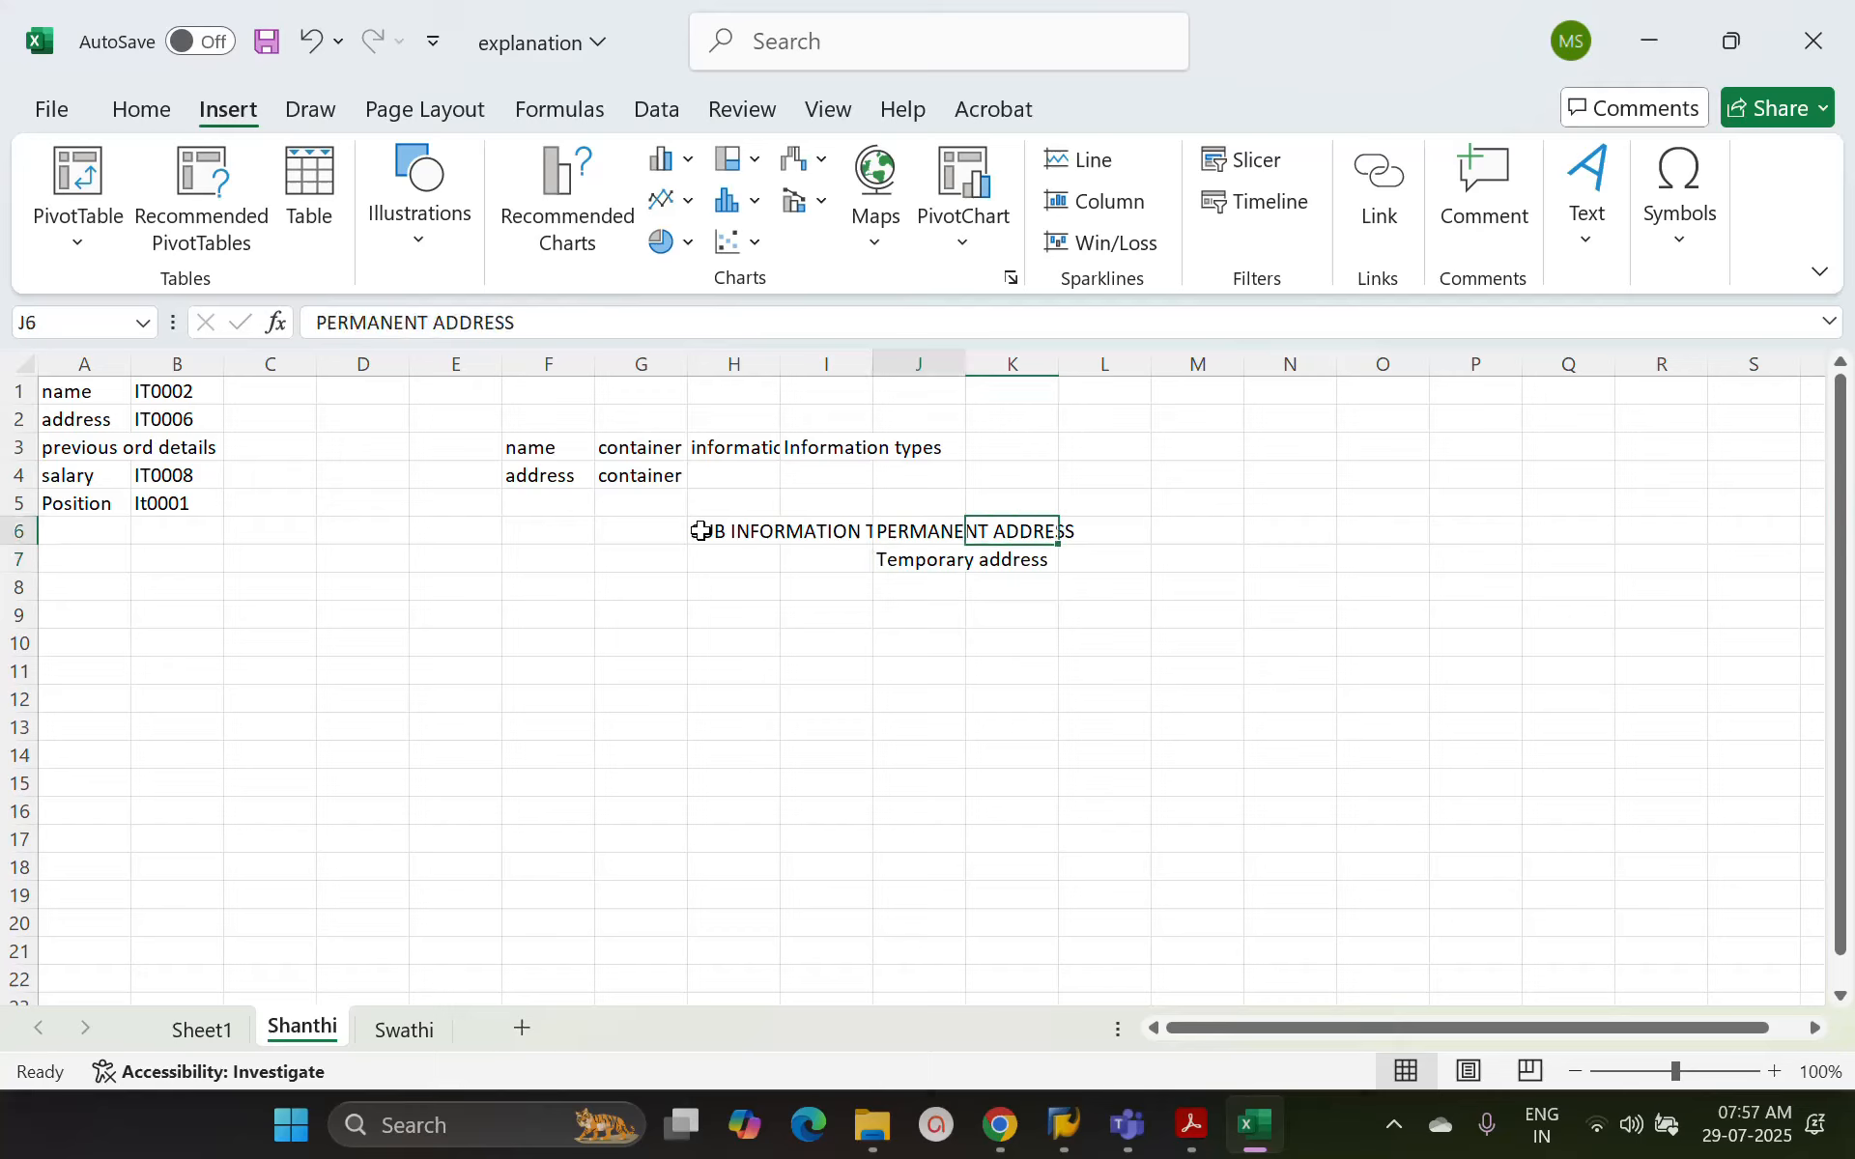
{"action": "key", "text": "Right"}
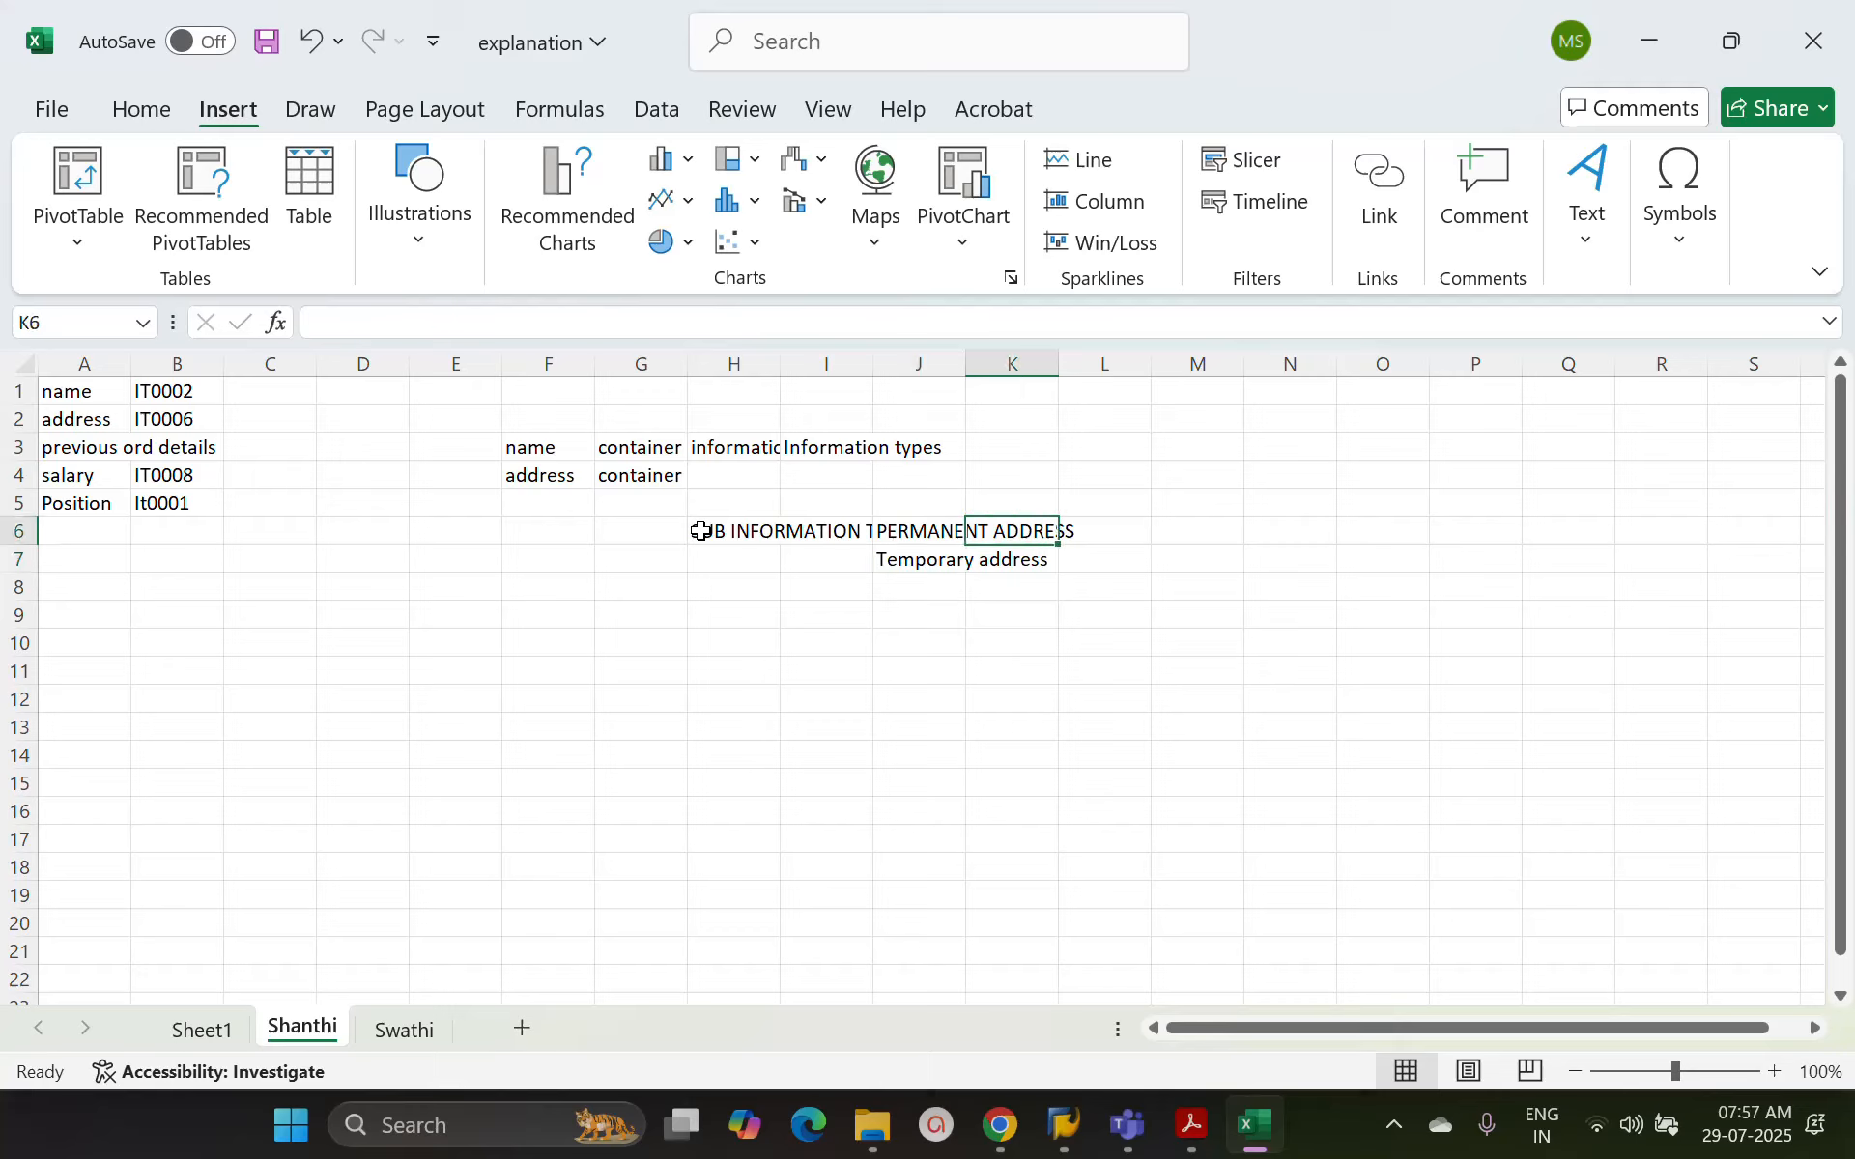
{"action": "key", "text": "Down"}
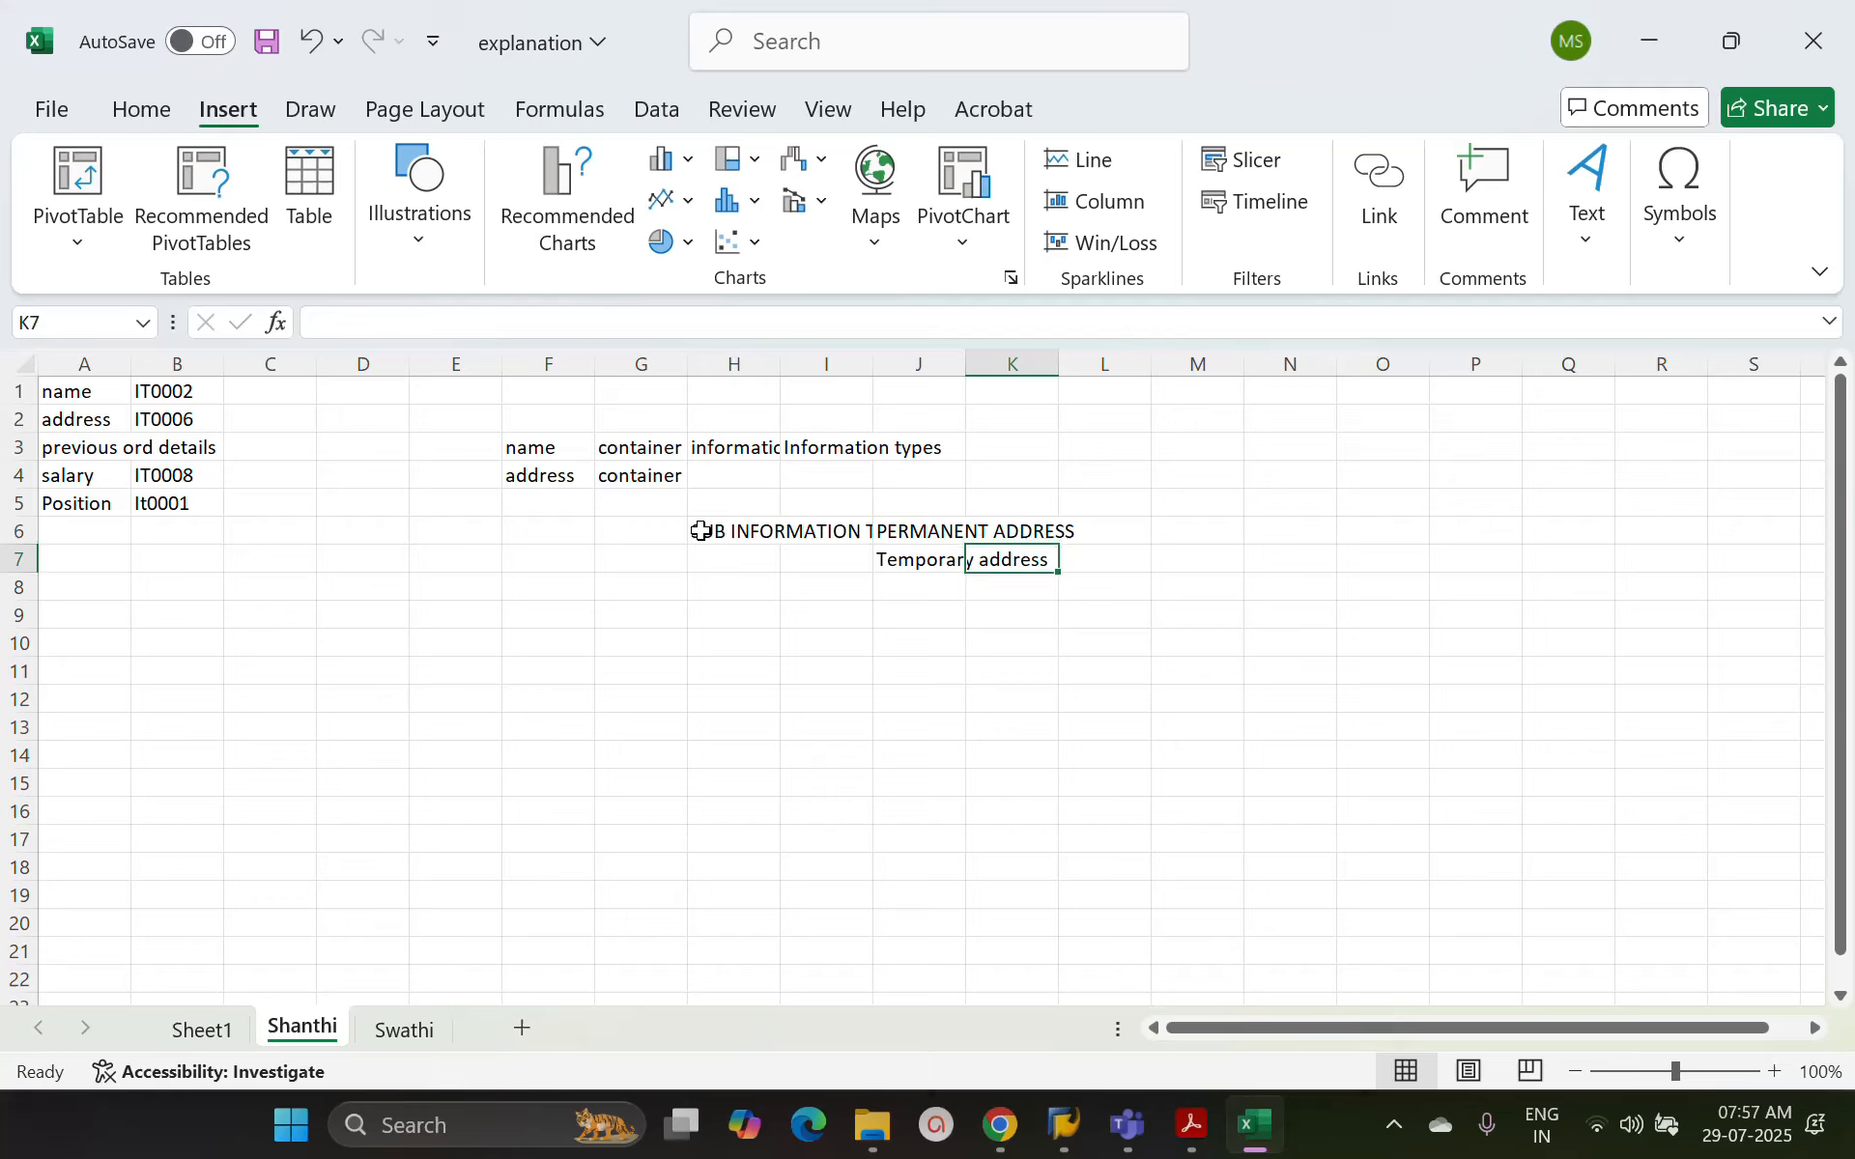
{"action": "key", "text": "Up"}
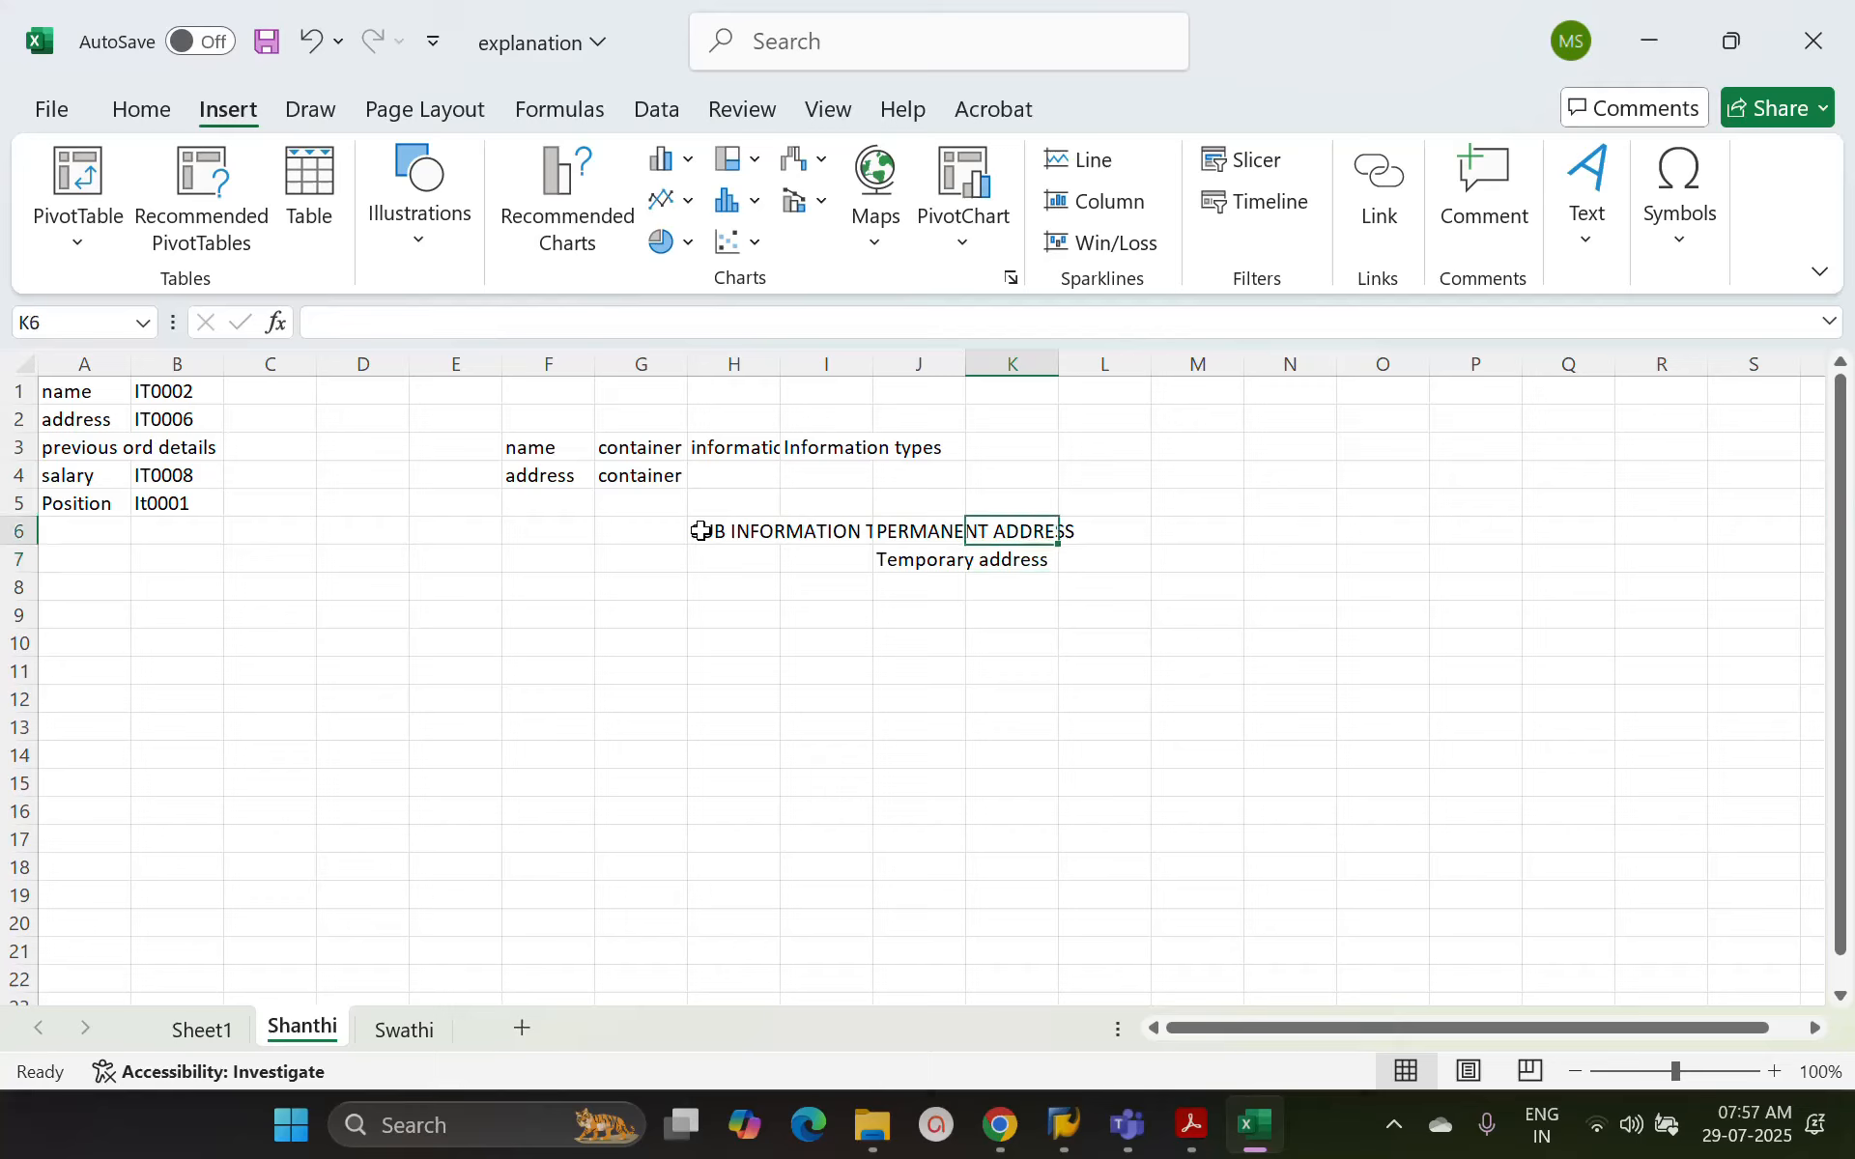
{"action": "type", "text": "01"}
{"action": "key", "text": "Return"}
{"action": "type", "text": "02"}
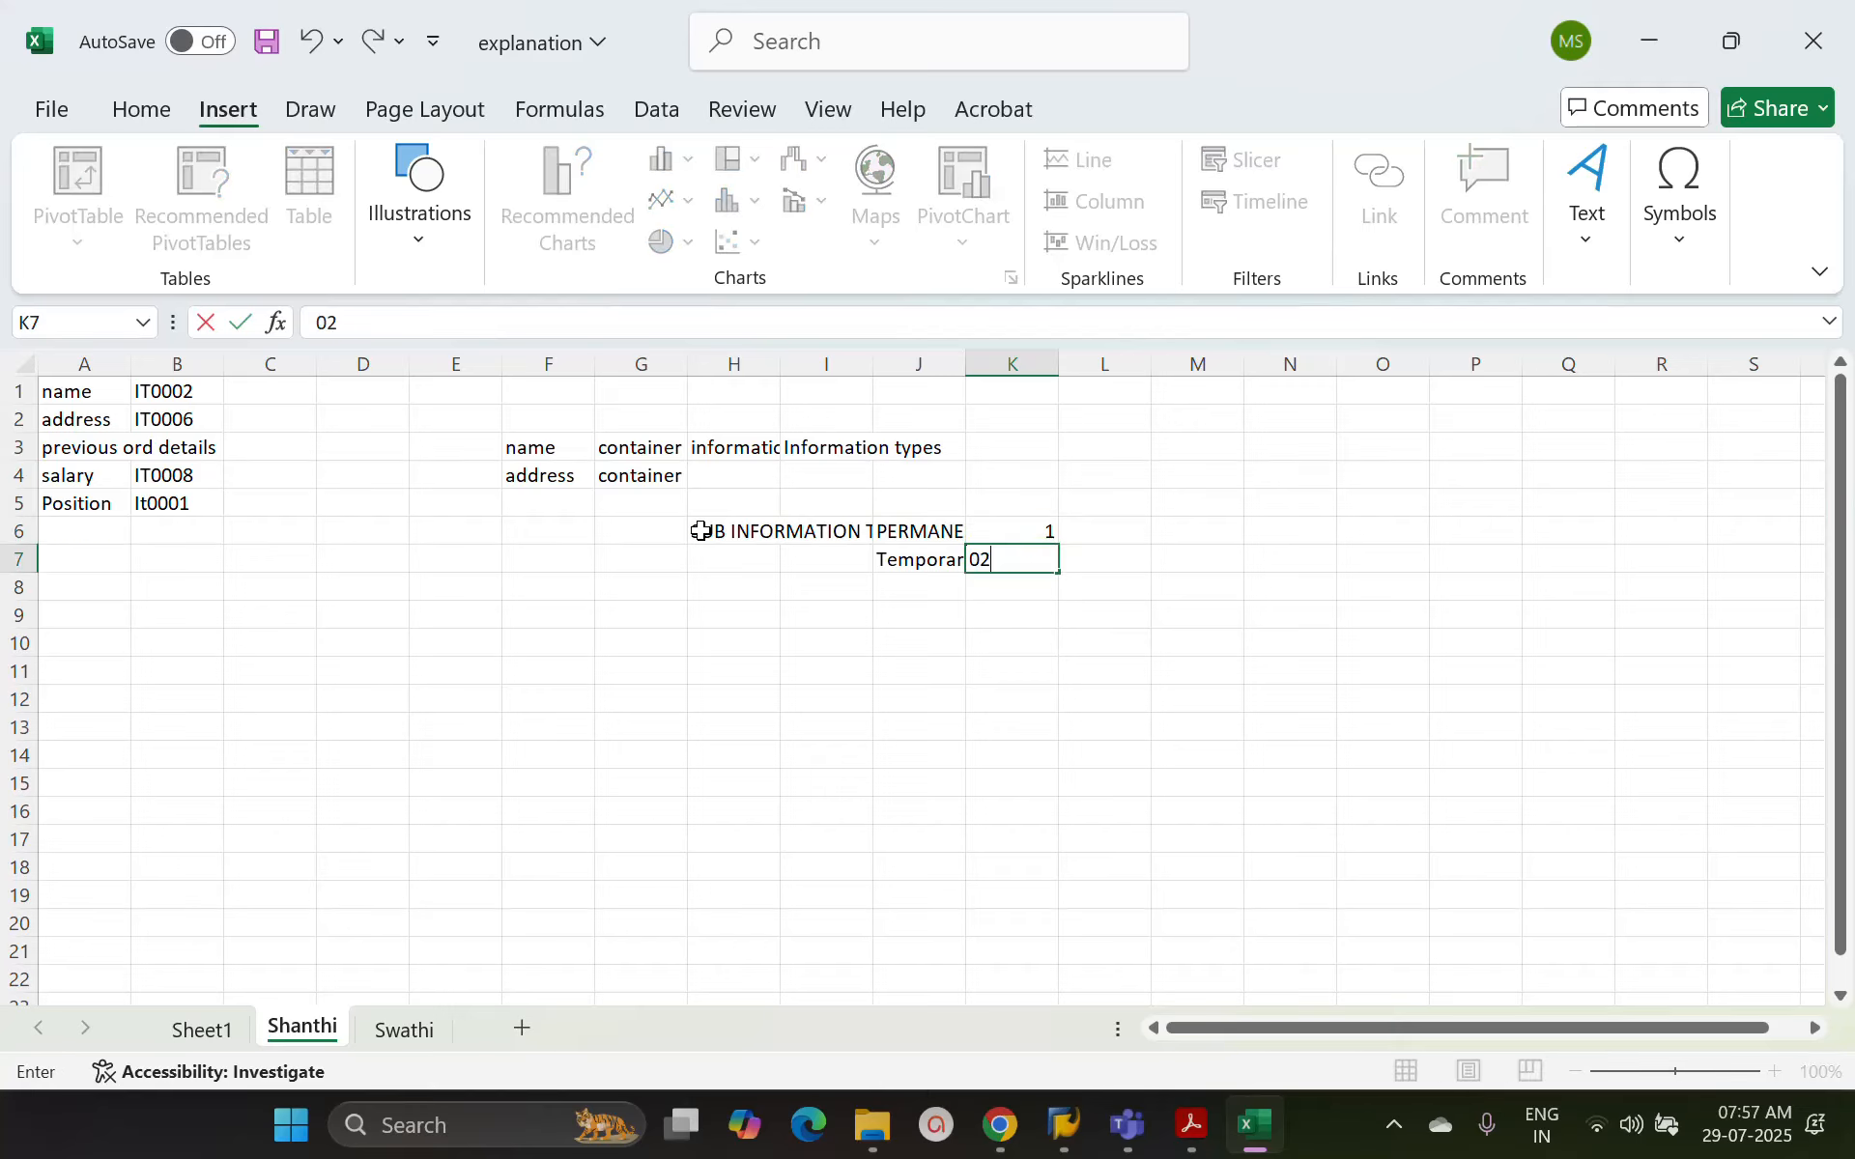
{"action": "key", "text": "Return"}
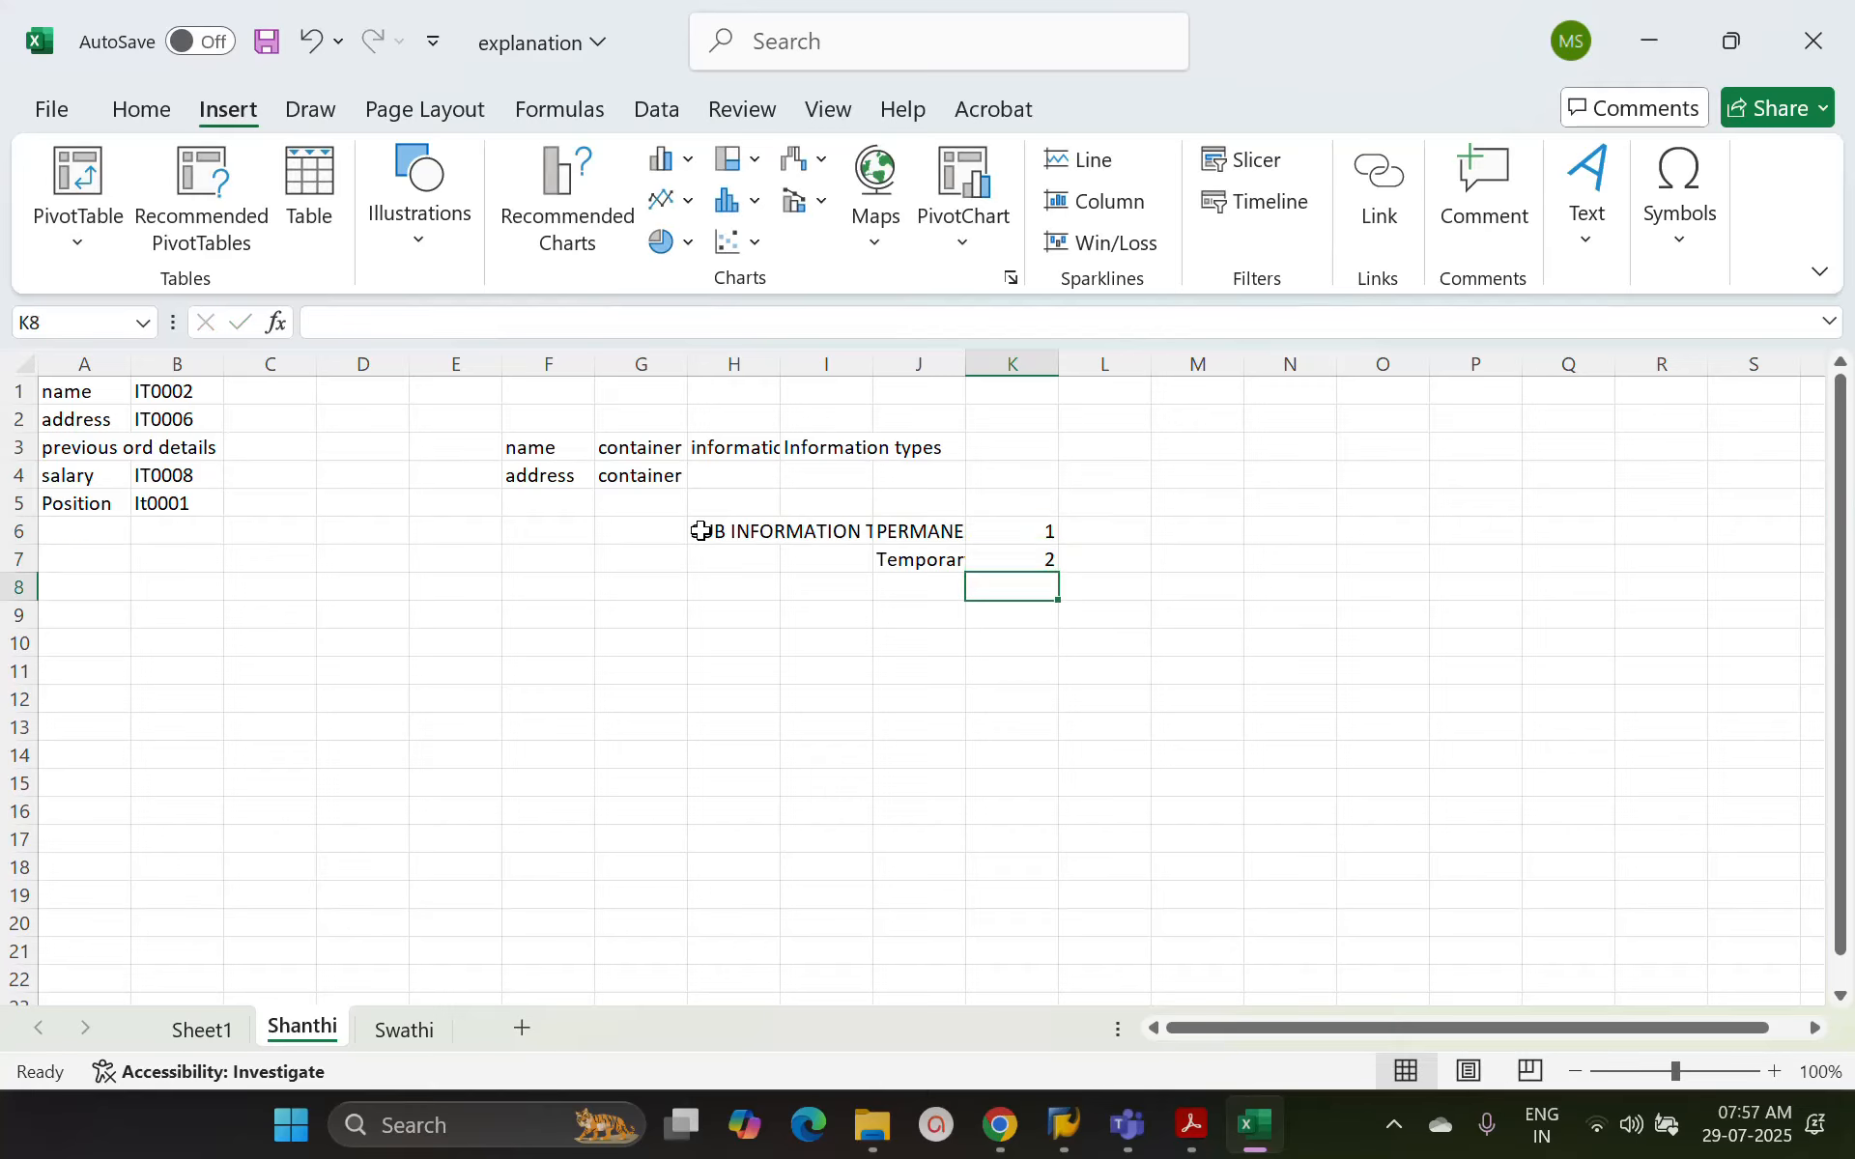
Autofit column J to show the full address labels and select the SUB INFORMATION TYPE cell
{"action": "double_click", "coordinate": [963, 364]}
{"action": "left_click", "coordinate": [1102, 527]}
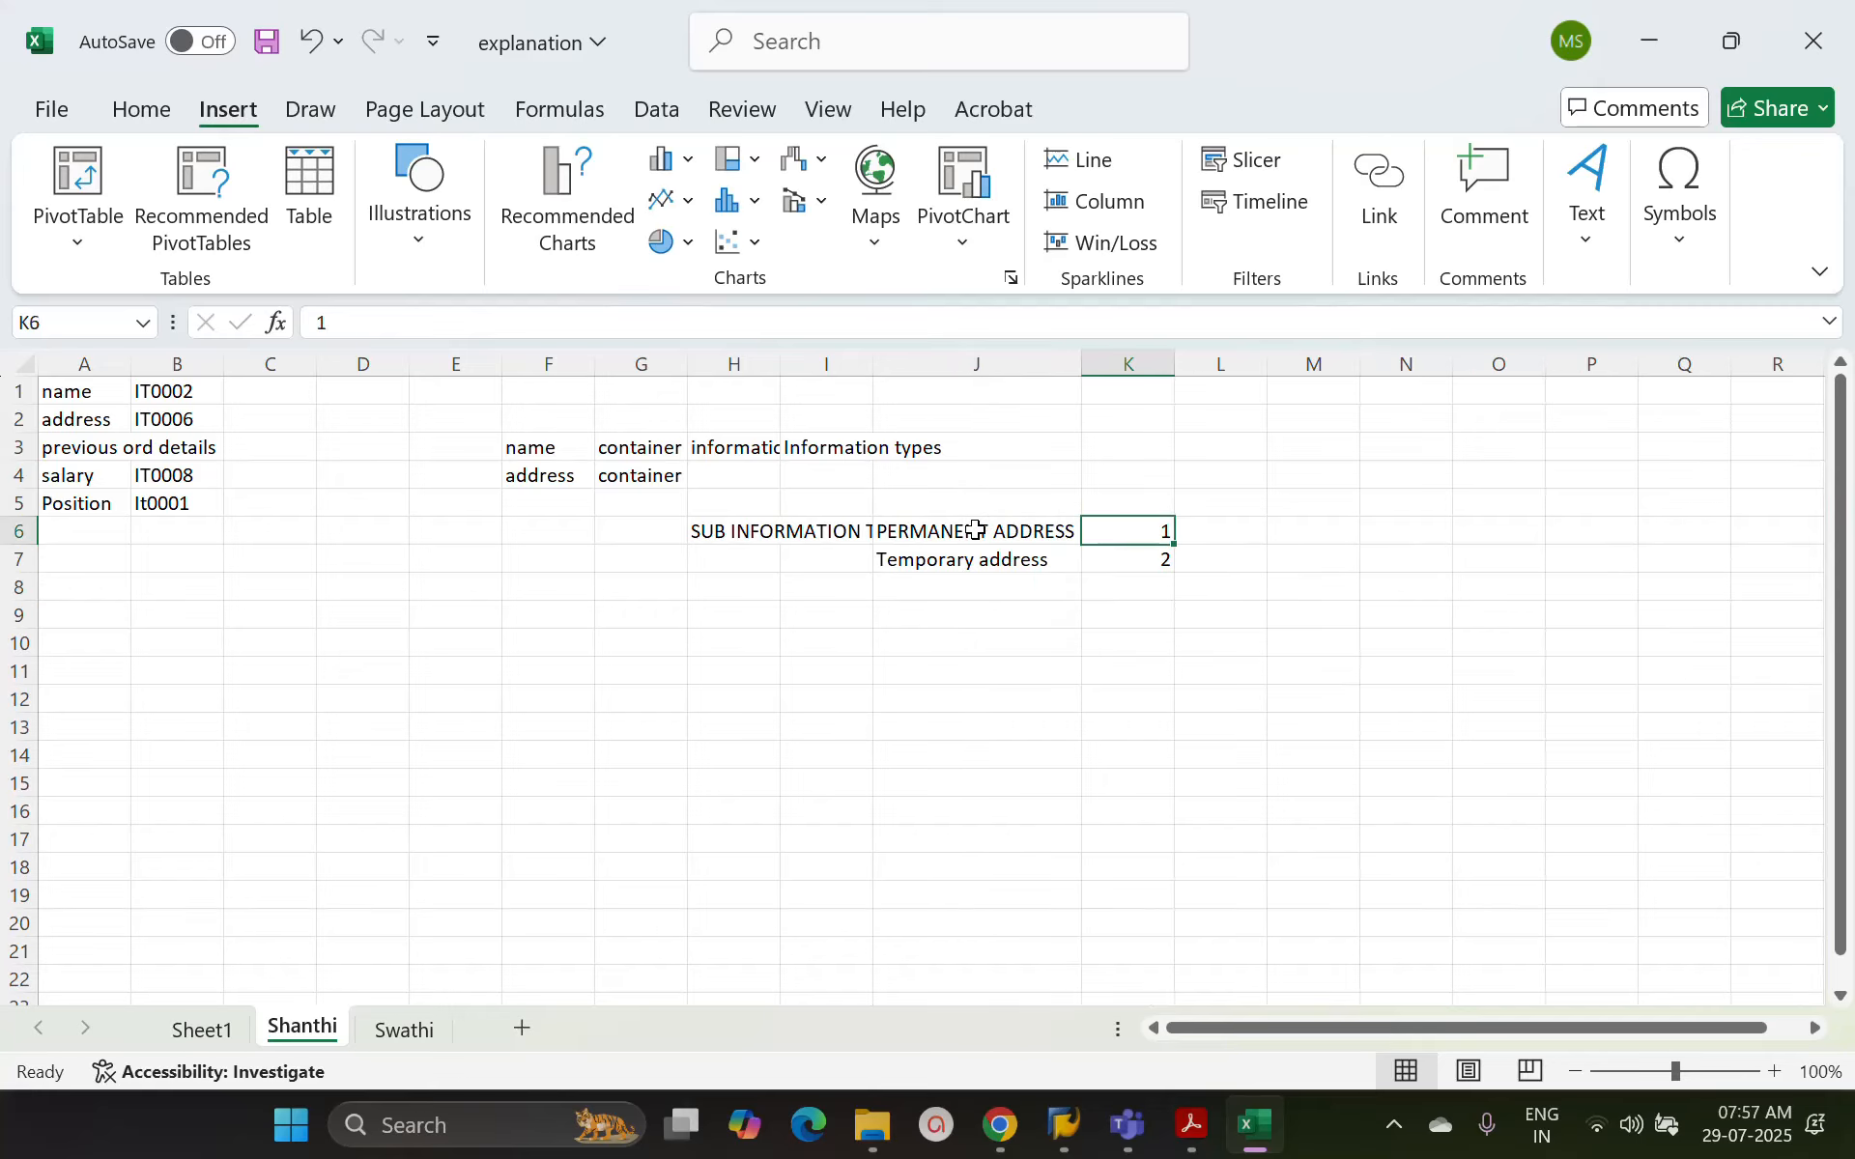
{"action": "left_click", "coordinate": [696, 531]}
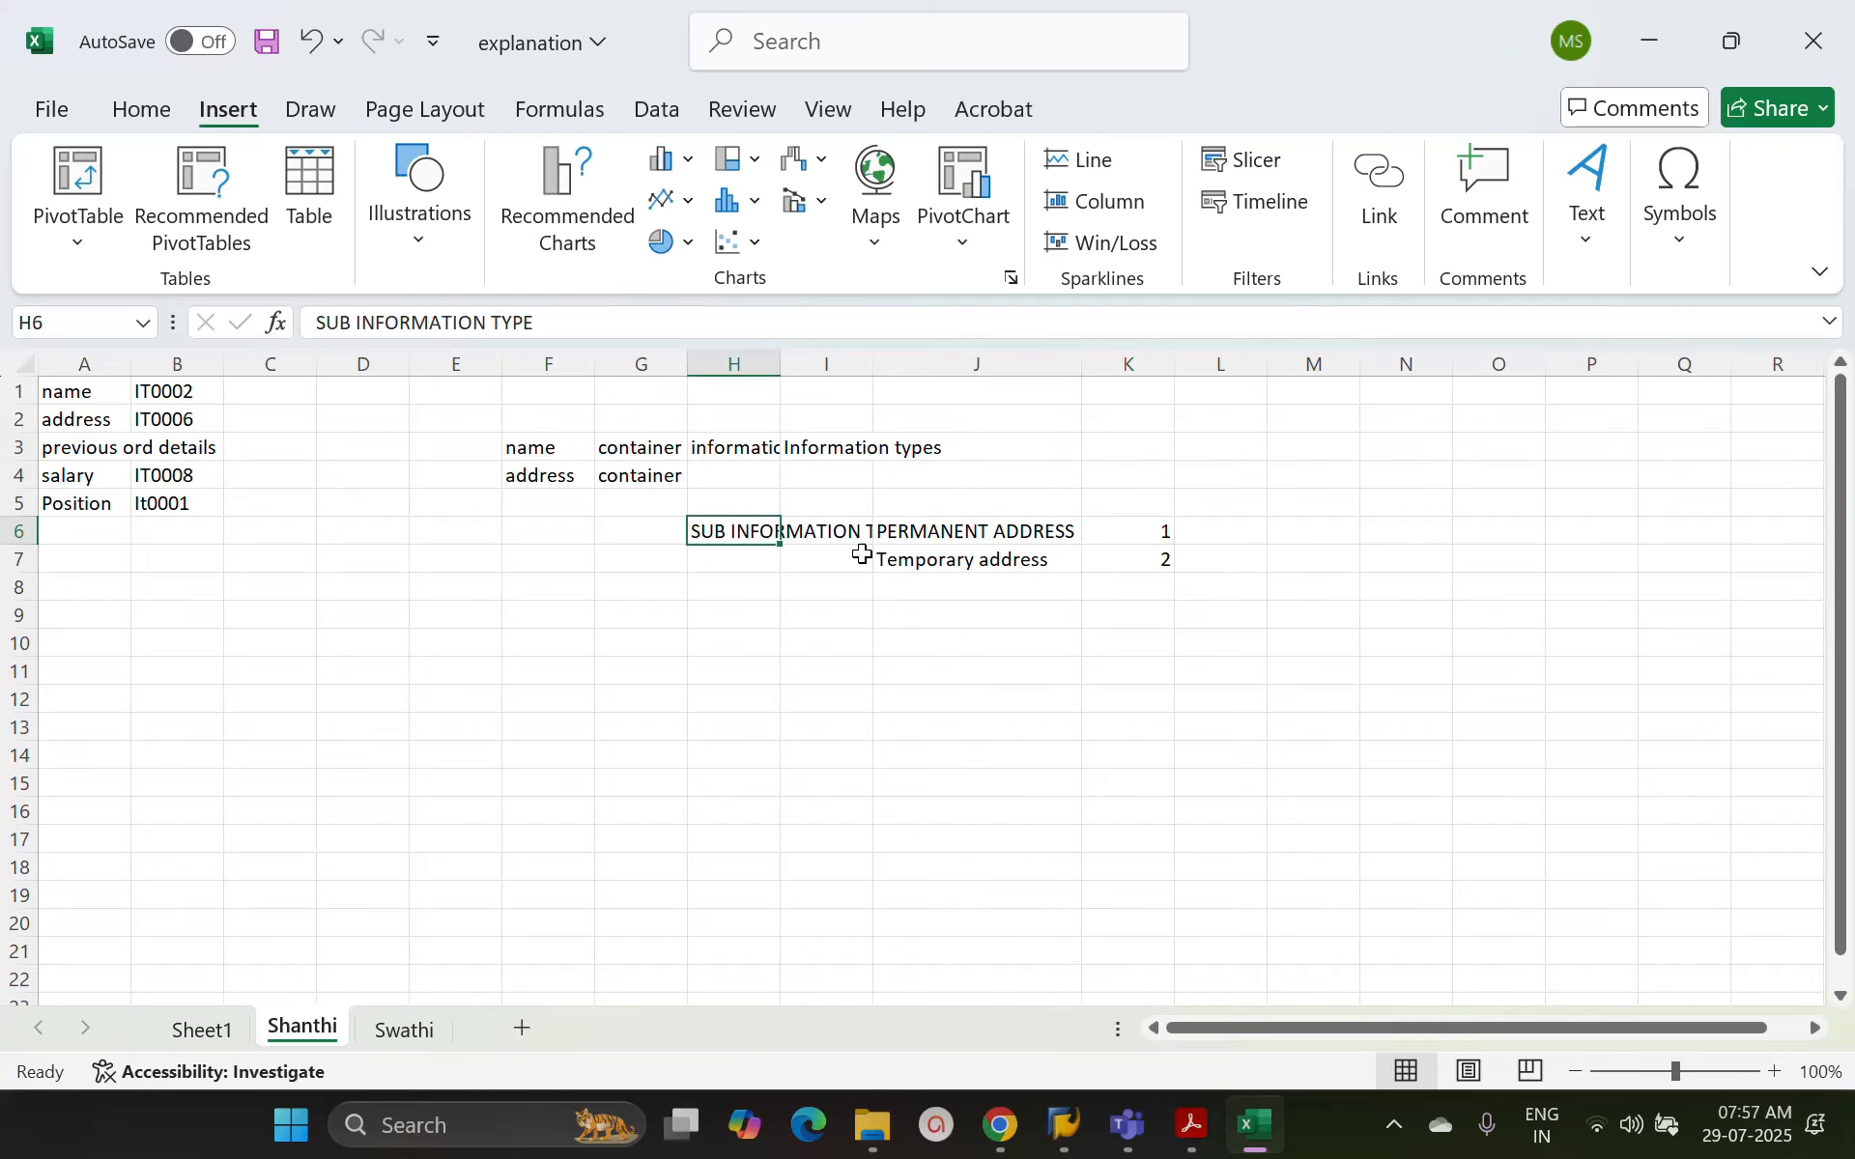
{"action": "left_click", "coordinate": [913, 525]}
{"action": "left_click", "coordinate": [733, 538]}
Switch to SAP and look through the available subtypes for the Addresses infotype without choosing one
{"action": "key", "text": "alt+Tab"}
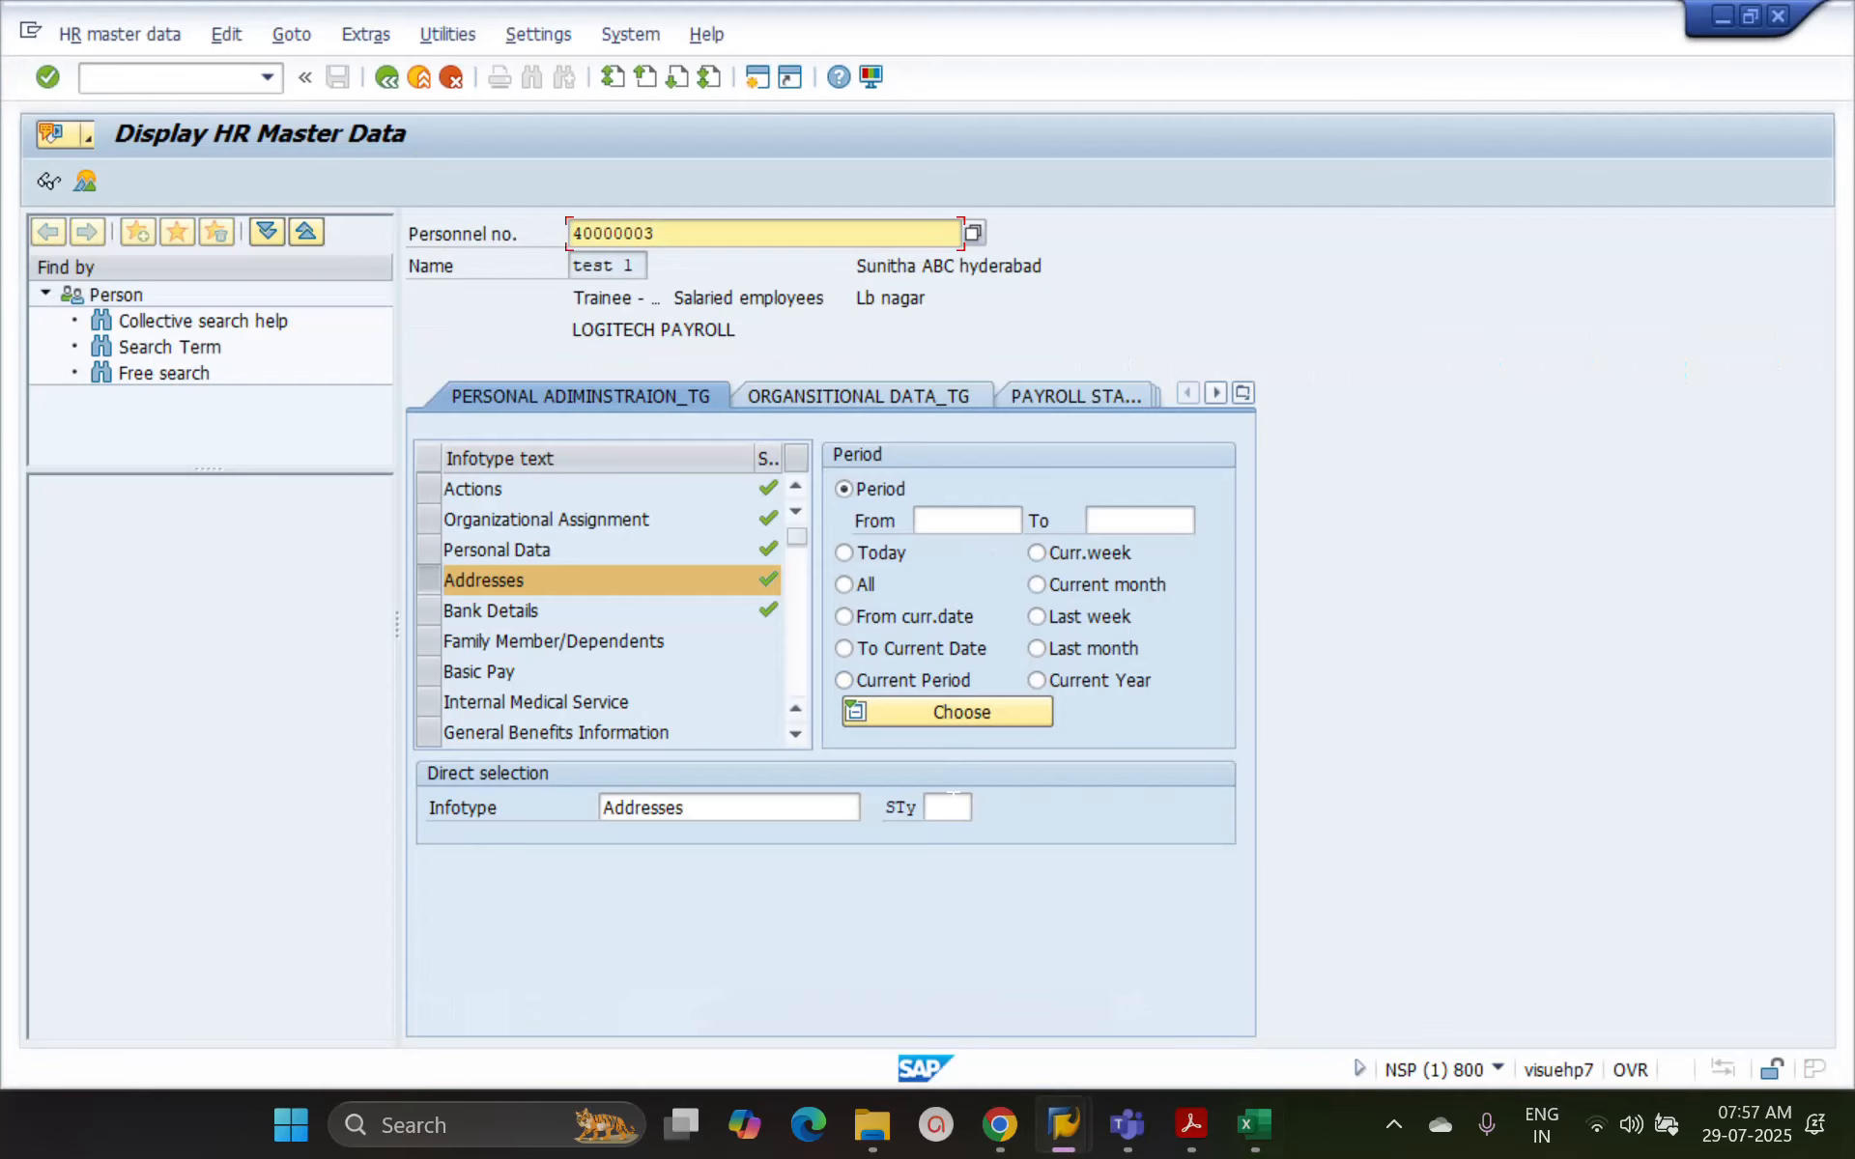
{"action": "left_click", "coordinate": [946, 807]}
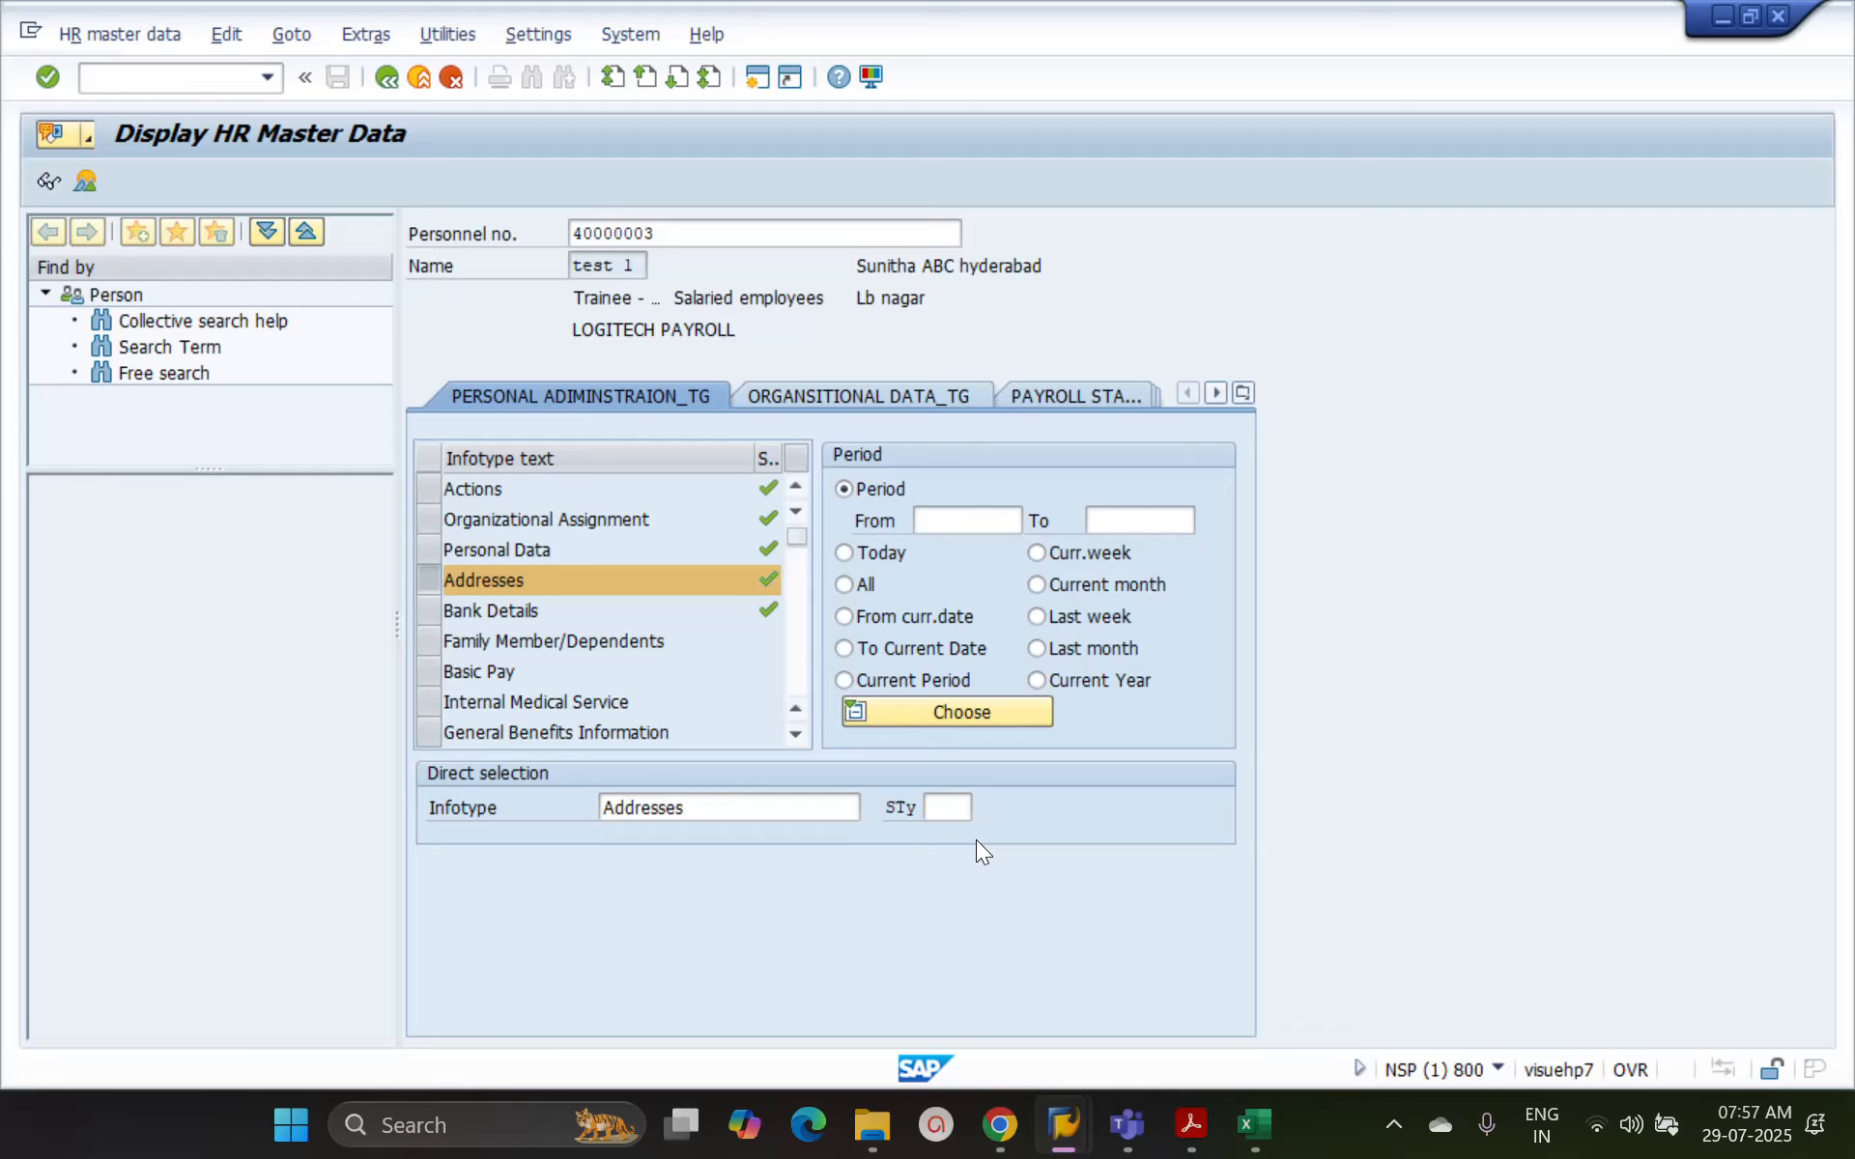
{"action": "key", "text": "F4"}
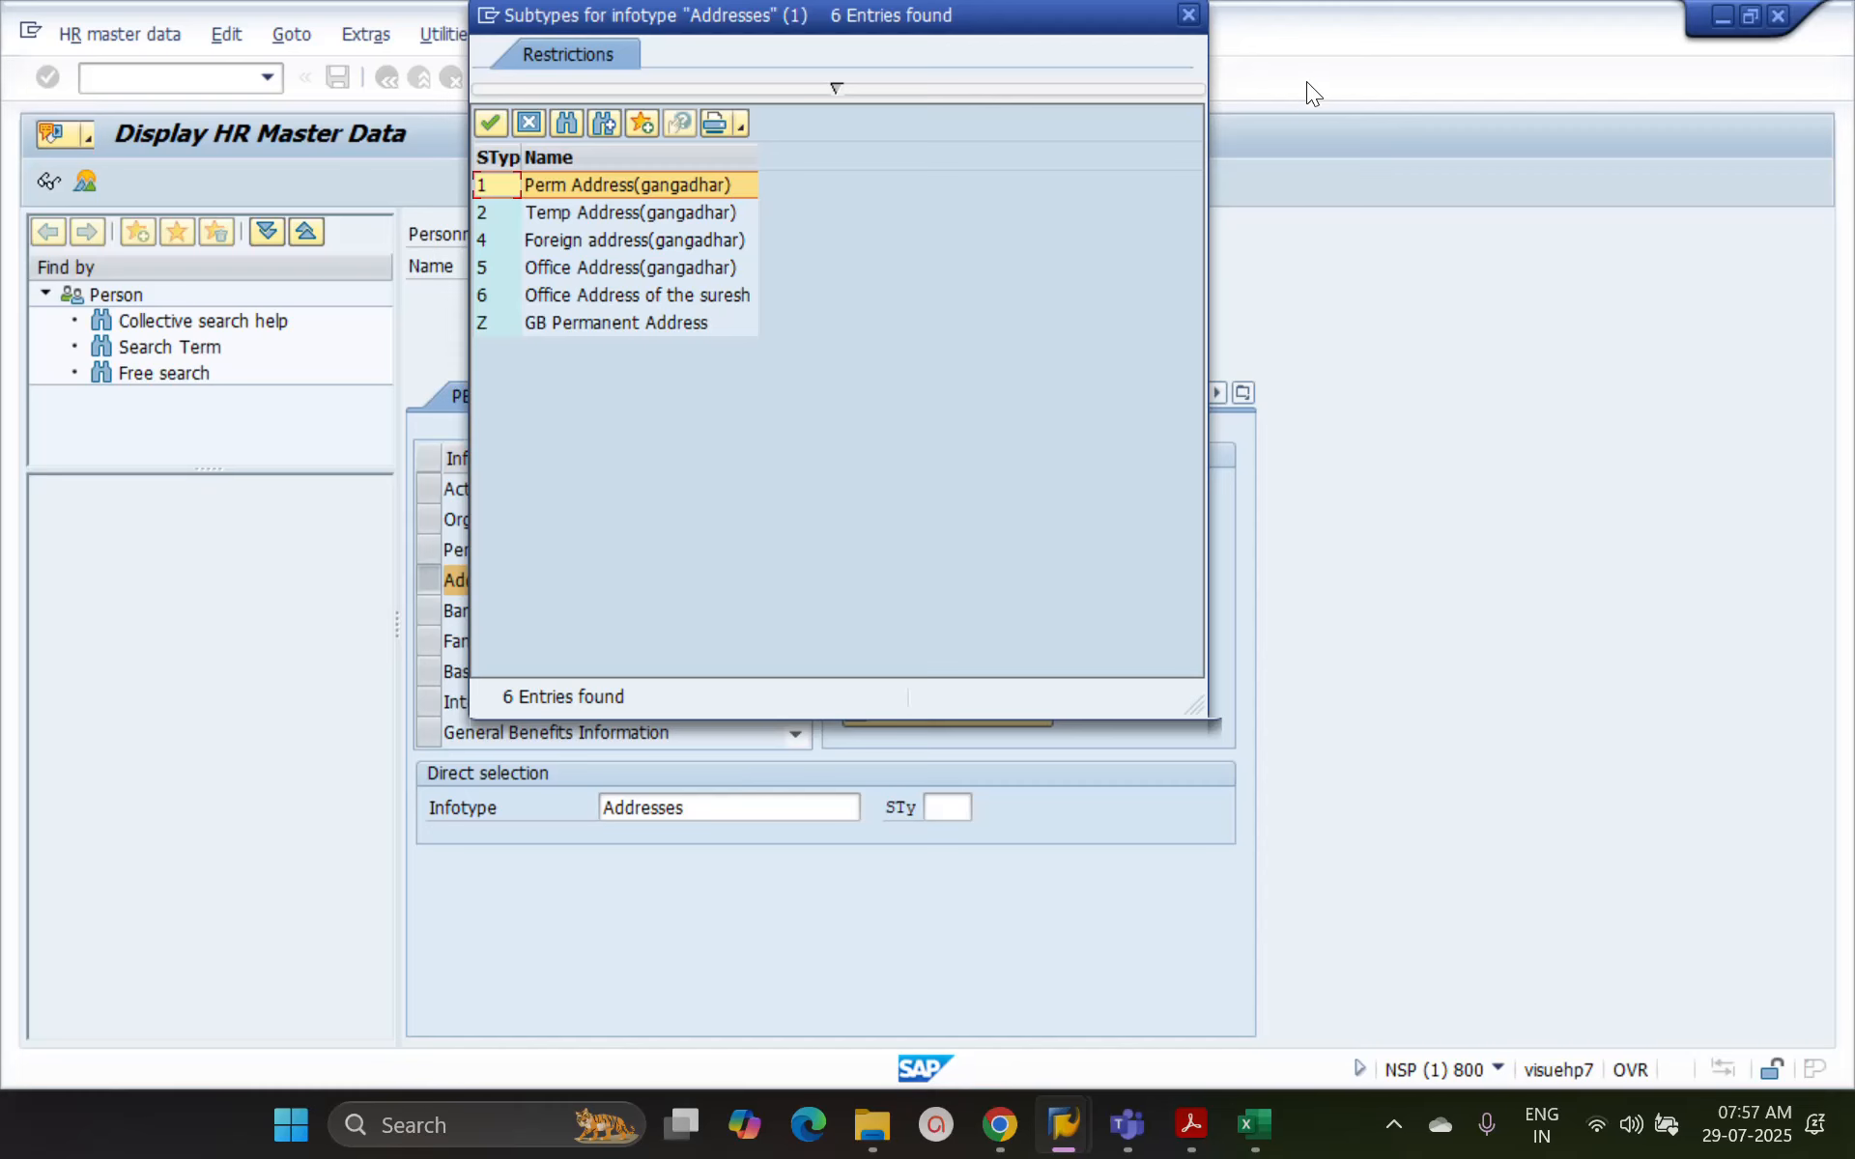
{"action": "left_click", "coordinate": [1189, 16]}
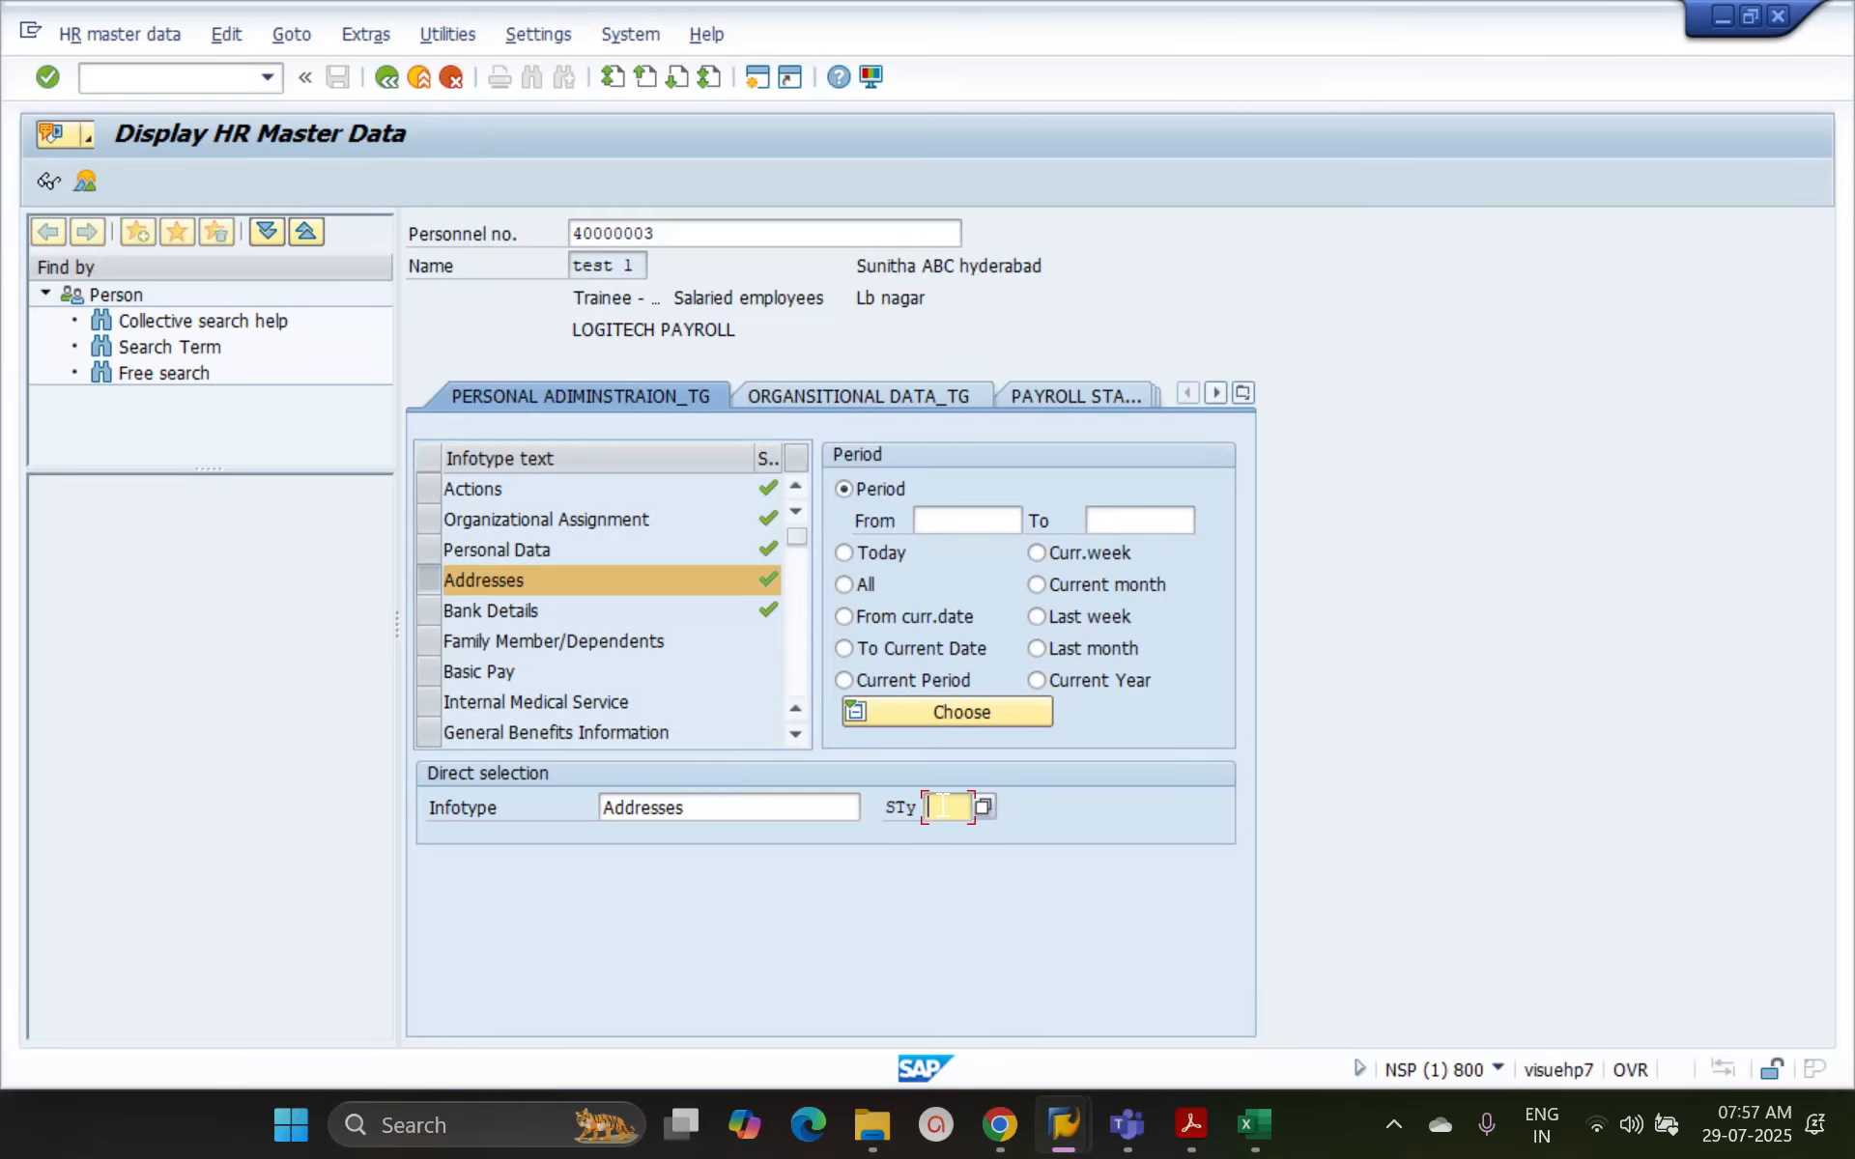
Set the Addresses subtype to 2 and display the overview of temporary address records
{"action": "type", "text": "2"}
{"action": "key", "text": "Return"}
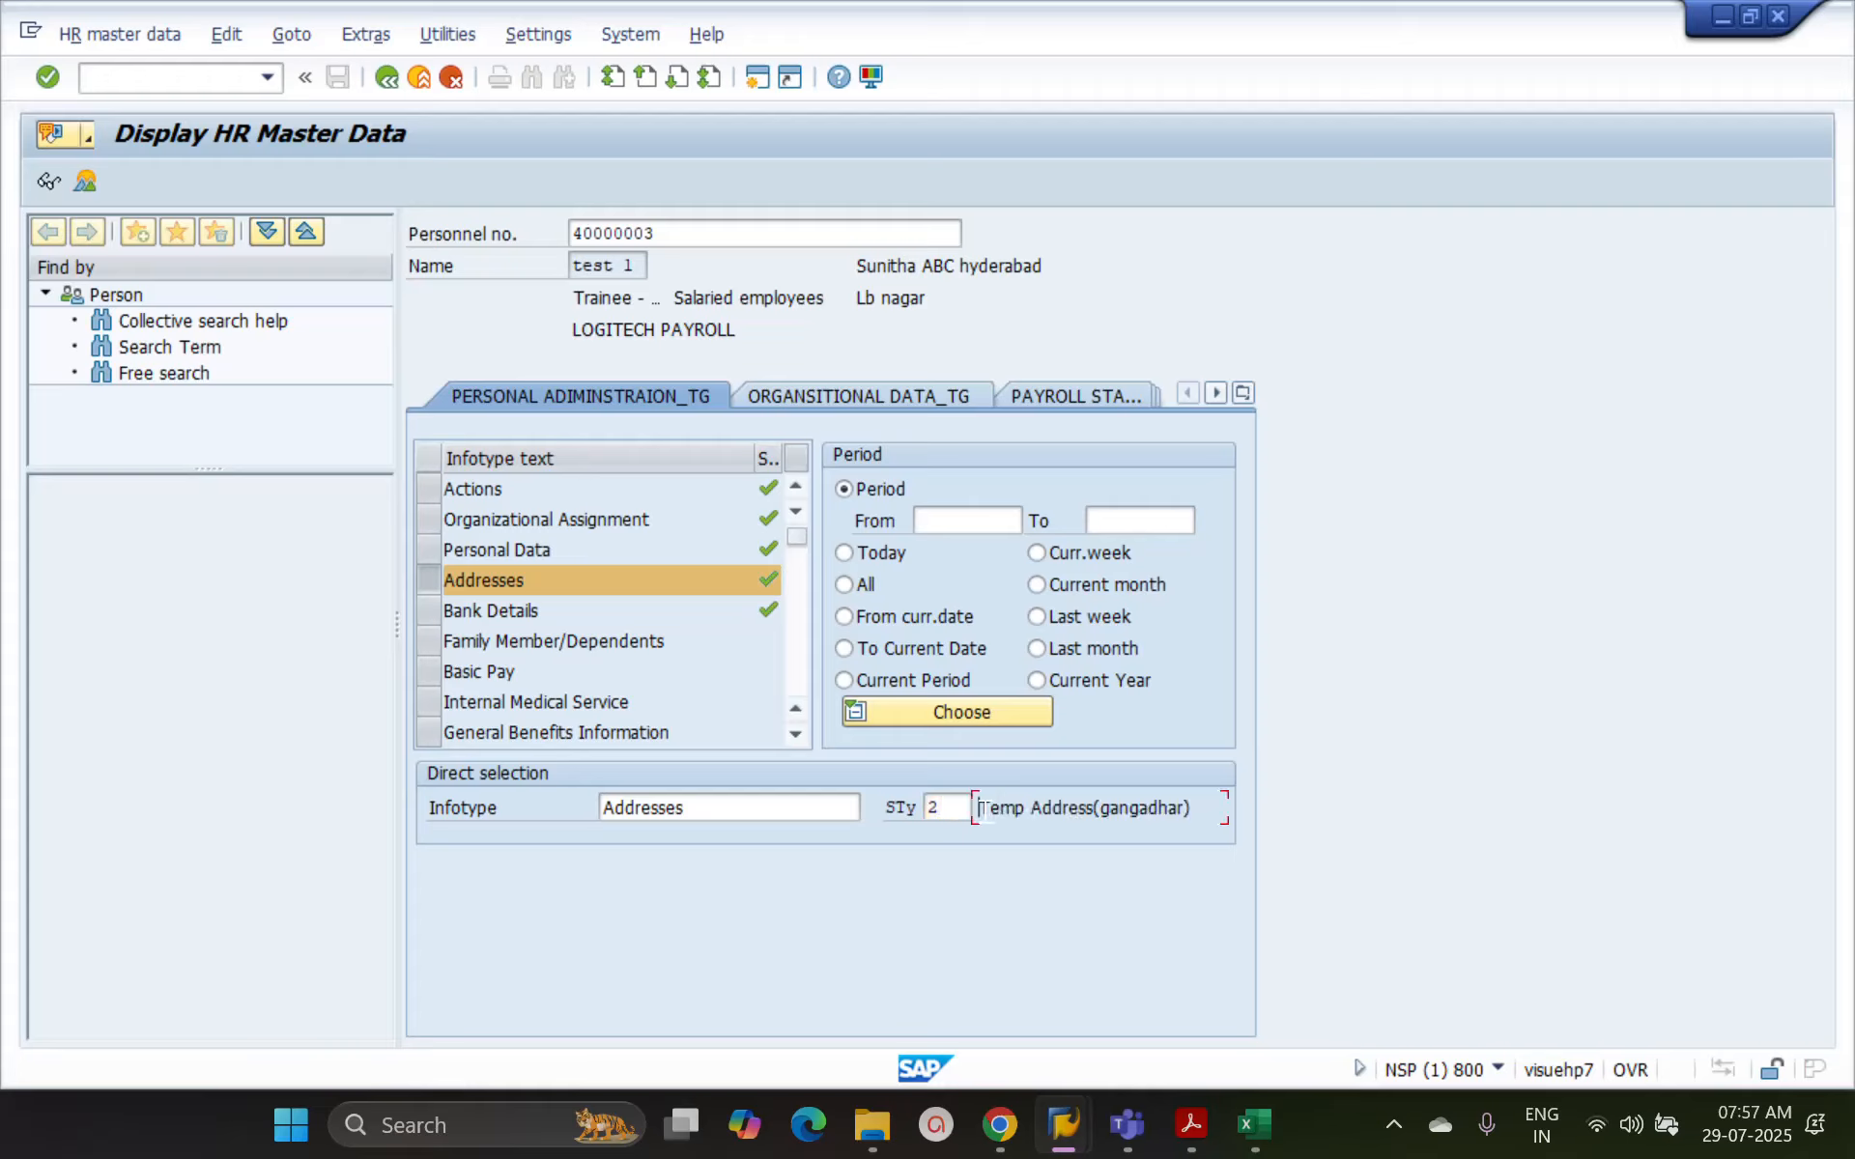
{"action": "left_click_drag", "start_coordinate": [979, 808], "coordinate": [1194, 808]}
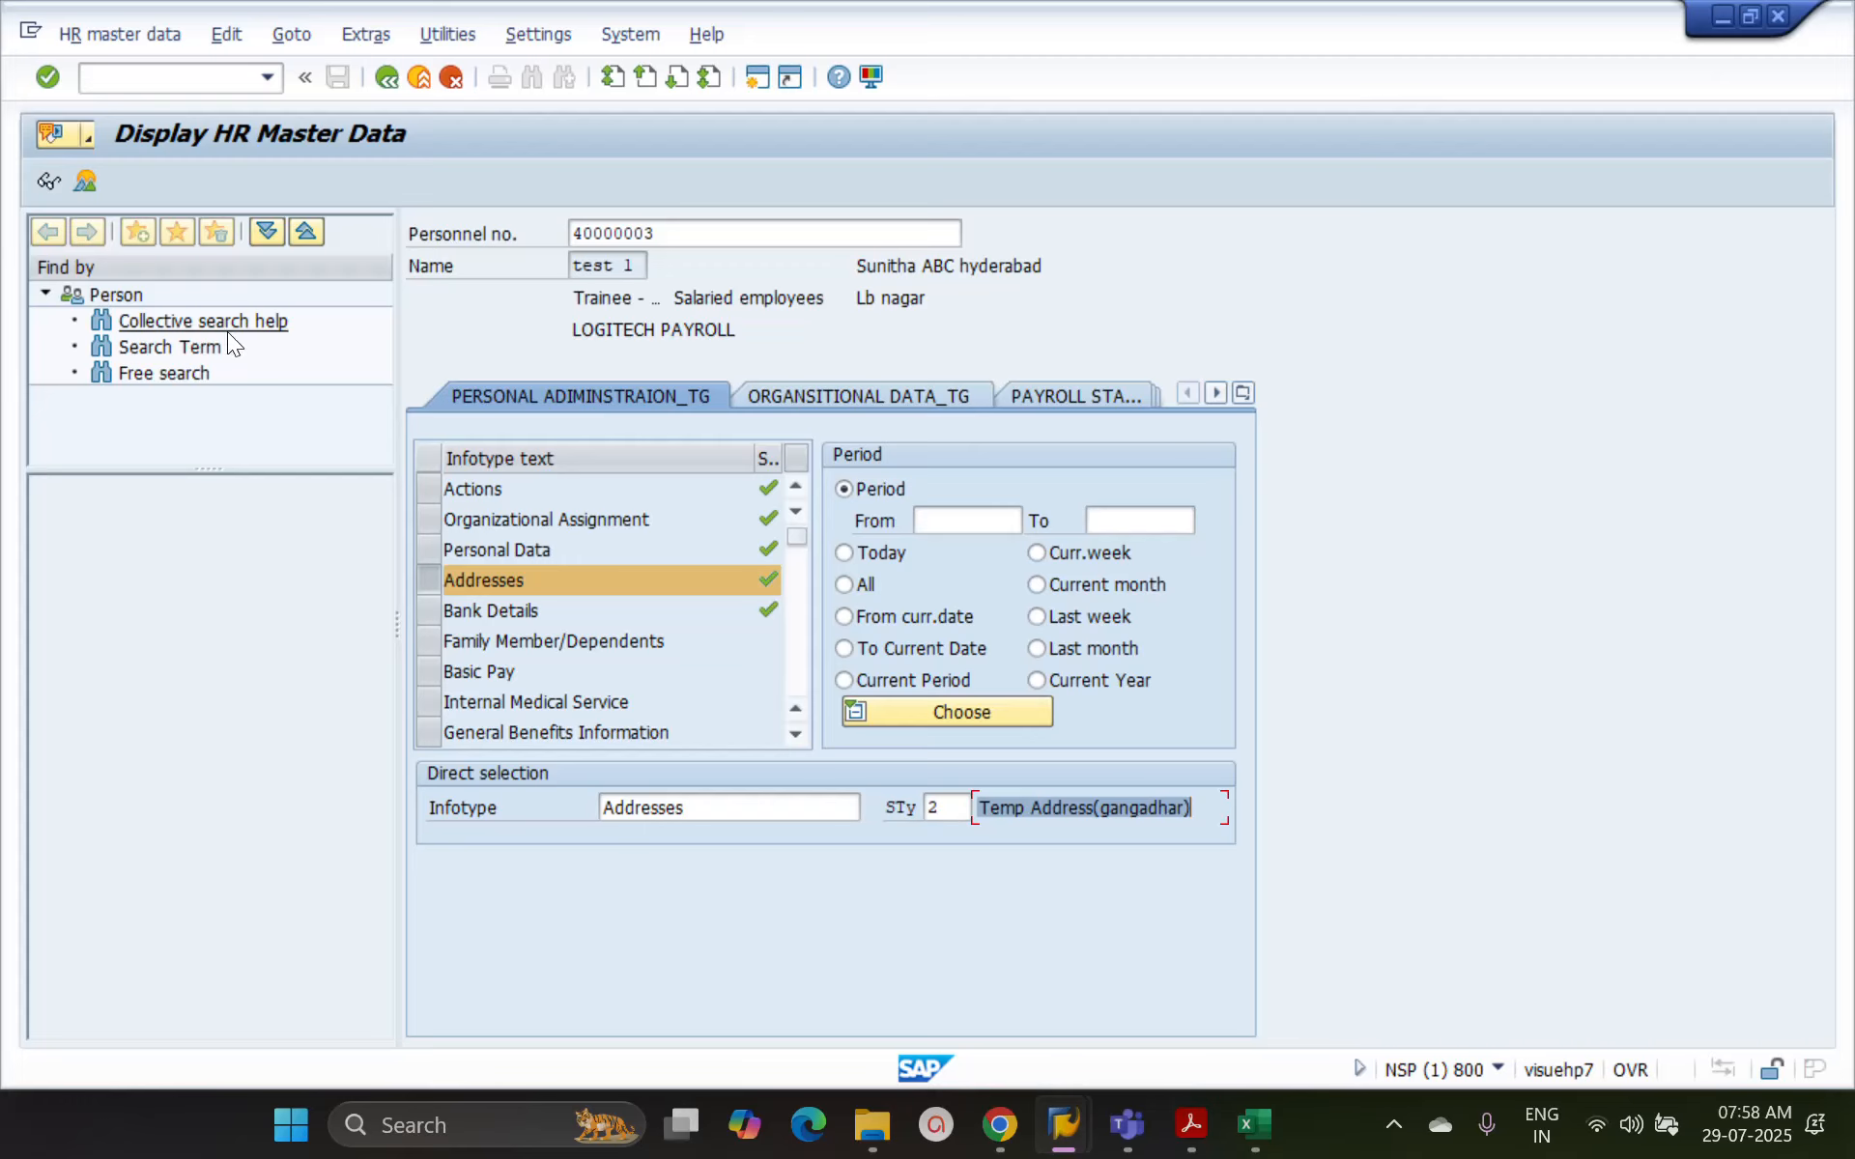
{"action": "left_click", "coordinate": [86, 182]}
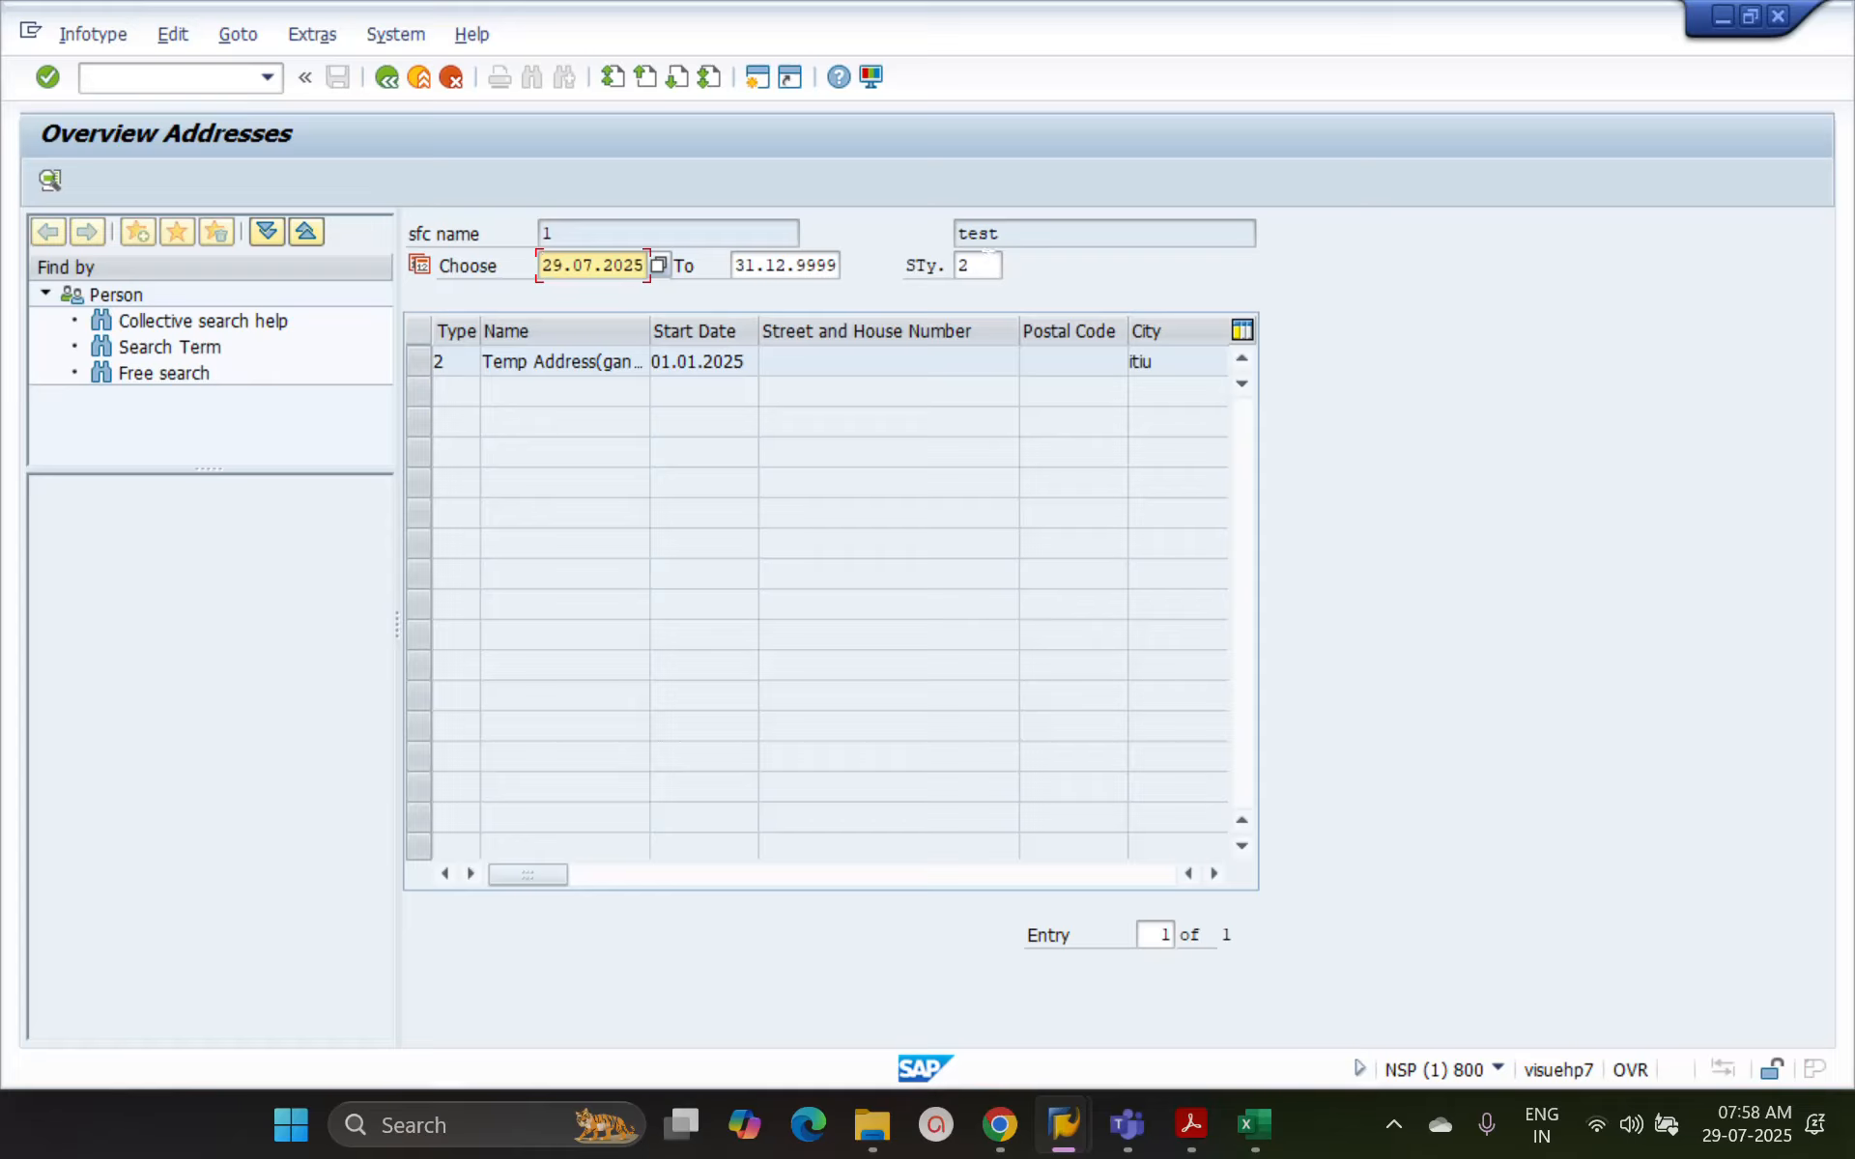
Change the subtype filter in the address overview to 1 to list the permanent address records
{"action": "left_click", "coordinate": [988, 264]}
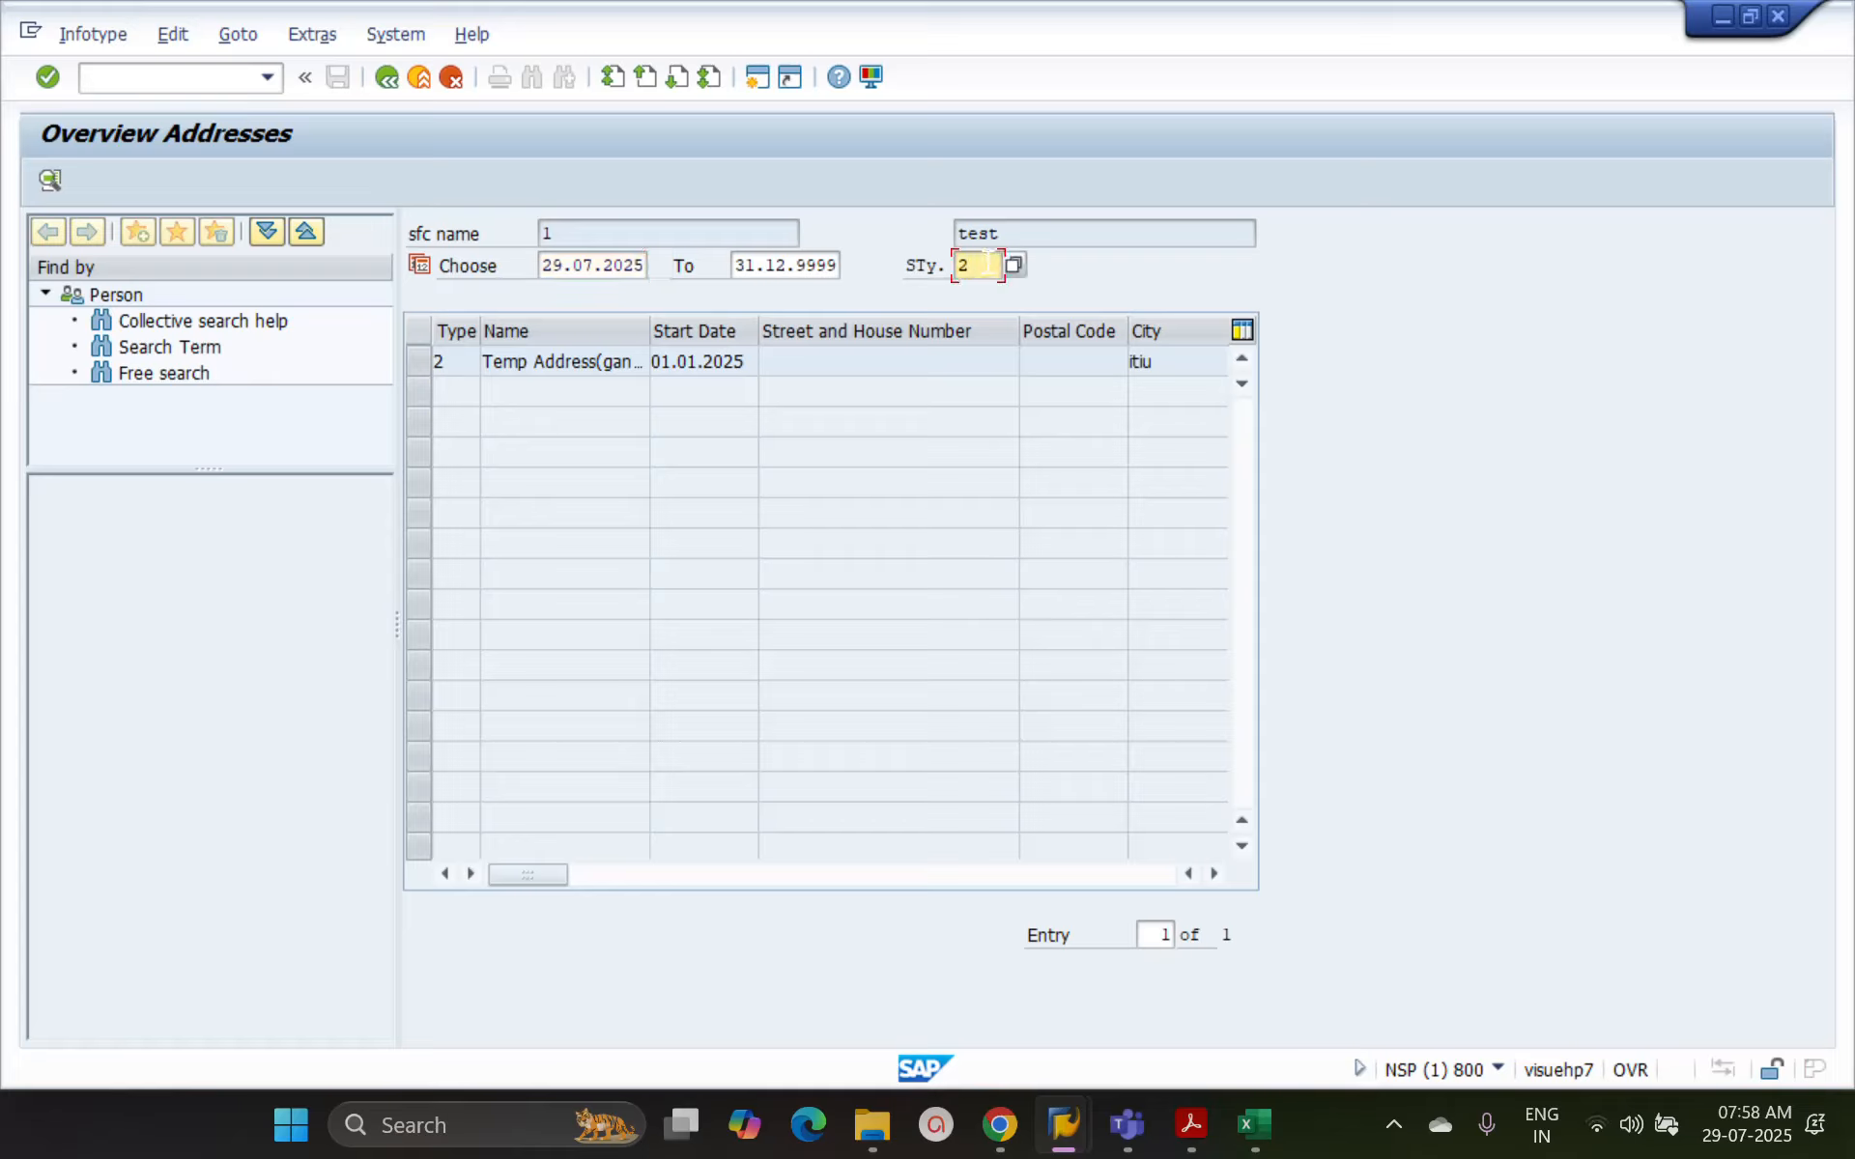
{"action": "key", "text": "BackSpace"}
{"action": "type", "text": "1"}
{"action": "key", "text": "Return"}
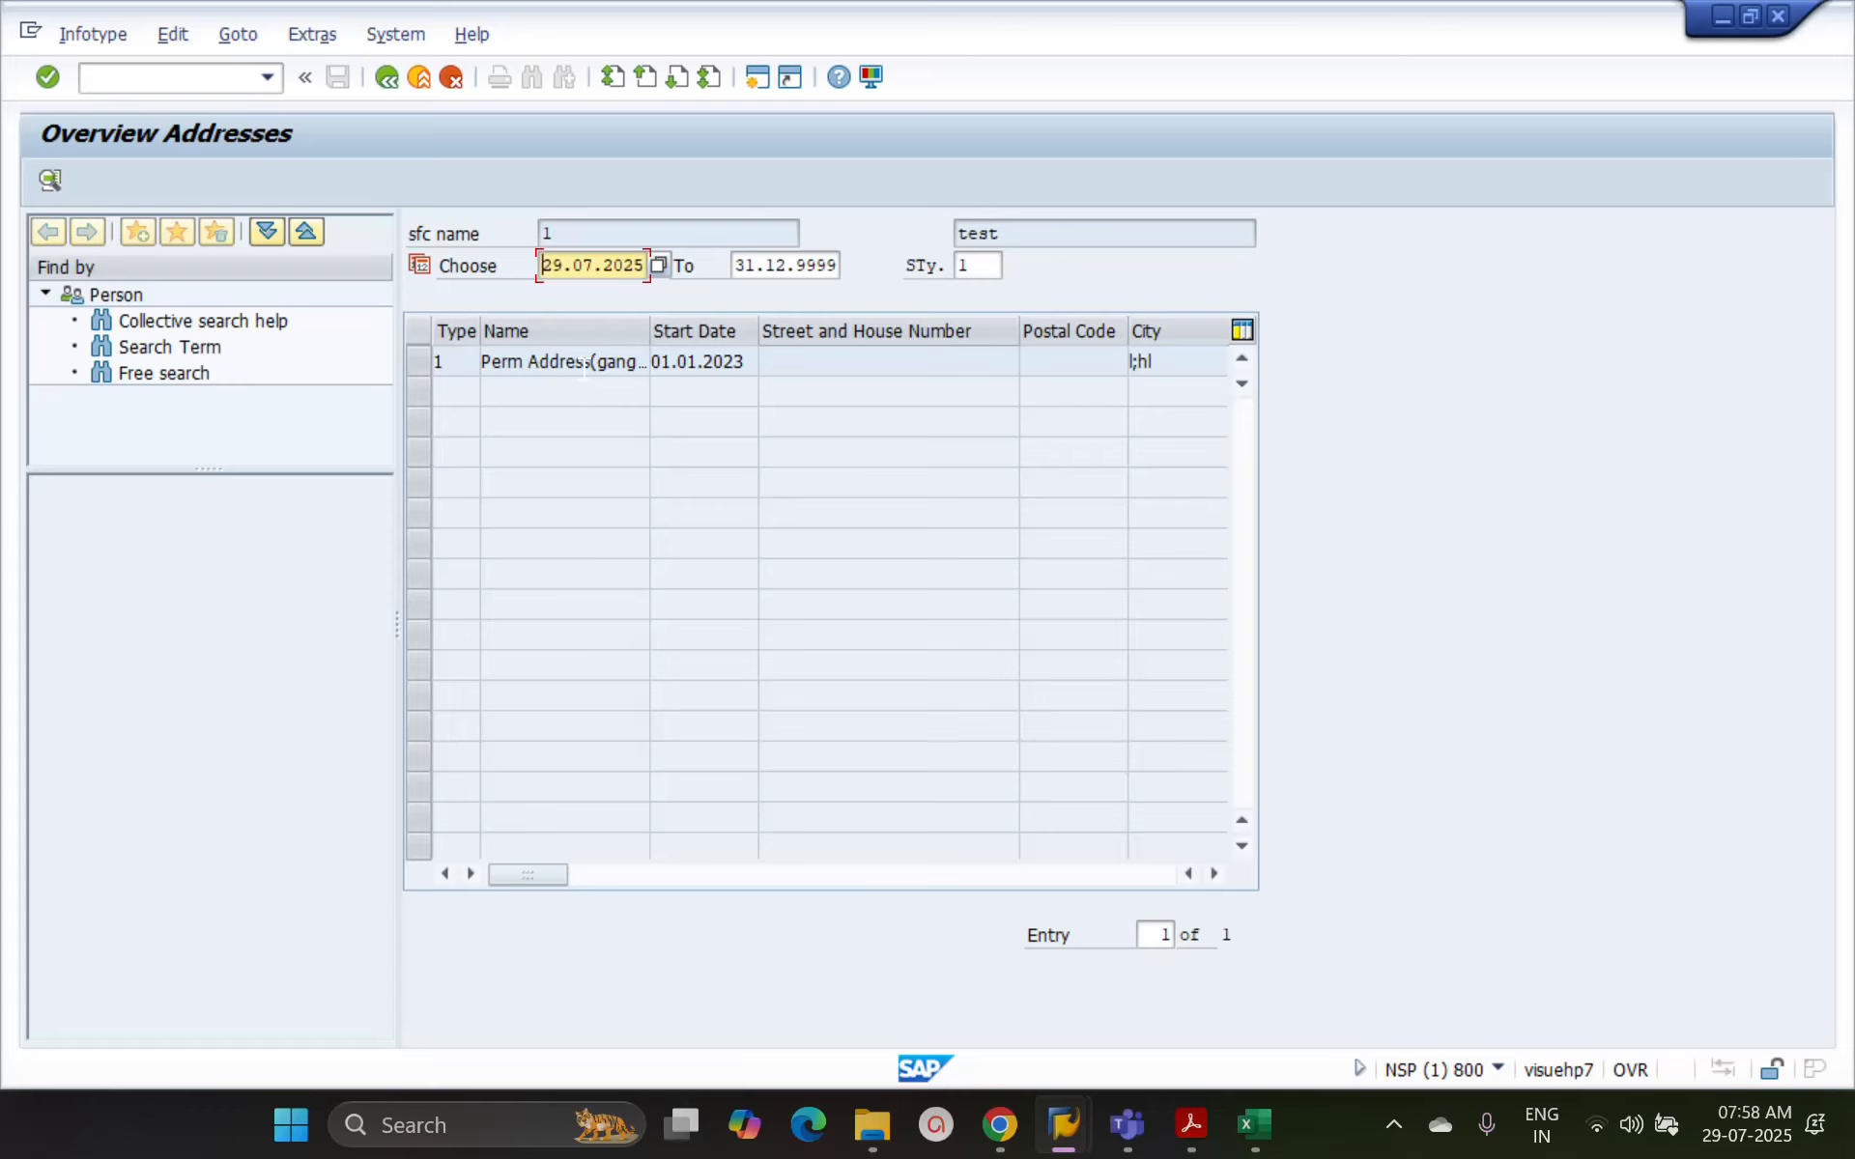
Return to the HR master data selection and clear the subtype for the Addresses infotype
{"action": "left_click", "coordinate": [386, 79]}
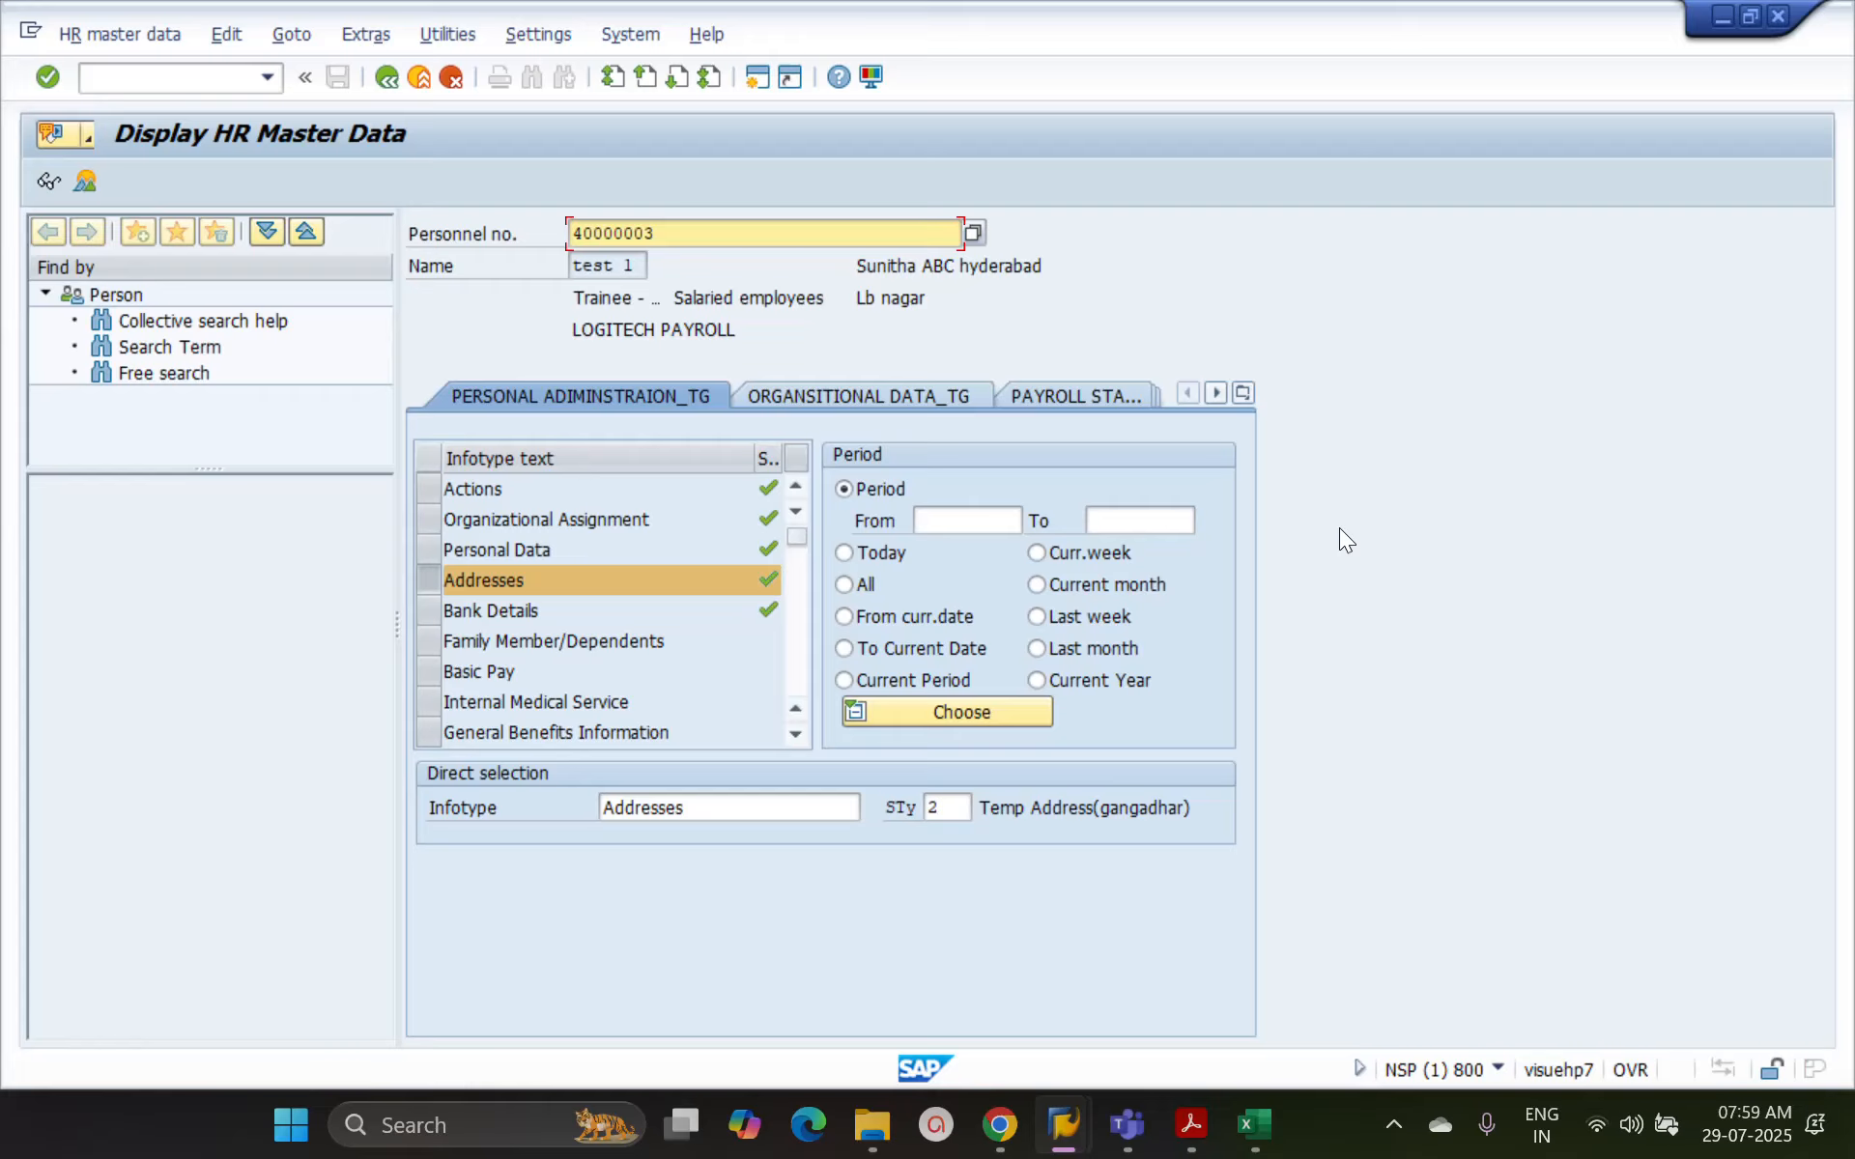
{"action": "left_click", "coordinate": [950, 809]}
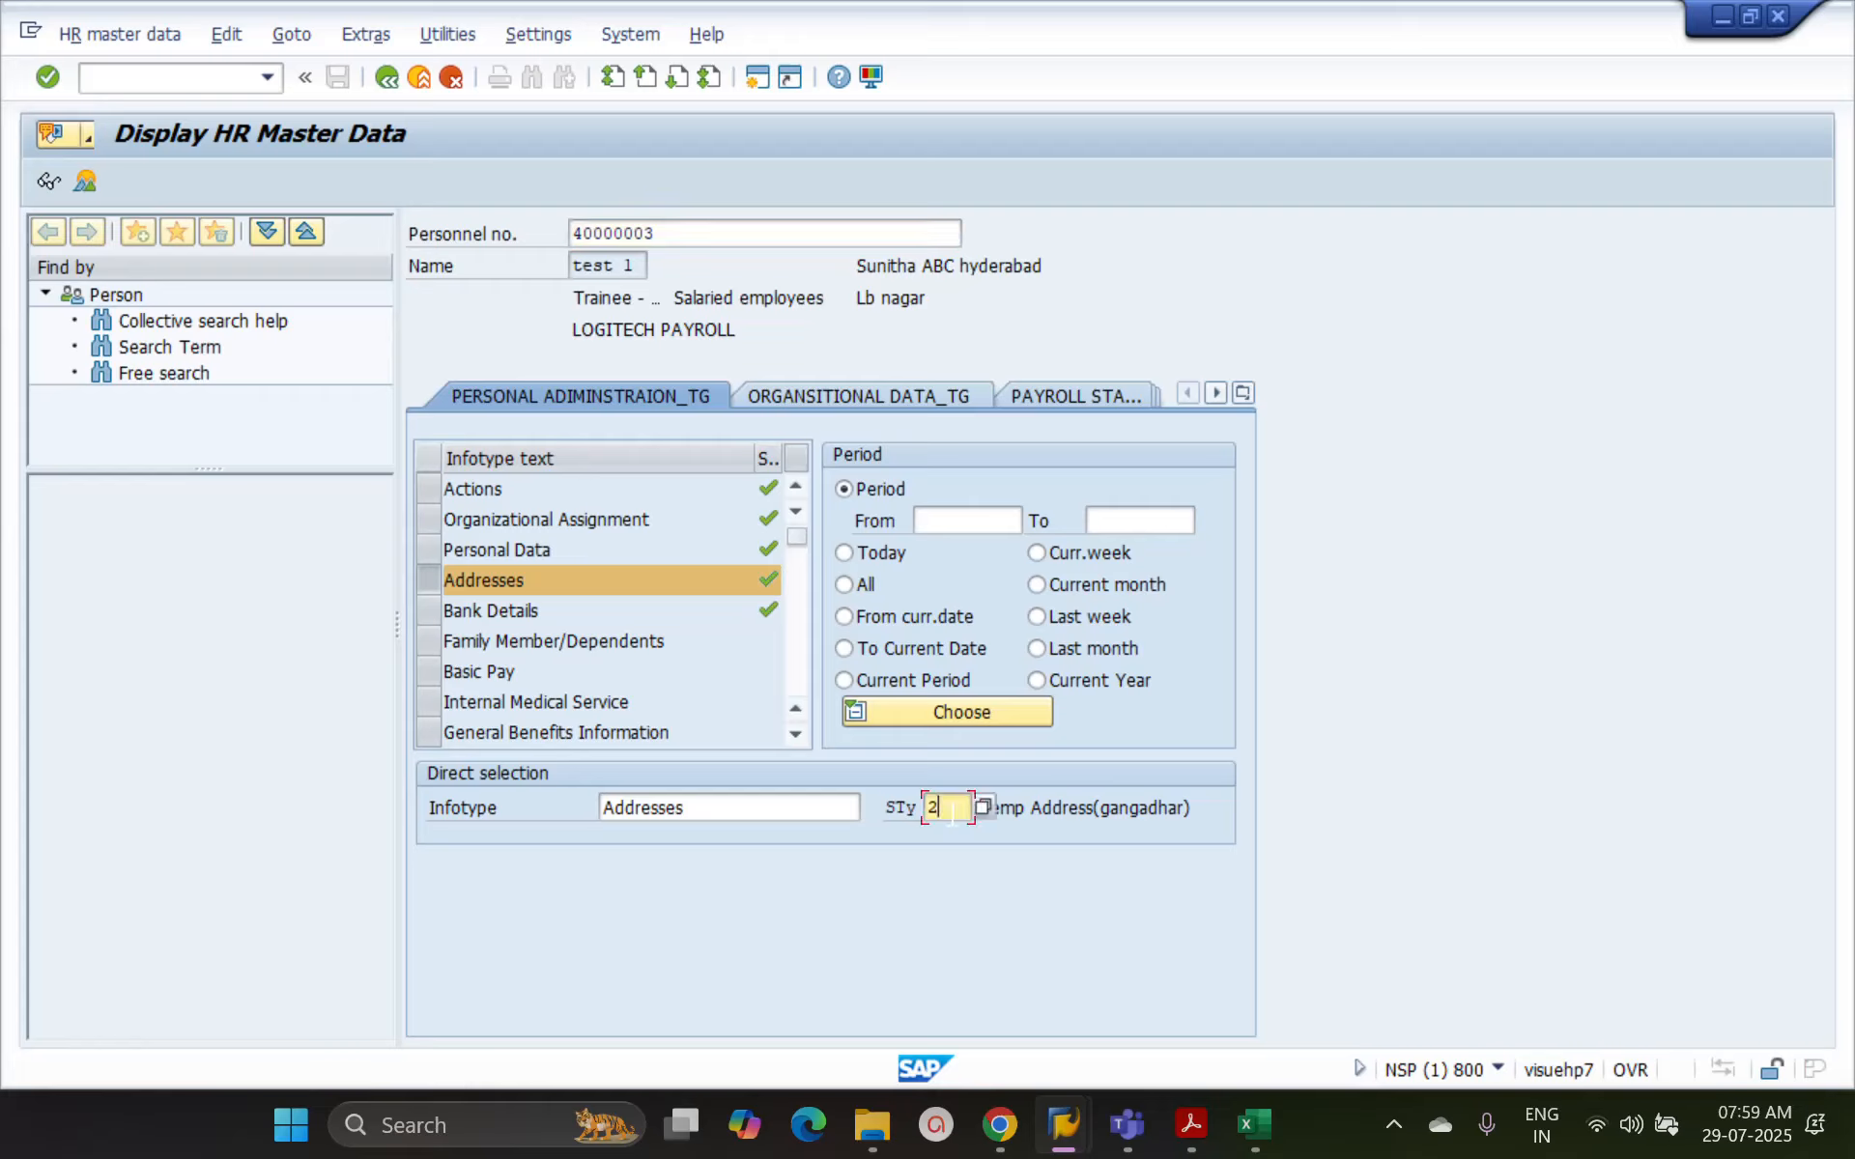
{"action": "key", "text": "BackSpace"}
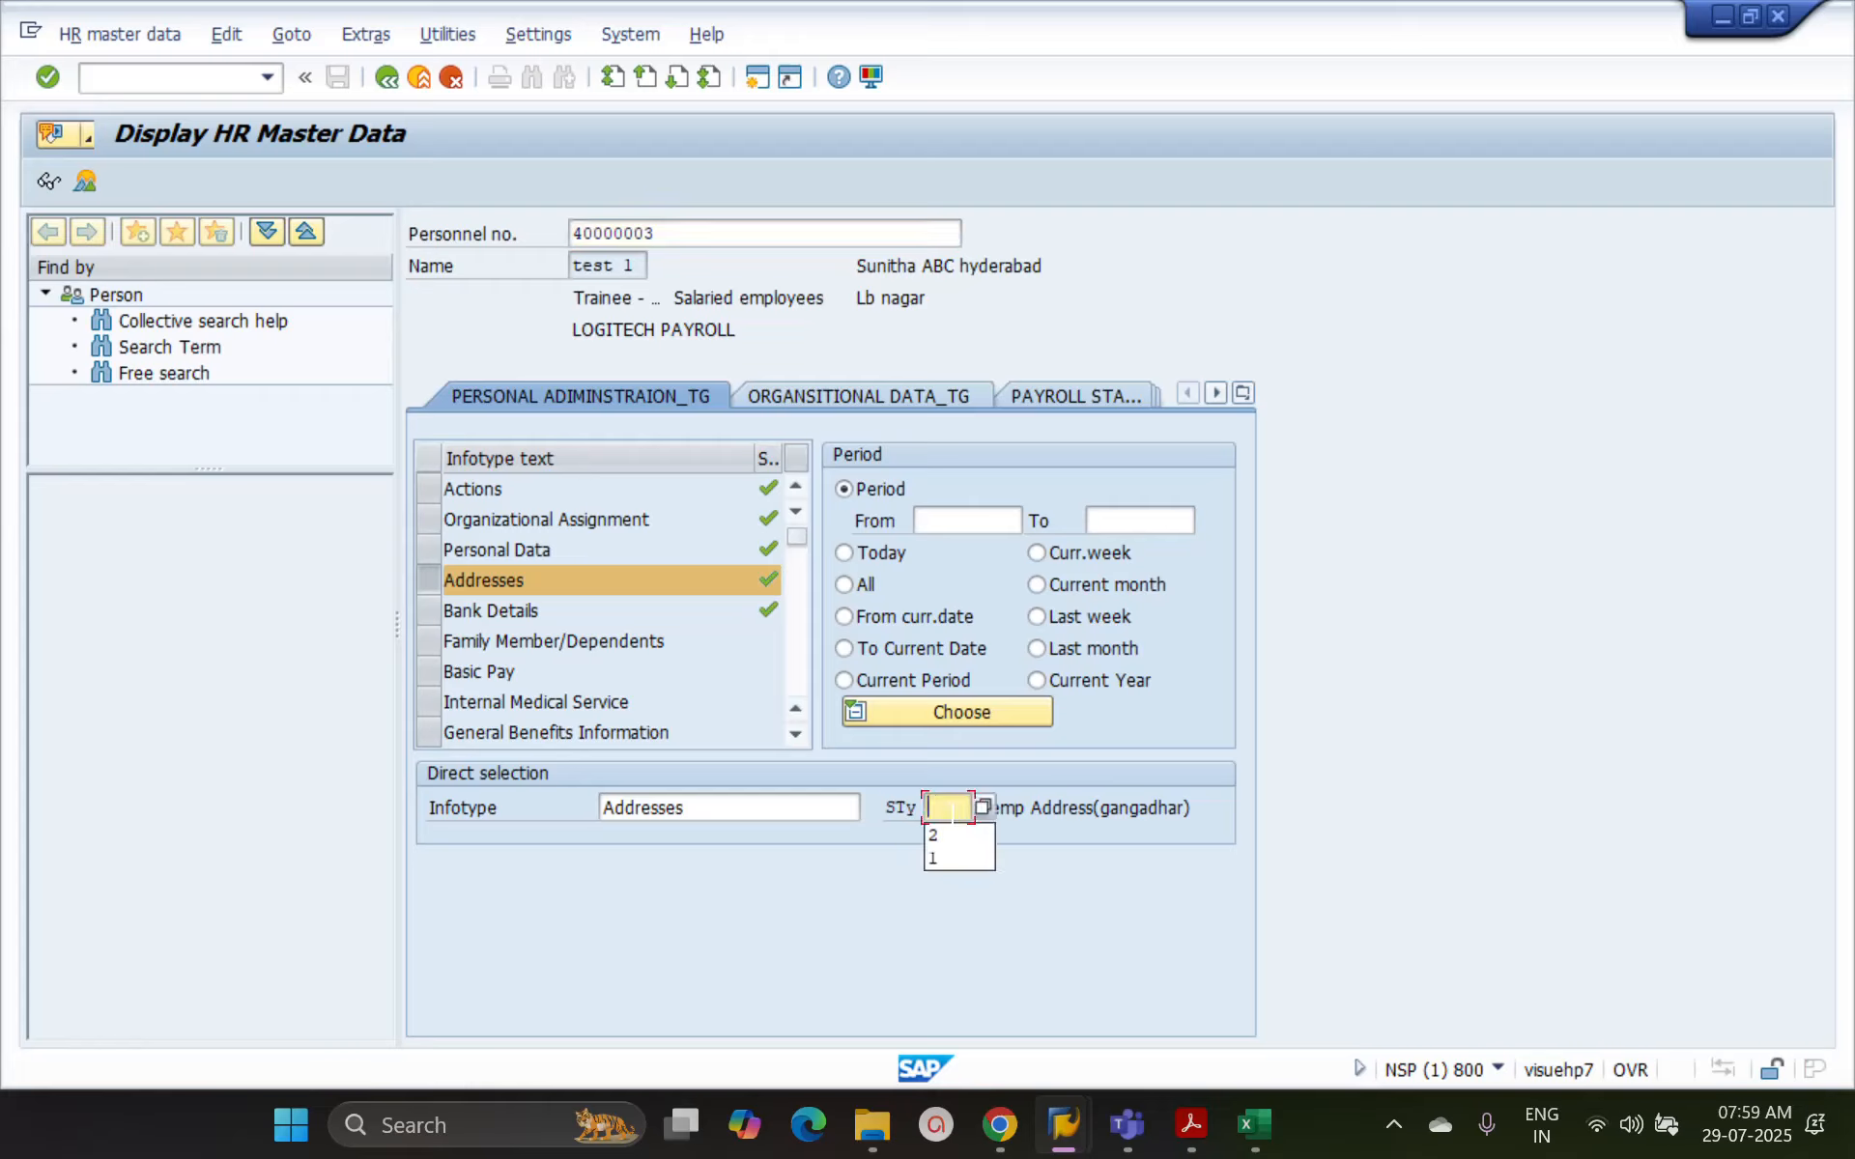
Display the overview of all address records with no subtype set, and return to the HR master data selection
{"action": "left_click", "coordinate": [1343, 681]}
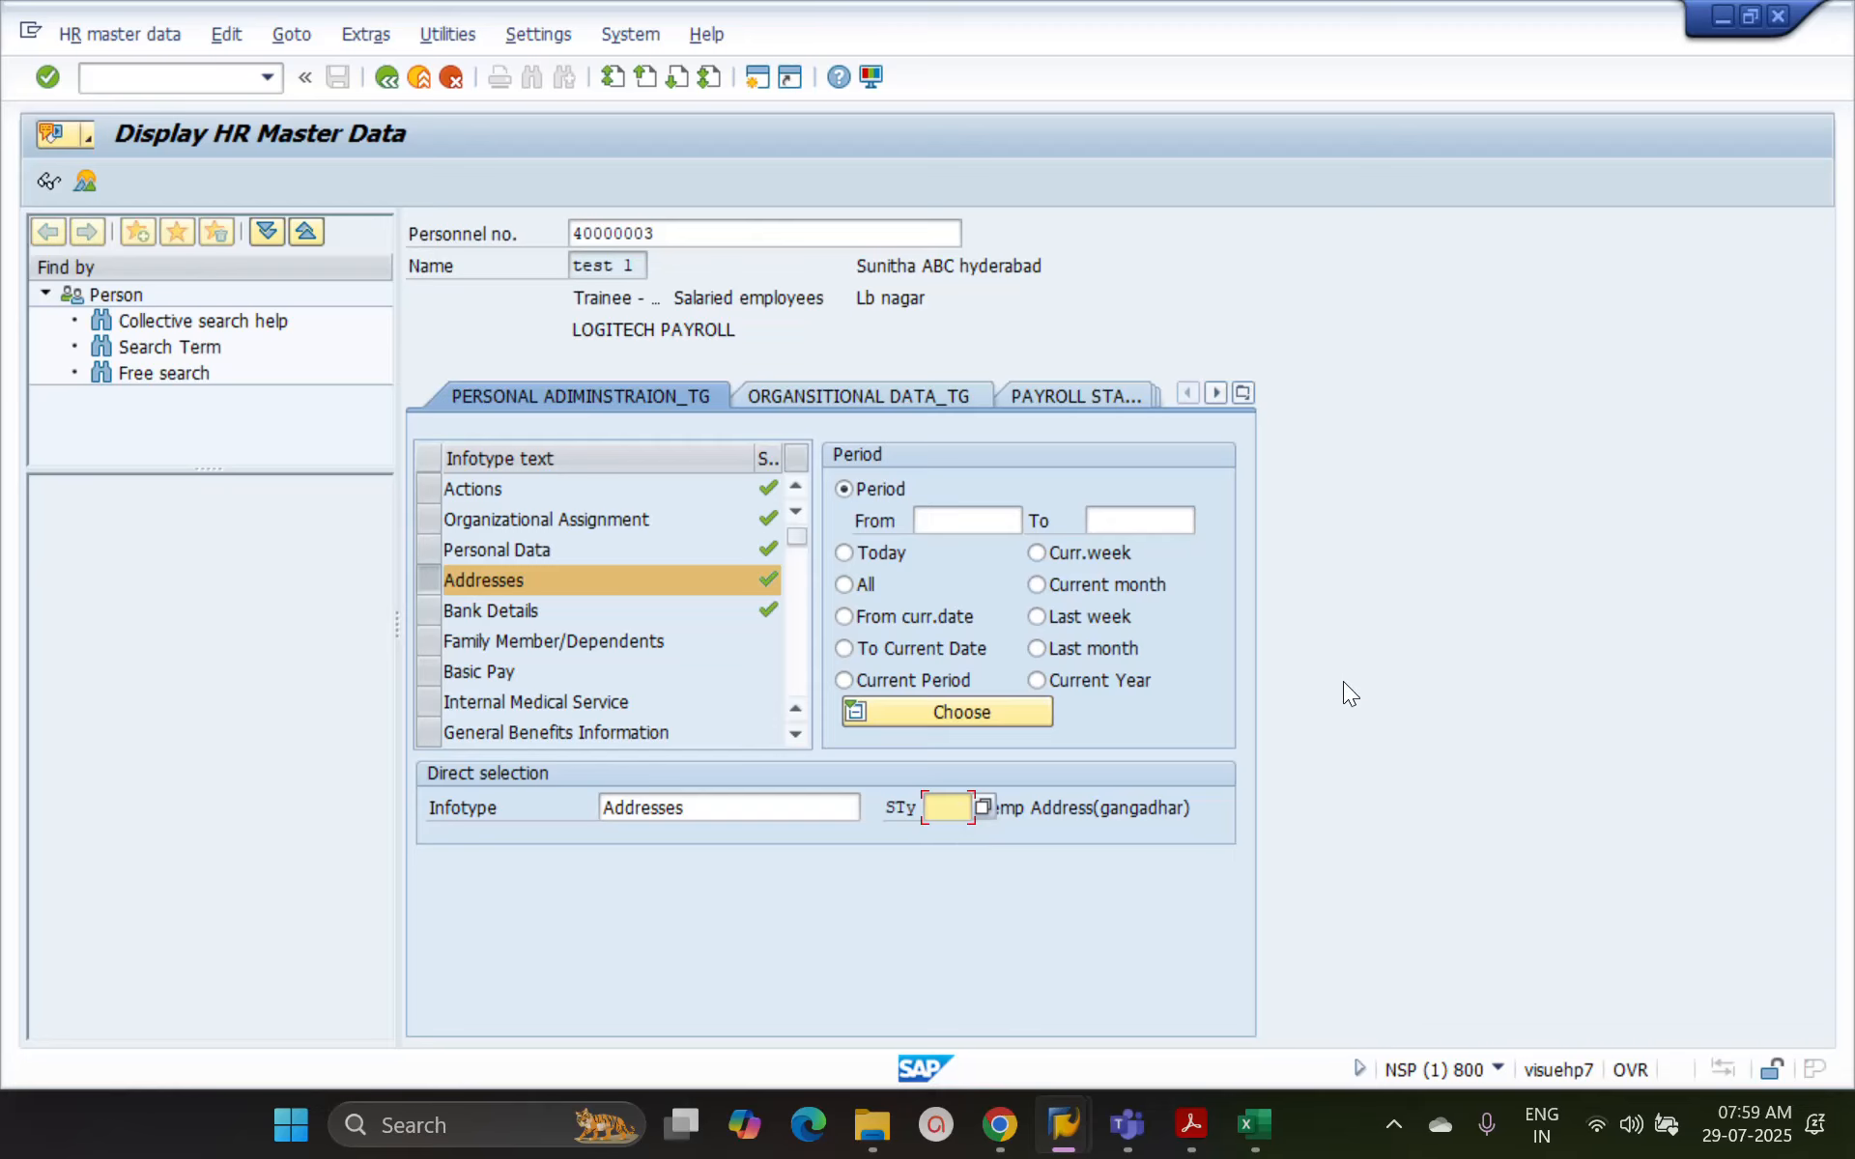
{"action": "left_click", "coordinate": [86, 182]}
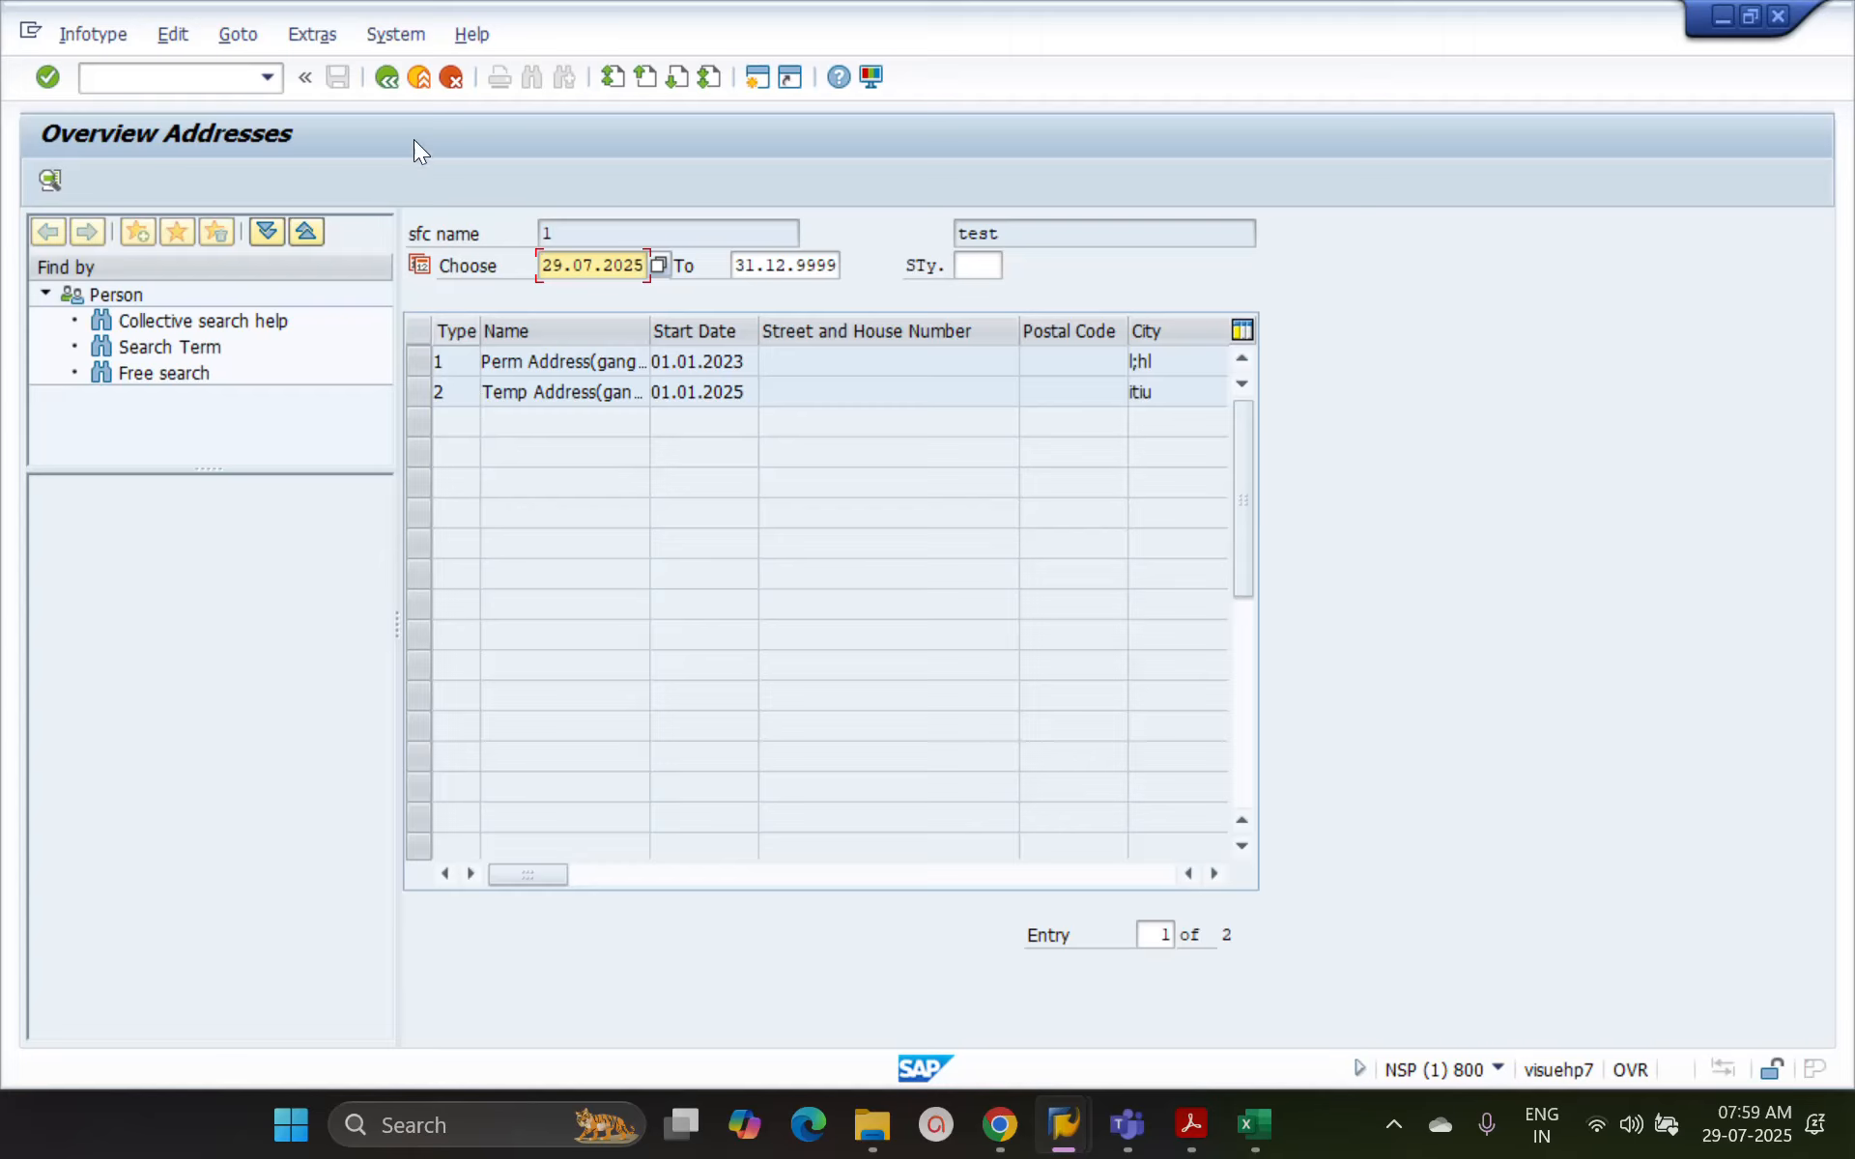
{"action": "left_click", "coordinate": [391, 84]}
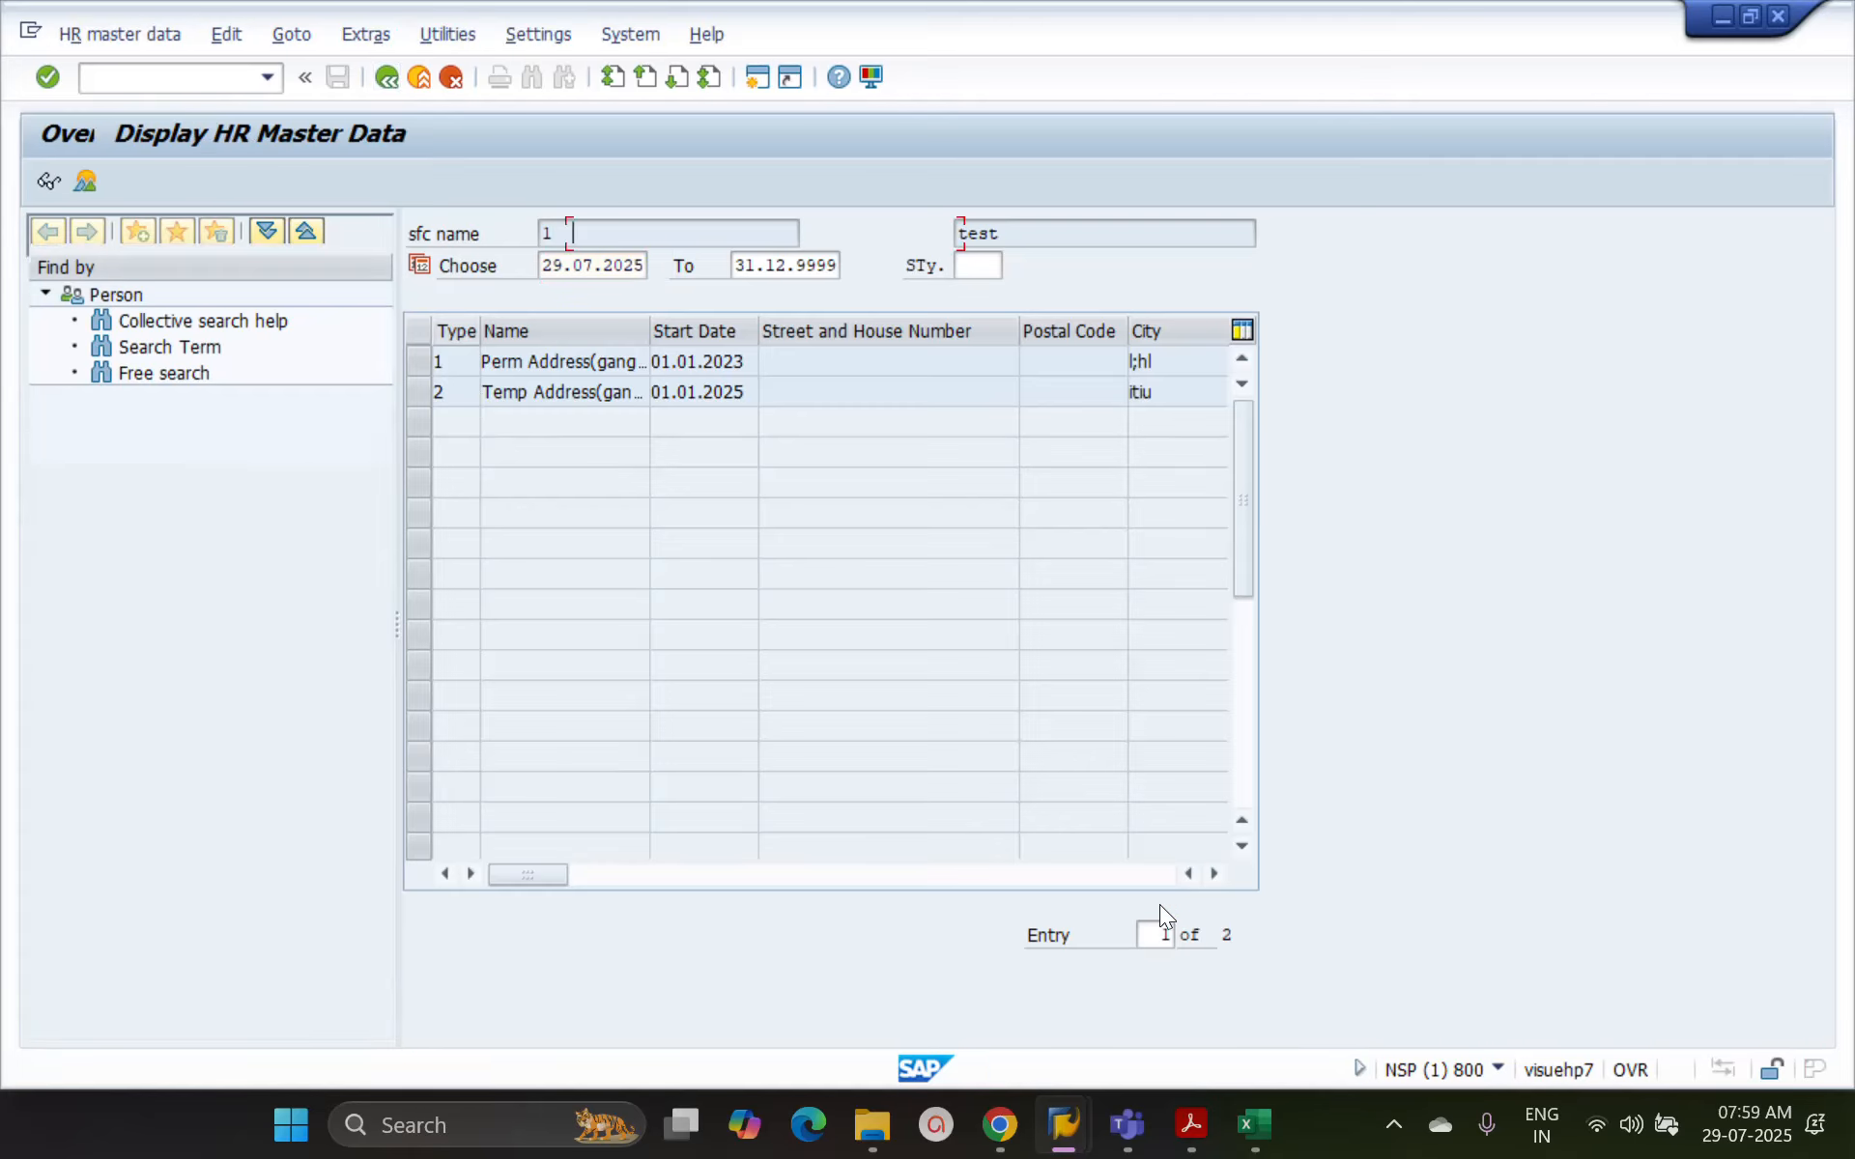
{"action": "left_click", "coordinate": [949, 809]}
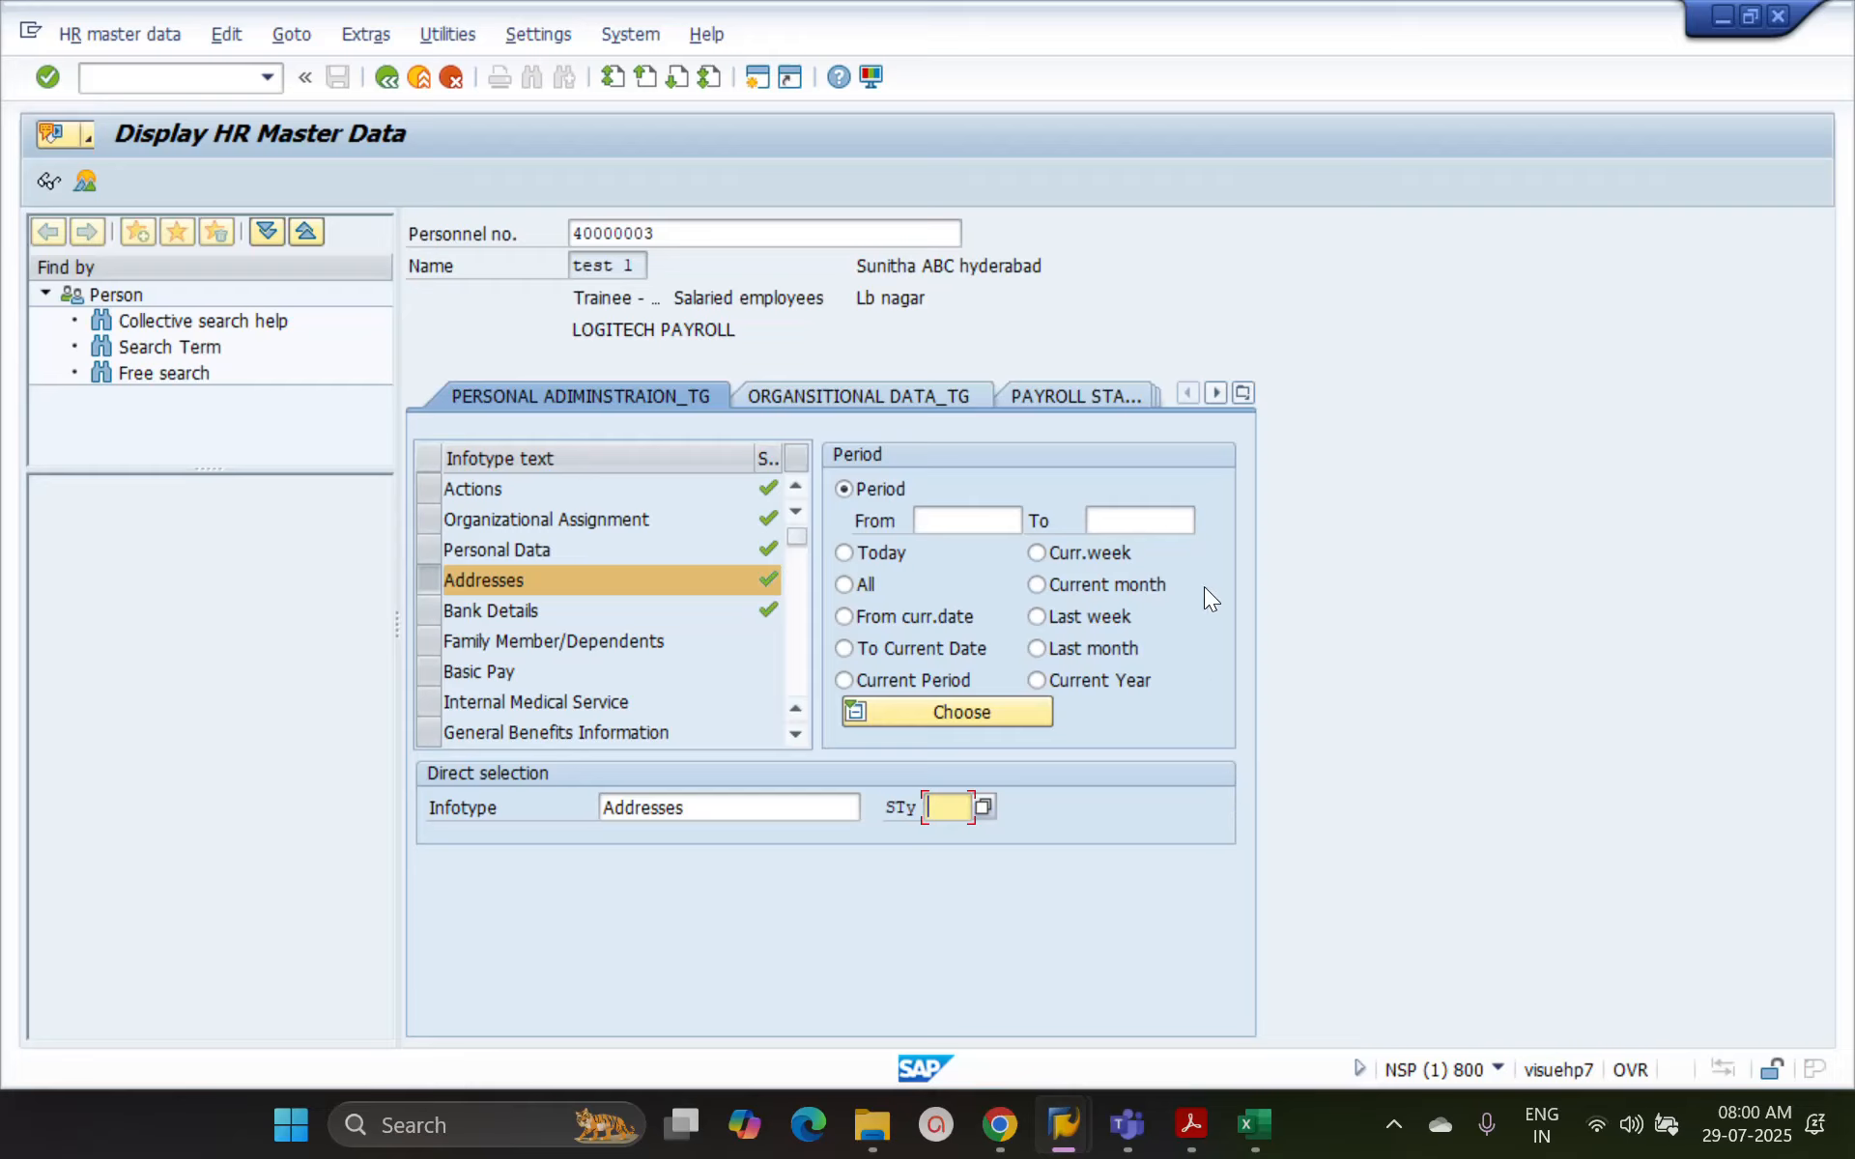
Set the selection period to Today, display the Addresses record, and return to the selection
{"action": "left_click", "coordinate": [961, 522]}
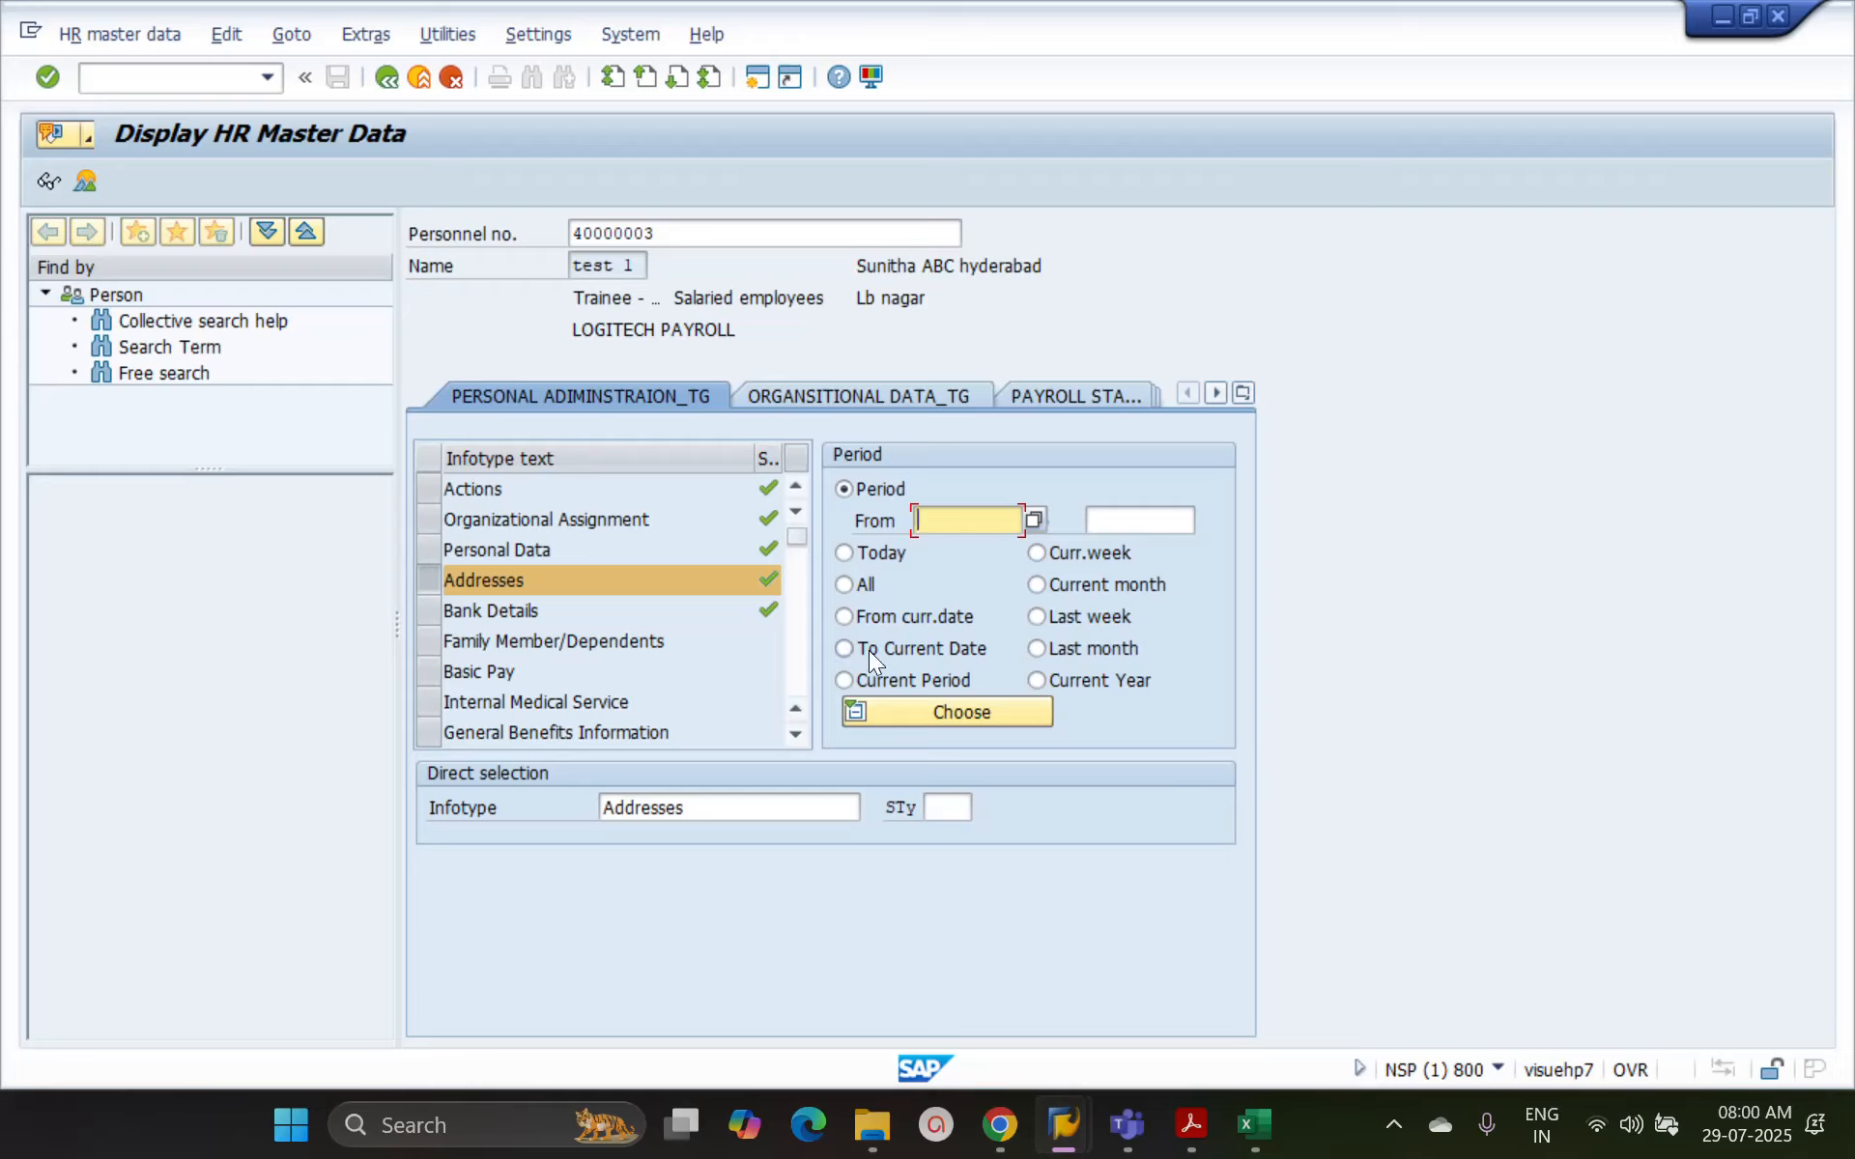
{"action": "left_click", "coordinate": [850, 554]}
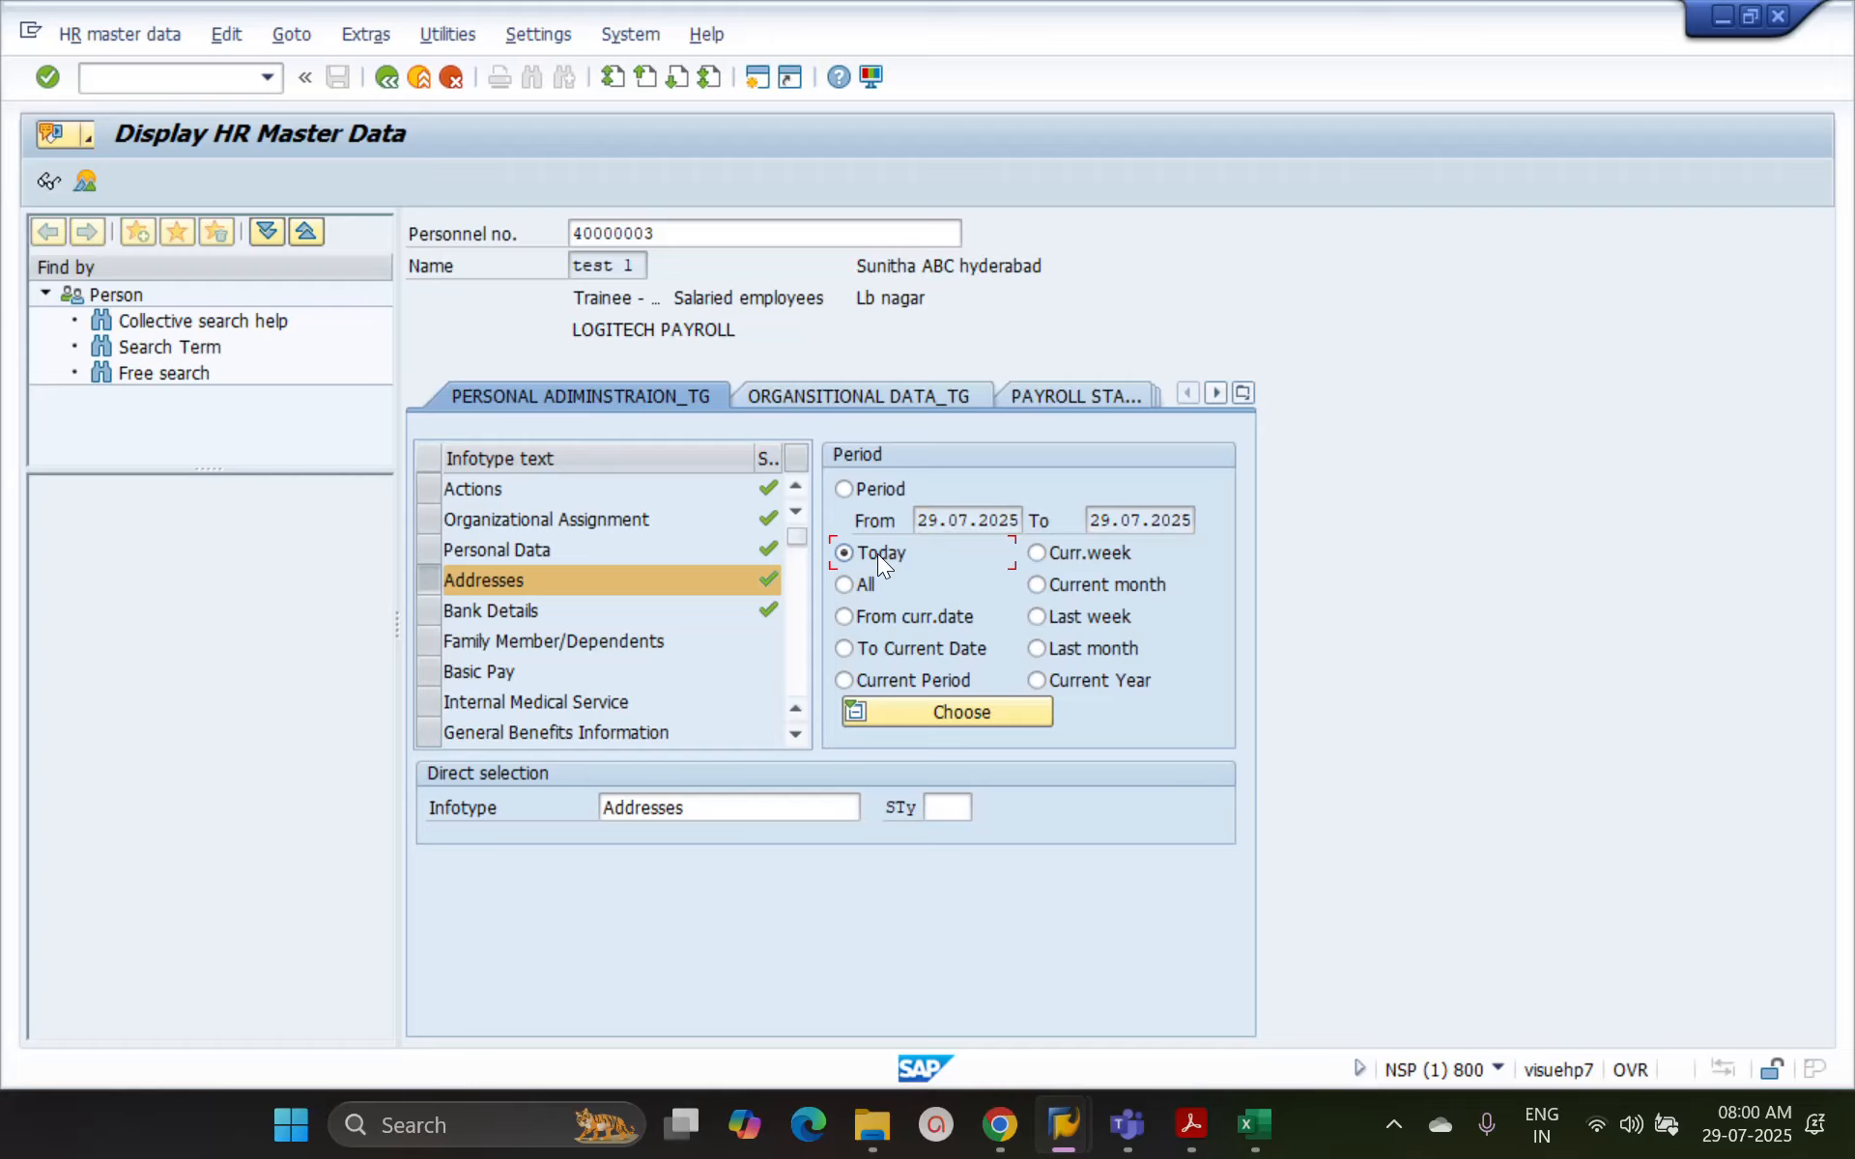
{"action": "left_click", "coordinate": [48, 178]}
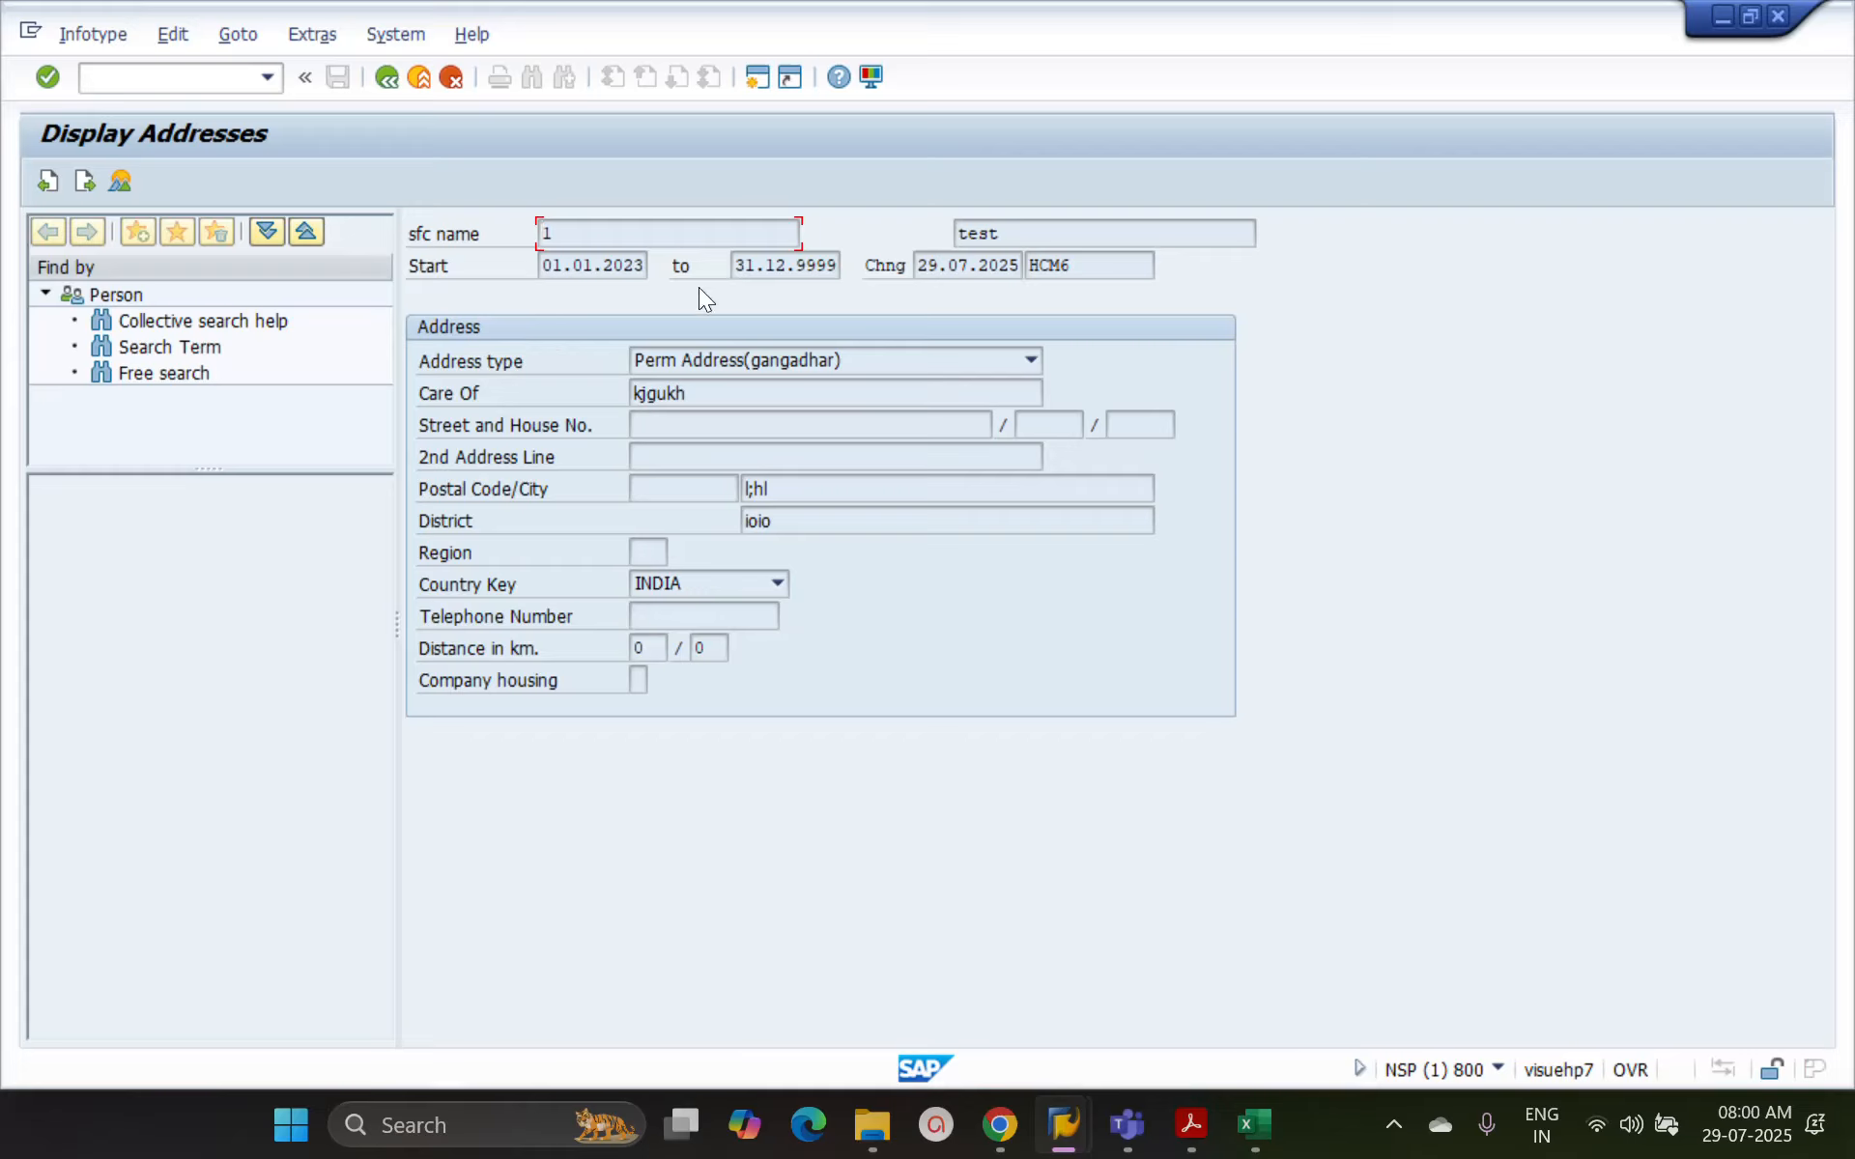
{"action": "left_click", "coordinate": [386, 76]}
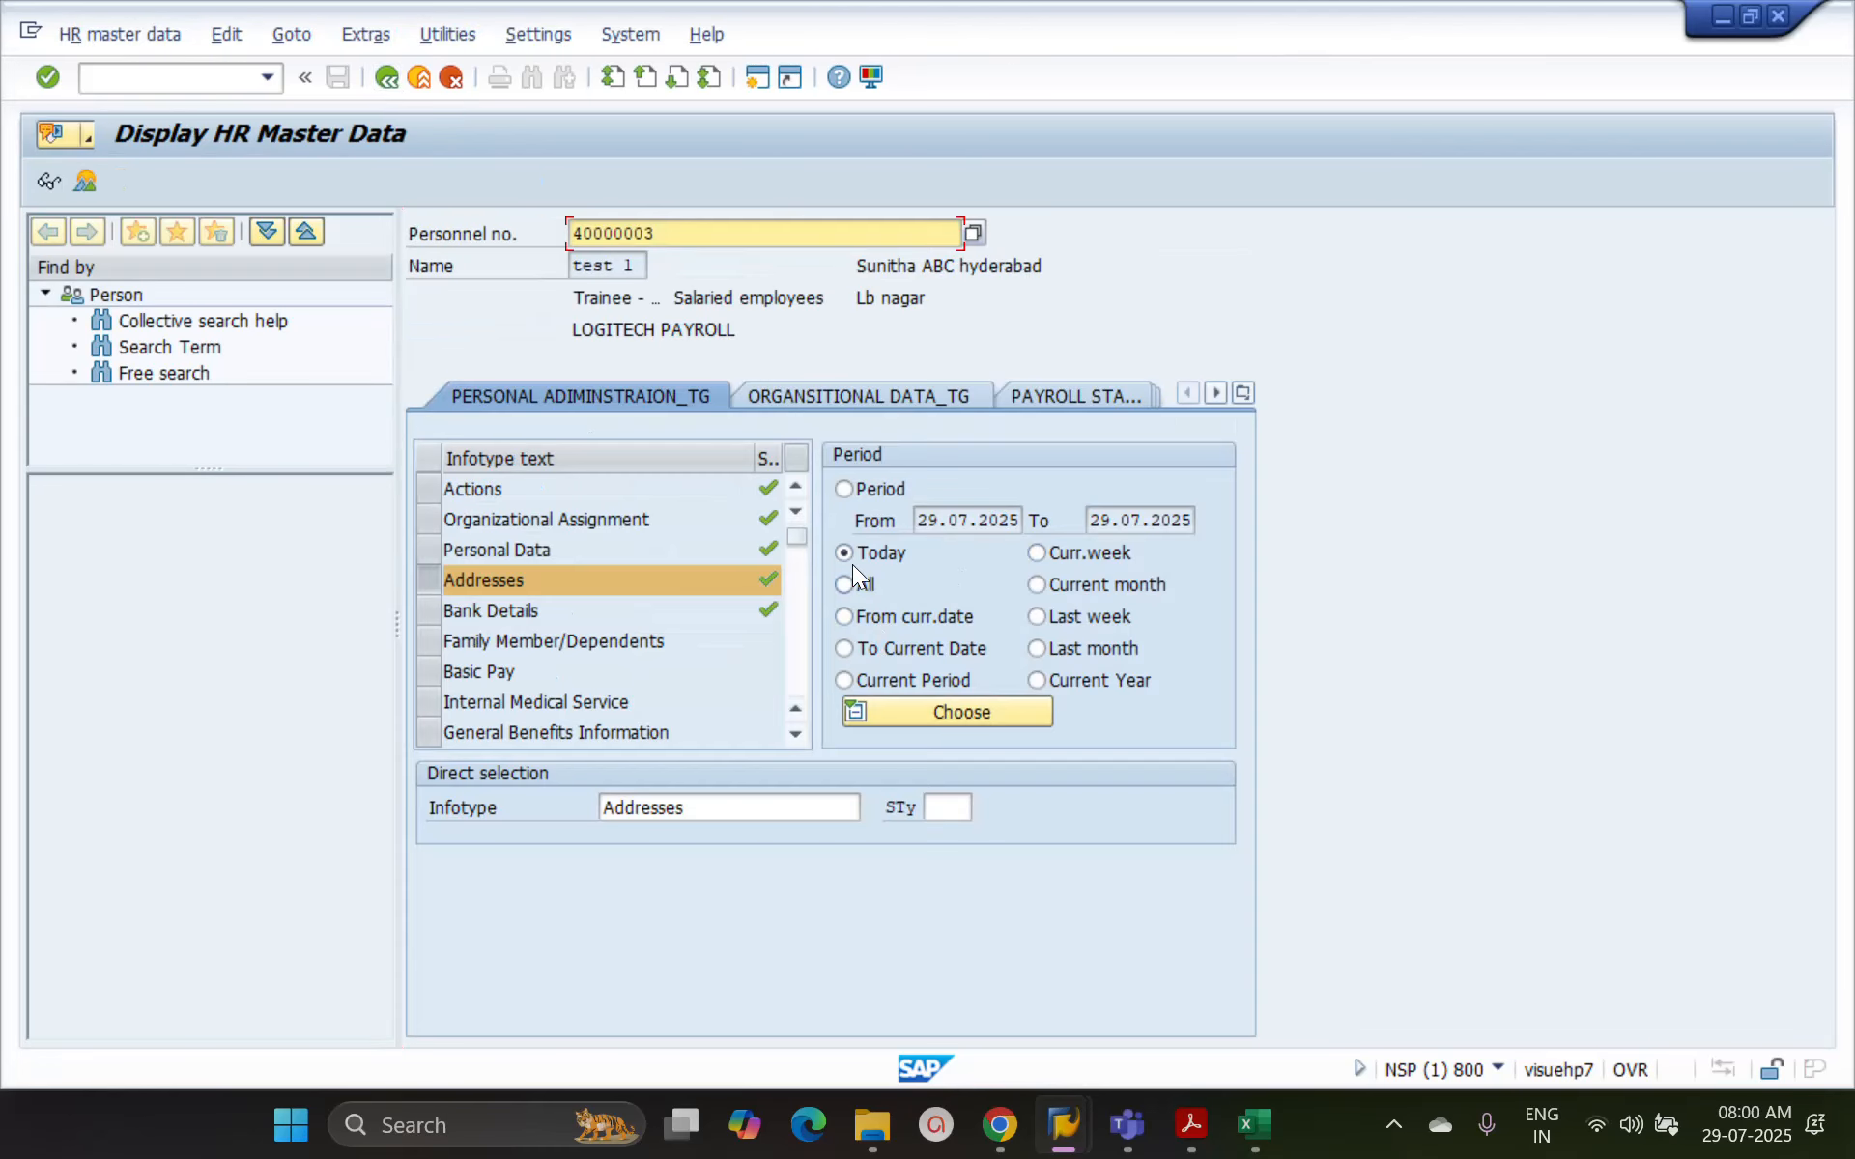
Compare the date ranges of the Today, current week, All, From current date, last week, To Current Date and last month period options
{"action": "left_click", "coordinate": [844, 489]}
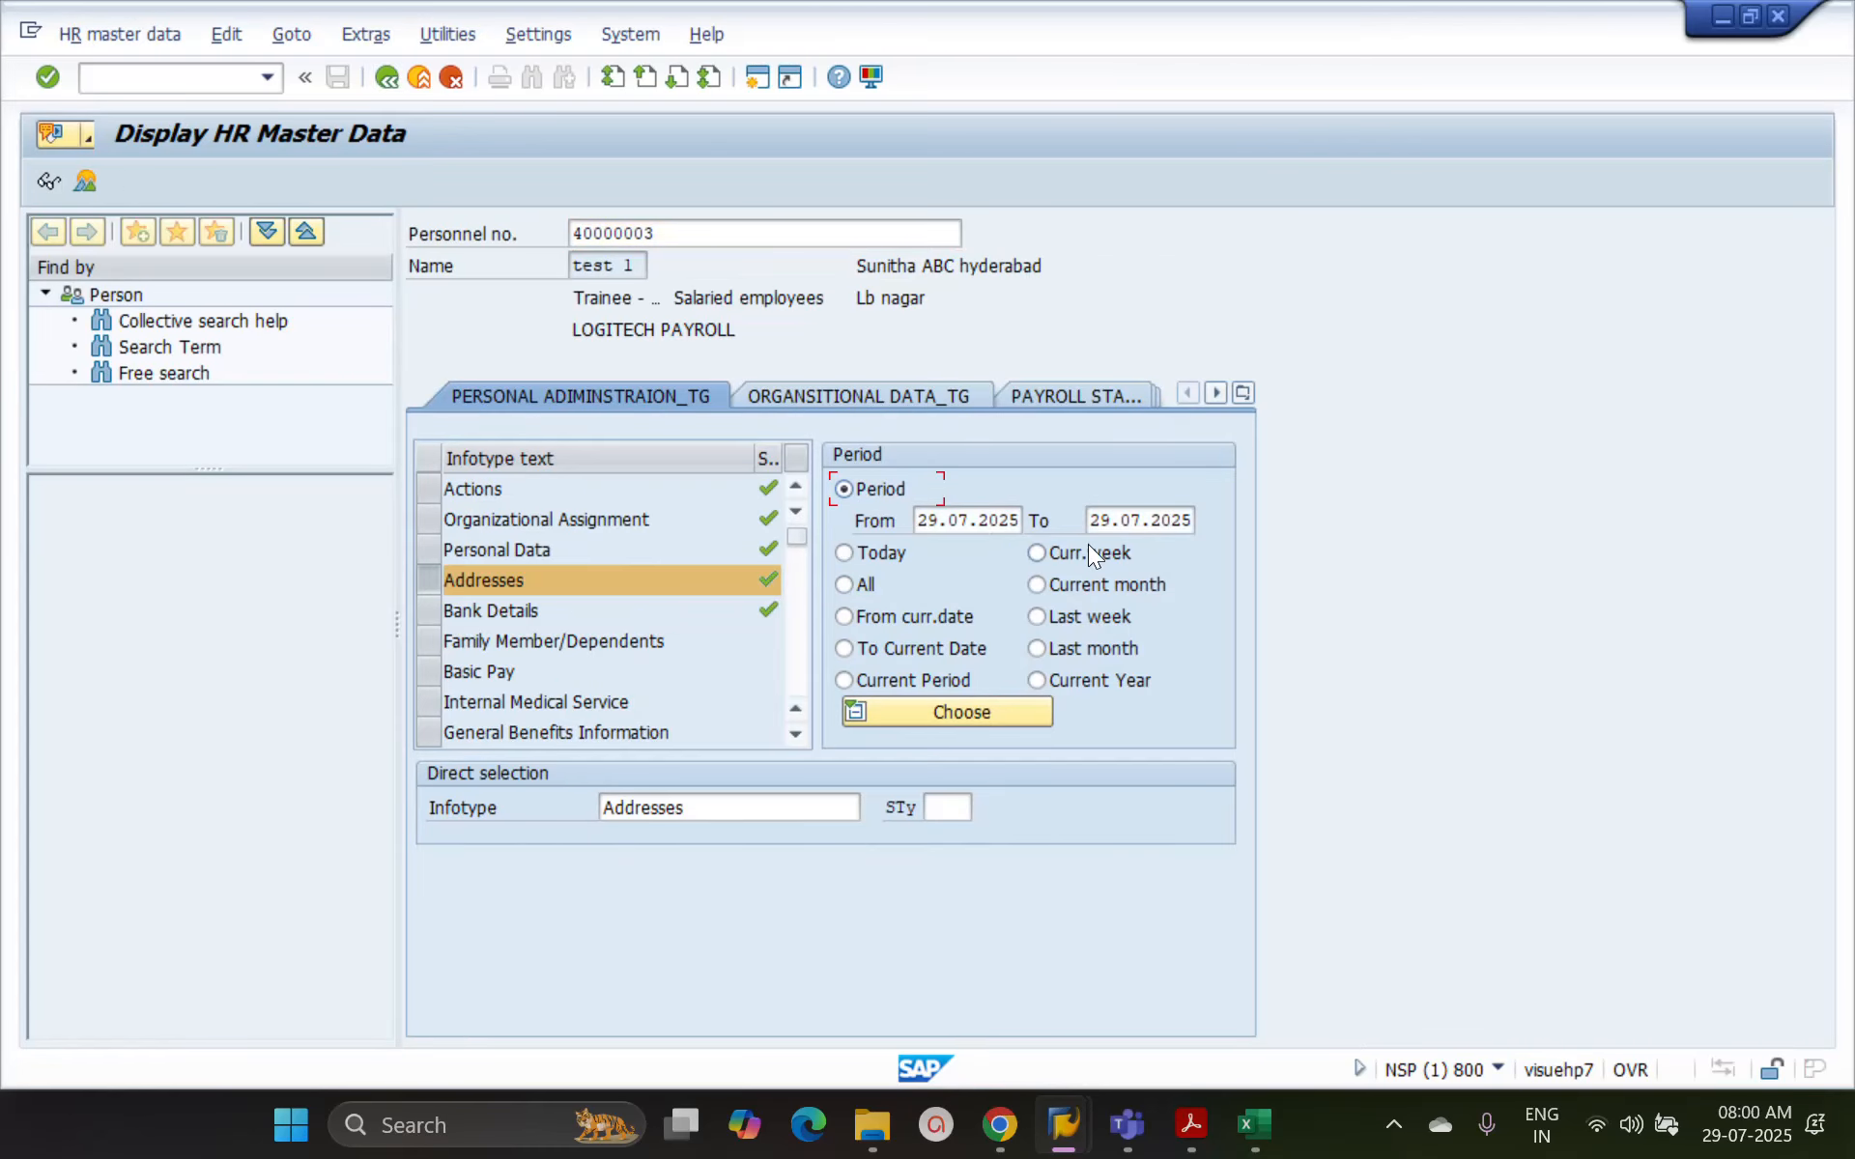
{"action": "left_click", "coordinate": [870, 554]}
{"action": "left_click", "coordinate": [1047, 552]}
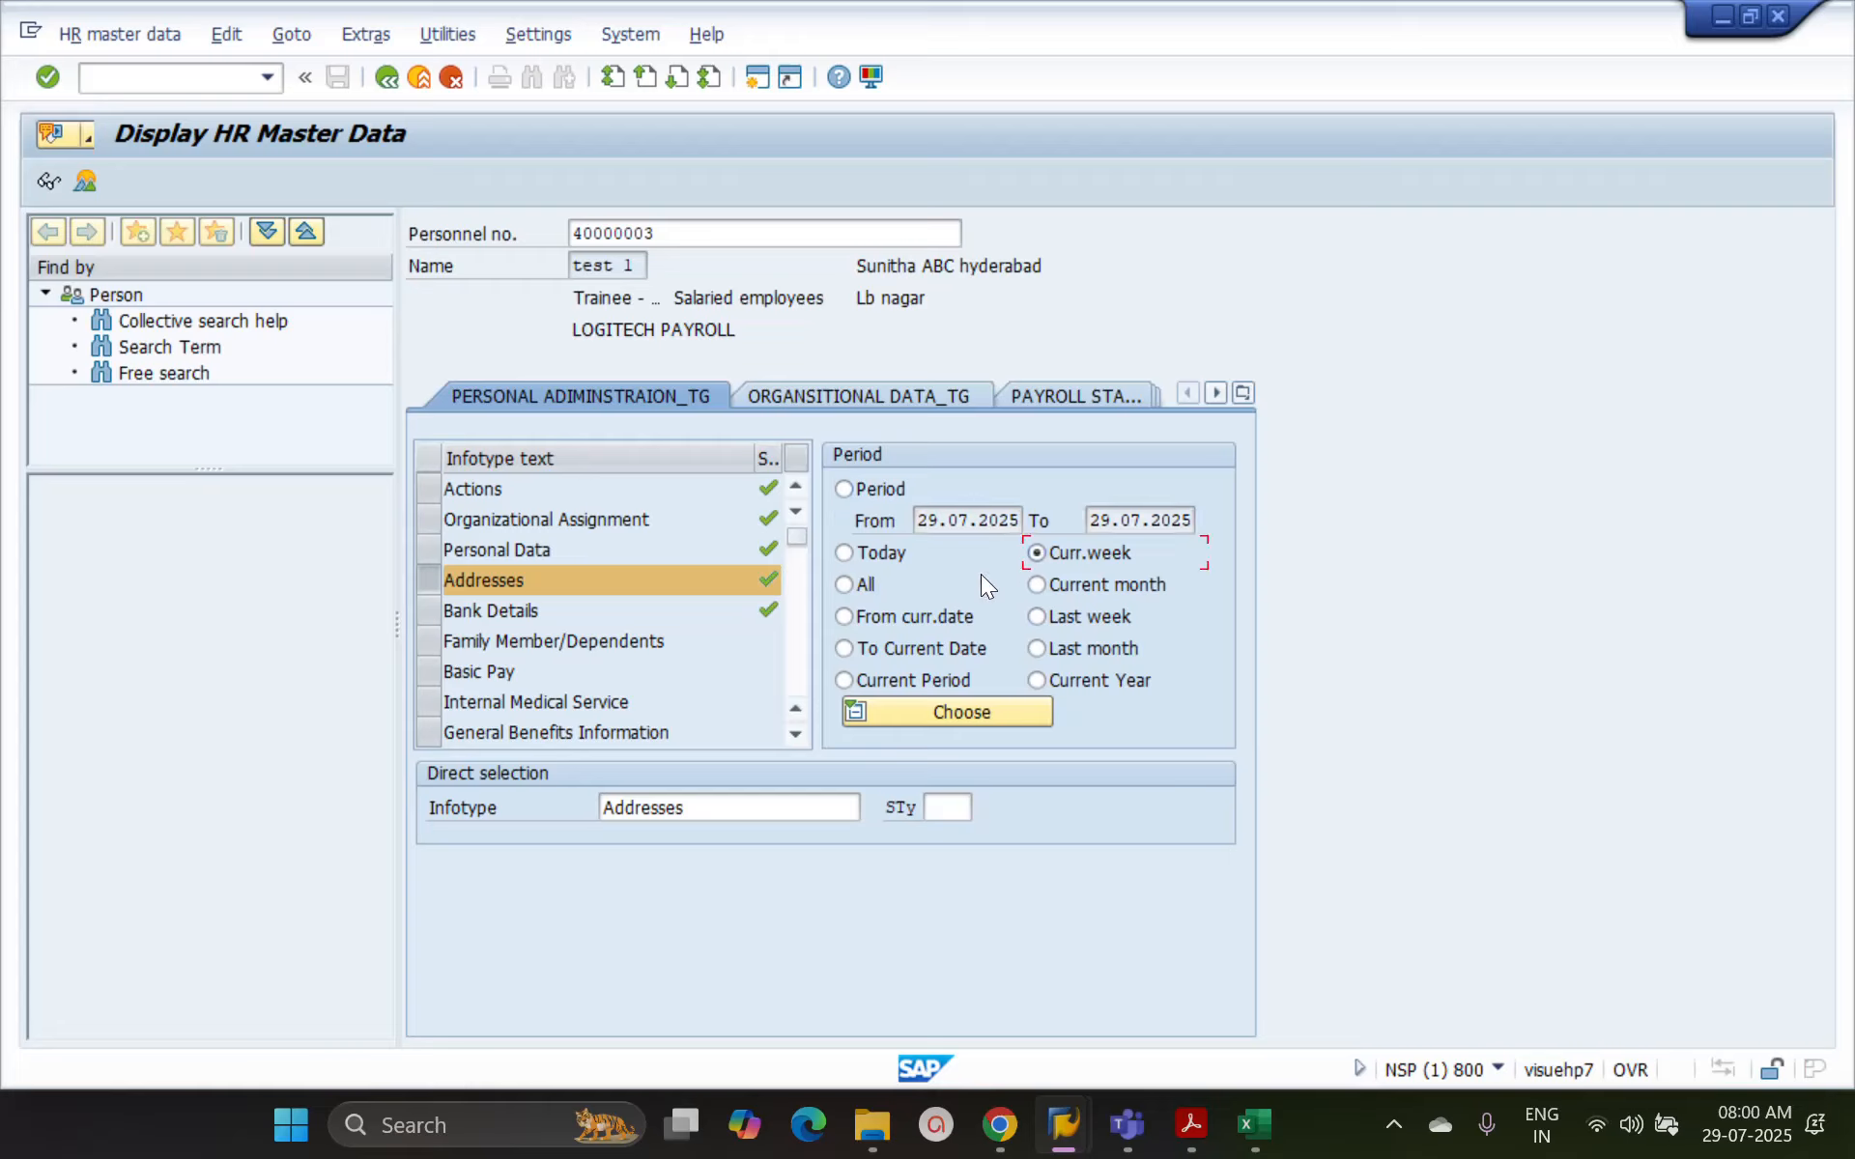
{"action": "left_click", "coordinate": [866, 587]}
{"action": "left_click", "coordinate": [908, 618]}
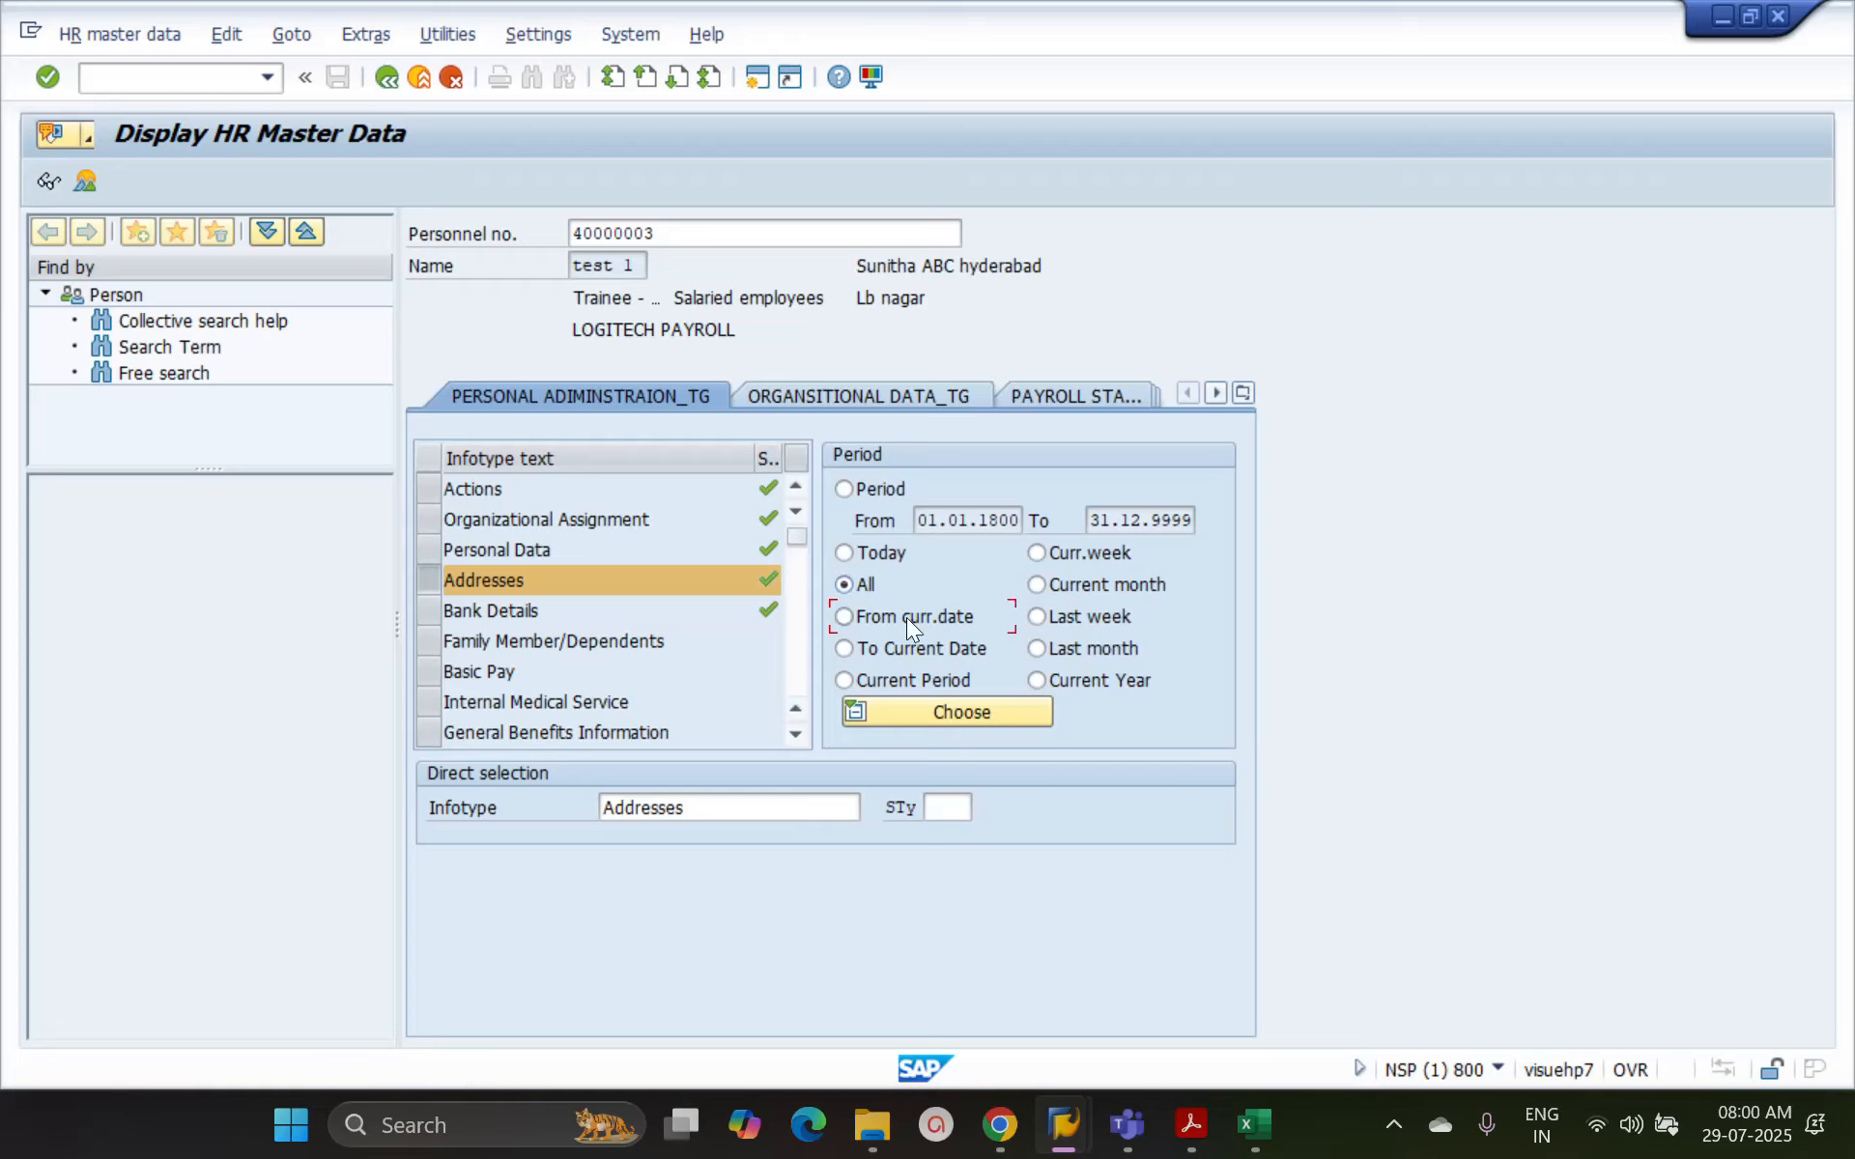
{"action": "left_click", "coordinate": [1051, 616]}
{"action": "left_click", "coordinate": [847, 648]}
{"action": "left_click", "coordinate": [1037, 650]}
Switch to maintaining HR master data and list the records of infotype 6 (Addresses) for the period All
{"action": "left_click", "coordinate": [120, 31]}
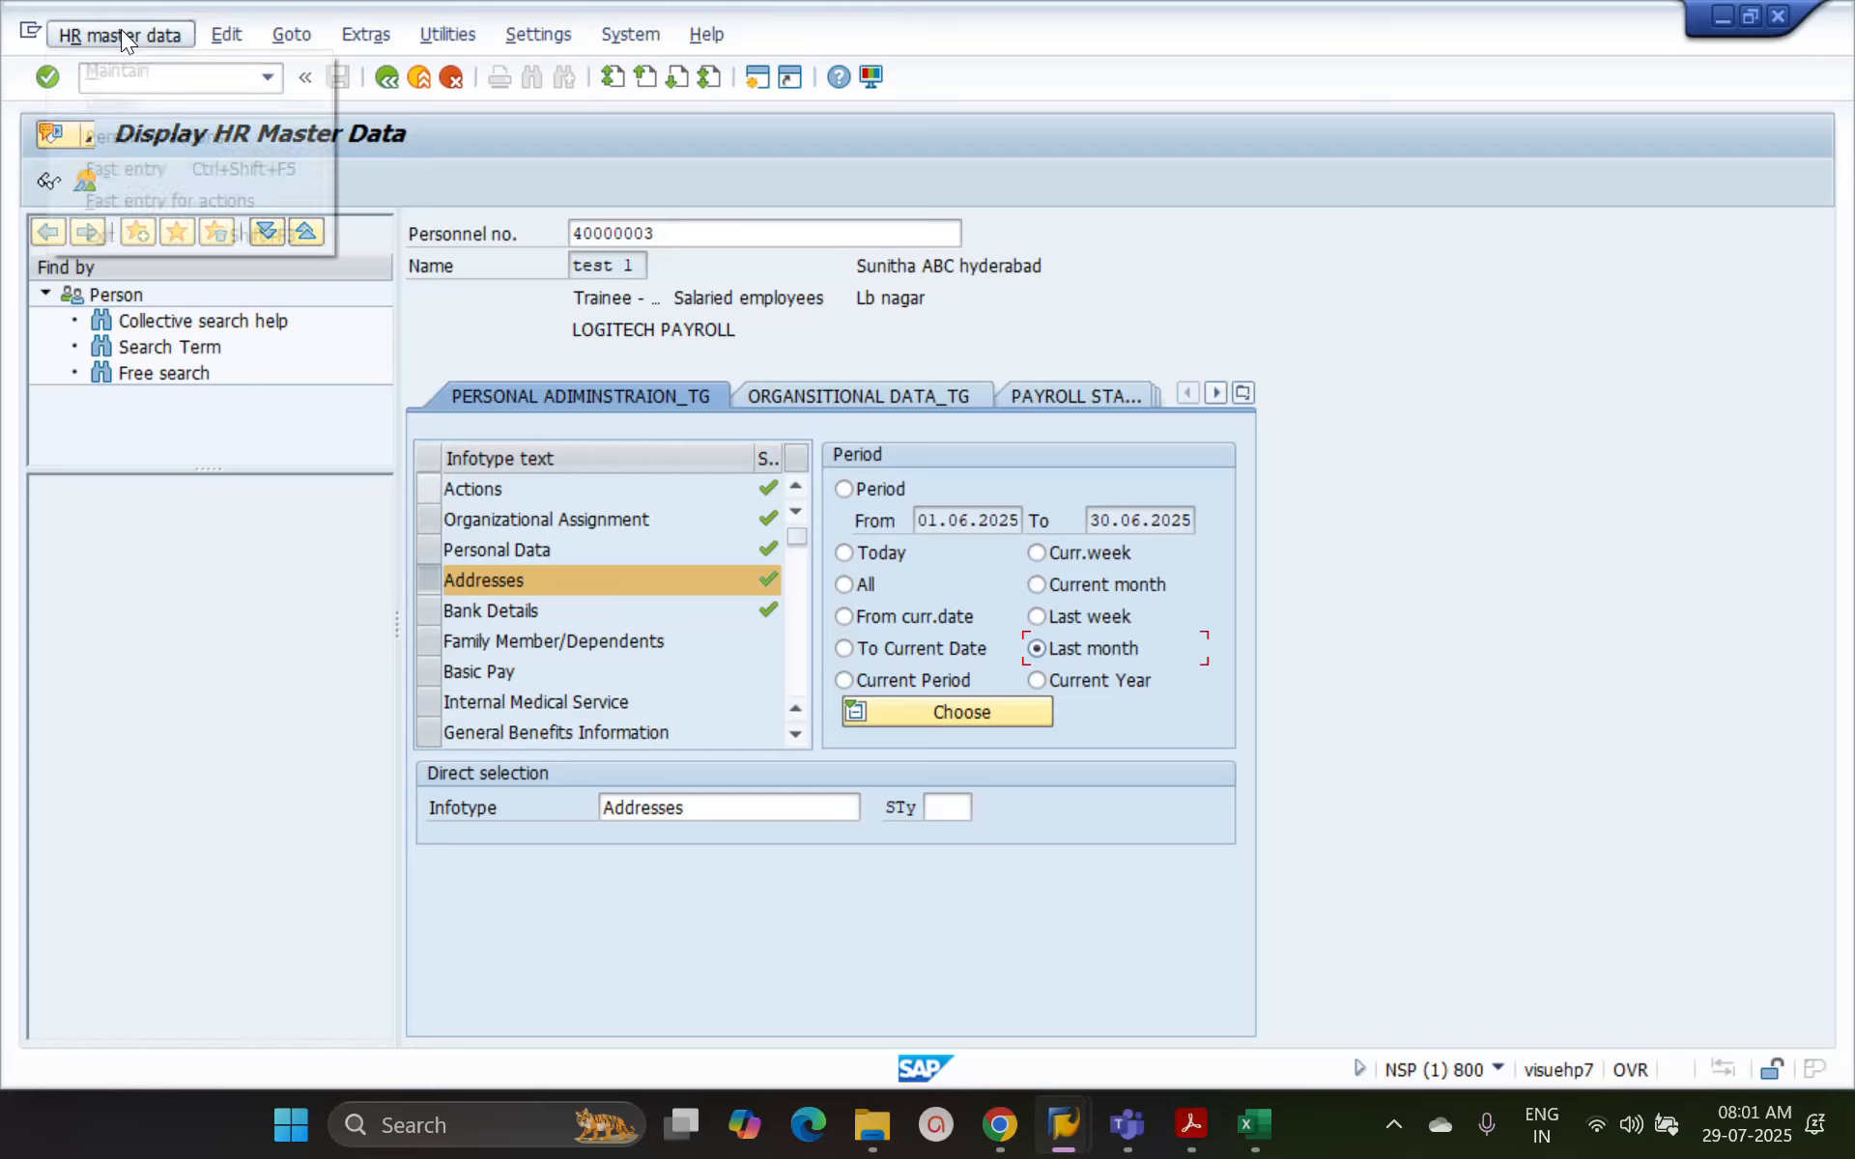
{"action": "left_click", "coordinate": [120, 67]}
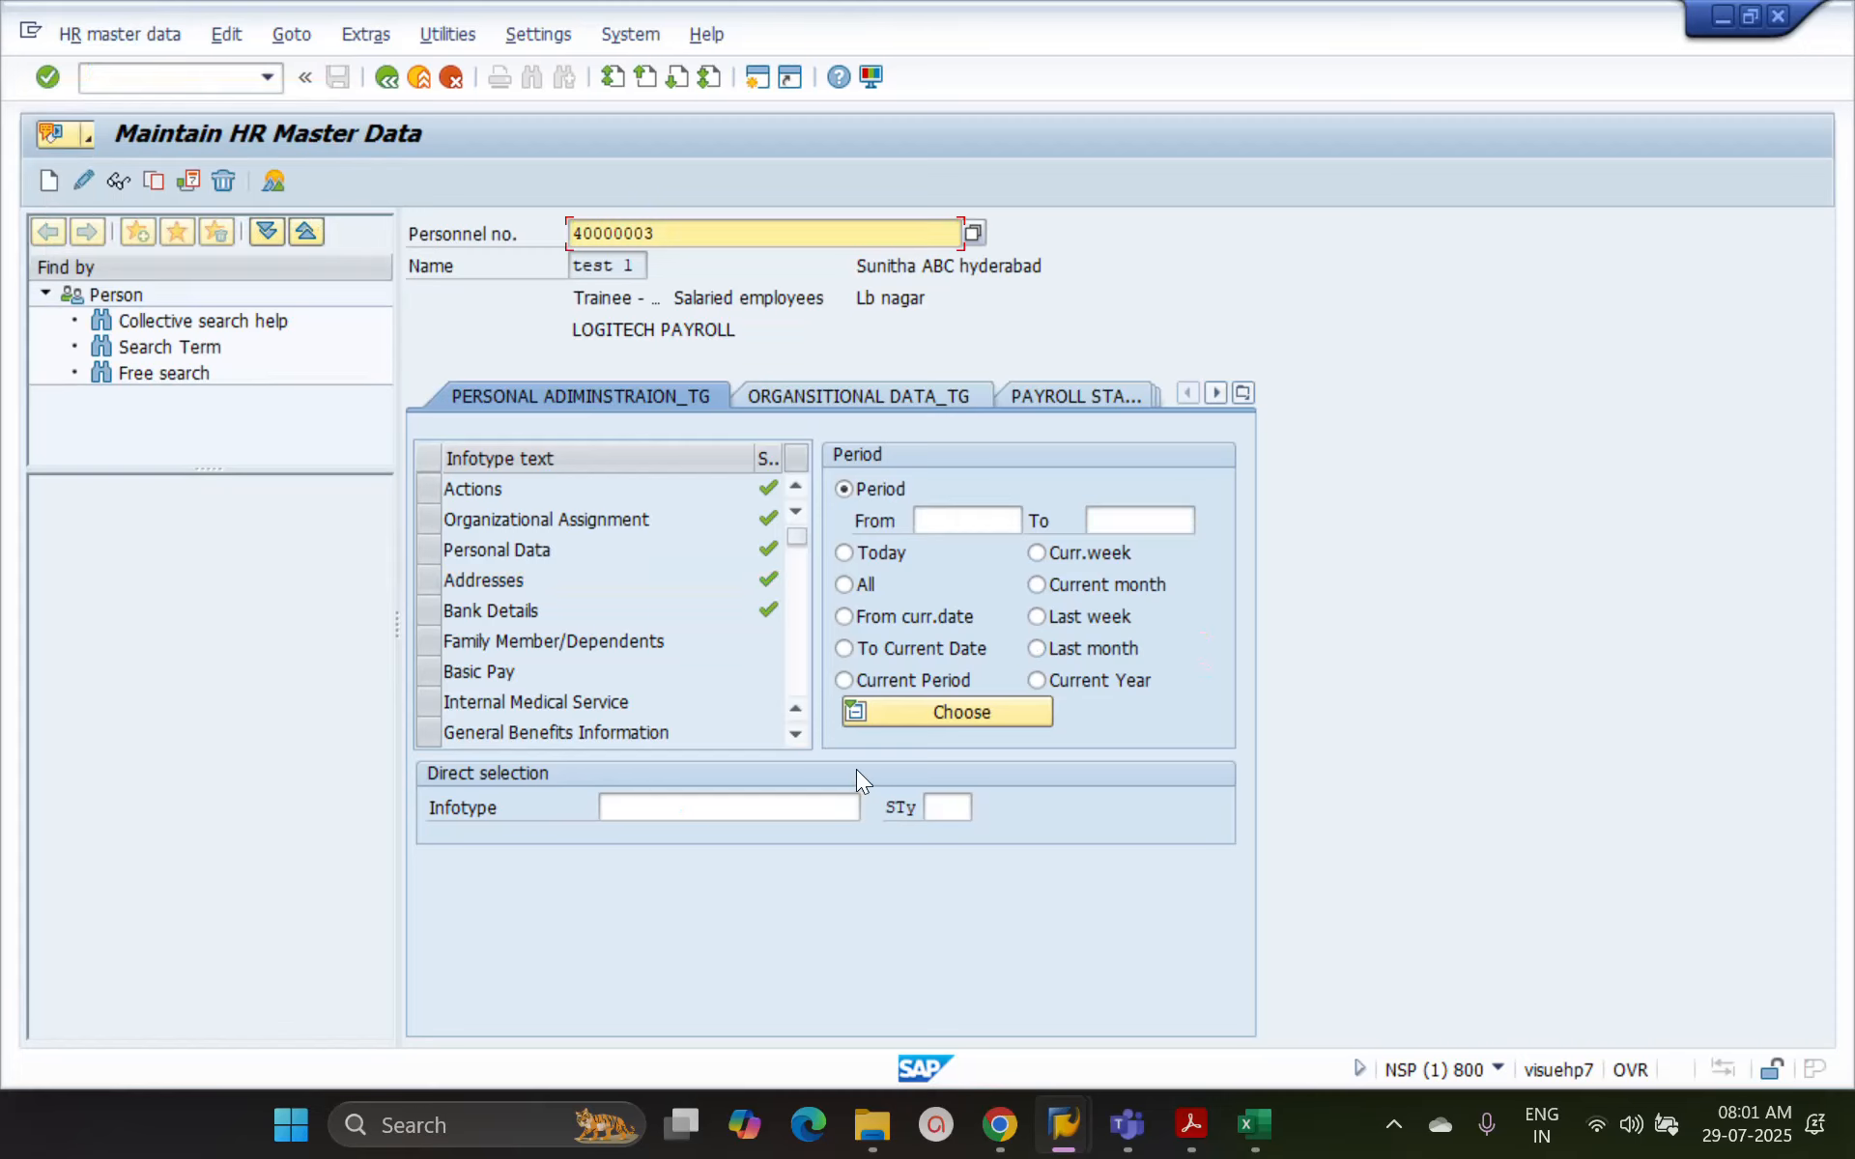
{"action": "left_click", "coordinate": [755, 808]}
{"action": "type", "text": "6"}
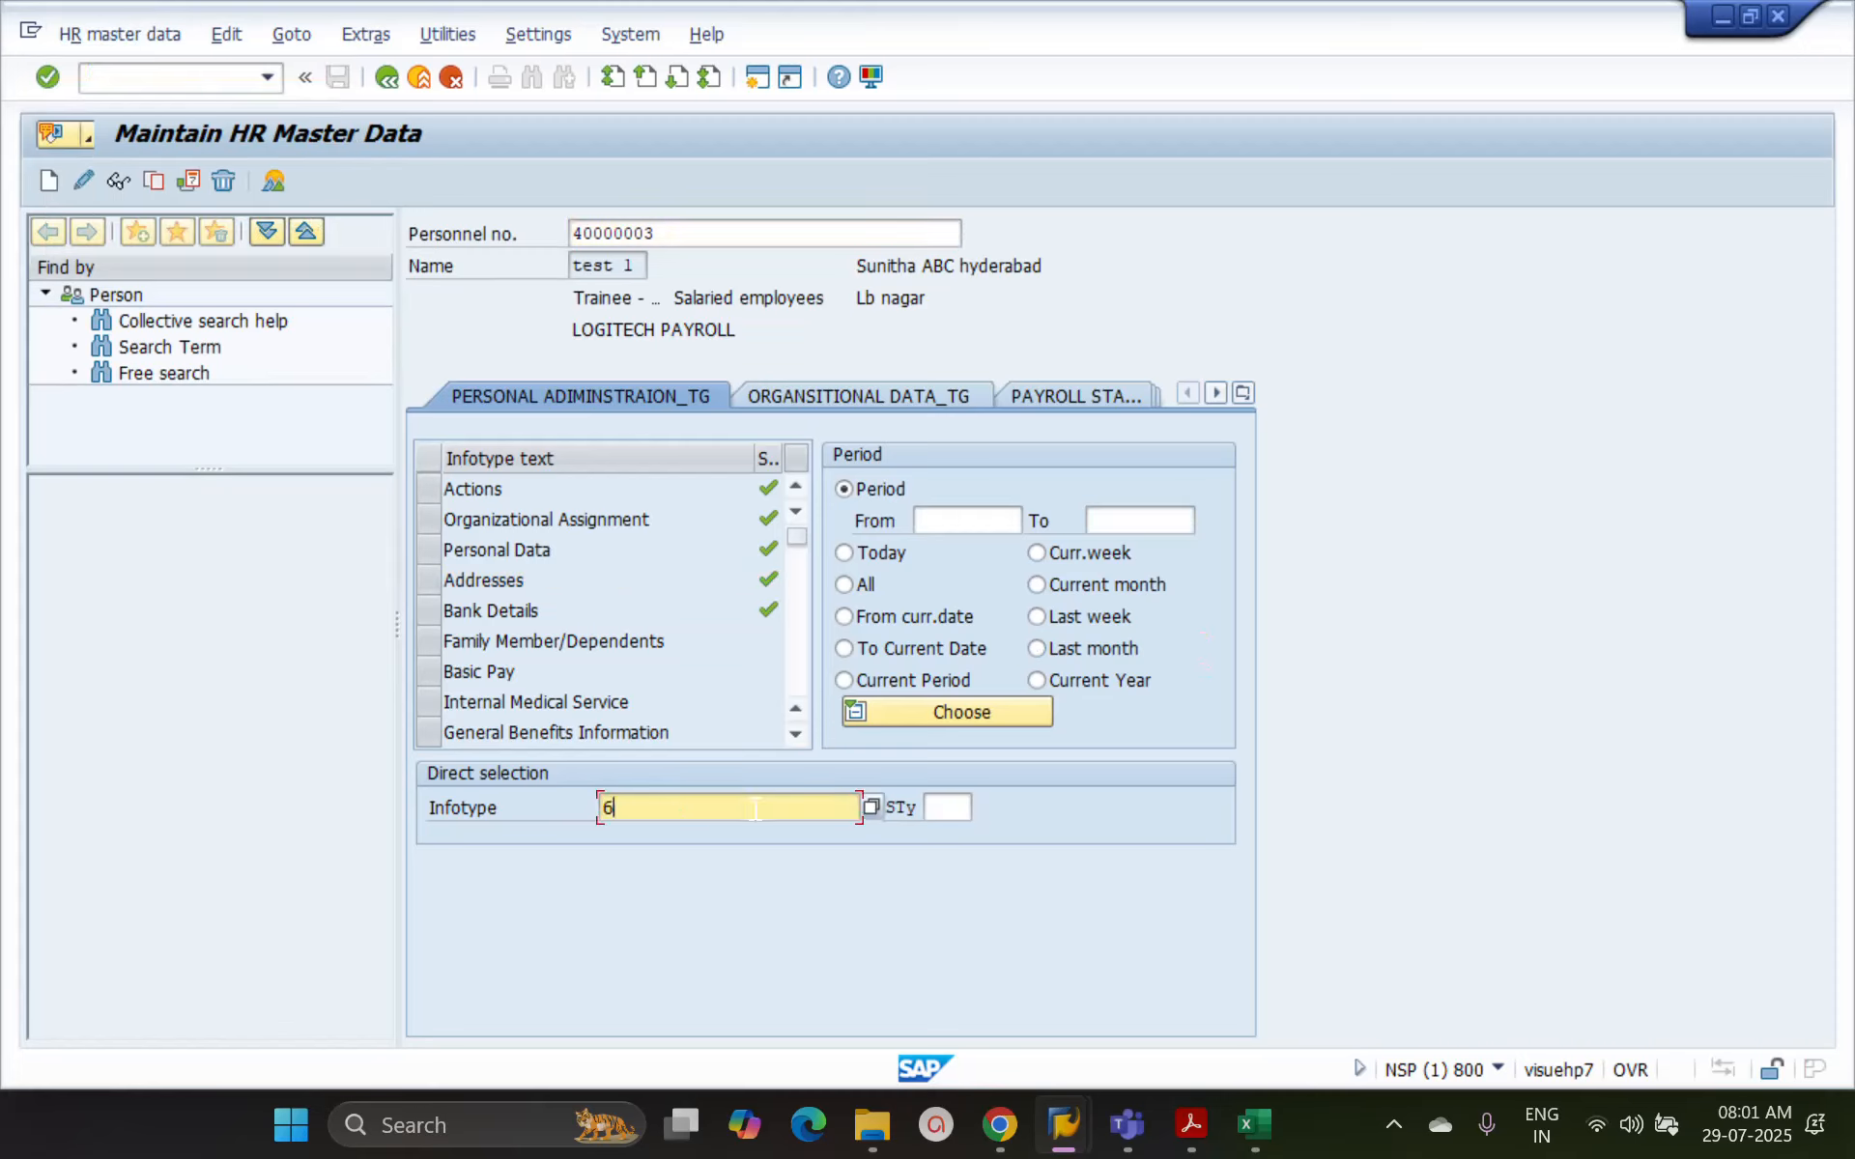
{"action": "key", "text": "Return"}
{"action": "left_click", "coordinate": [861, 582]}
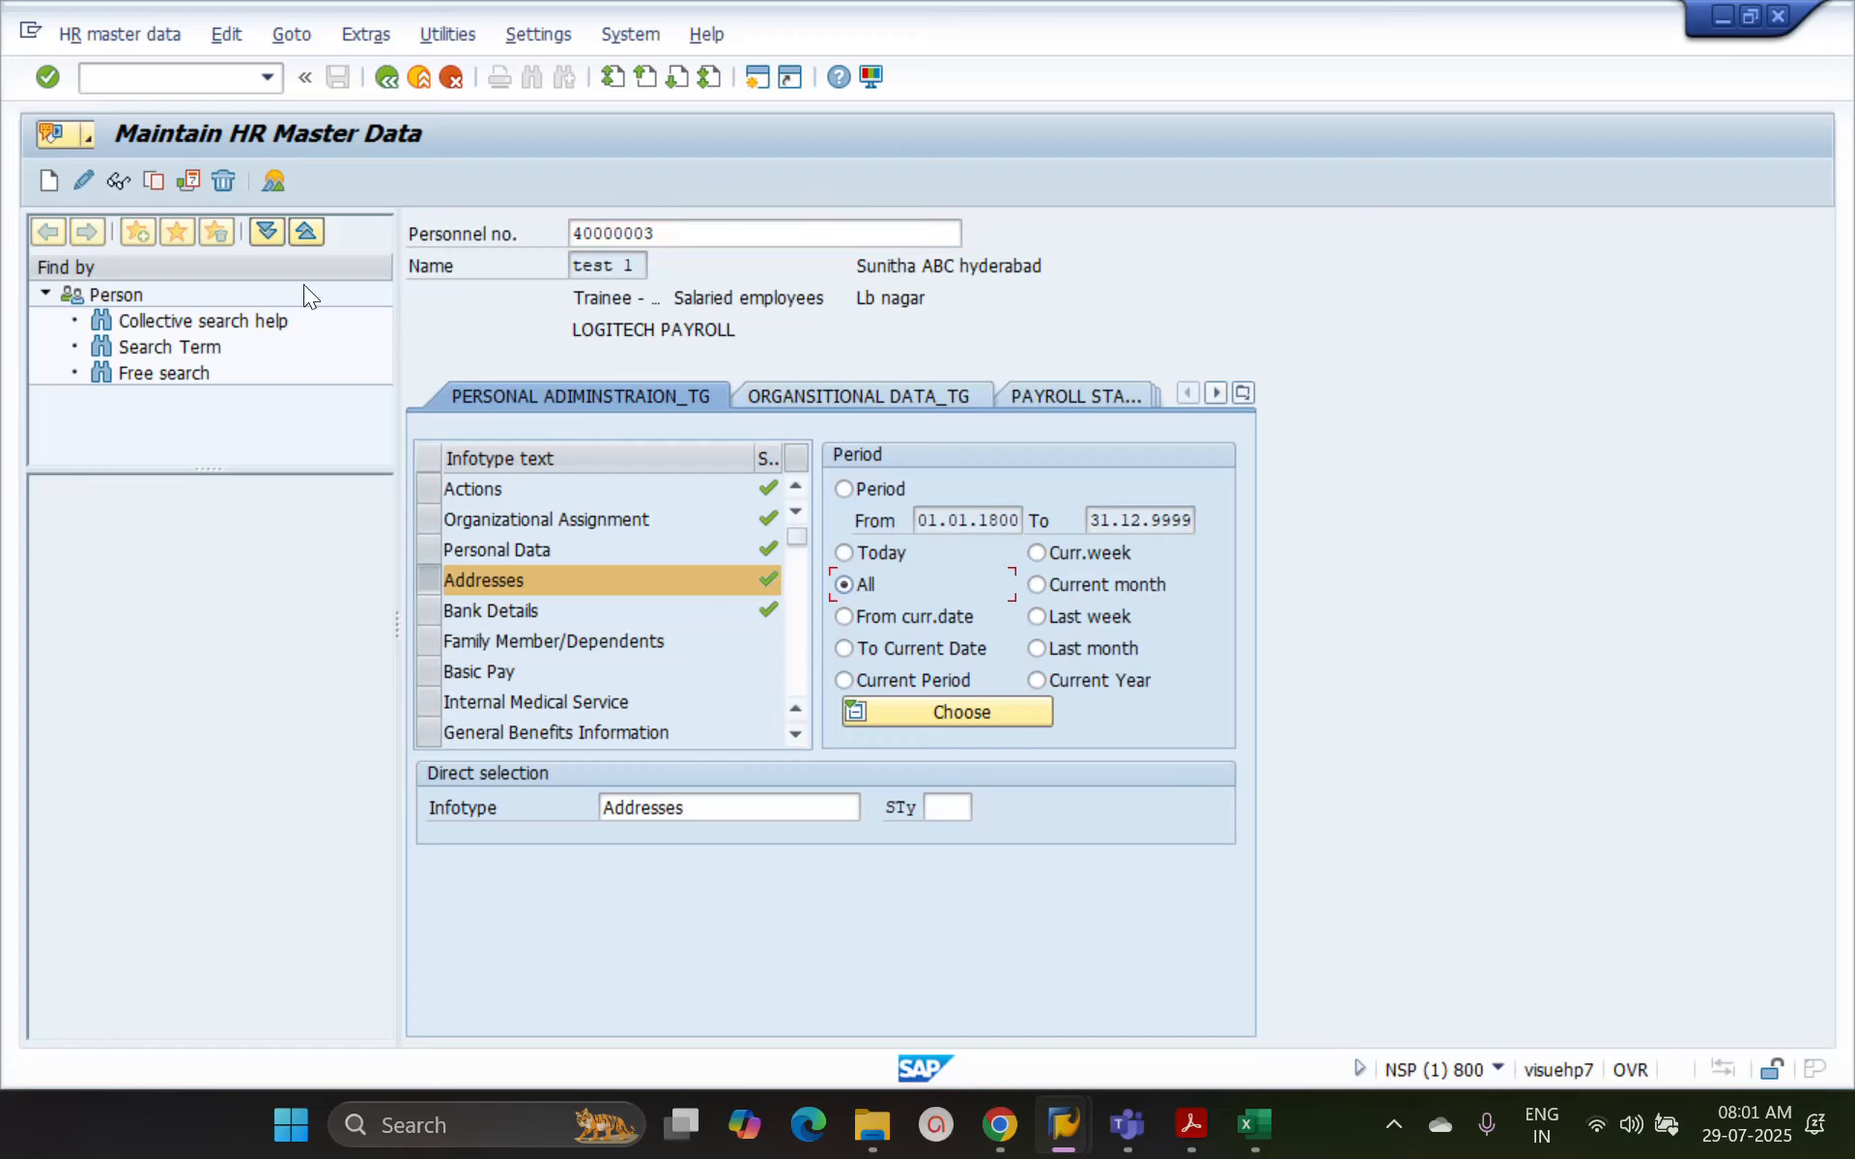
{"action": "left_click", "coordinate": [279, 179]}
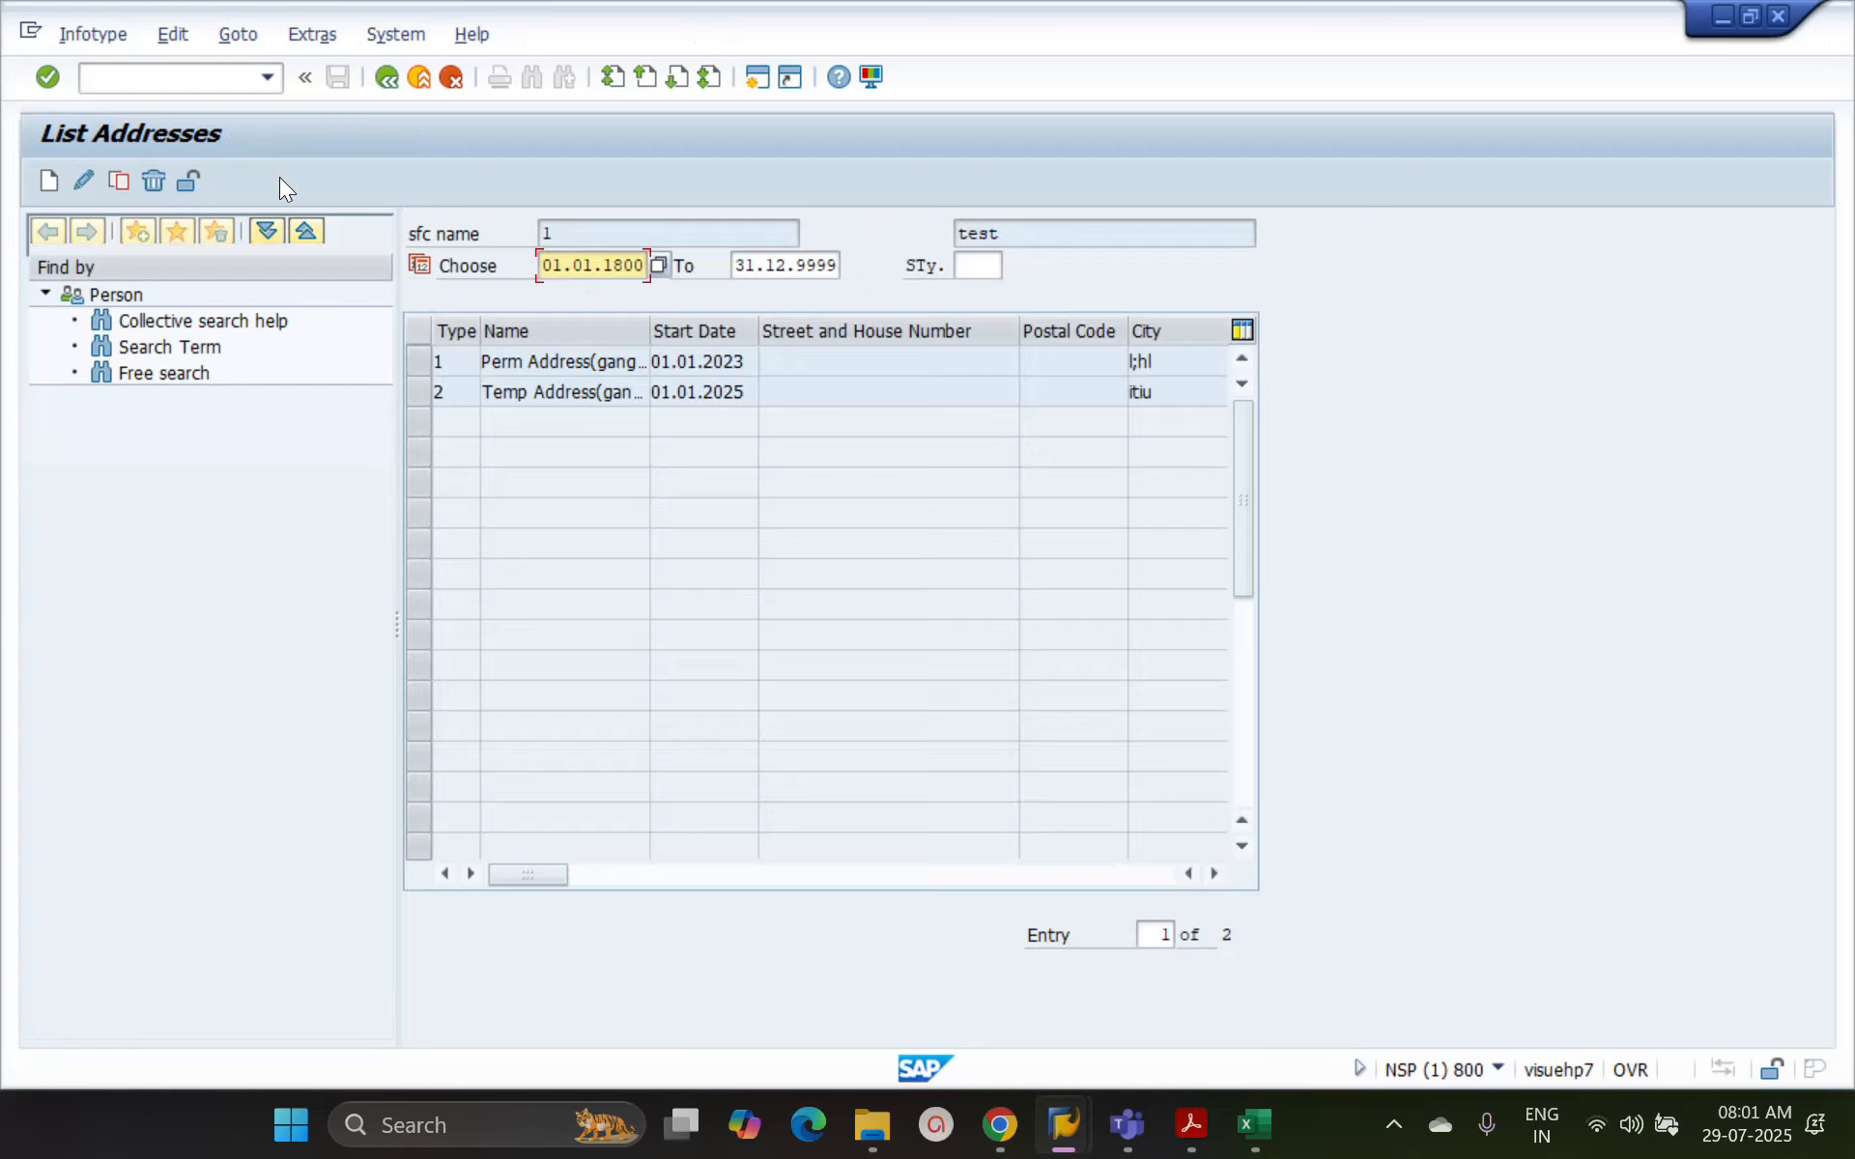
Copy the temporary address record with start date 01.01.2026, enter the city in the second address line, and save it
{"action": "left_click", "coordinate": [419, 391]}
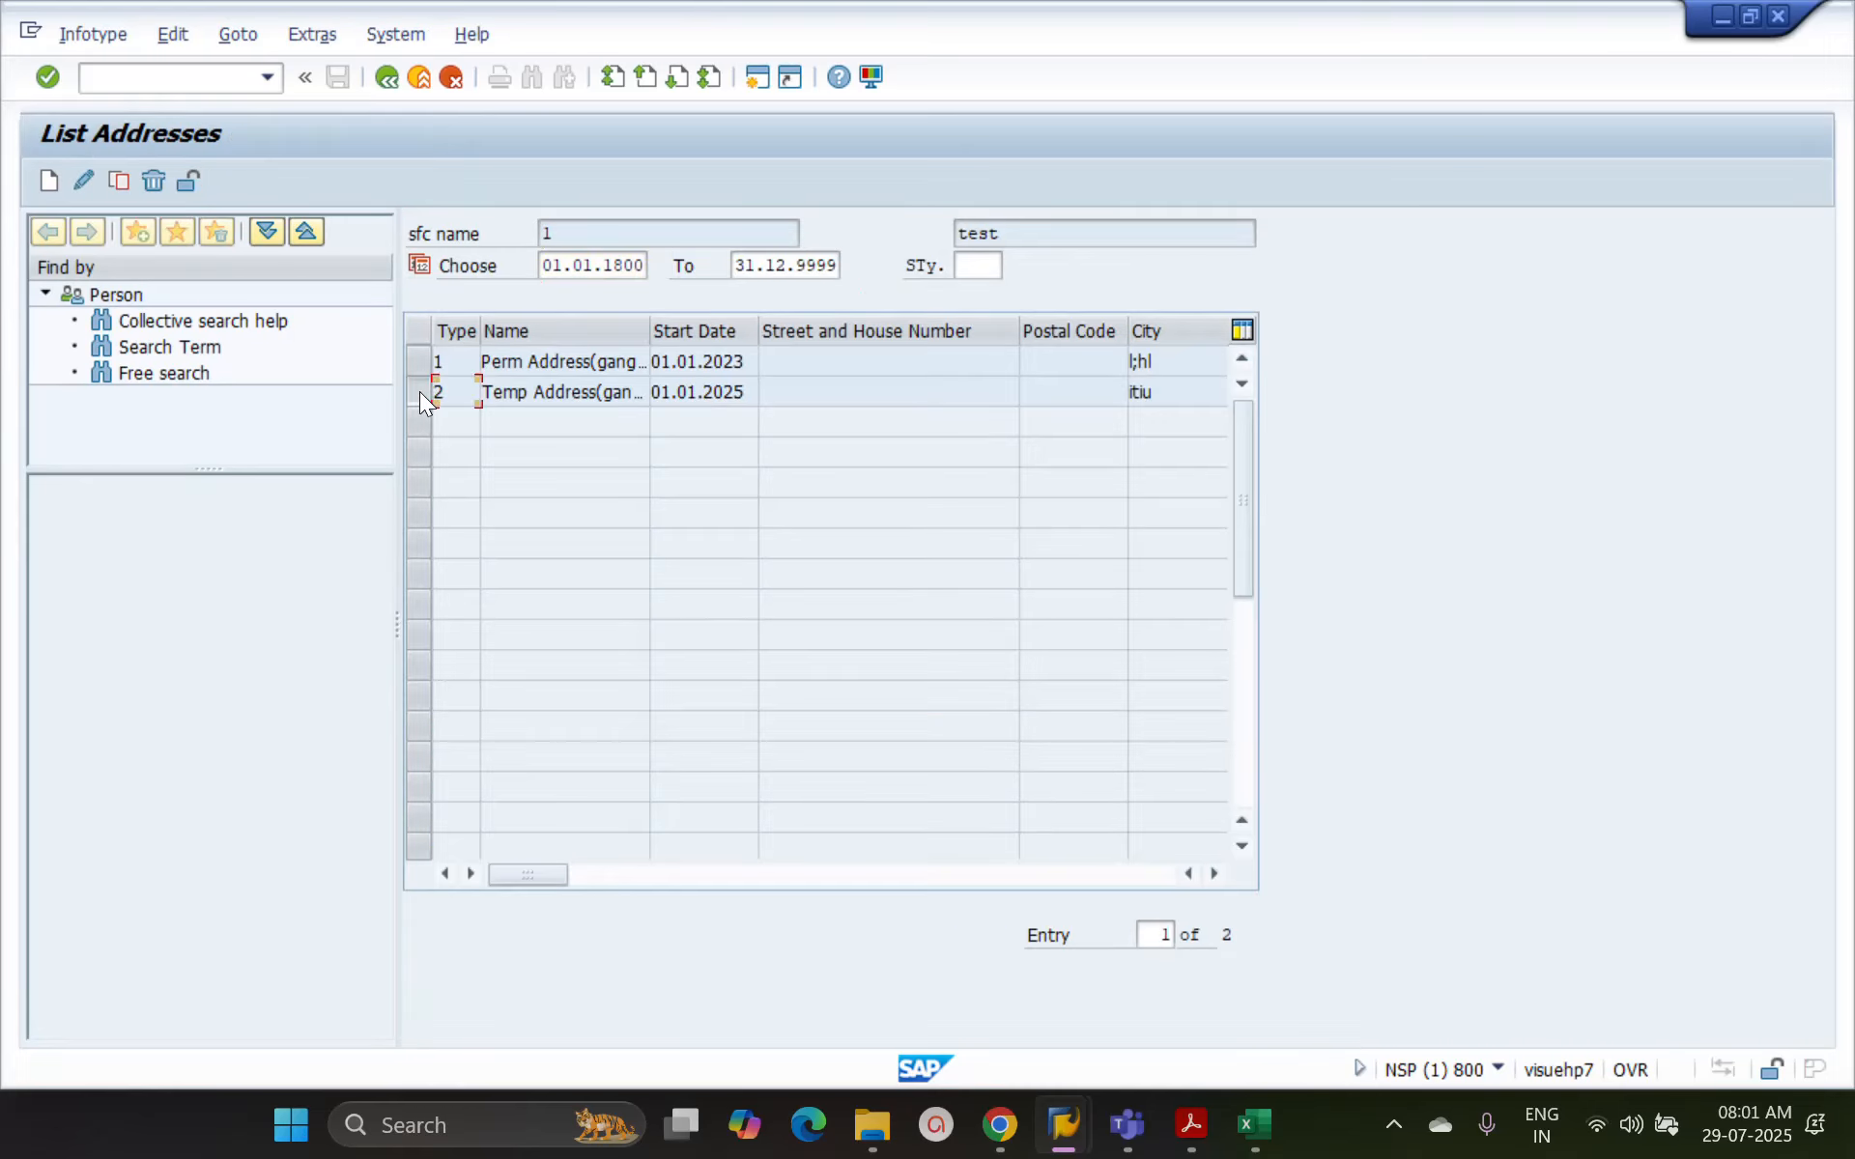
{"action": "left_click", "coordinate": [118, 182]}
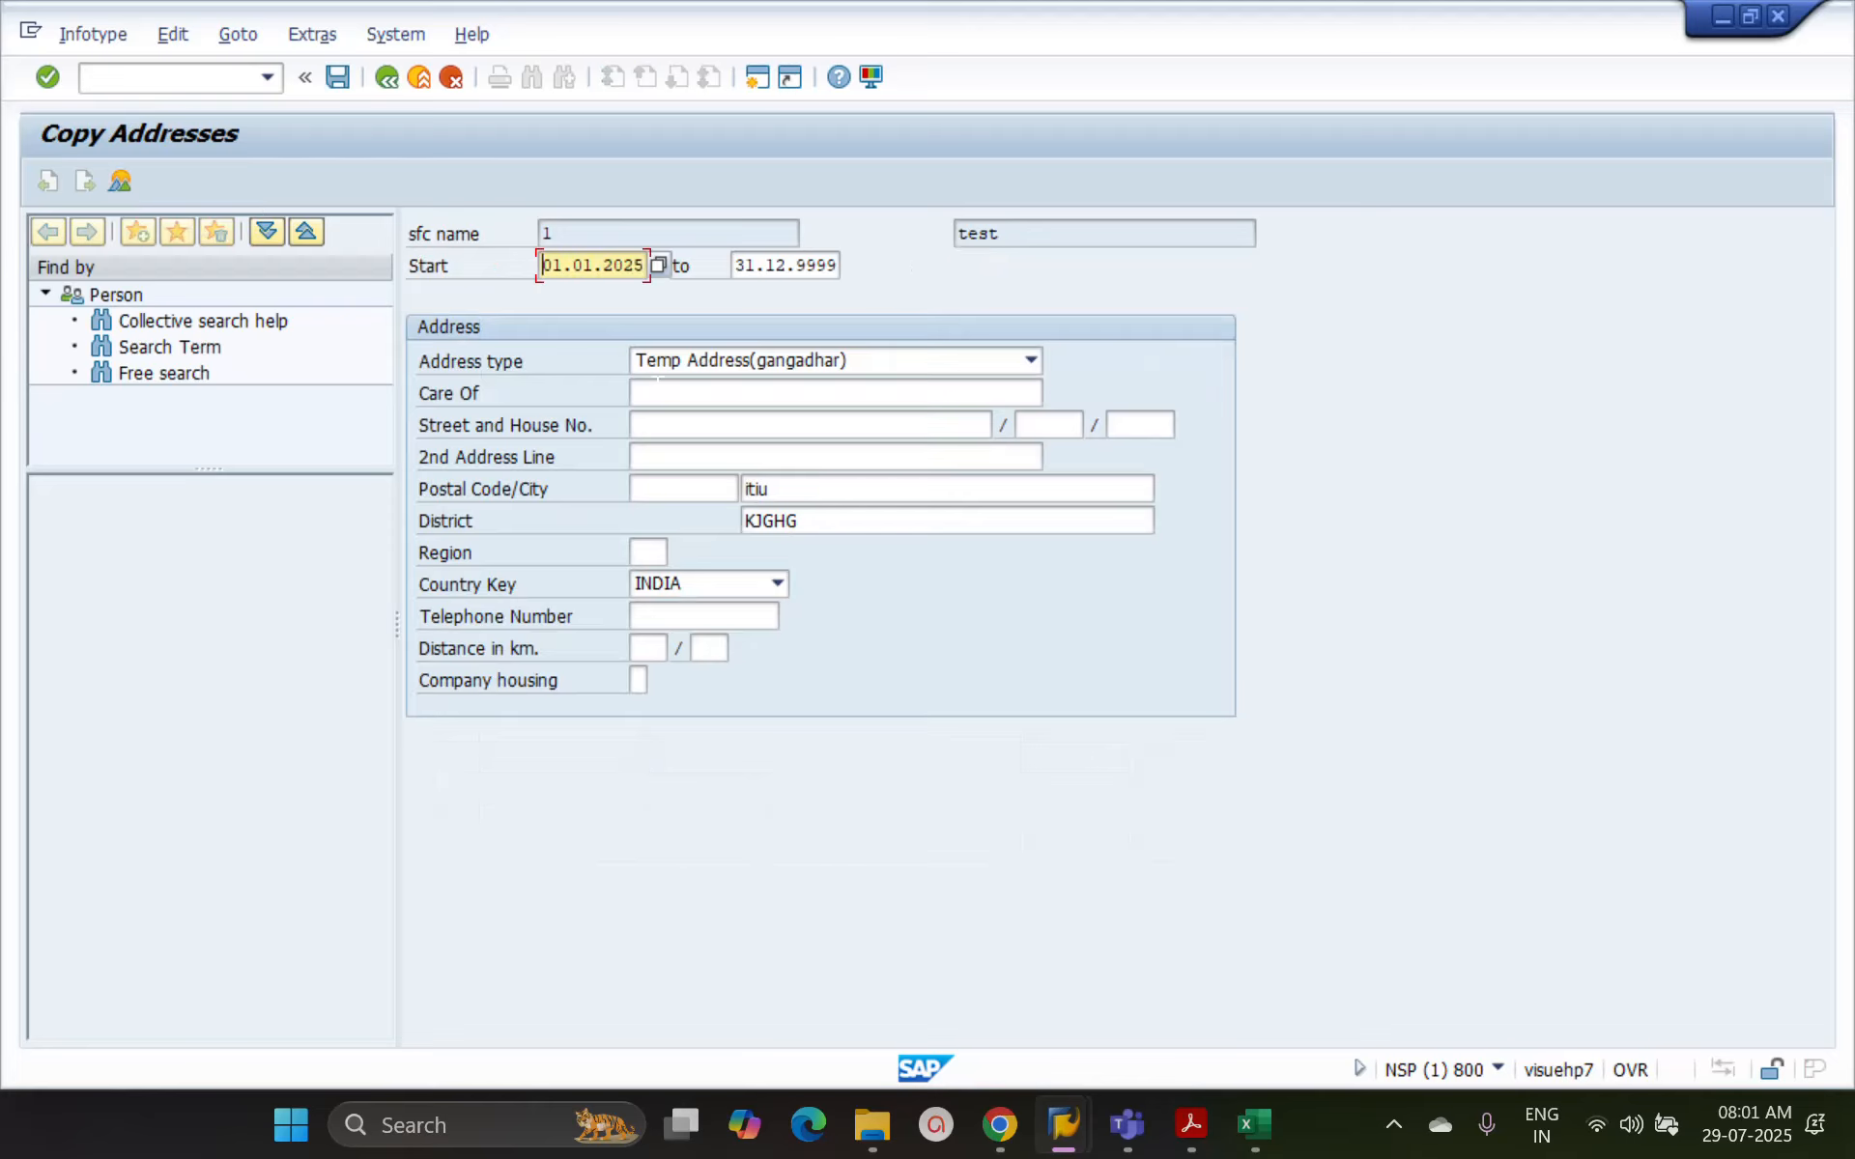
{"action": "key", "text": "Right"}
{"action": "key", "text": "Right"}
{"action": "key", "text": "Right"}
{"action": "key", "text": "Right"}
{"action": "key", "text": "Right"}
{"action": "key", "text": "Right"}
{"action": "key", "text": "Right"}
{"action": "key", "text": "Right"}
{"action": "key", "text": "Right"}
{"action": "type", "text": "6"}
{"action": "left_click", "coordinate": [674, 456]}
{"action": "type", "text": "Hyderabad"}
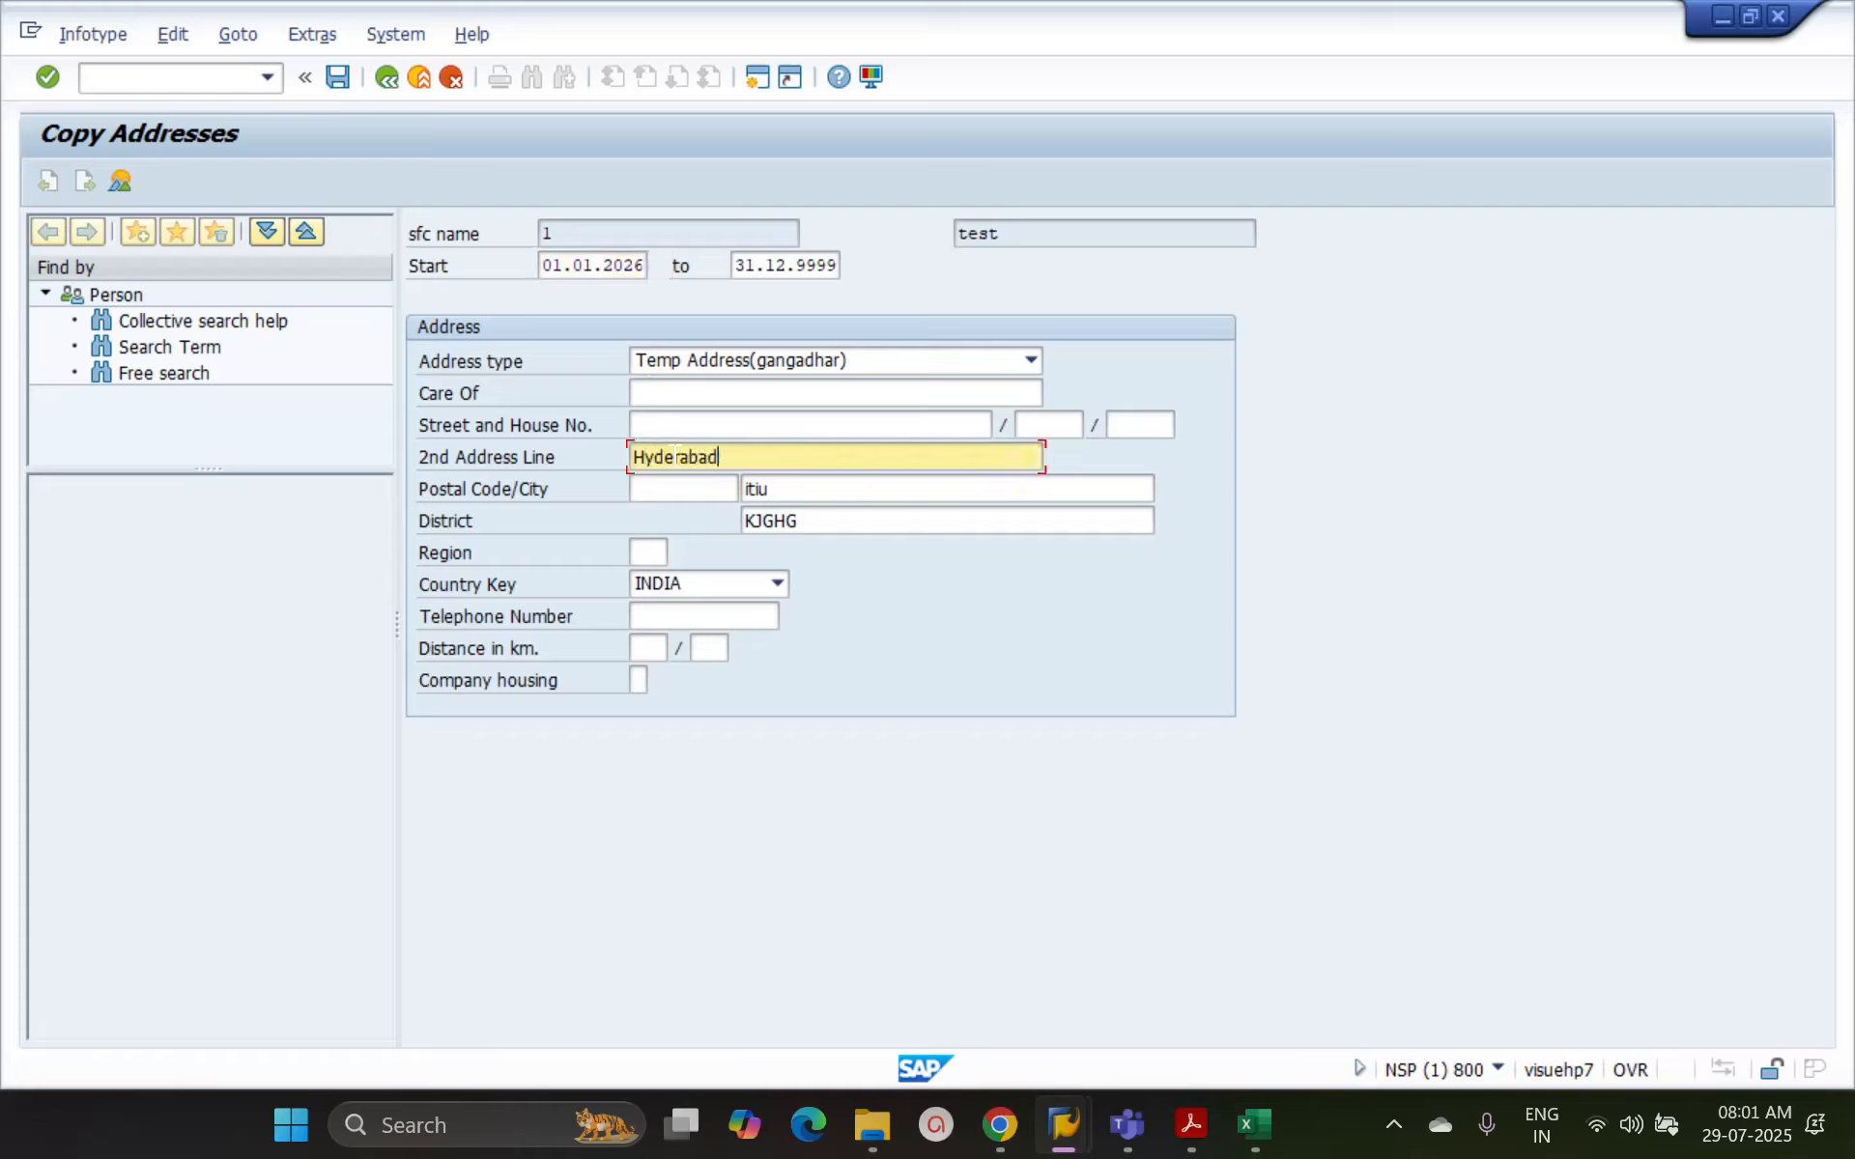
{"action": "key", "text": "Return"}
{"action": "key", "text": "ctrl+s"}
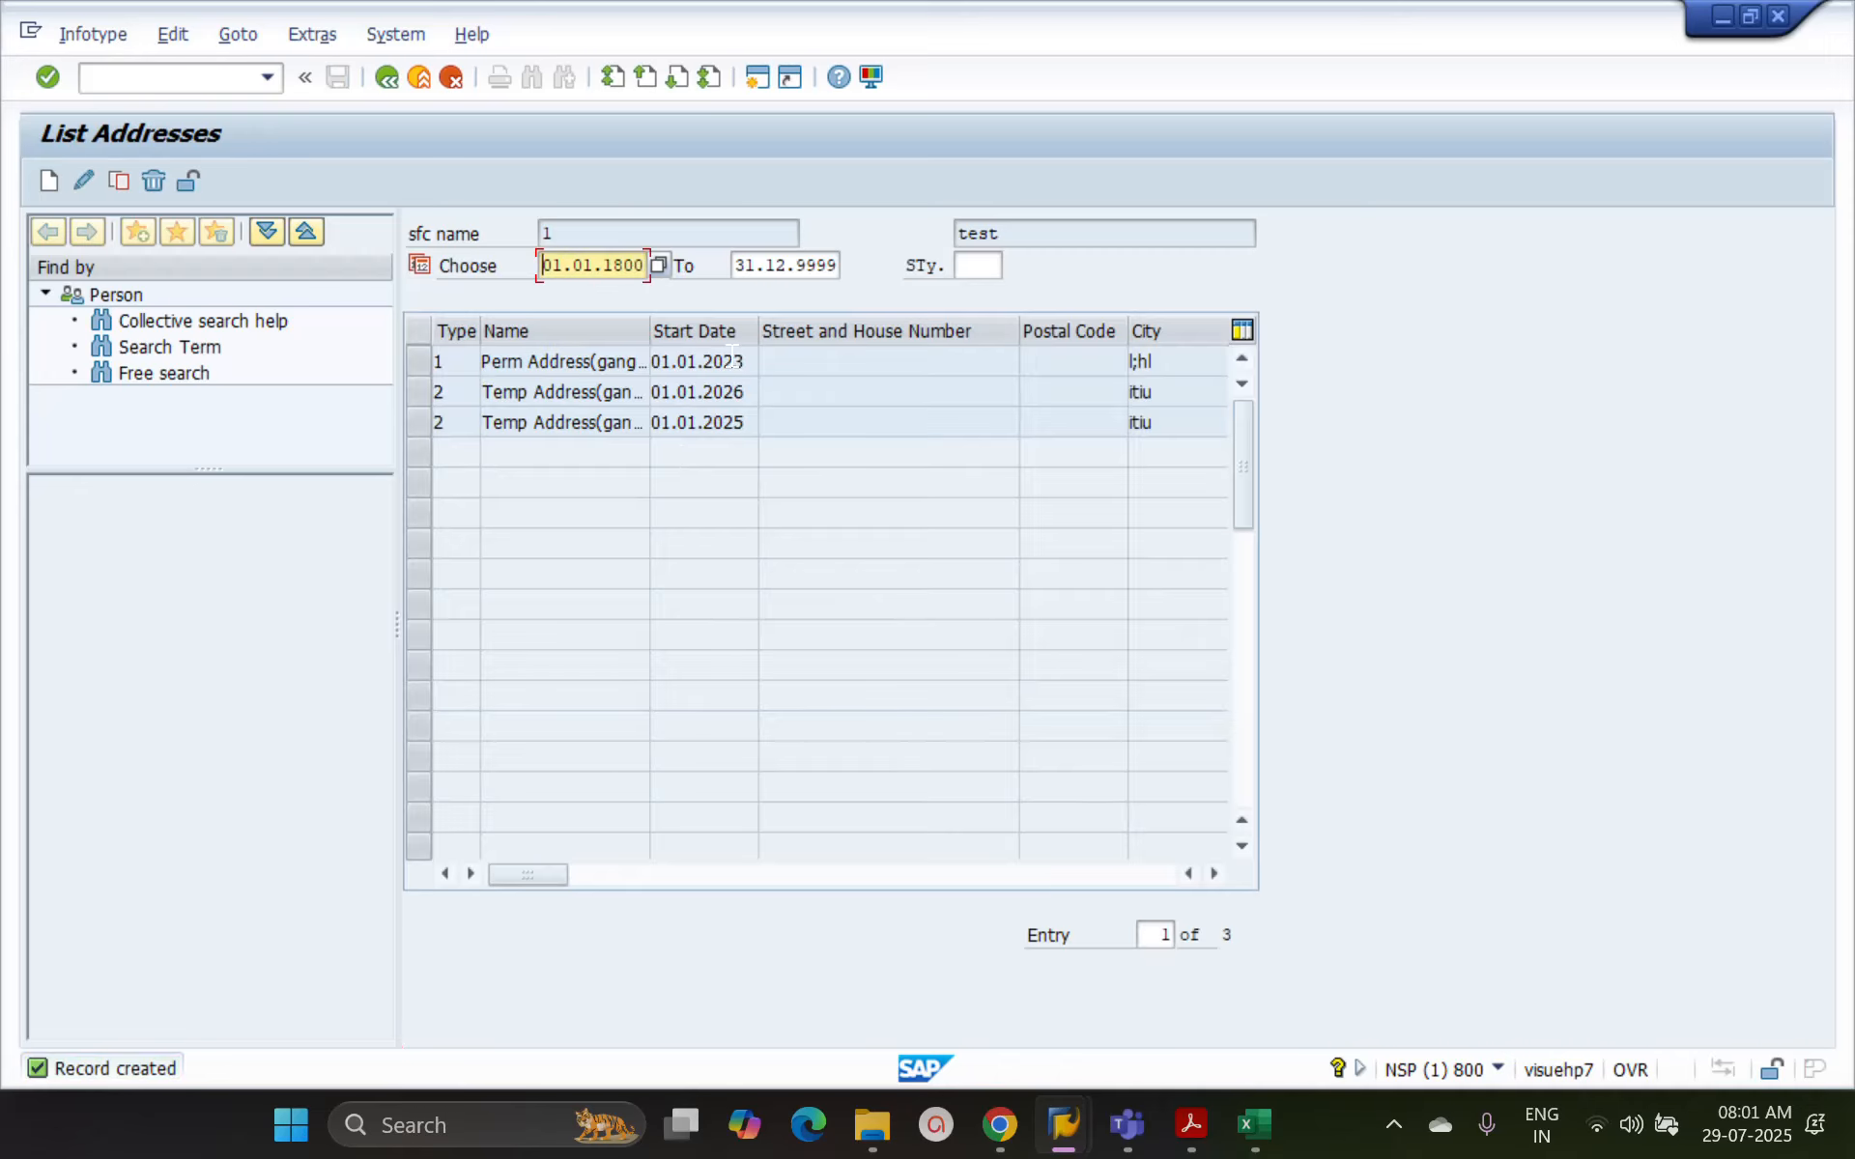
Set the end date of the temporary address starting 01.01.2025 to 31.12.2025, save it, and return to the selection
{"action": "left_click", "coordinate": [421, 422]}
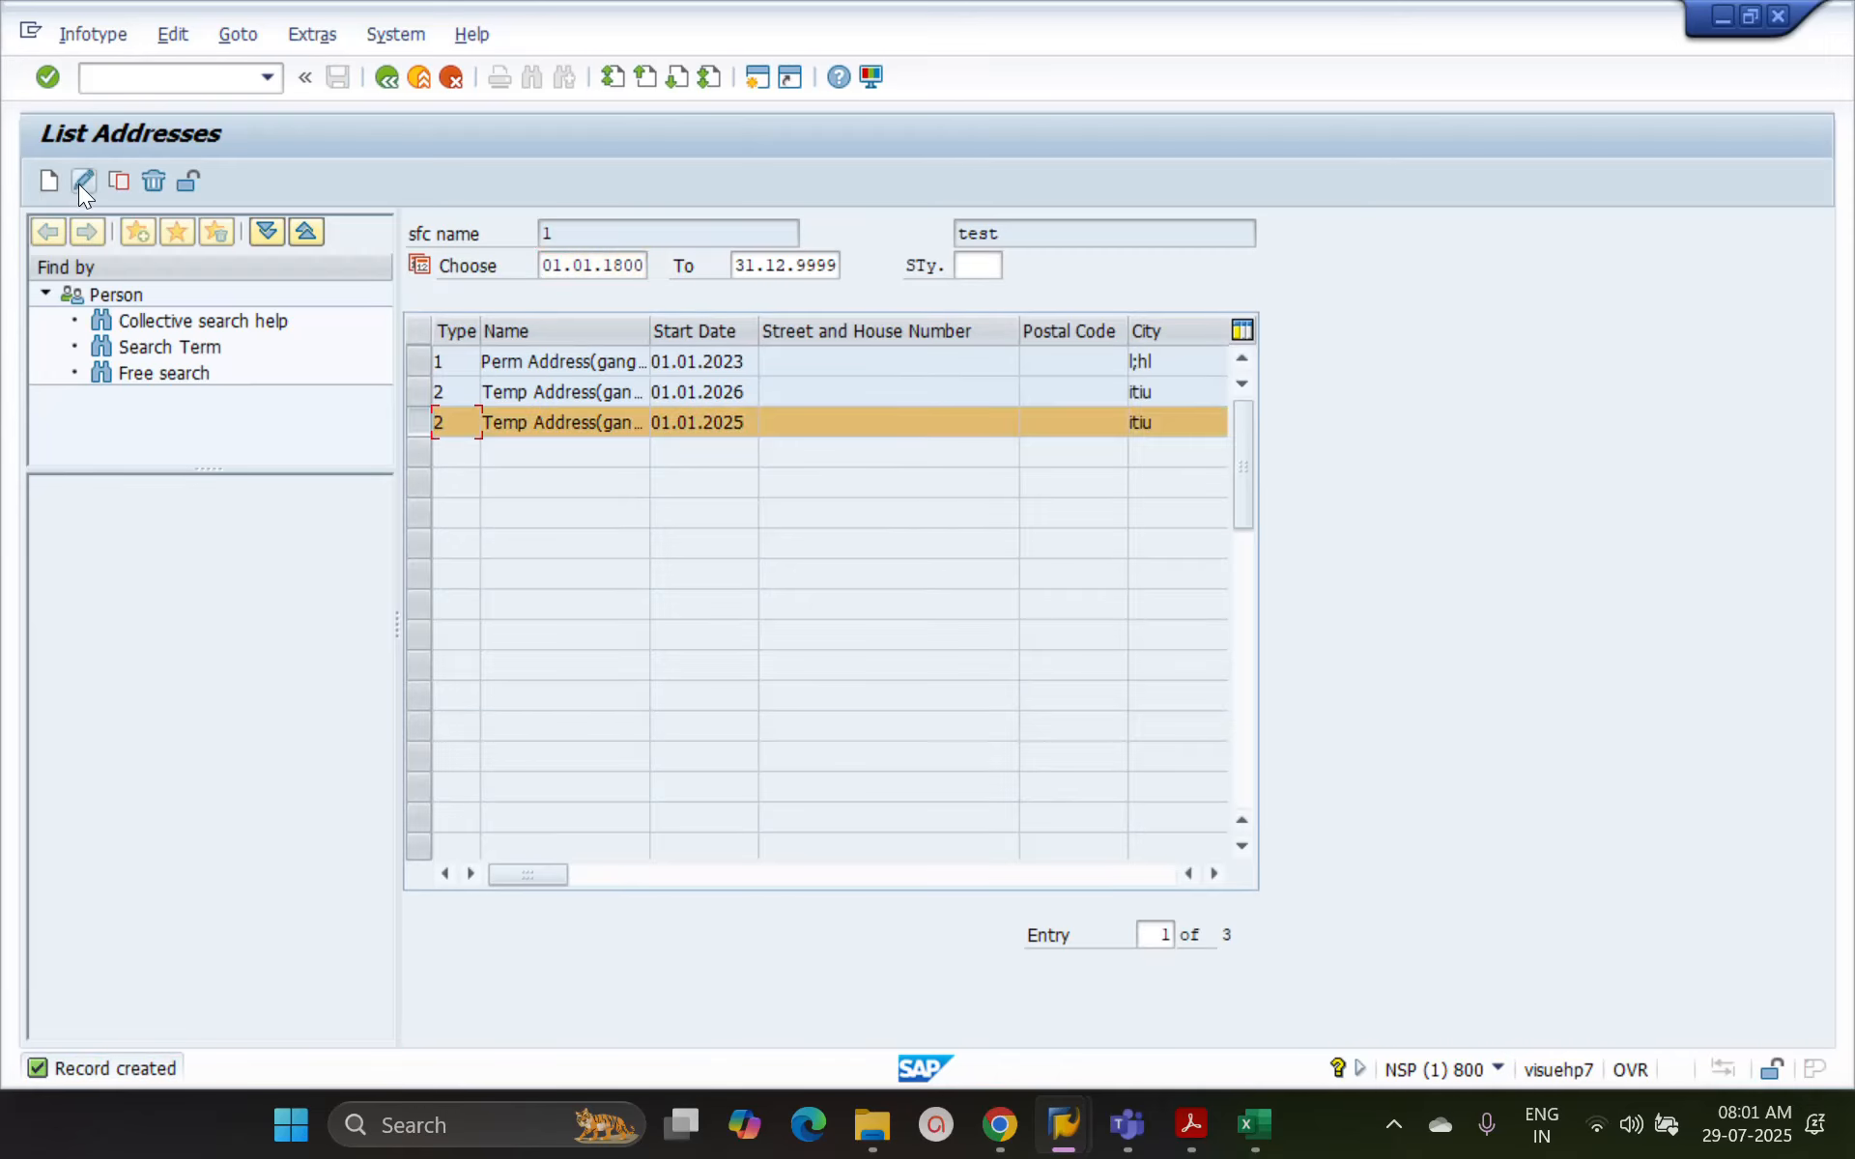
{"action": "left_click", "coordinate": [80, 182]}
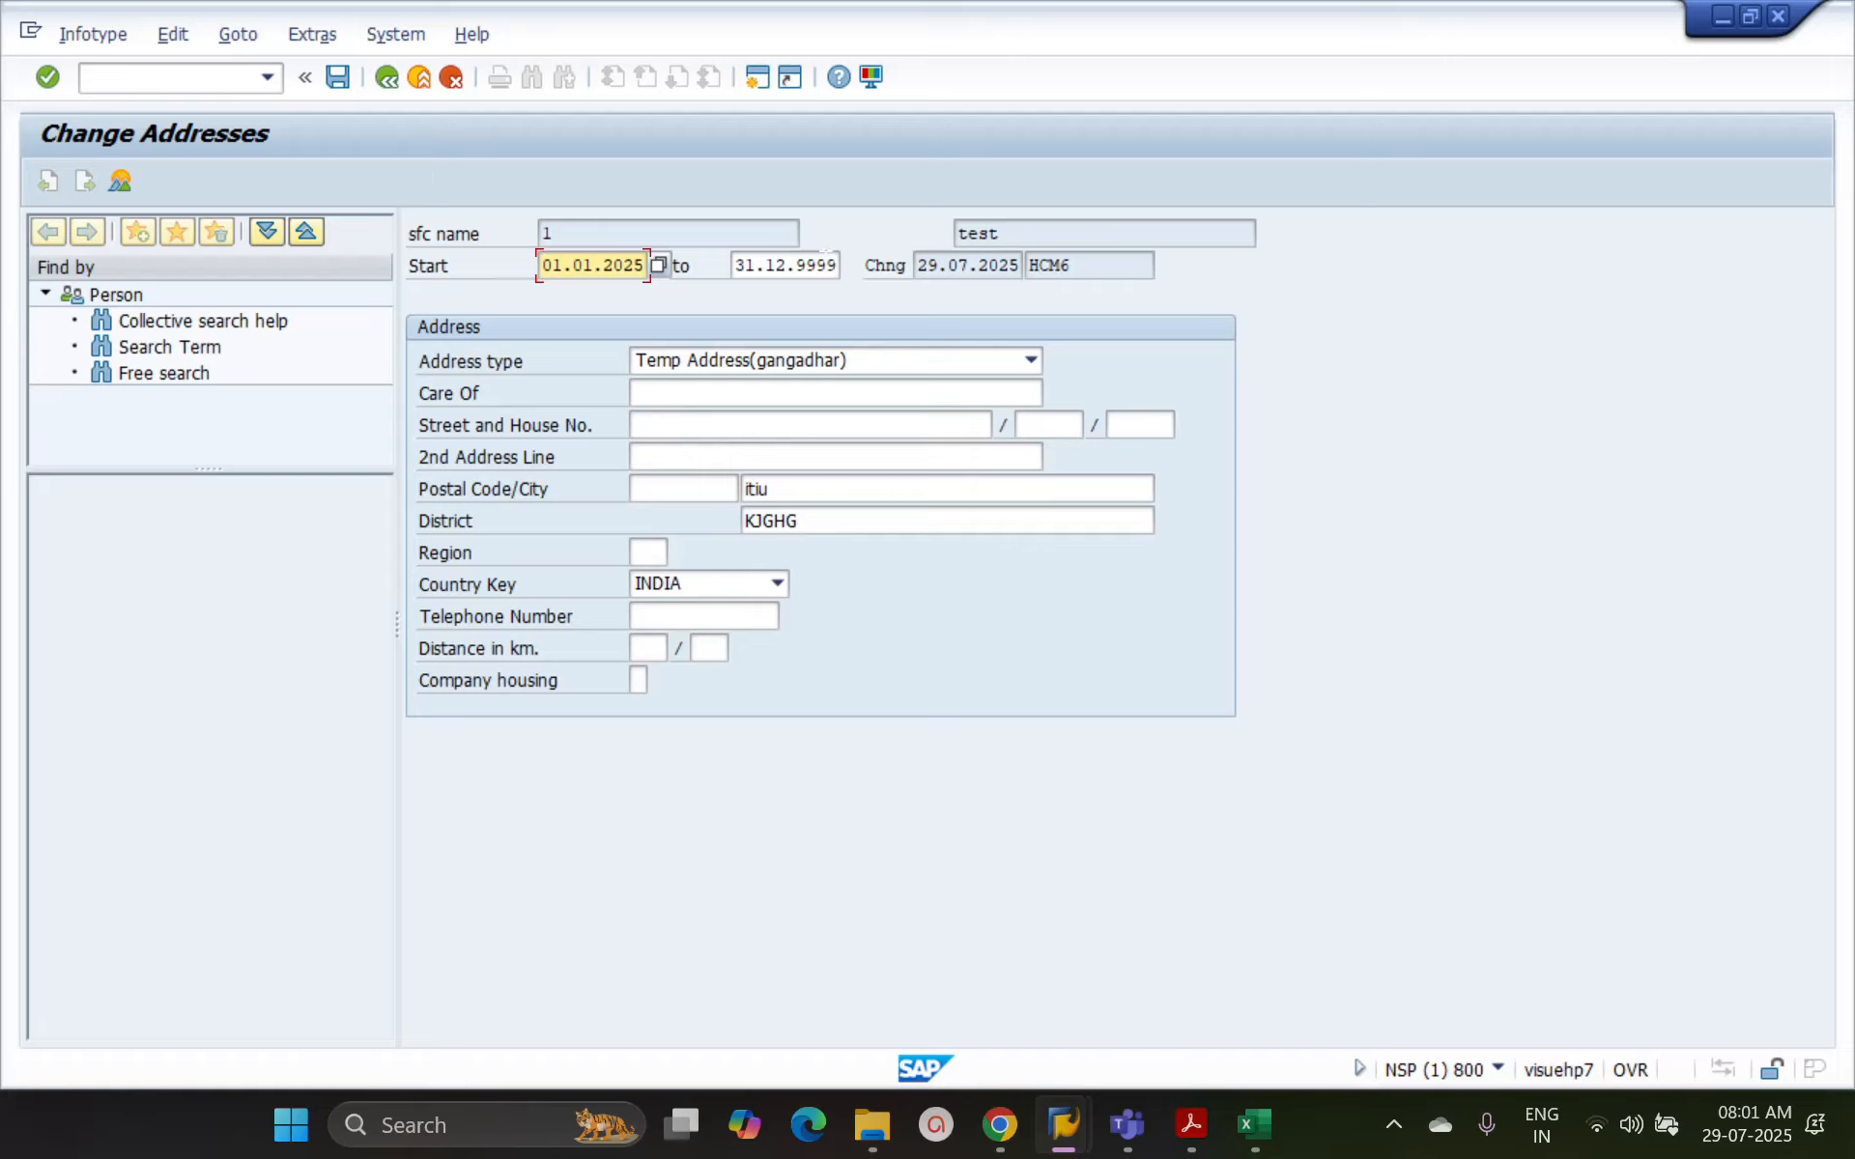
{"action": "left_click", "coordinate": [807, 265]}
{"action": "double_click", "coordinate": [810, 265]}
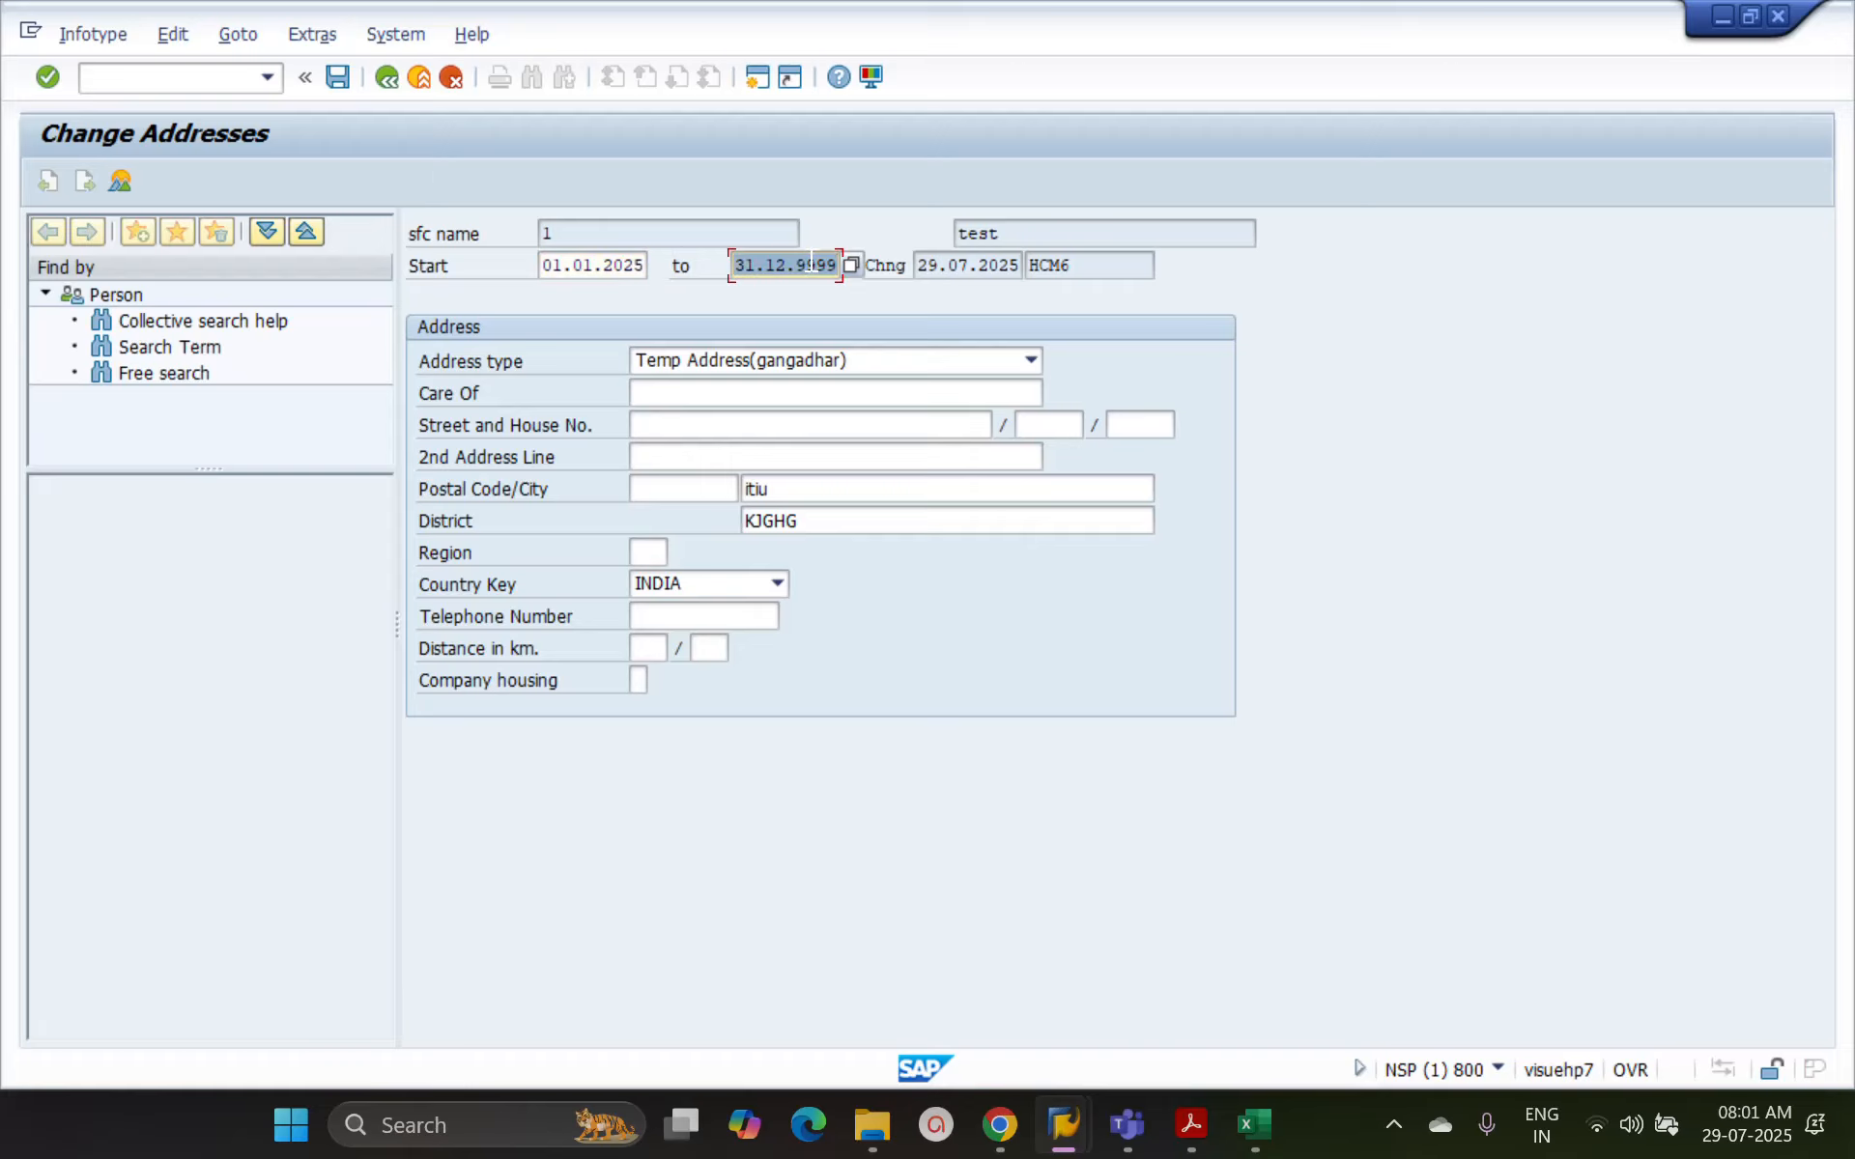
{"action": "type", "text": "31122025"}
{"action": "key", "text": "Return"}
{"action": "key", "text": "ctrl+s"}
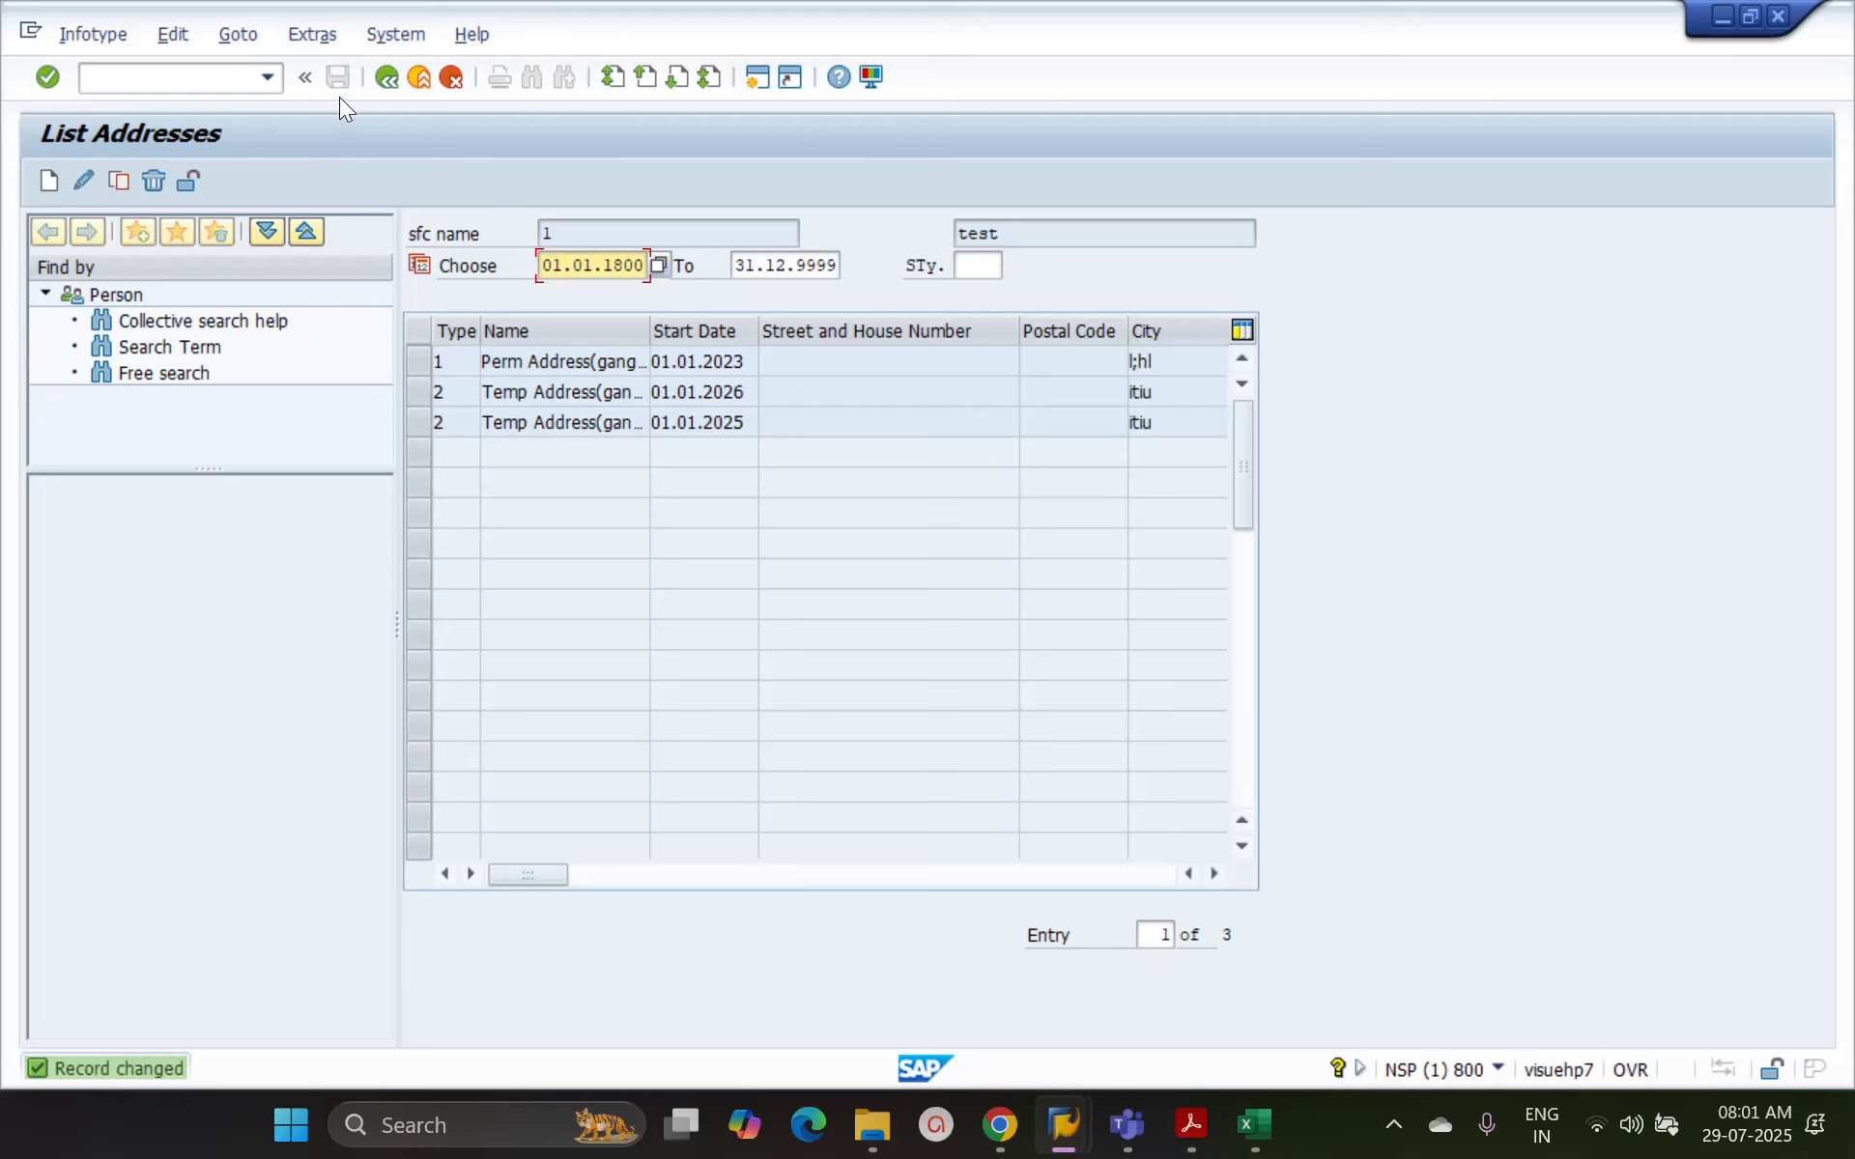
{"action": "left_click", "coordinate": [383, 80]}
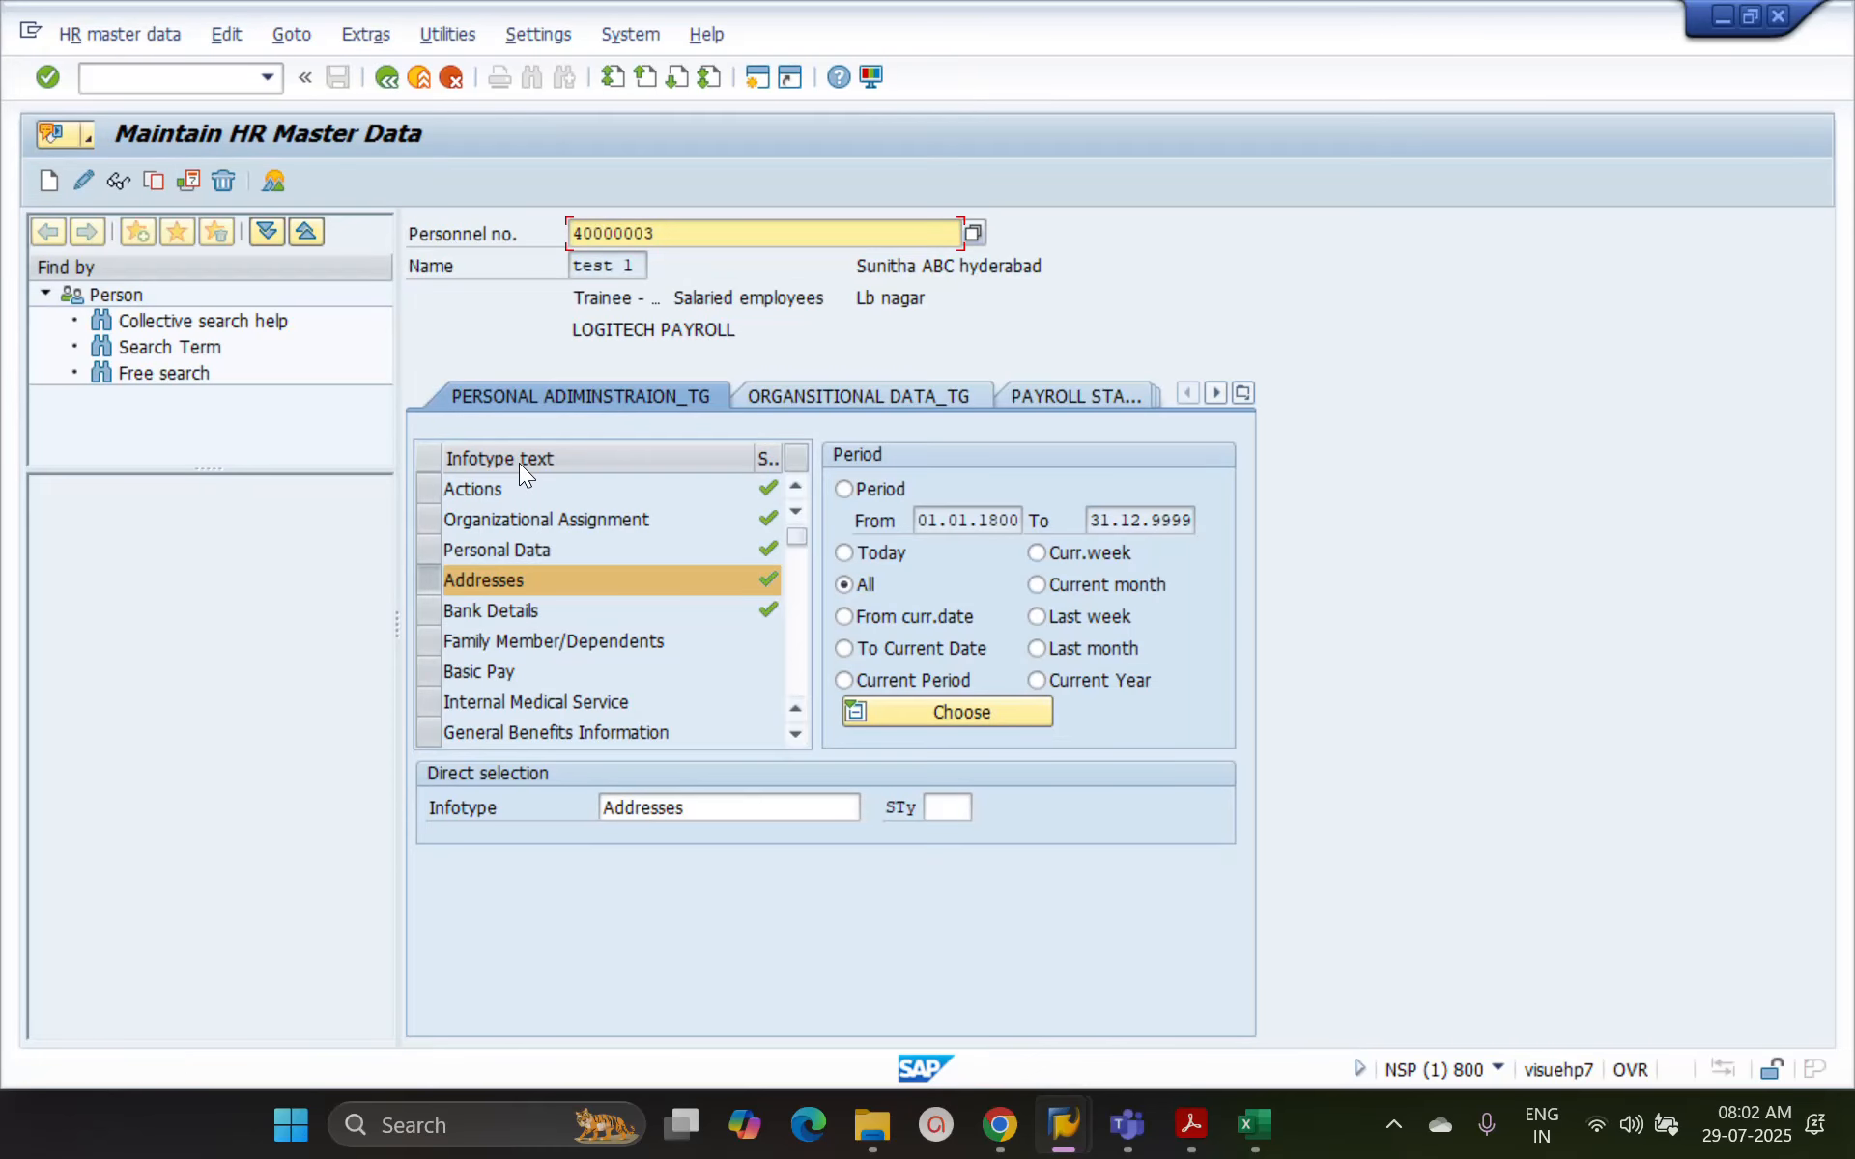
Set the selection period for the Addresses infotype to 01.01.2025 through 31.12.2025
{"action": "left_click", "coordinate": [846, 489]}
{"action": "left_click", "coordinate": [978, 522]}
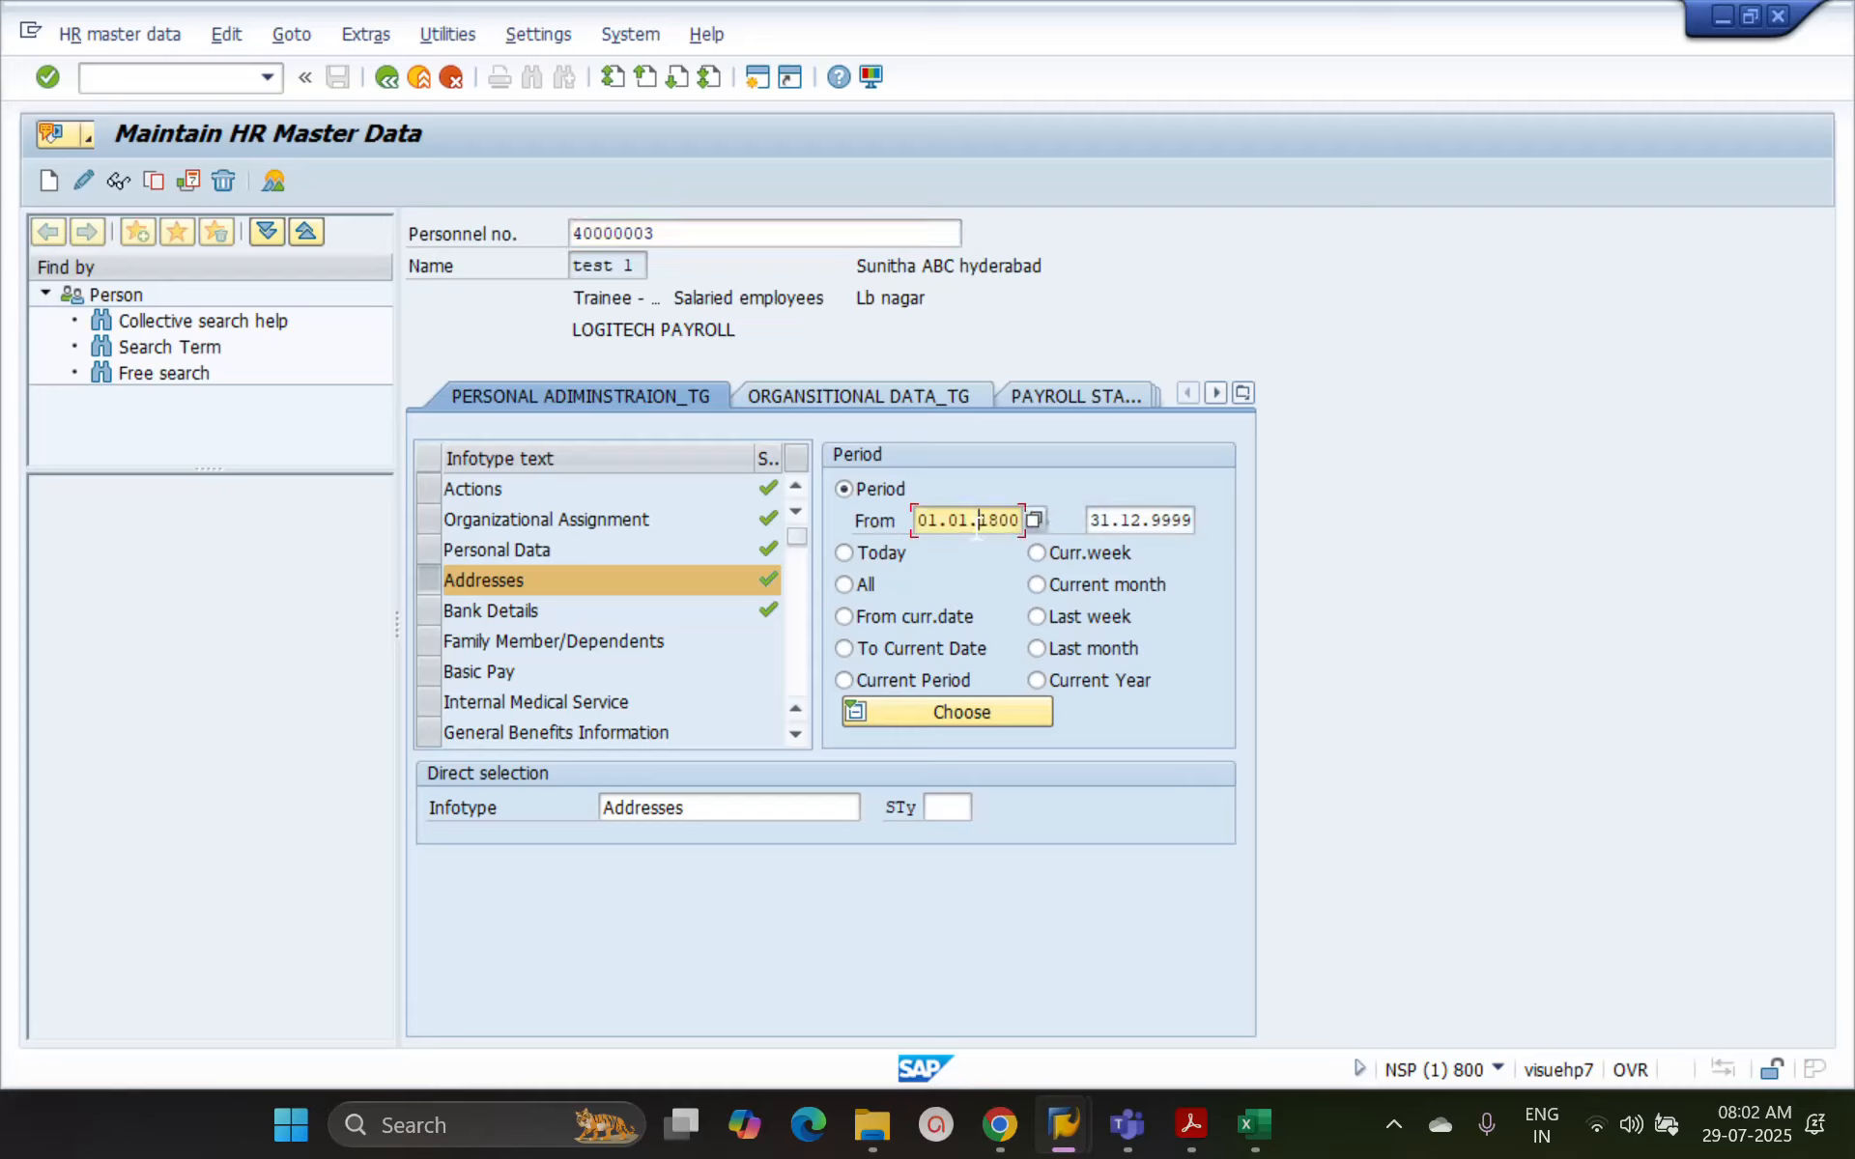
{"action": "double_click", "coordinate": [977, 523]}
{"action": "type", "text": "01012025"}
{"action": "key", "text": "Tab"}
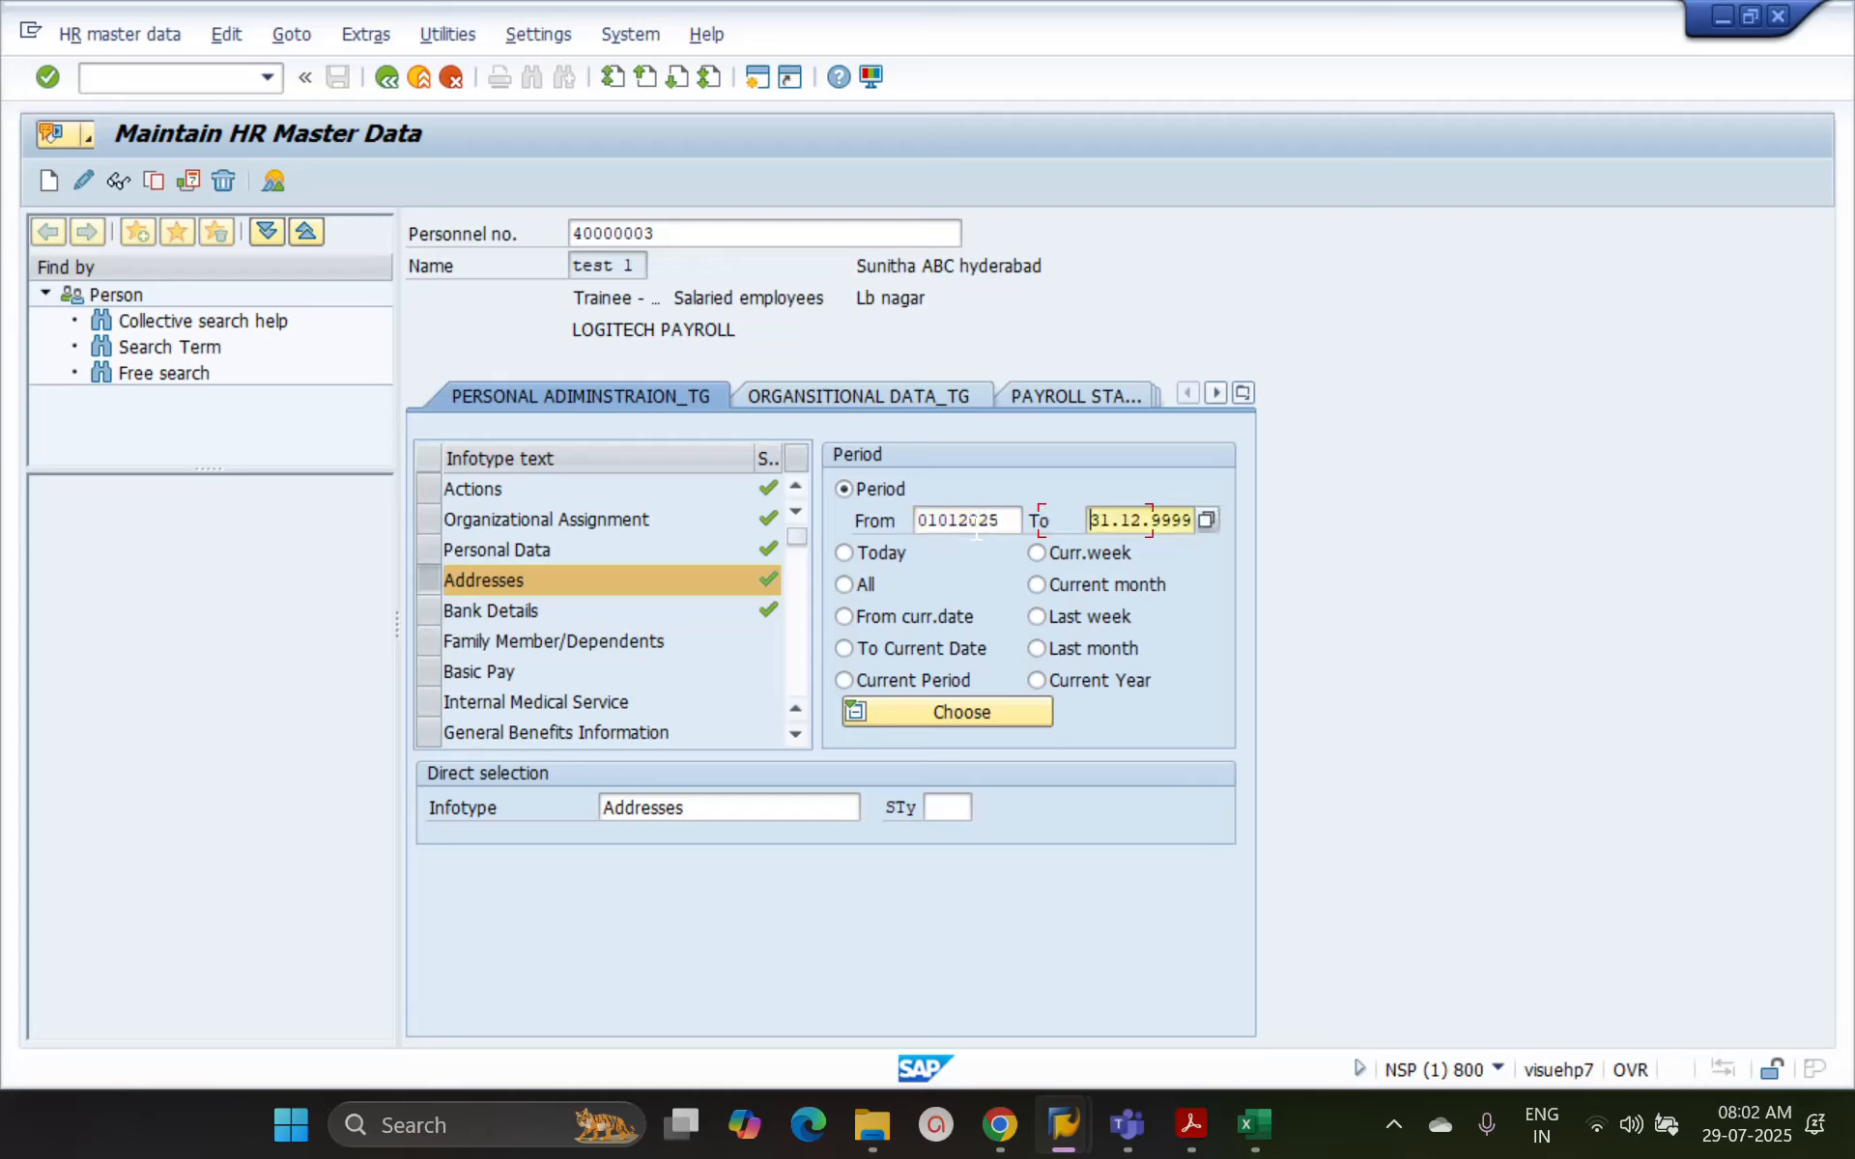
{"action": "type", "text": "31122025"}
{"action": "key", "text": "Delete"}
{"action": "key", "text": "Delete"}
{"action": "key", "text": "Return"}
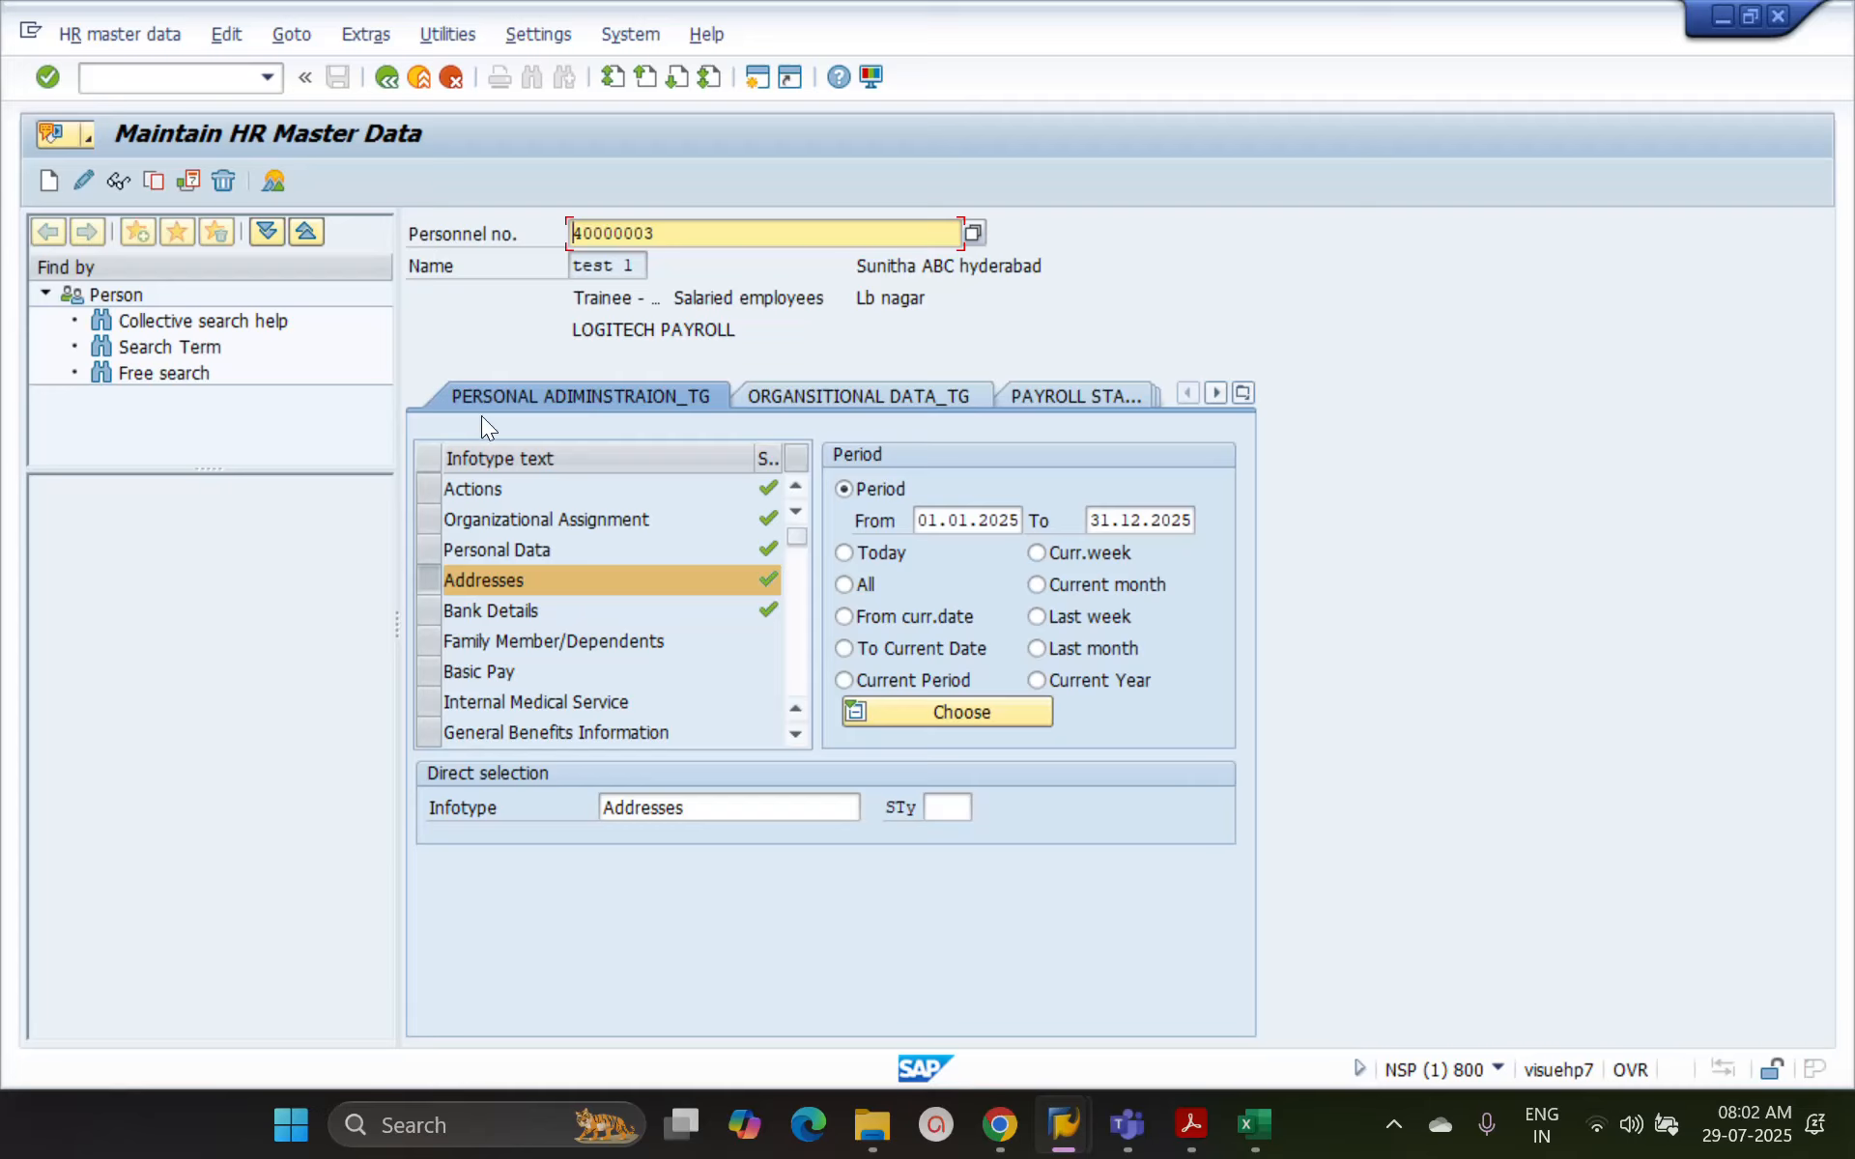
Display the address records in the chosen period, go through them to the last one, and return to the selection
{"action": "left_click", "coordinate": [120, 182]}
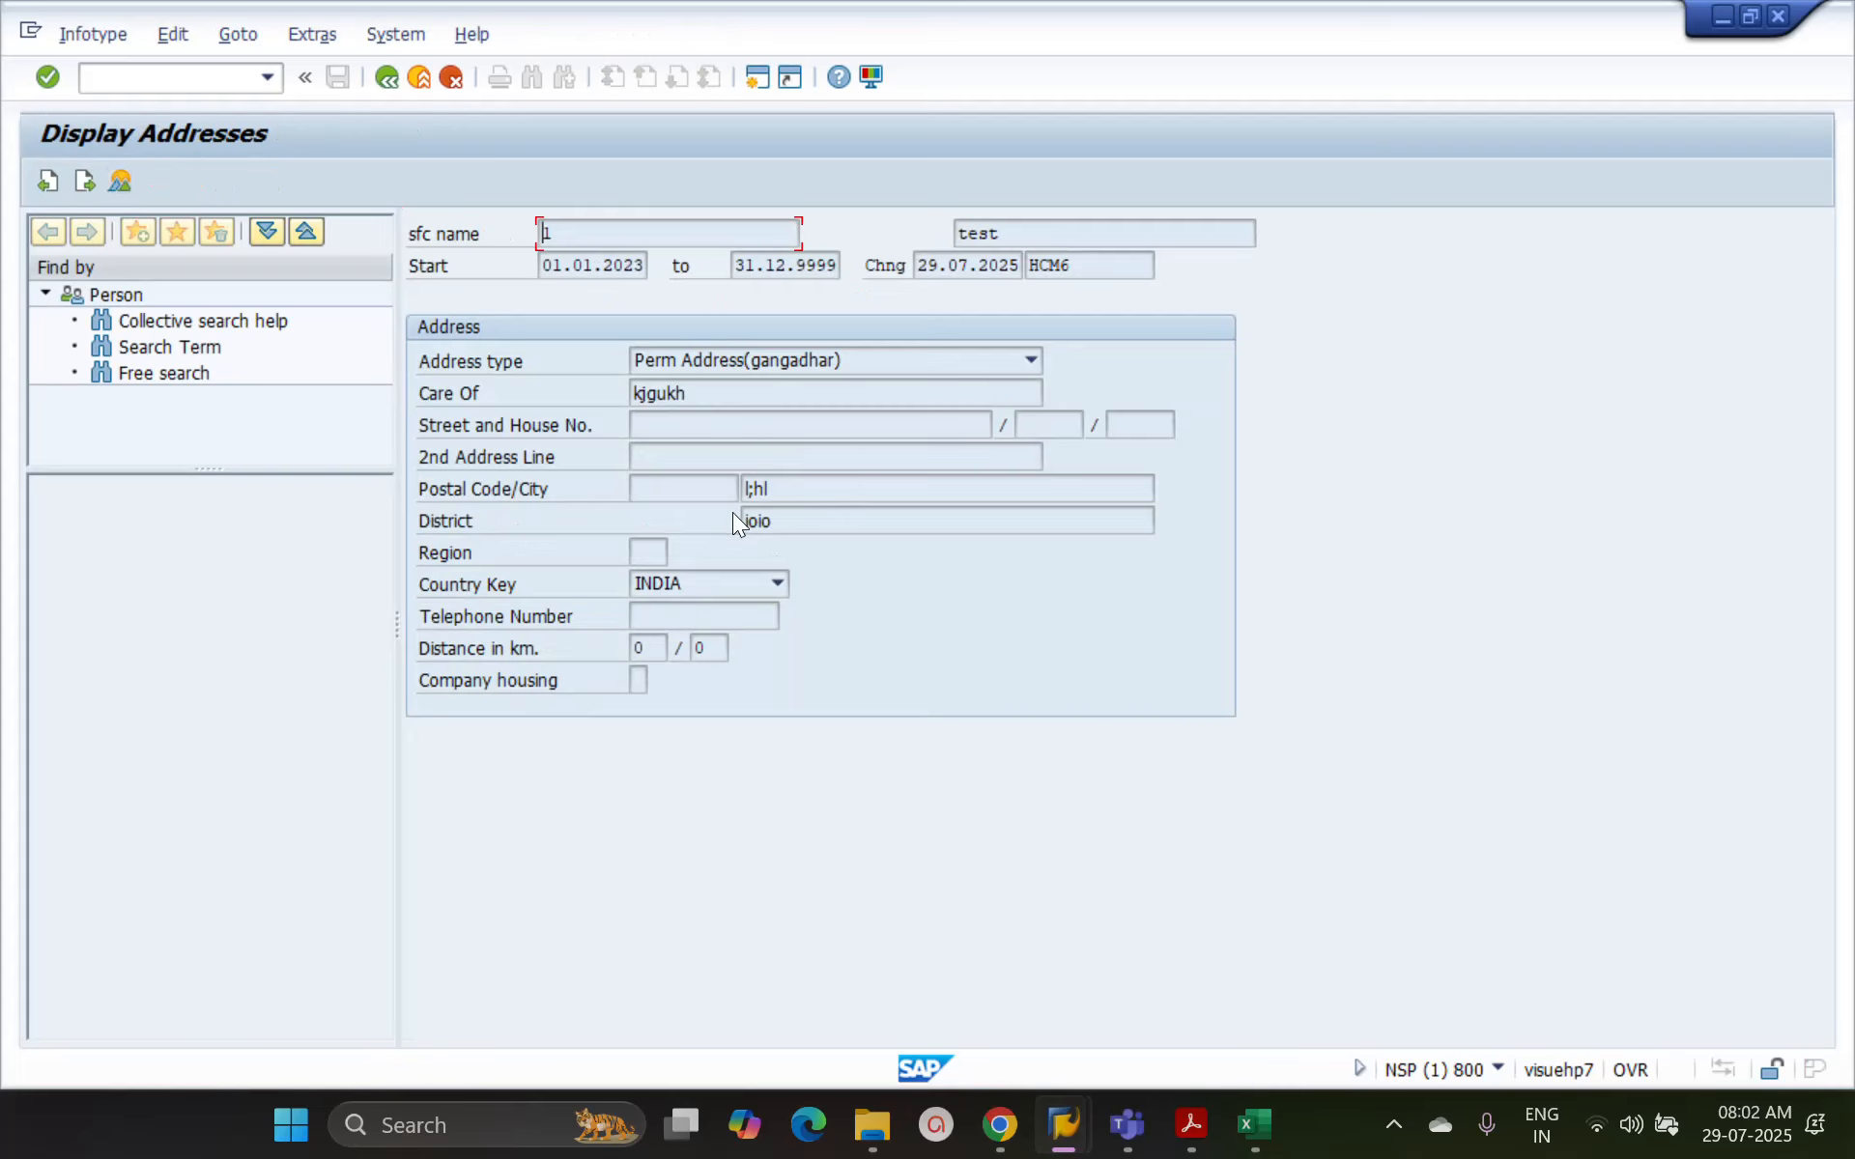
{"action": "left_click", "coordinate": [84, 180]}
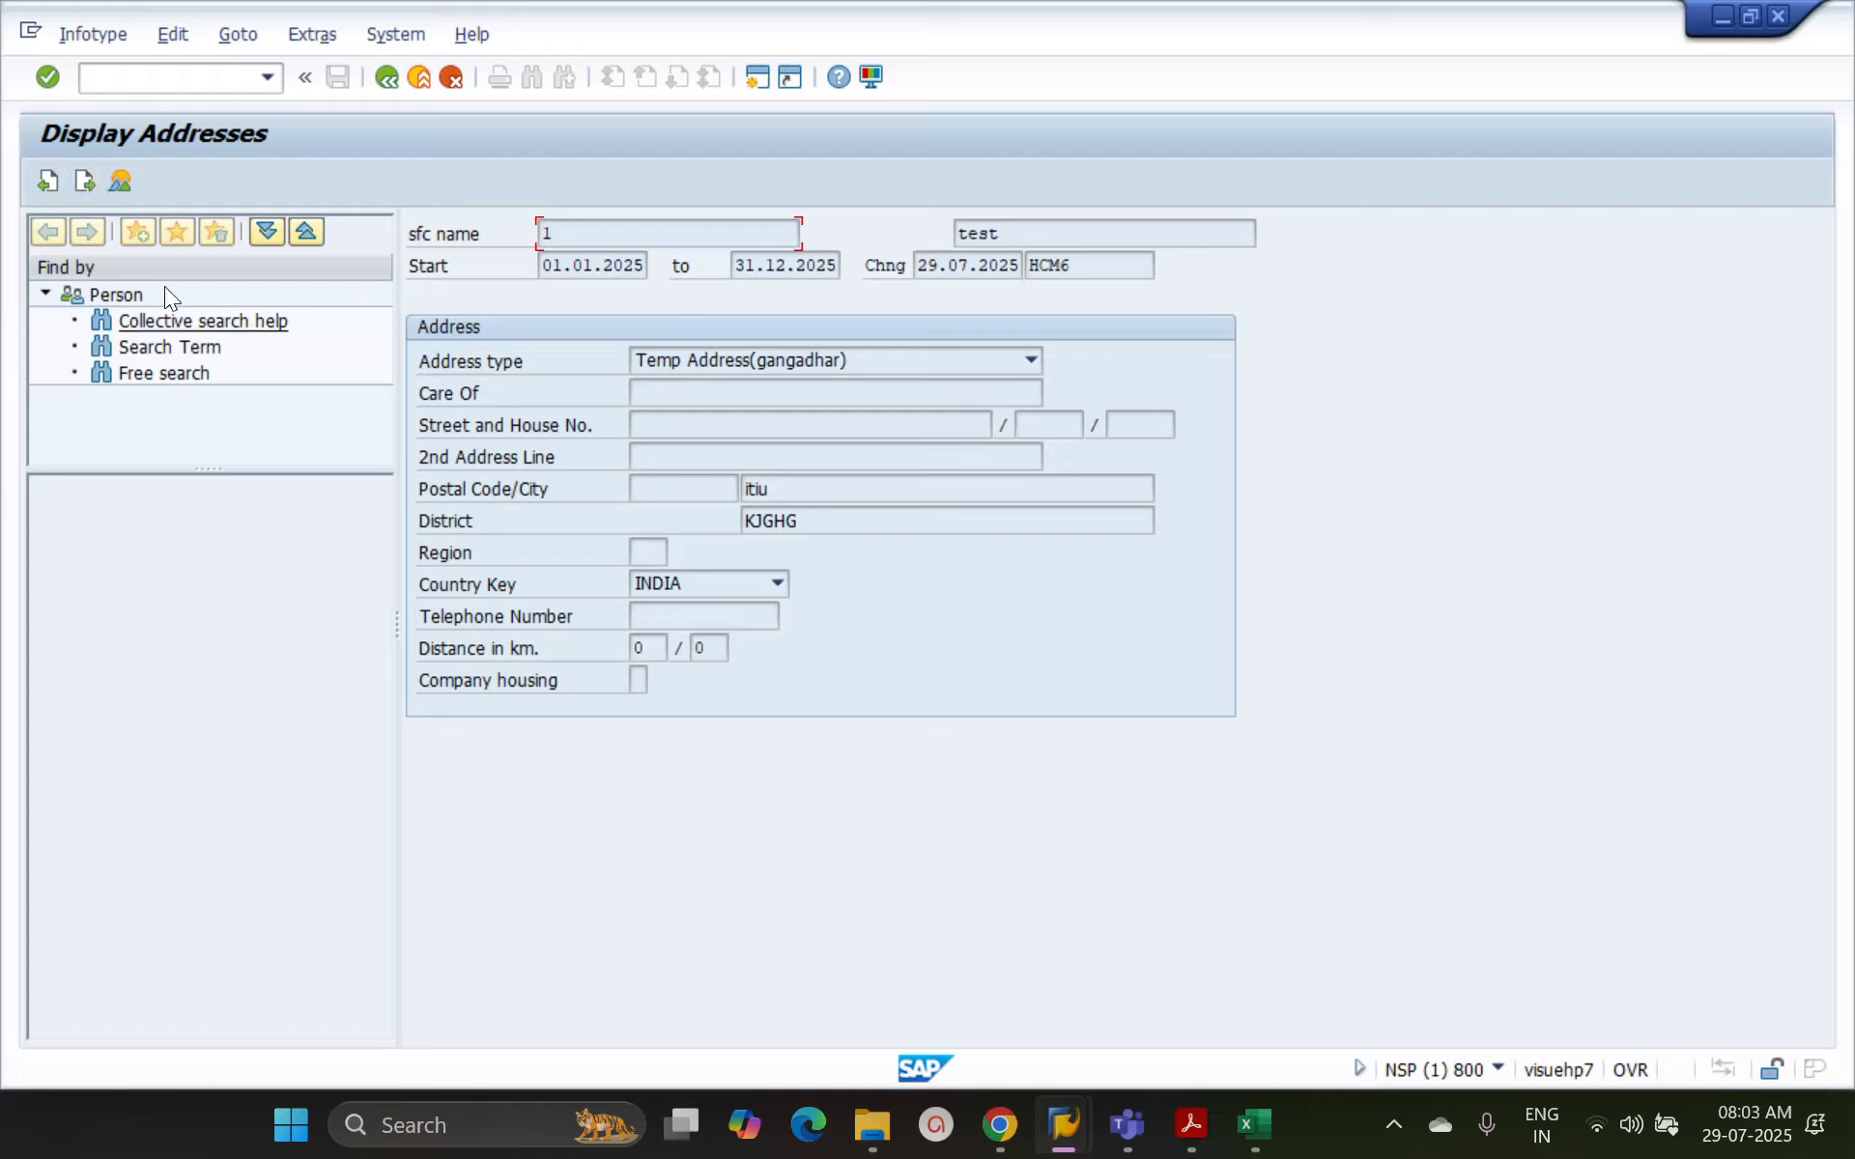
{"action": "left_click", "coordinate": [86, 180]}
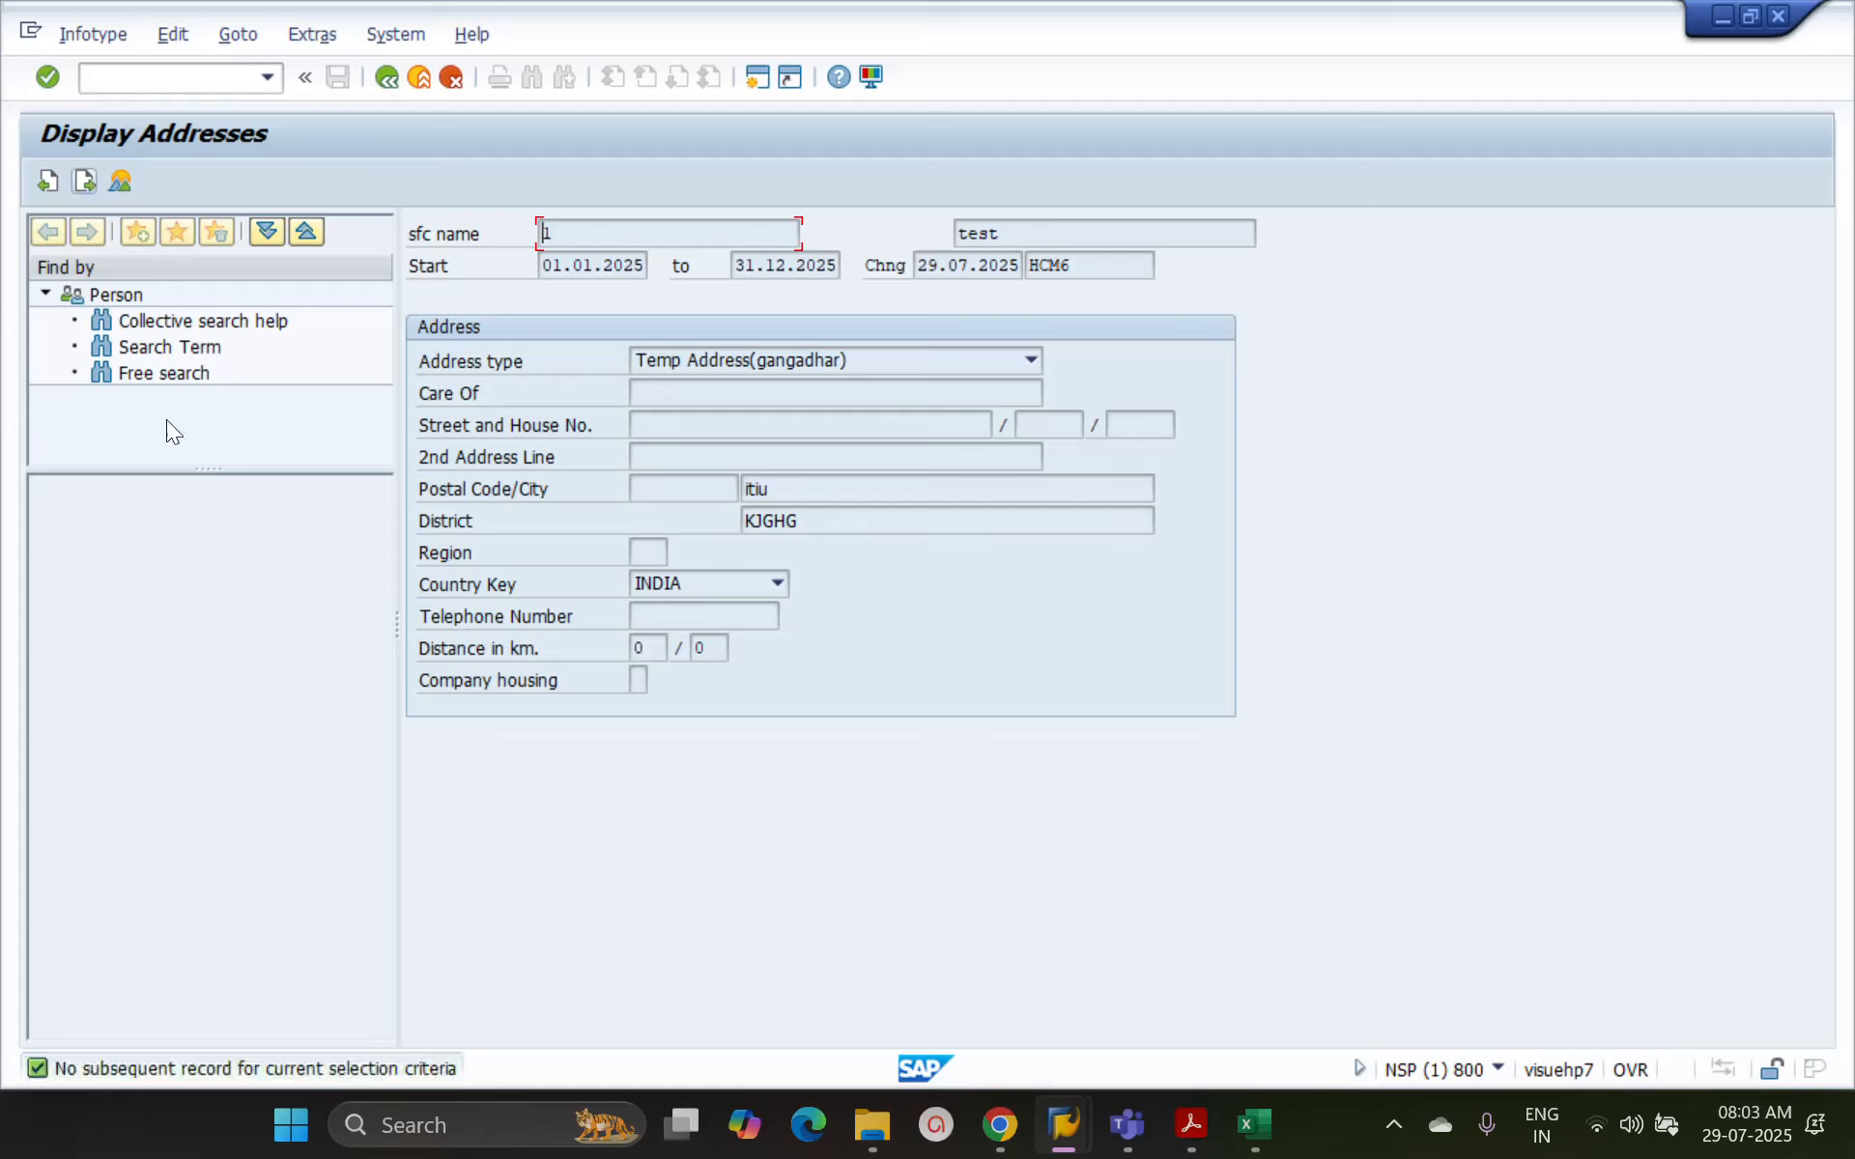
{"action": "left_click", "coordinate": [83, 182]}
{"action": "left_click", "coordinate": [394, 71]}
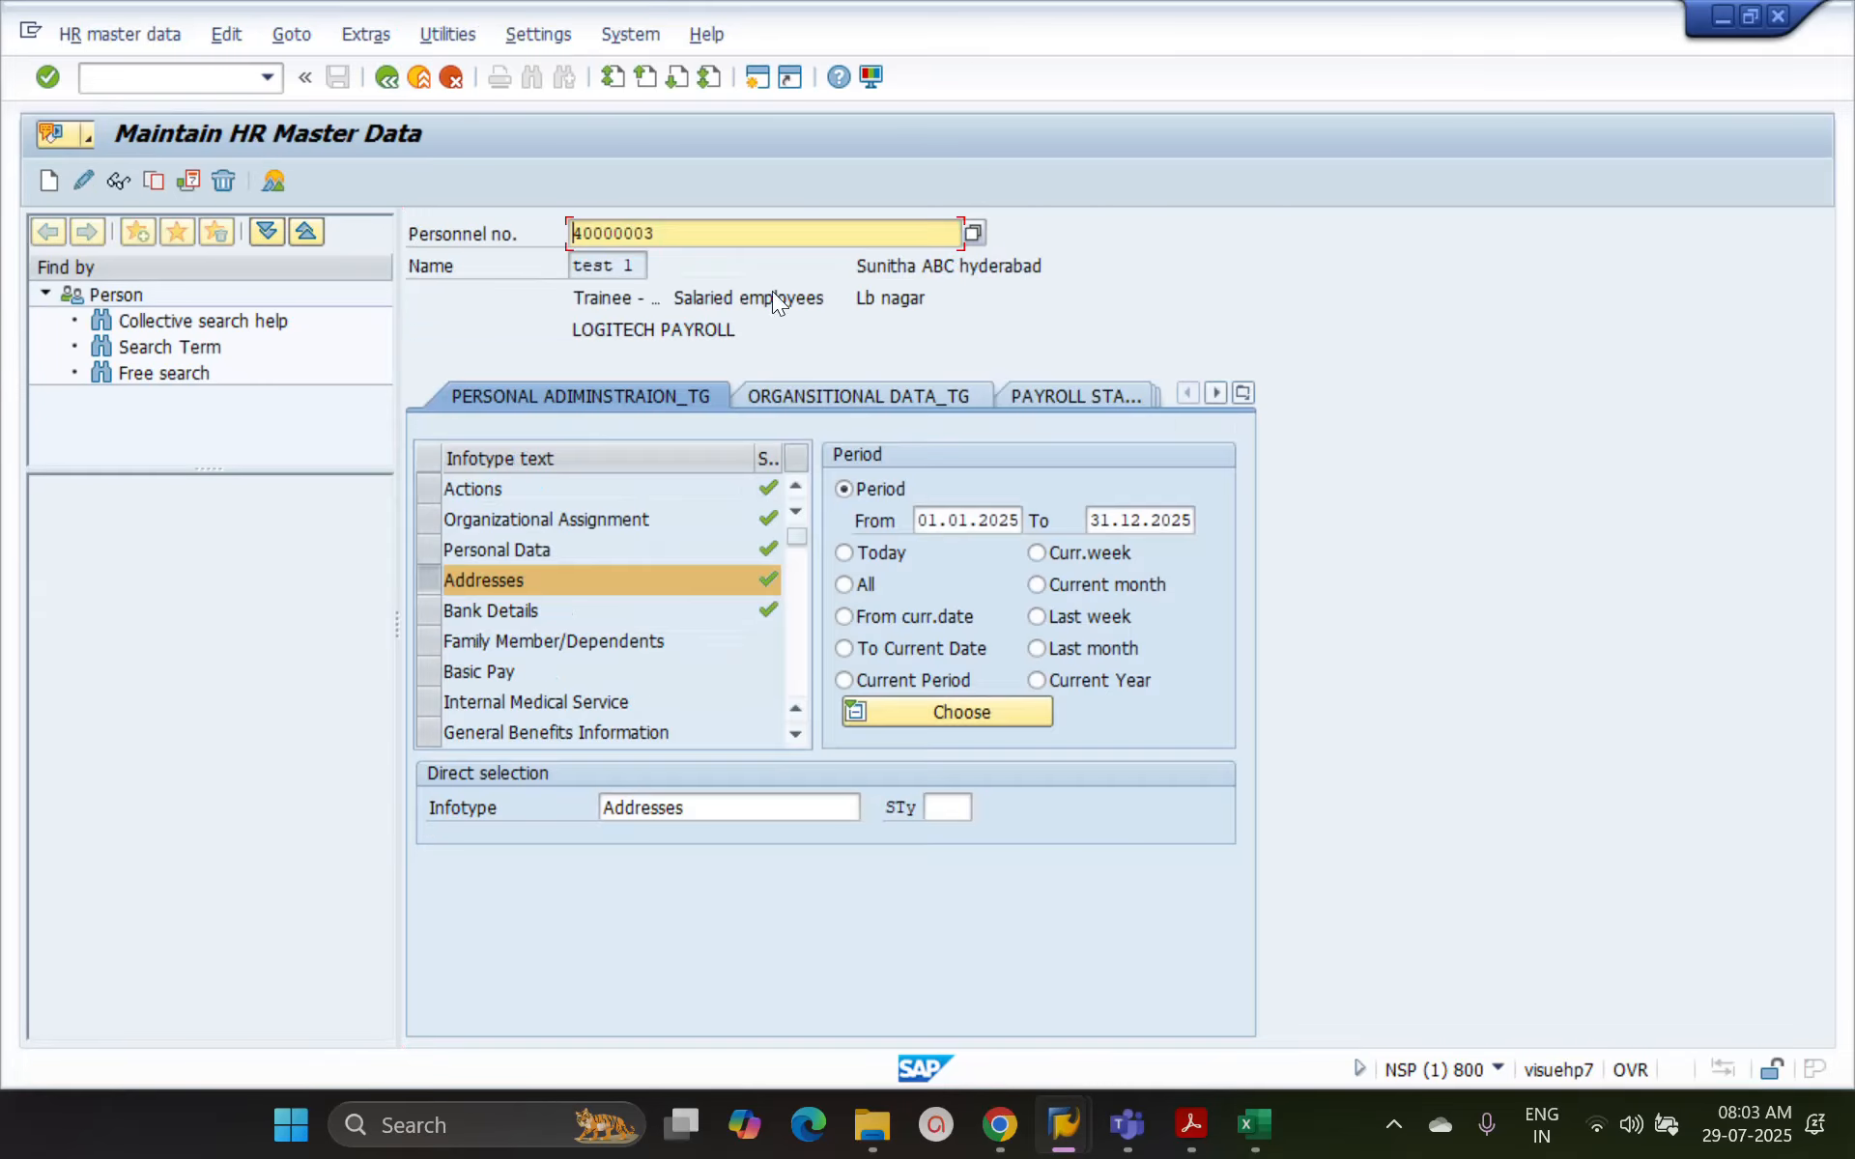
Set the selection period to 01.01.2026 through 31.12.9999 and display the address records
{"action": "left_click", "coordinate": [1016, 521]}
{"action": "type", "text": "6"}
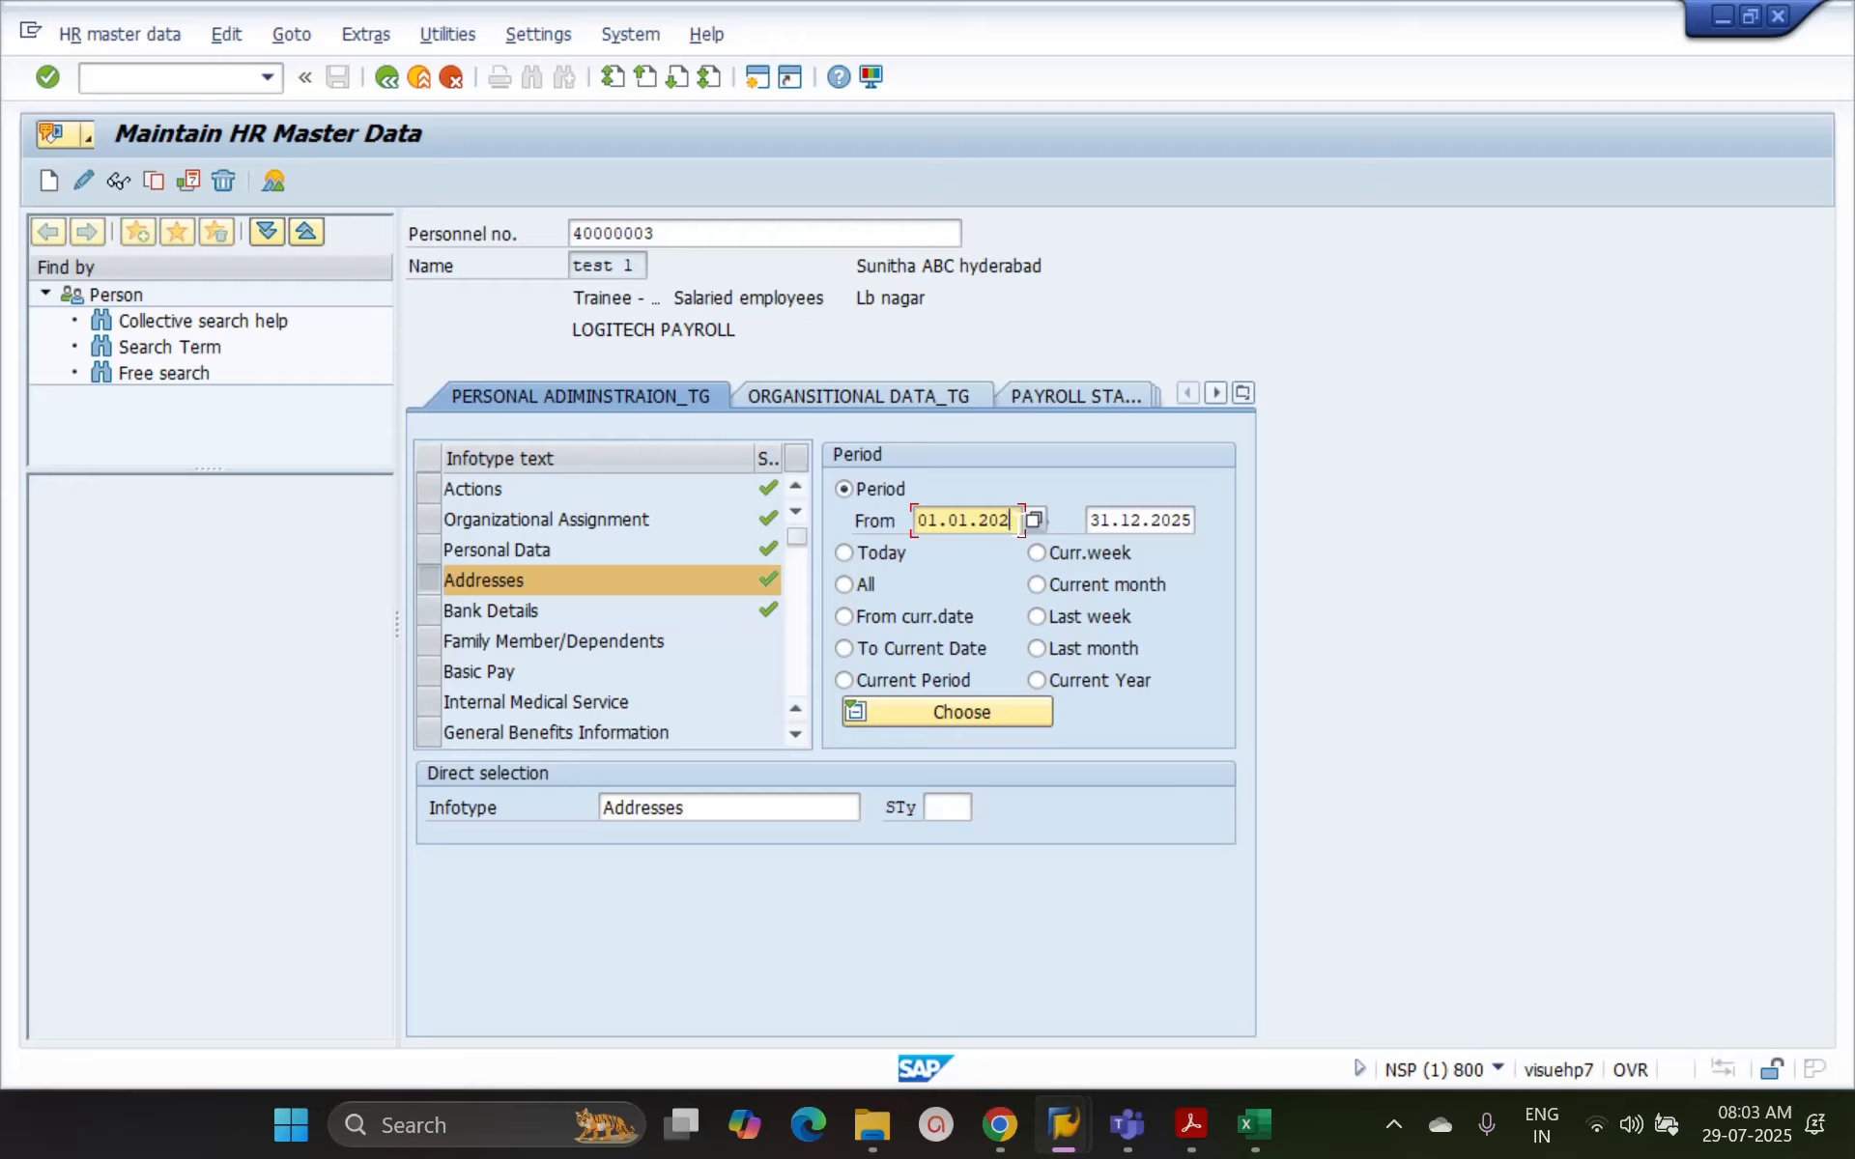
{"action": "key", "text": "Tab"}
{"action": "key", "text": "ctrl+a"}
{"action": "key", "text": "BackSpace"}
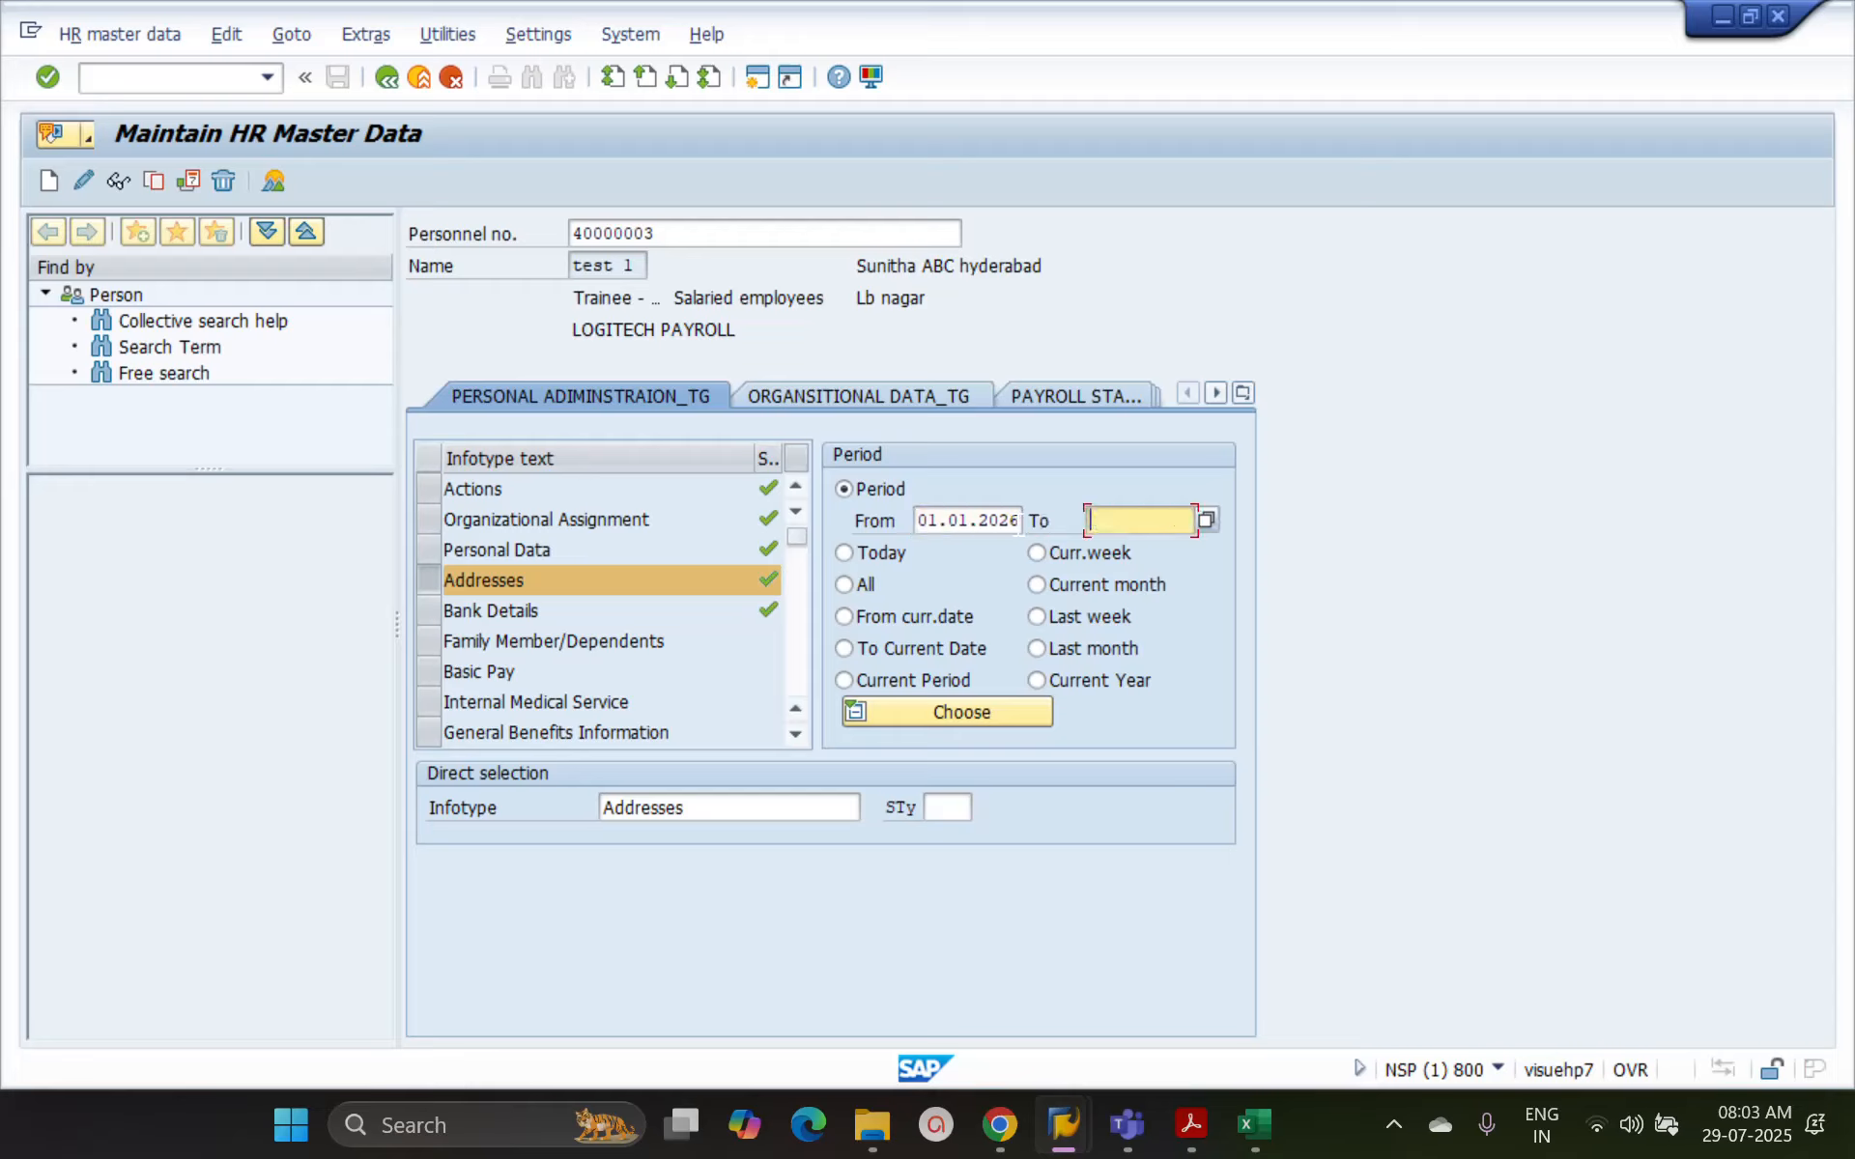
{"action": "type", "text": "311299999"}
{"action": "key", "text": "Return"}
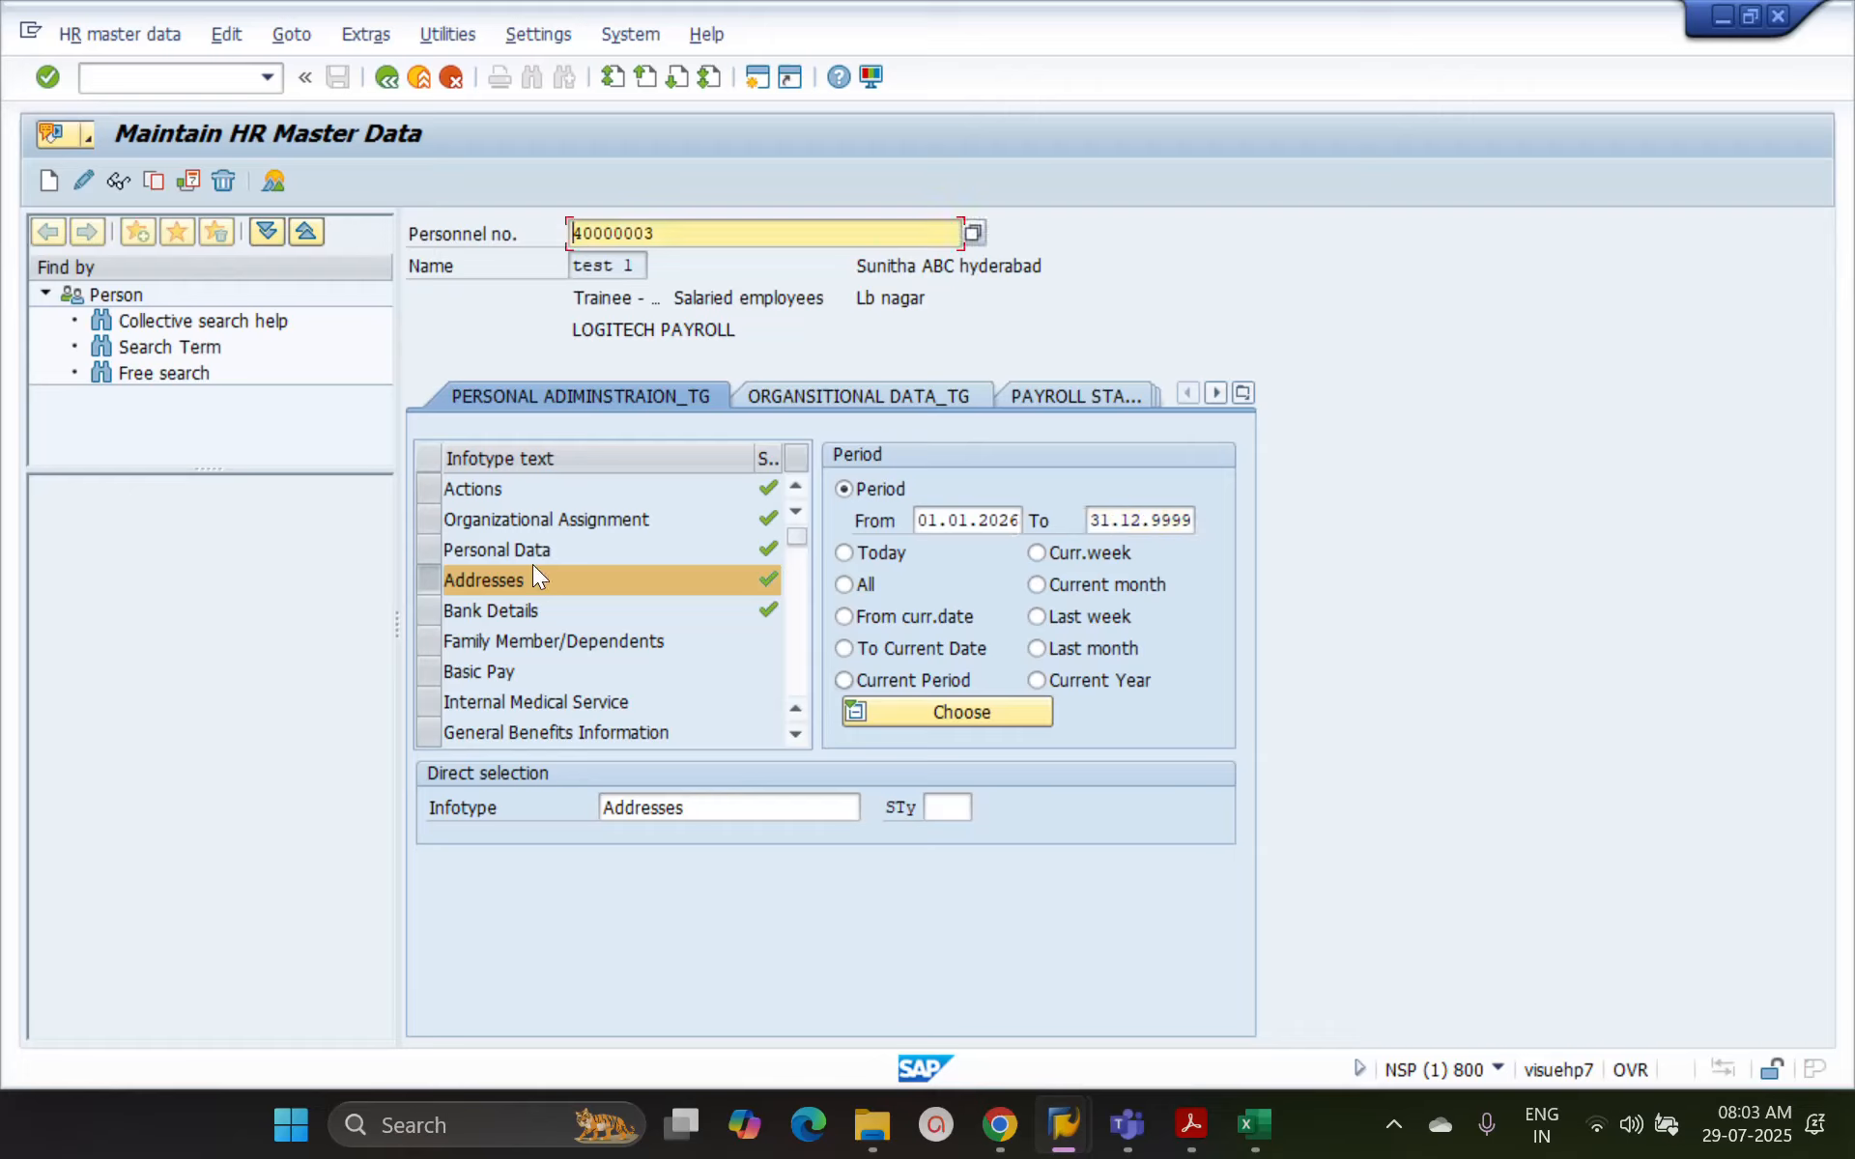
{"action": "left_click", "coordinate": [116, 180]}
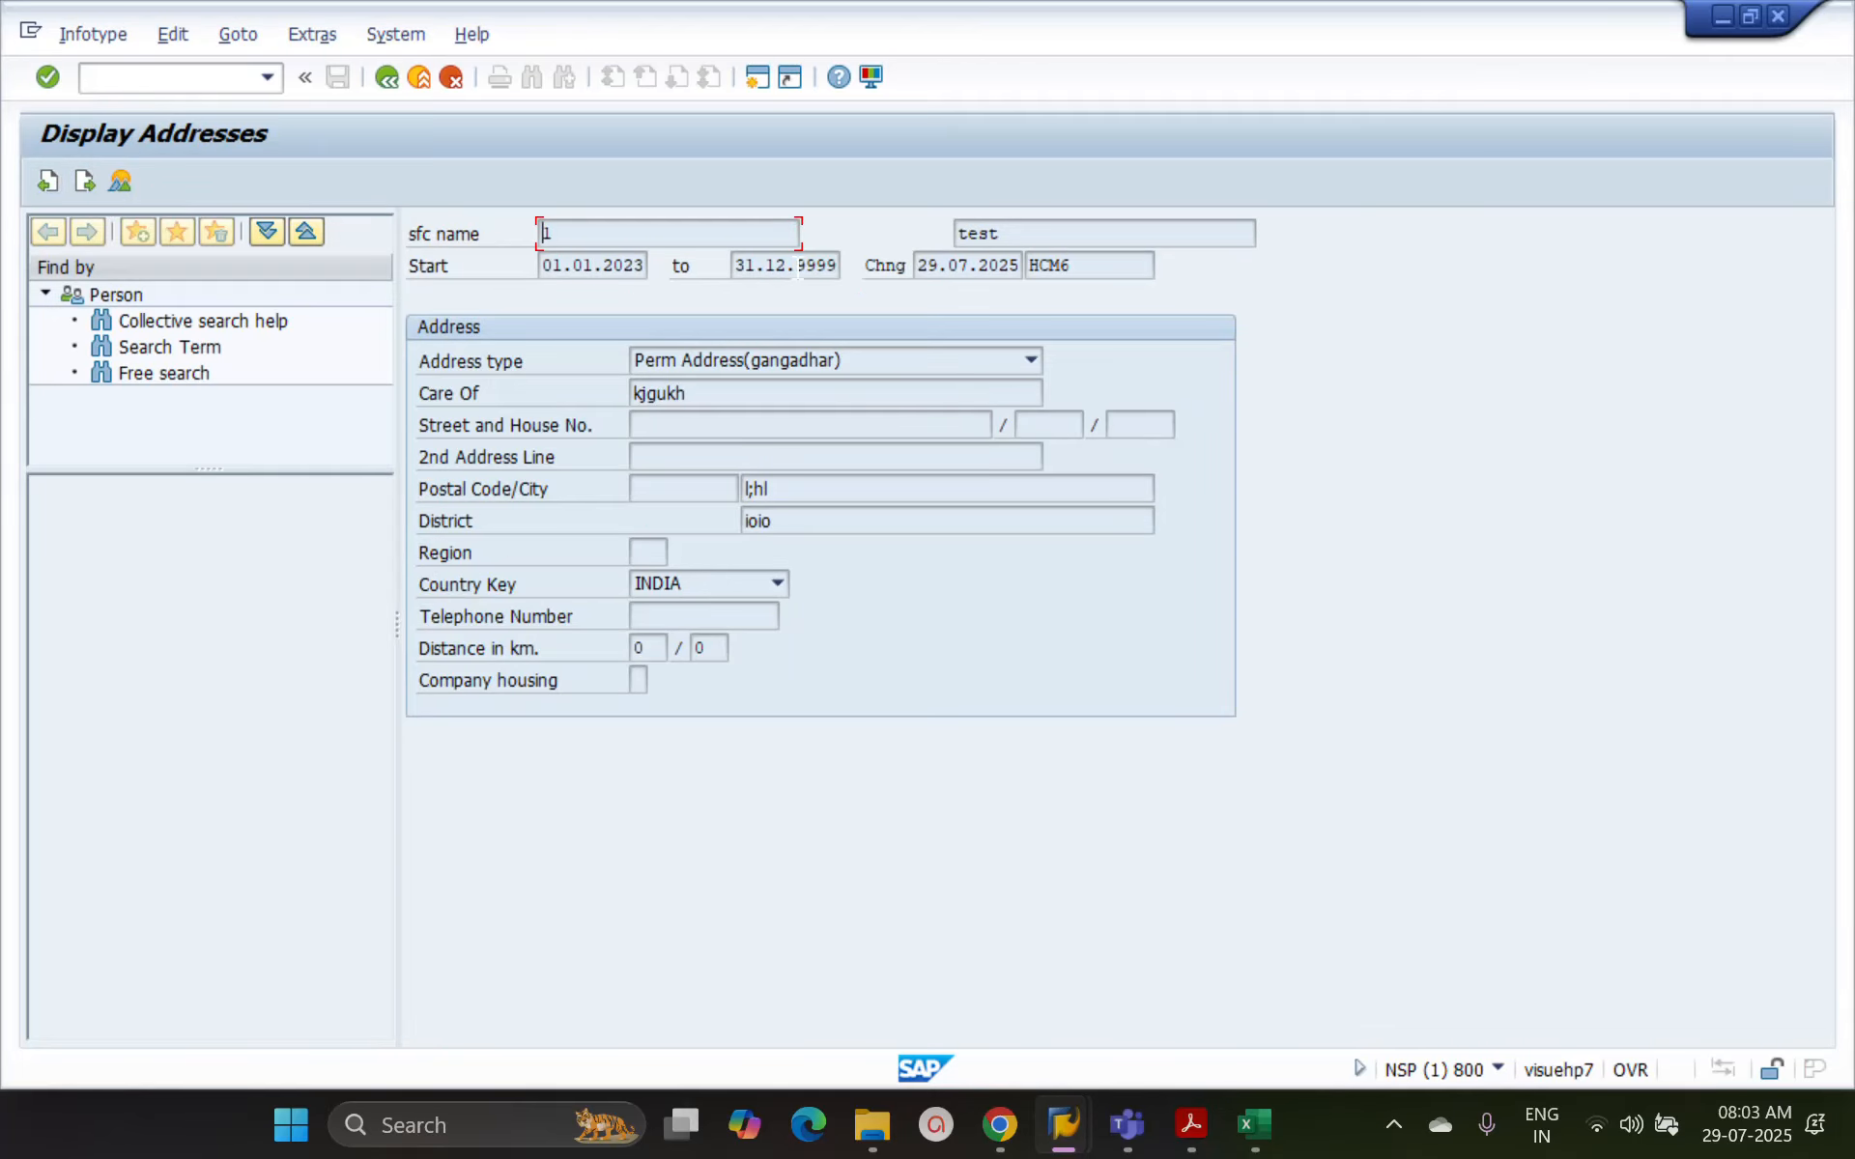
Check the start and end dates of the permanent address, view the temporary address record that follows, and return to the selection
{"action": "double_click", "coordinate": [798, 267]}
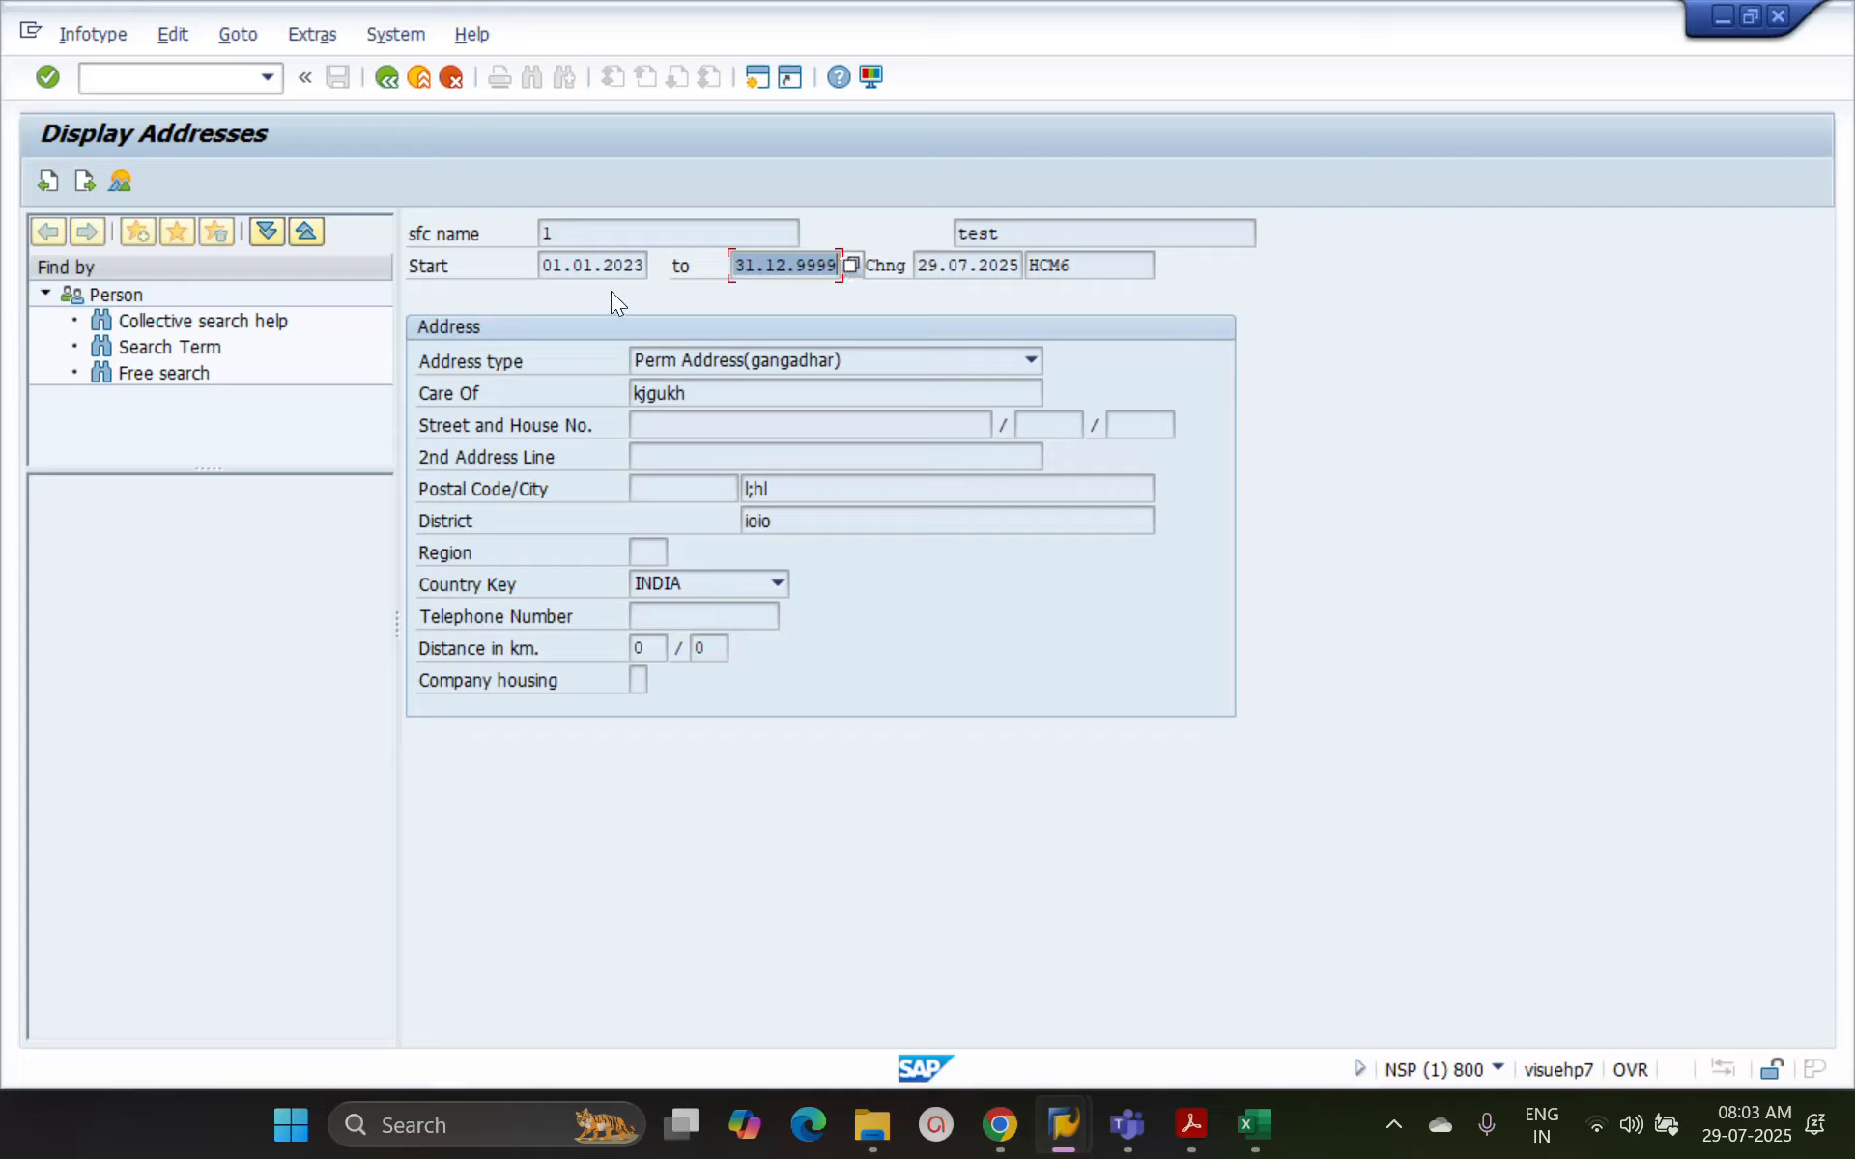
{"action": "double_click", "coordinate": [548, 264]}
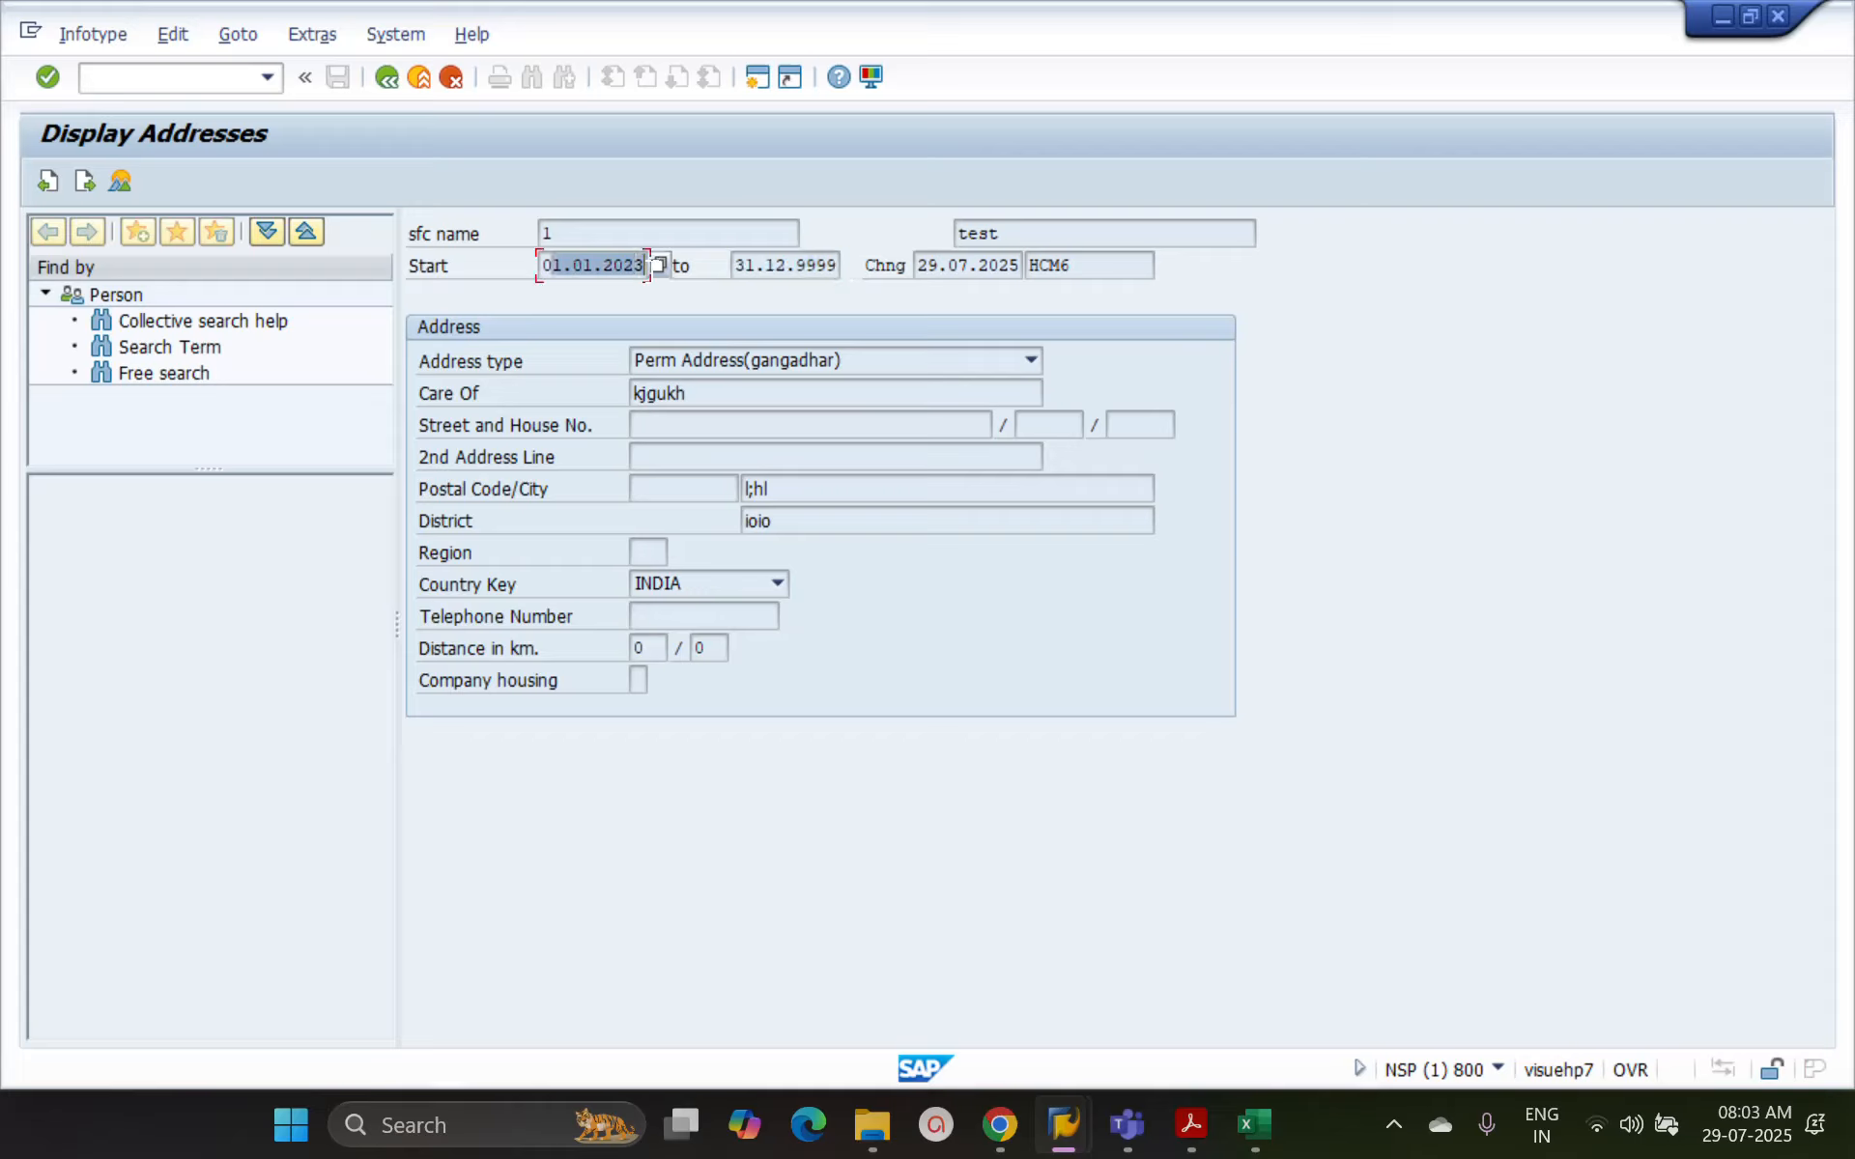
{"action": "left_click", "coordinate": [85, 181]}
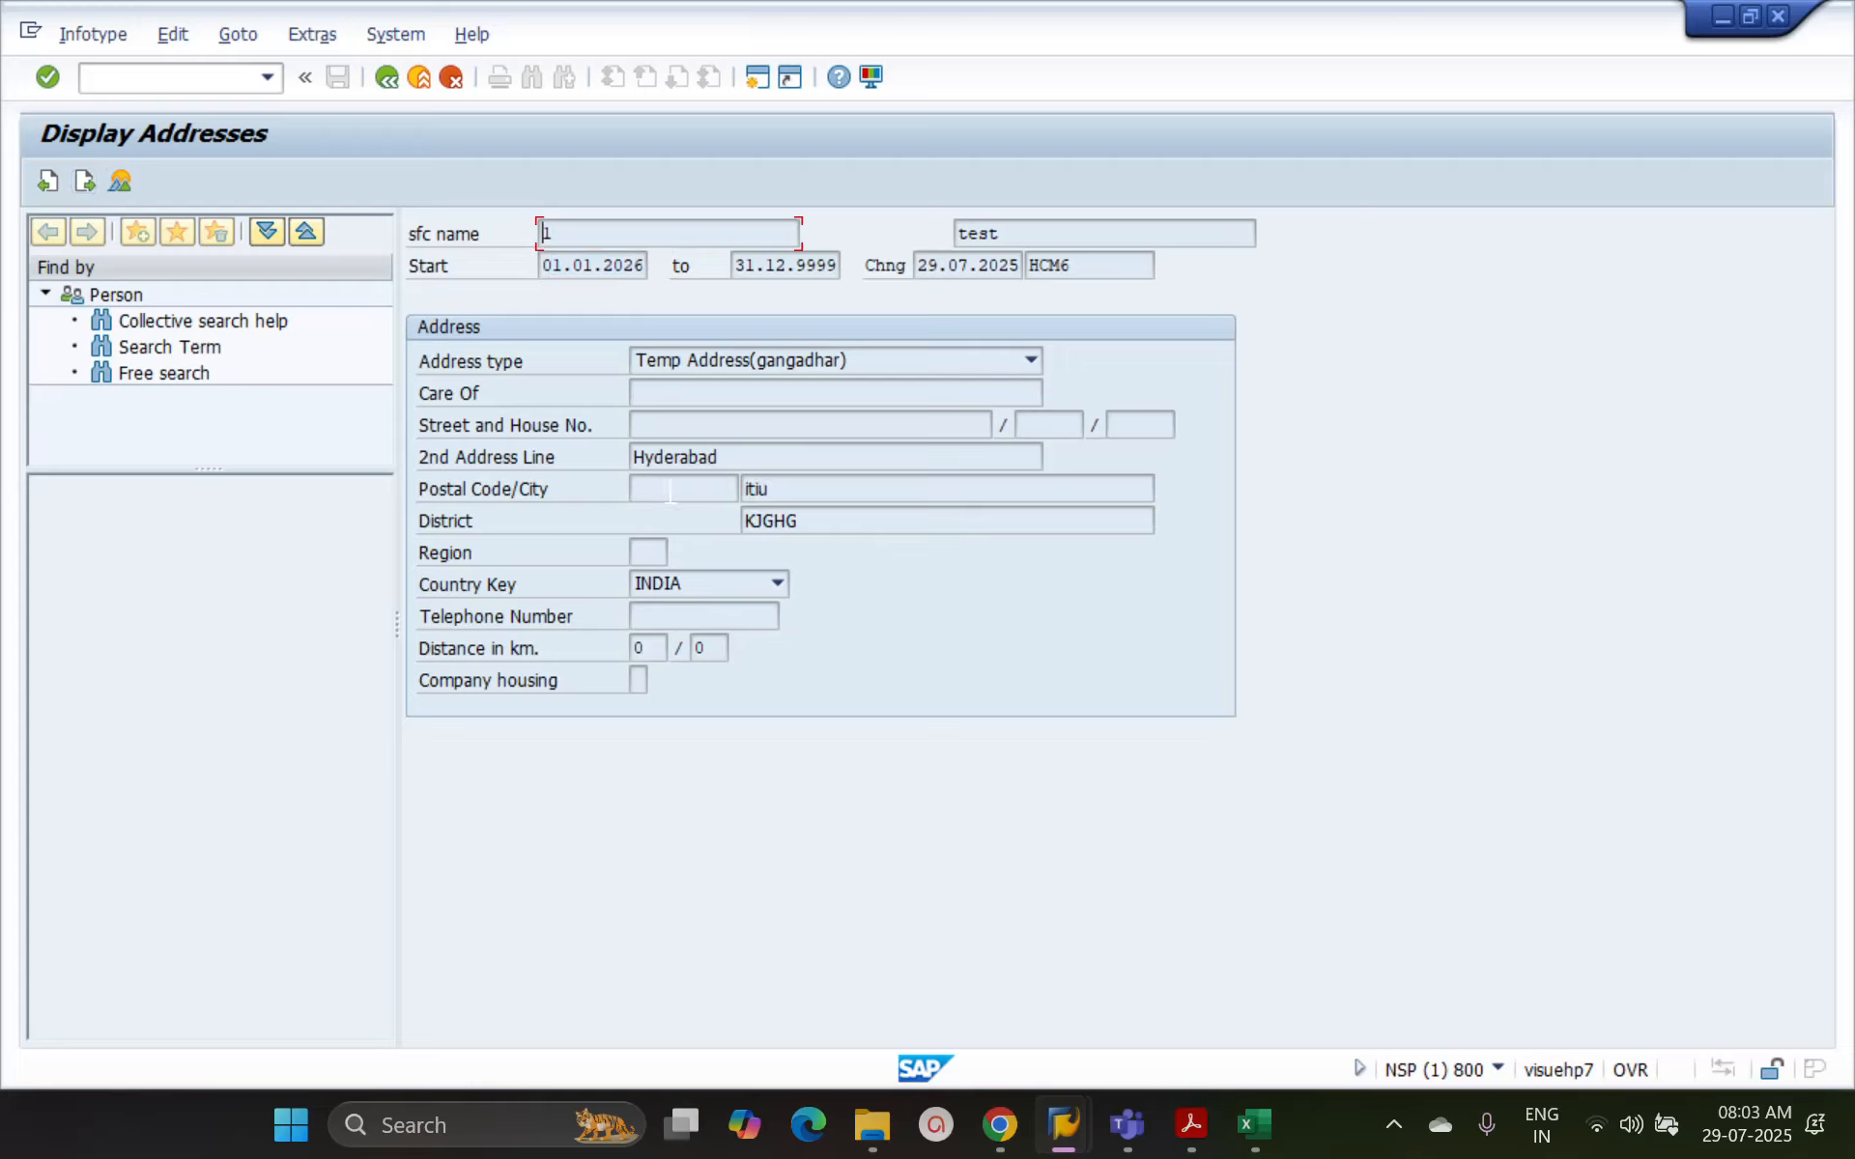
{"action": "left_click_drag", "start_coordinate": [633, 457], "coordinate": [736, 462]}
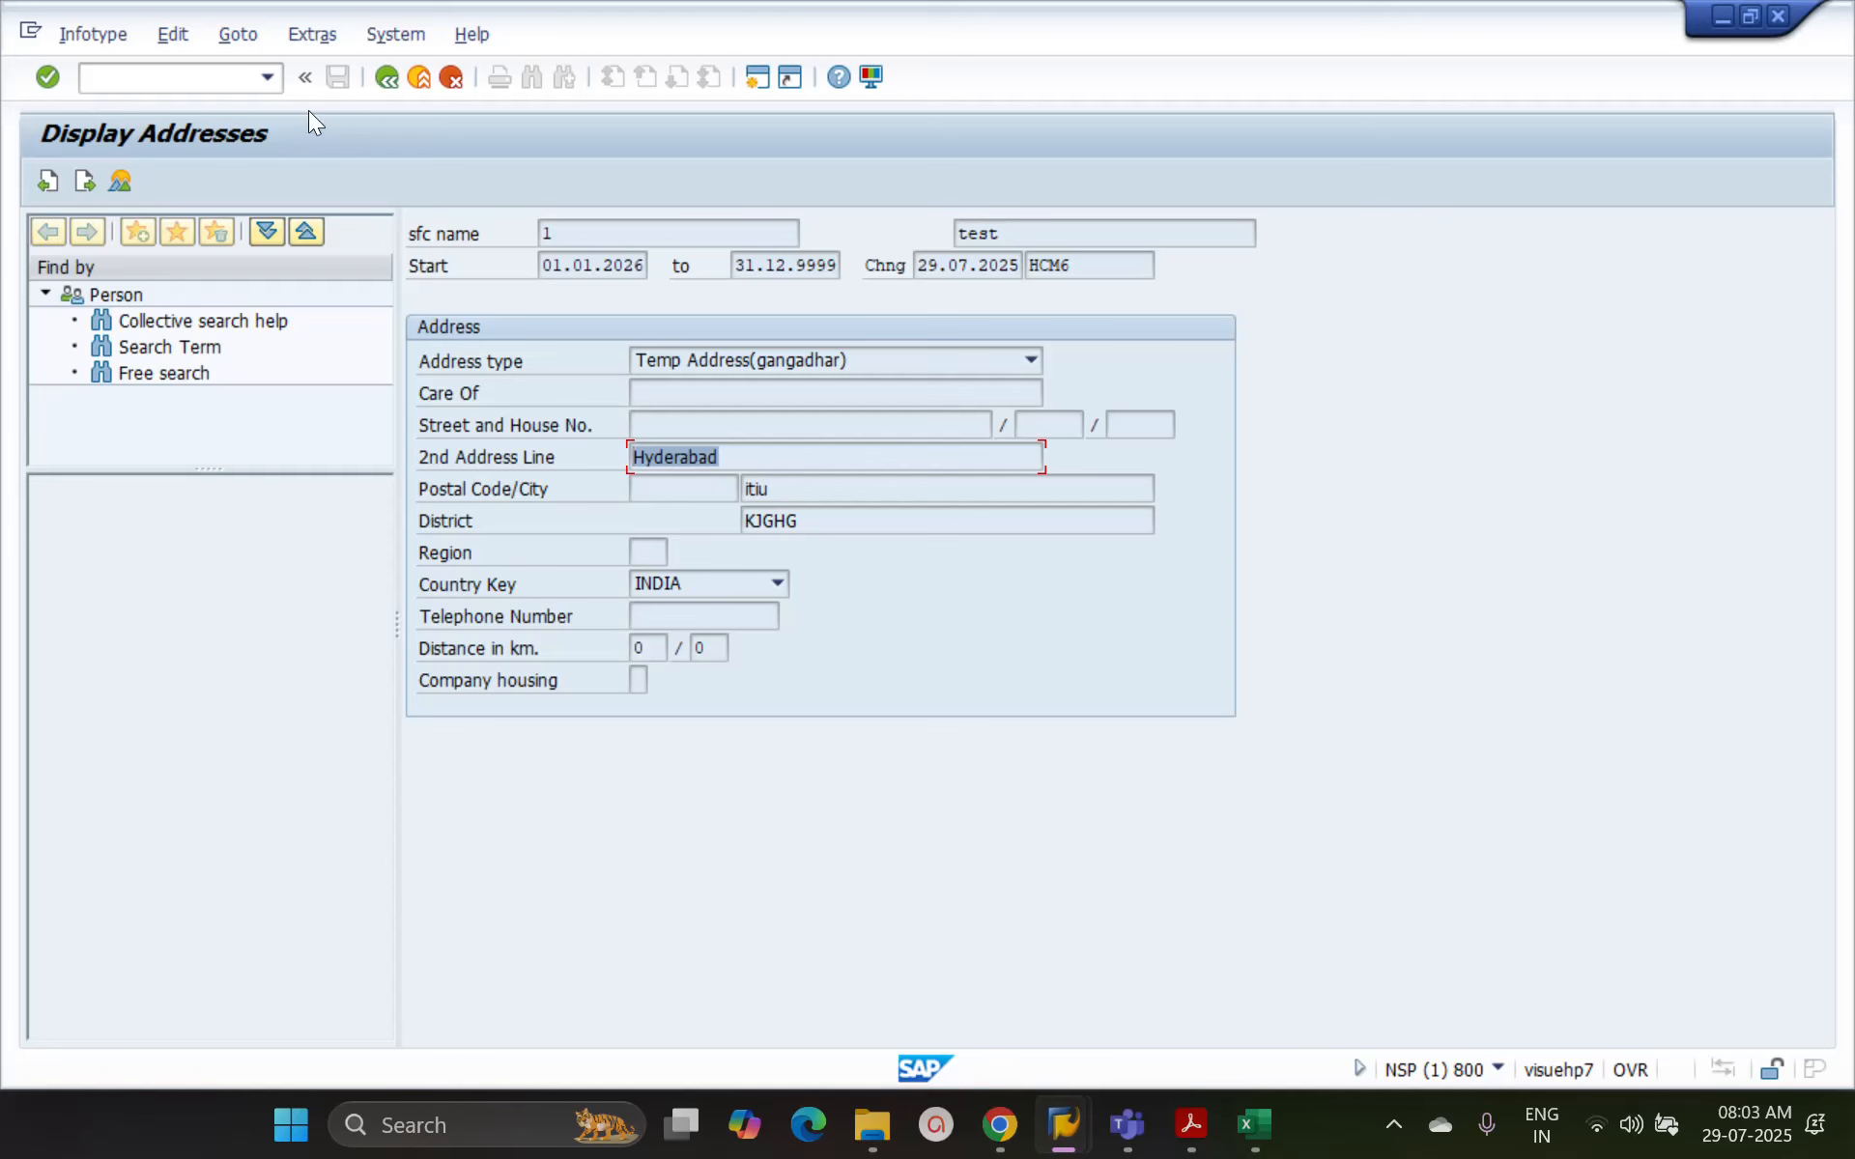
{"action": "left_click", "coordinate": [387, 77]}
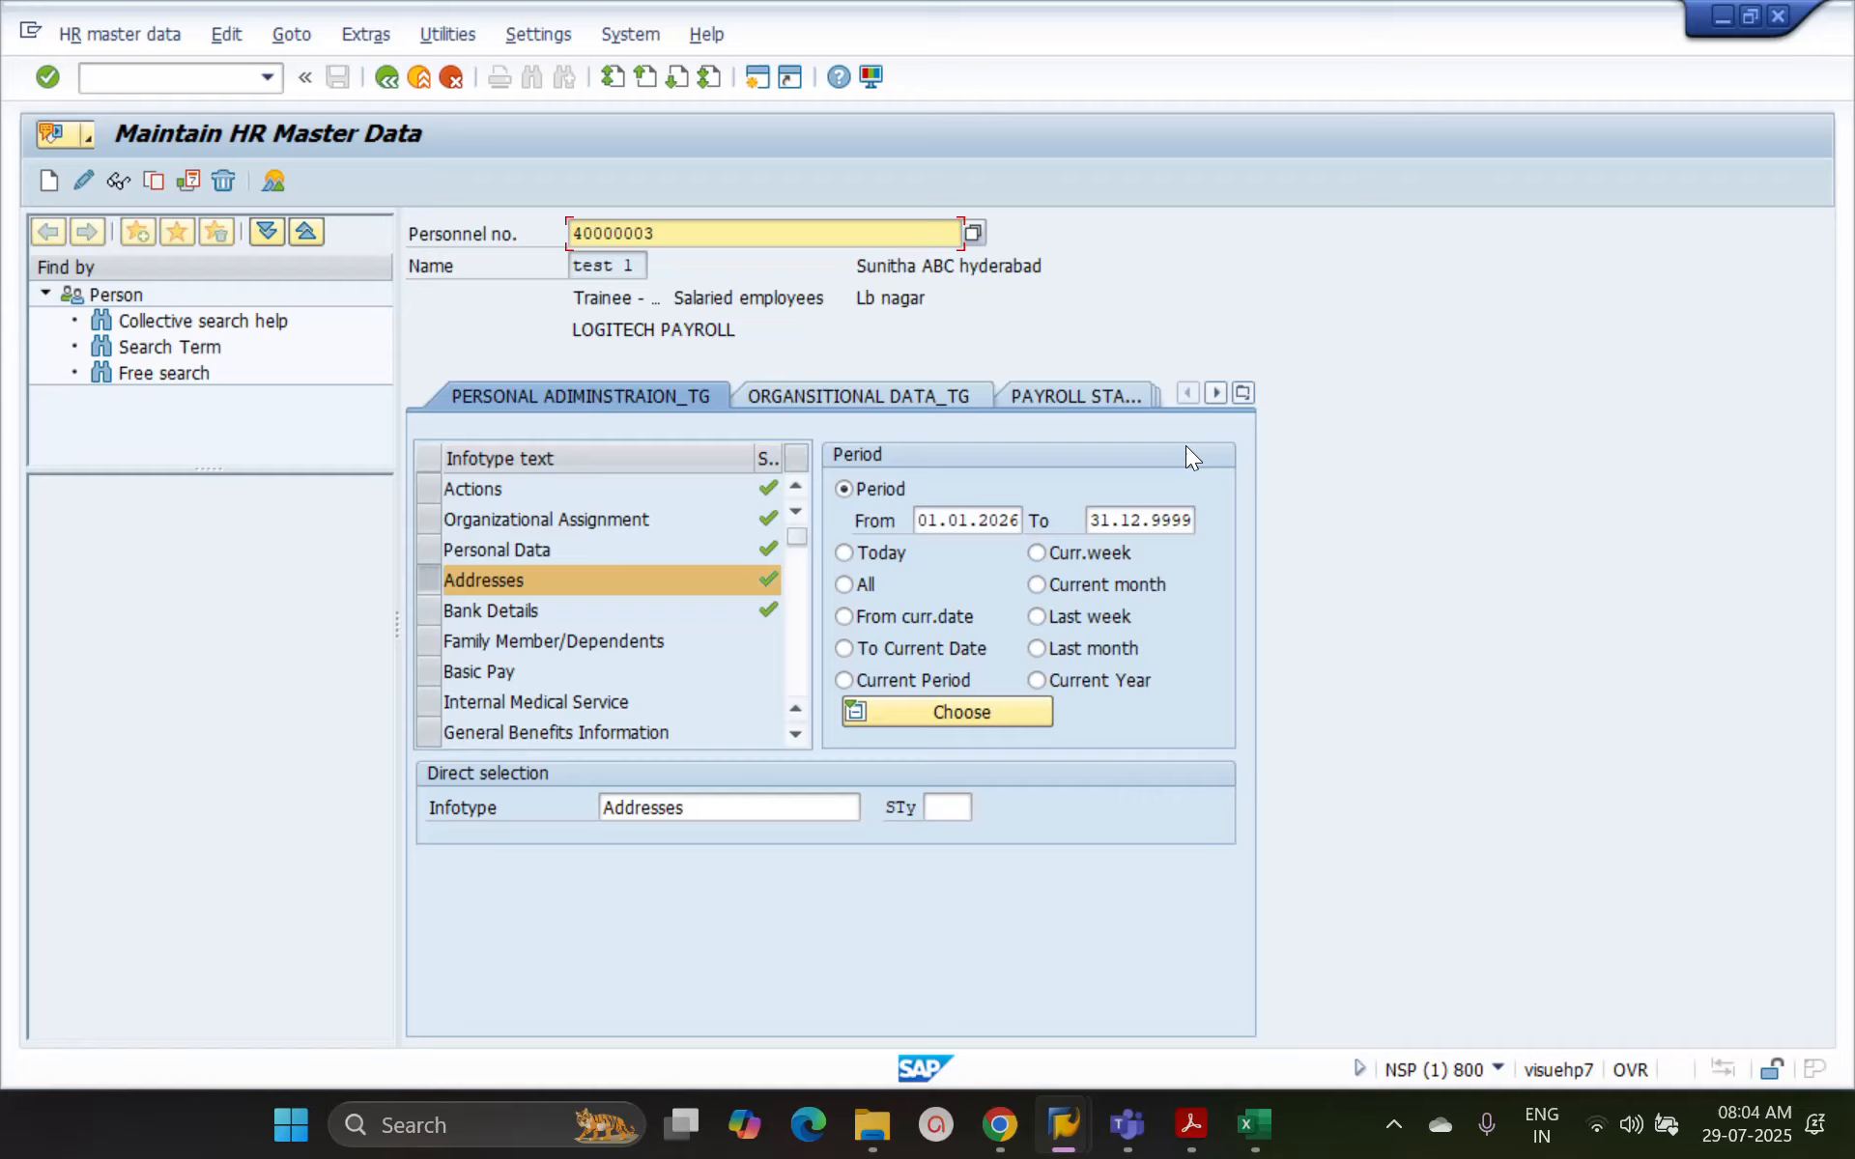
List the address records valid for the period Today in the overview and return to the selection
{"action": "left_click", "coordinate": [868, 557]}
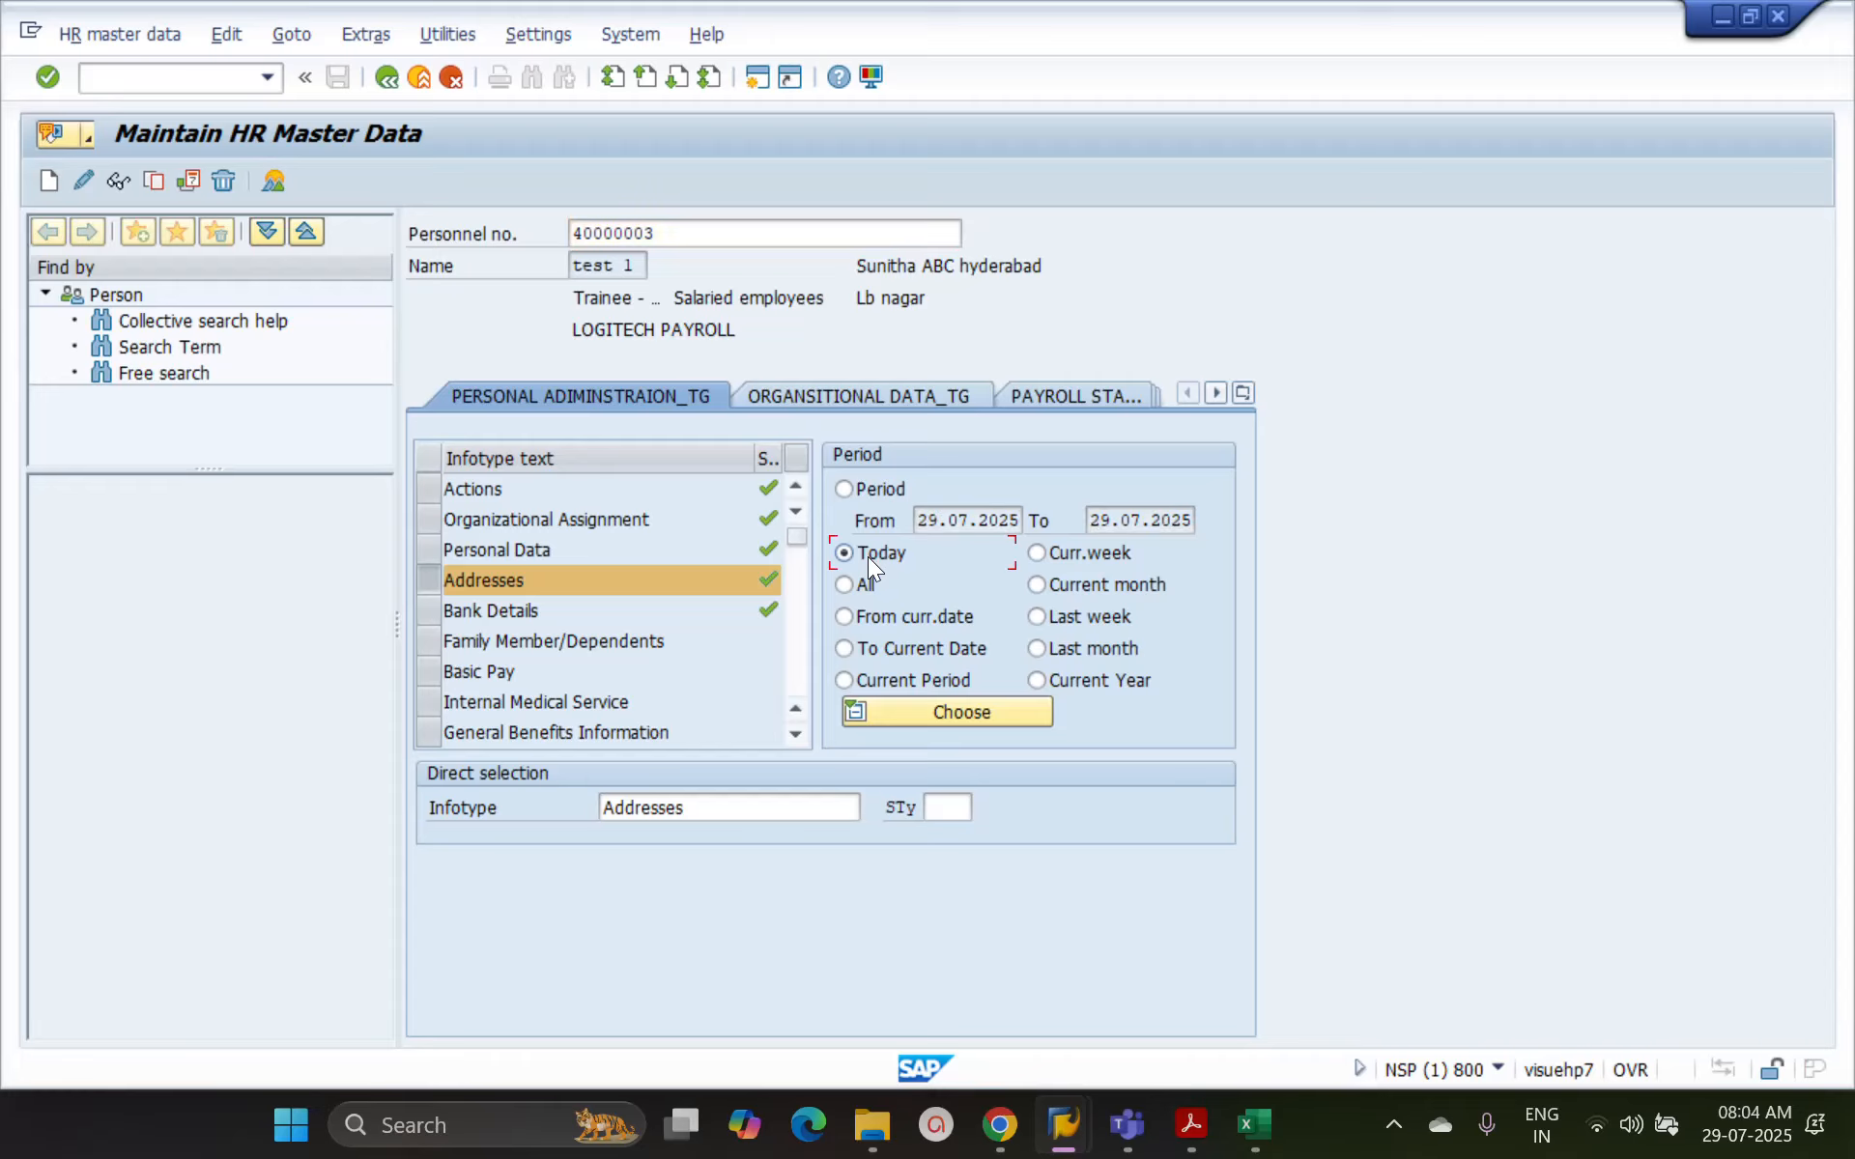
{"action": "left_click", "coordinate": [271, 185]}
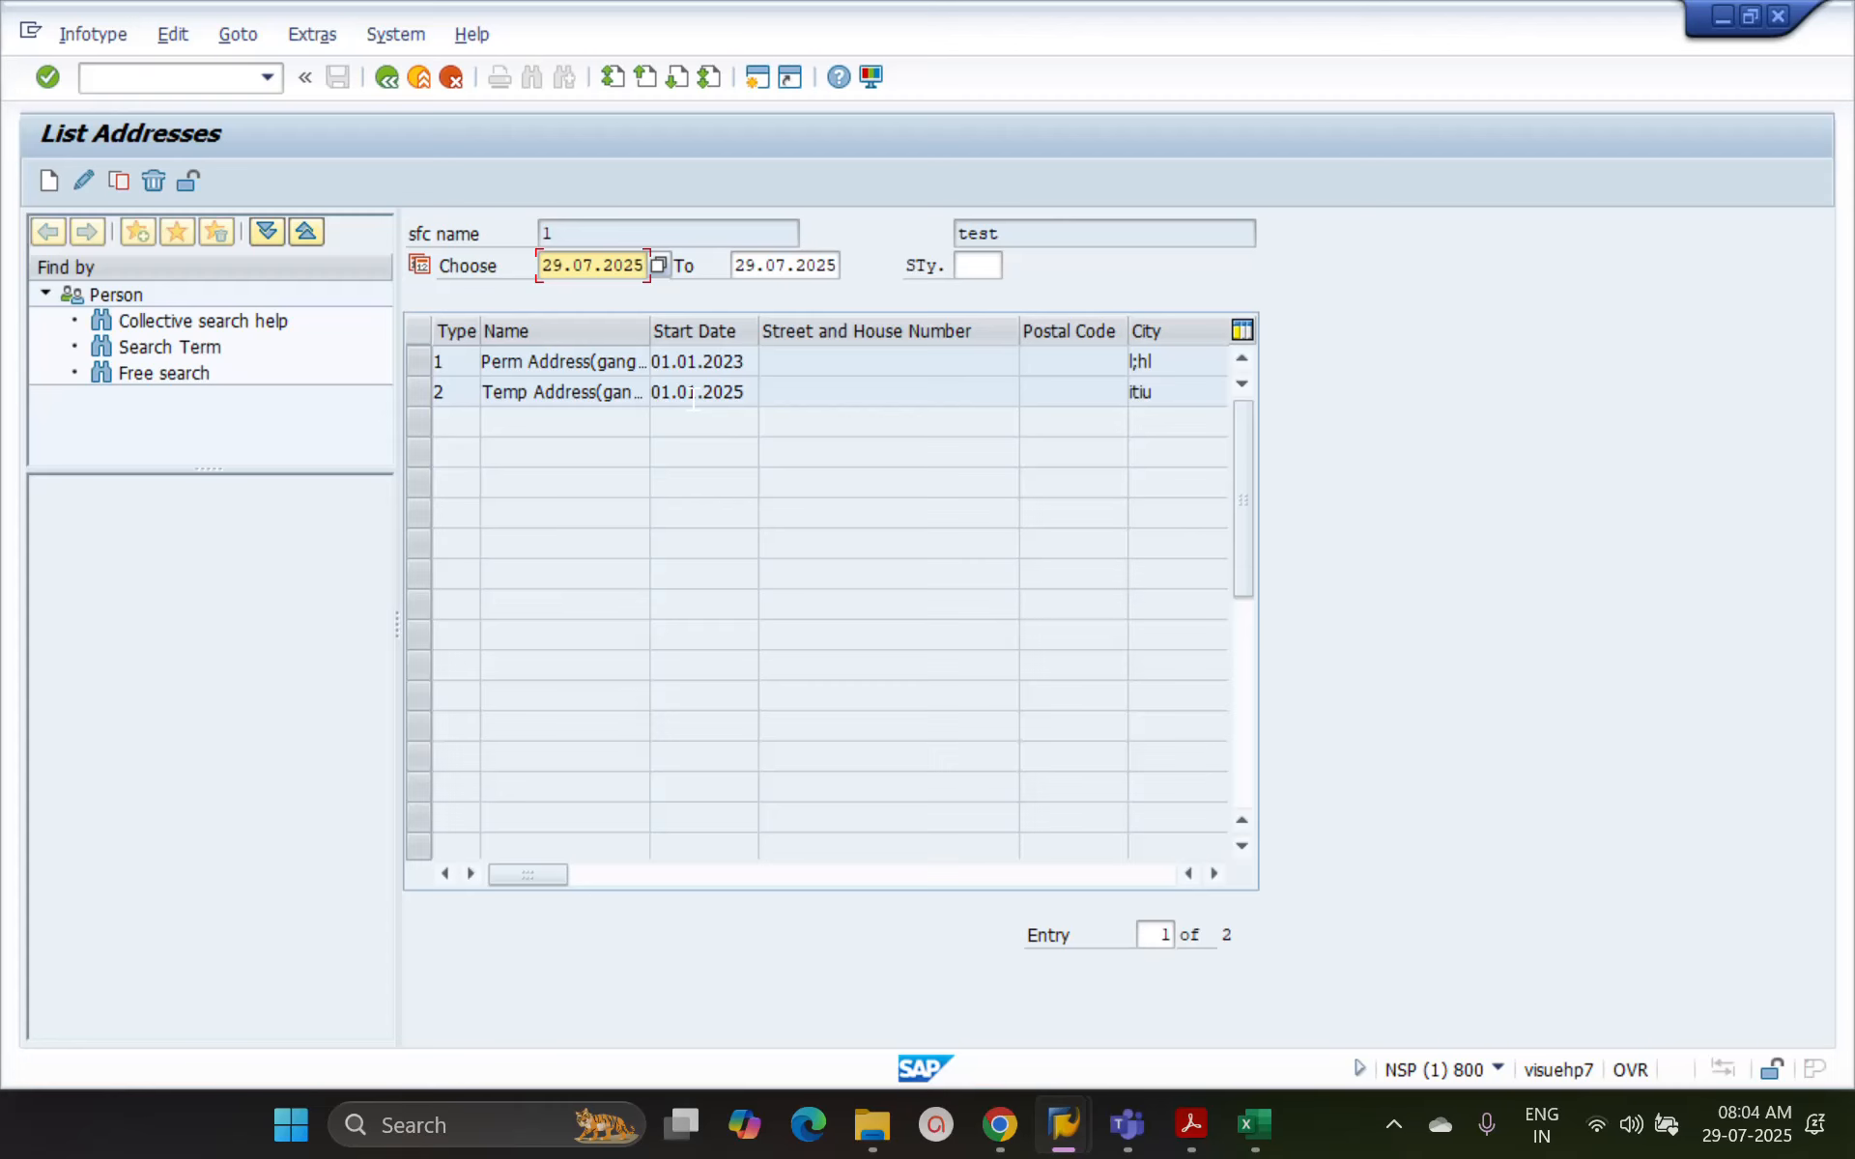
{"action": "left_click", "coordinate": [384, 77]}
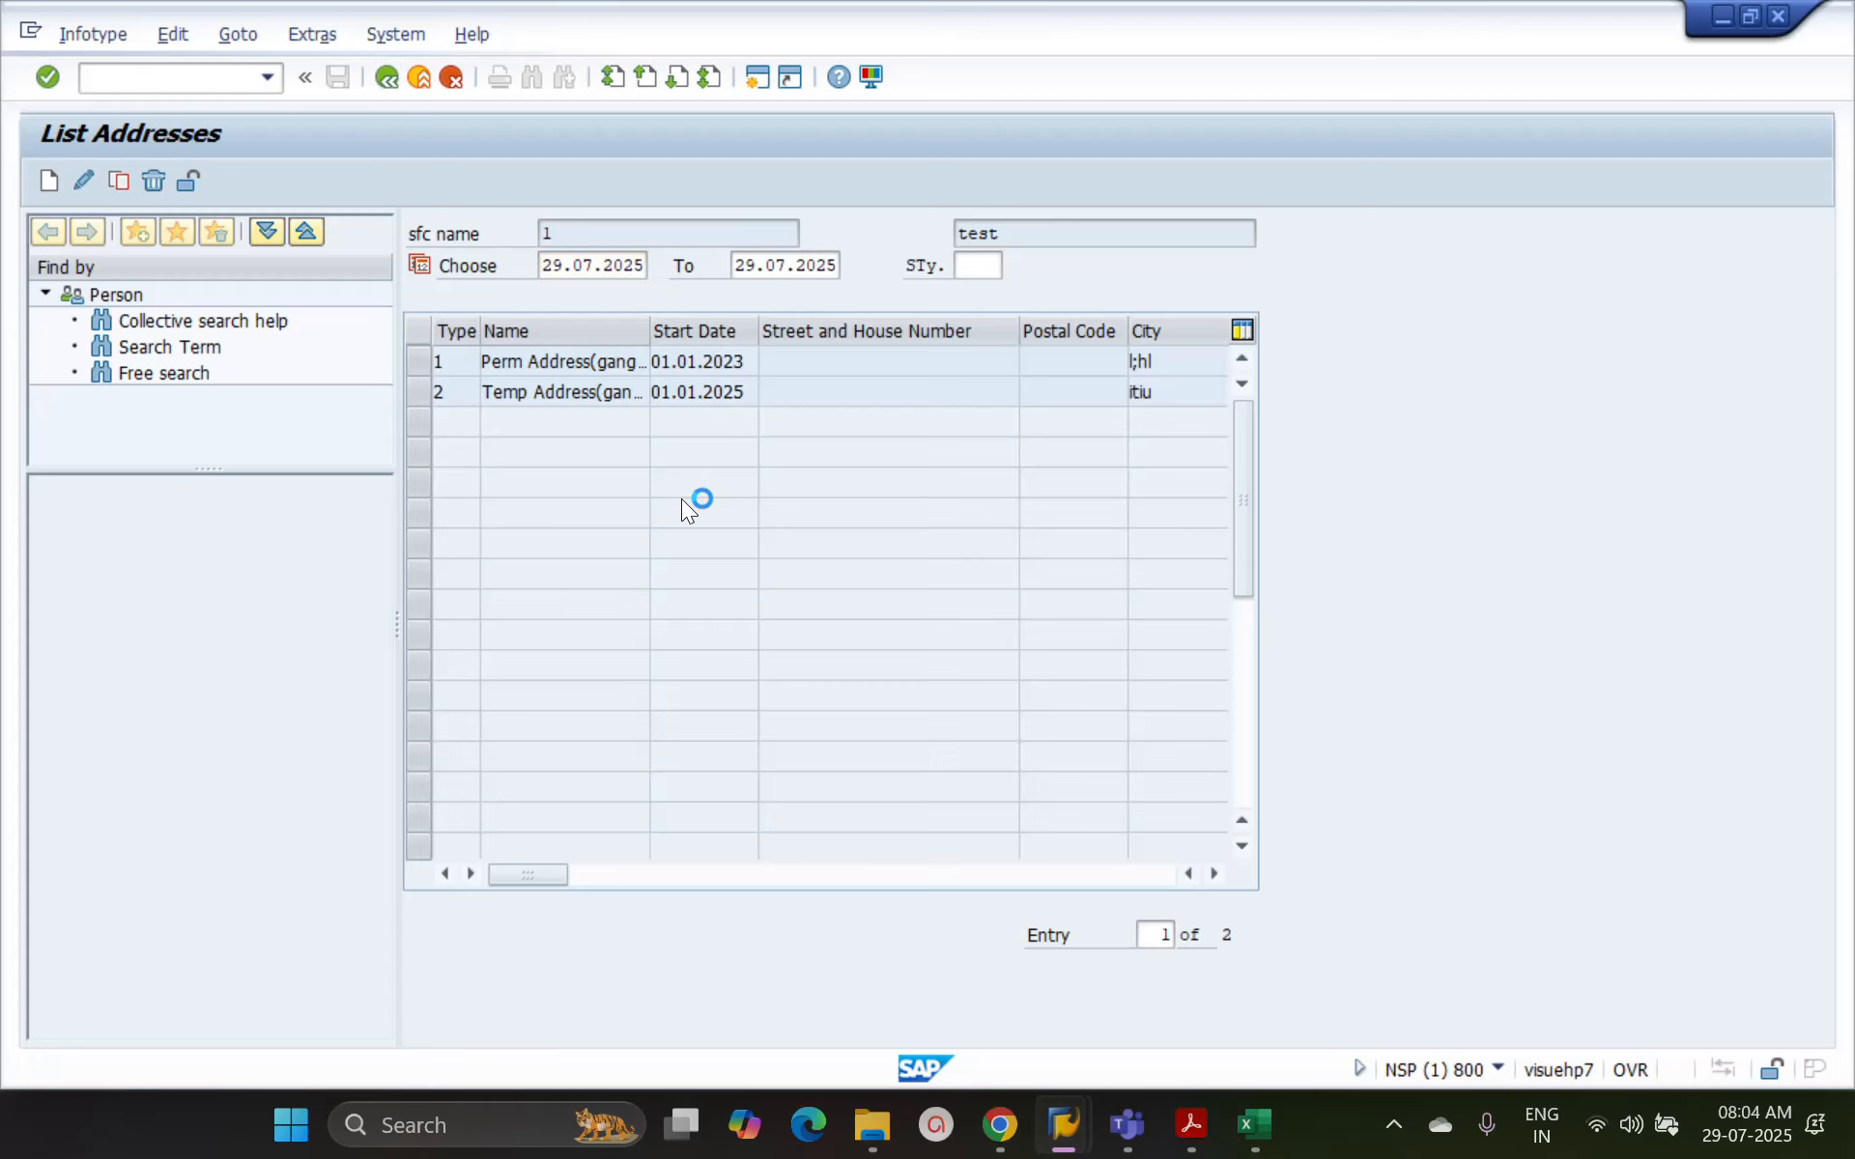
List the address records for the period All in the overview and return to the selection
{"action": "left_click", "coordinate": [843, 586]}
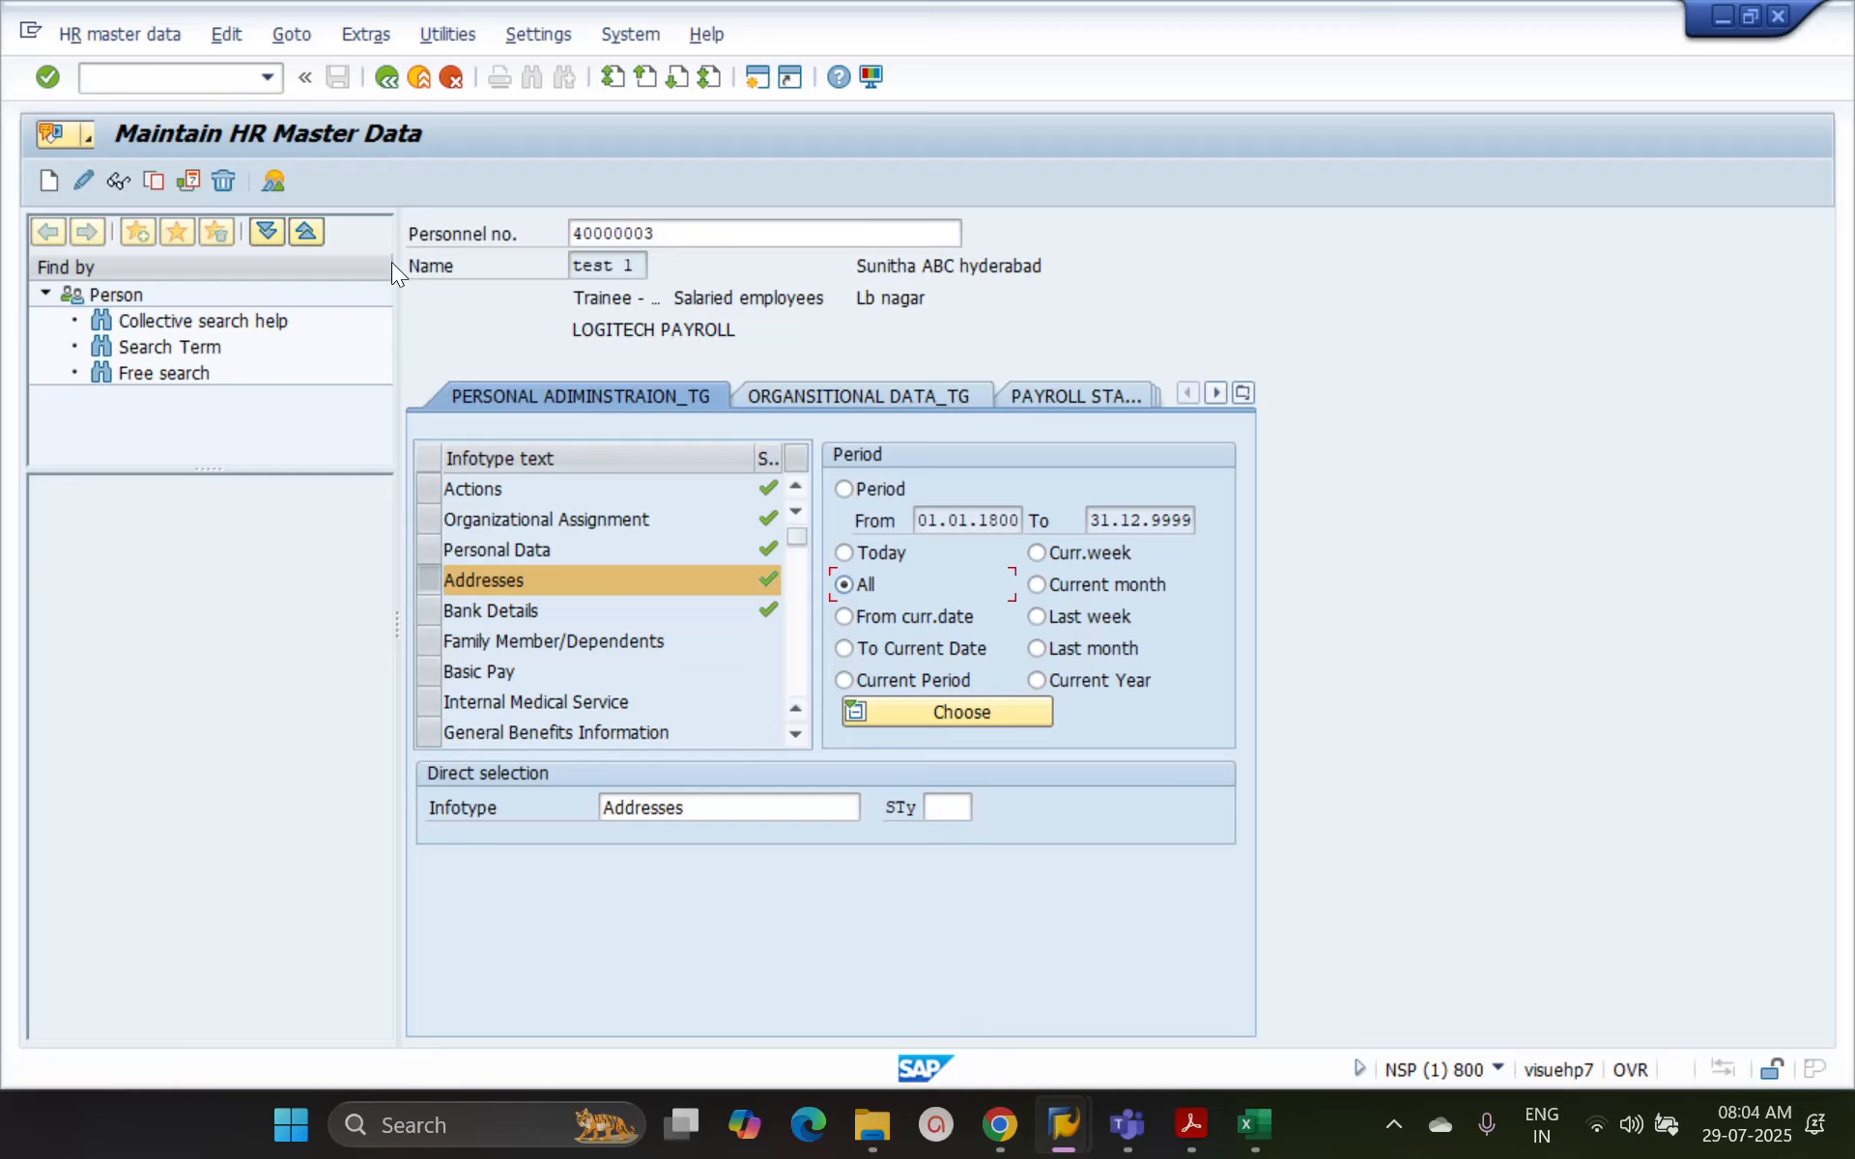
{"action": "left_click", "coordinate": [277, 183]}
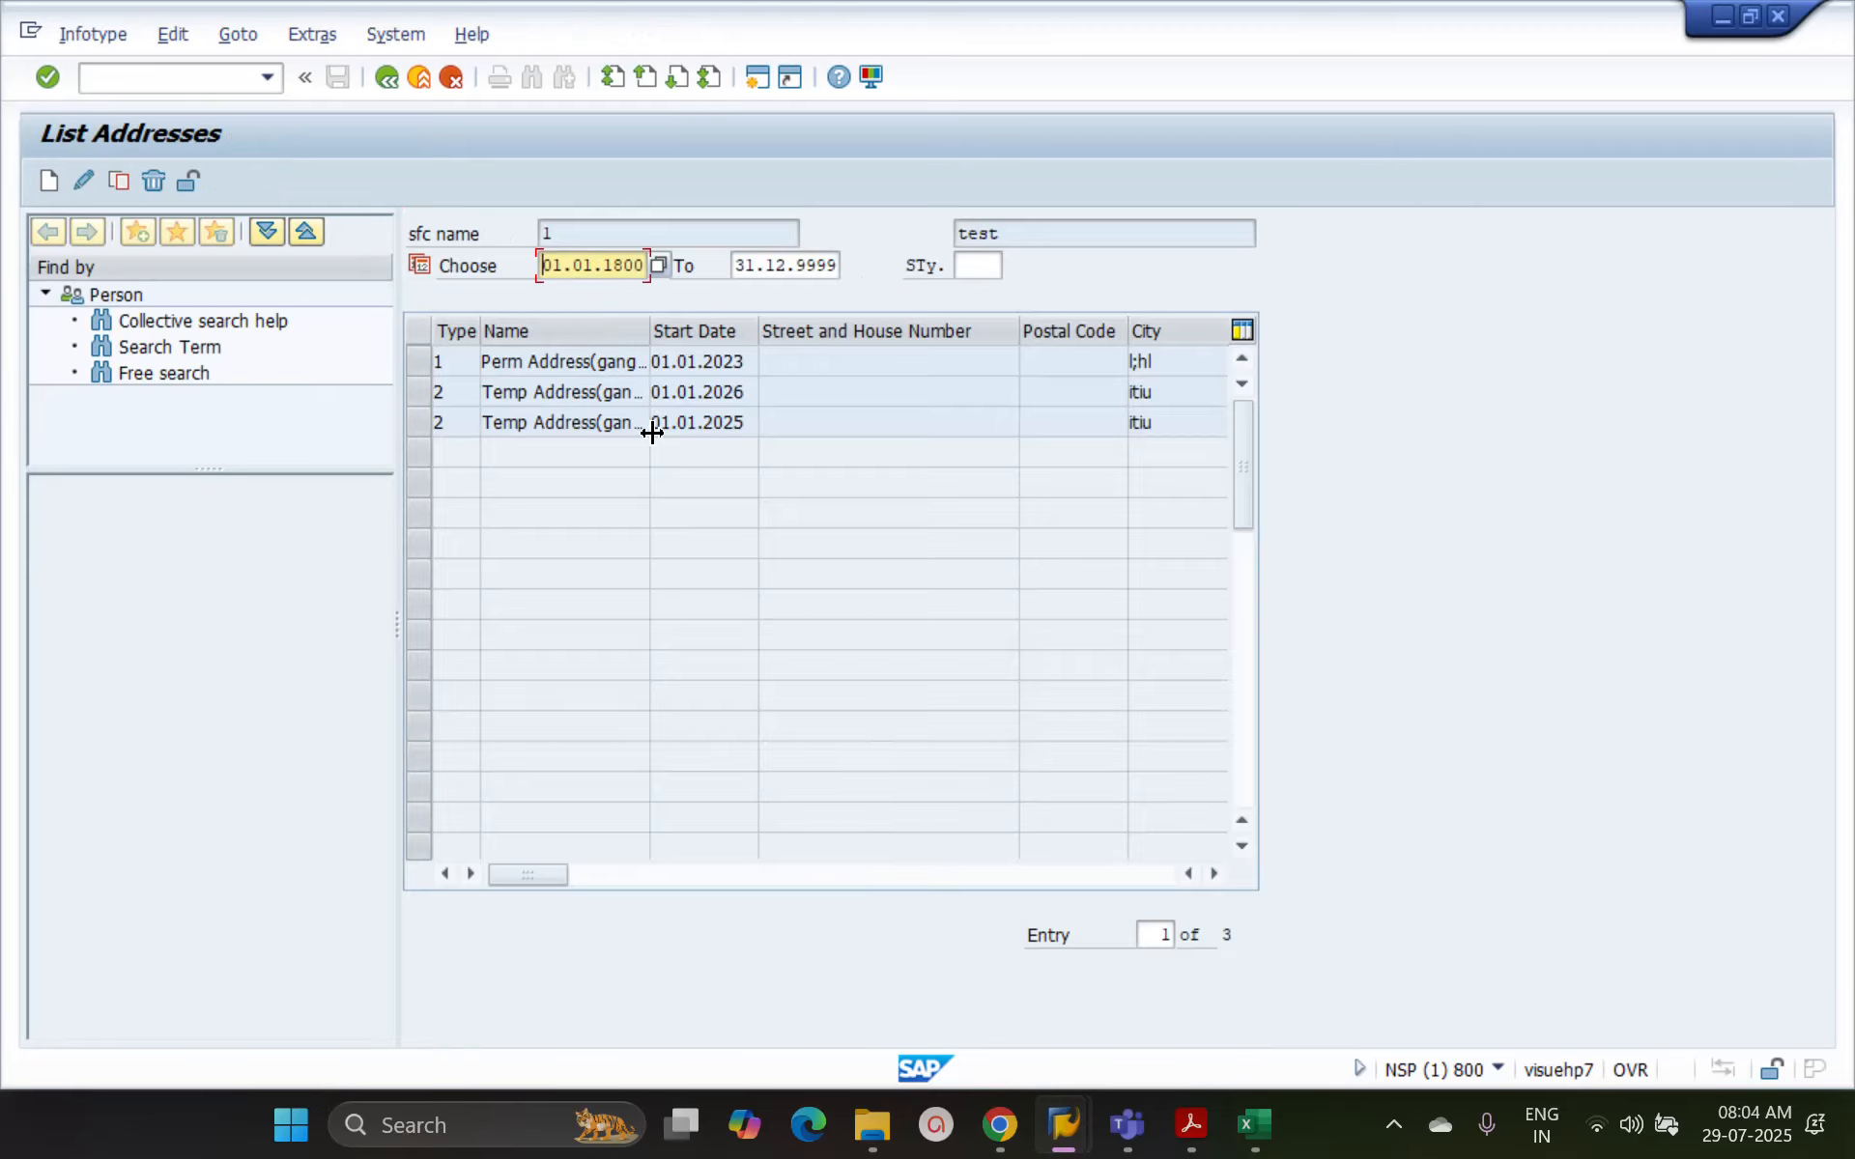
{"action": "left_click", "coordinate": [381, 83]}
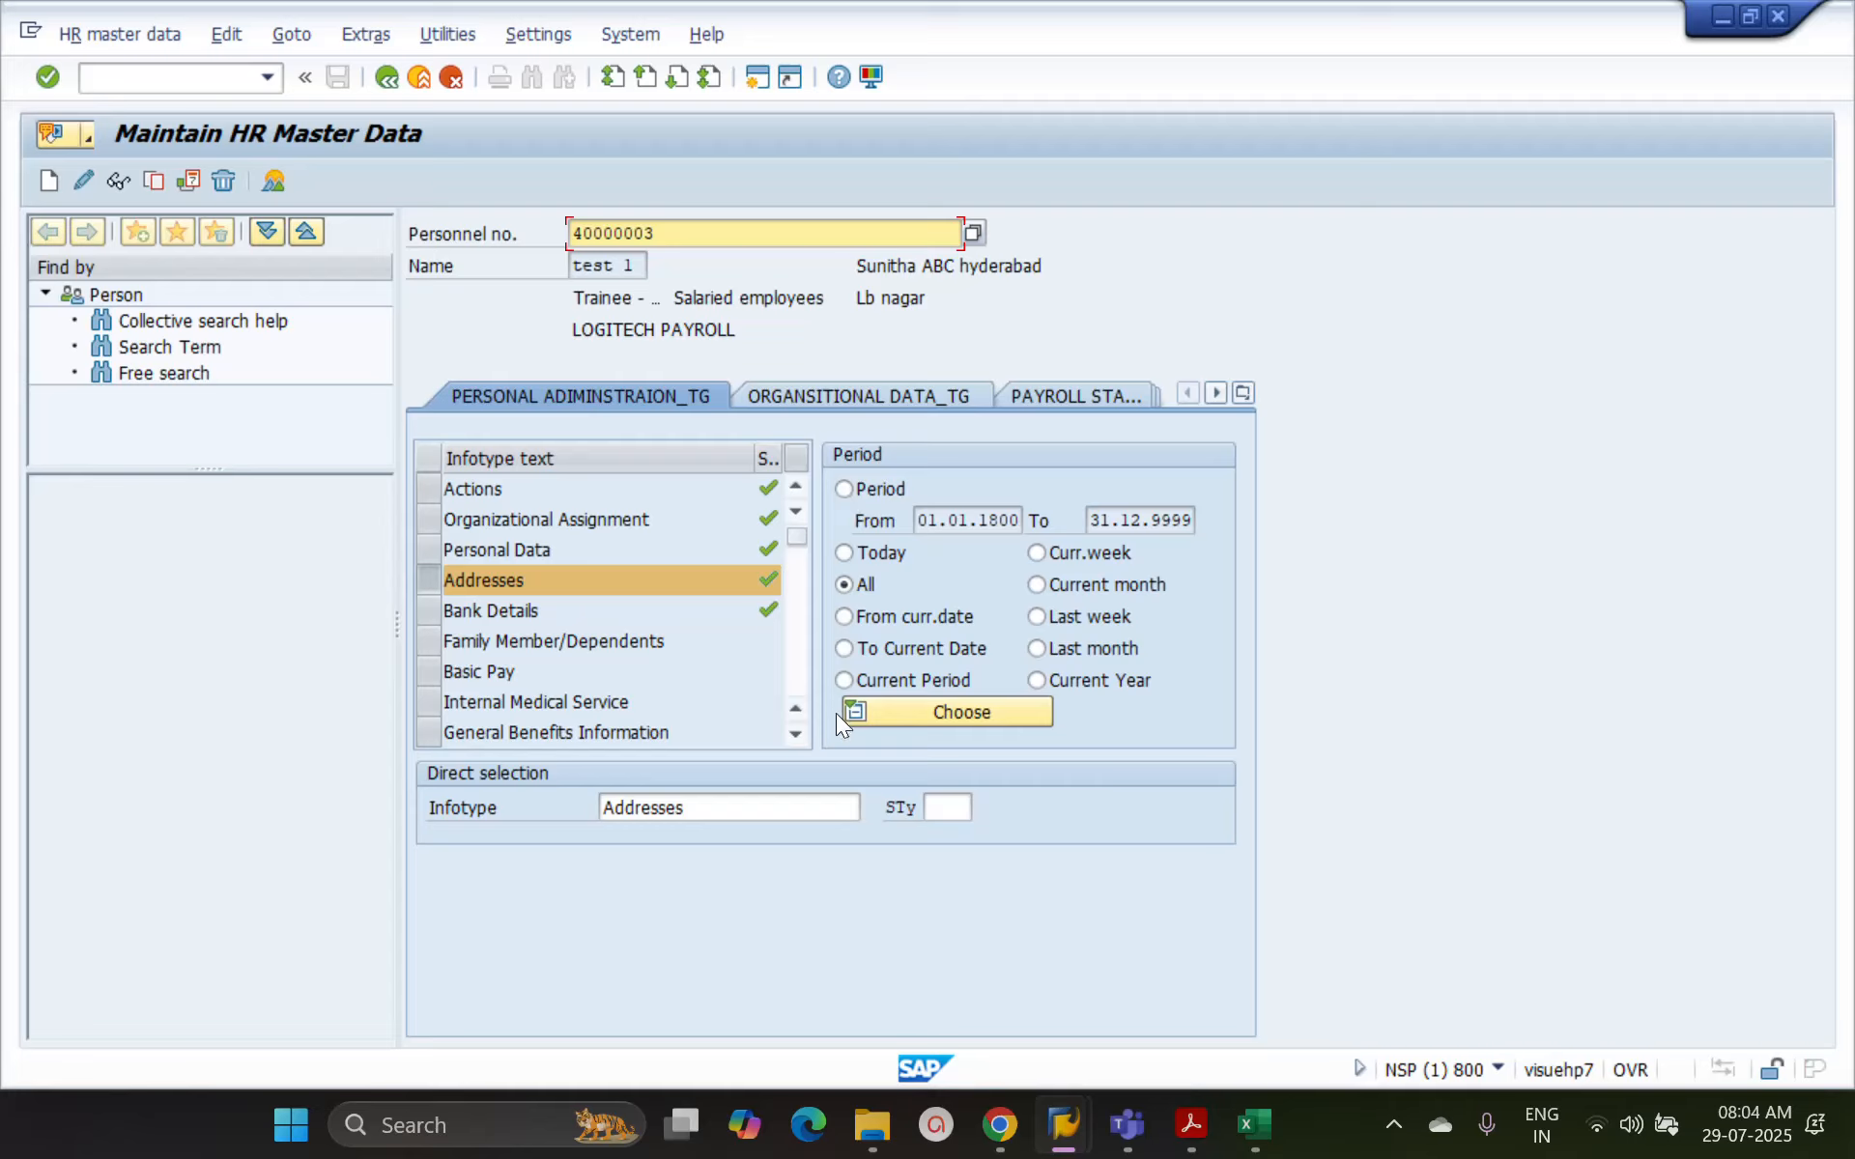
Switch the selection from All to a custom Period and back to All
{"action": "left_click", "coordinate": [843, 586]}
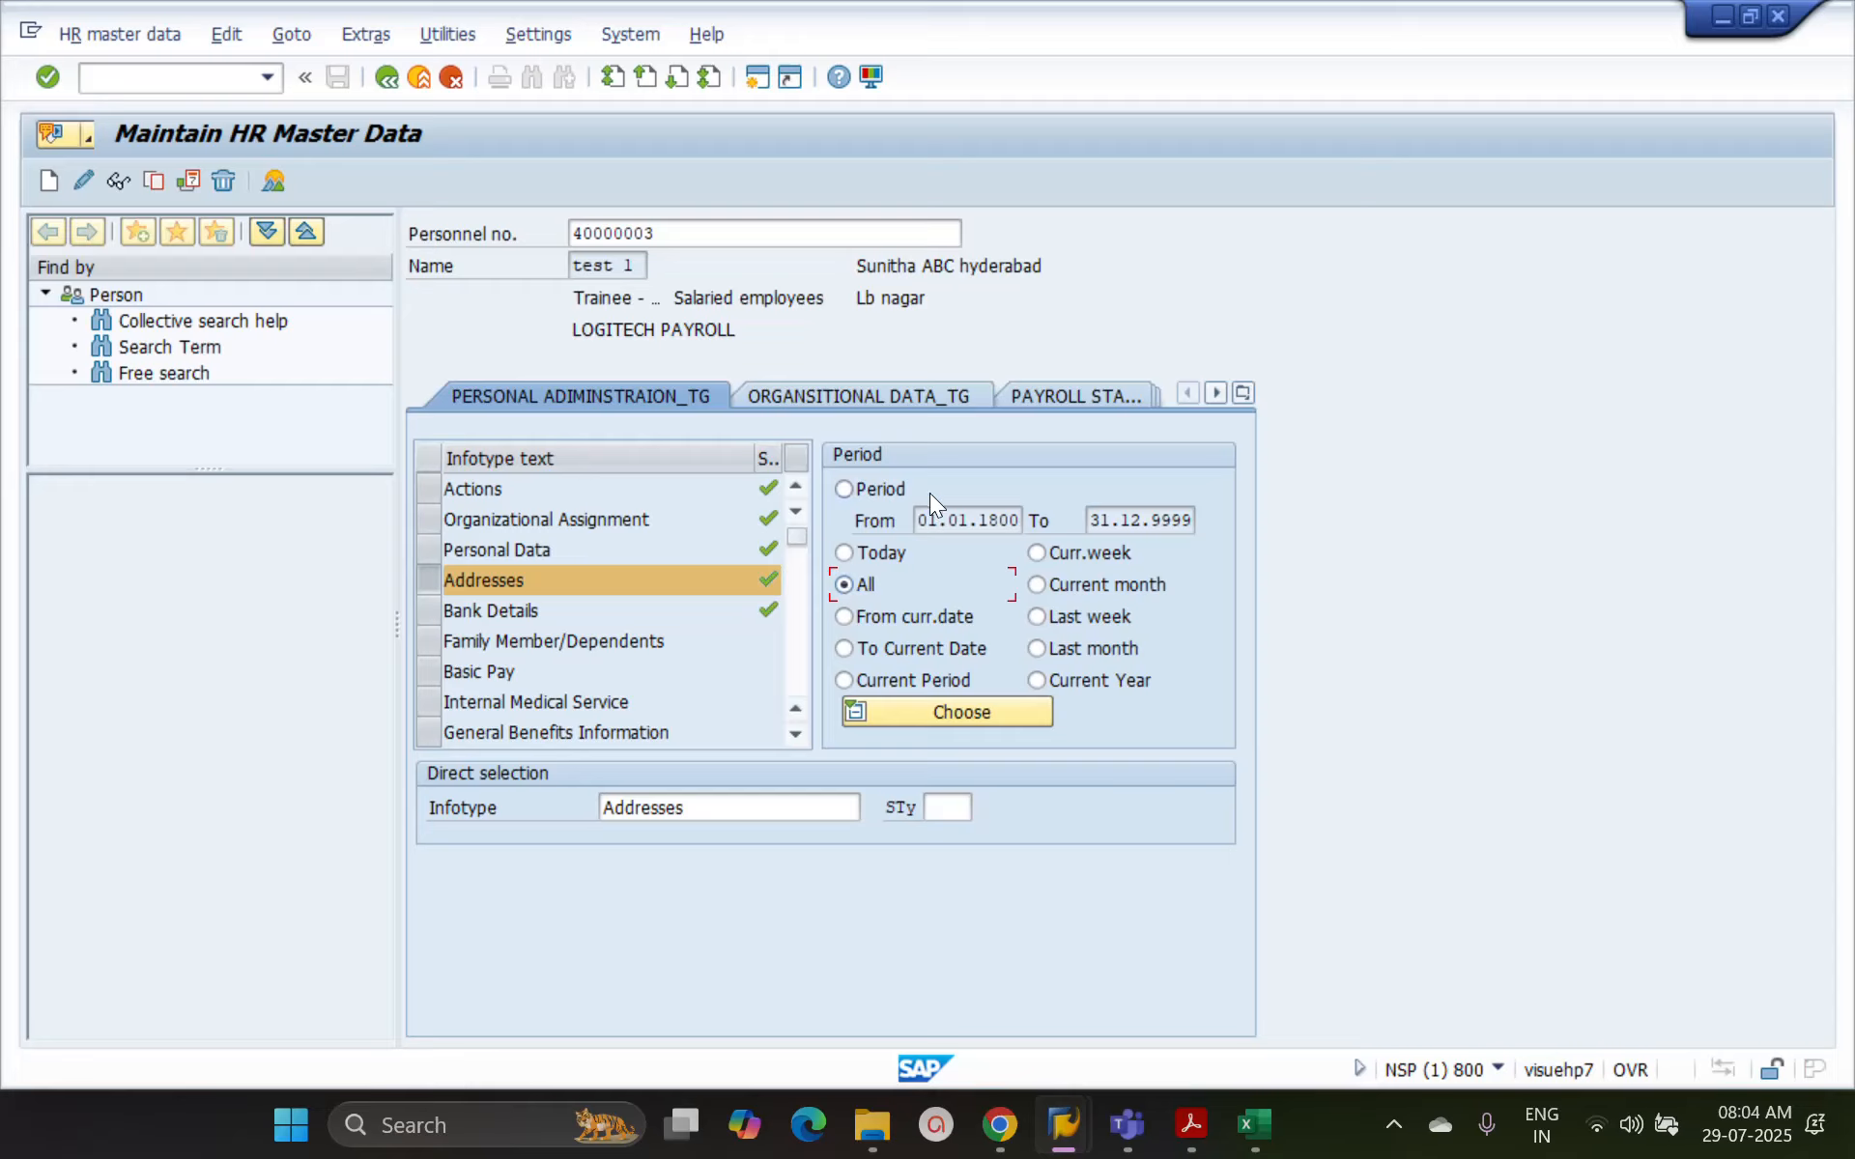
{"action": "left_click", "coordinate": [843, 490]}
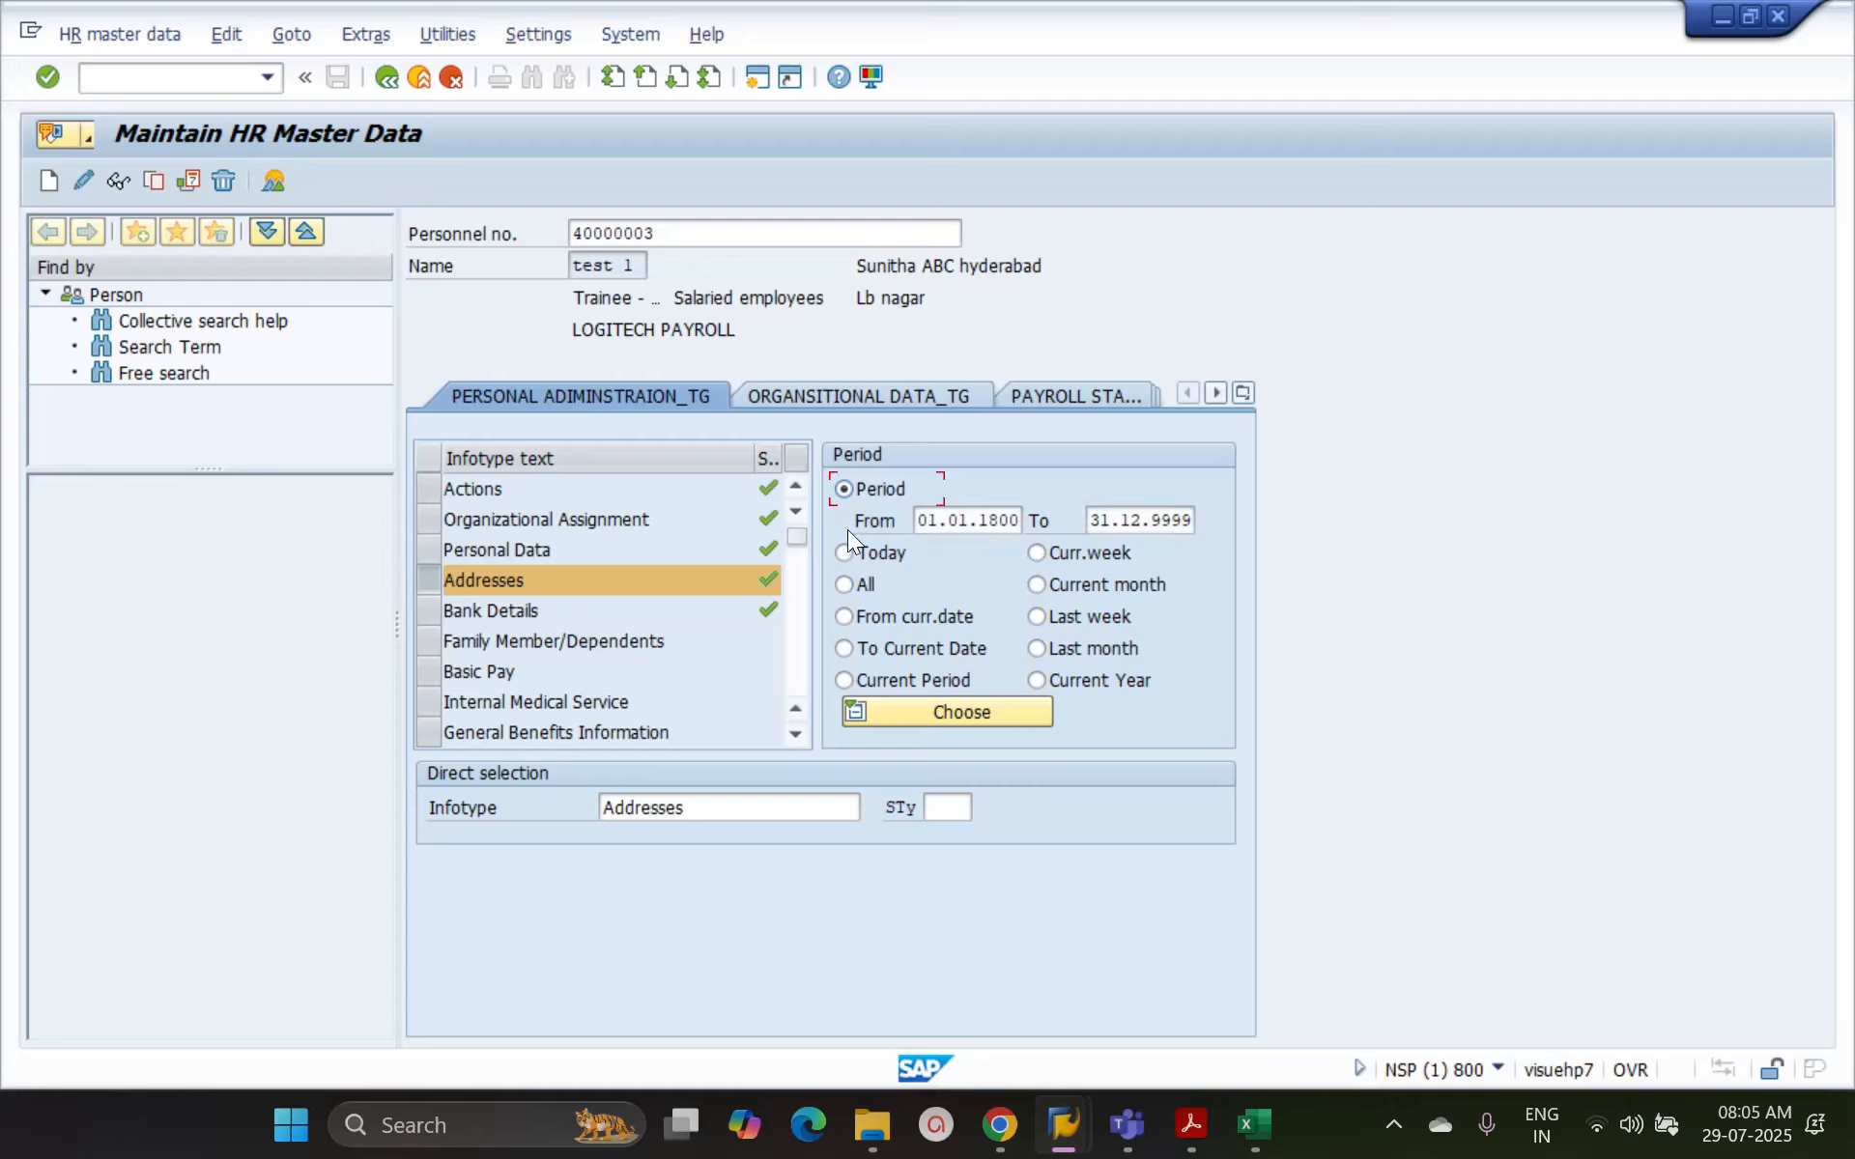
{"action": "left_click", "coordinate": [845, 583]}
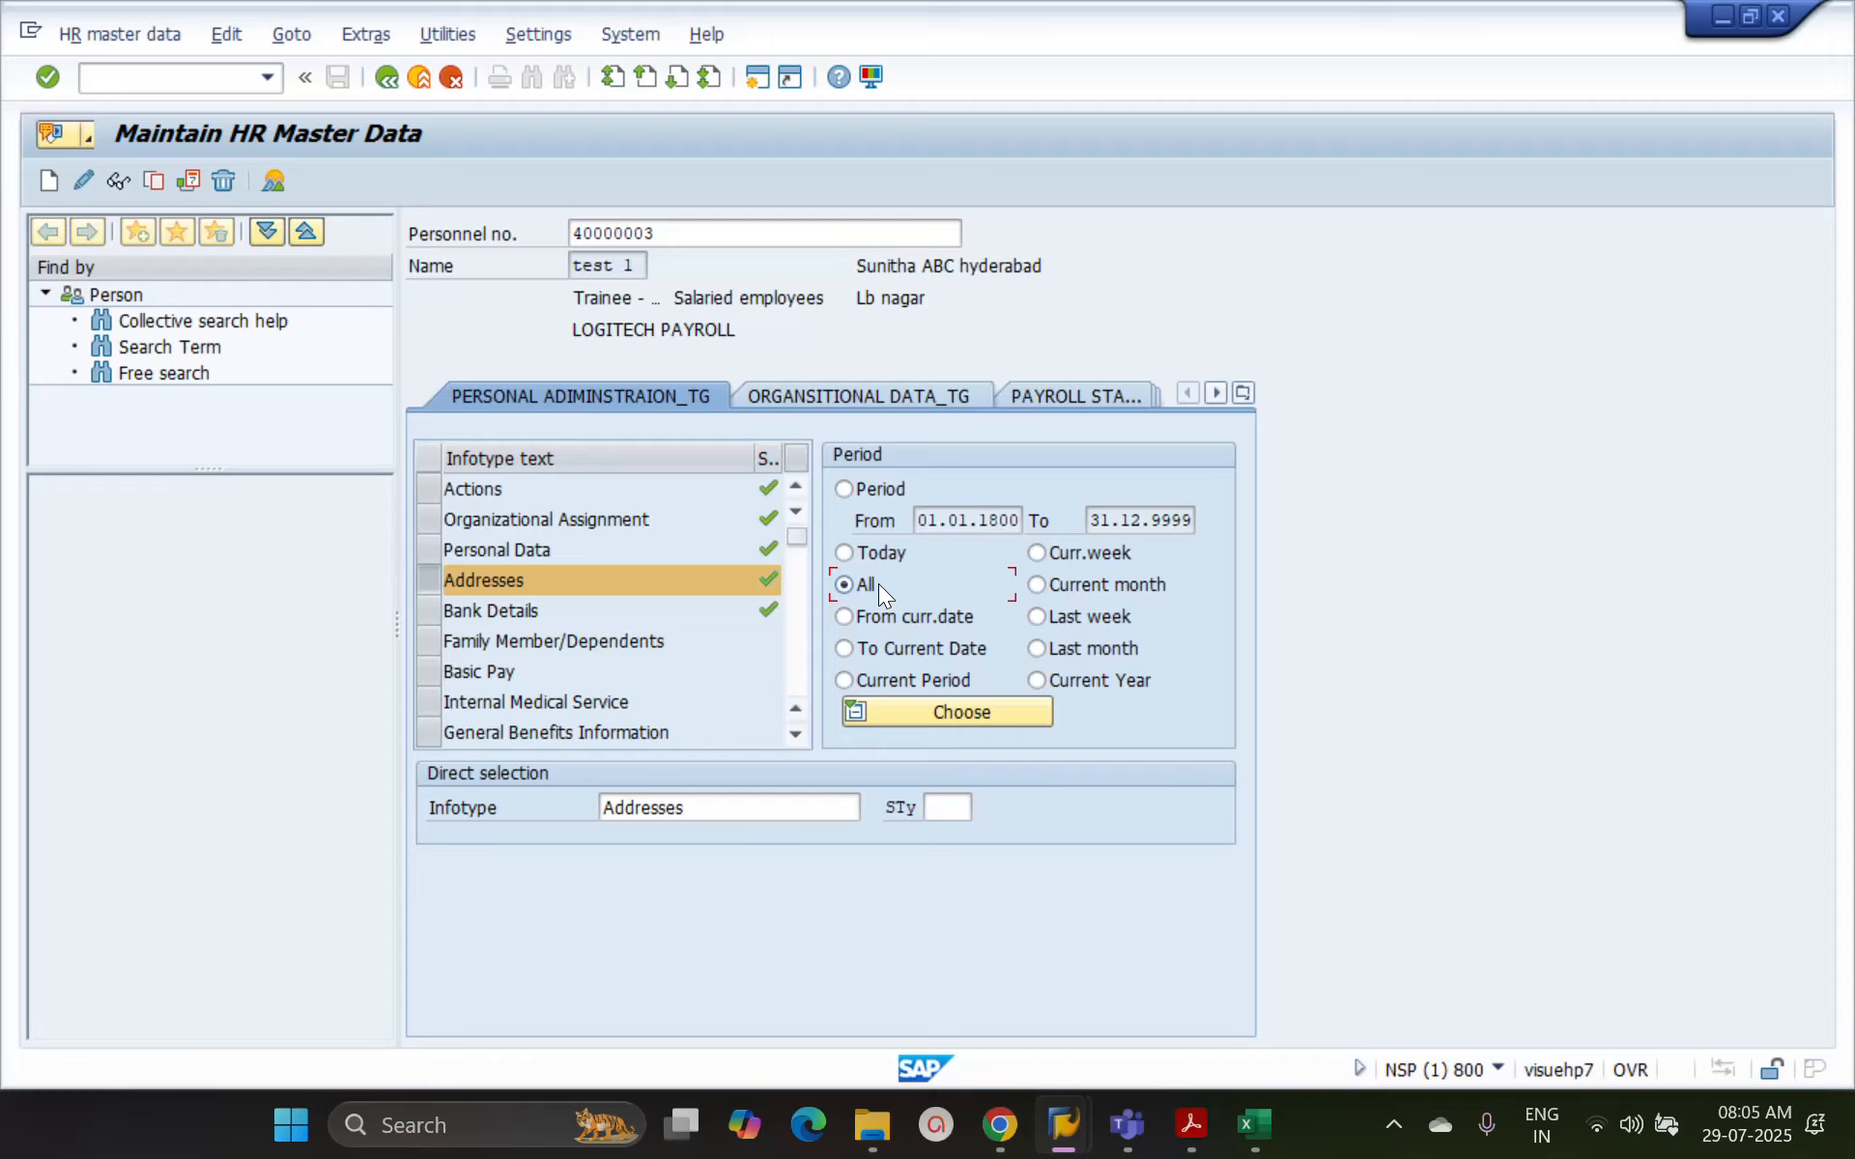
Leave the maintenance transaction, start transaction PA20, and select infotype 2 by direct selection
{"action": "left_click", "coordinate": [384, 79]}
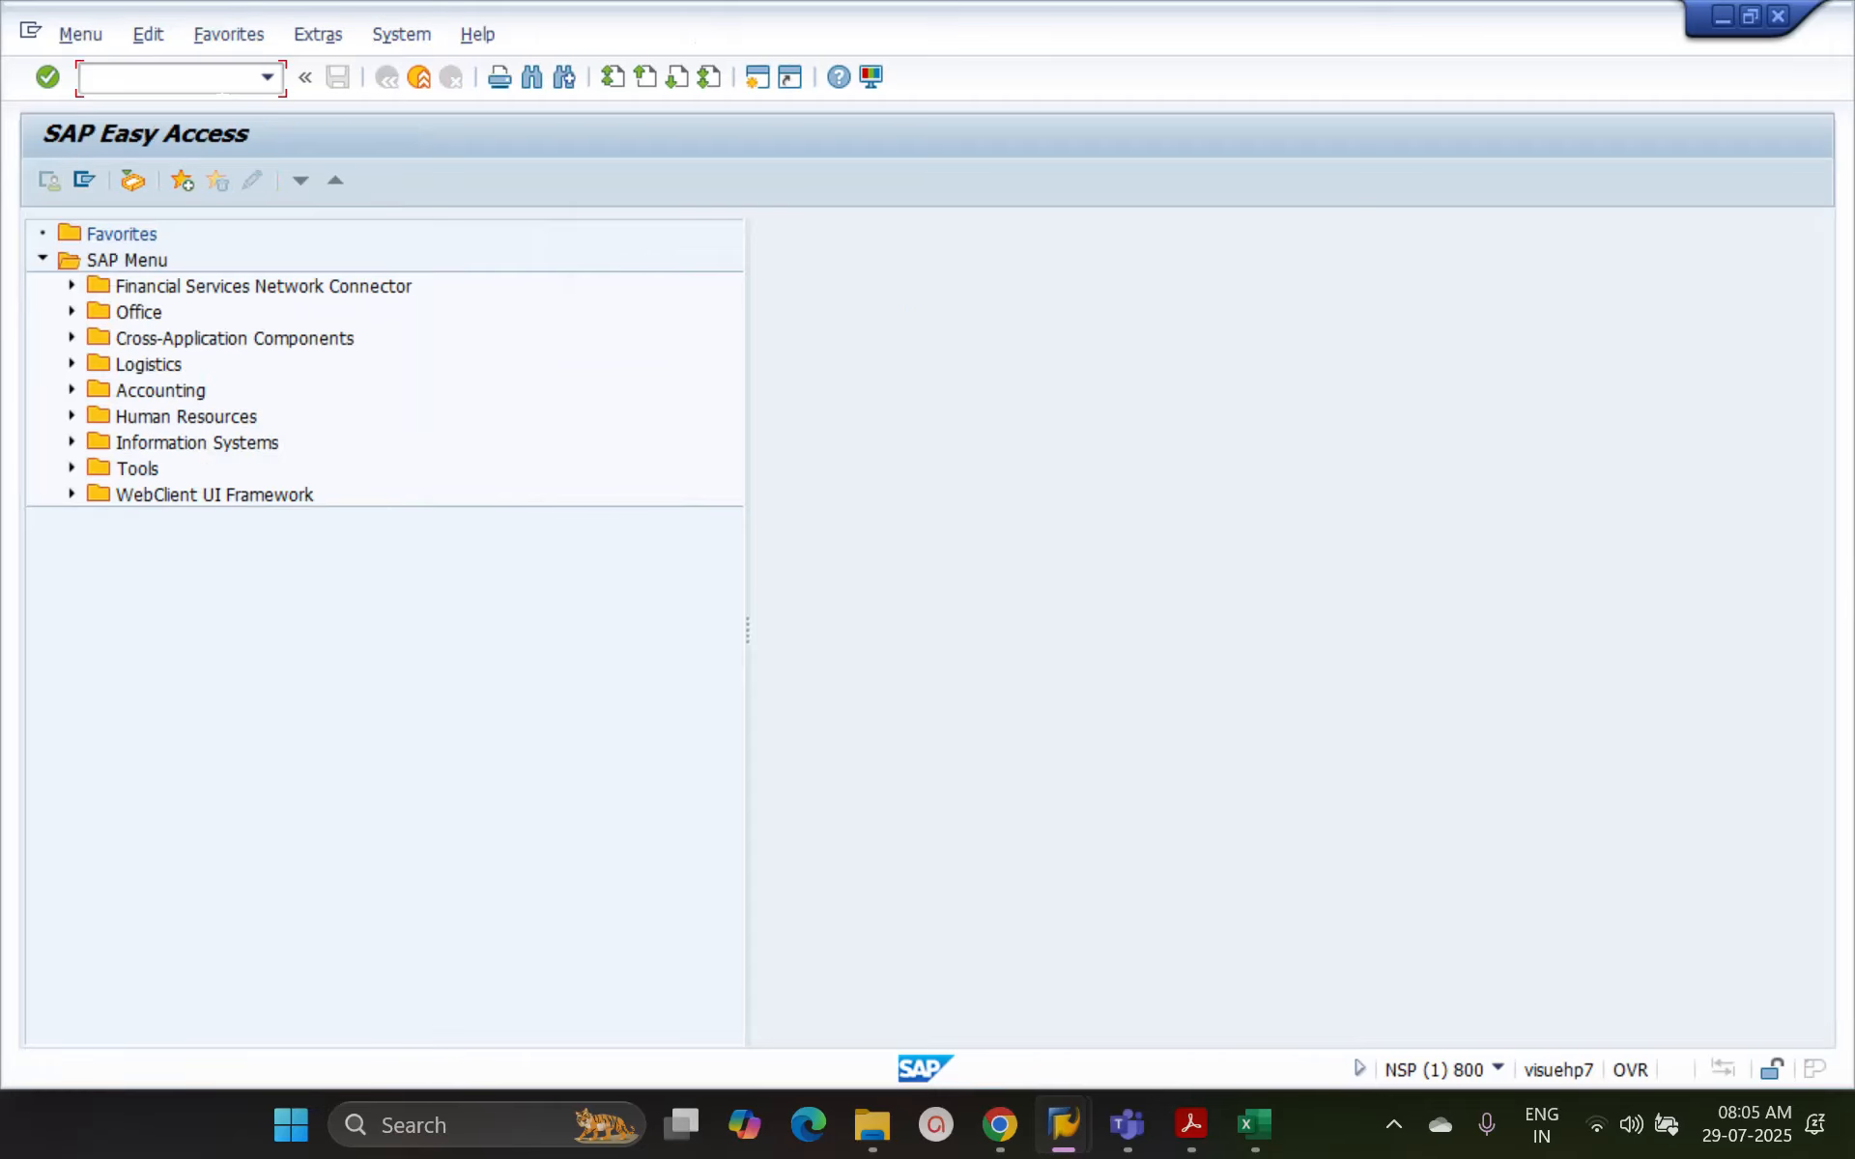
{"action": "type", "text": "pa20"}
{"action": "key", "text": "Return"}
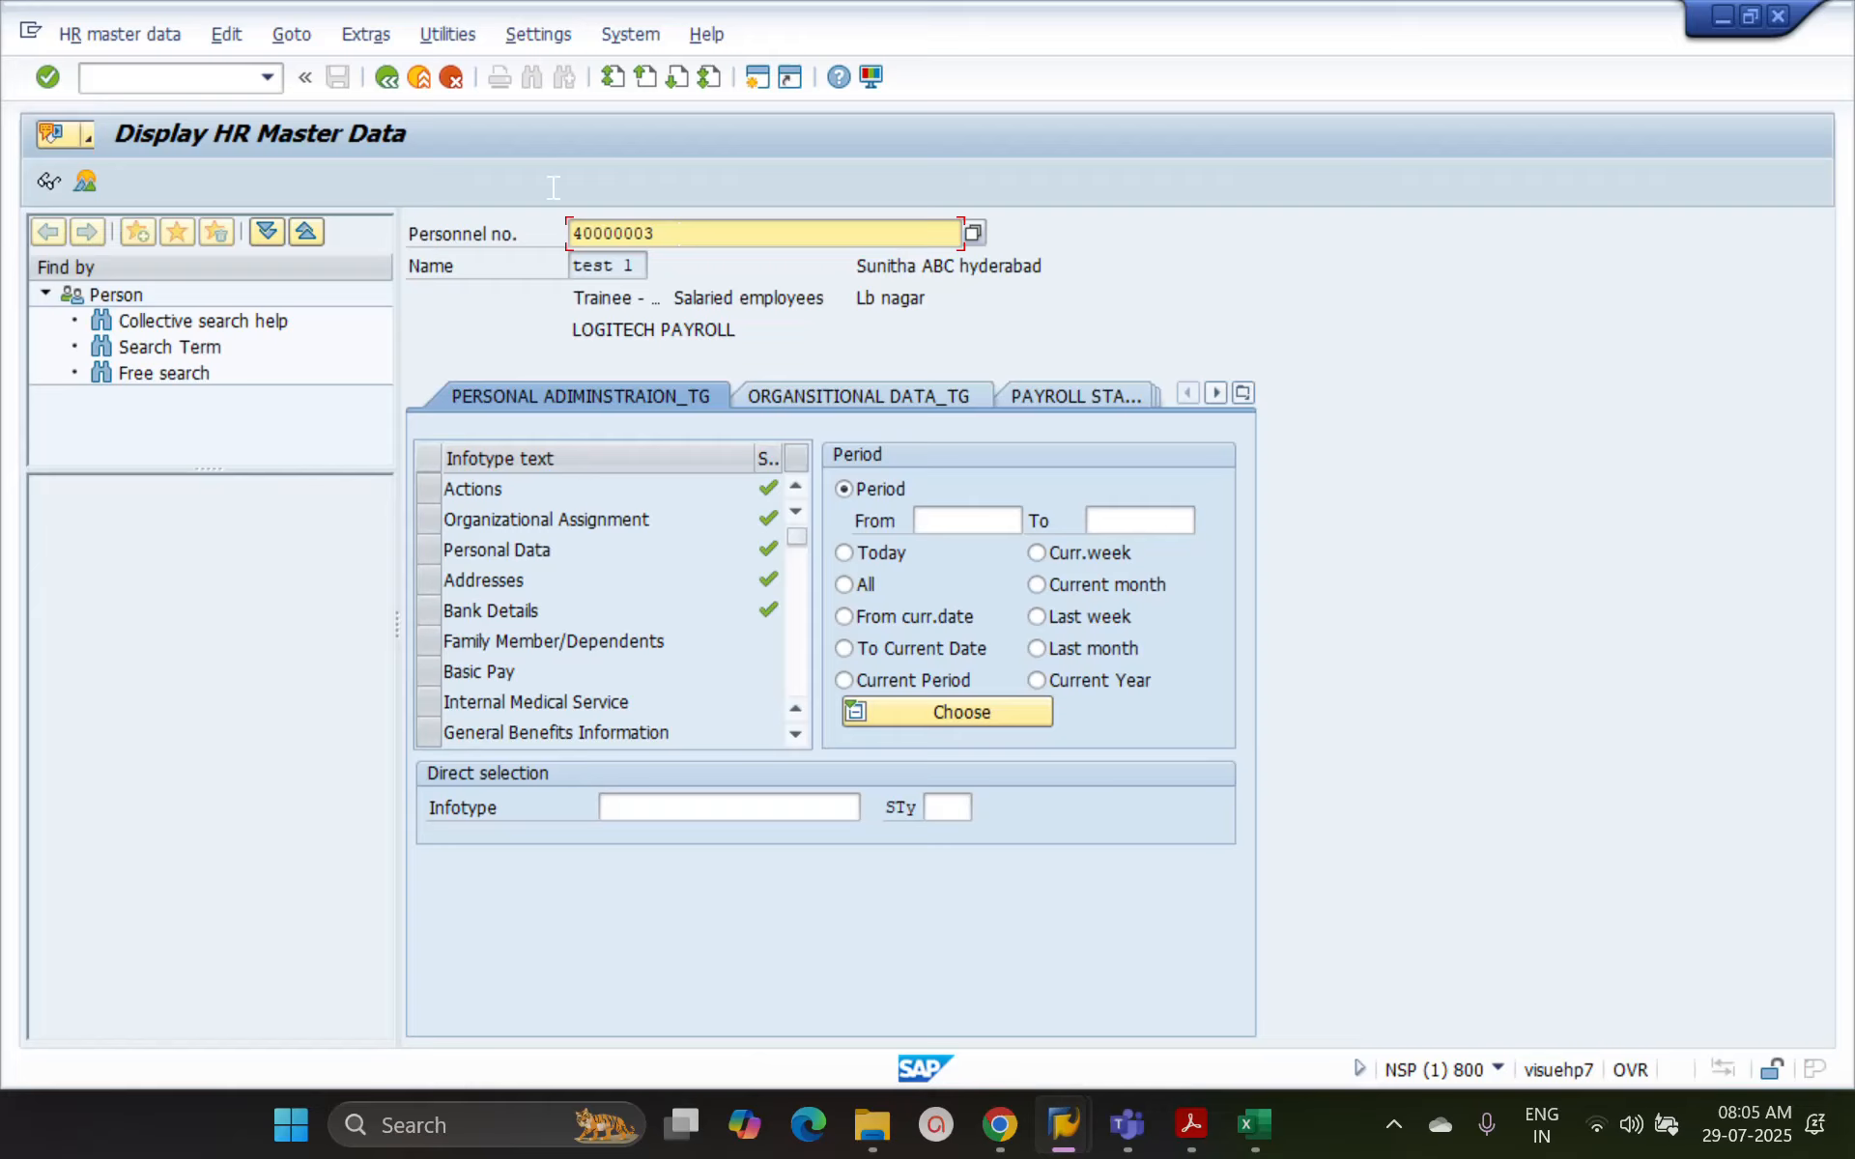
{"action": "left_click", "coordinate": [663, 809]}
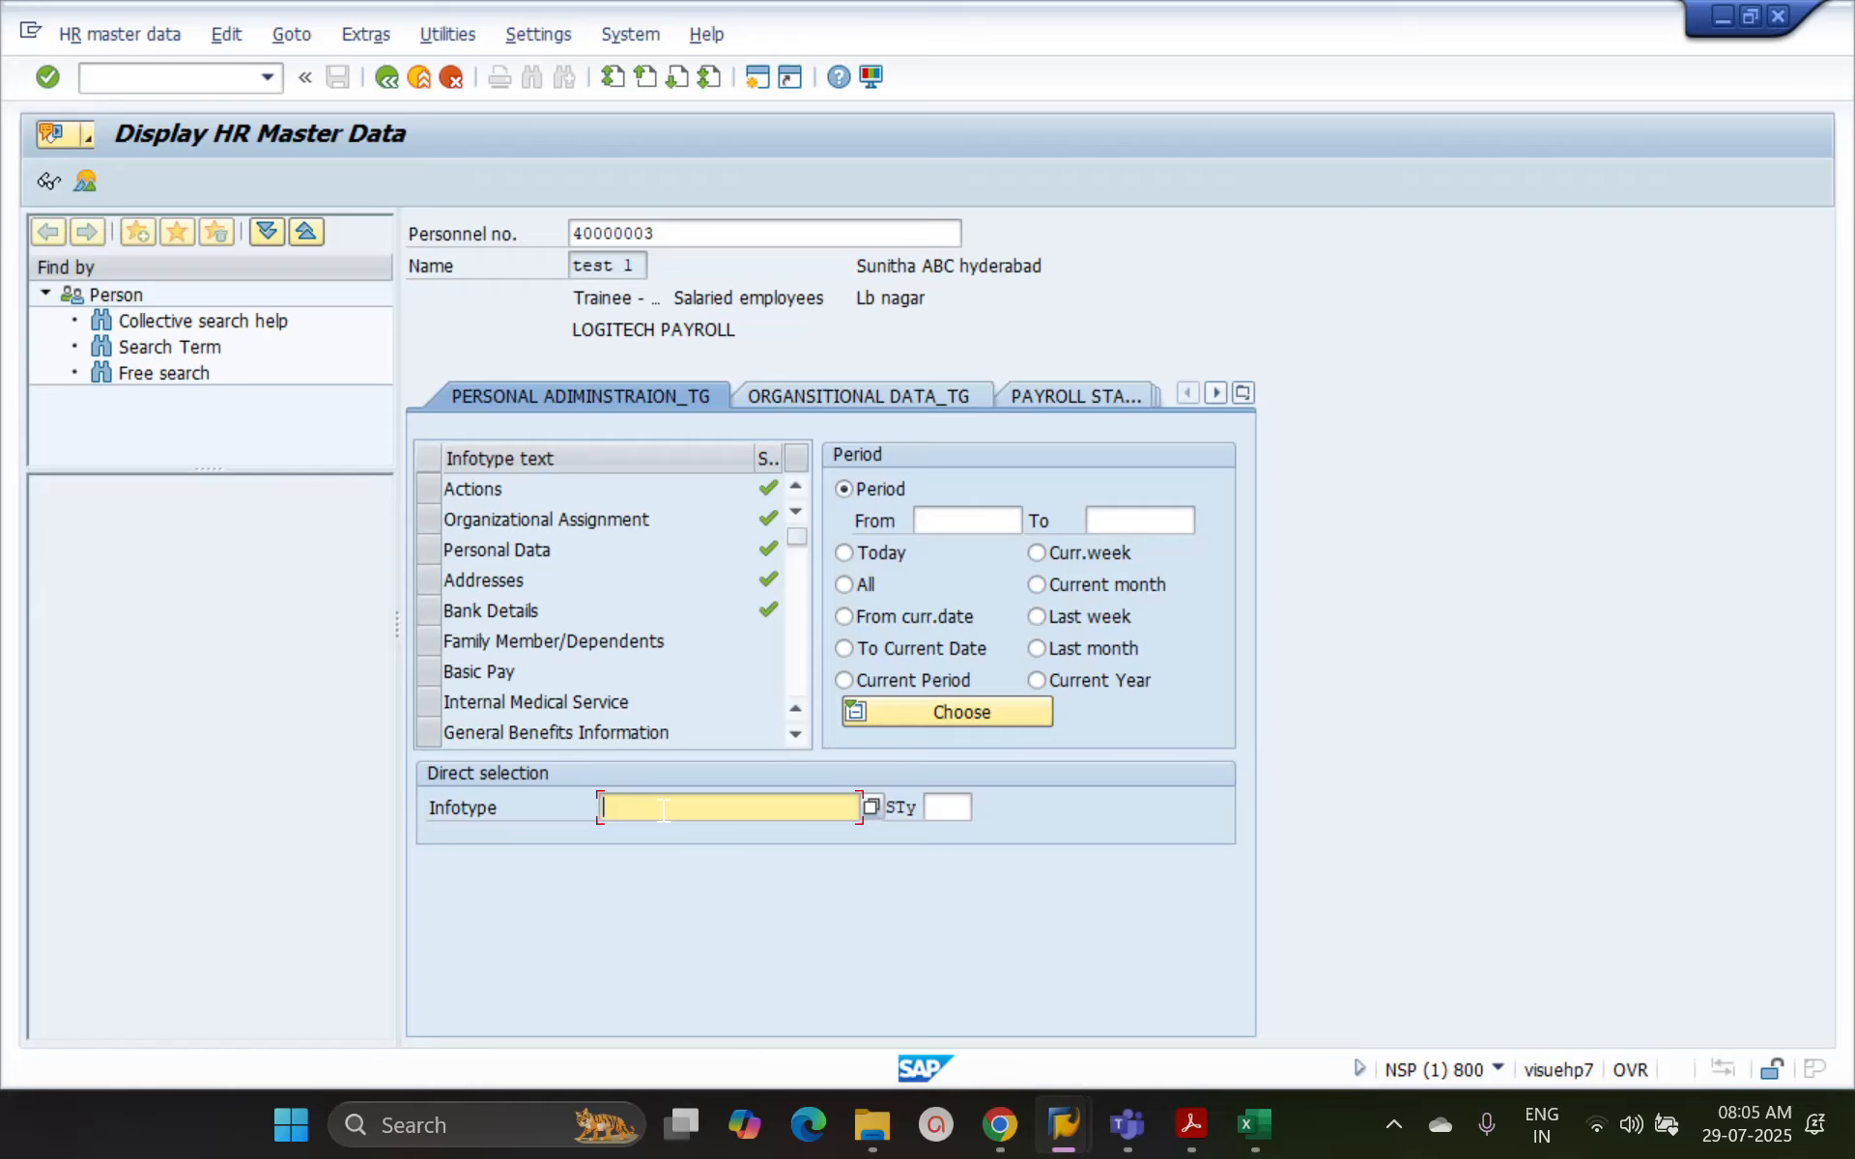
{"action": "type", "text": "2"}
{"action": "key", "text": "Return"}
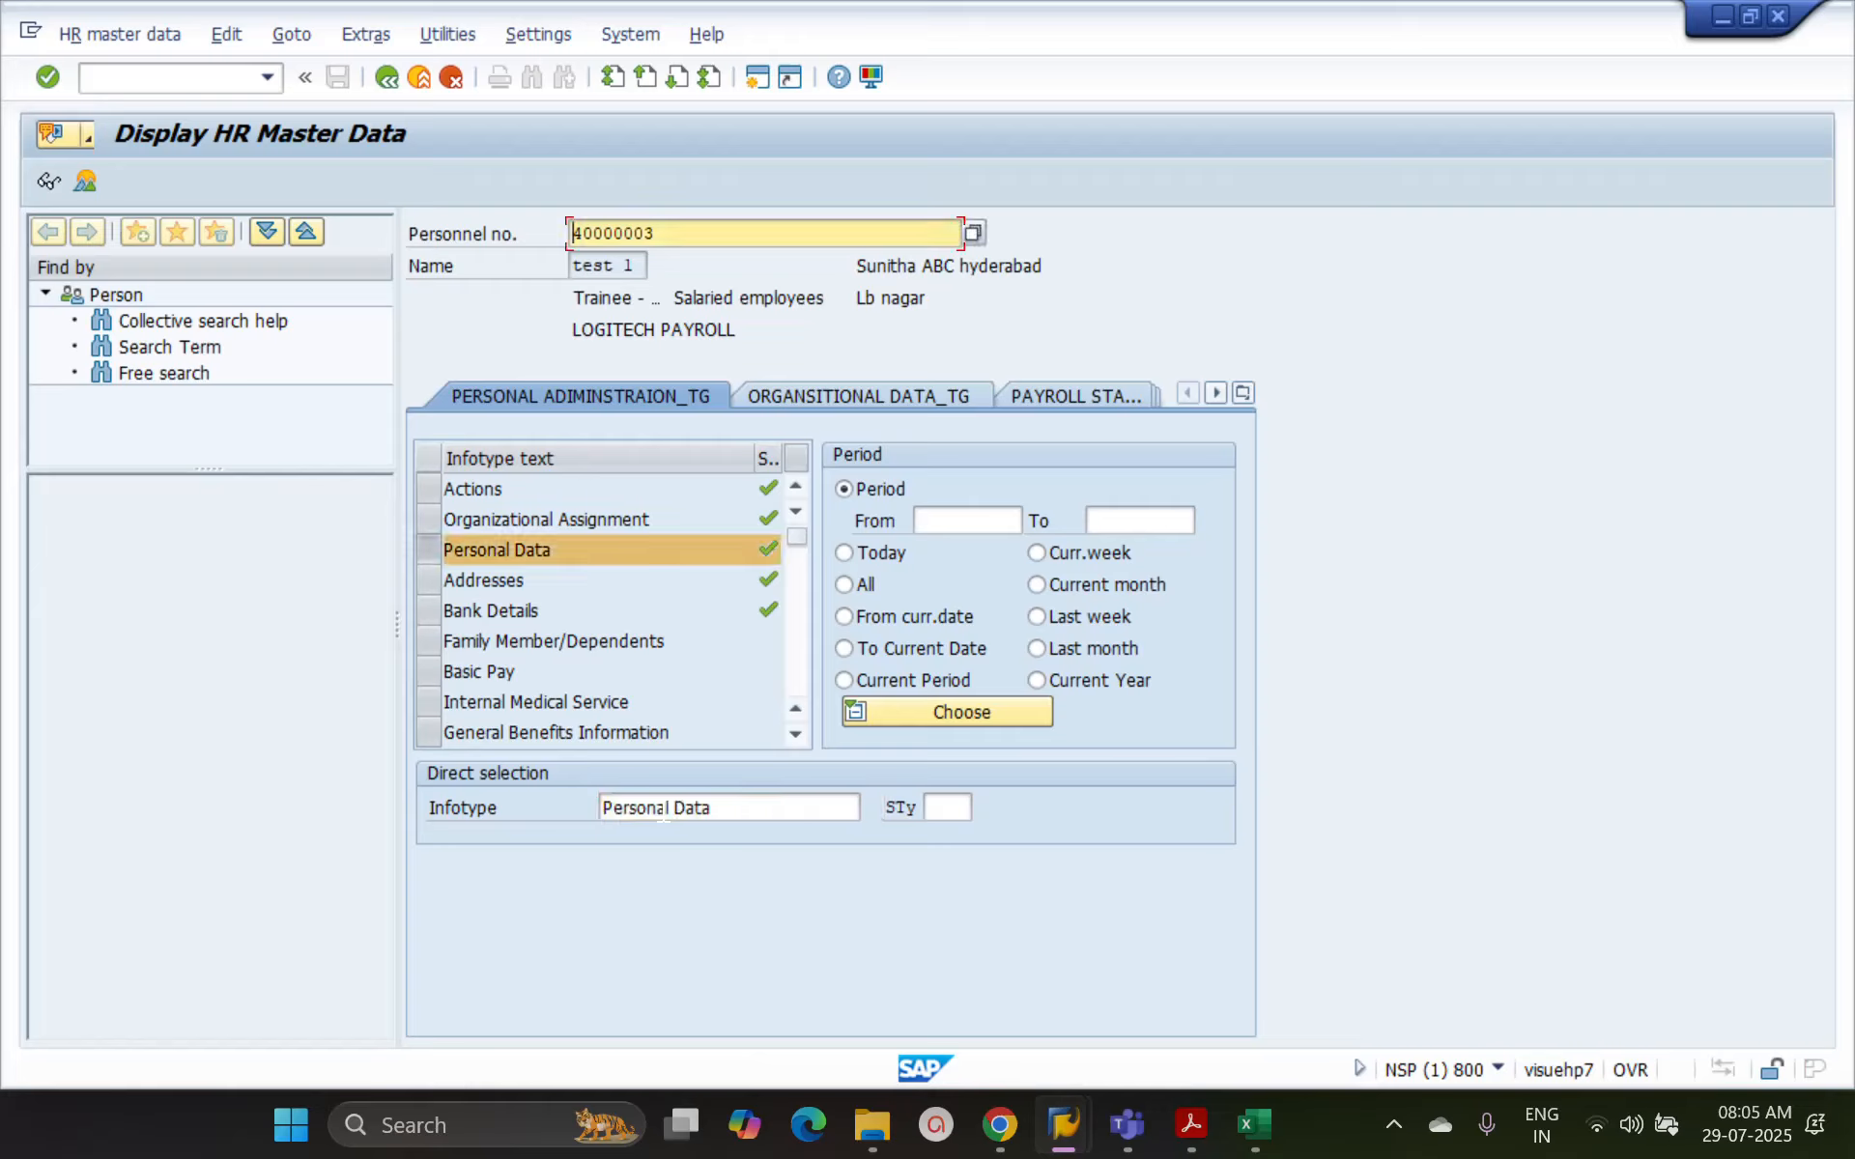
Open the Personal Data overview, display the record selected from it, and return to the selection
{"action": "left_click", "coordinate": [87, 181]}
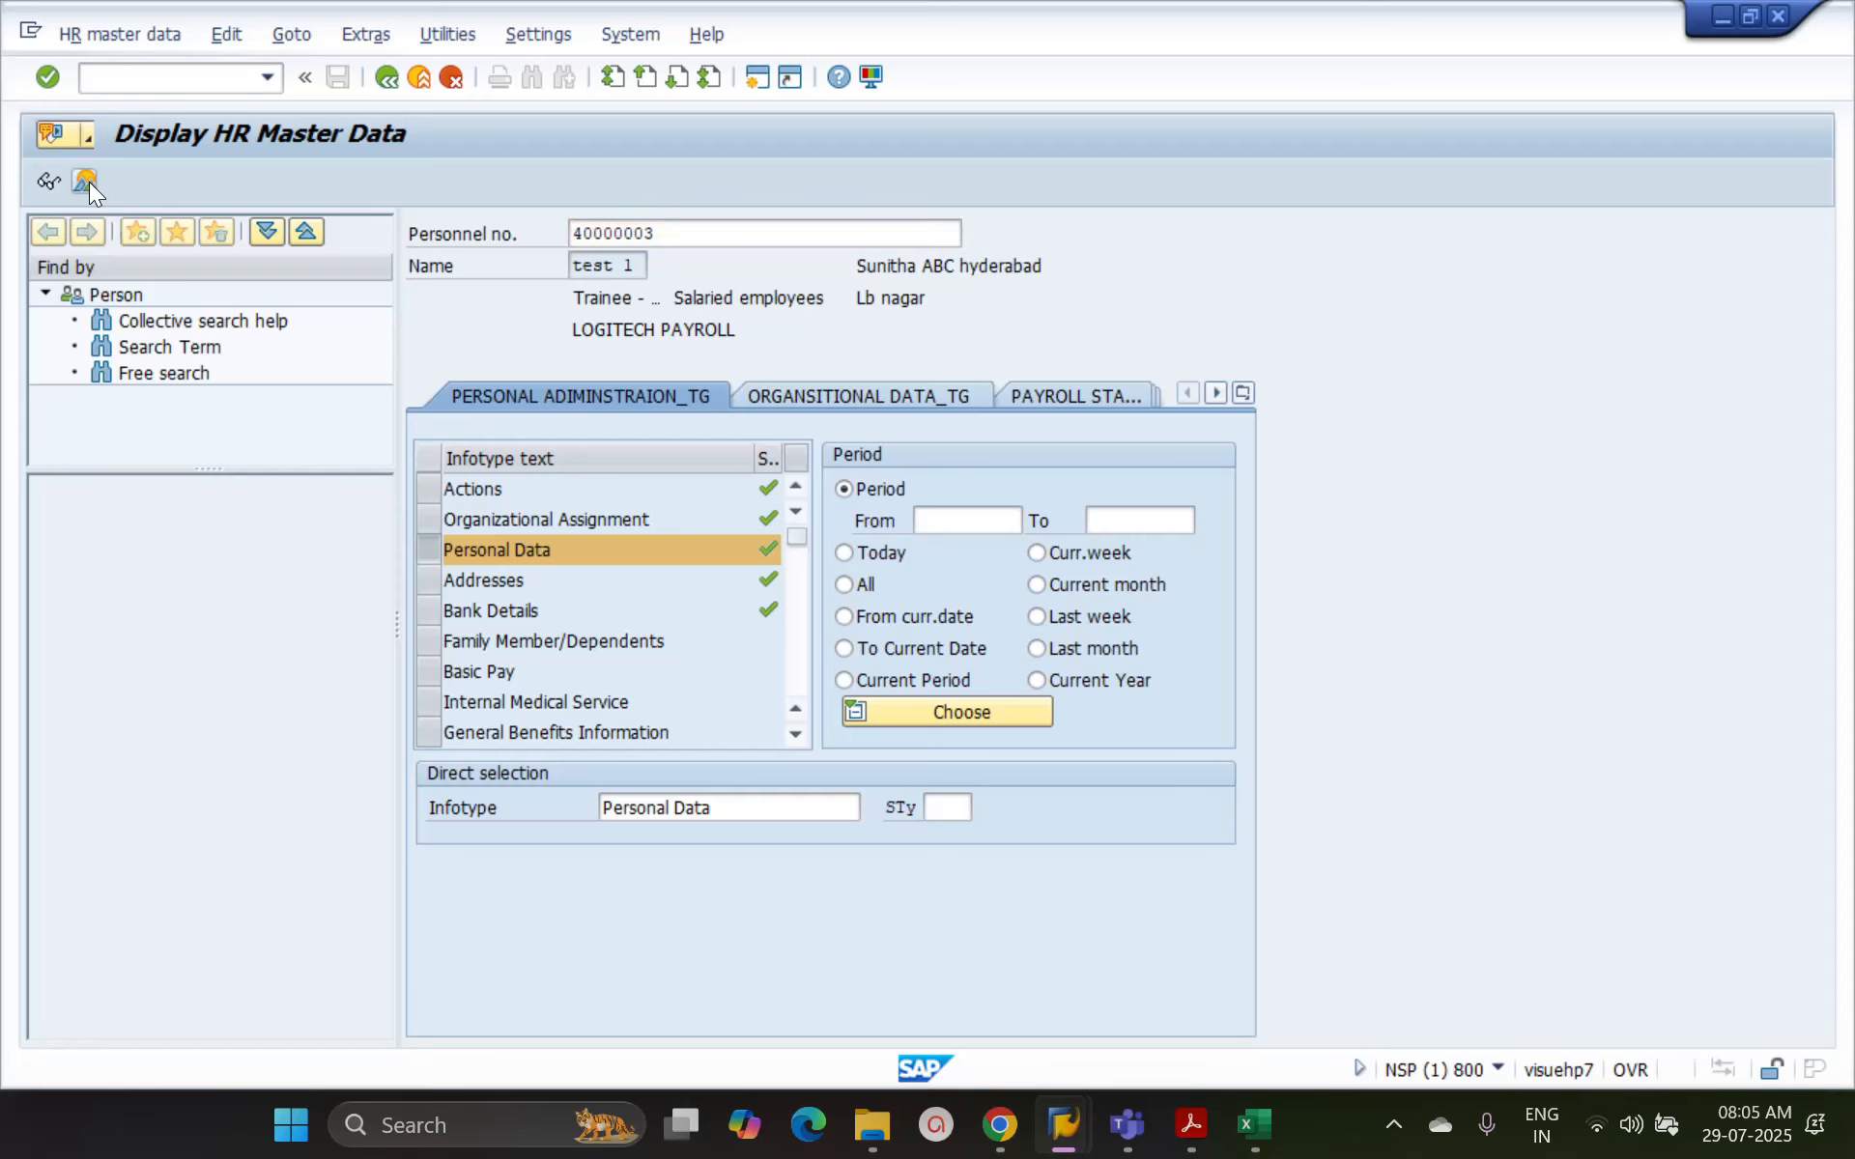
{"action": "left_click", "coordinate": [419, 425]}
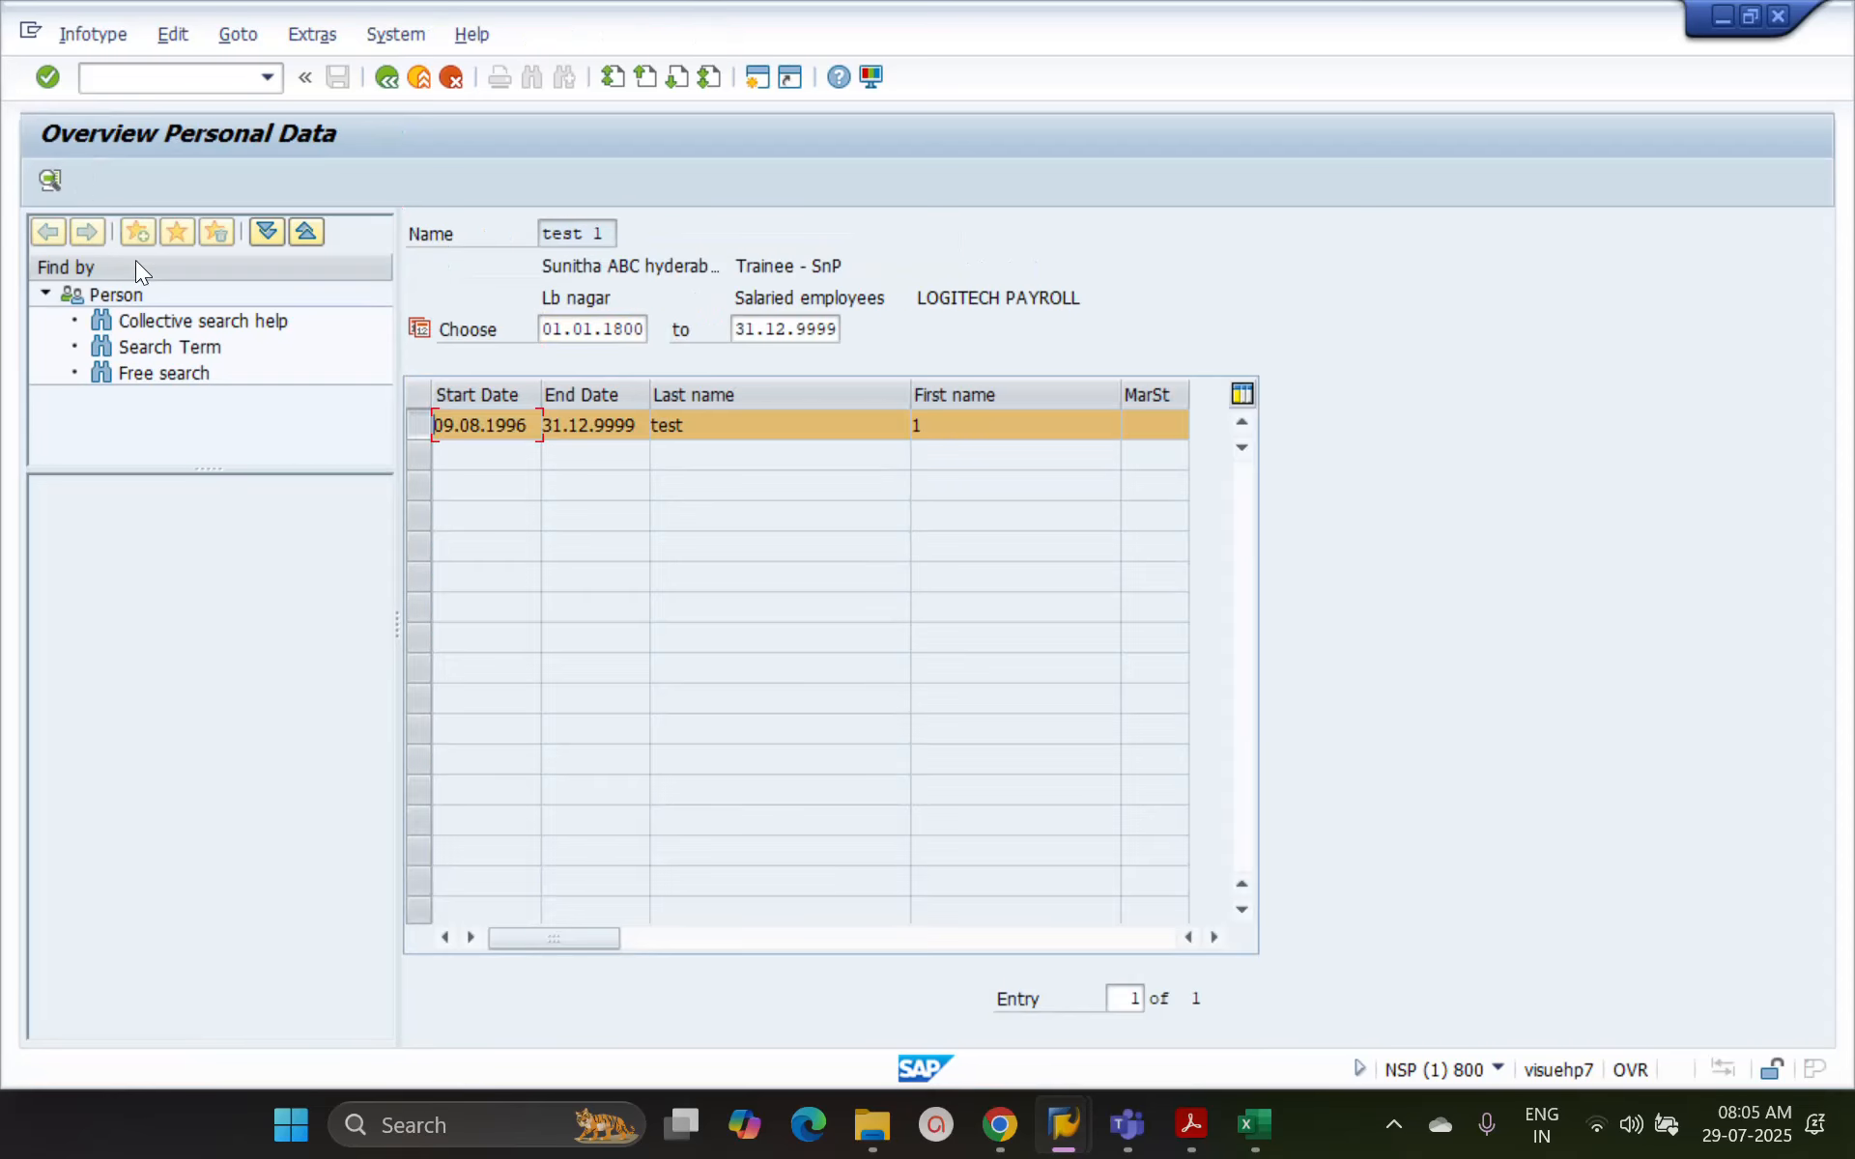
{"action": "left_click", "coordinate": [50, 181]}
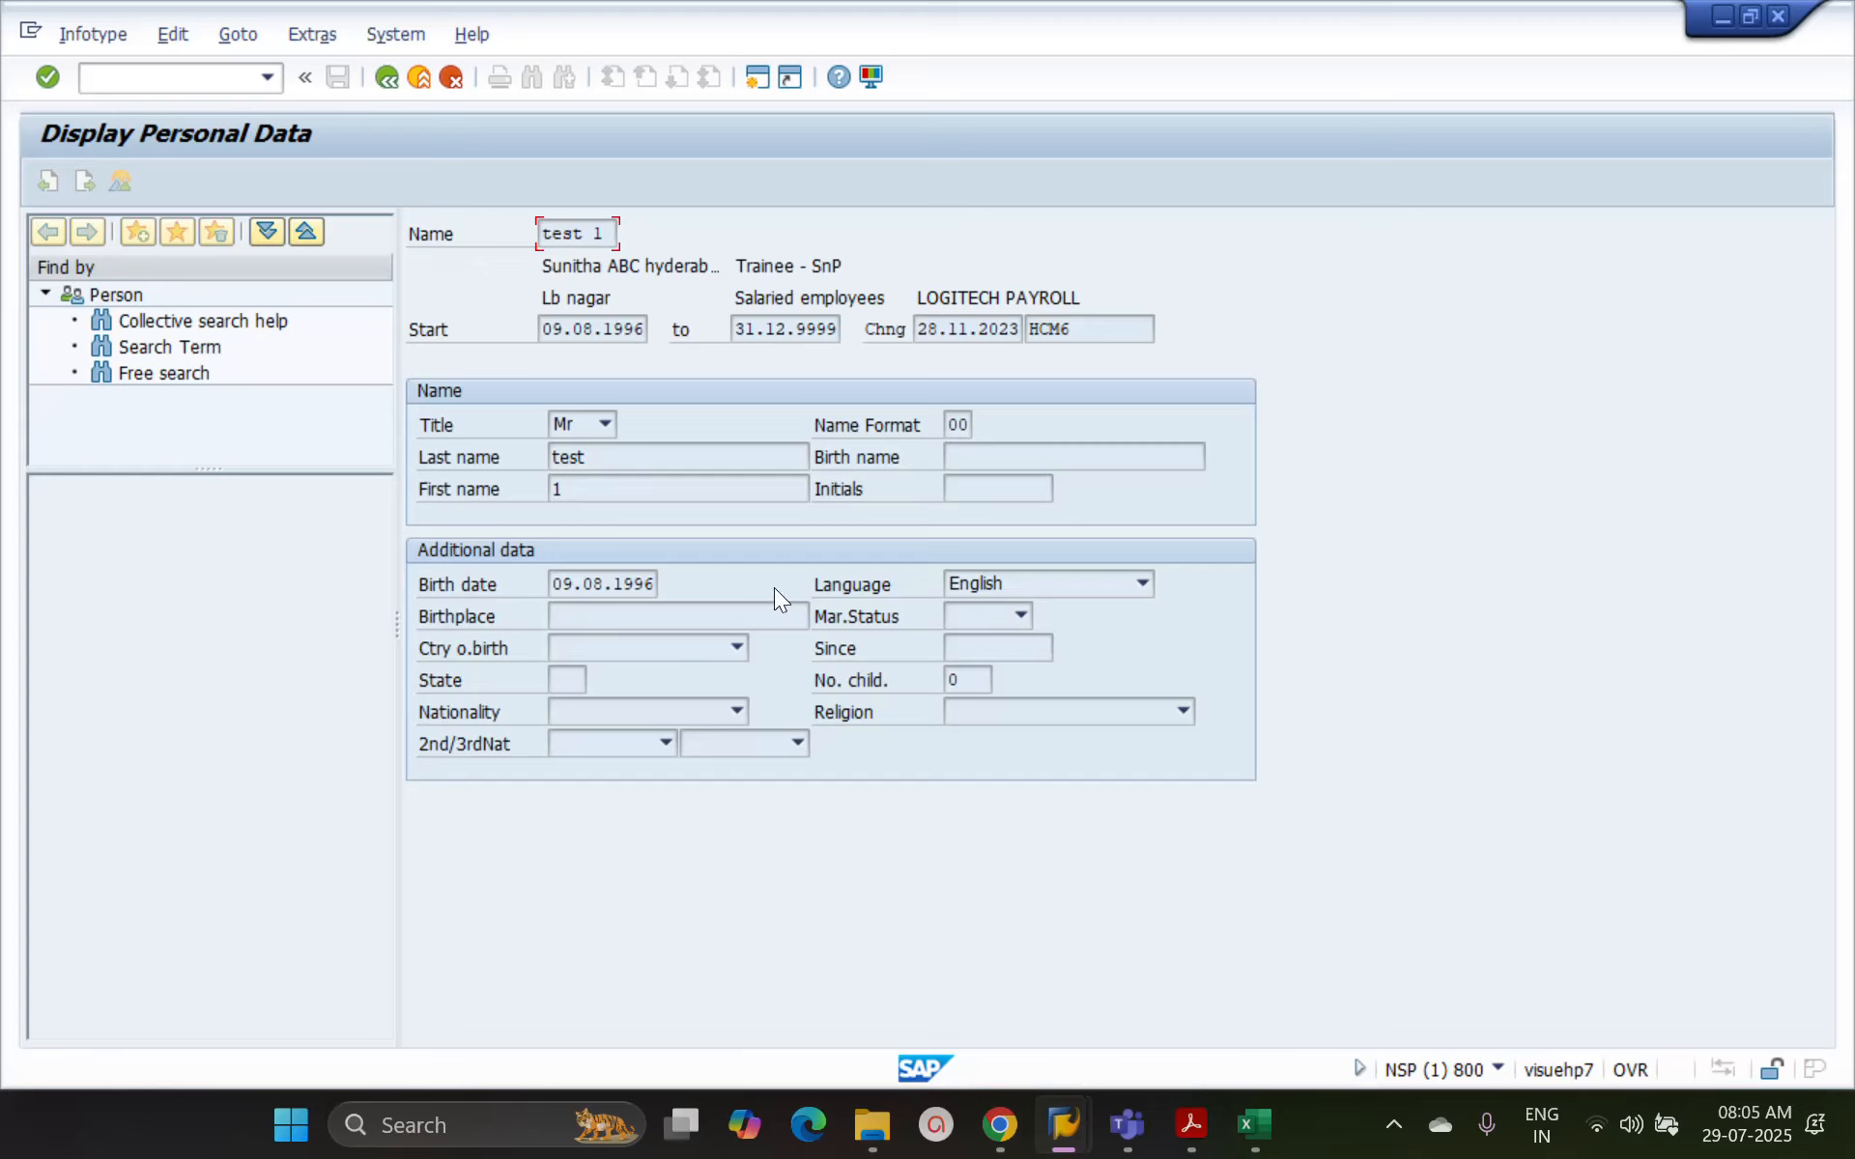
{"action": "left_click", "coordinate": [392, 79]}
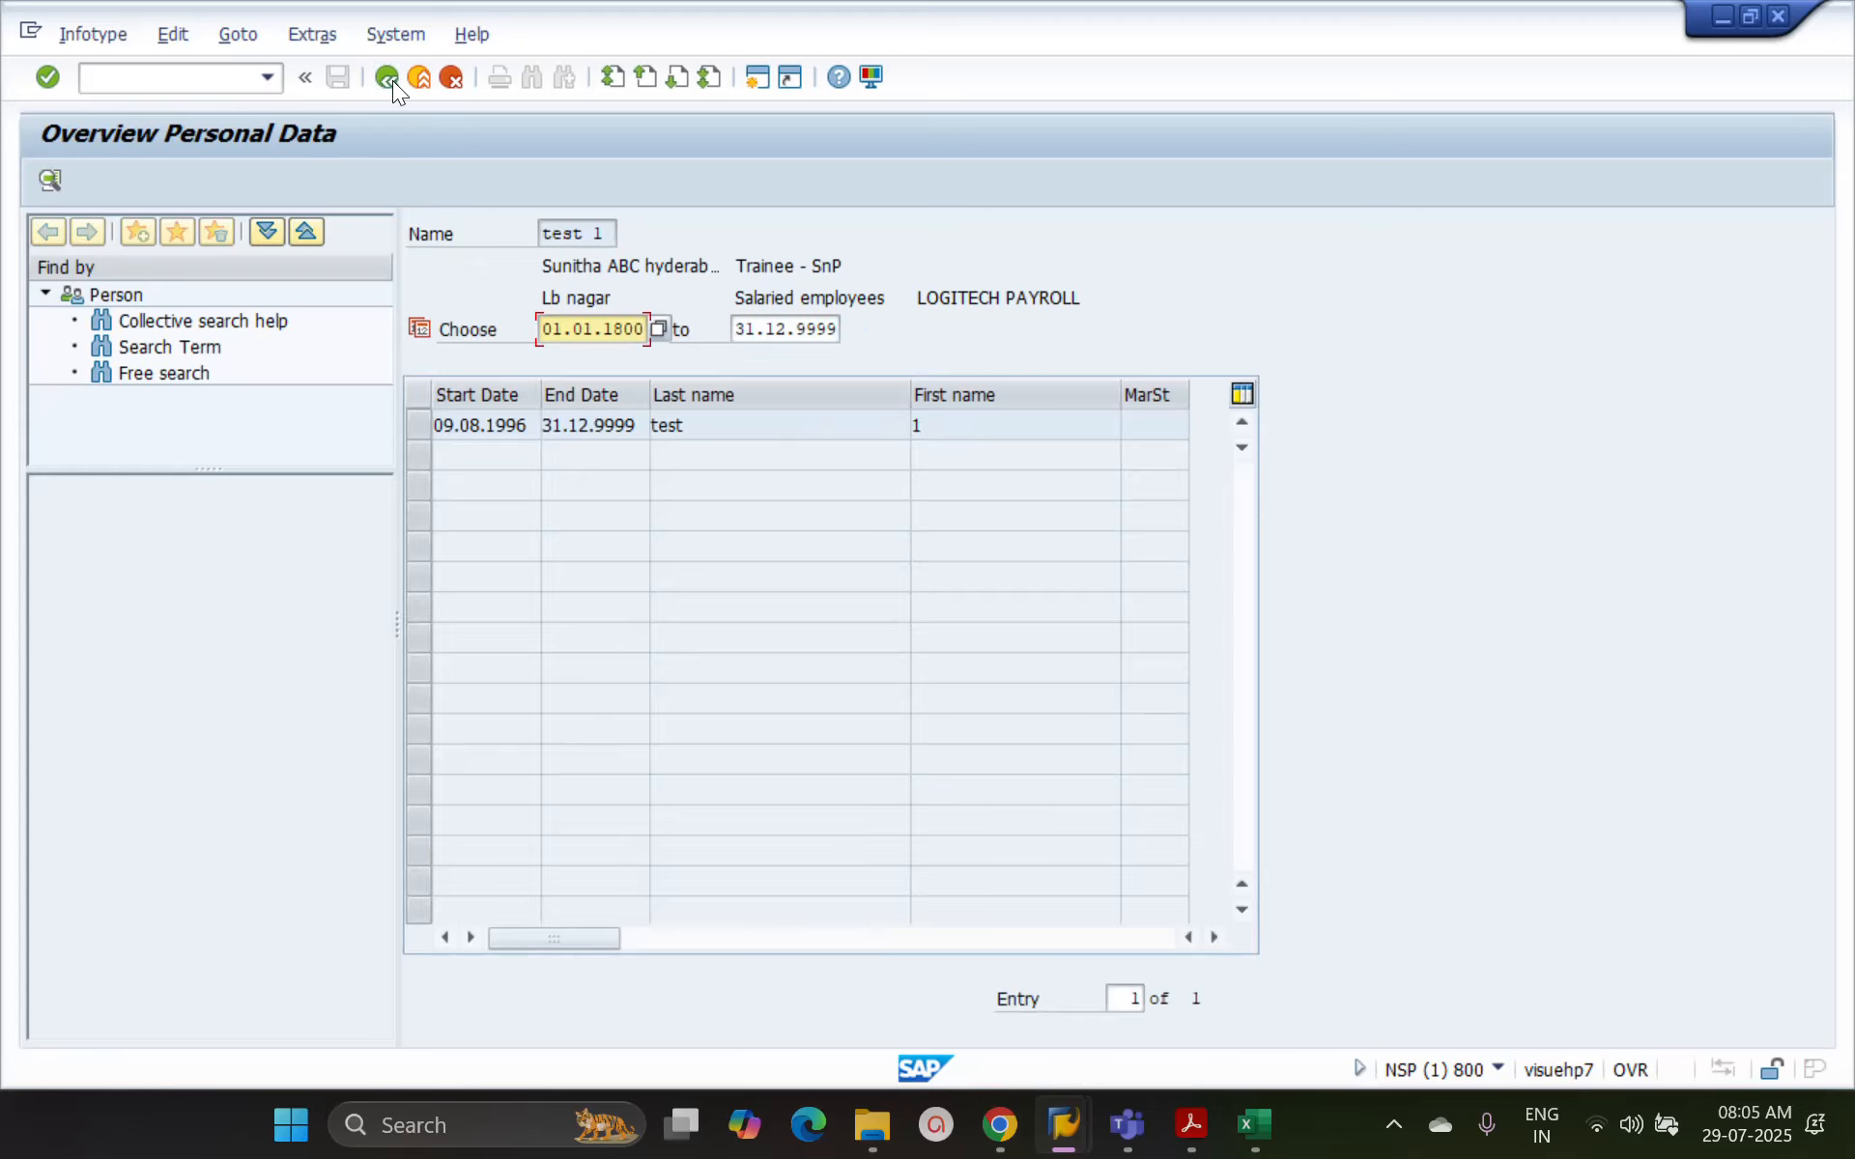
{"action": "left_click", "coordinate": [392, 79]}
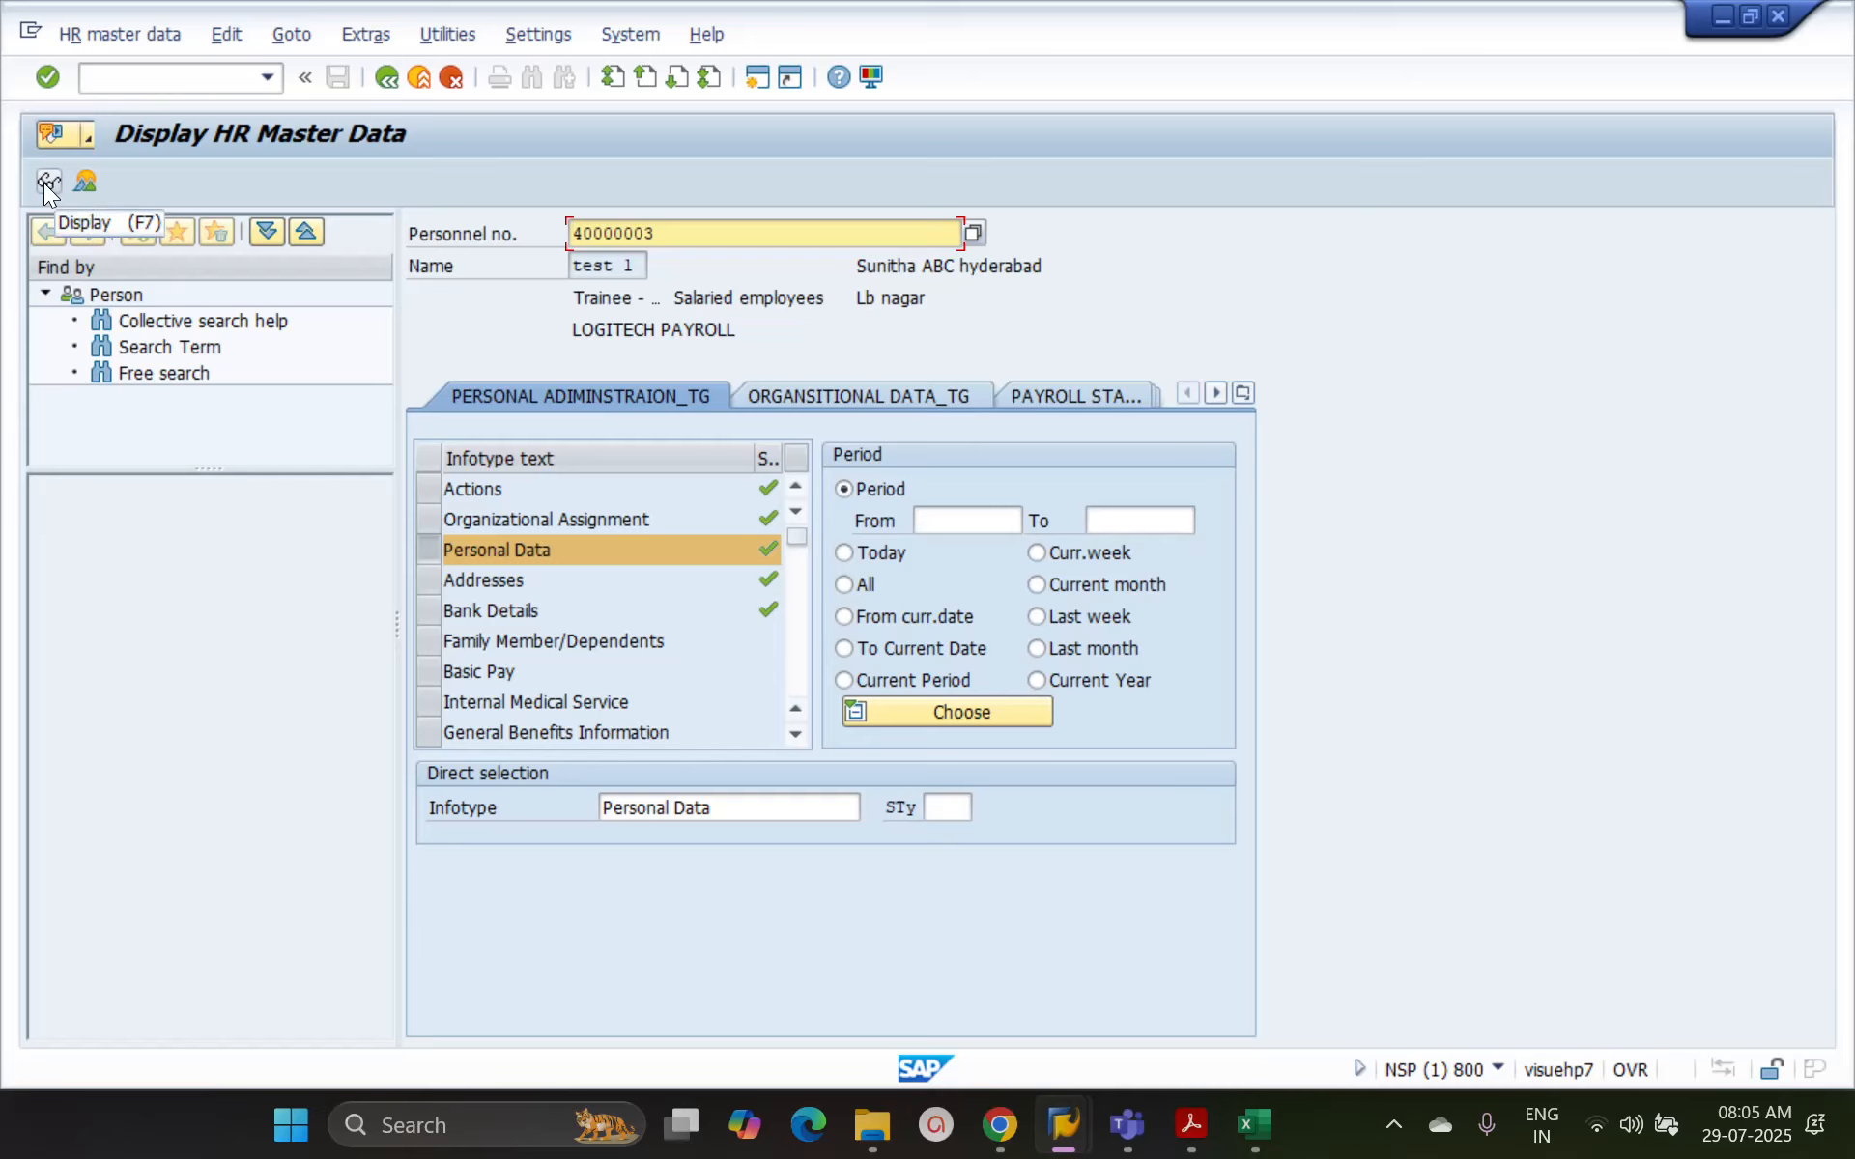
Display the Personal Data record directly without the overview, then exit the display transaction to SAP Easy Access
{"action": "left_click", "coordinate": [46, 178]}
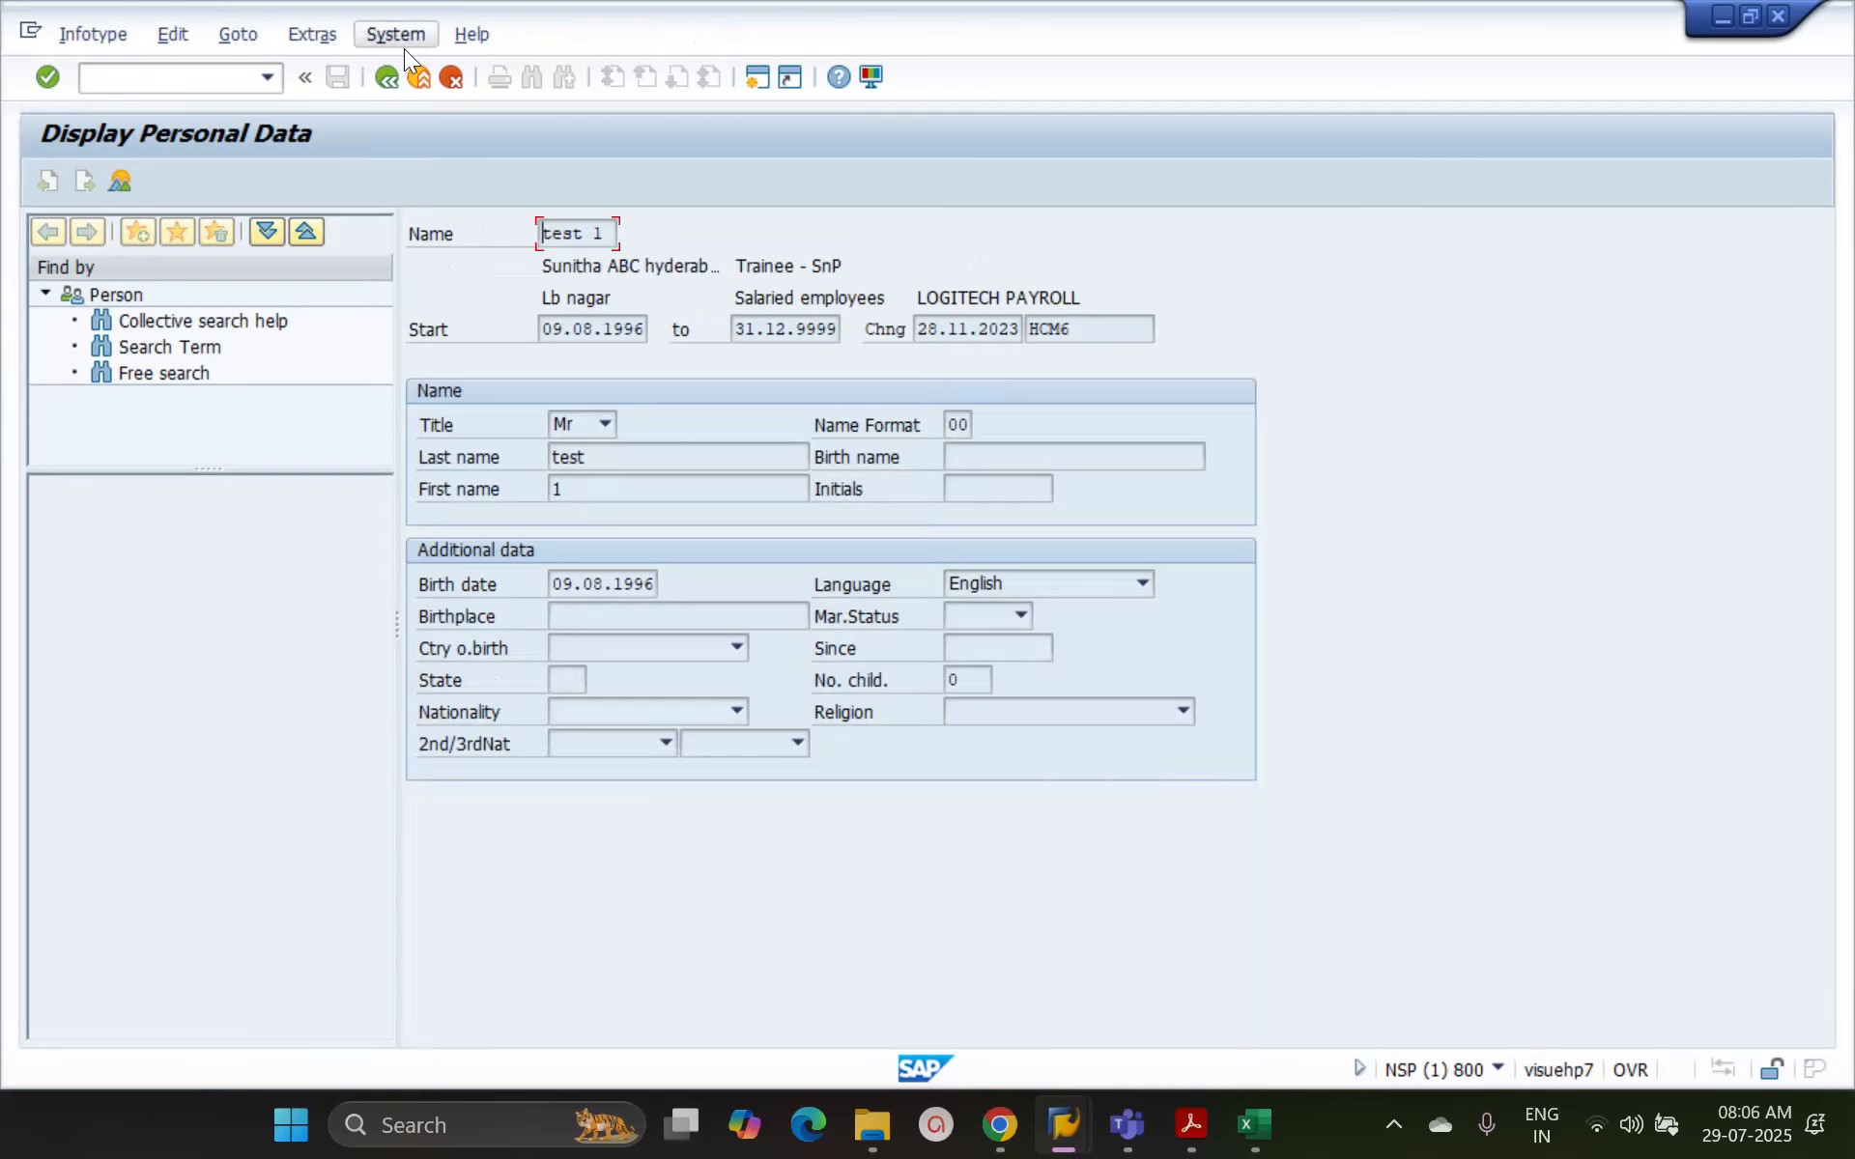
{"action": "left_click", "coordinate": [390, 75]}
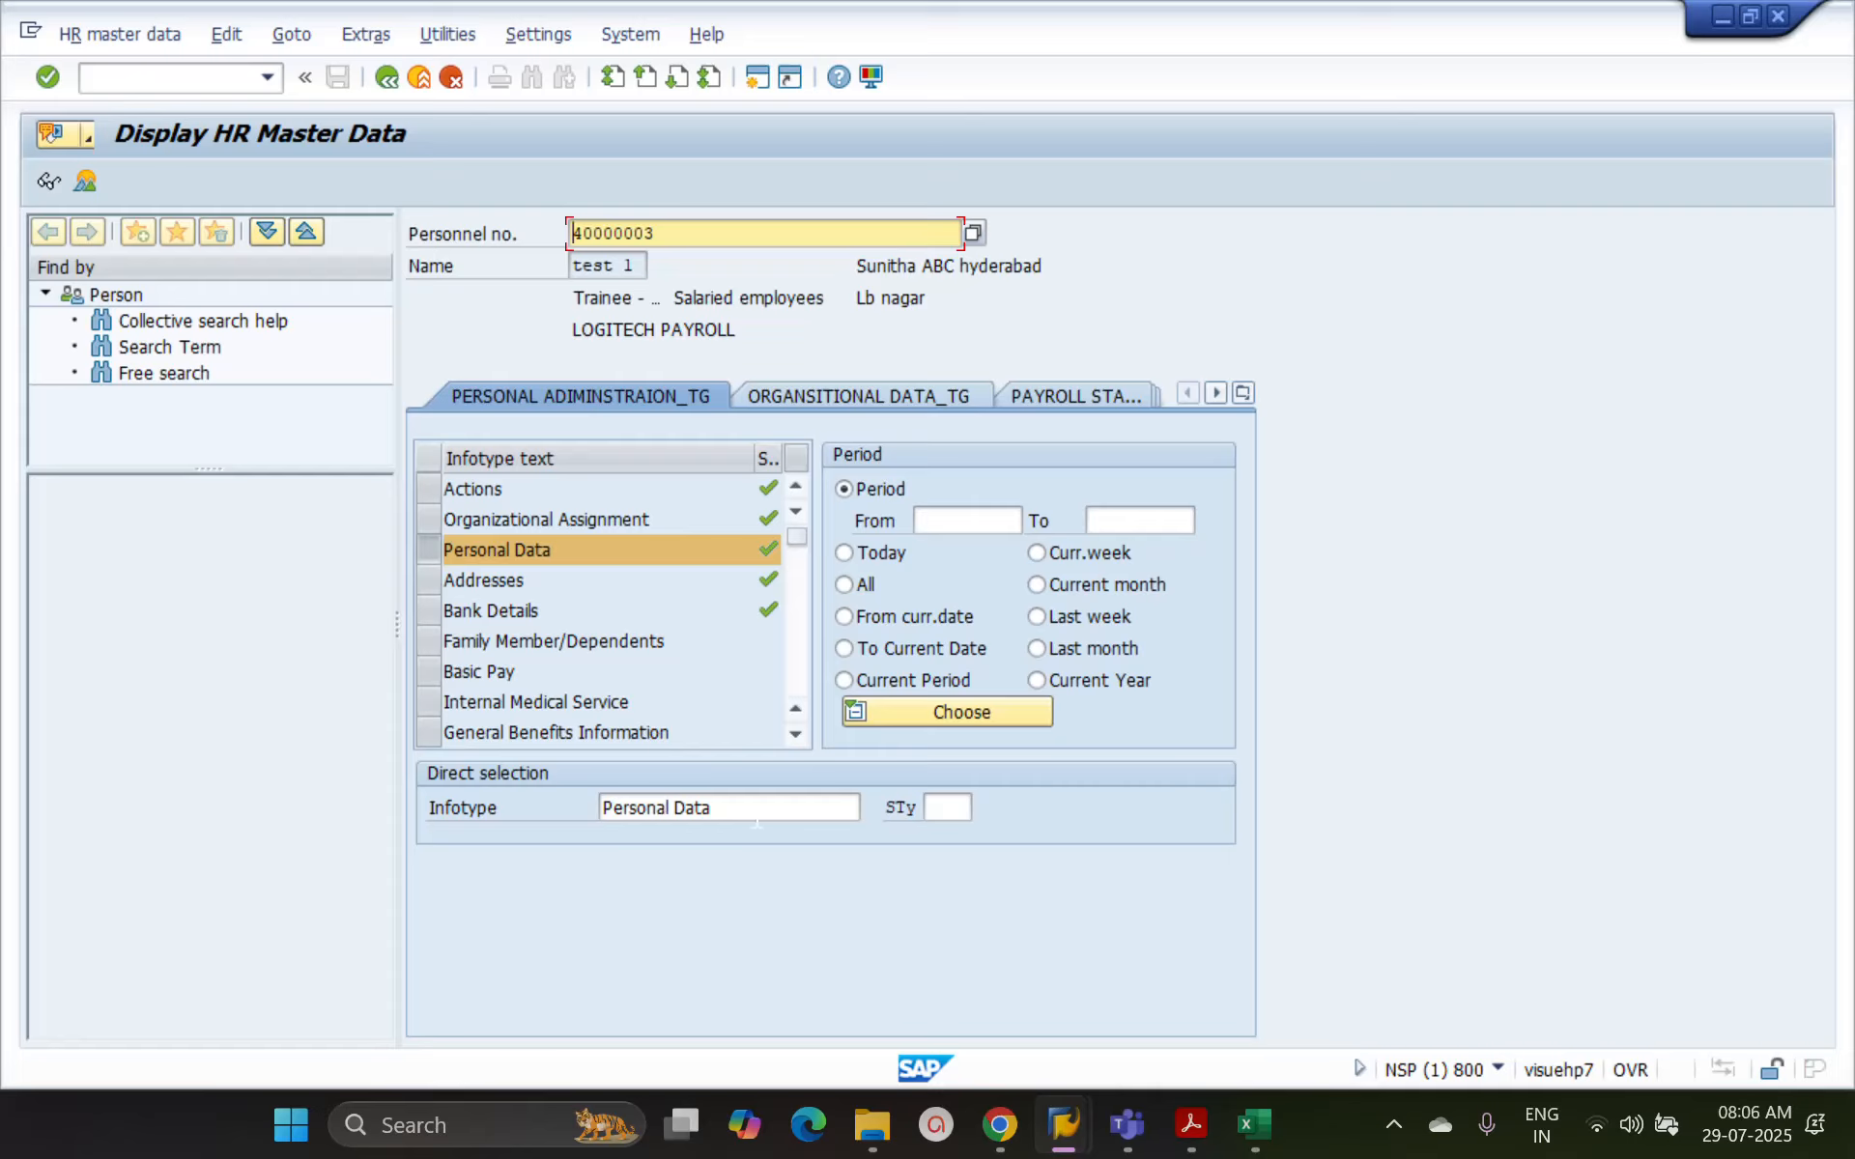
{"action": "left_click", "coordinate": [932, 808]}
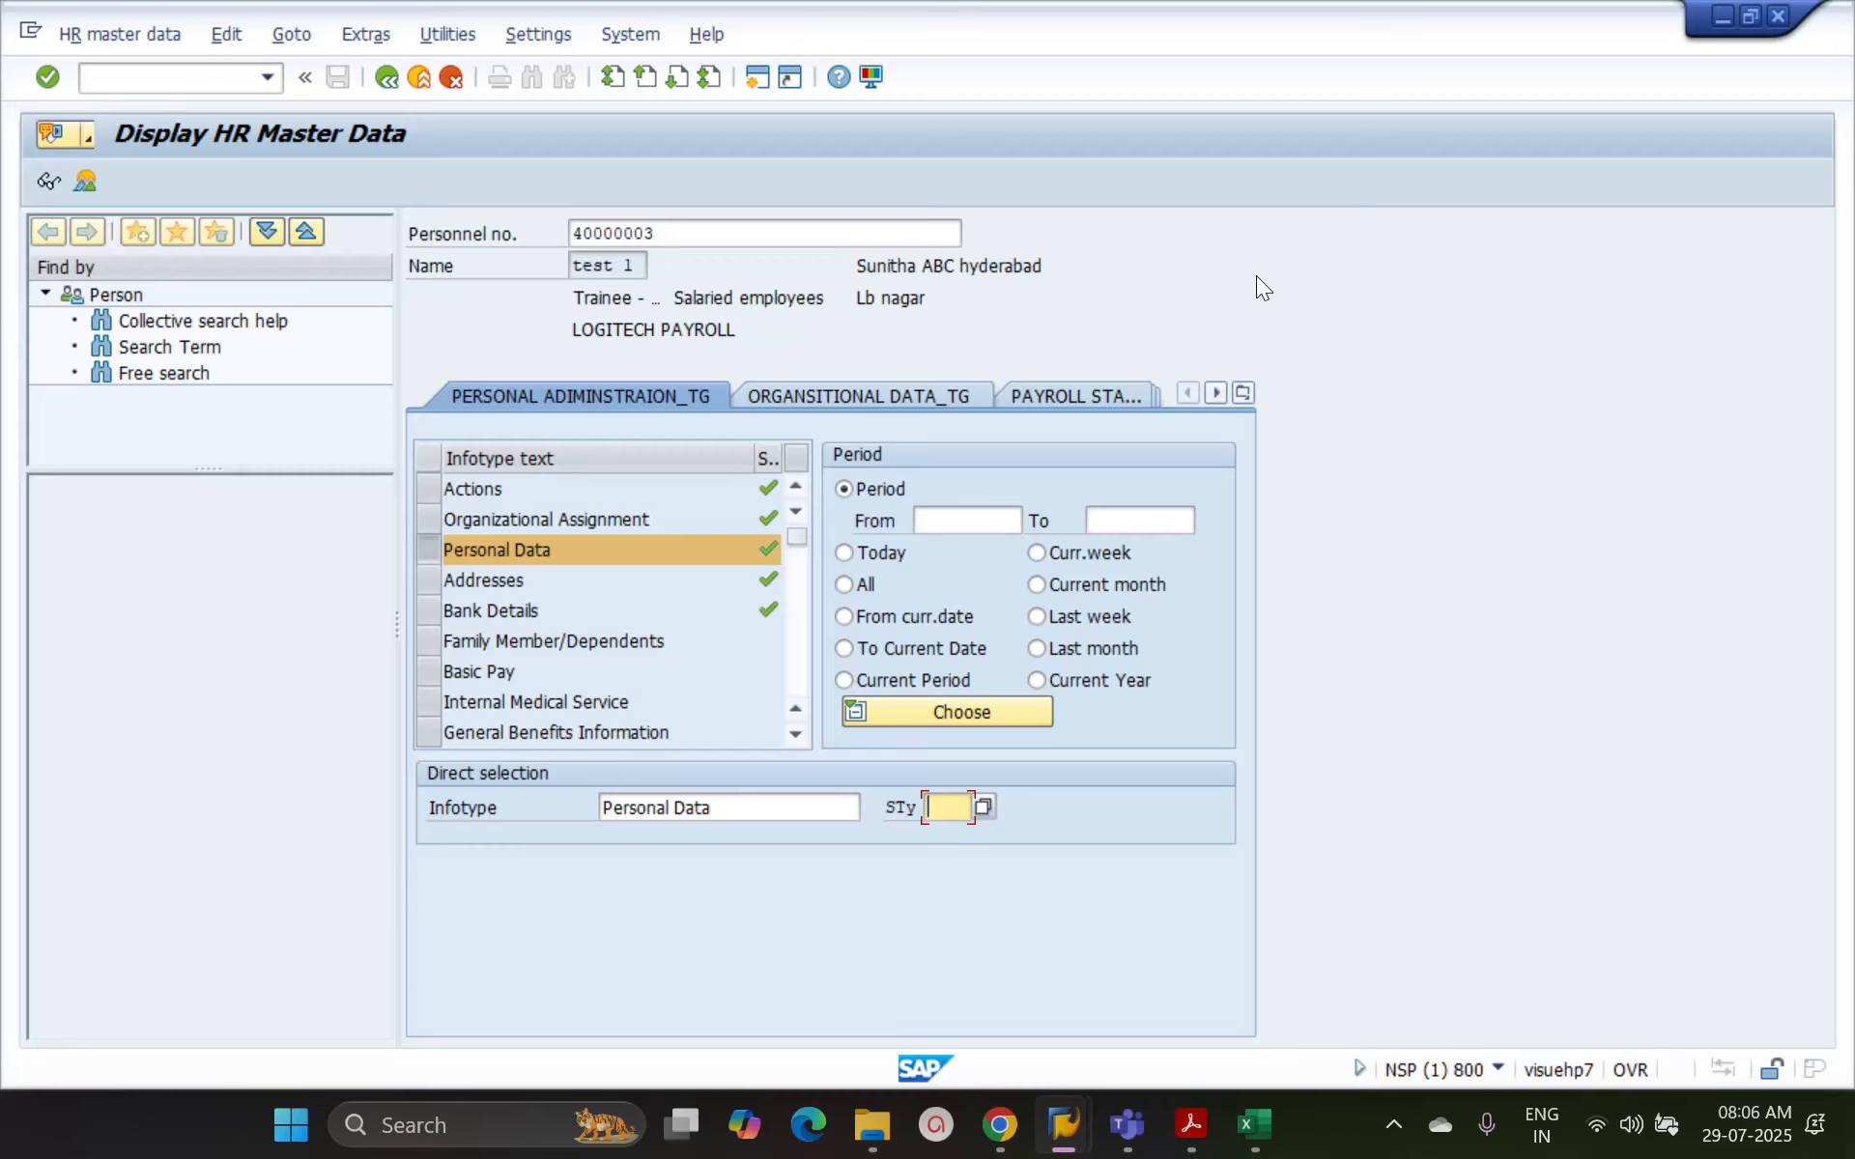
{"action": "left_click", "coordinate": [382, 85]}
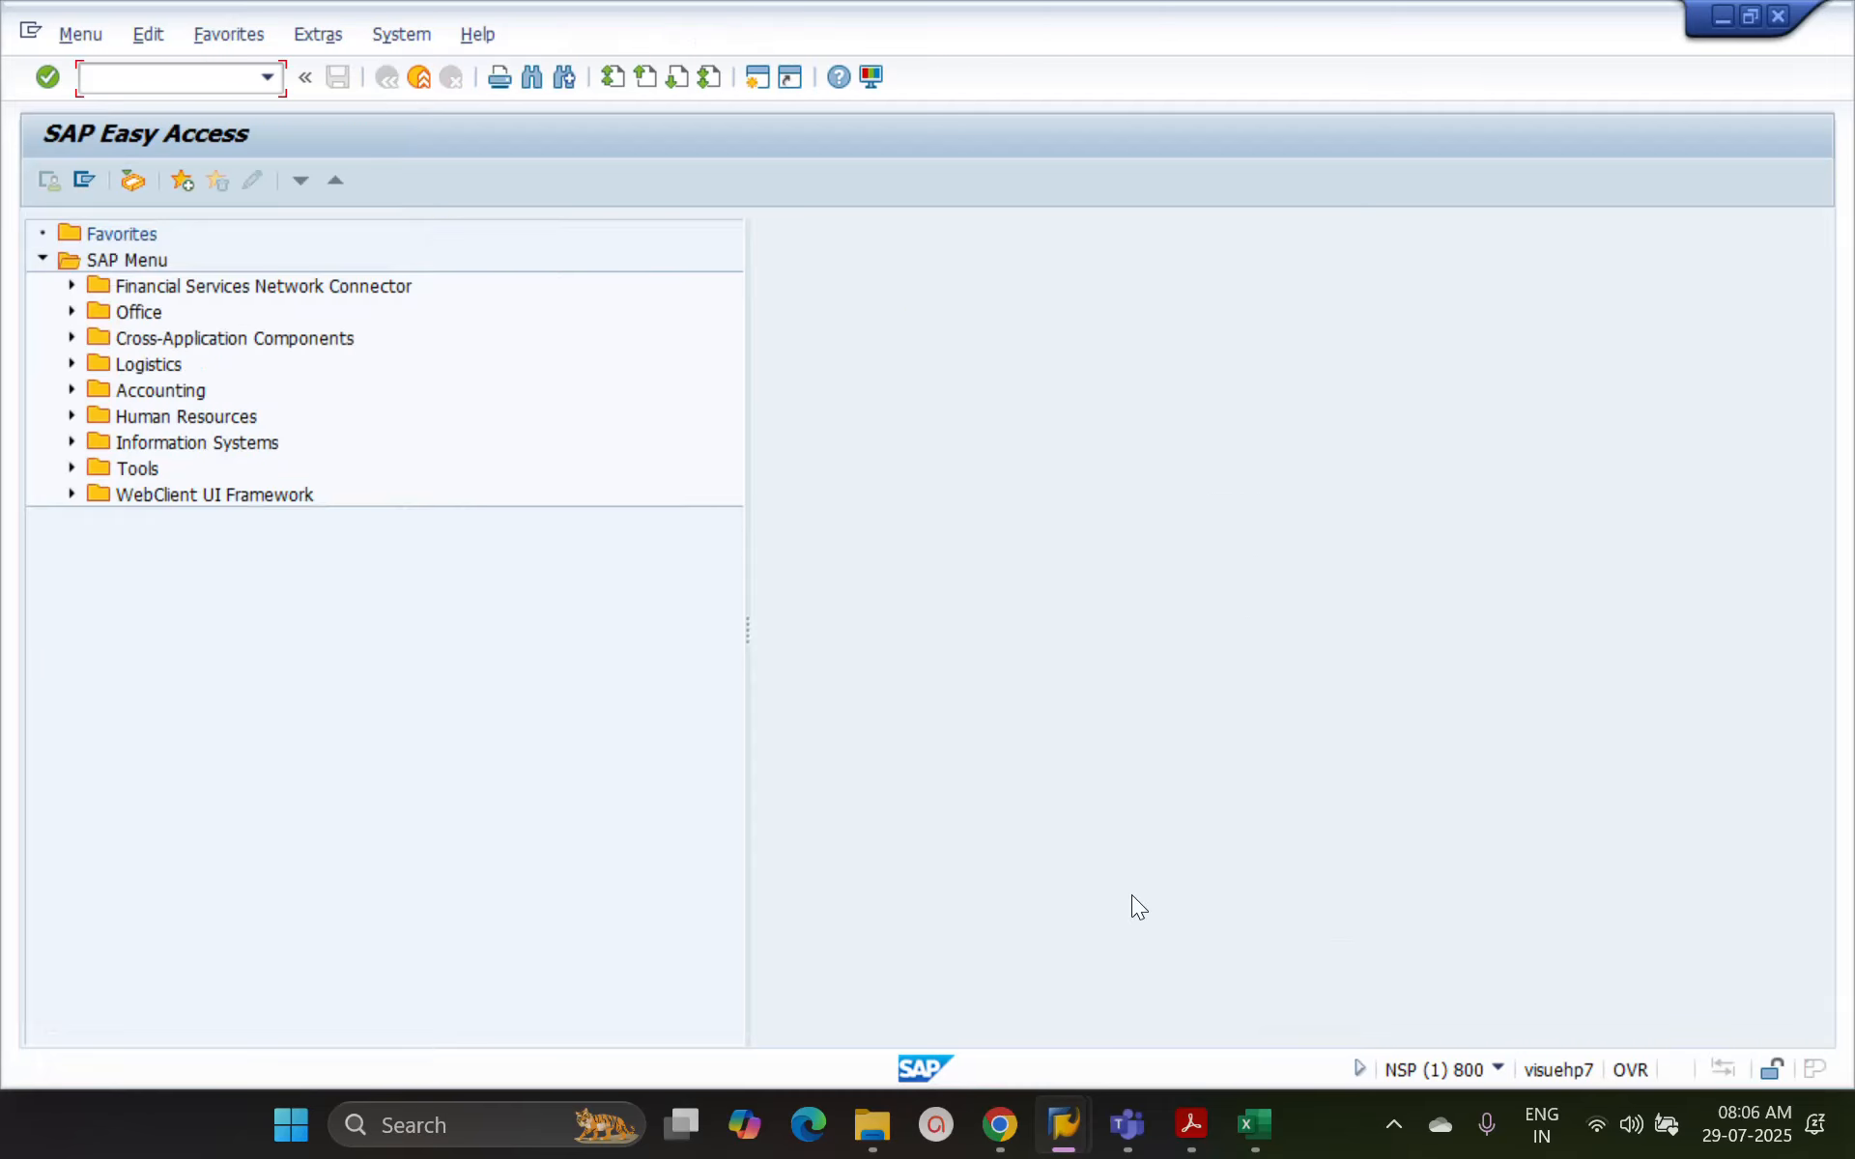
Switch to the Excel workbook and enter the heading "Transaction code" in cell A9
{"action": "left_click", "coordinate": [1255, 1126]}
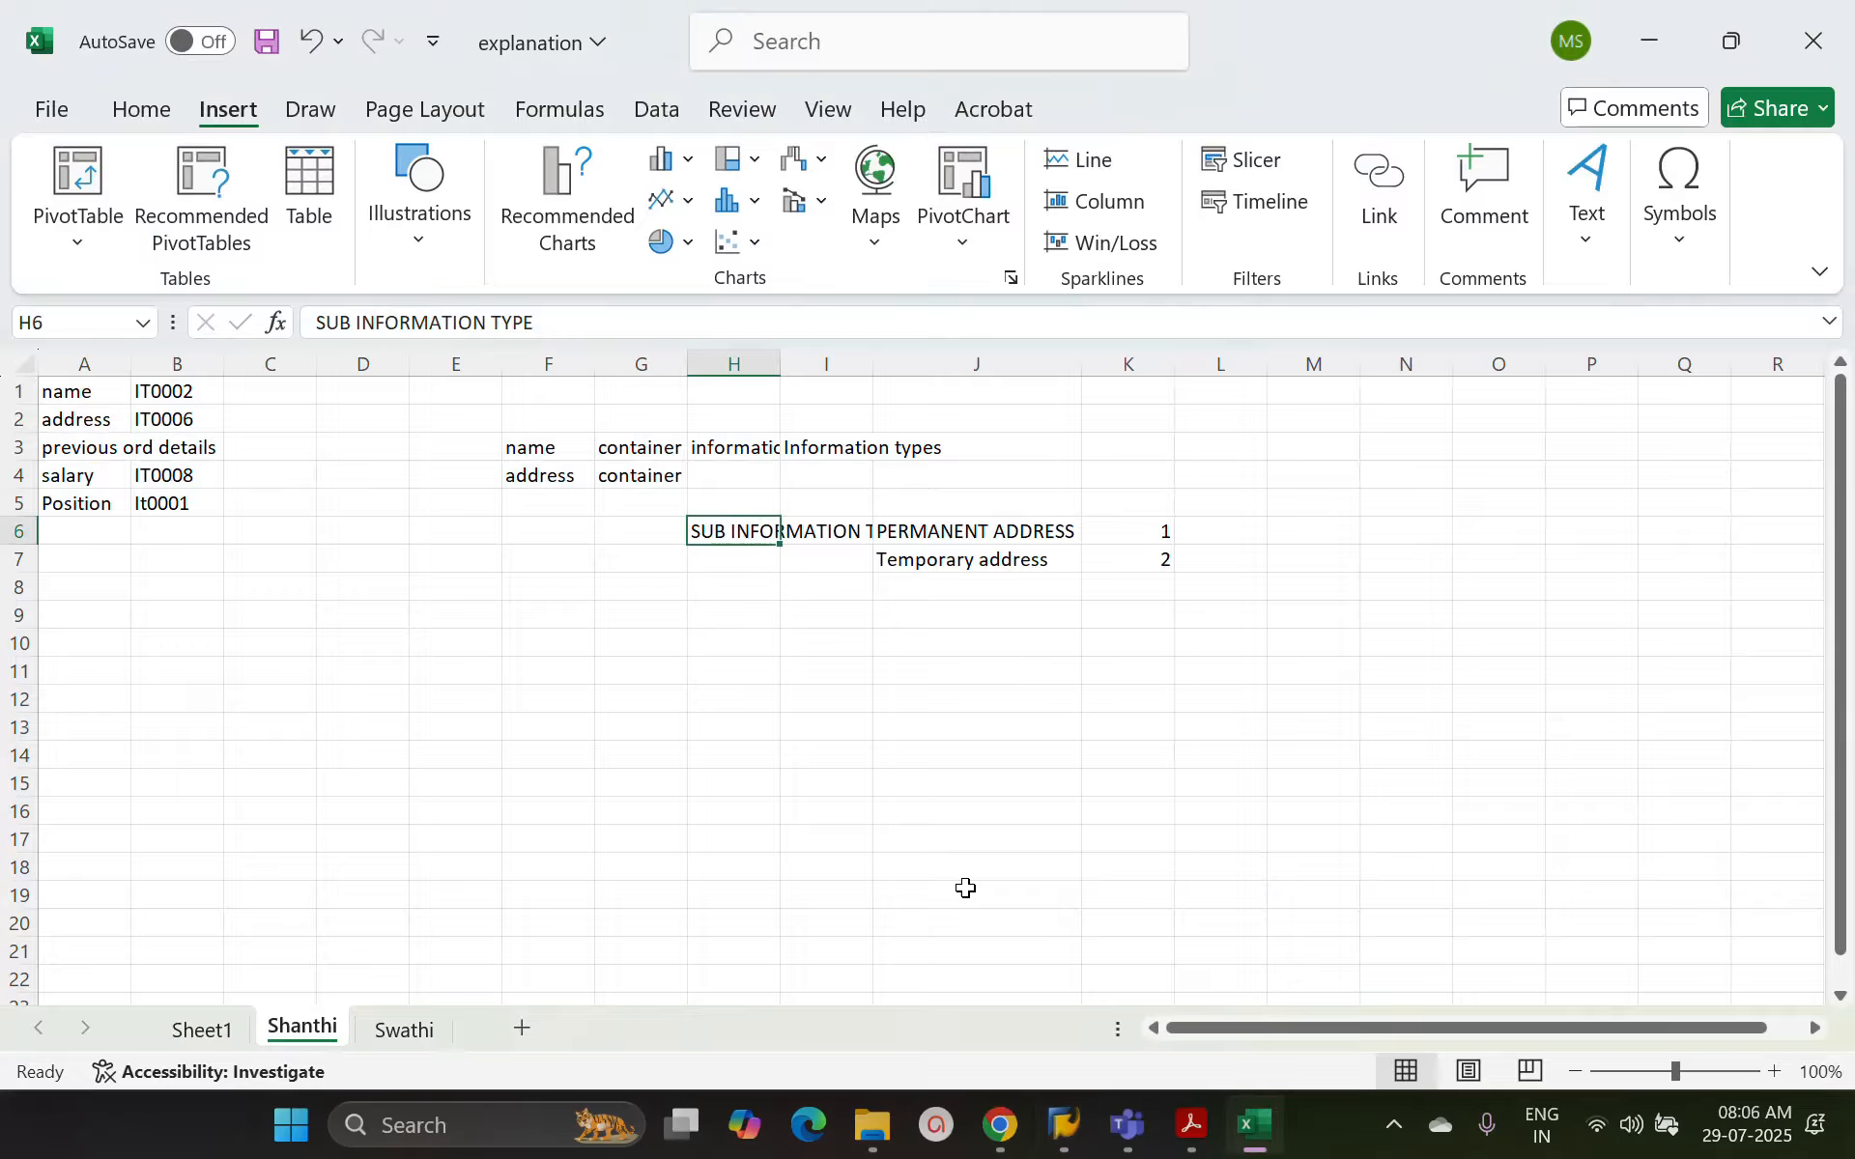
{"action": "left_click", "coordinate": [106, 609]}
{"action": "type", "text": "Transa"}
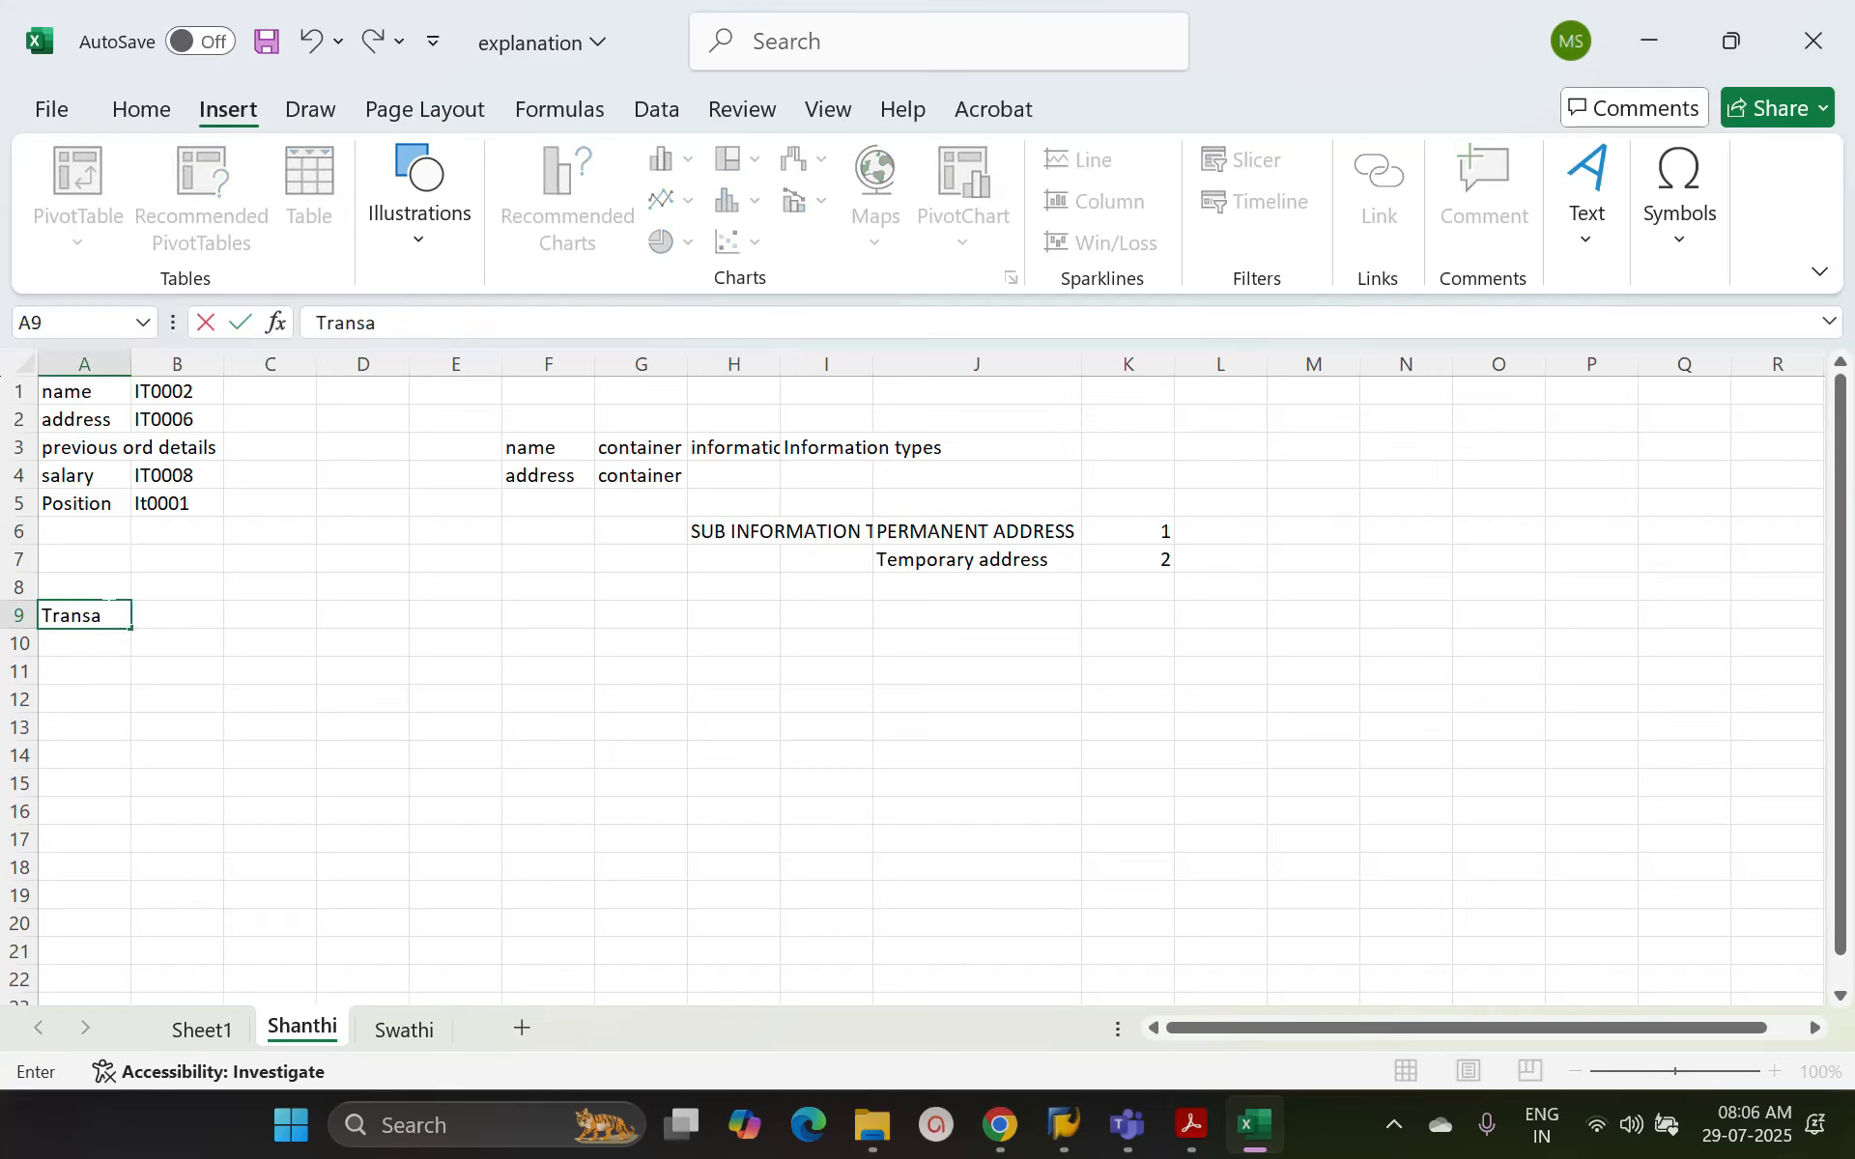
{"action": "type", "text": "ction code"}
{"action": "key", "text": "Tab"}
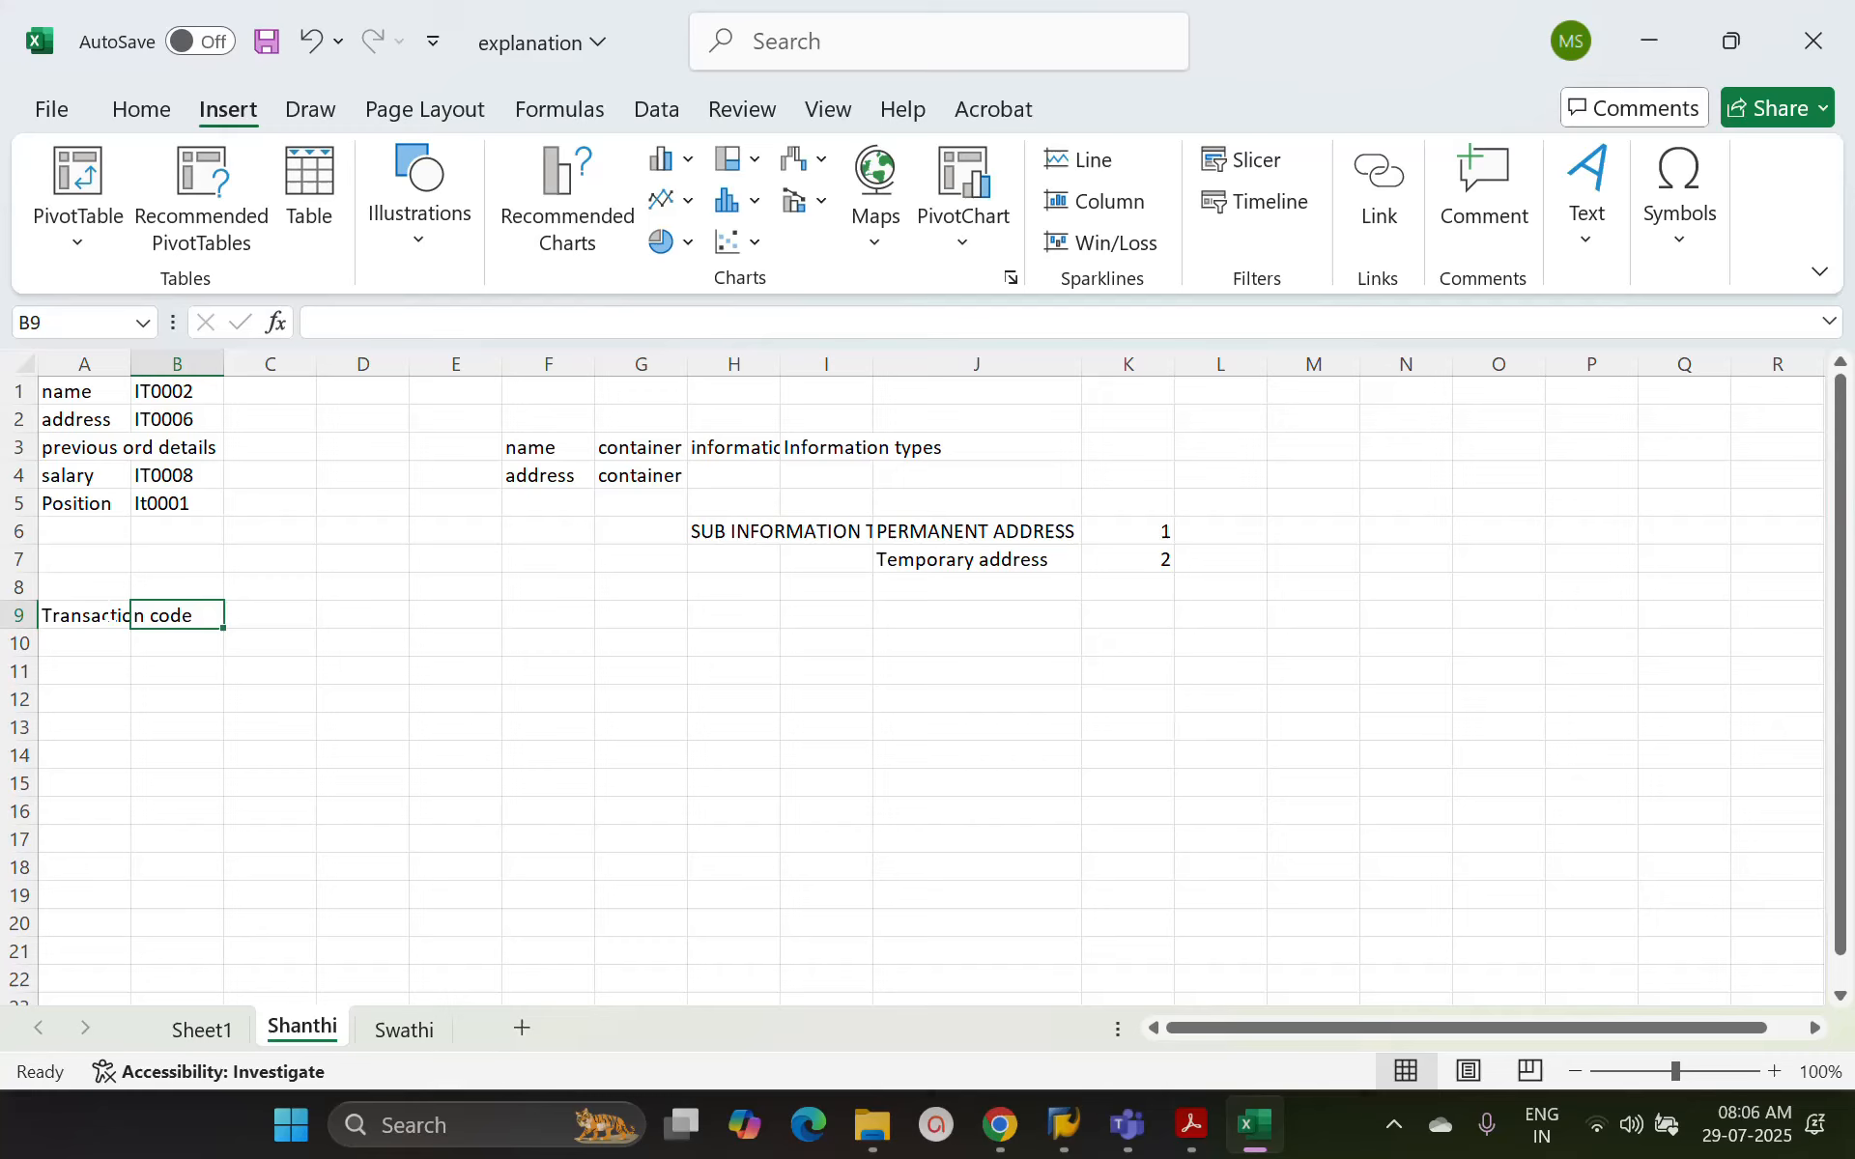
Enter "Pa20" in cell A10 and its description "Display Master data" in cell B10
{"action": "key", "text": "Down"}
{"action": "type", "text": "Pa20"}
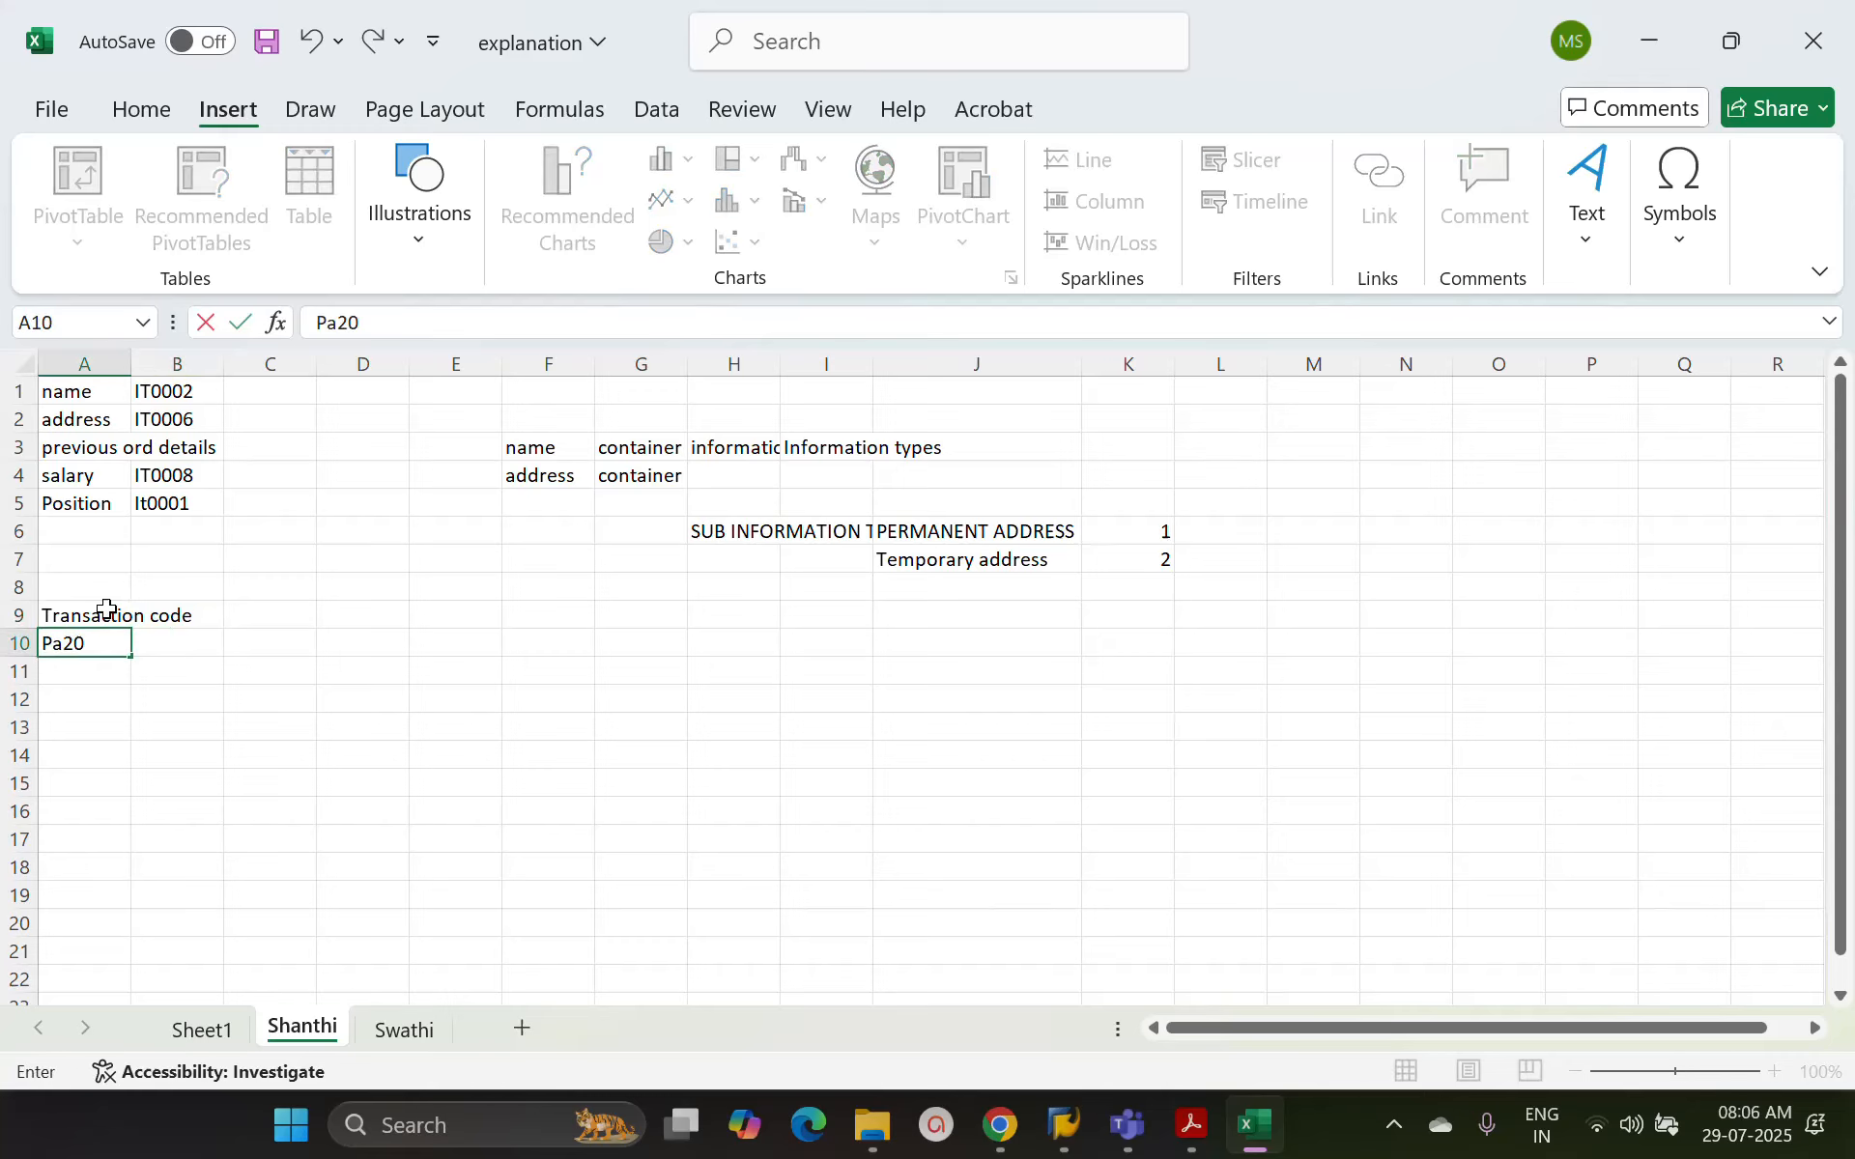
{"action": "key", "text": "Tab"}
{"action": "type", "text": "Disp"}
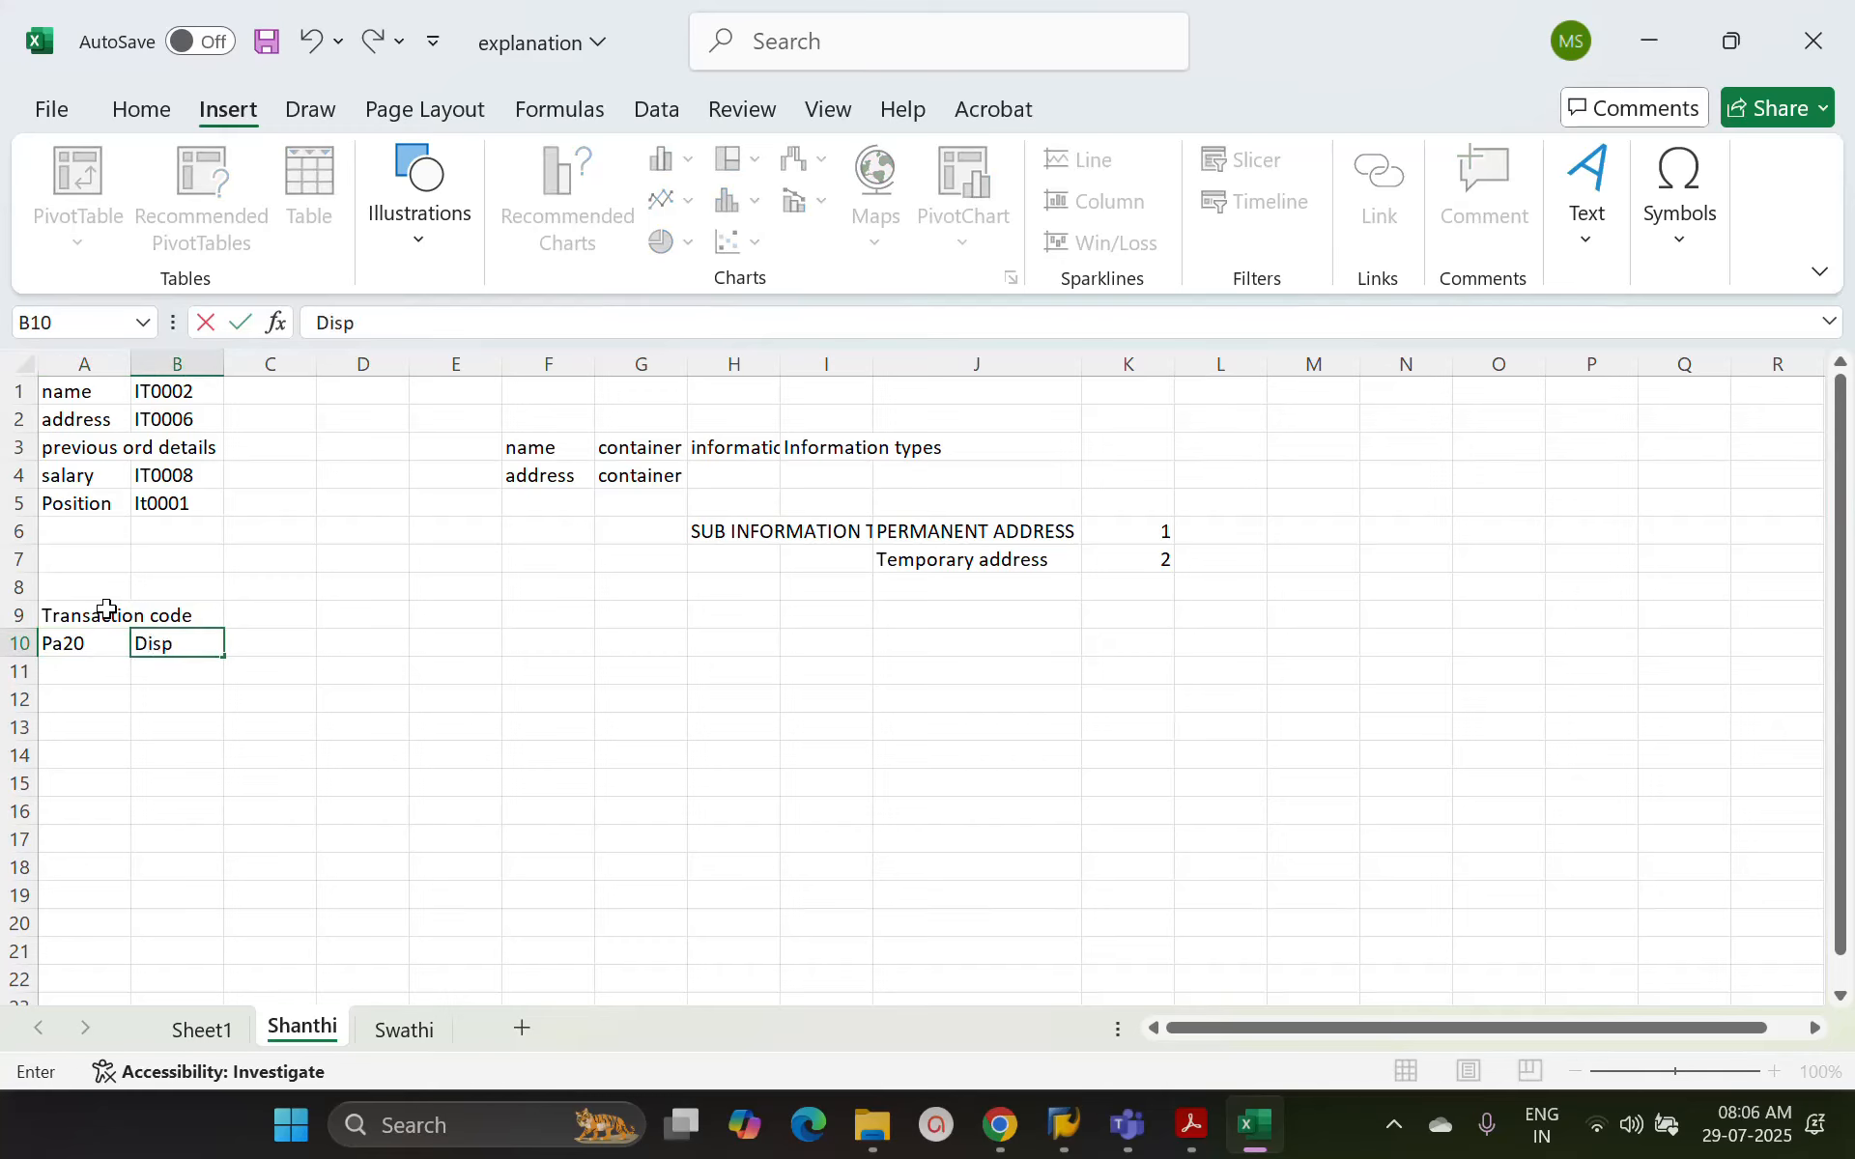
{"action": "type", "text": "lay Master data"}
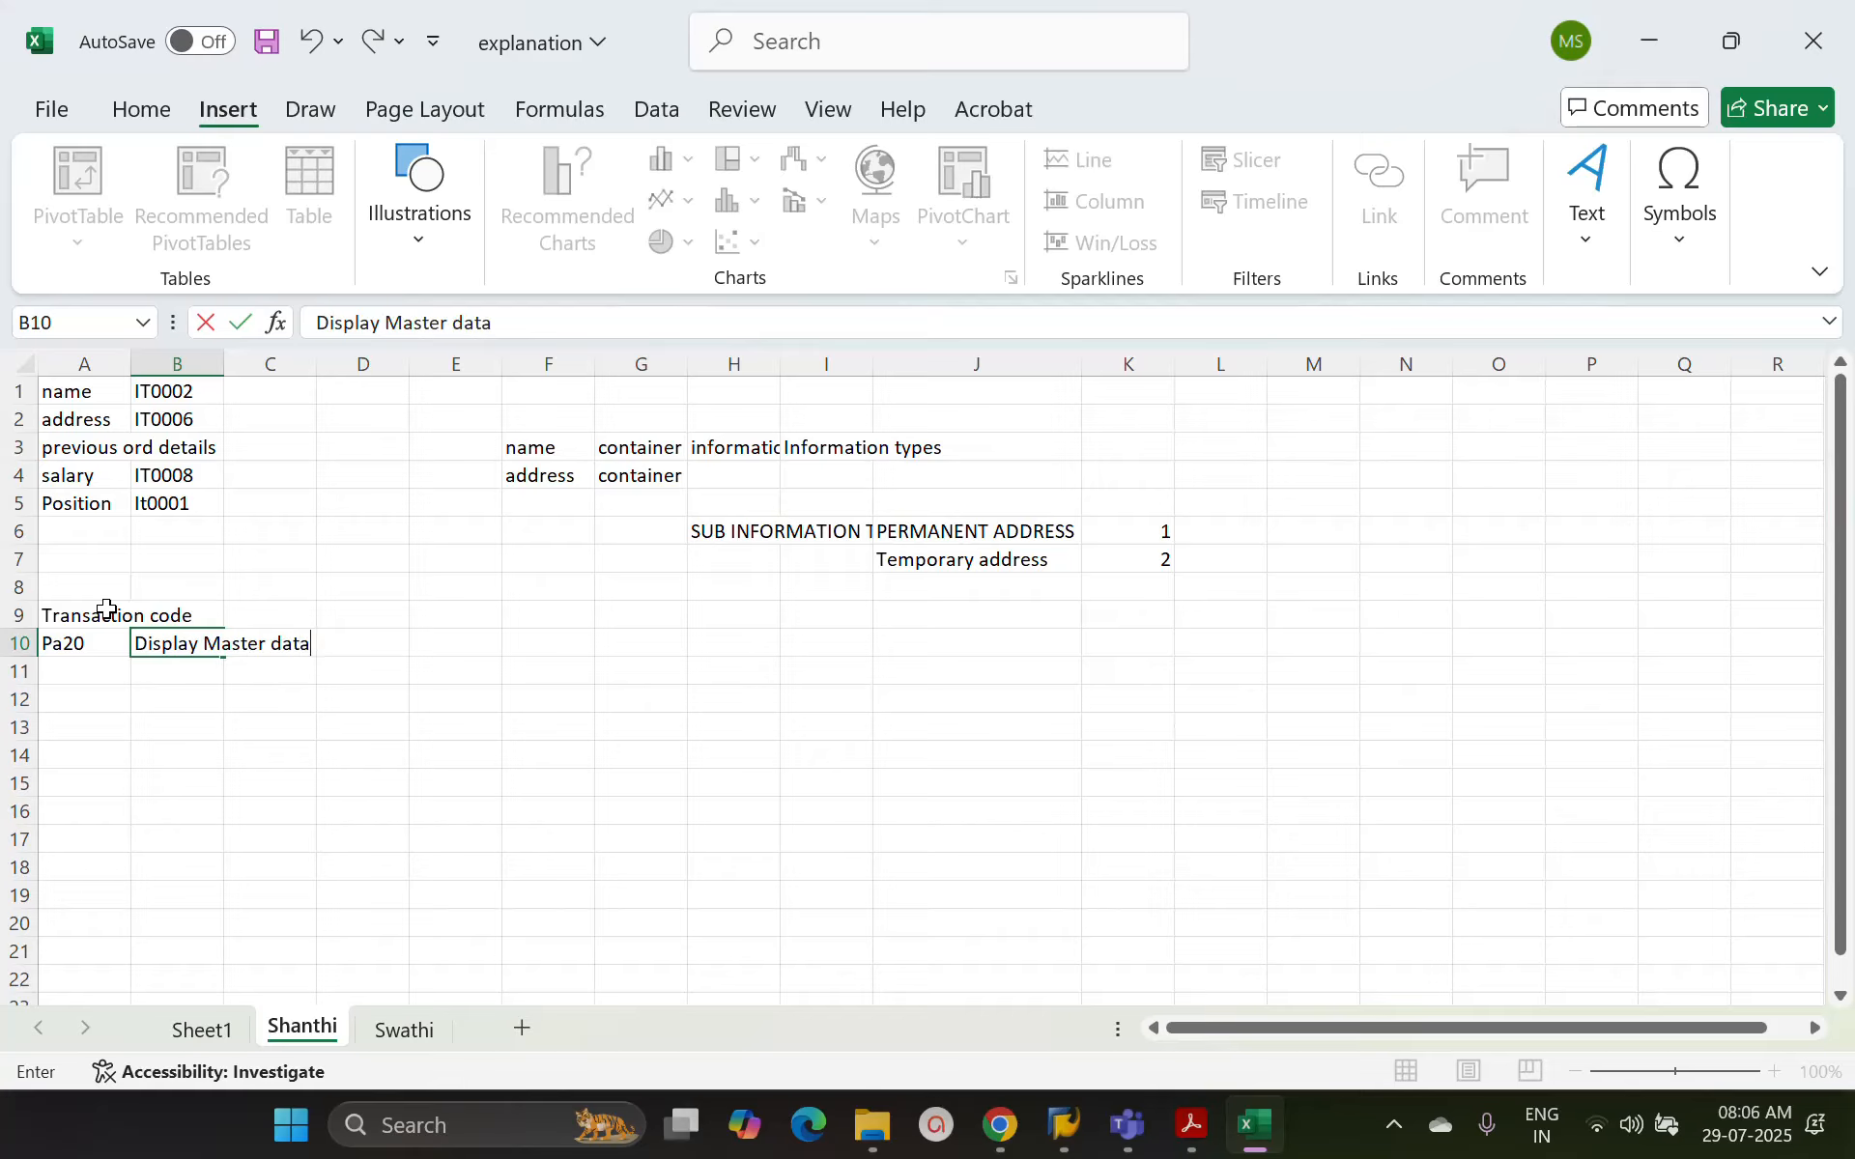
{"action": "key", "text": "Return"}
Switch back to SAP and start transaction PA20
{"action": "key", "text": "alt+Tab"}
{"action": "type", "text": "pa20"}
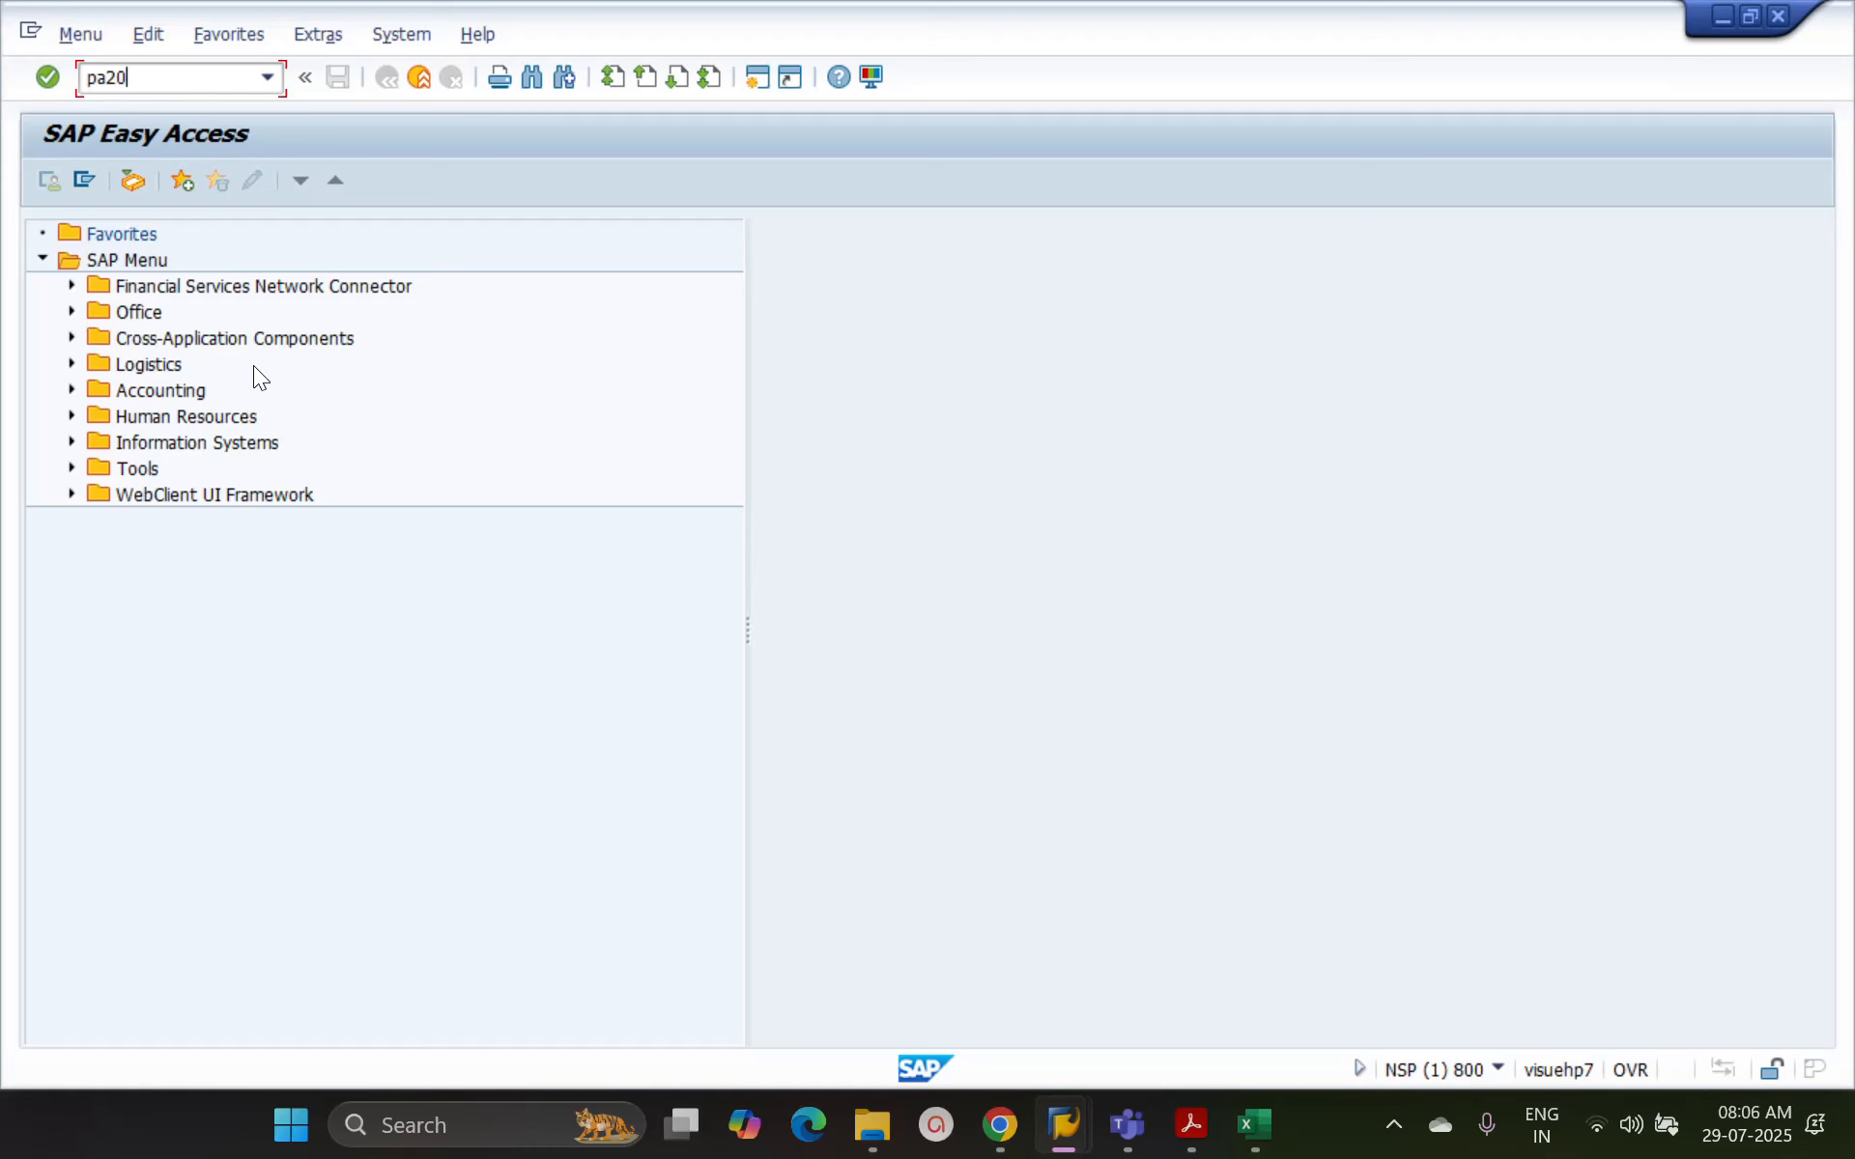
{"action": "key", "text": "Return"}
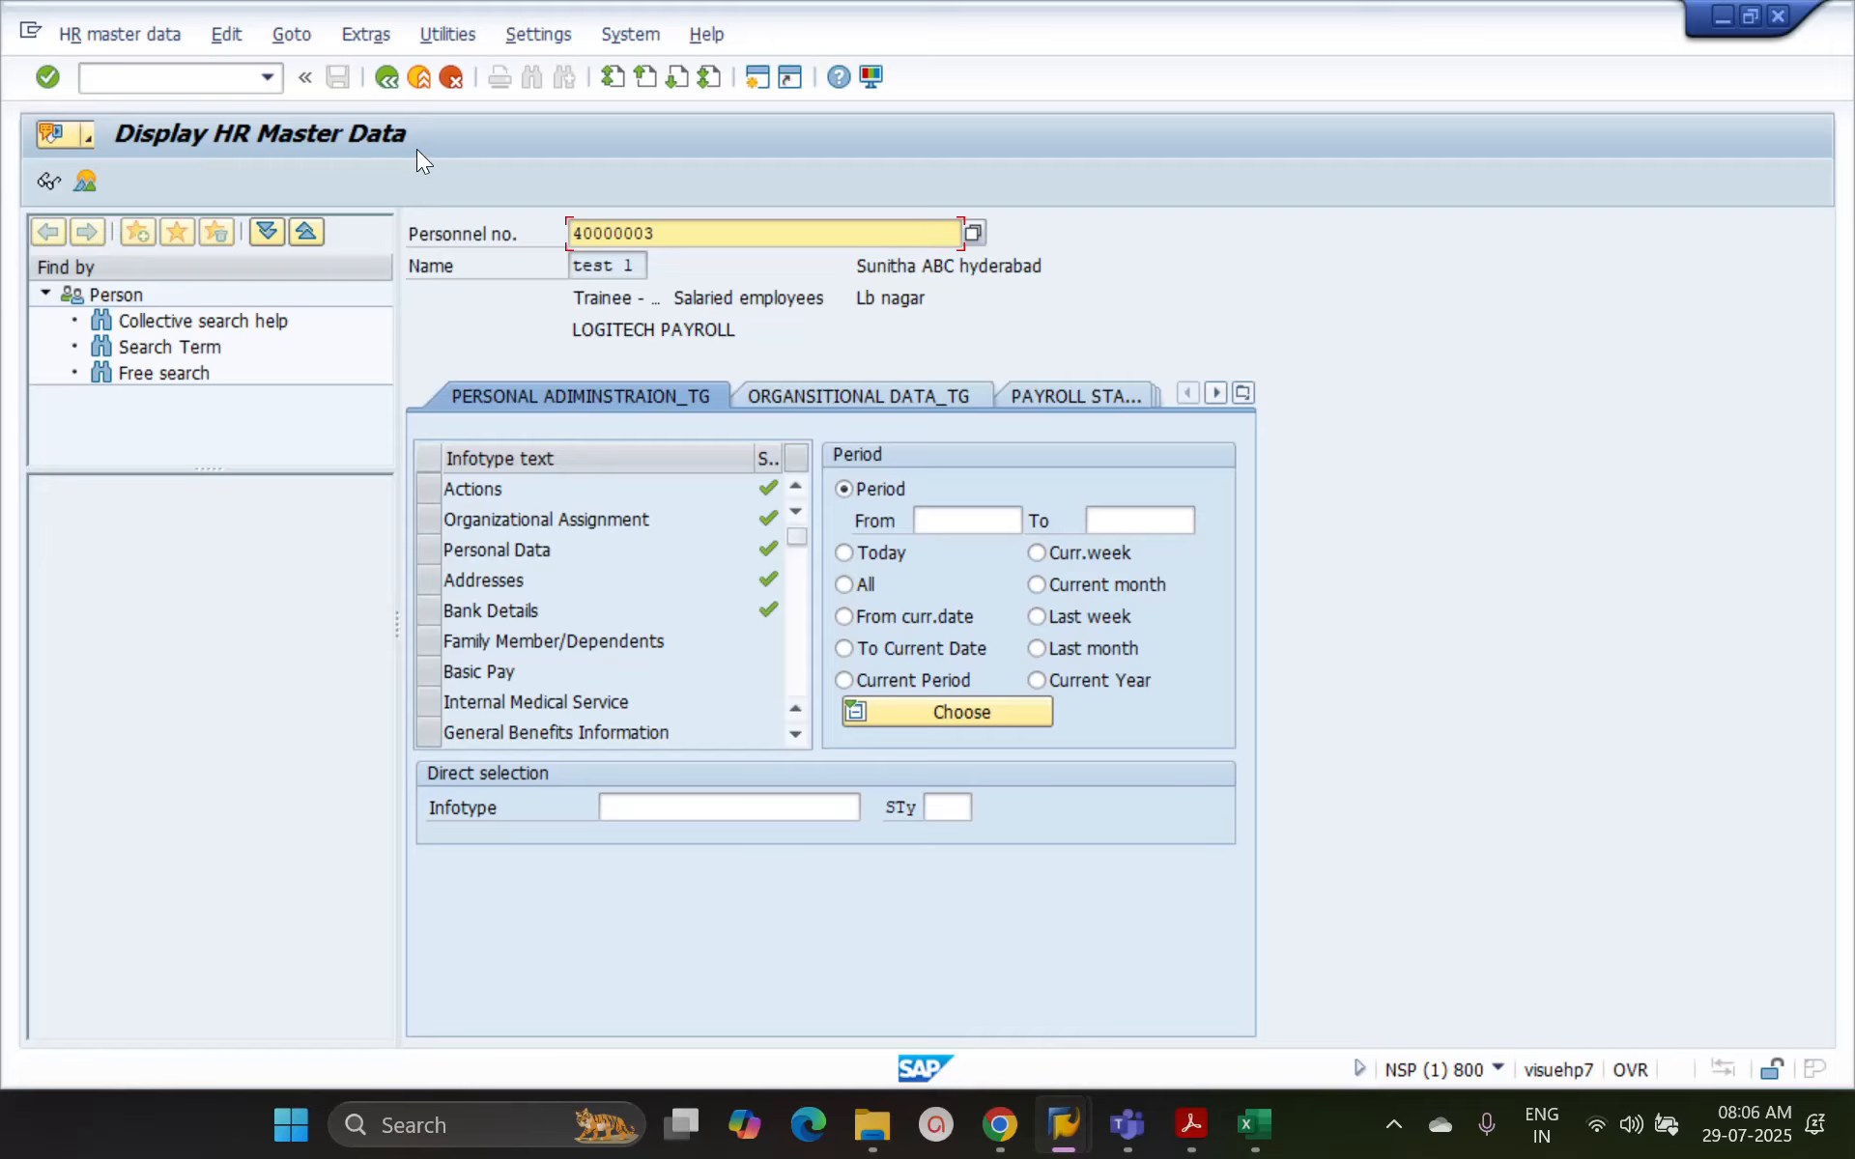
Leave the Display HR Master Data transaction and start transaction PA30
{"action": "left_click", "coordinate": [388, 76]}
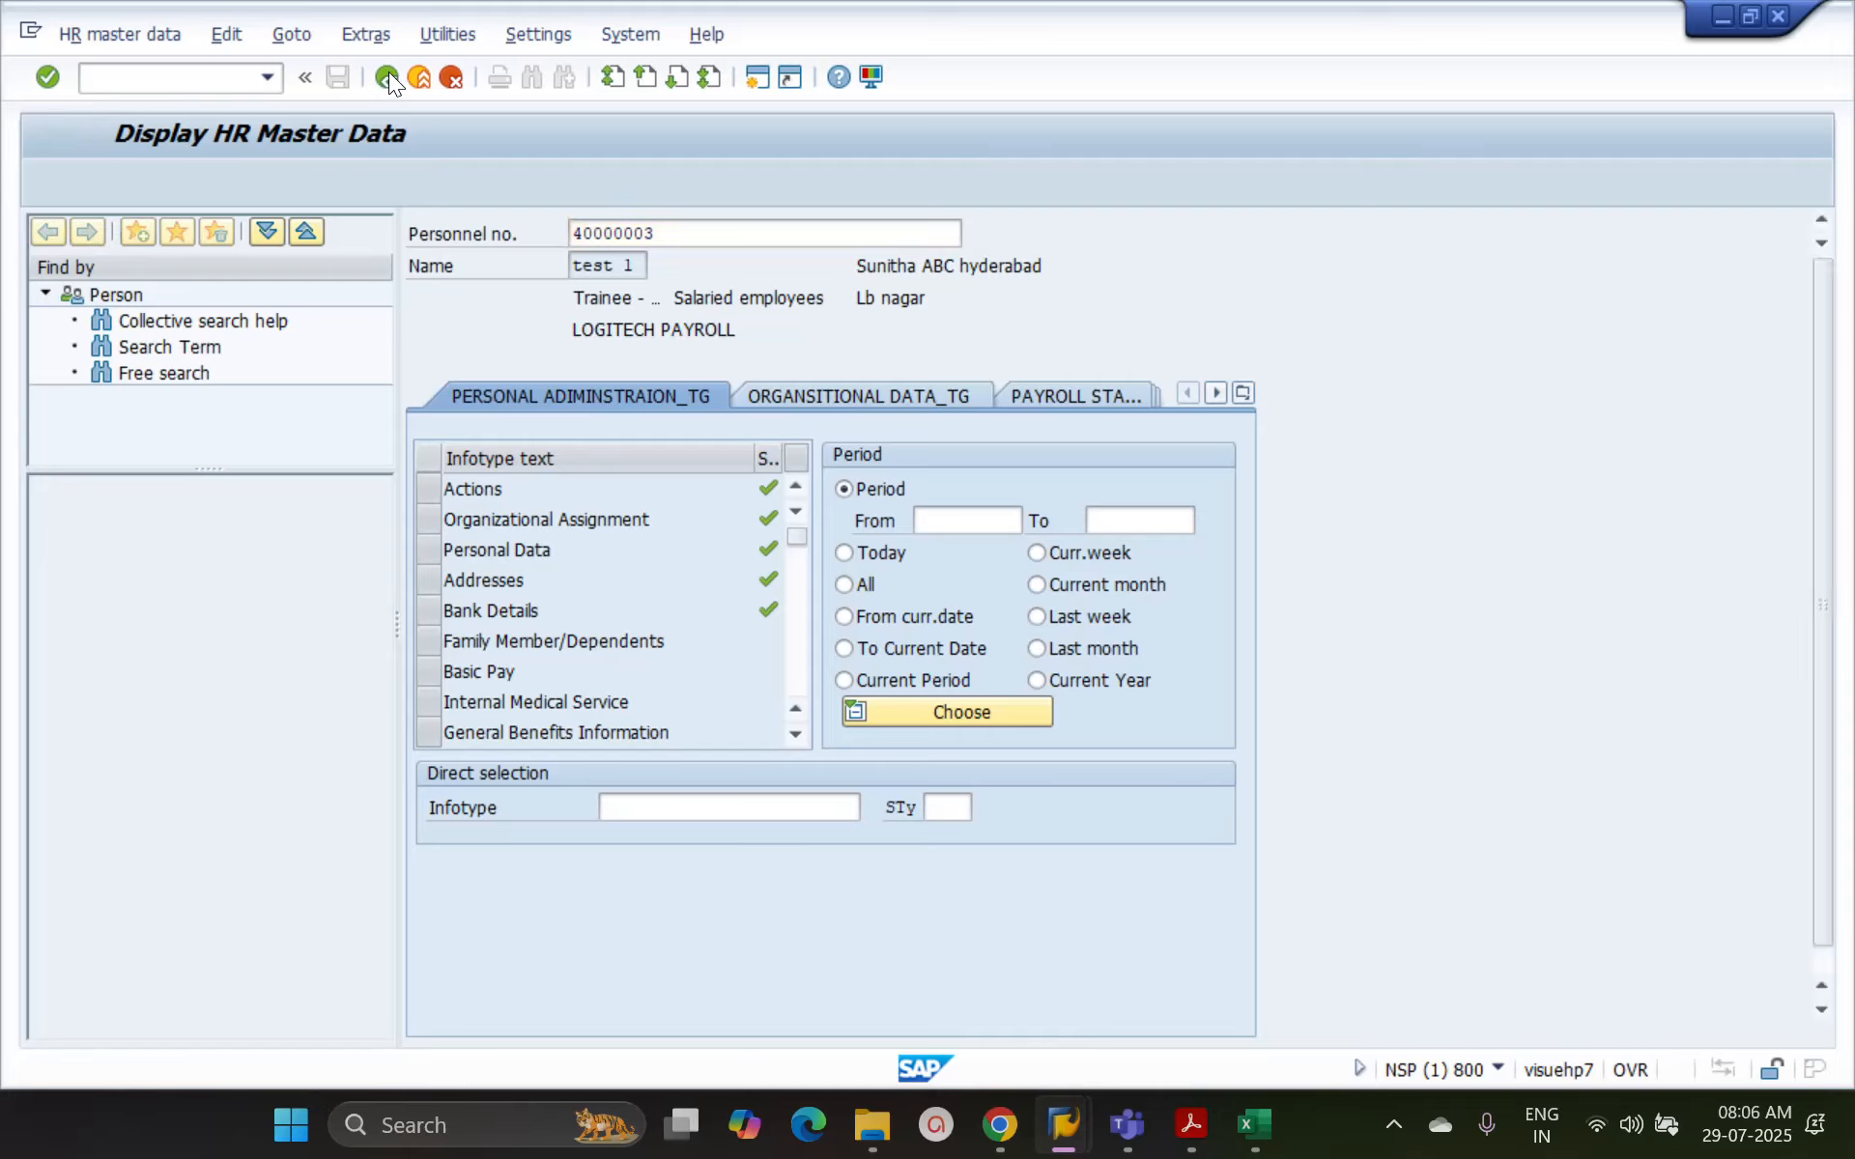
{"action": "type", "text": "pa30"}
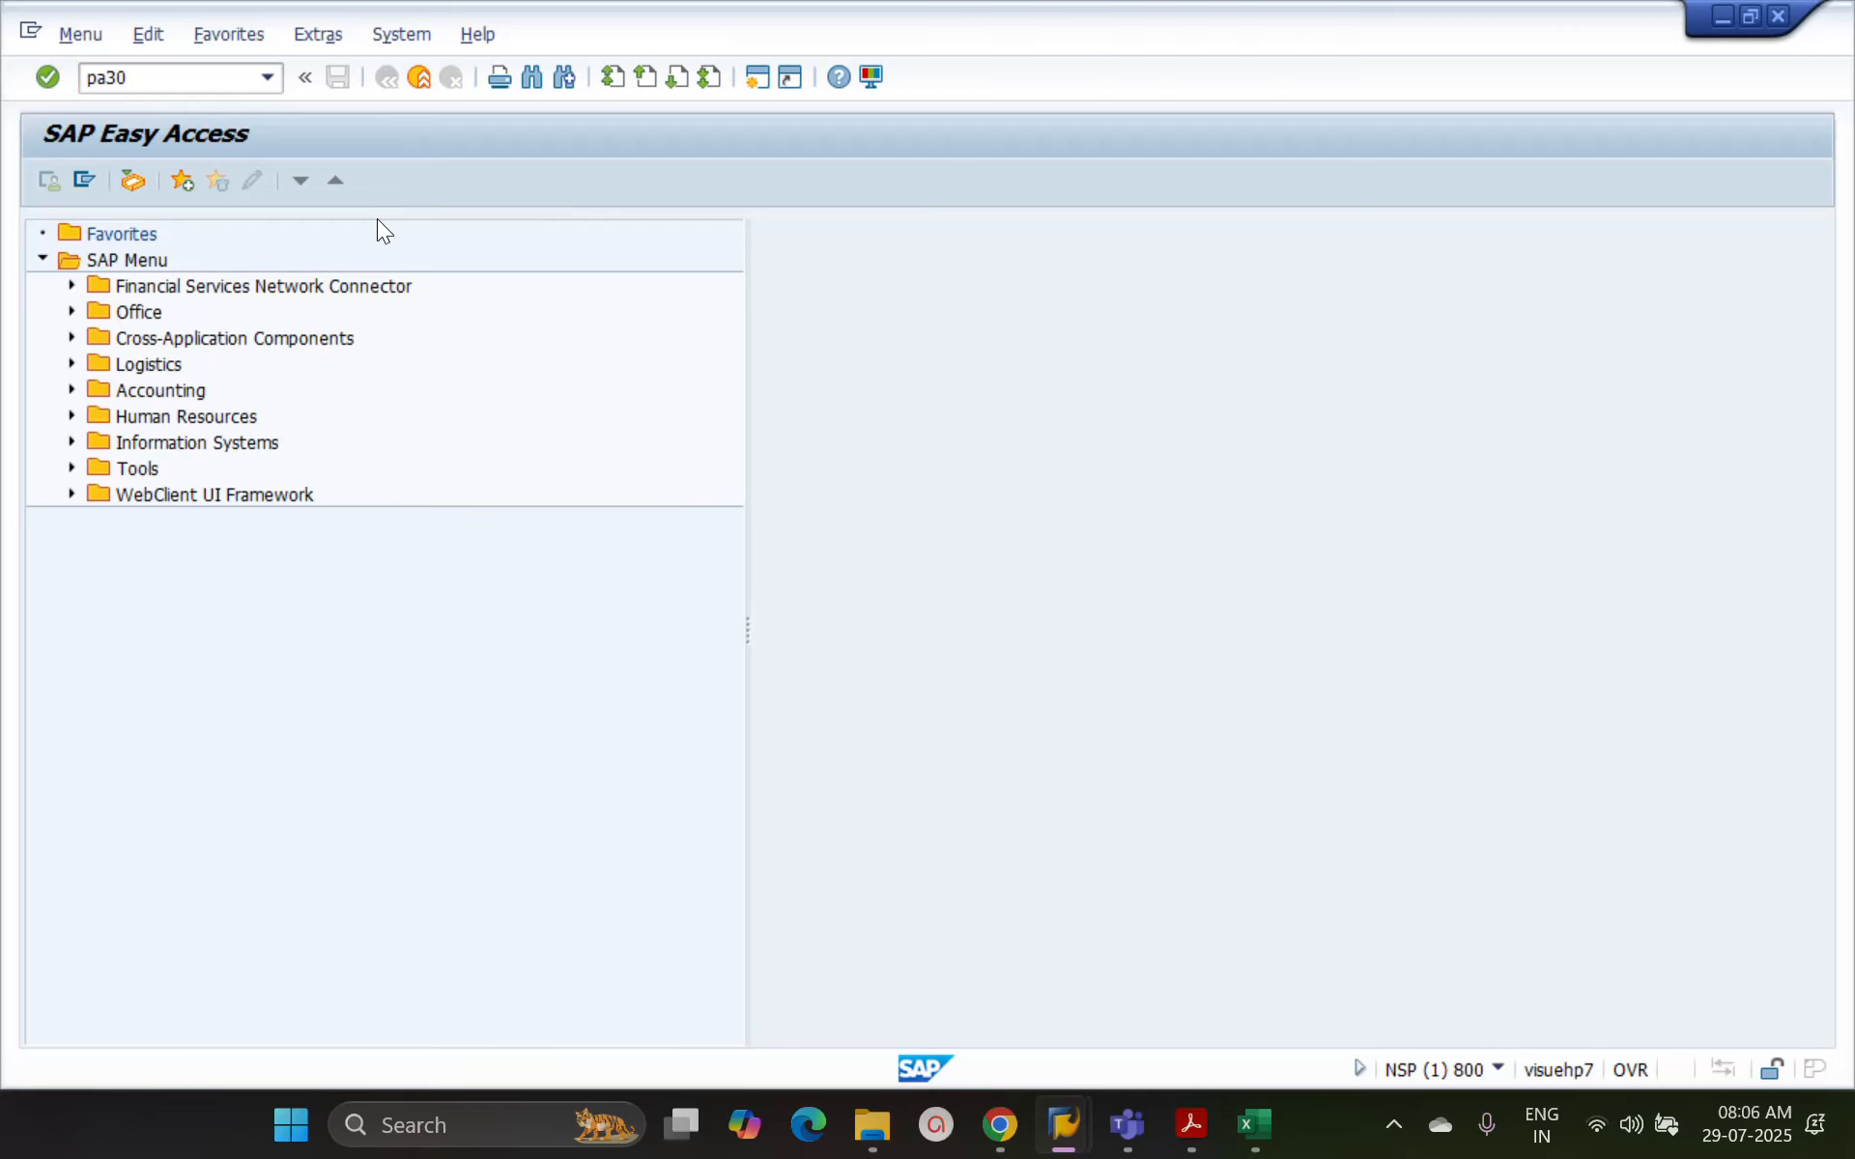
{"action": "key", "text": "Return"}
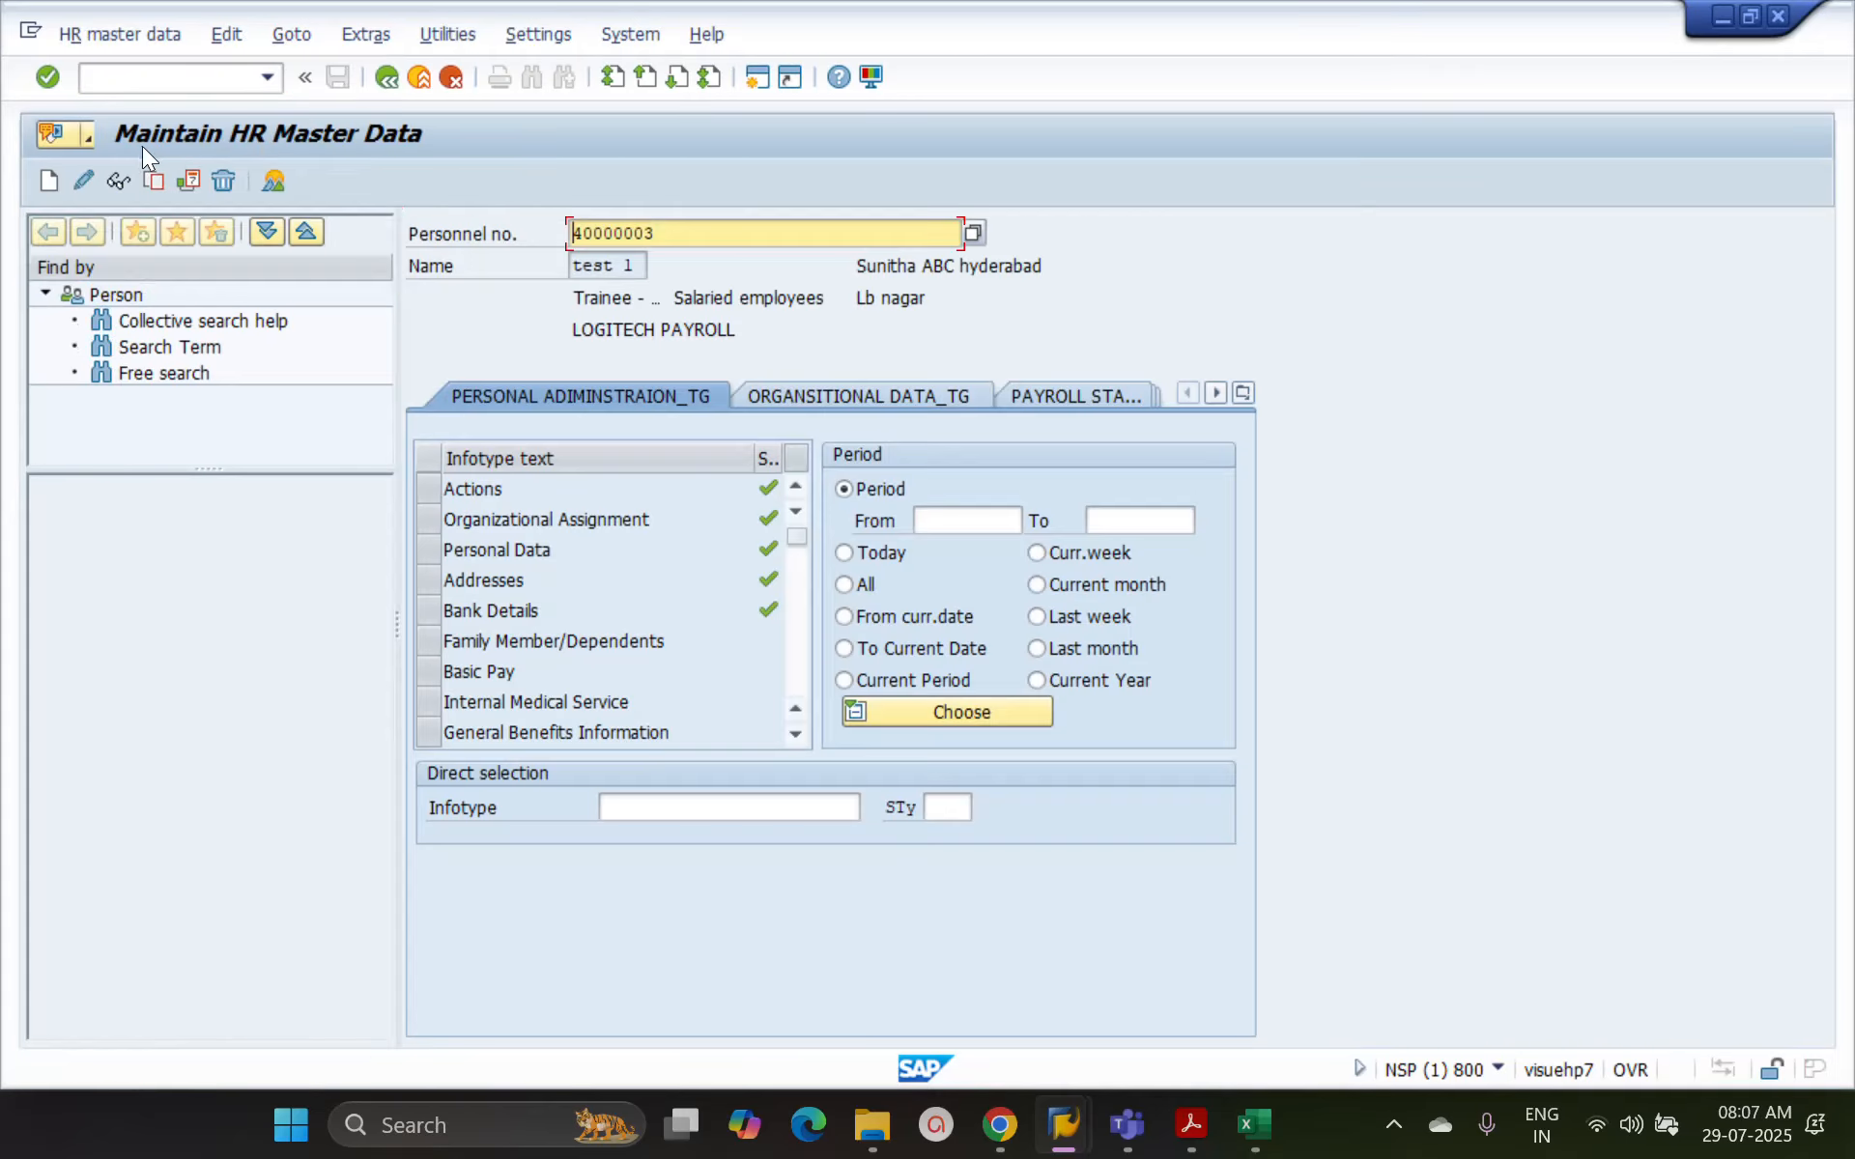
Switch to the Excel workbook and enter "Pa30" in cell A11 and its description "Maintain HR master data" in cell B11
{"action": "key", "text": "alt+Tab"}
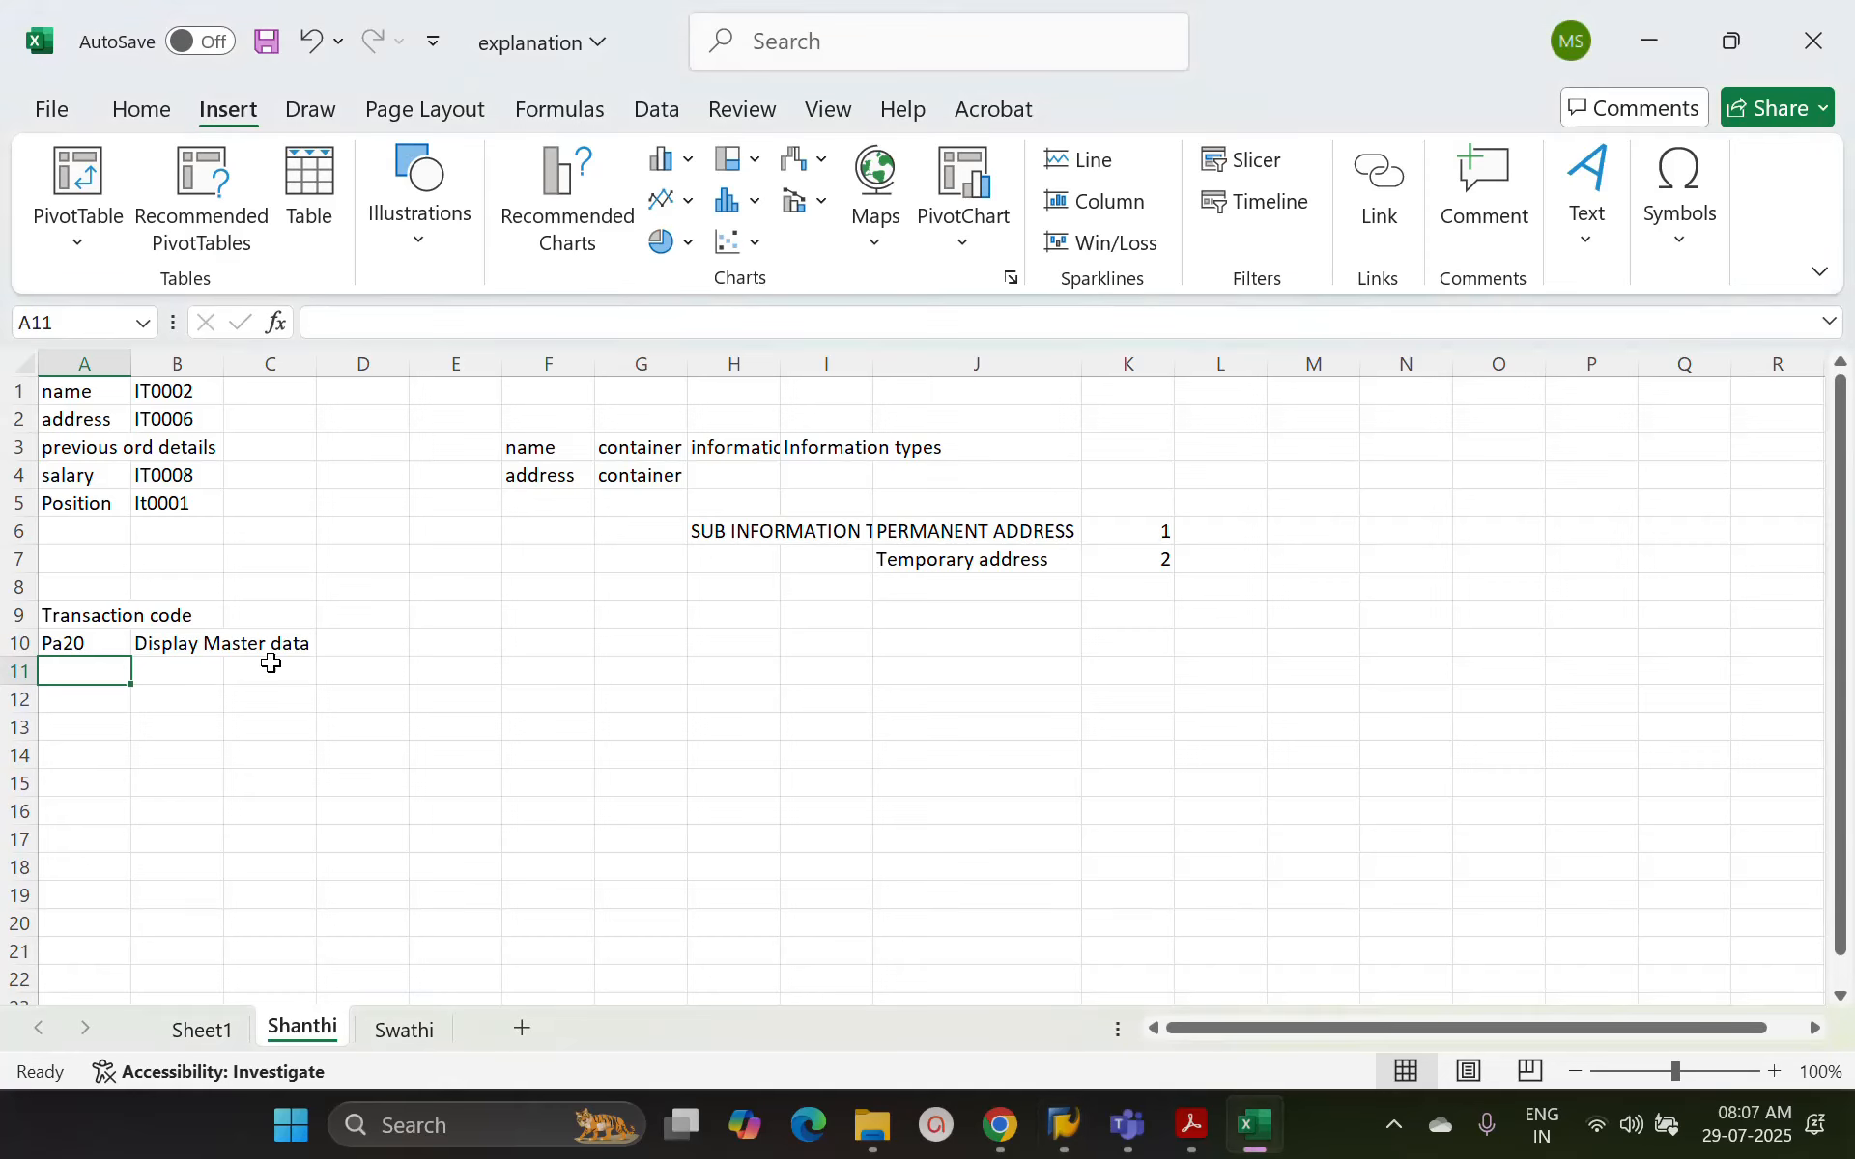
{"action": "type", "text": "Pa30"}
{"action": "key", "text": "Tab"}
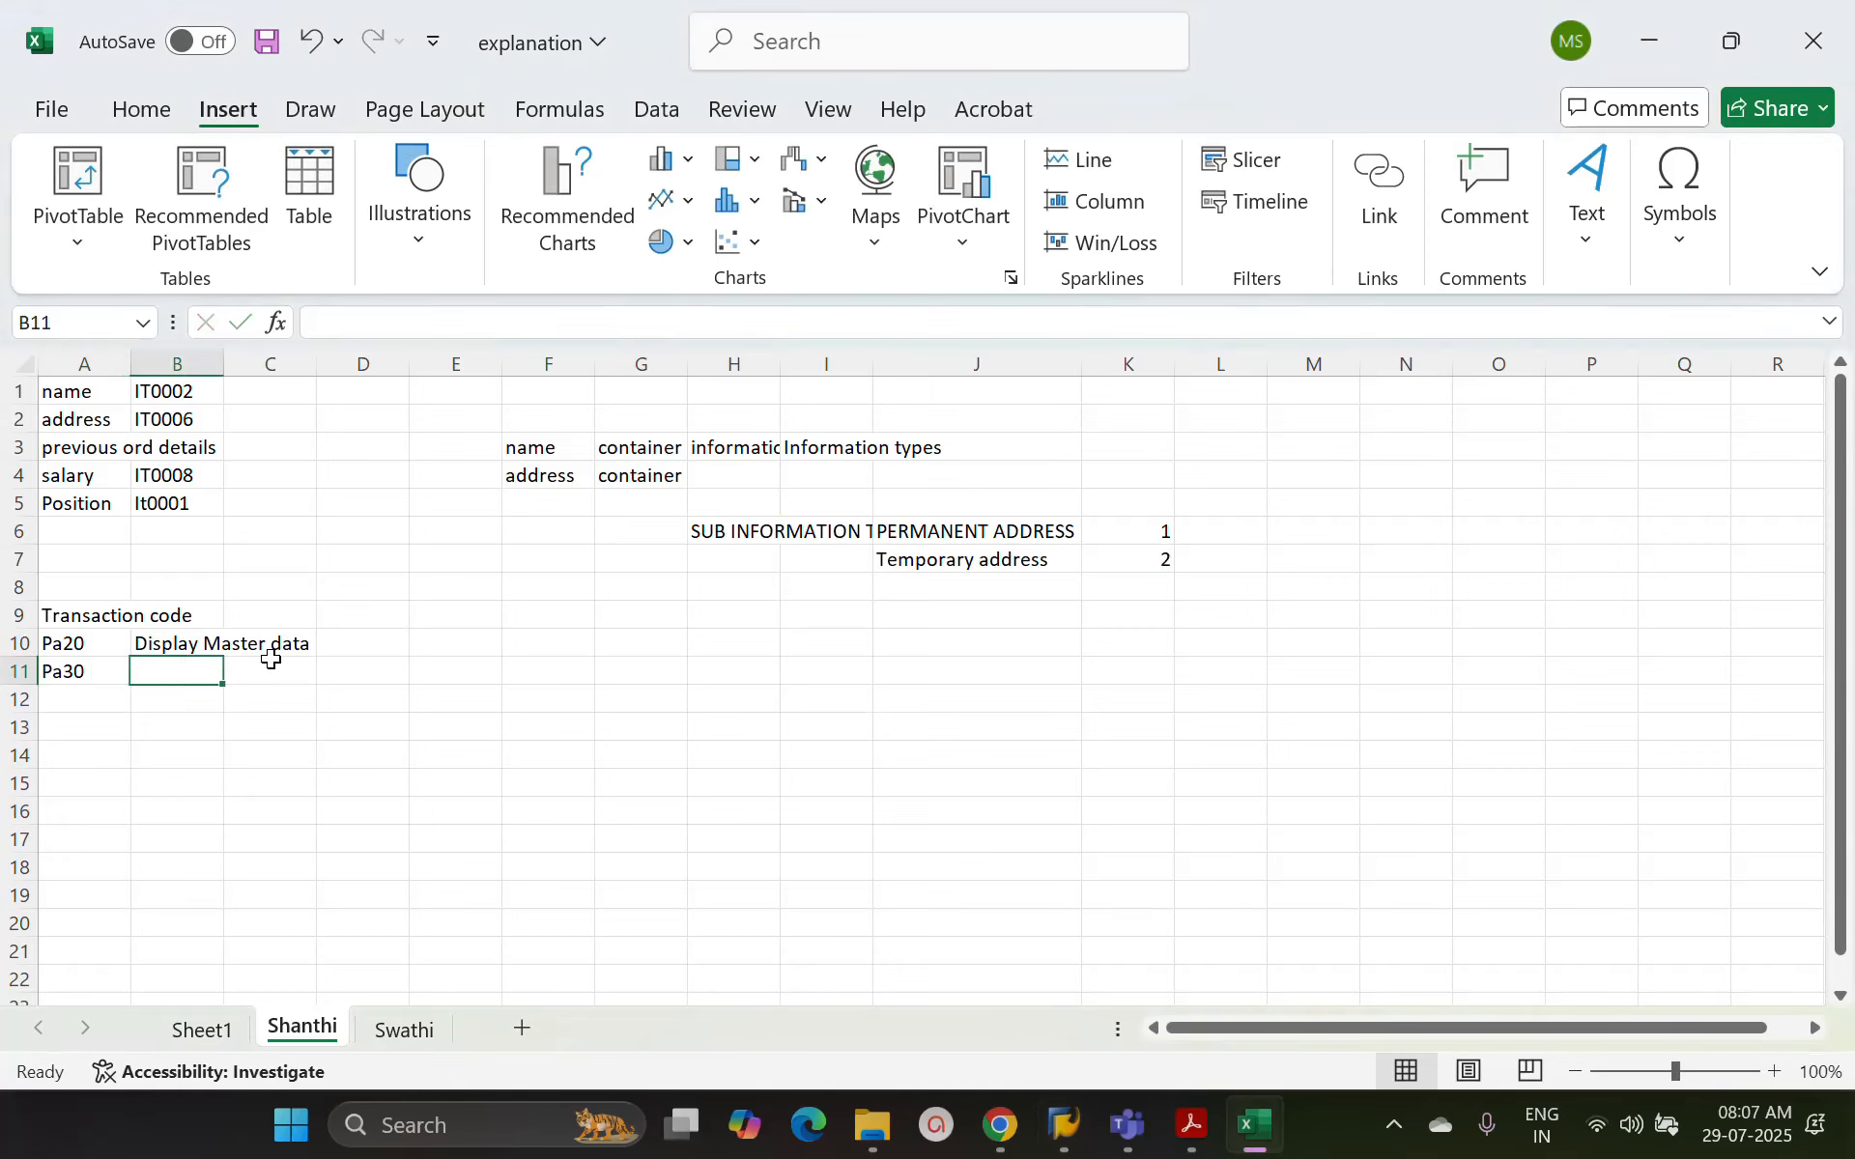
{"action": "type", "text": "Maintain HR"}
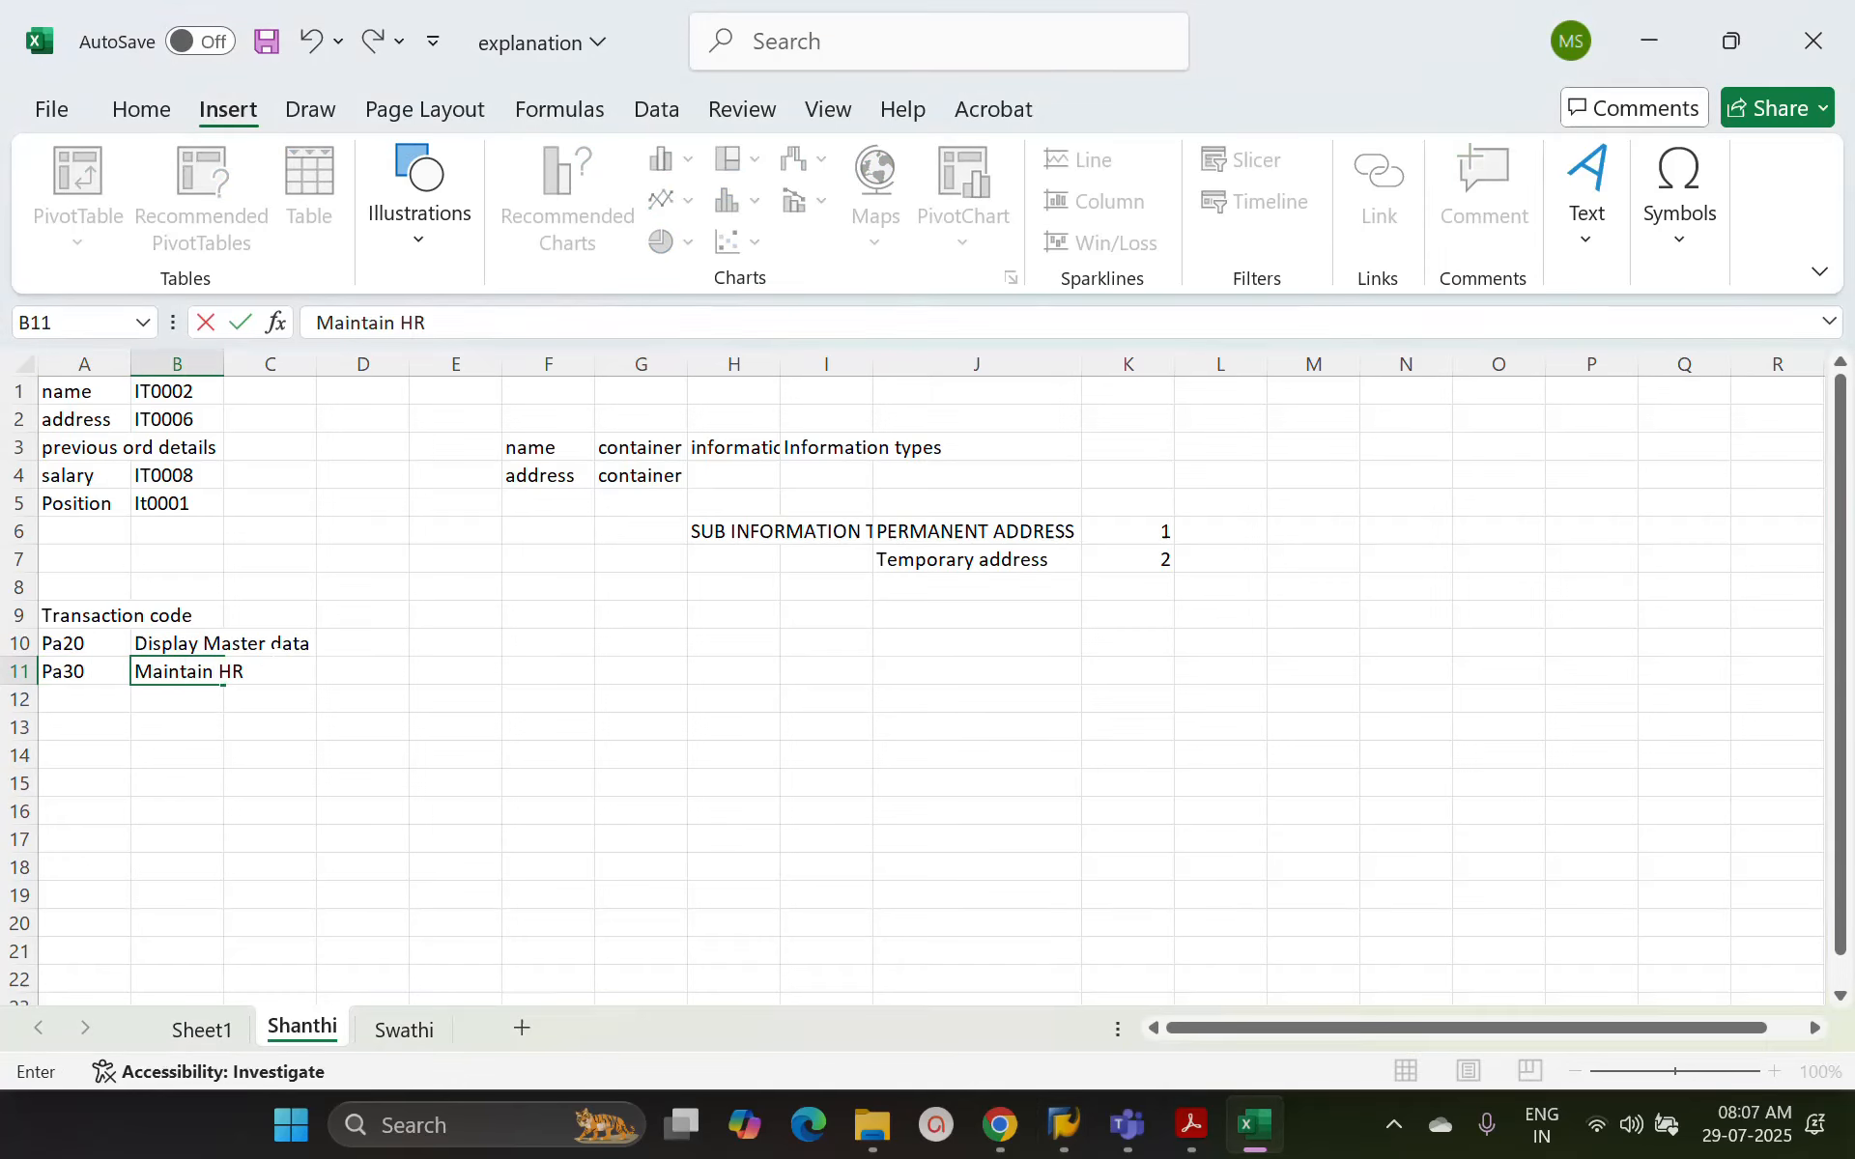
{"action": "type", "text": " master data"}
{"action": "key", "text": "Return"}
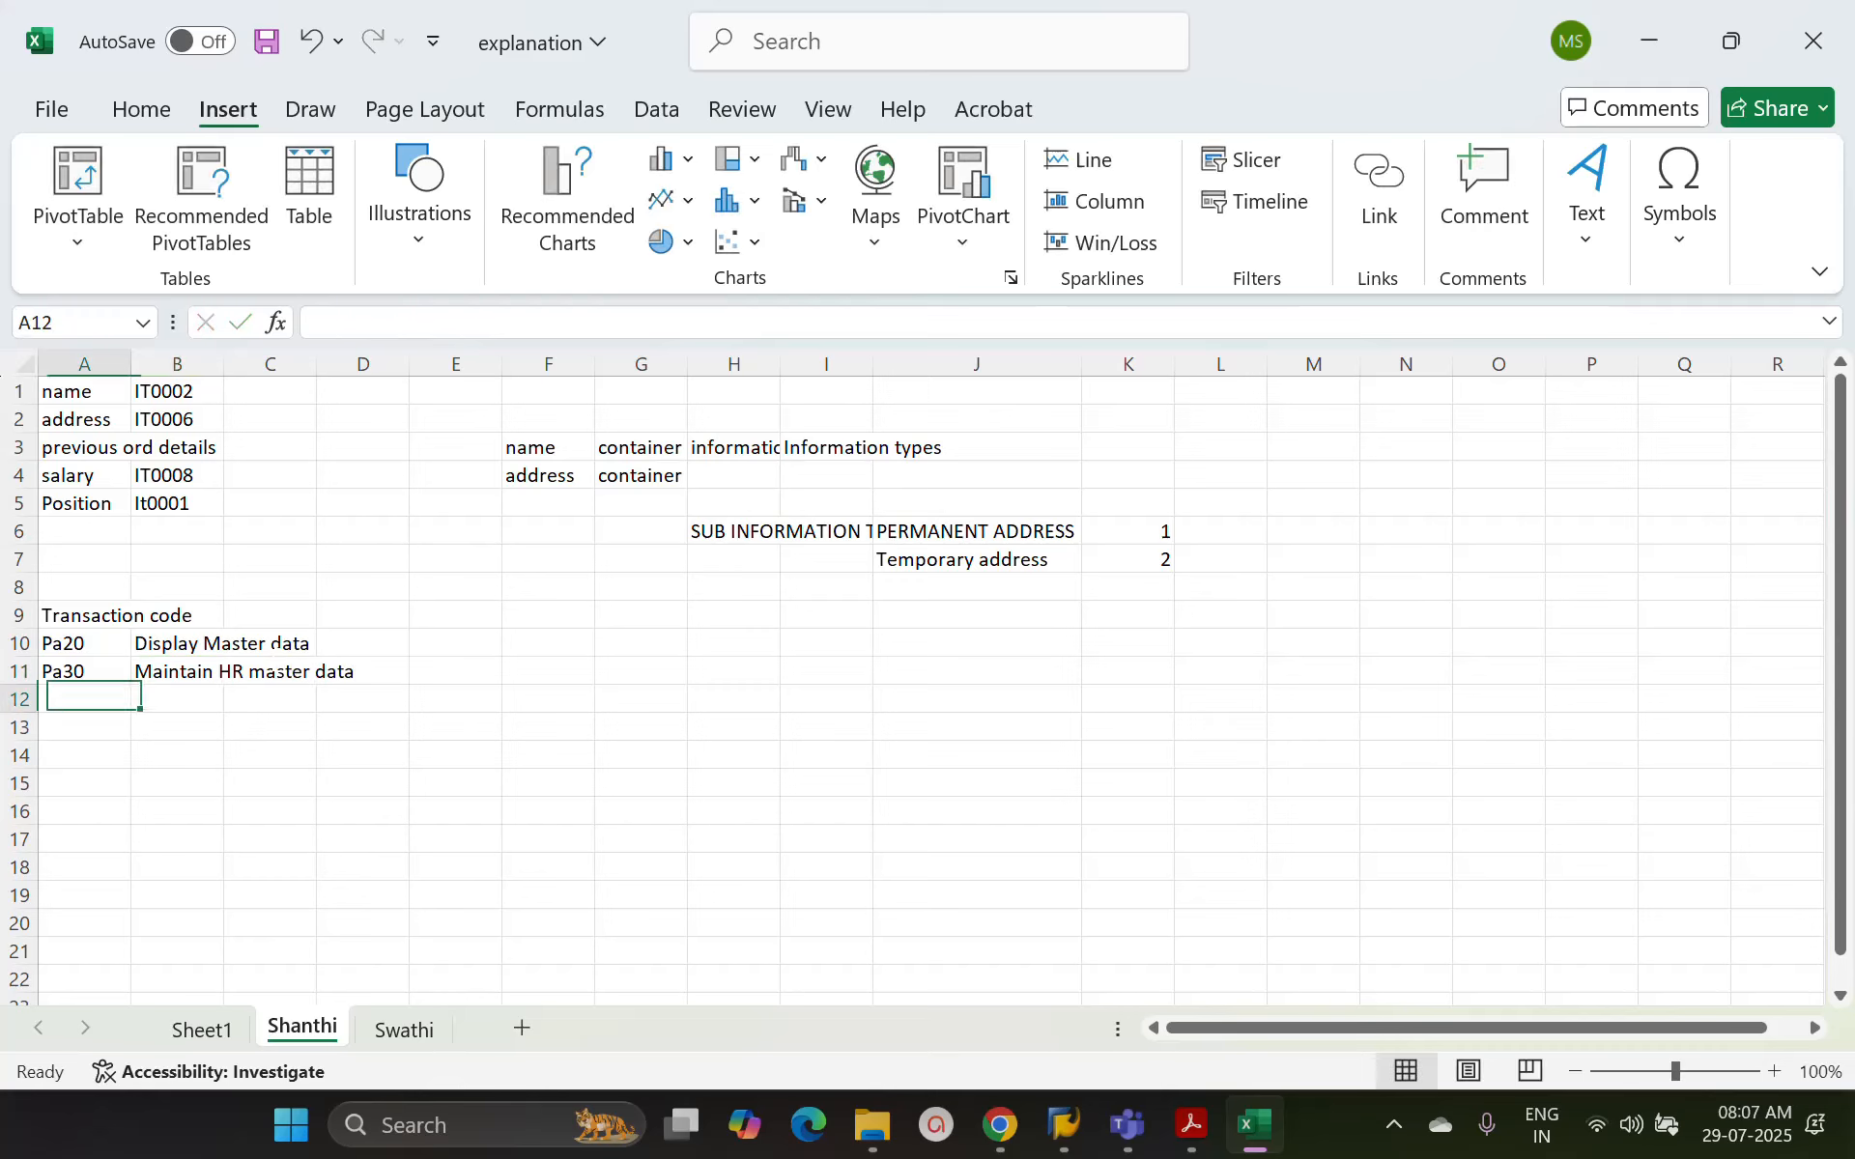
Switch back to SAP, display the employee's Personal Data record from PA30 and return to the maintenance screen
{"action": "key", "text": "alt+Tab"}
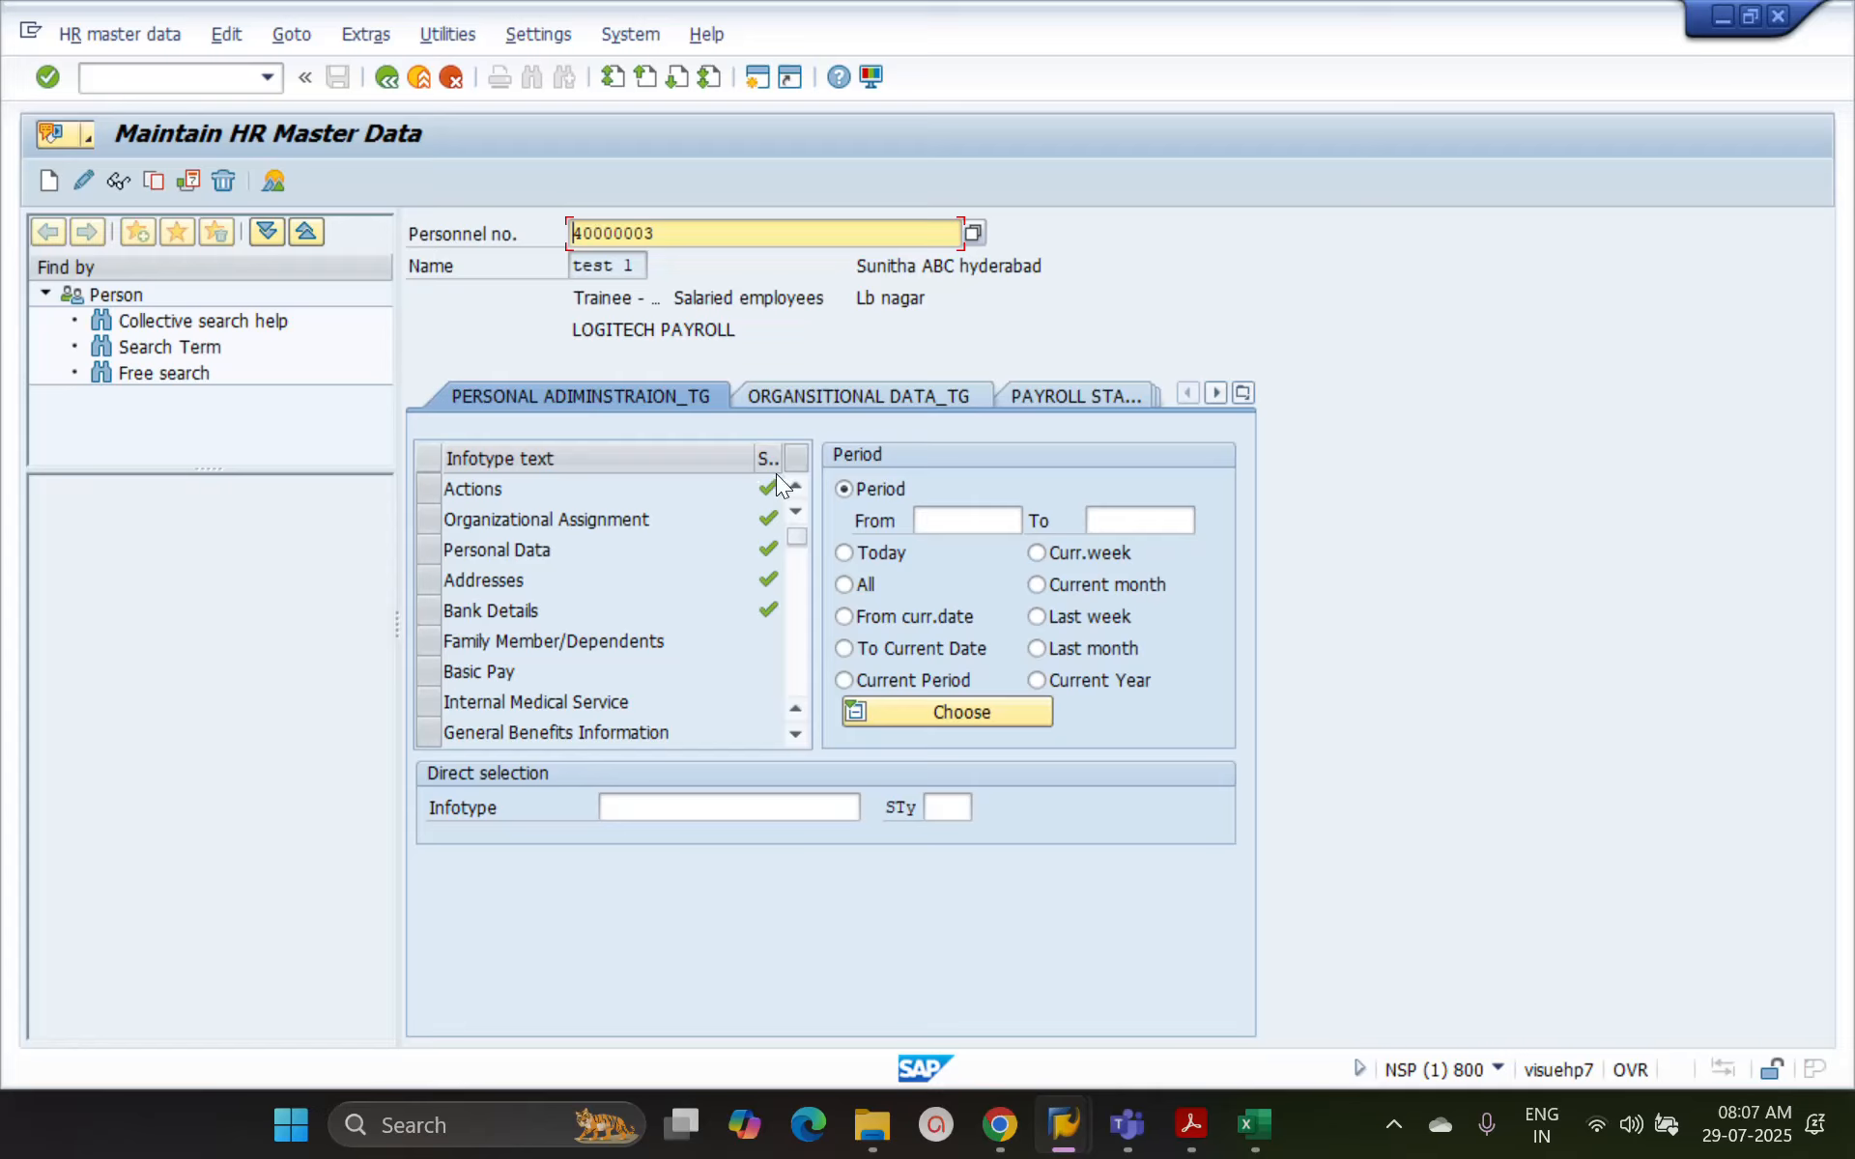
{"action": "left_click", "coordinate": [427, 553]}
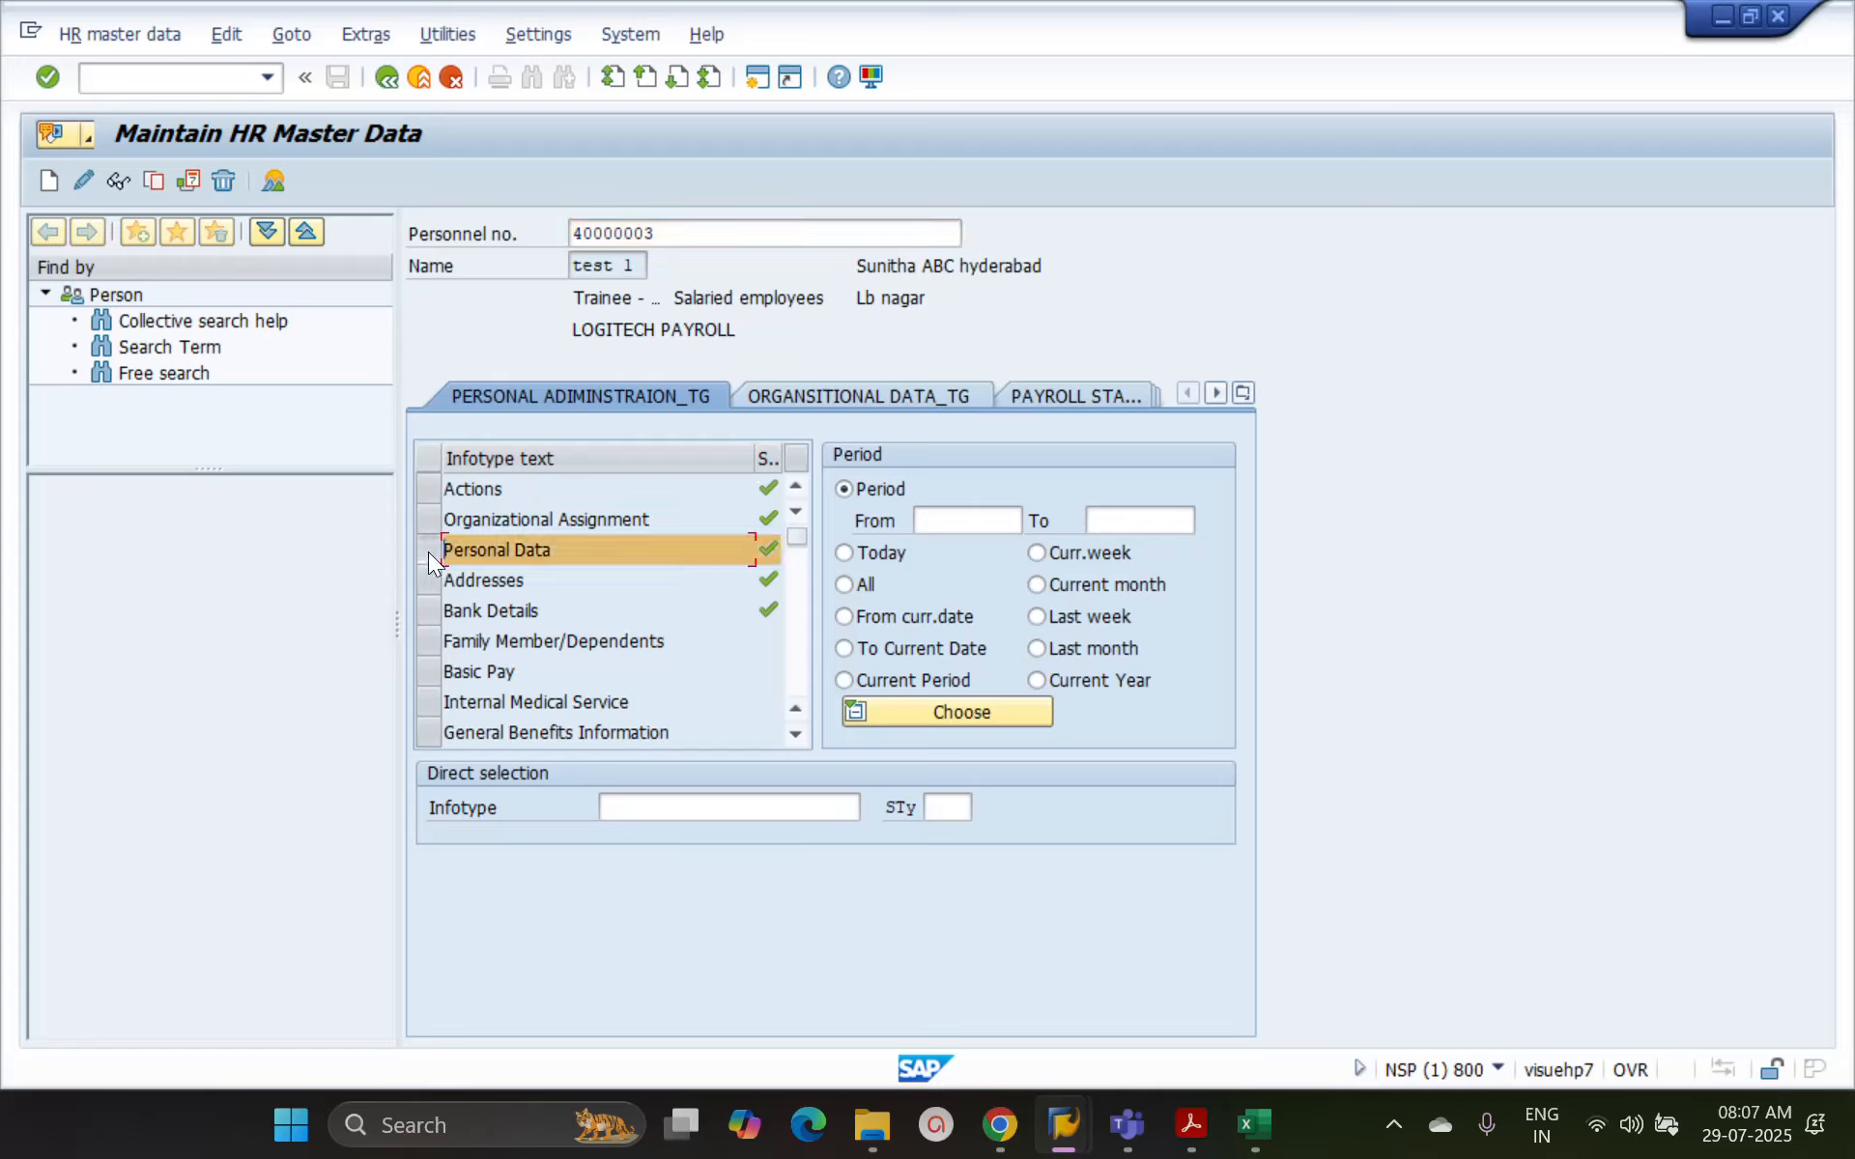
{"action": "left_click", "coordinate": [491, 552]}
{"action": "left_click", "coordinate": [122, 187]}
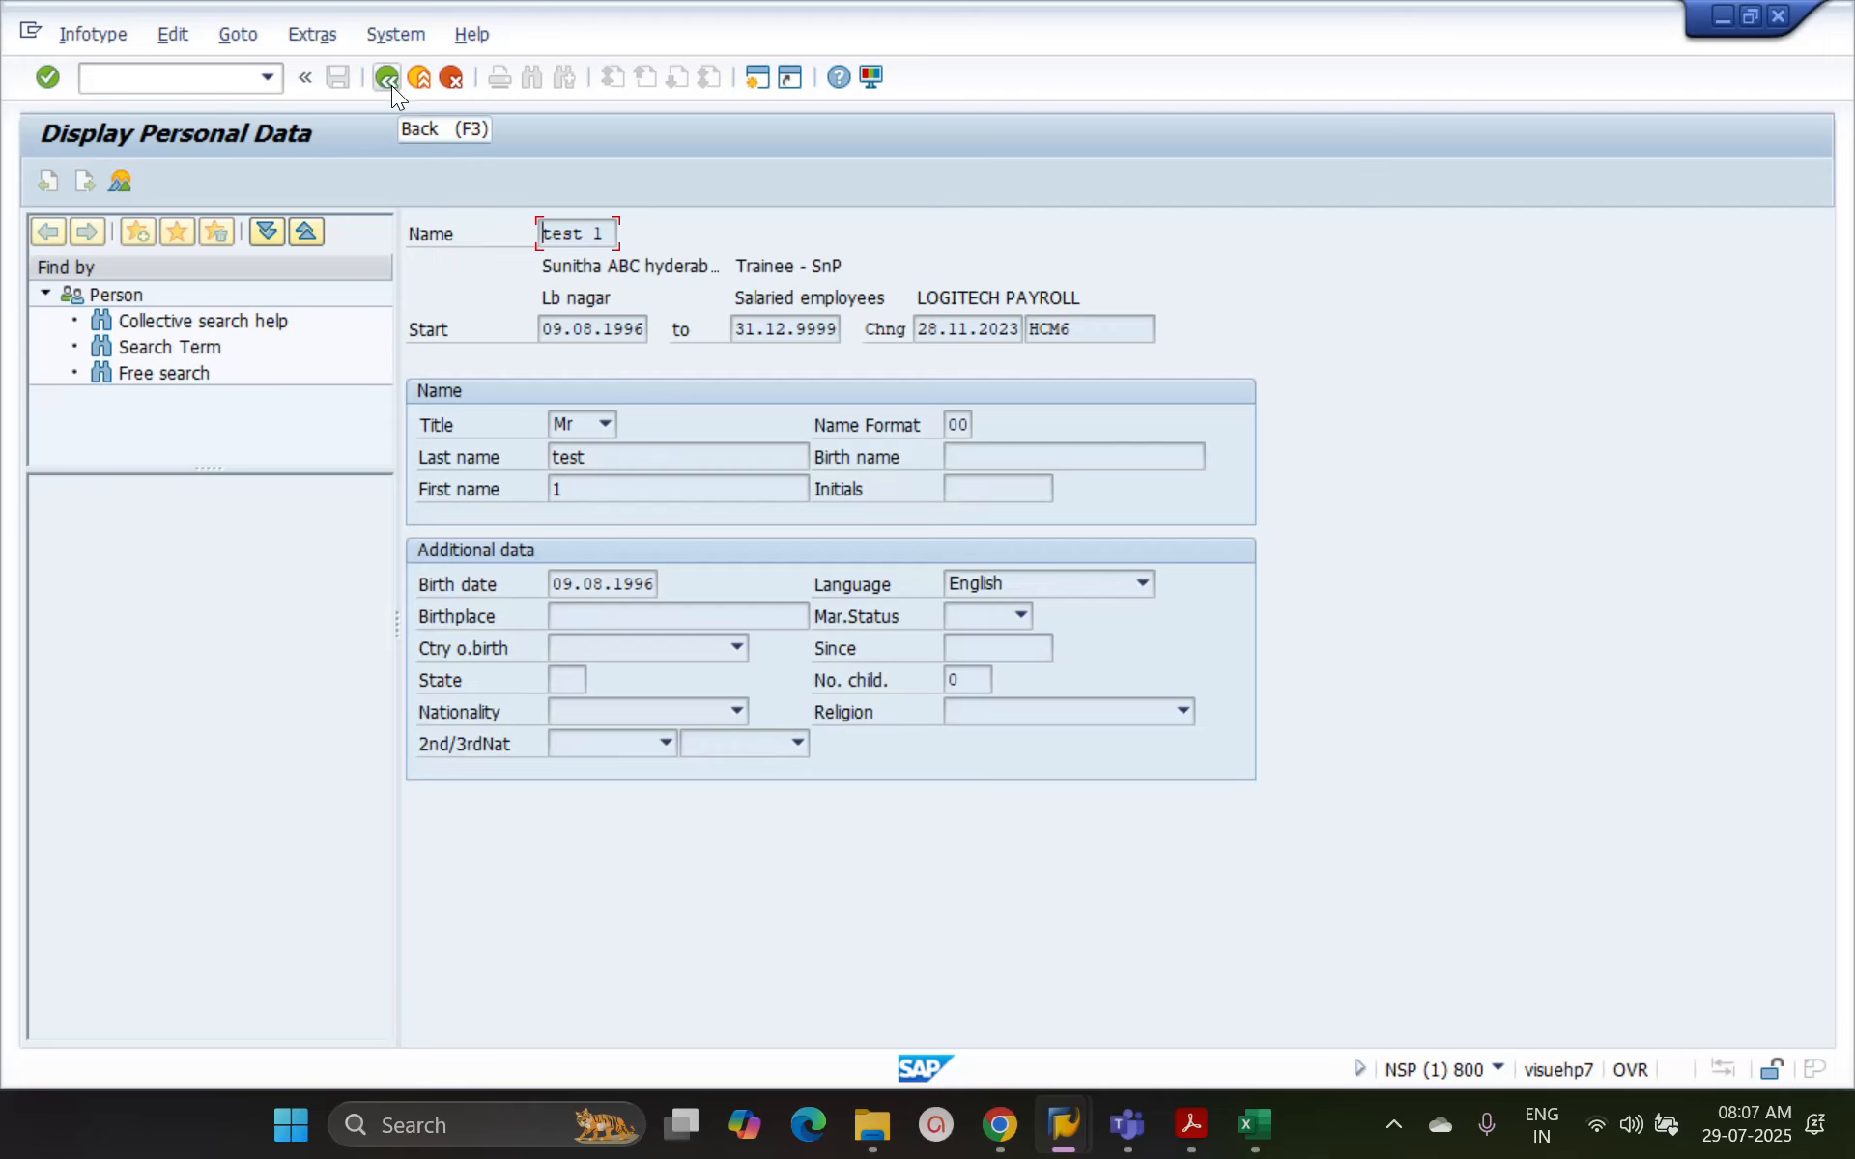
{"action": "left_click", "coordinate": [391, 85]}
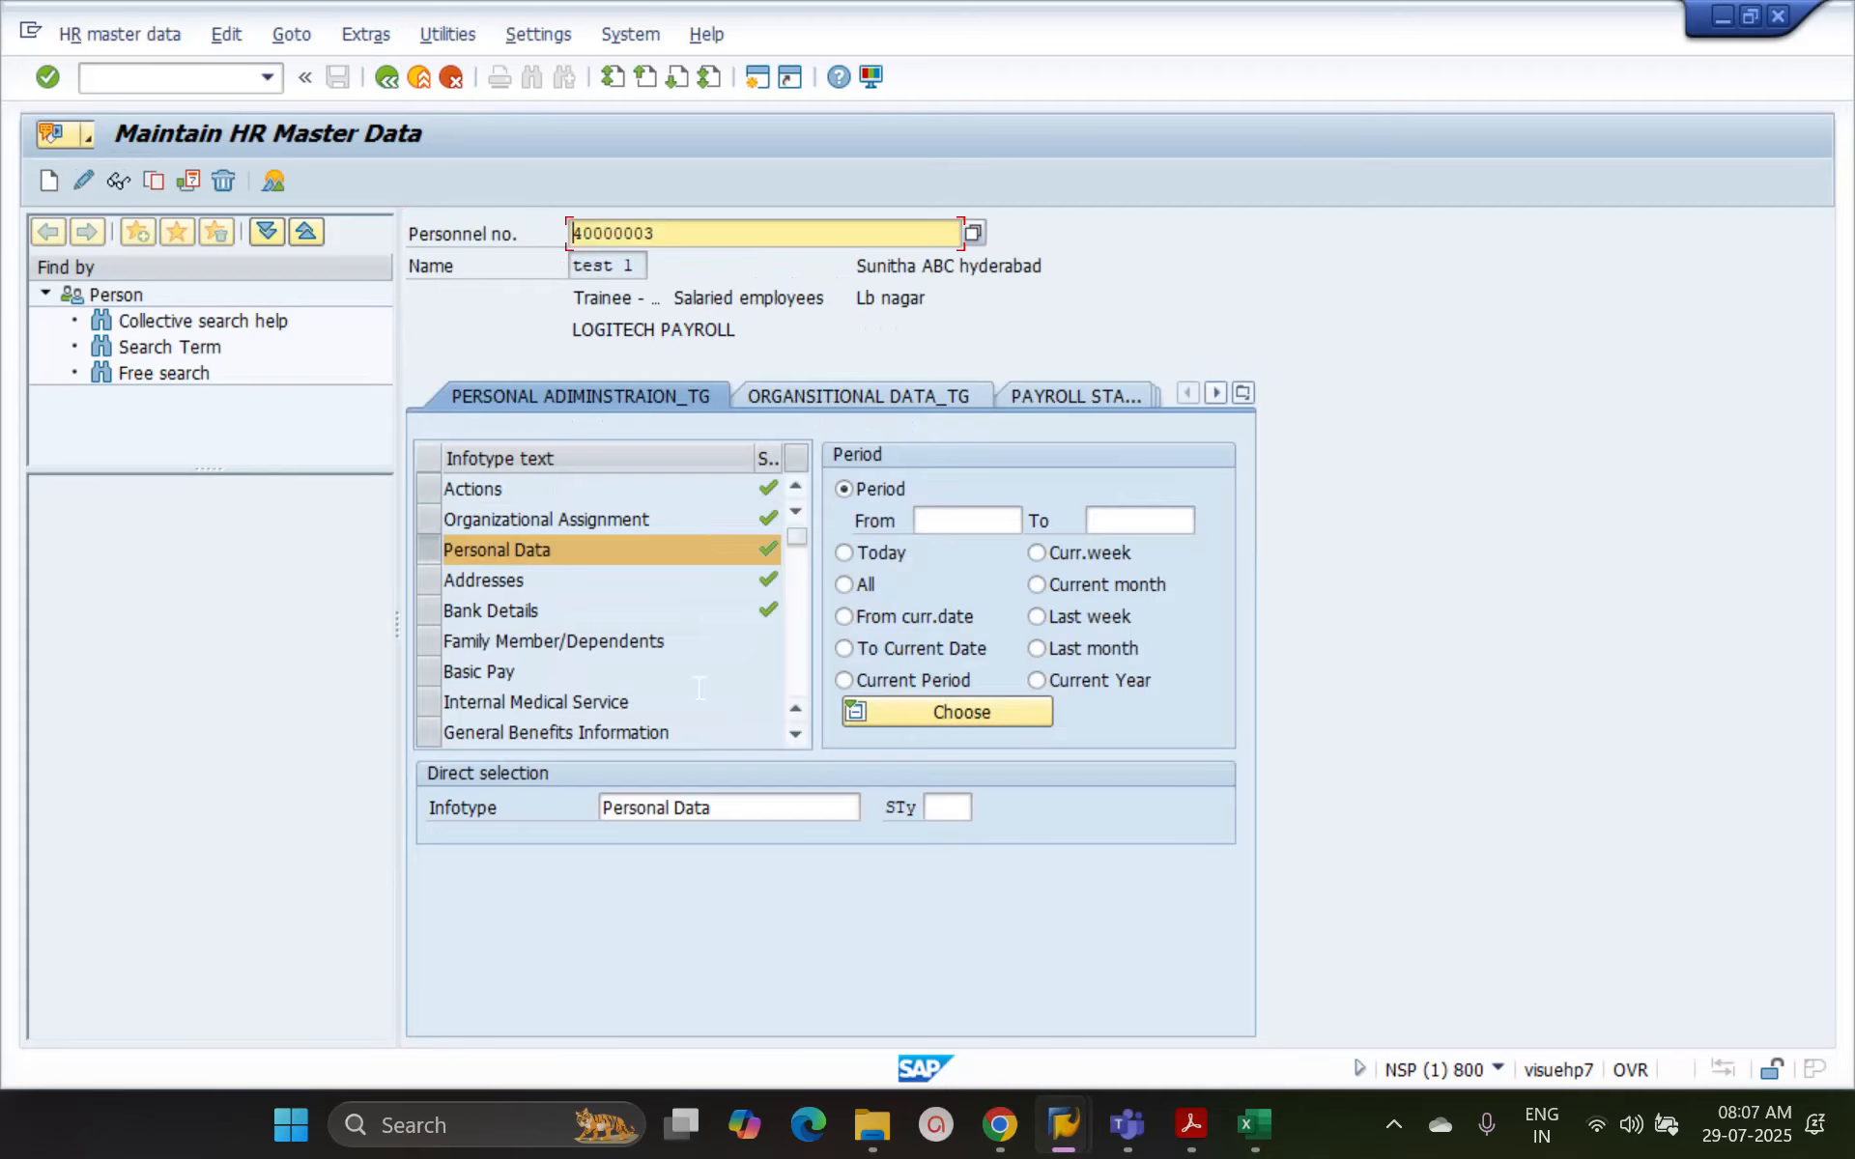
Clear the Personal Data entry from the direct infotype selection
{"action": "left_click", "coordinate": [741, 812]}
{"action": "key", "text": "ctrl+a"}
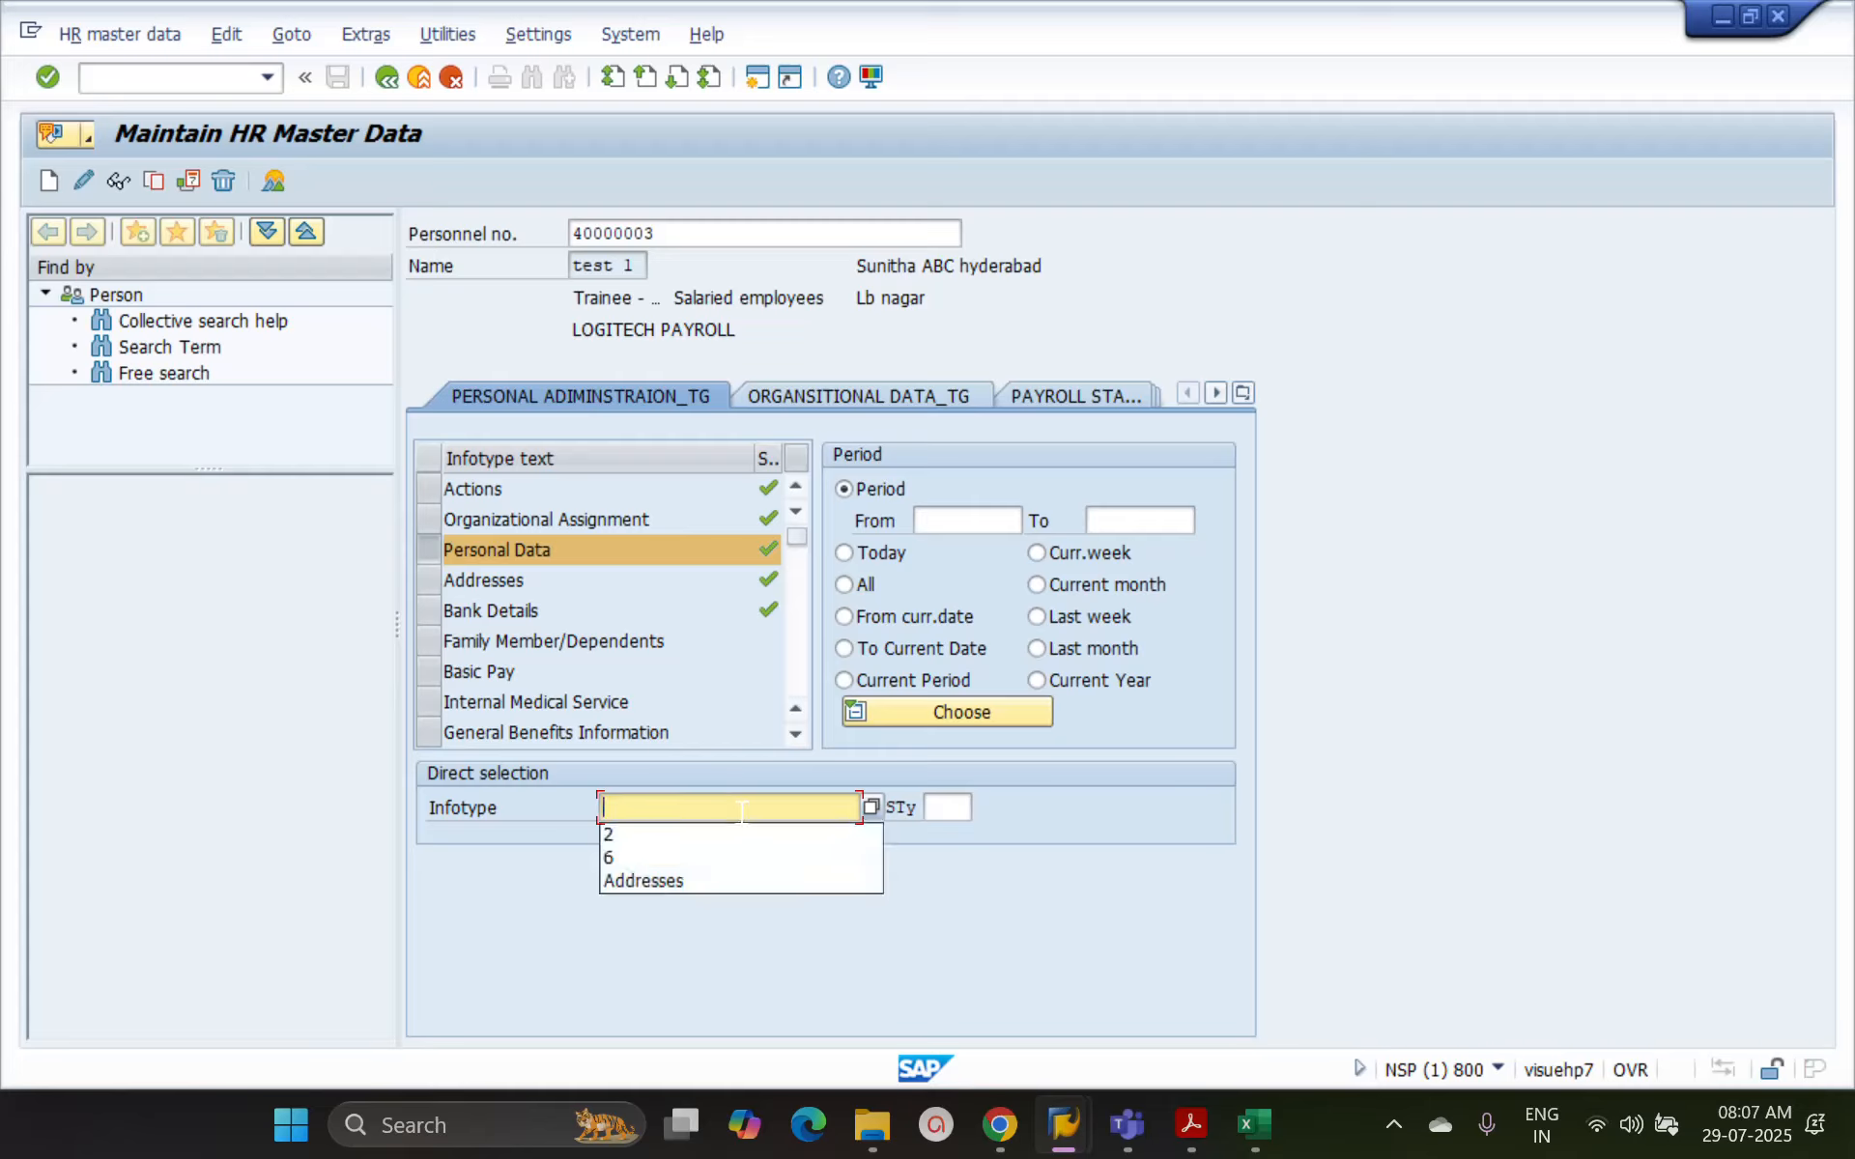
{"action": "key", "text": "BackSpace"}
{"action": "key", "text": "Return"}
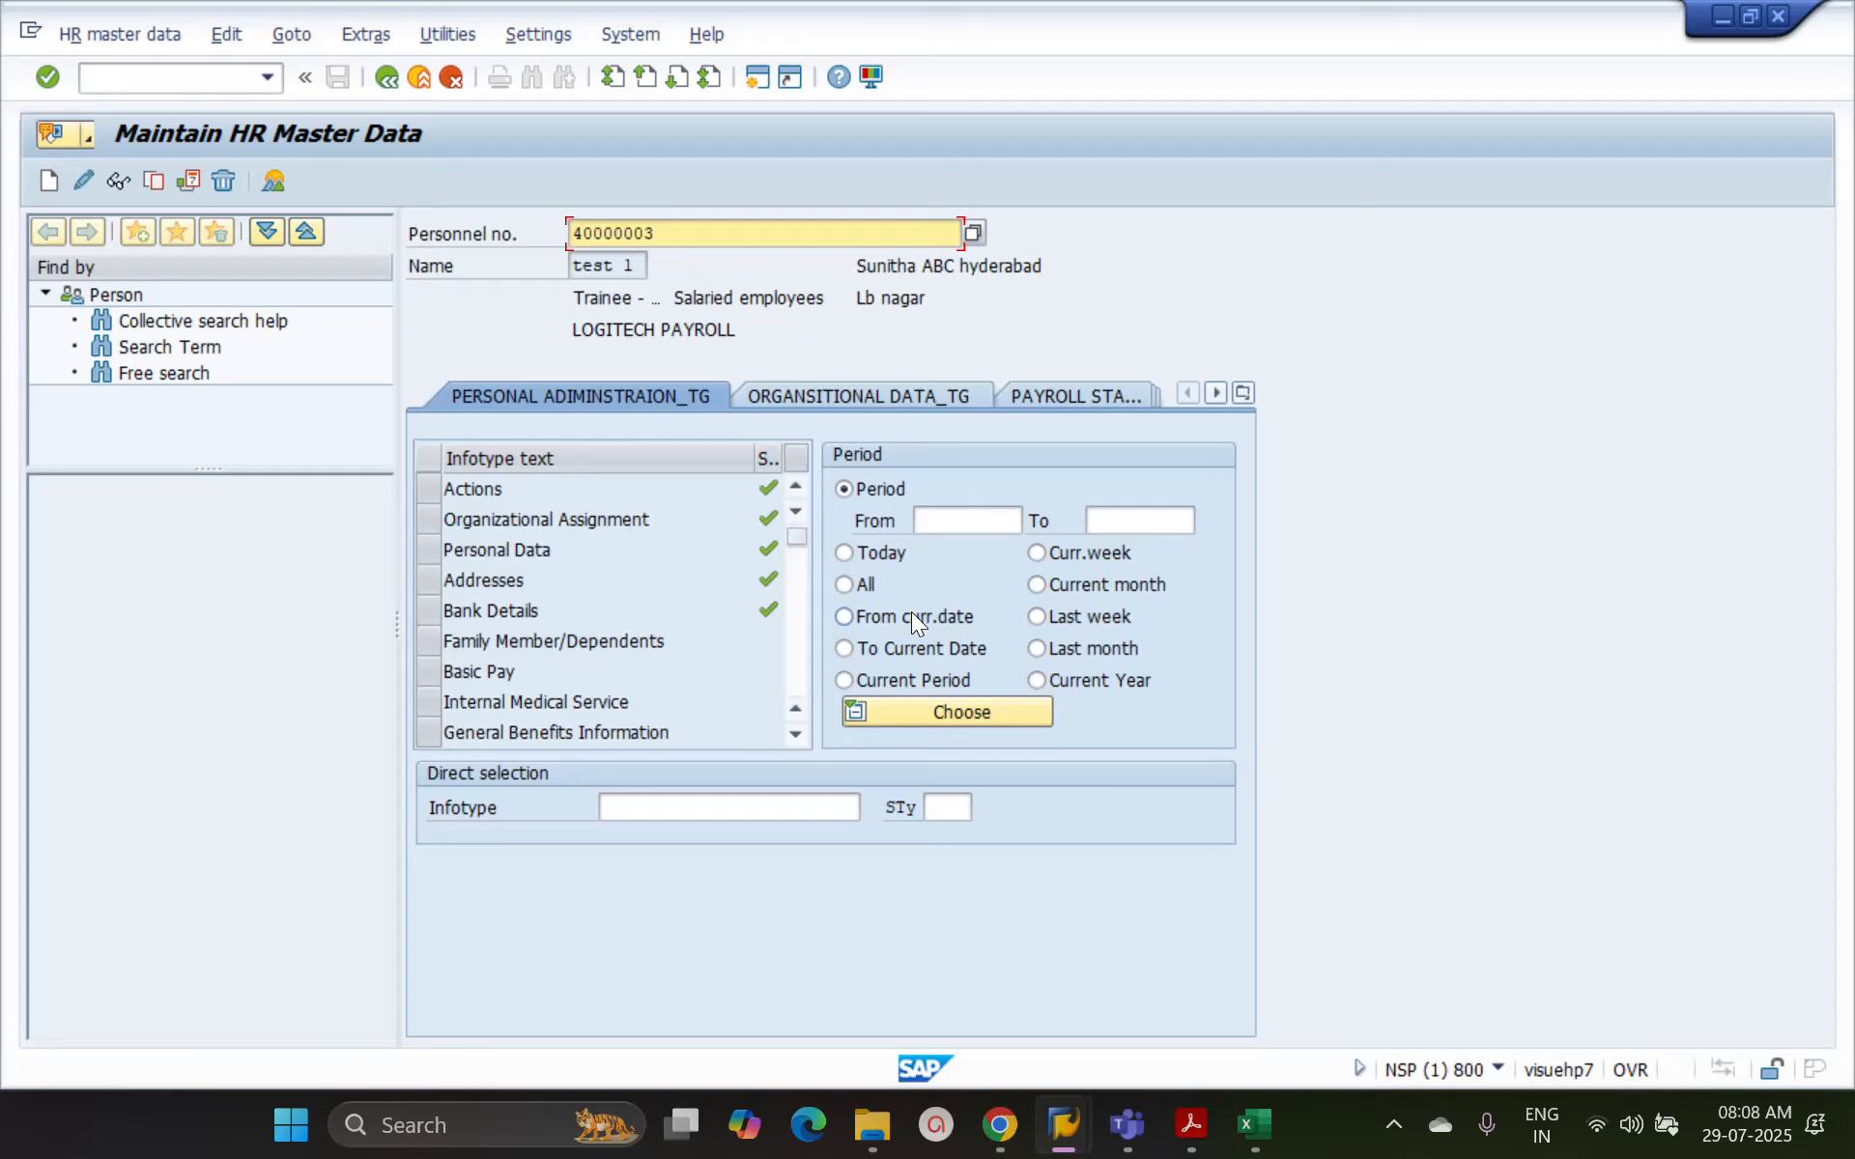
Create a new Personal Data record for the employee with the start date 01.01.2025
{"action": "left_click", "coordinate": [437, 549]}
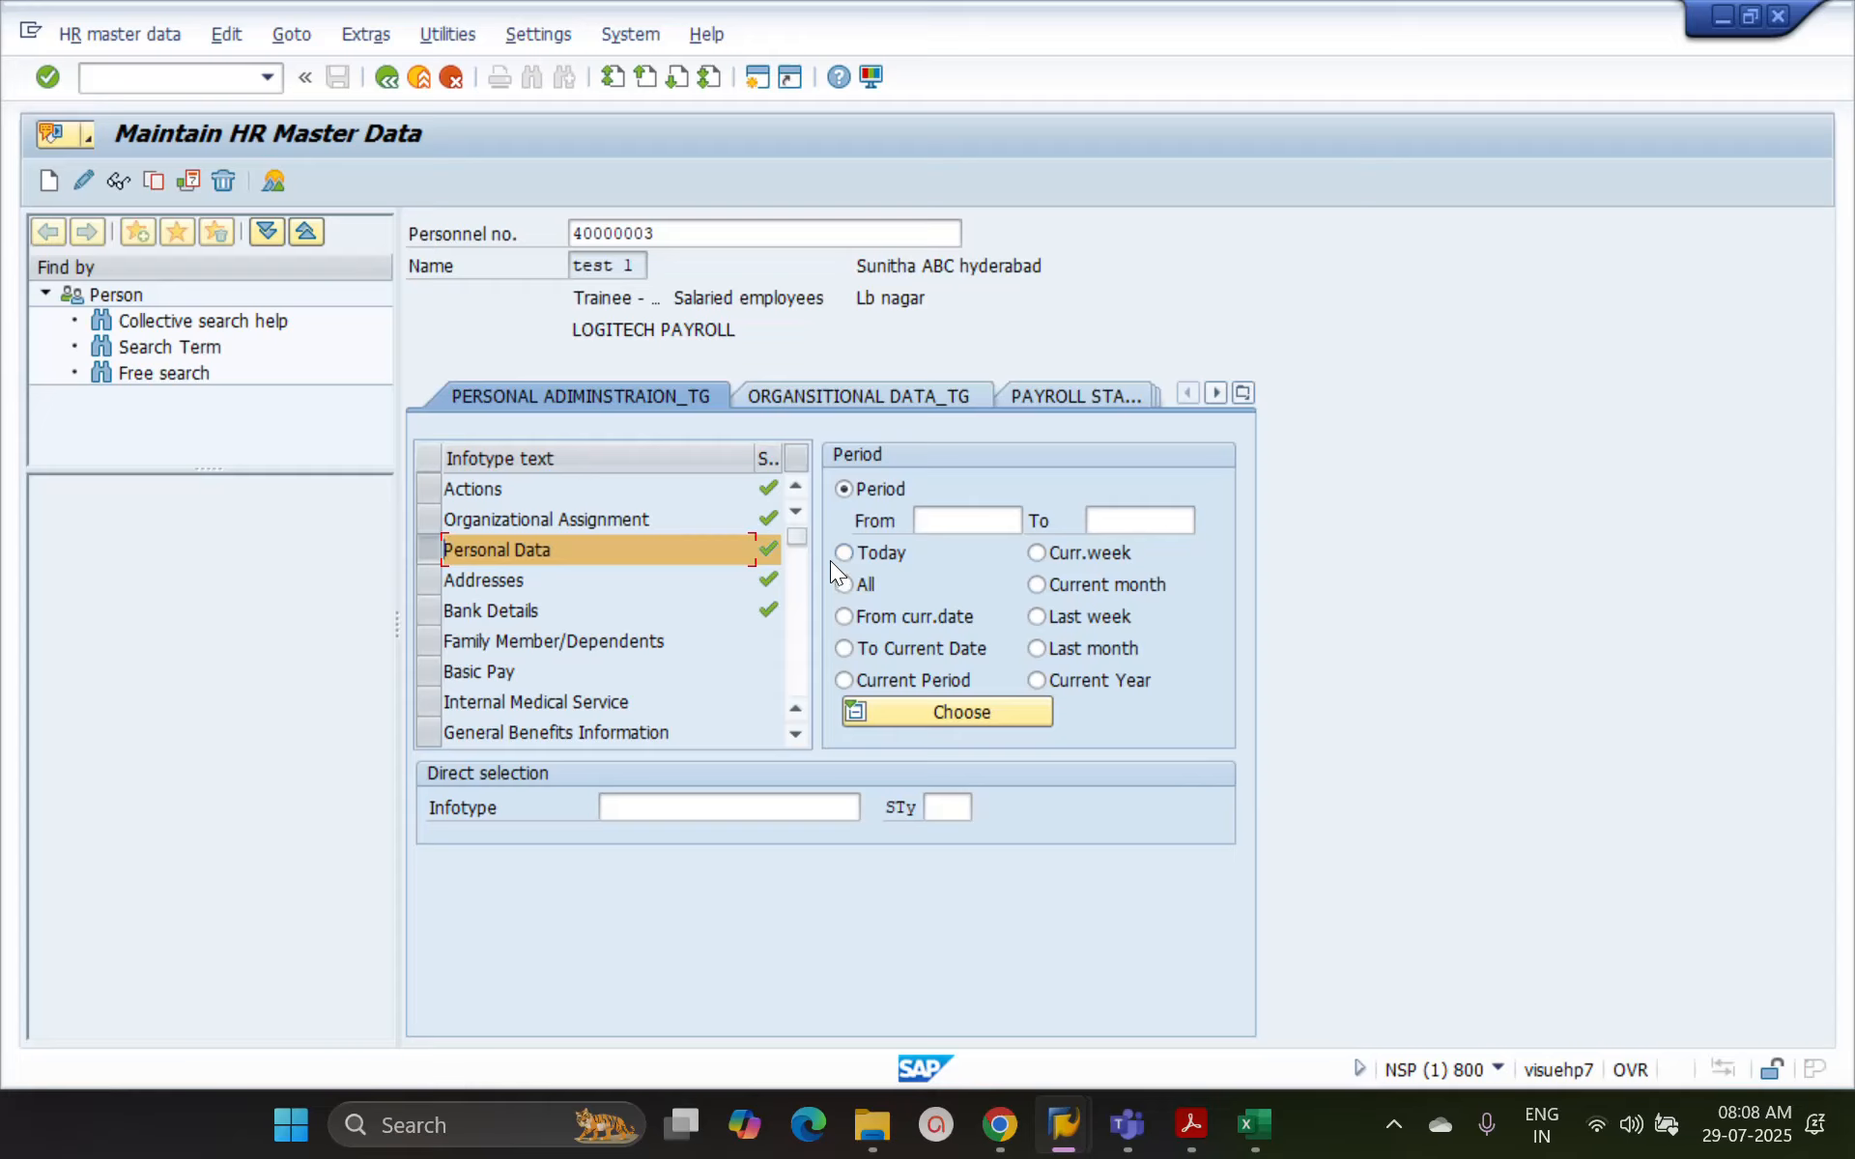
{"action": "left_click", "coordinate": [49, 184]}
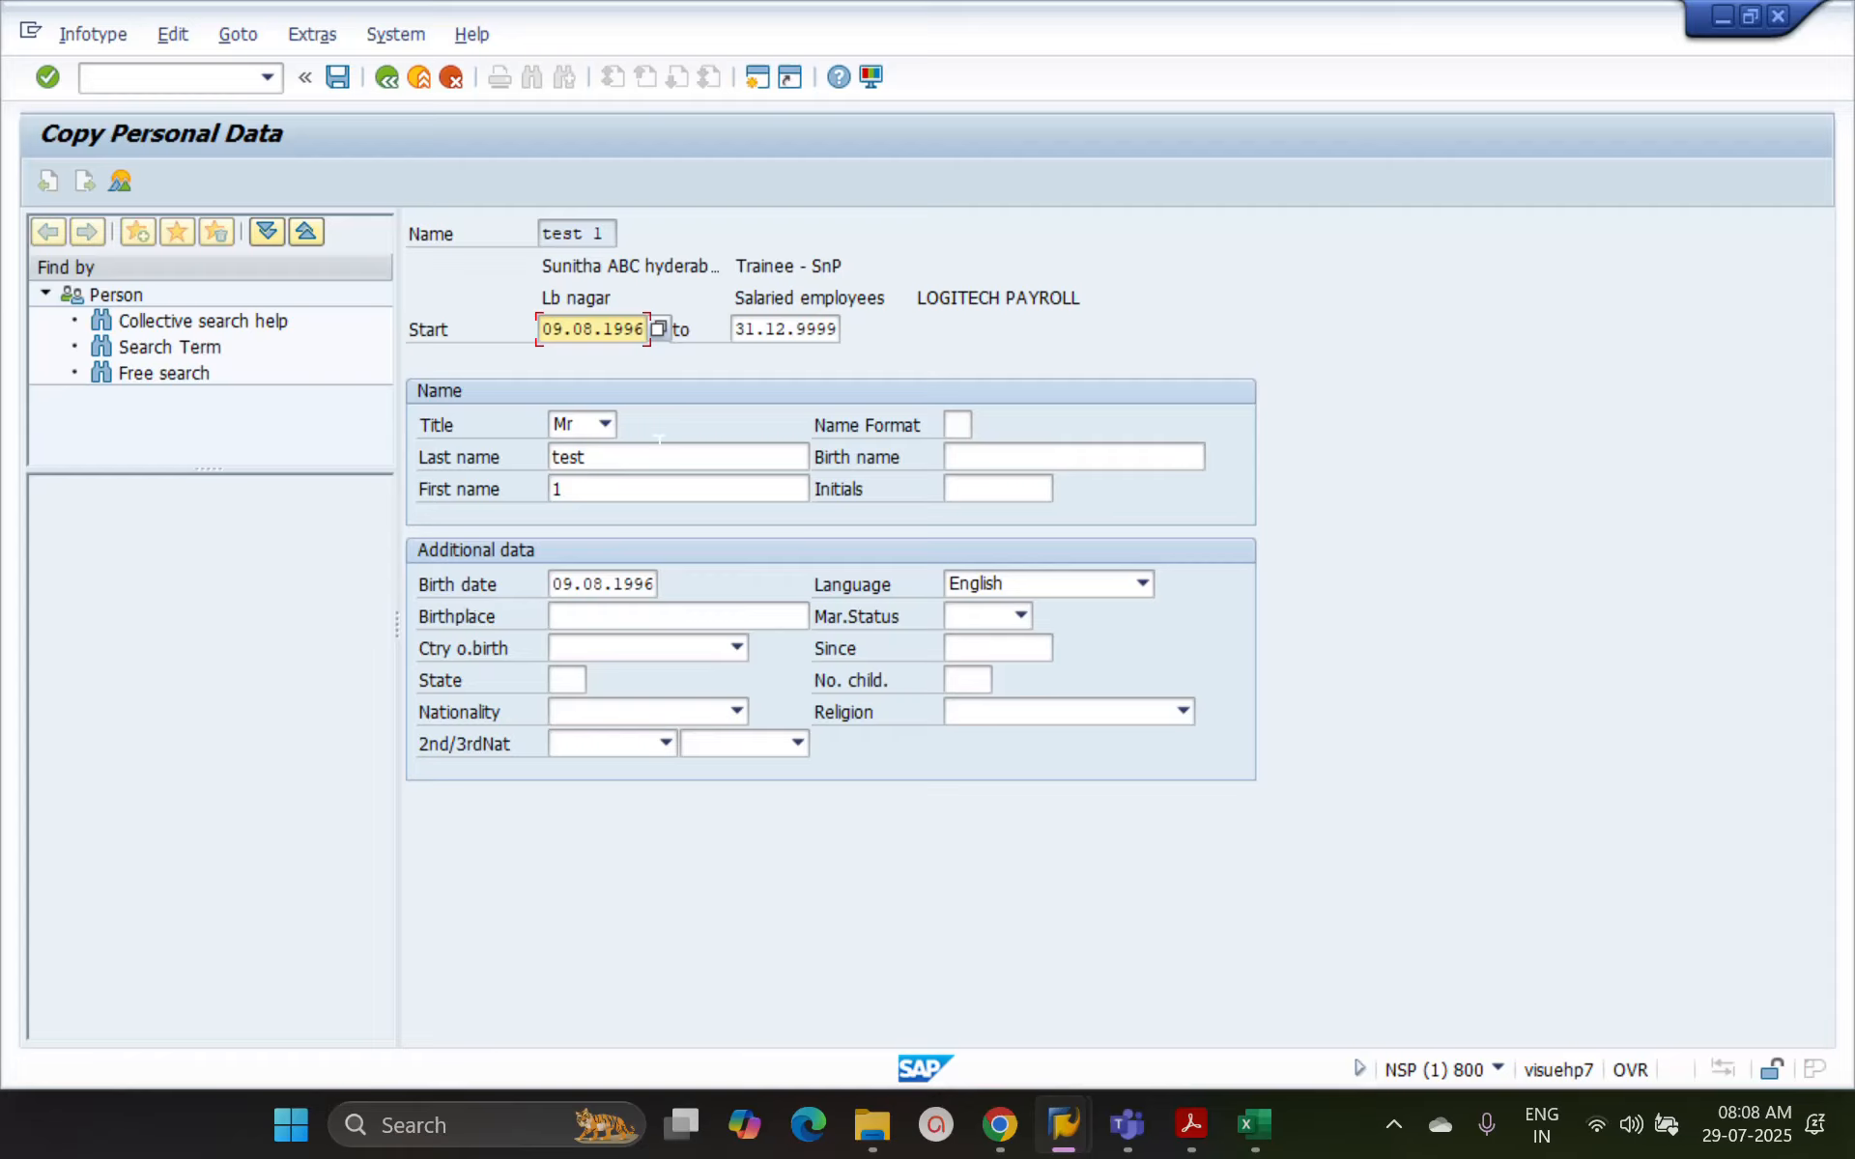
{"action": "key", "text": "shift+Home"}
{"action": "type", "text": "01012025"}
Replace the last name and first name in the new record with the employee's last and first names
{"action": "left_click", "coordinate": [616, 457]}
{"action": "double_click", "coordinate": [616, 457]}
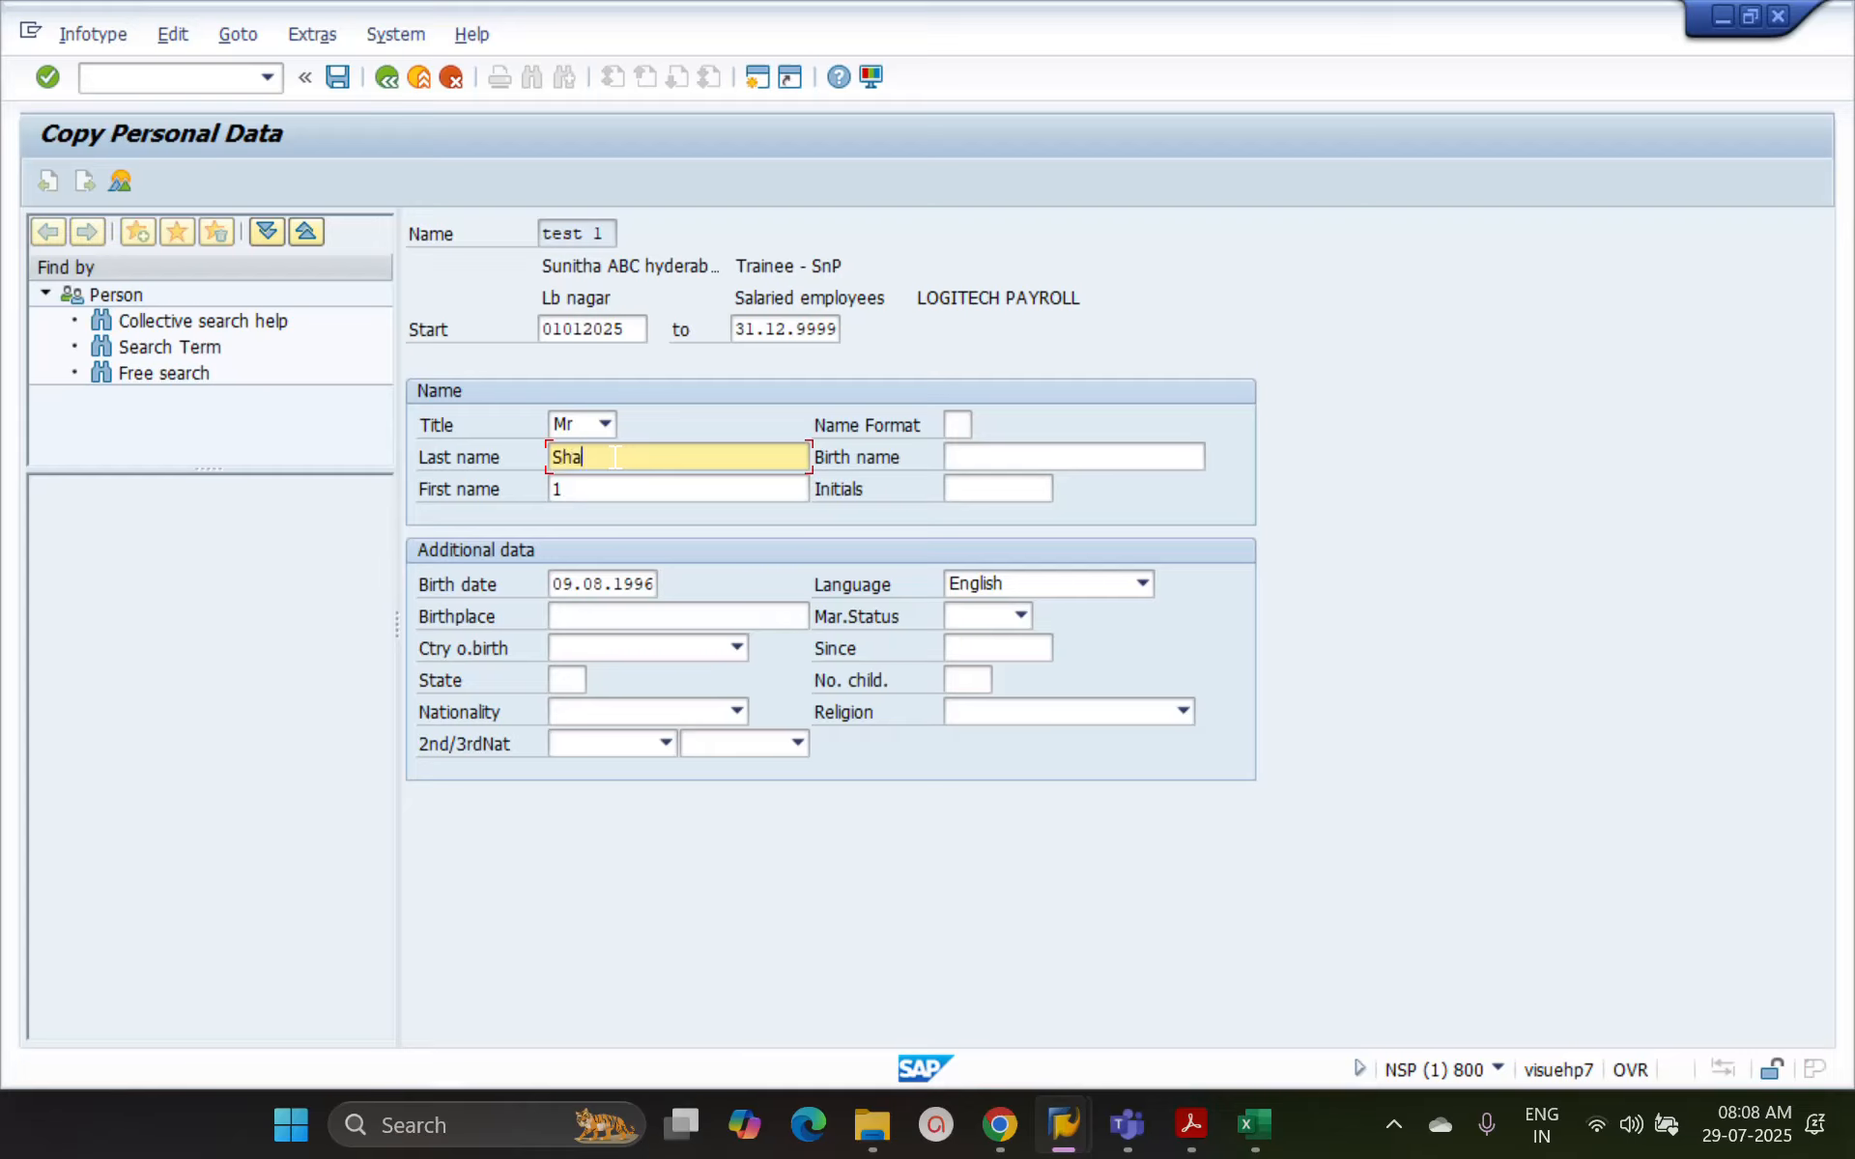
{"action": "key", "text": "Tab"}
{"action": "key", "text": "Tab"}
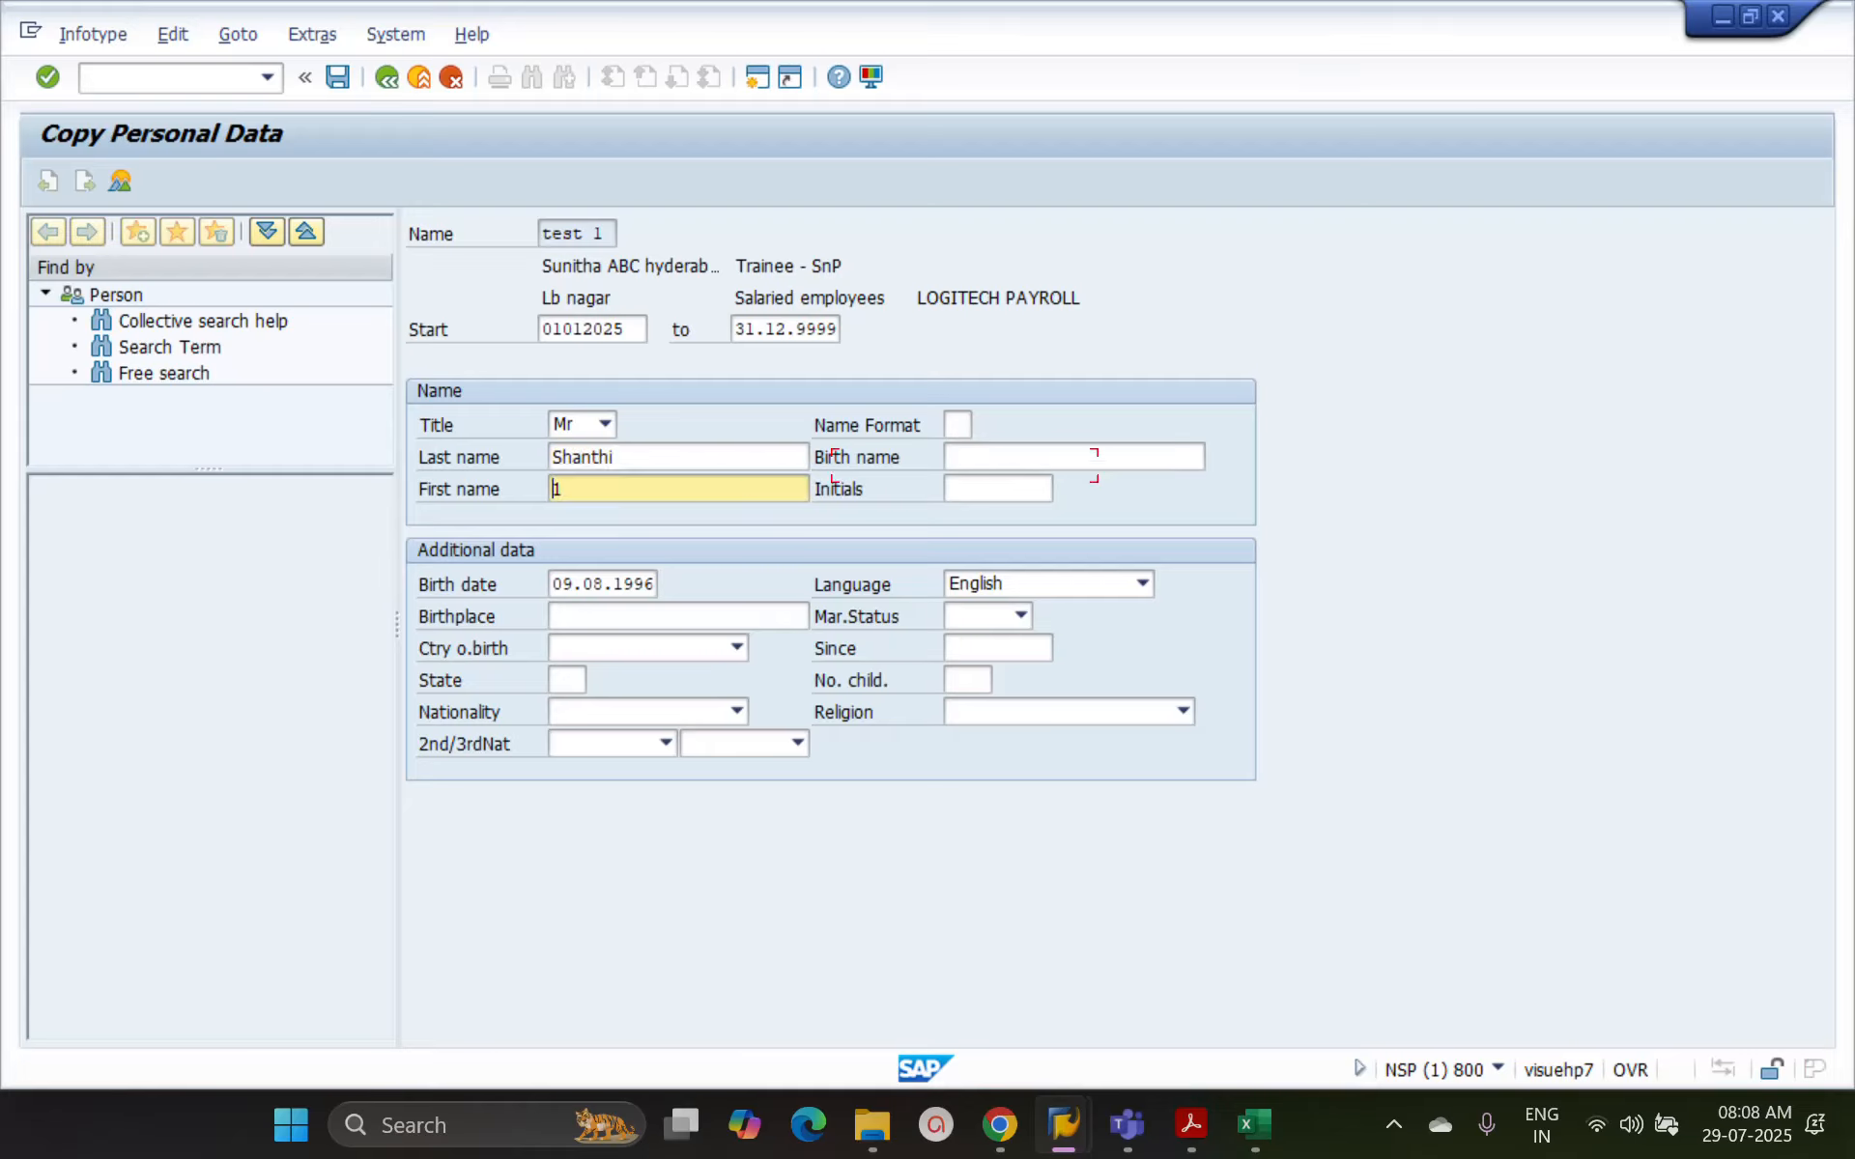
{"action": "key", "text": "Tab"}
{"action": "key", "text": "Tab"}
{"action": "key", "text": "Tab"}
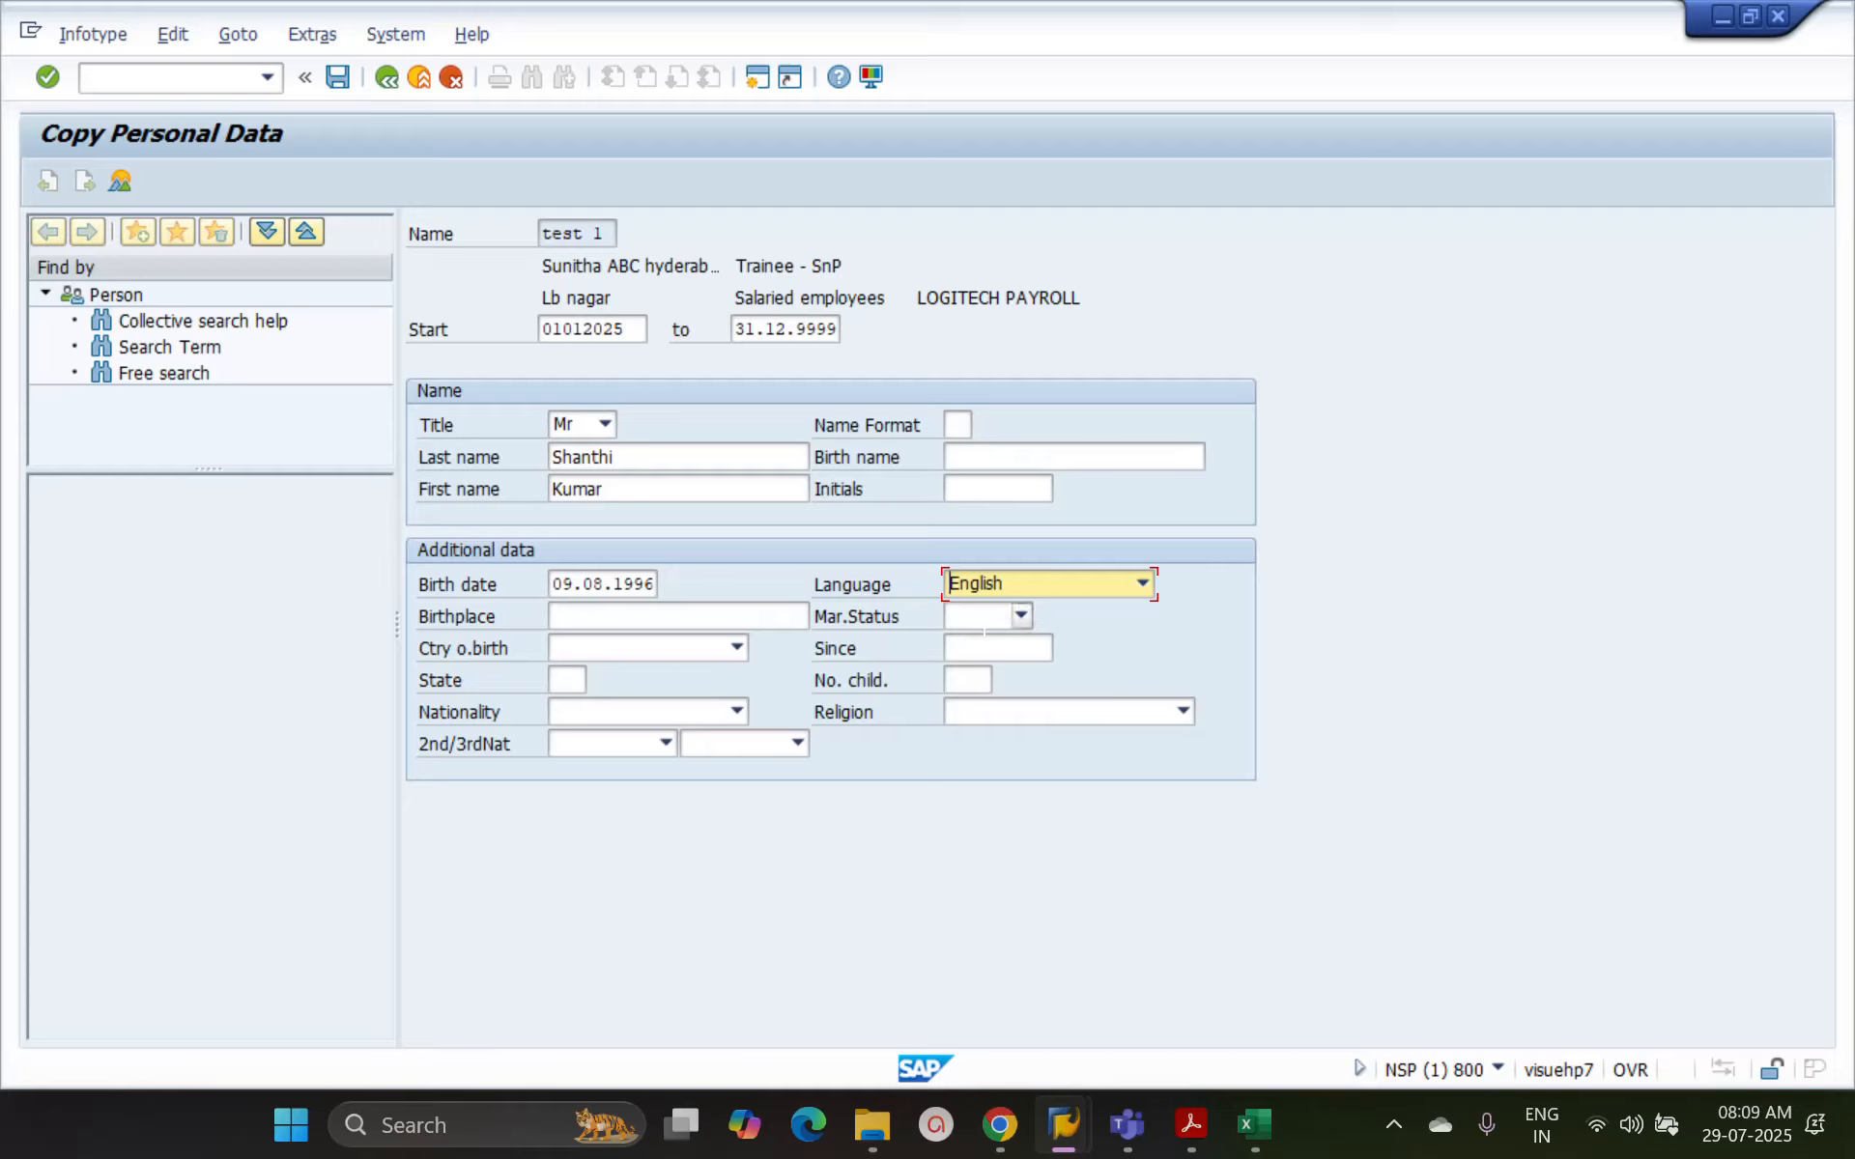
Set the marital status to SINGLE and enter "India" as the birthplace
{"action": "left_click", "coordinate": [1021, 617]}
{"action": "left_click", "coordinate": [974, 646]}
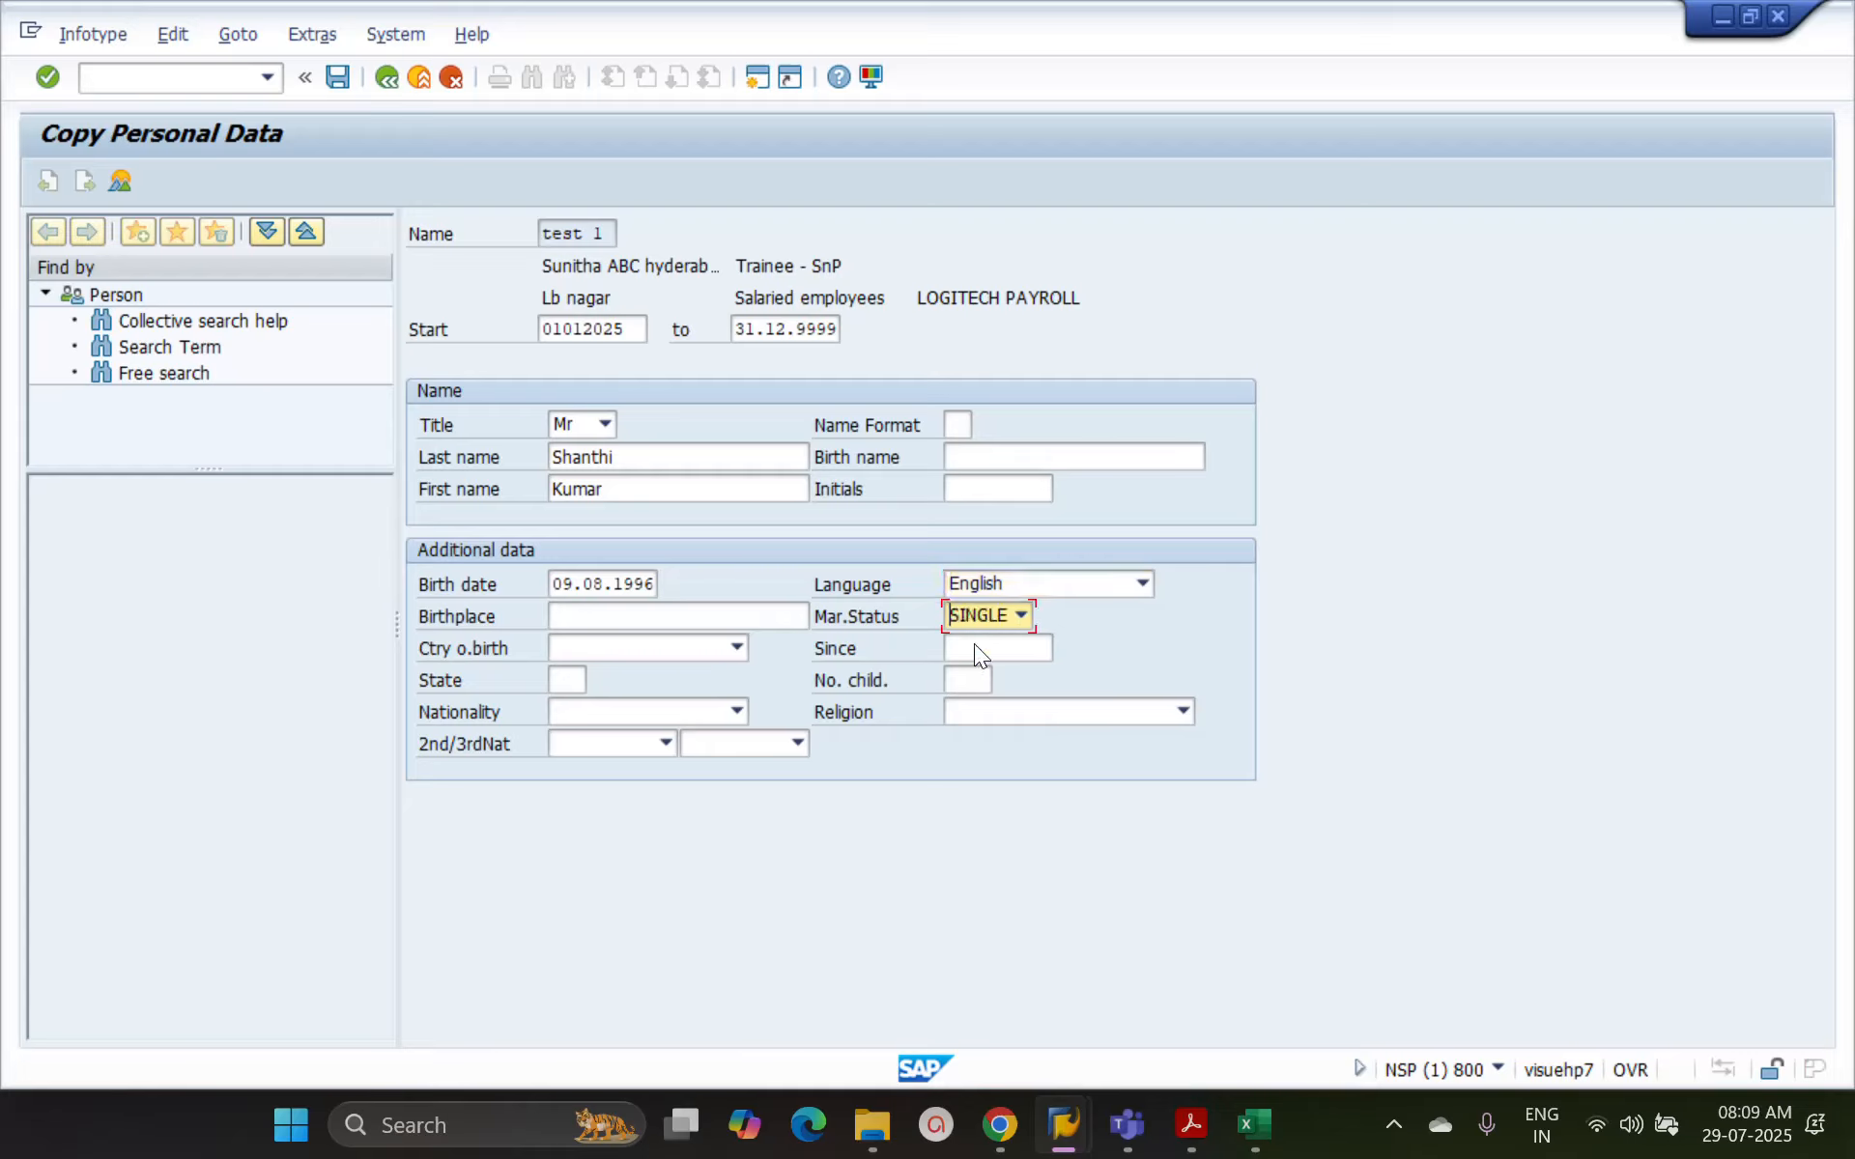
{"action": "left_click", "coordinate": [661, 610]}
{"action": "type", "text": "India"}
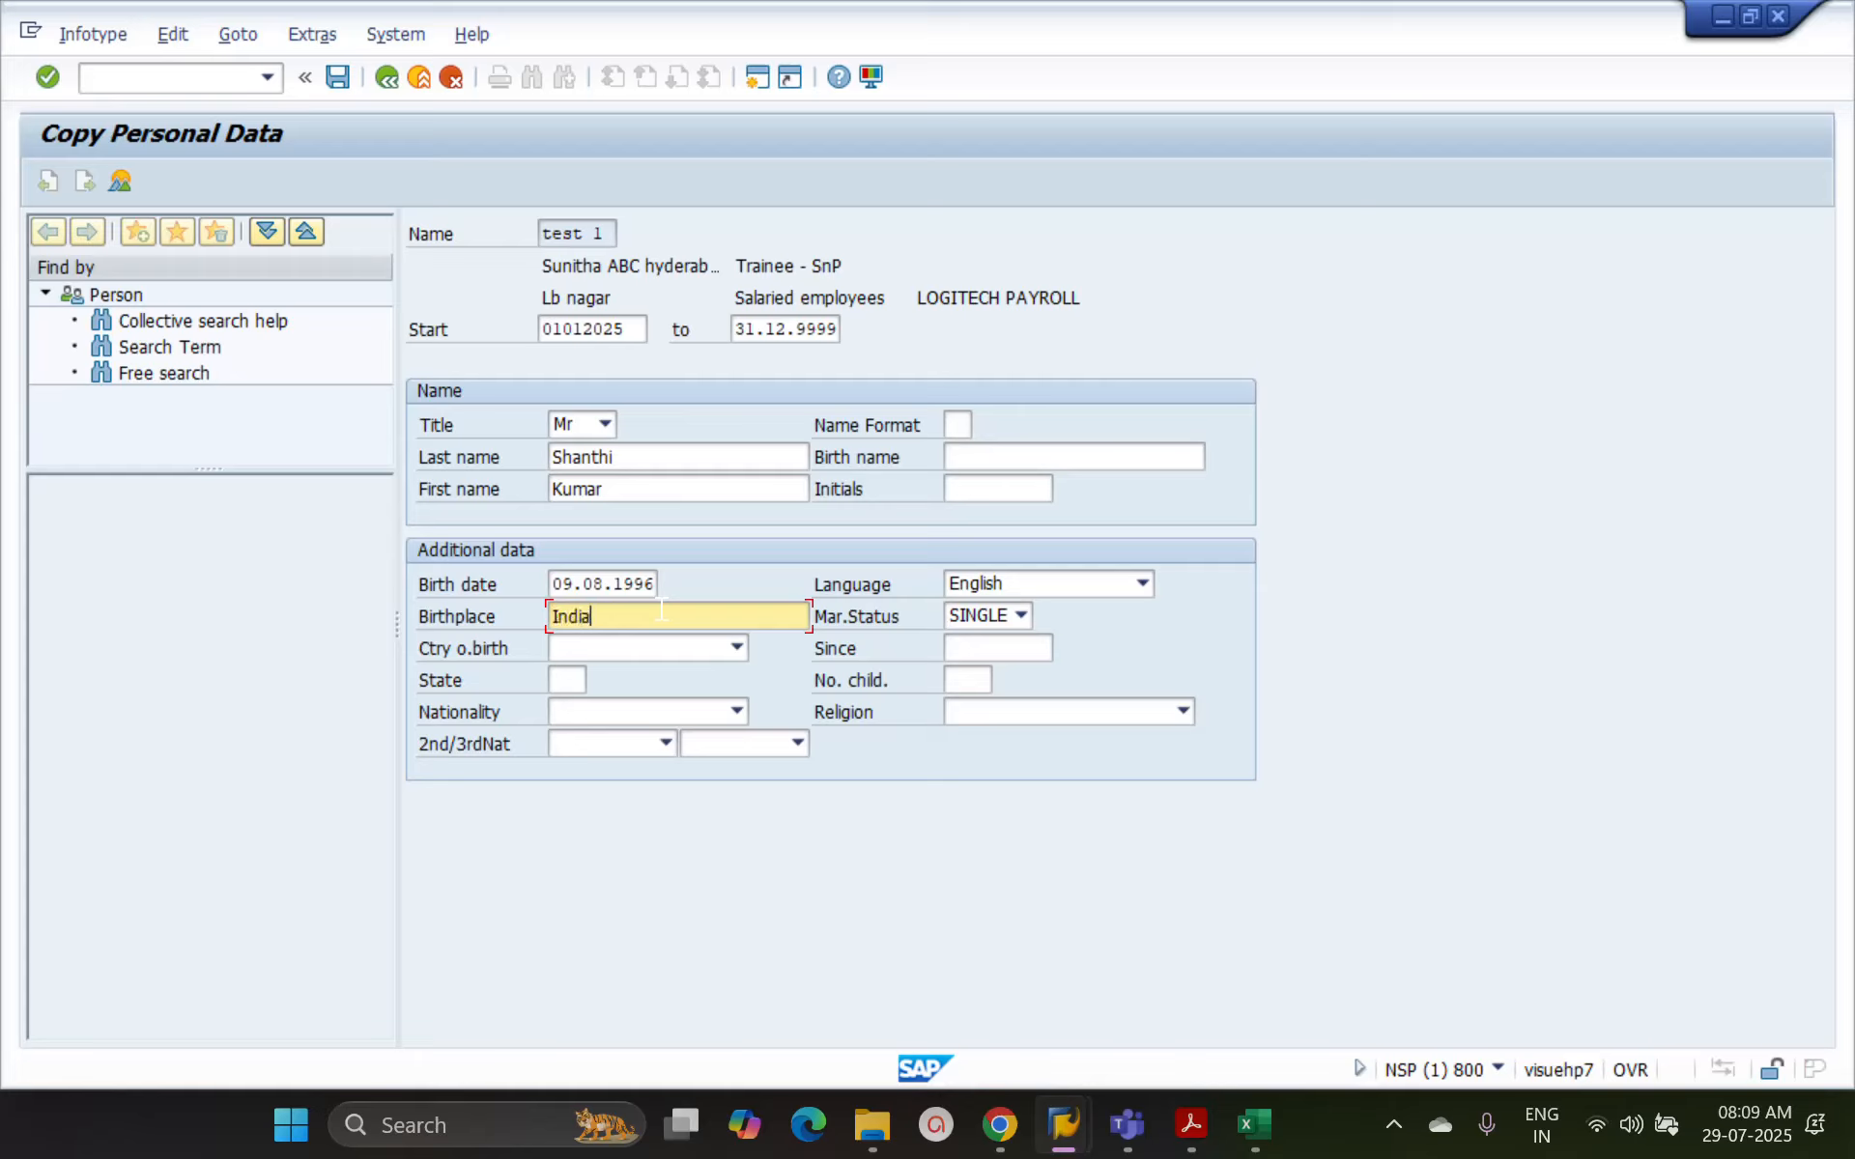
Set the country of birth to India and save the new Personal Data record
{"action": "left_click", "coordinate": [726, 649]}
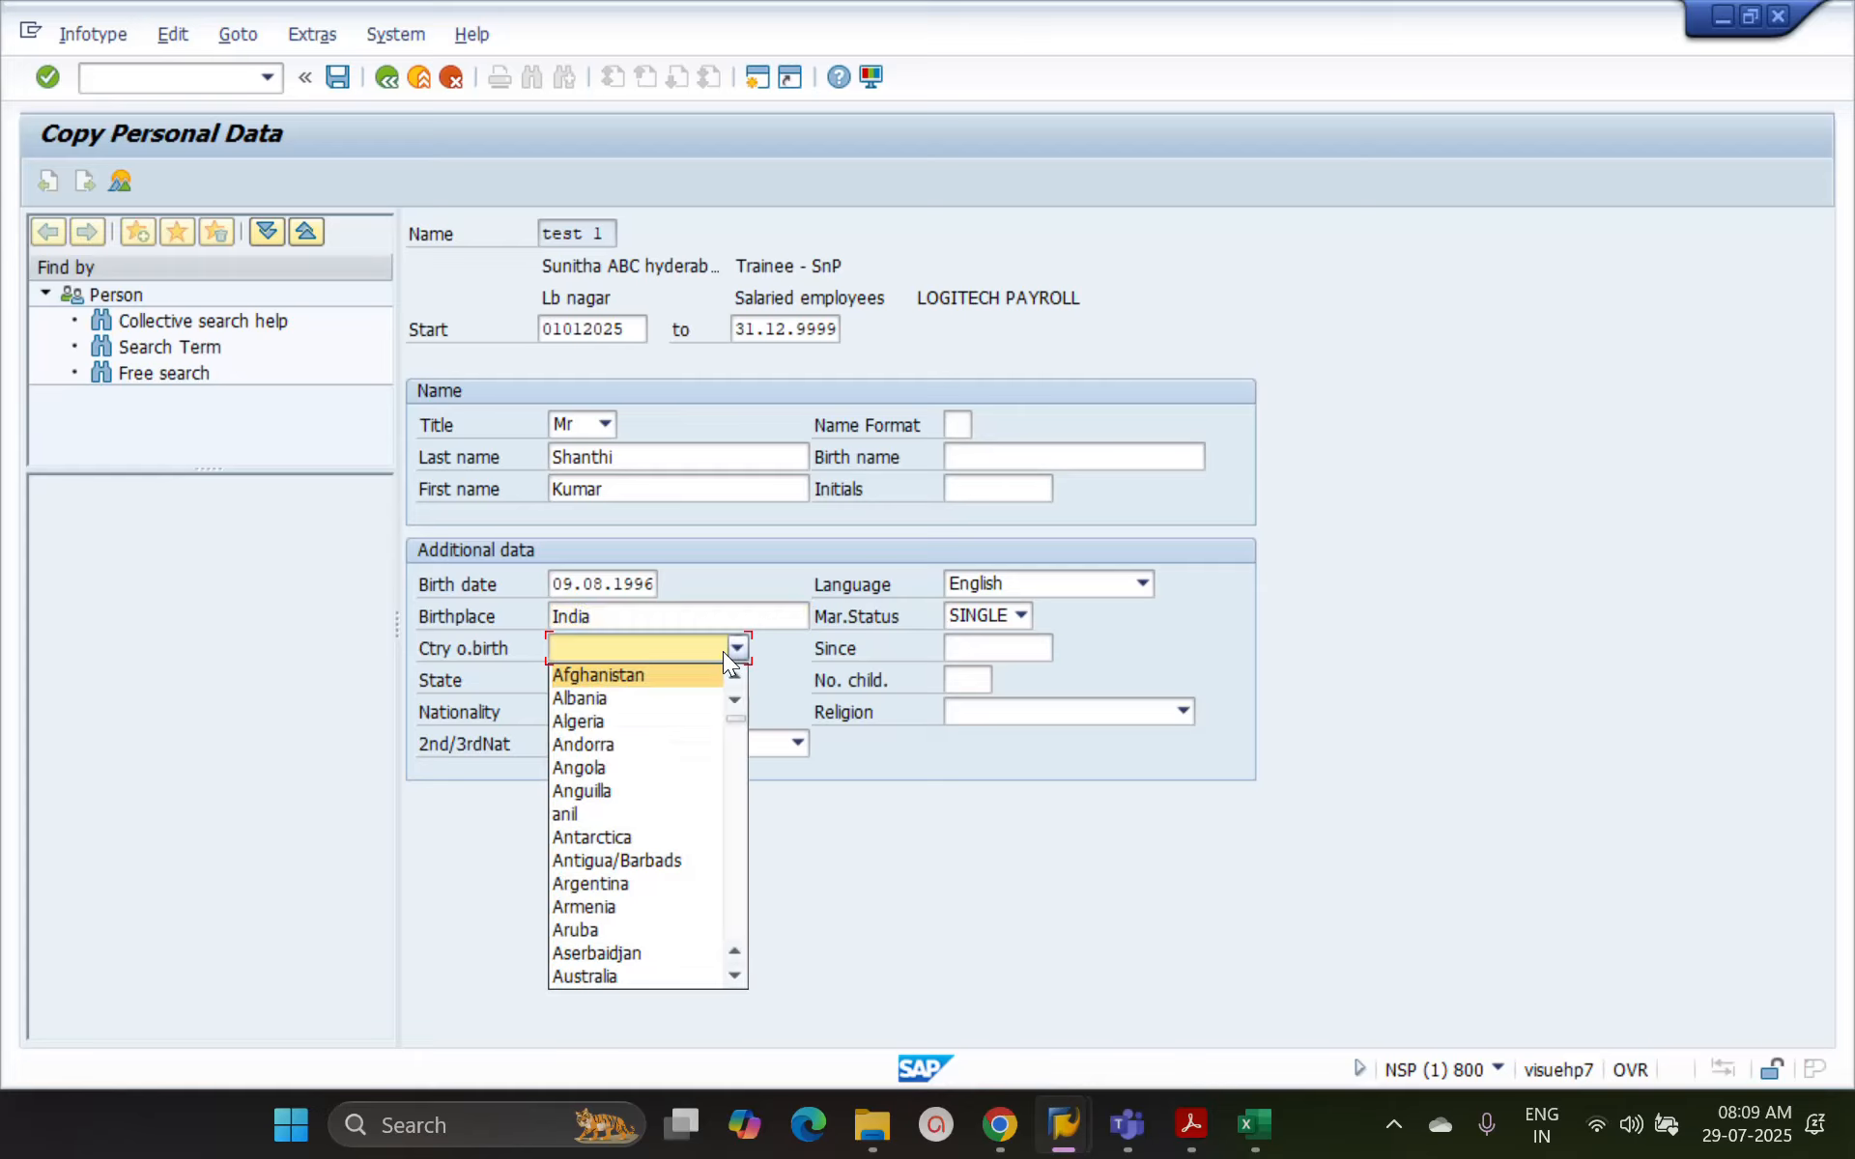
{"action": "key", "text": "i"}
{"action": "key", "text": "i"}
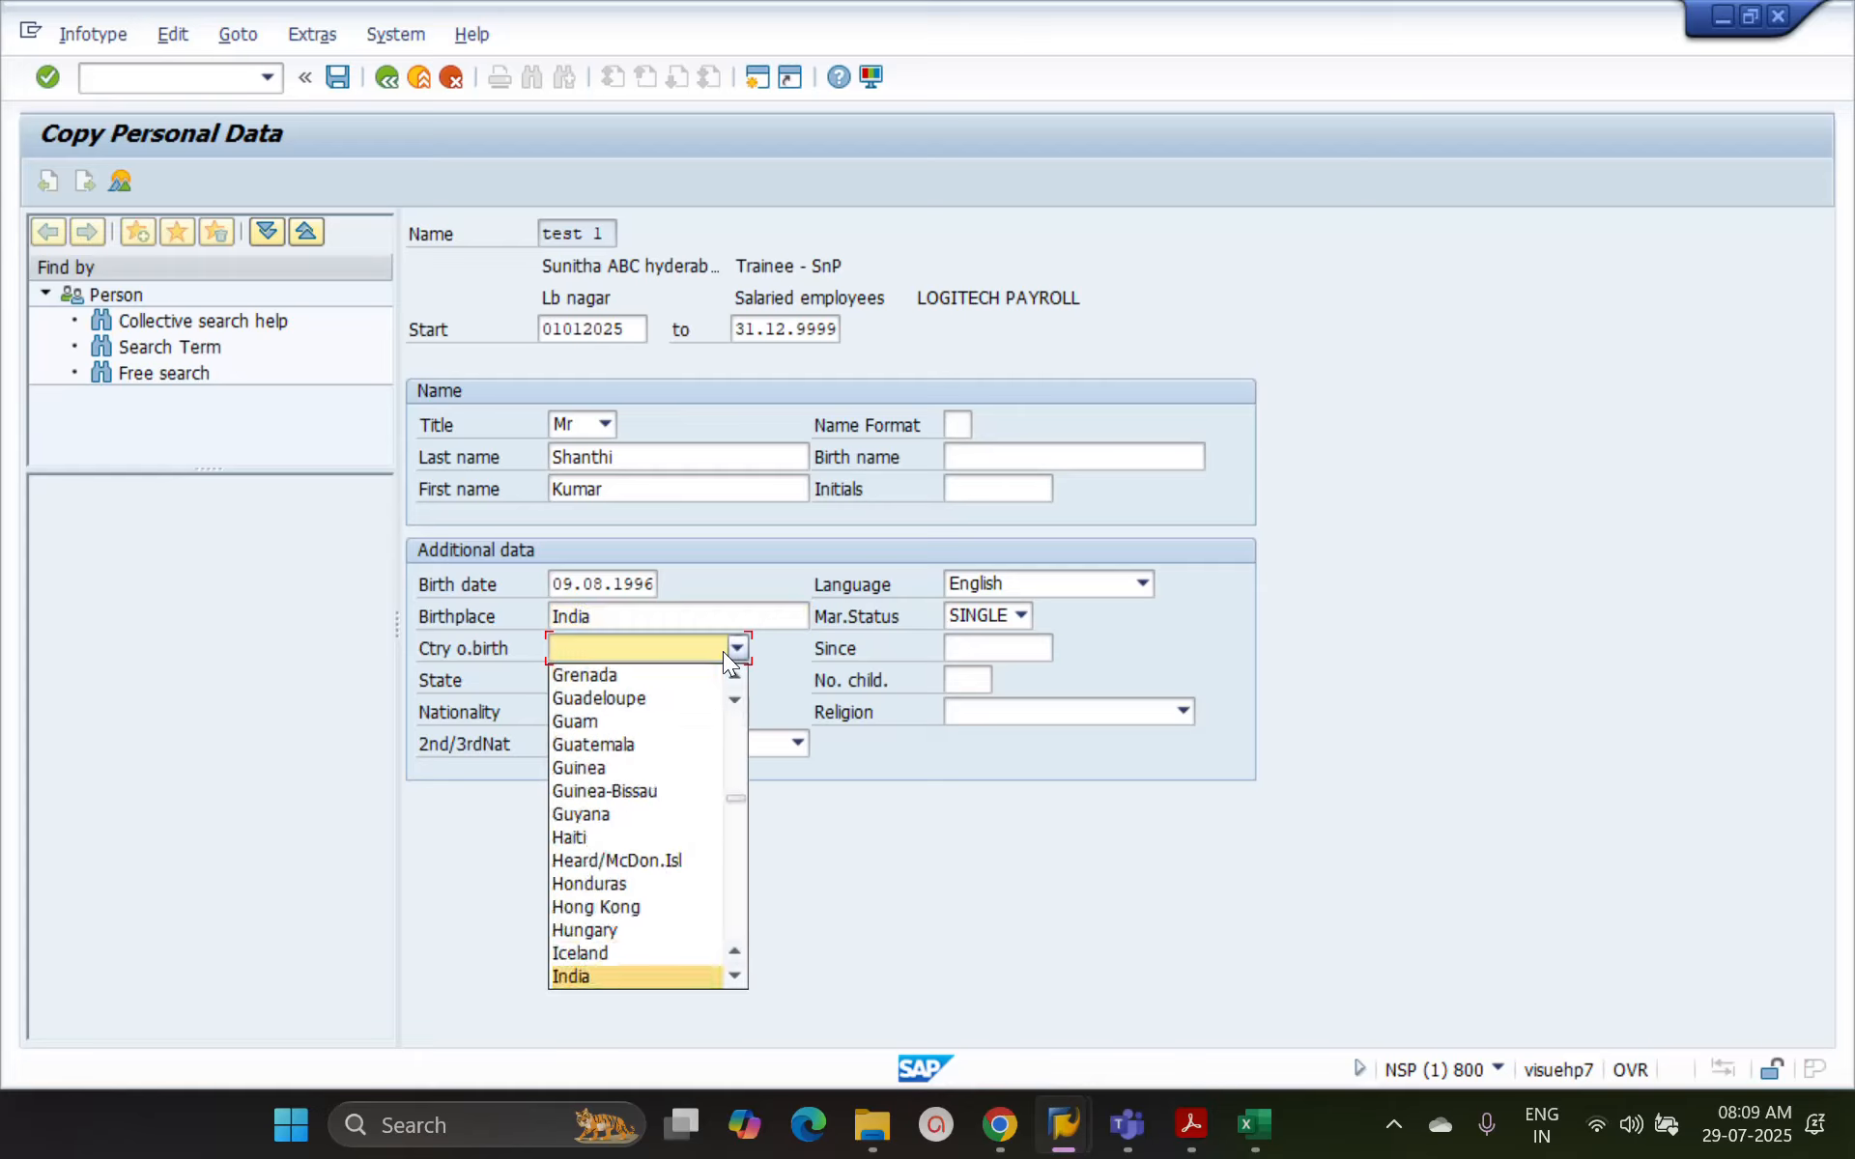
{"action": "left_click", "coordinate": [586, 975]}
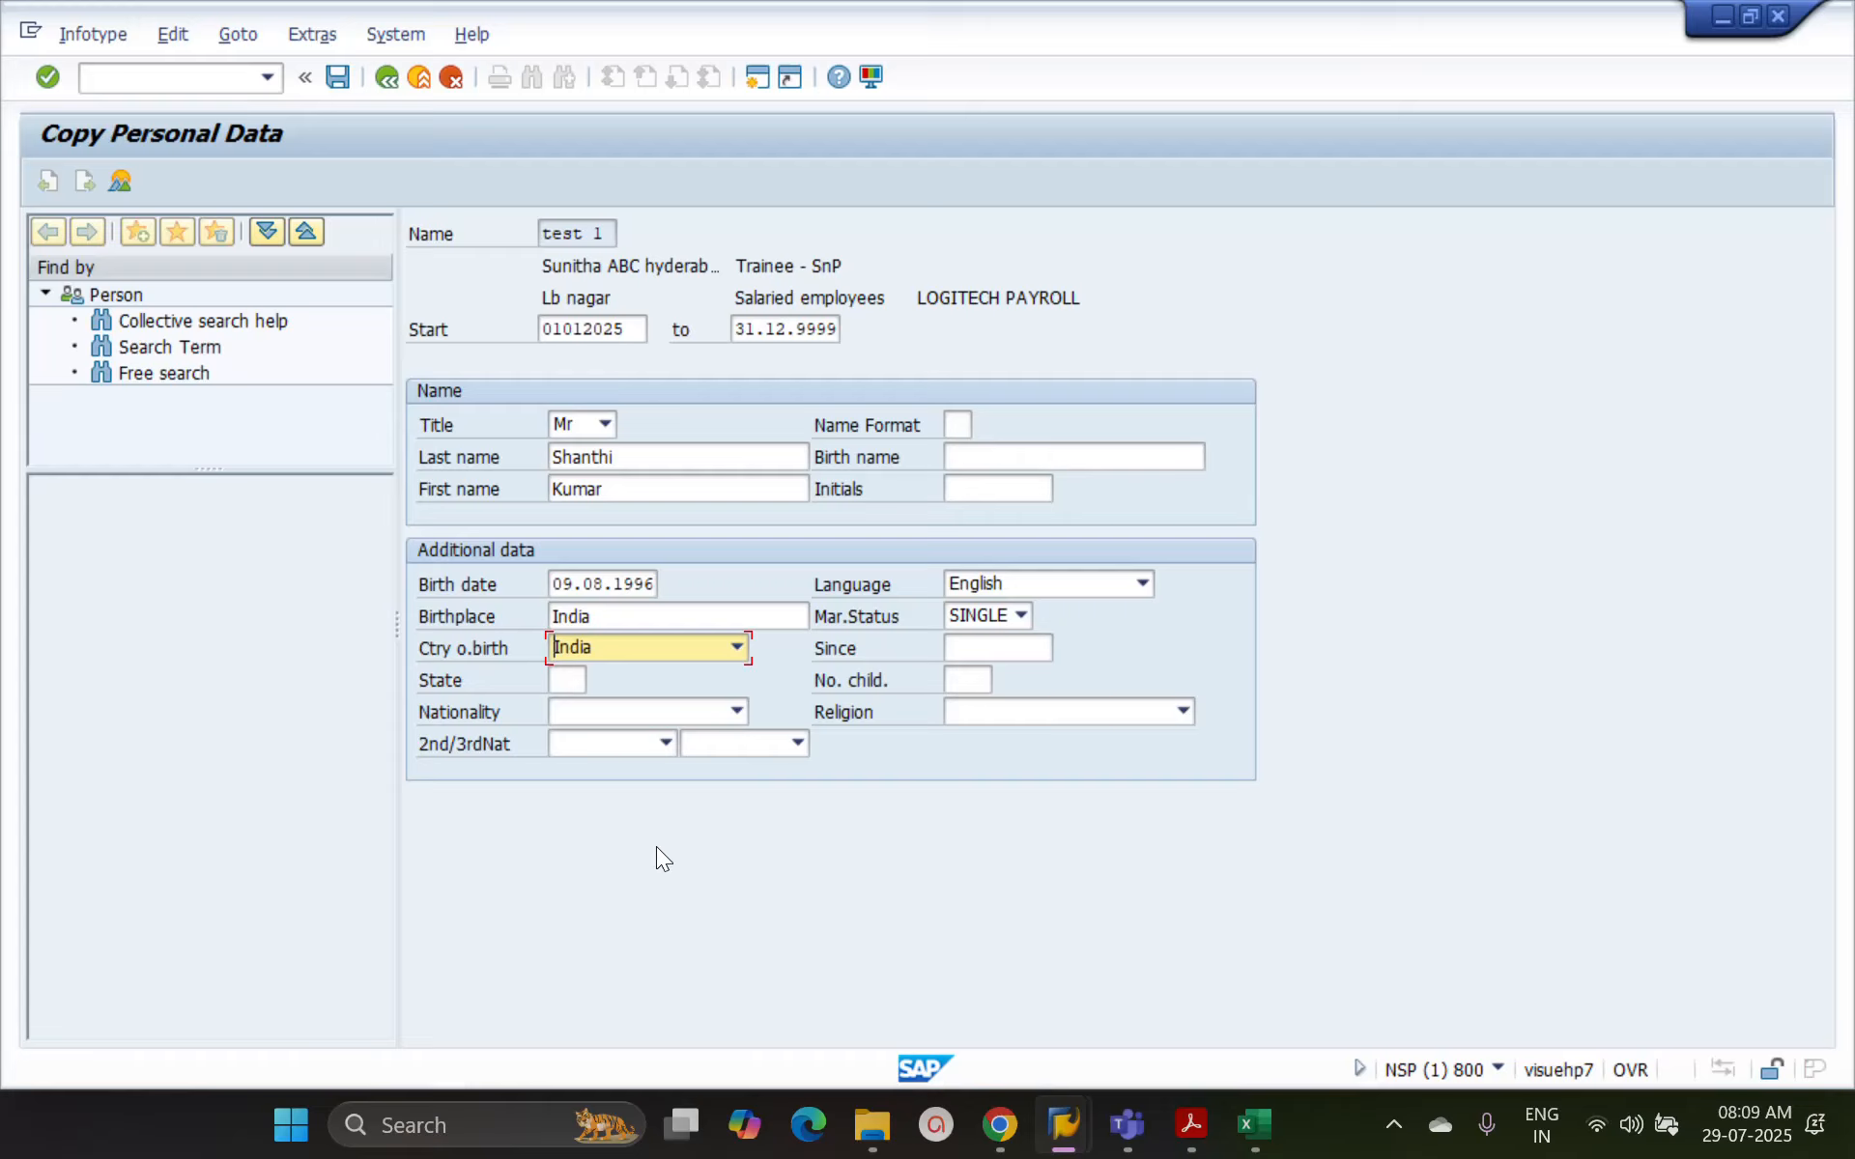
{"action": "left_click", "coordinate": [739, 639]}
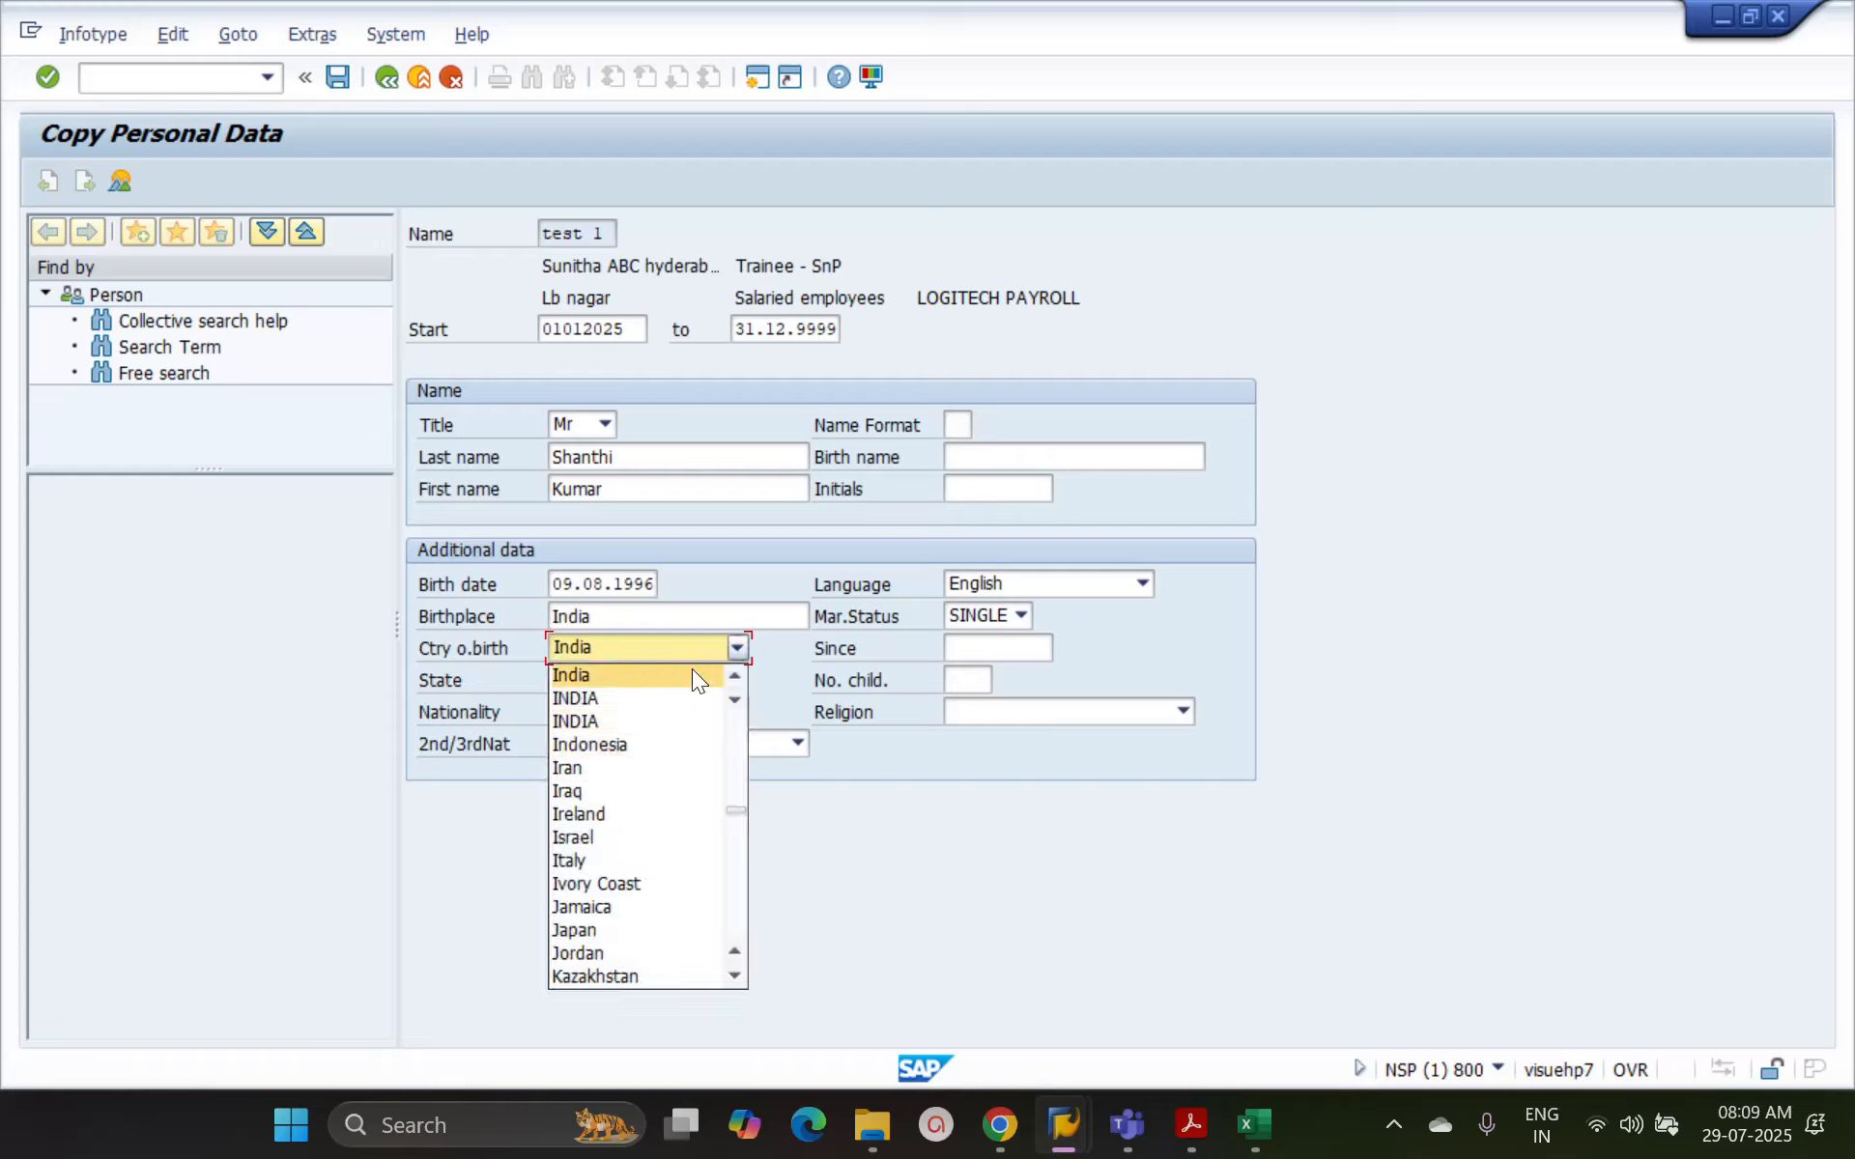
{"action": "left_click", "coordinate": [734, 646]}
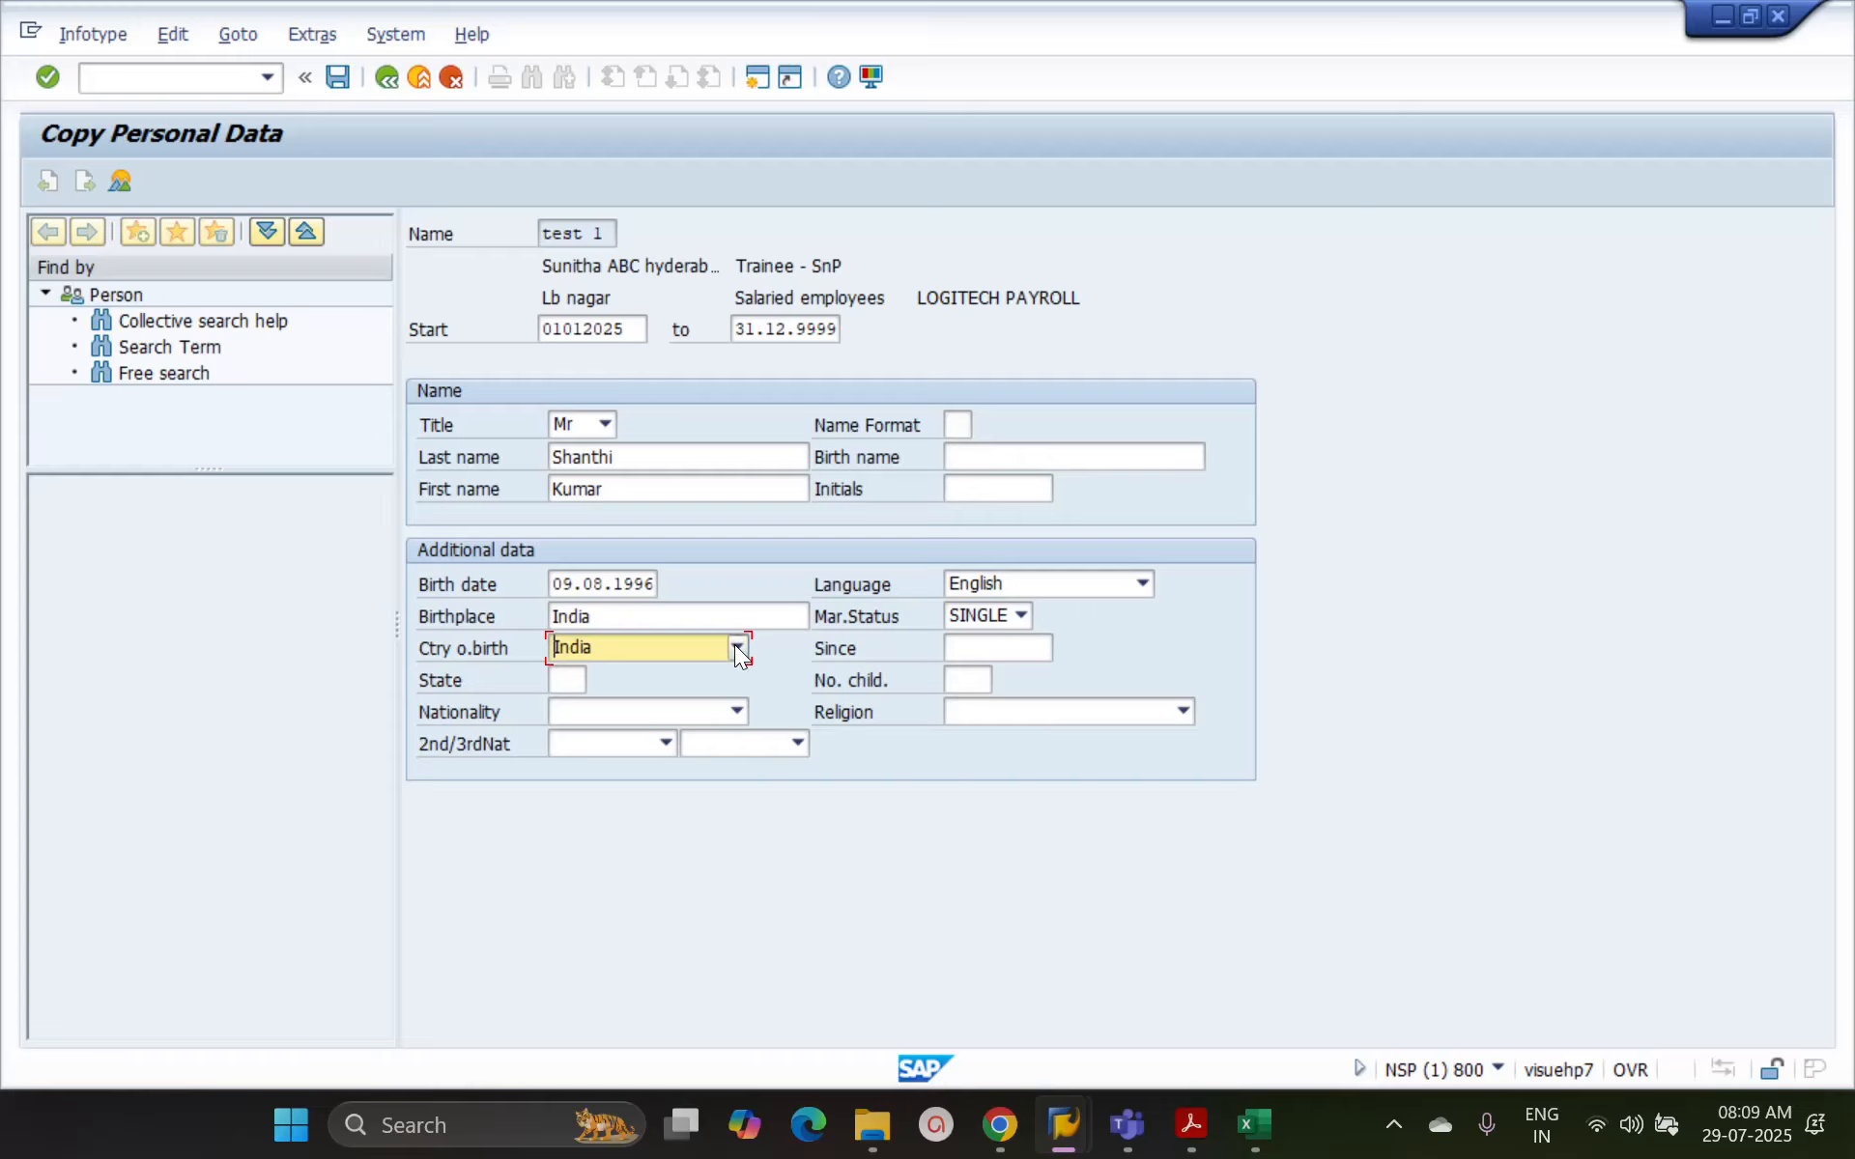
{"action": "left_click", "coordinate": [734, 646]}
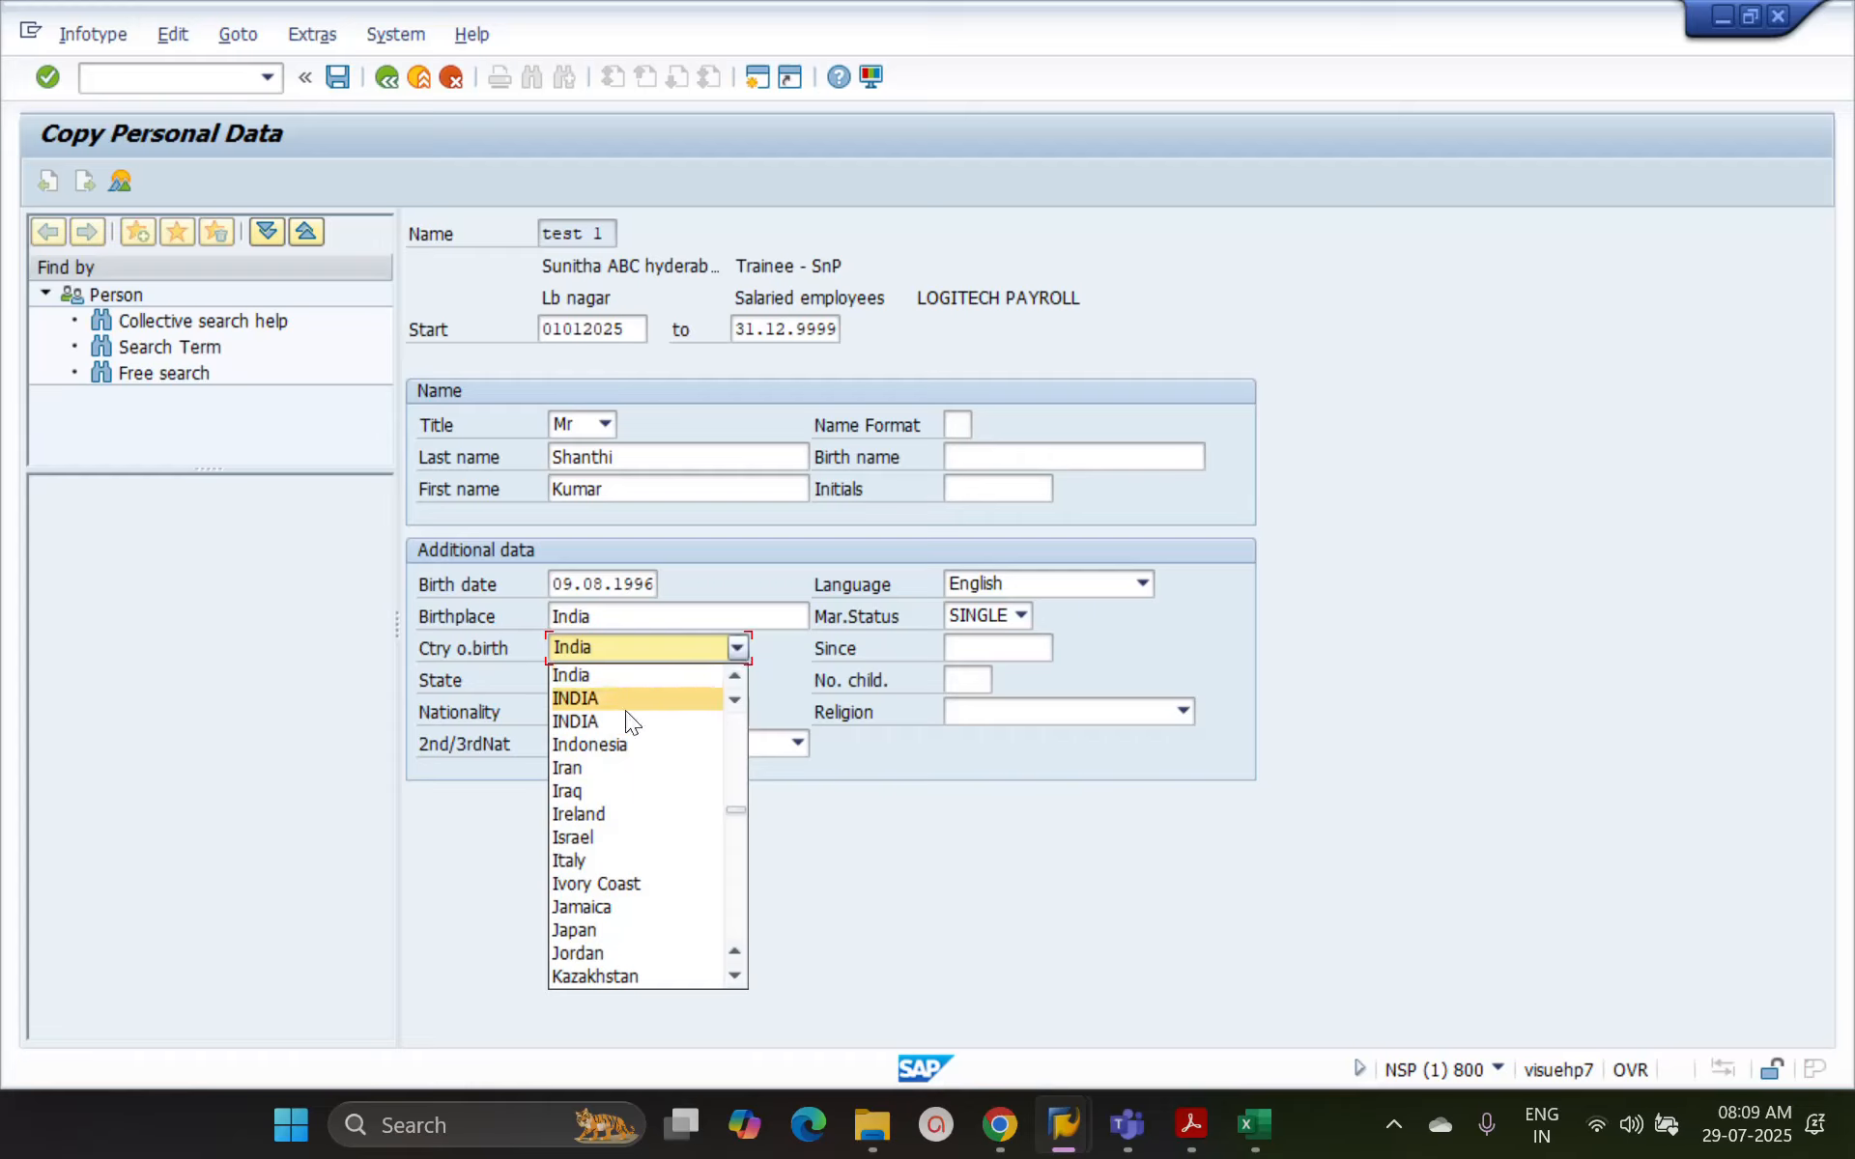
{"action": "left_click", "coordinate": [624, 681]}
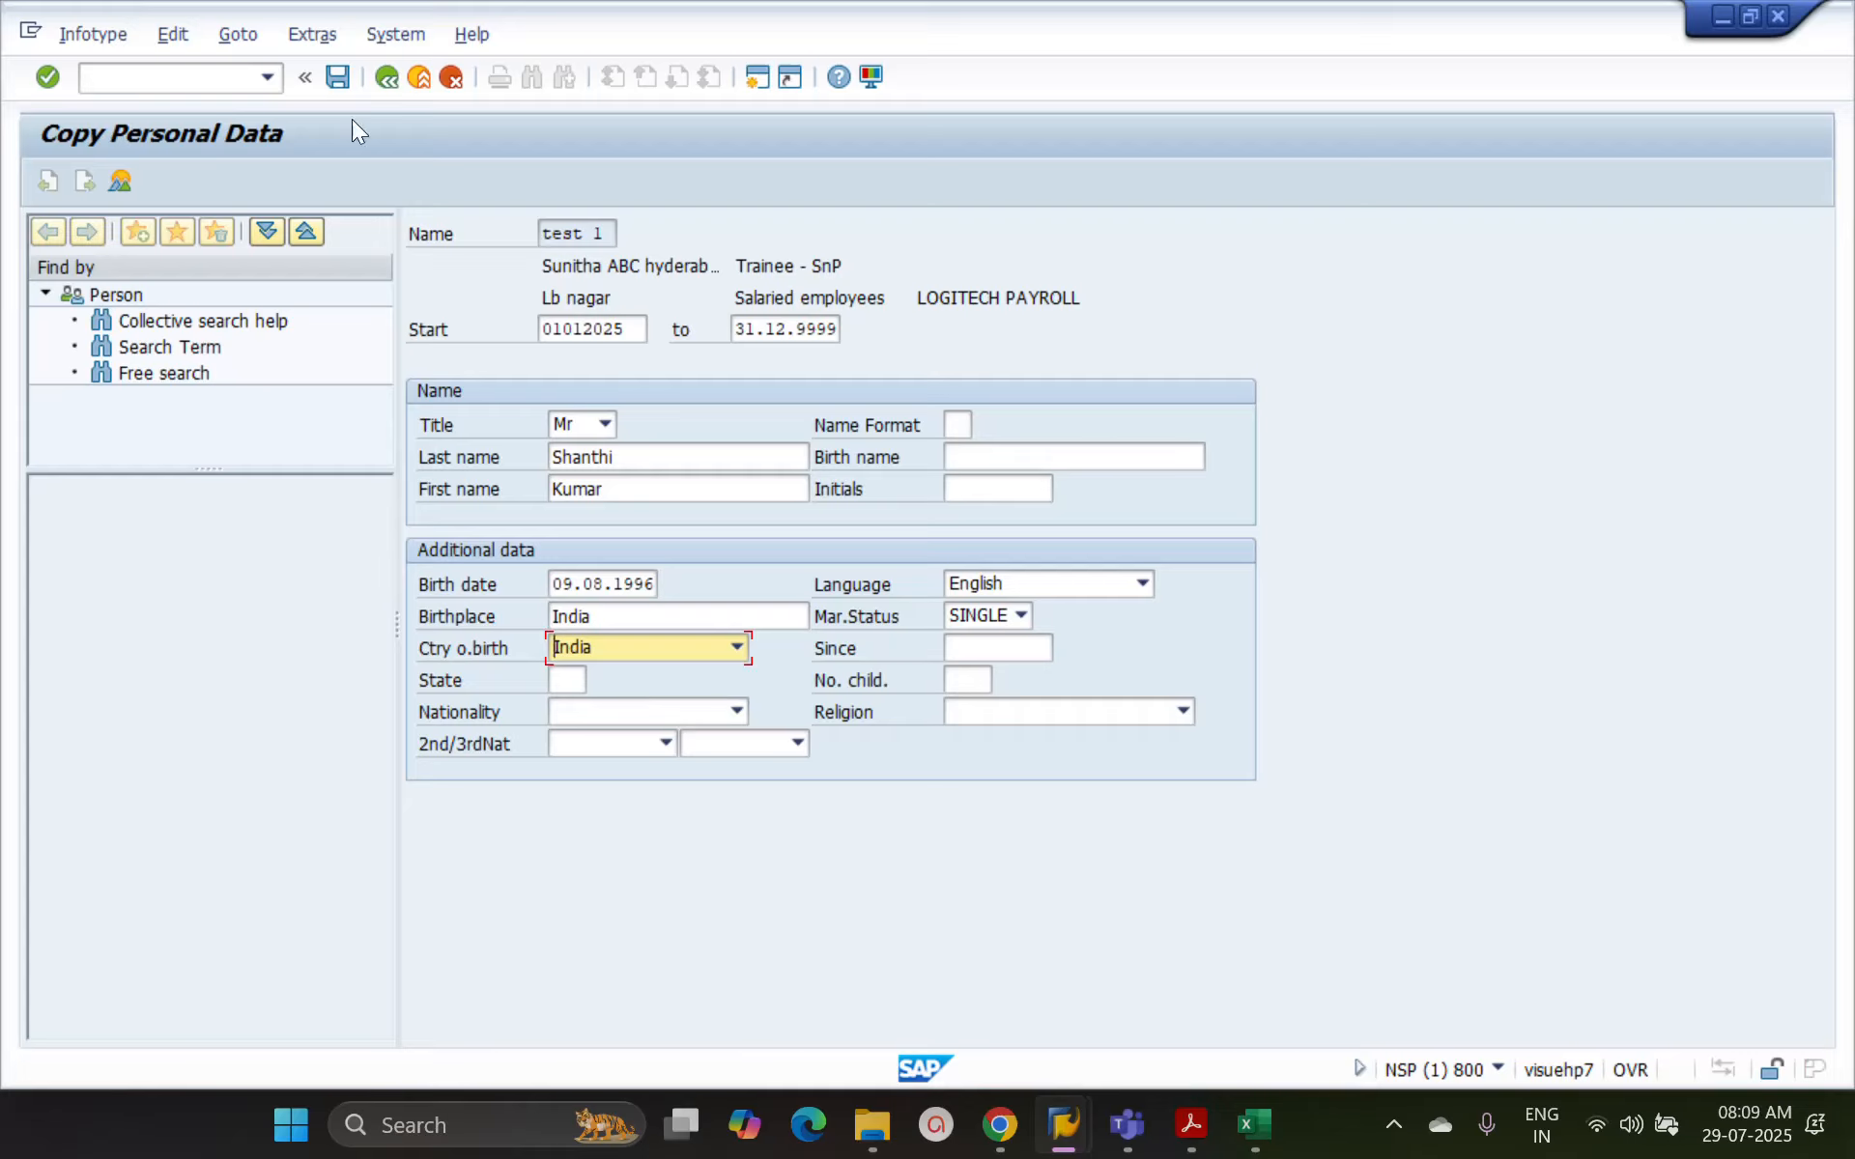
{"action": "left_click", "coordinate": [335, 76]}
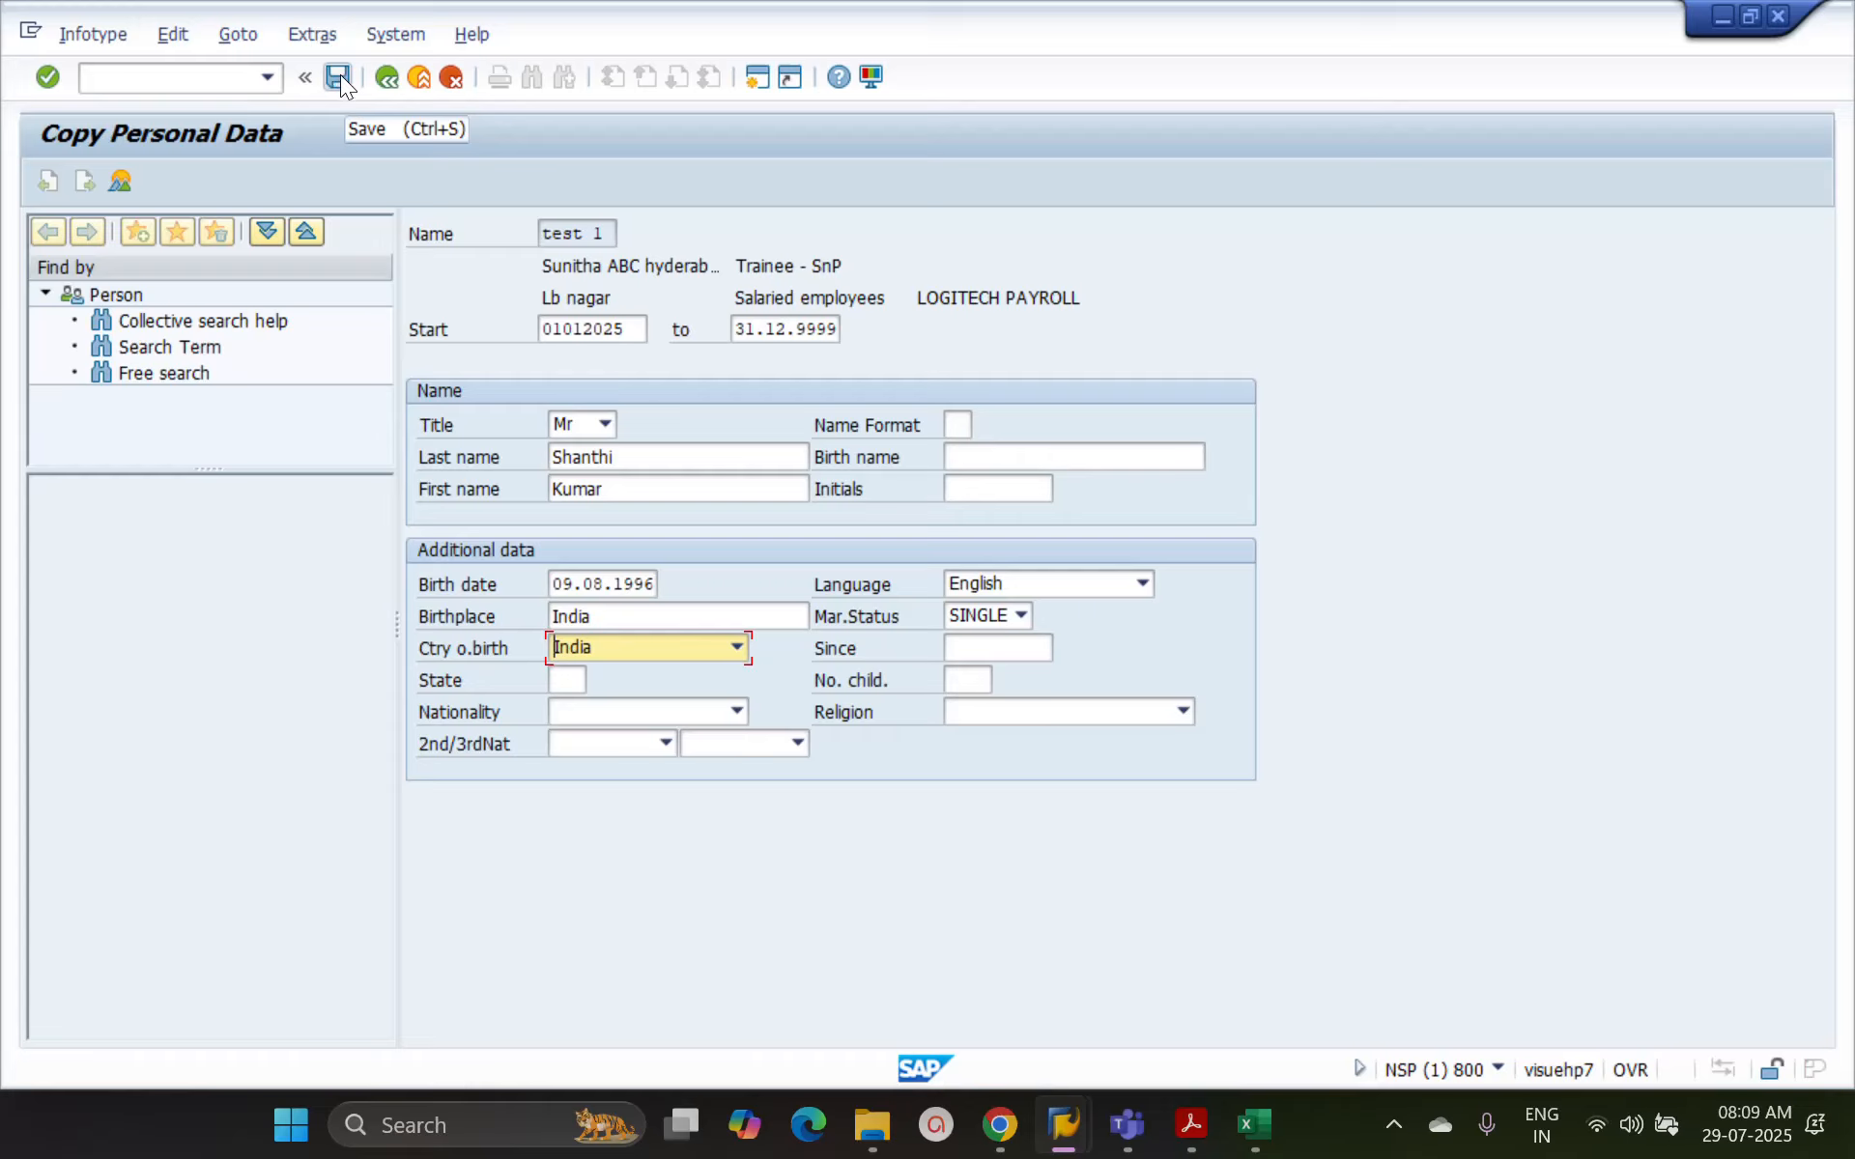
{"action": "left_click", "coordinate": [338, 77]}
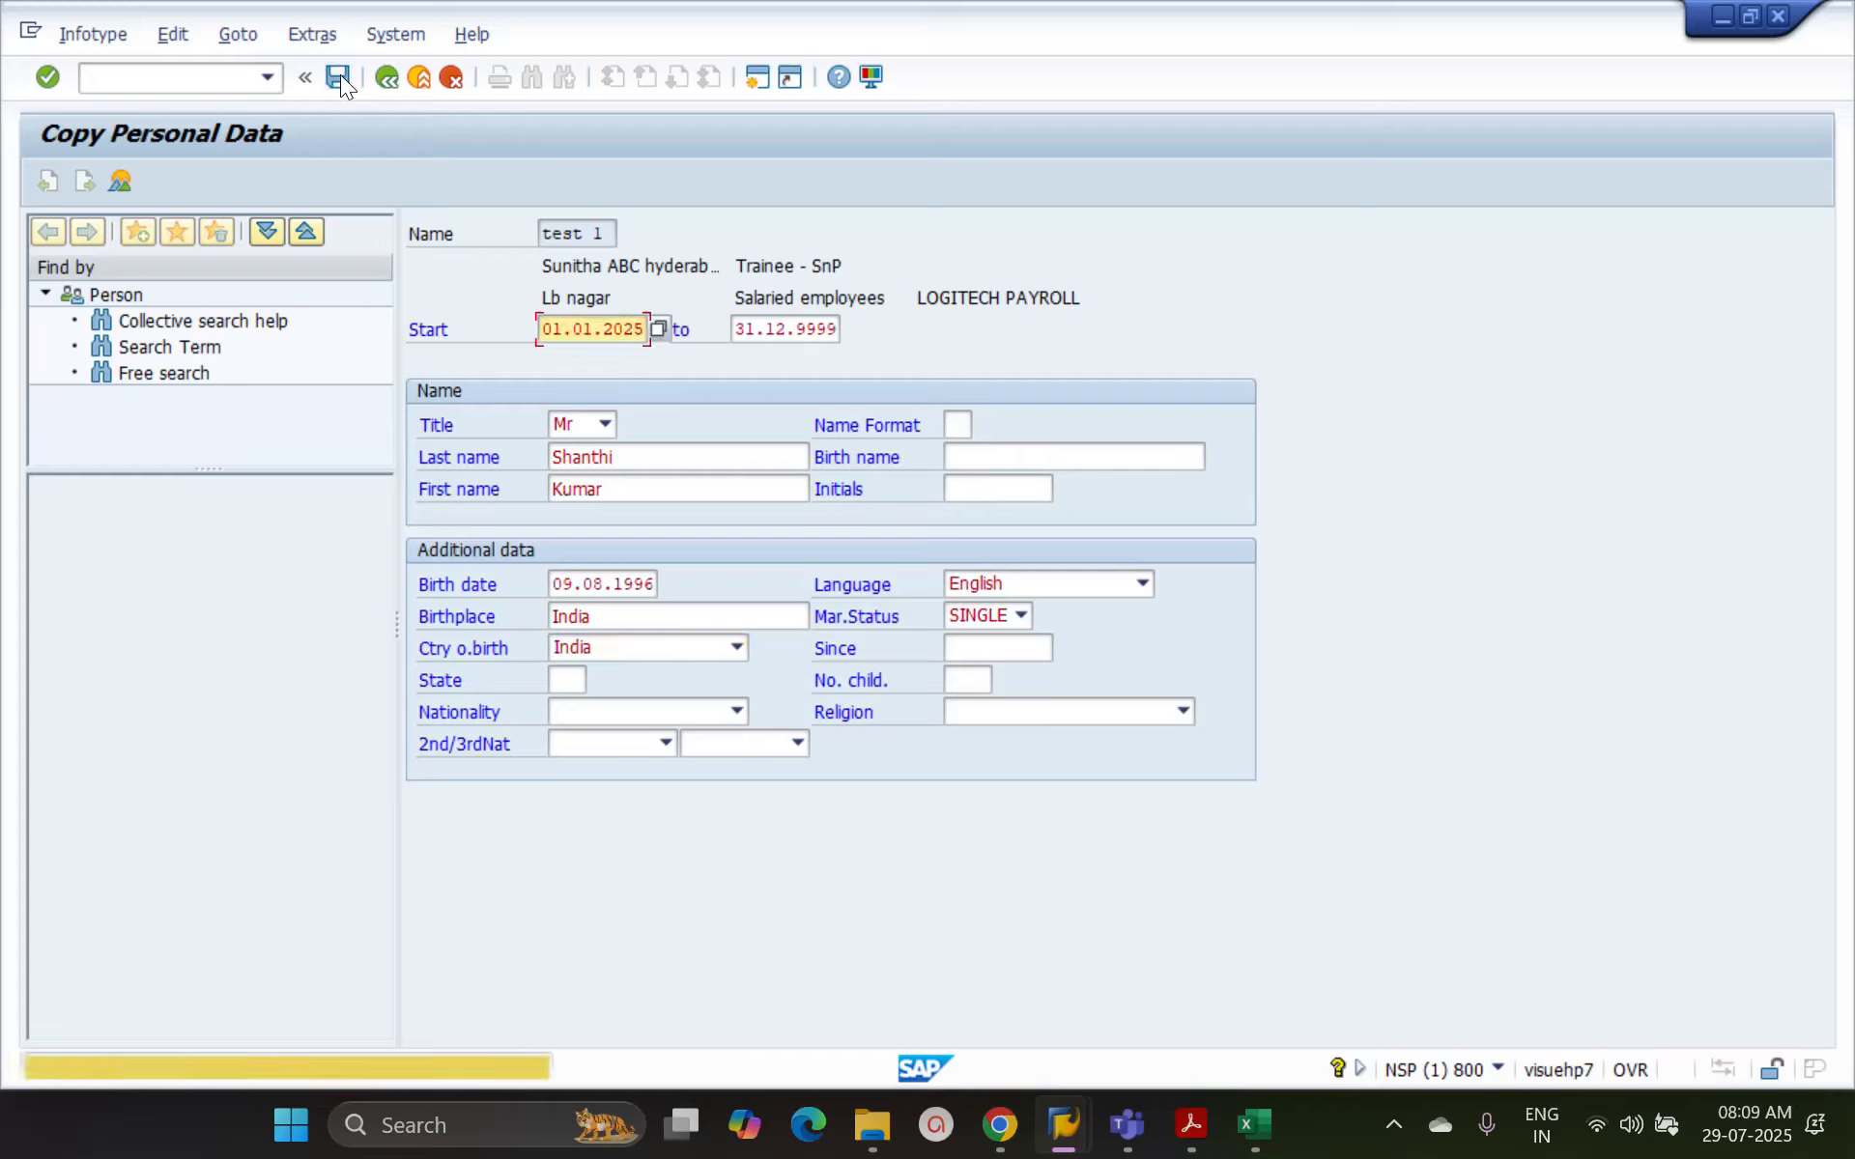
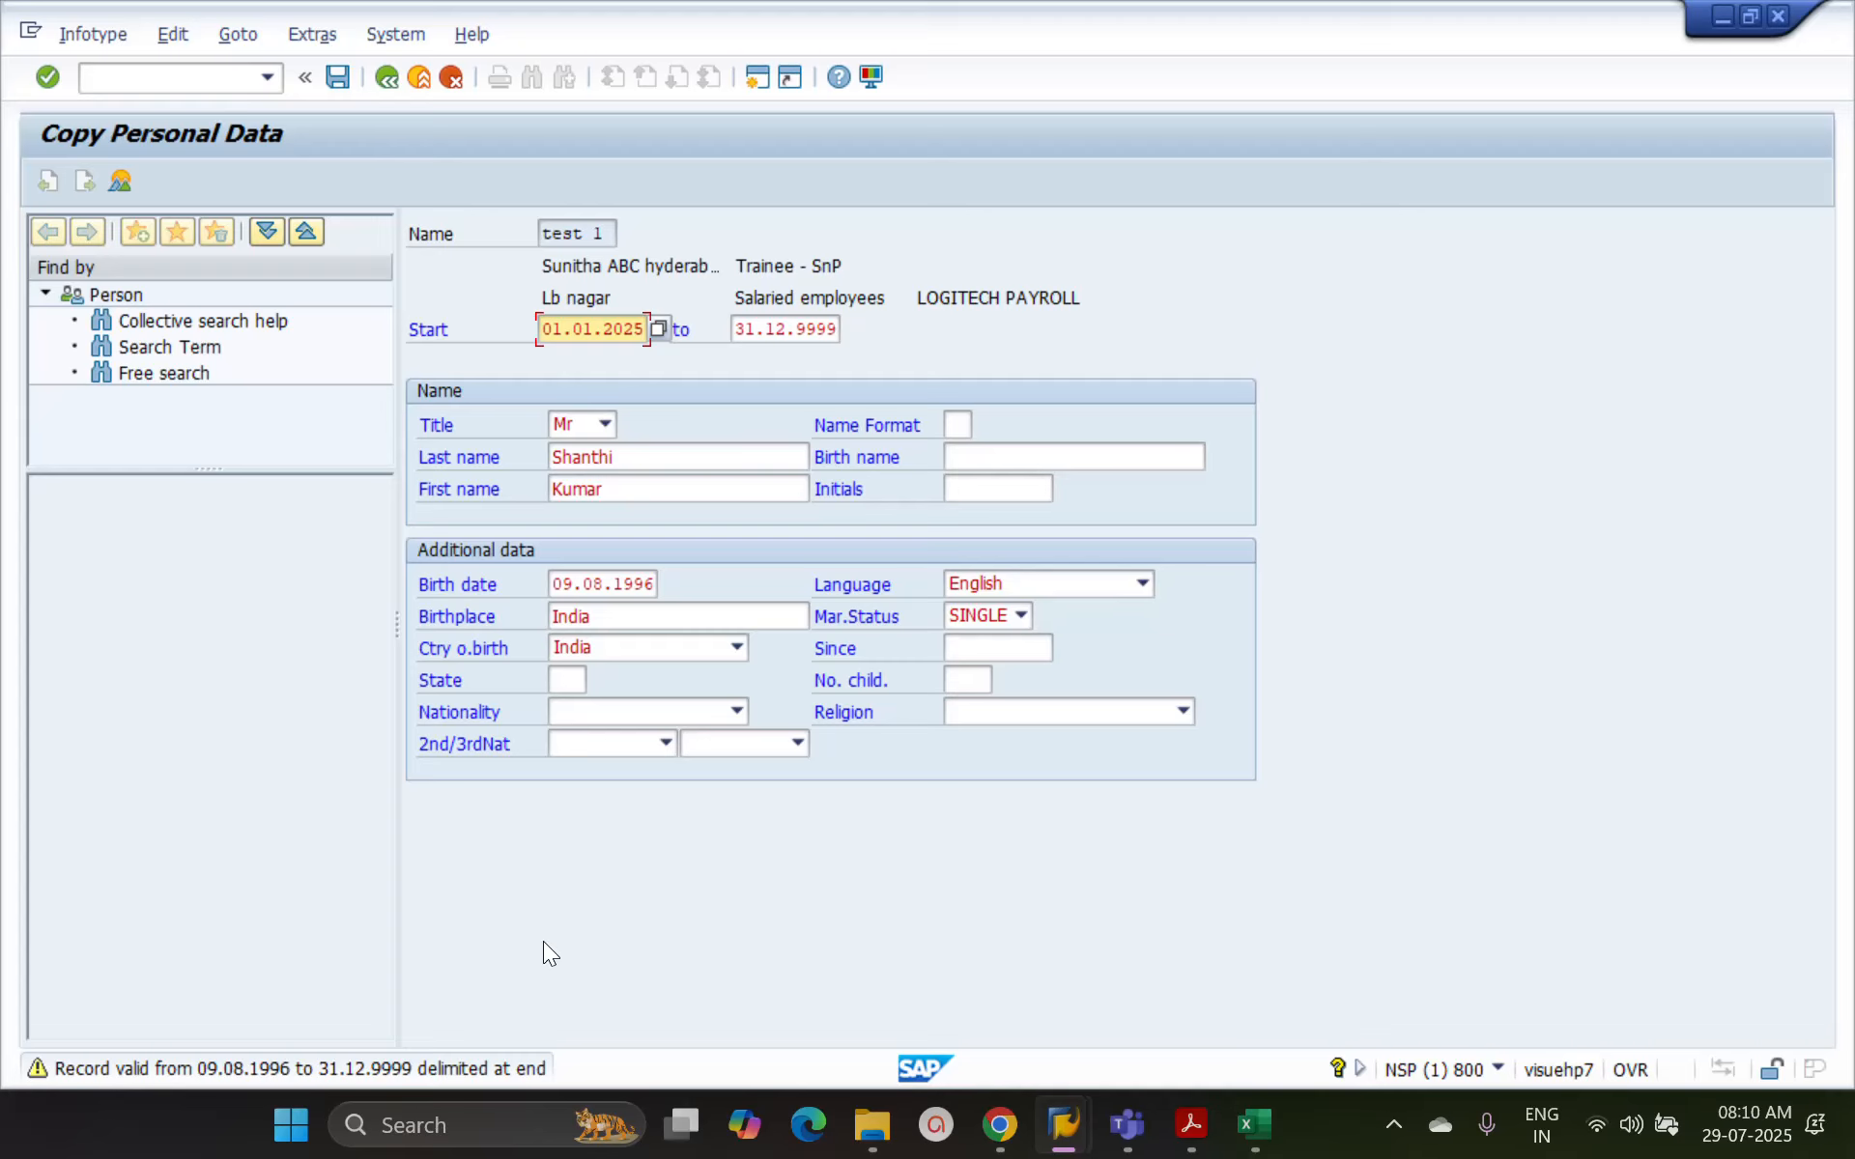
Save the new Personal Data record and list the employee's Personal Data records for the period All
{"action": "left_click", "coordinate": [339, 78]}
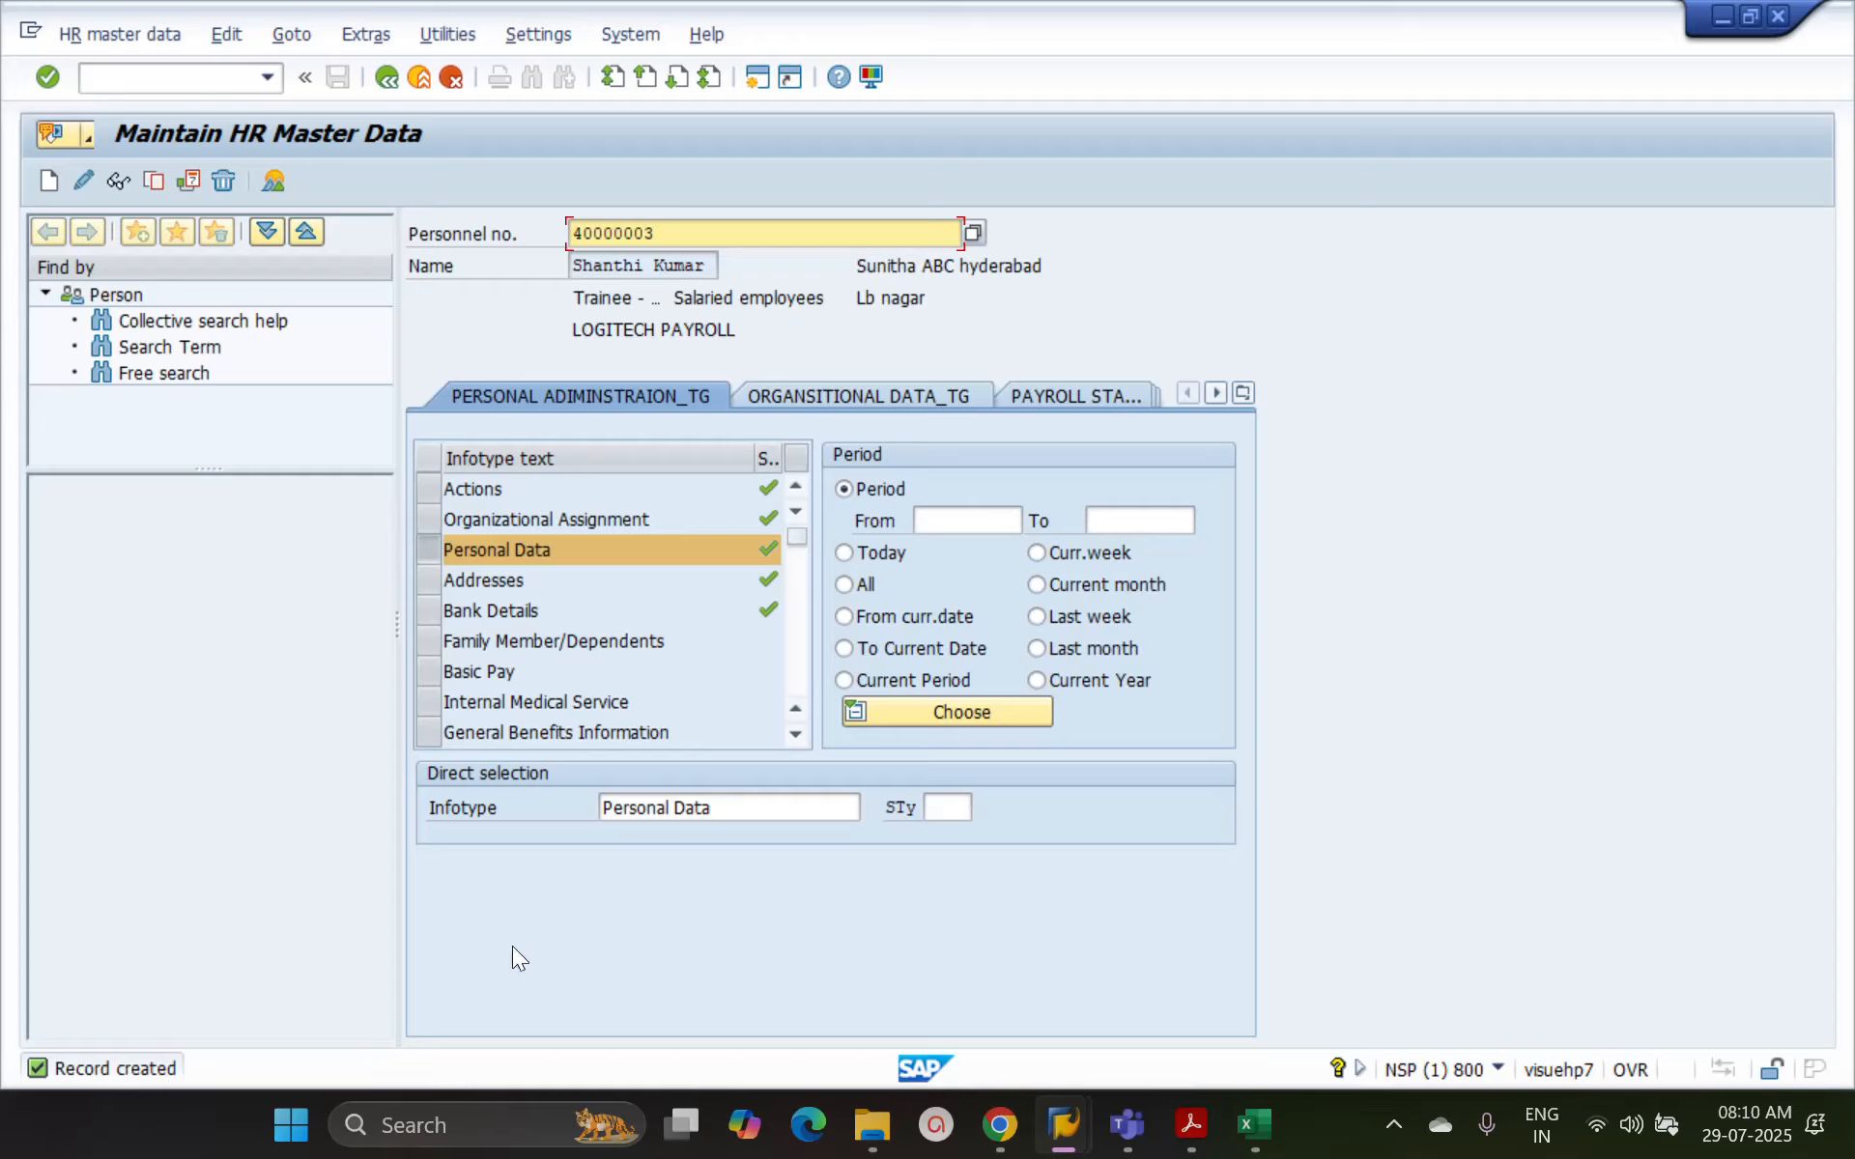
{"action": "left_click", "coordinate": [845, 585]}
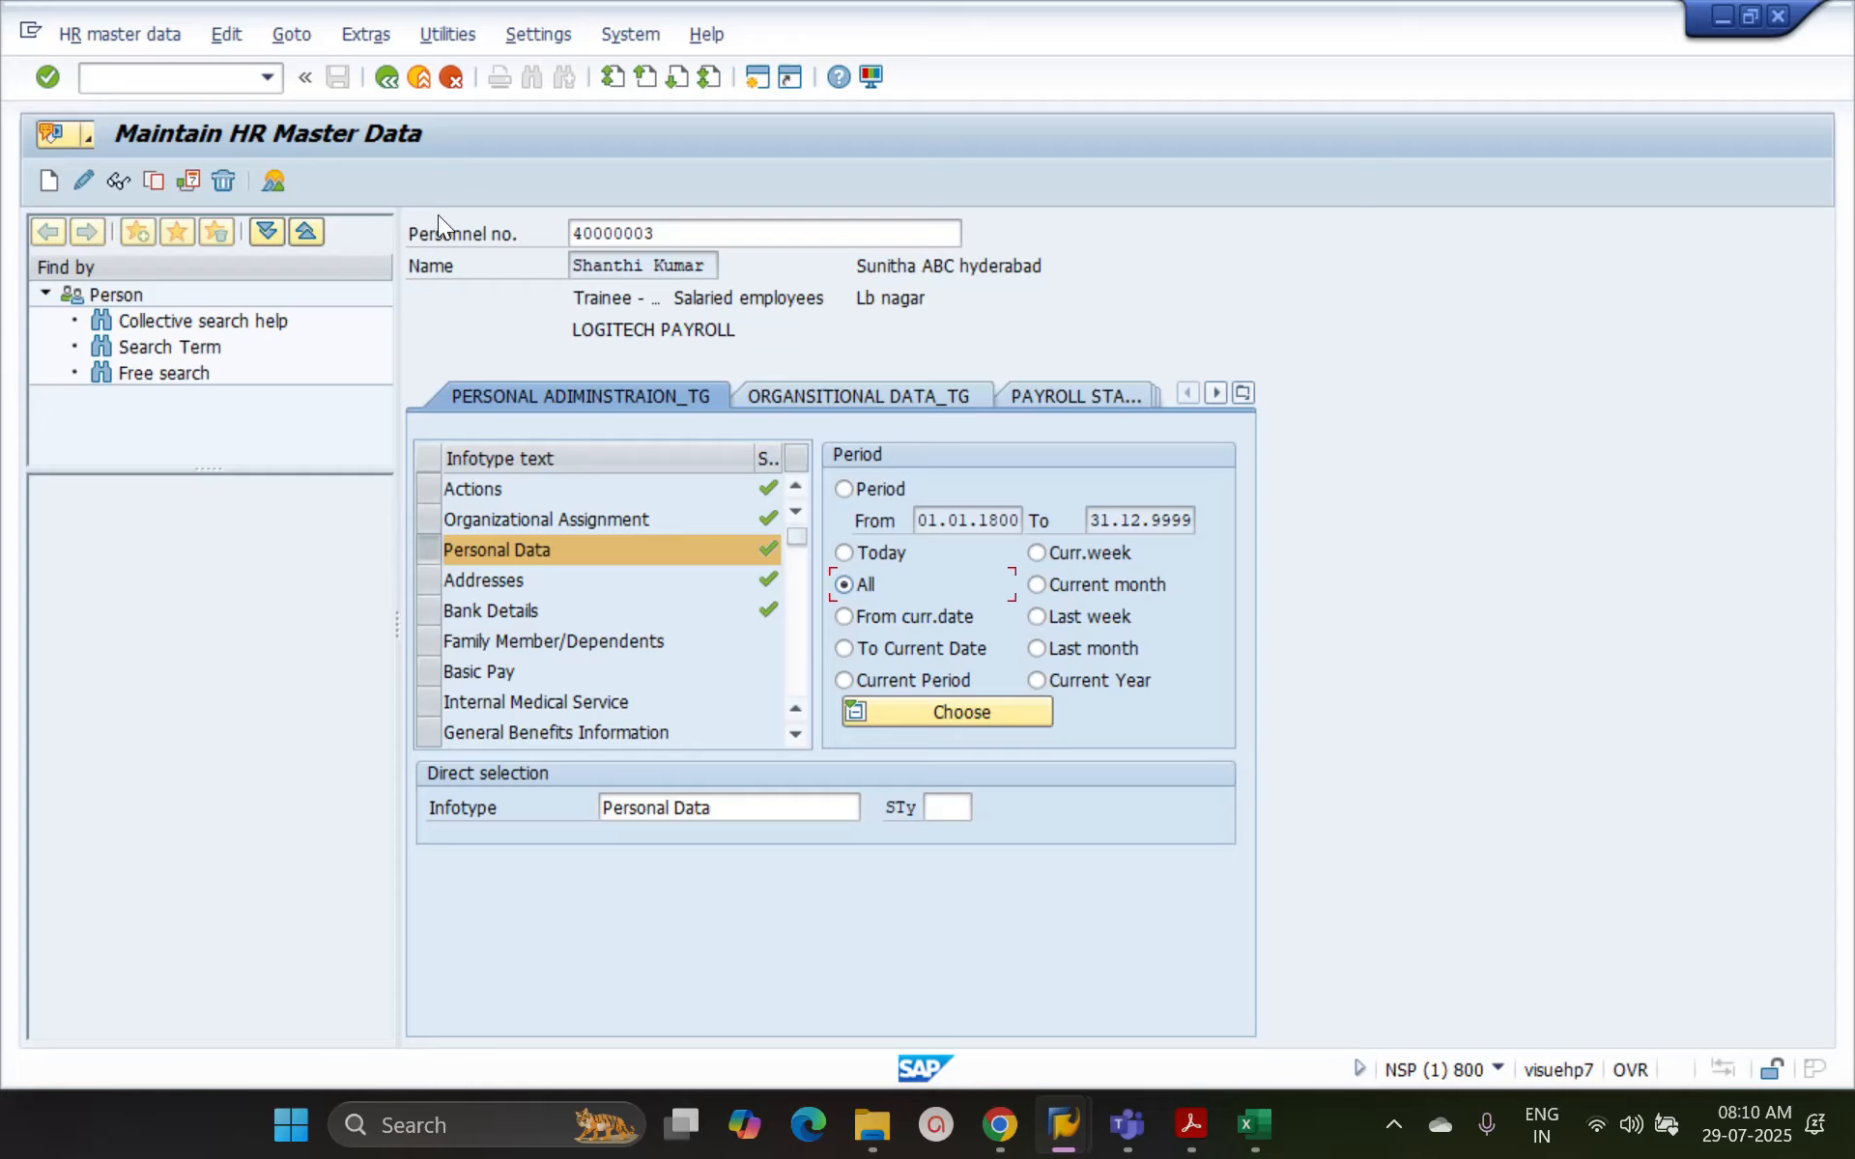
{"action": "left_click", "coordinate": [273, 182]}
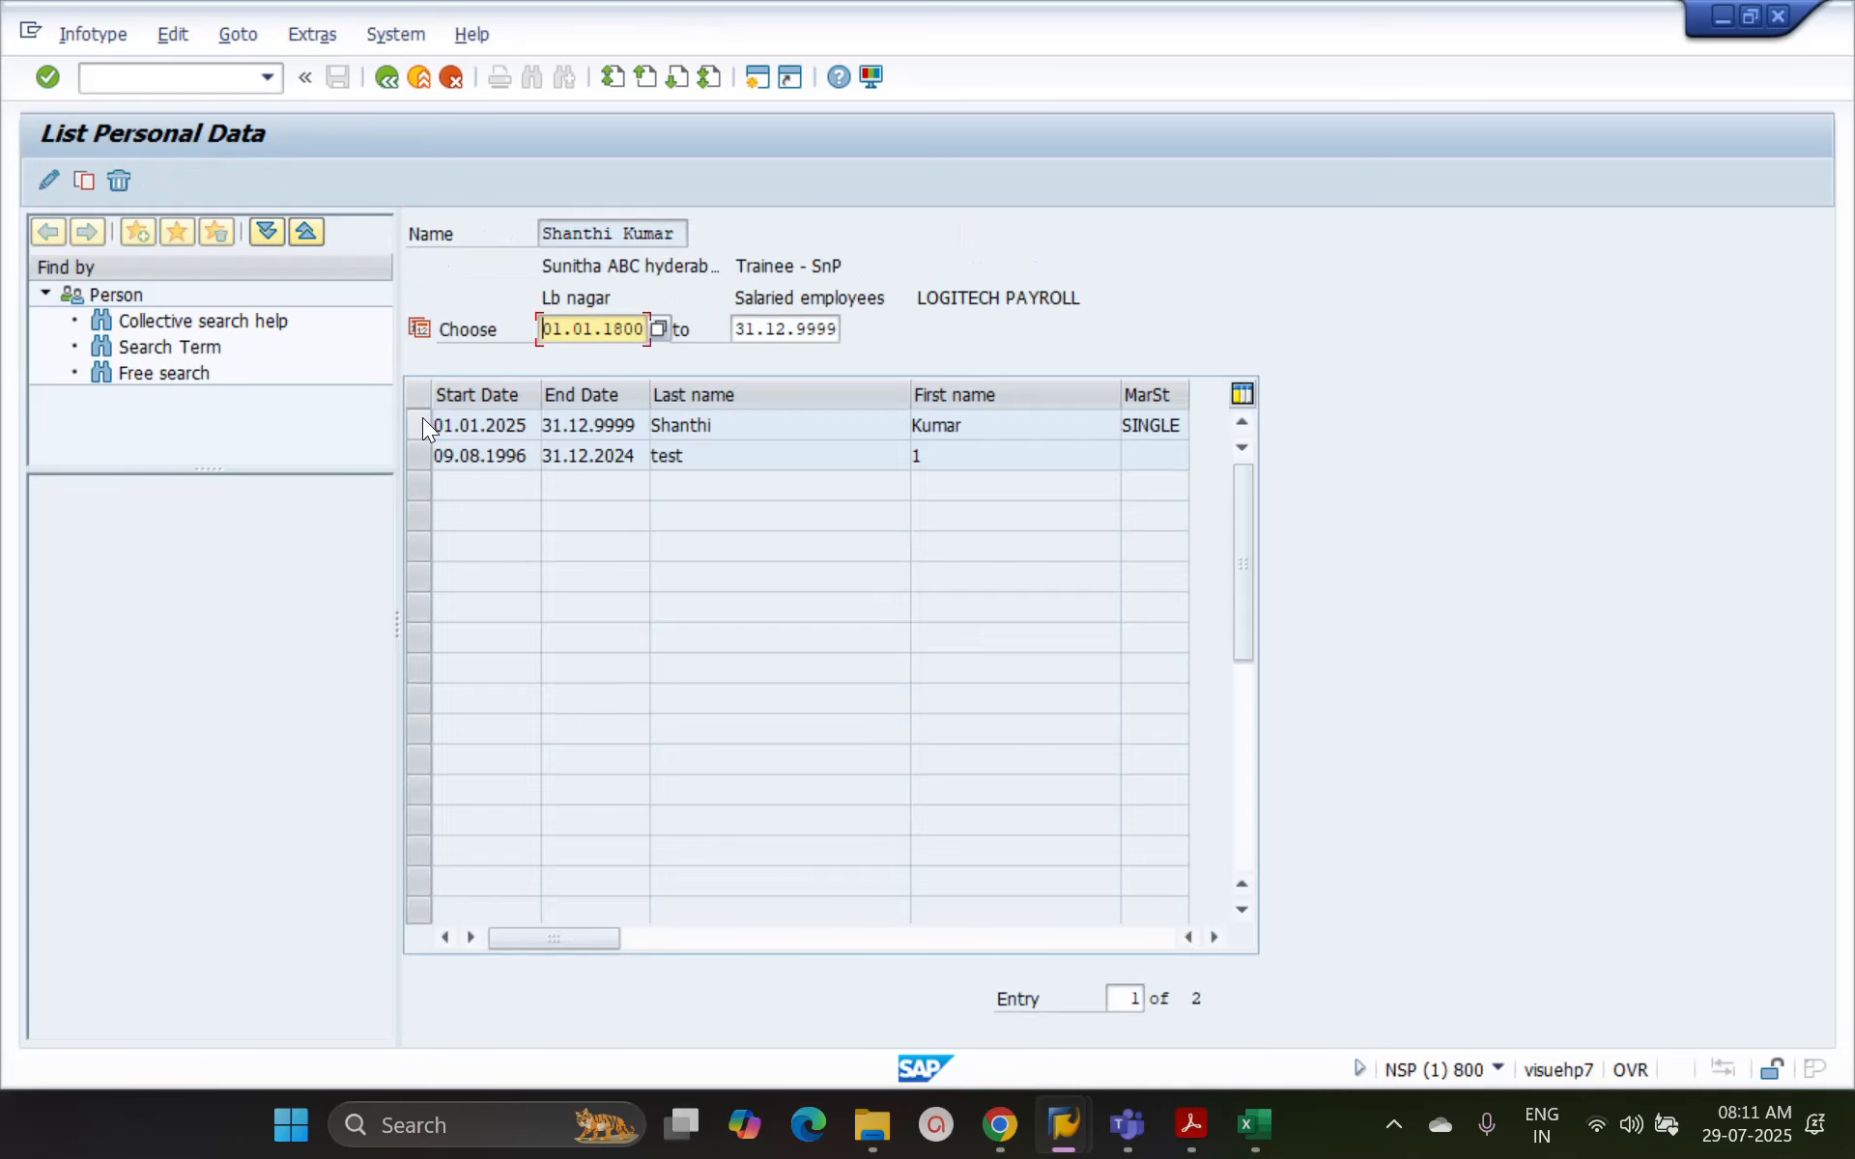
Change the last name in the Personal Data record starting 01.01.2025 to the employee's full surname and save the record
{"action": "left_click", "coordinate": [421, 423]}
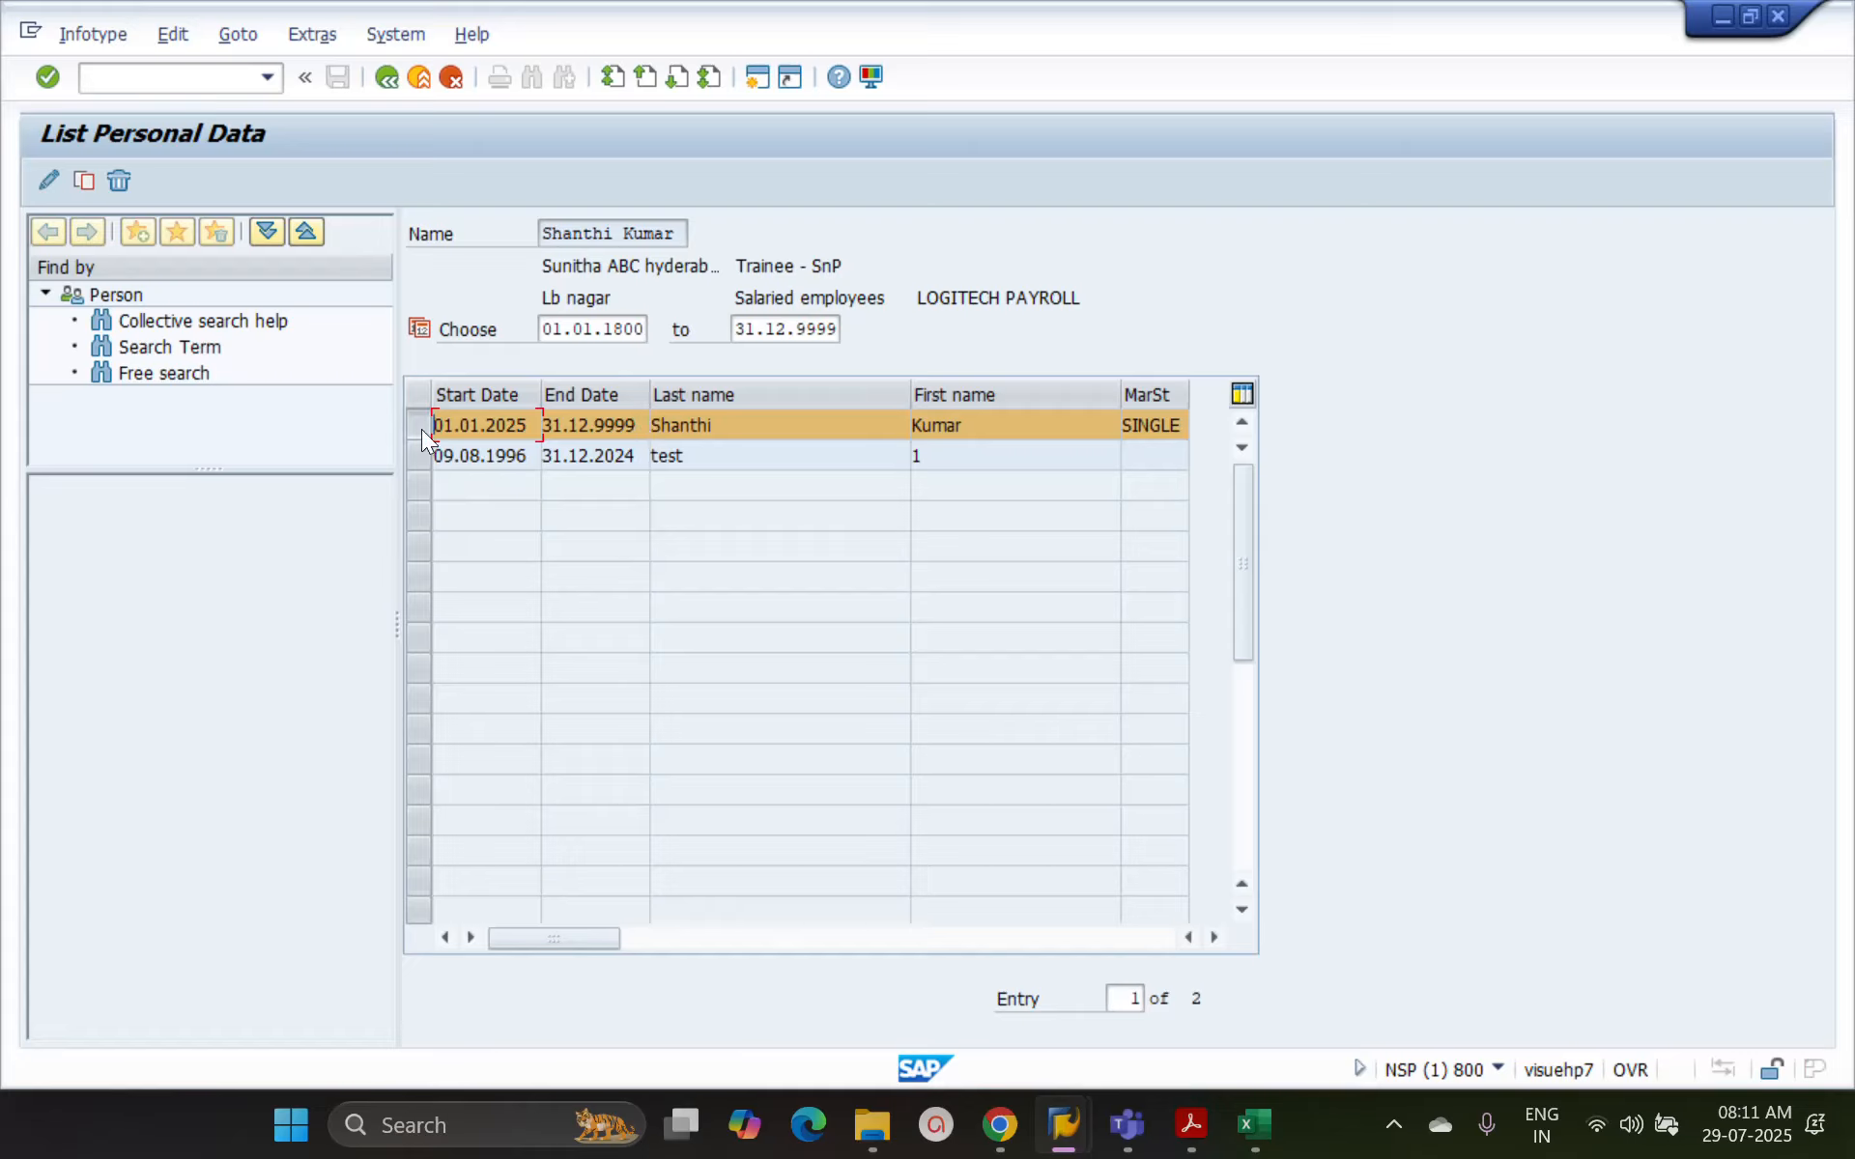
{"action": "left_click", "coordinate": [47, 182]}
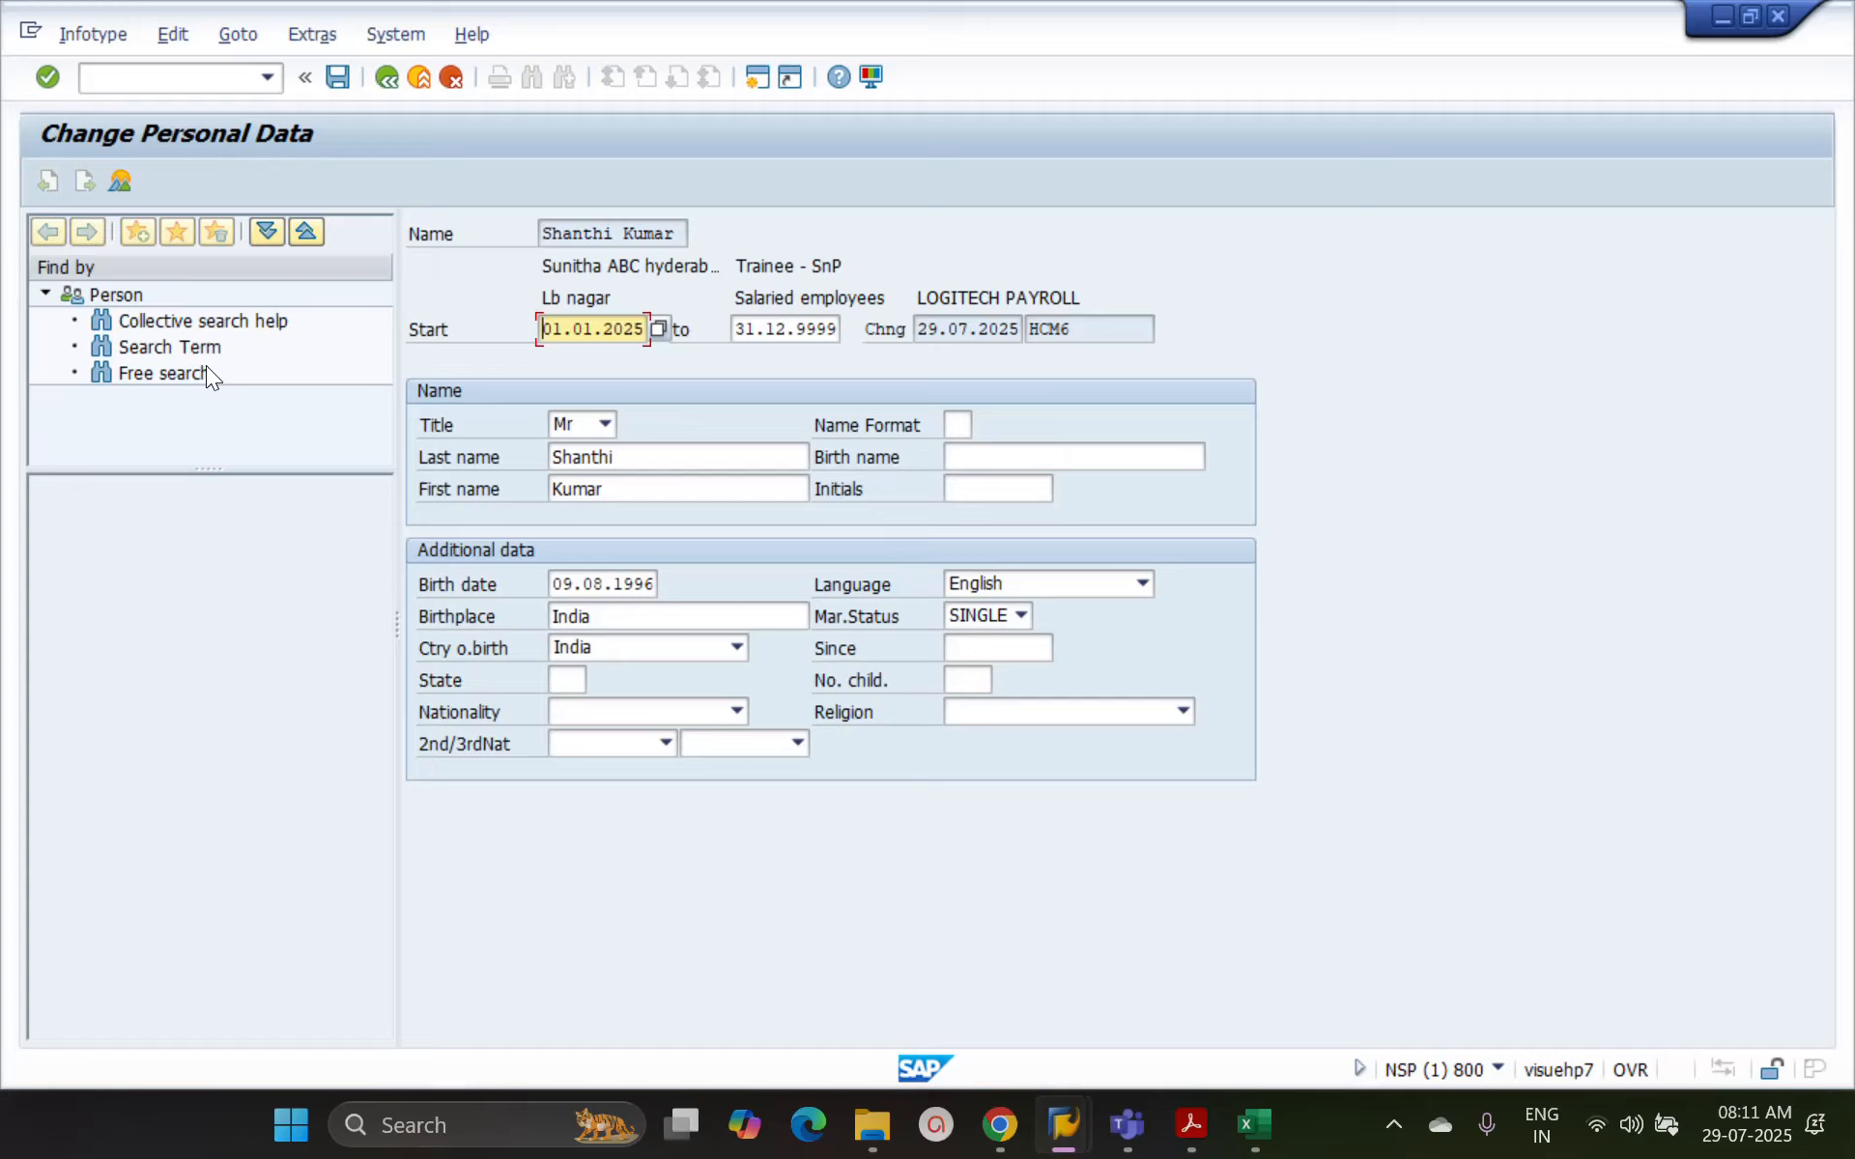
{"action": "left_click", "coordinate": [552, 457]}
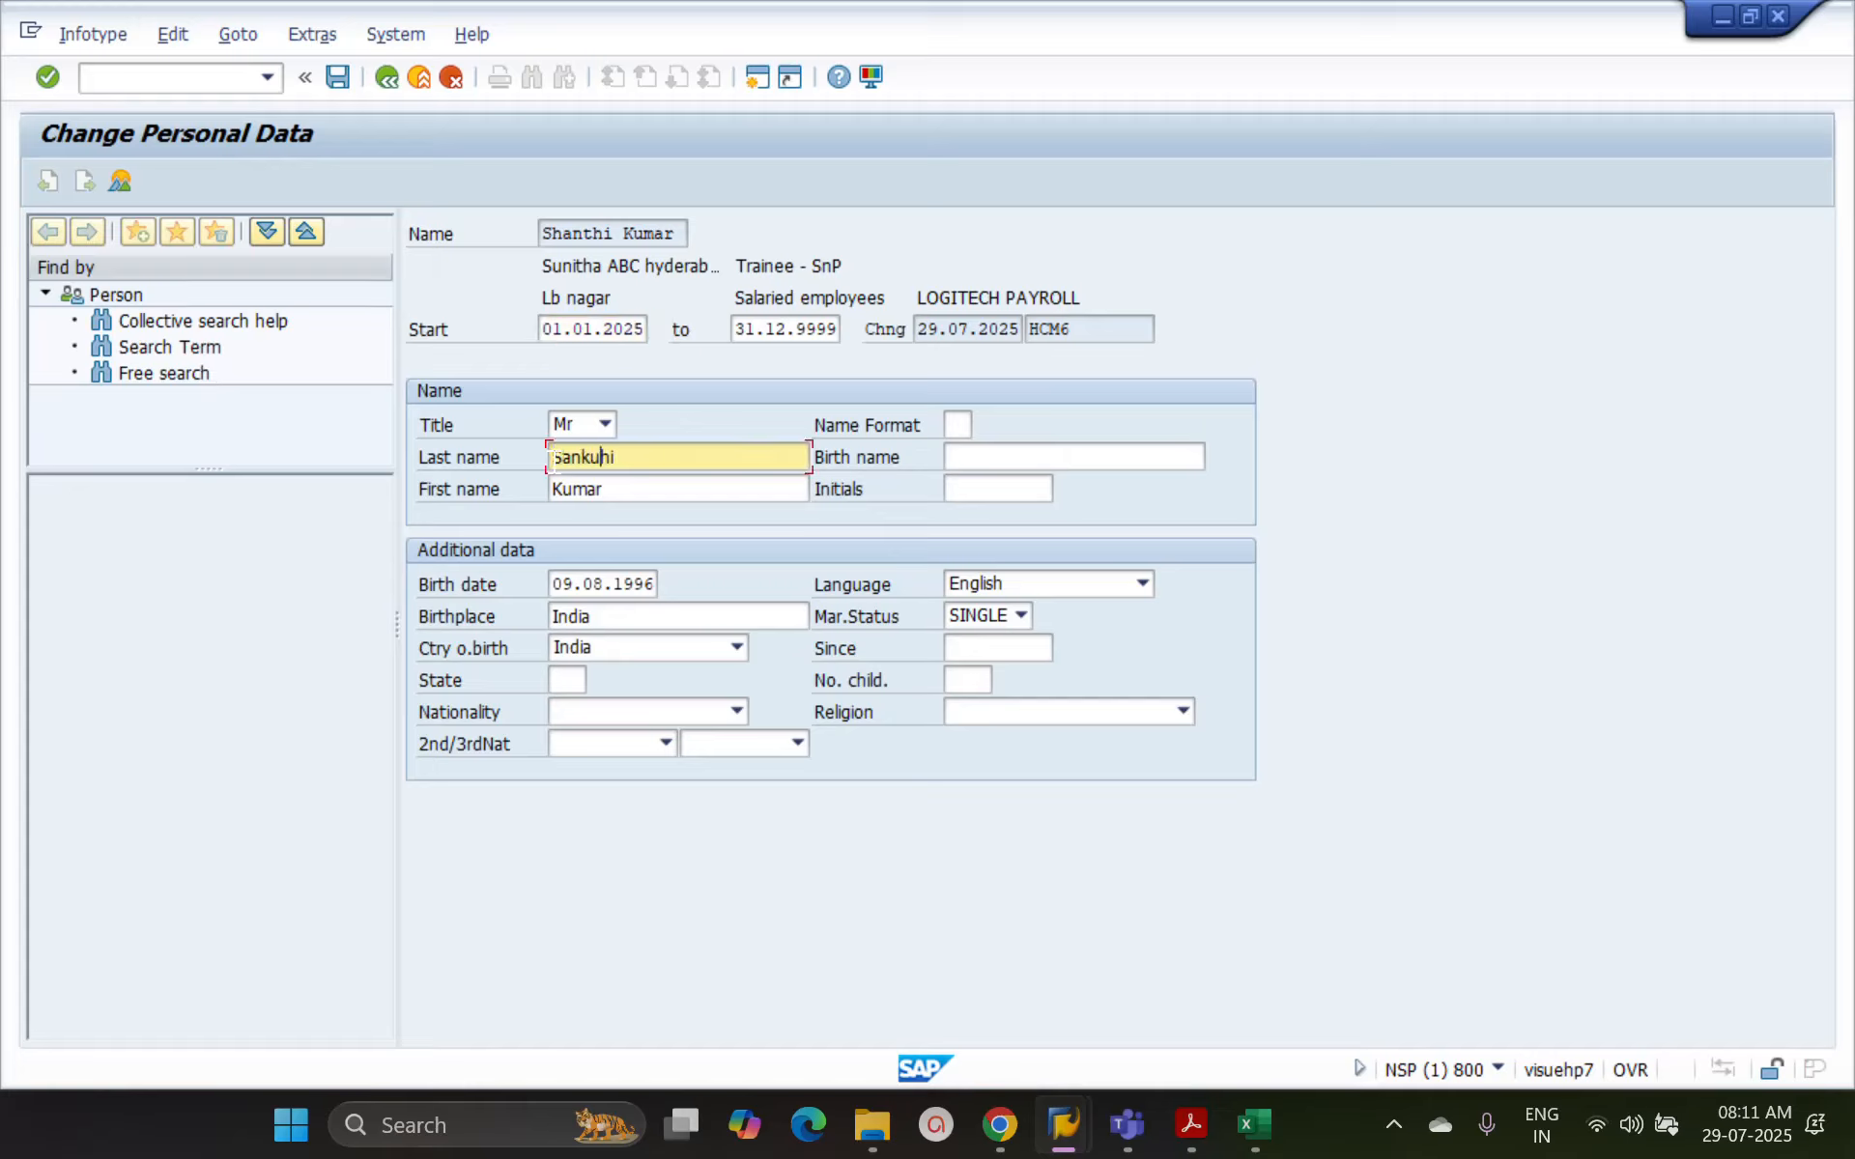
{"action": "key", "text": "Return"}
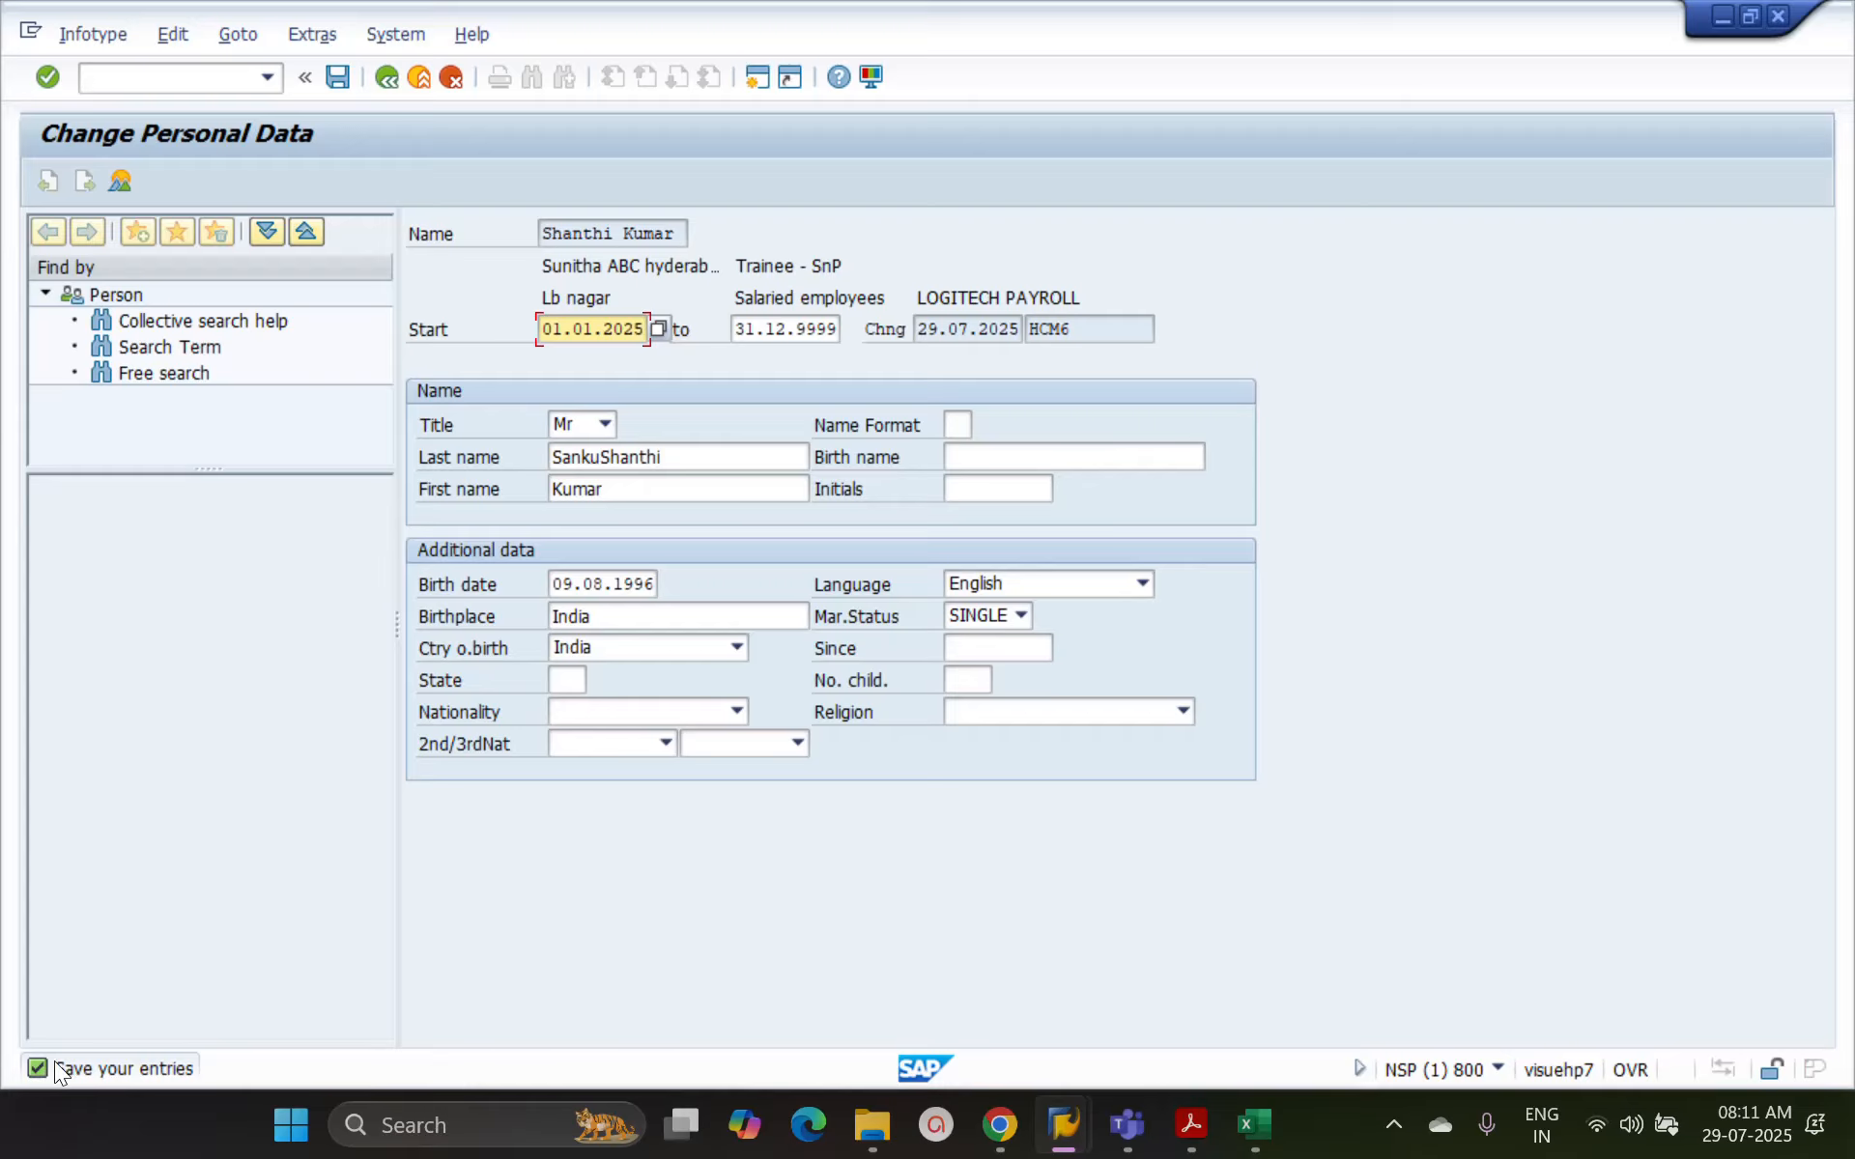
{"action": "left_click", "coordinate": [338, 78]}
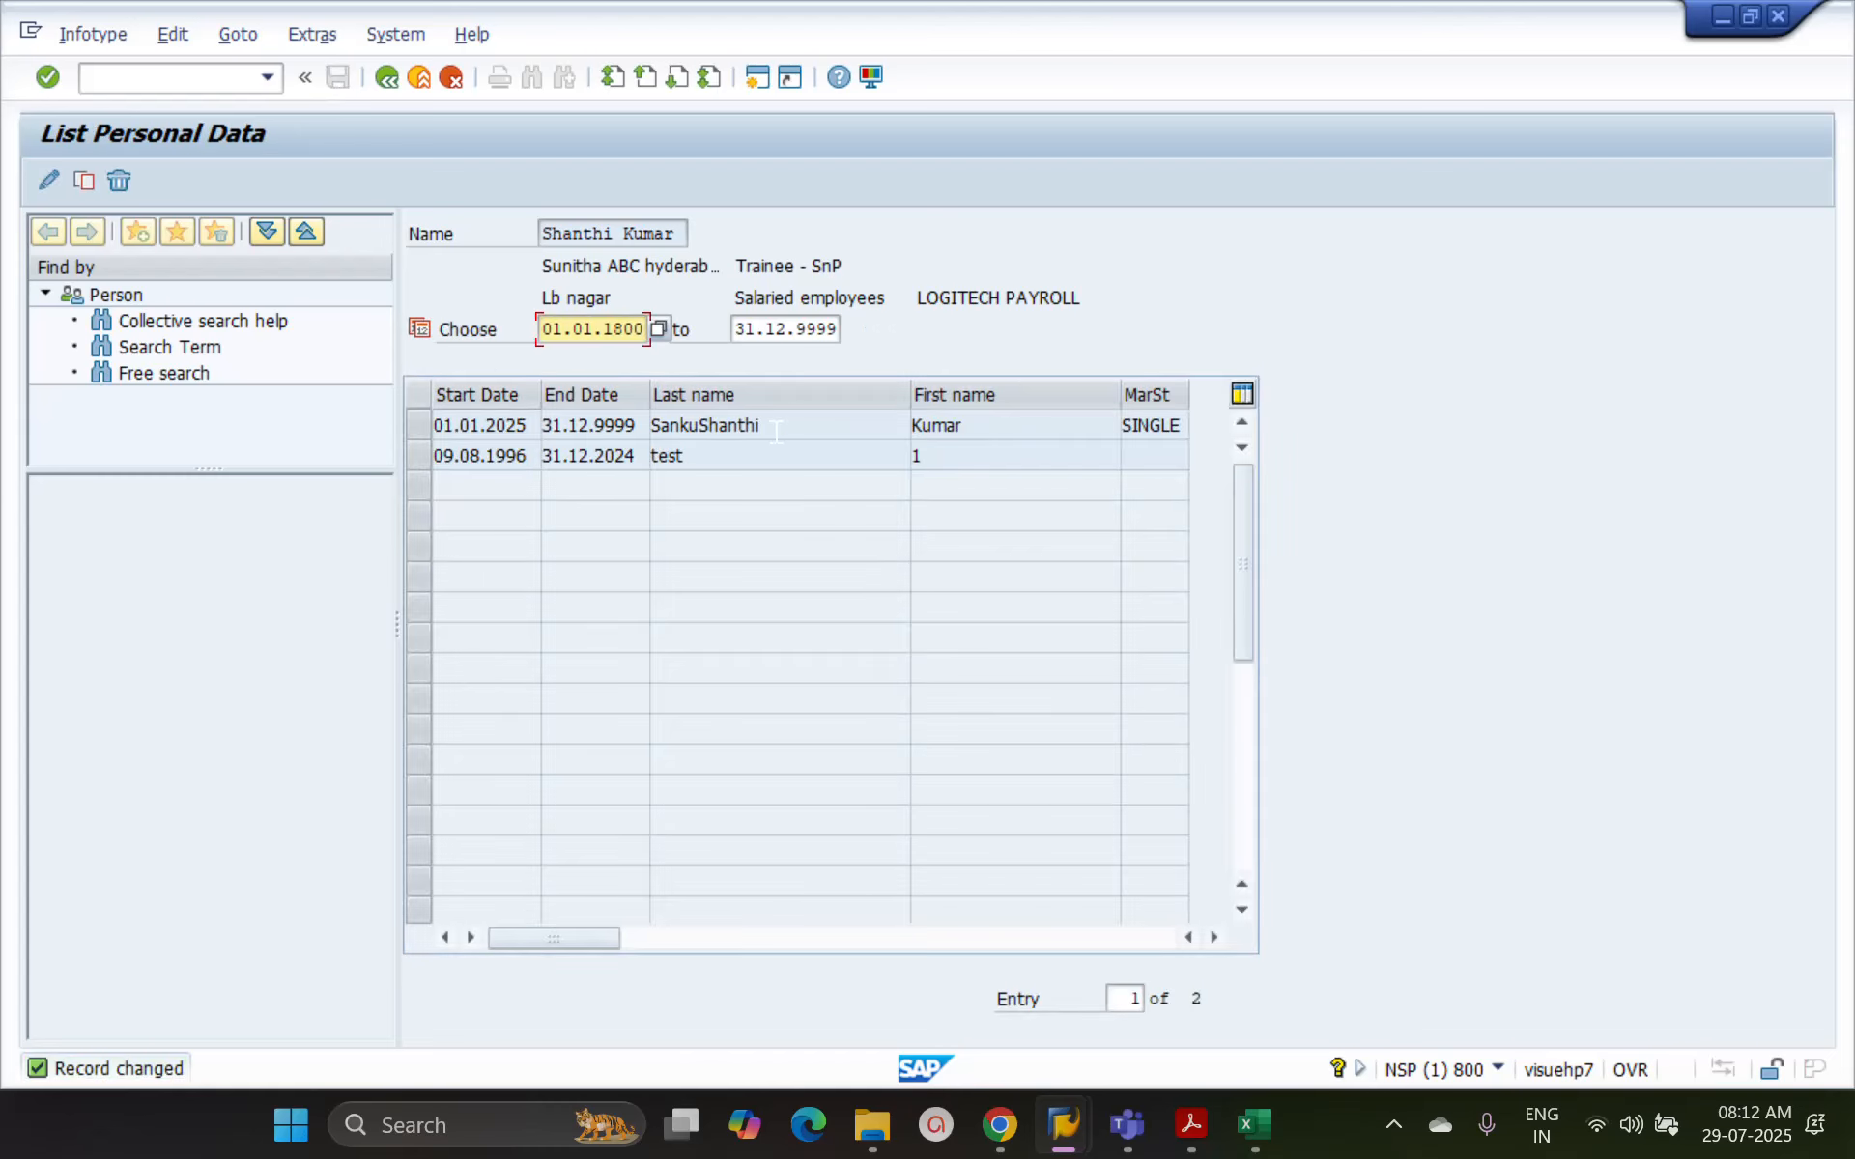
Return to the HR master data overview, view the Personal Data record in change mode and leave it unedited
{"action": "left_click", "coordinate": [385, 77]}
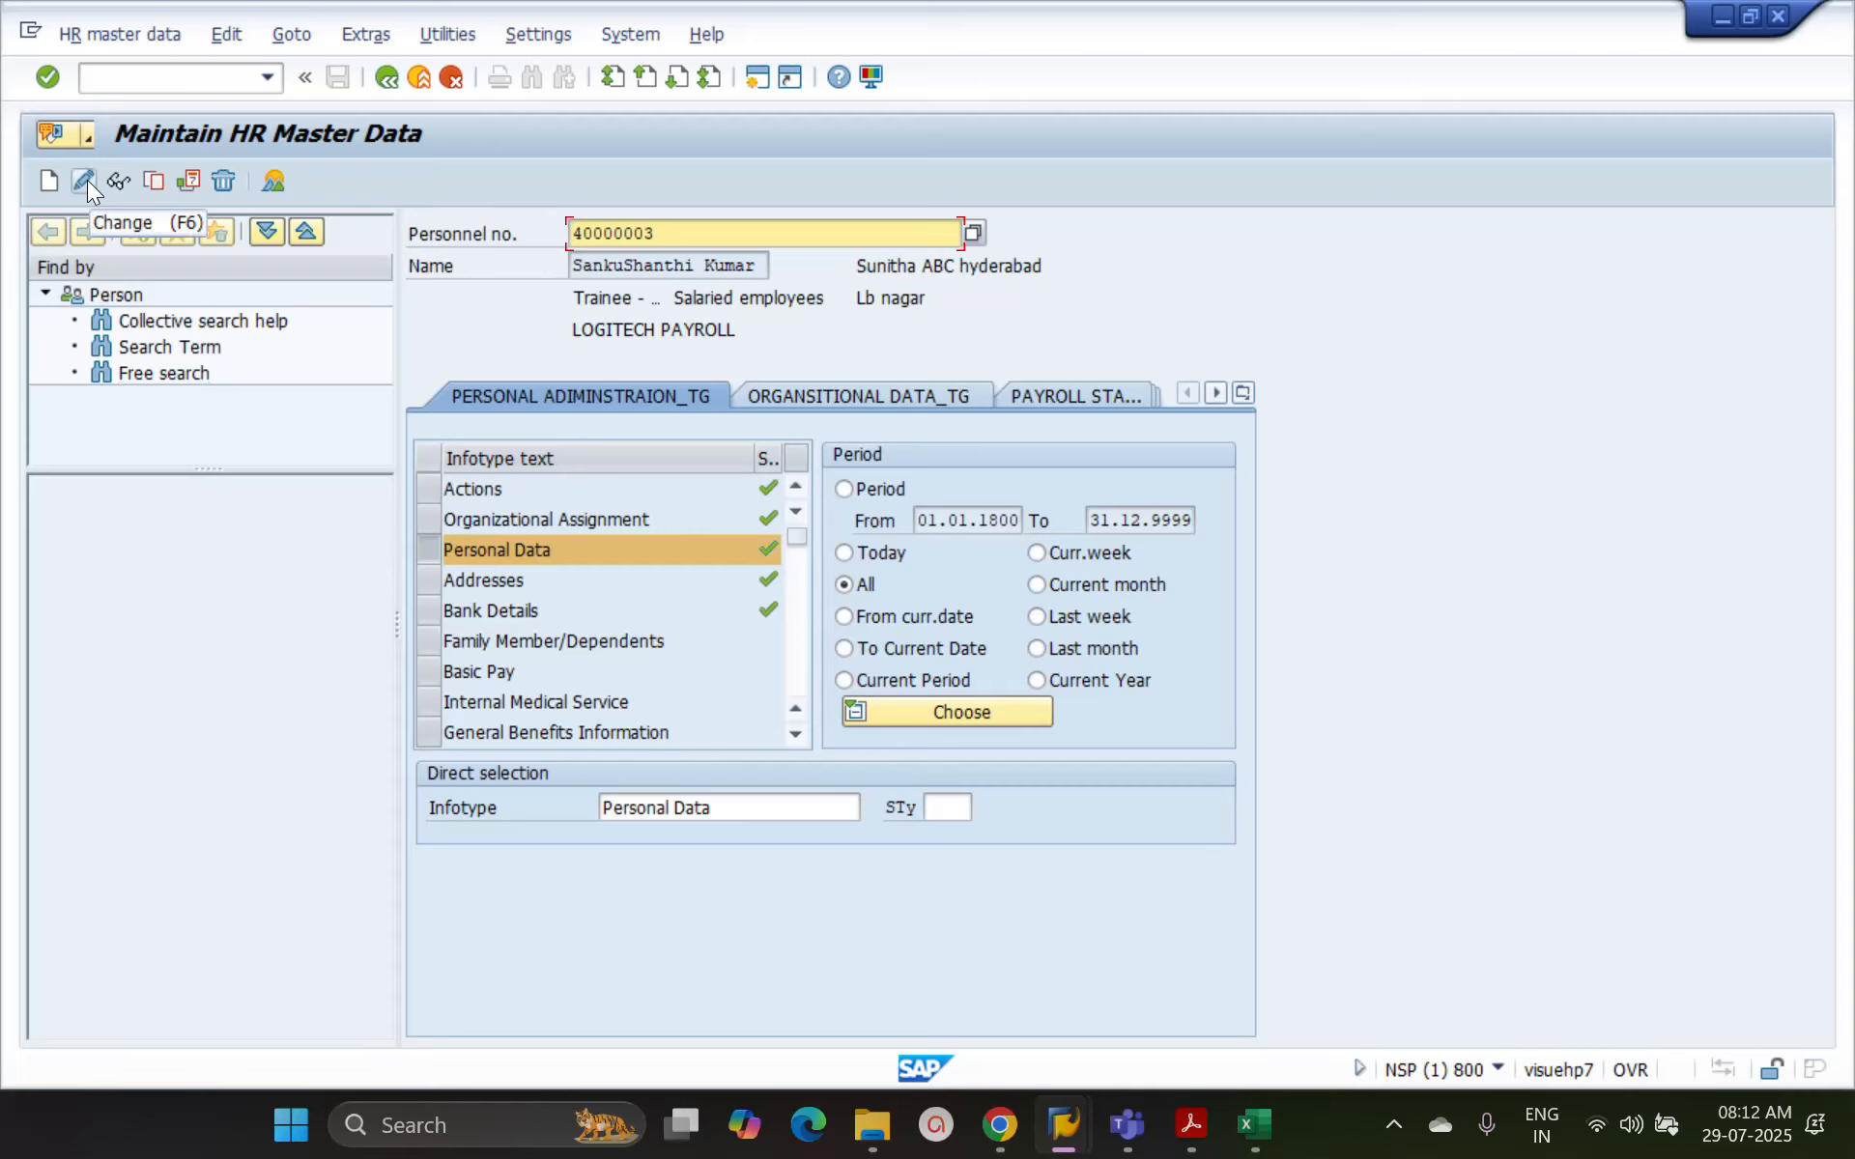
{"action": "left_click", "coordinate": [87, 179]}
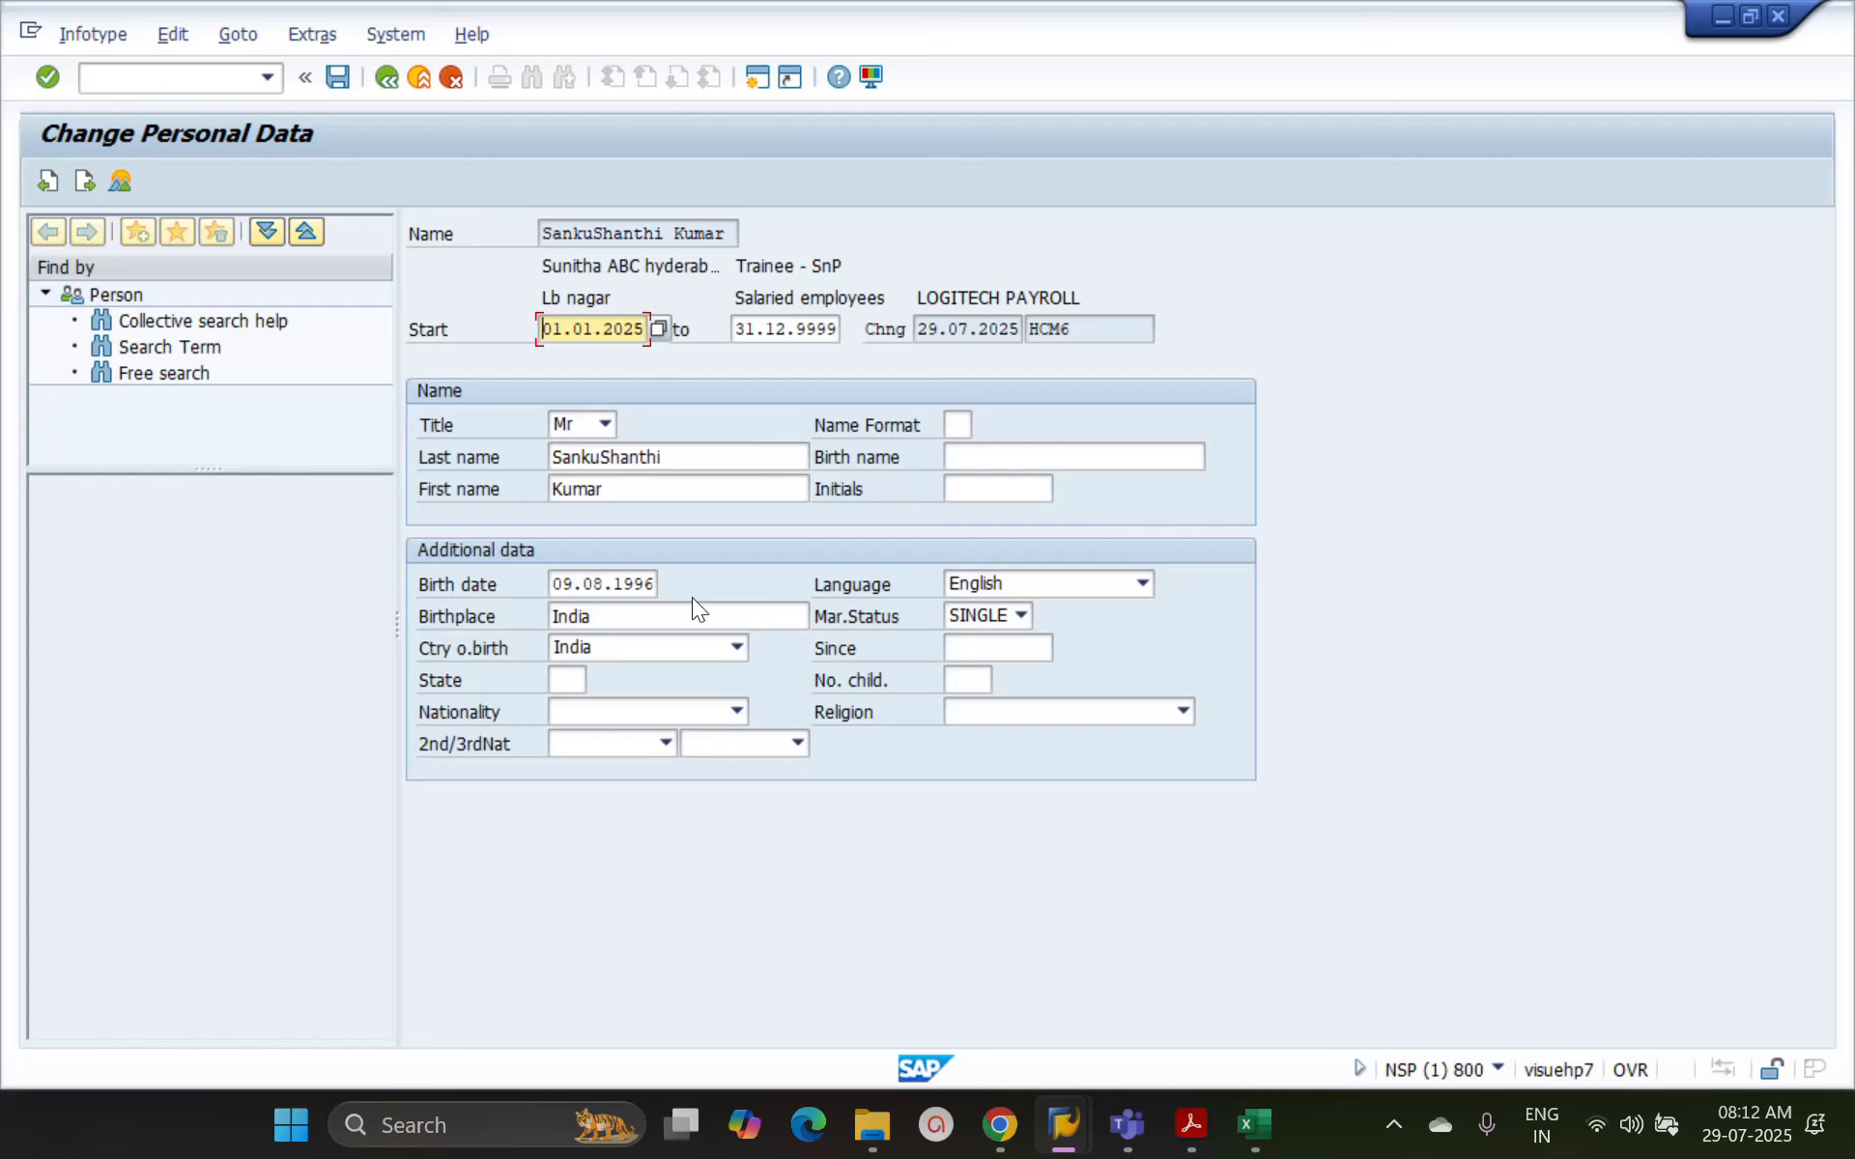
{"action": "left_click", "coordinate": [384, 70]}
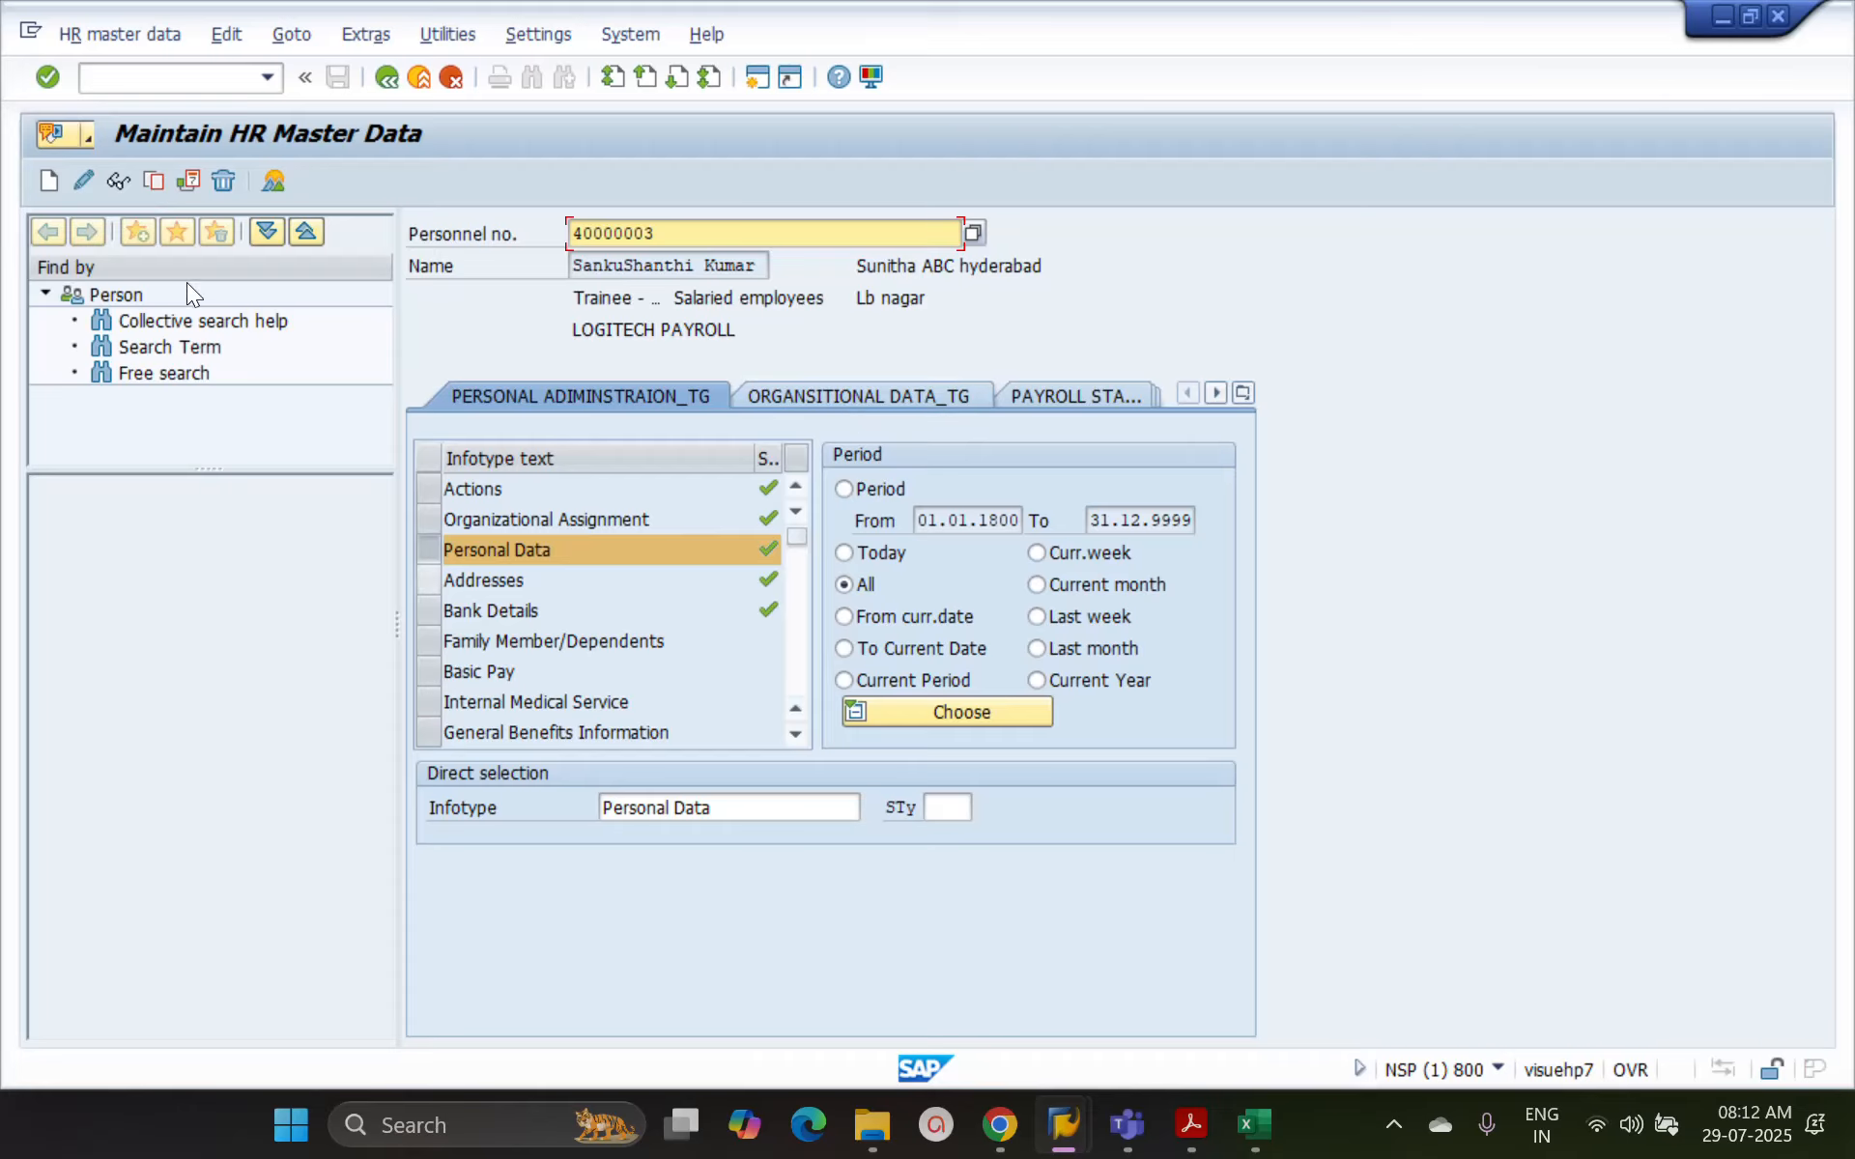
Copy the Personal Data record with marital status Marrd. and start date 01.01.2026, and save the copy
{"action": "left_click", "coordinate": [157, 180]}
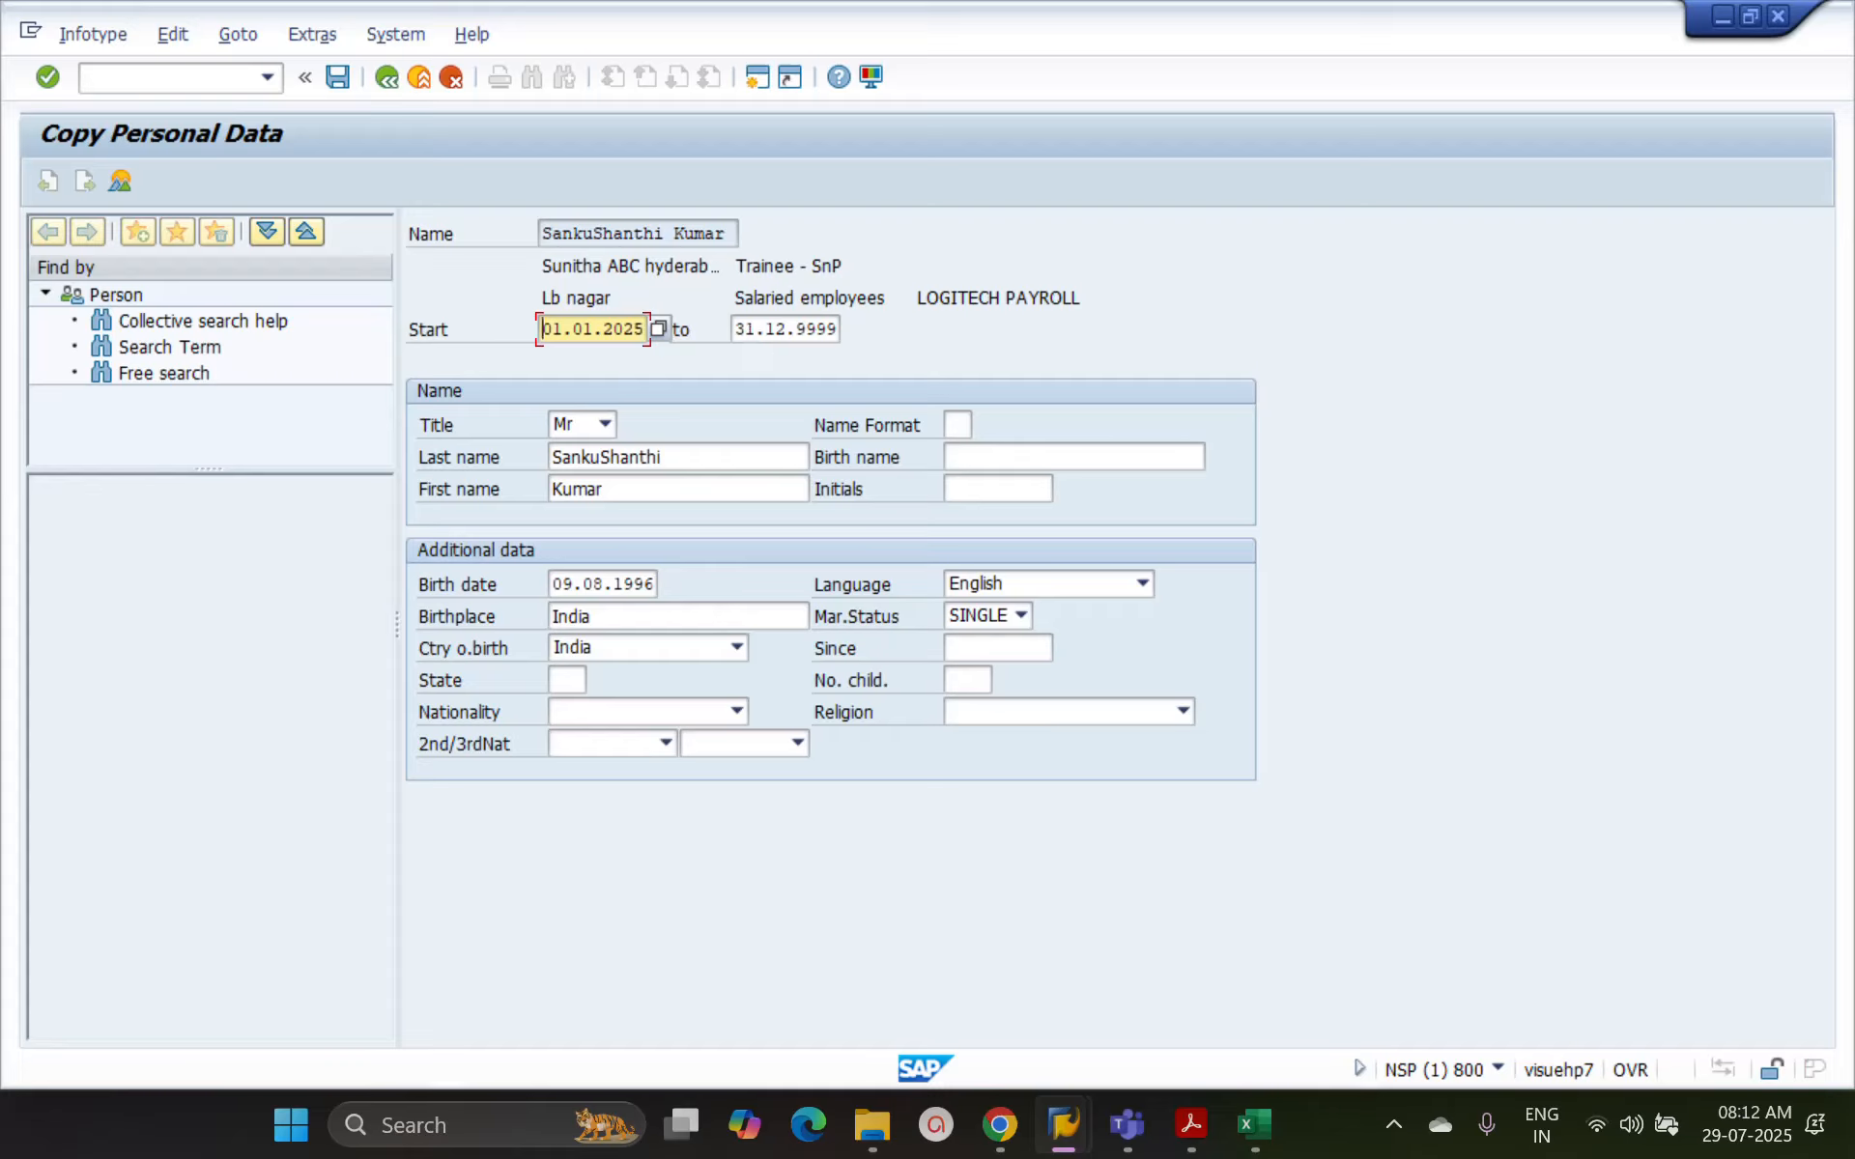
{"action": "left_click", "coordinate": [1019, 618]}
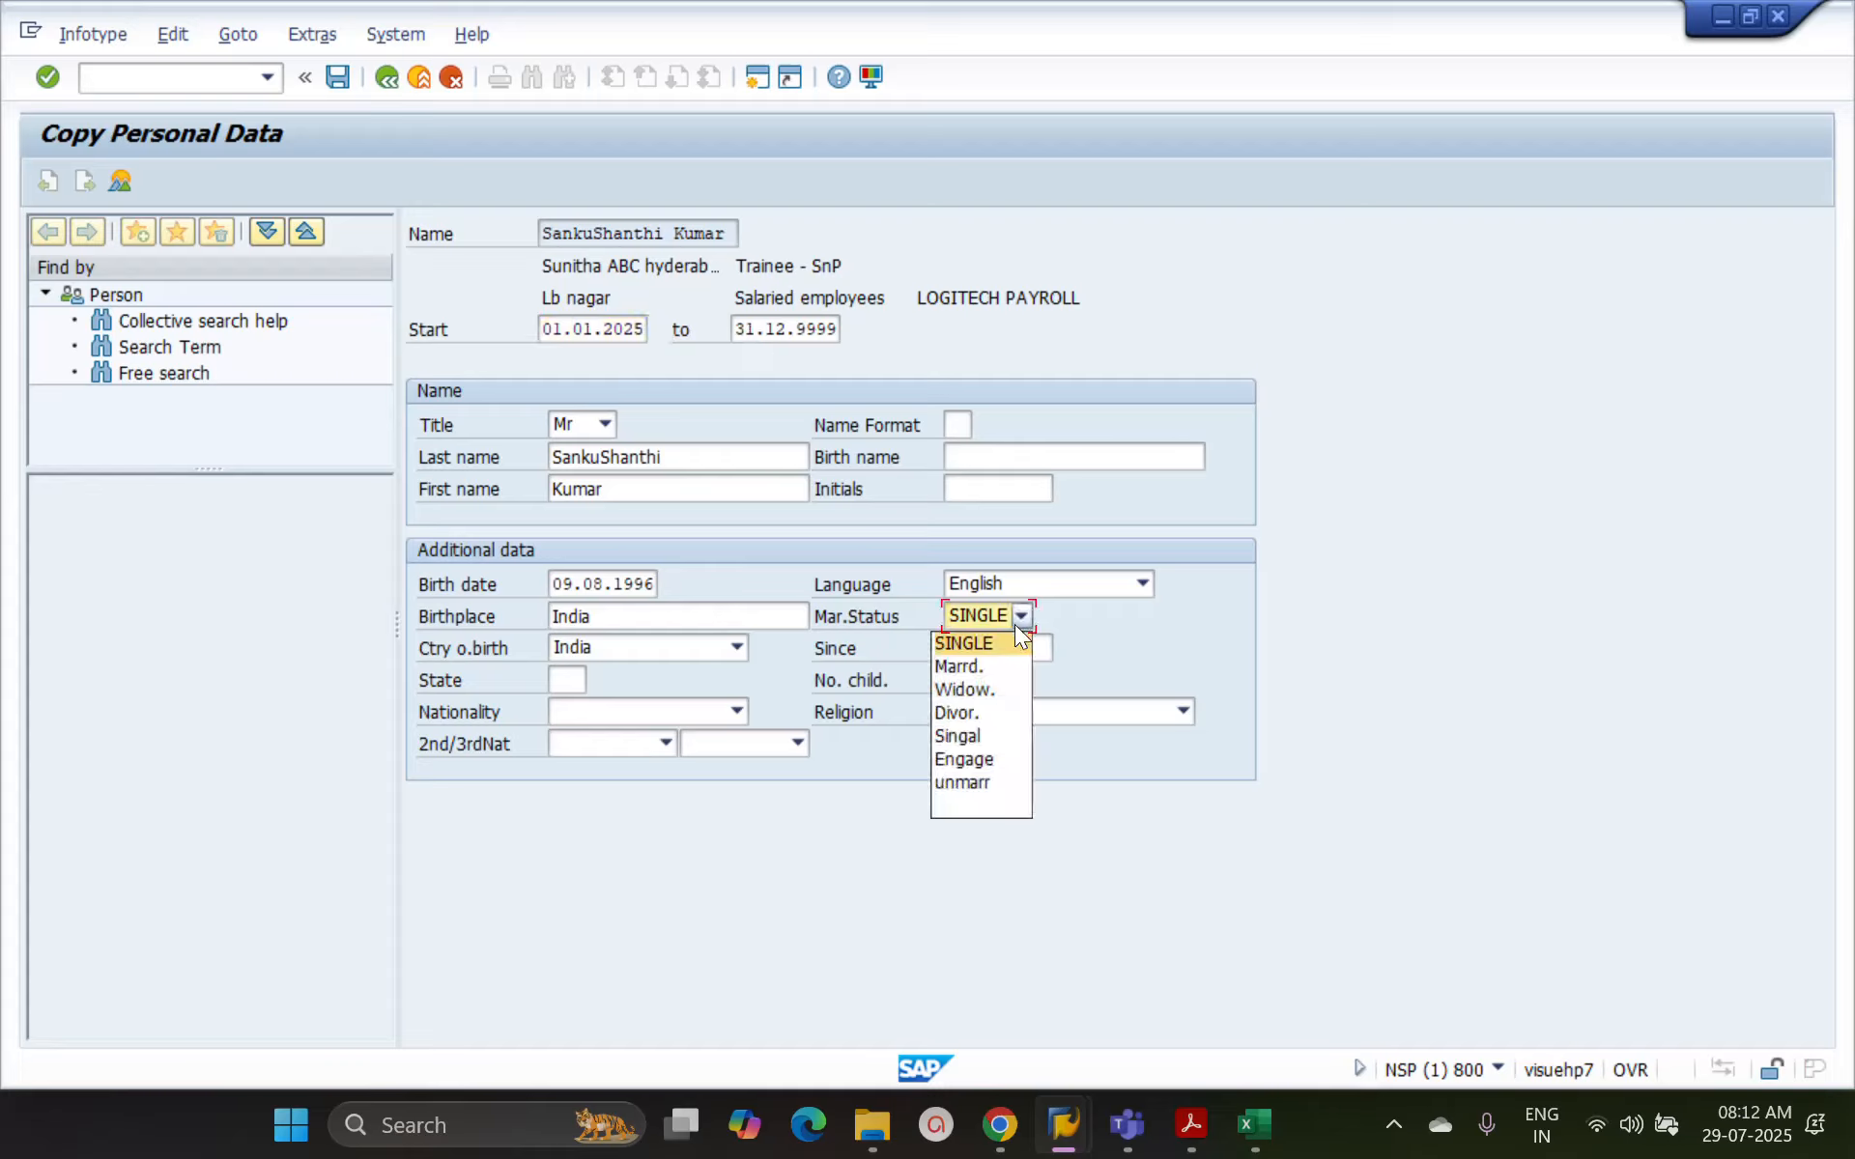
{"action": "left_click", "coordinate": [989, 669]}
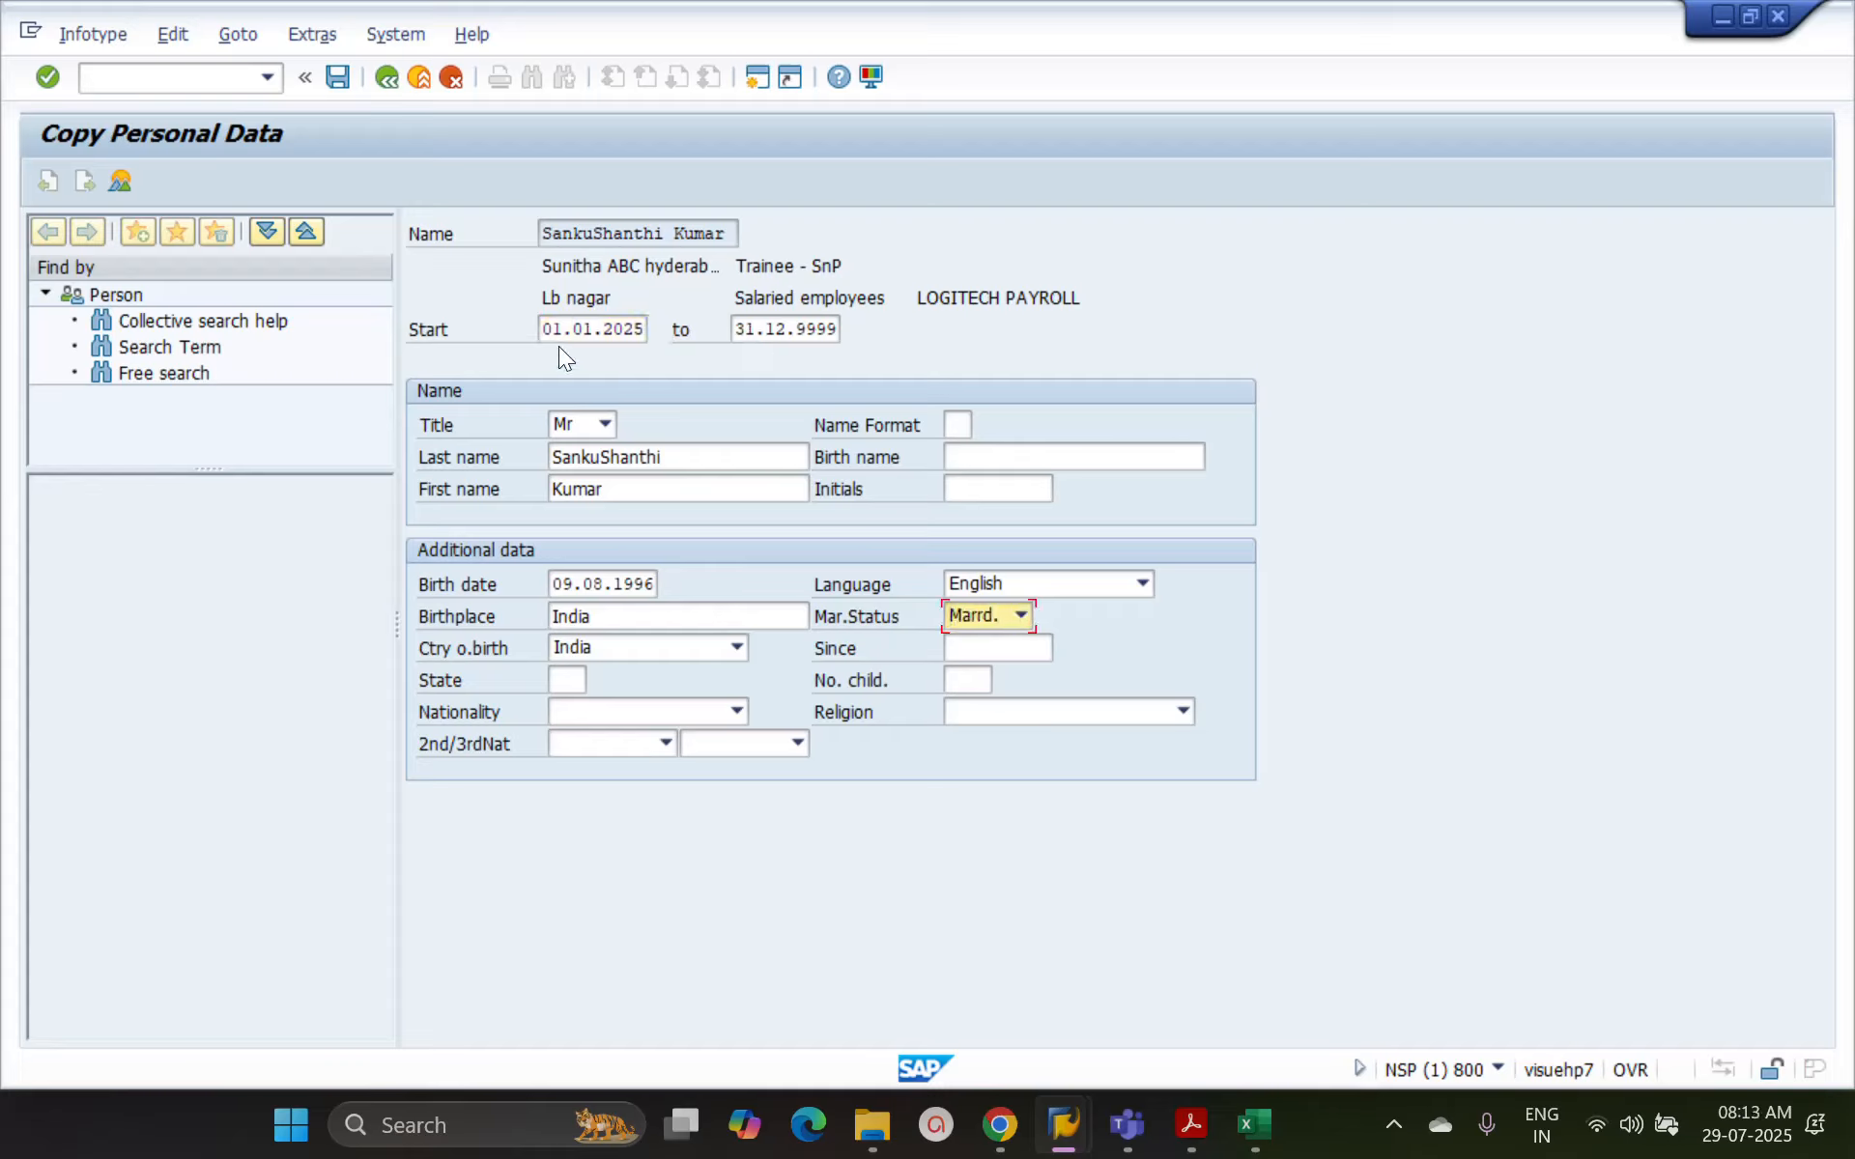
{"action": "left_click", "coordinate": [637, 330]}
{"action": "type", "text": "6"}
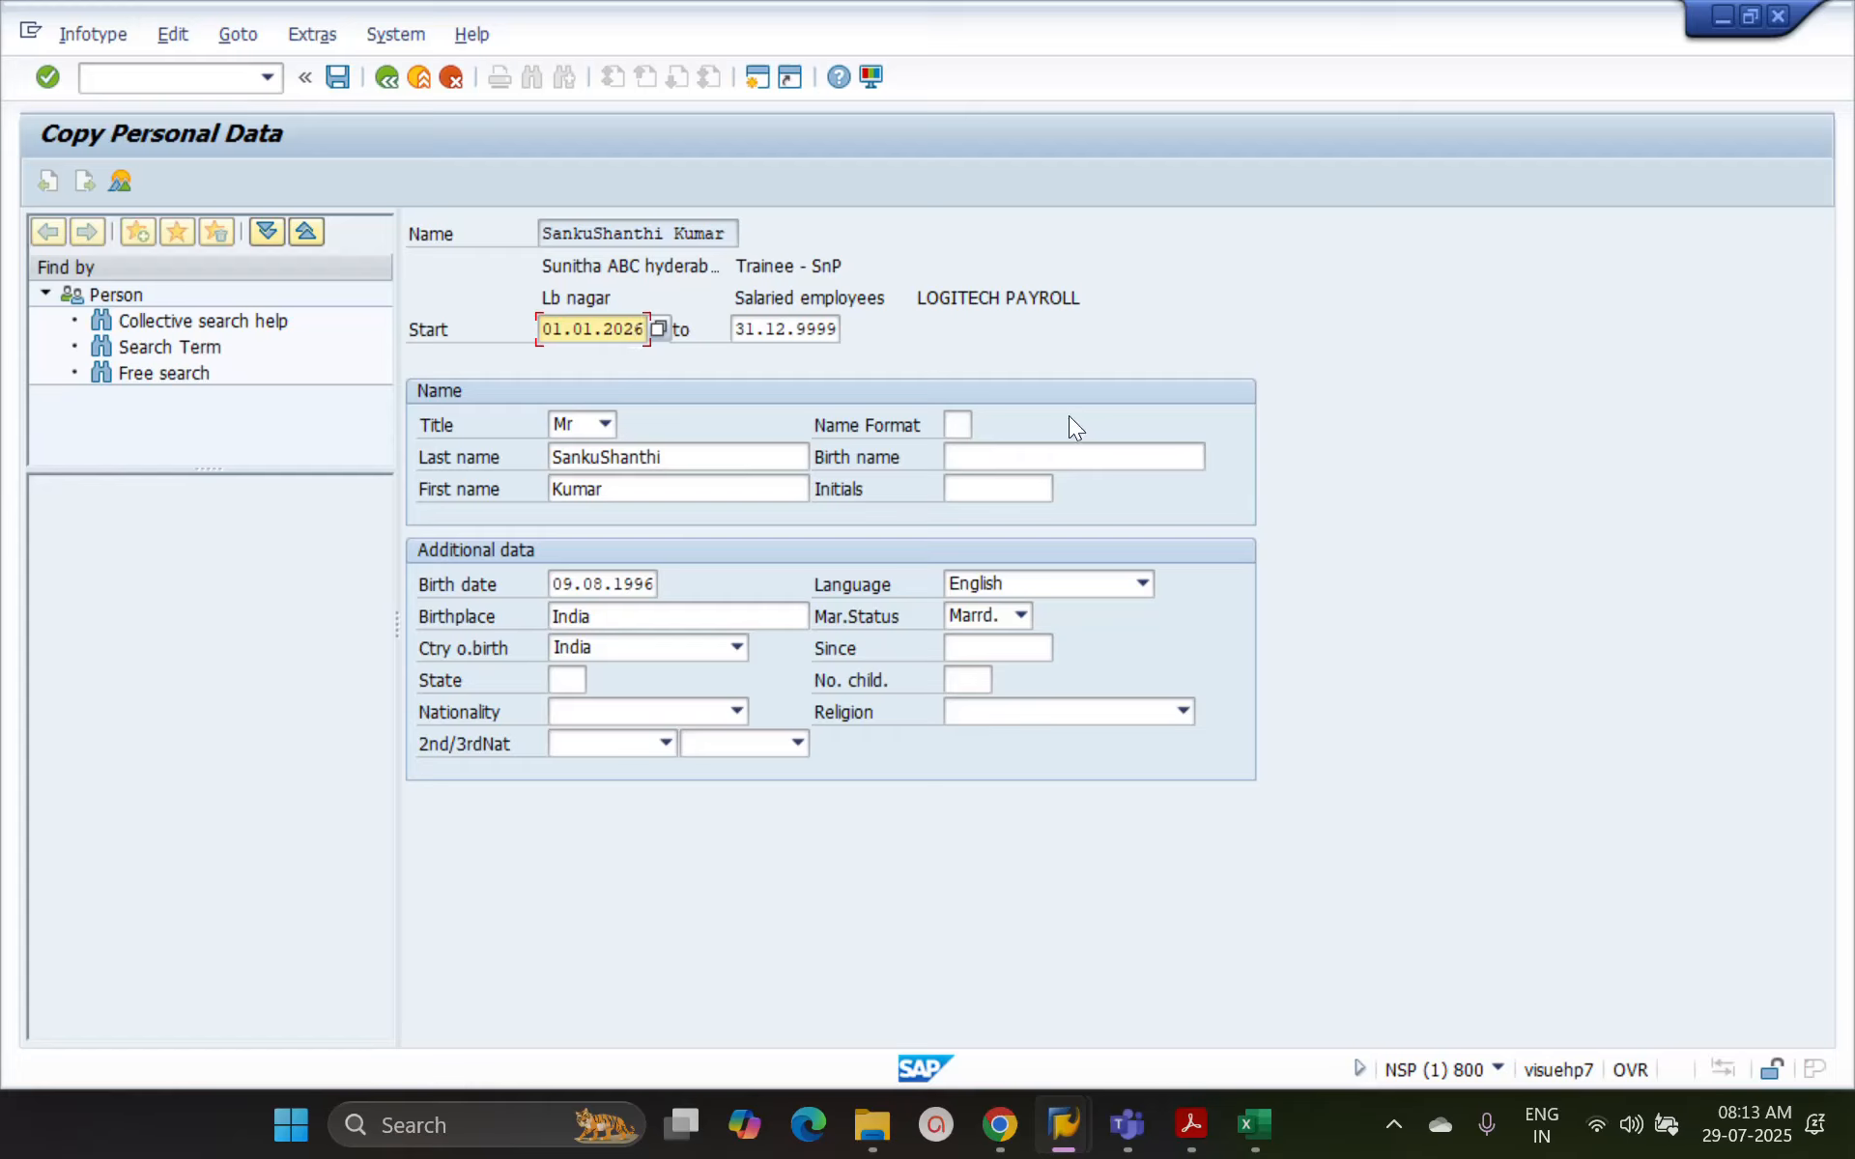
{"action": "key", "text": "Return"}
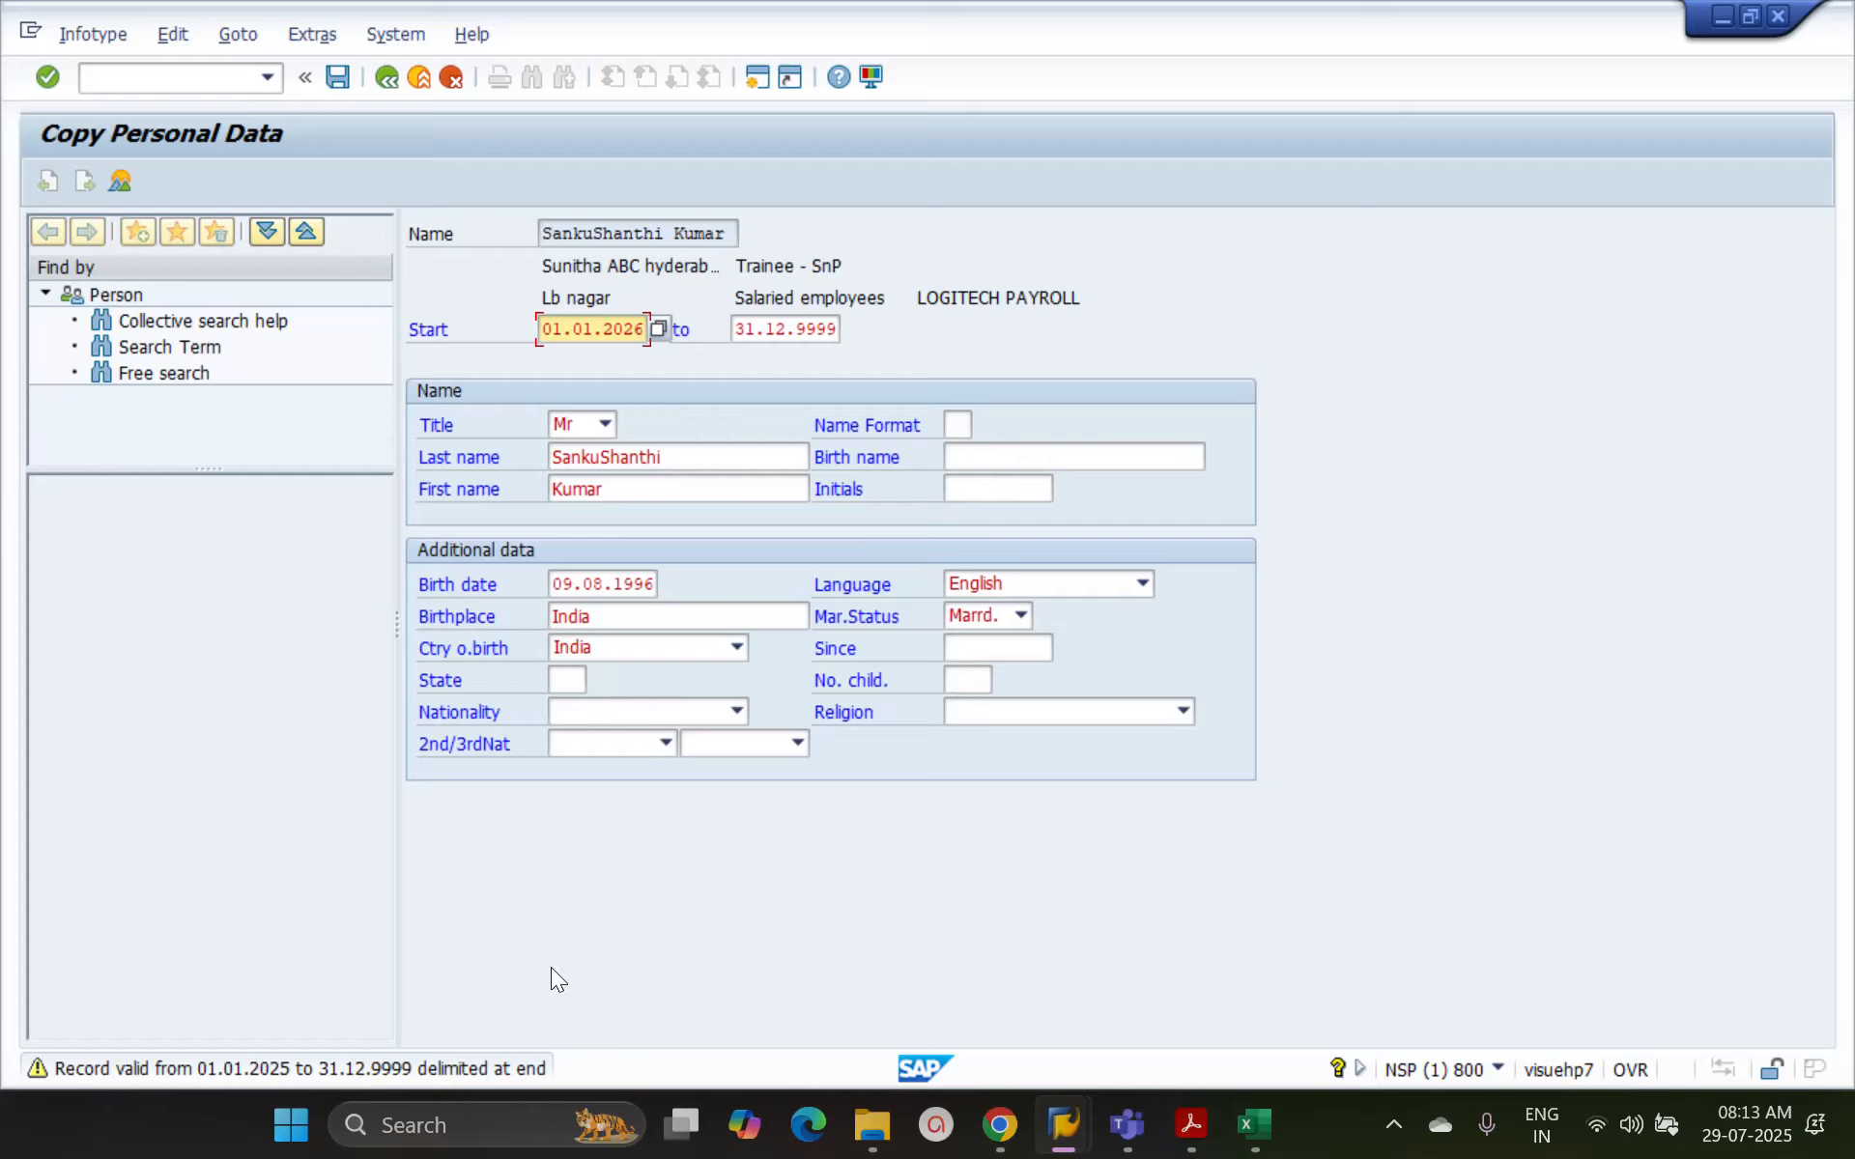
{"action": "key", "text": "Return"}
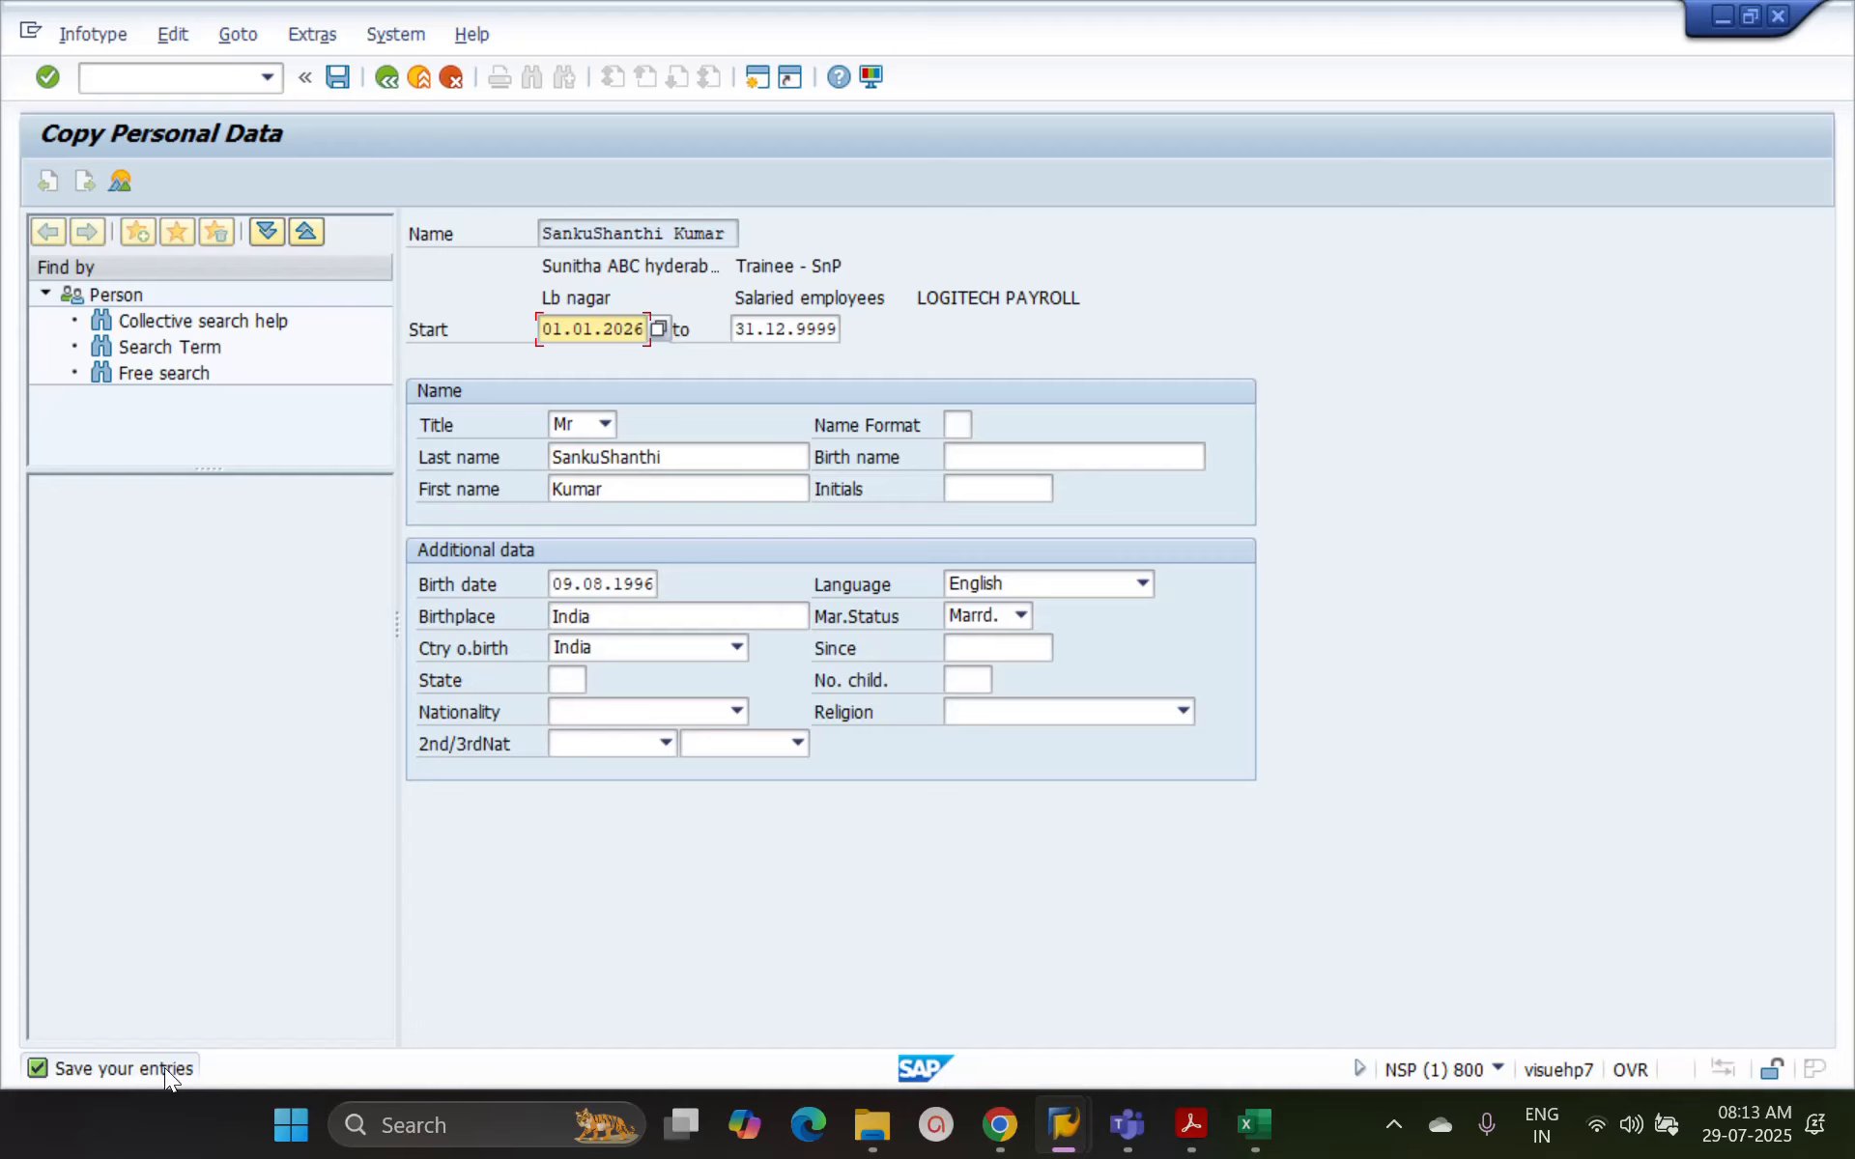
{"action": "left_click", "coordinate": [336, 78]}
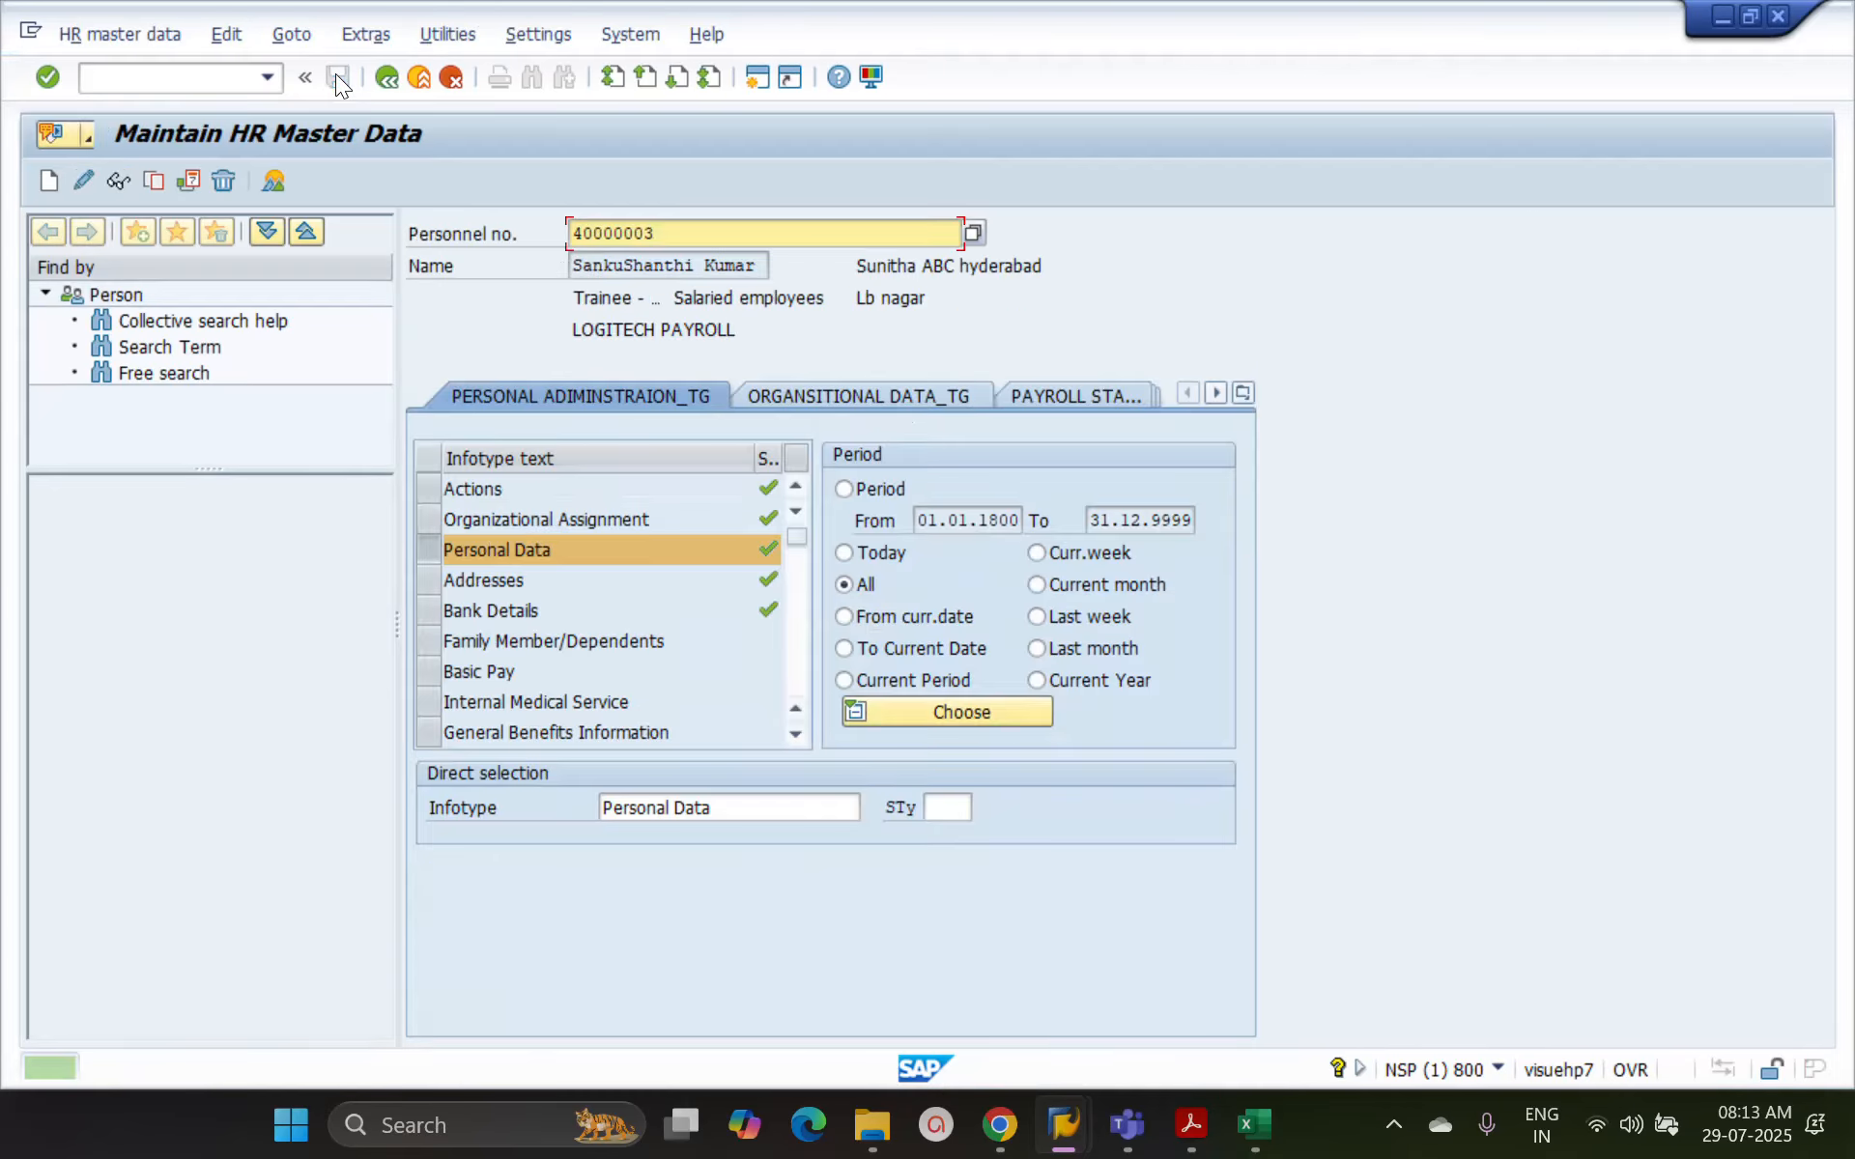
List all Personal Data records and examine the end date of the record starting 01.01.2025
{"action": "left_click", "coordinate": [279, 174]}
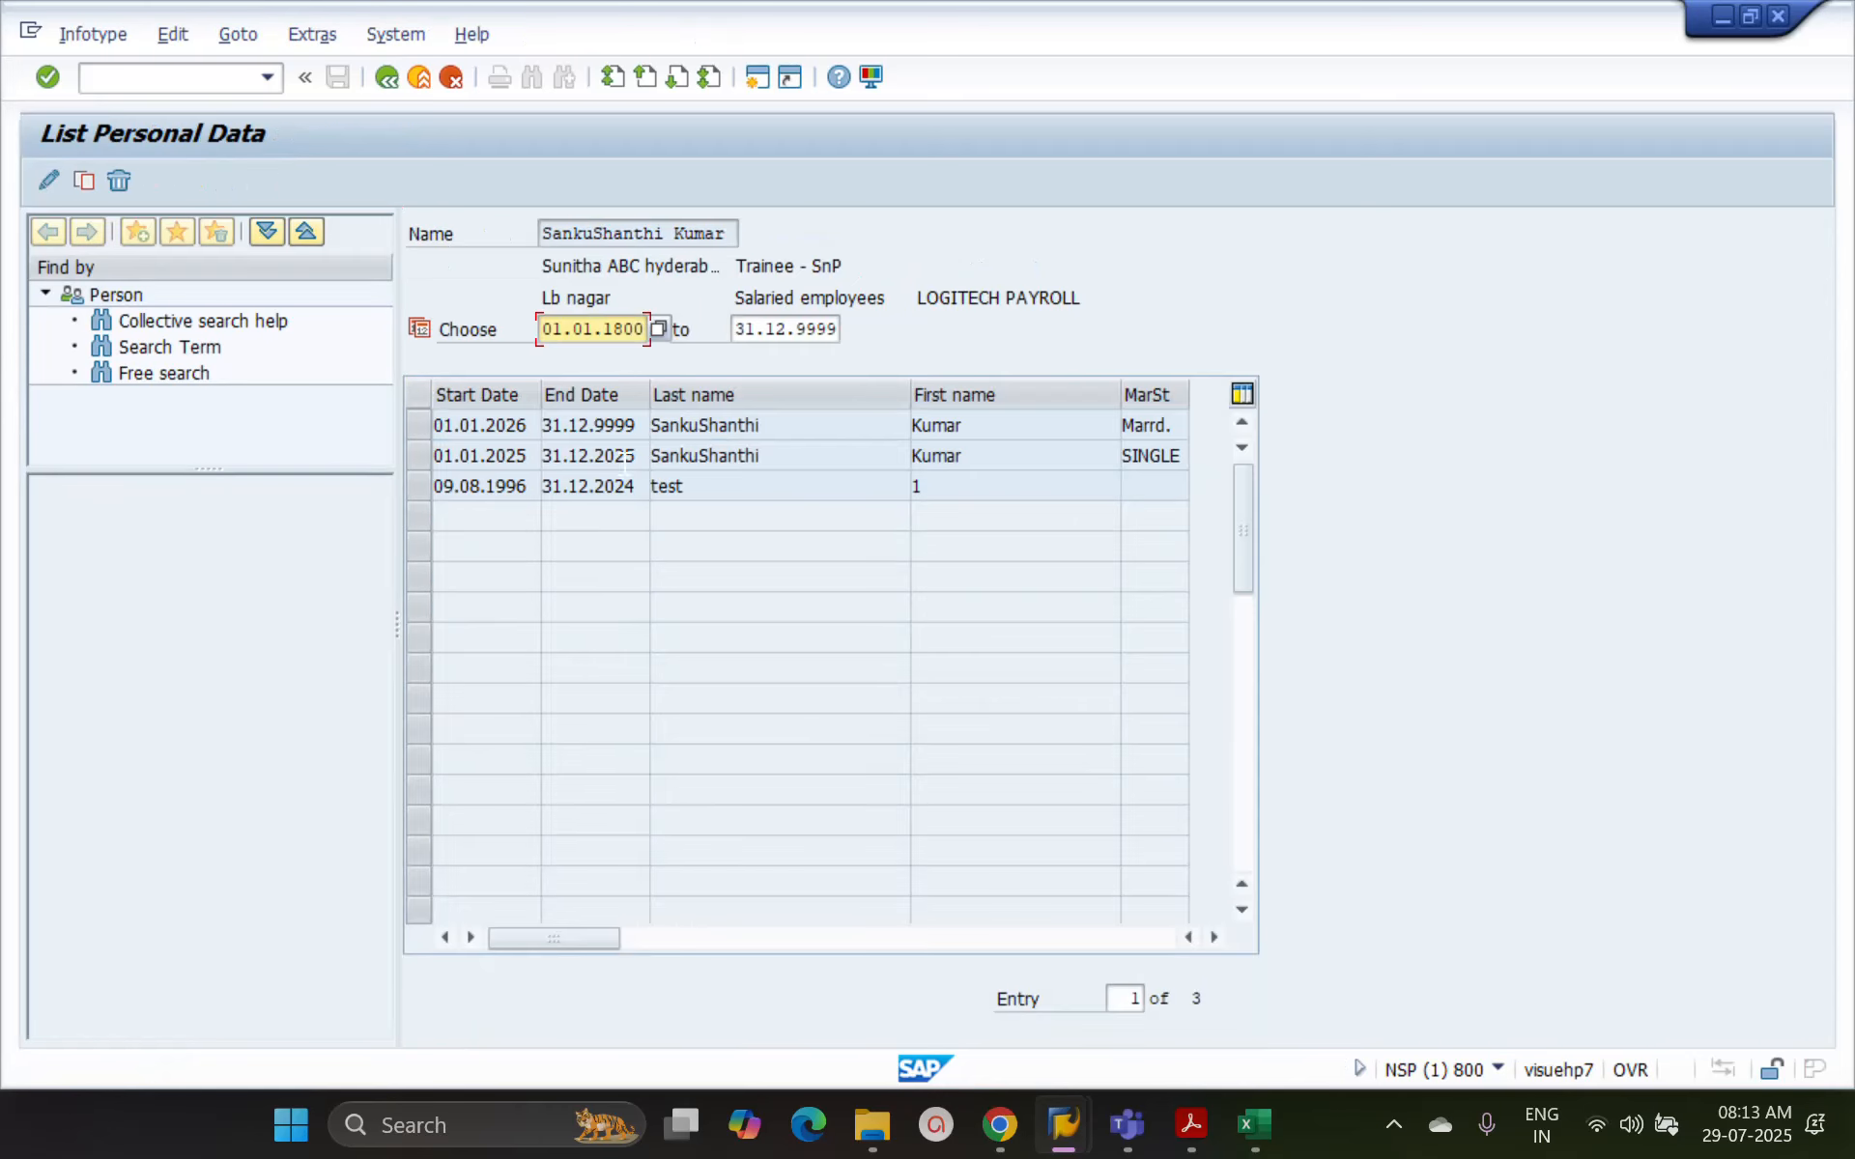
{"action": "left_click_drag", "start_coordinate": [634, 455], "coordinate": [545, 456]}
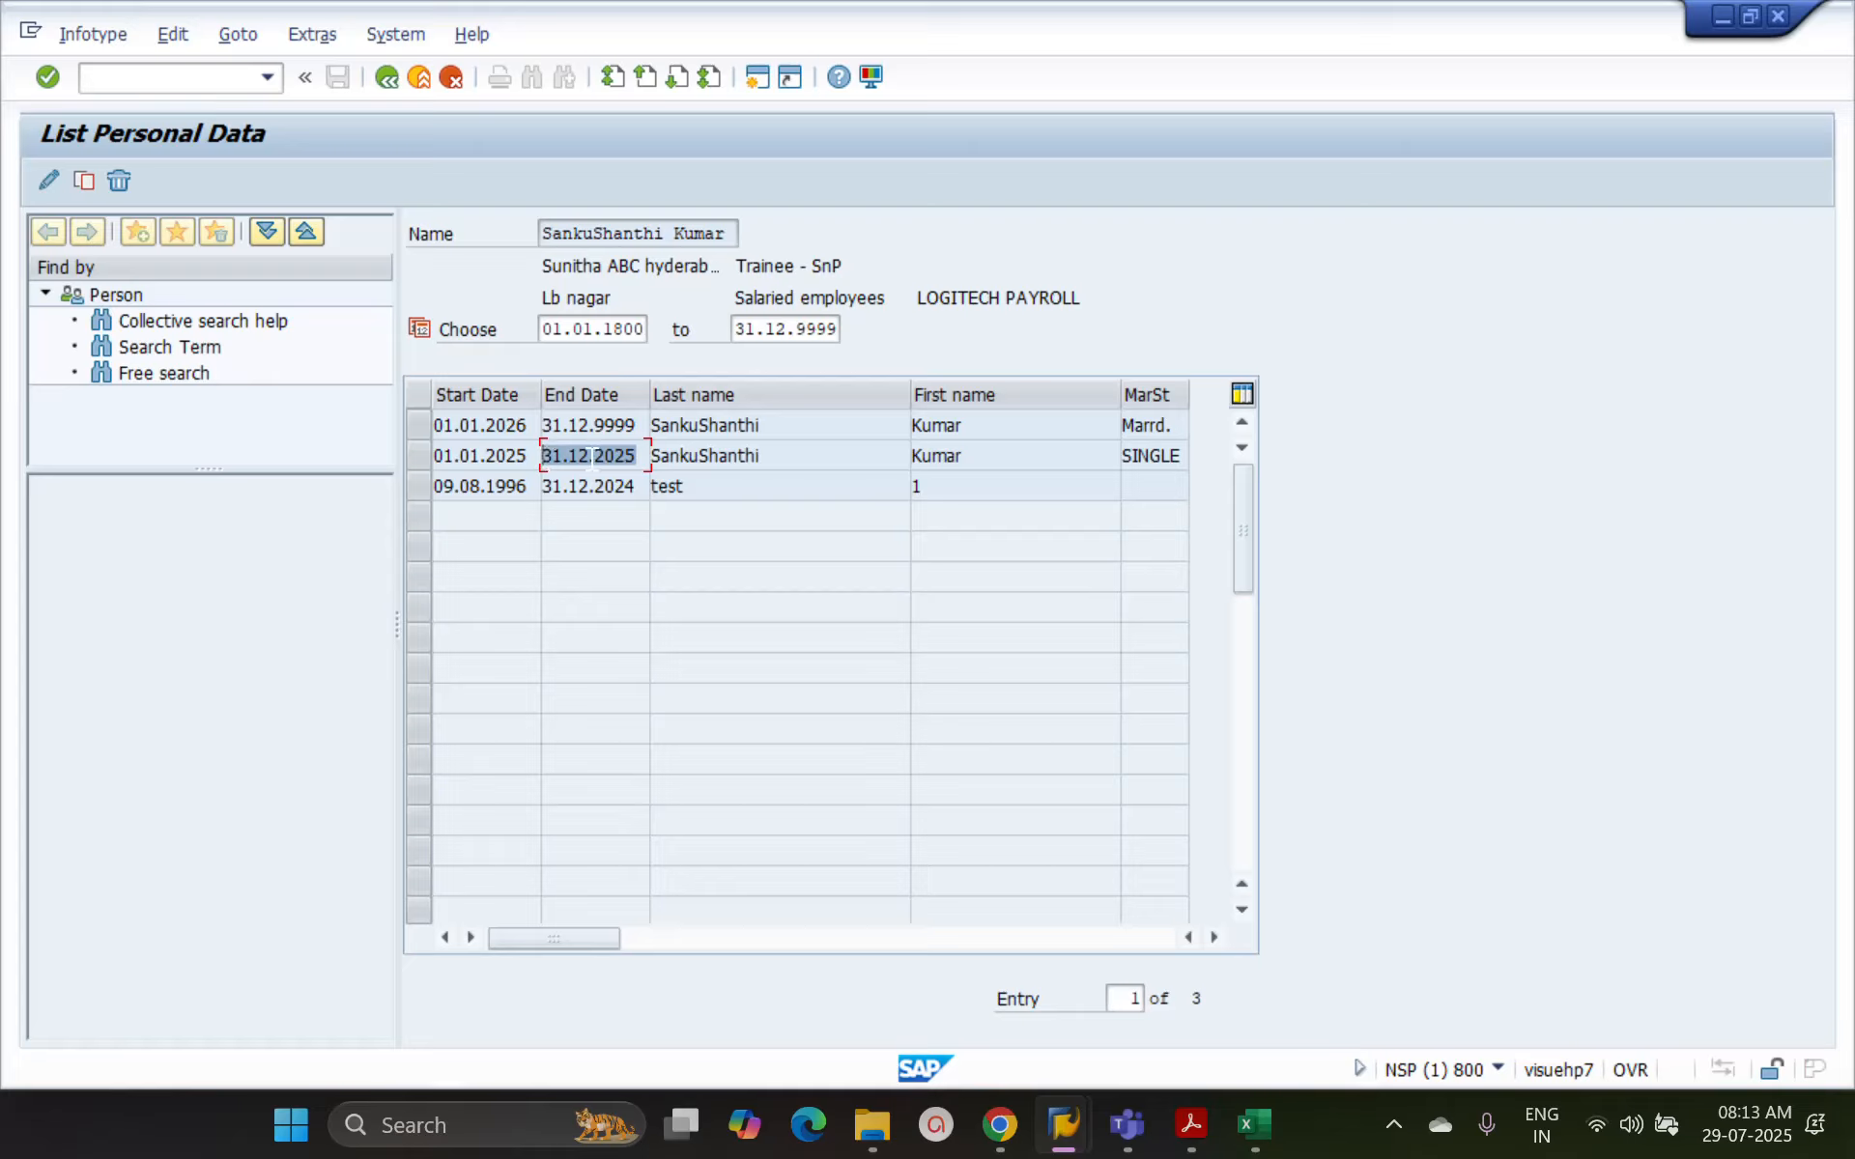
{"action": "left_click", "coordinate": [416, 460]}
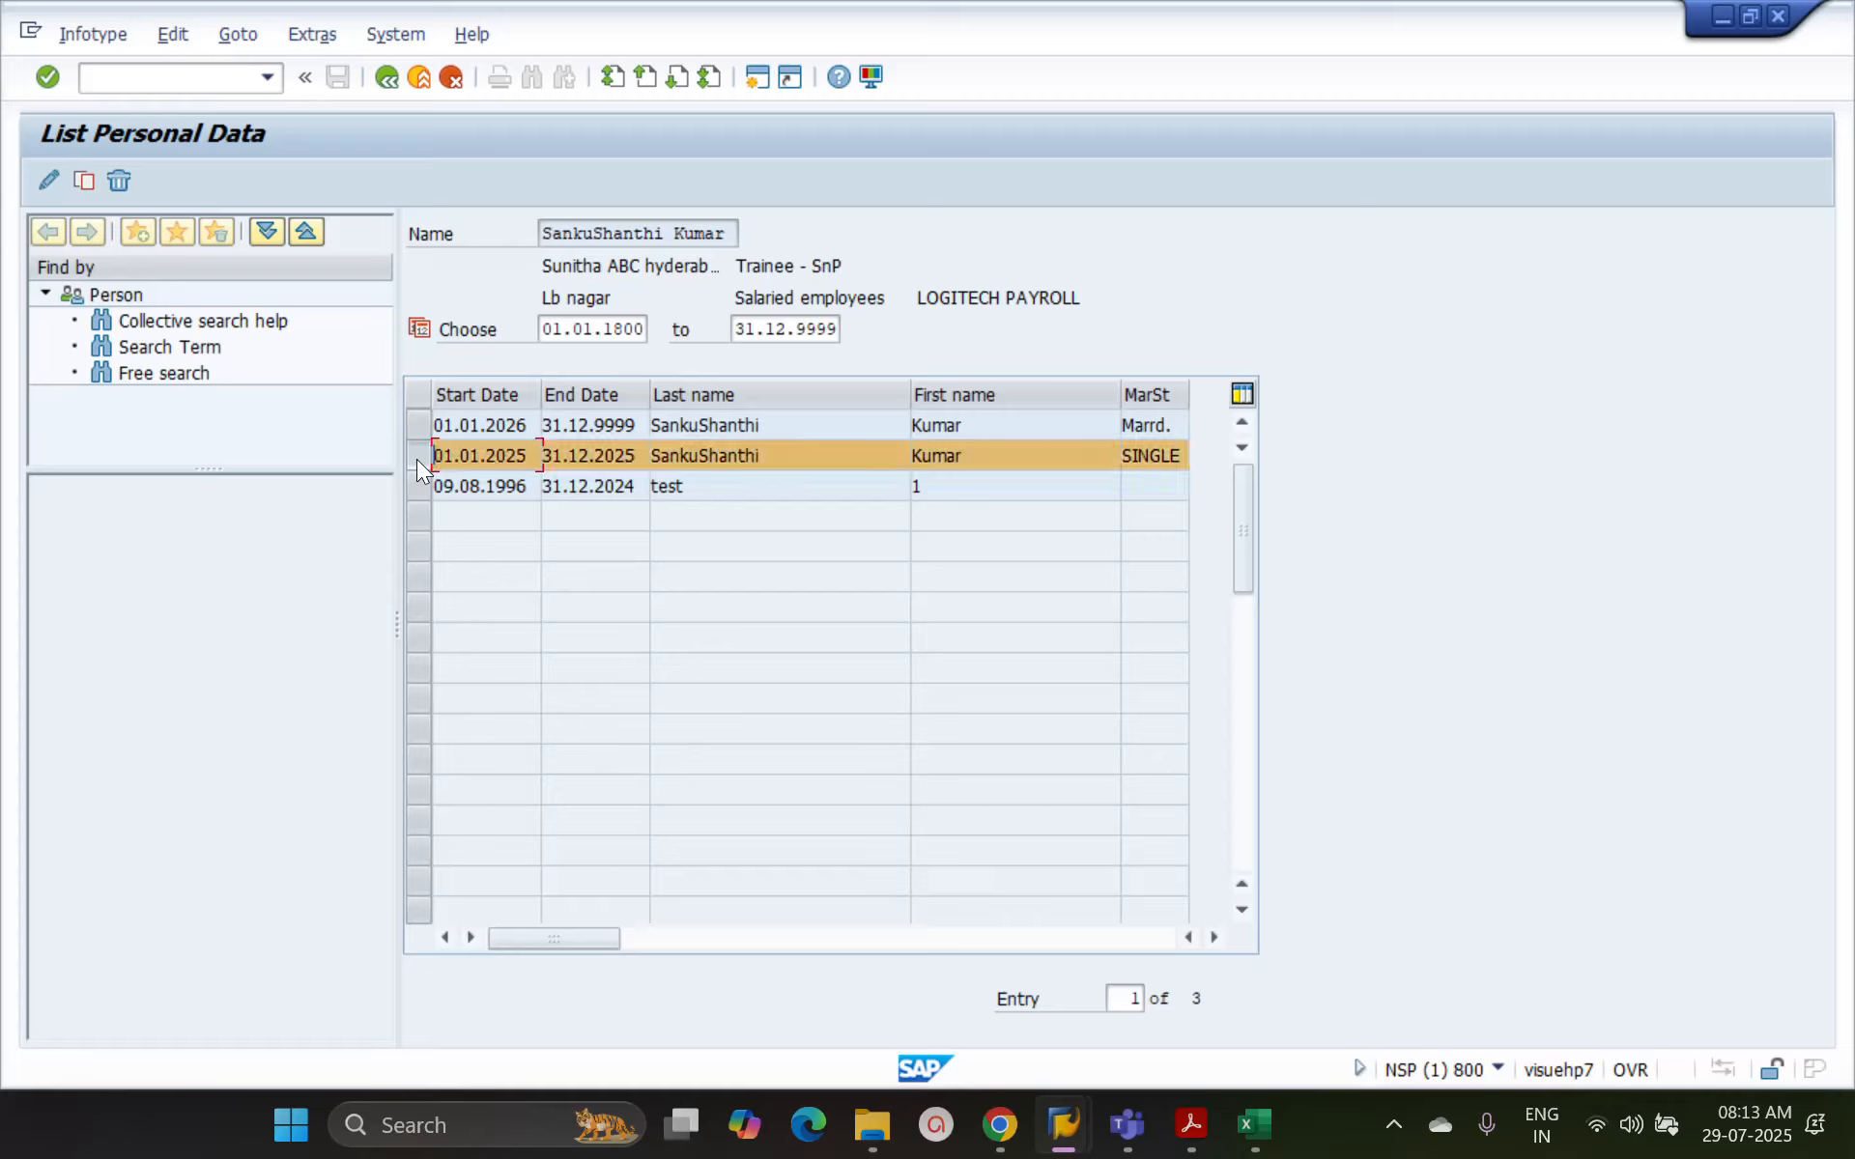
Delete the Personal Data record starting 01.01.2026 and check the validity dates of the preceding record
{"action": "left_click", "coordinate": [419, 427]}
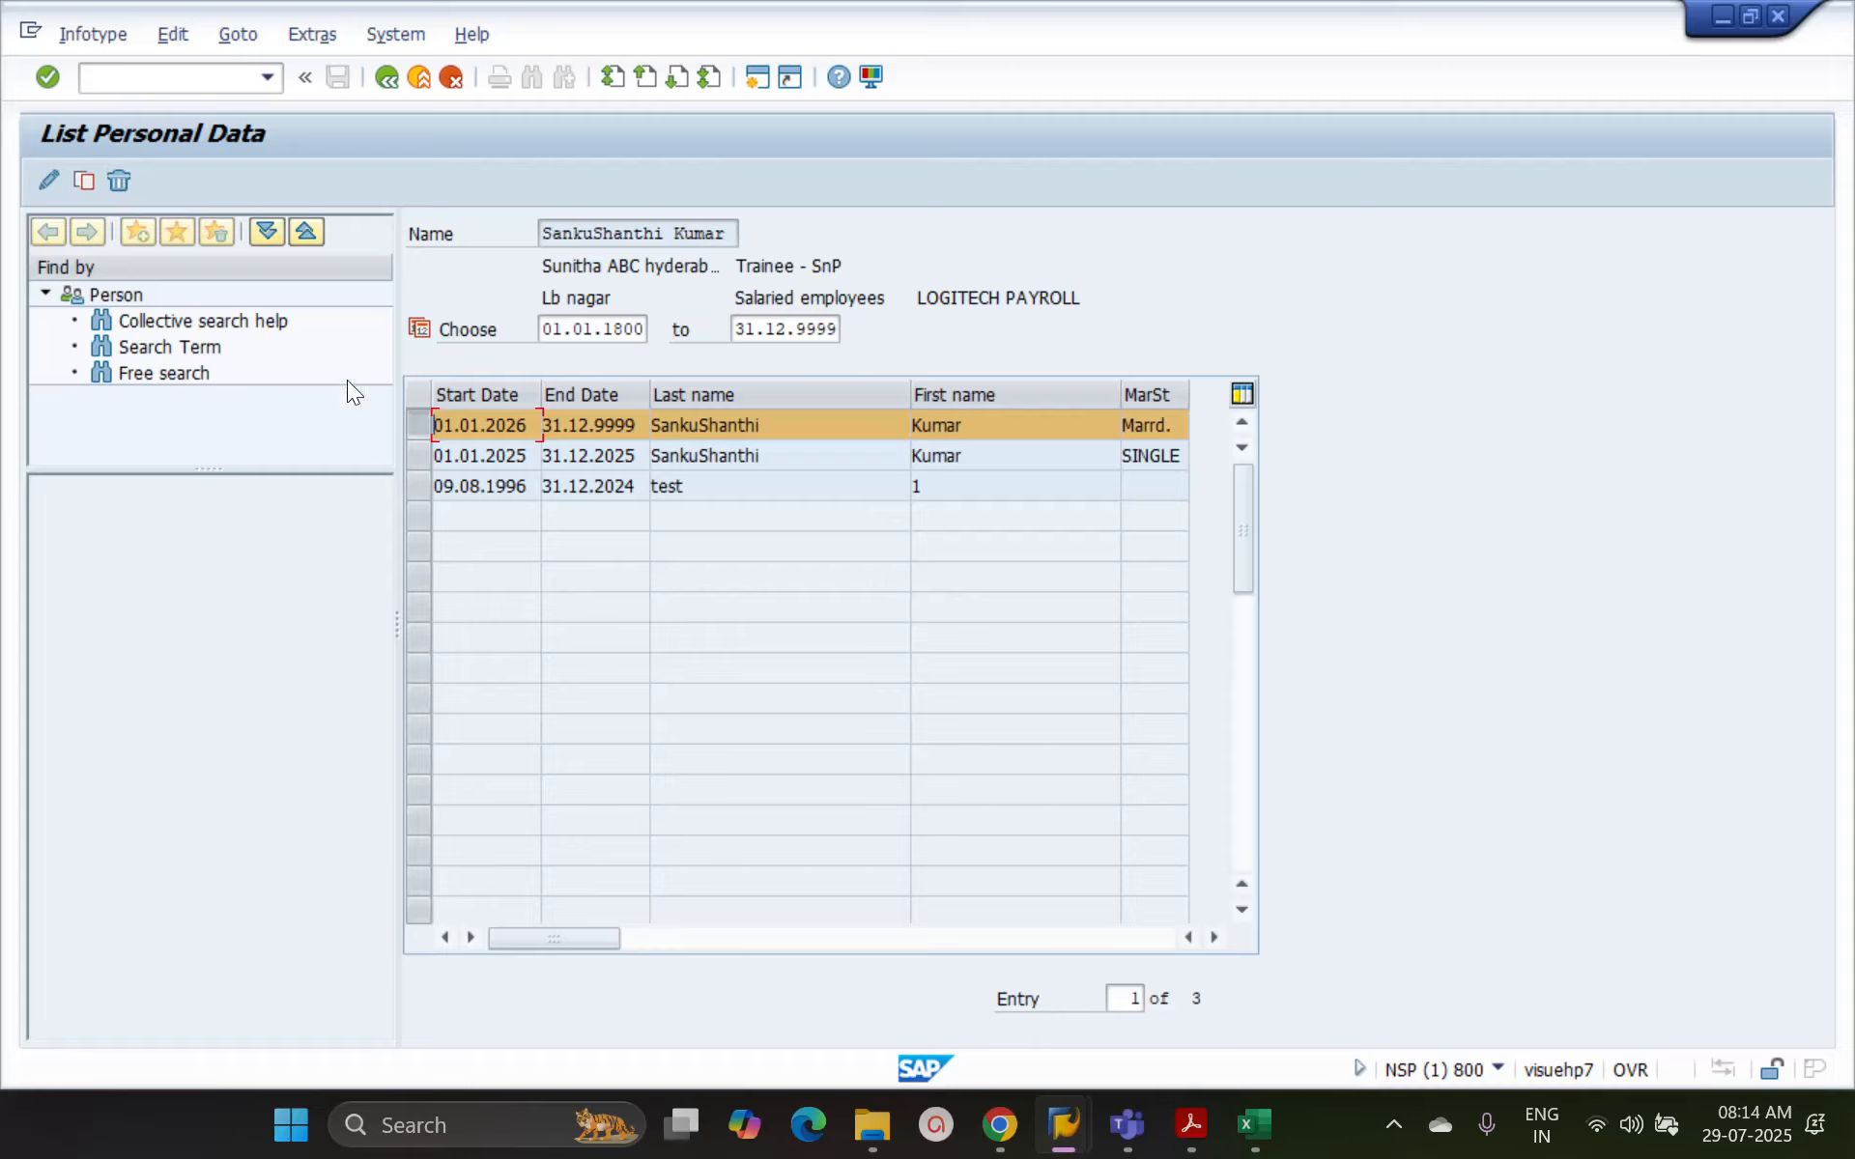
{"action": "left_click", "coordinate": [118, 183]}
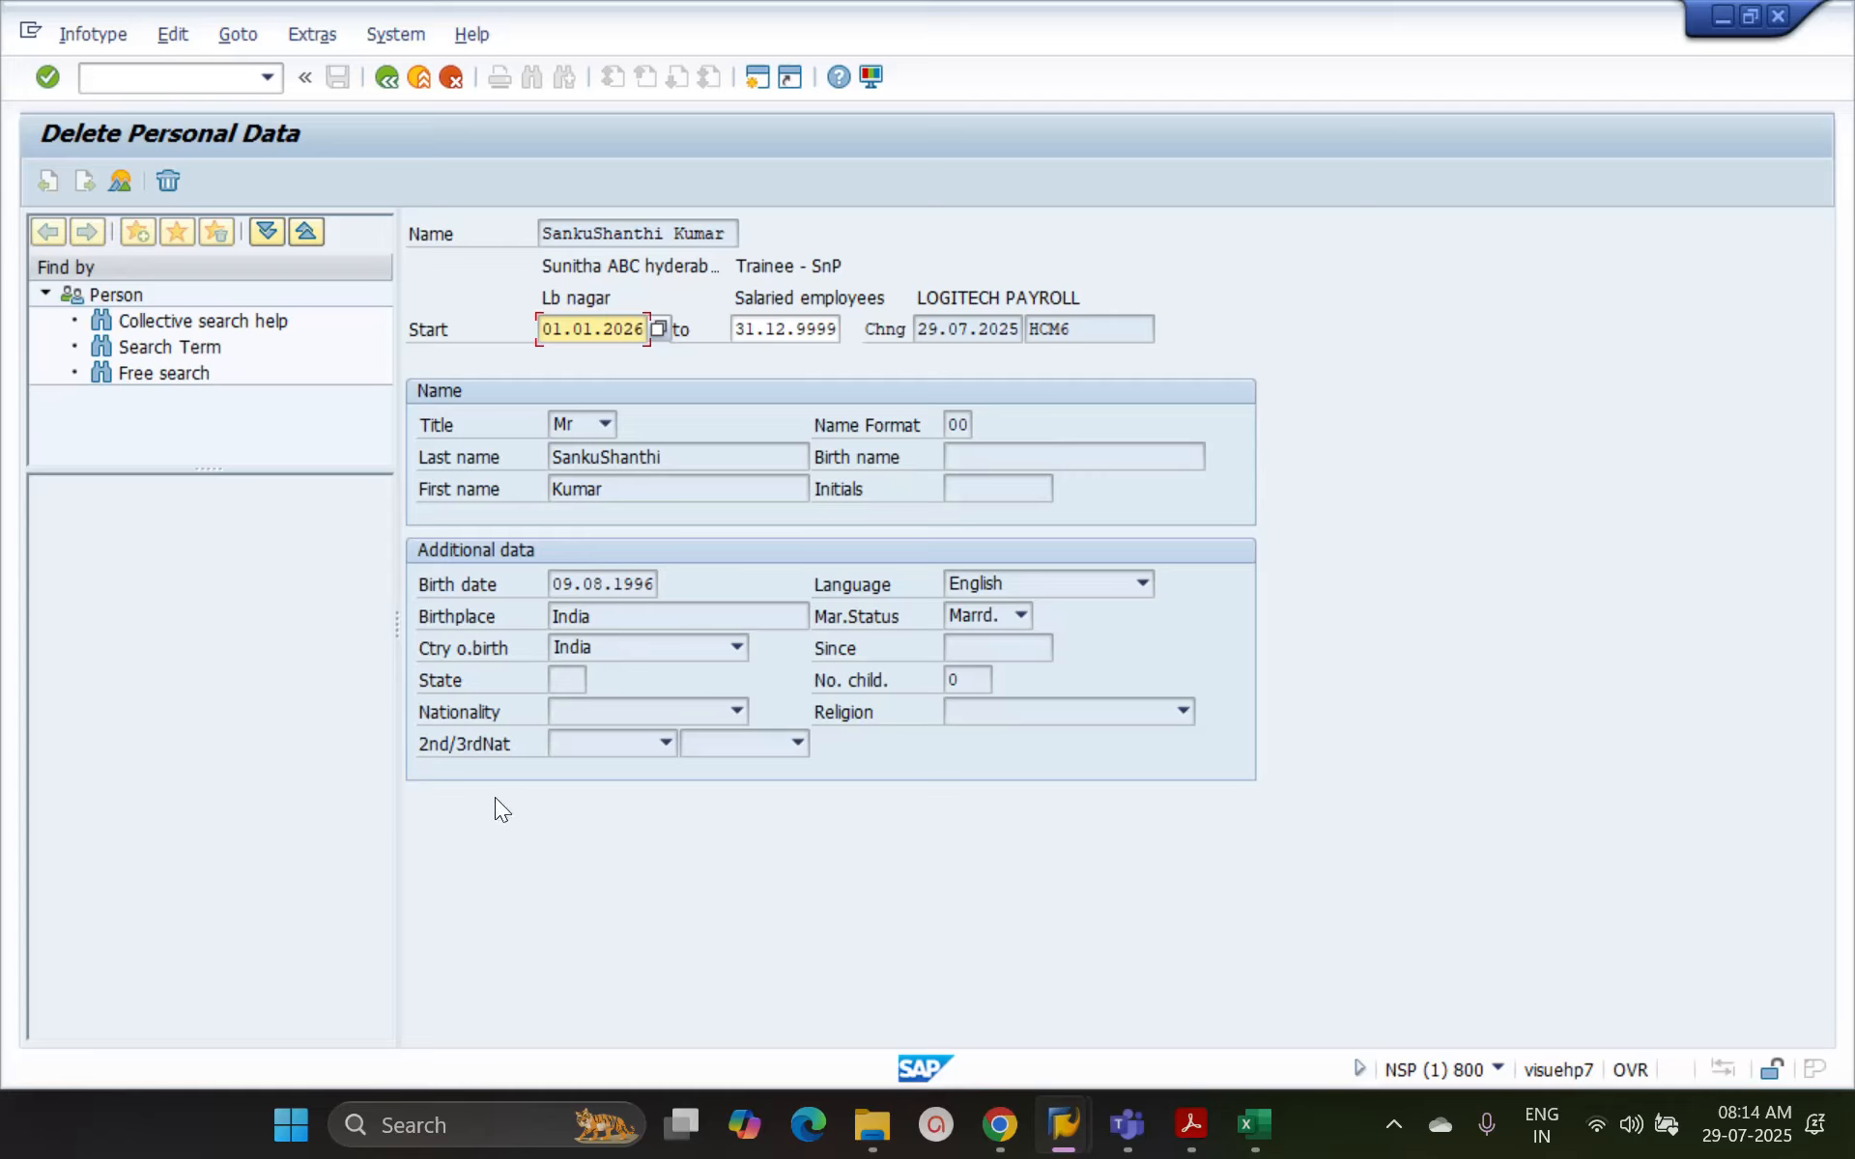
{"action": "key", "text": "Return"}
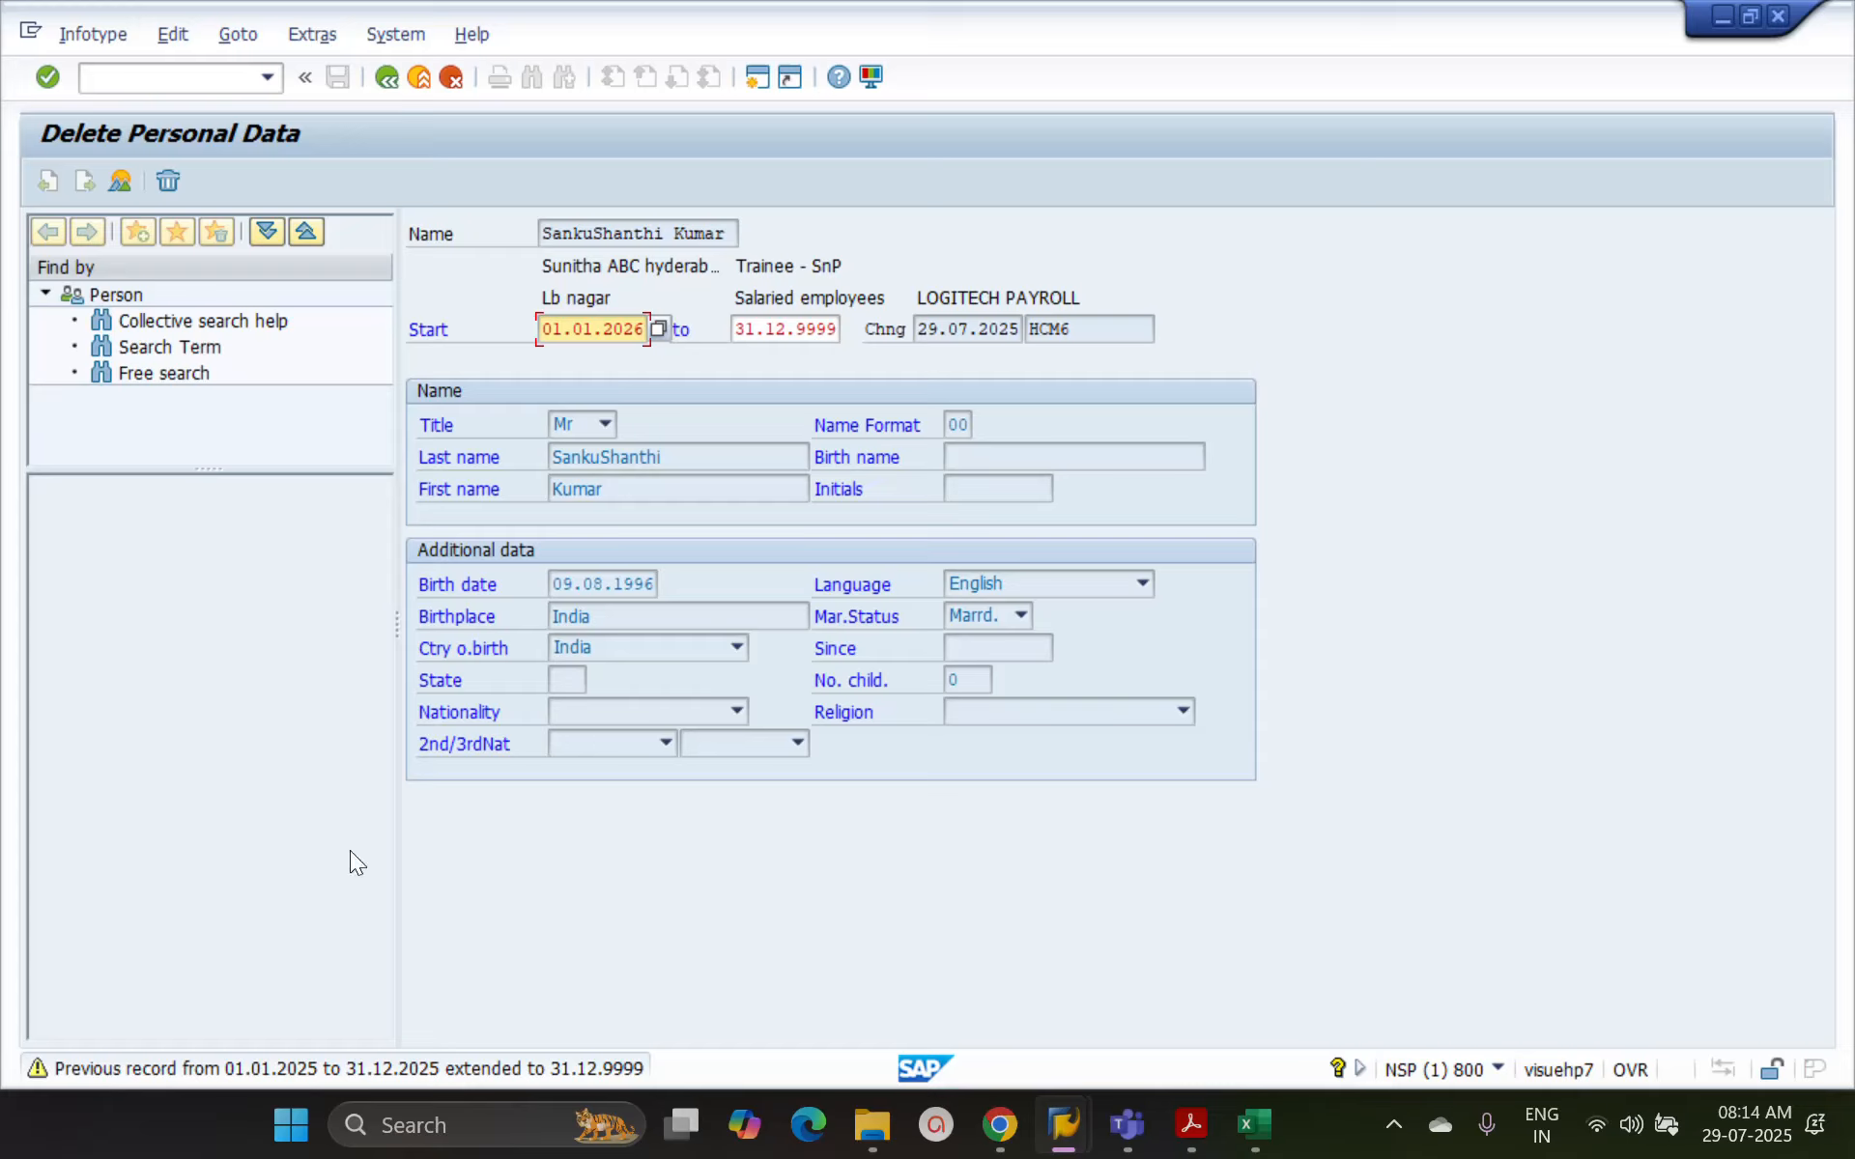
{"action": "key", "text": "shift+F2"}
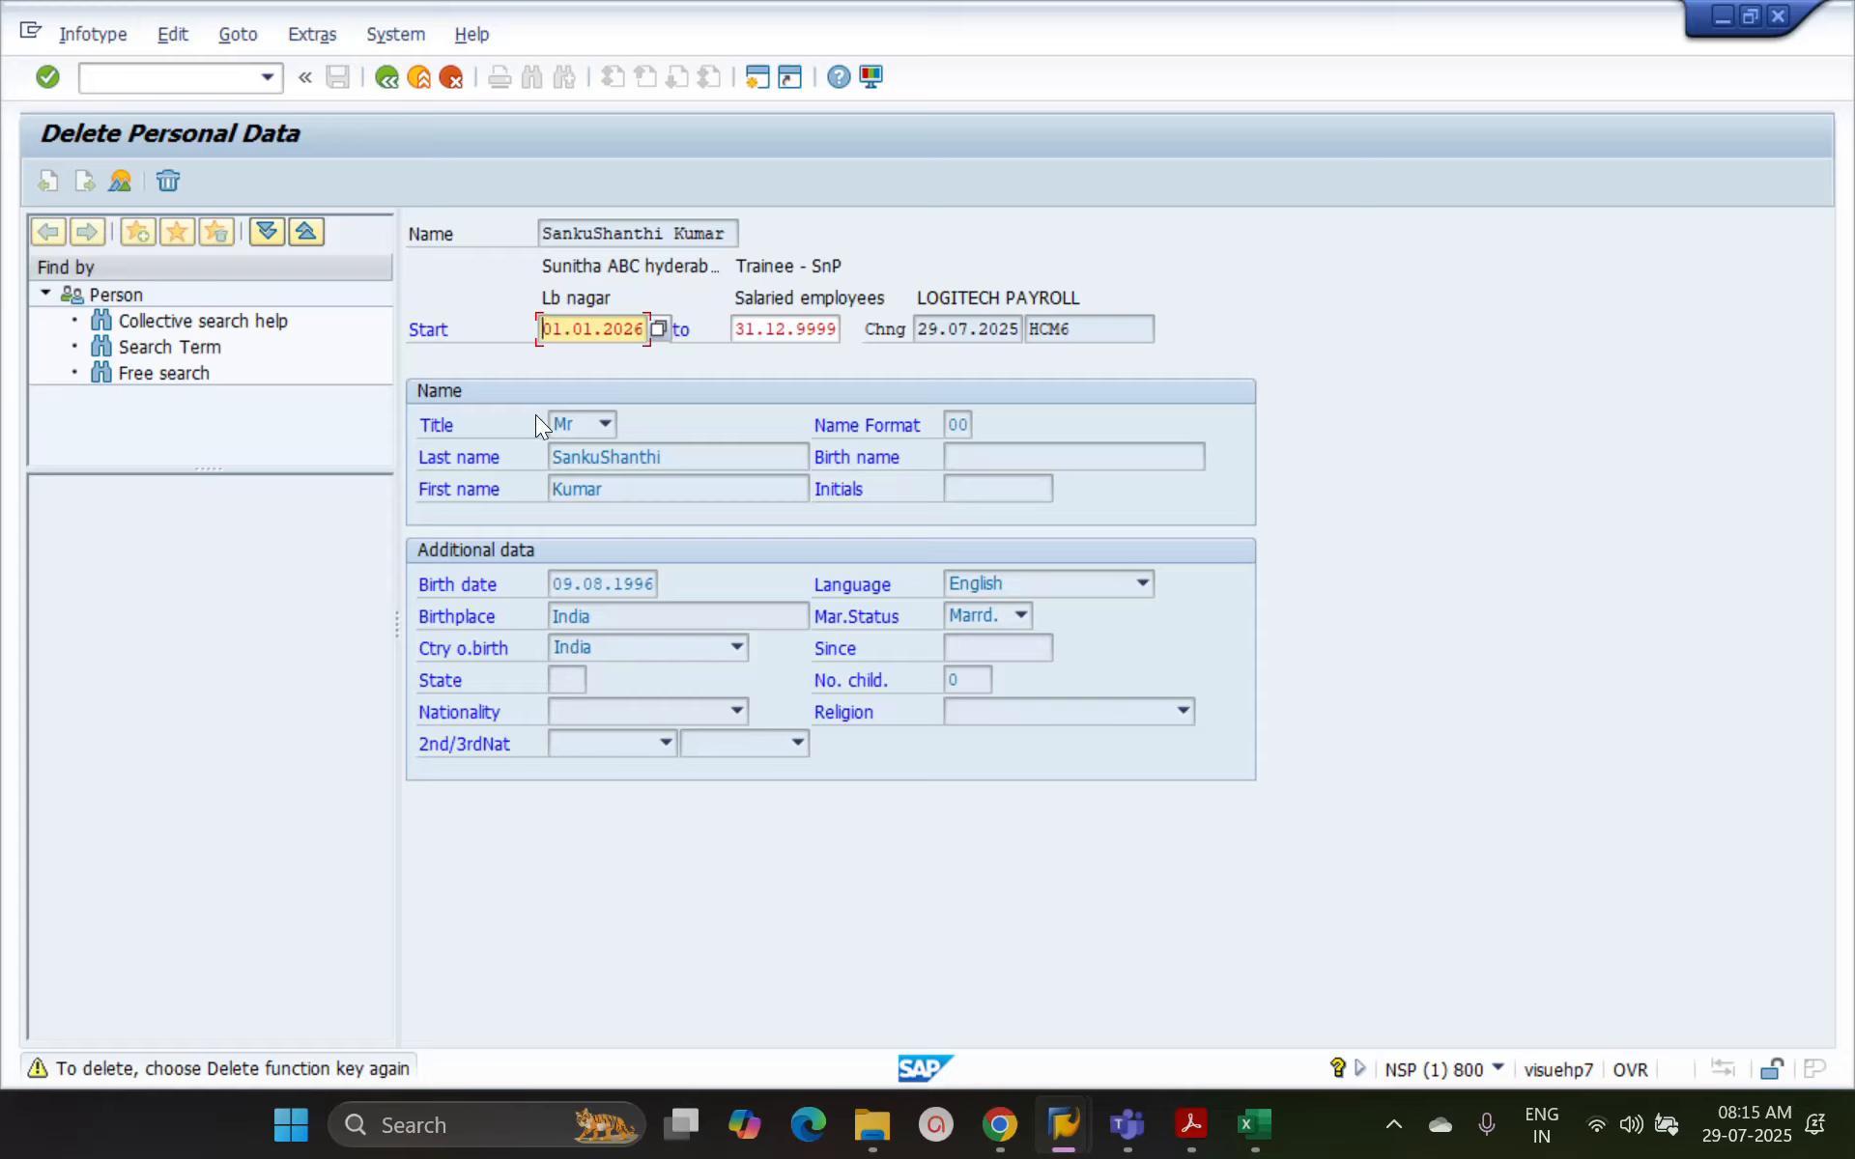
{"action": "left_click", "coordinate": [172, 182]}
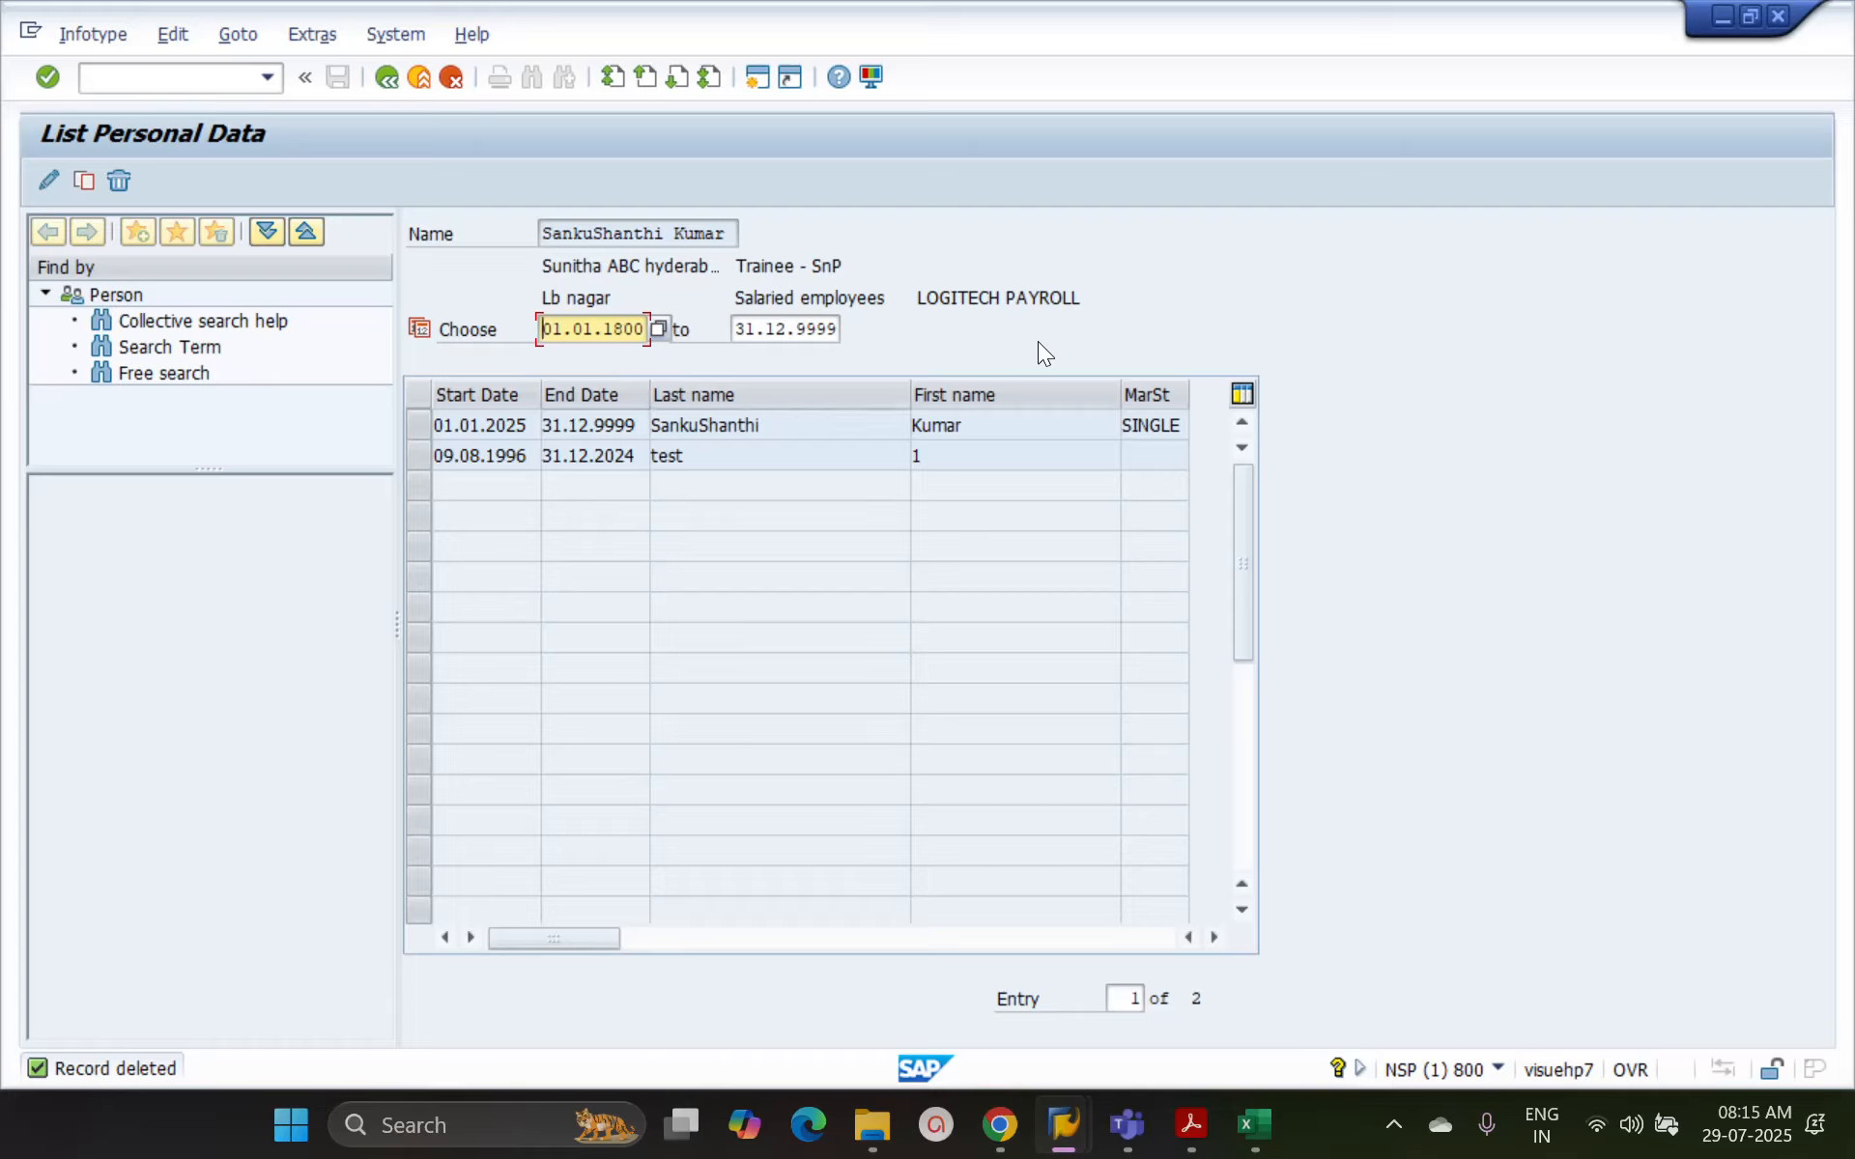
{"action": "left_click_drag", "start_coordinate": [443, 425], "coordinate": [638, 426]}
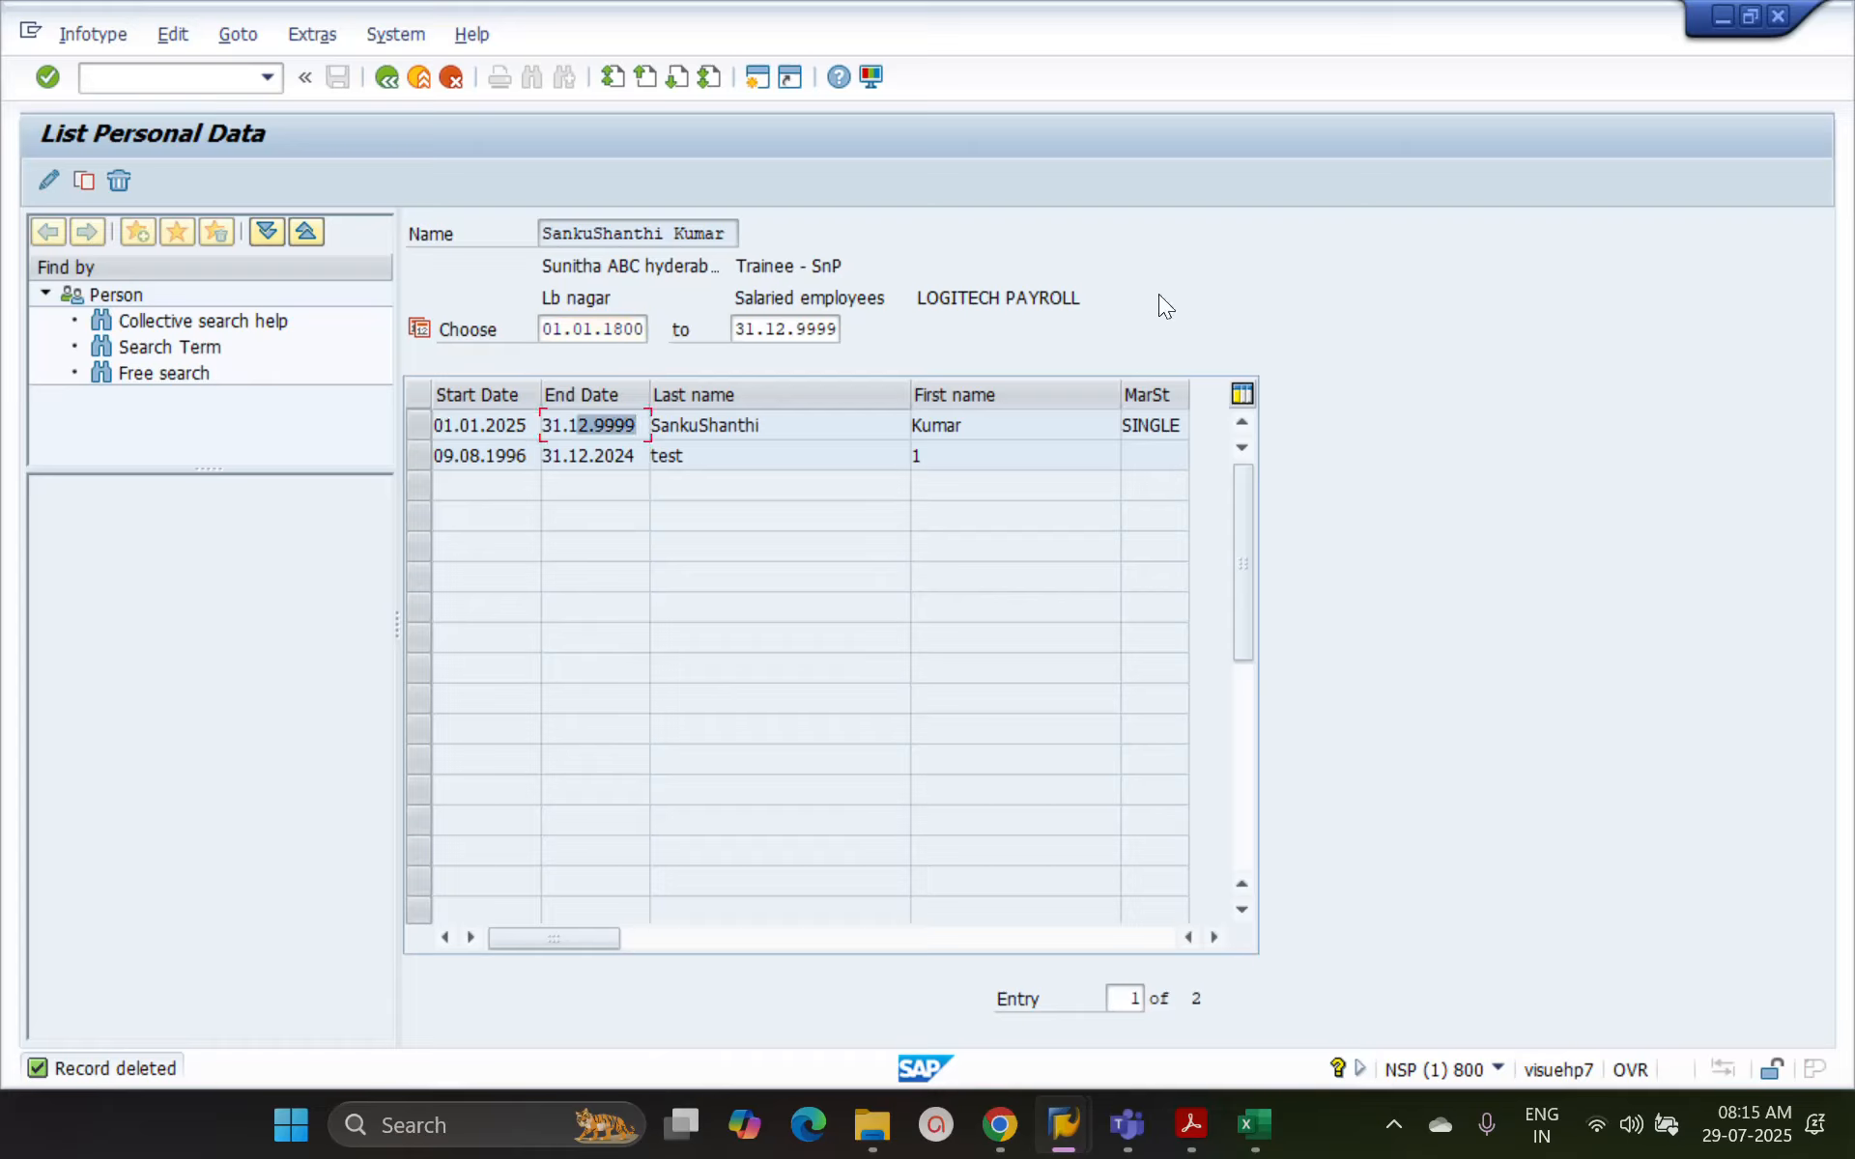
Return to the HR master data overview and try to delimit the Personal Data infotype
{"action": "left_click", "coordinate": [393, 83]}
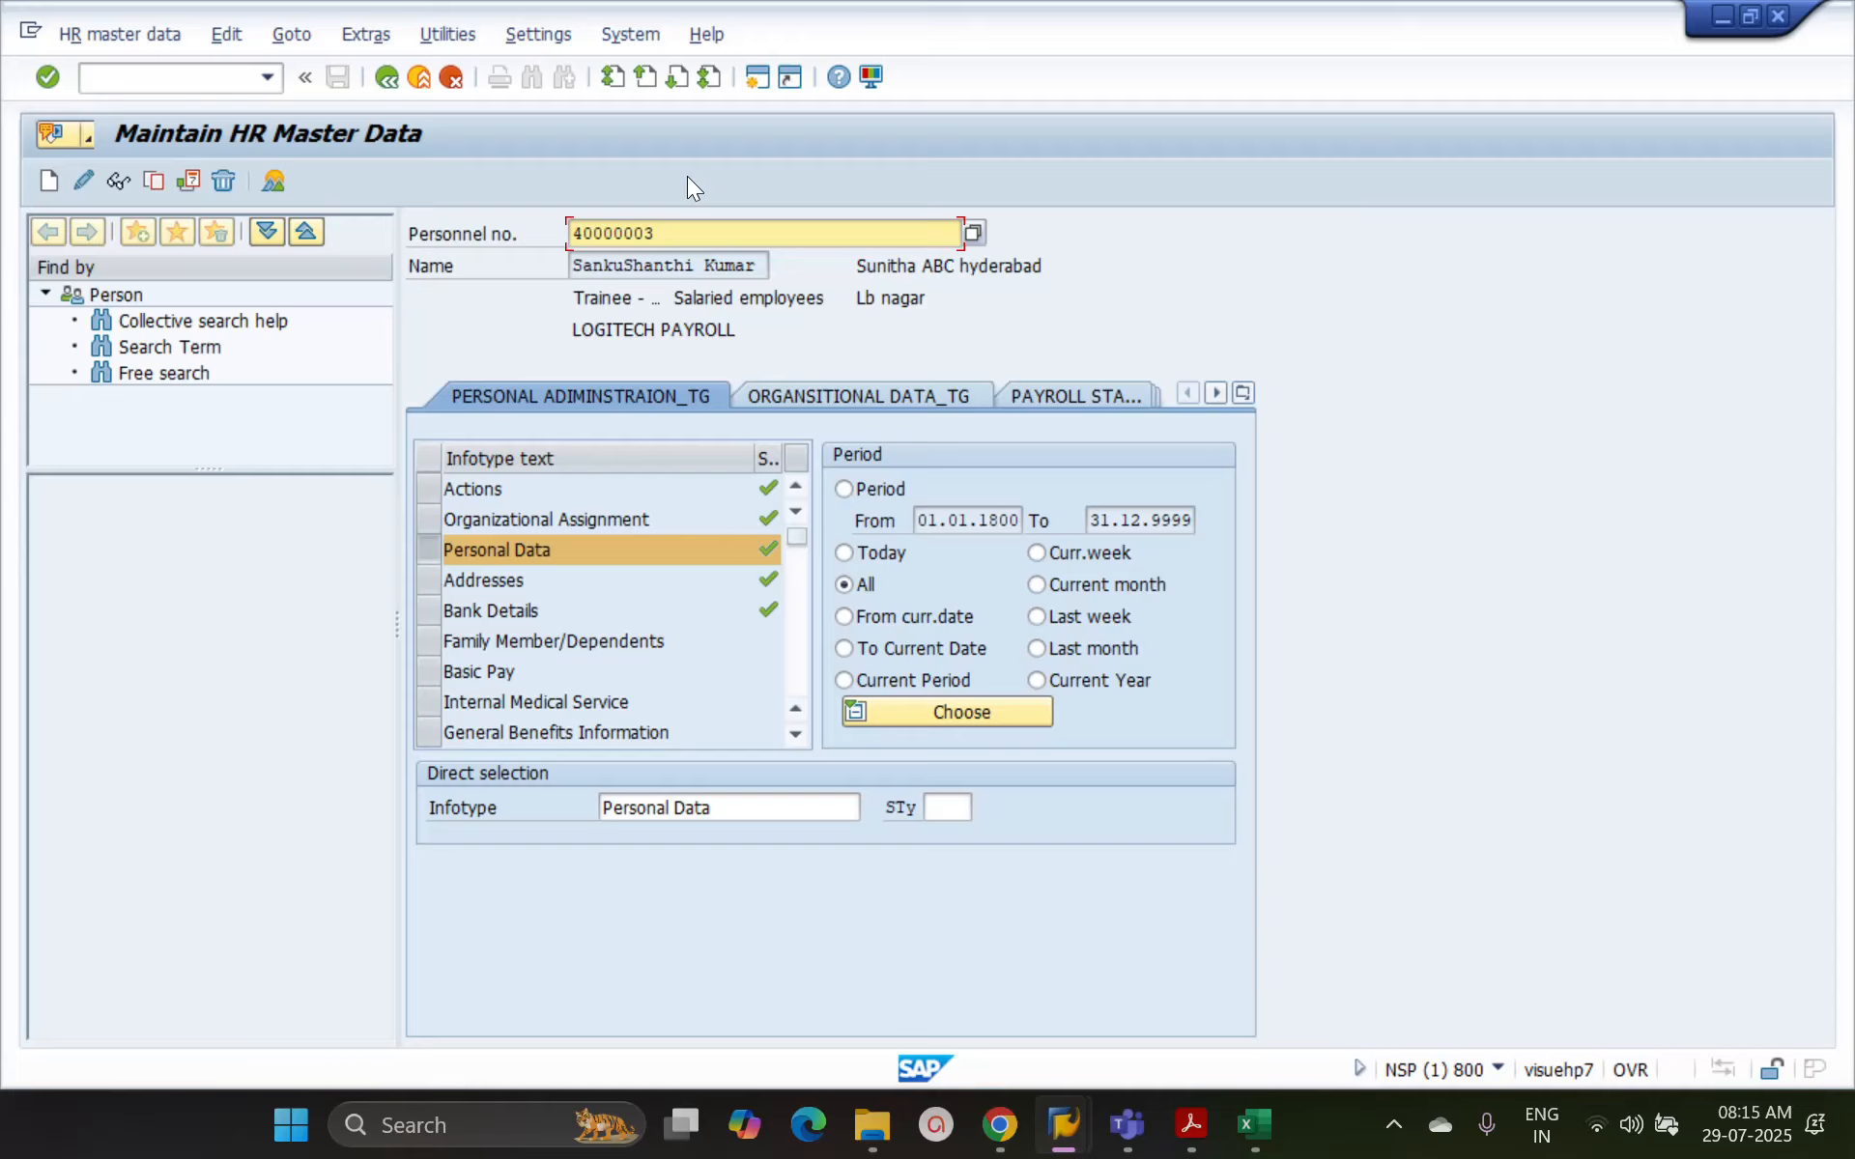
{"action": "left_click", "coordinate": [189, 181]}
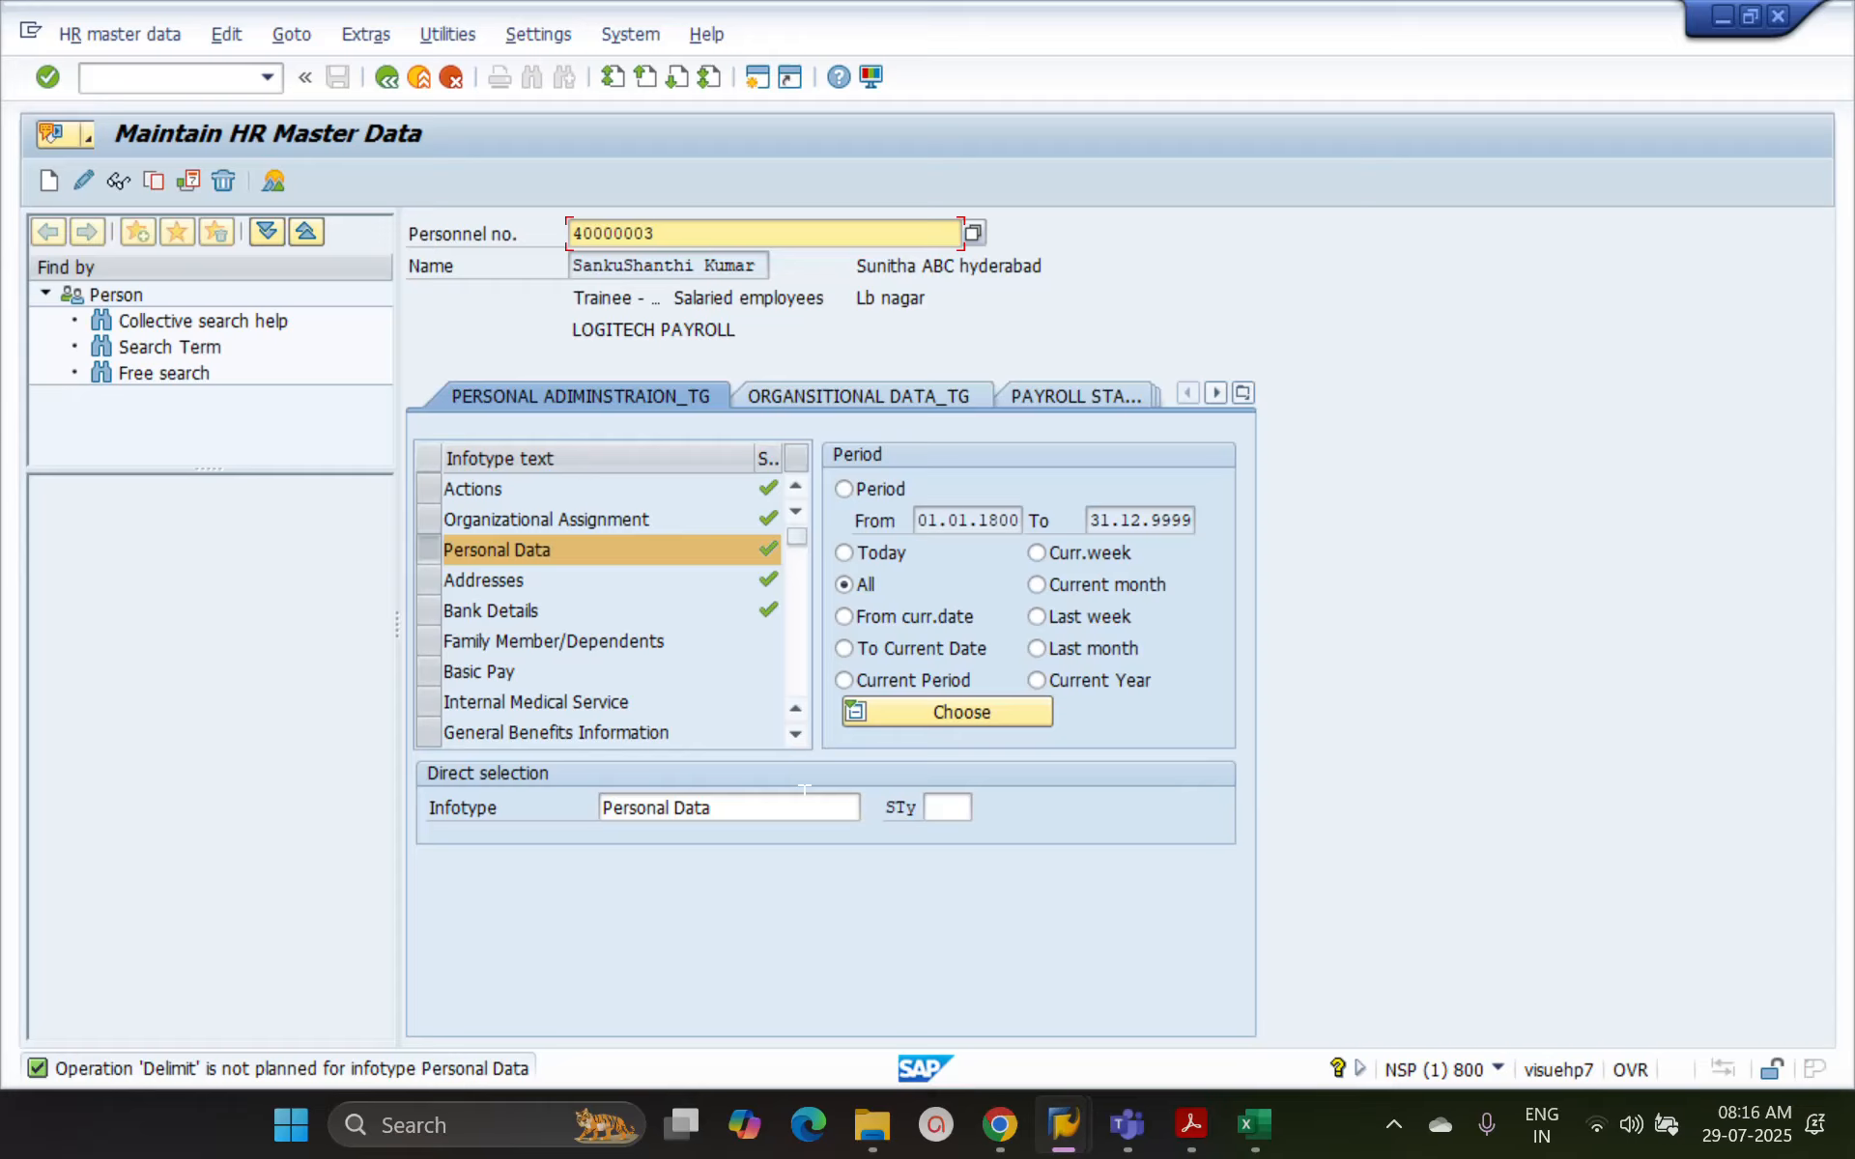
Open the Addresses infotype for delimiting with the delimitation date 31.12.2025
{"action": "left_click", "coordinate": [431, 582]}
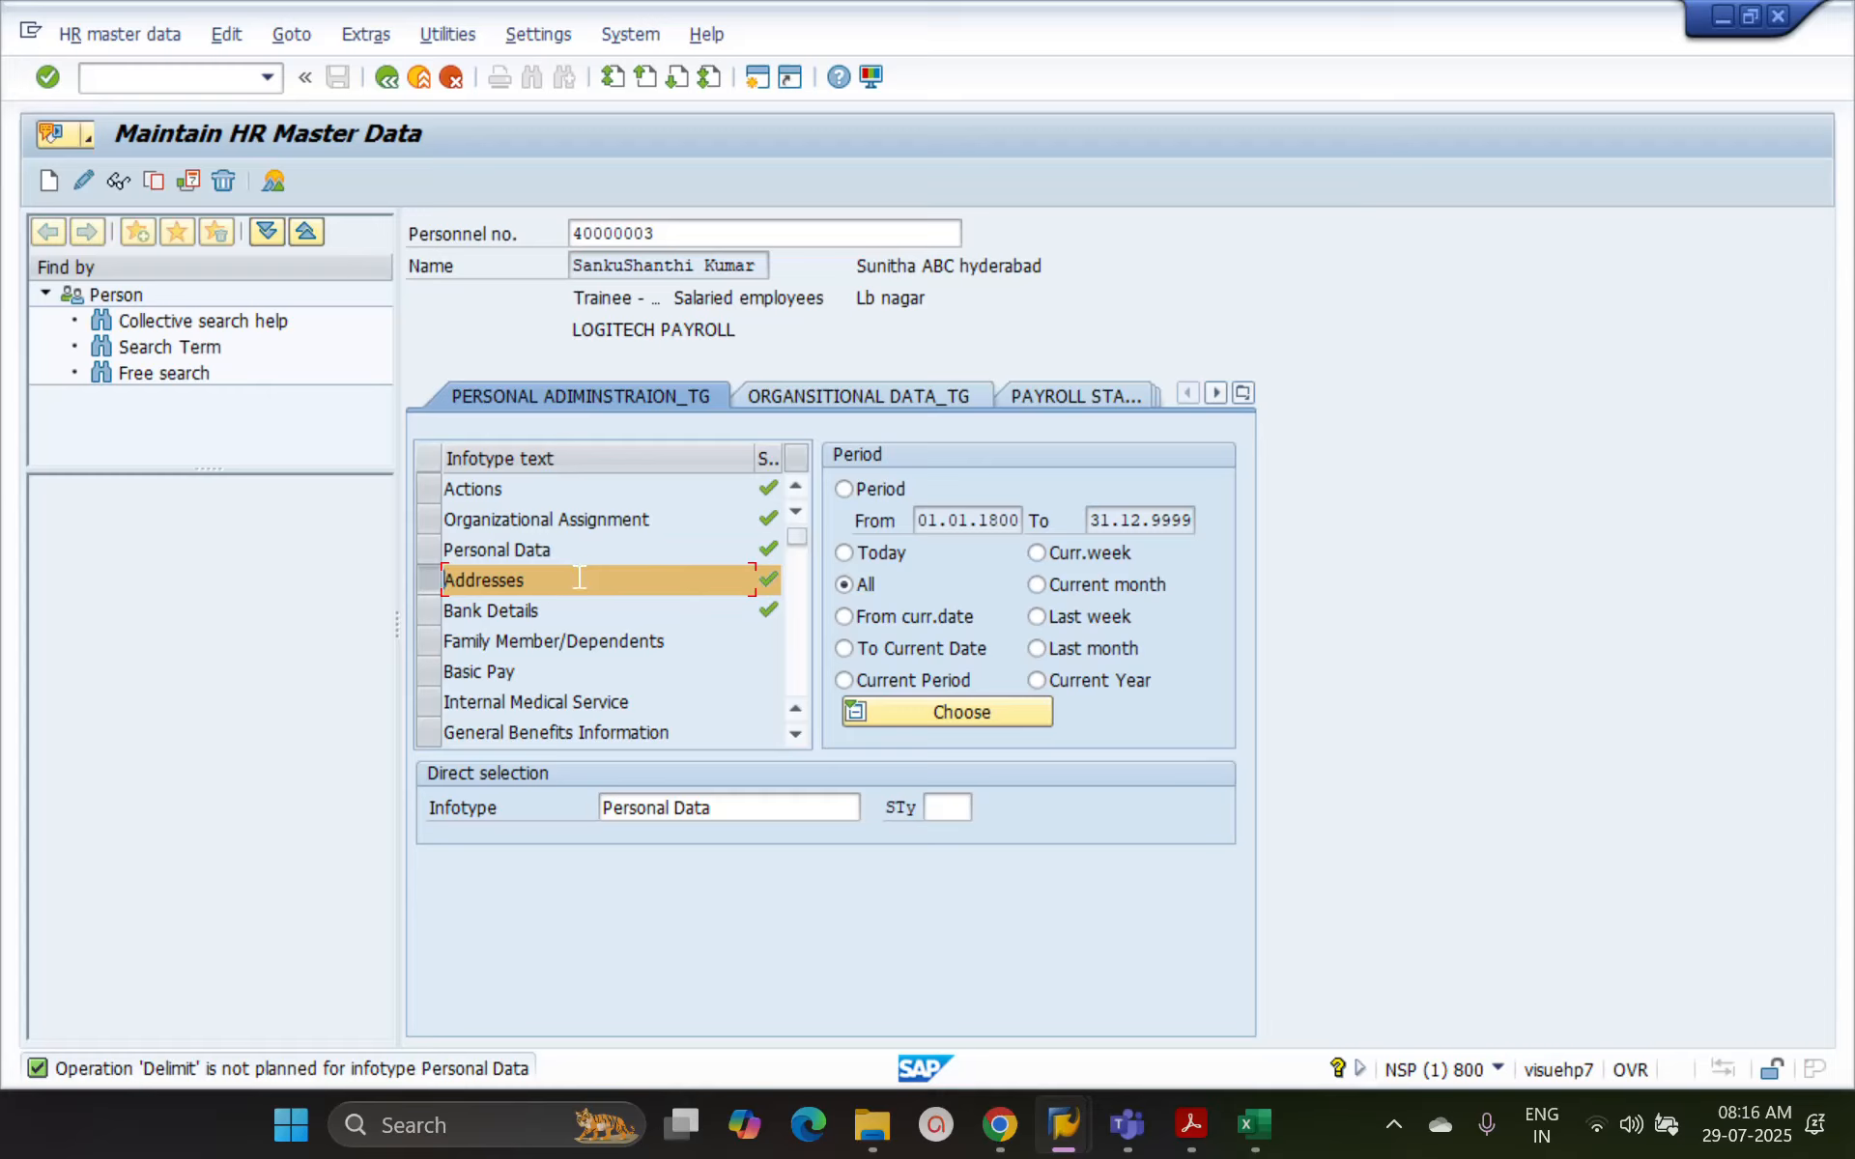
{"action": "left_click", "coordinate": [194, 184]}
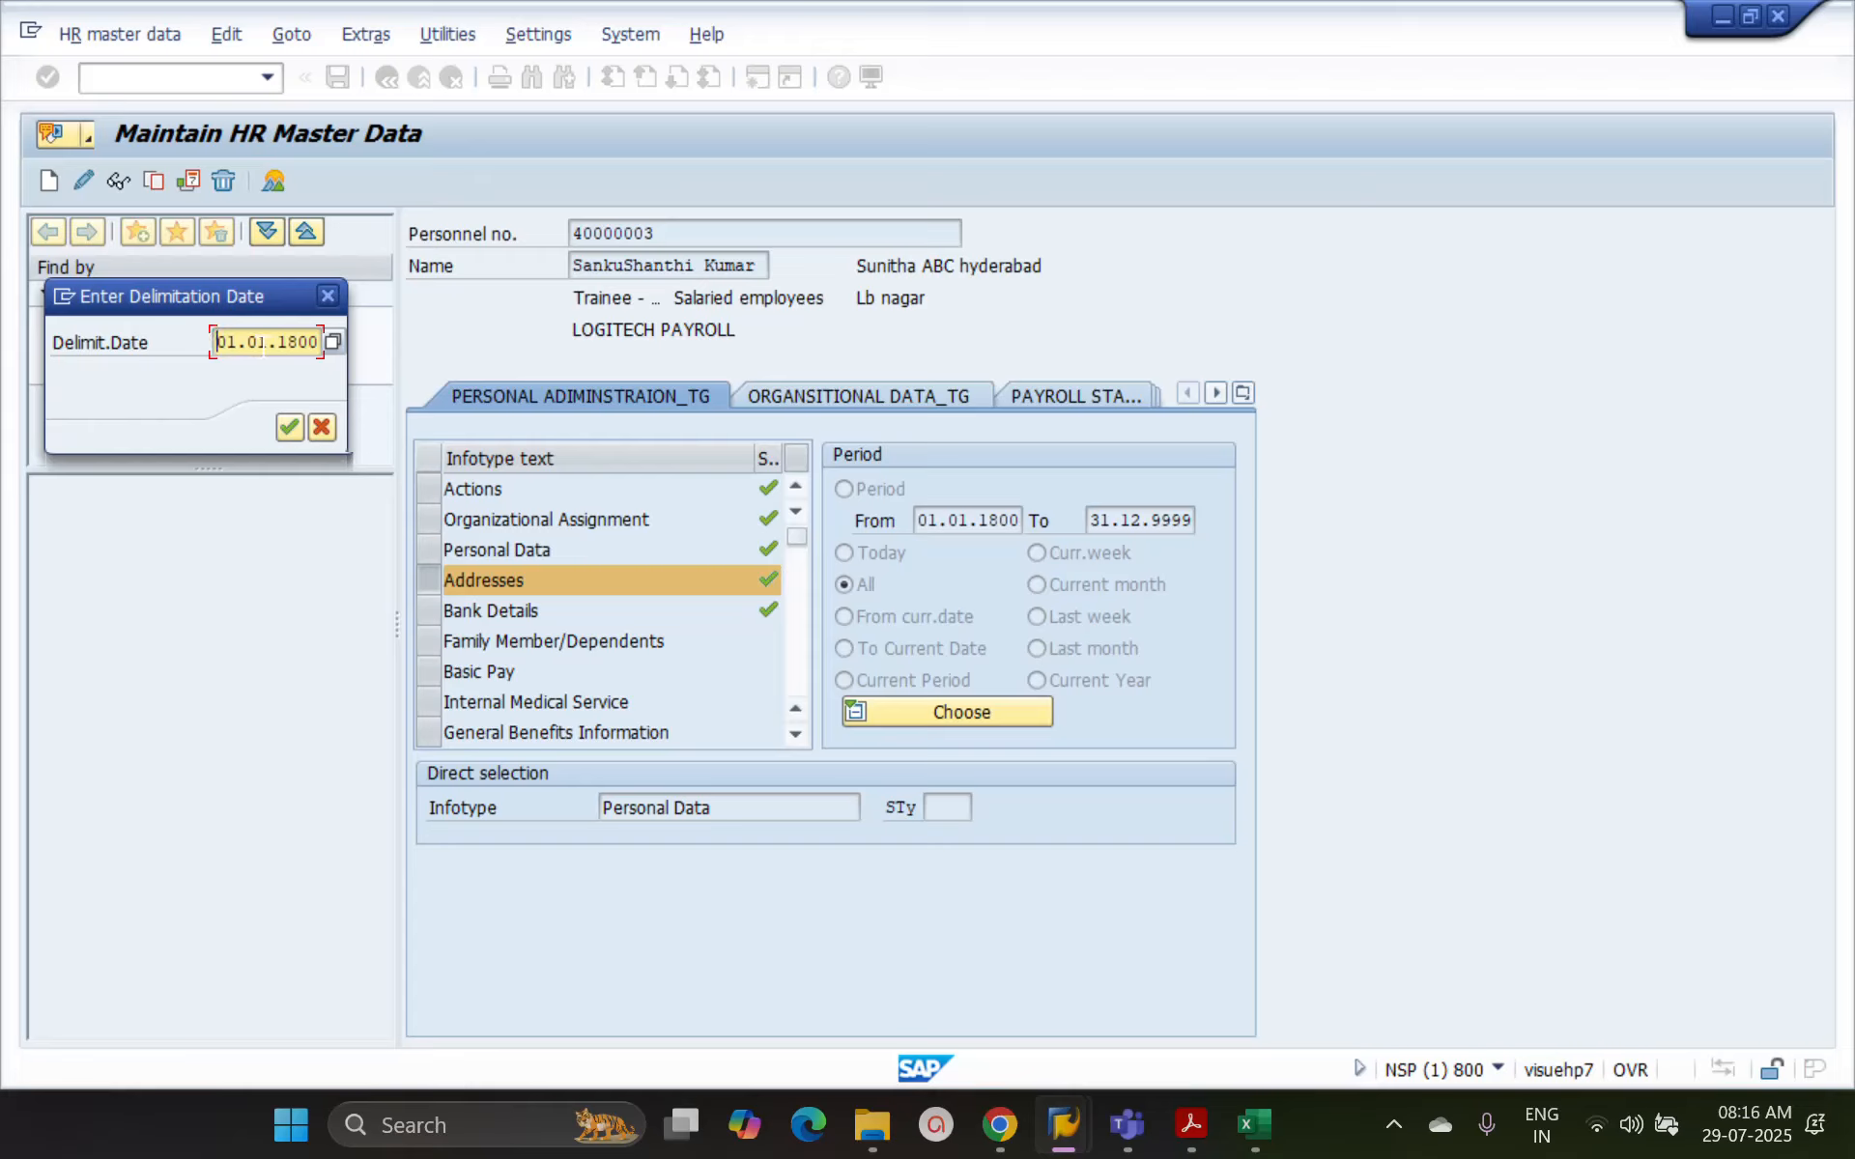
{"action": "type", "text": "31"}
{"action": "type", "text": "12202"}
{"action": "key", "text": "Delete"}
{"action": "key", "text": "Delete"}
{"action": "left_click", "coordinate": [292, 426]}
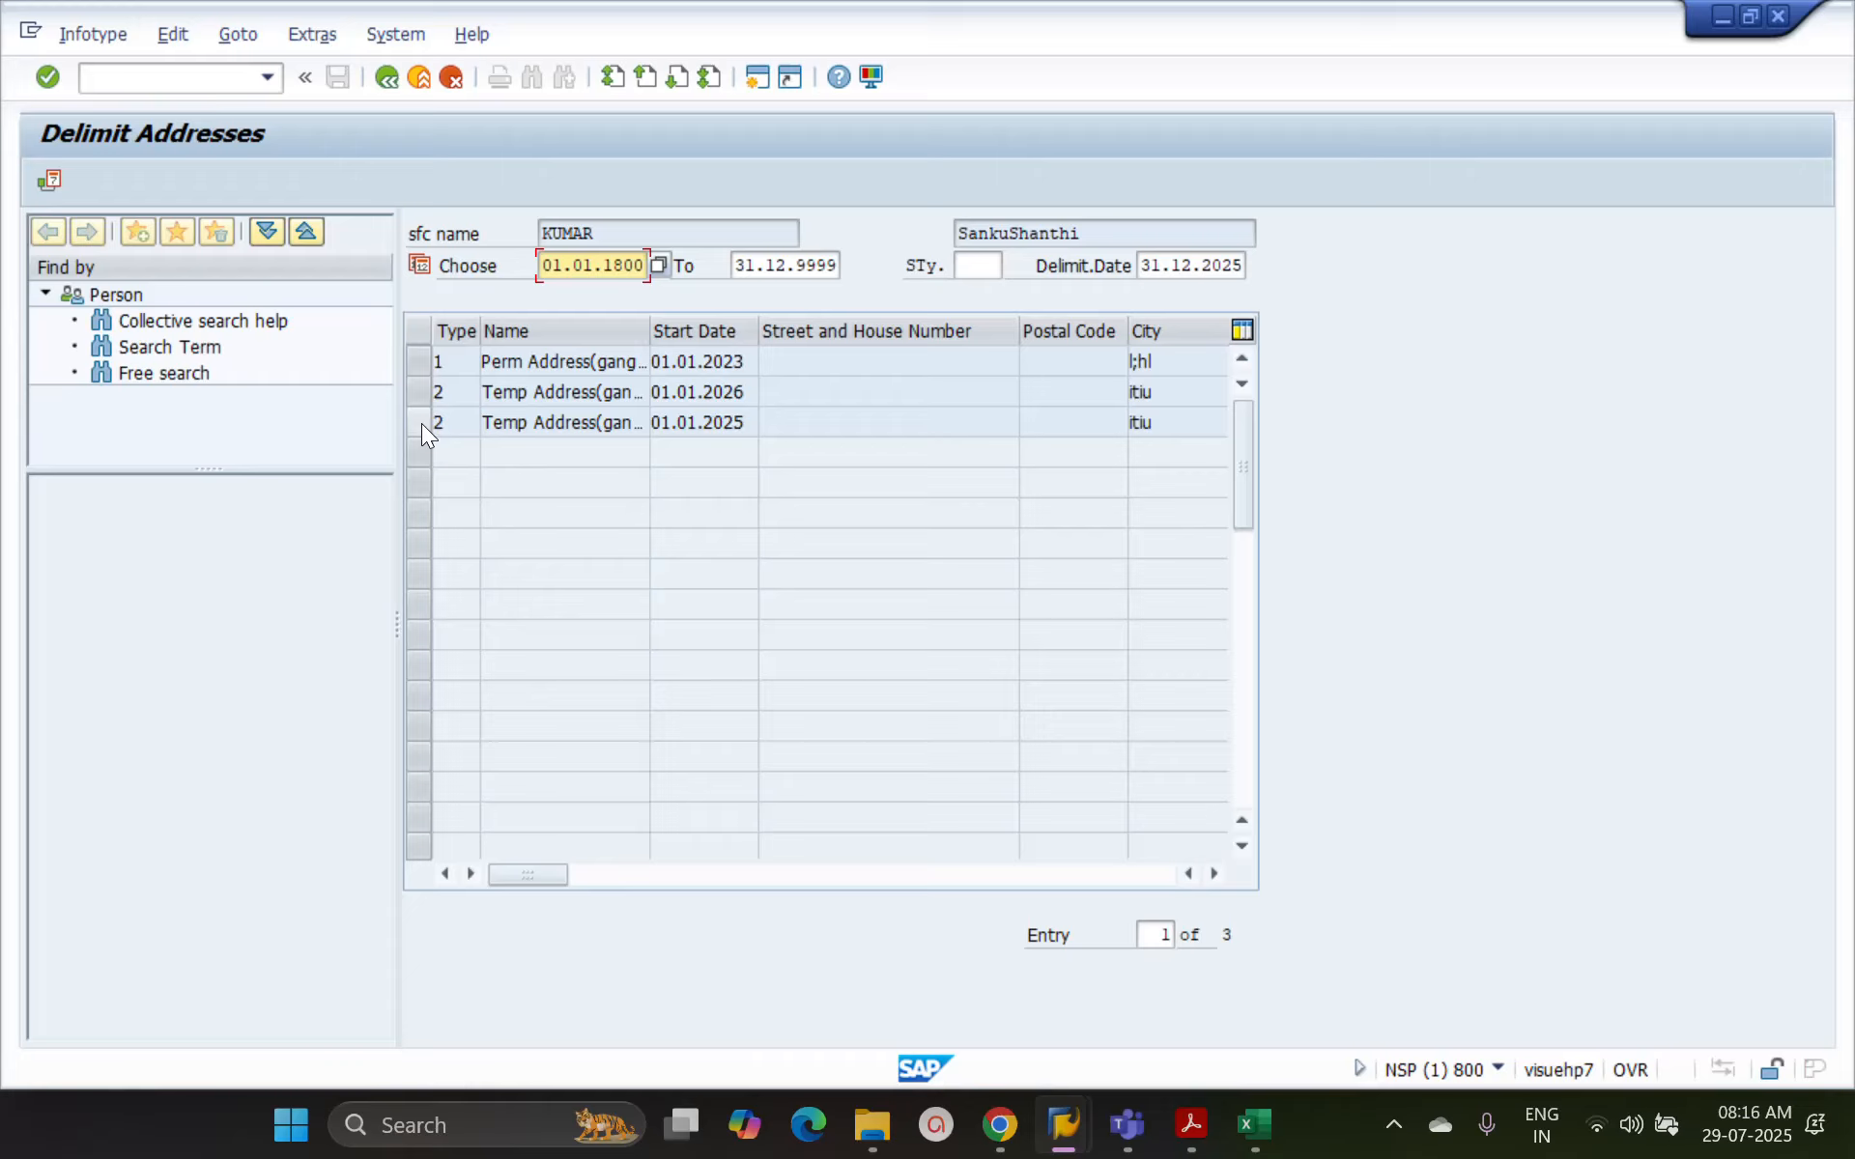
Delimit the permanent address record starting 01.01.2023 using the delimitation date 31.12.2025
{"action": "left_click", "coordinate": [421, 423]}
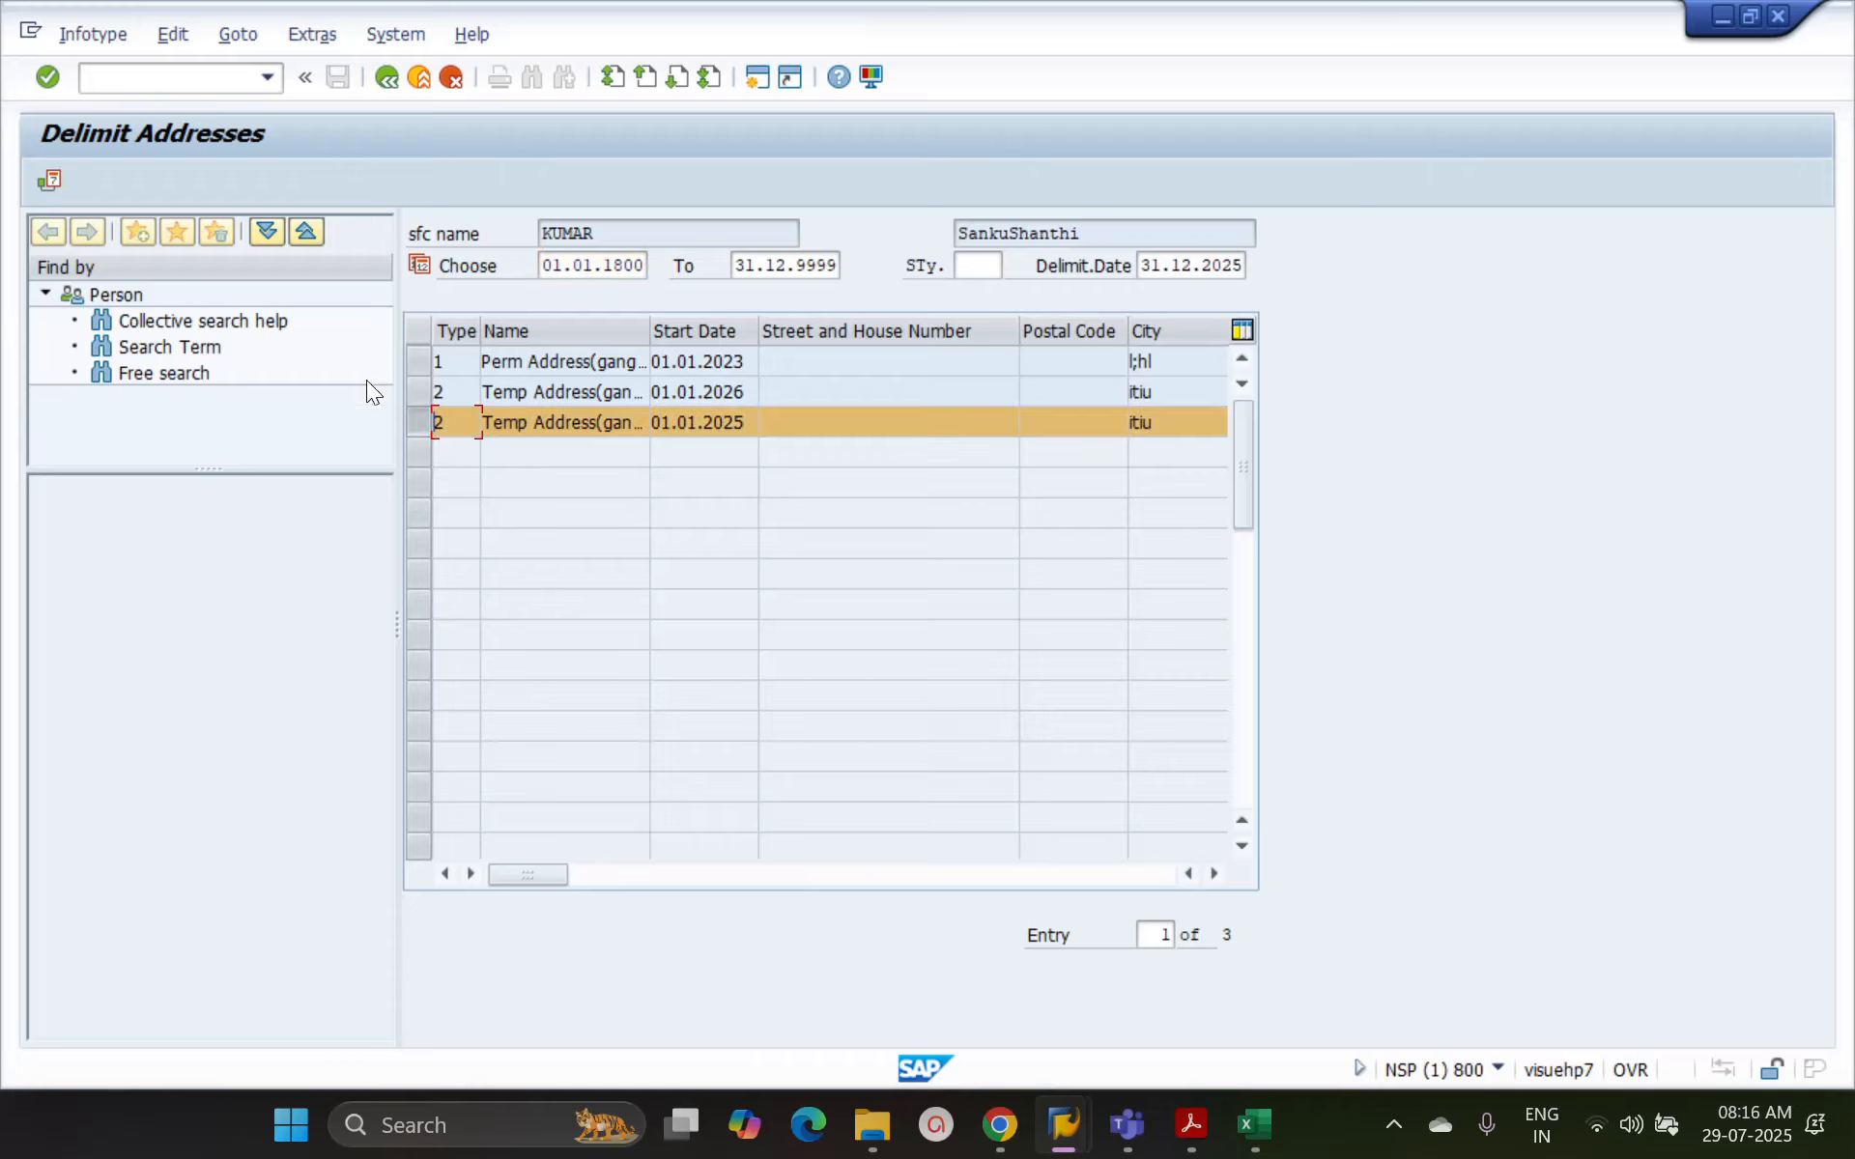
{"action": "left_click", "coordinate": [416, 417]}
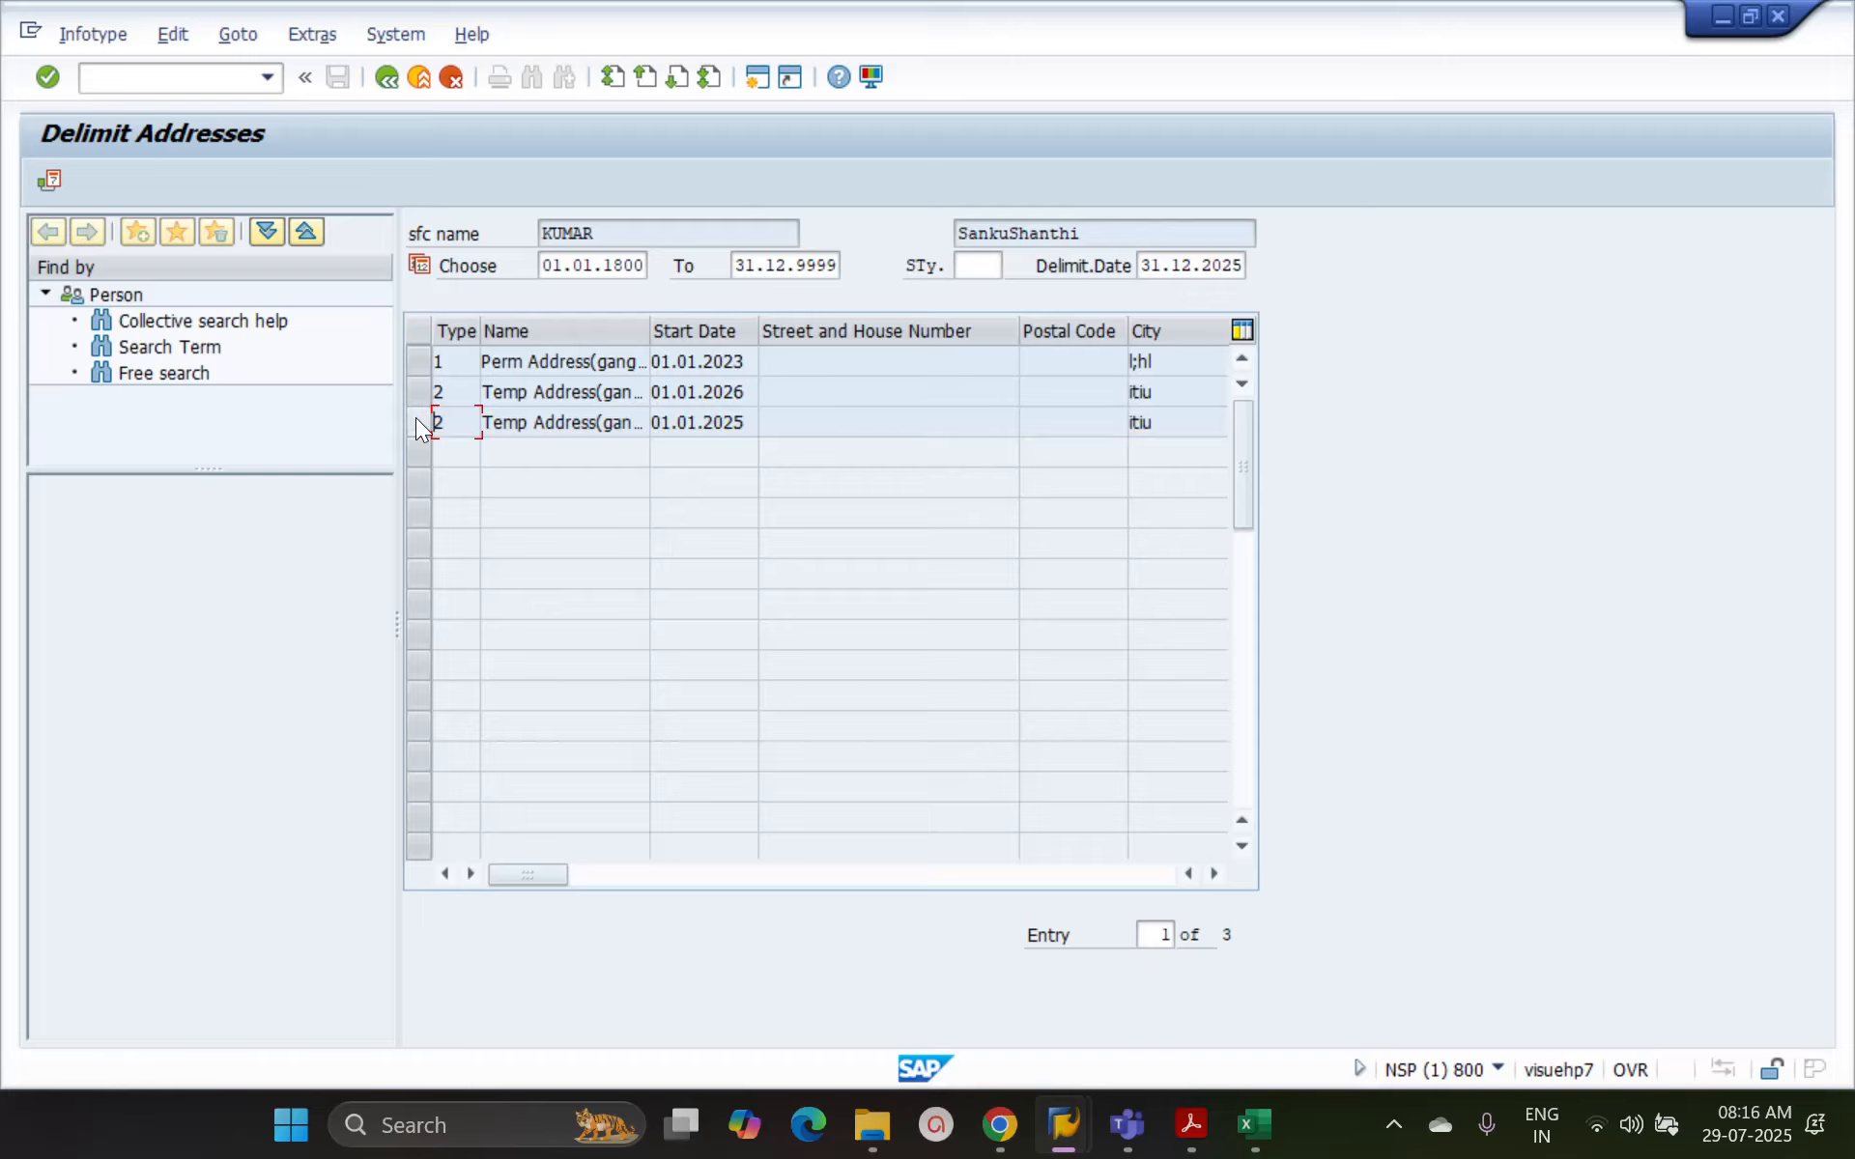
{"action": "left_click", "coordinate": [599, 873]}
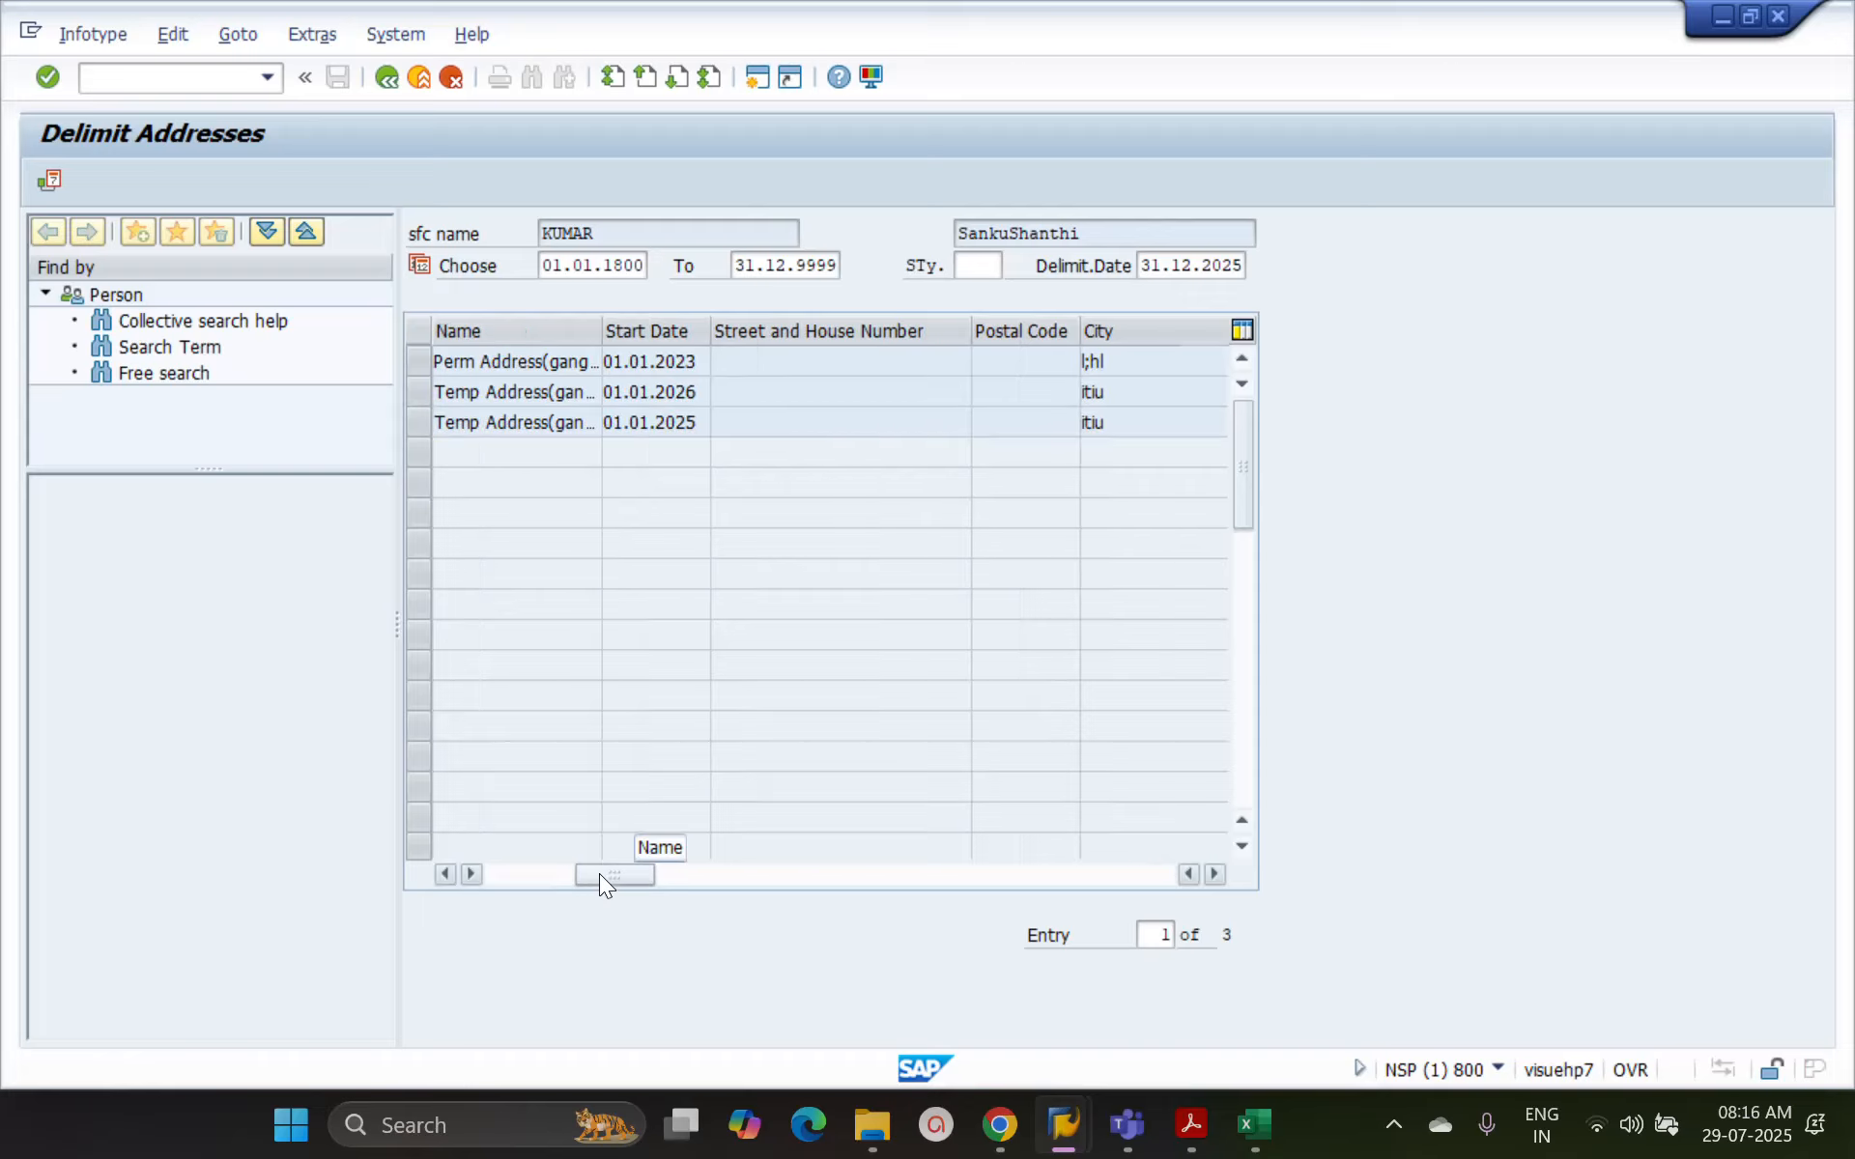
{"action": "left_click", "coordinate": [676, 881]}
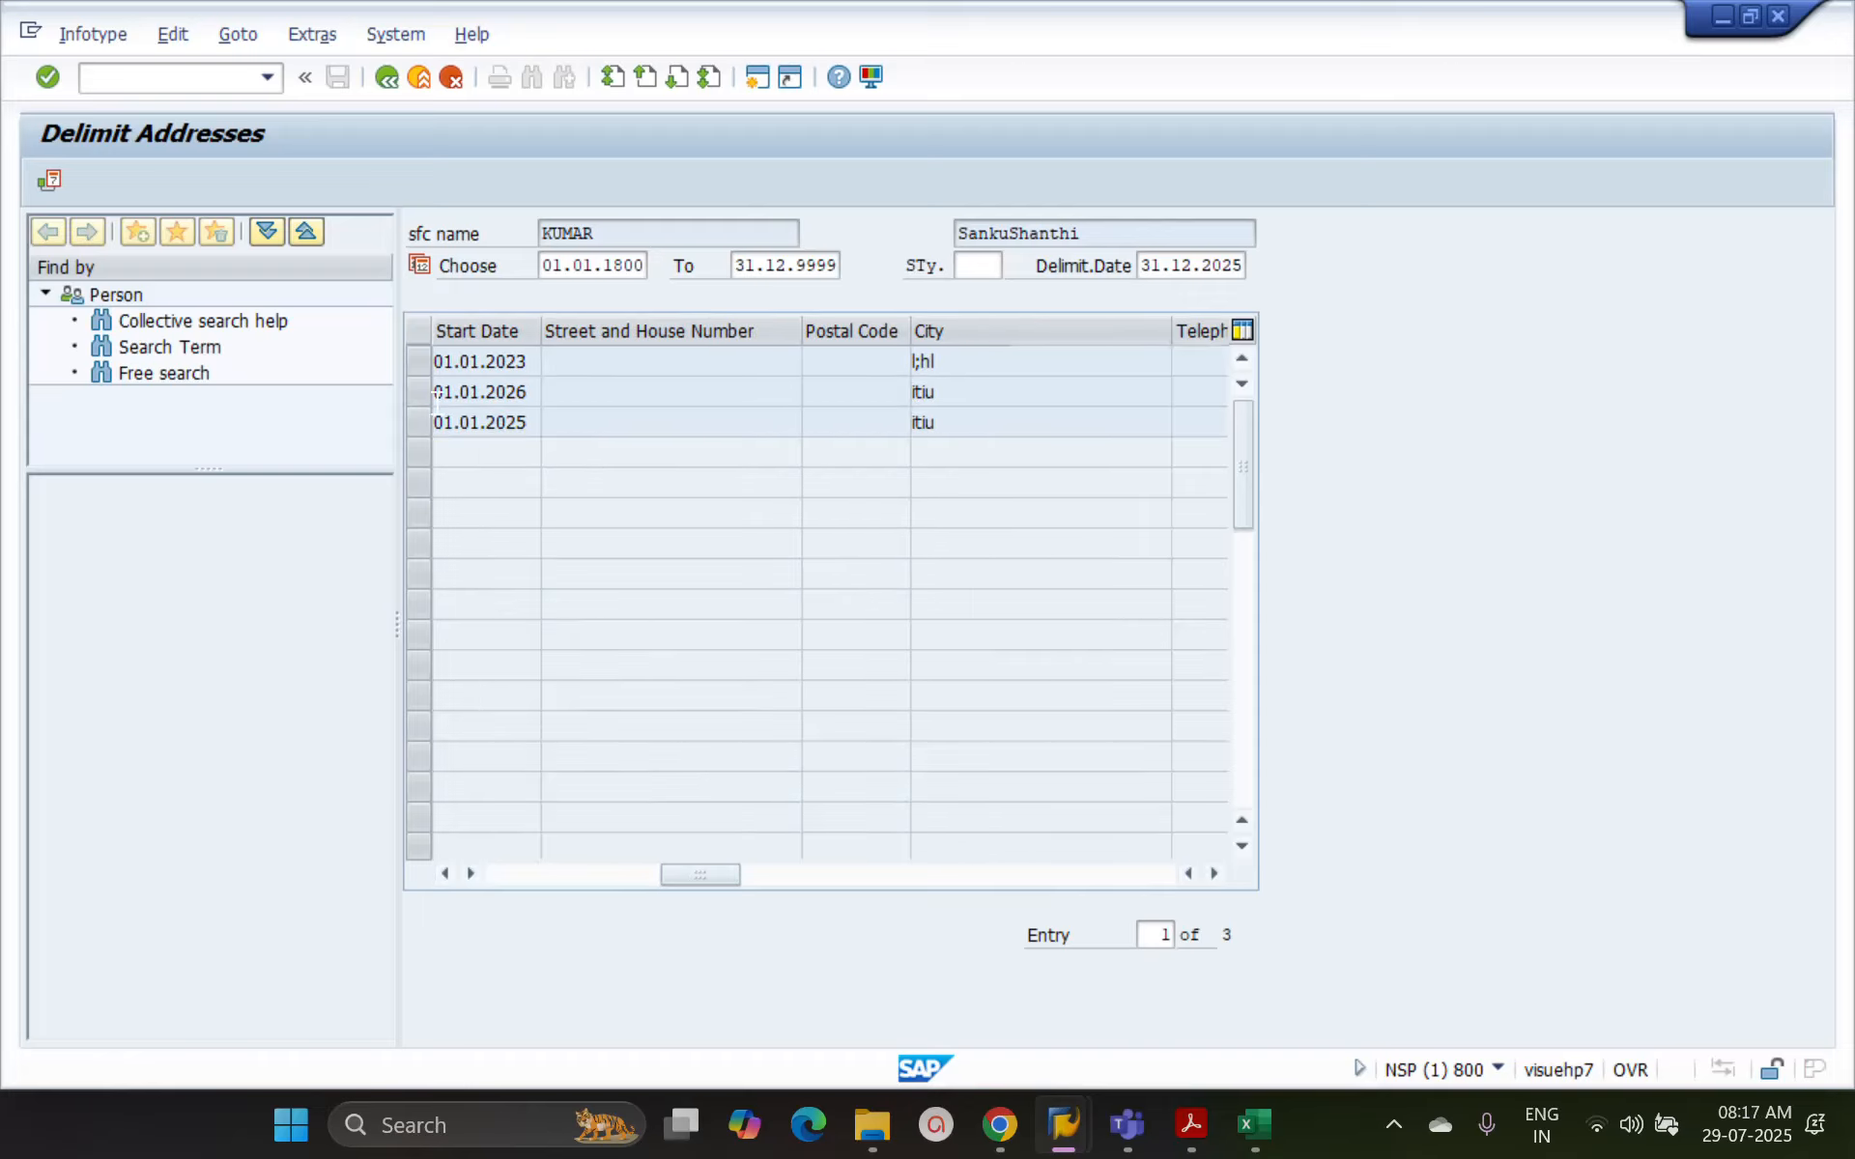
{"action": "left_click", "coordinate": [423, 361]}
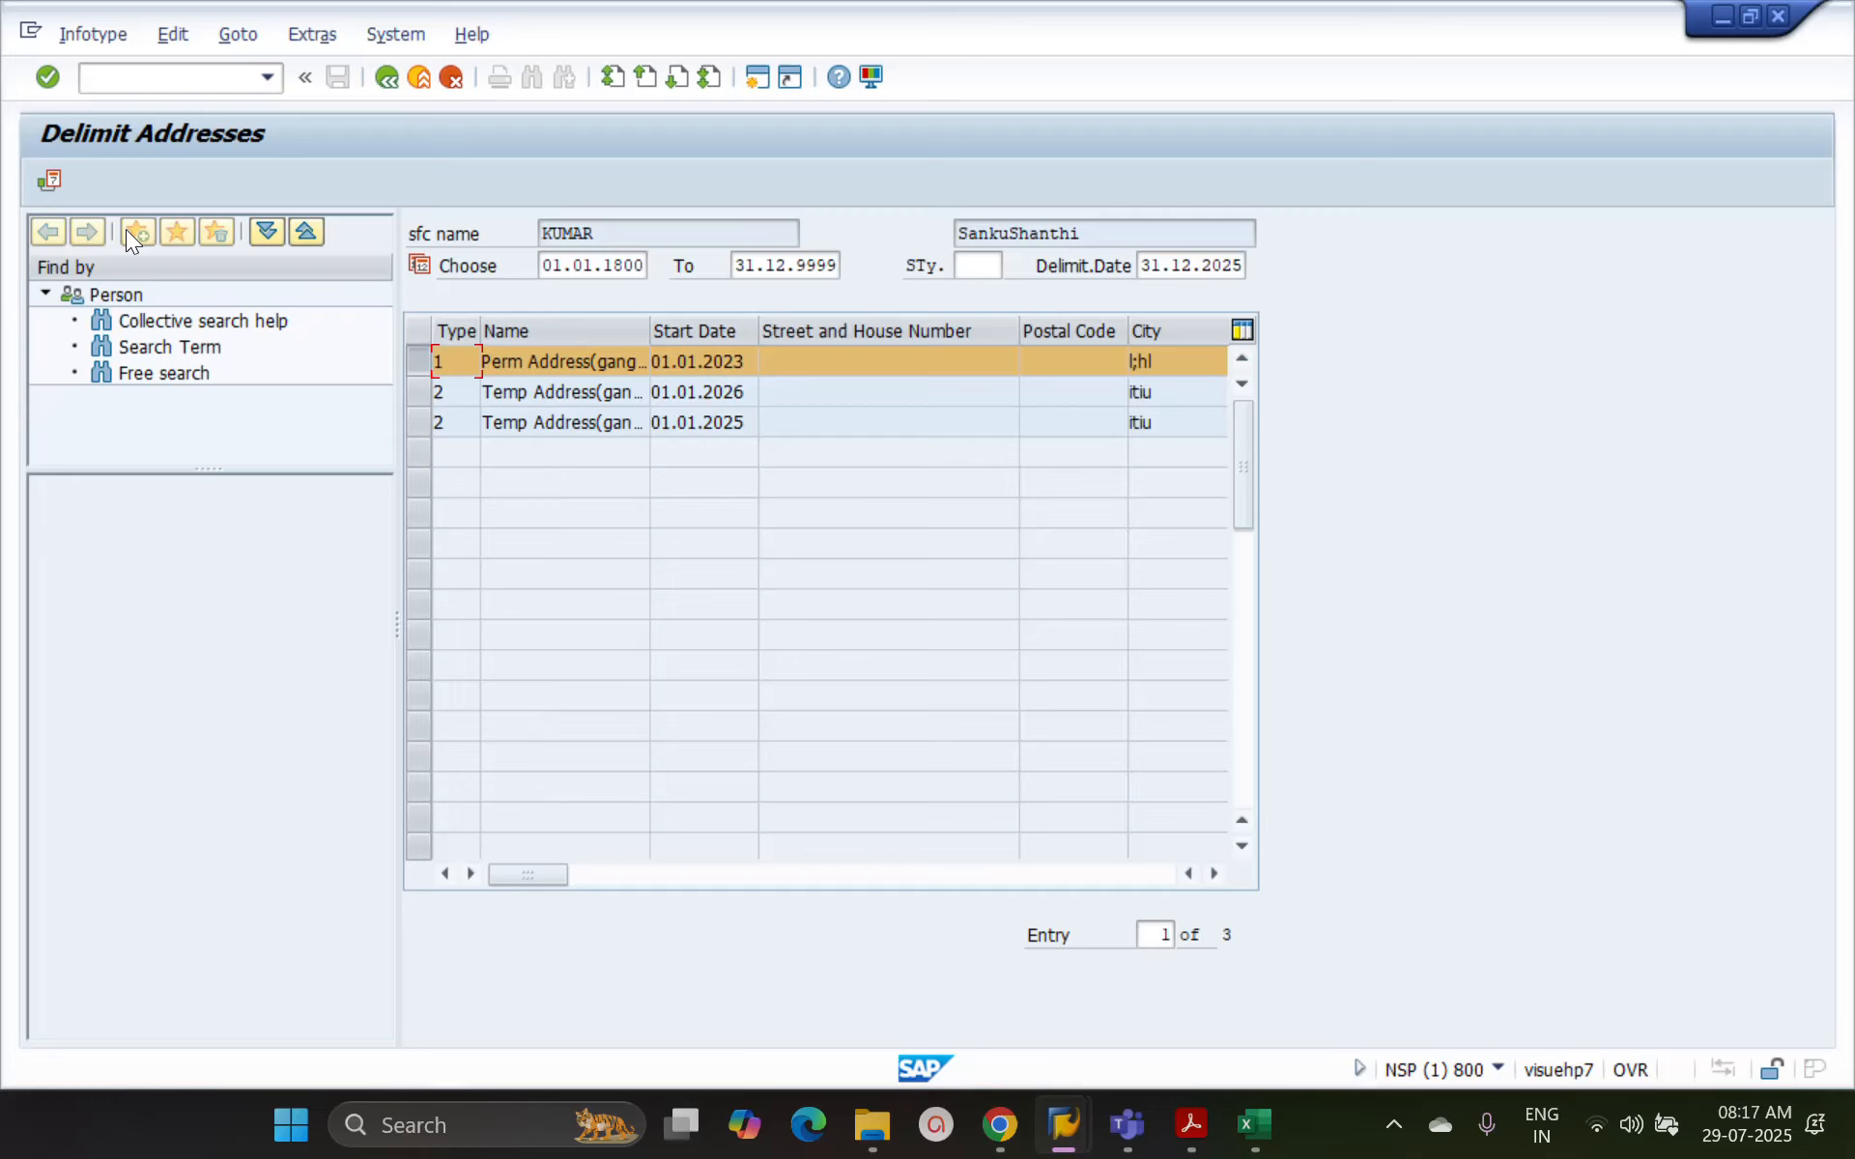
{"action": "left_click", "coordinate": [50, 177]}
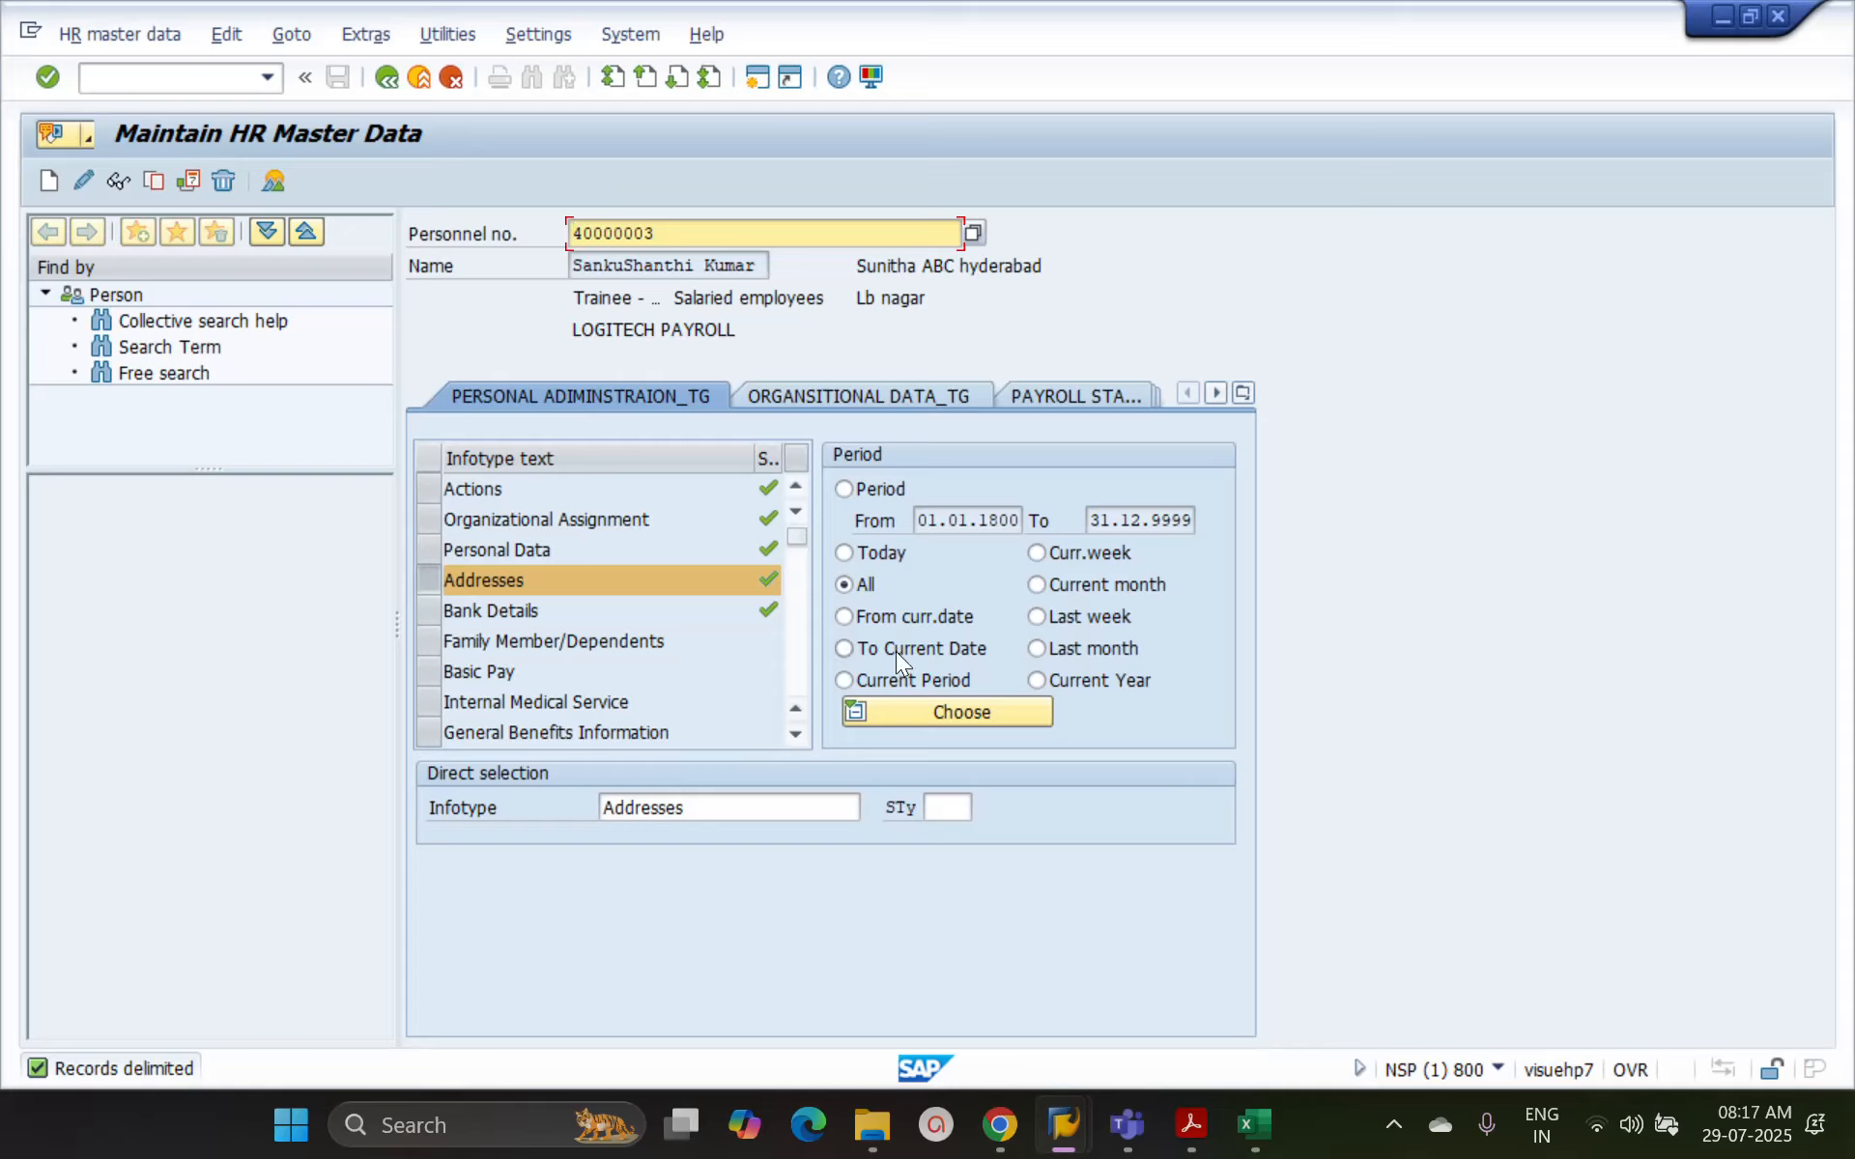
List all Addresses records and check the end date of the permanent address starting 01.01.2023
{"action": "left_click", "coordinate": [275, 184]}
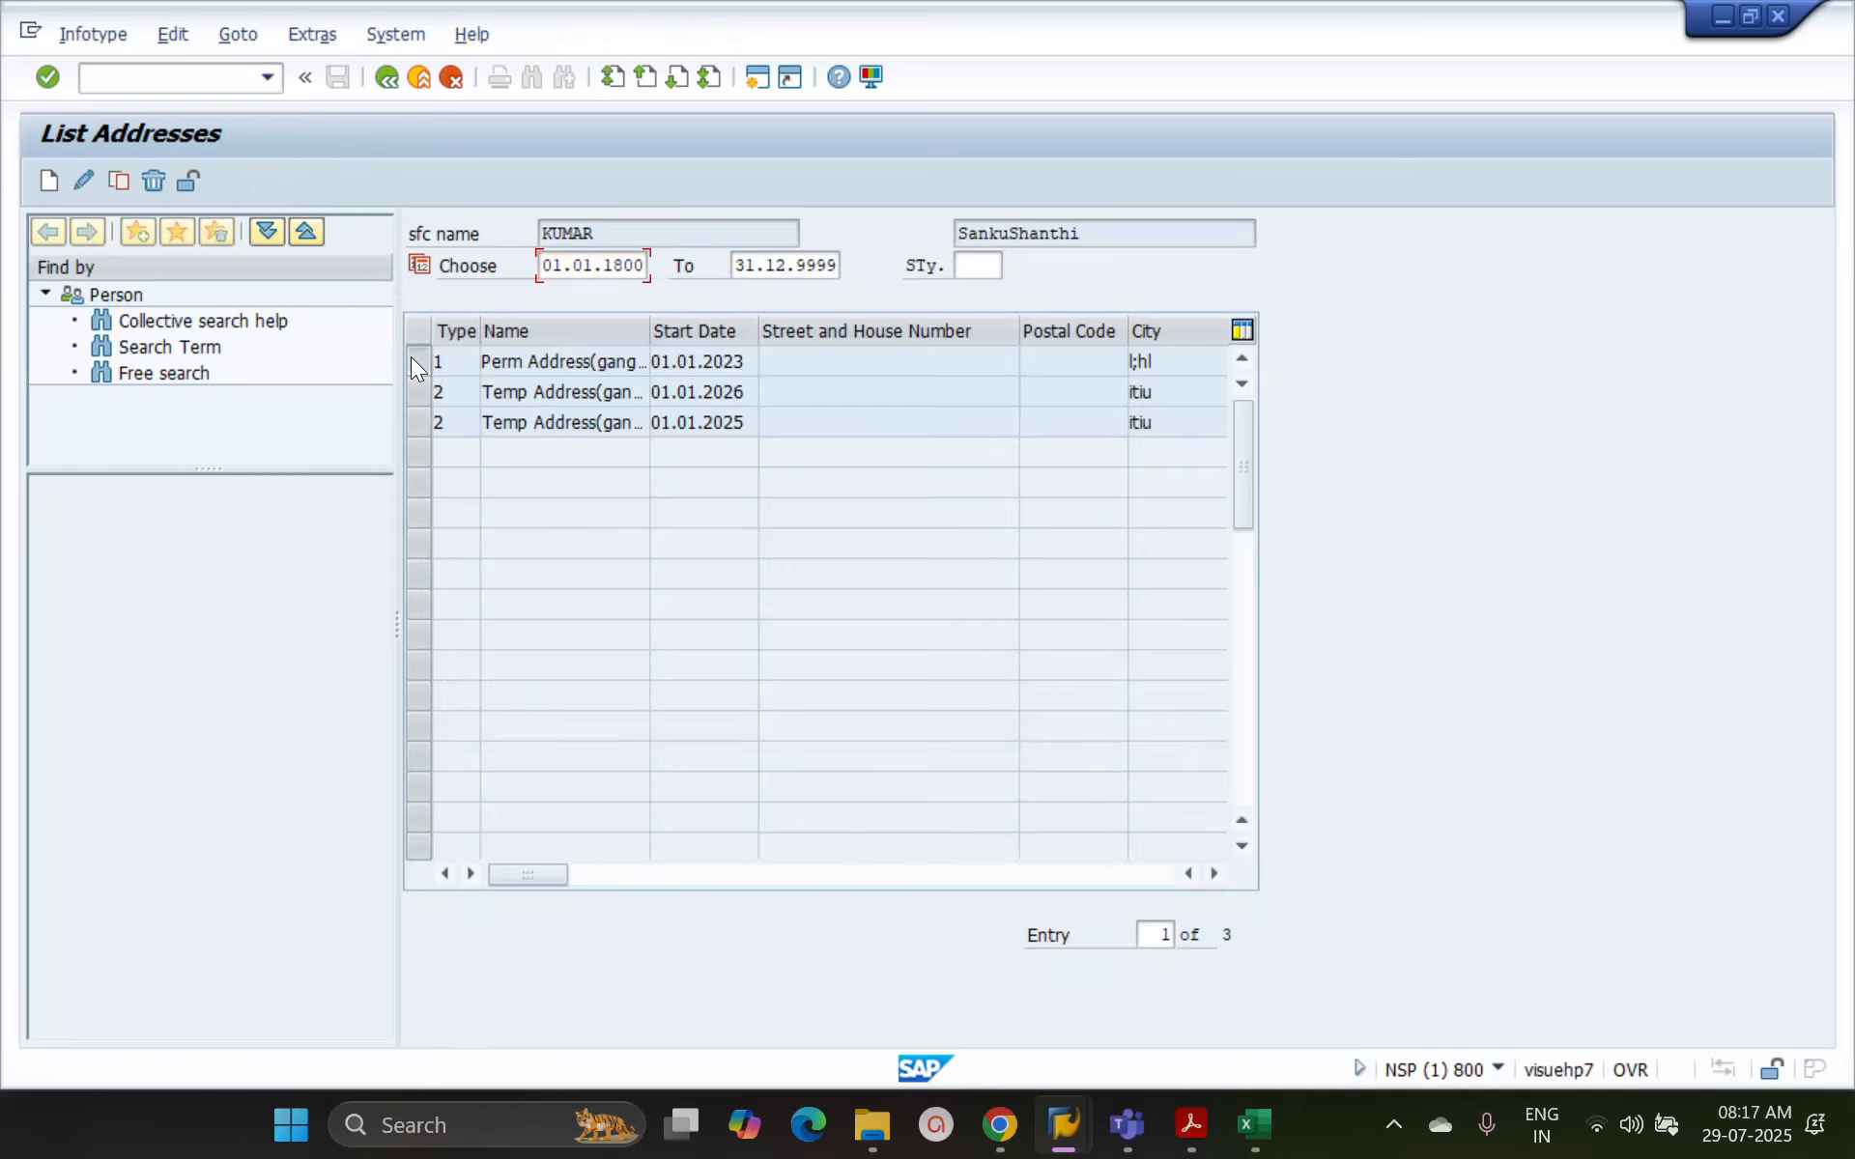
{"action": "left_click", "coordinate": [409, 356]}
{"action": "left_click", "coordinate": [85, 182]}
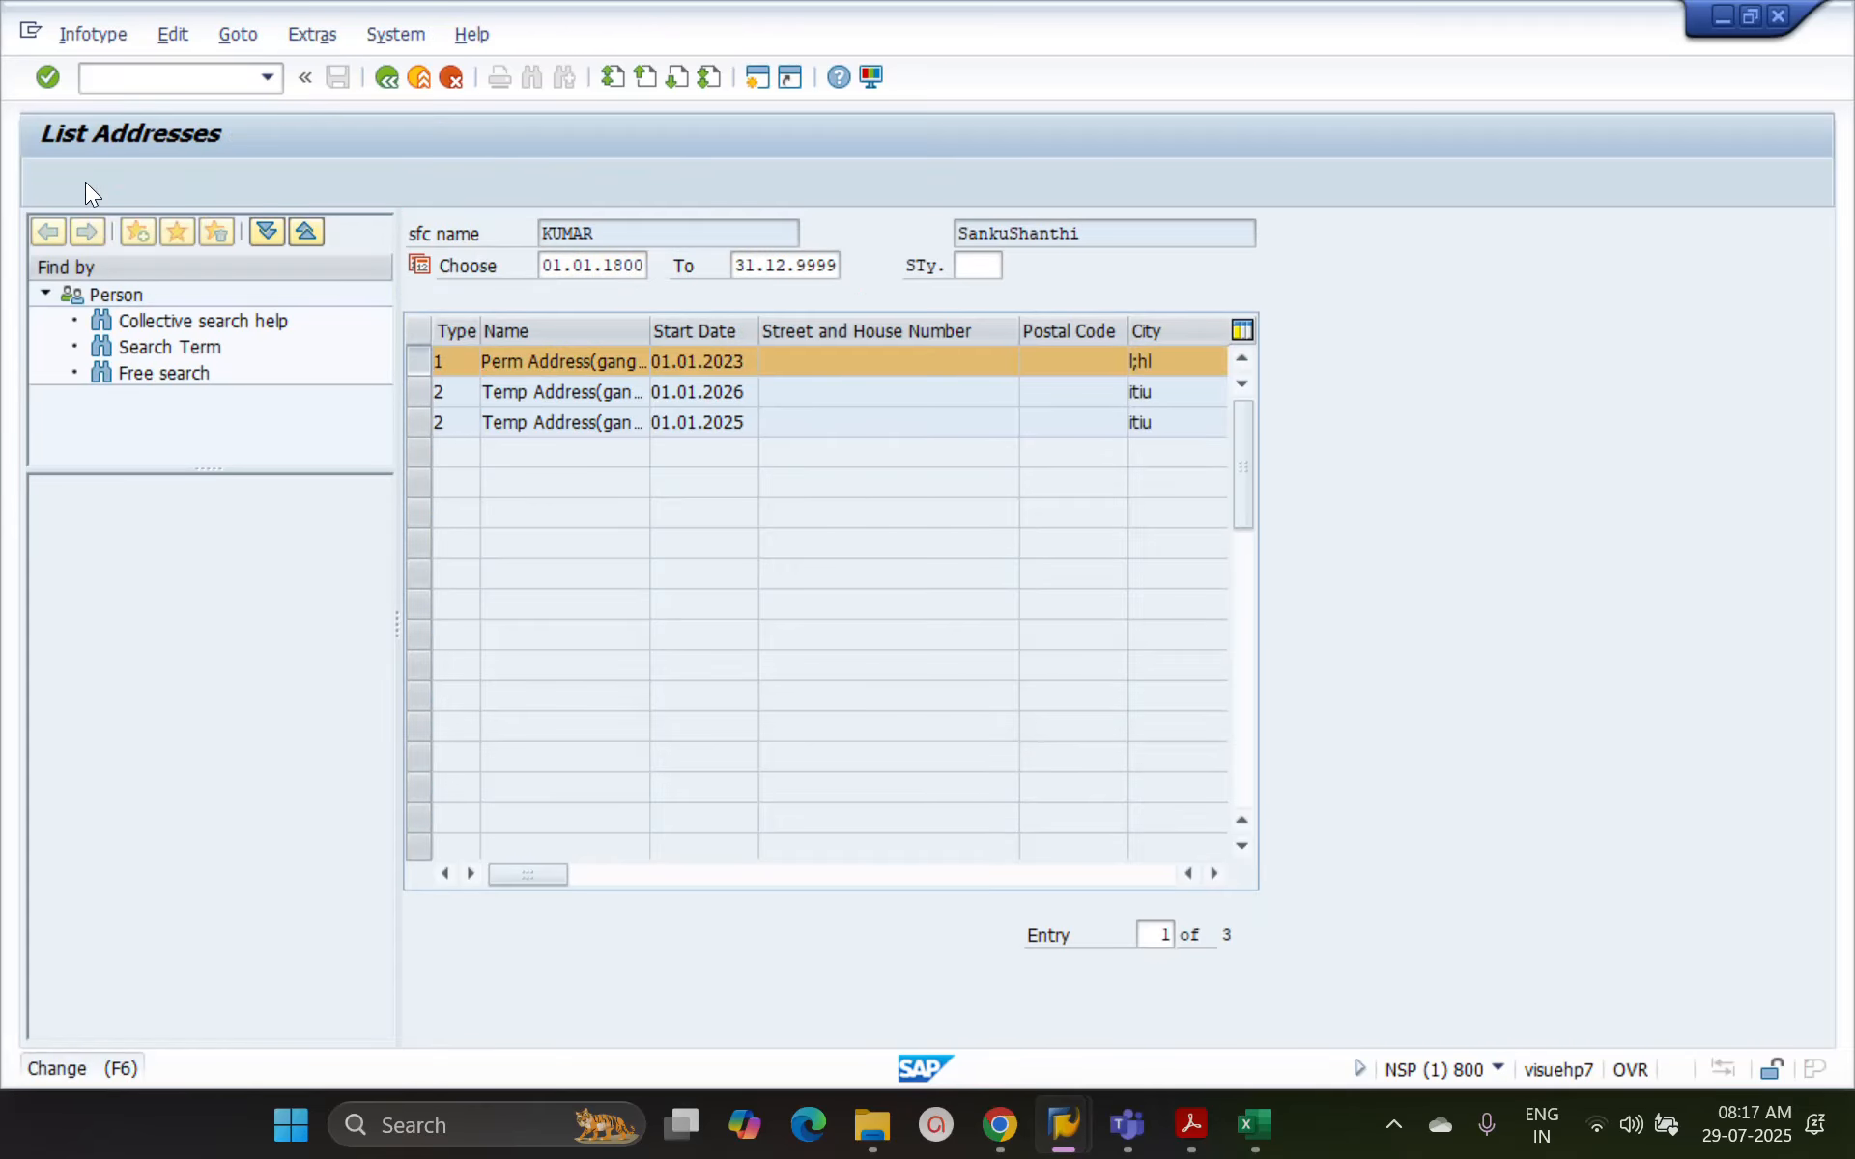
{"action": "left_click", "coordinate": [758, 266]}
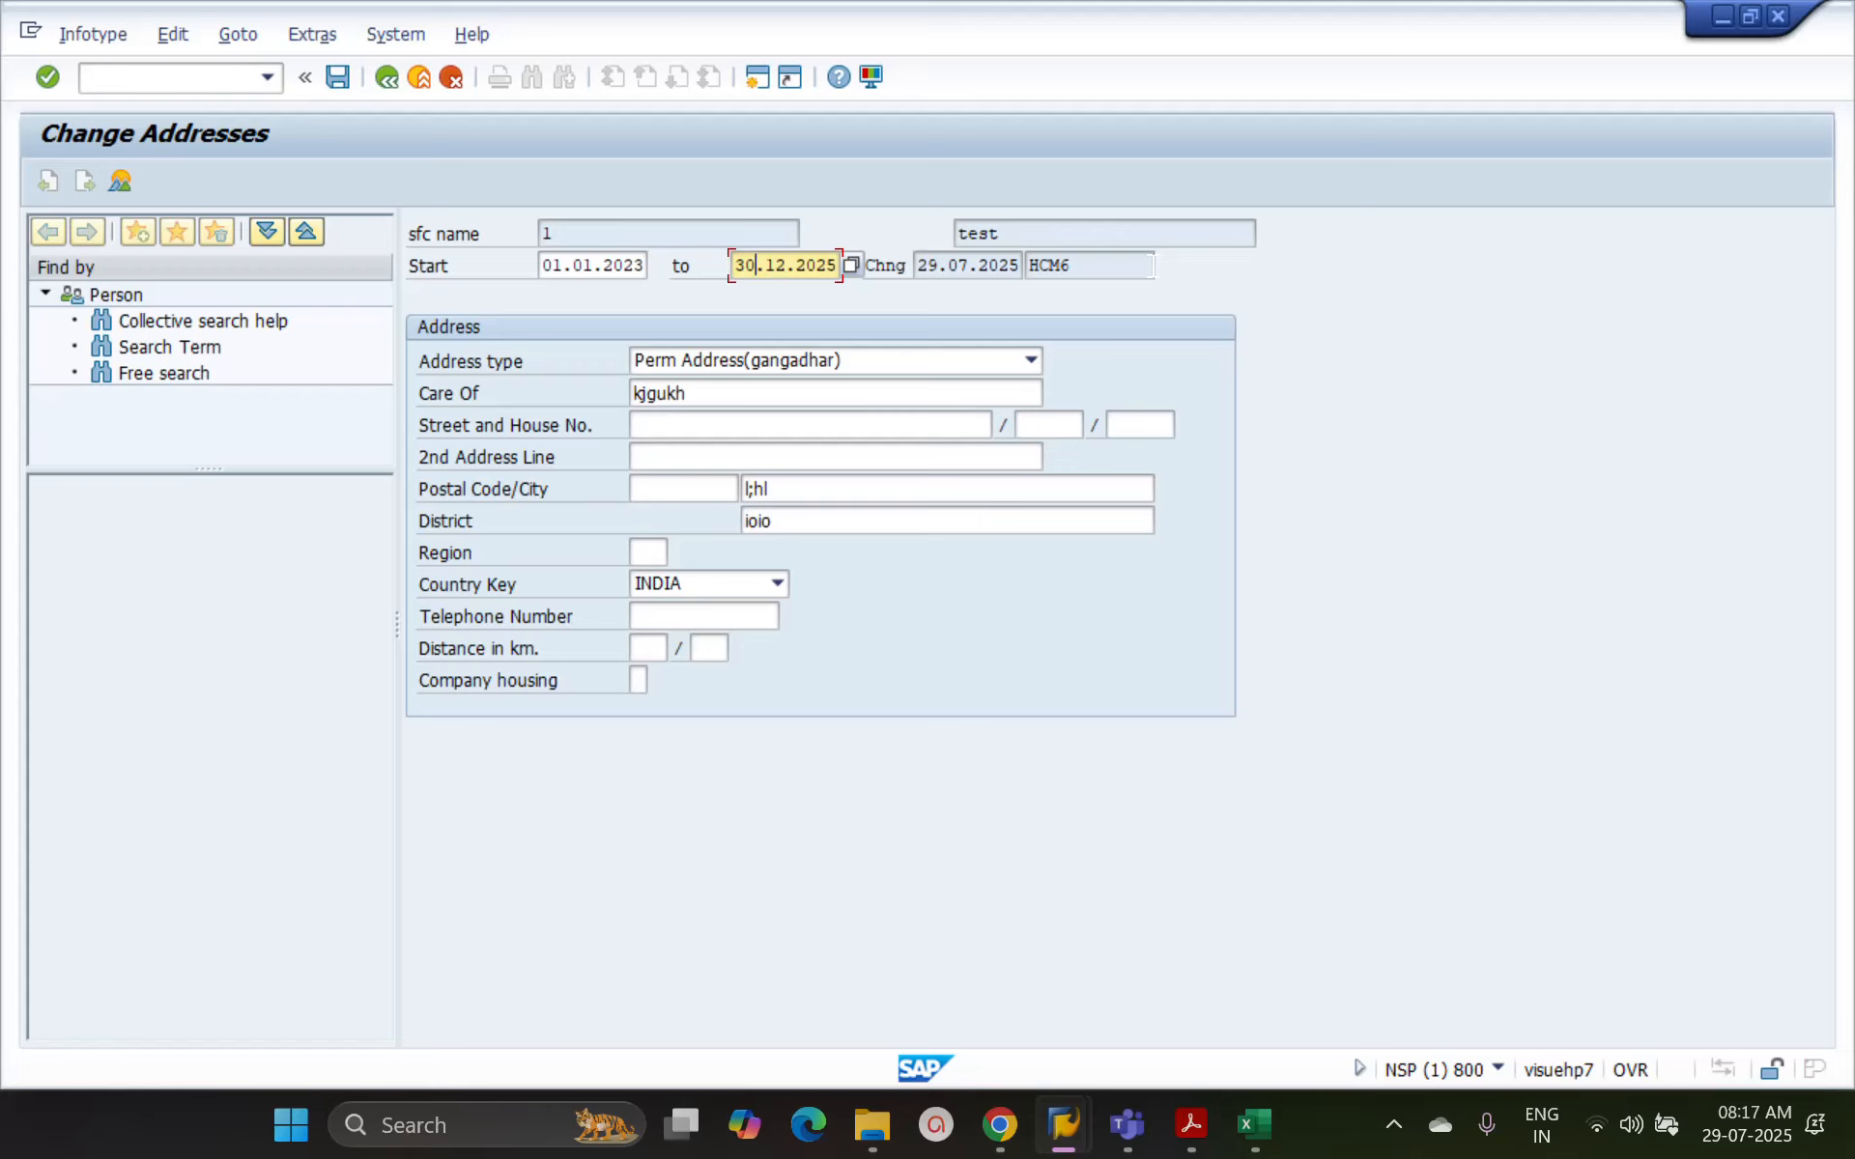
{"action": "left_click", "coordinate": [394, 82]}
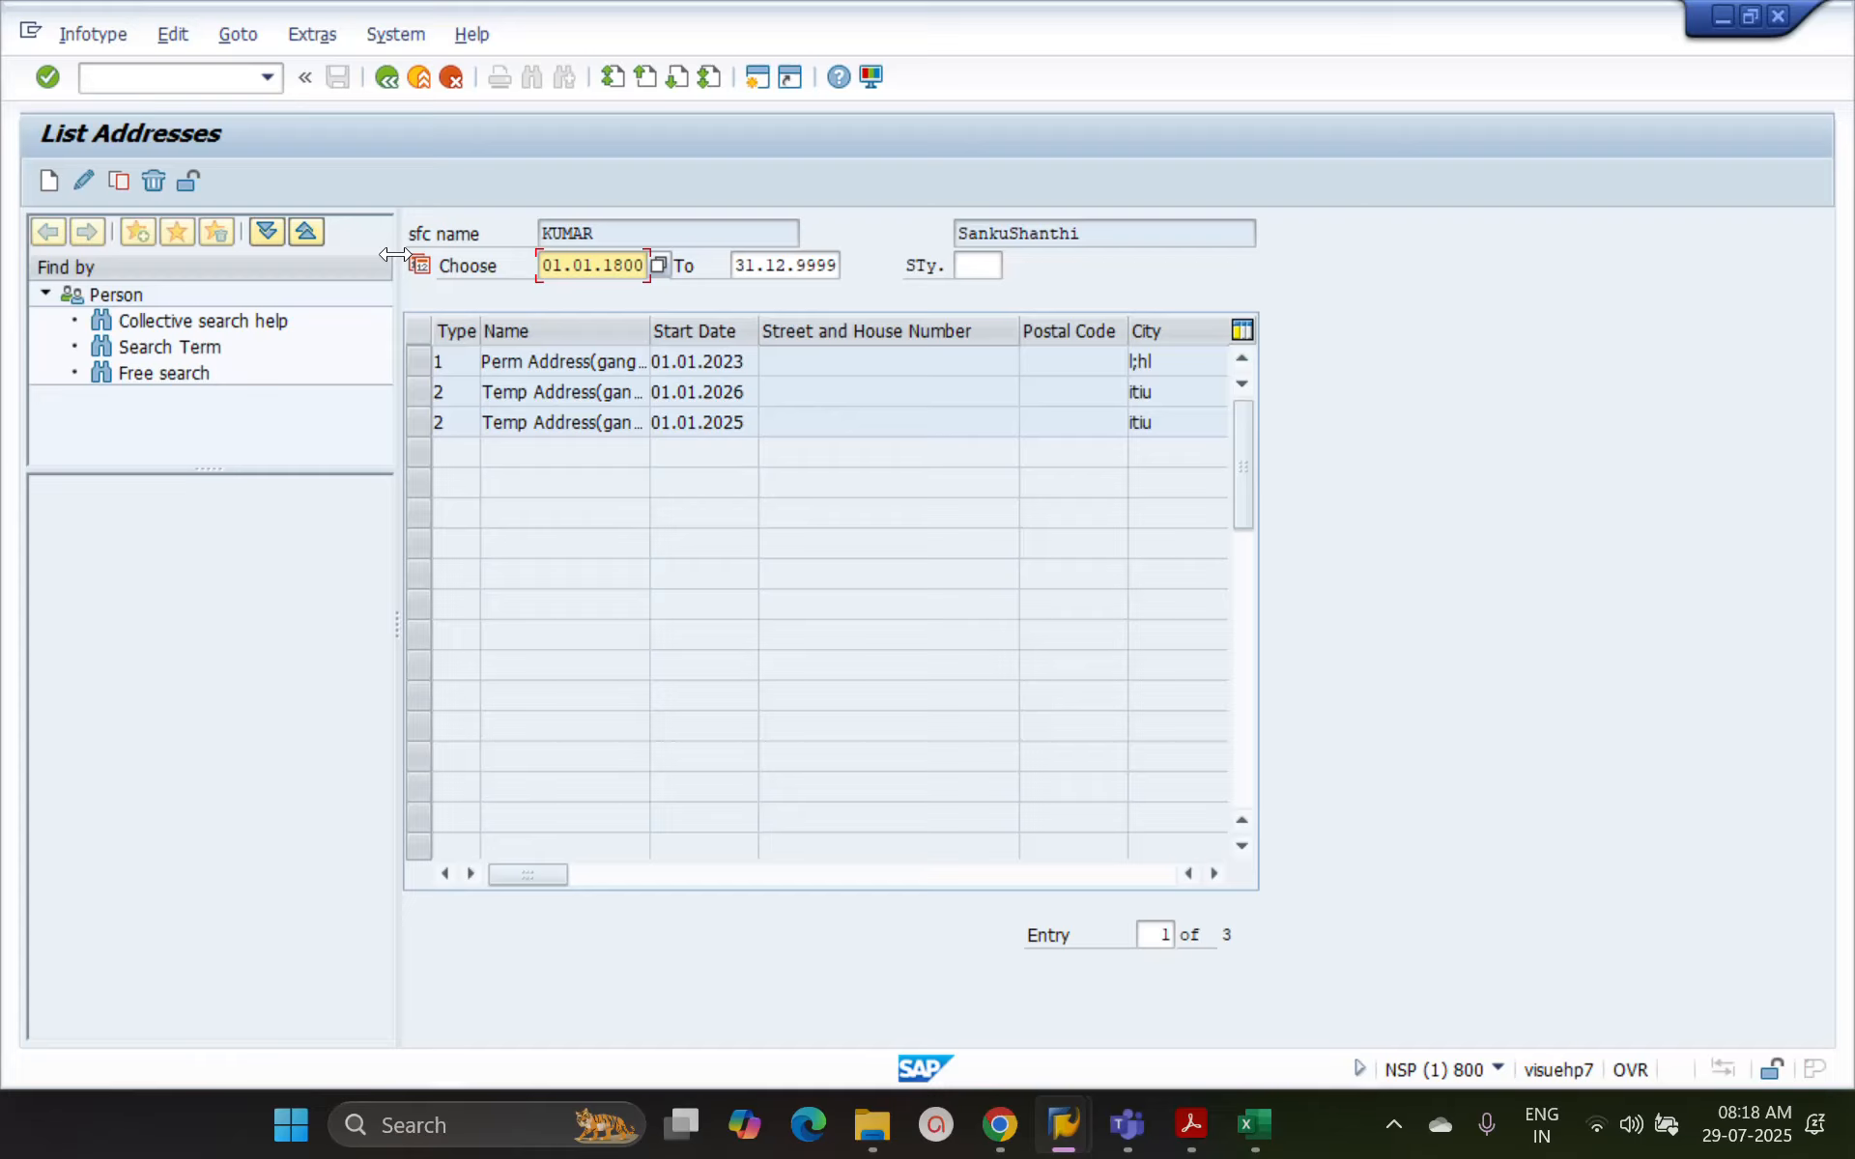
Open the permanent address record for changing and examine its last change date and the user who changed it
{"action": "left_click", "coordinate": [421, 361]}
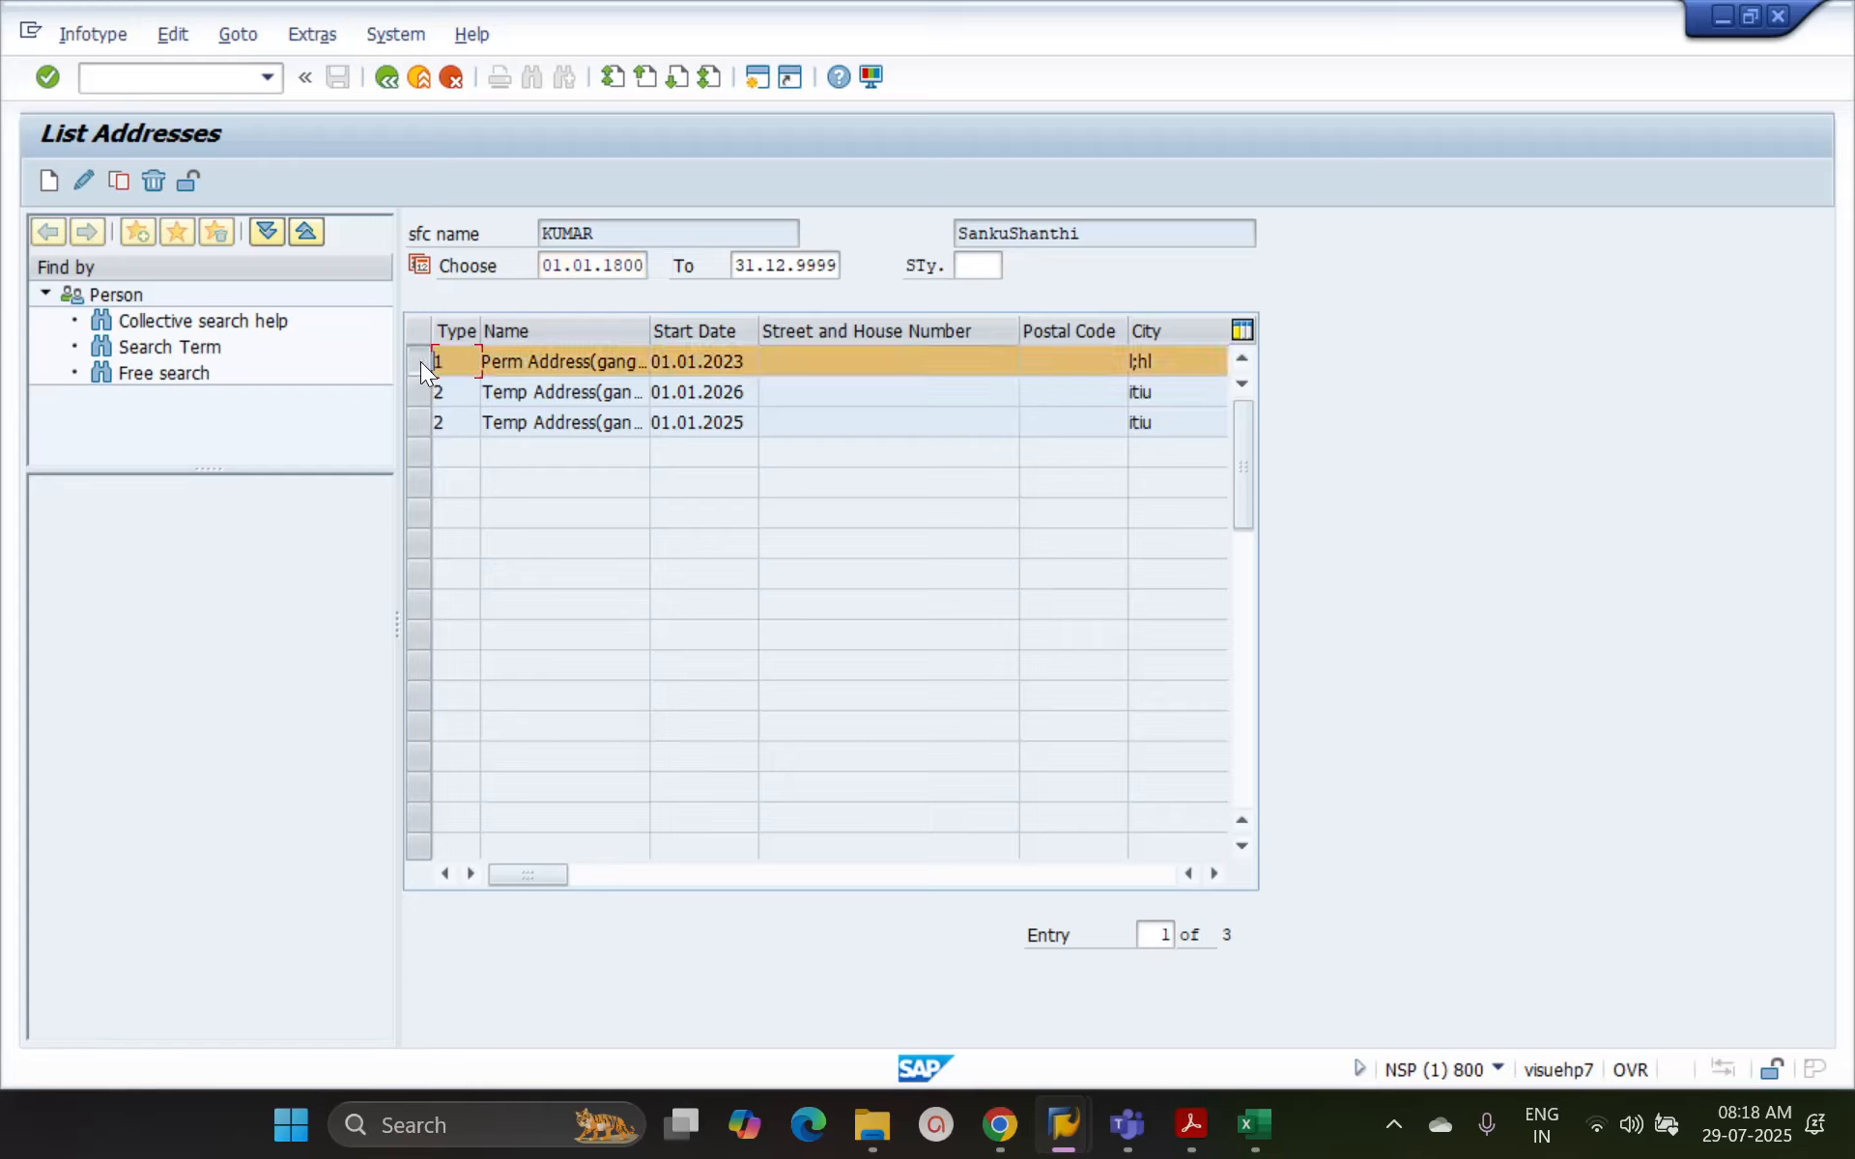
{"action": "left_click", "coordinate": [83, 179]}
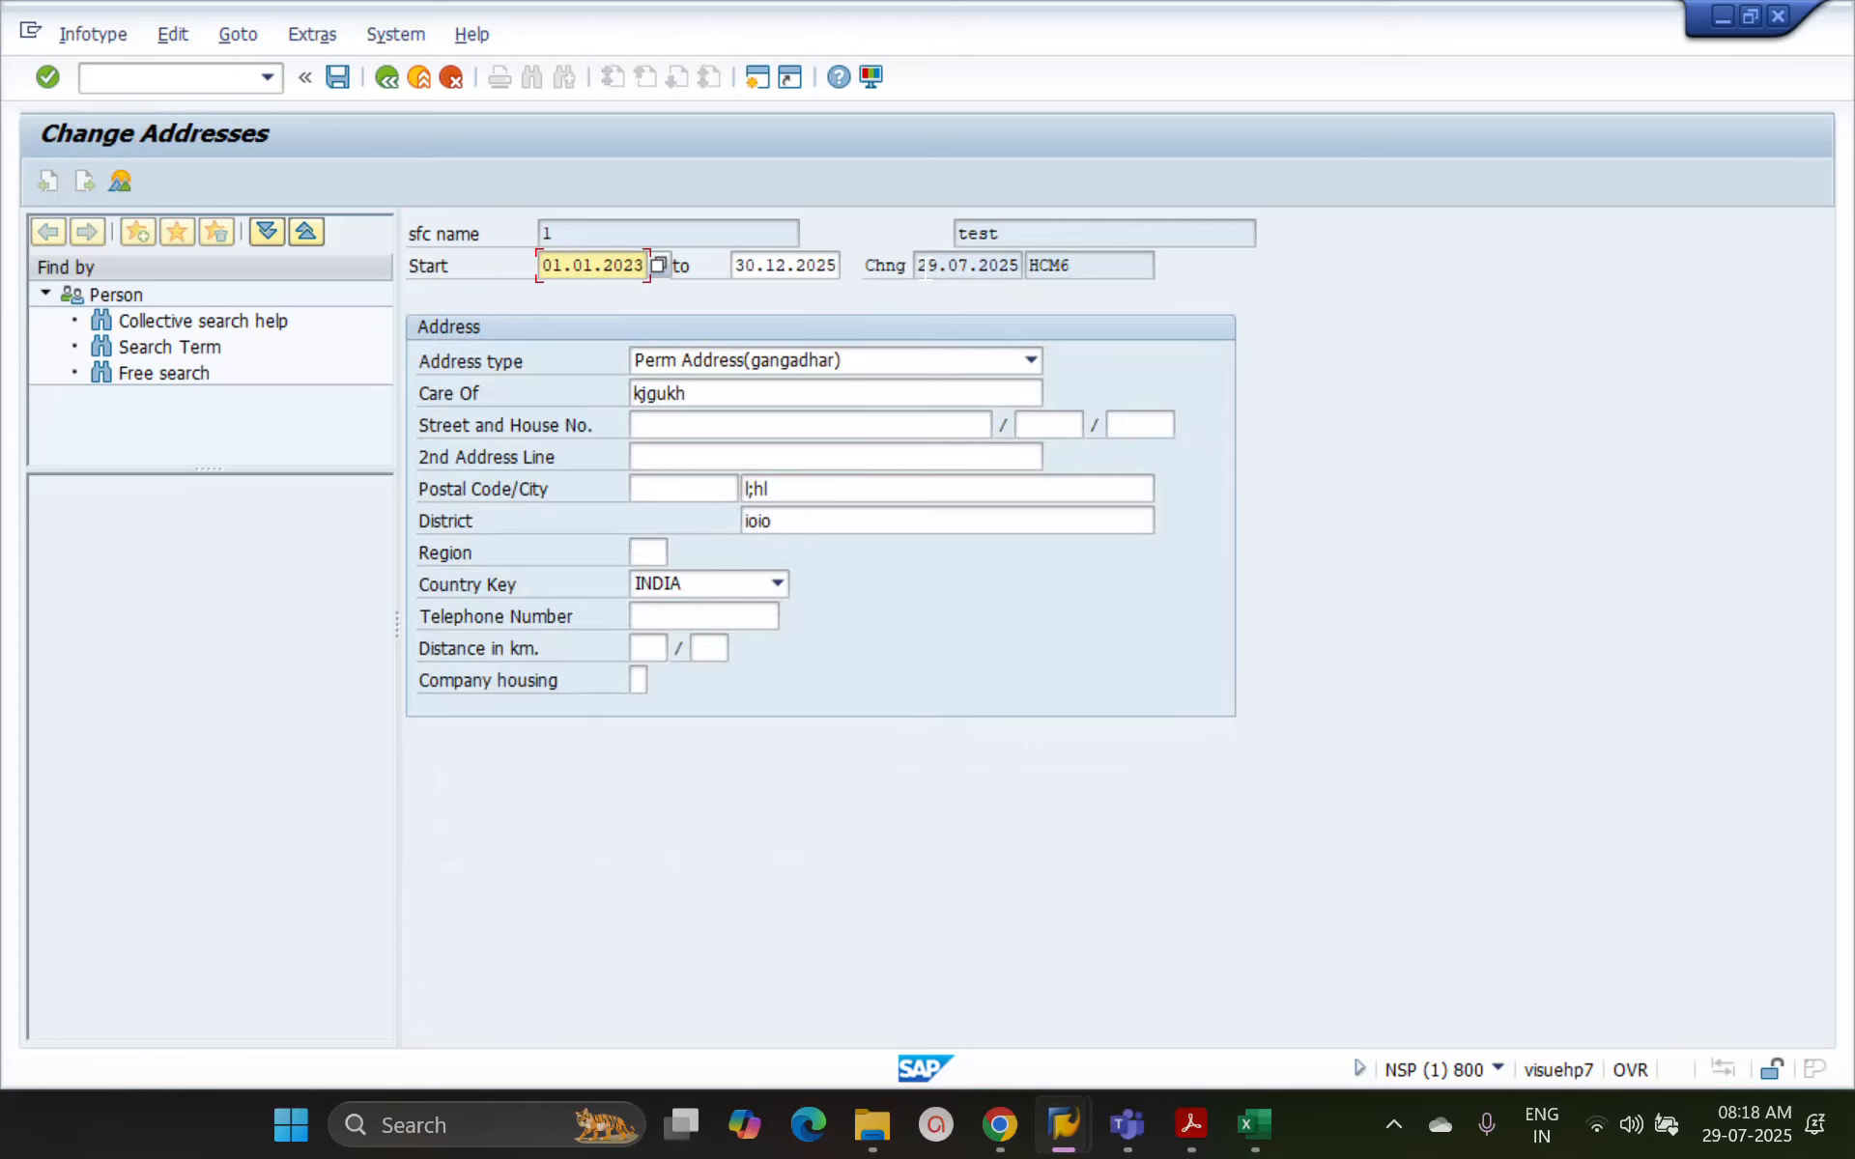
{"action": "mouse_move", "coordinate": [920, 265]}
{"action": "left_mouse_down"}
{"action": "mouse_move", "coordinate": [1022, 265]}
{"action": "mouse_move", "coordinate": [915, 265]}
{"action": "left_mouse_up"}
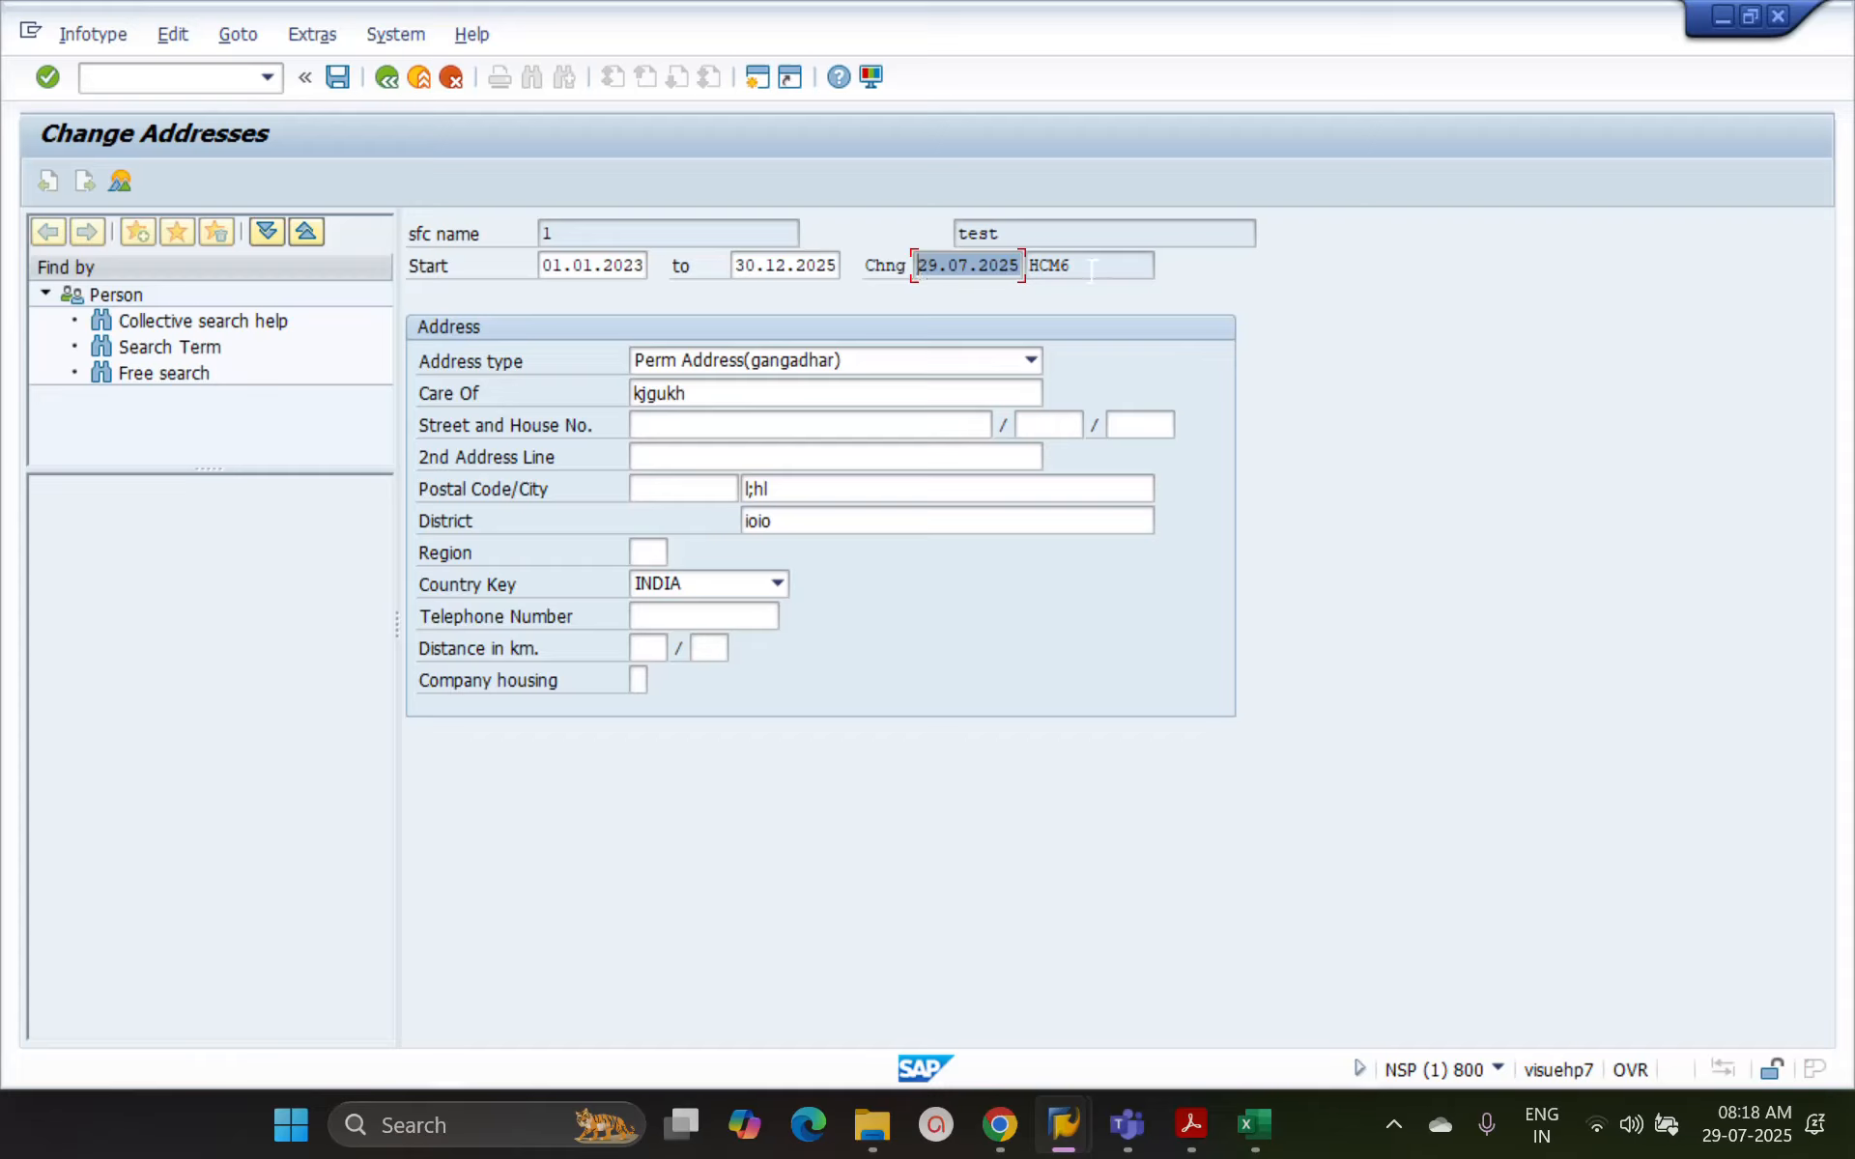
{"action": "left_click_drag", "start_coordinate": [1092, 265], "coordinate": [1030, 266]}
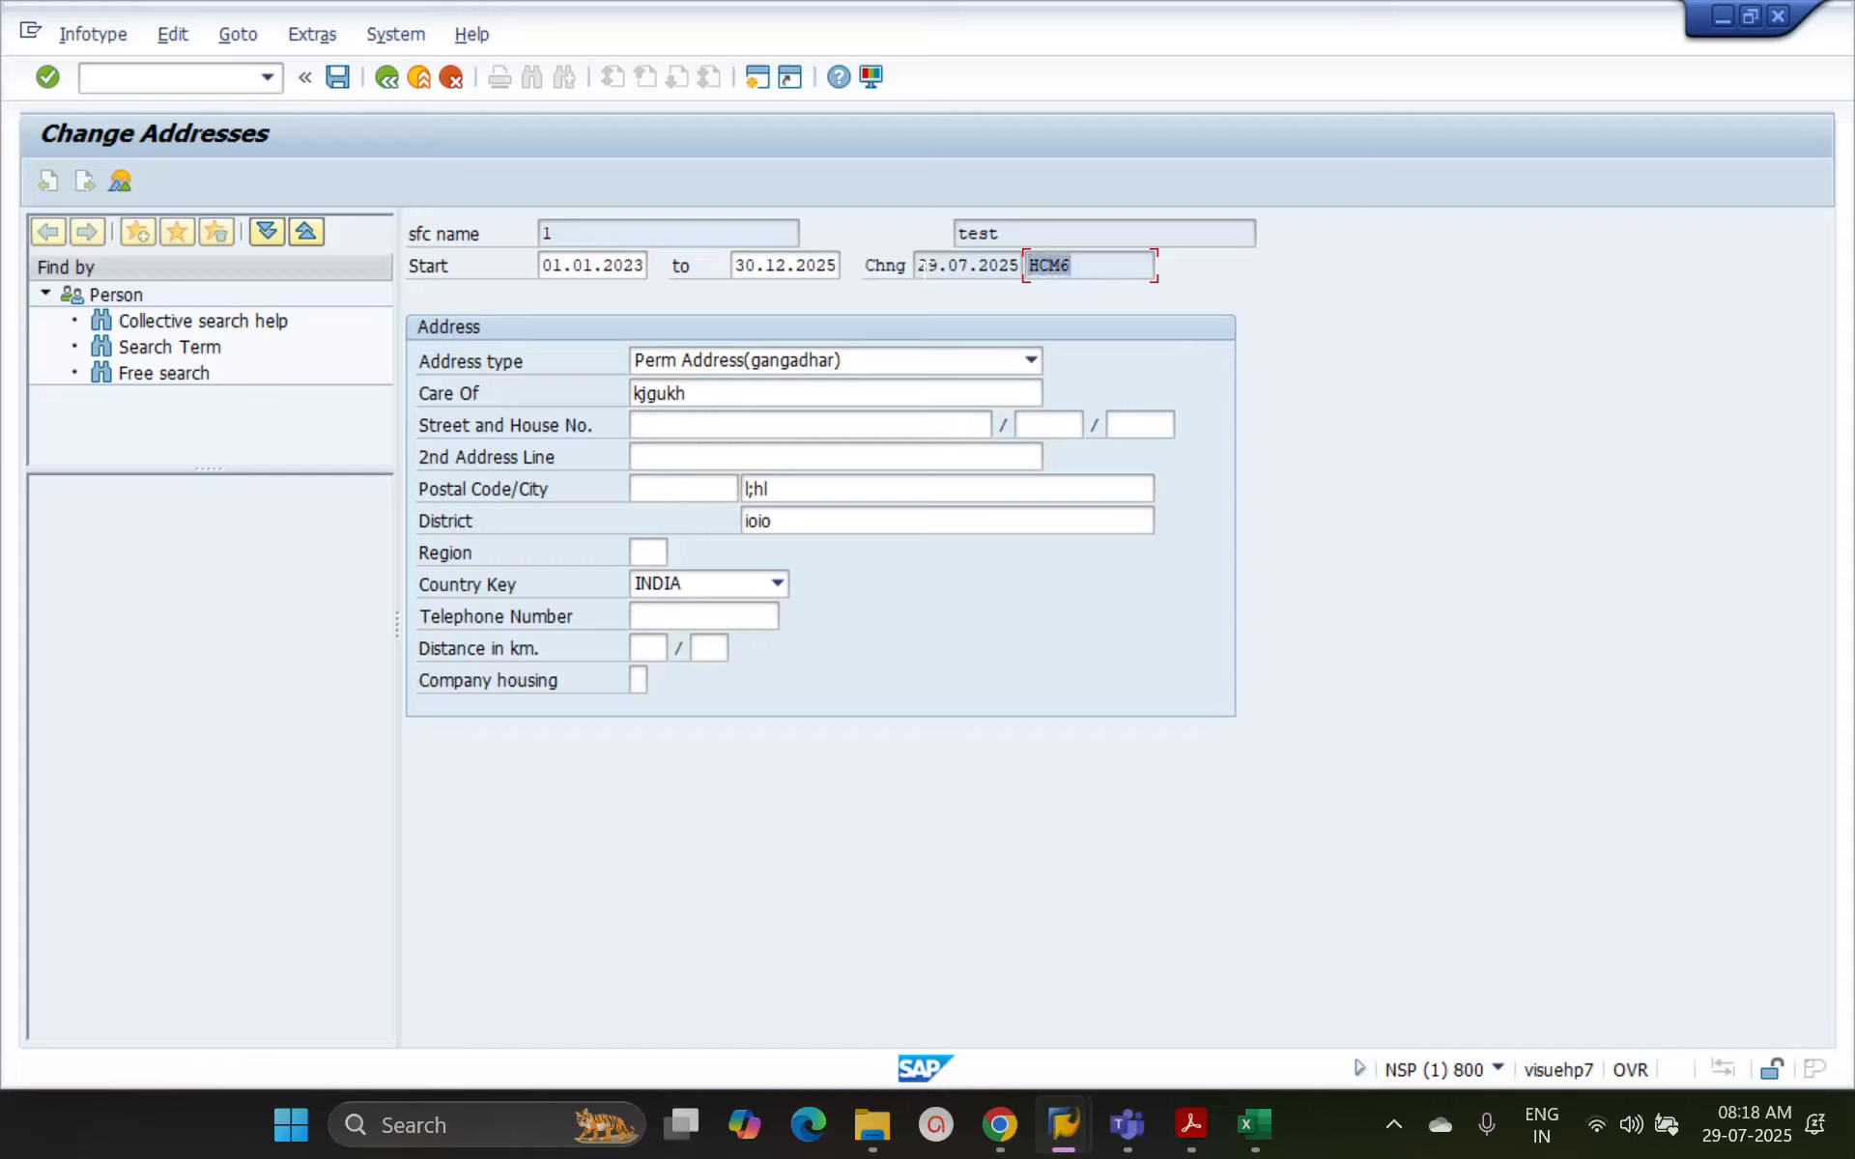
{"action": "left_click_drag", "start_coordinate": [920, 268], "coordinate": [1018, 265]}
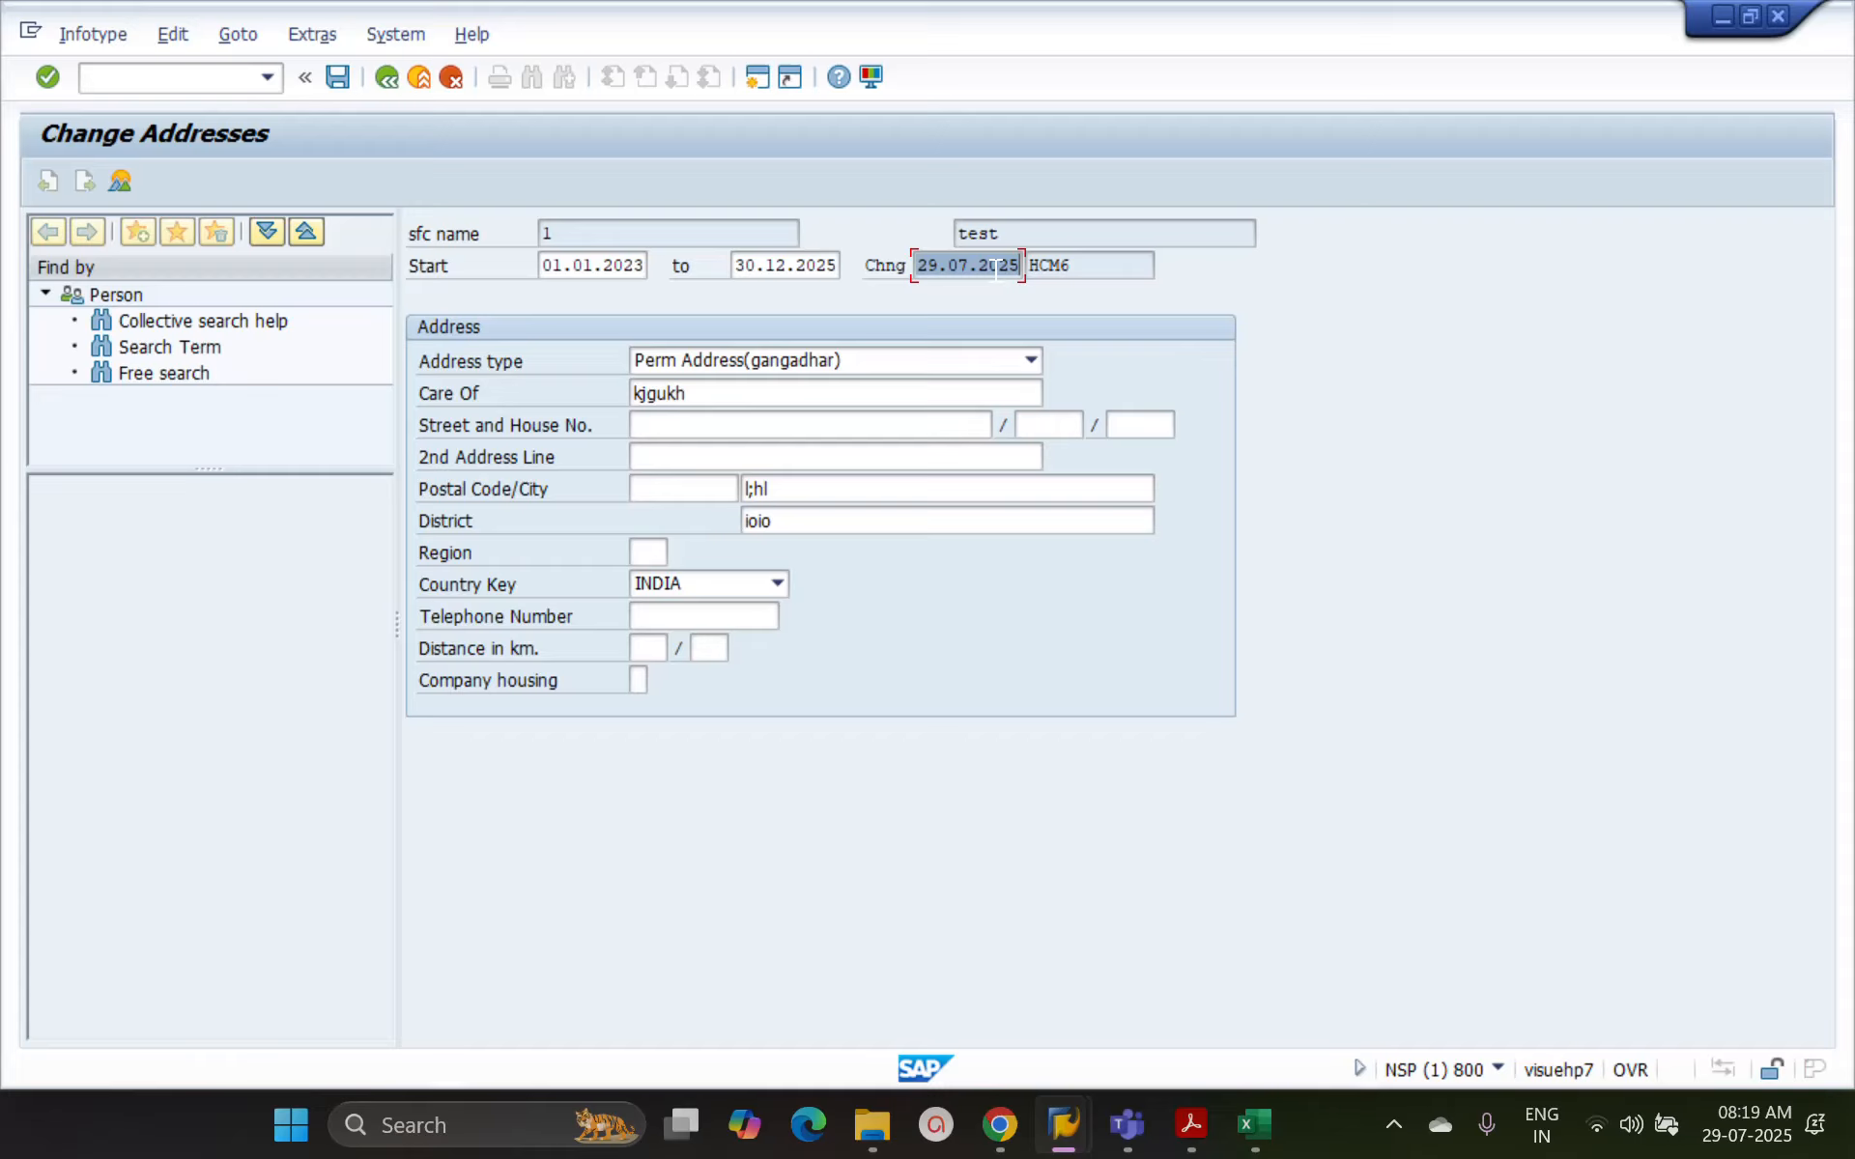
{"action": "left_click", "coordinate": [386, 77]}
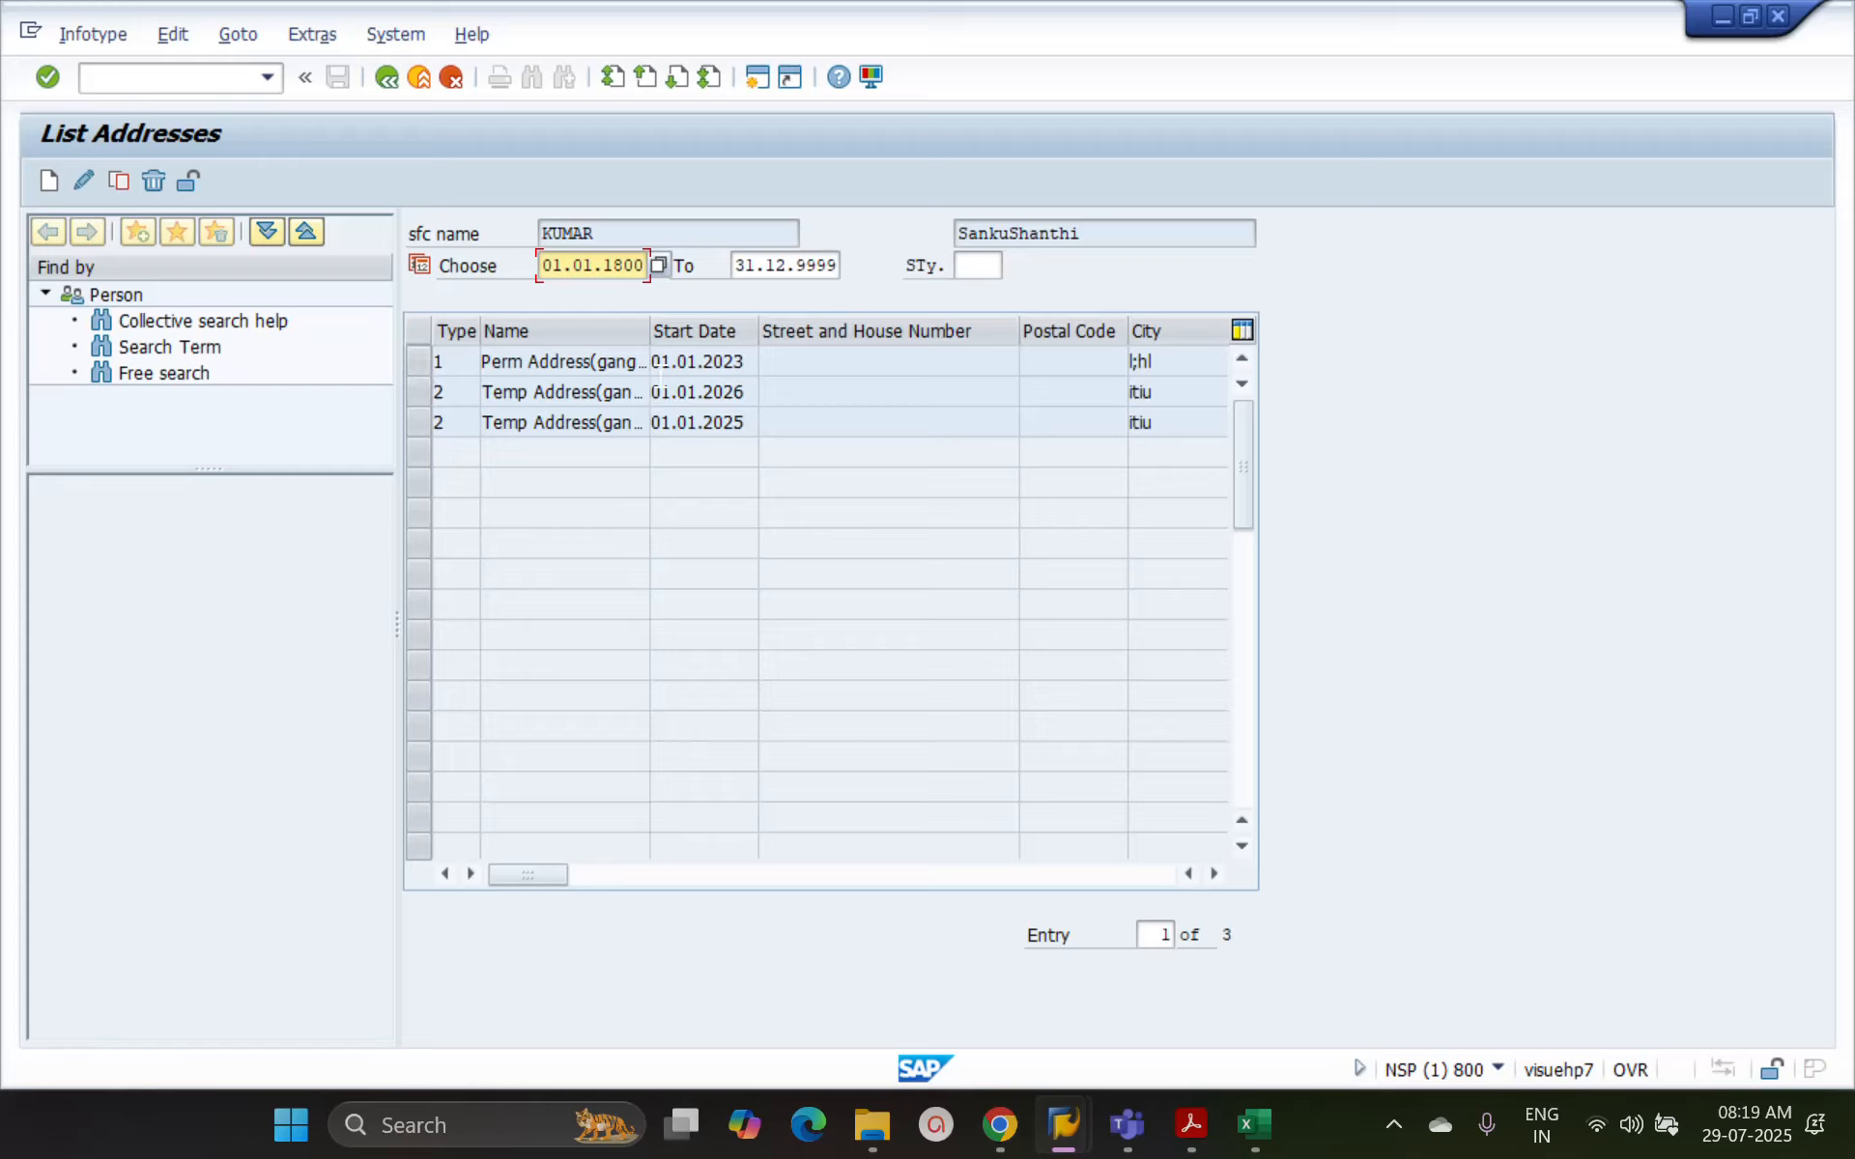
Lock the permanent address record starting 01.01.2023 and save the lock
{"action": "left_click", "coordinate": [420, 366]}
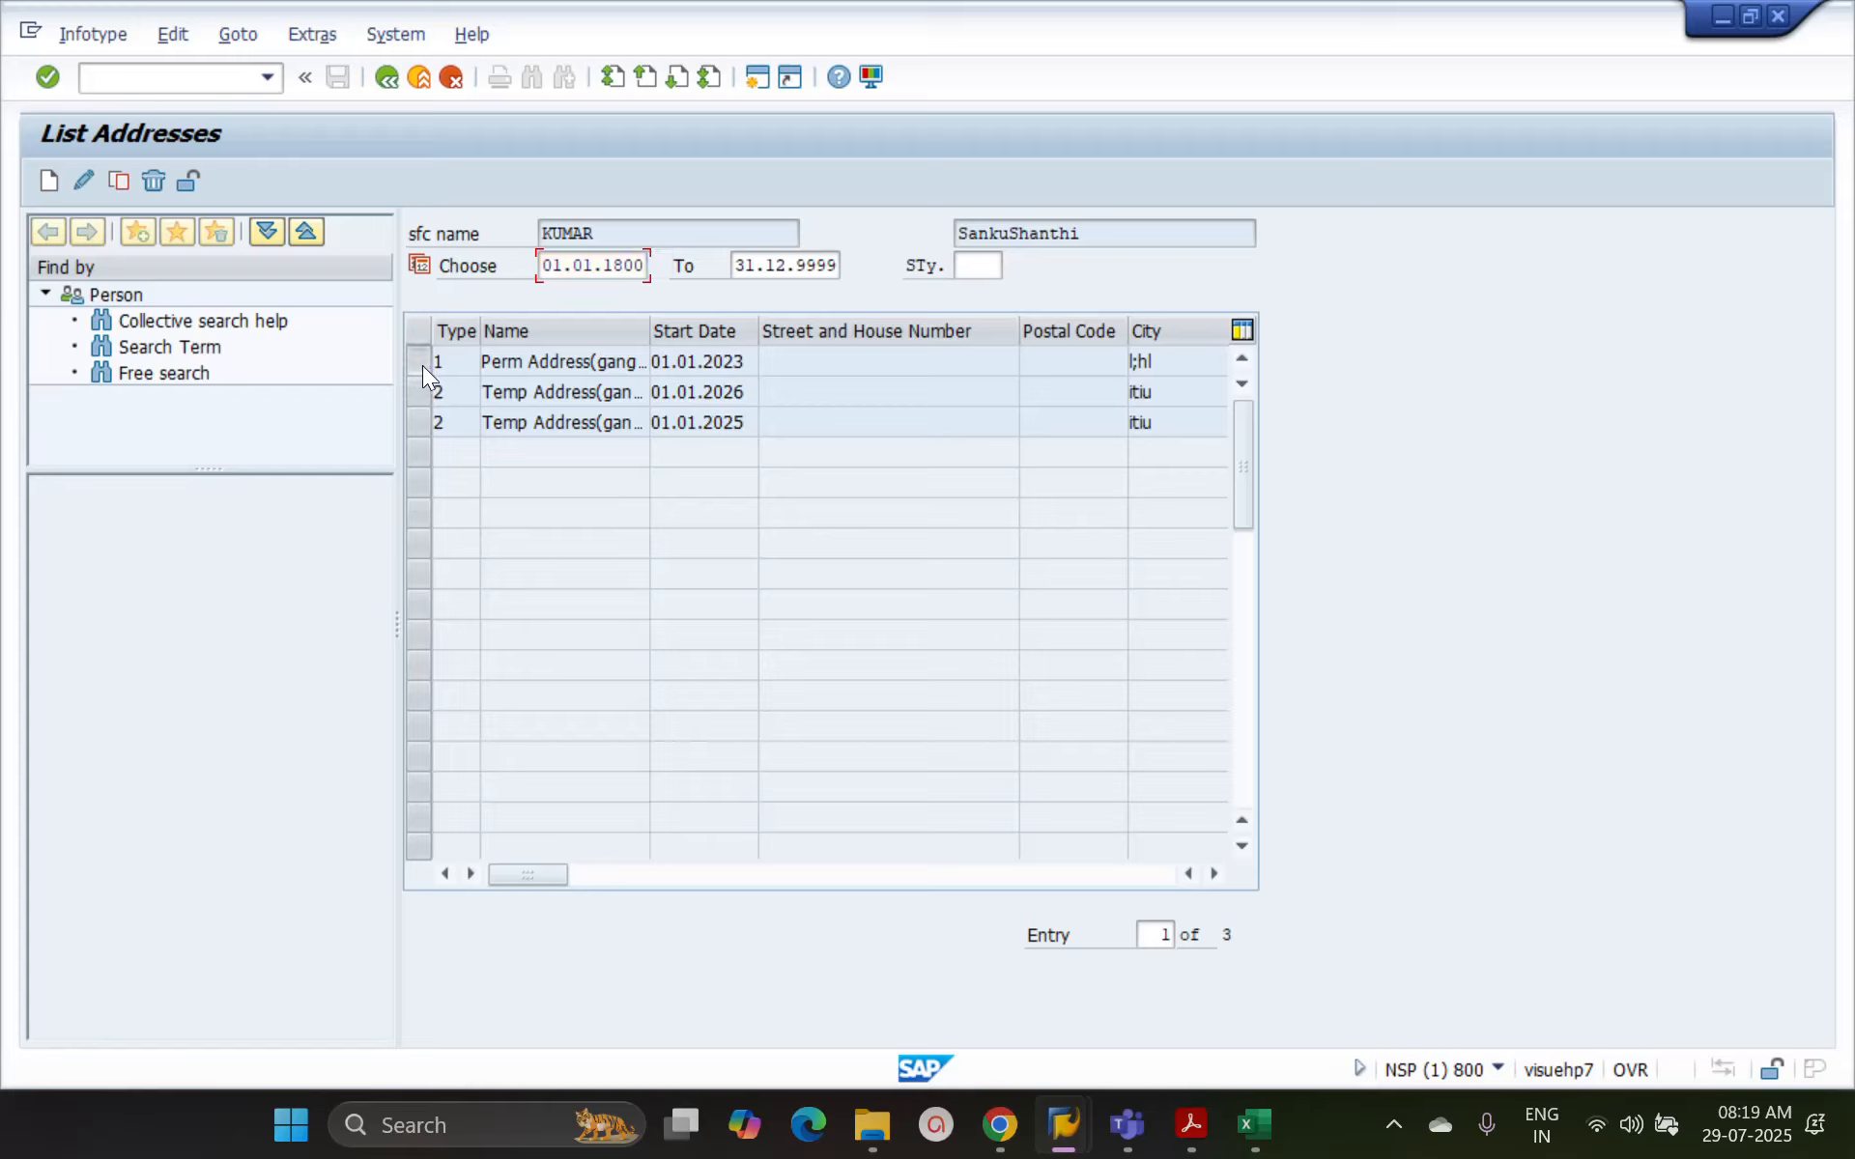
{"action": "left_click", "coordinate": [190, 182]}
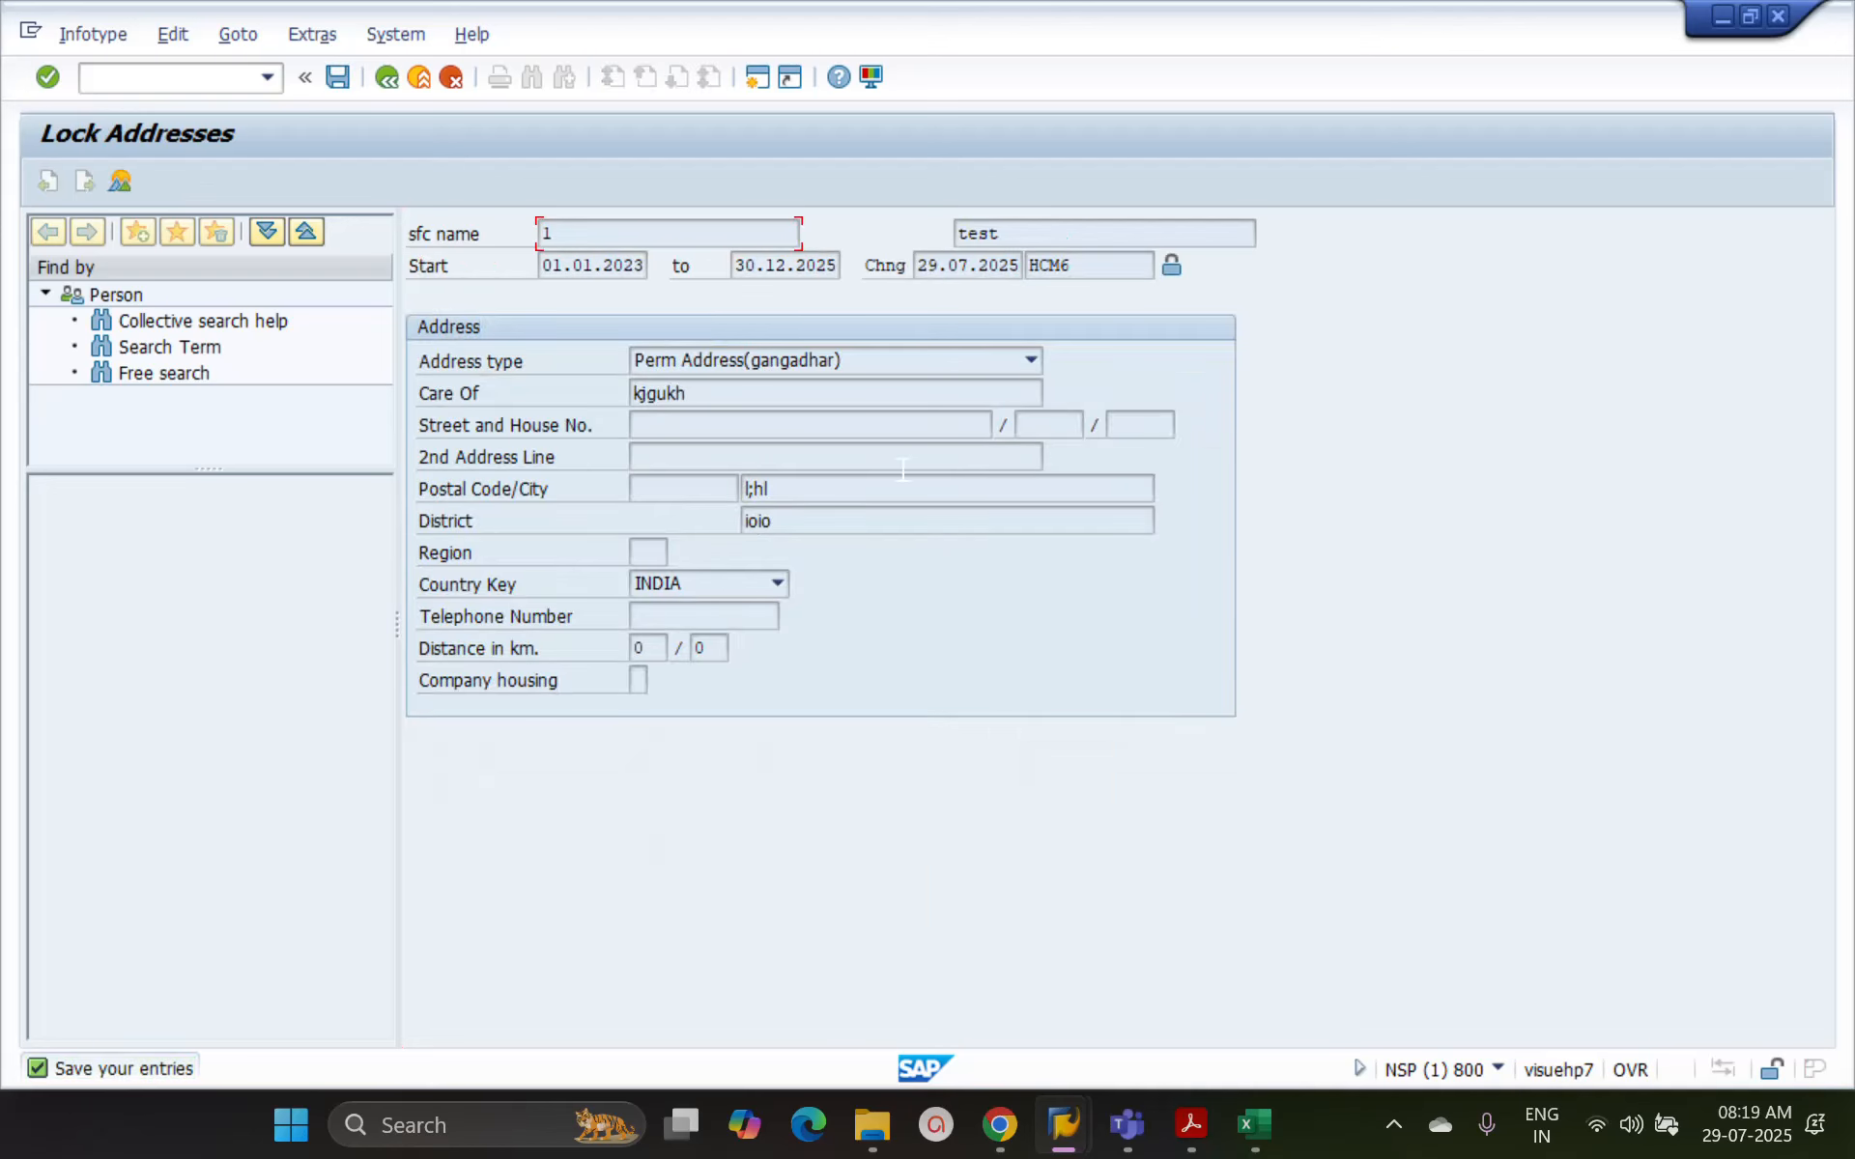
{"action": "left_click", "coordinate": [1169, 270]}
{"action": "left_click", "coordinate": [335, 79]}
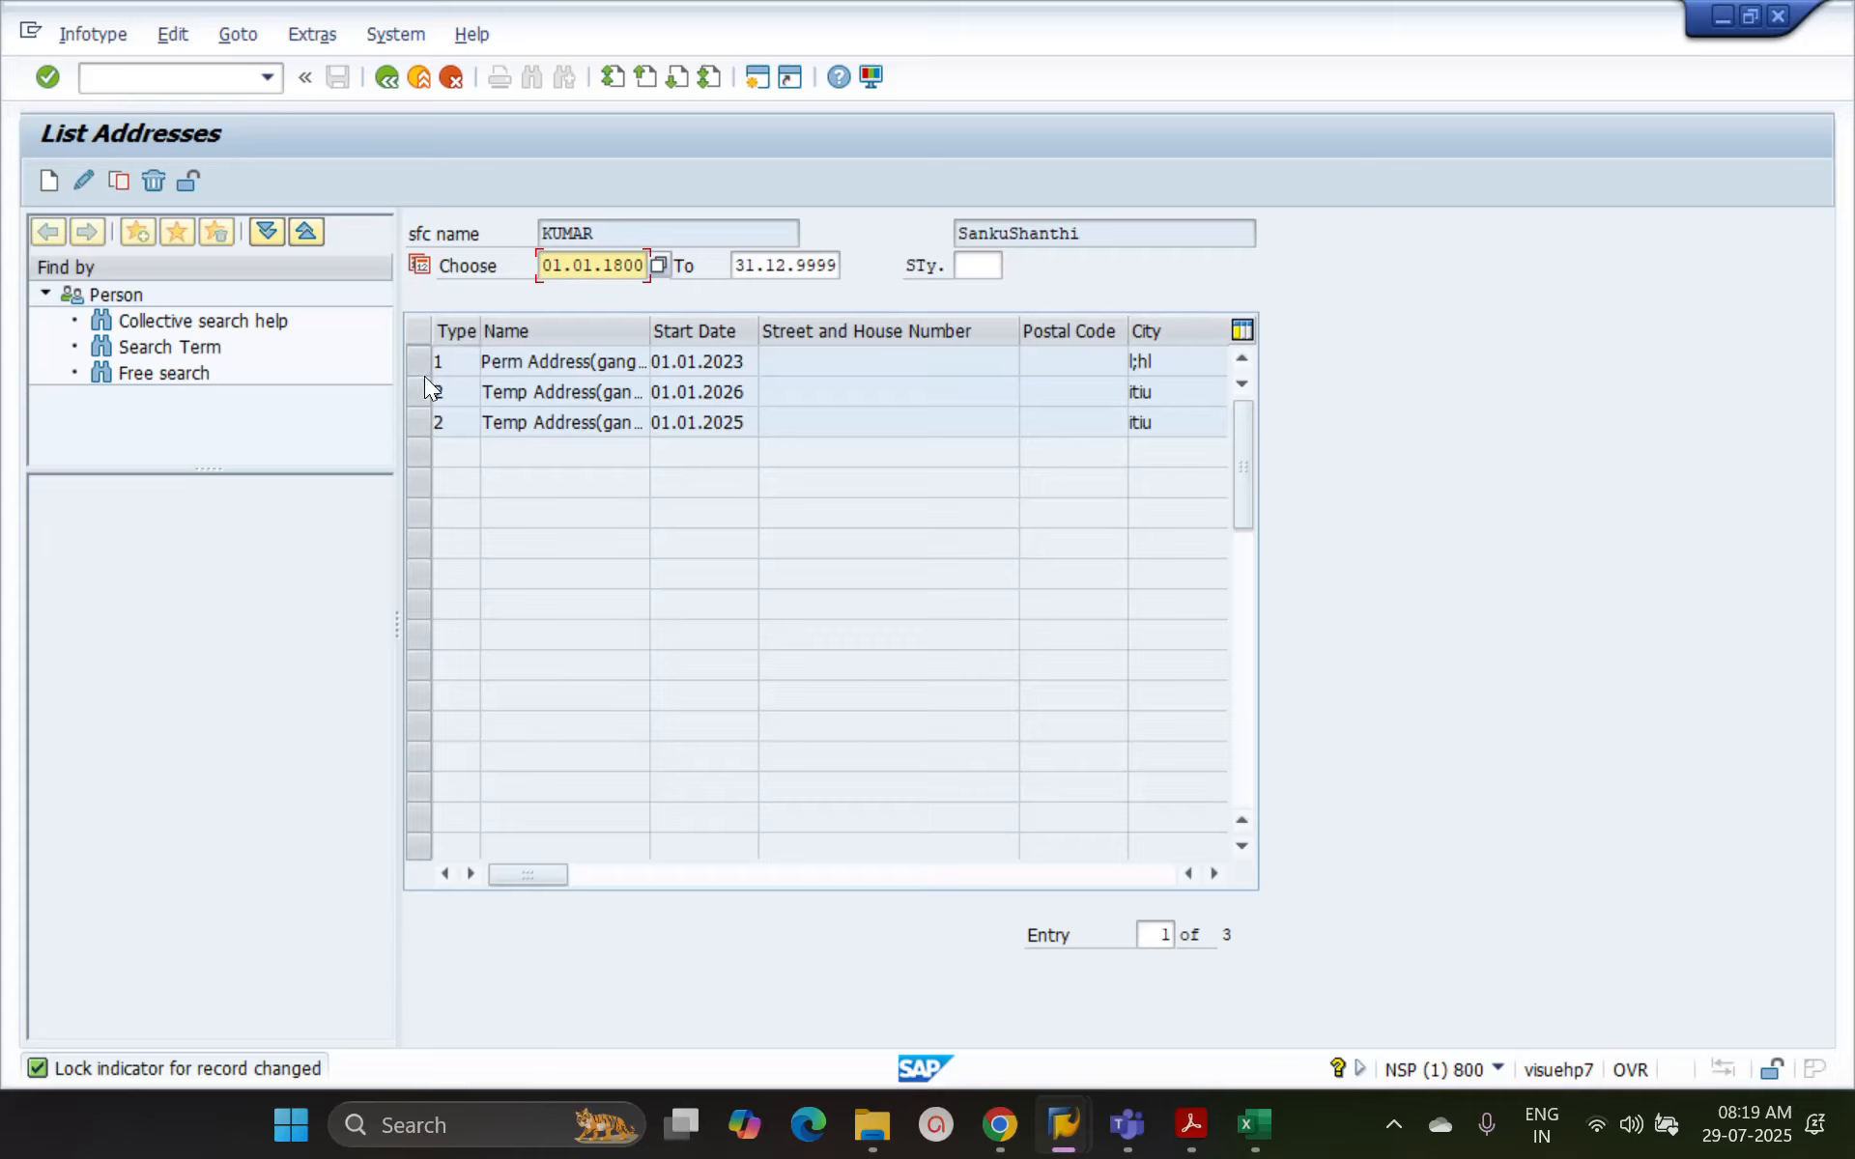
Examine the lock indicator column for the permanent address record in the list, and return to the HR master data overview
{"action": "left_click", "coordinate": [414, 367]}
{"action": "left_click", "coordinate": [414, 367]}
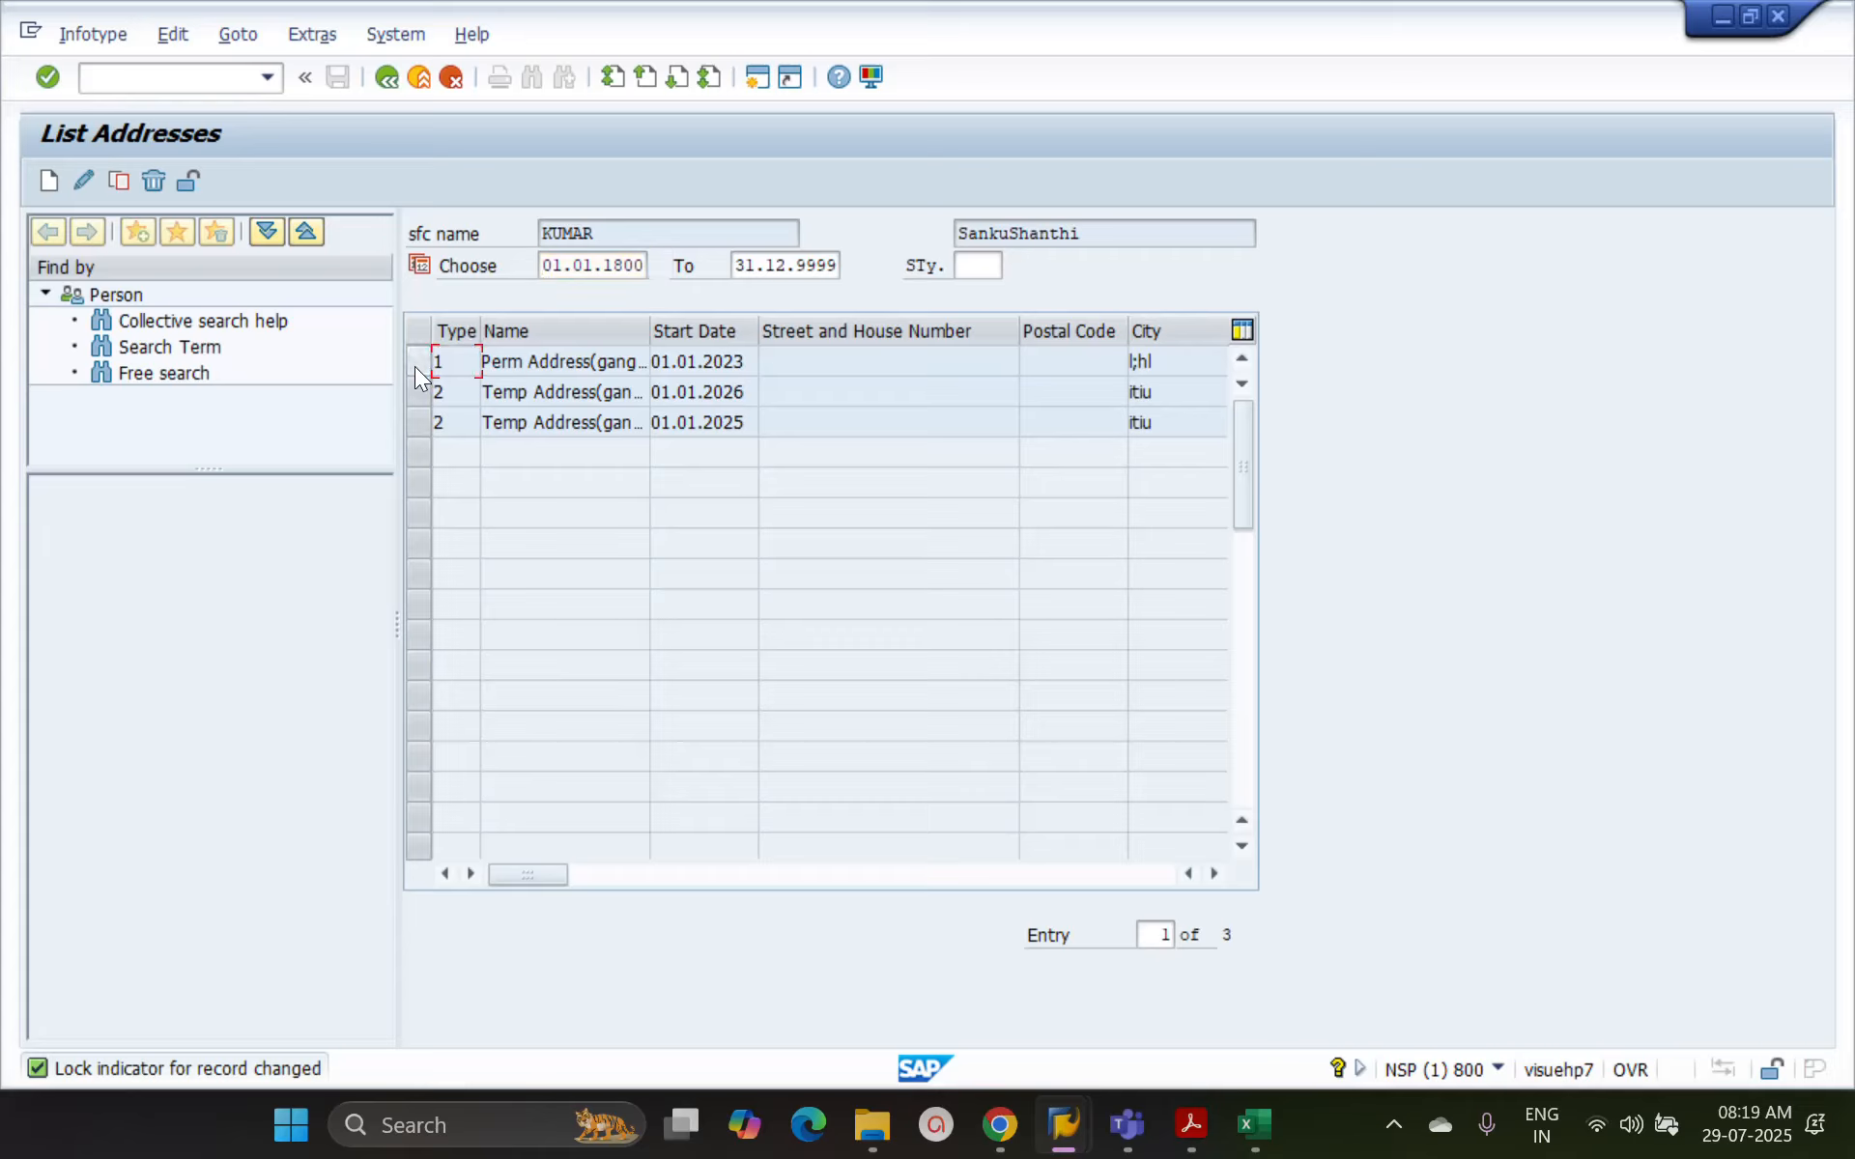
{"action": "left_click", "coordinate": [414, 368]}
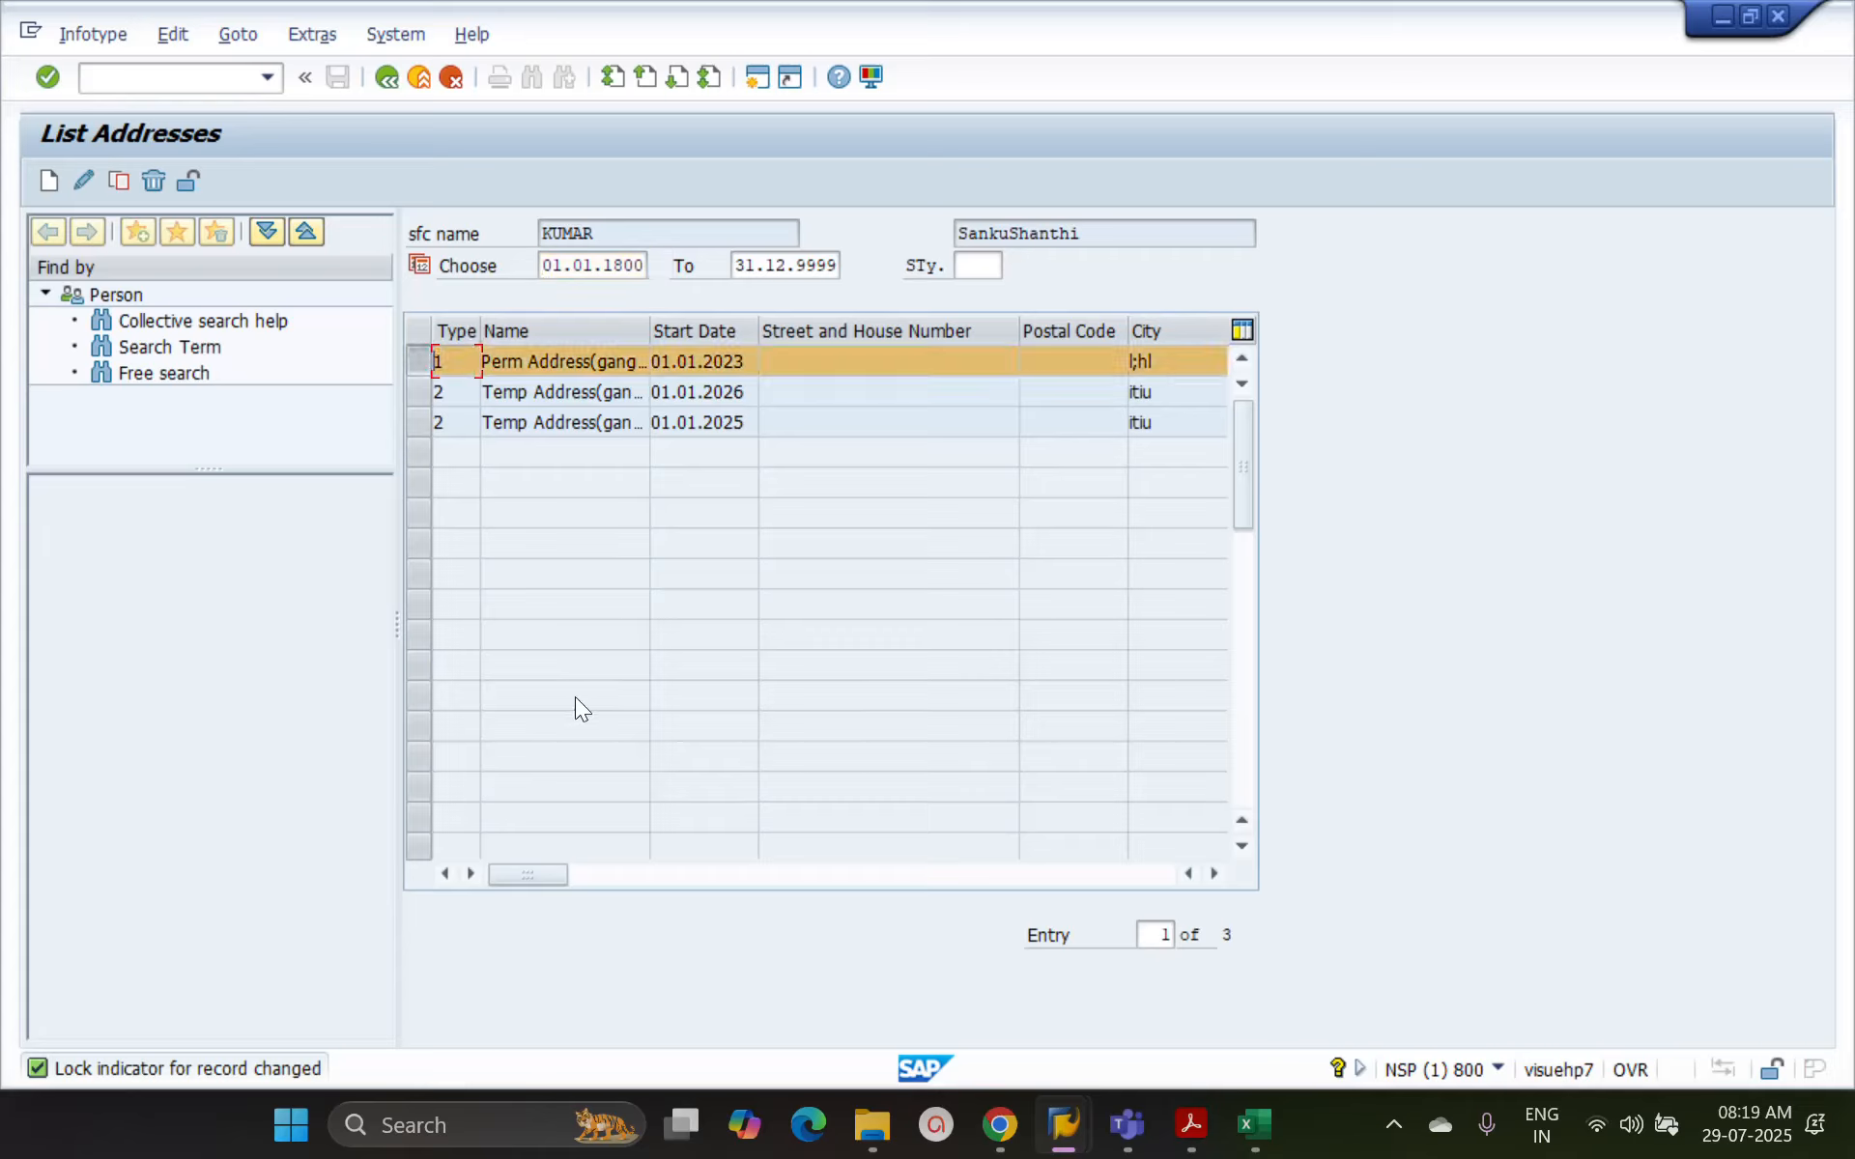
{"action": "left_click", "coordinate": [602, 878]}
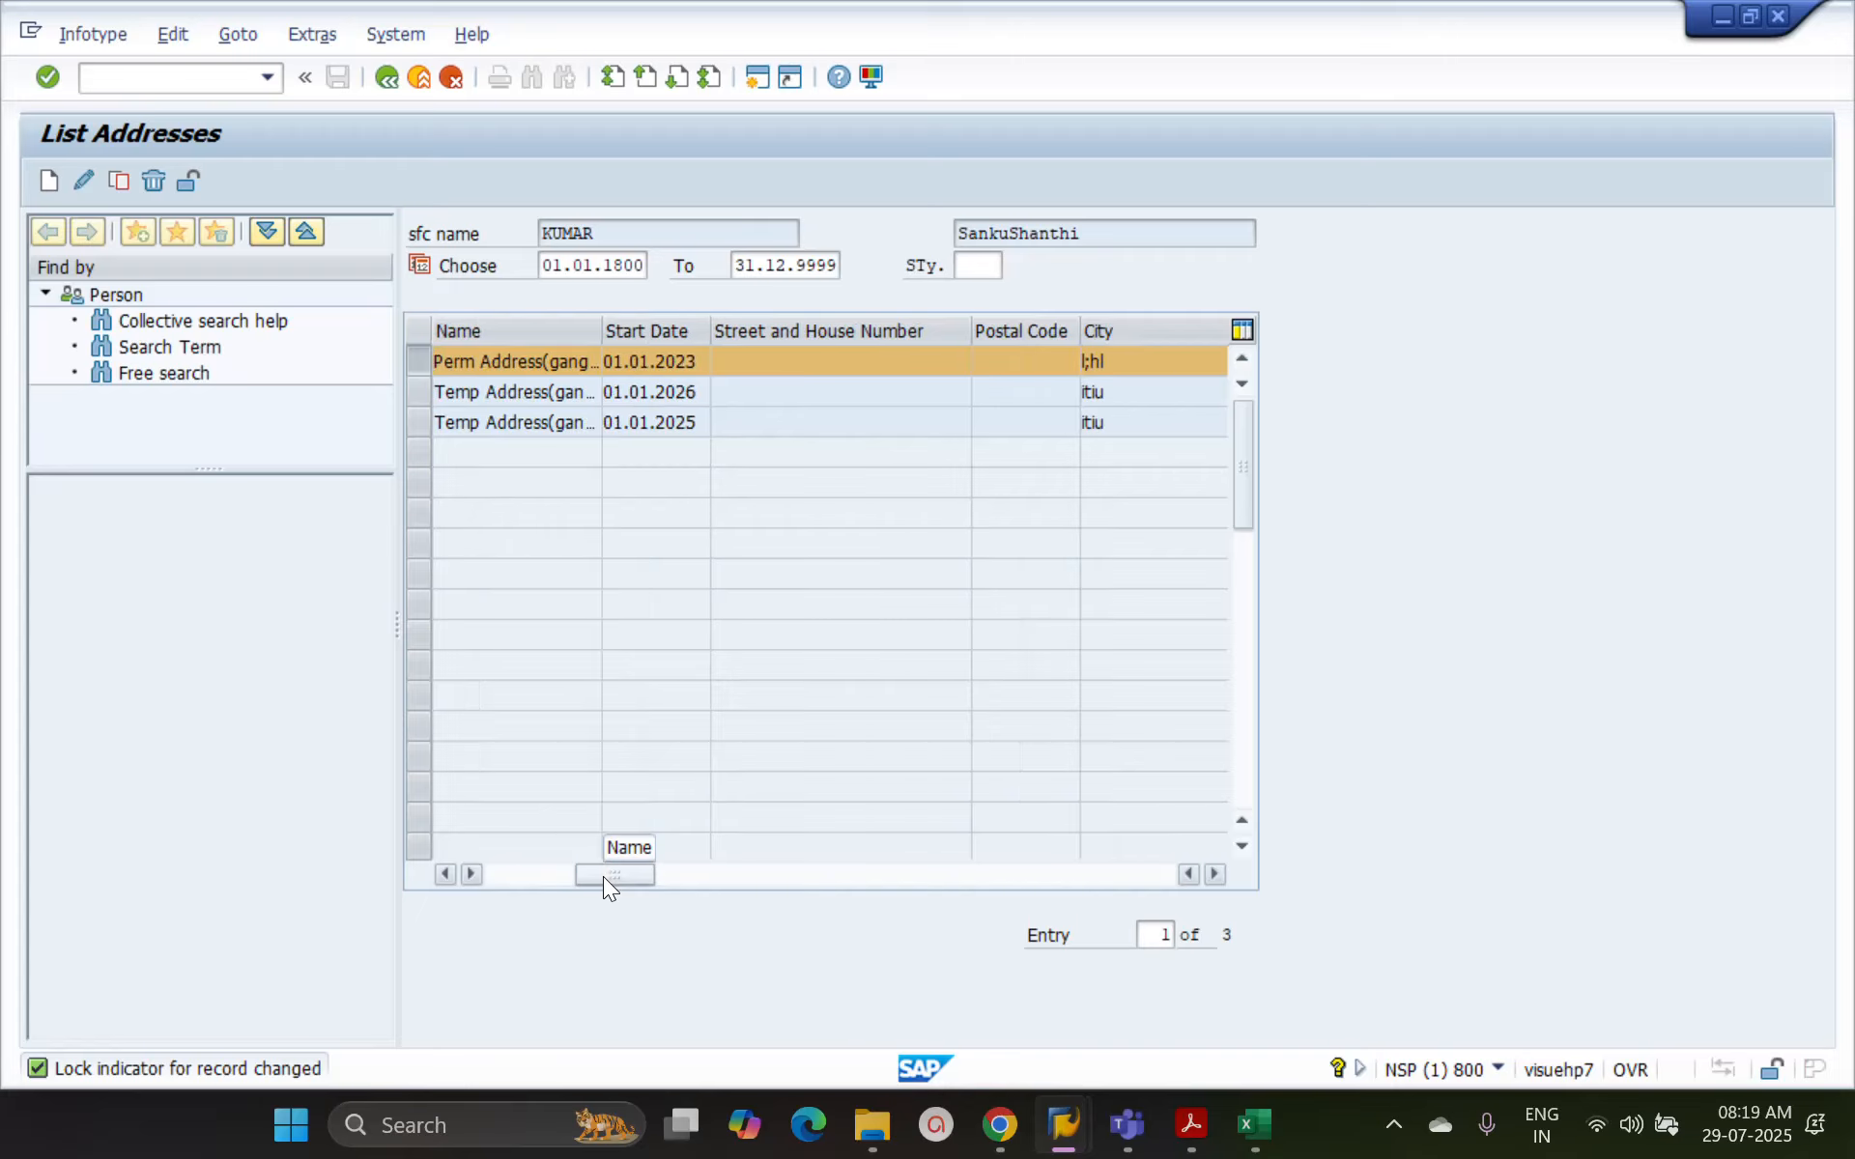
{"action": "left_click", "coordinate": [703, 881]}
{"action": "left_click", "coordinate": [781, 879]}
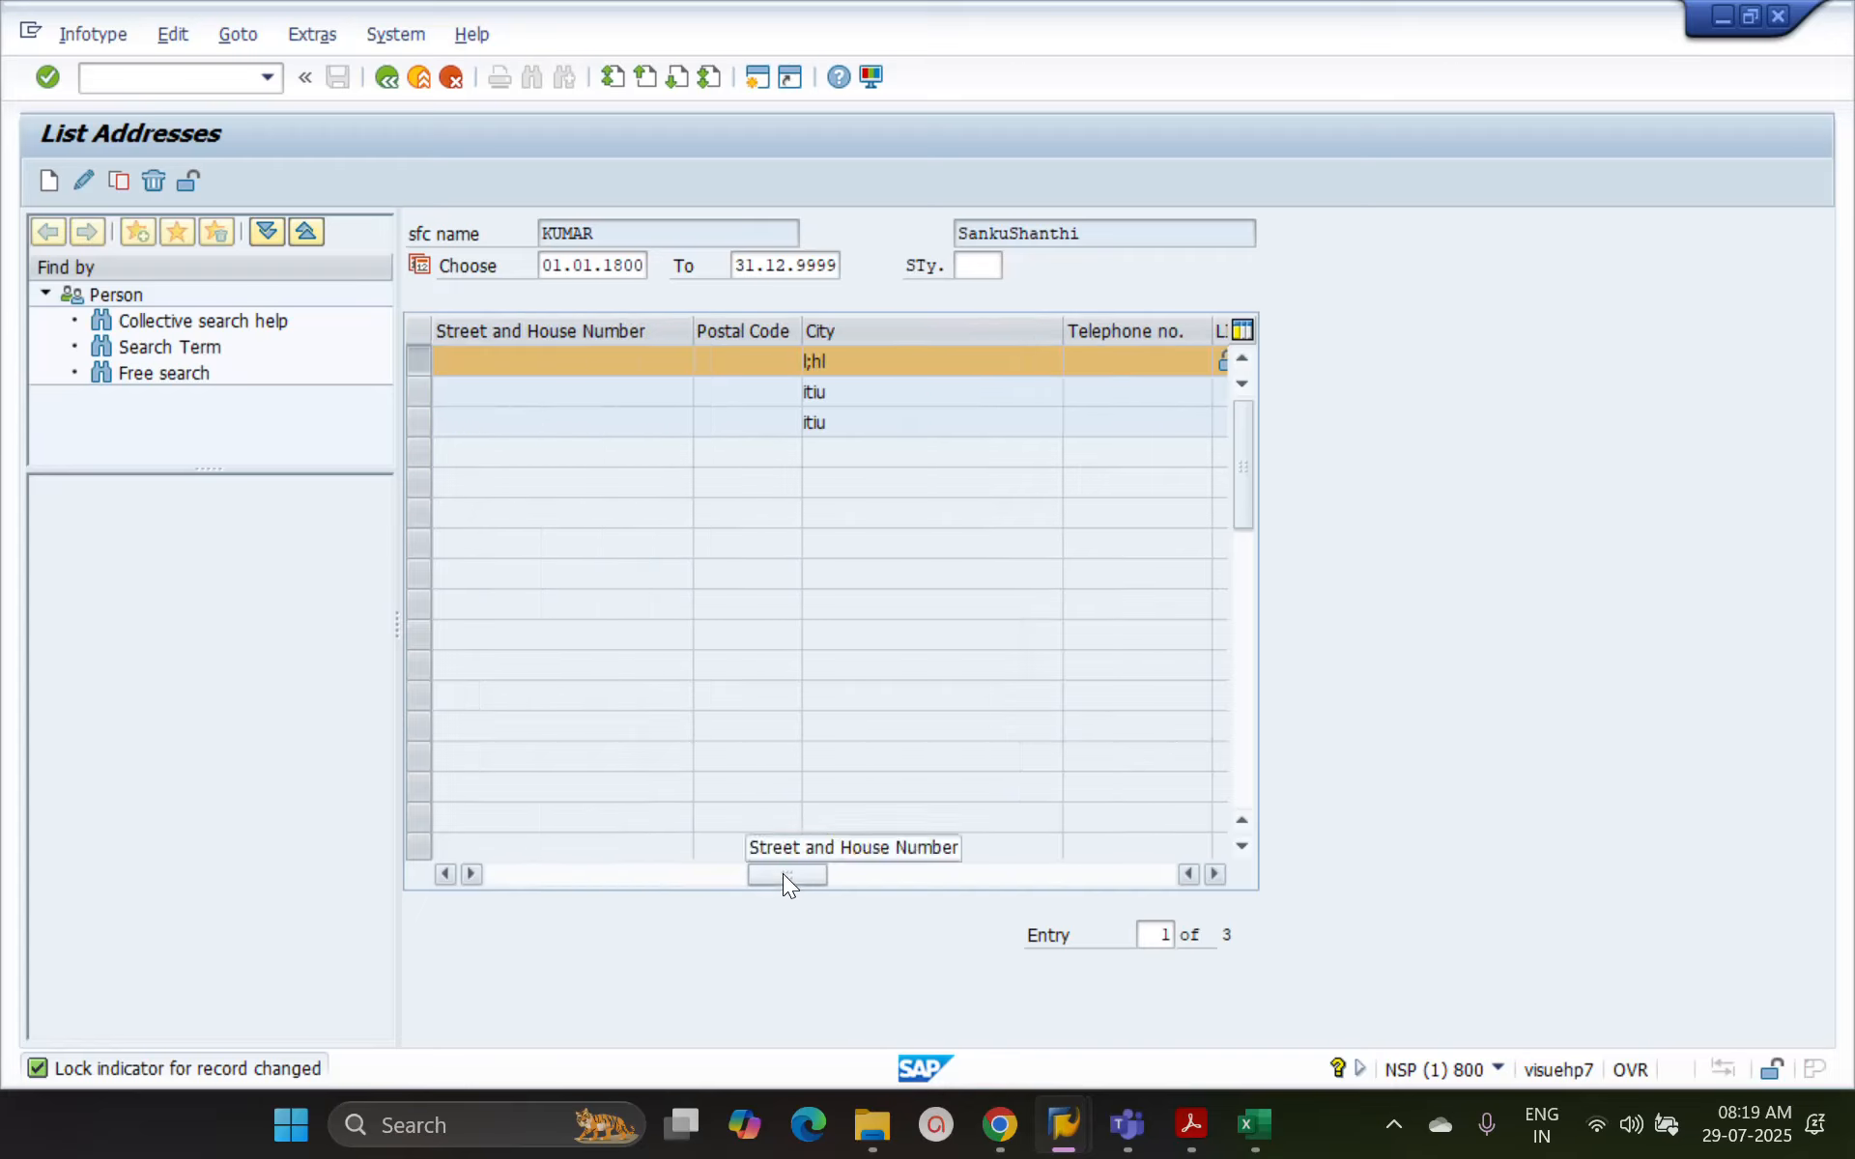
{"action": "left_click", "coordinate": [916, 873]}
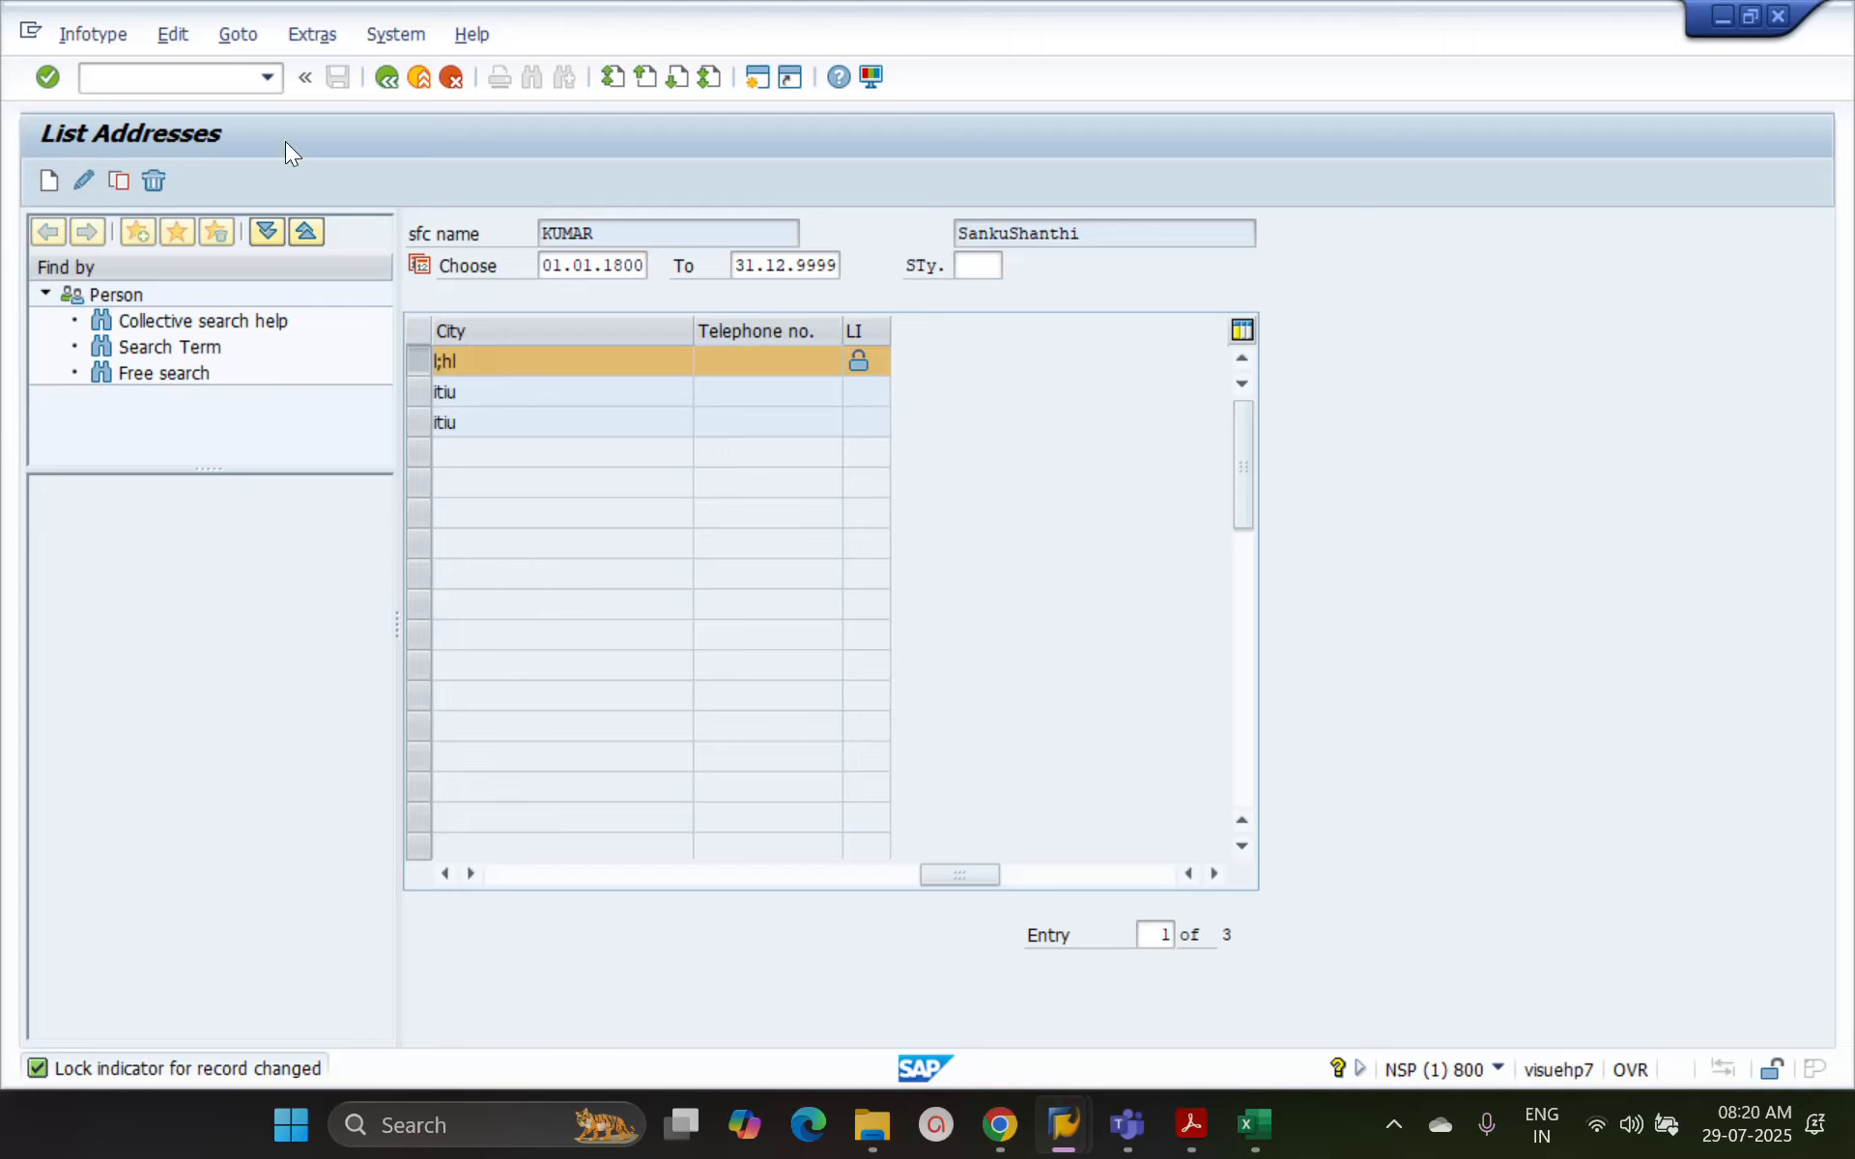
{"action": "left_click", "coordinate": [391, 70]}
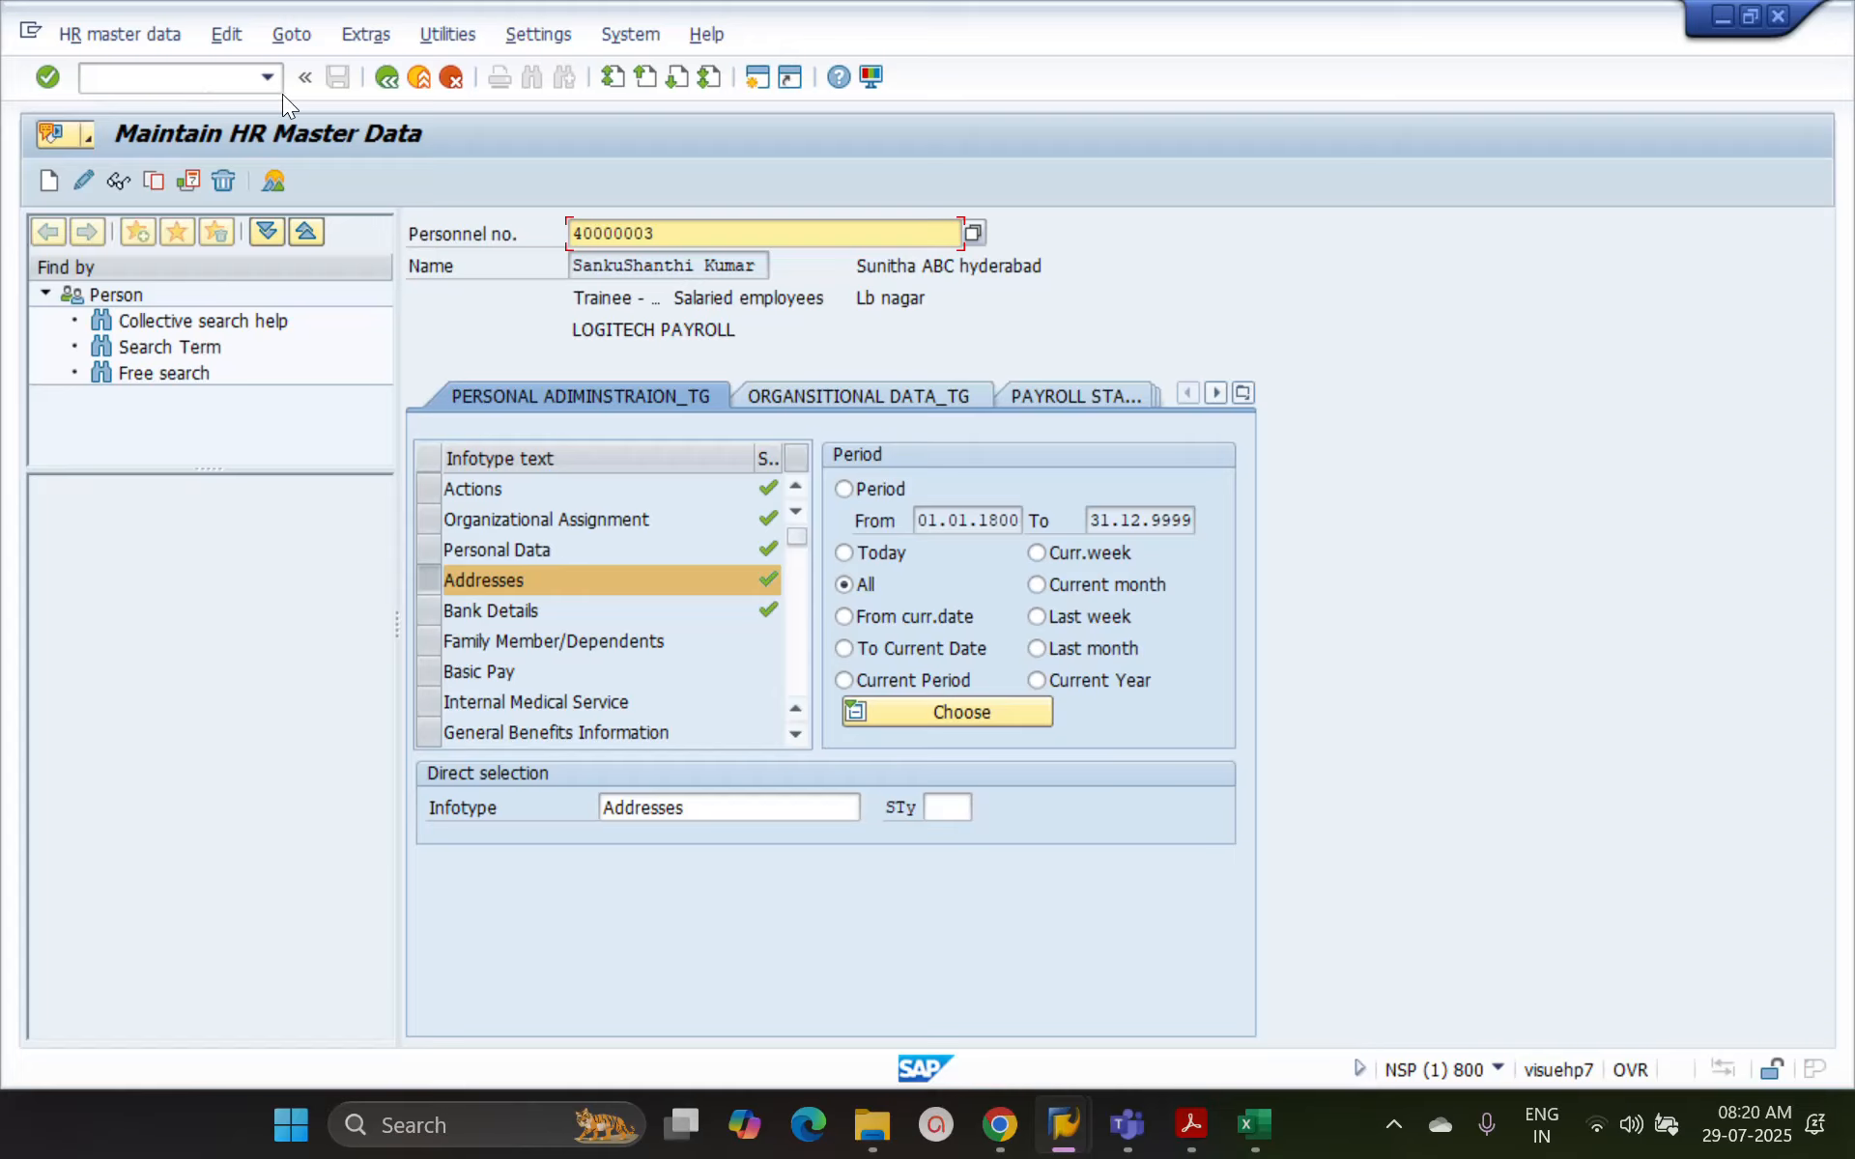
Restart transaction PA30 and open the Addresses infotype for changing to check the lock on the permanent address
{"action": "left_click", "coordinate": [384, 79]}
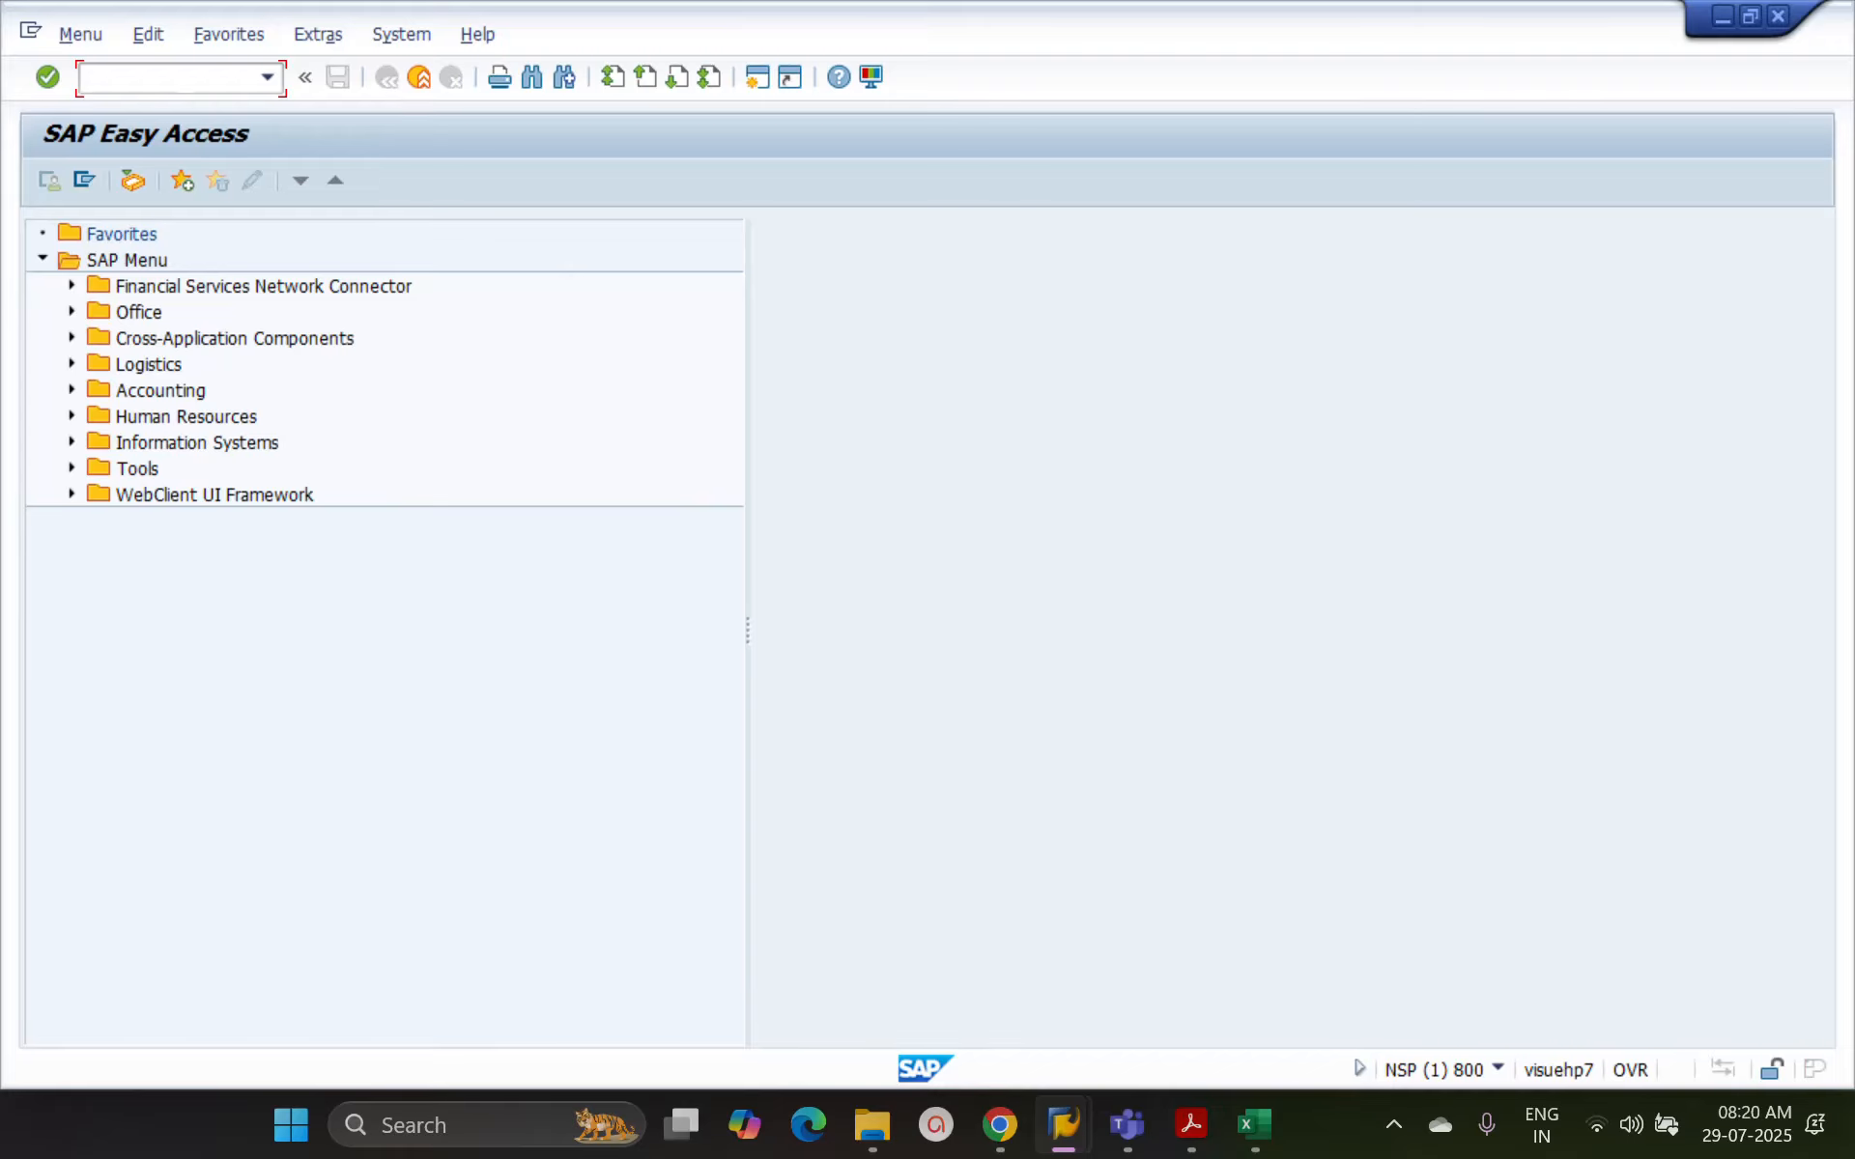
{"action": "type", "text": "pa30"}
{"action": "key", "text": "Return"}
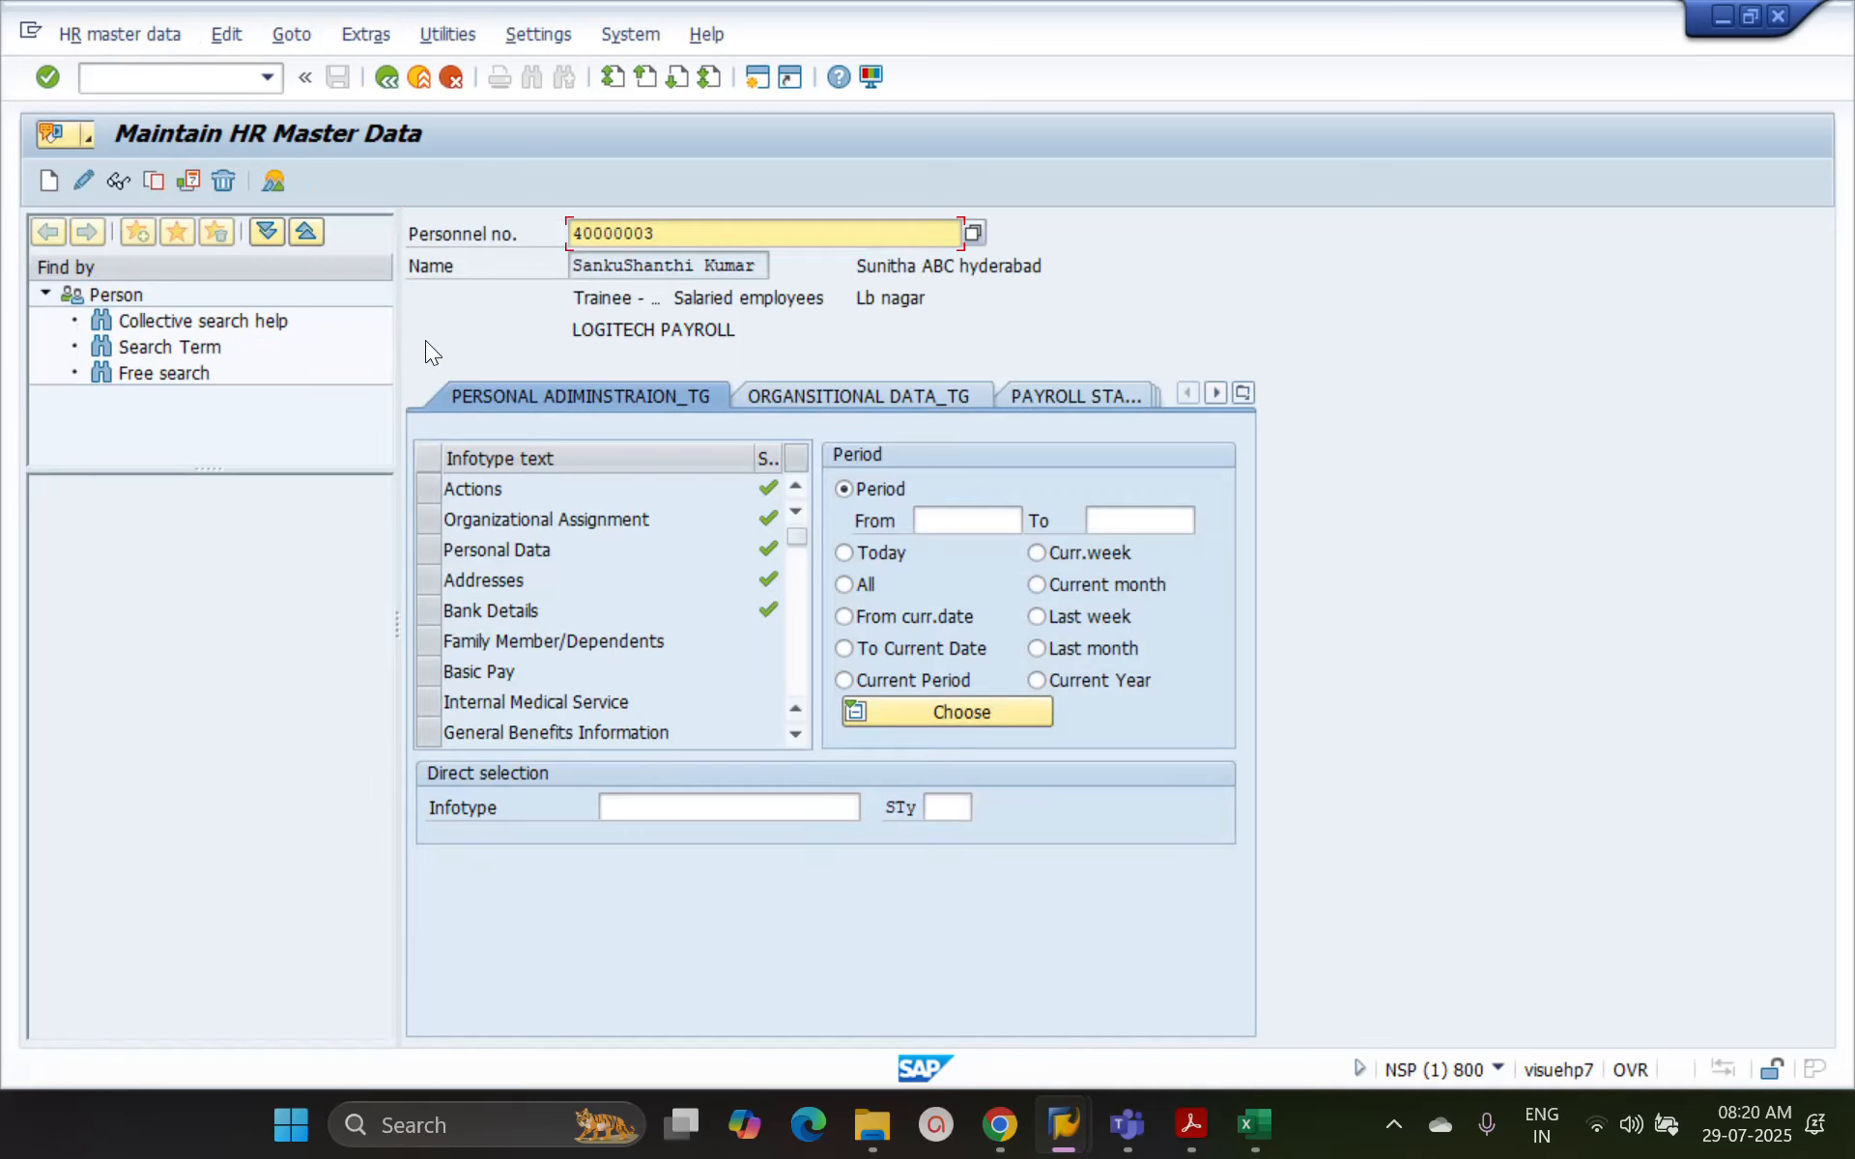
{"action": "left_click", "coordinate": [436, 582]}
{"action": "left_click", "coordinate": [83, 181]}
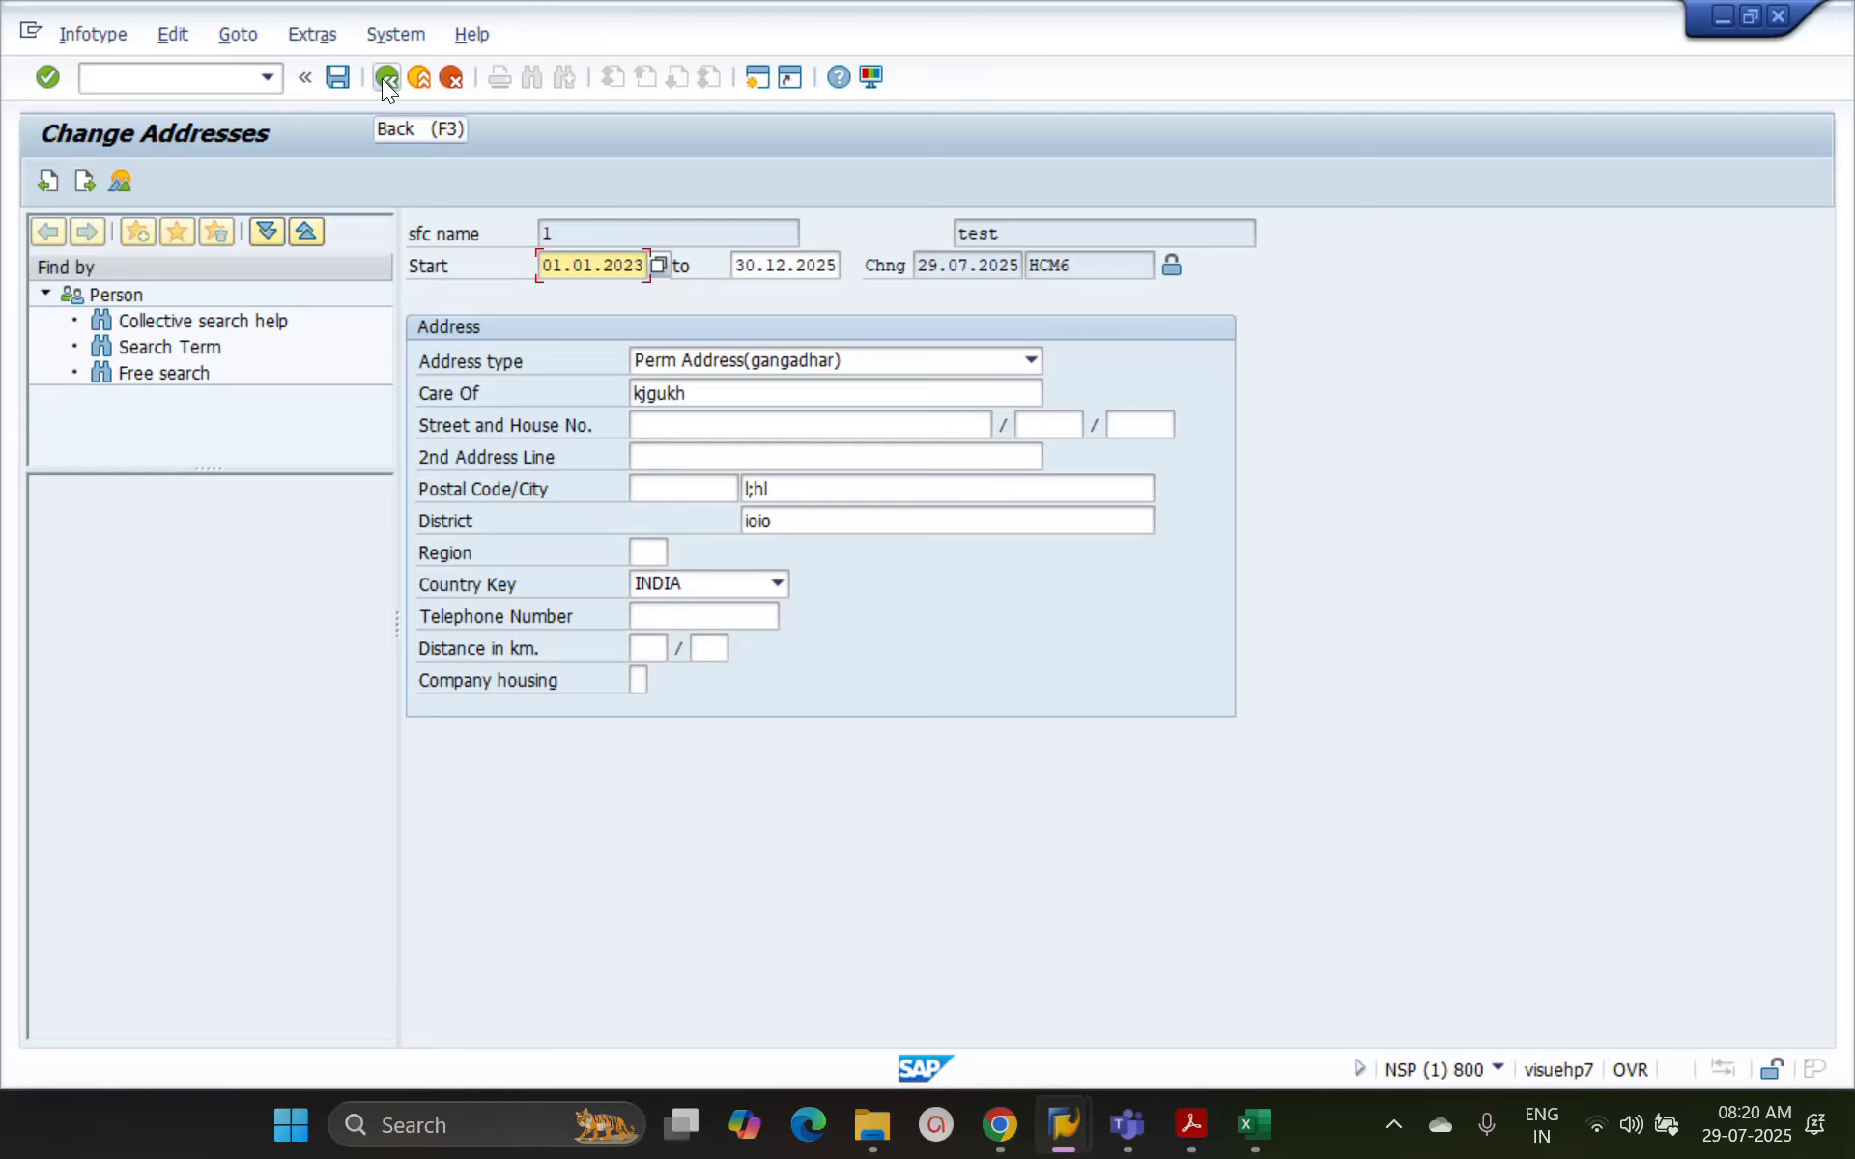
{"action": "left_click", "coordinate": [384, 77]}
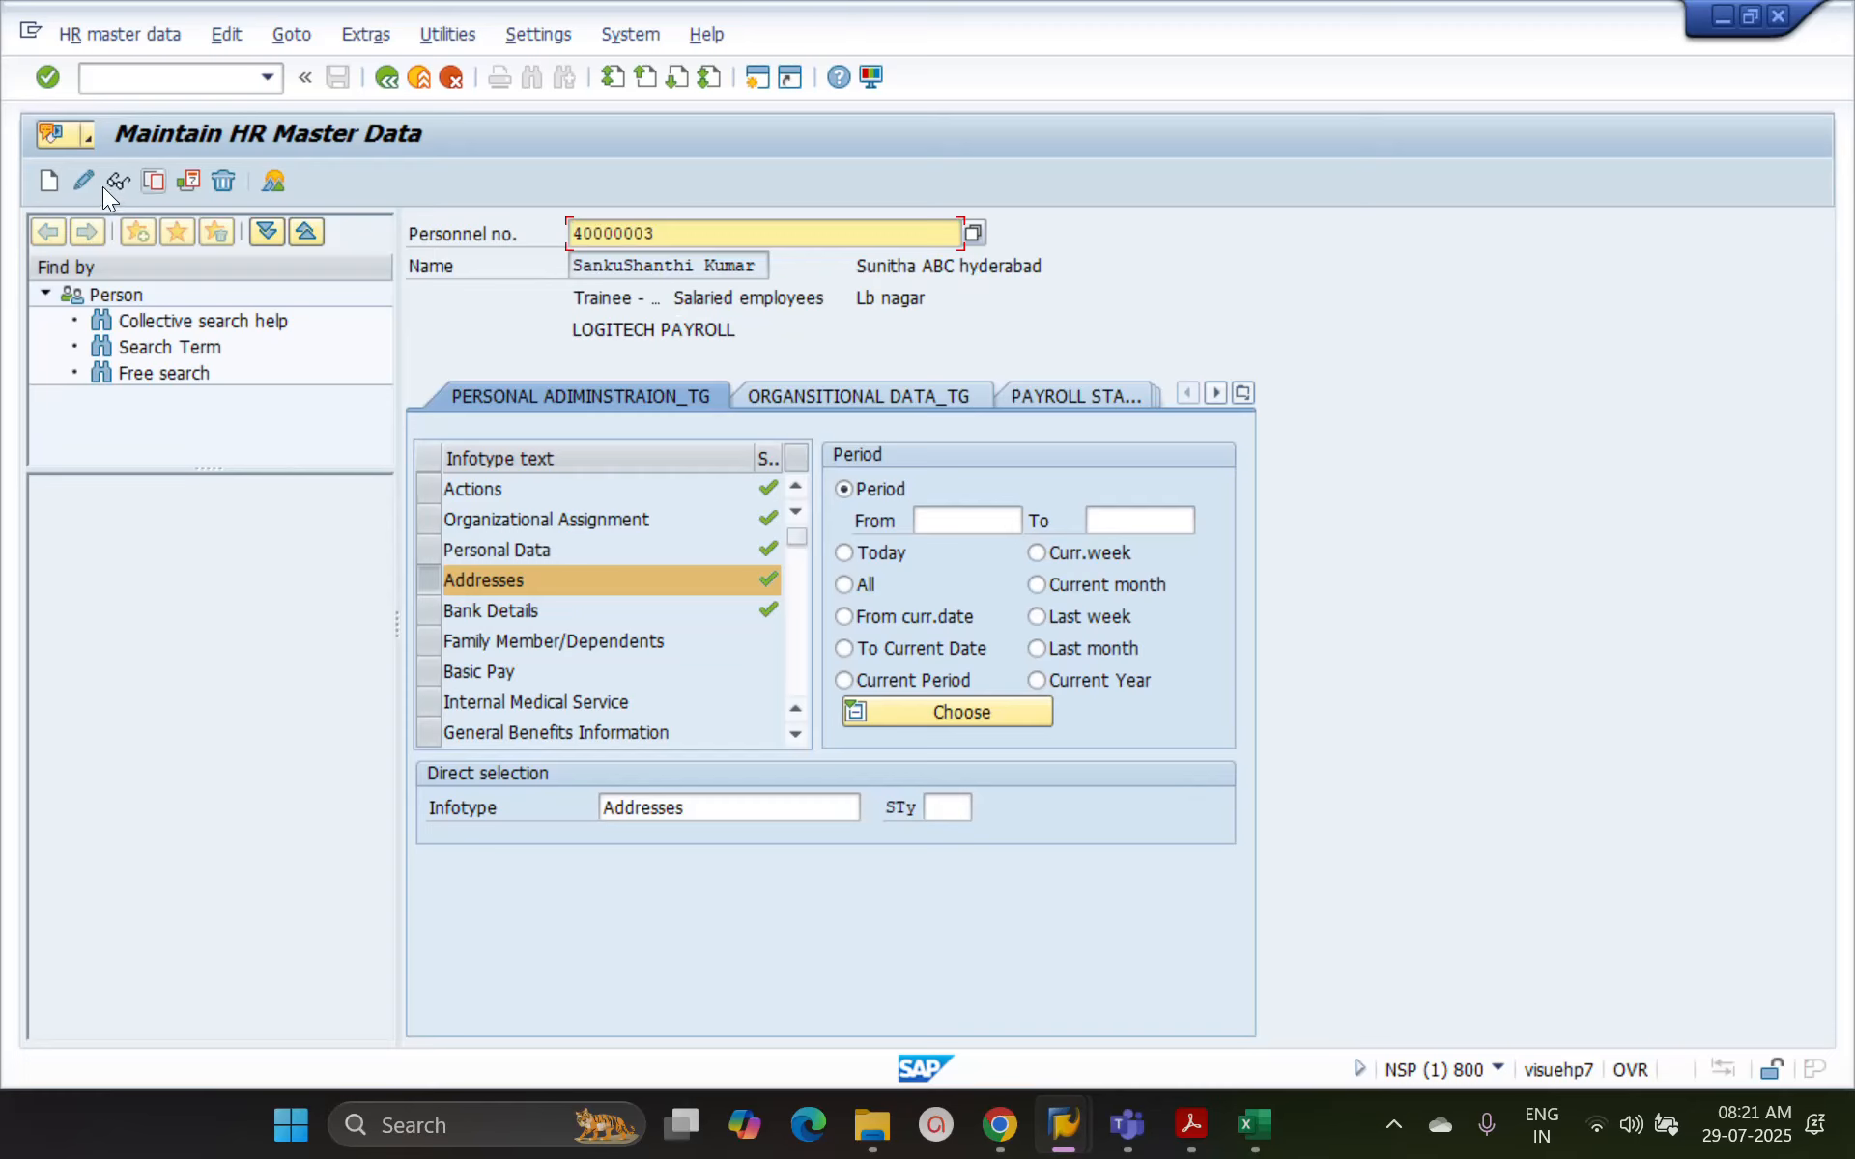
{"action": "left_click", "coordinate": [93, 181]}
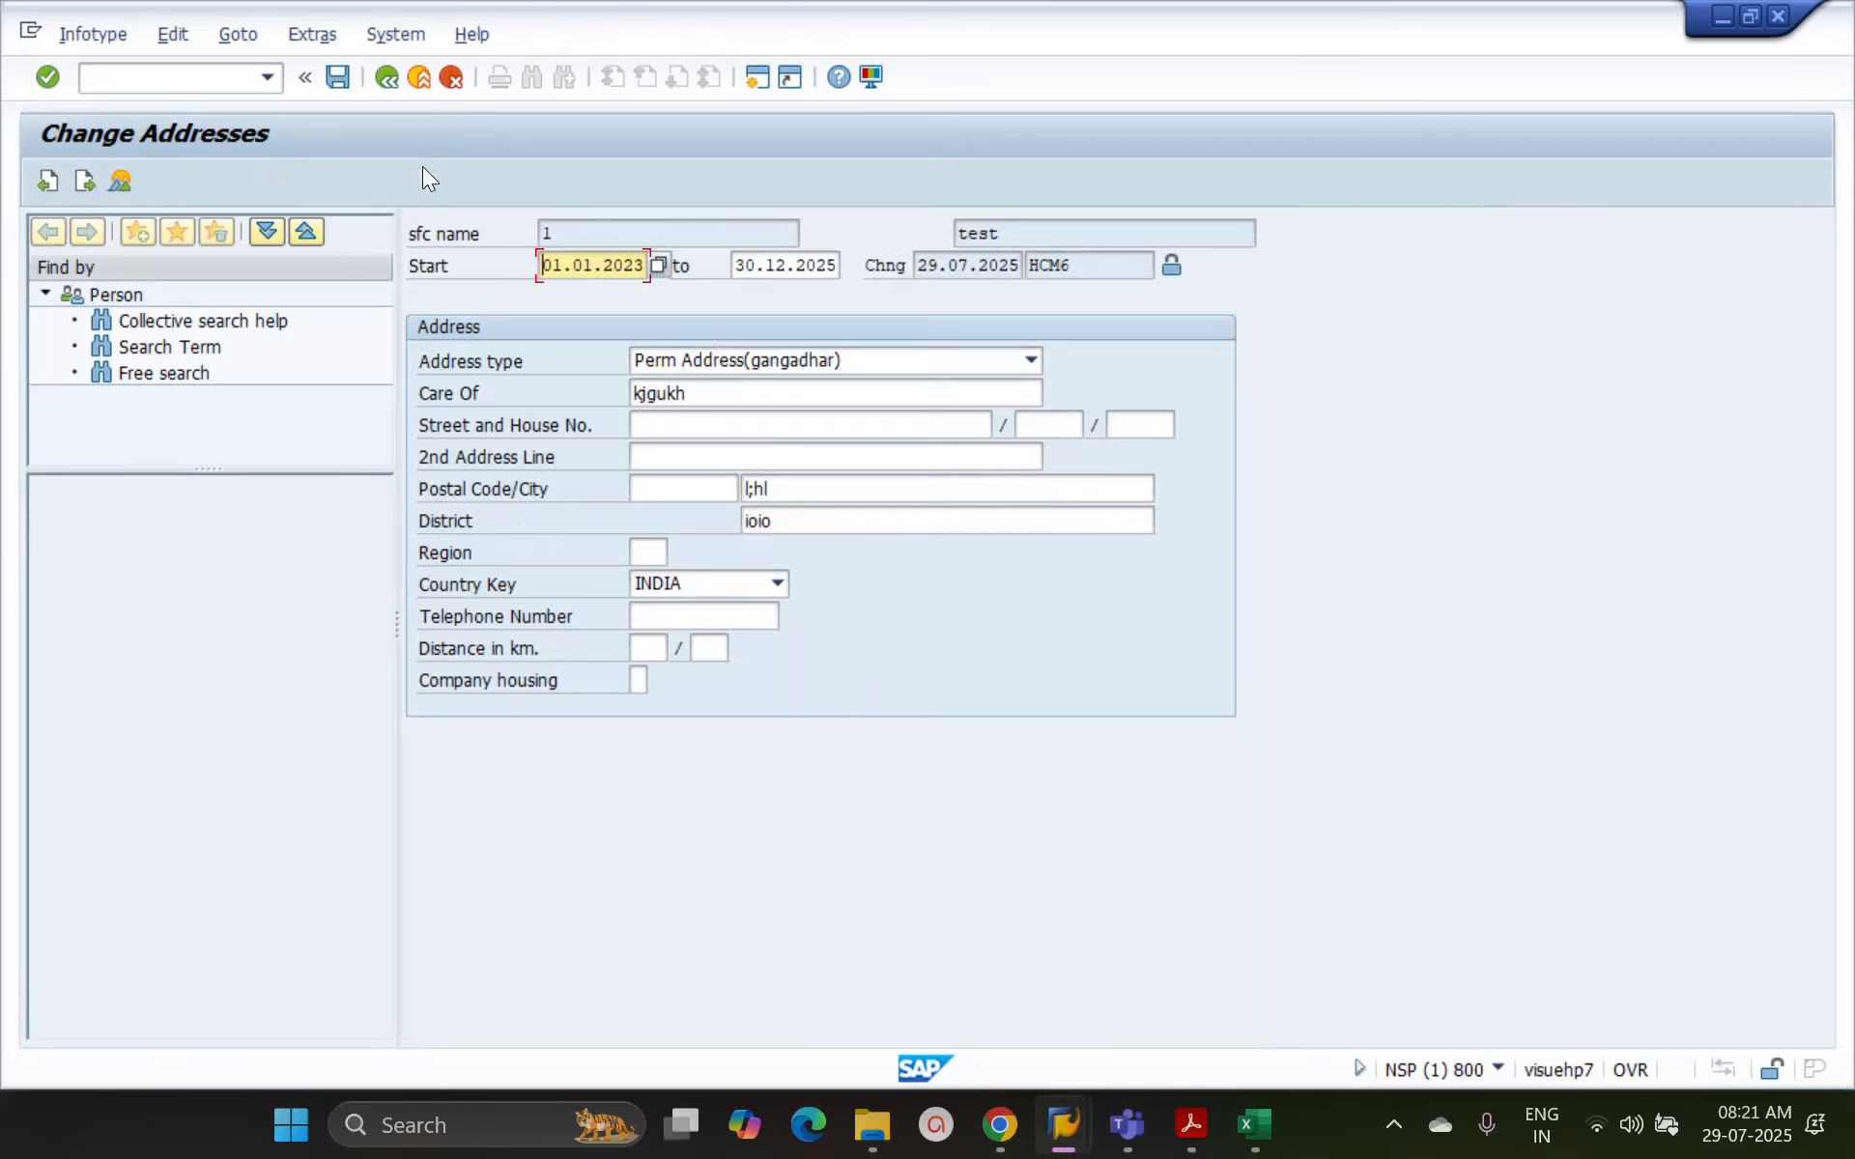
{"action": "left_click", "coordinate": [420, 84]}
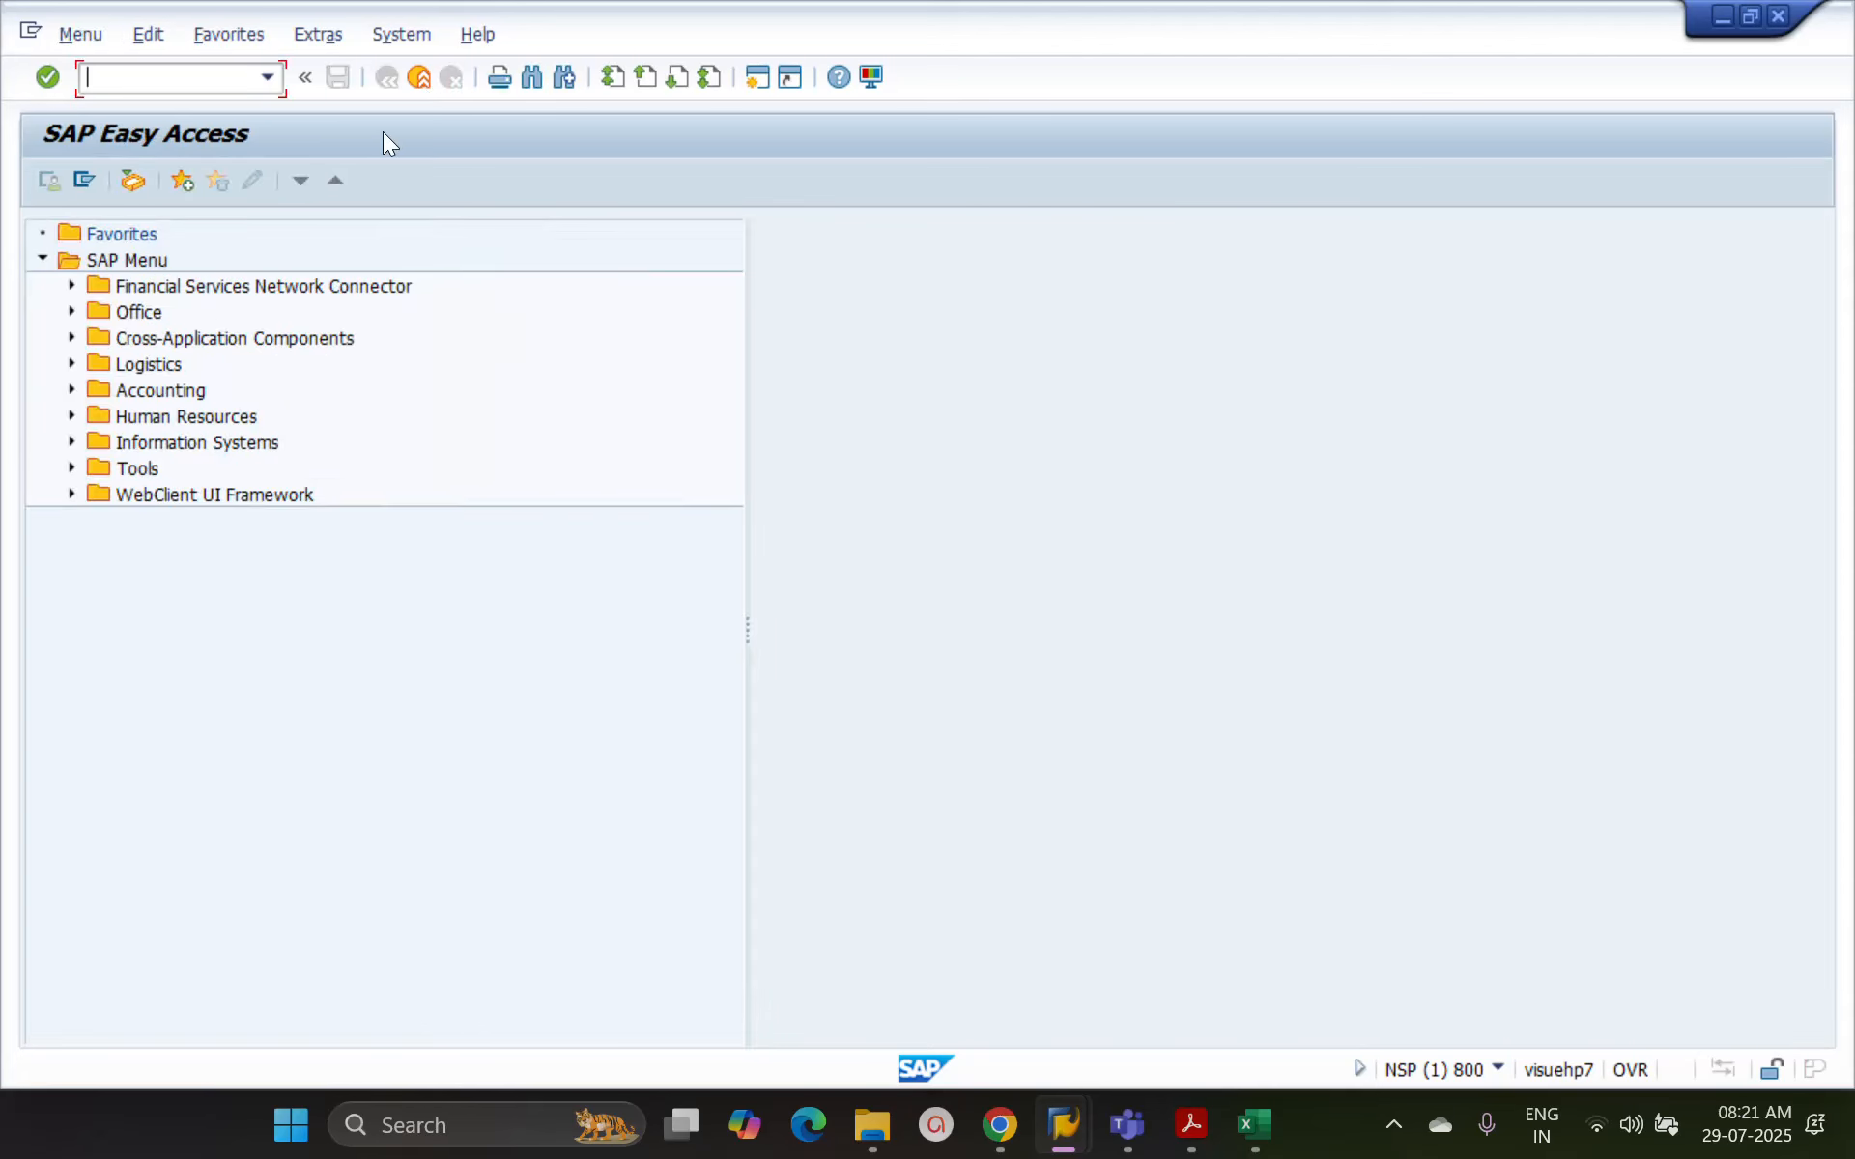
Start transaction PA20 and switch from displaying to maintaining HR master data
{"action": "type", "text": "pa20"}
{"action": "key", "text": "Return"}
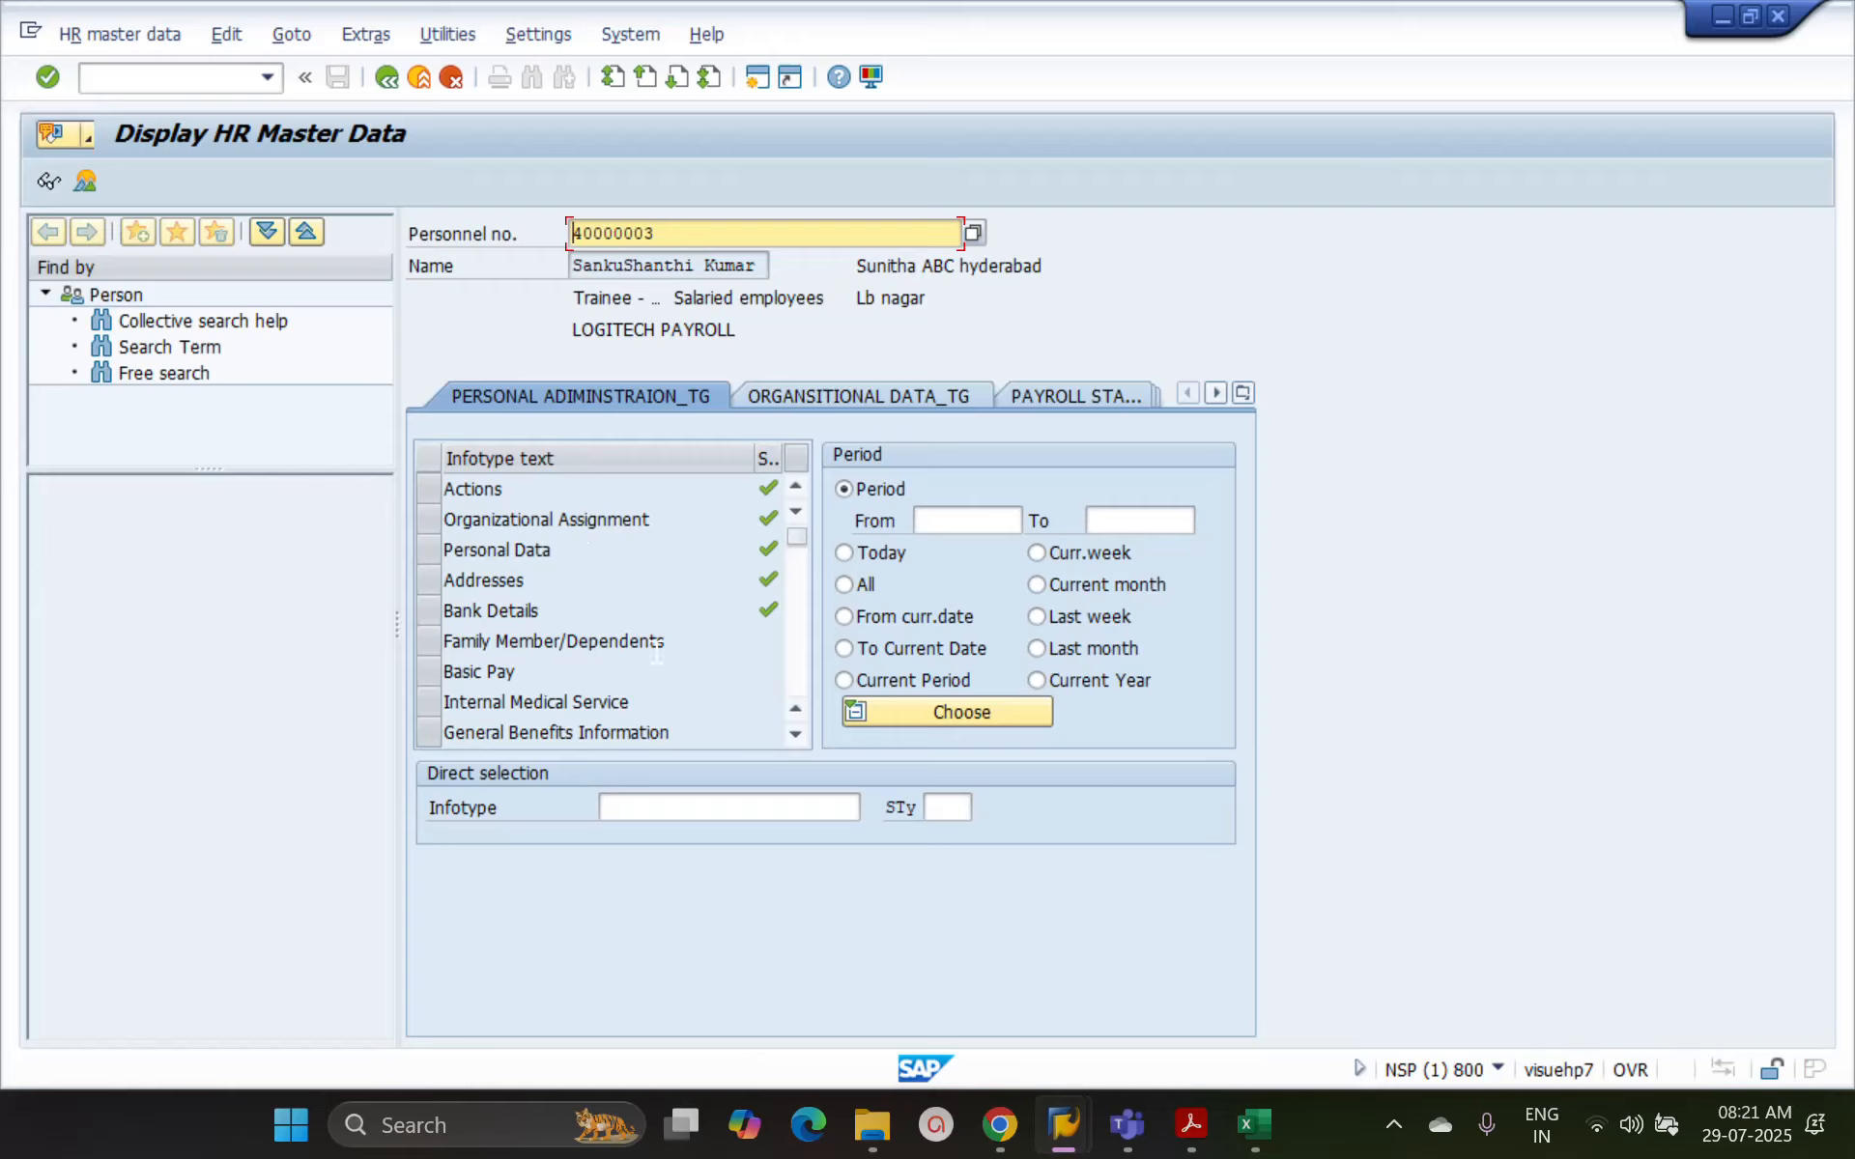
{"action": "left_click", "coordinate": [645, 809]}
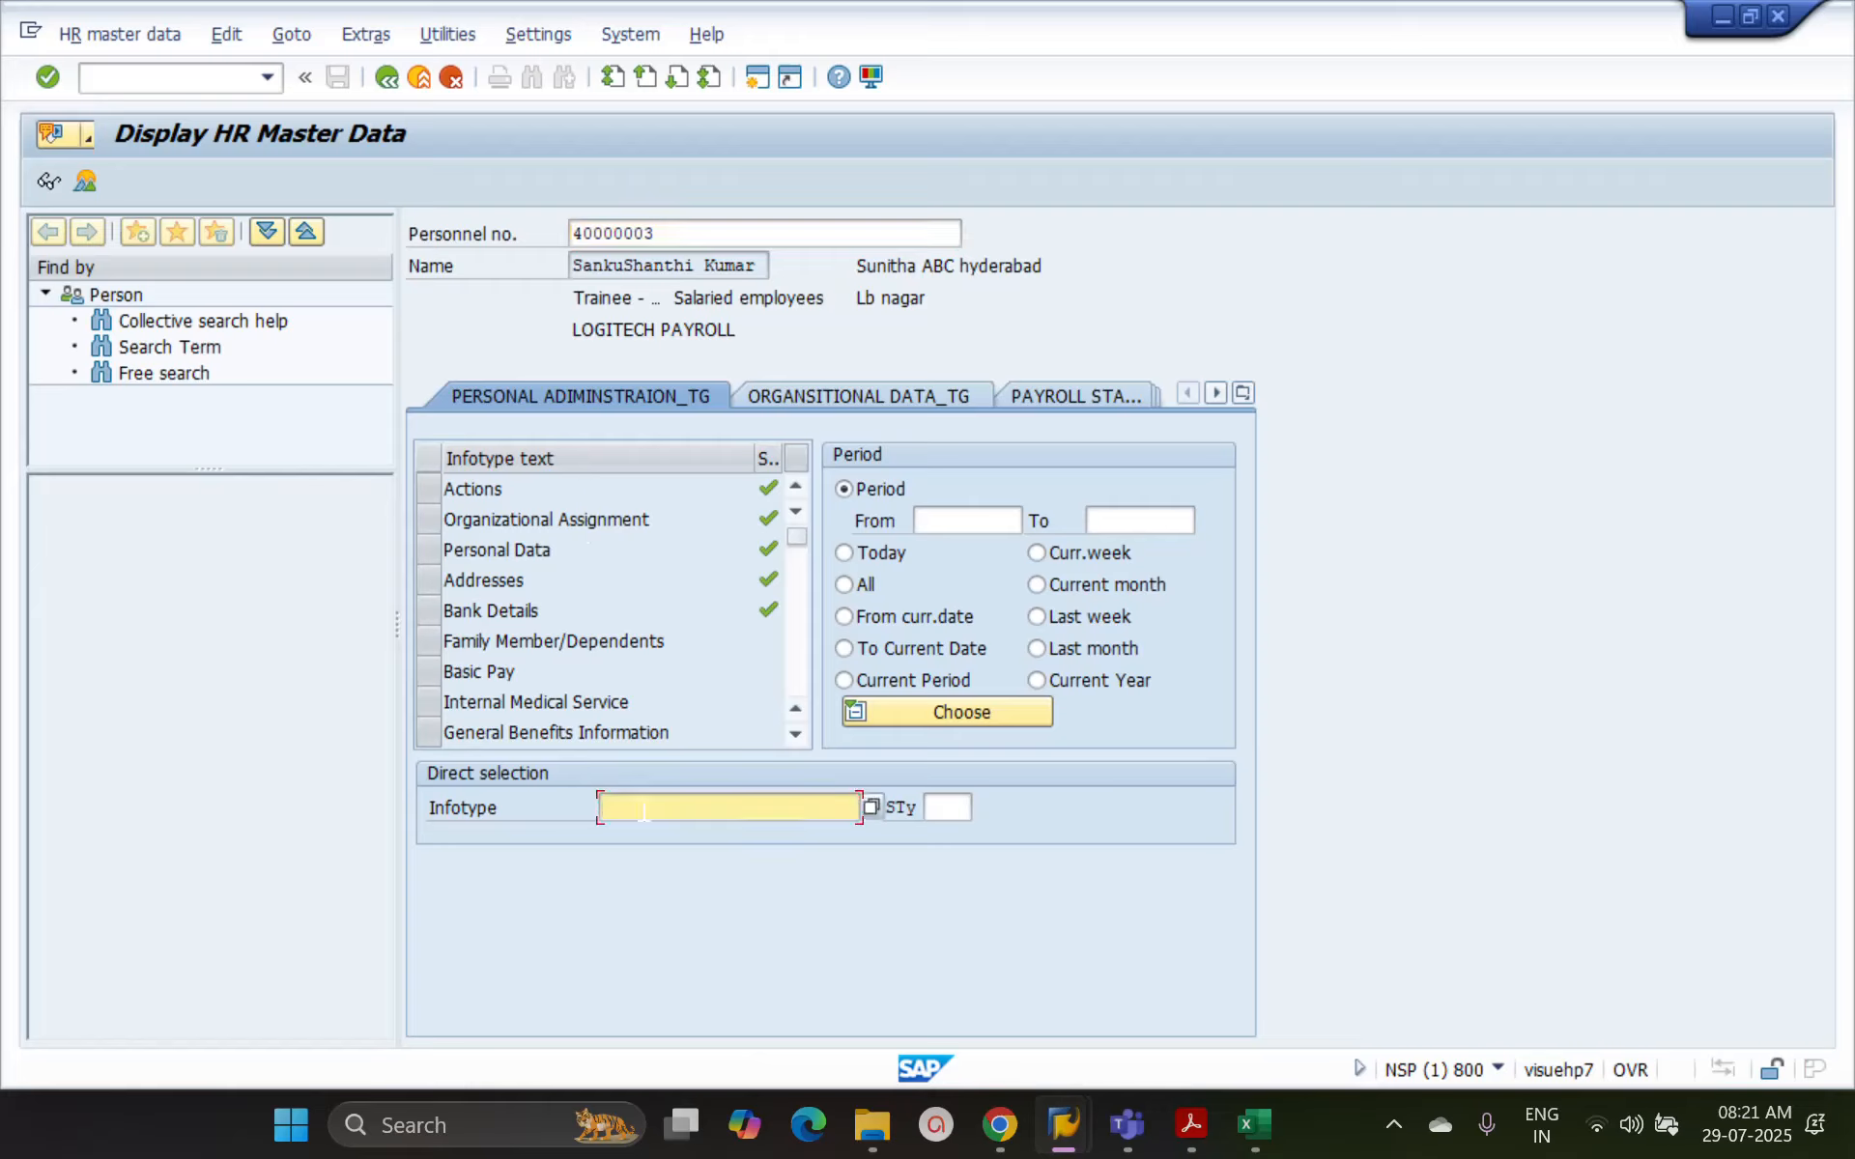
{"action": "left_click", "coordinate": [119, 35]}
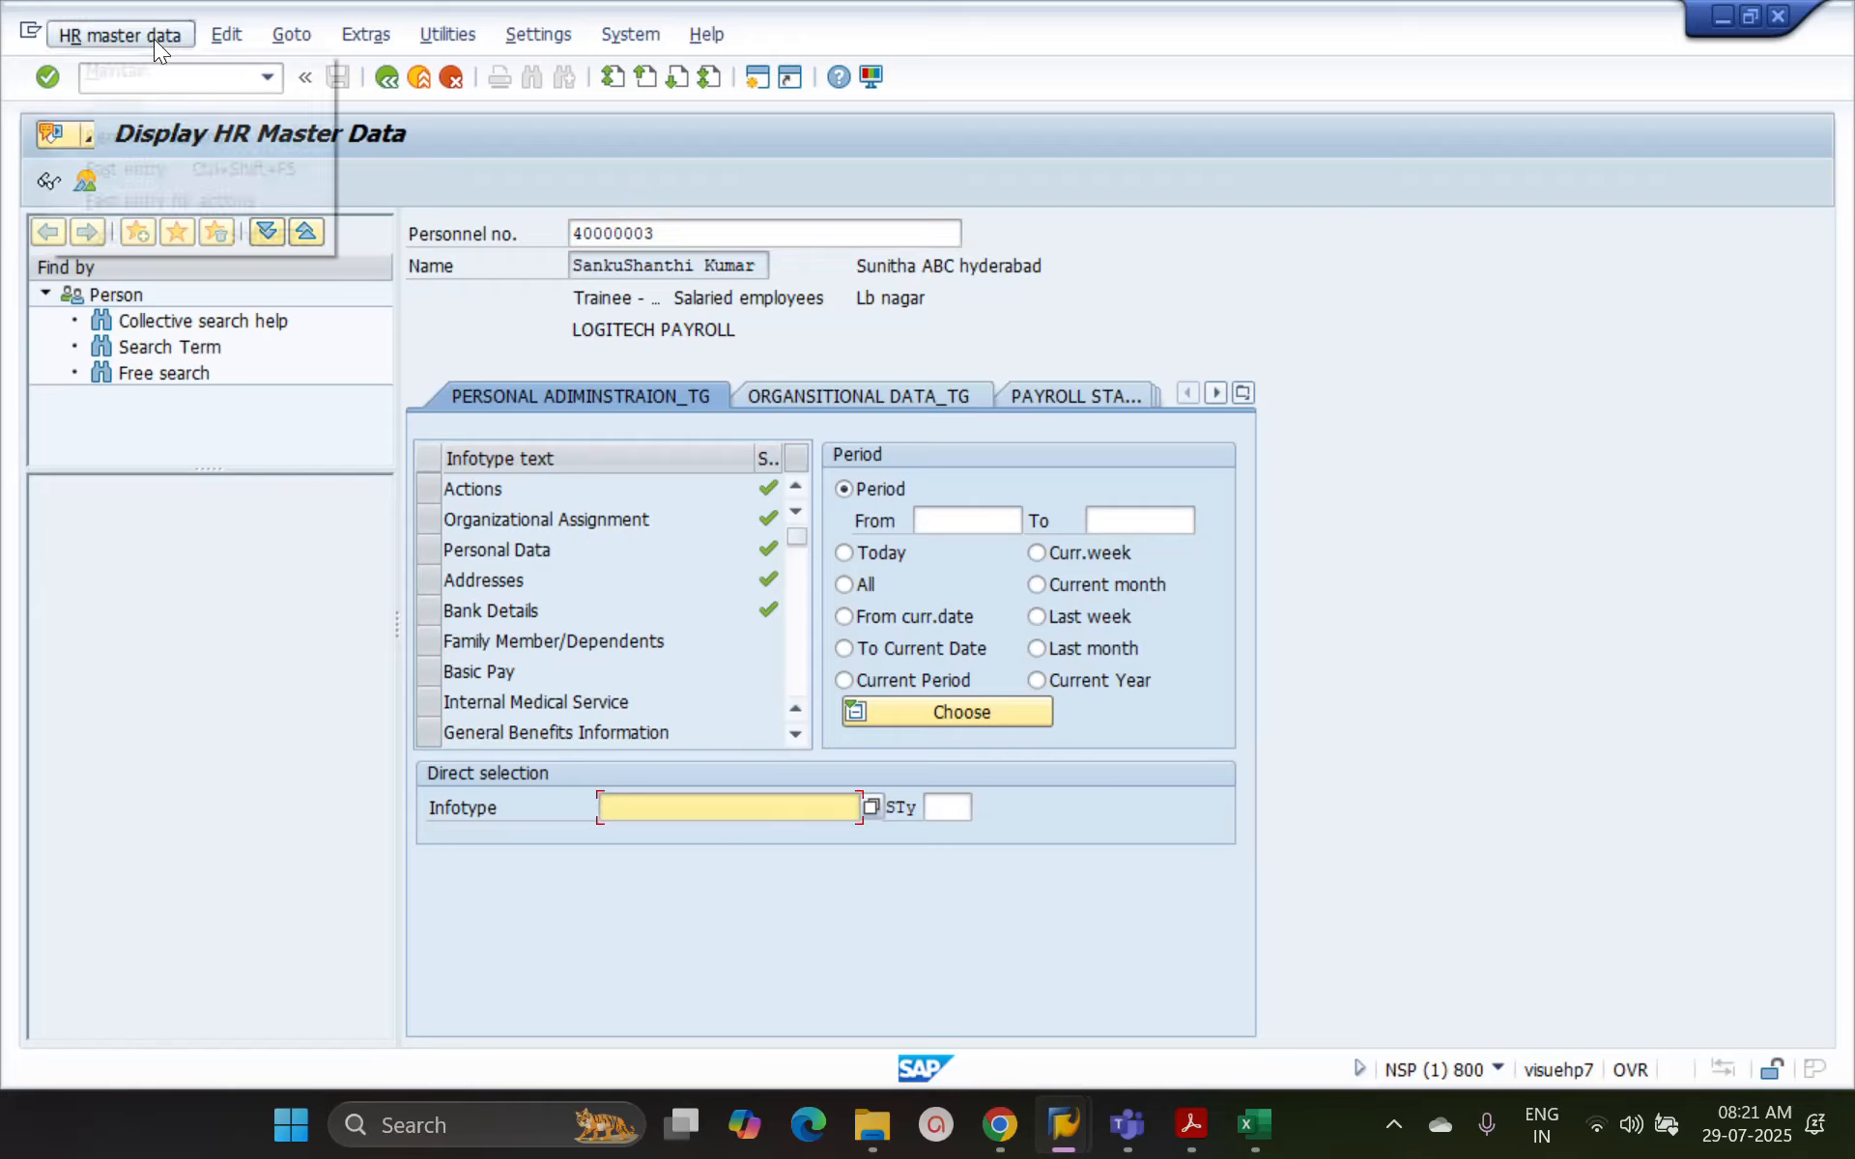
{"action": "left_click", "coordinate": [120, 69]}
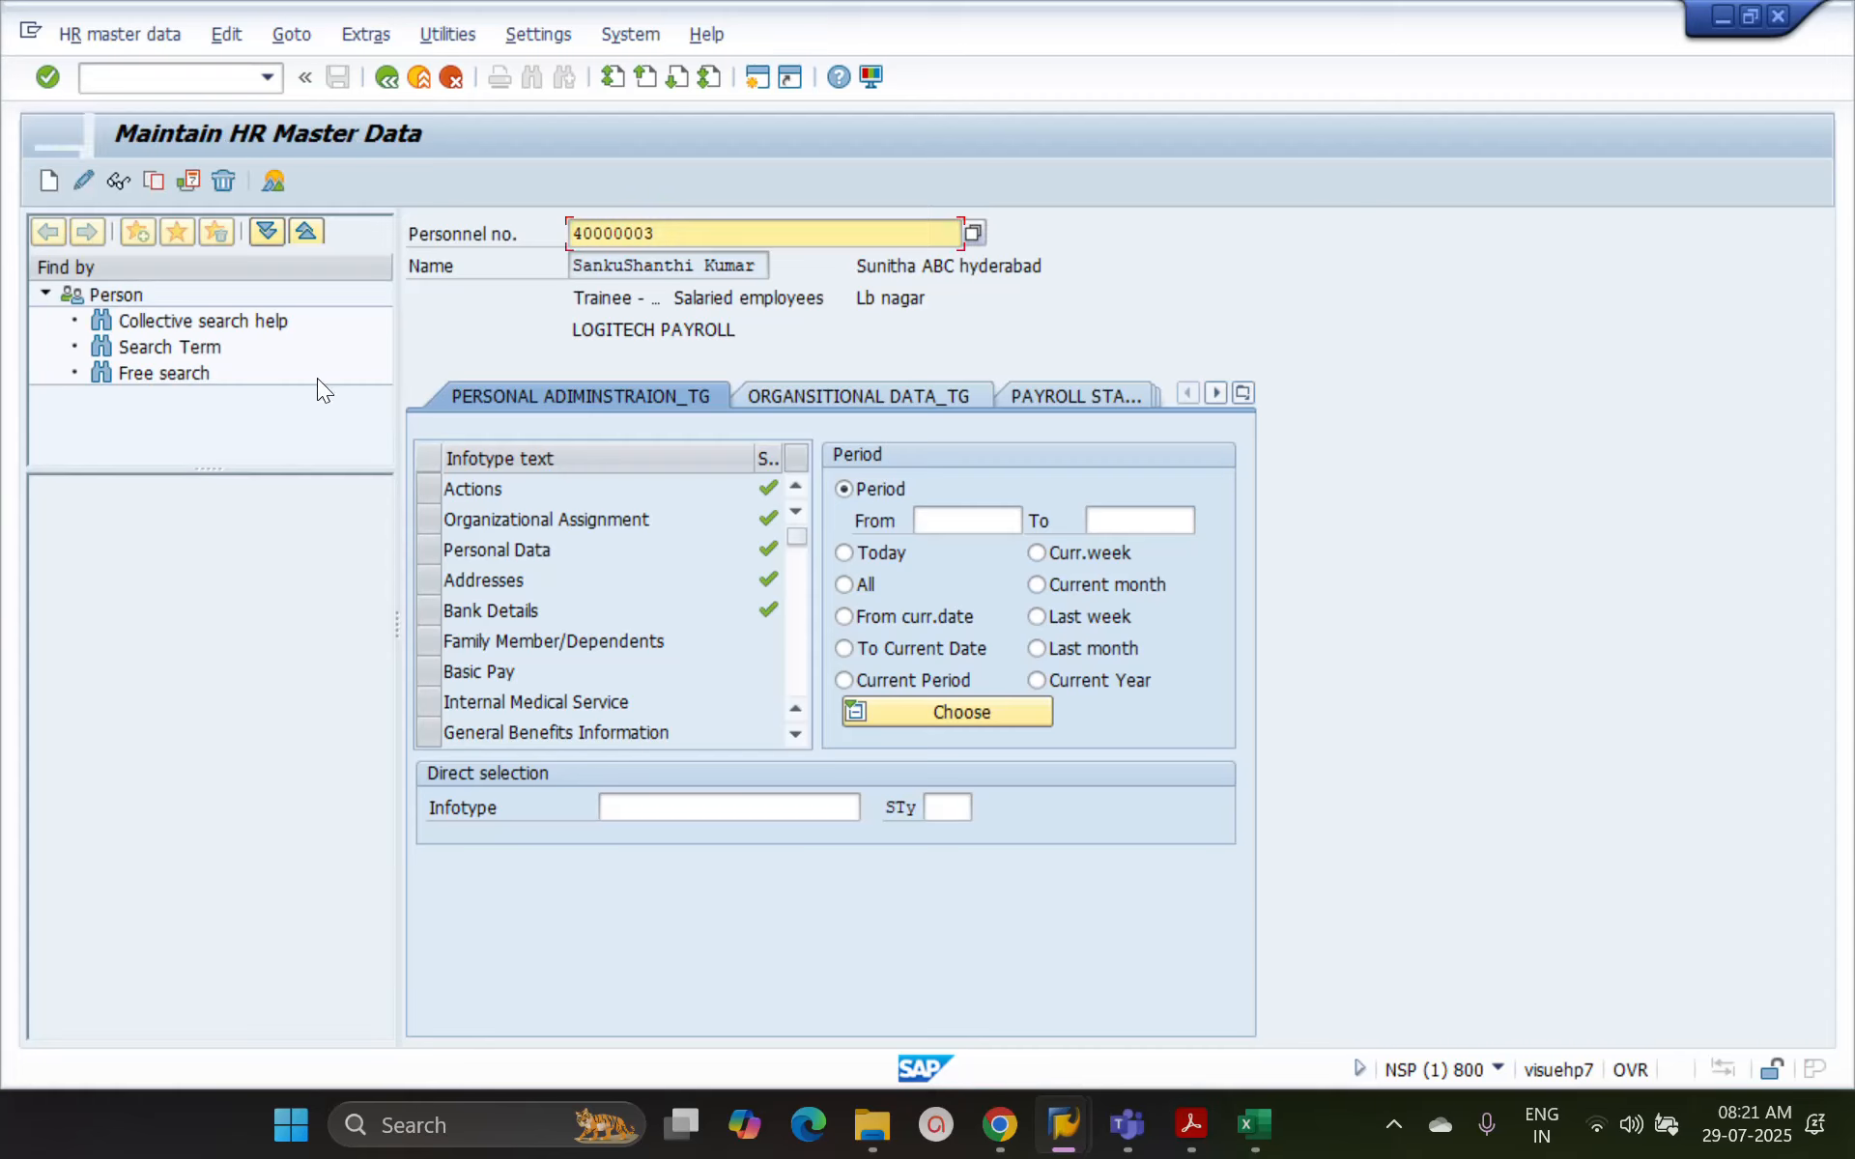
Open the Personal Data infotype (2) of the employee for changing, with the period set to All
{"action": "left_click", "coordinate": [847, 585]}
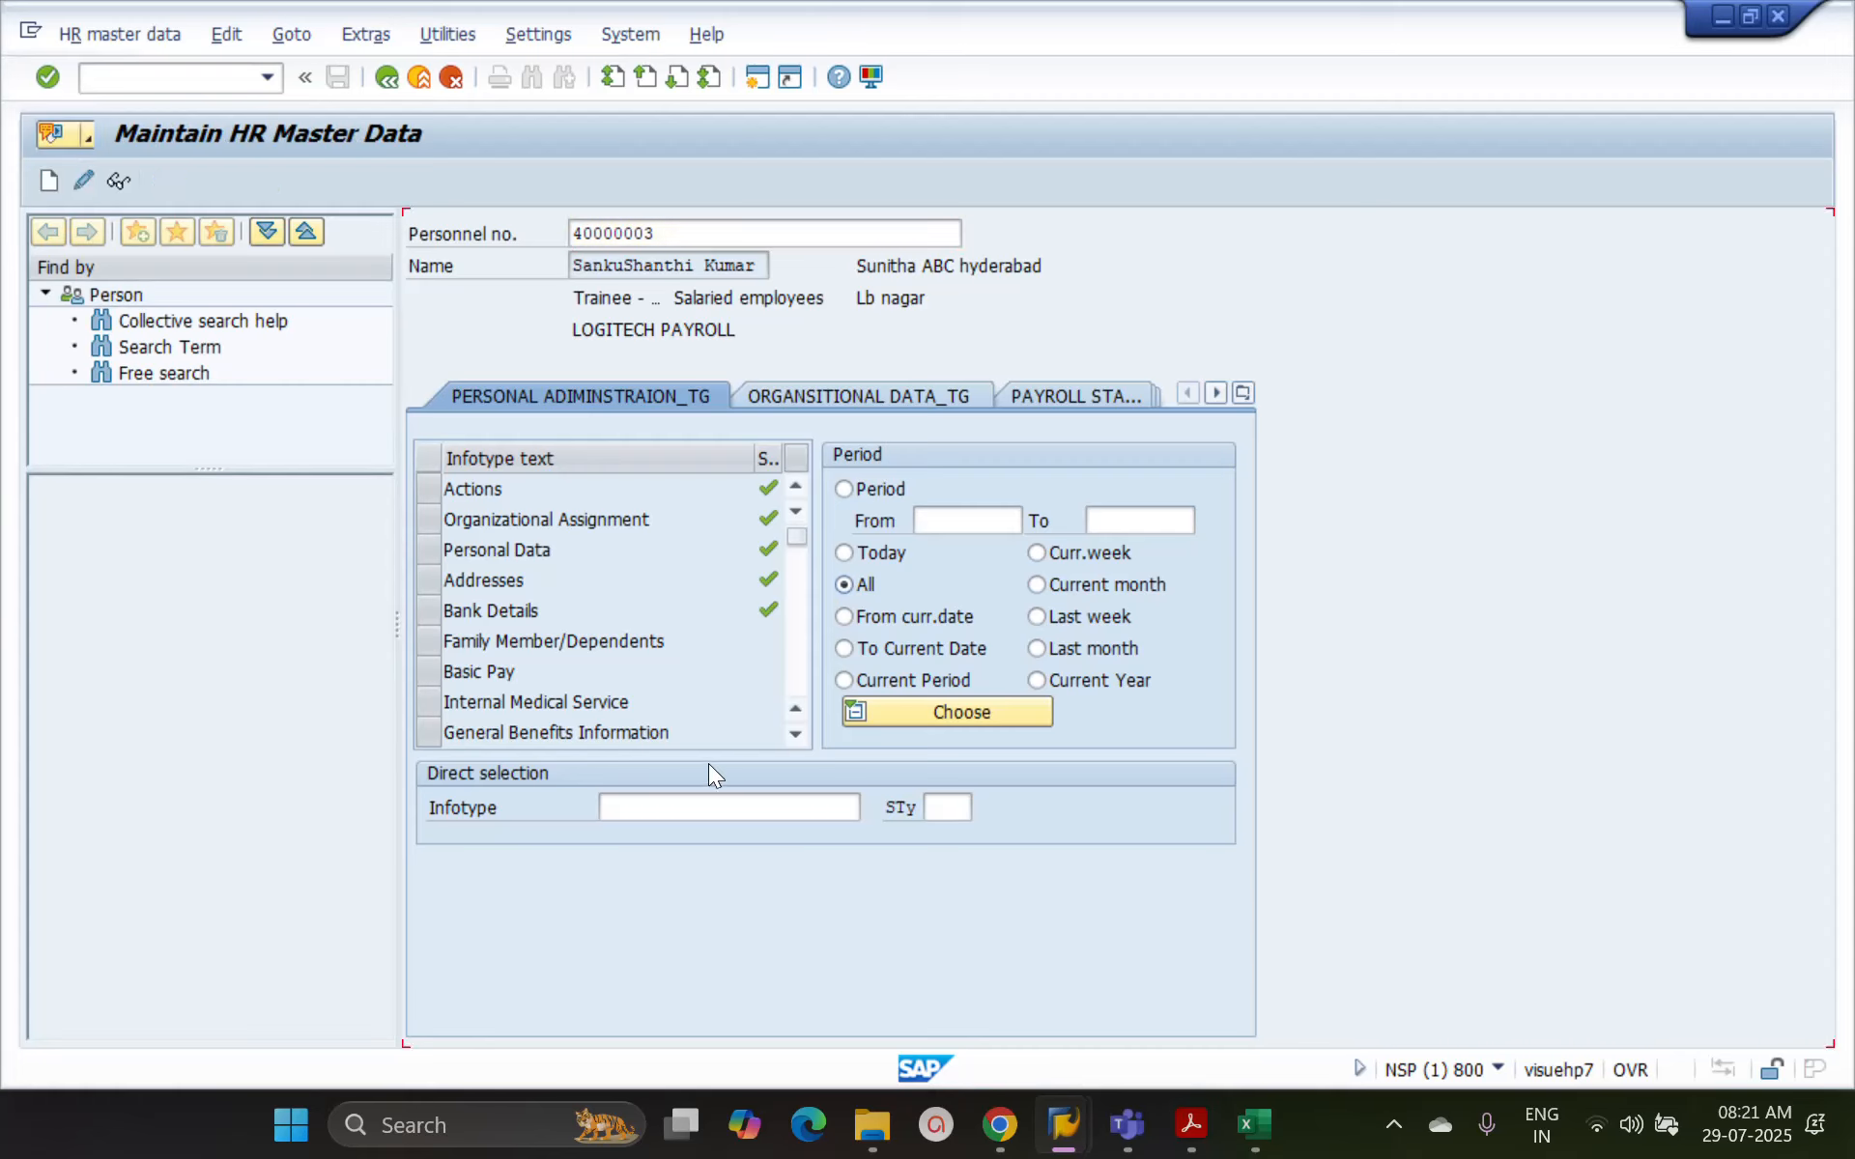
{"action": "left_click", "coordinate": [708, 810]}
{"action": "type", "text": "1"}
{"action": "key", "text": "BackSpace"}
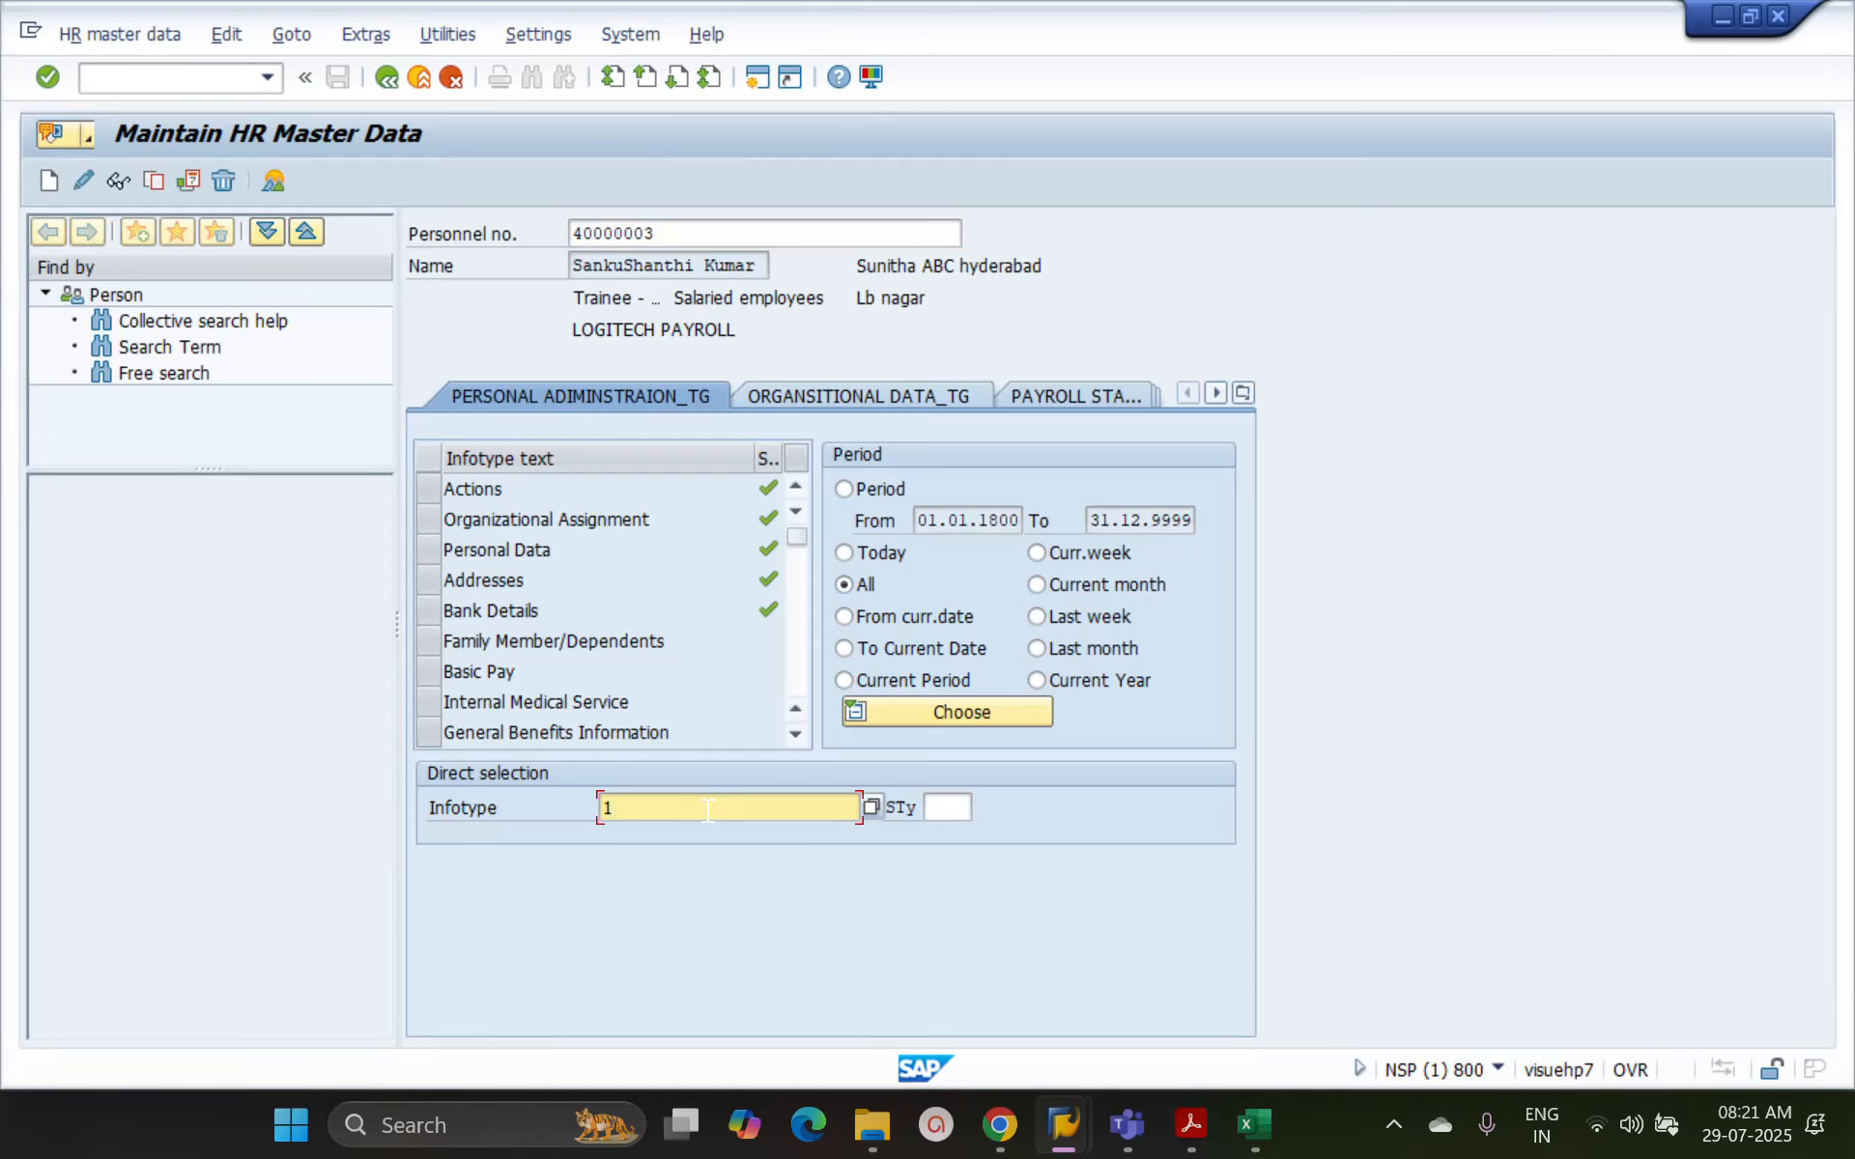
{"action": "type", "text": "2"}
{"action": "key", "text": "Return"}
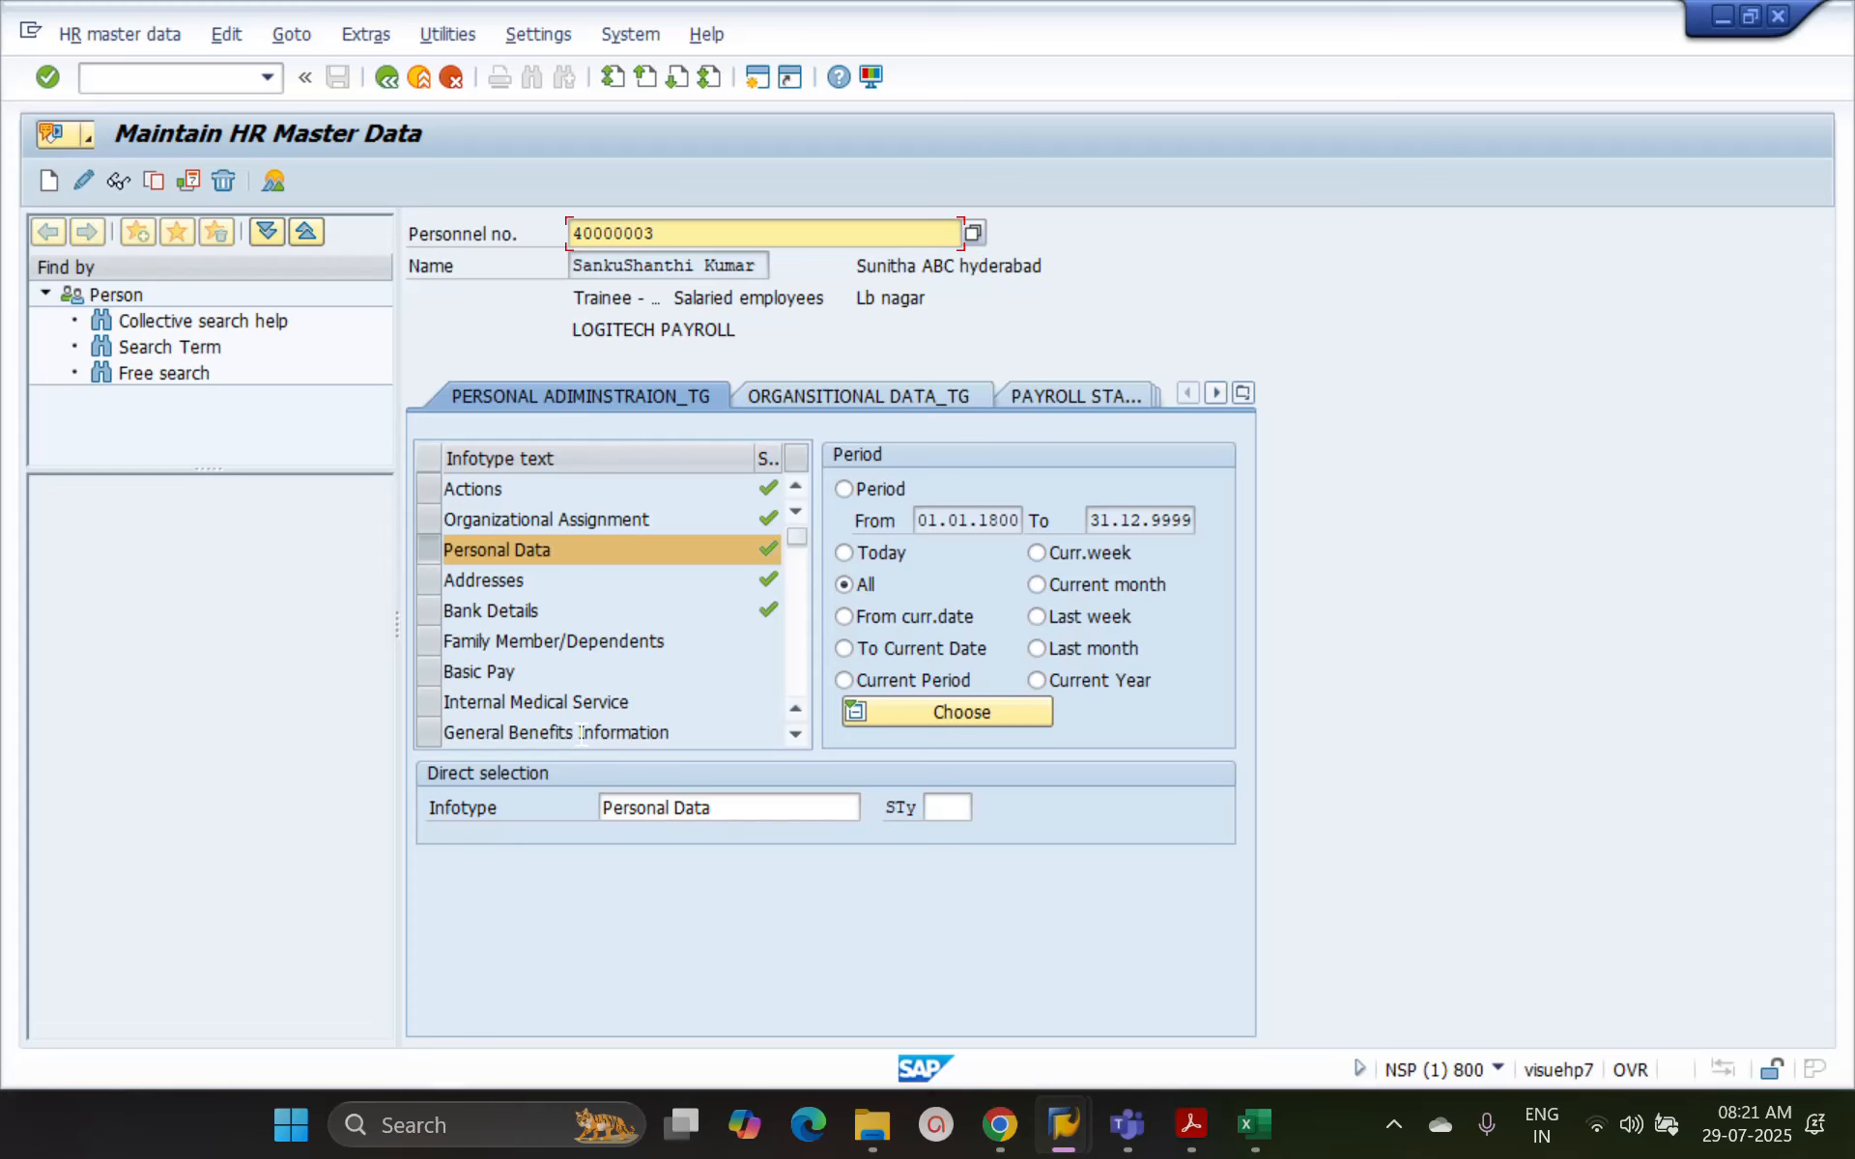
{"action": "left_click", "coordinate": [81, 176]}
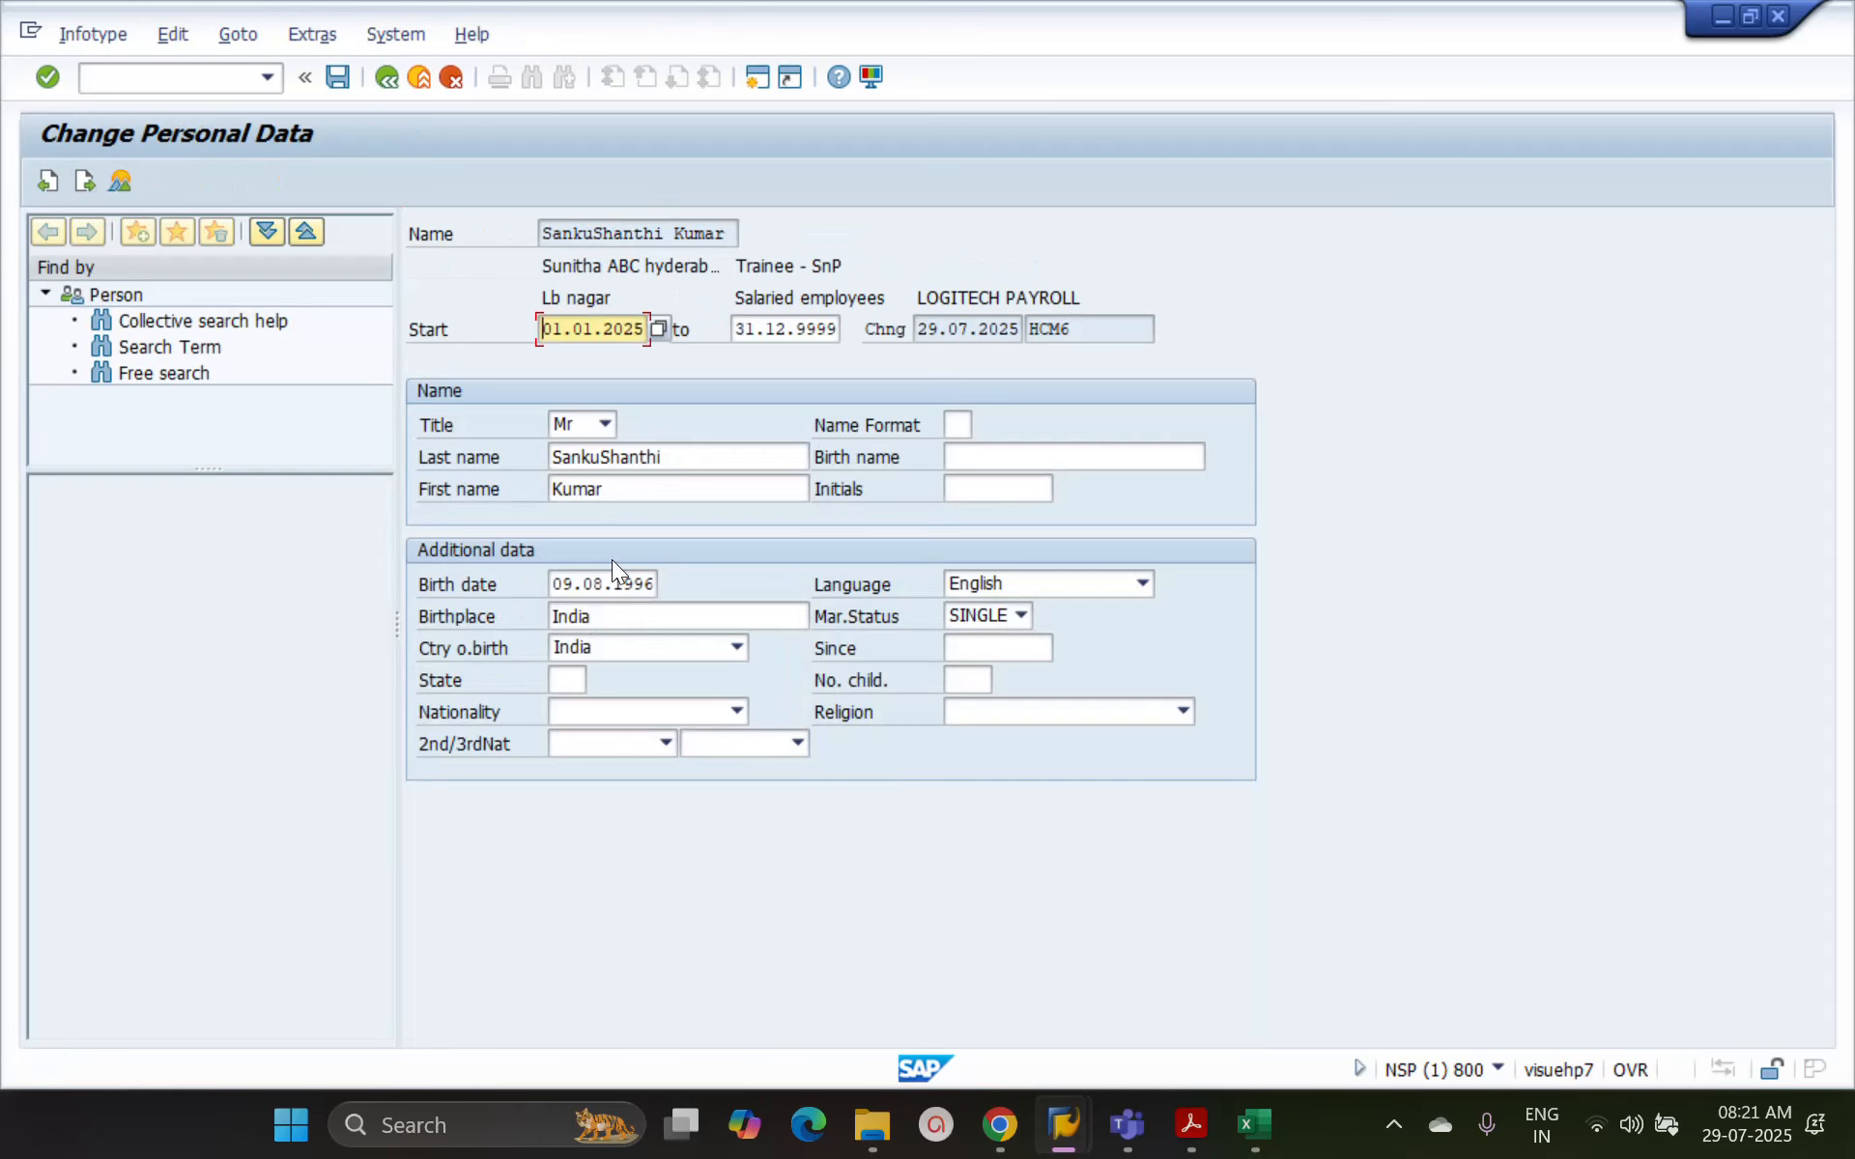
Append "kjgklj" to the first name in Personal Data, discard the unsaved edit, and return to the HR master data overview
{"action": "left_click", "coordinate": [656, 479]}
{"action": "type", "text": "kjgklj"}
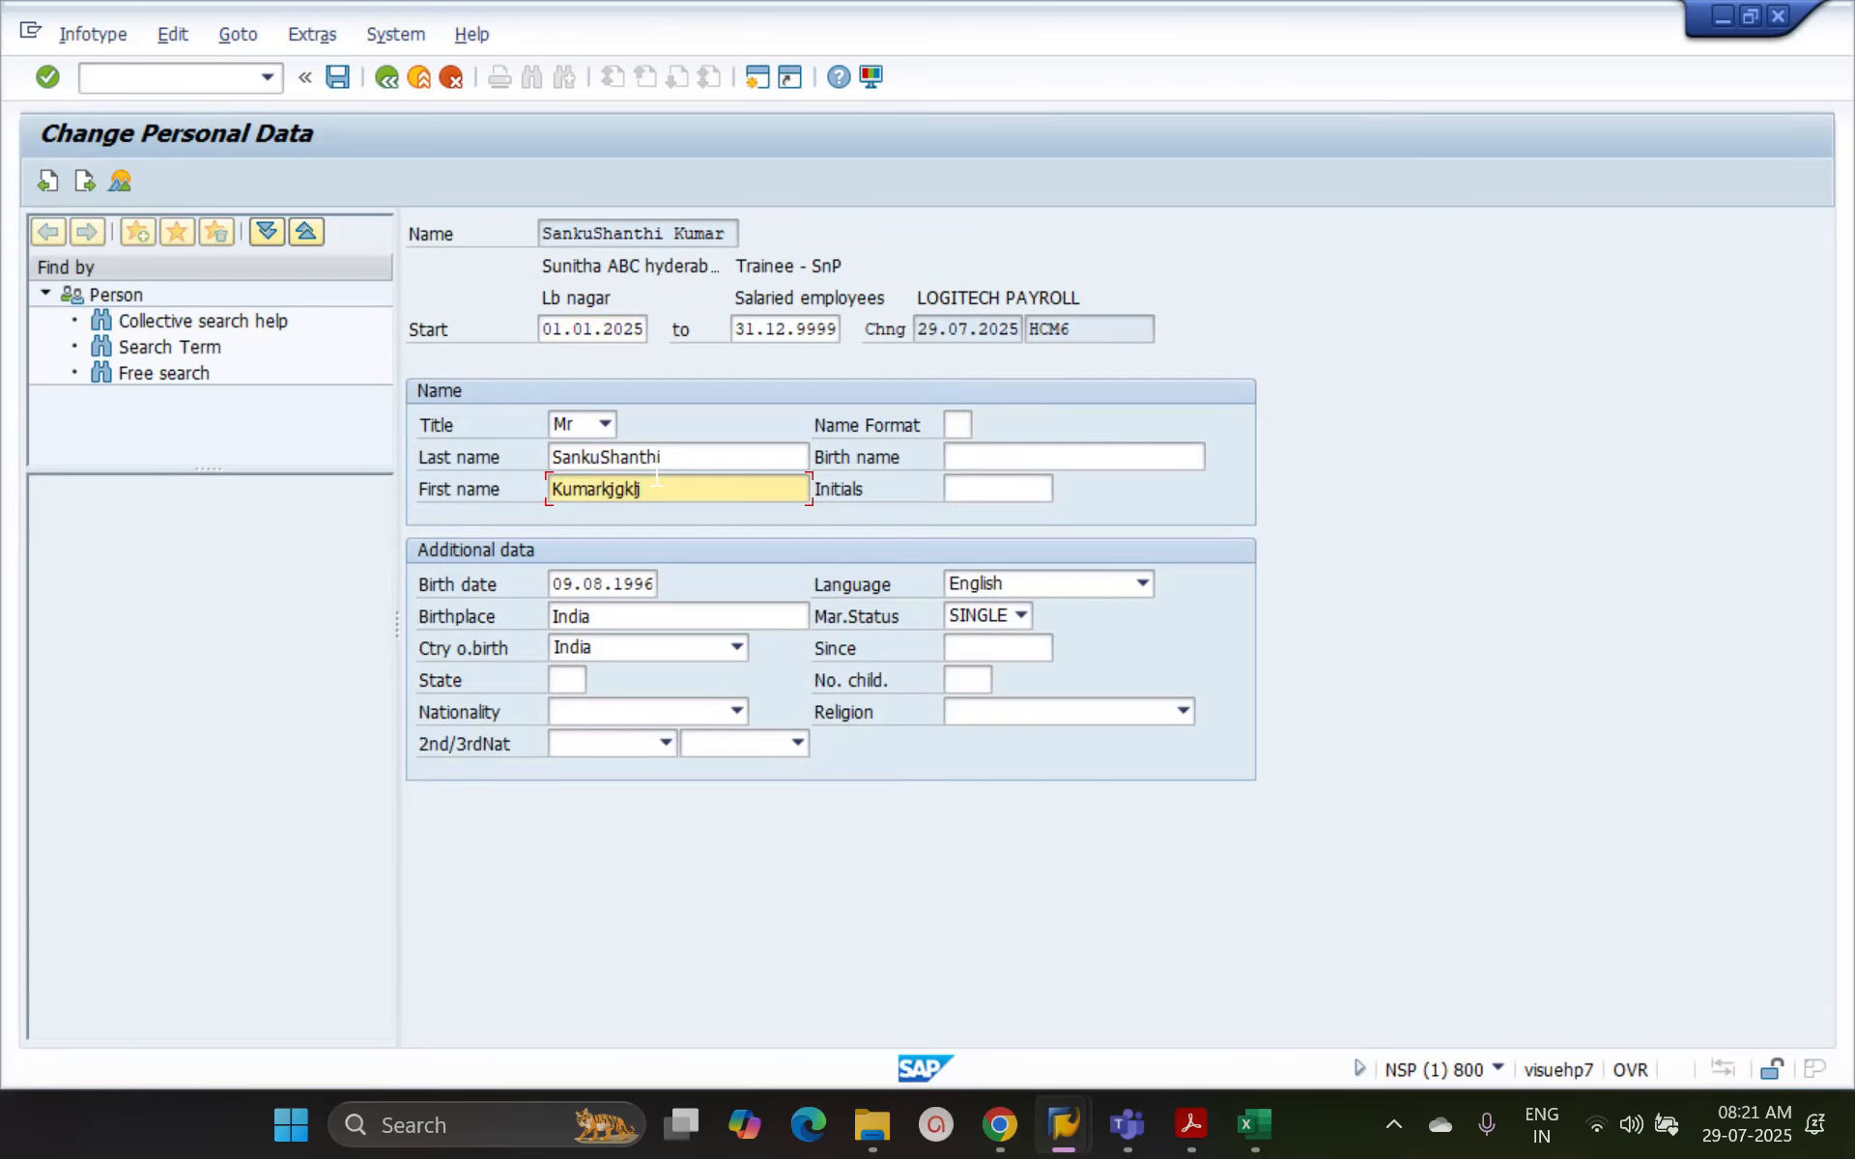
{"action": "left_click", "coordinate": [448, 77]}
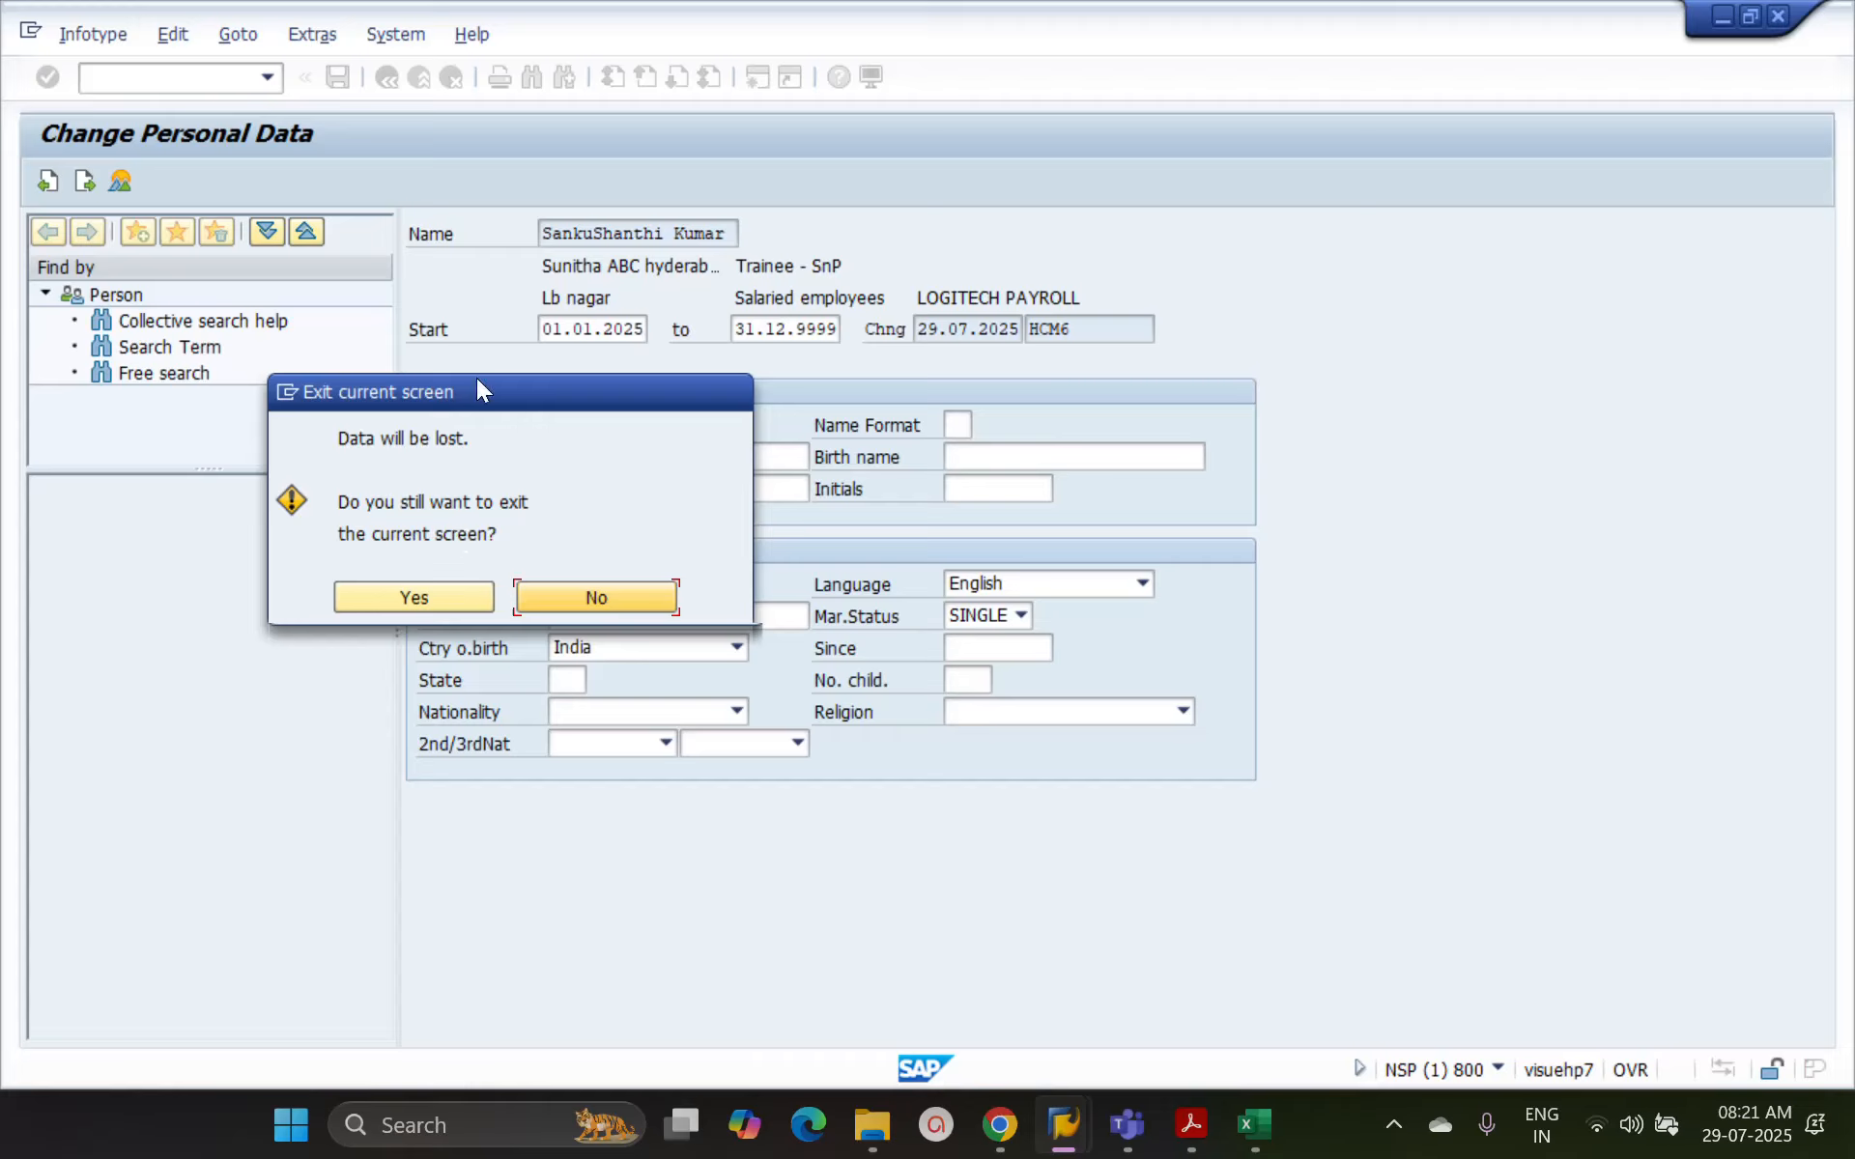
{"action": "left_click", "coordinate": [414, 595]}
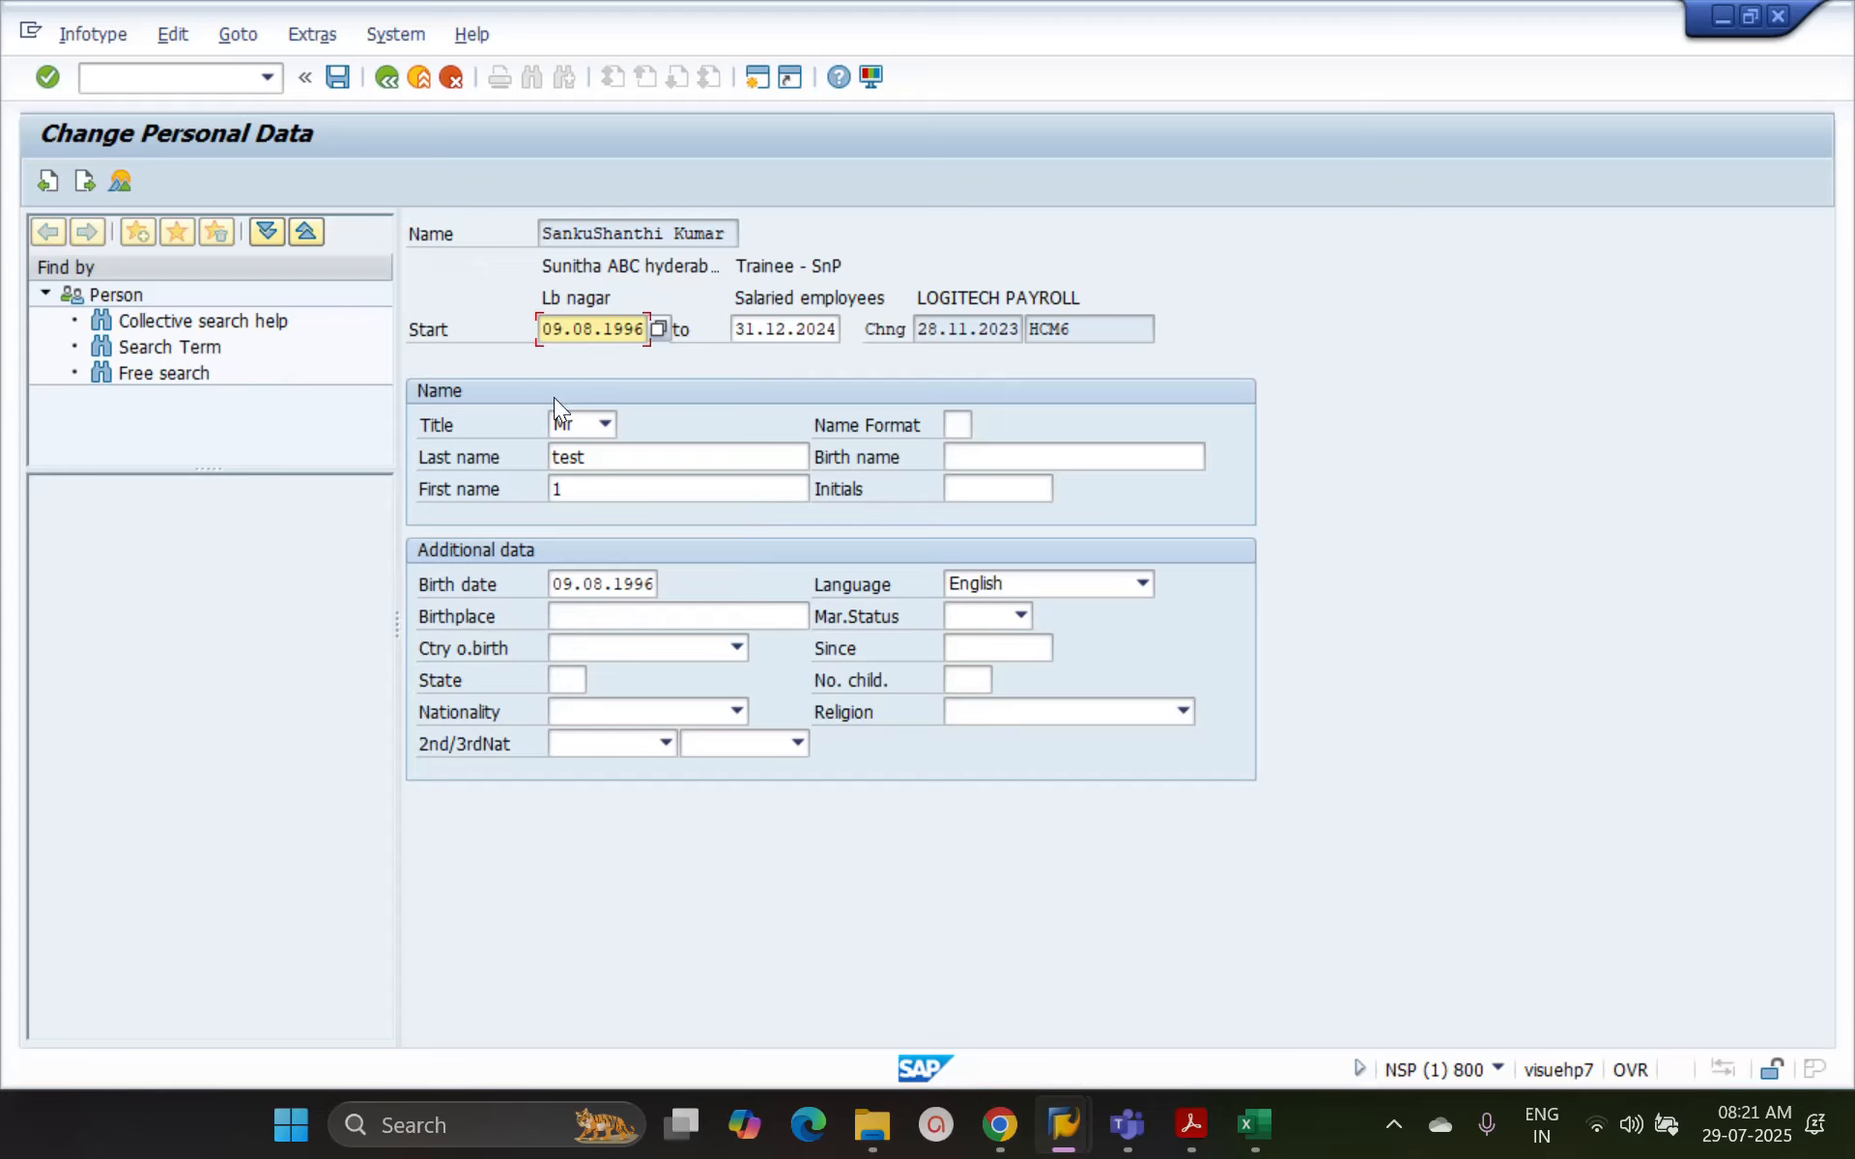
{"action": "left_click", "coordinate": [387, 76]}
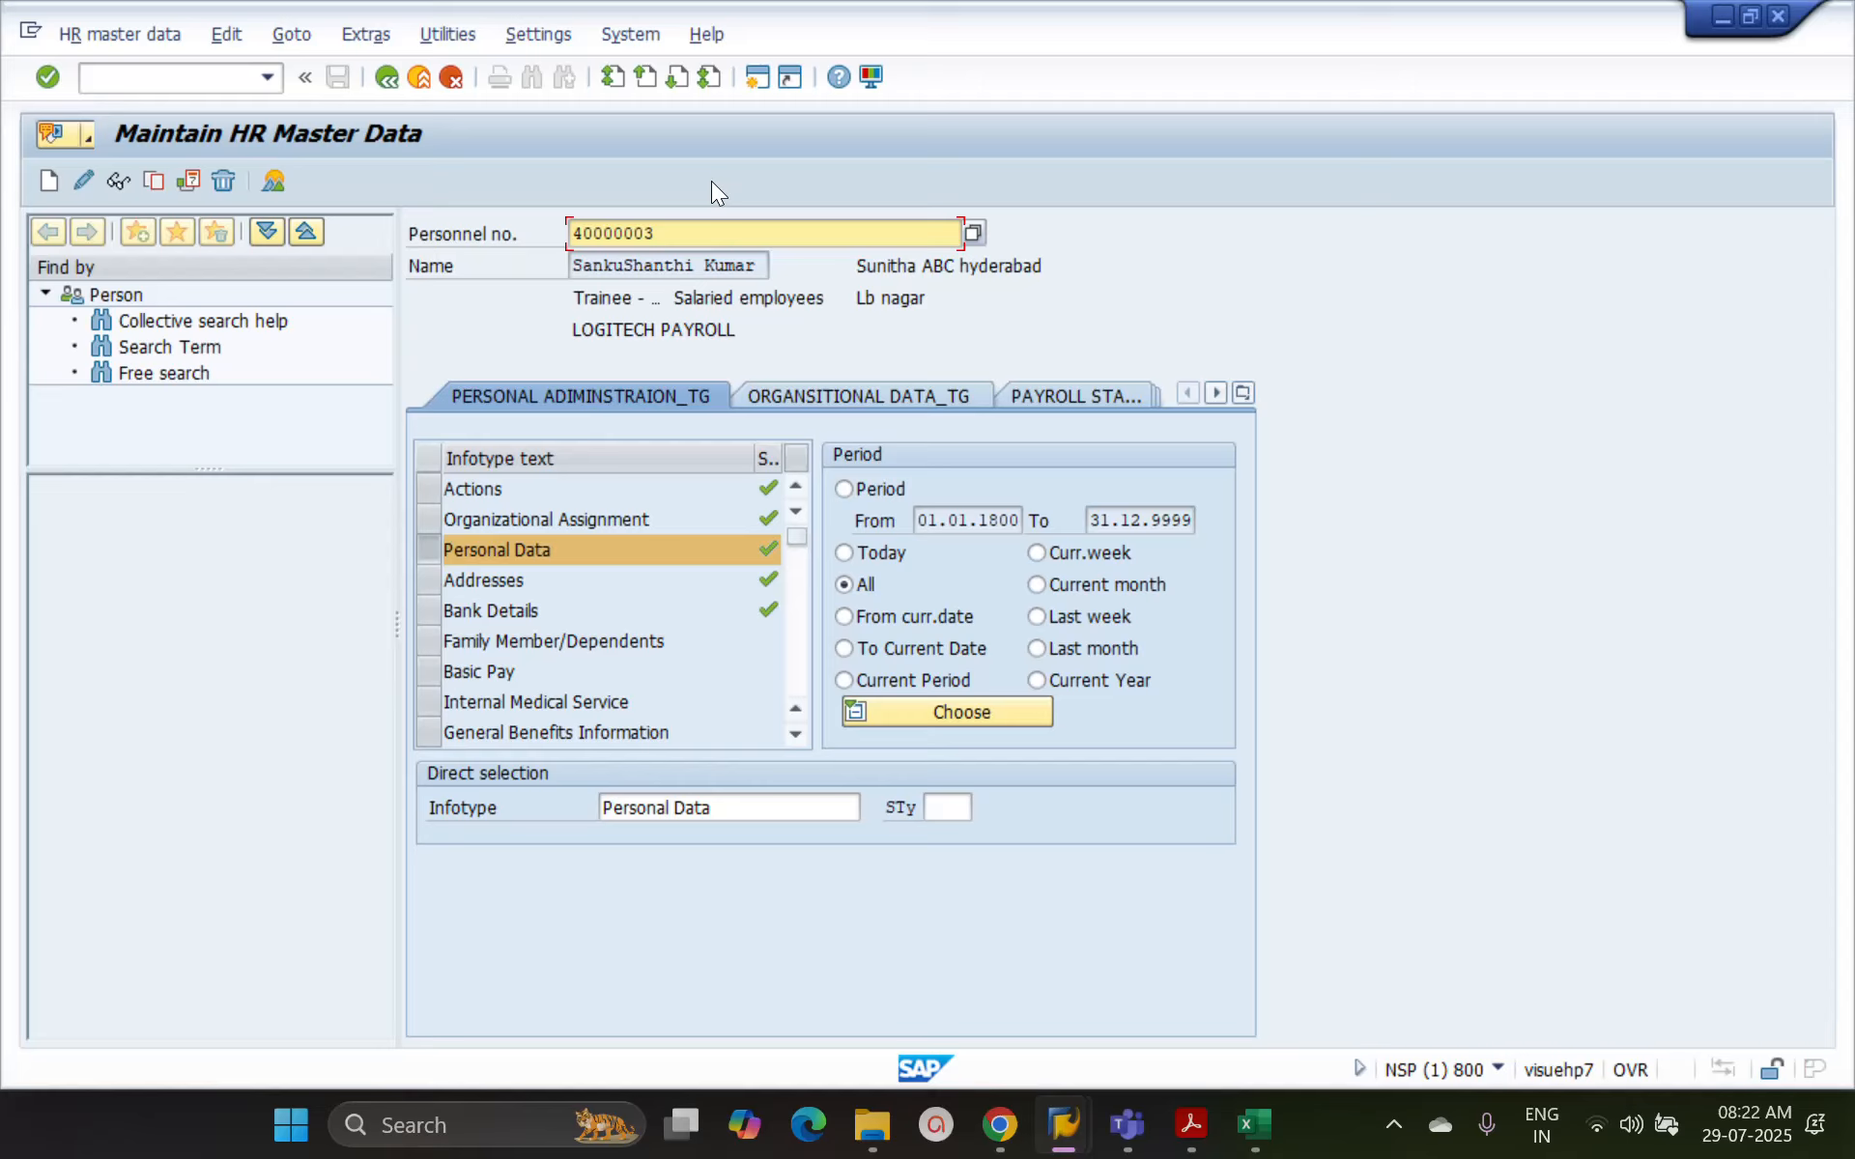
Open an additional SAP session alongside the maintenance session and start transaction PA20 in it
{"action": "left_click", "coordinate": [757, 80]}
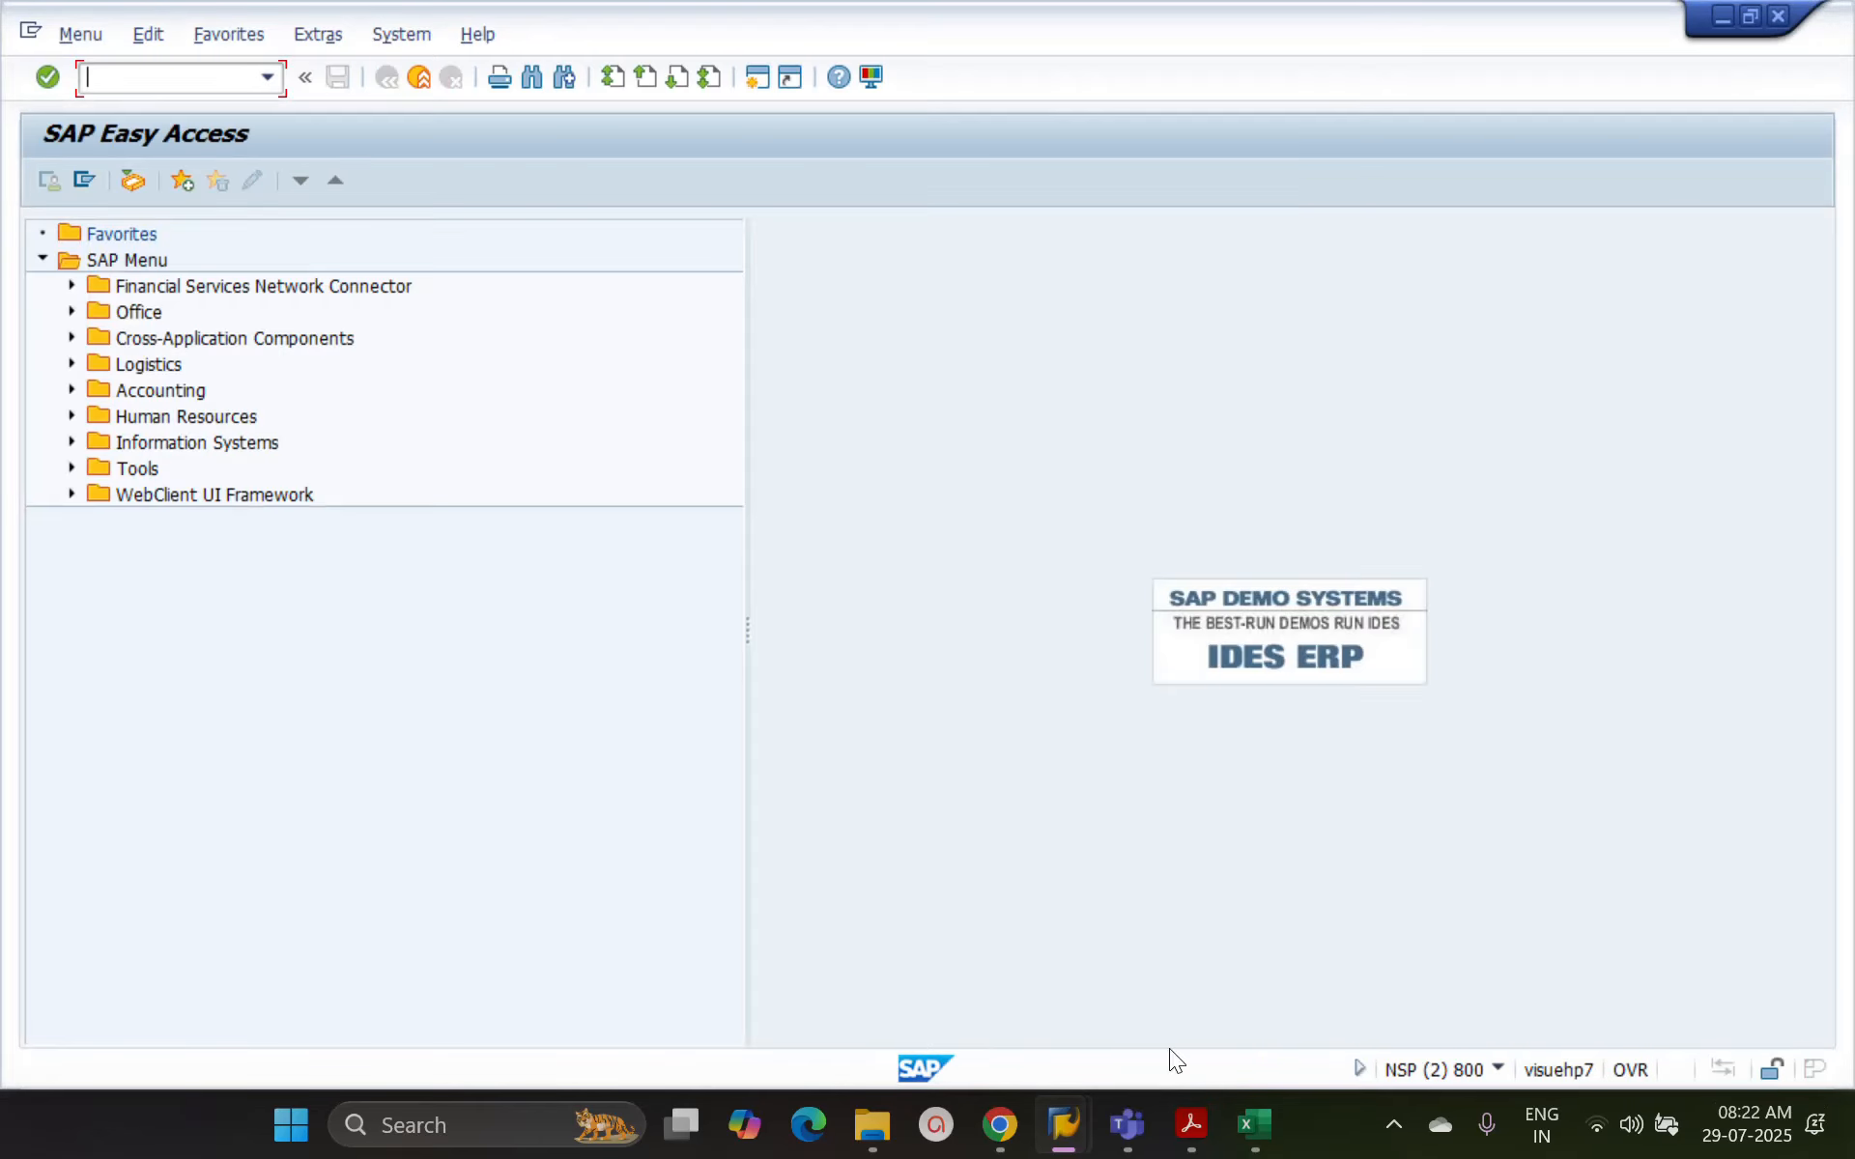
{"action": "mouse_move", "coordinate": [1073, 1124]}
{"action": "left_click", "coordinate": [1110, 988]}
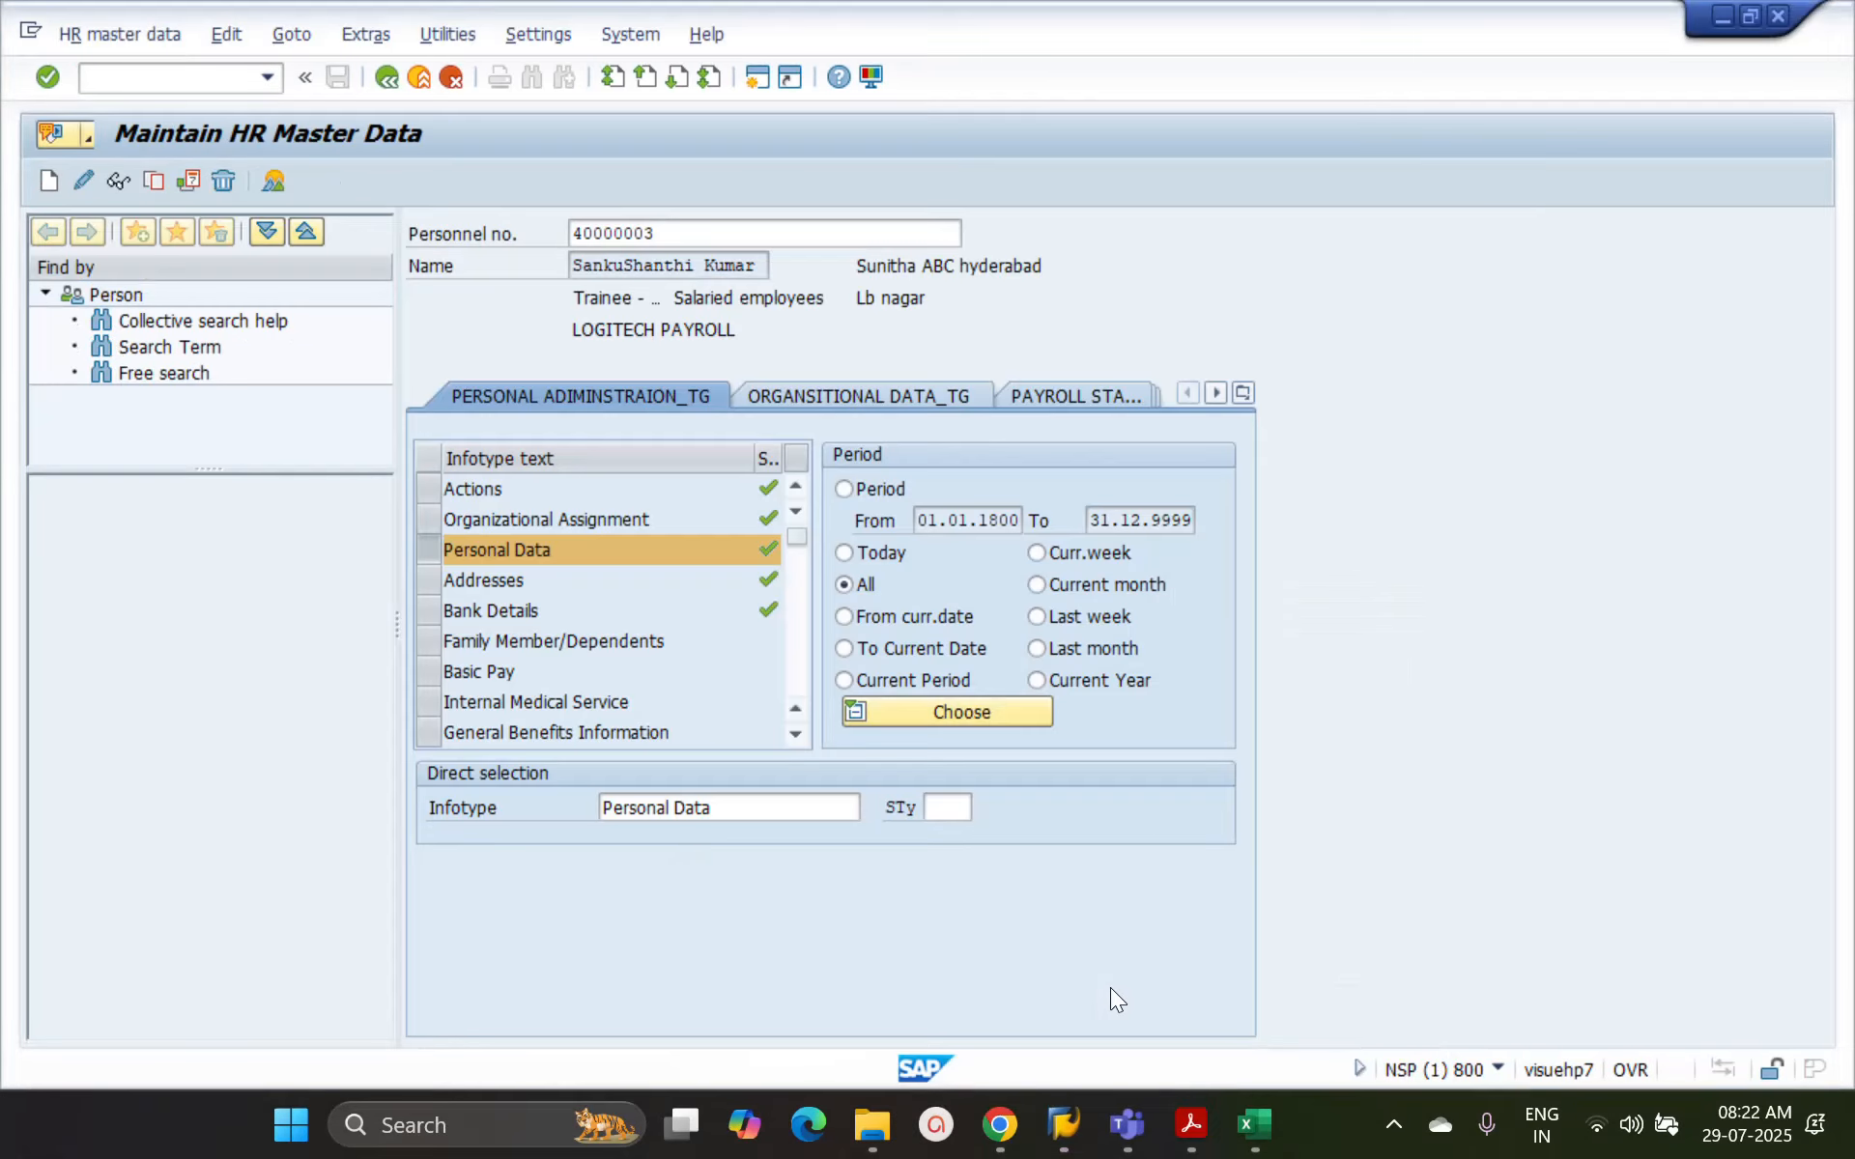
{"action": "mouse_move", "coordinate": [1067, 1122]}
{"action": "left_click", "coordinate": [1289, 974]}
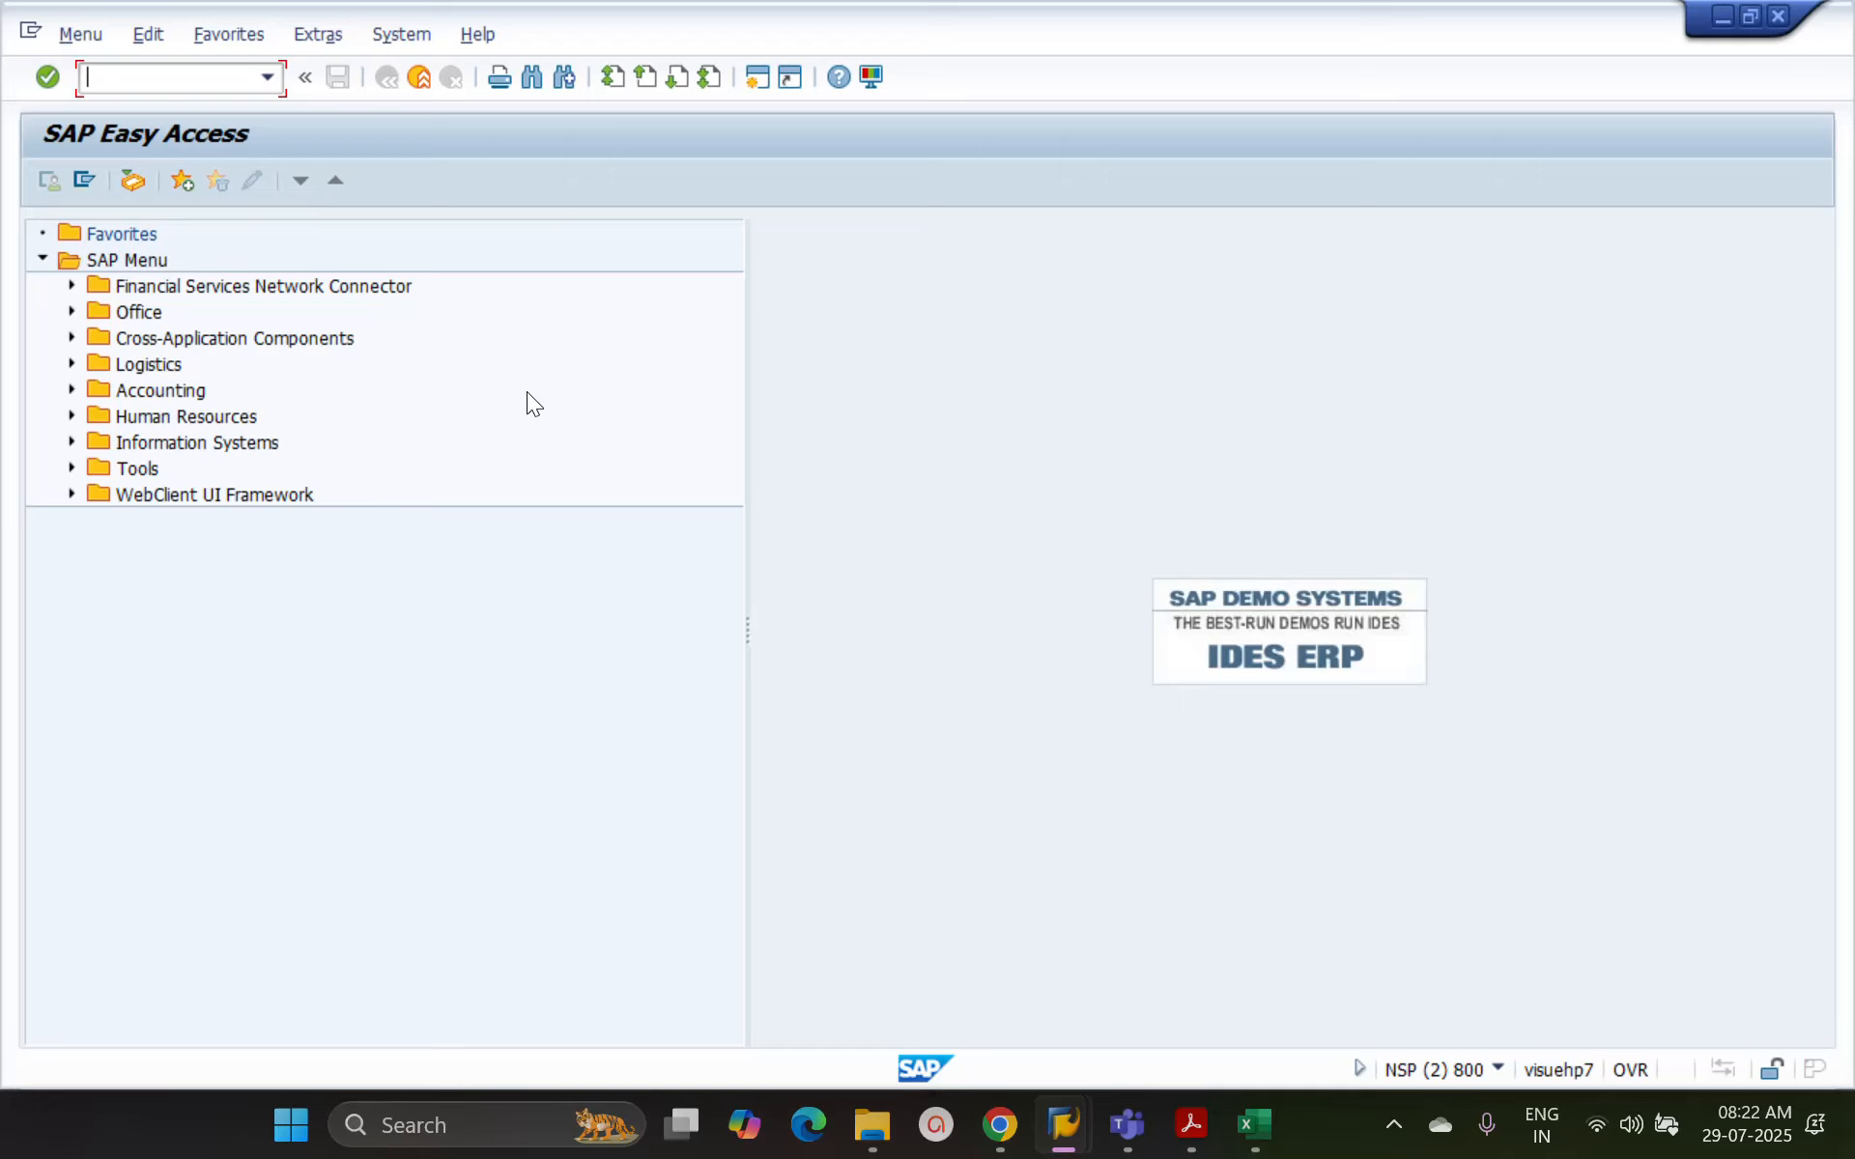
{"action": "type", "text": "pa30"}
{"action": "key", "text": "Return"}
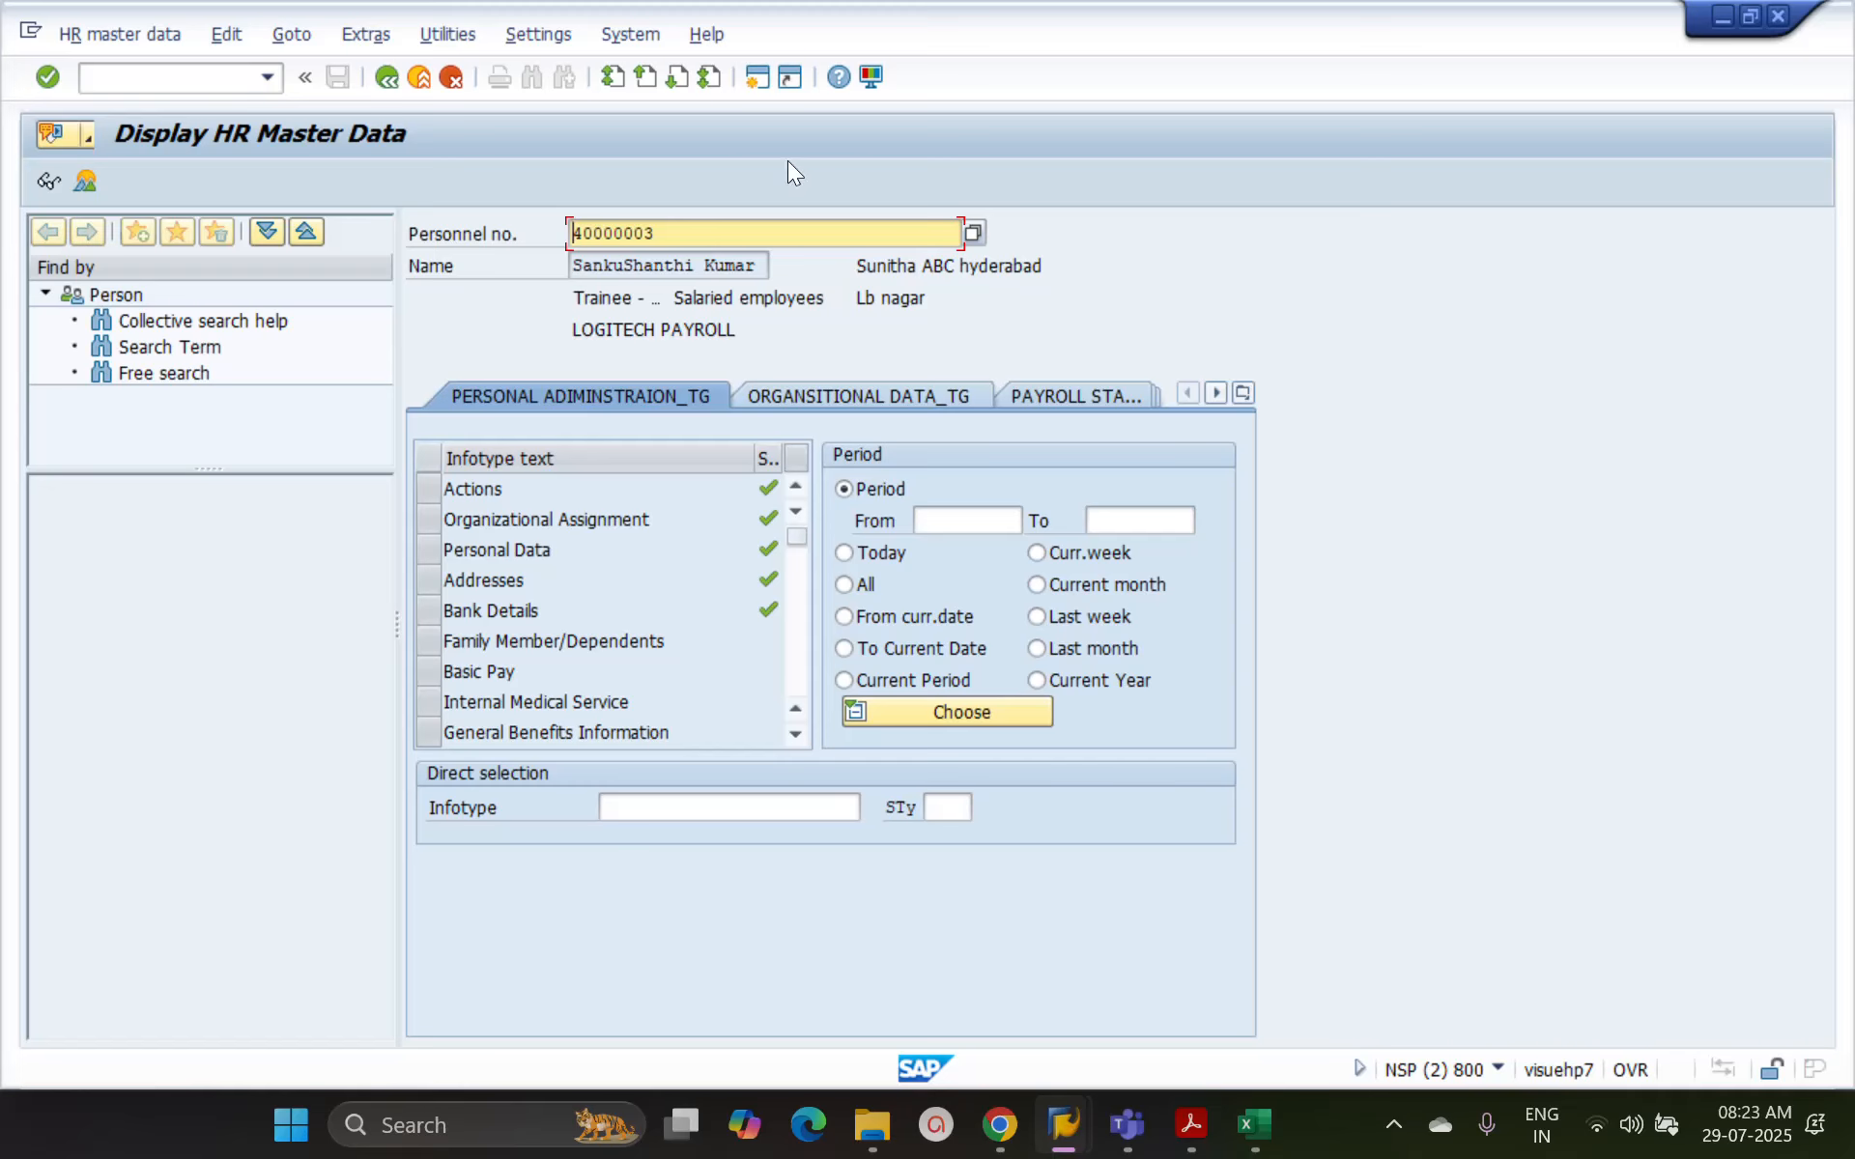
Display the Personal Data infotype (2) of the employee in the PA20 session
{"action": "left_click", "coordinate": [1065, 1123]}
{"action": "mouse_move", "coordinate": [1104, 954]}
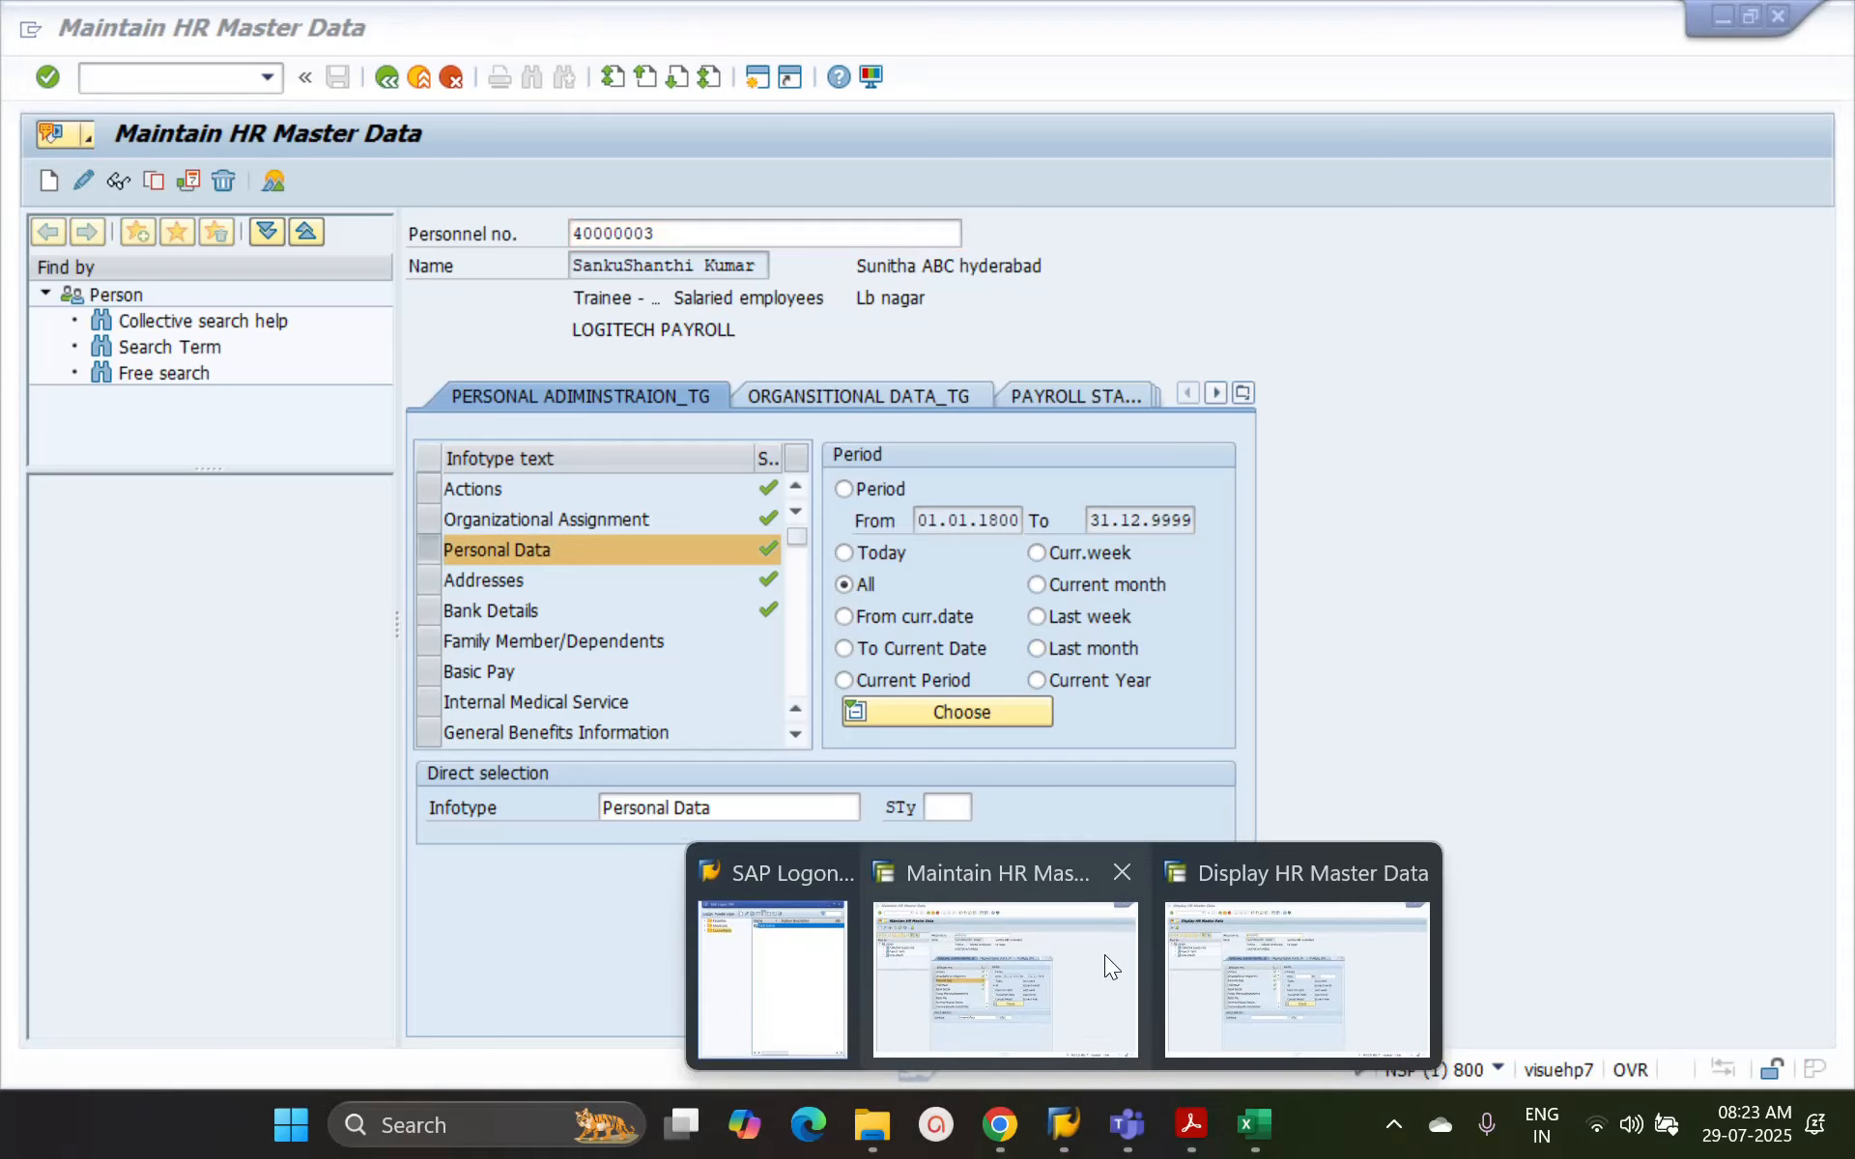
{"action": "left_click", "coordinate": [1272, 968]}
{"action": "left_click", "coordinate": [686, 810]}
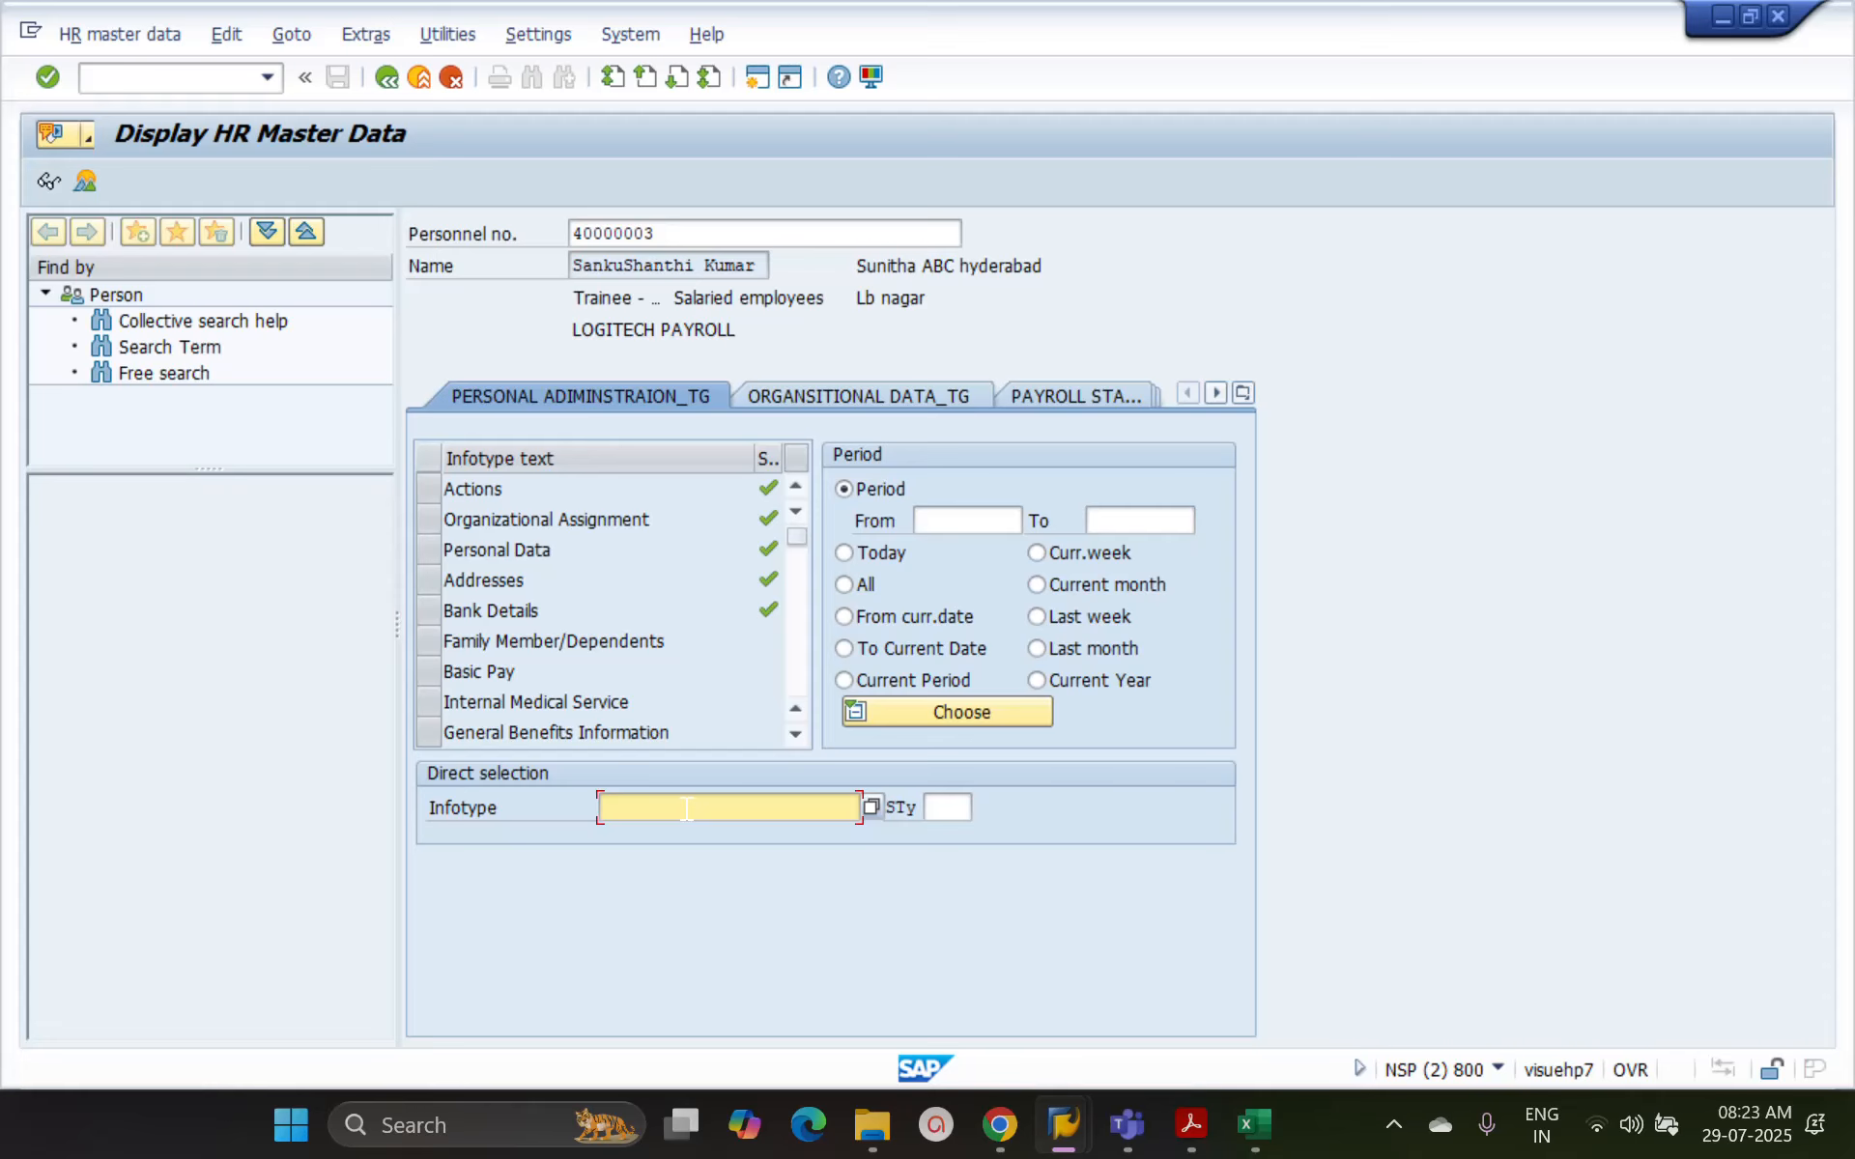
{"action": "type", "text": "2"}
{"action": "key", "text": "Return"}
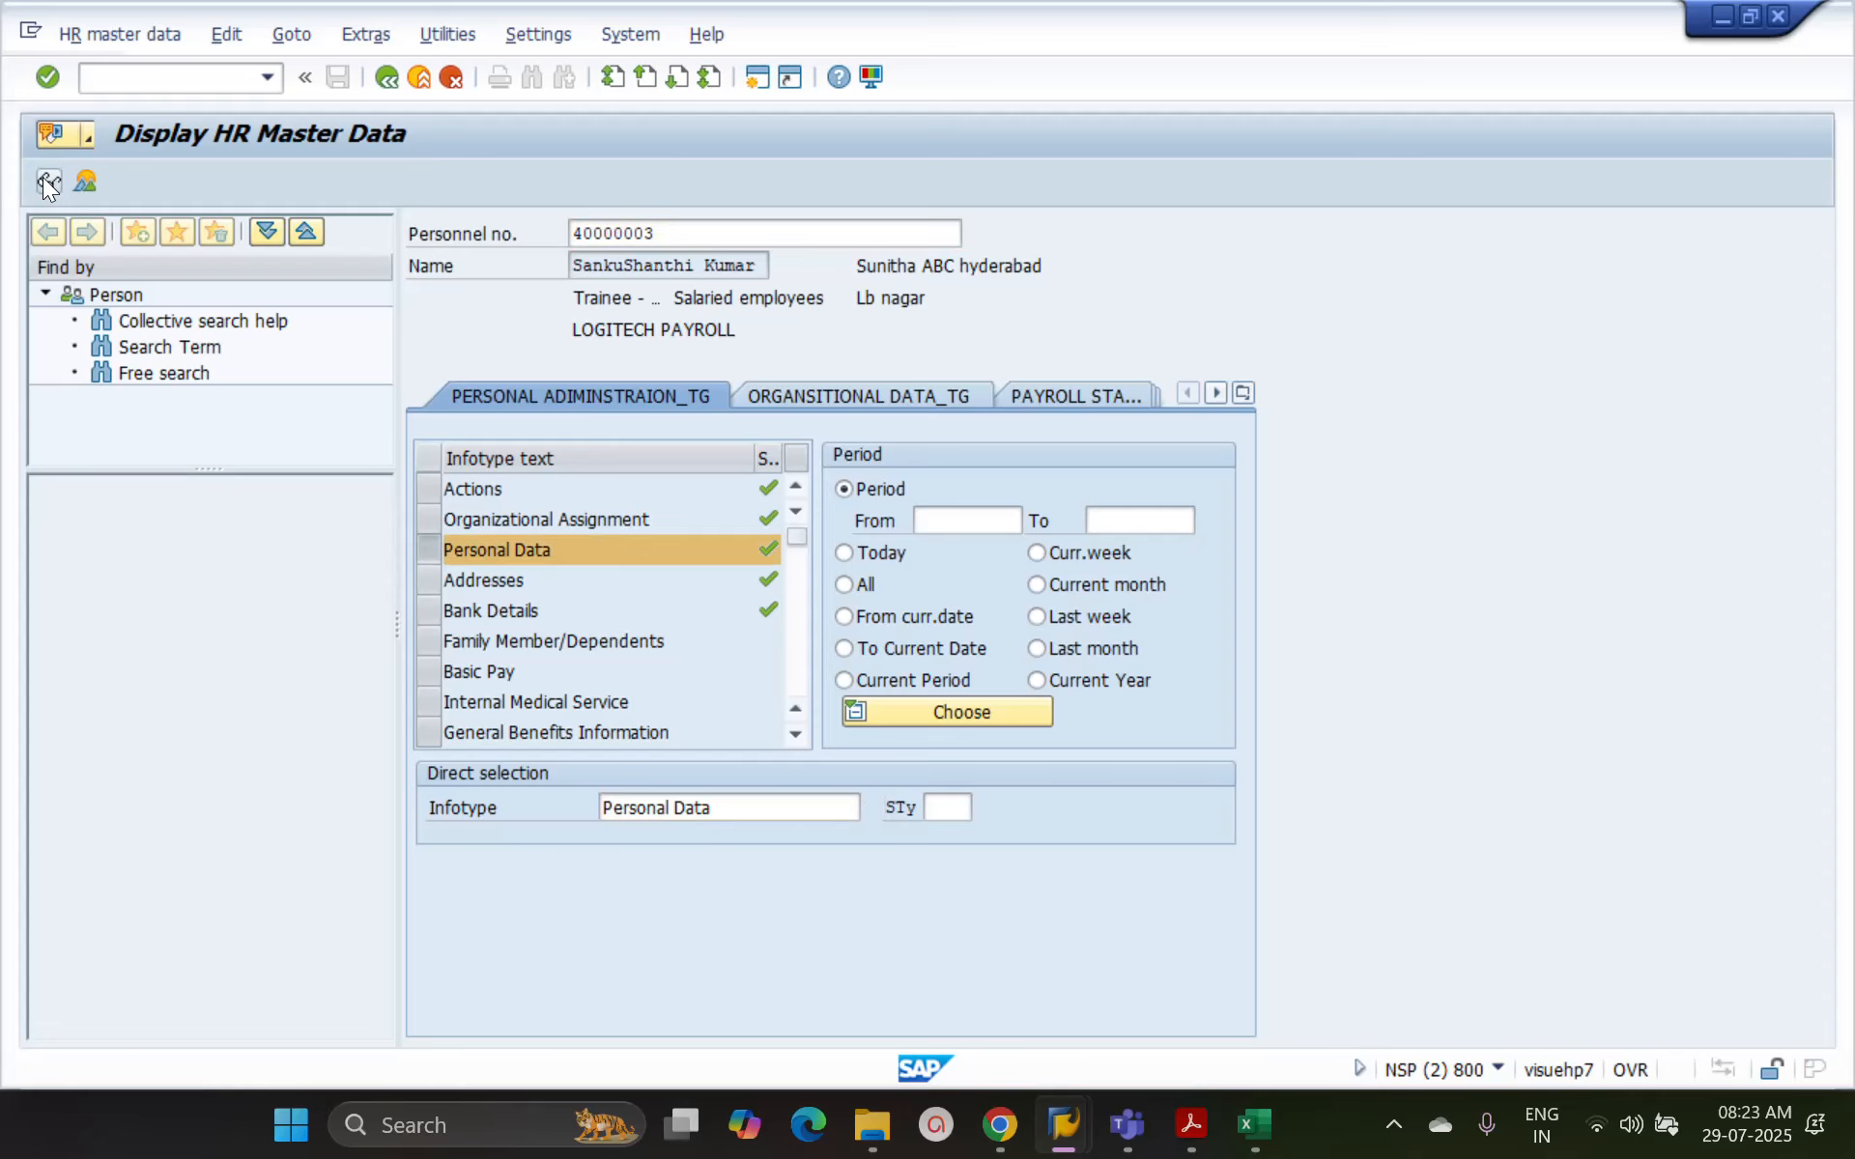
{"action": "left_click", "coordinate": [43, 179]}
Open Personal Data for changing in the maintenance session, compare it with the display session, and return the latter to its overview
{"action": "key", "text": "alt+Tab"}
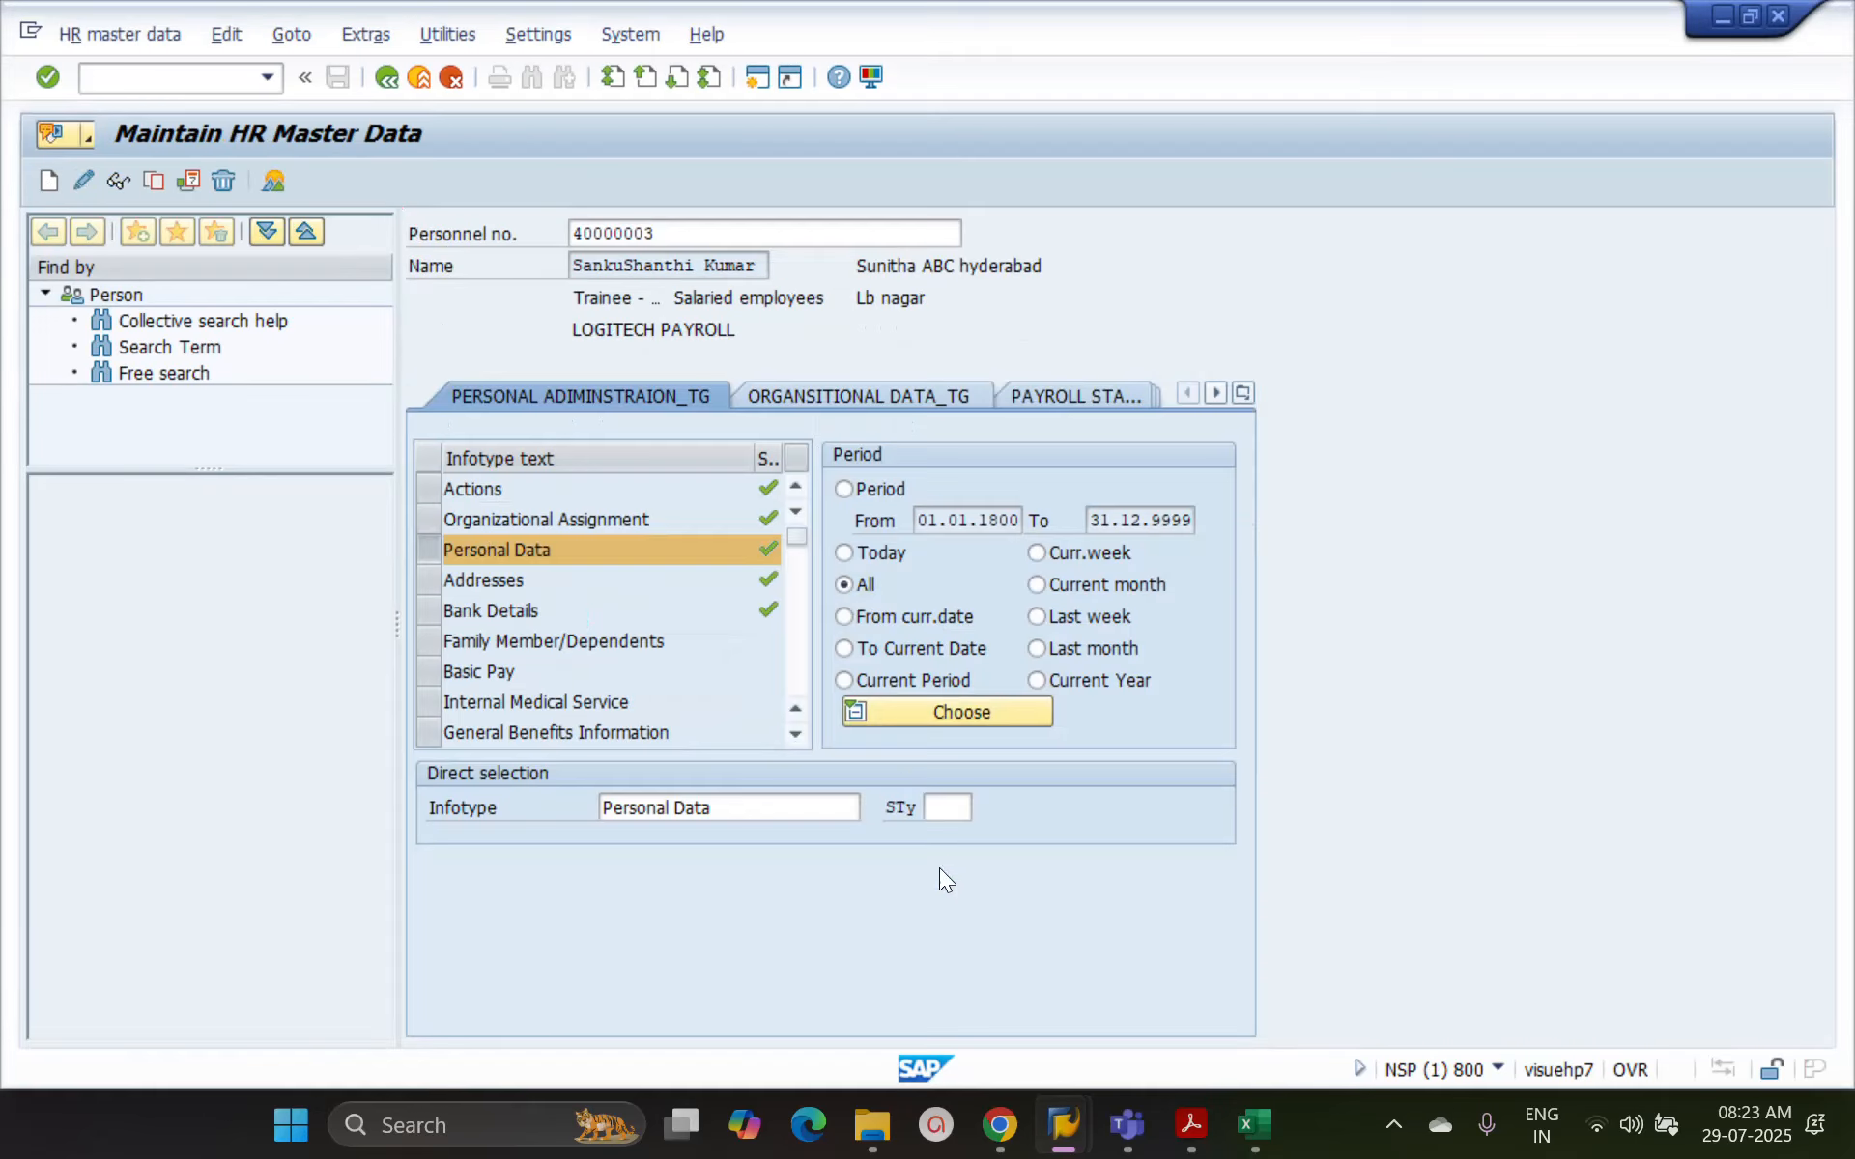
{"action": "left_click", "coordinate": [84, 182]}
{"action": "key", "text": "alt+Tab"}
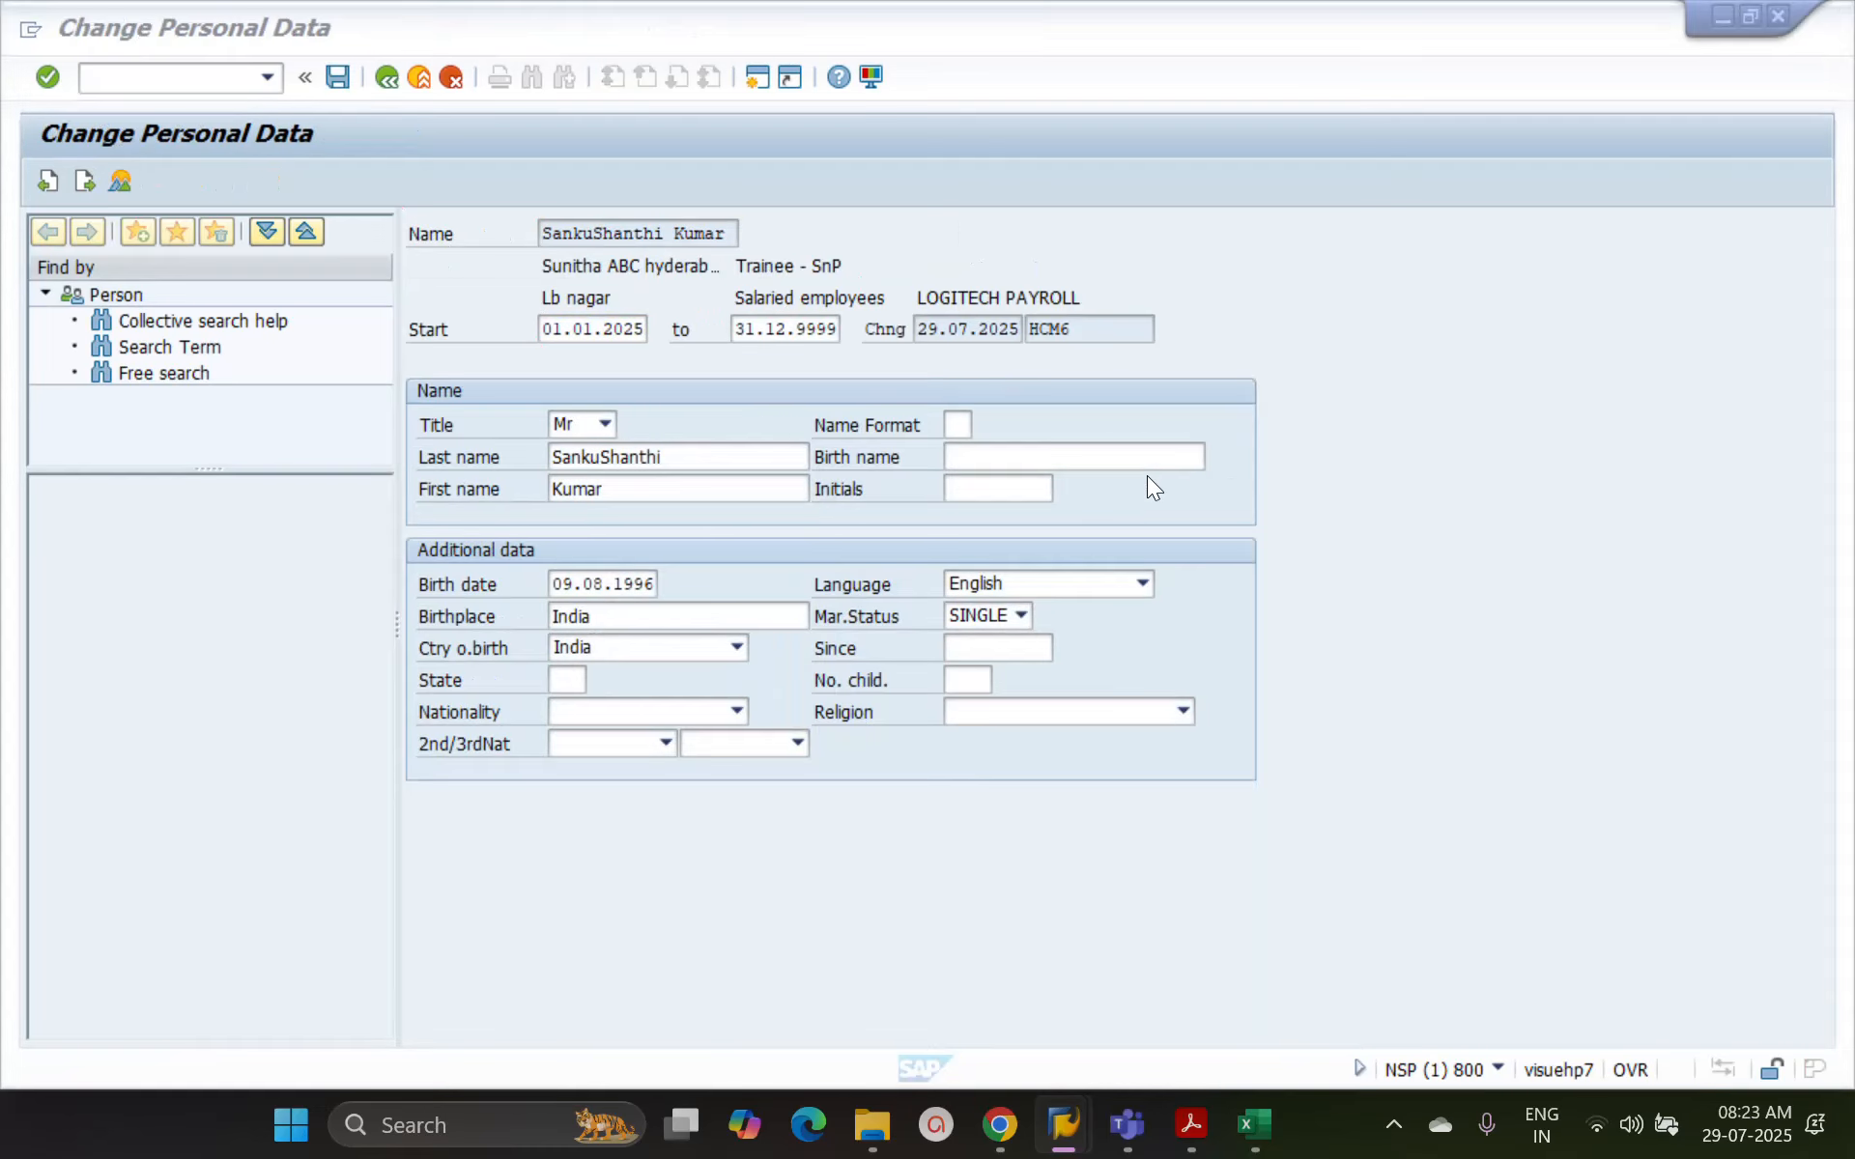
{"action": "key", "text": "alt+Tab"}
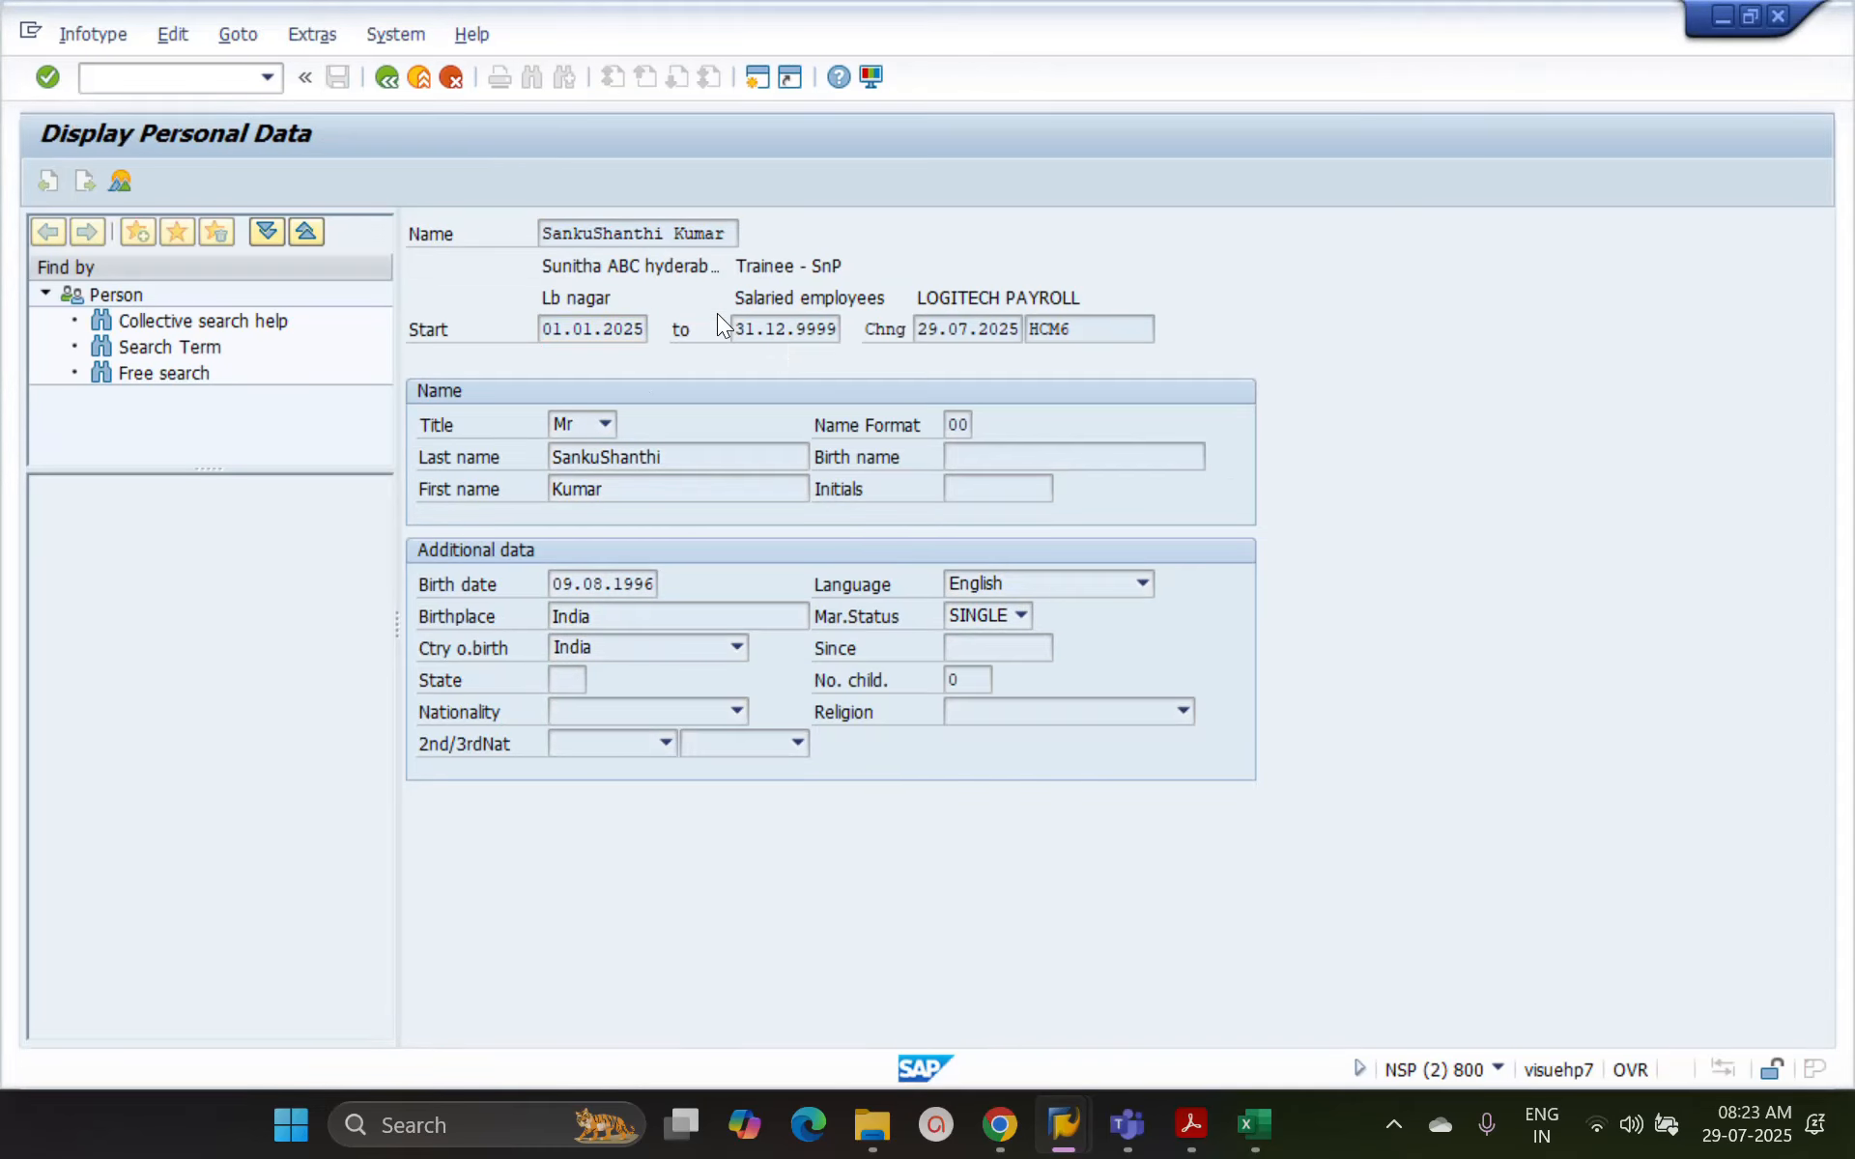
{"action": "left_click", "coordinate": [387, 78]}
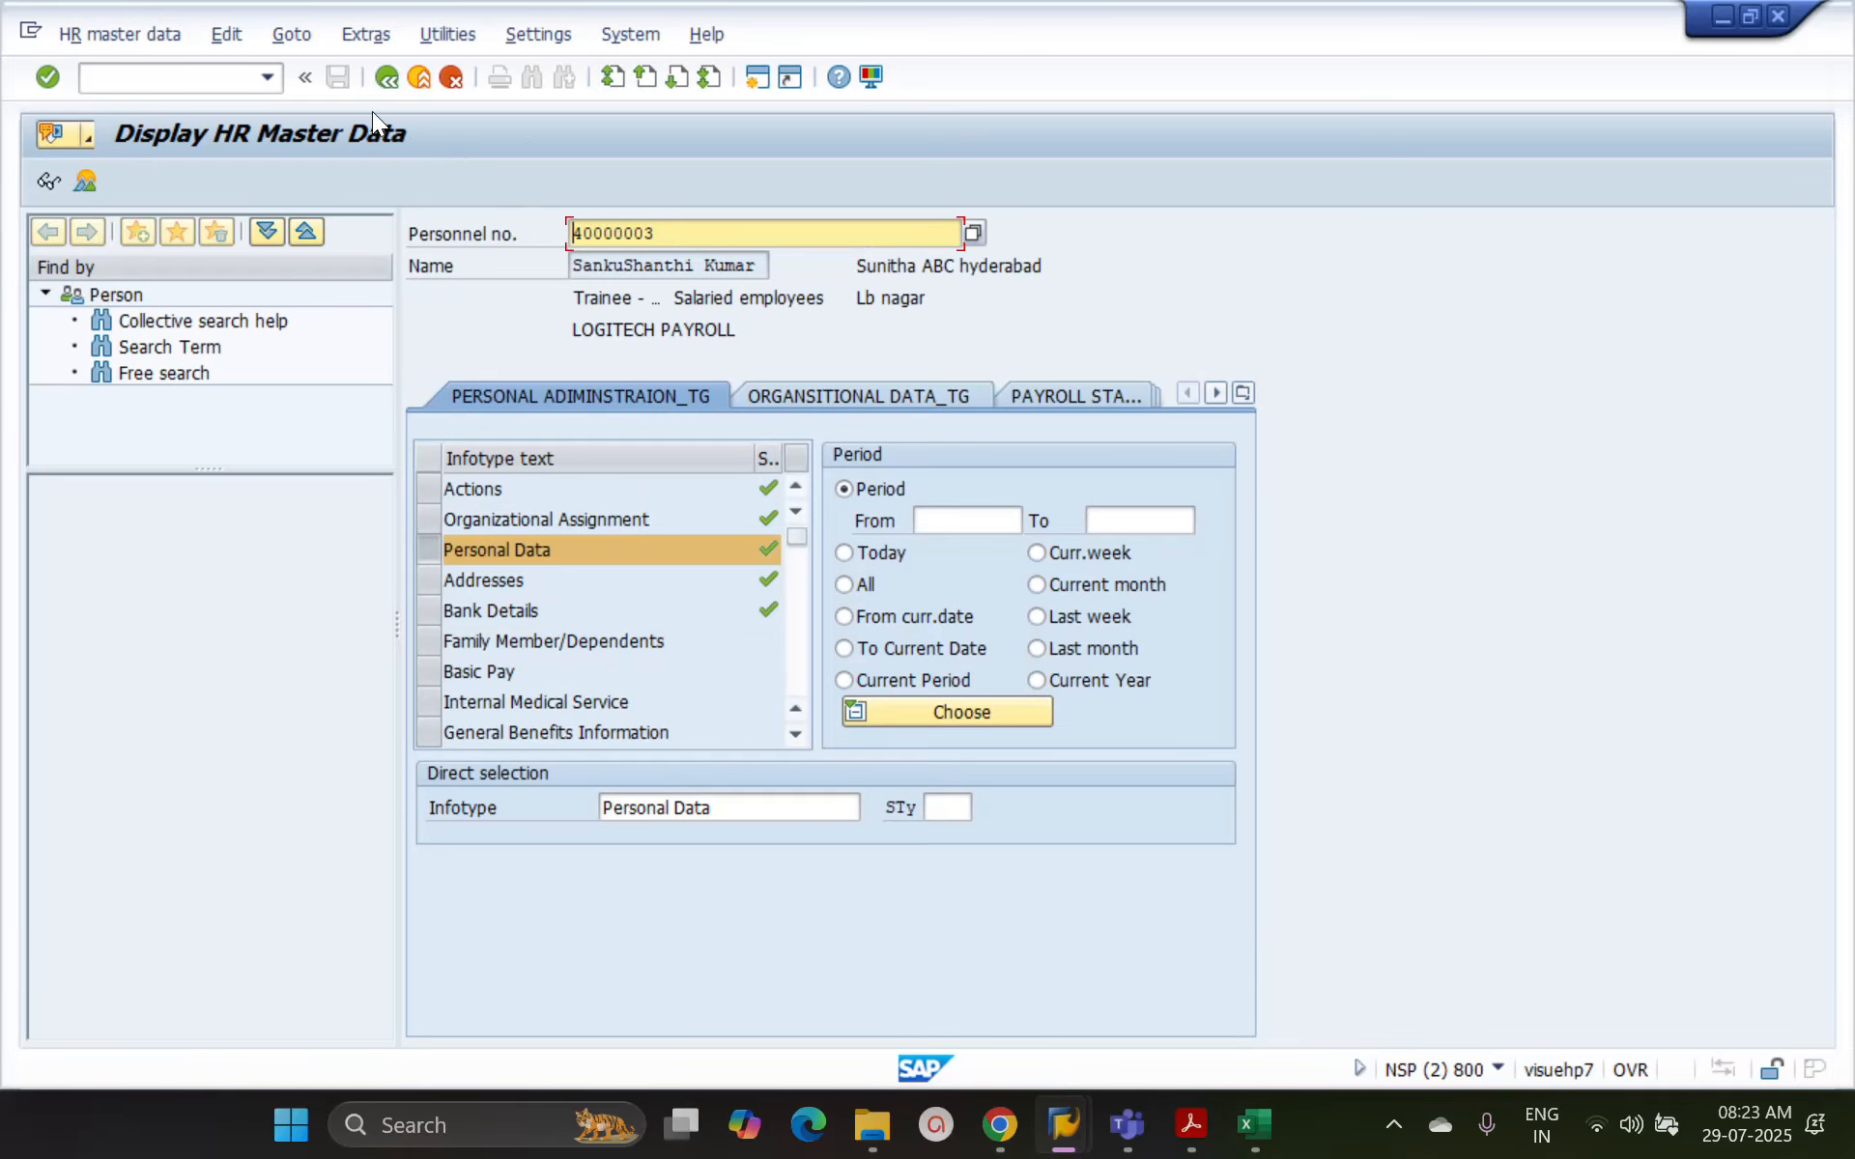
Call the session overview with /o from the Display HR Master Data session and generate a new session
{"action": "mouse_move", "coordinate": [1063, 1126]}
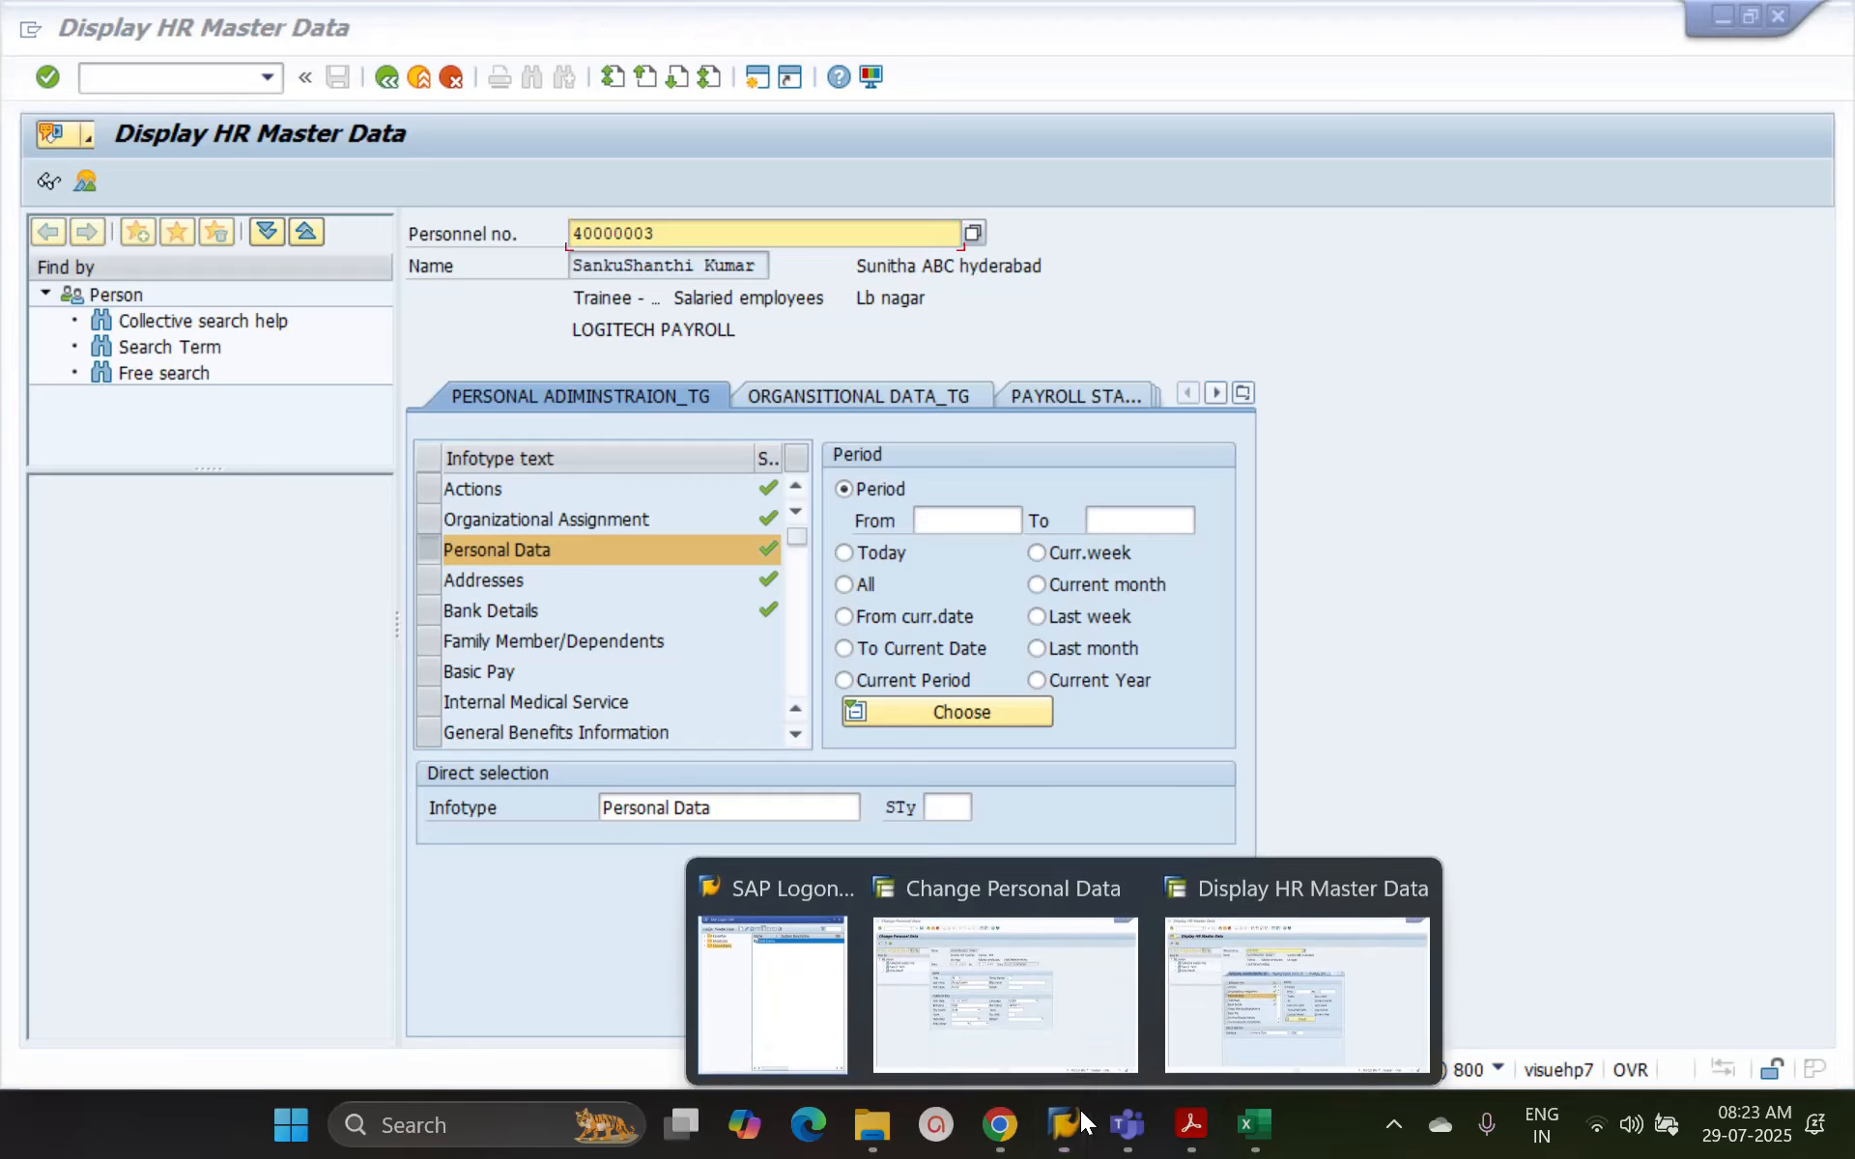
{"action": "mouse_move", "coordinate": [952, 968]}
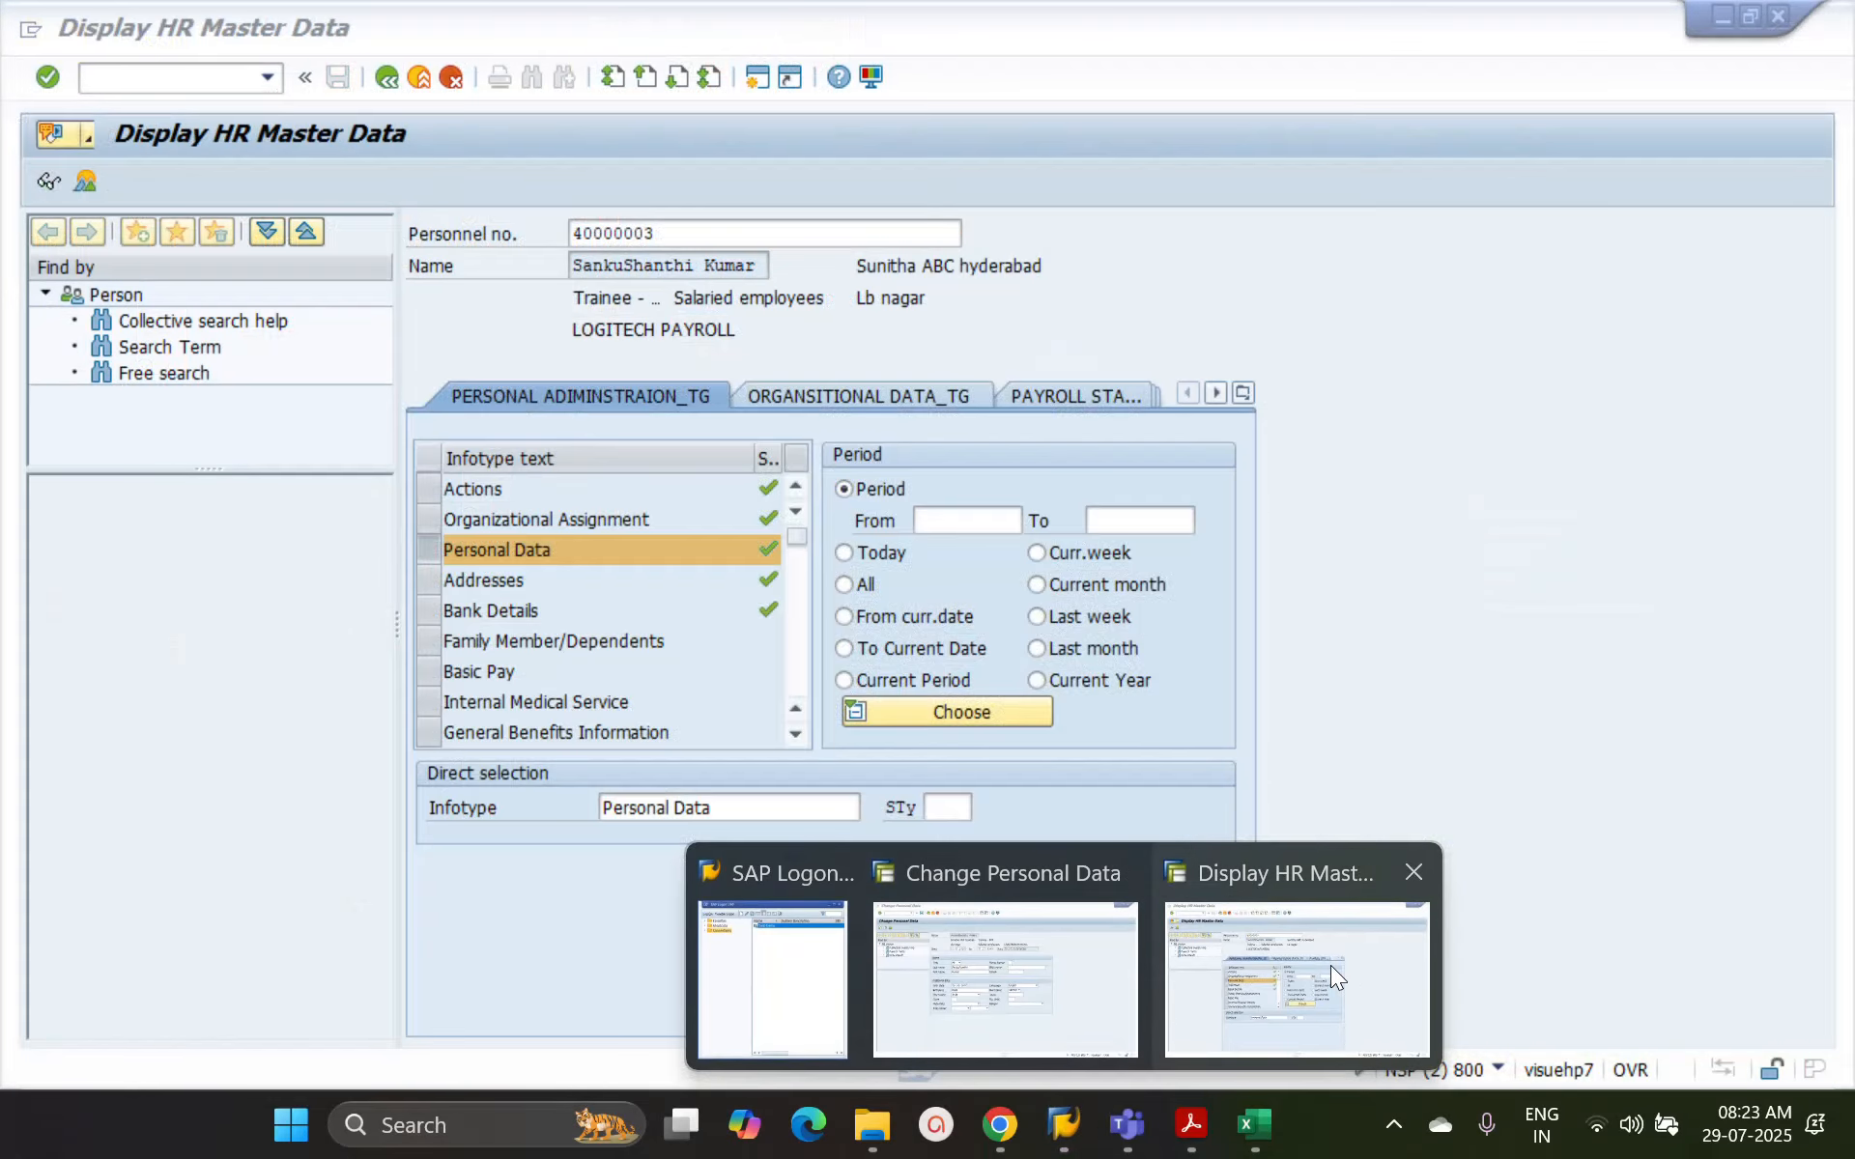
{"action": "left_click", "coordinate": [1283, 960]}
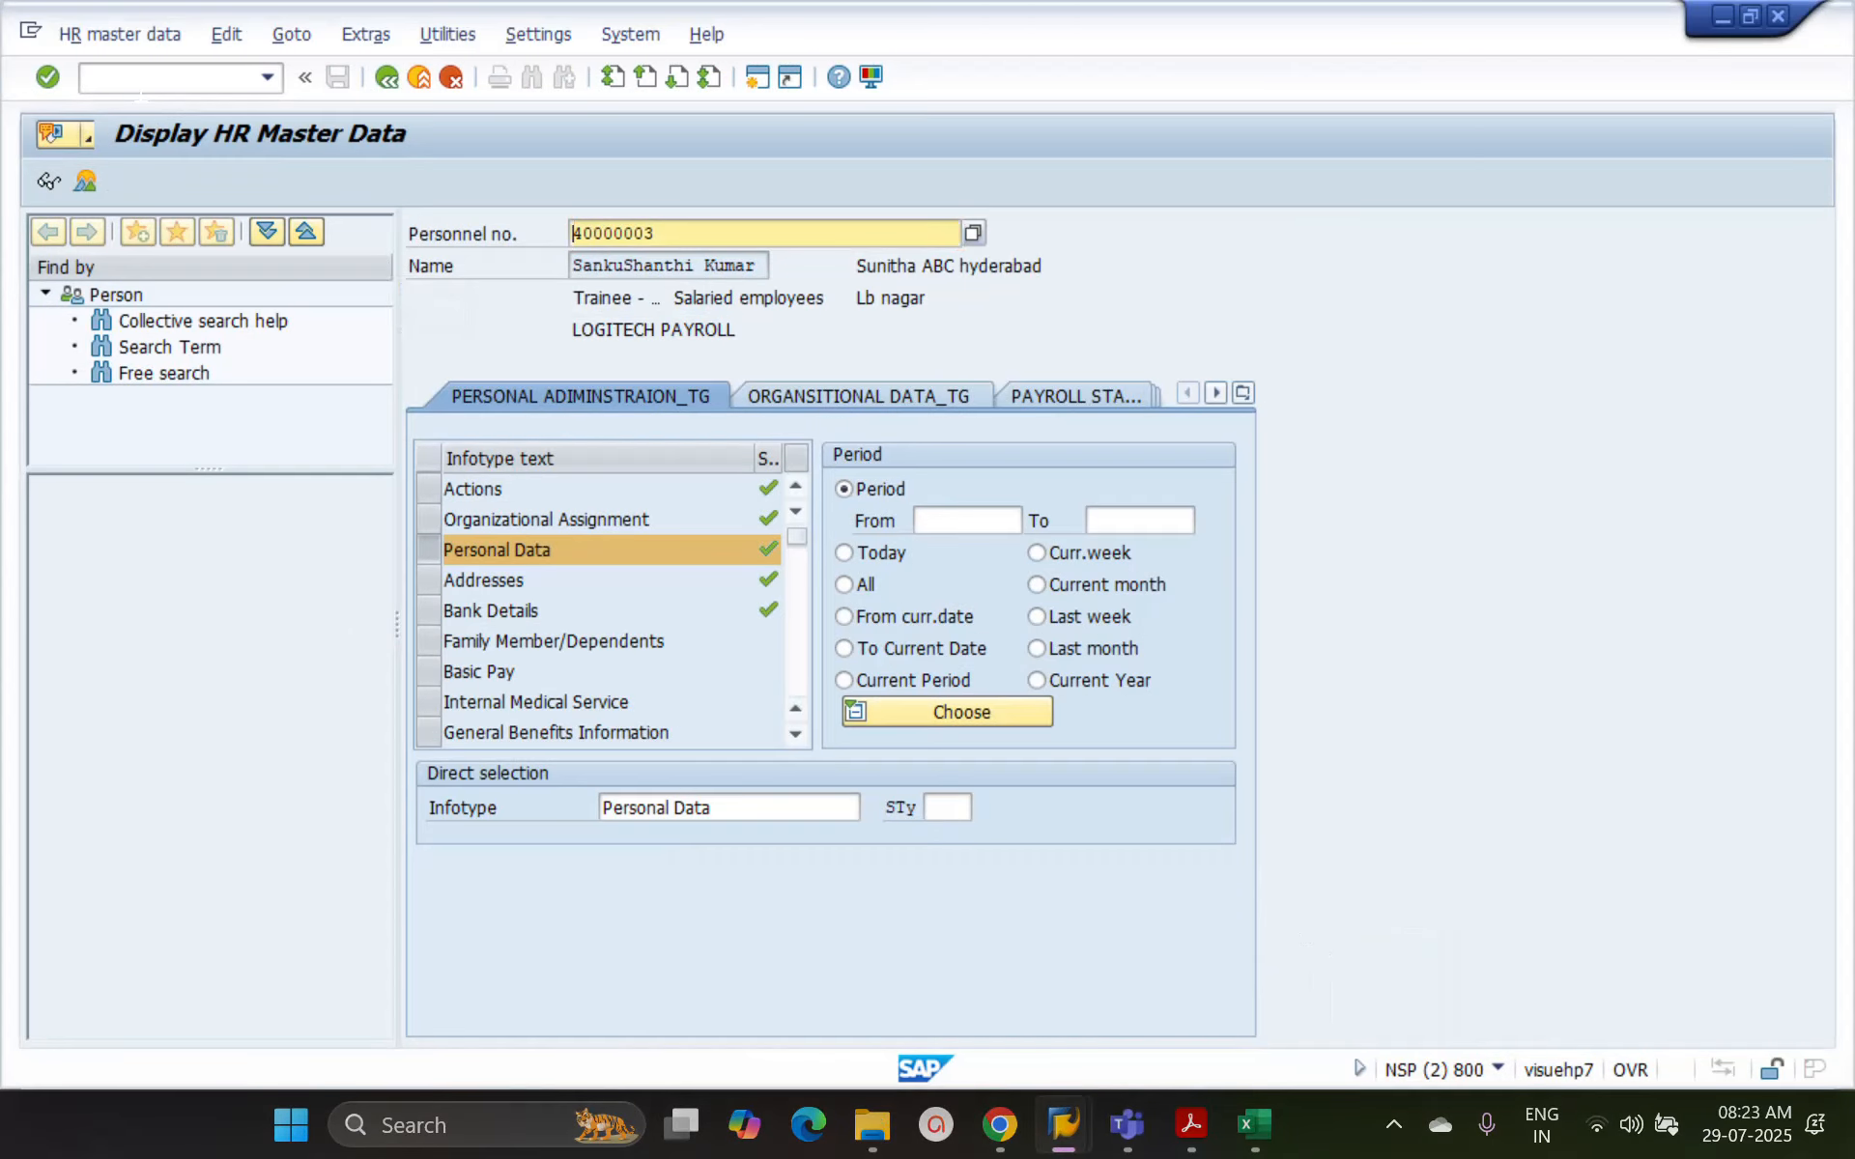
{"action": "left_click", "coordinate": [141, 84]}
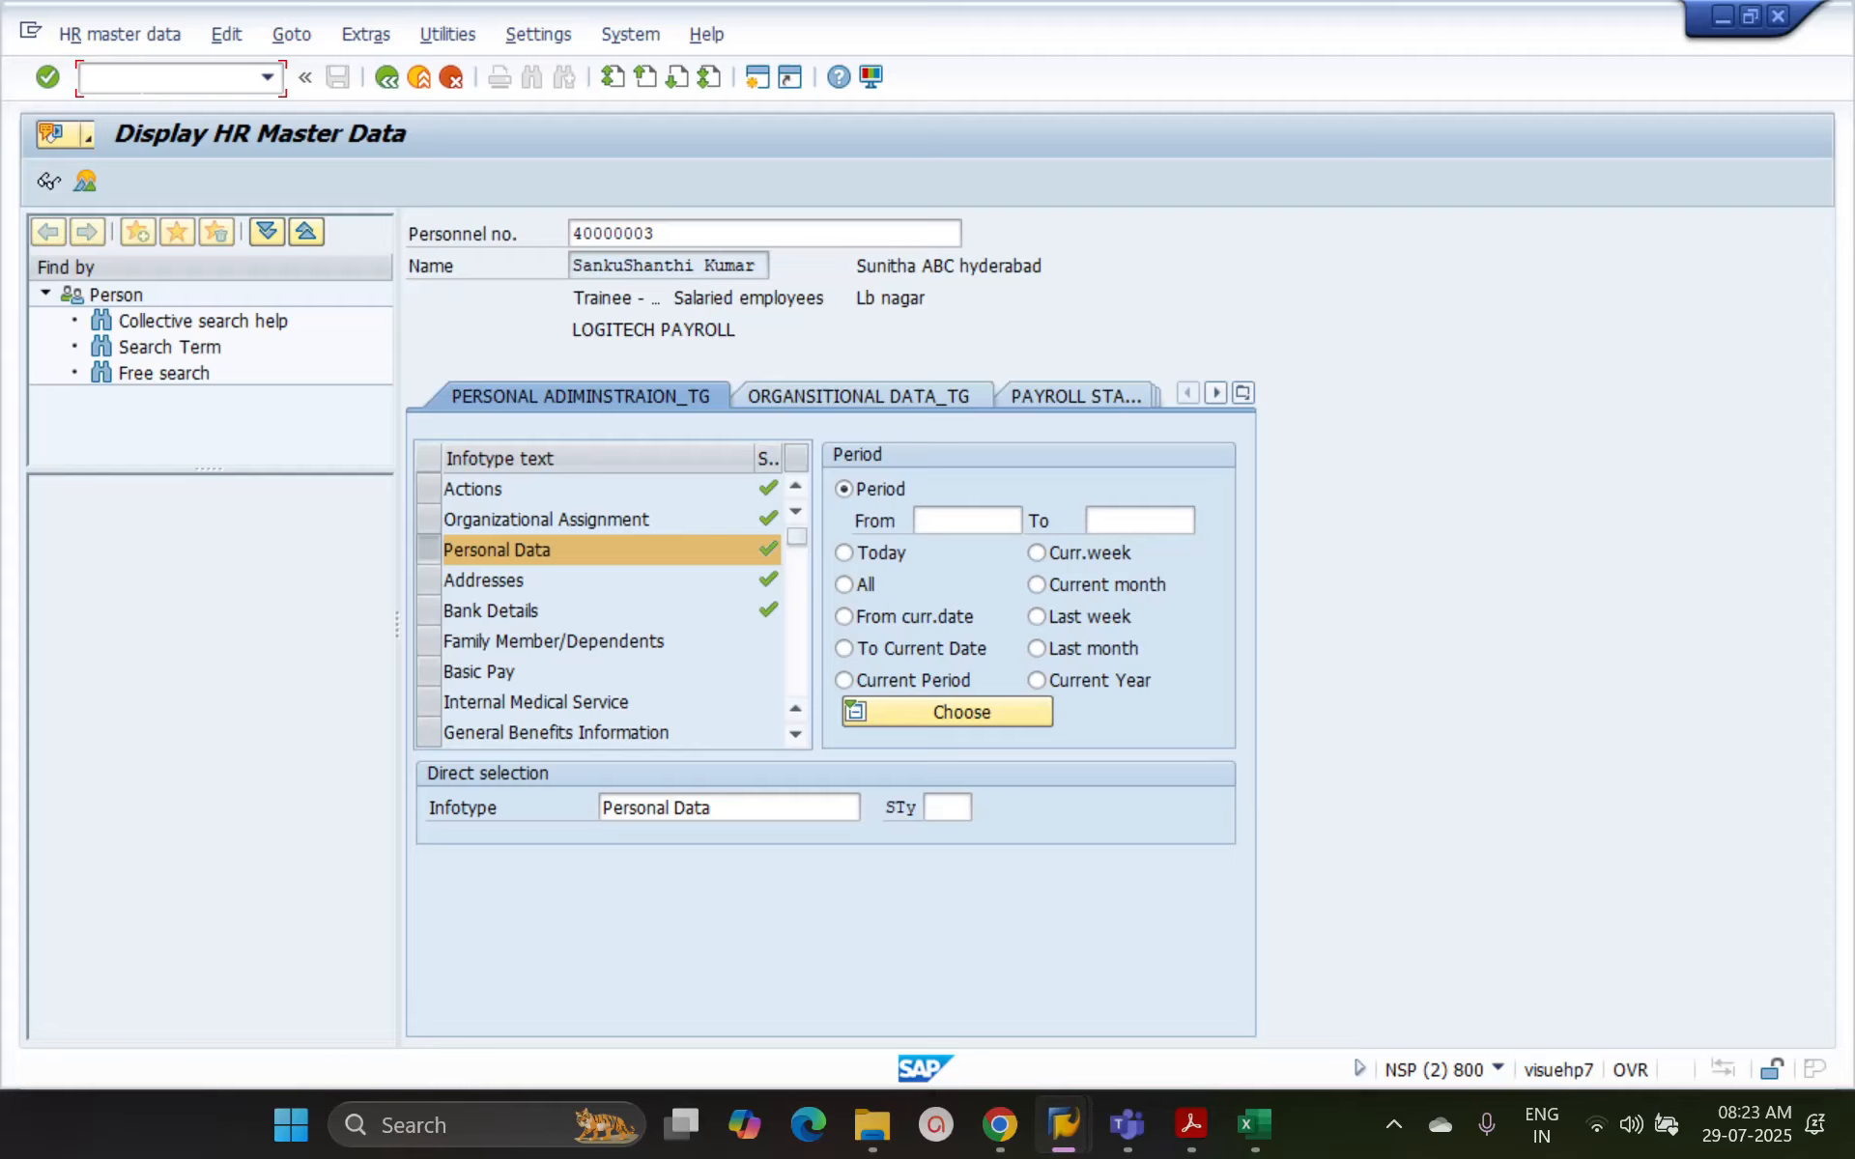
{"action": "type", "text": "/o"}
{"action": "key", "text": "Return"}
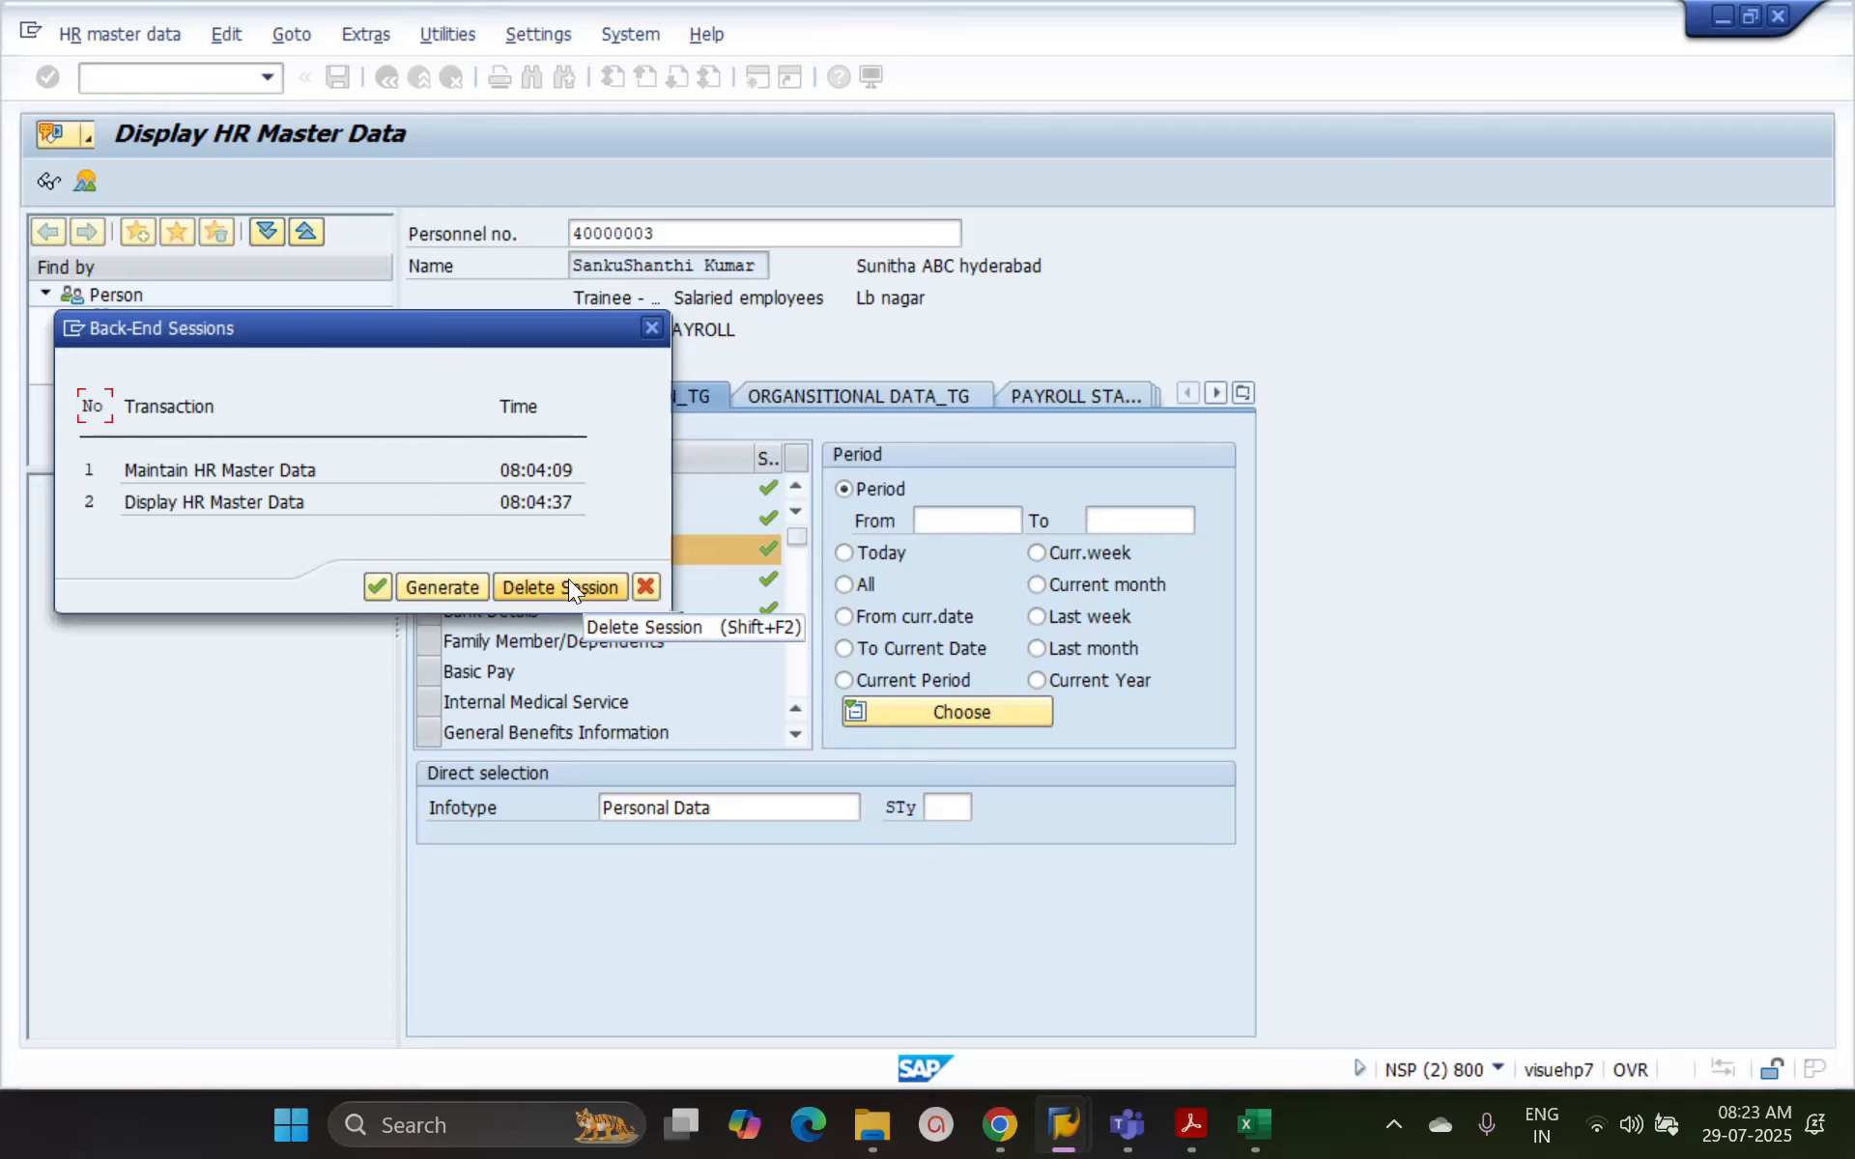
{"action": "left_click", "coordinate": [458, 587]}
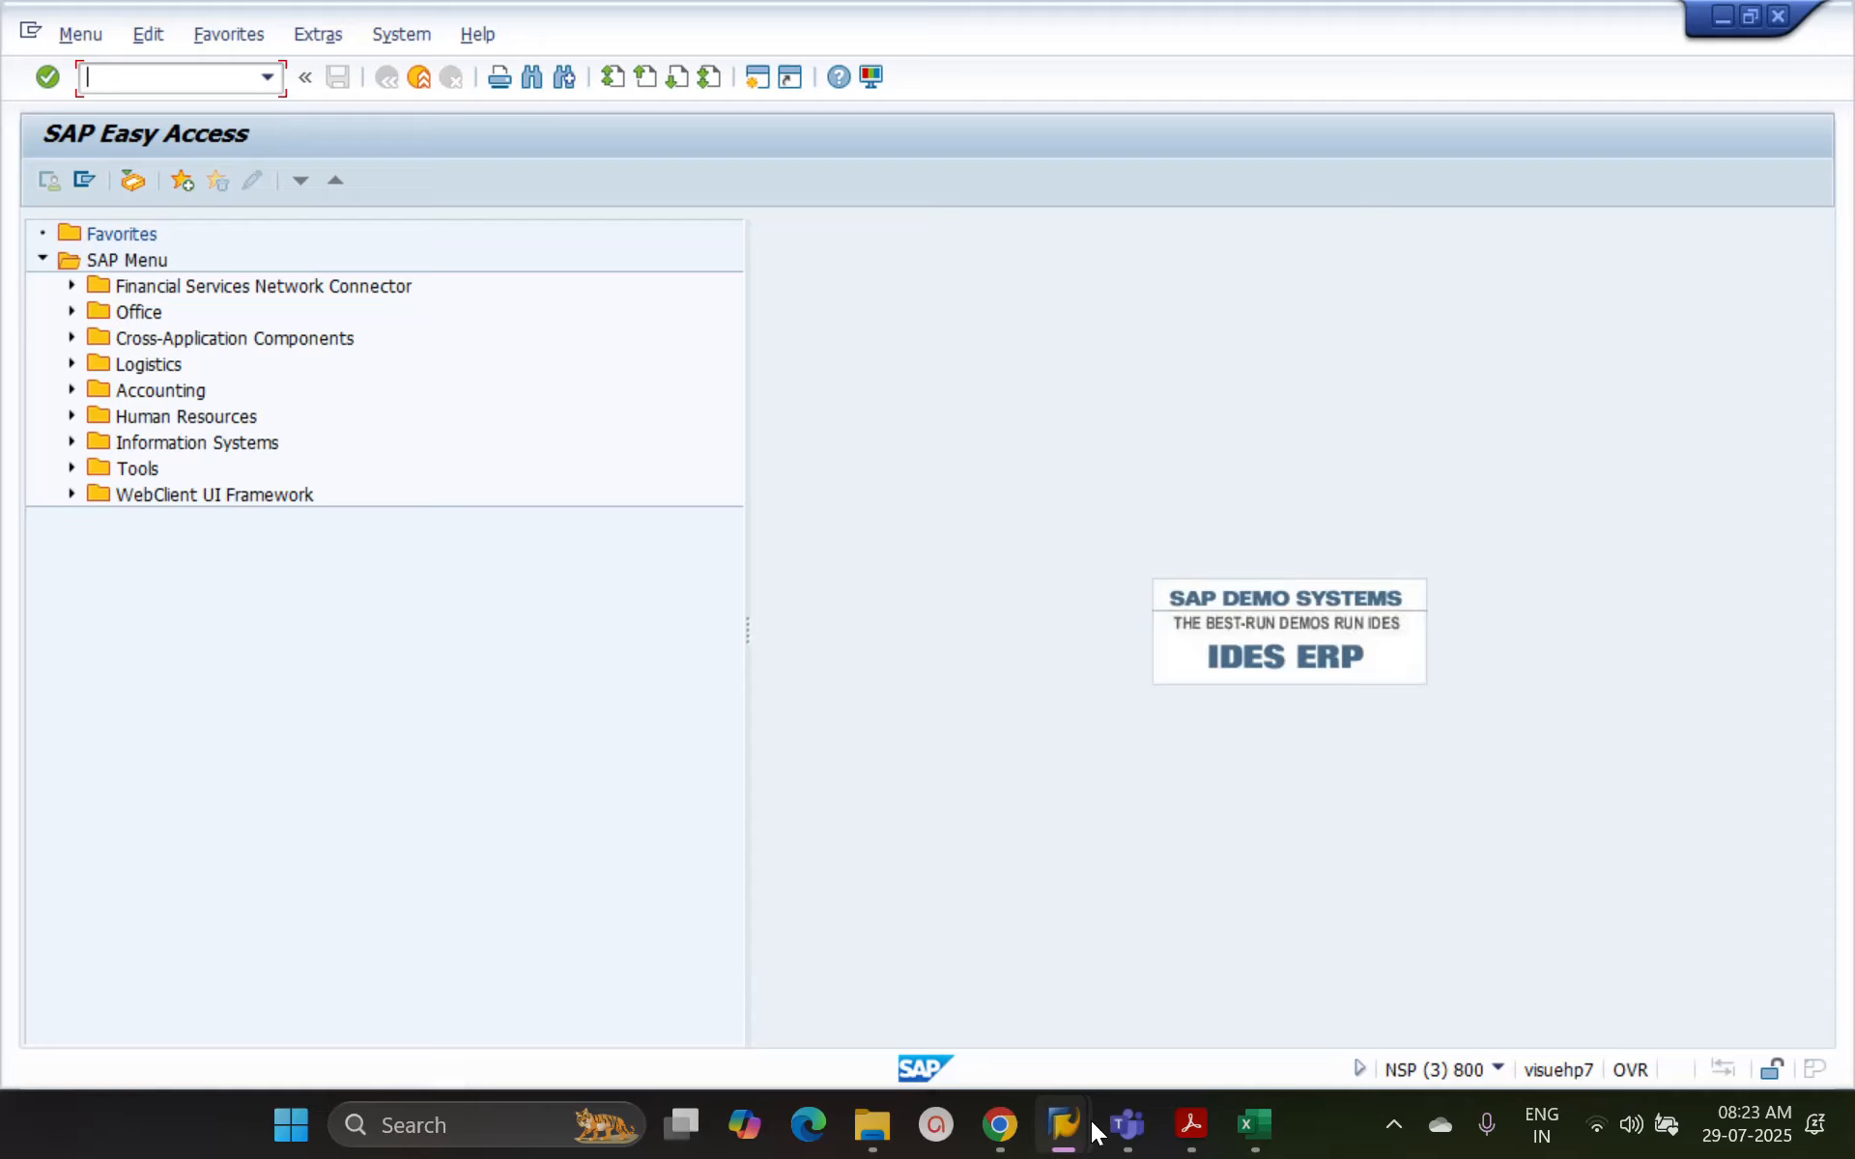
Switch to the newly generated SAP Easy Access session and end it with the command /i
{"action": "mouse_move", "coordinate": [1095, 1132]}
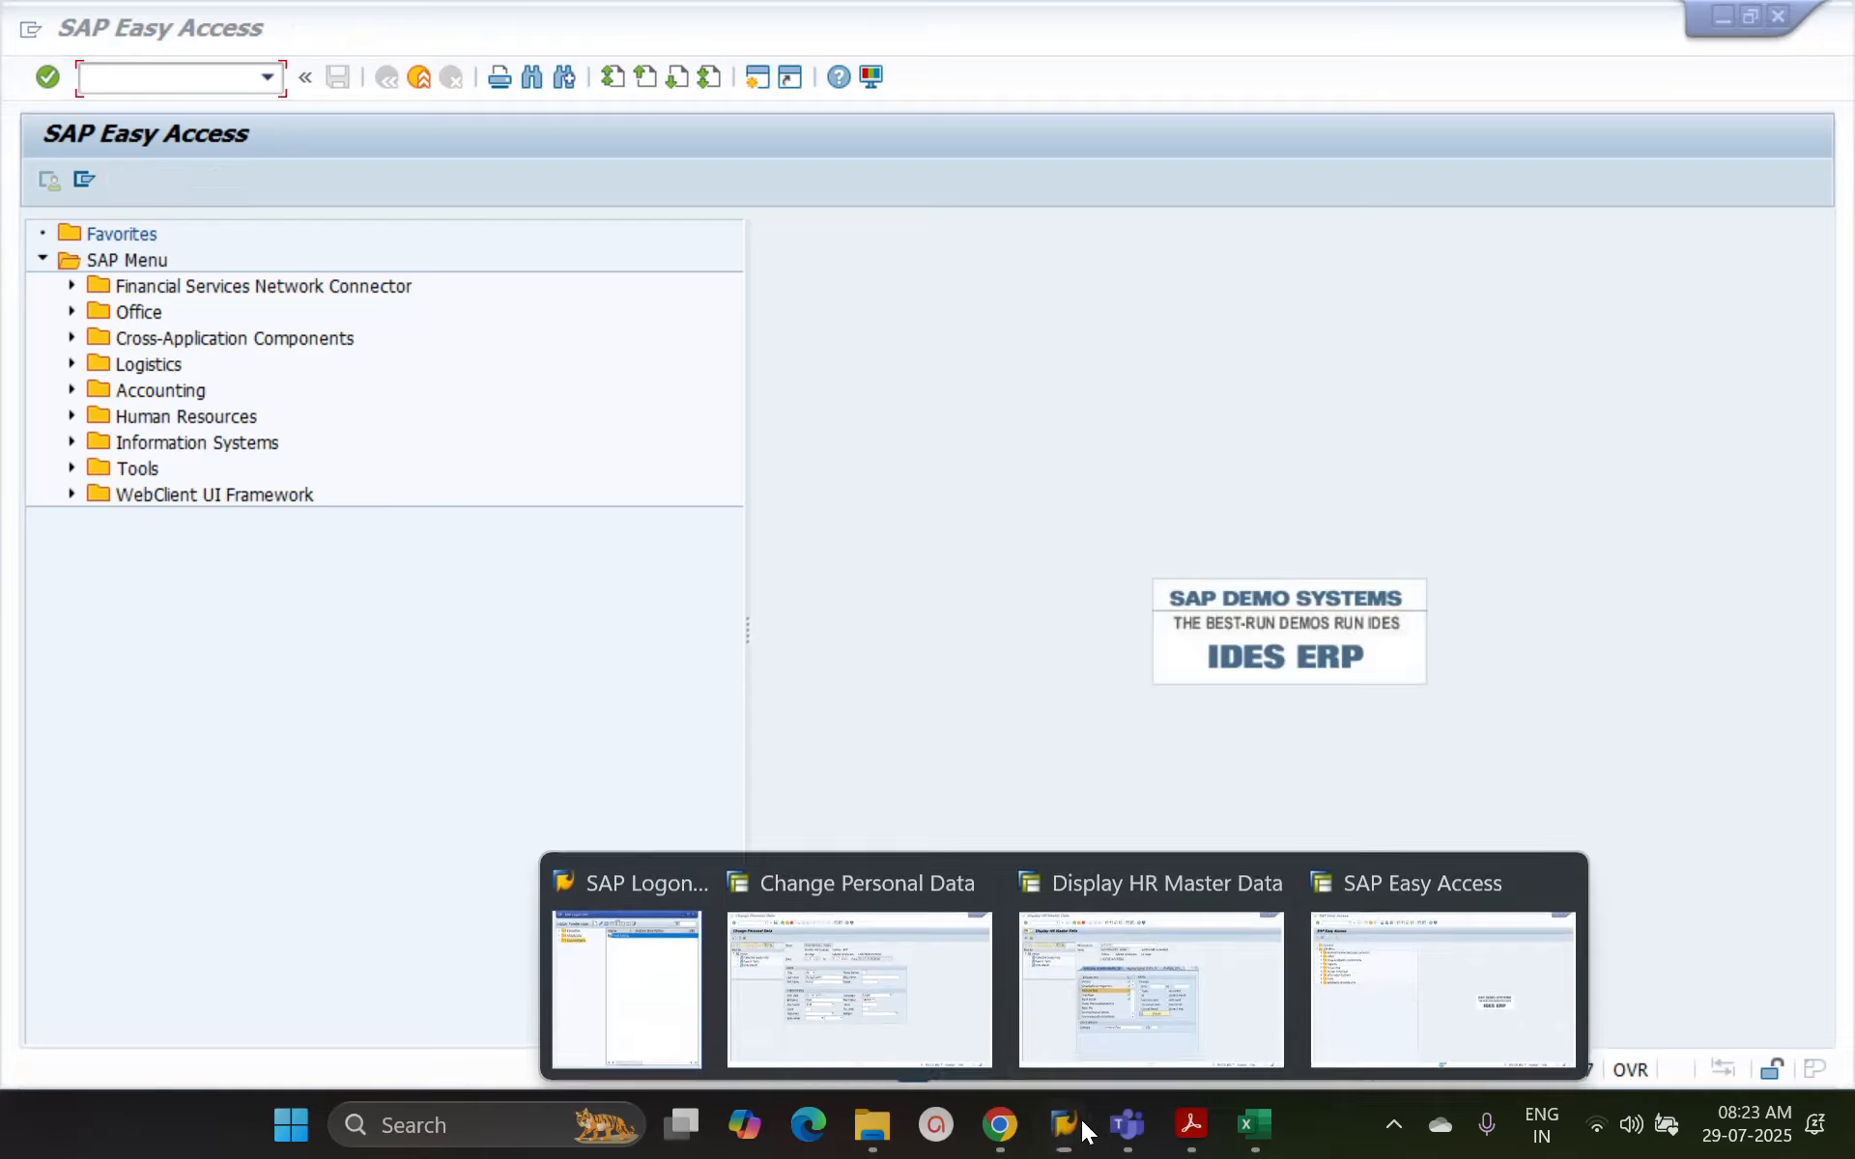
{"action": "left_click", "coordinate": [1446, 978]}
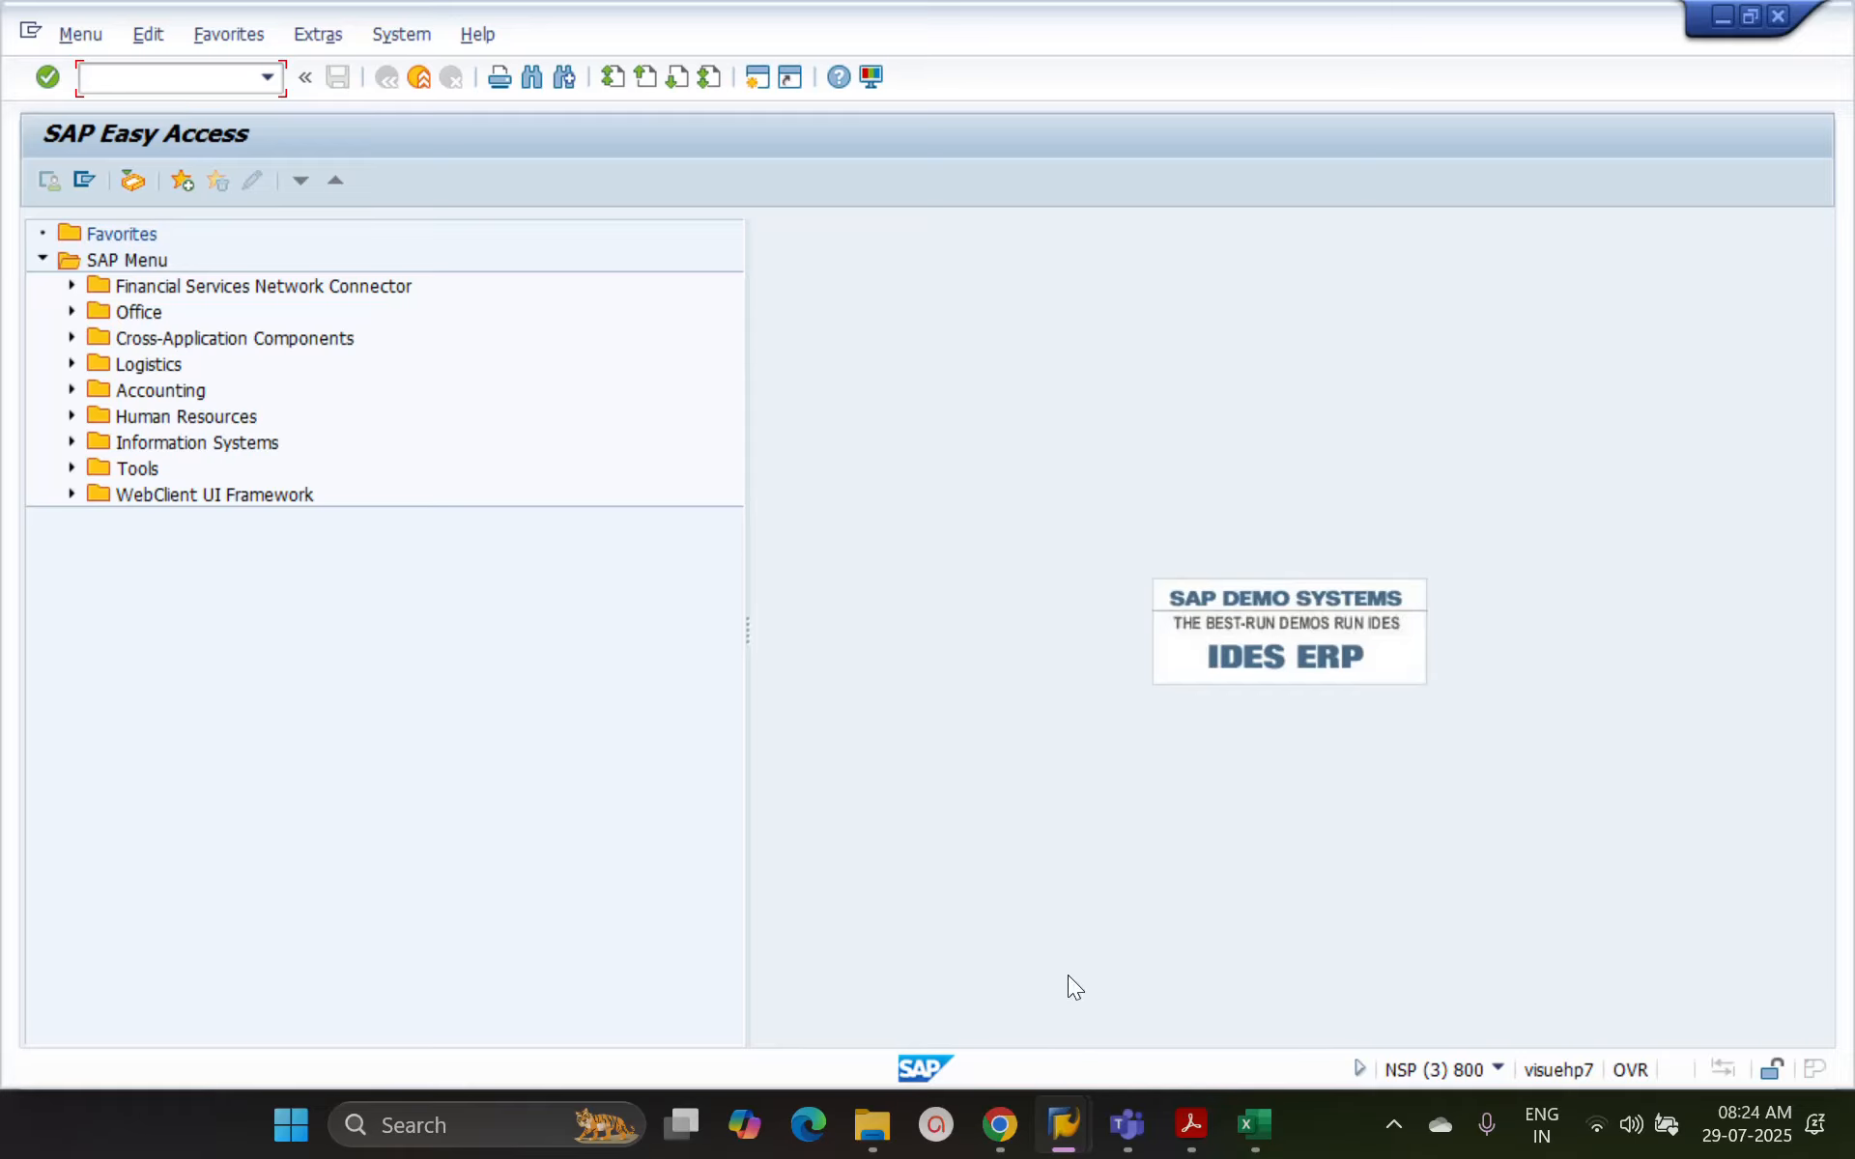
{"action": "mouse_move", "coordinate": [1058, 1142]}
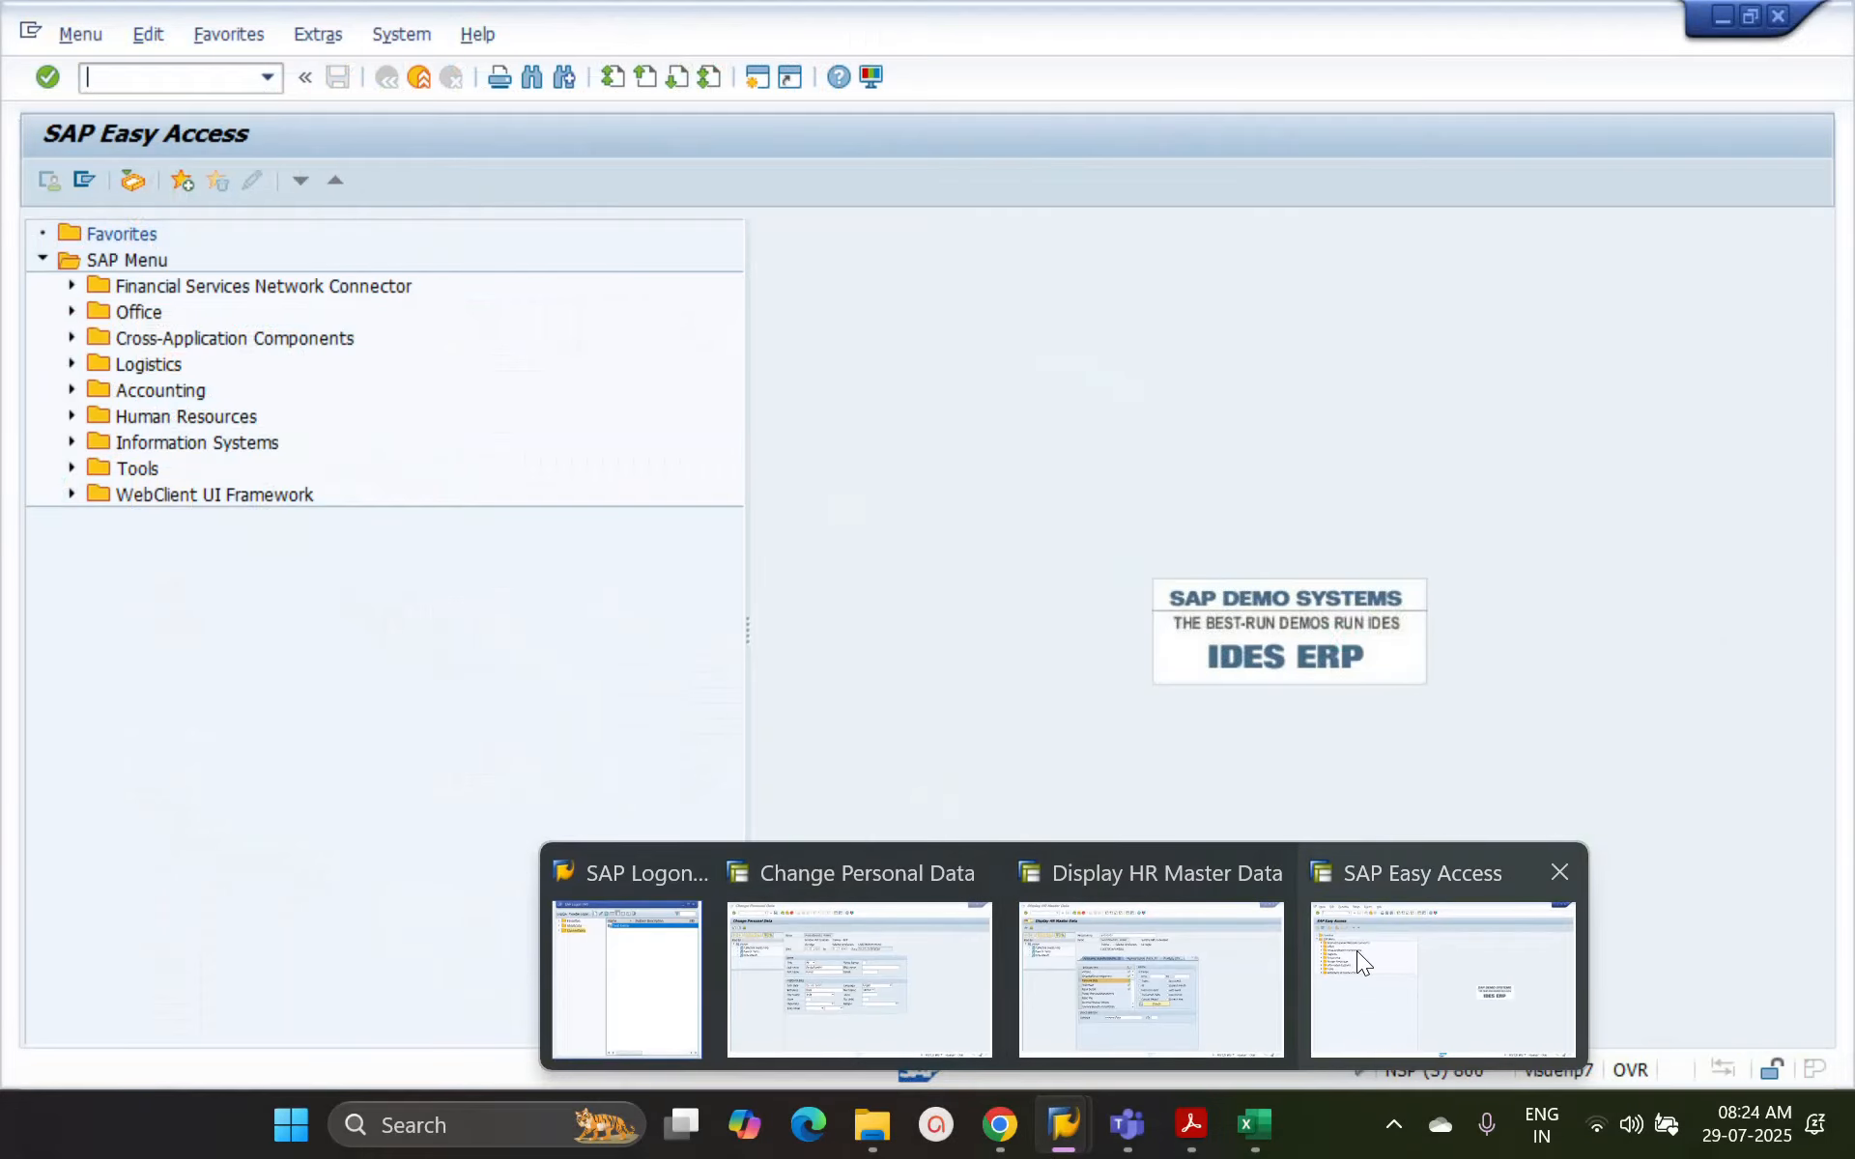
{"action": "left_click", "coordinate": [1356, 954]}
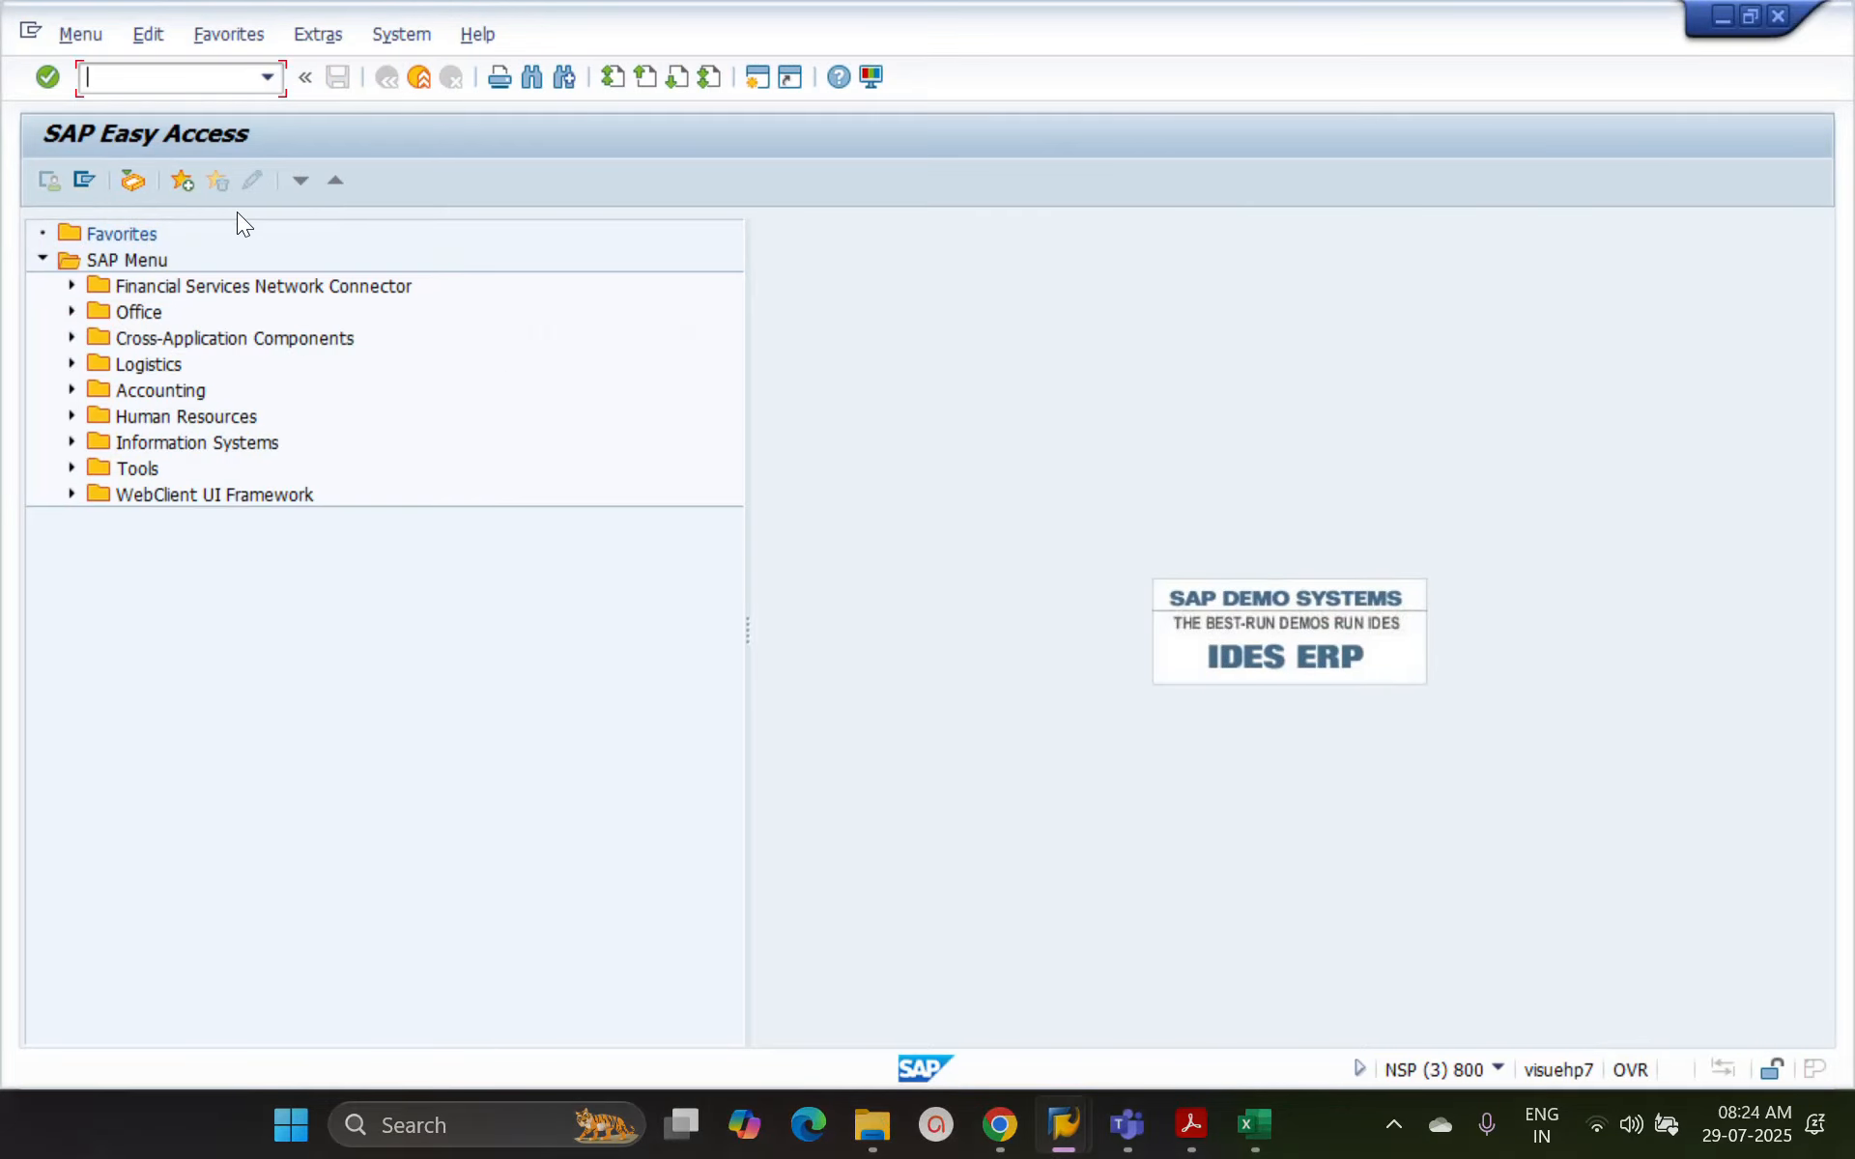
{"action": "type", "text": "/i"}
{"action": "key", "text": "Return"}
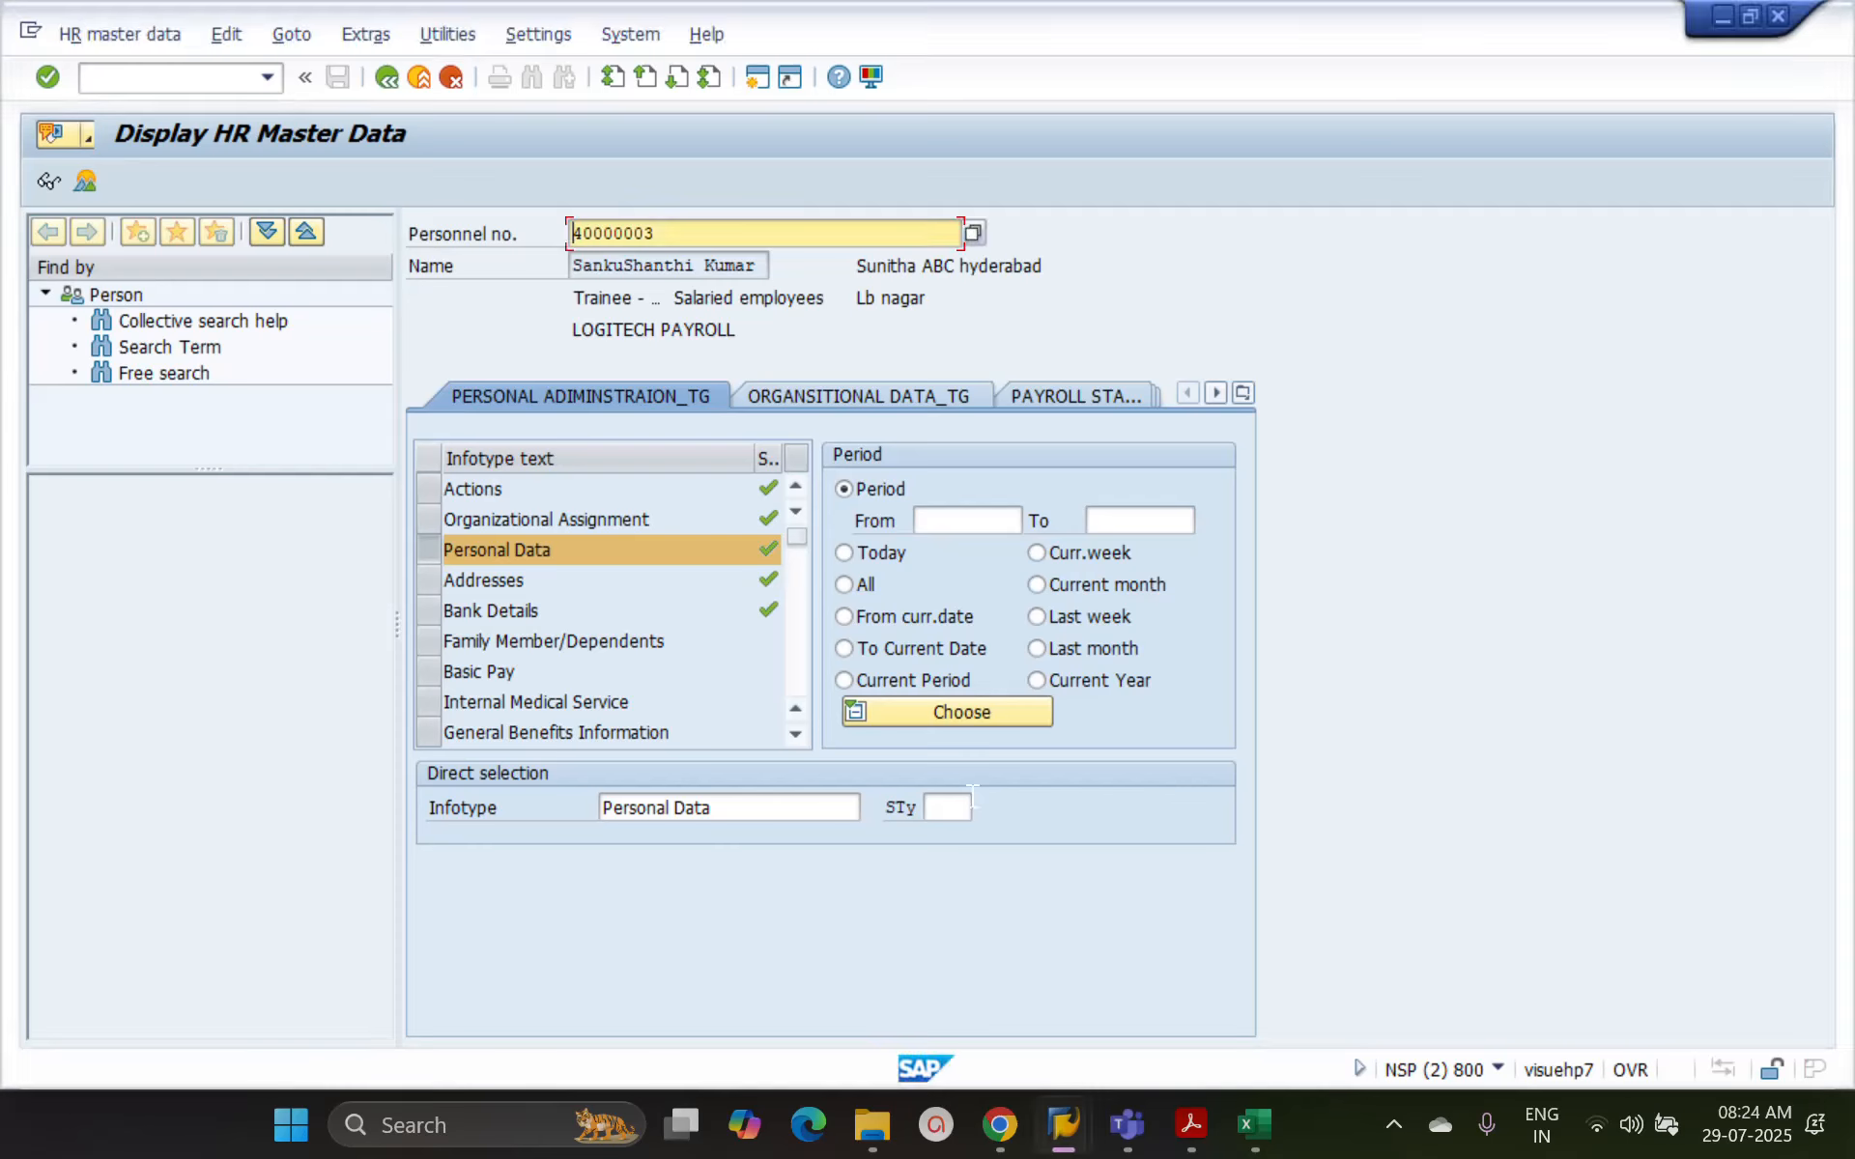
From the Display HR Master Data session, open the Payroll Australia menu in a new session using the /o prefix, and switch to it
{"action": "mouse_move", "coordinate": [1064, 1124]}
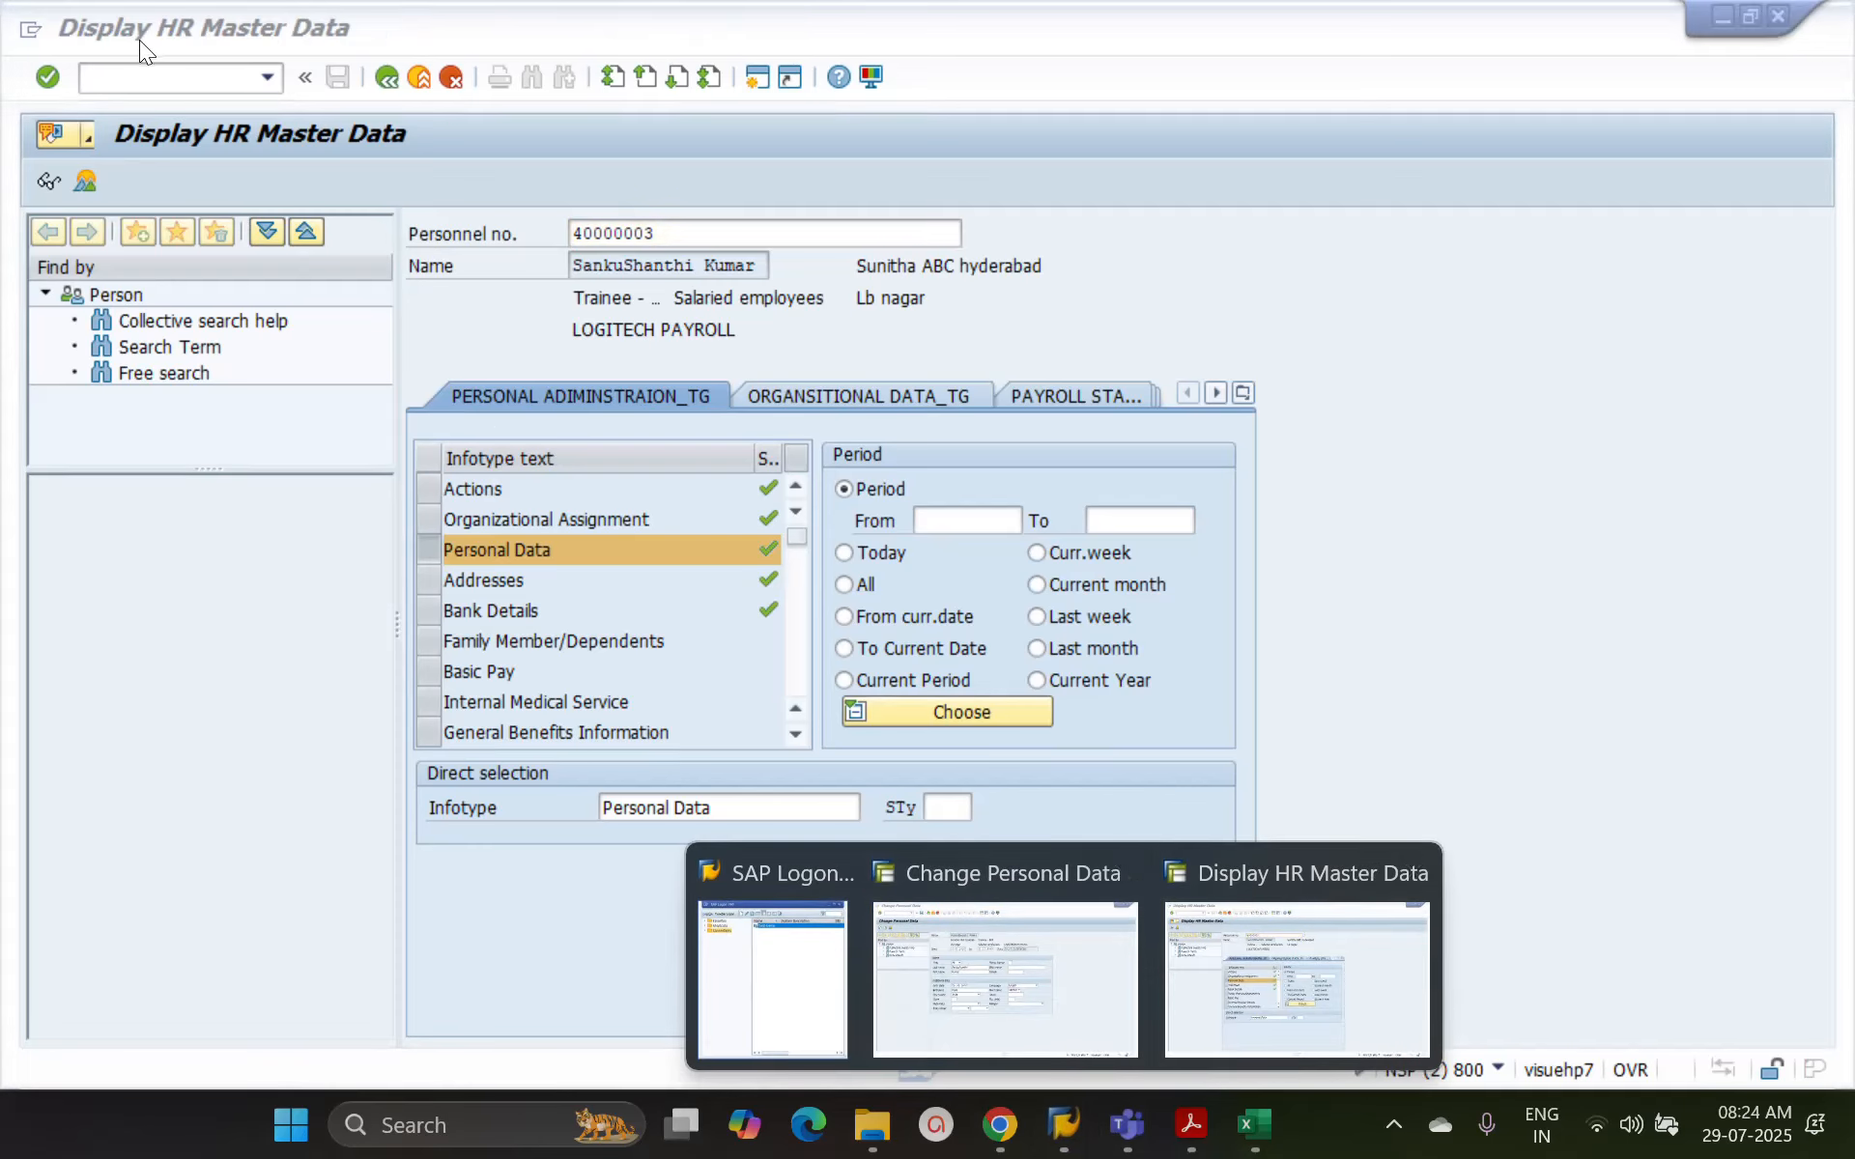
{"action": "left_click", "coordinate": [1376, 1007]}
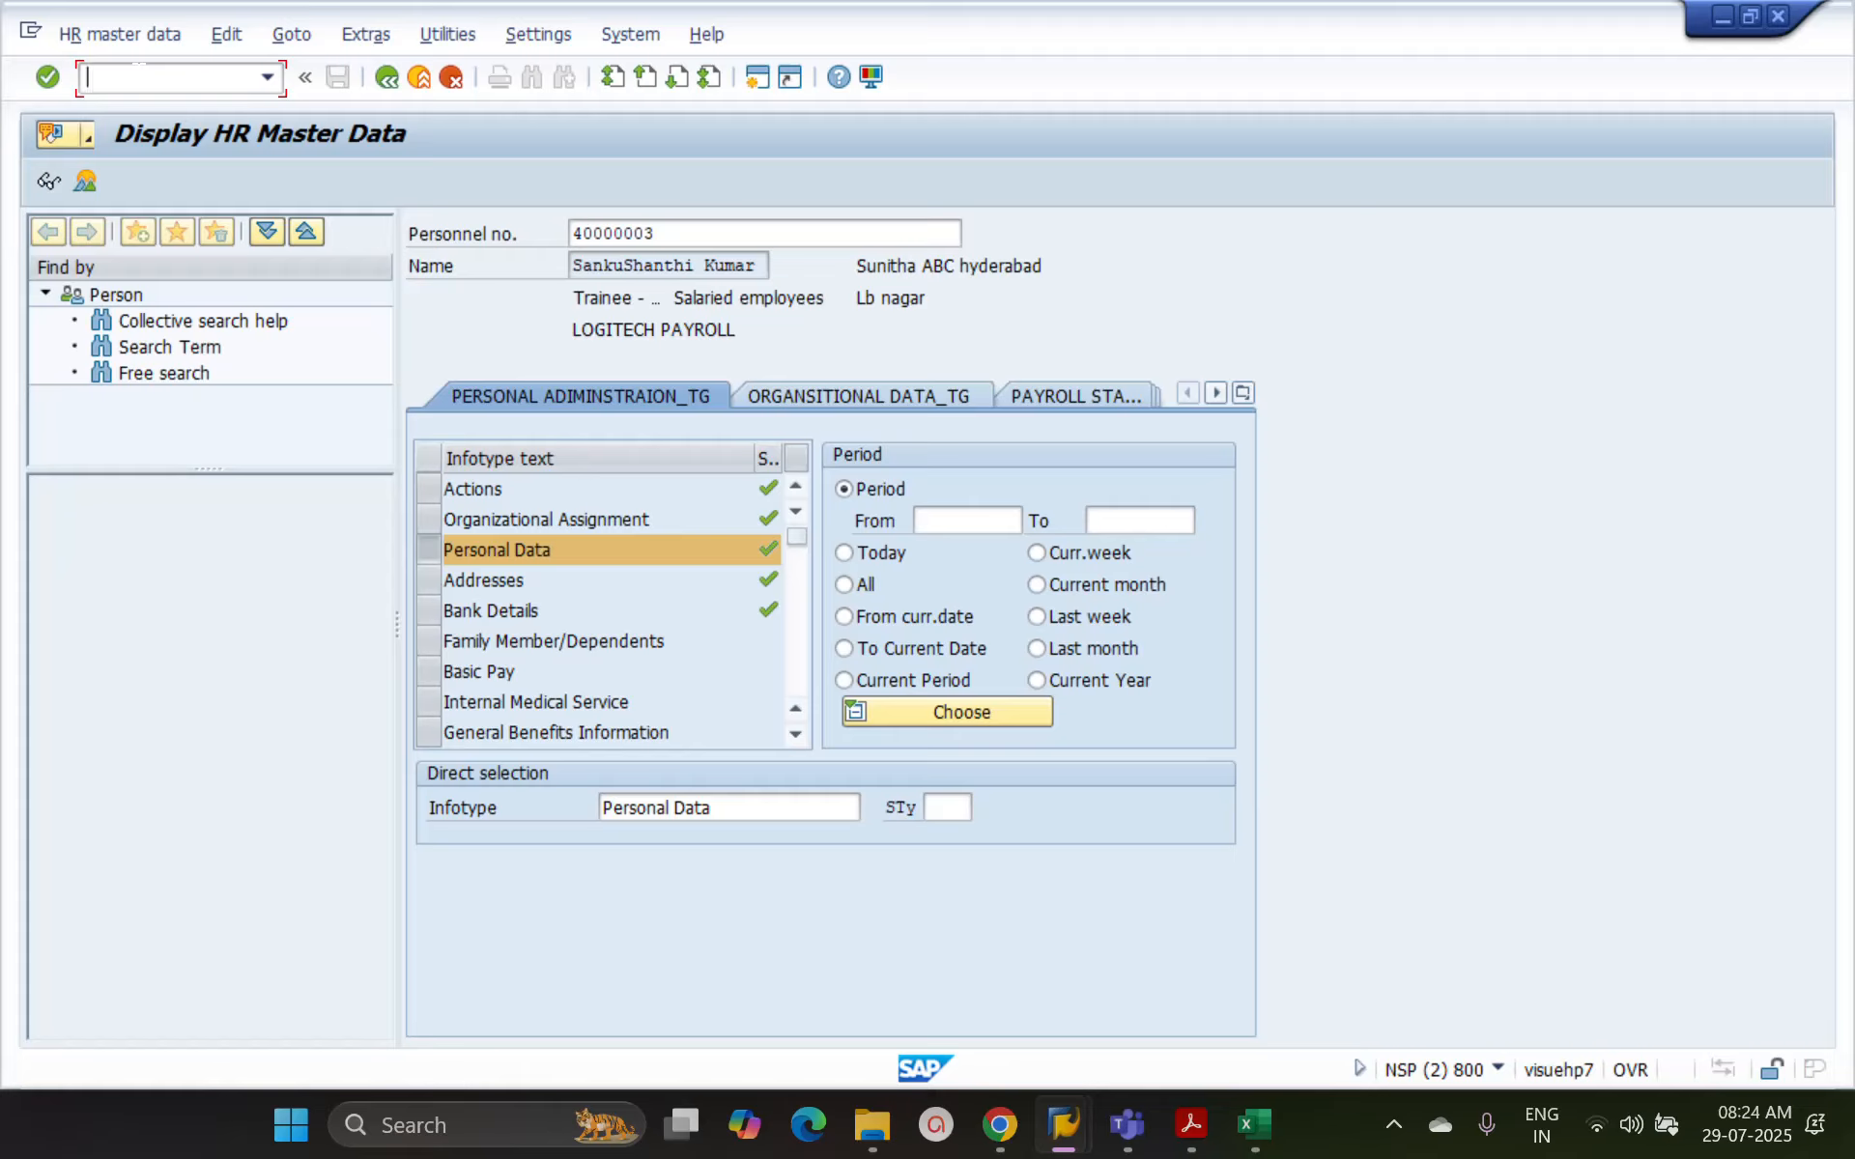
{"action": "type", "text": "/o"}
{"action": "type", "text": "pd"}
{"action": "type", "text": "13"}
{"action": "key", "text": "Return"}
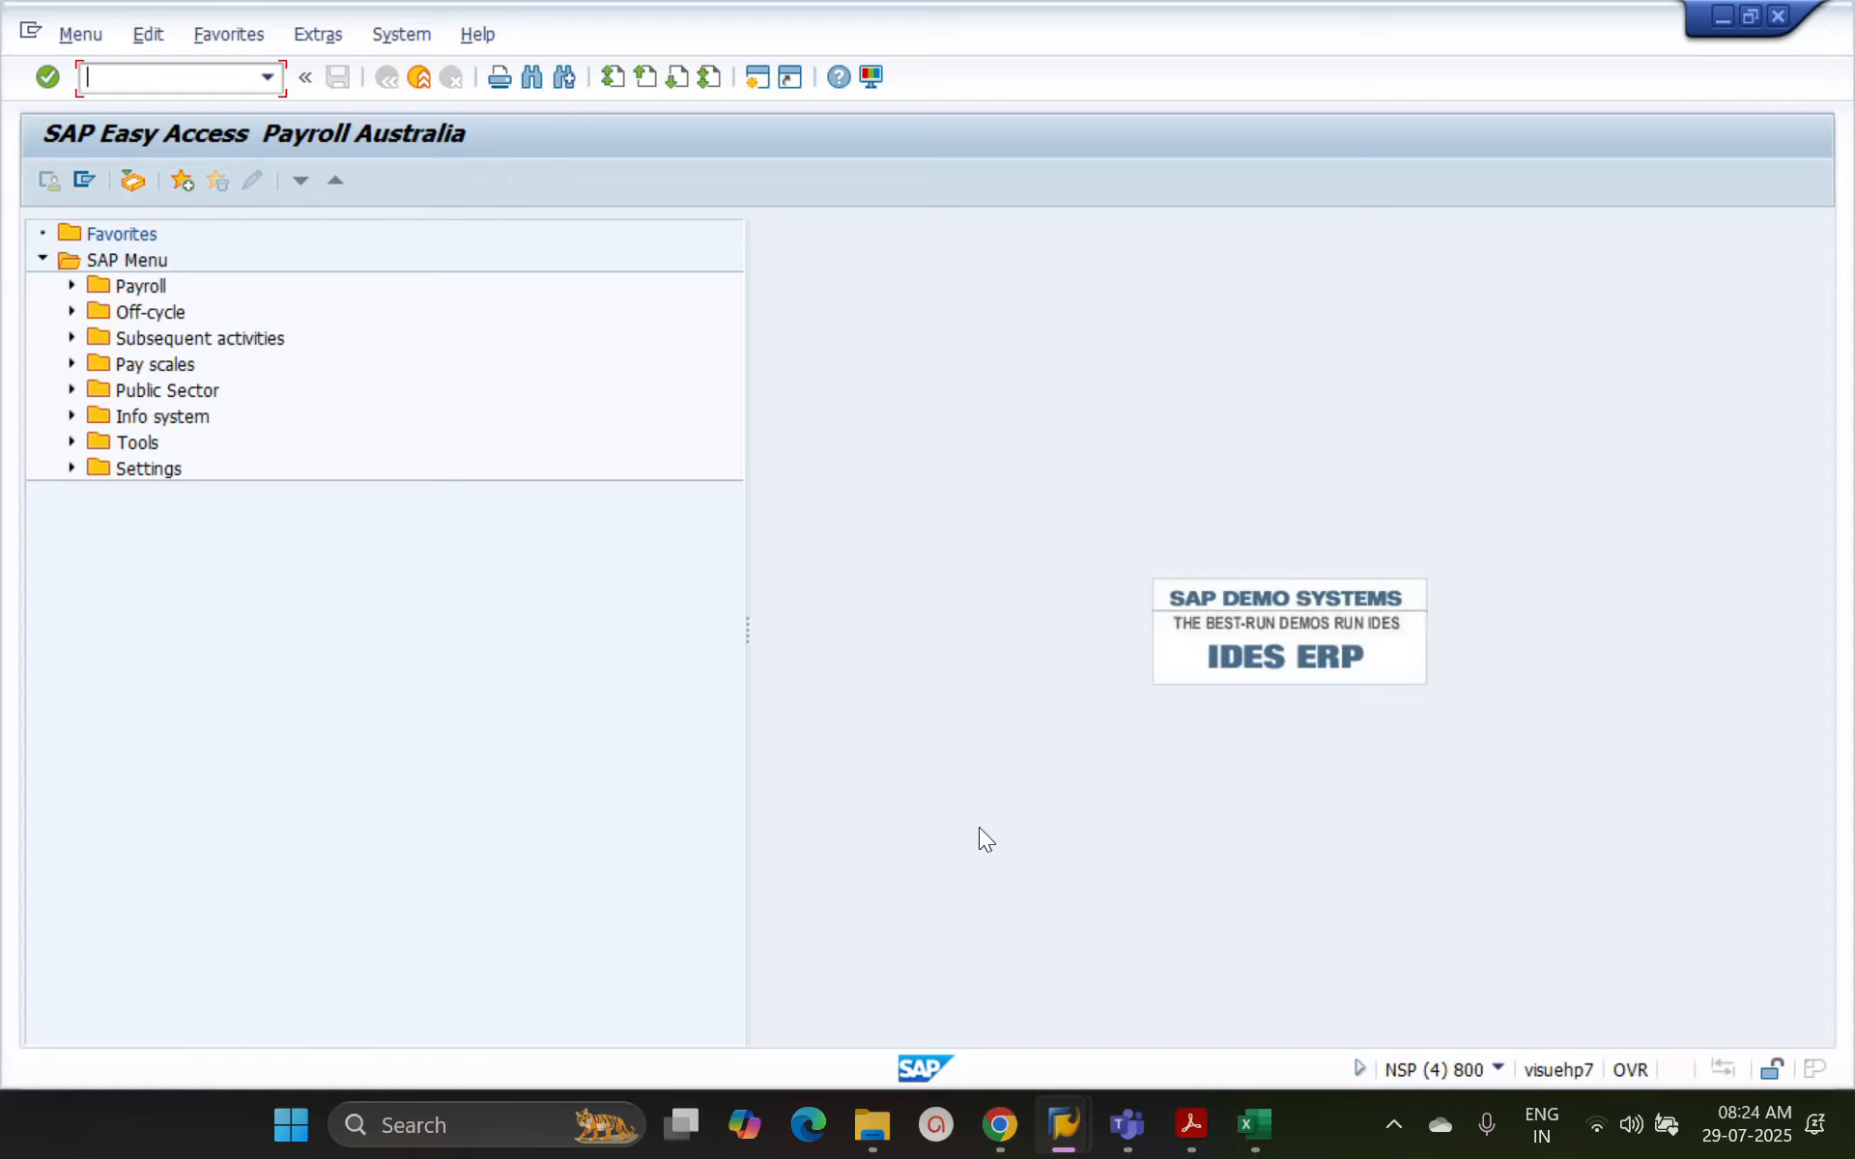
{"action": "mouse_move", "coordinate": [1063, 1119]}
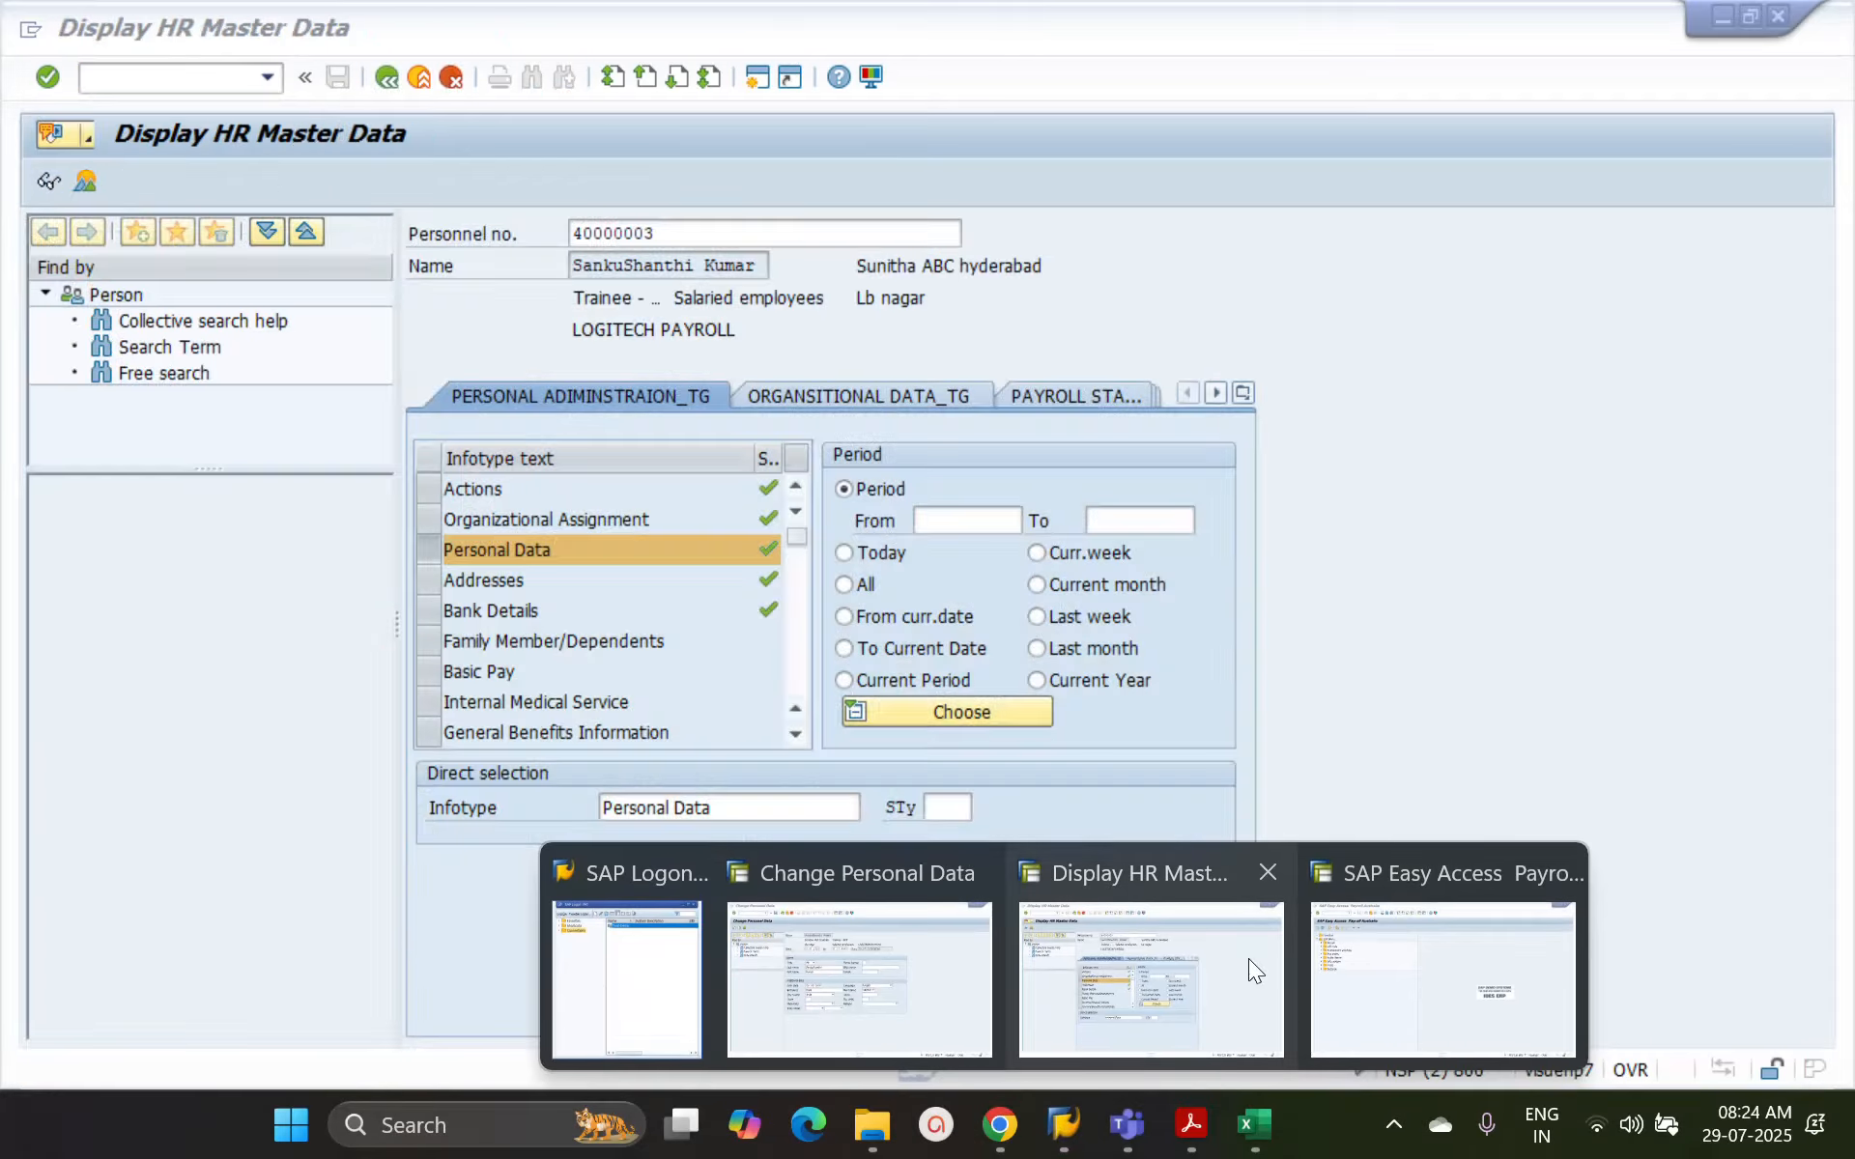
{"action": "left_click", "coordinate": [1424, 956]}
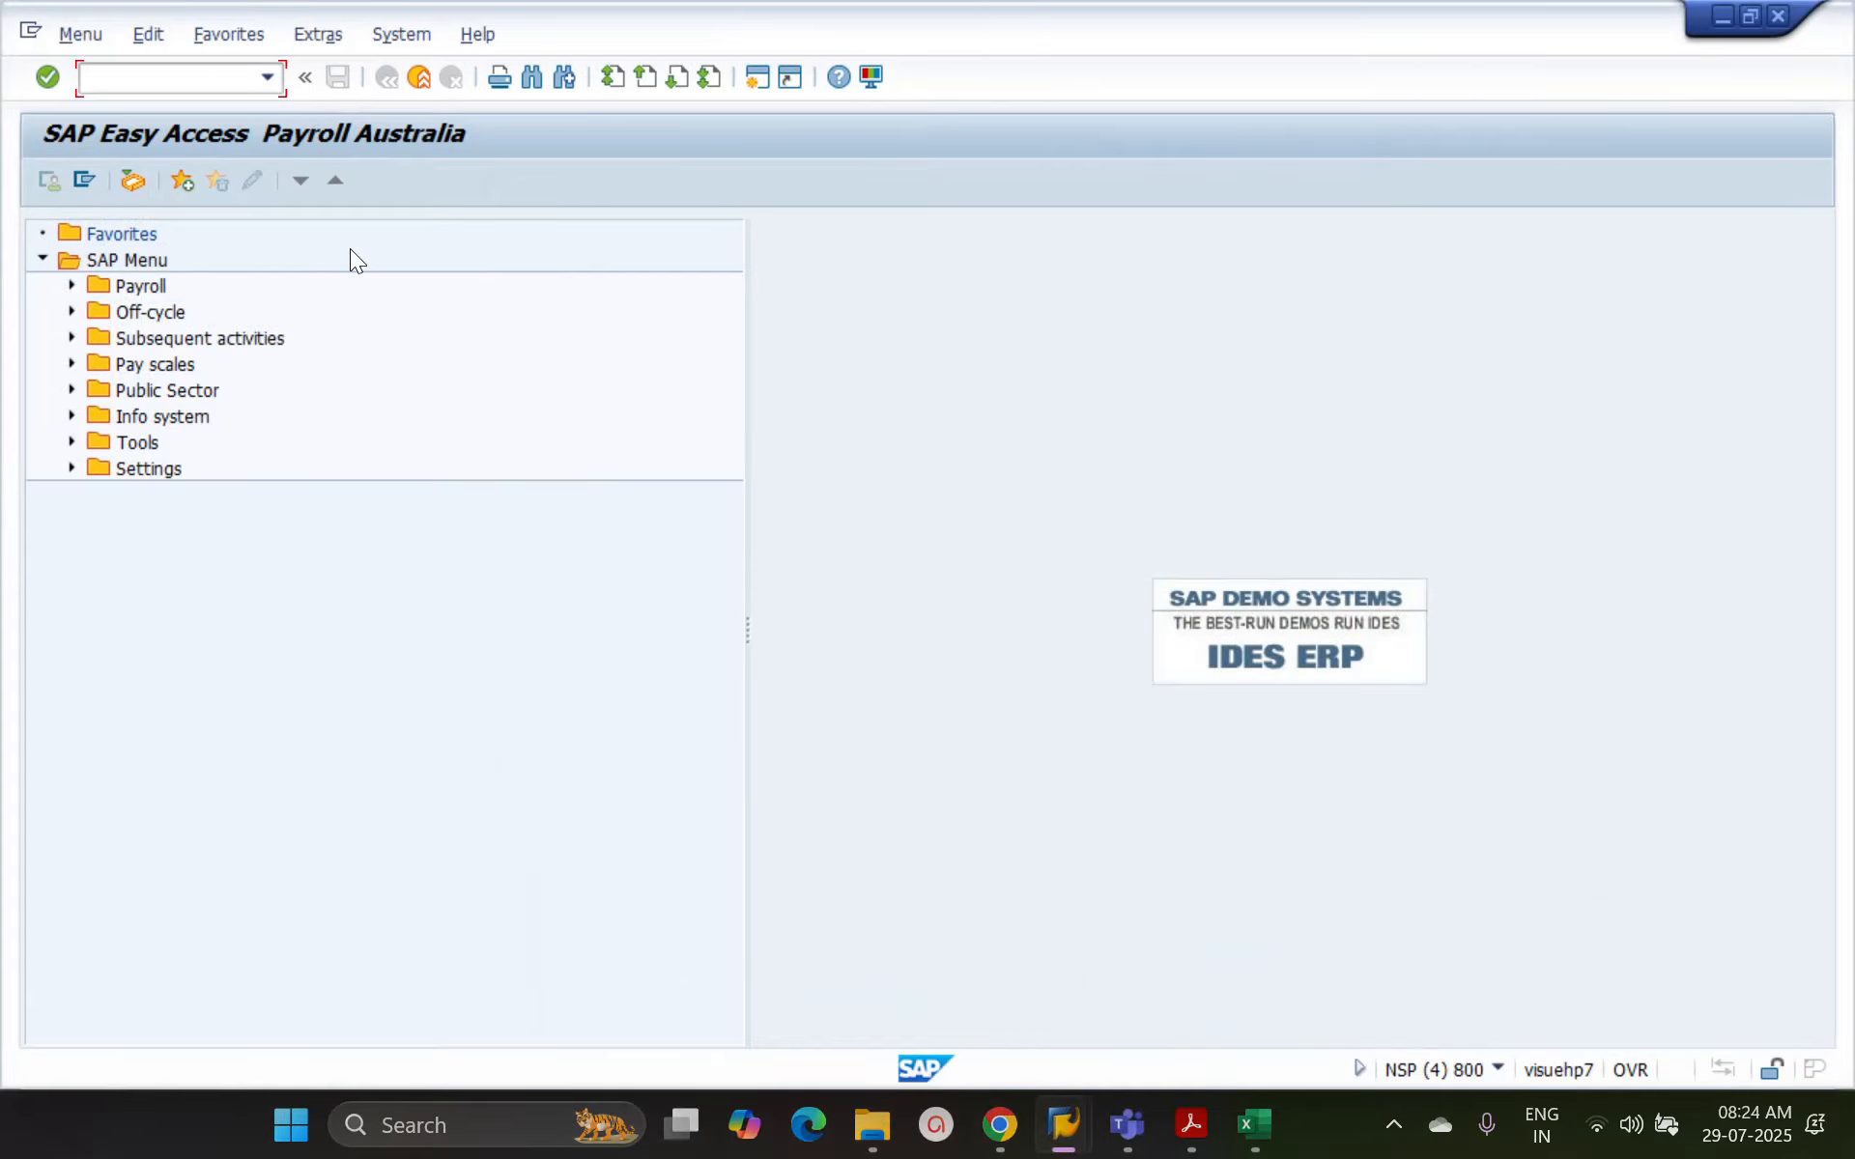
End the Payroll Australia menu session with the command /n and restart SAP Easy Access
{"action": "type", "text": "/n"}
{"action": "key", "text": "Return"}
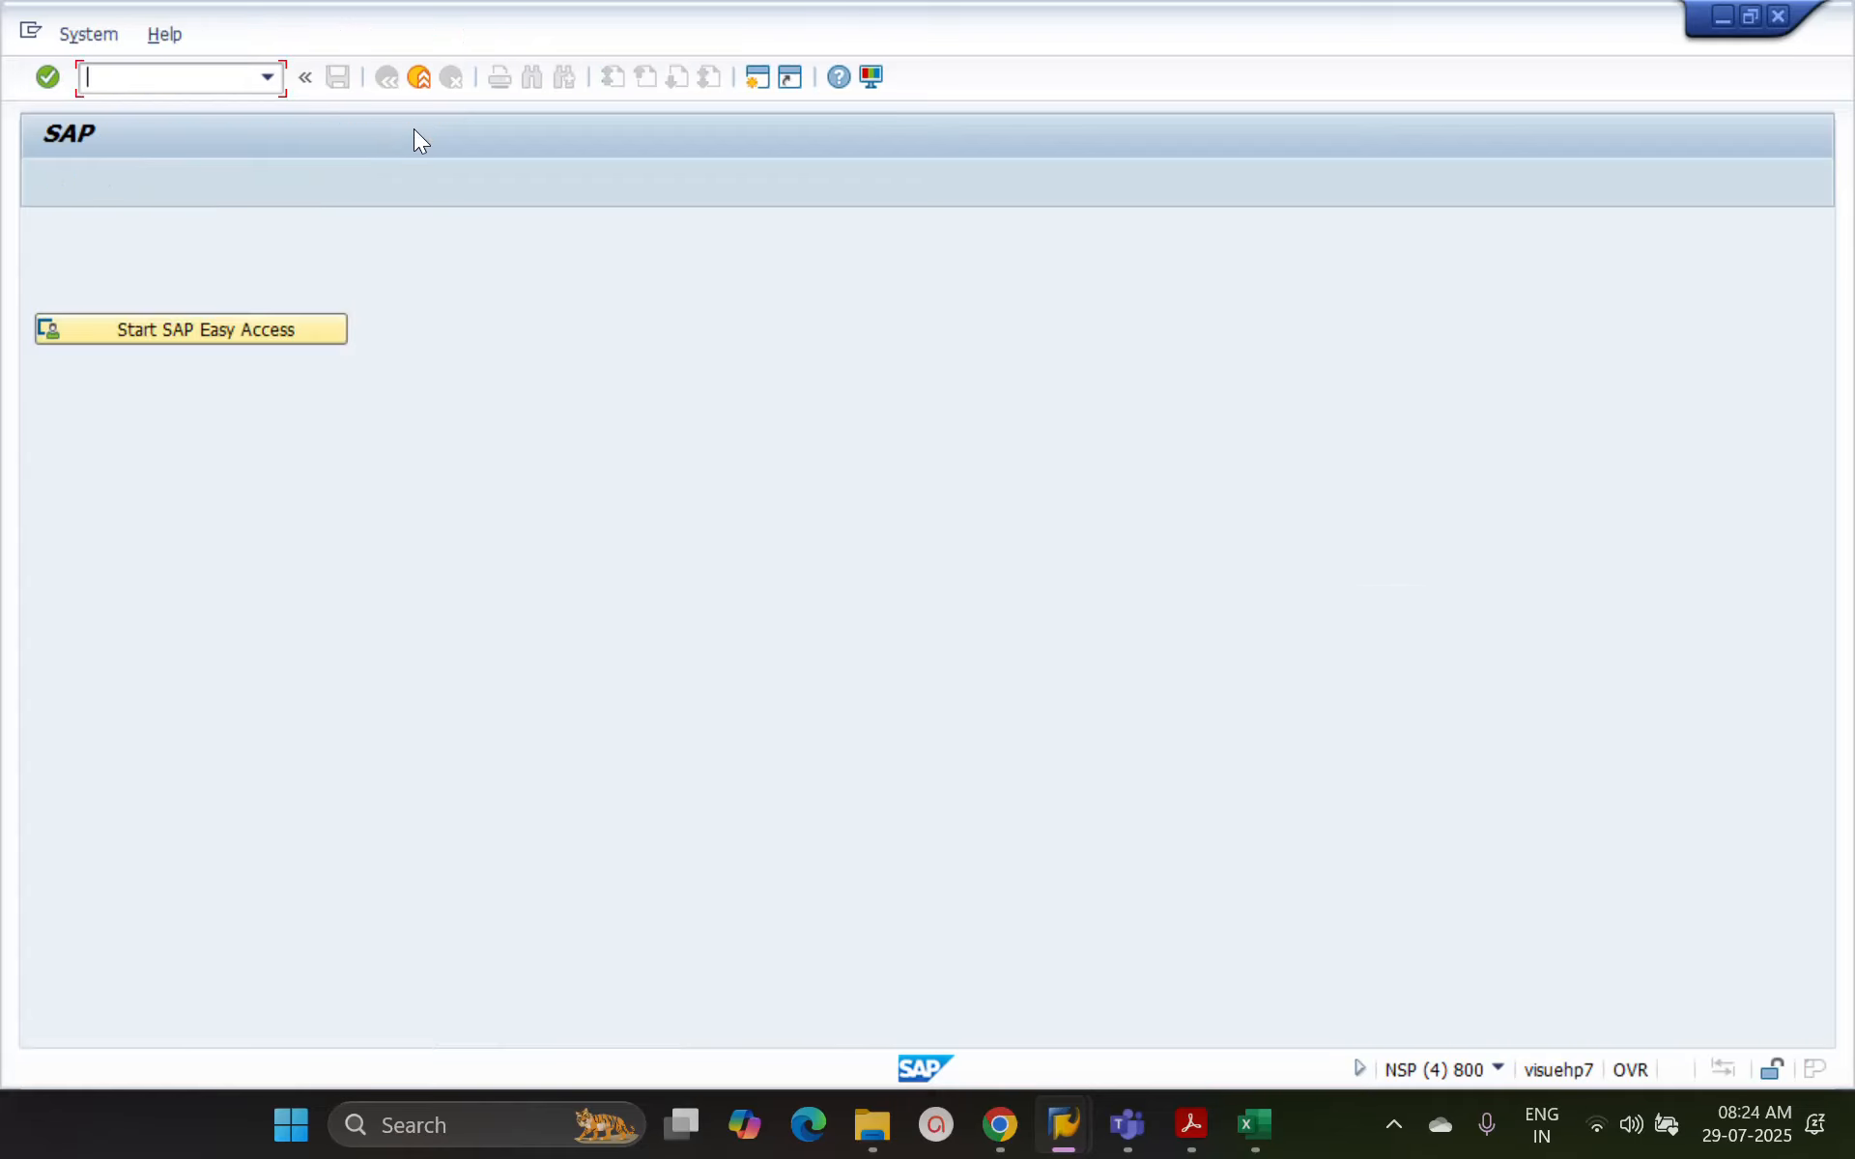
{"action": "left_click", "coordinate": [199, 330]}
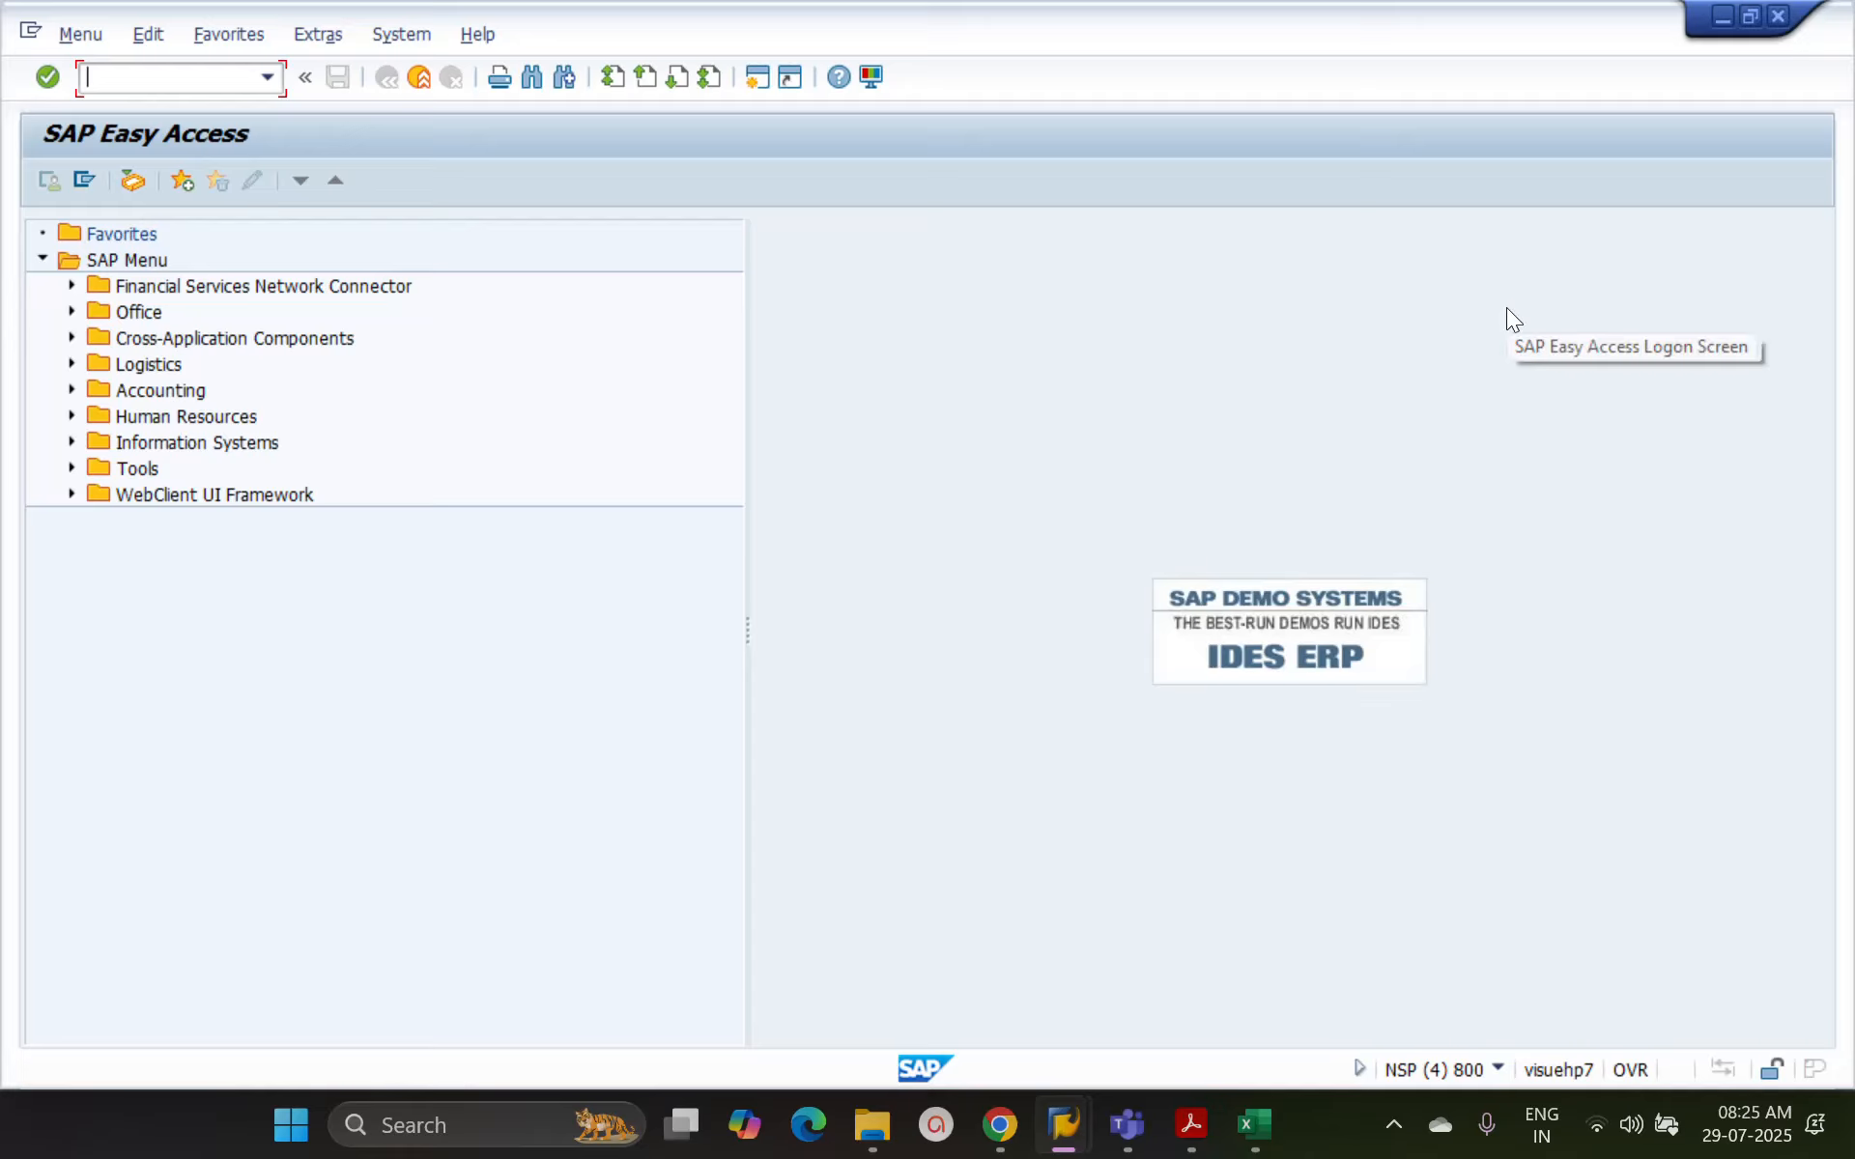
Switch to the Excel workbook and describe /n in cell B1 of Sheet1 as "new session killing the existing one"
{"action": "left_click", "coordinate": [1254, 1126]}
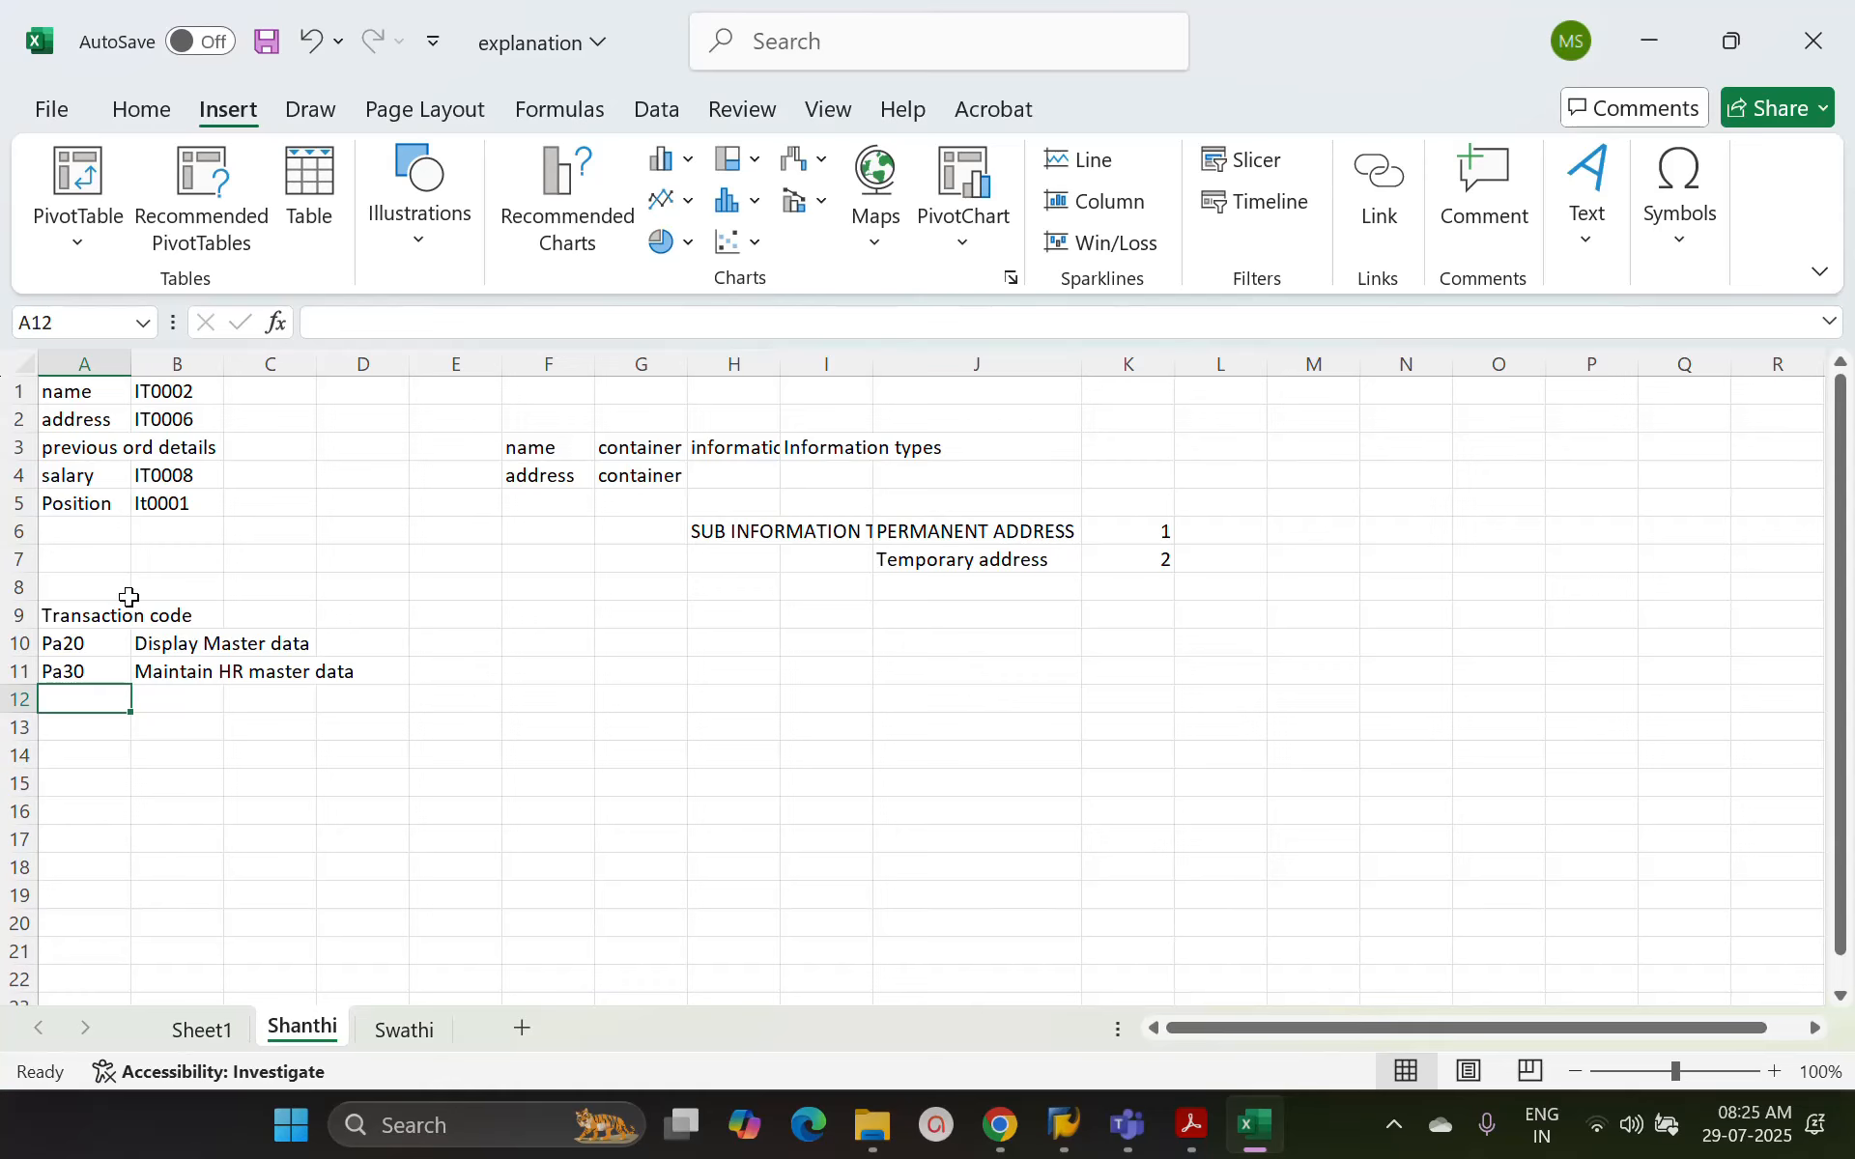
{"action": "left_click", "coordinate": [203, 1032]}
{"action": "left_click", "coordinate": [89, 392]}
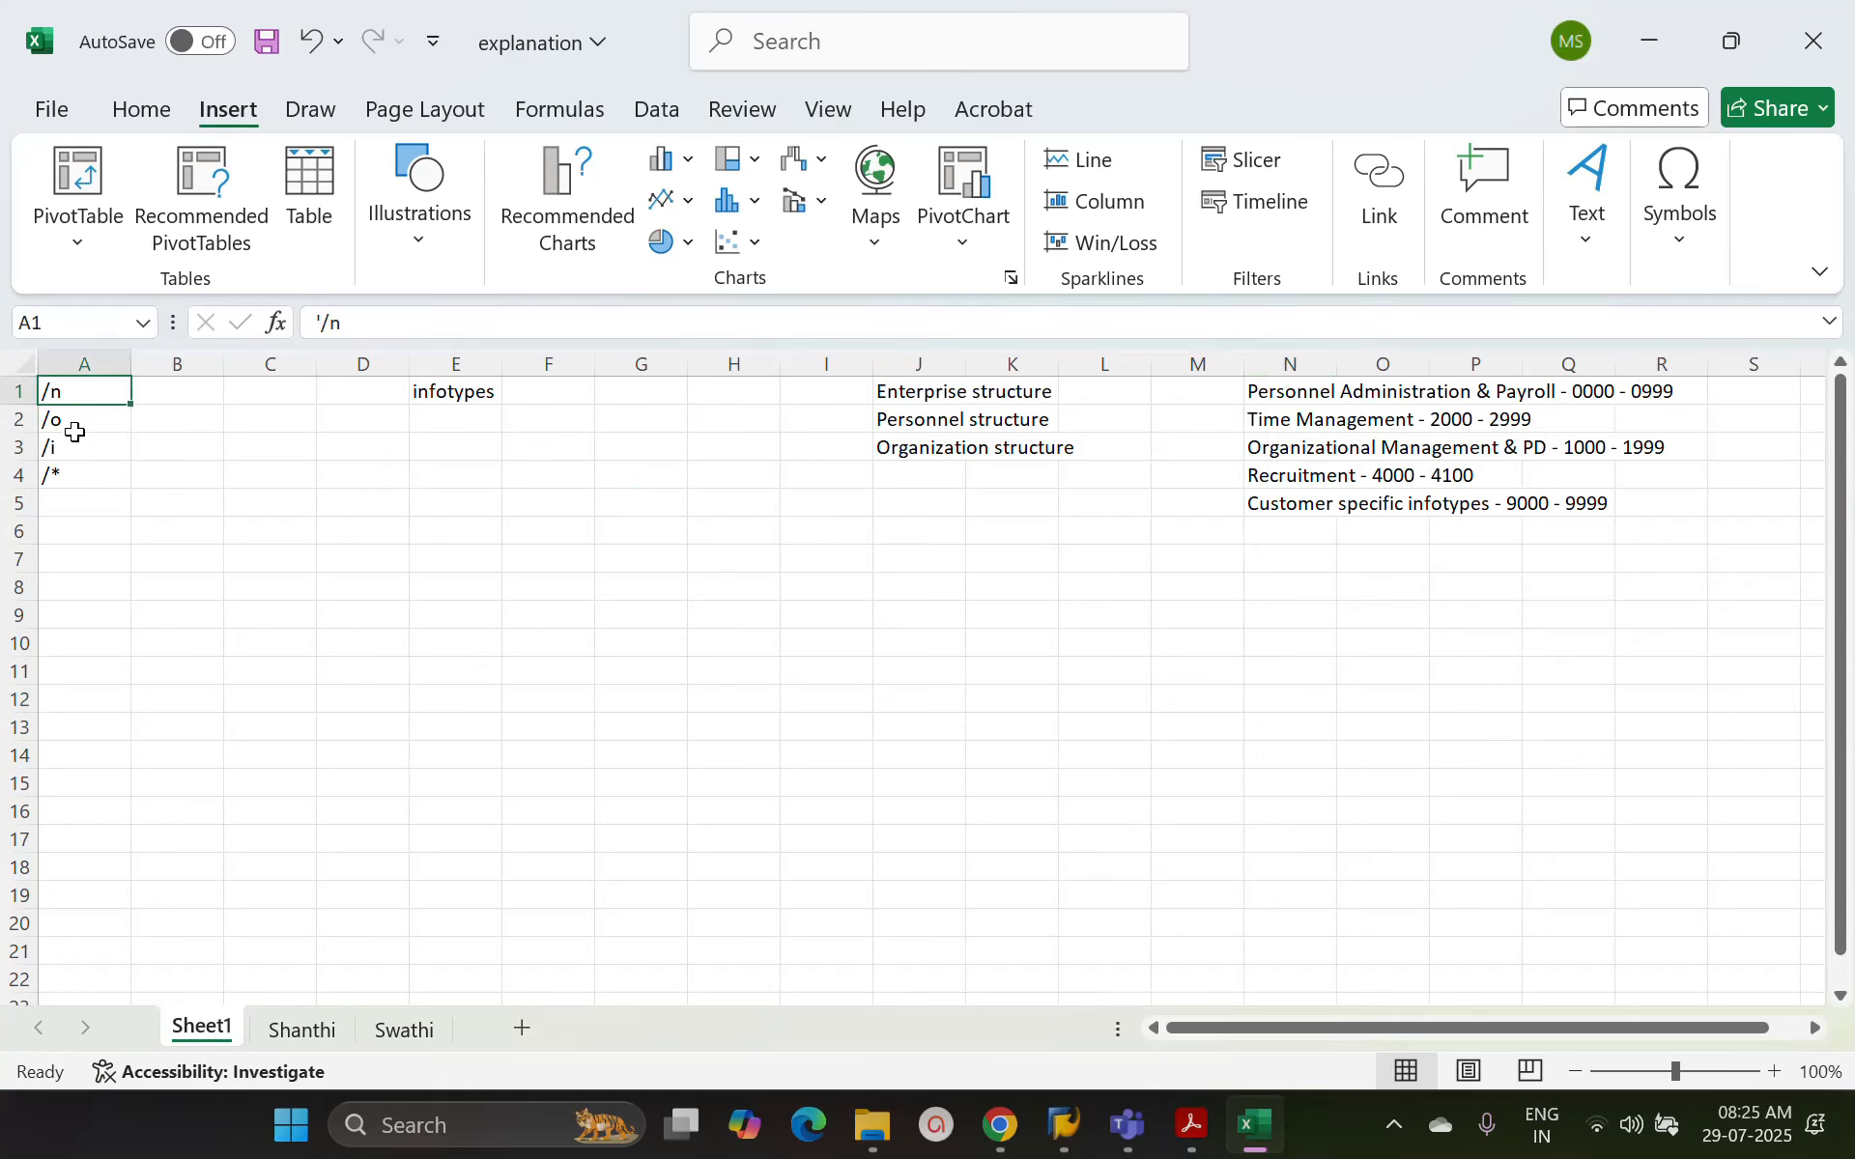
{"action": "left_click", "coordinate": [199, 391]}
{"action": "type", "text": "new"}
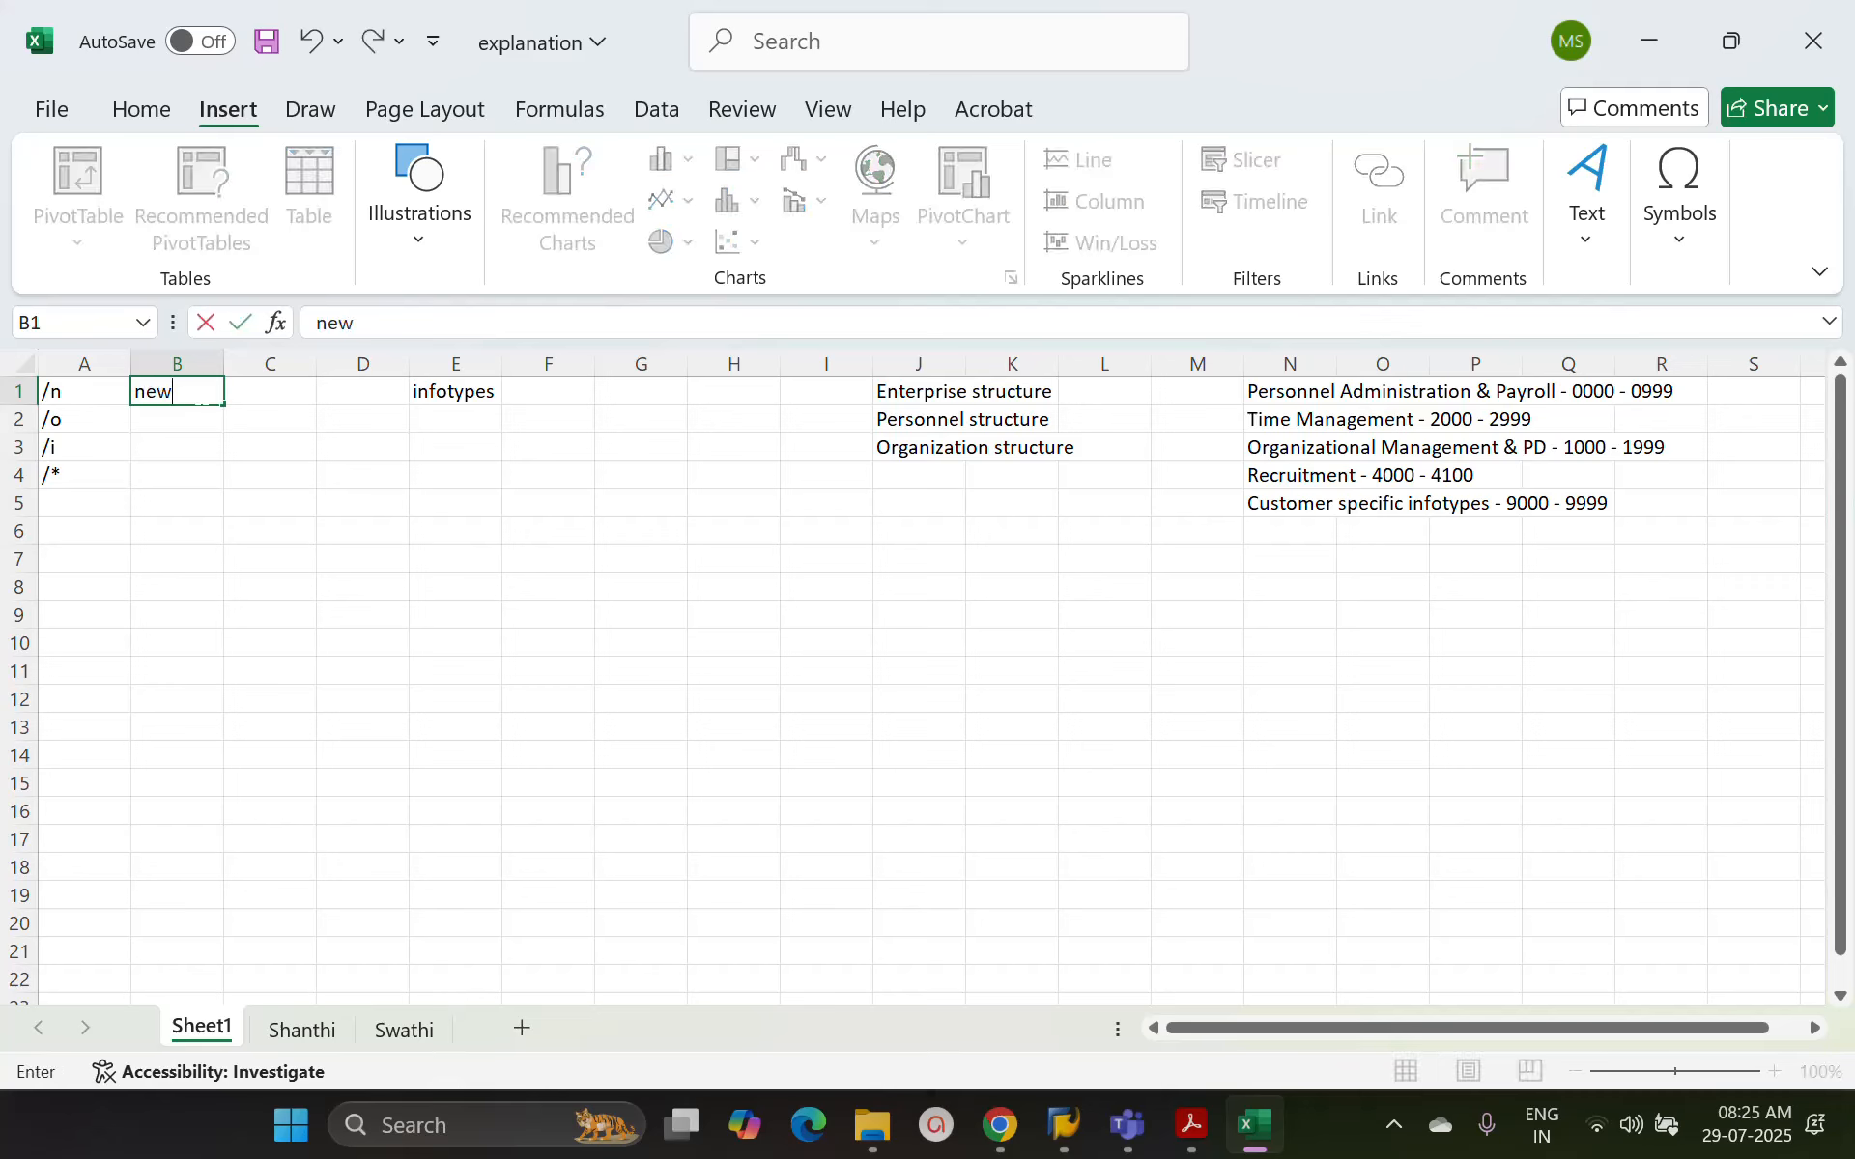
{"action": "type", "text": " session killing the "}
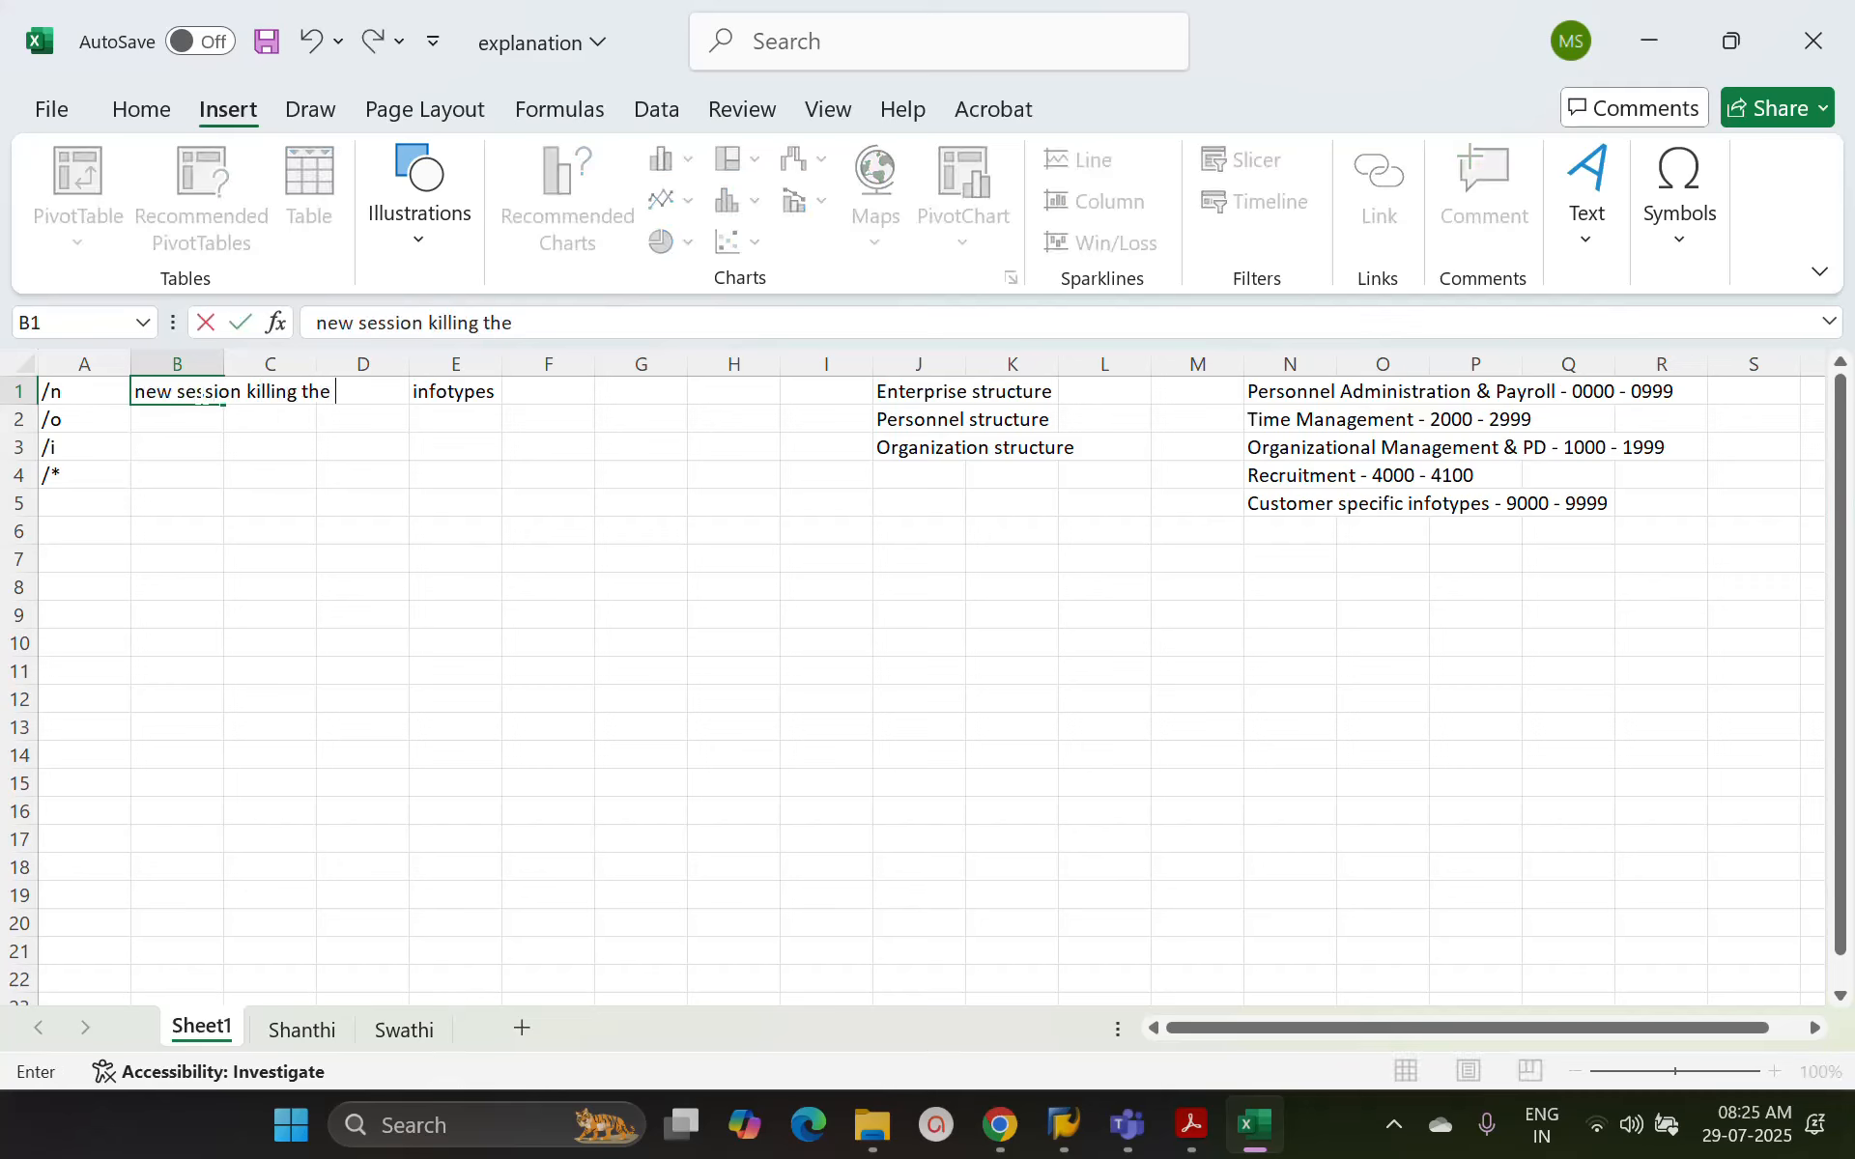
{"action": "type", "text": "existing one"}
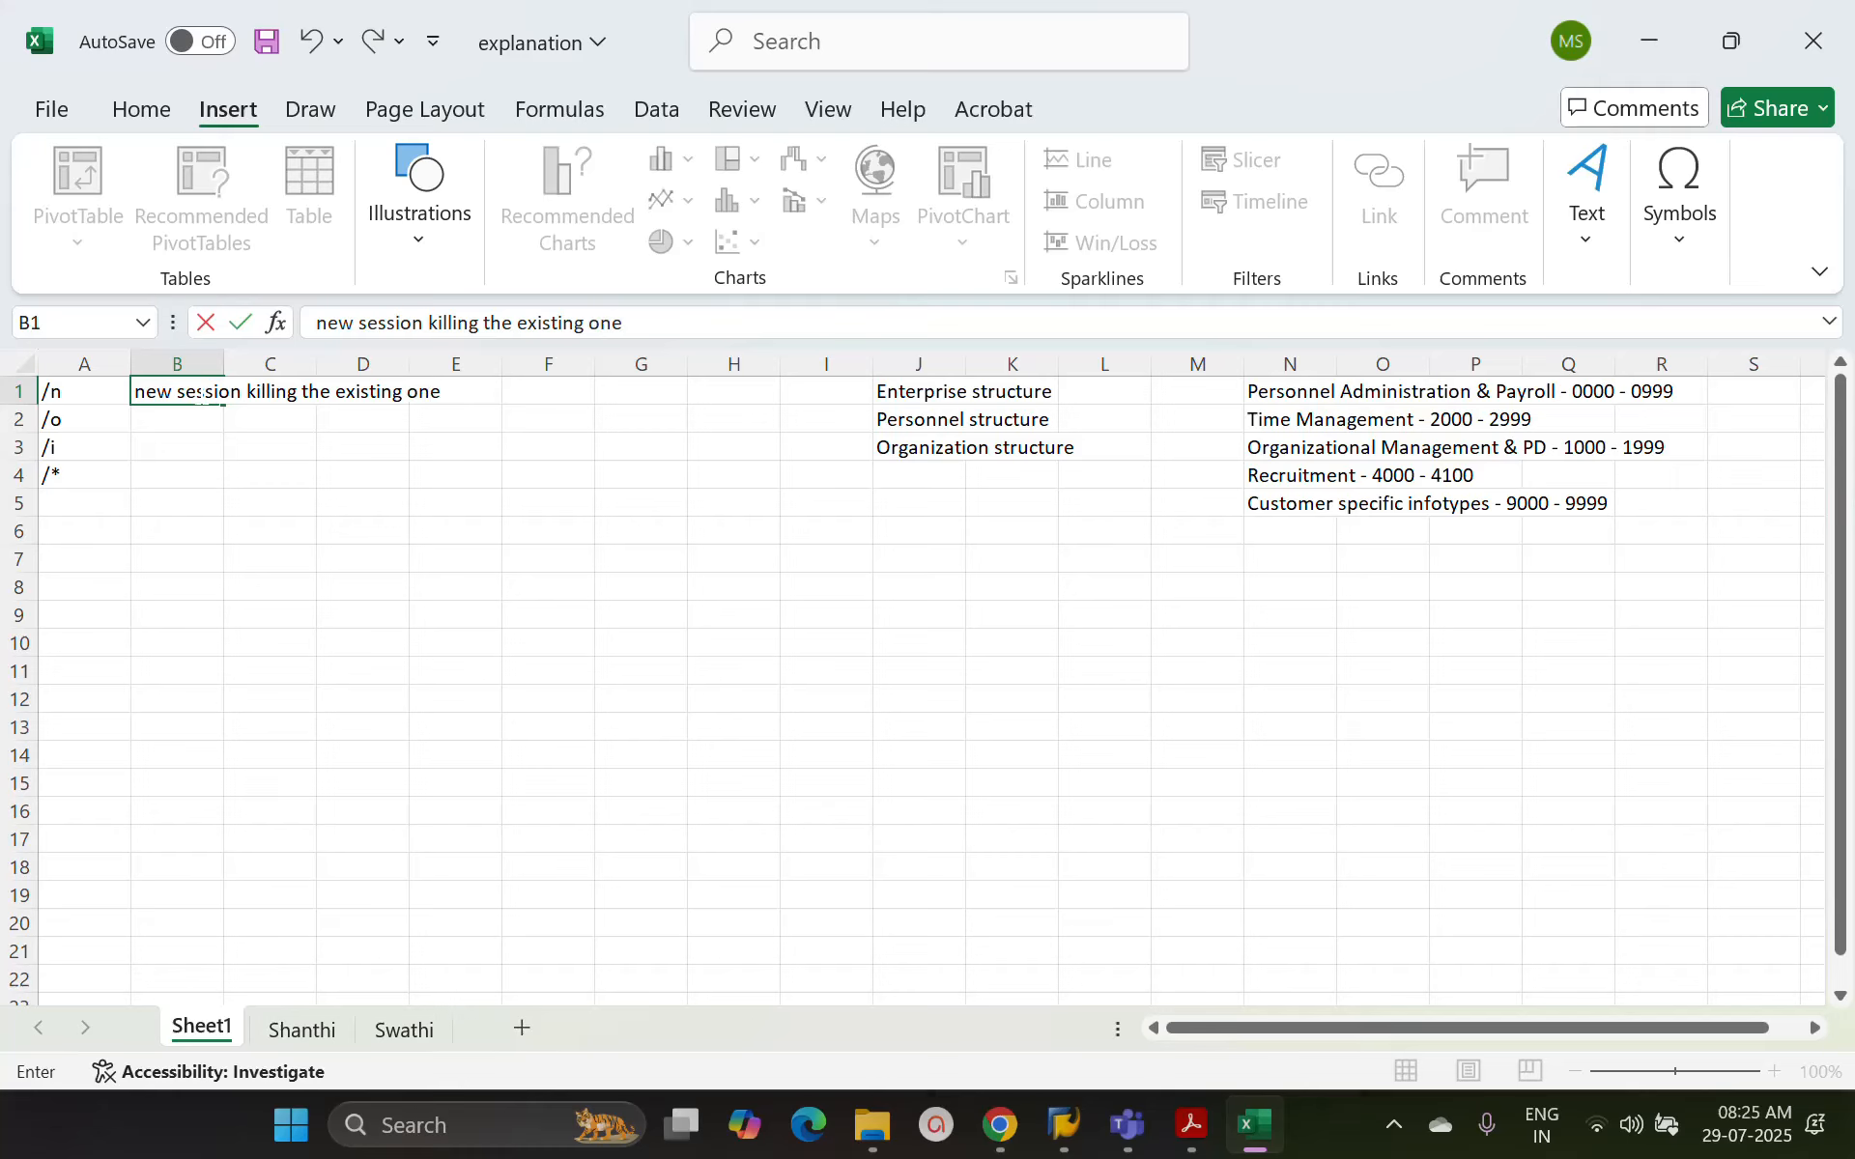
{"action": "key", "text": "Return"}
Describe /o in cell B2 as "new extra session additional to the existing one"
{"action": "type", "text": "new"}
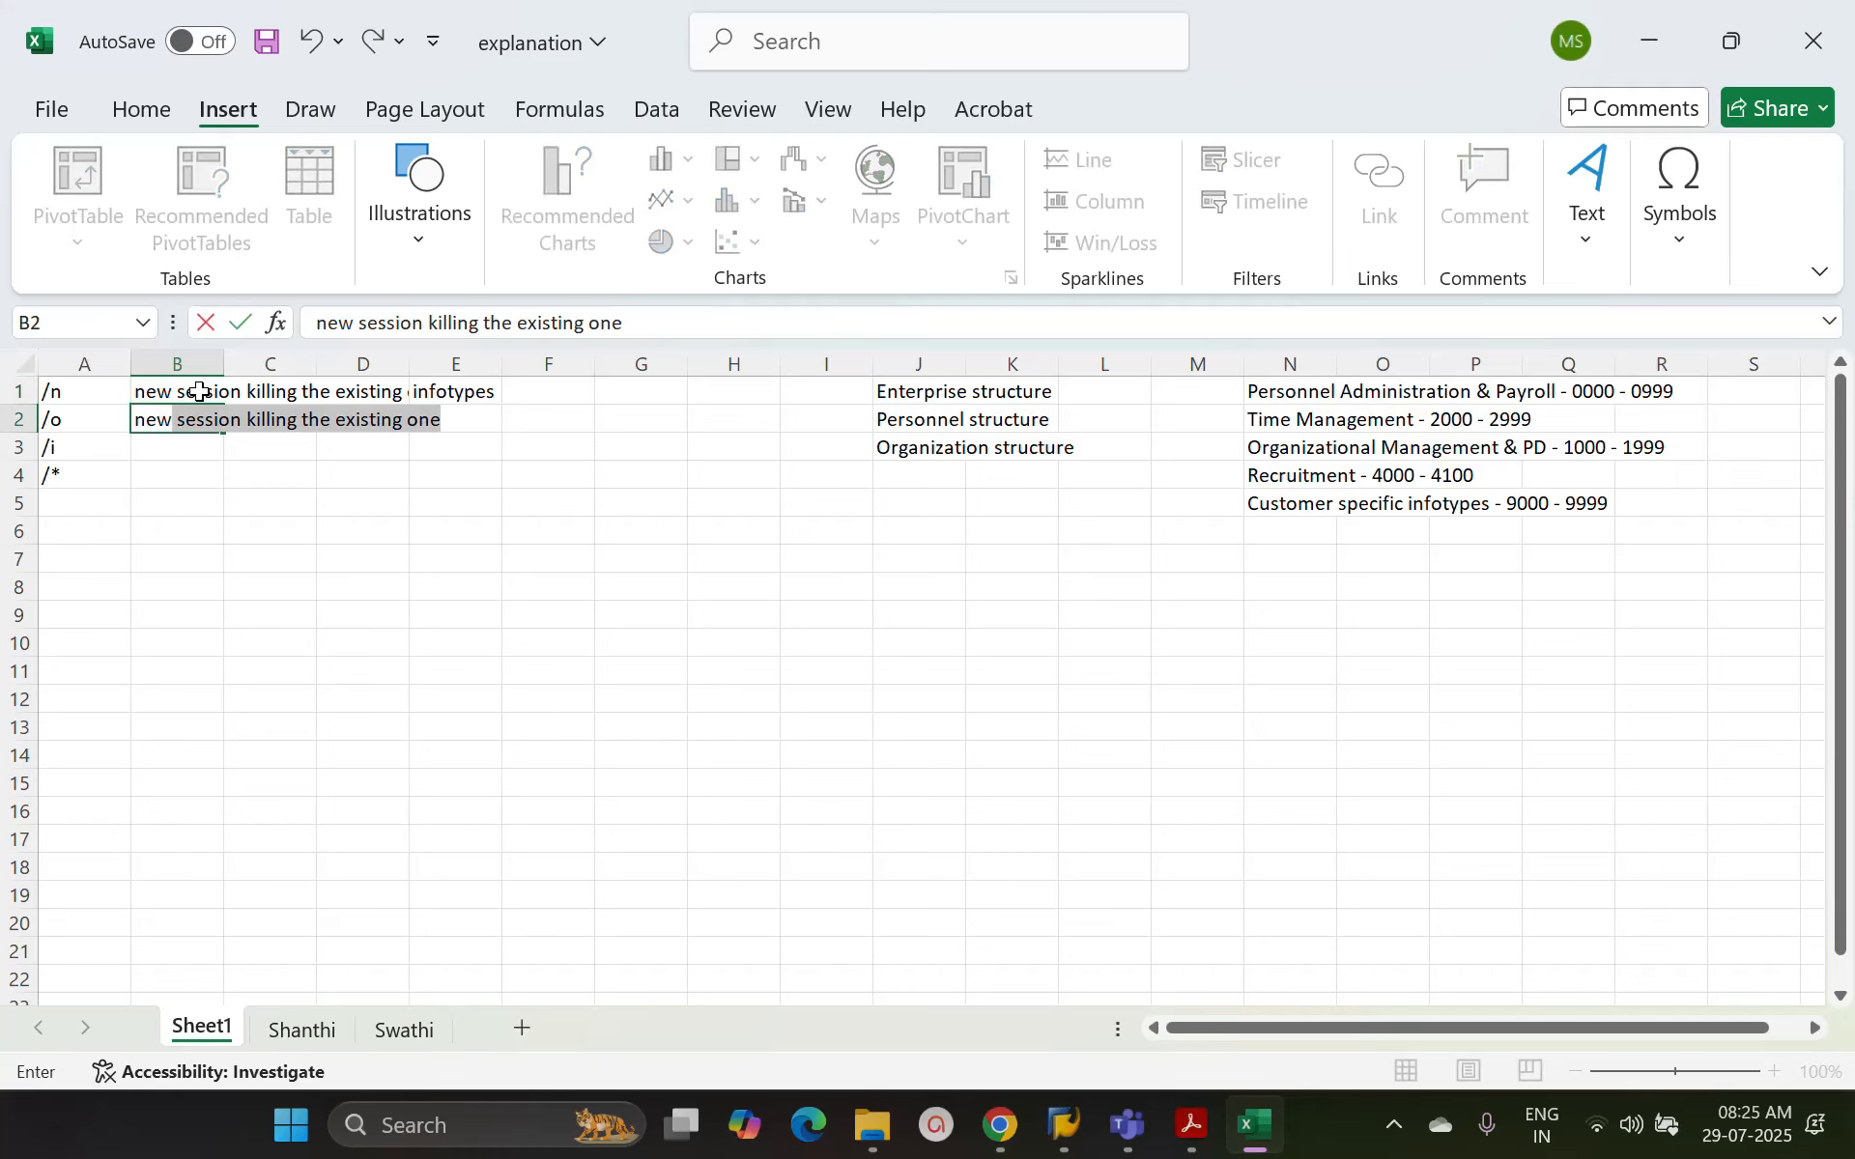
{"action": "type", "text": " ext"}
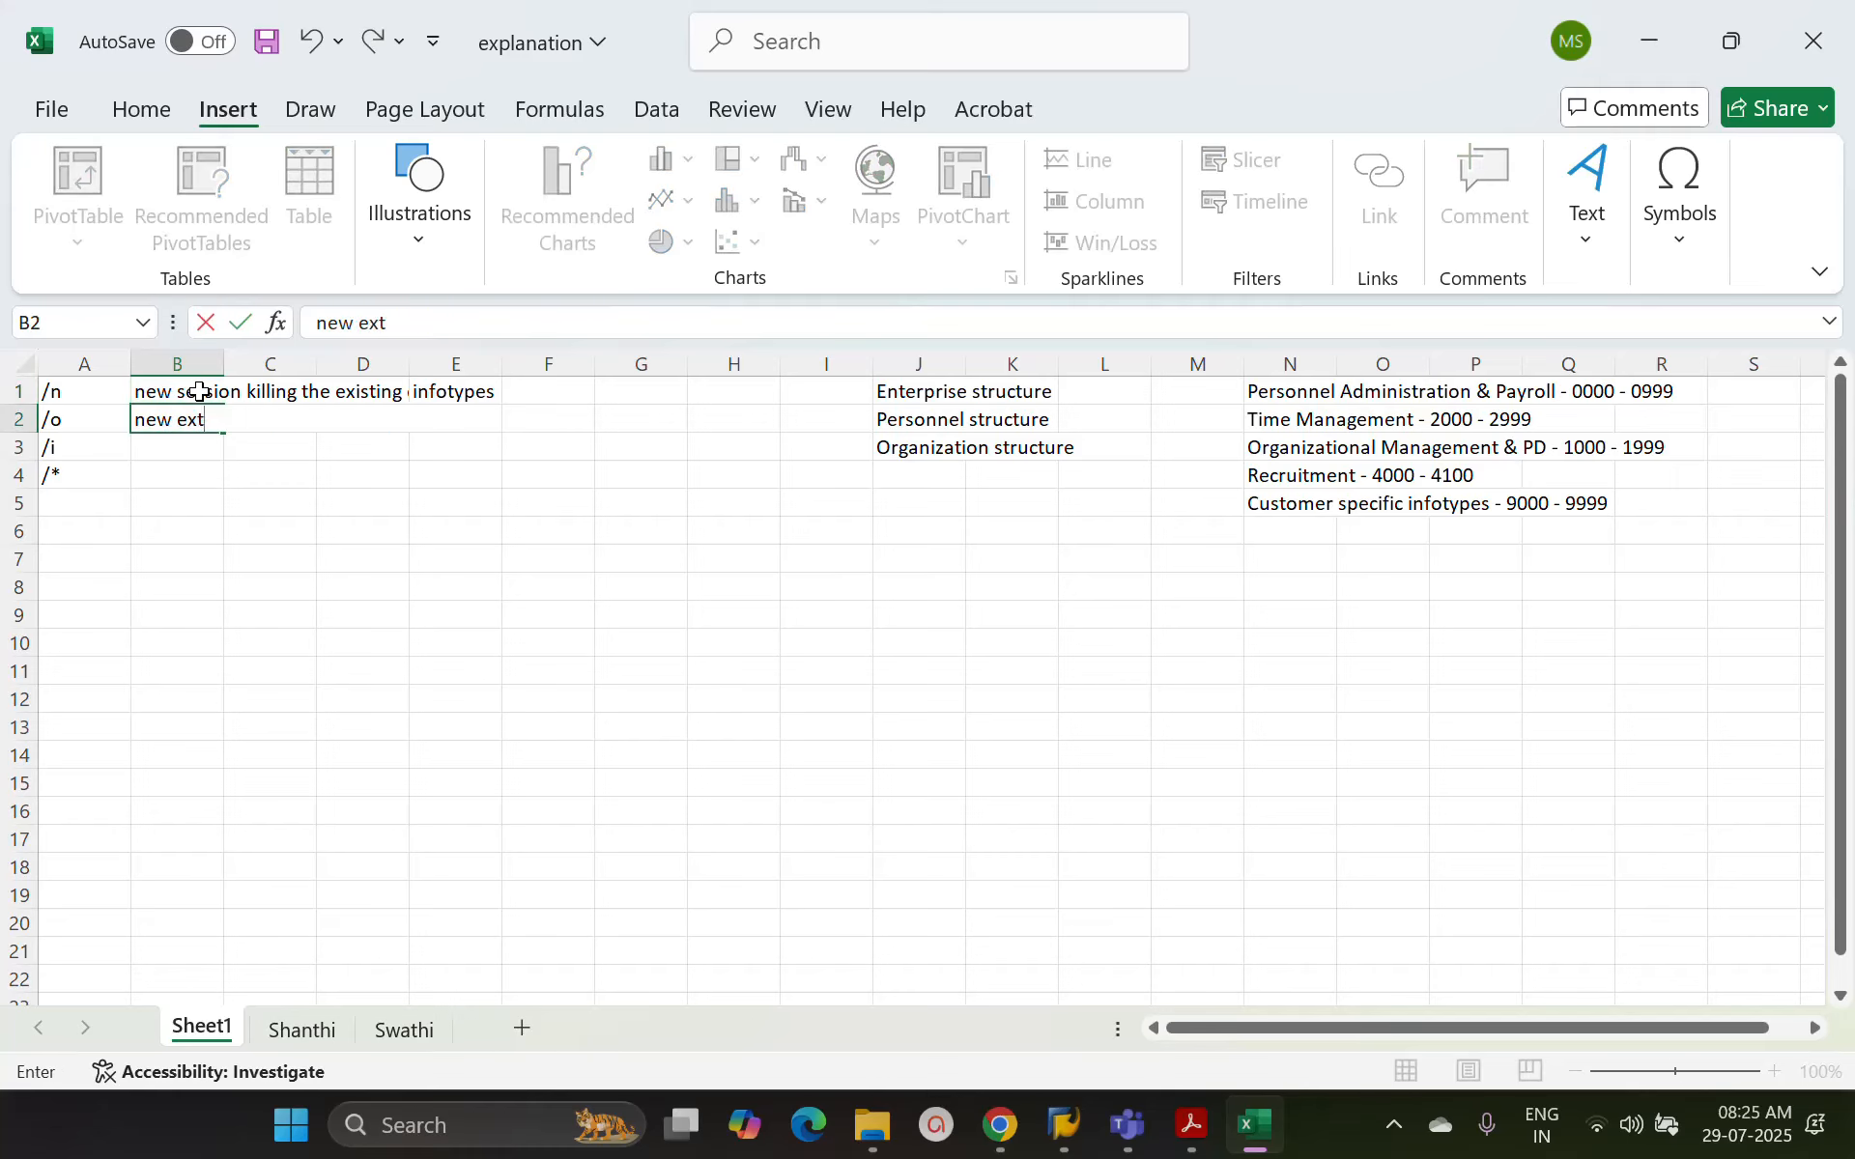
{"action": "type", "text": "ra session add"}
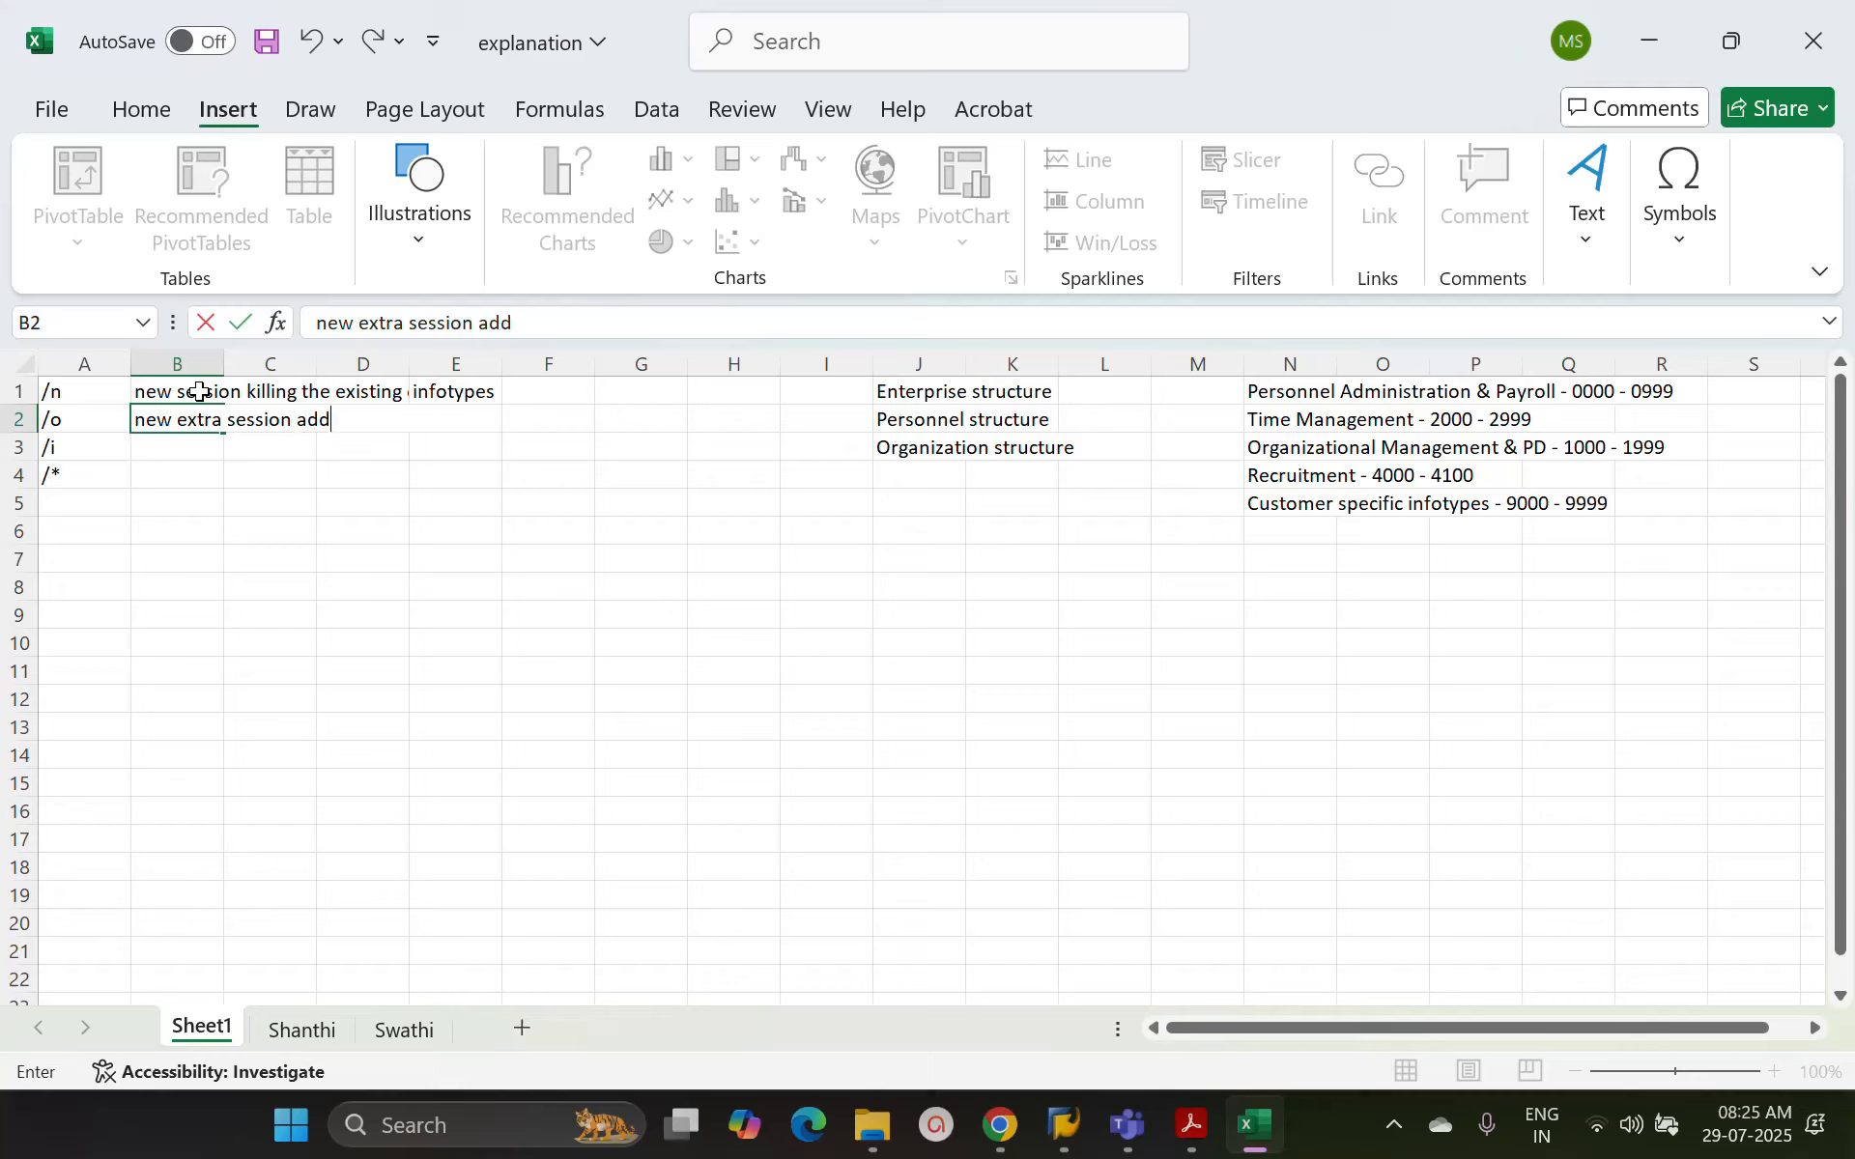
{"action": "type", "text": "itional to the existing one"}
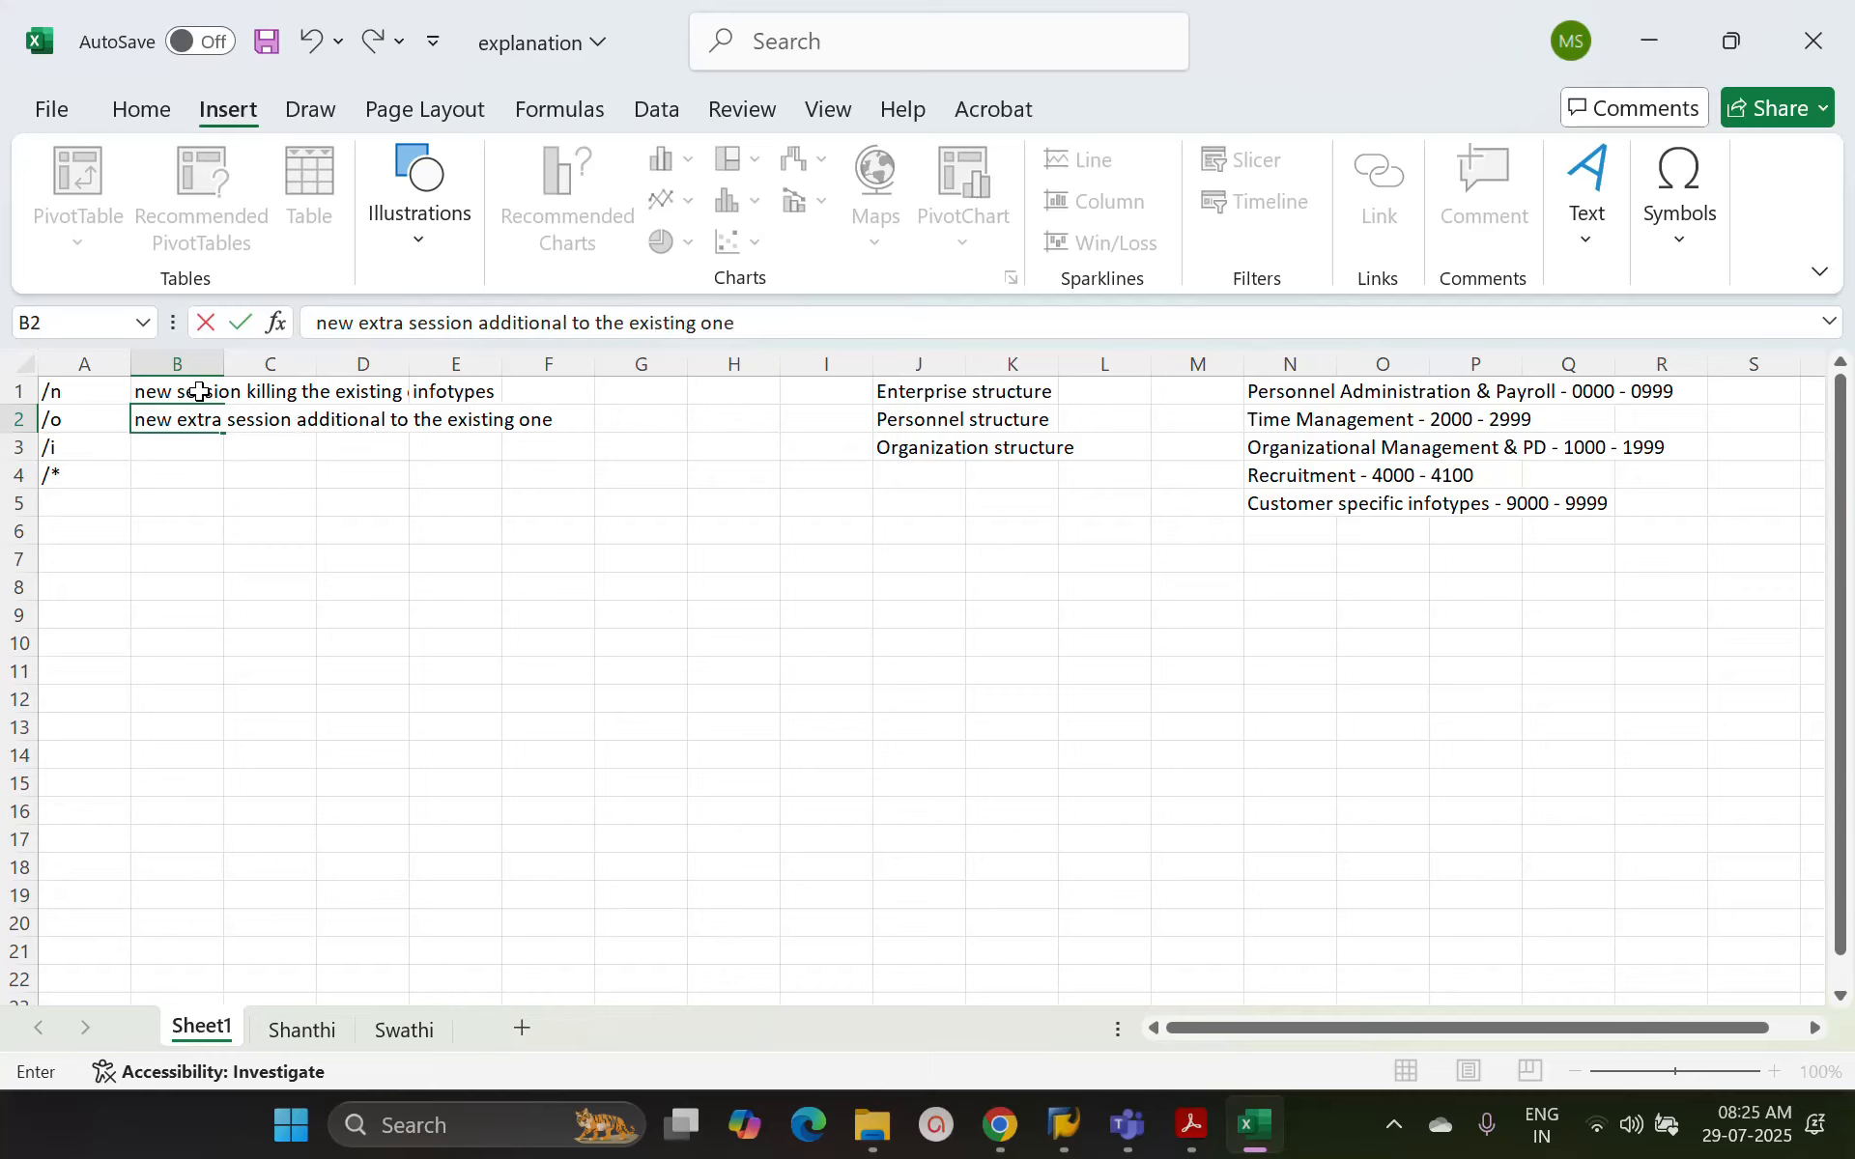
{"action": "key", "text": "Return"}
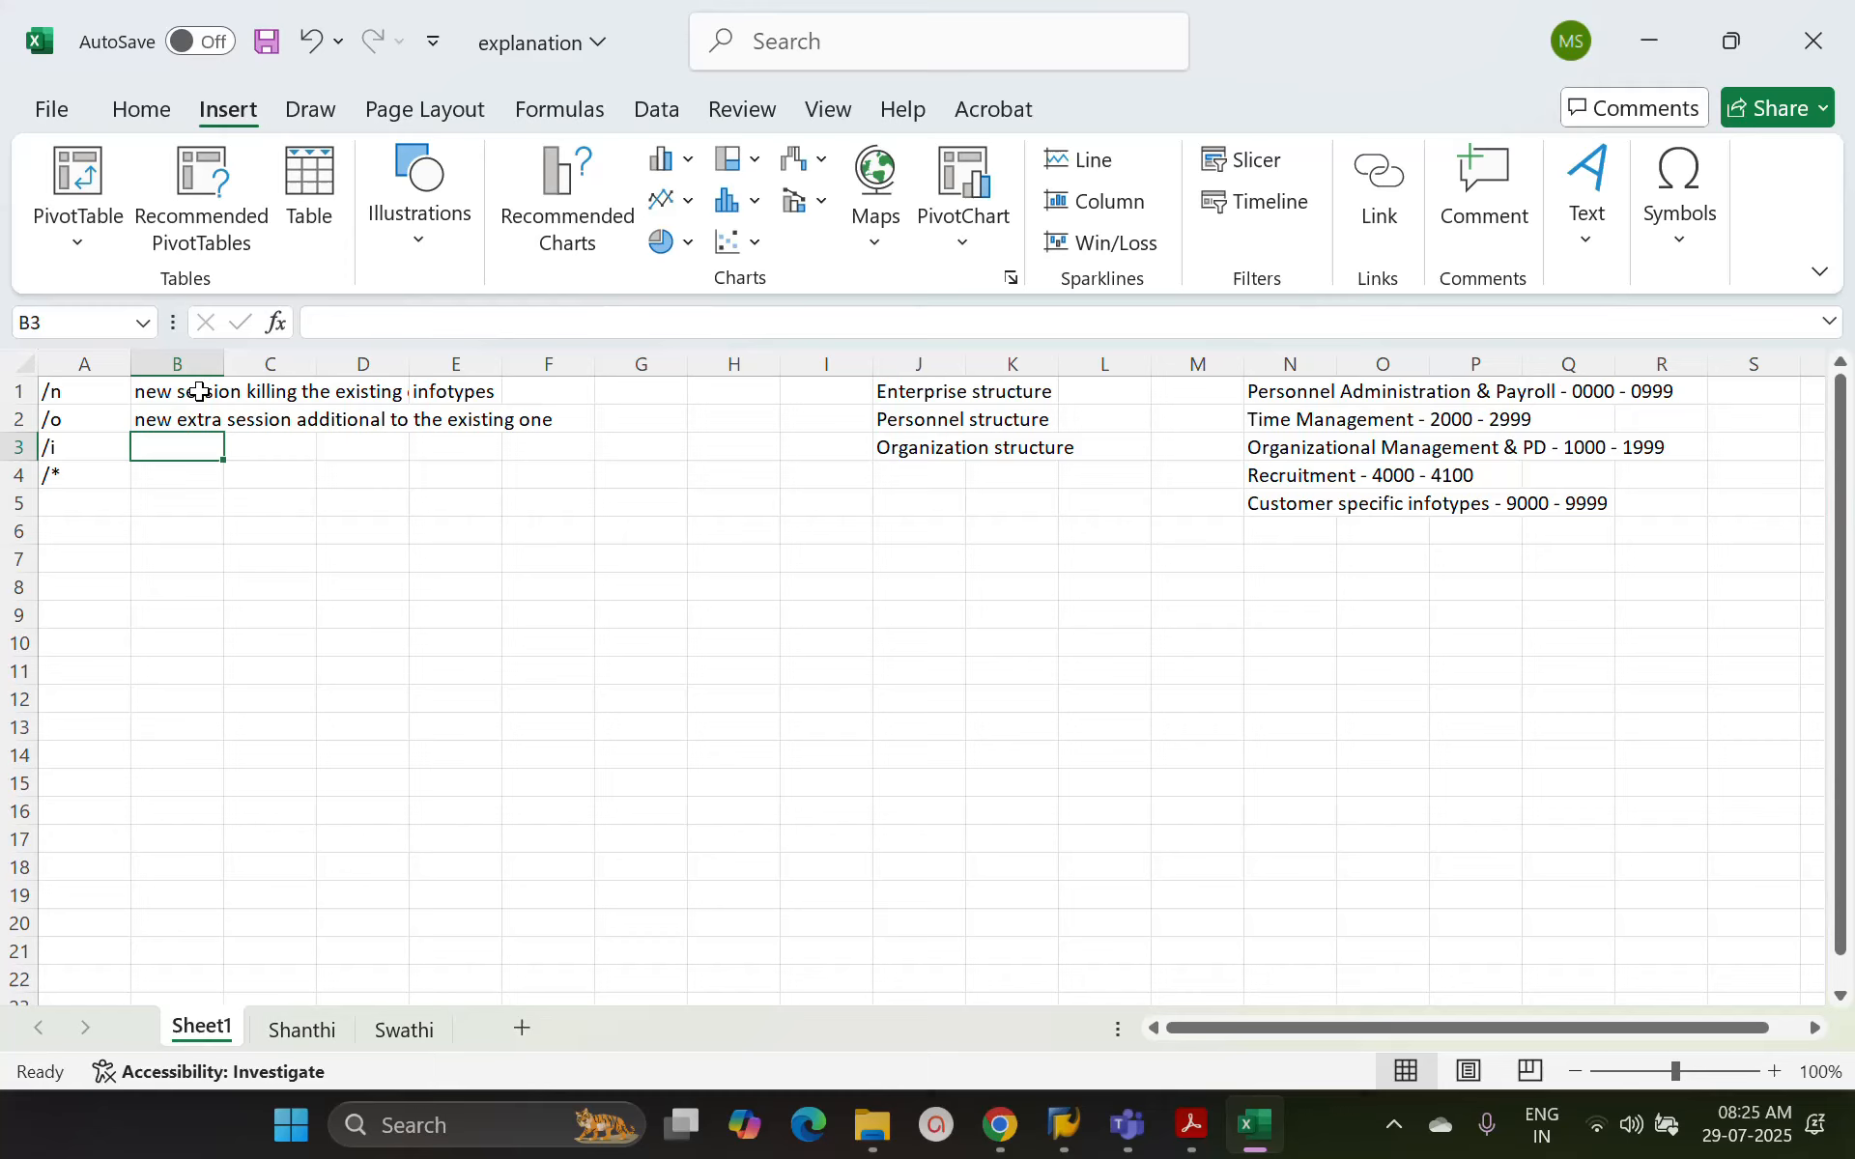
Describe /i in cell B3 as "to kill the existing sessio", correcting the spelling of "existing"
{"action": "type", "text": "to kill "}
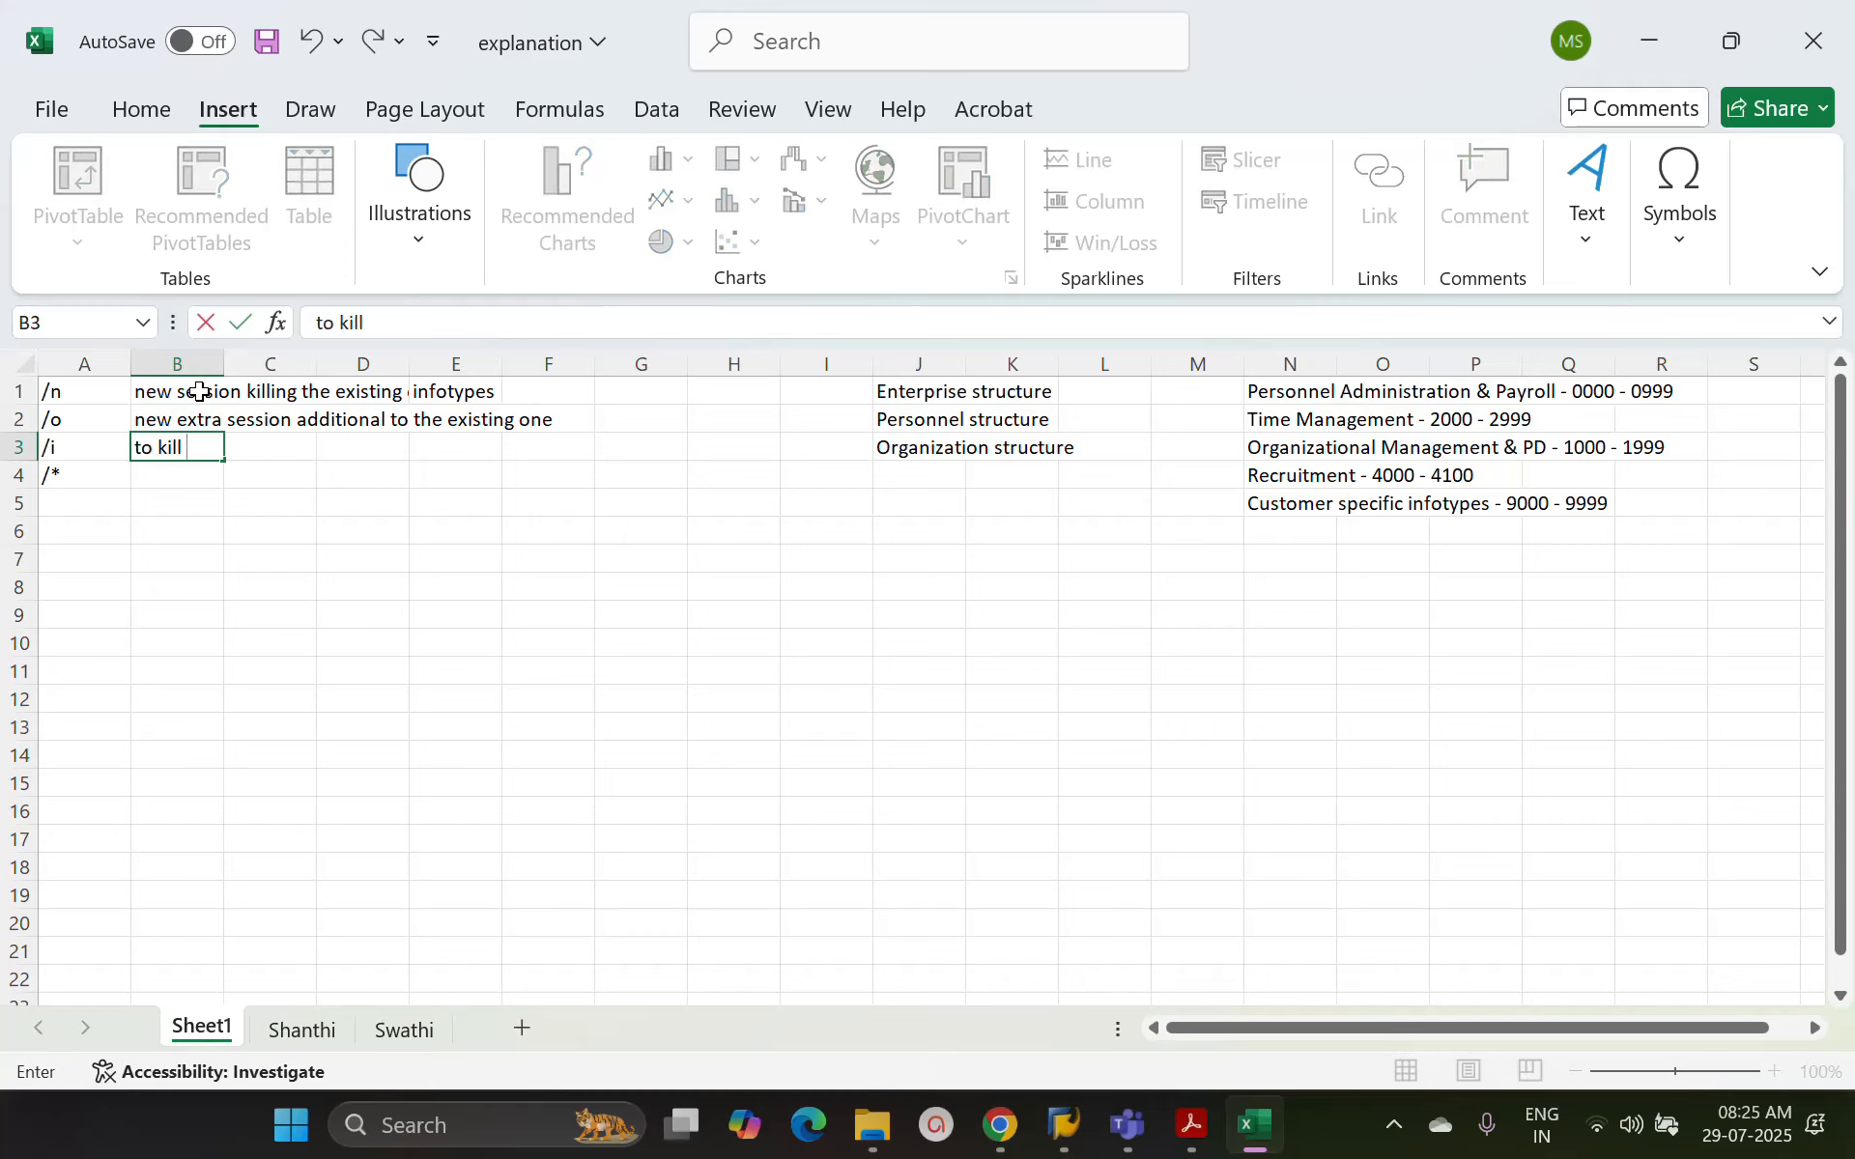
{"action": "type", "text": "the xisytin"}
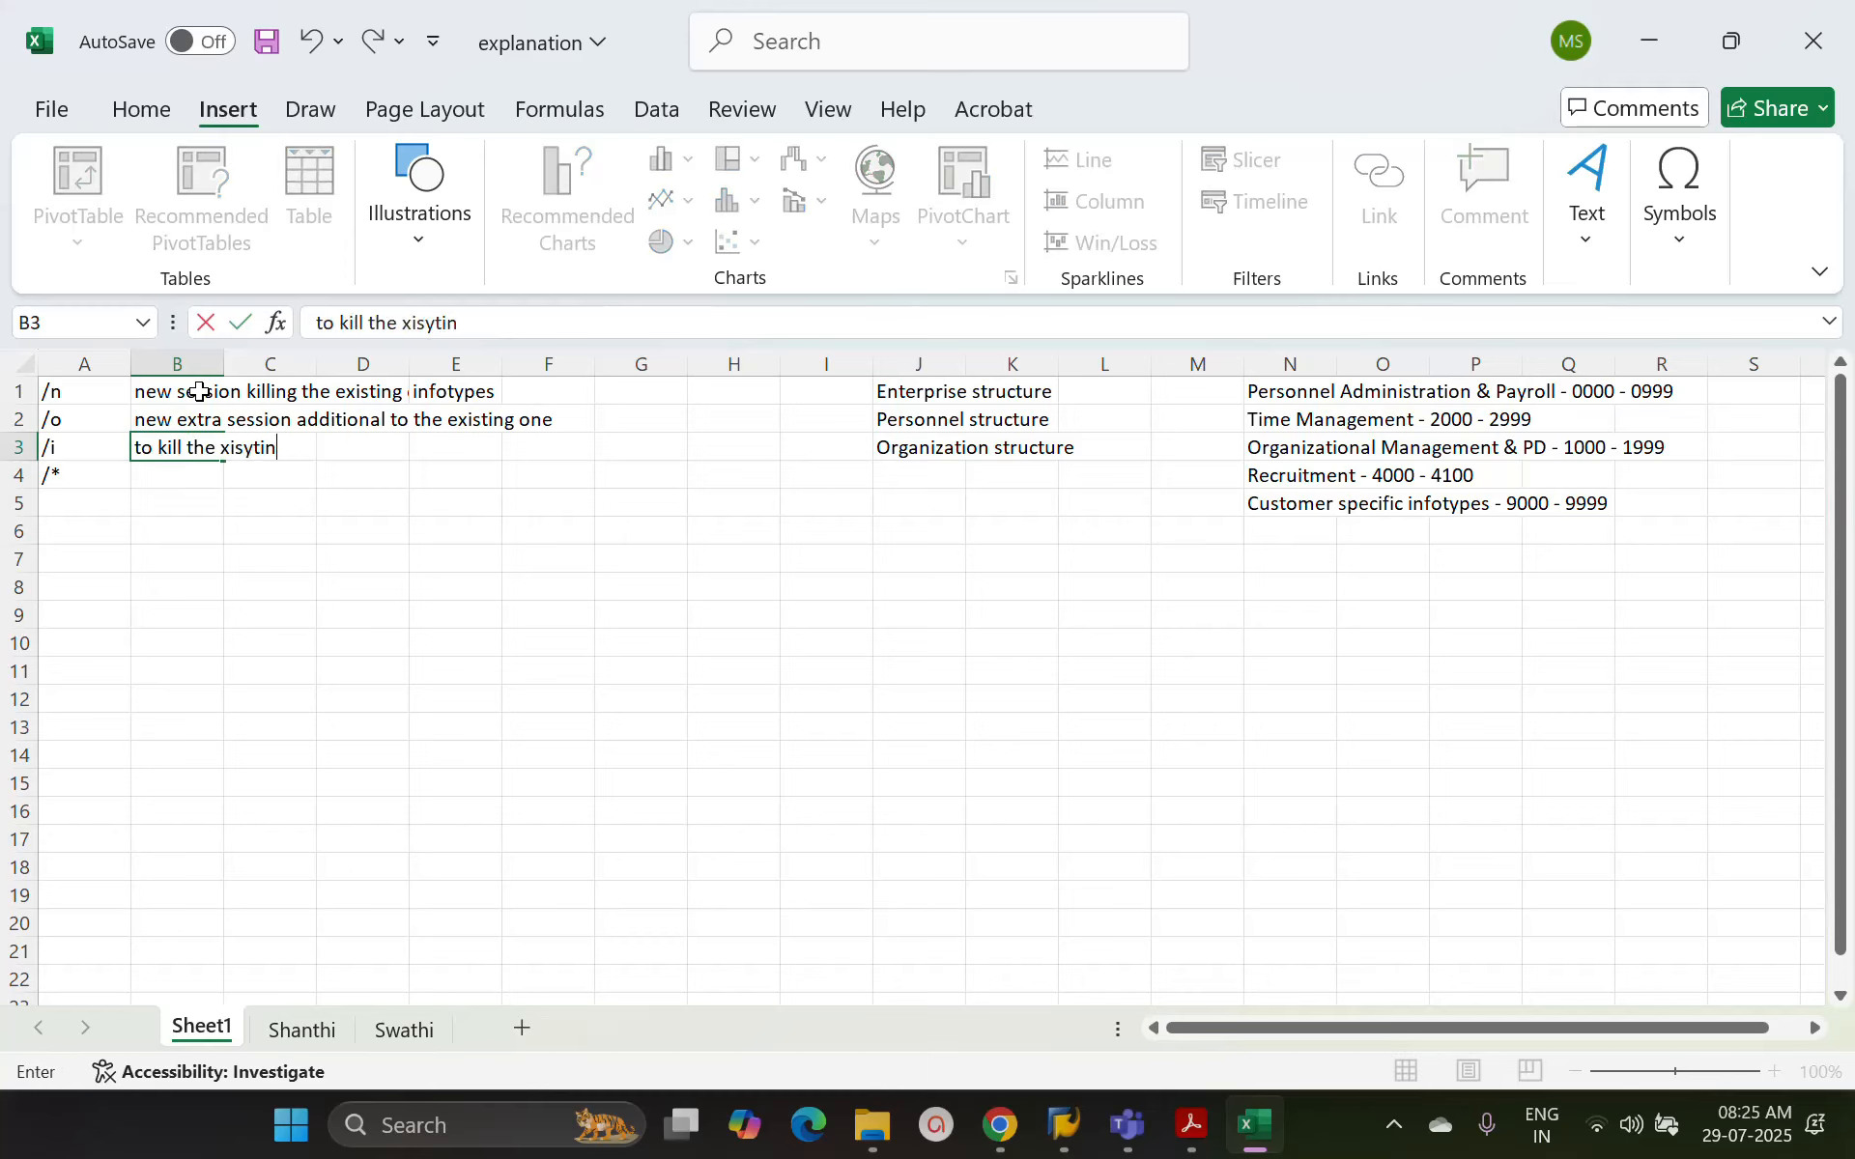
{"action": "type", "text": "g sessio"}
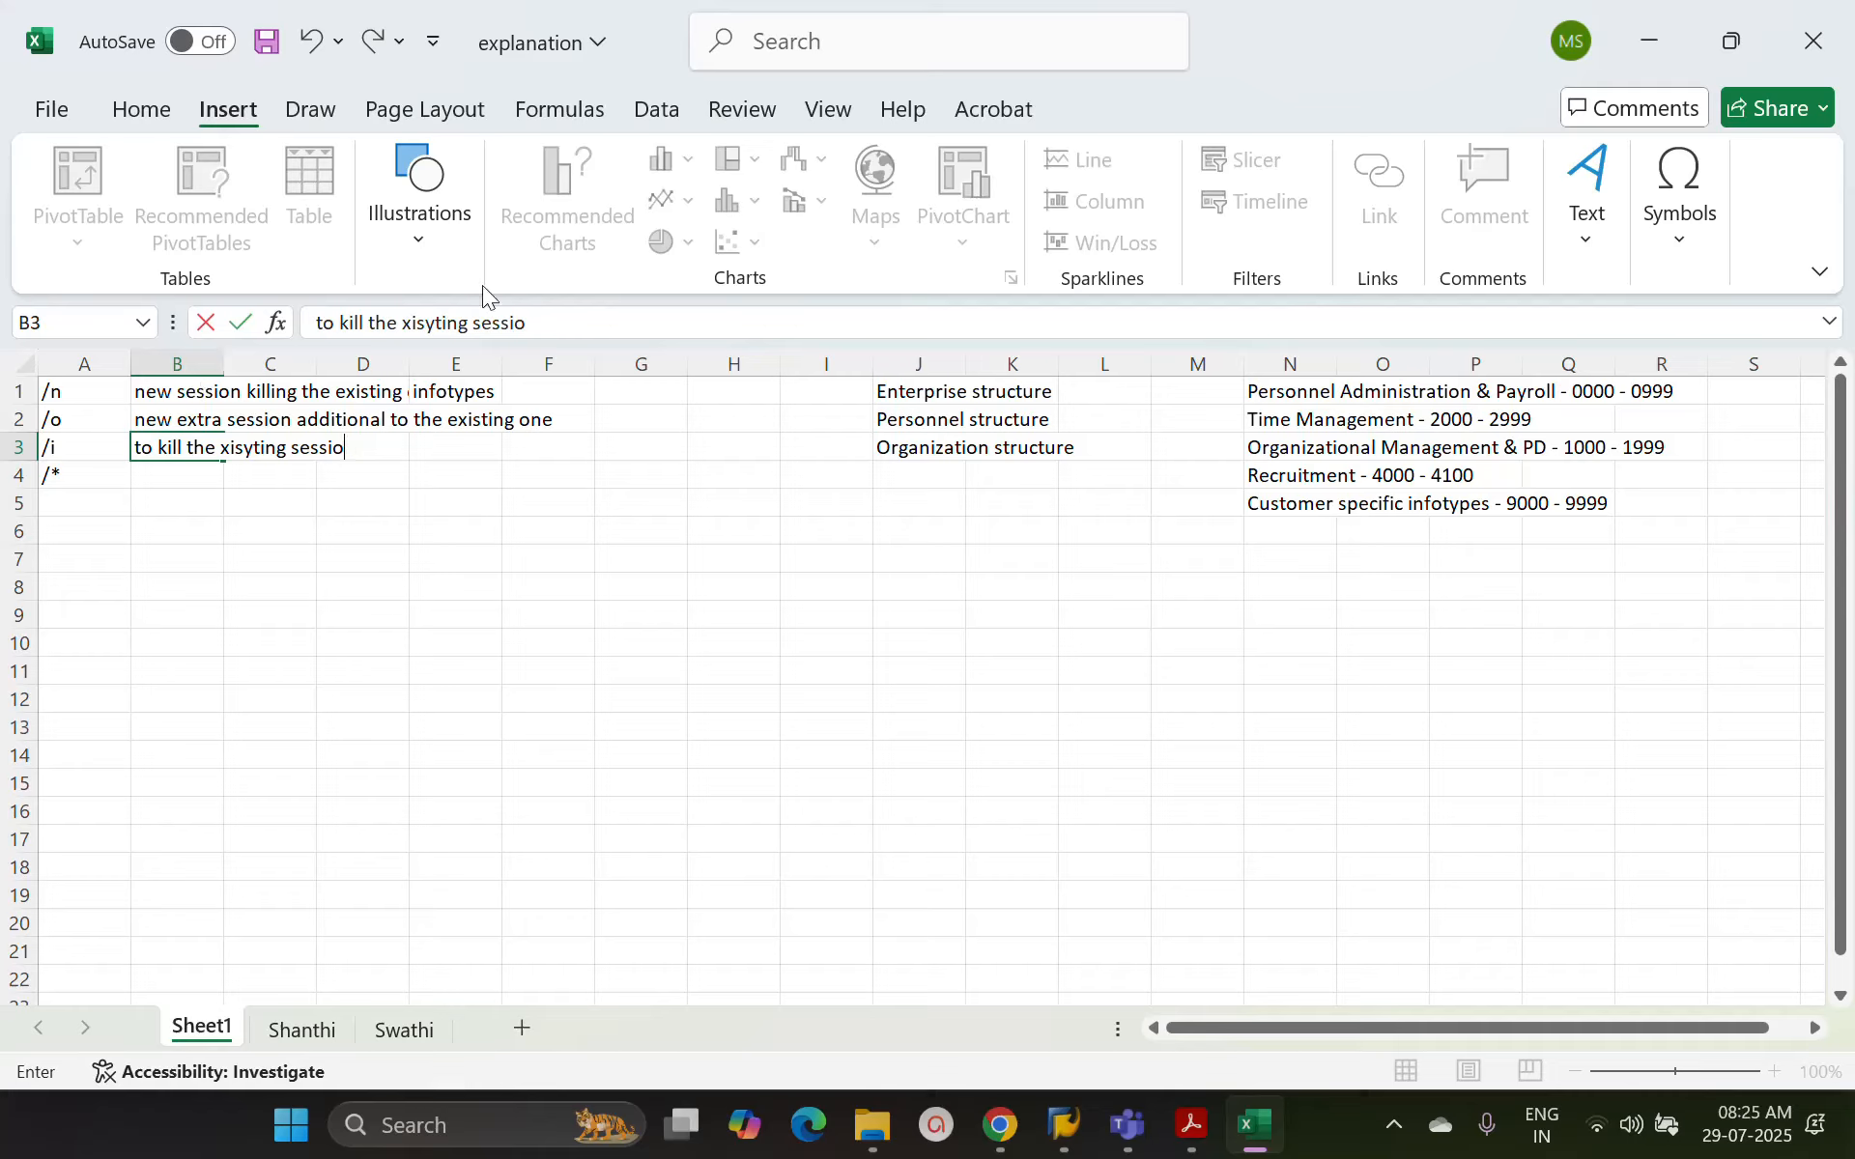
{"action": "left_click", "coordinate": [402, 322]}
{"action": "type", "text": "e"}
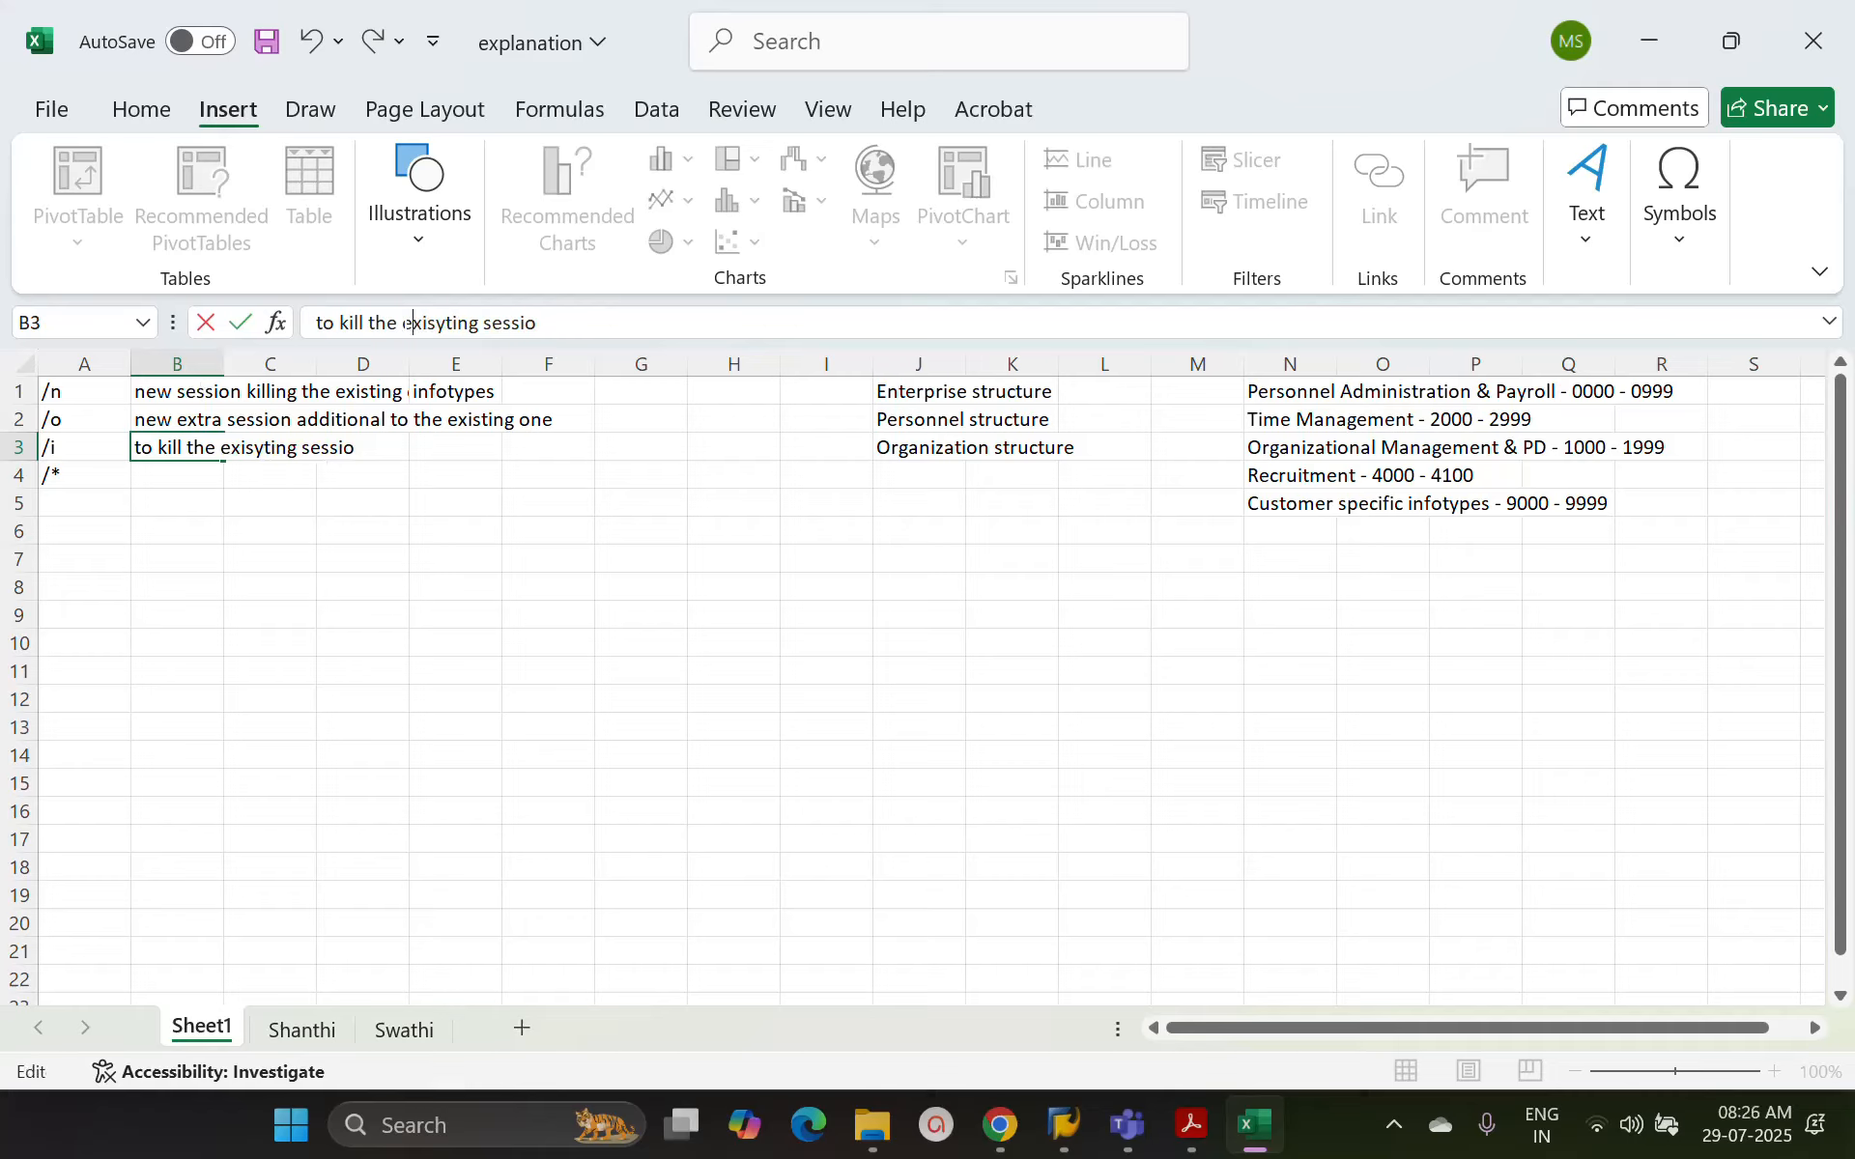
{"action": "key", "text": "Delete"}
{"action": "key", "text": "Return"}
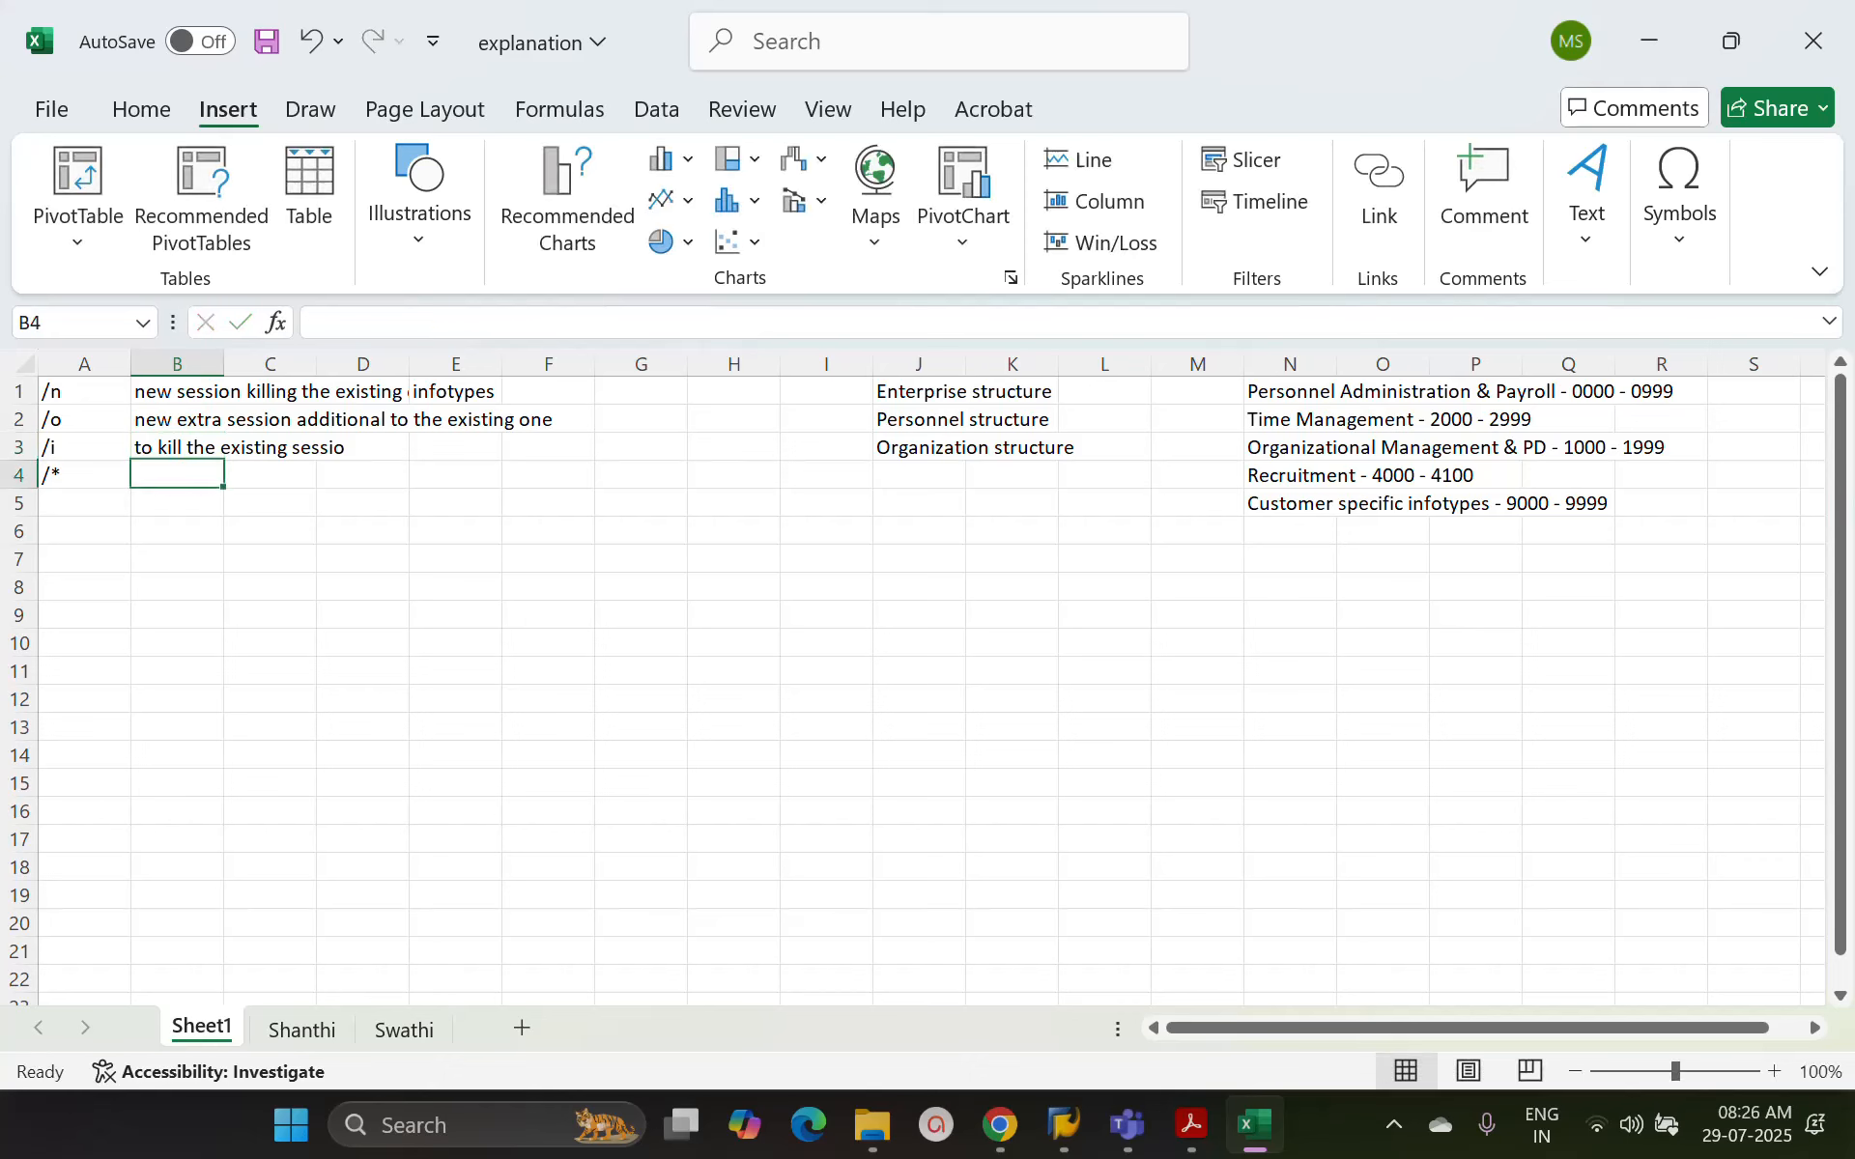
Clear the /* entry from cell A4 and select the /n command cell
{"action": "left_click", "coordinate": [86, 478]}
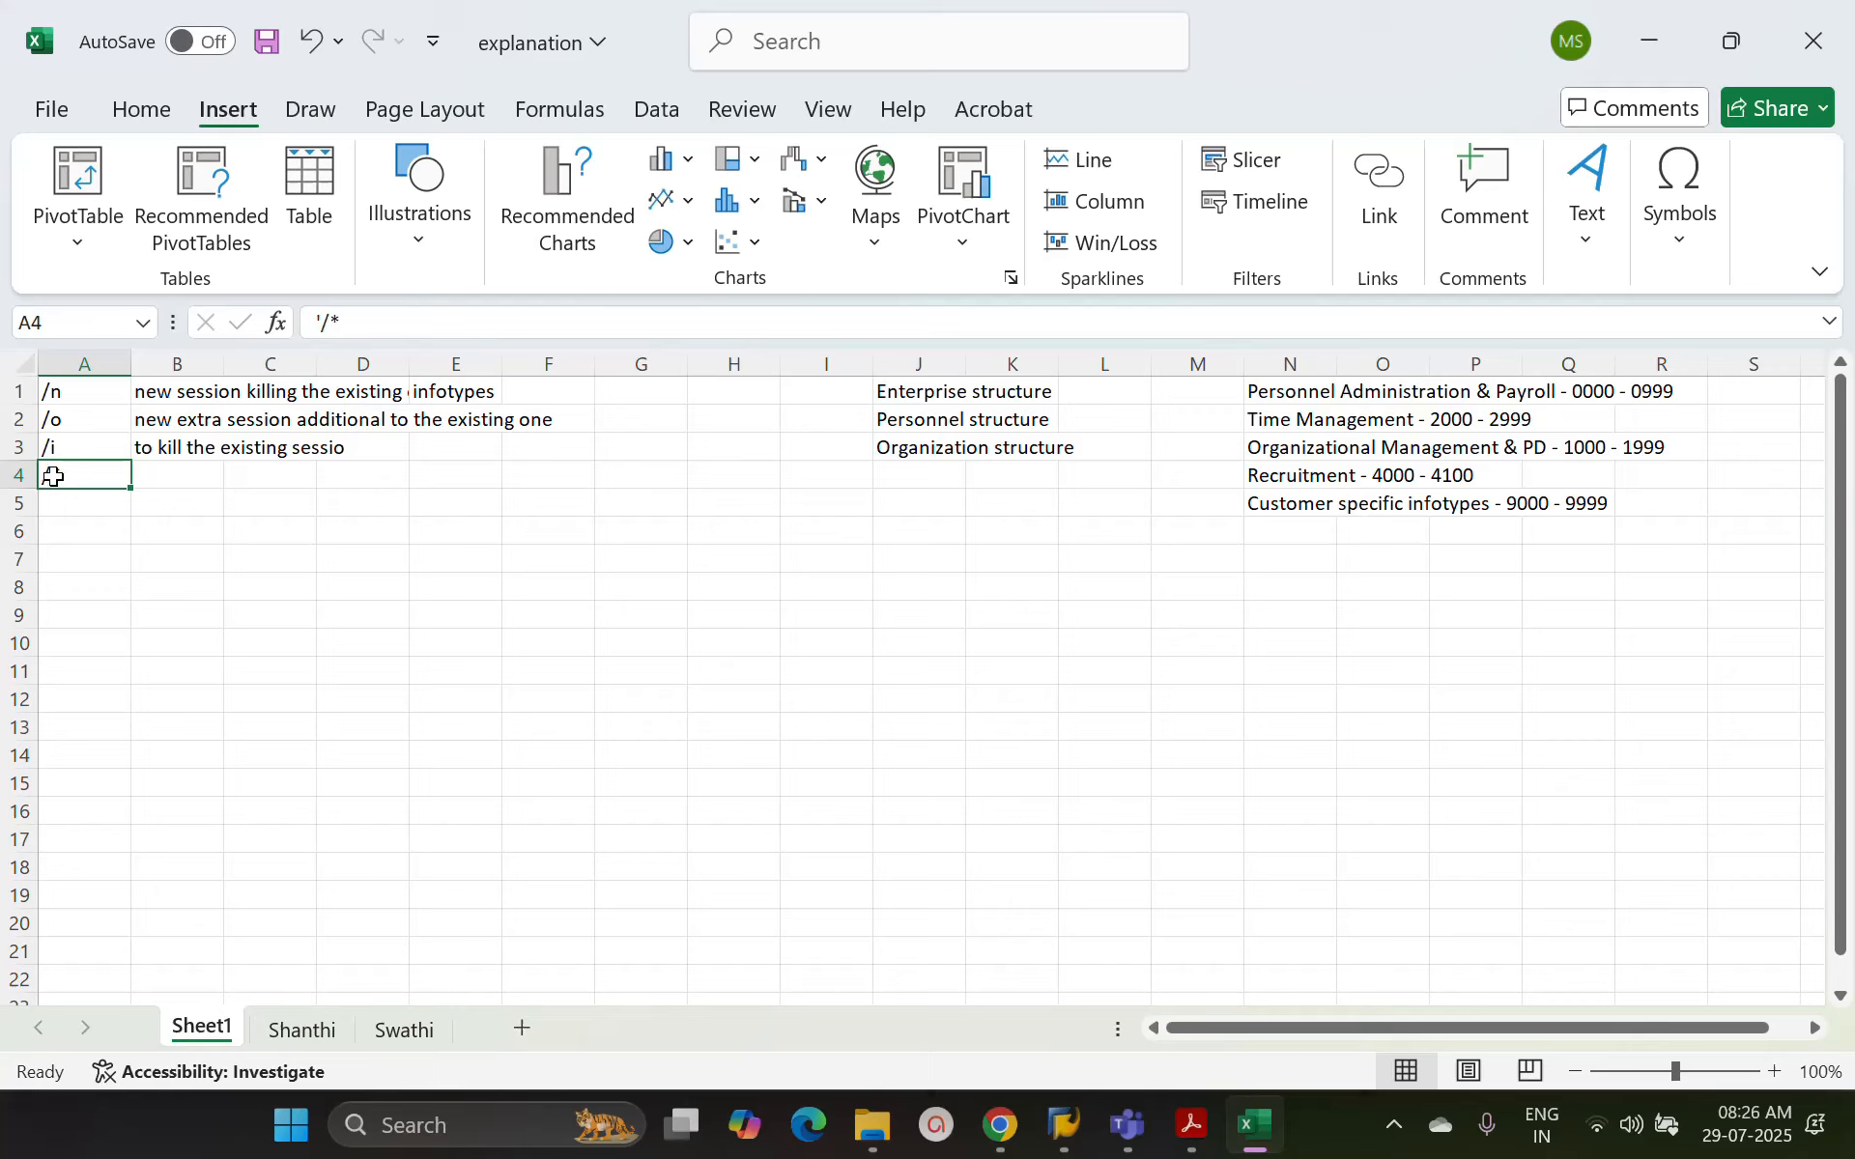
{"action": "left_click", "coordinate": [92, 391]}
{"action": "left_click_drag", "start_coordinate": [92, 392], "coordinate": [159, 443]}
{"action": "left_click", "coordinate": [89, 399]}
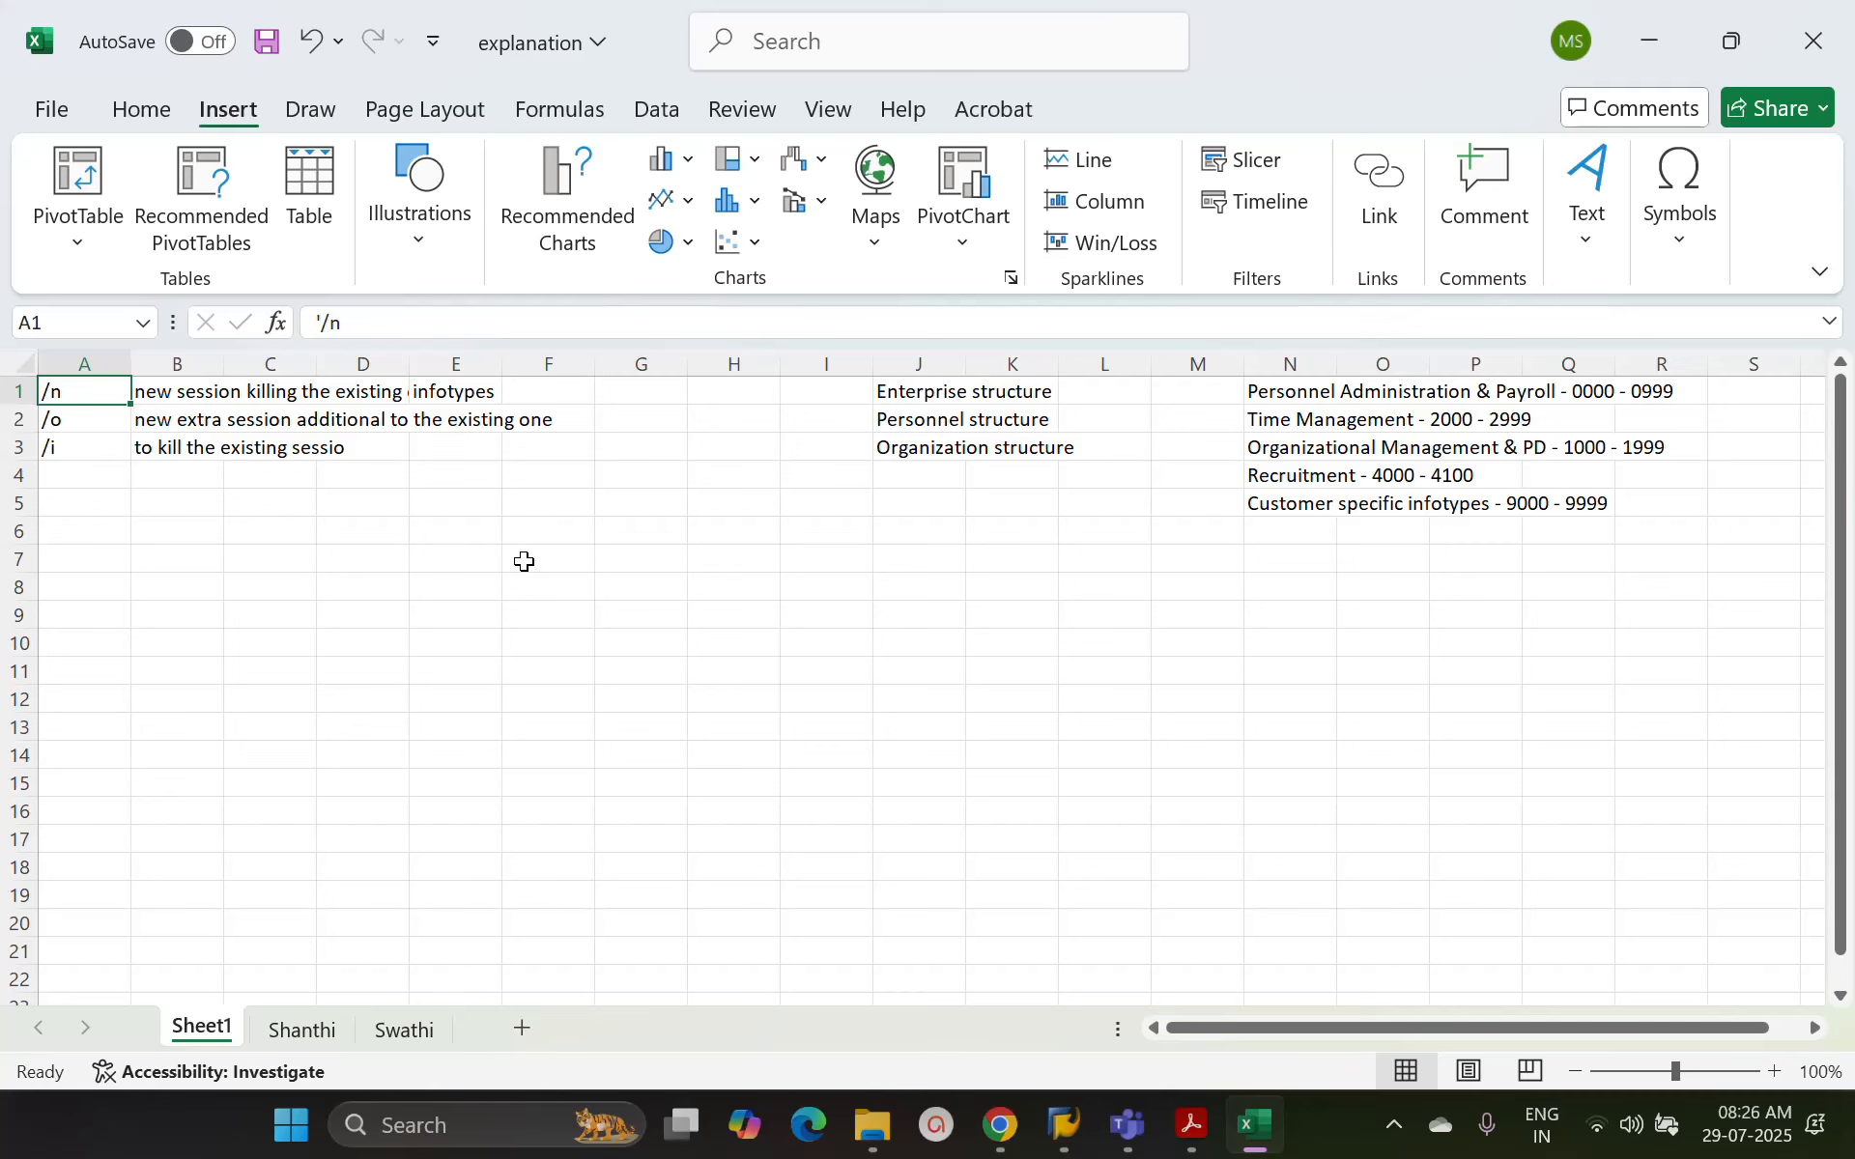
Switch to SAP, review the system functions including Log Off, and log off with the command /nex
{"action": "key", "text": "alt+Tab"}
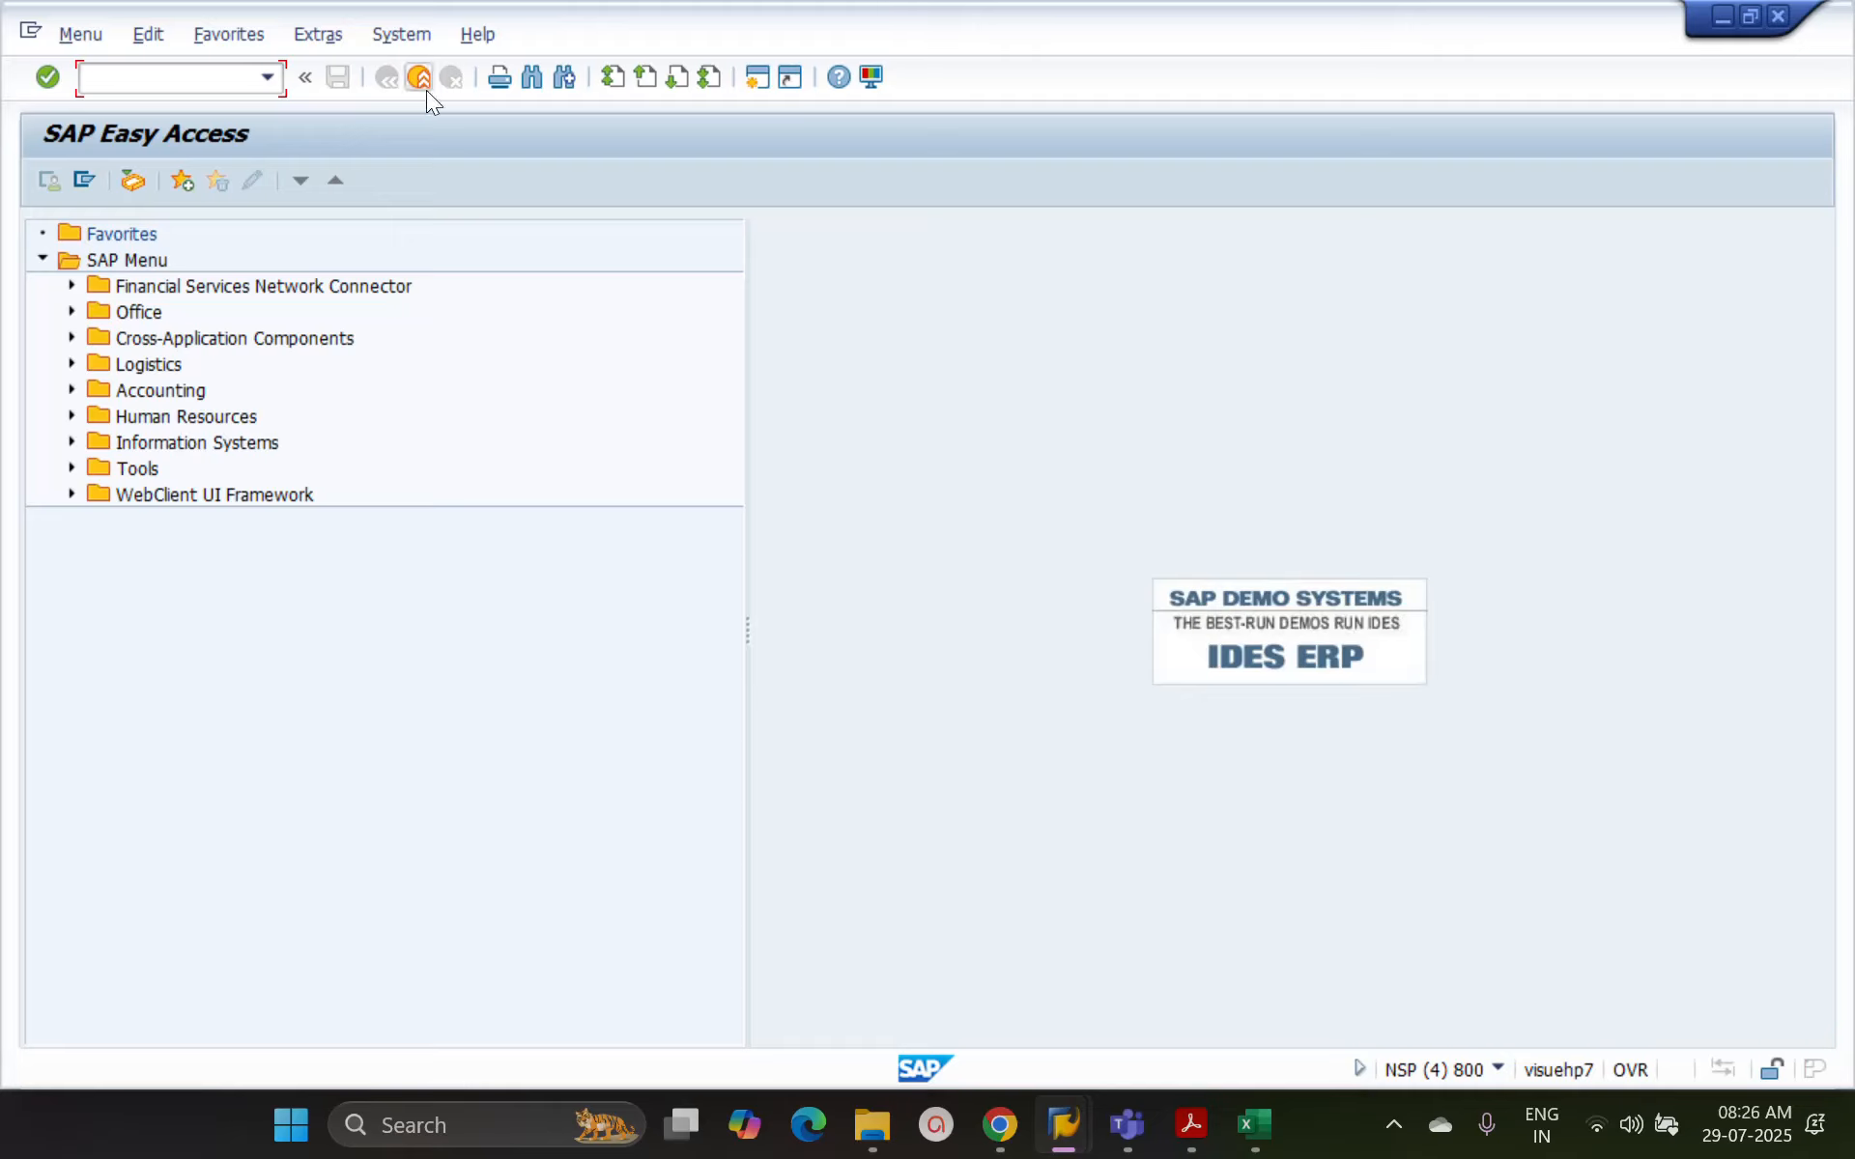
{"action": "left_click", "coordinate": [419, 35]}
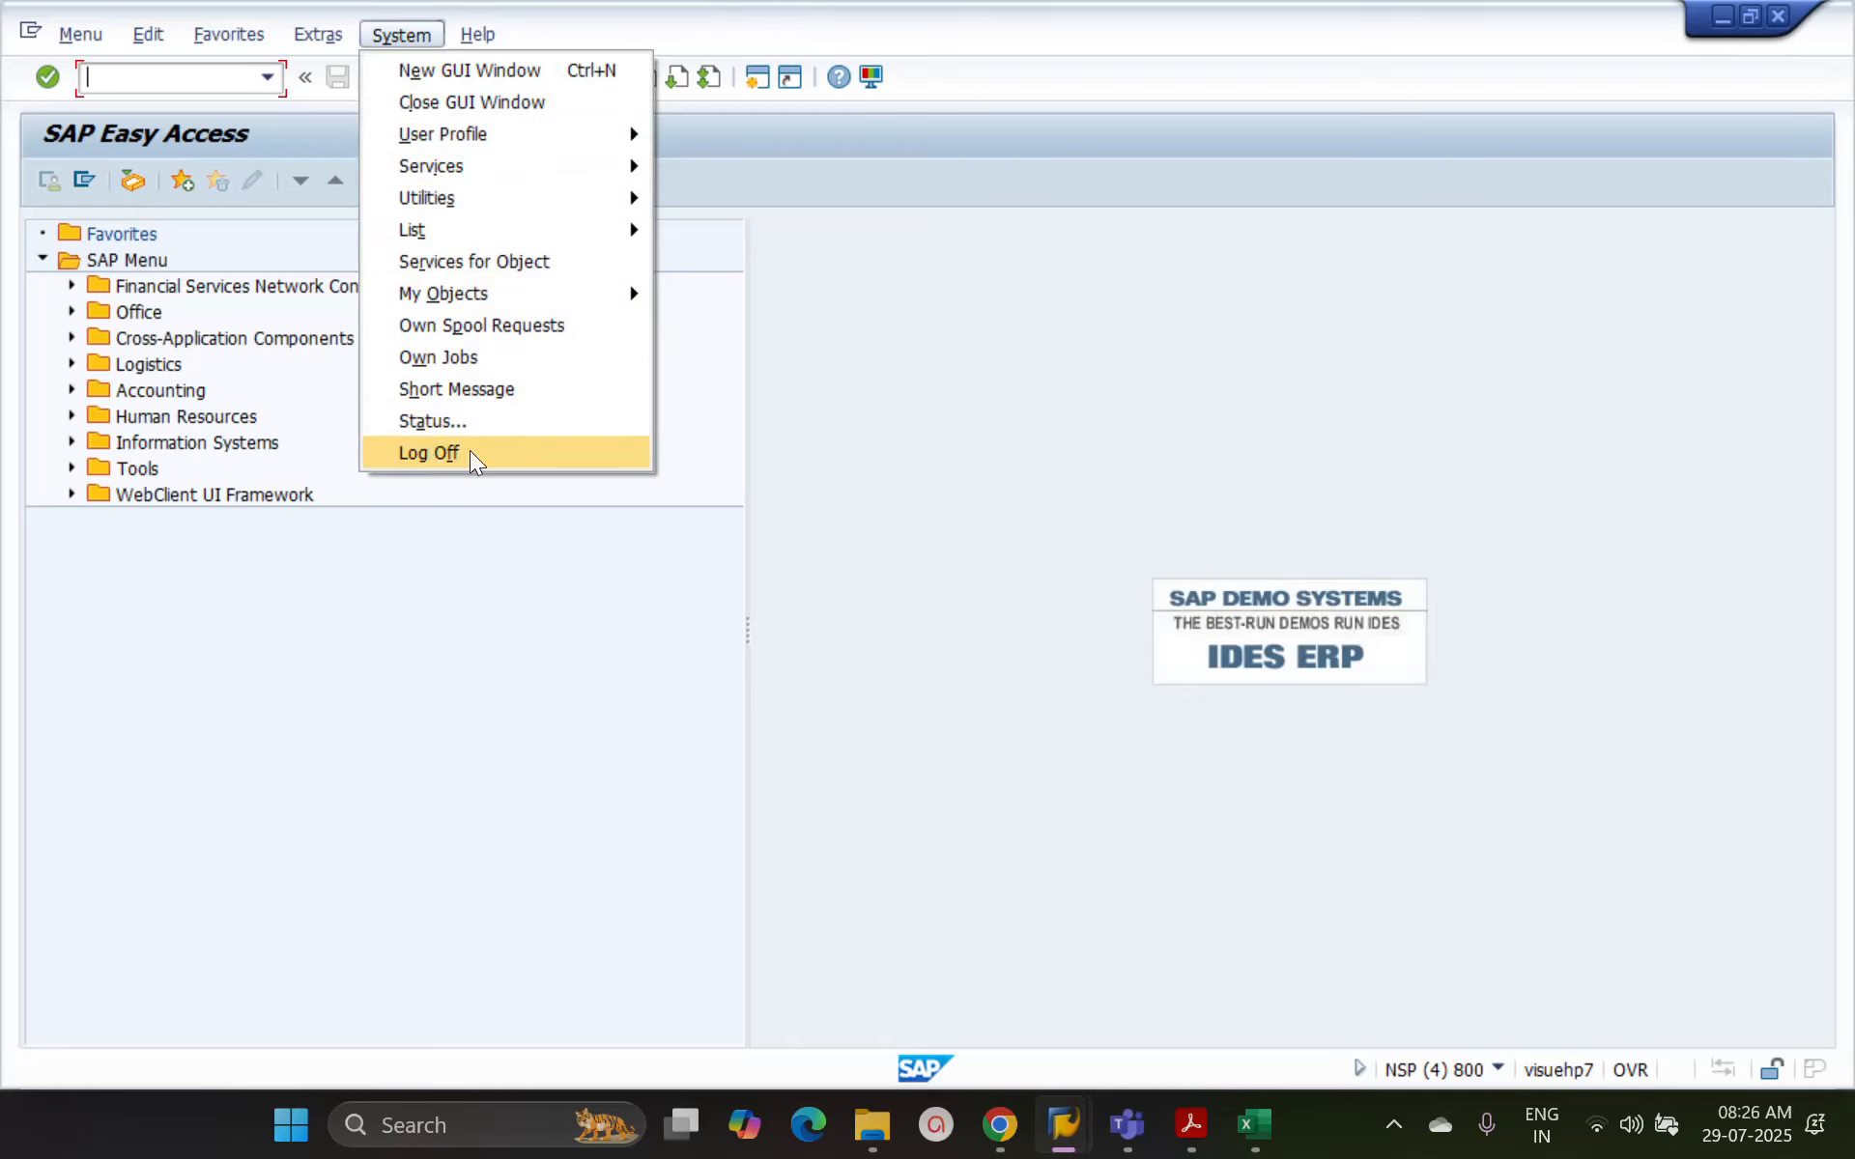
{"action": "left_click", "coordinate": [894, 493]}
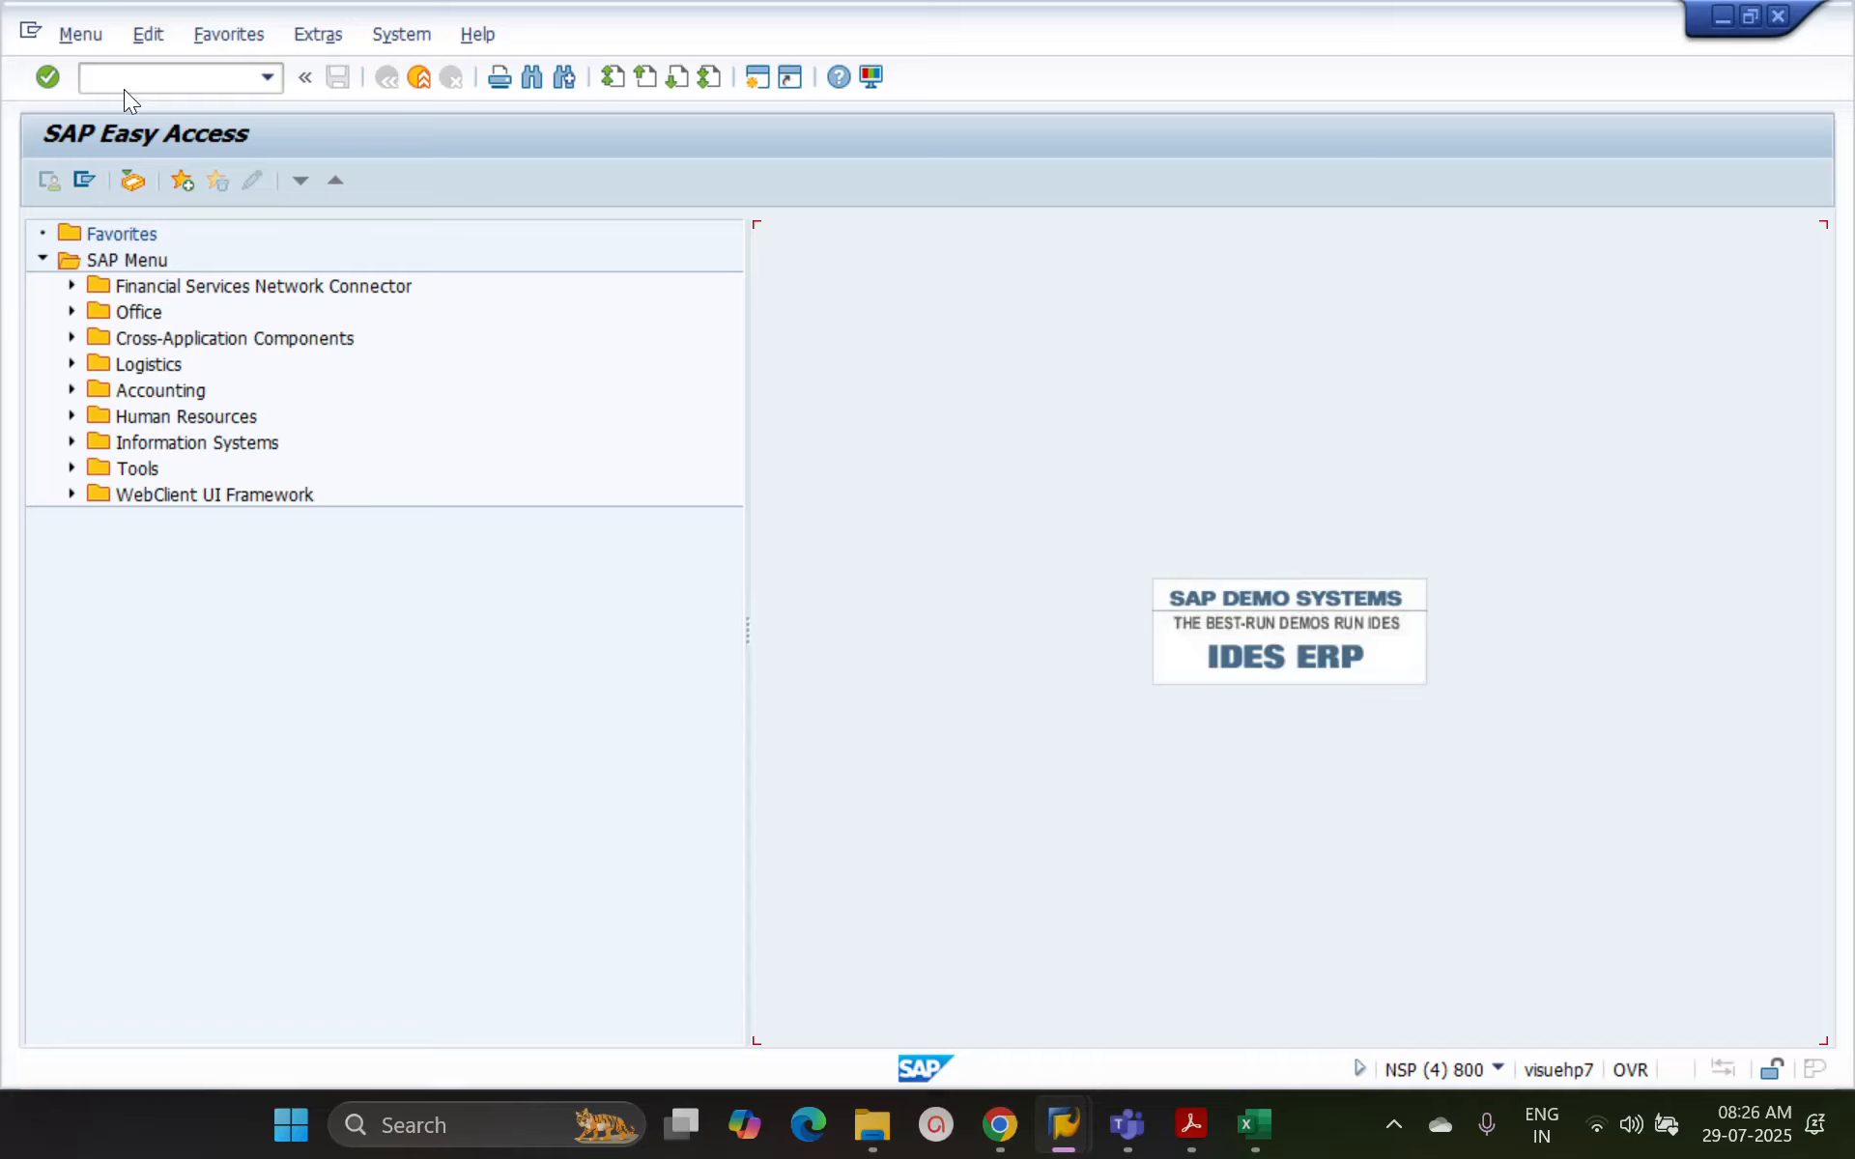
{"action": "type", "text": "/nex"}
{"action": "key", "text": "alt+Tab"}
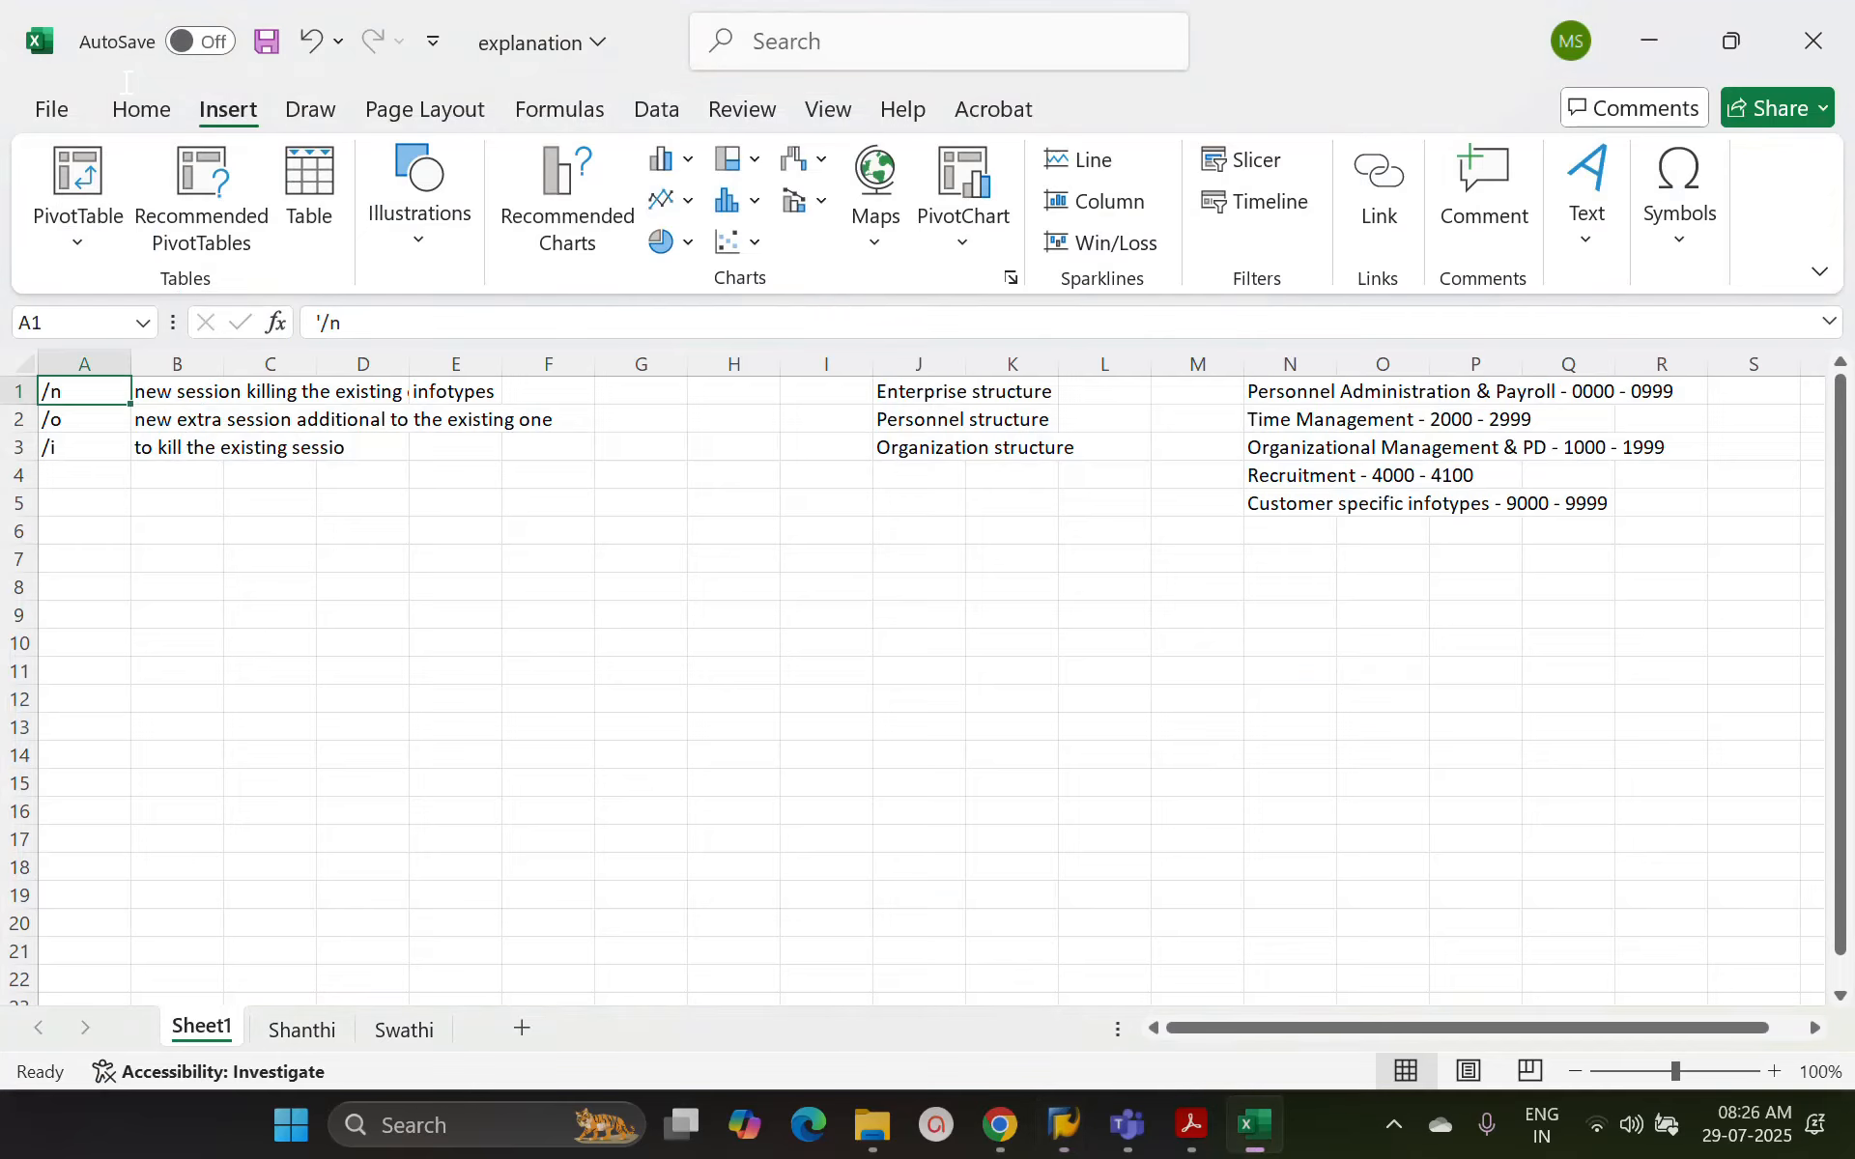
Reopen the SAP logon screen and log on to client 800 with the user name and account password
{"action": "left_click", "coordinate": [1064, 1126]}
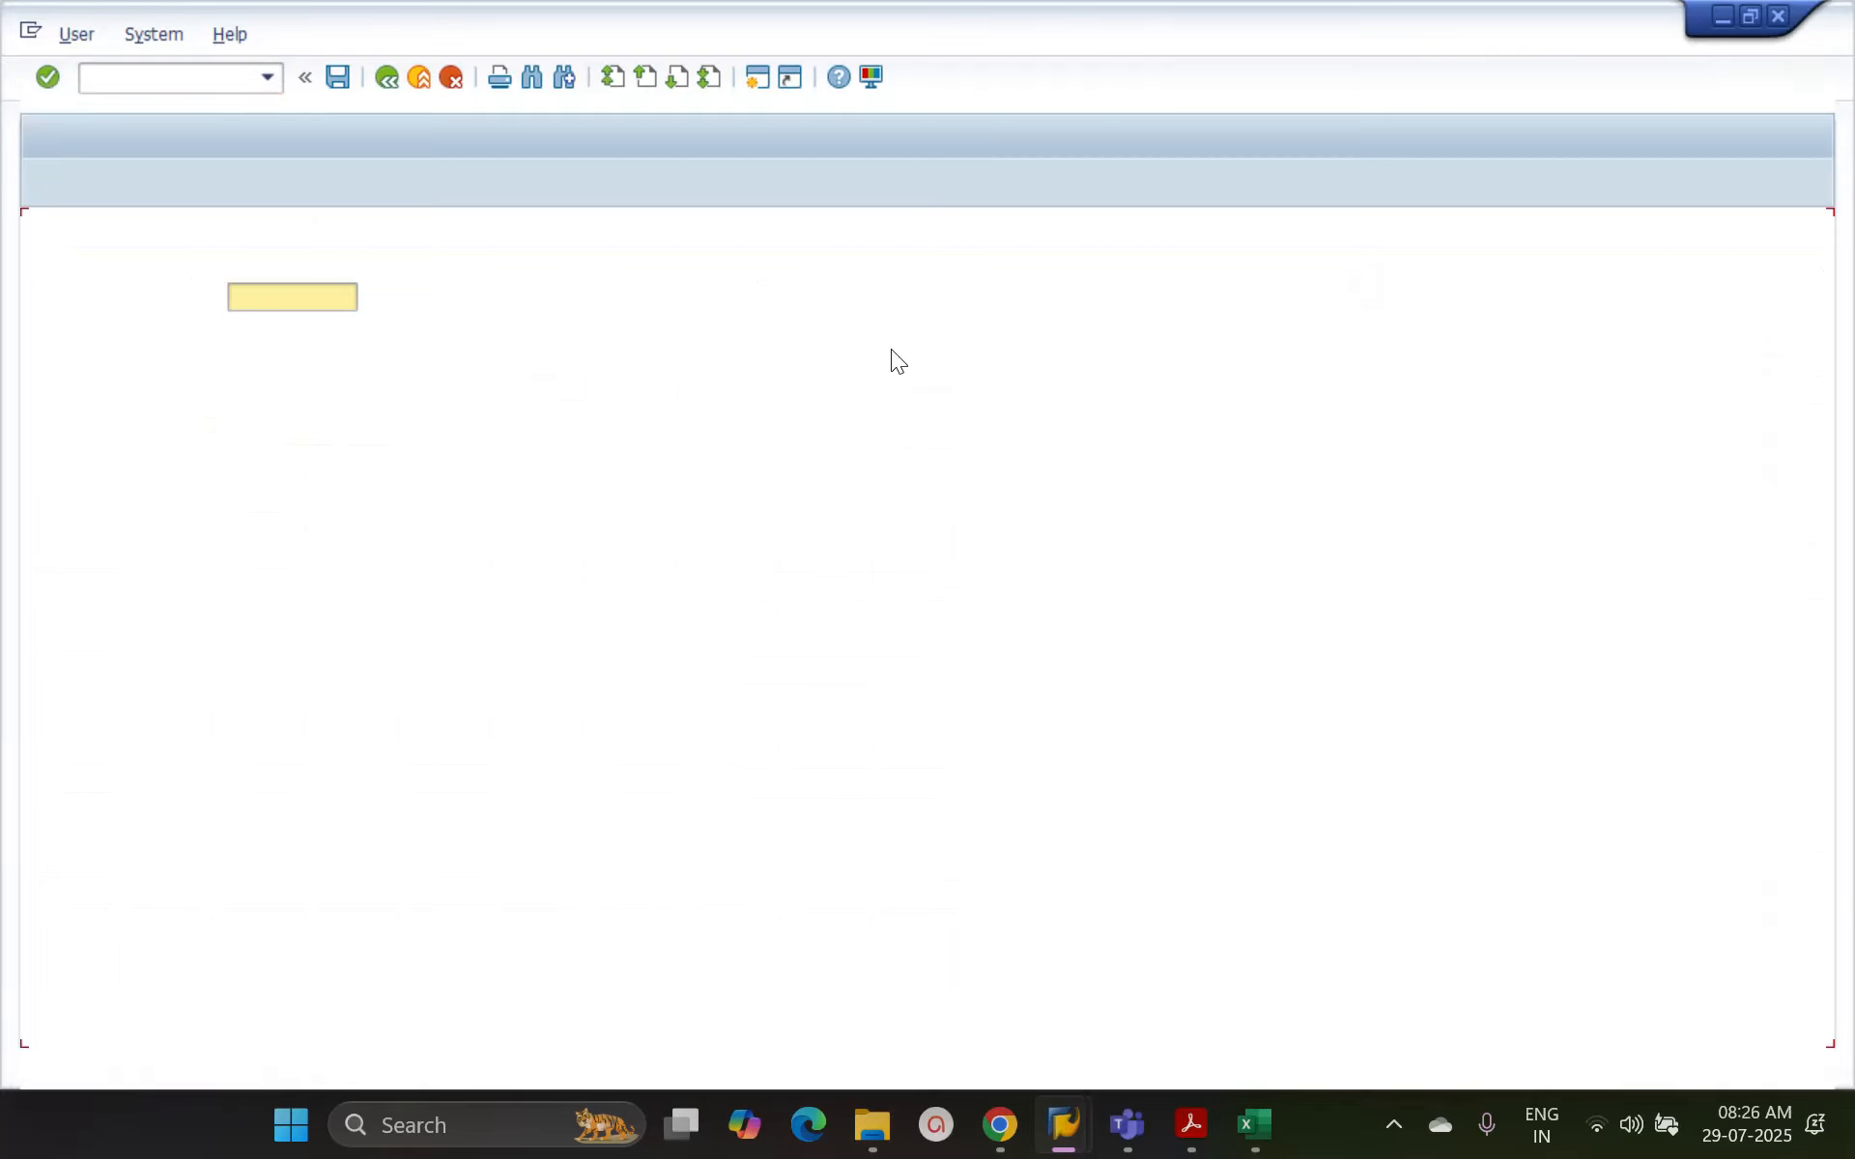
{"action": "key", "text": "Tab"}
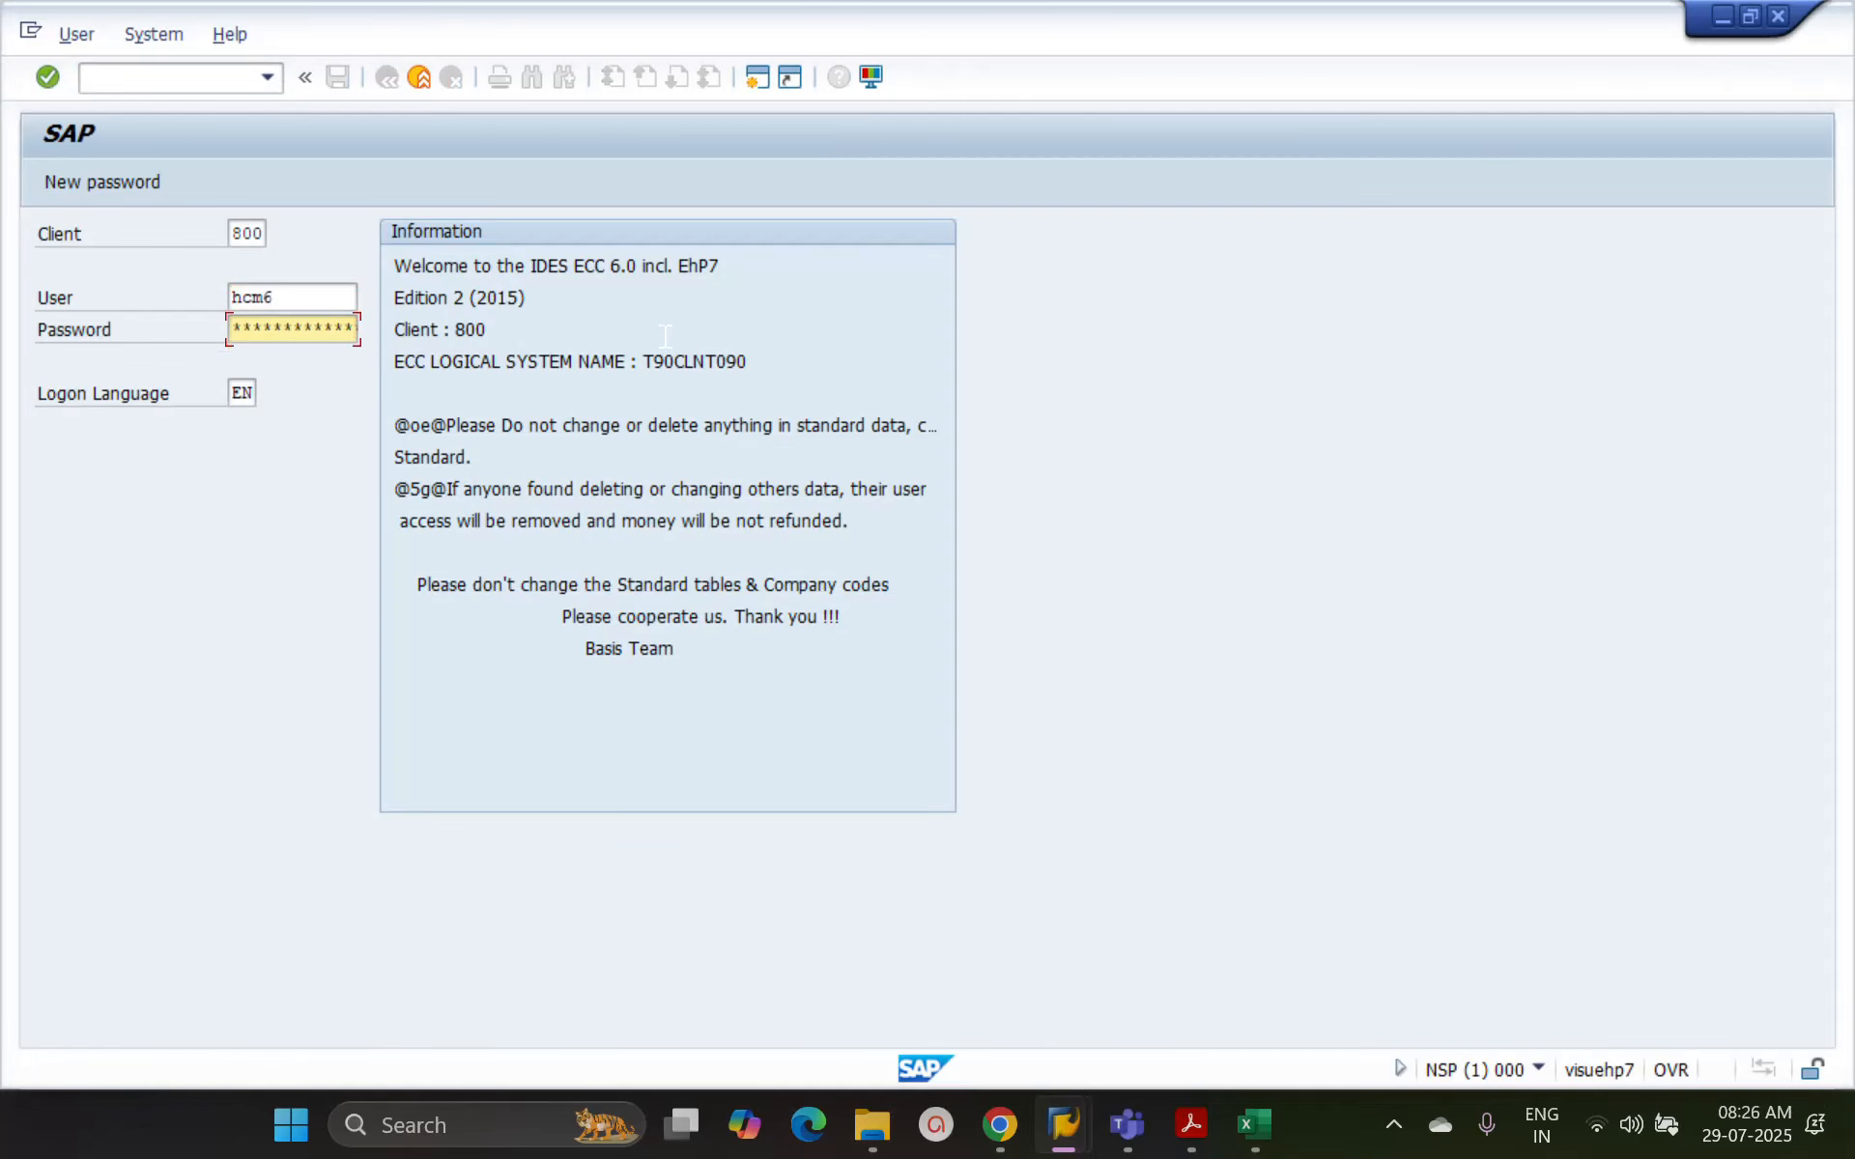
{"action": "type", "text": "**********"}
{"action": "key", "text": "Return"}
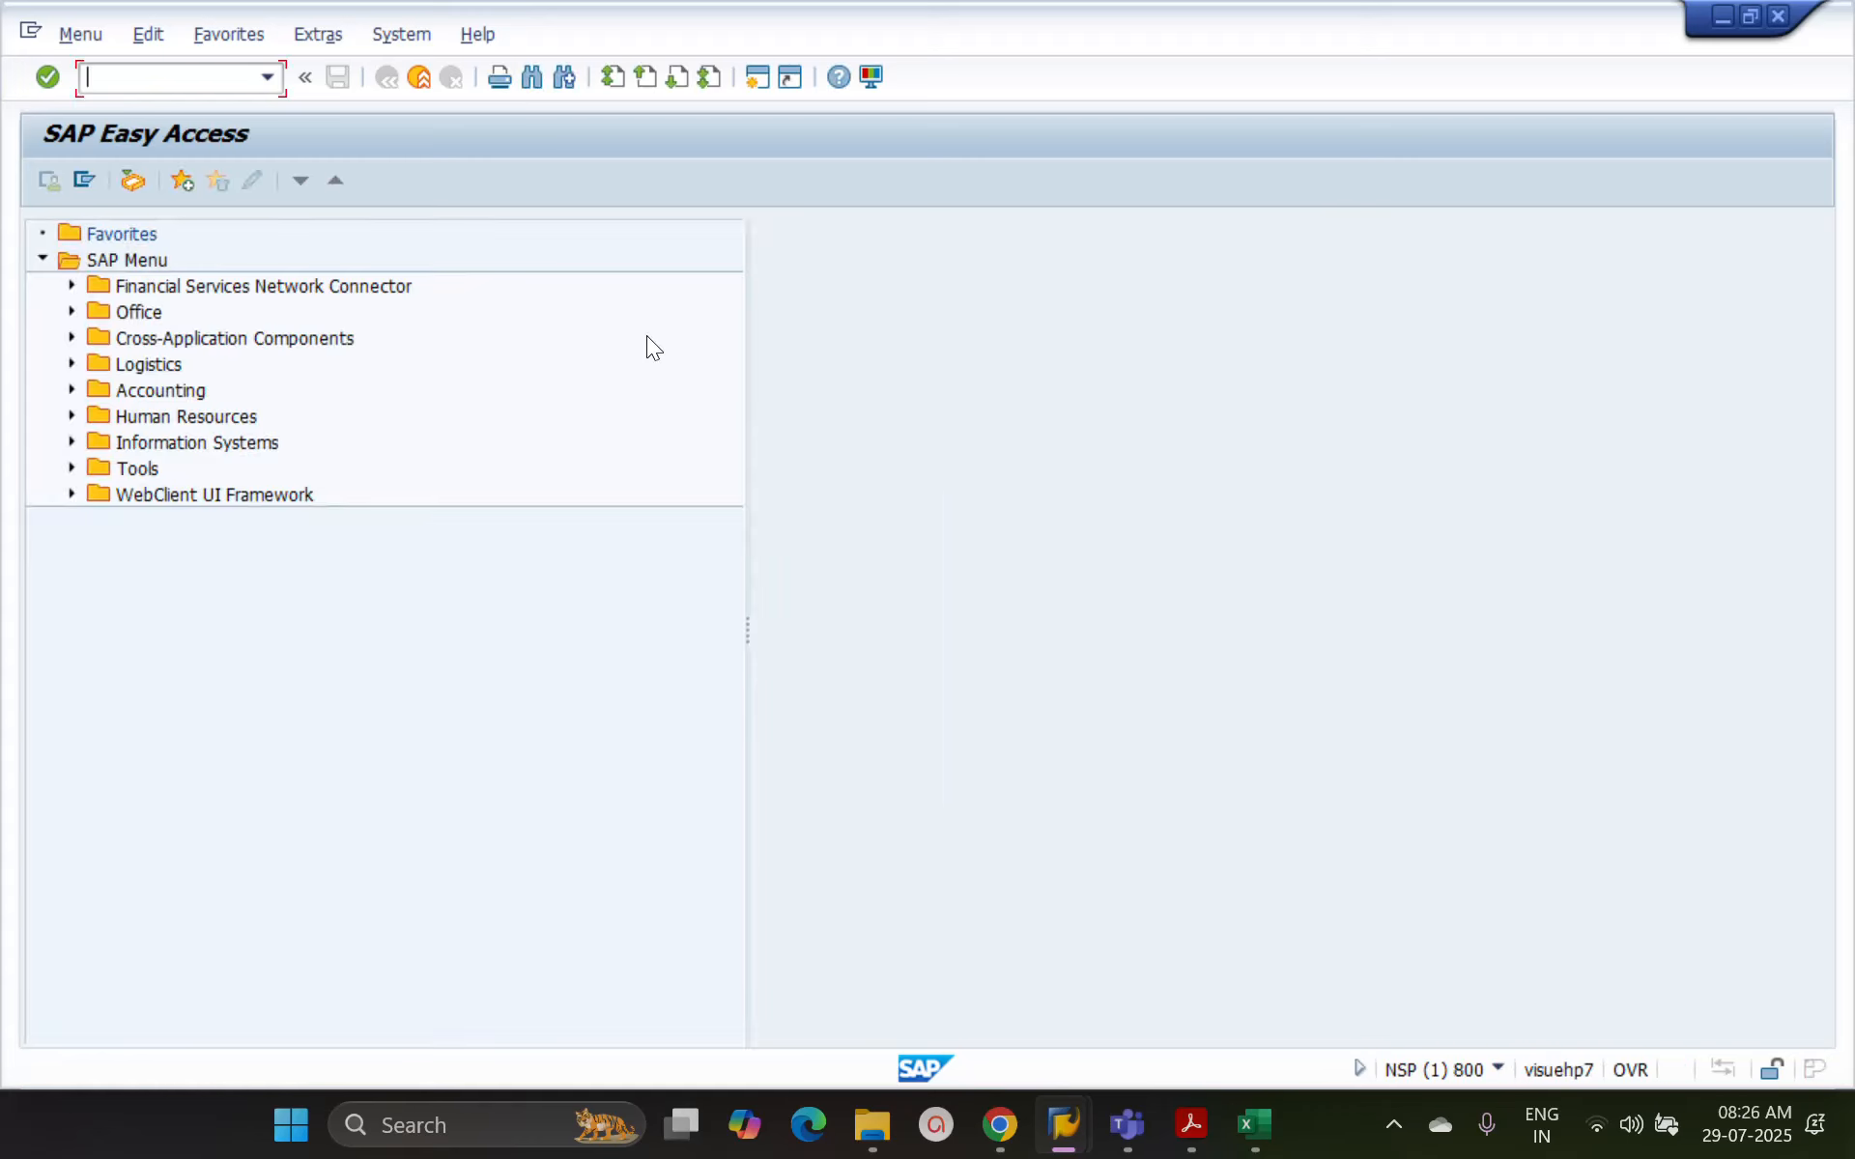
Log off from SAP with the system Log Off function and confirm it
{"action": "left_click", "coordinate": [387, 38]}
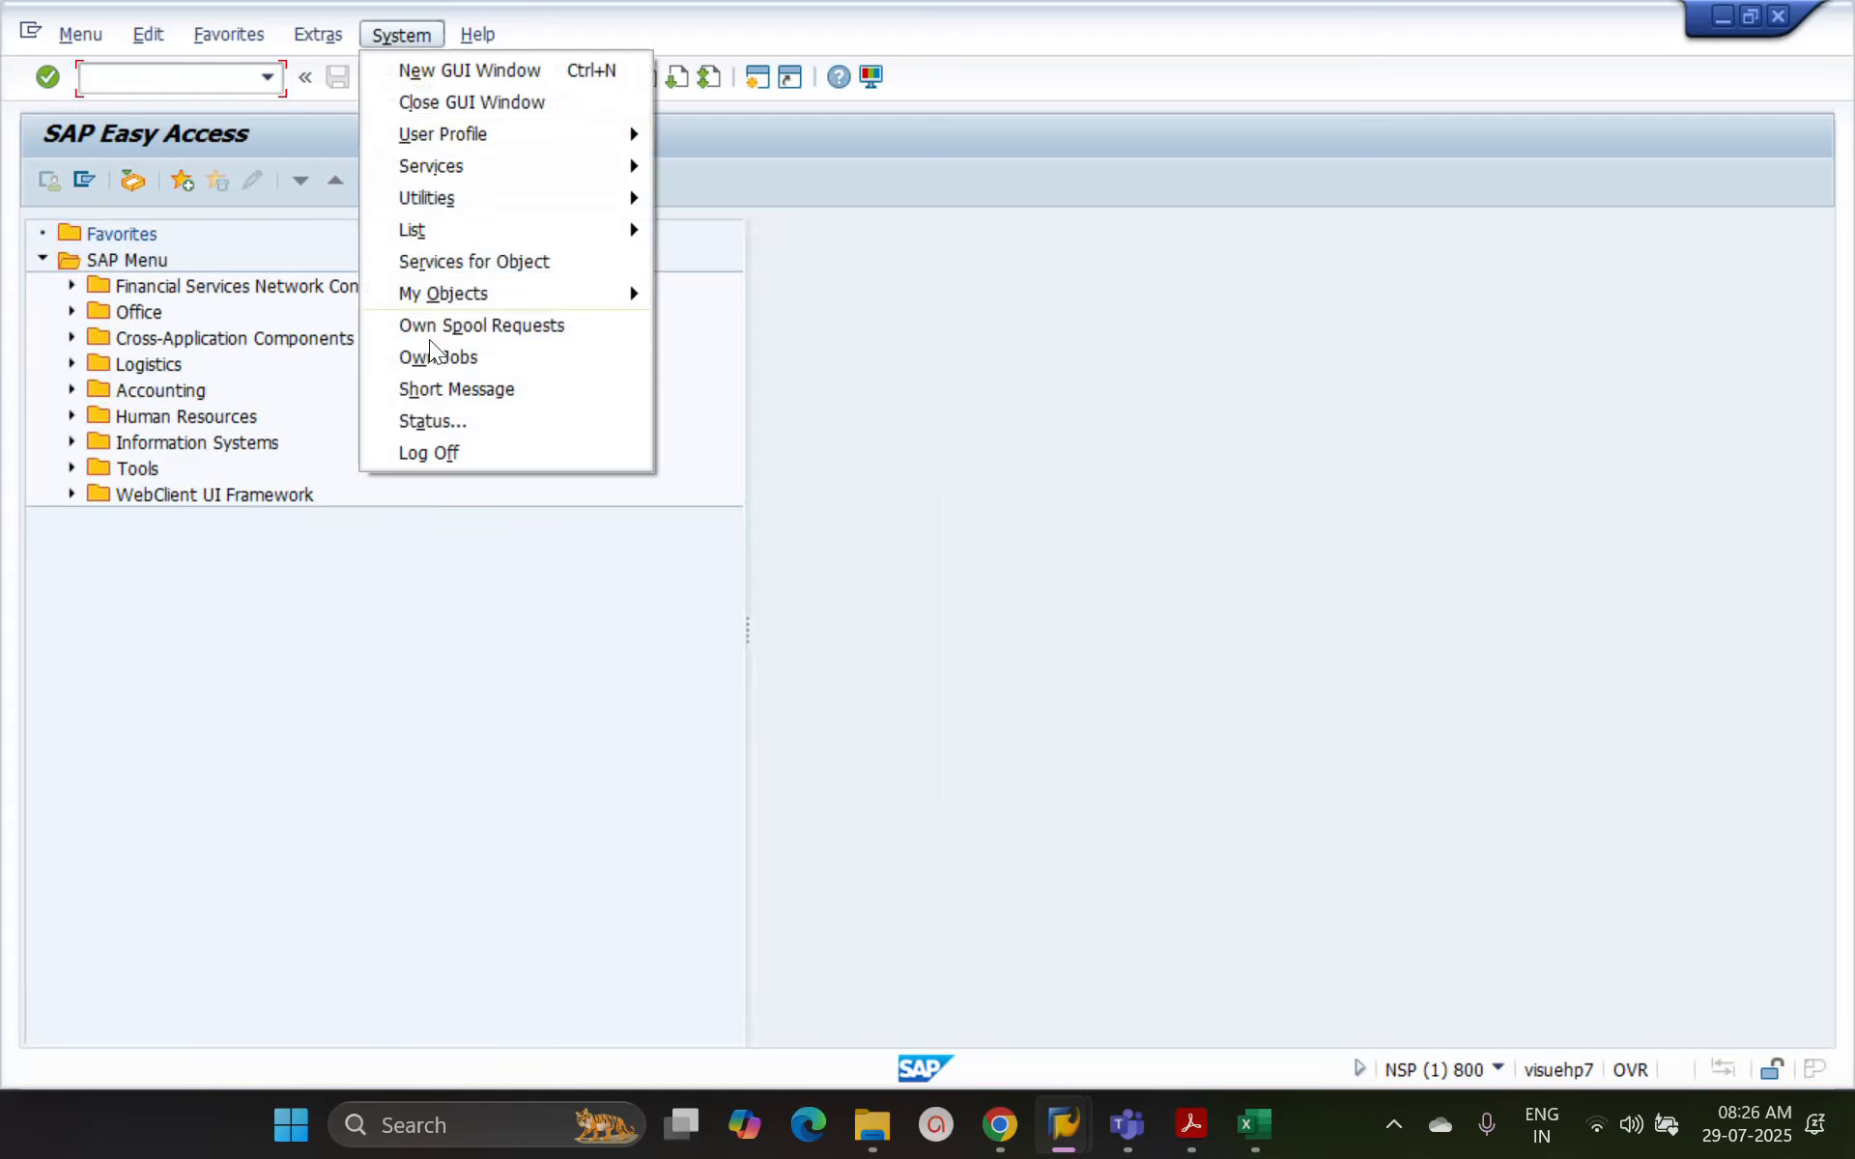
{"action": "left_click", "coordinate": [425, 450]}
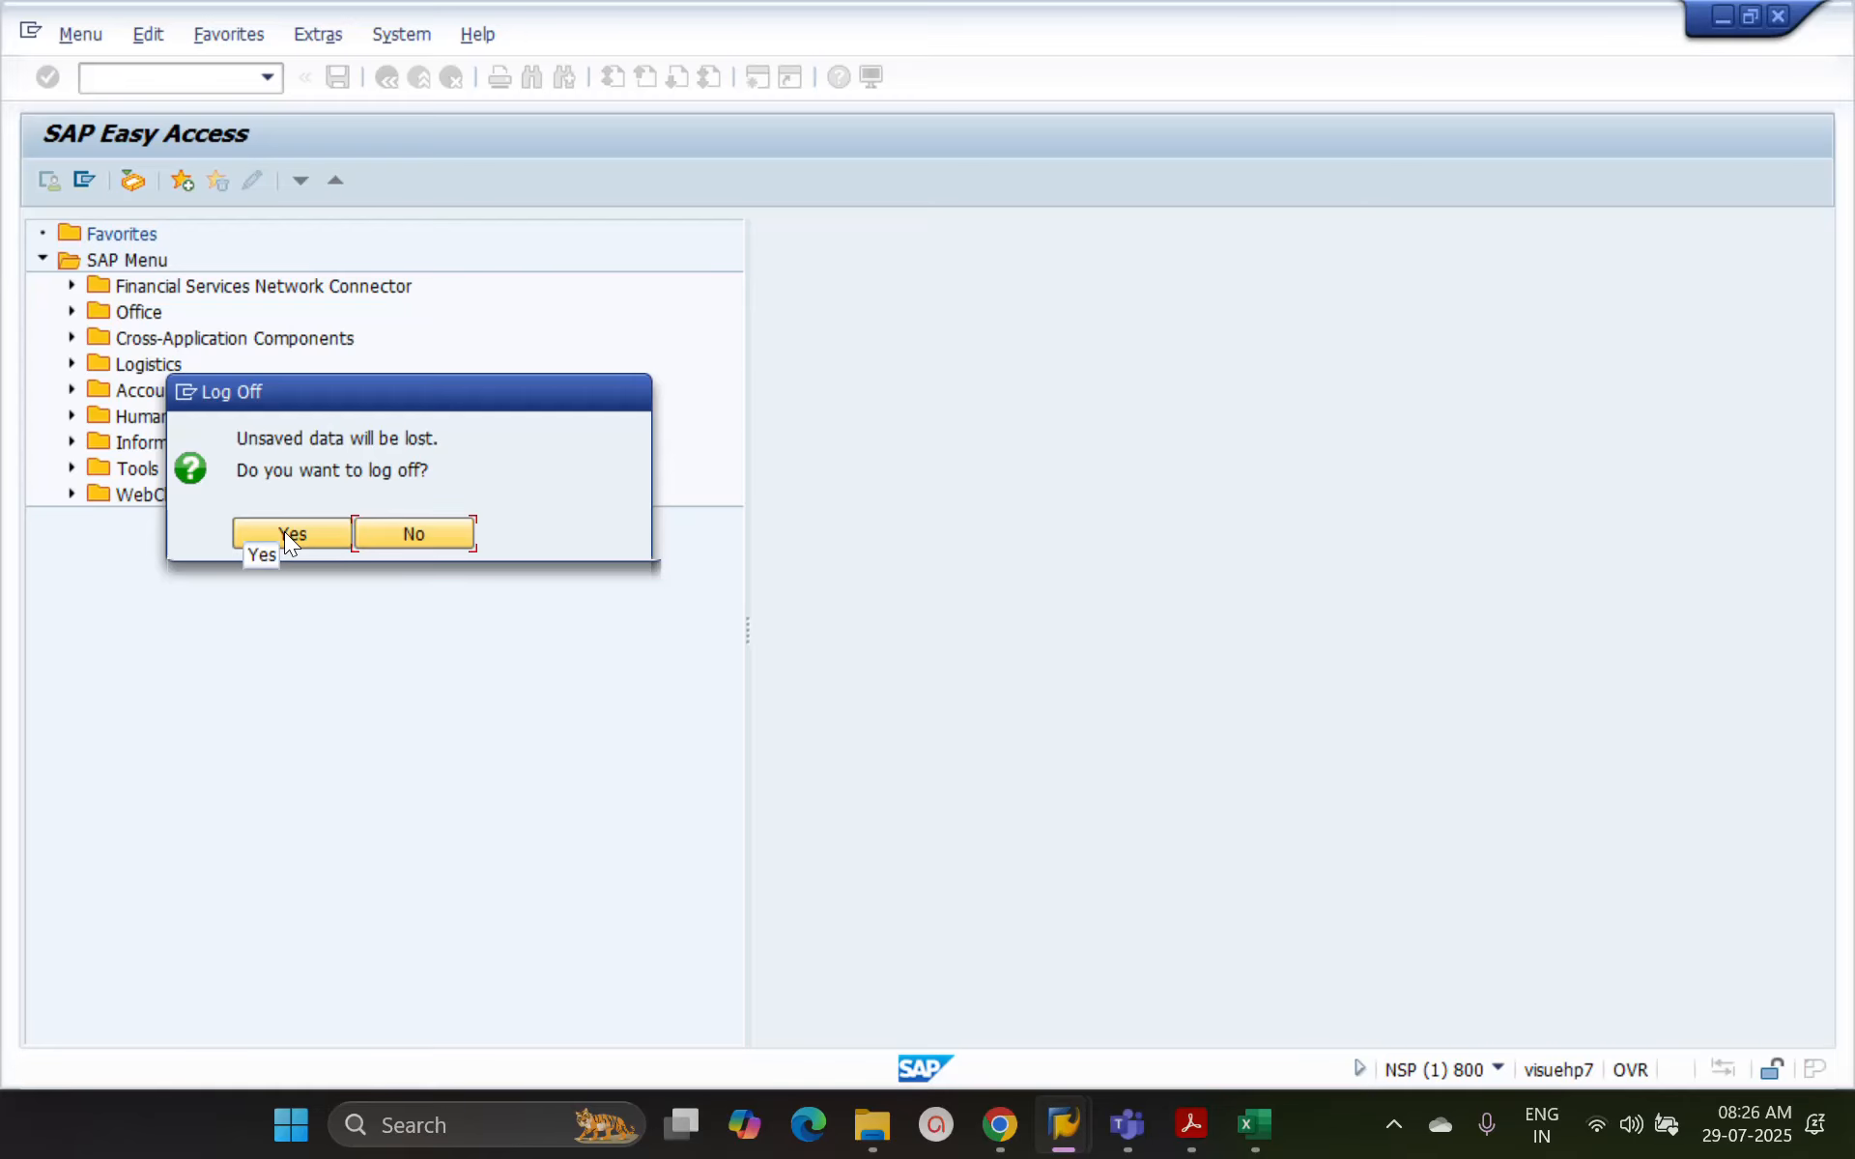
{"action": "left_click", "coordinate": [284, 532]}
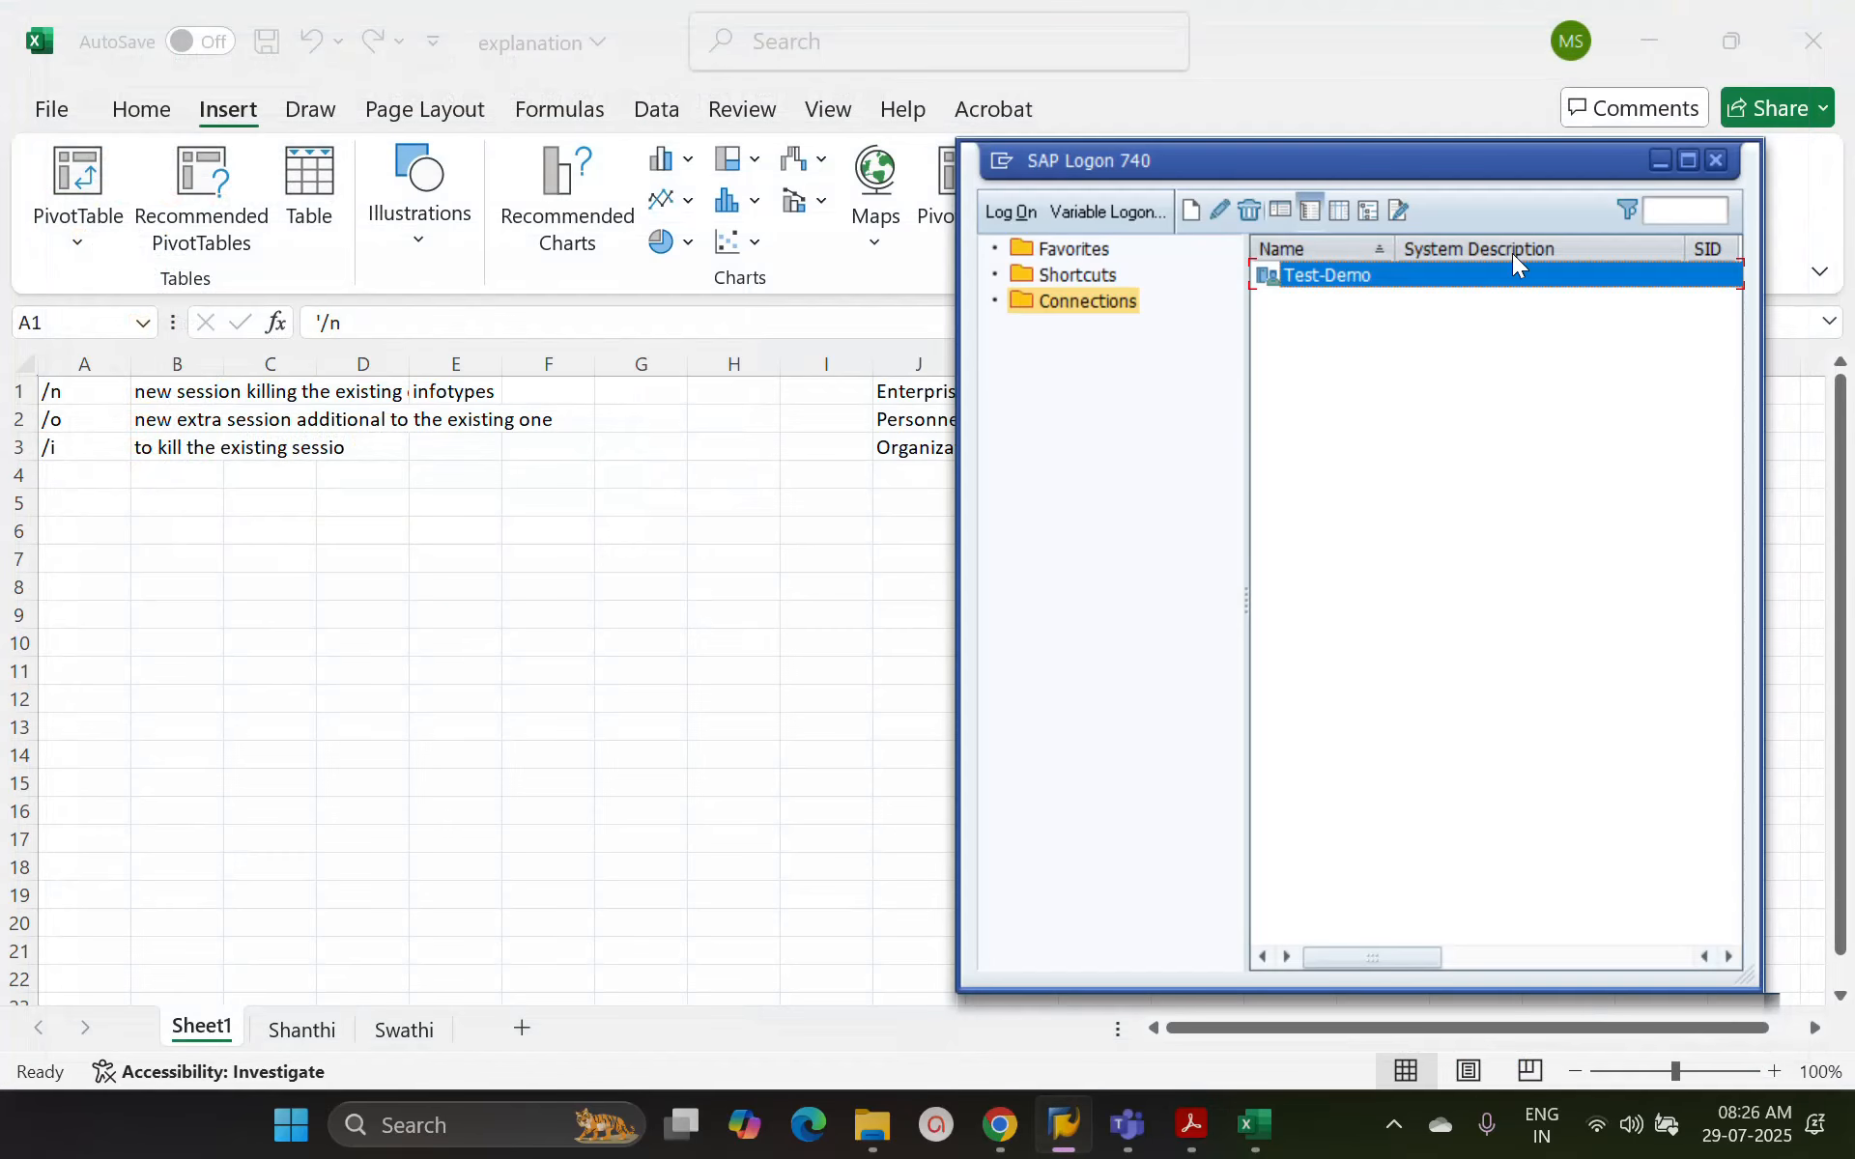
Stop sharing the workbook screen in the Teams meeting and dismiss the meeting time-limit notice
{"action": "left_click", "coordinate": [821, 578]}
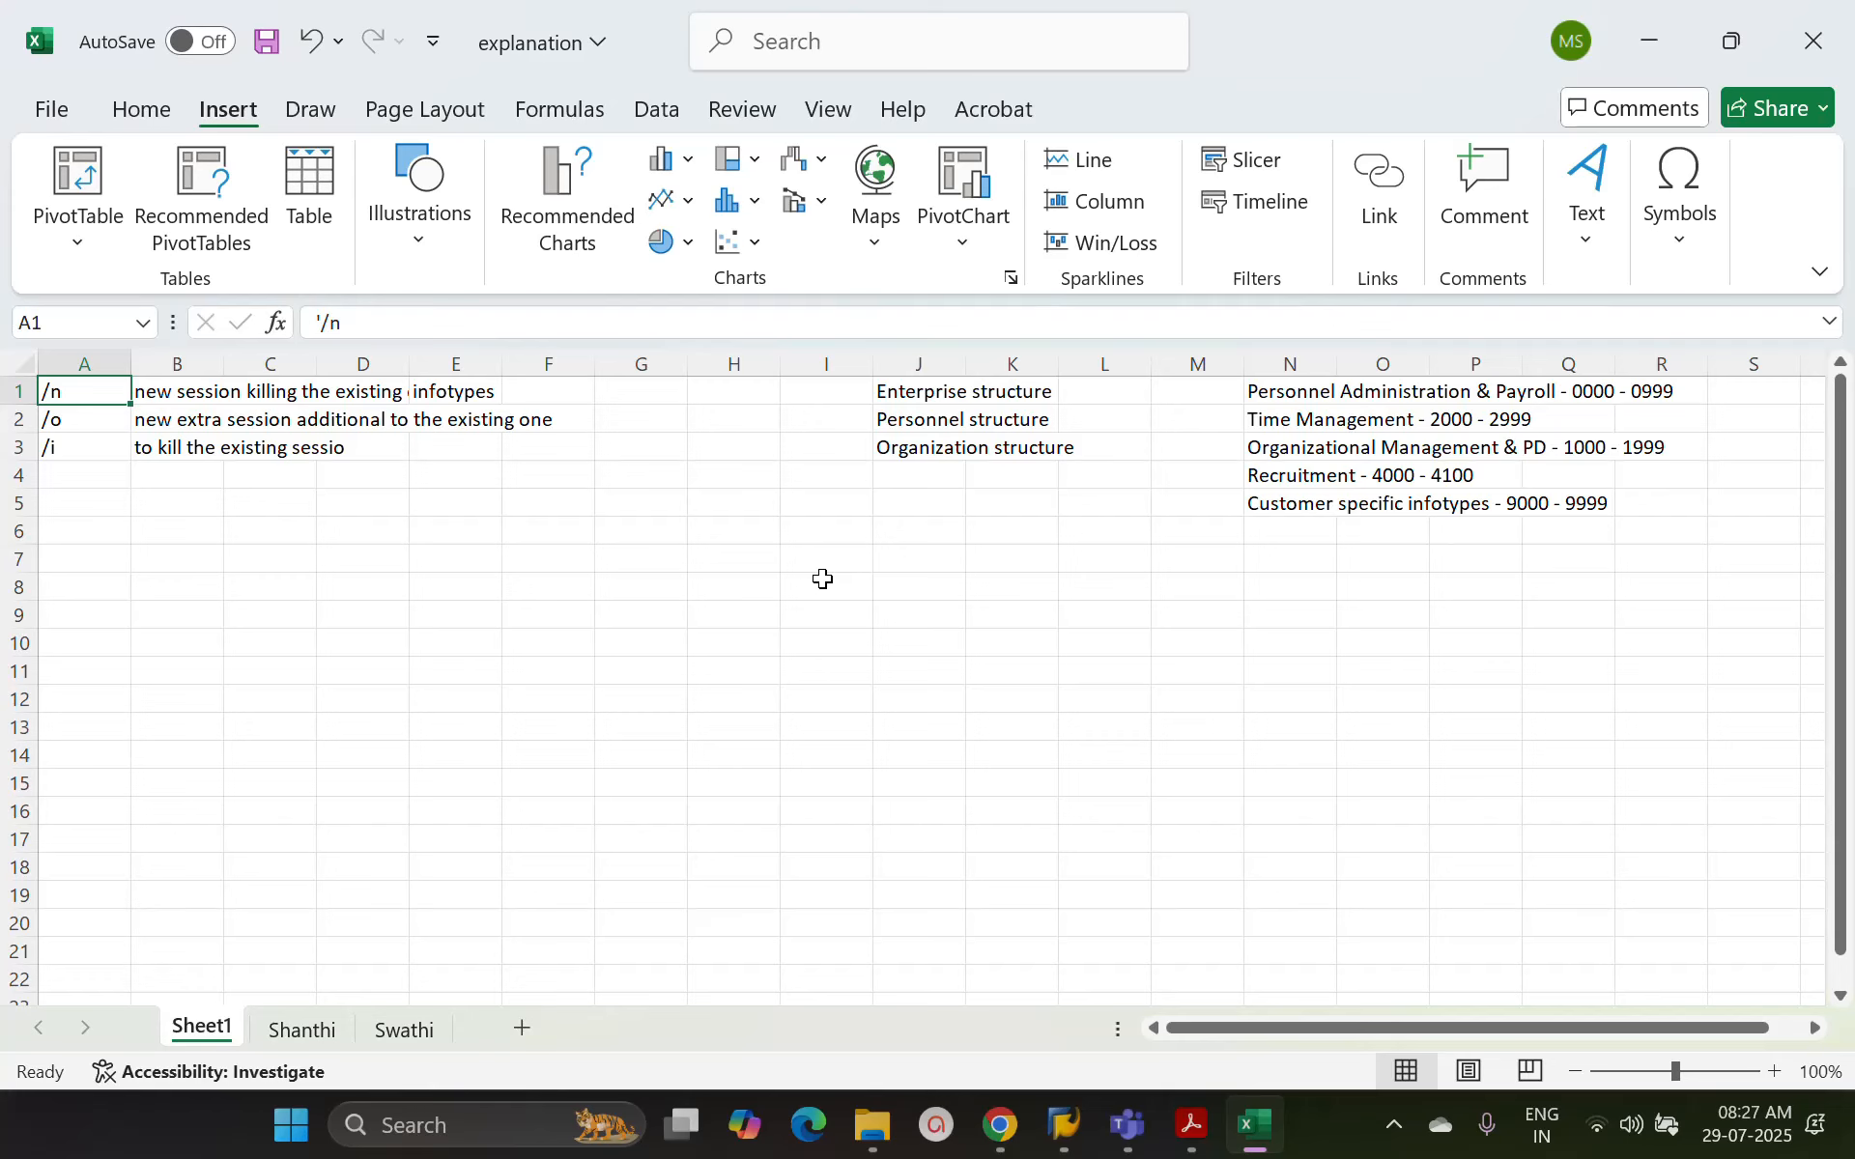
{"action": "left_click", "coordinate": [1061, 41]}
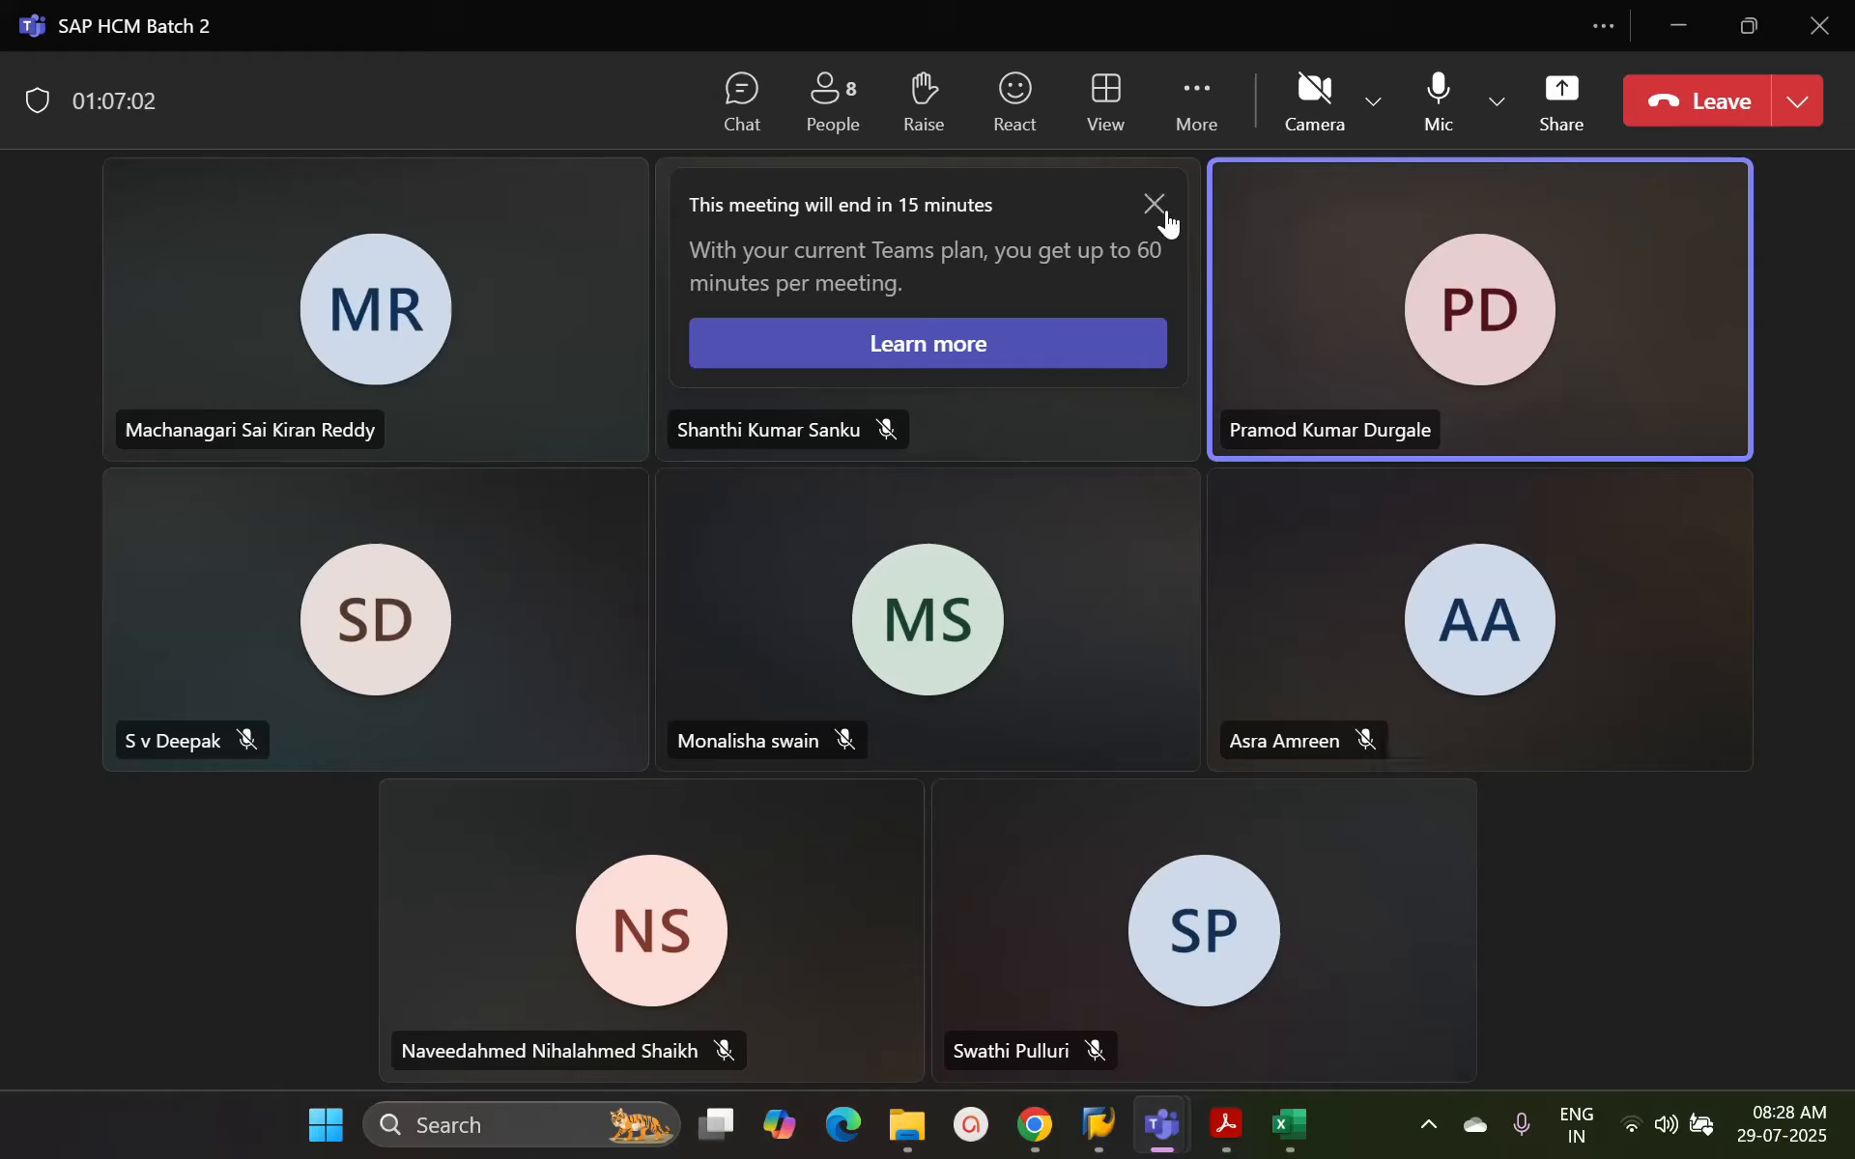
{"action": "left_click", "coordinate": [1155, 205]}
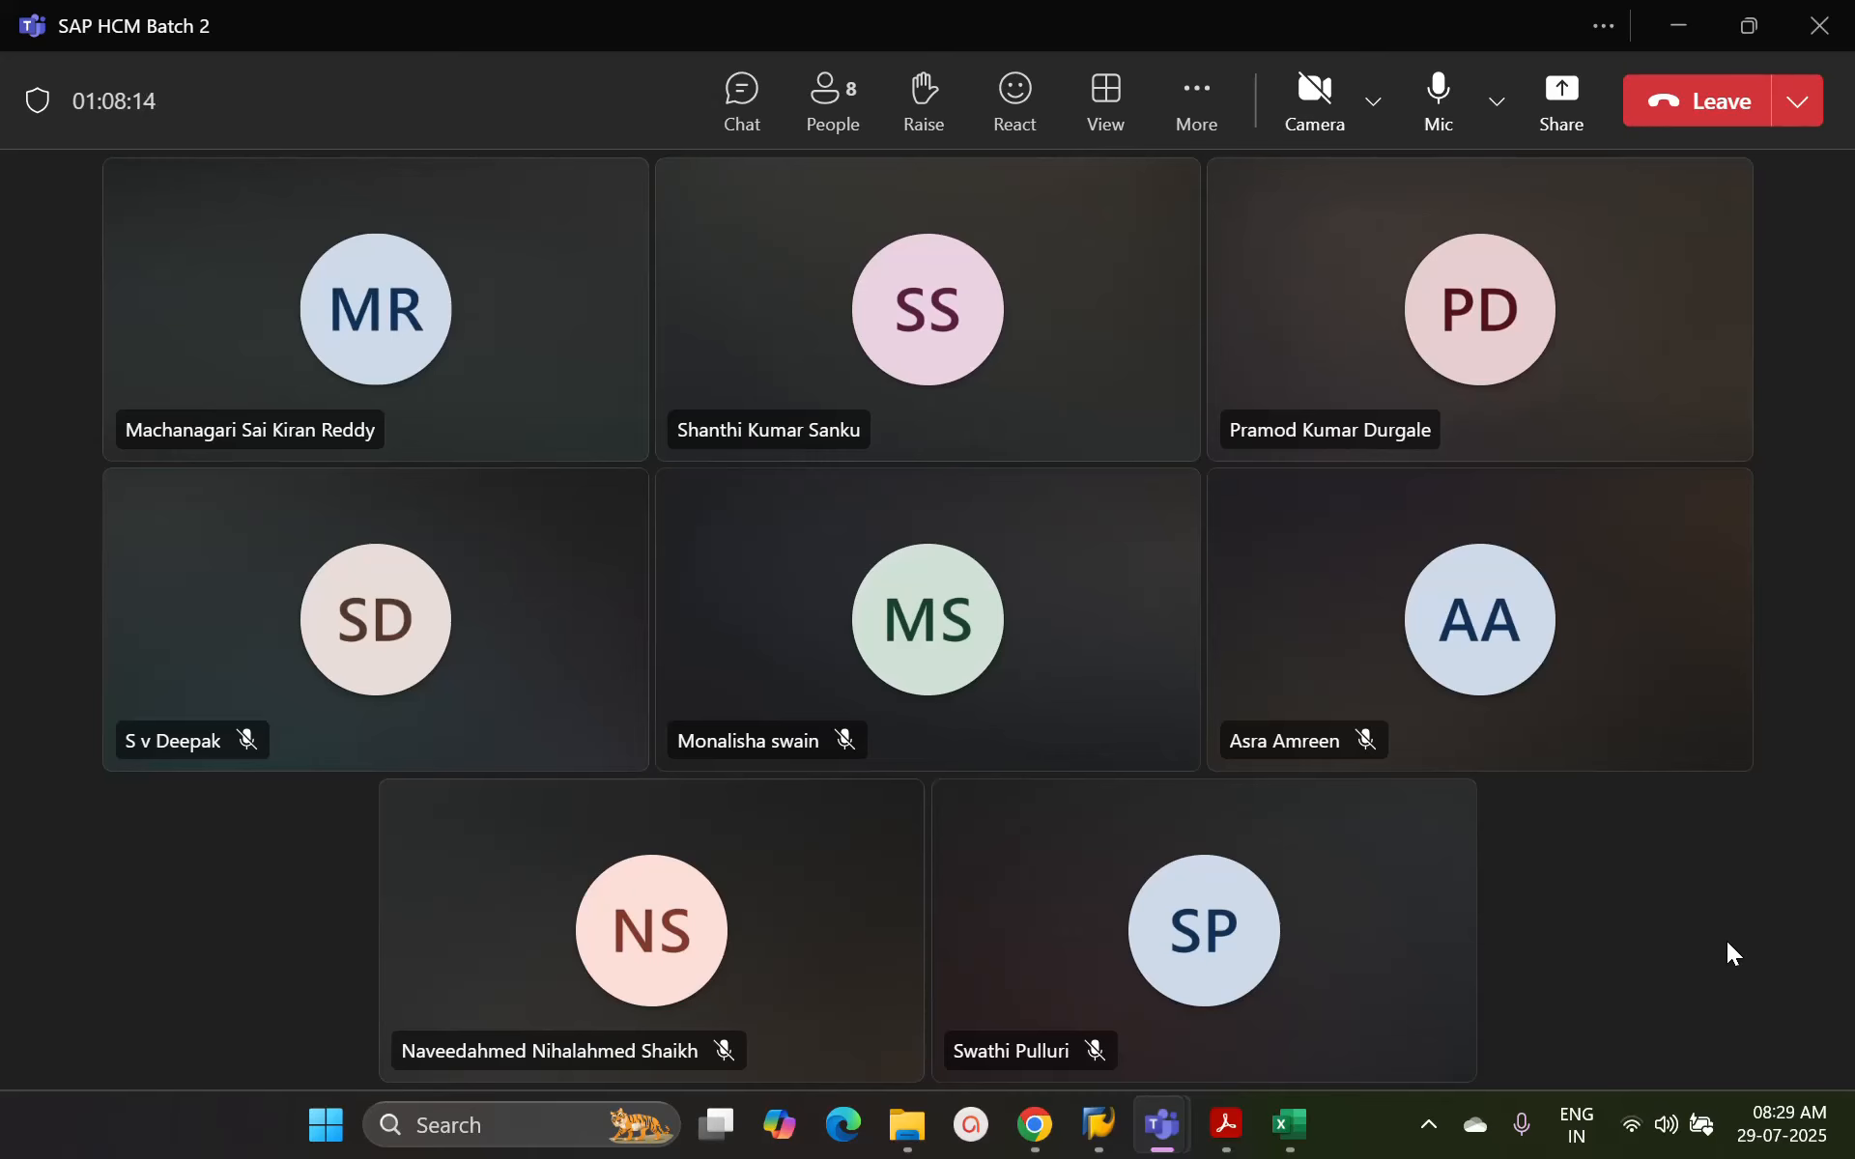
Send the message "SAP ECC HCM user access" in the Teams meeting chat
{"action": "left_click", "coordinate": [749, 96]}
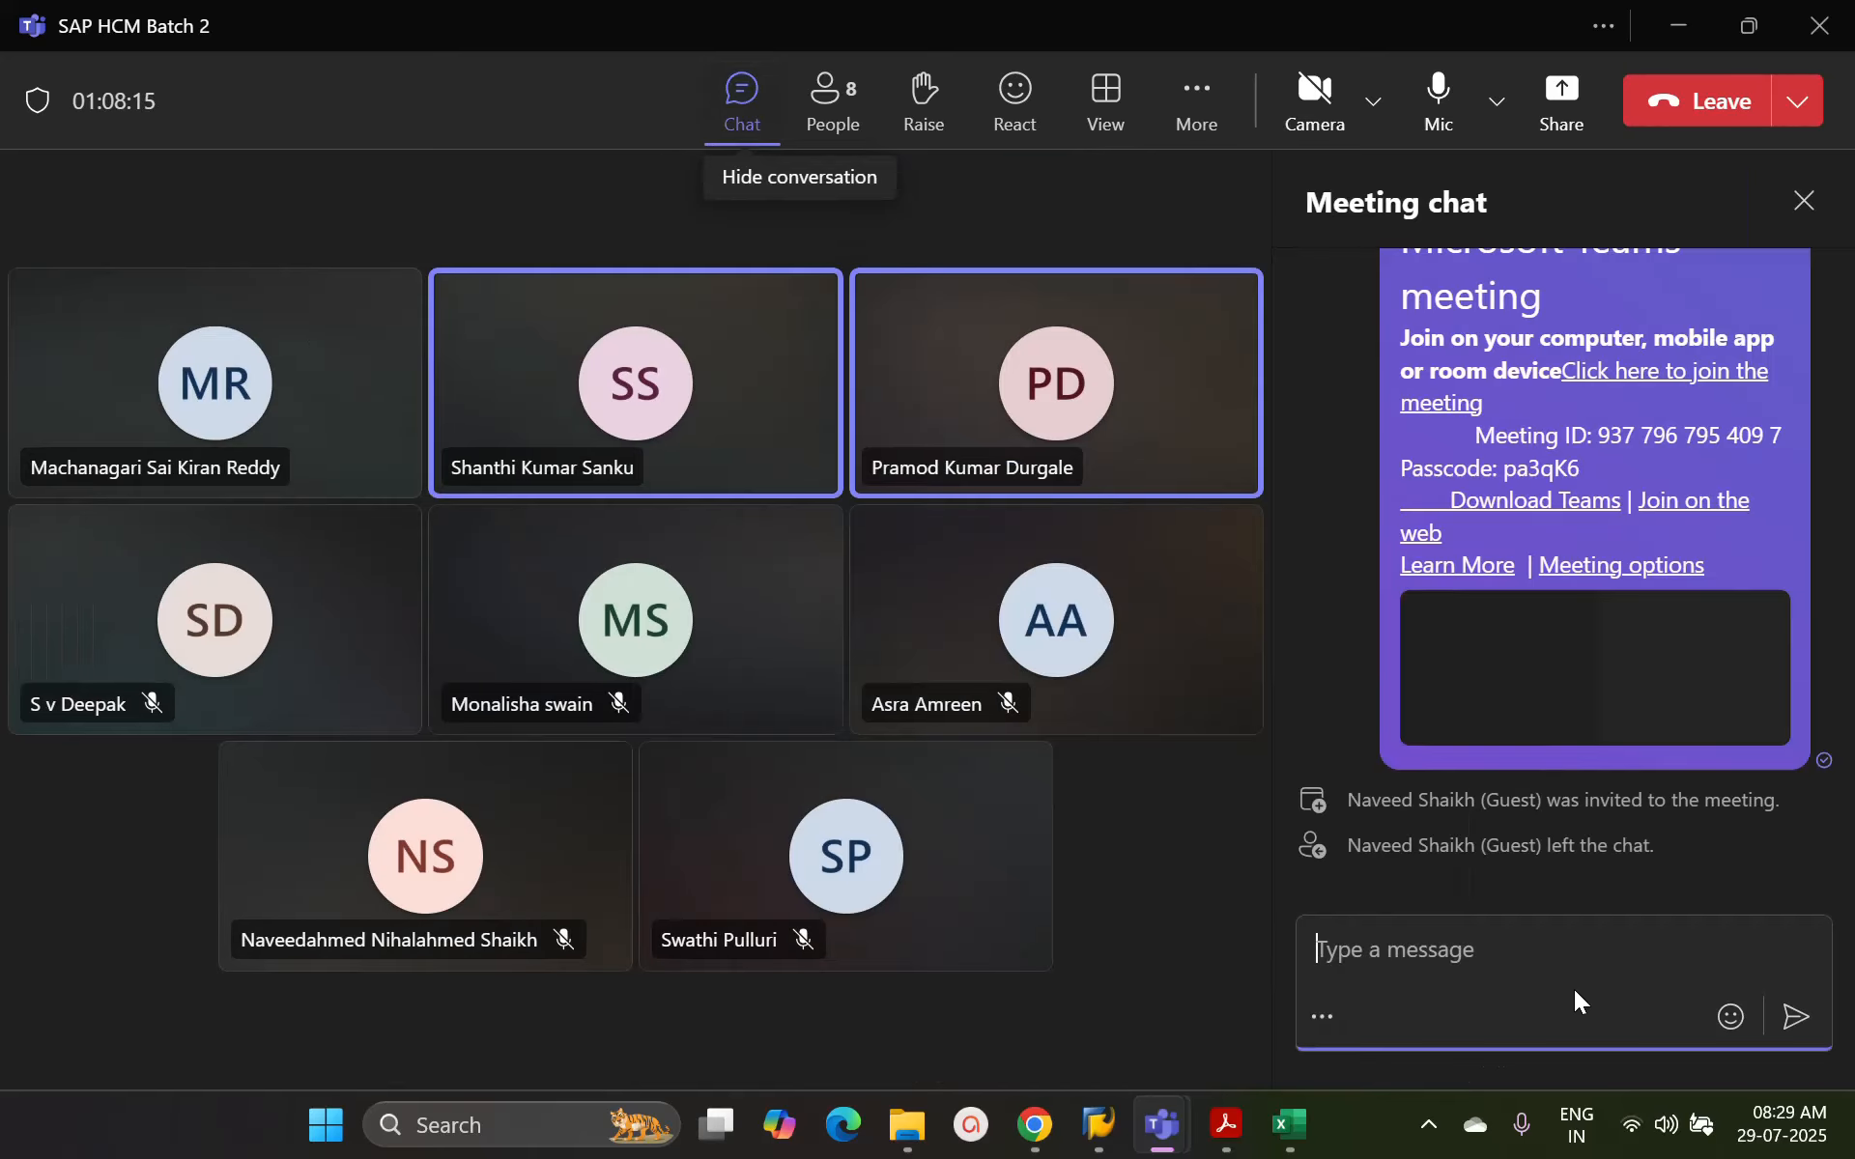
{"action": "left_click", "coordinate": [1508, 947]}
{"action": "type", "text": "SAP"}
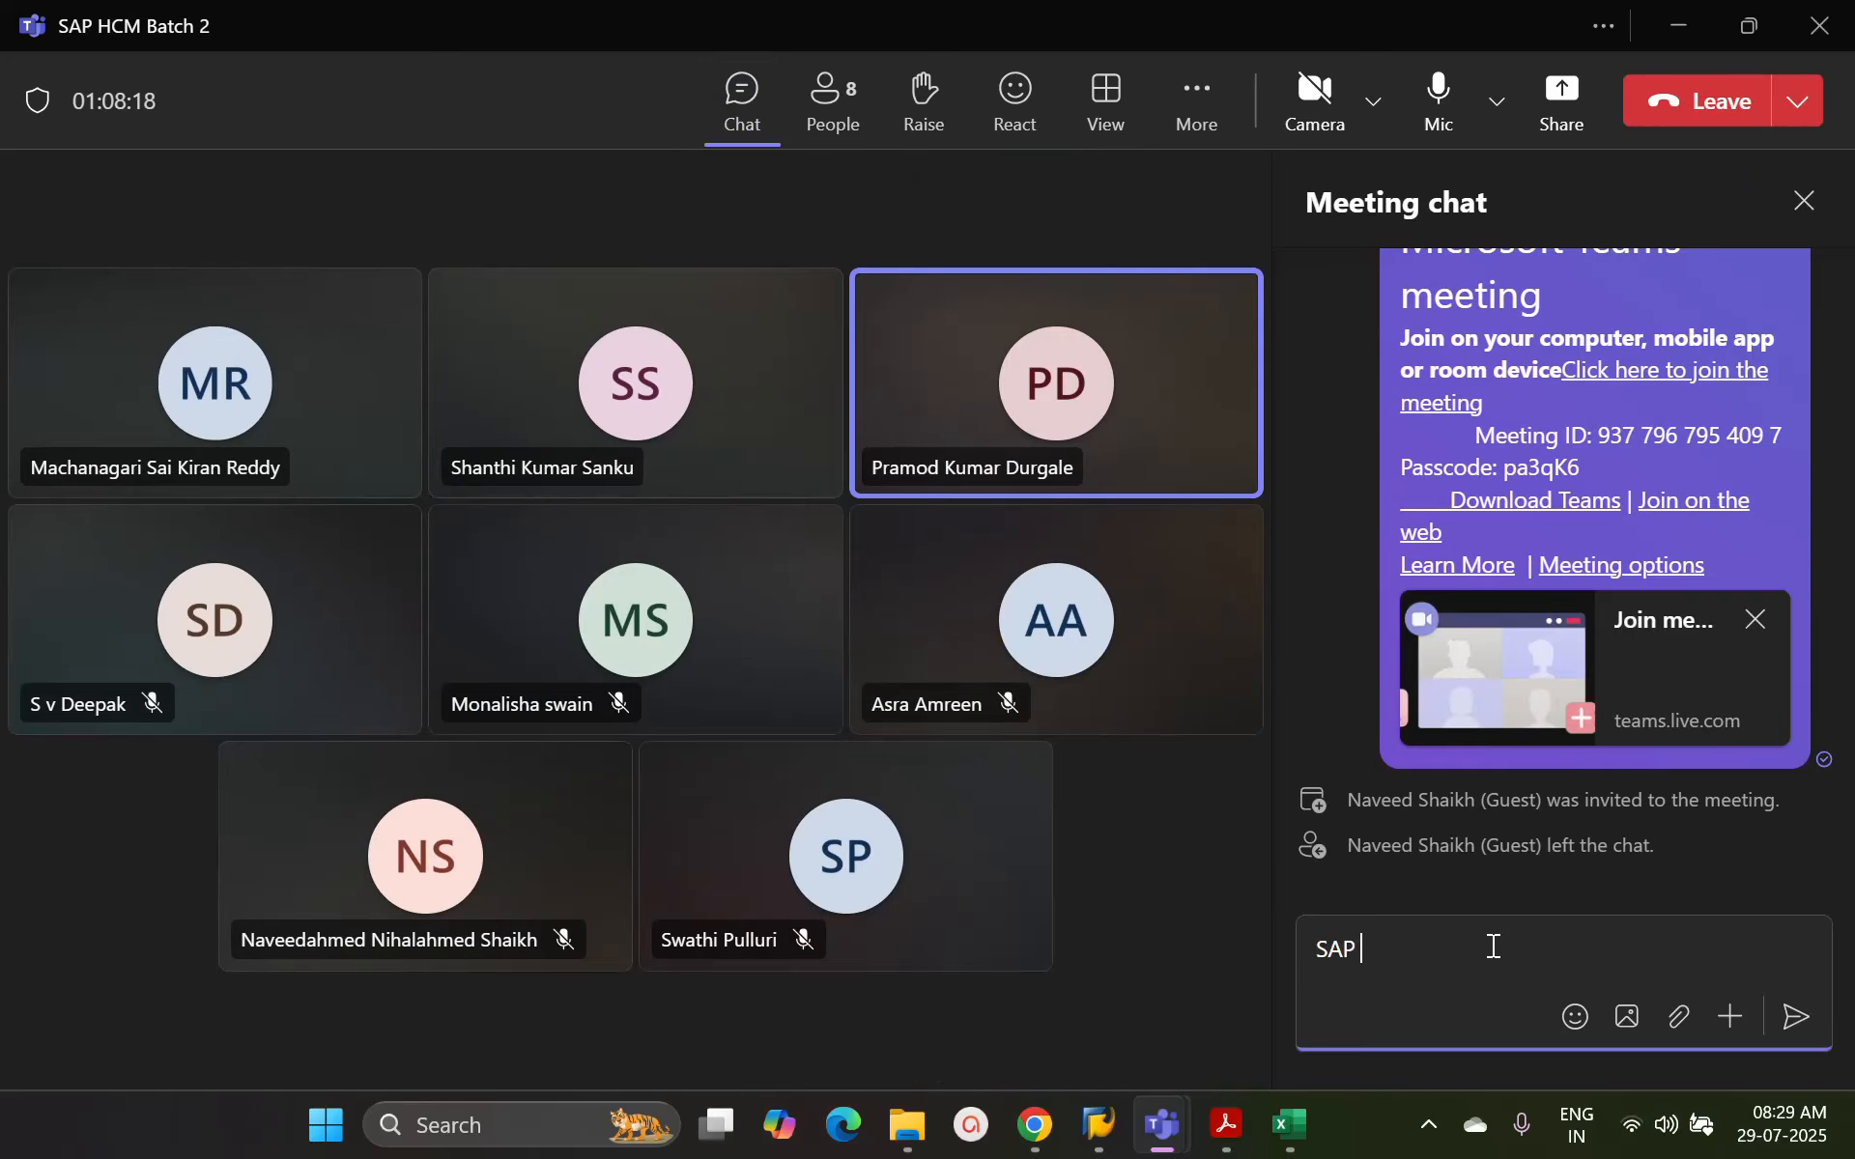
{"action": "type", "text": " ECC HCM us"}
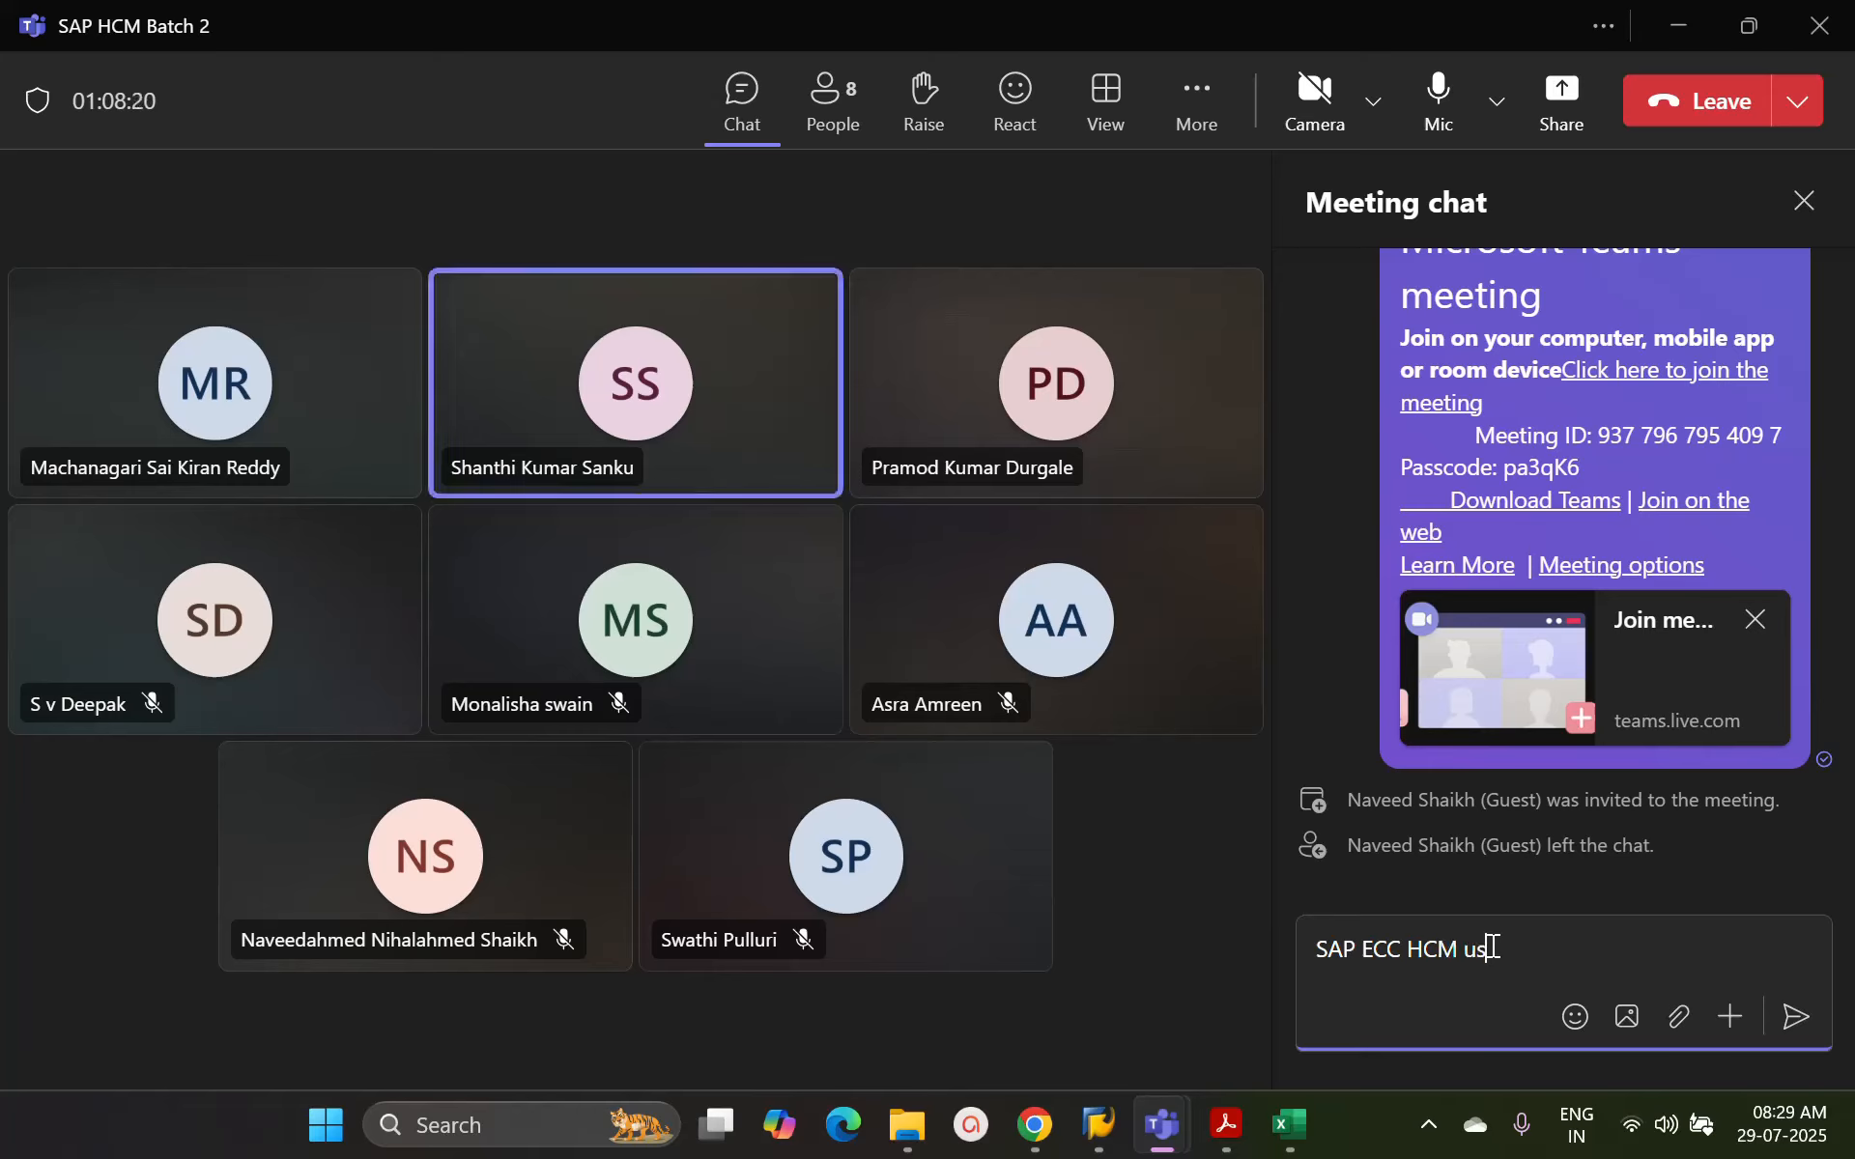
{"action": "type", "text": "er access"}
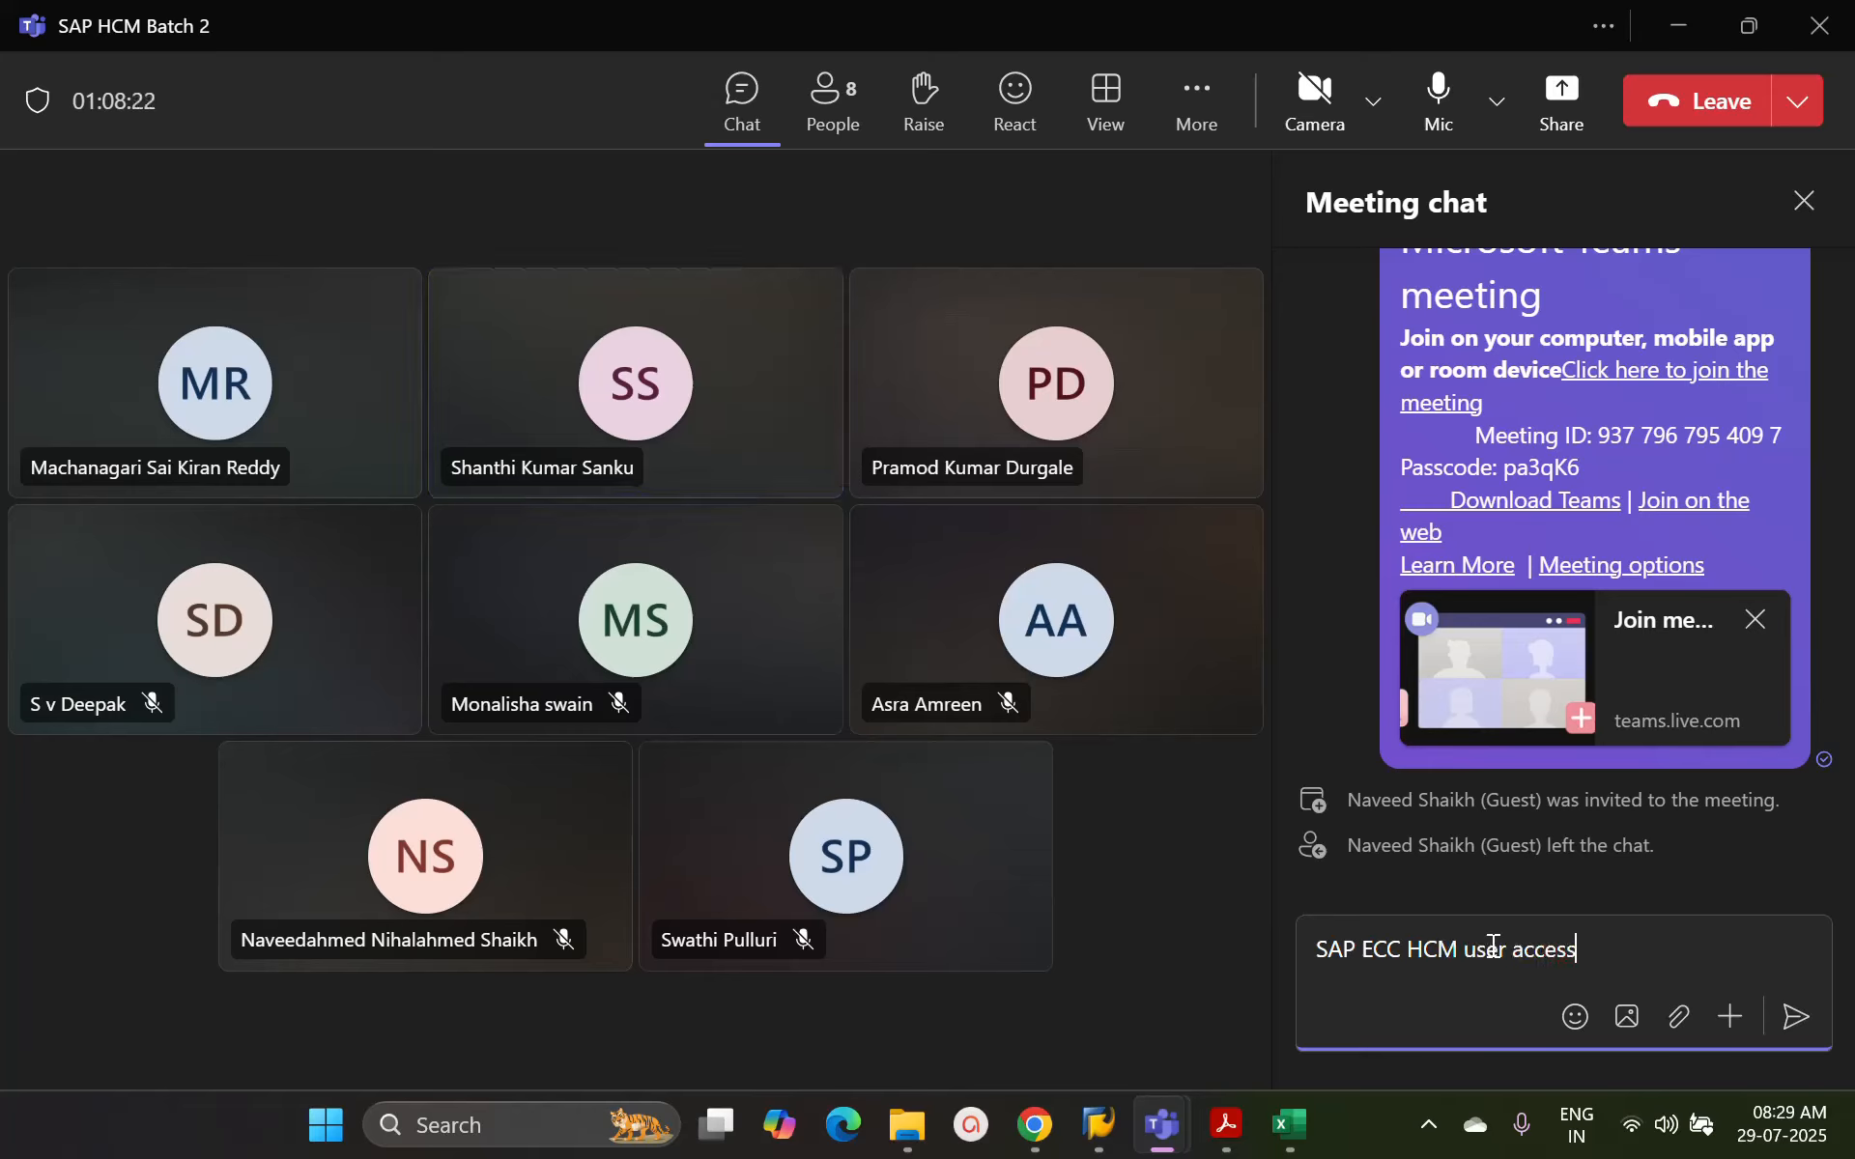
{"action": "key", "text": "Return"}
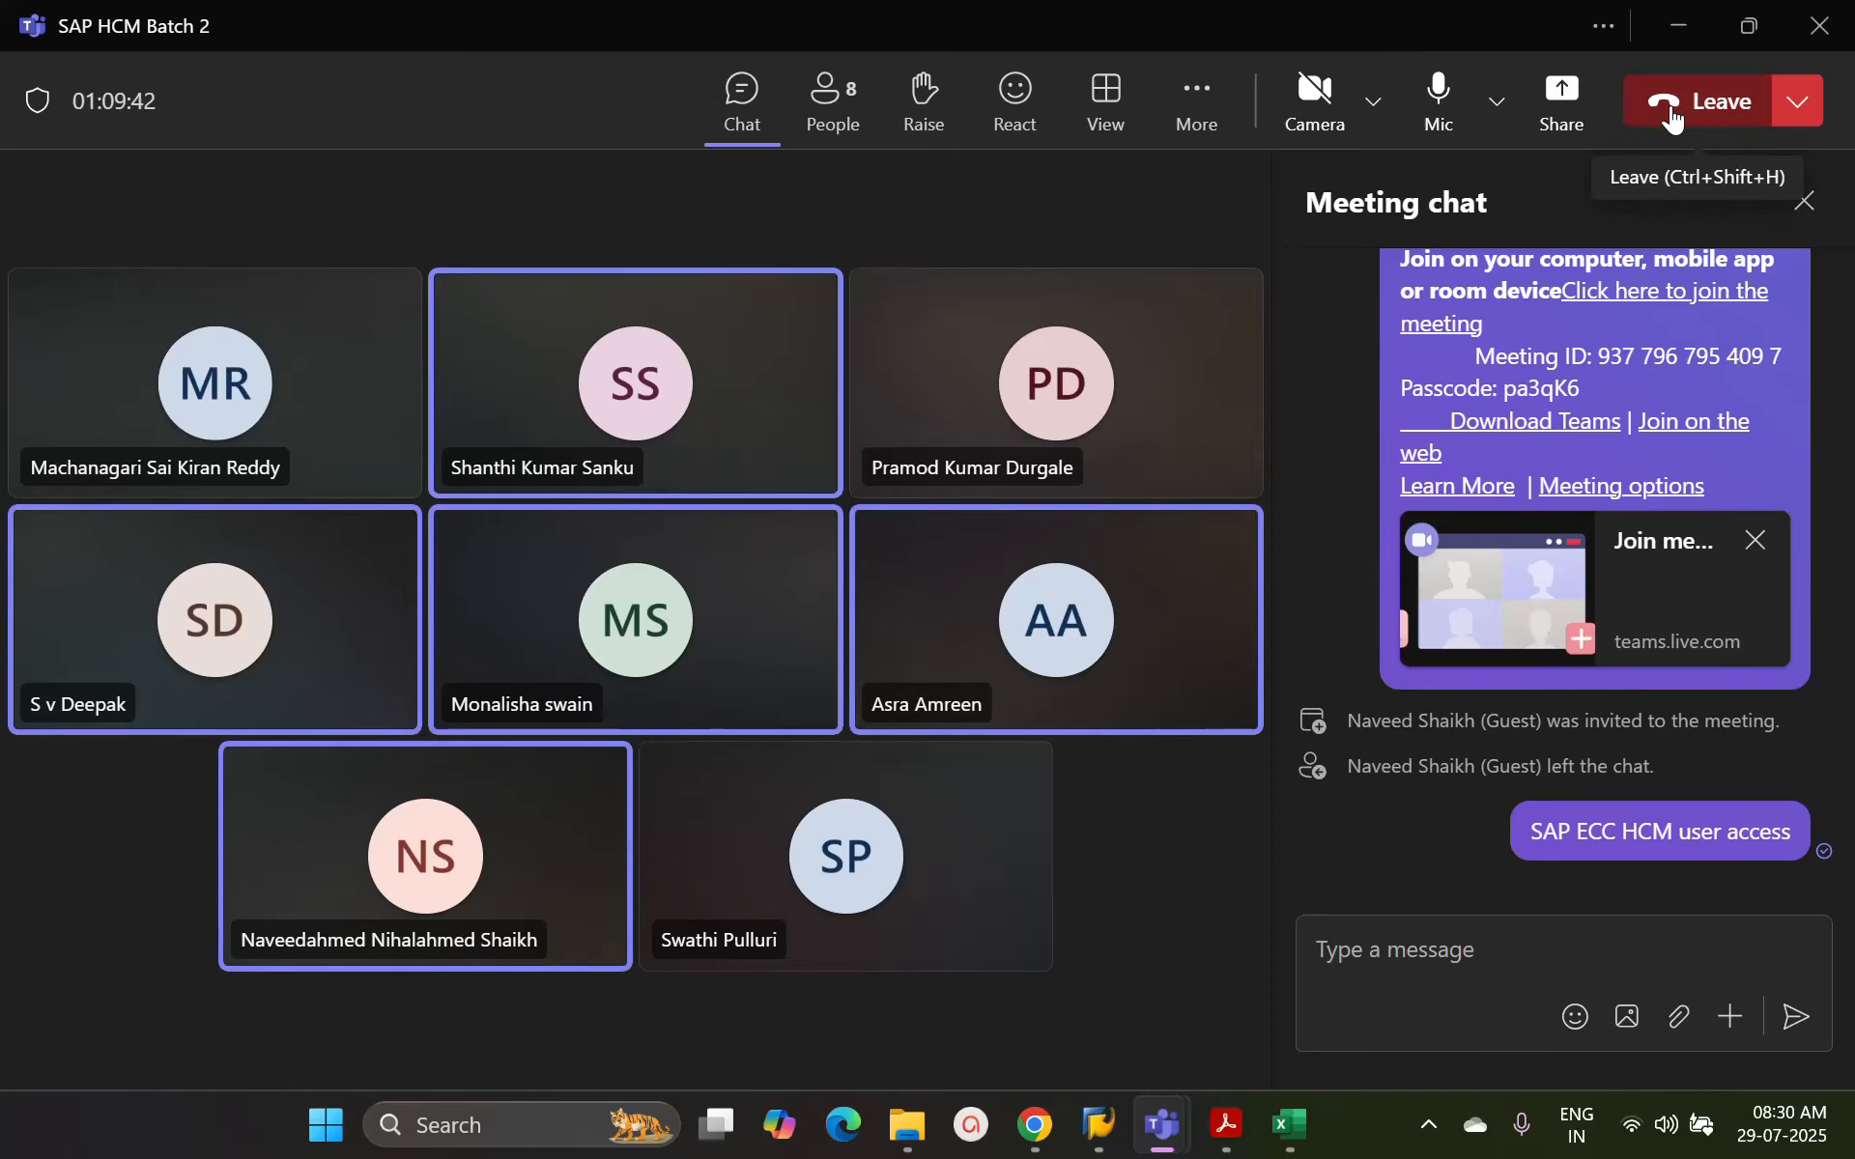
{"action": "key", "text": "alt+Tab"}
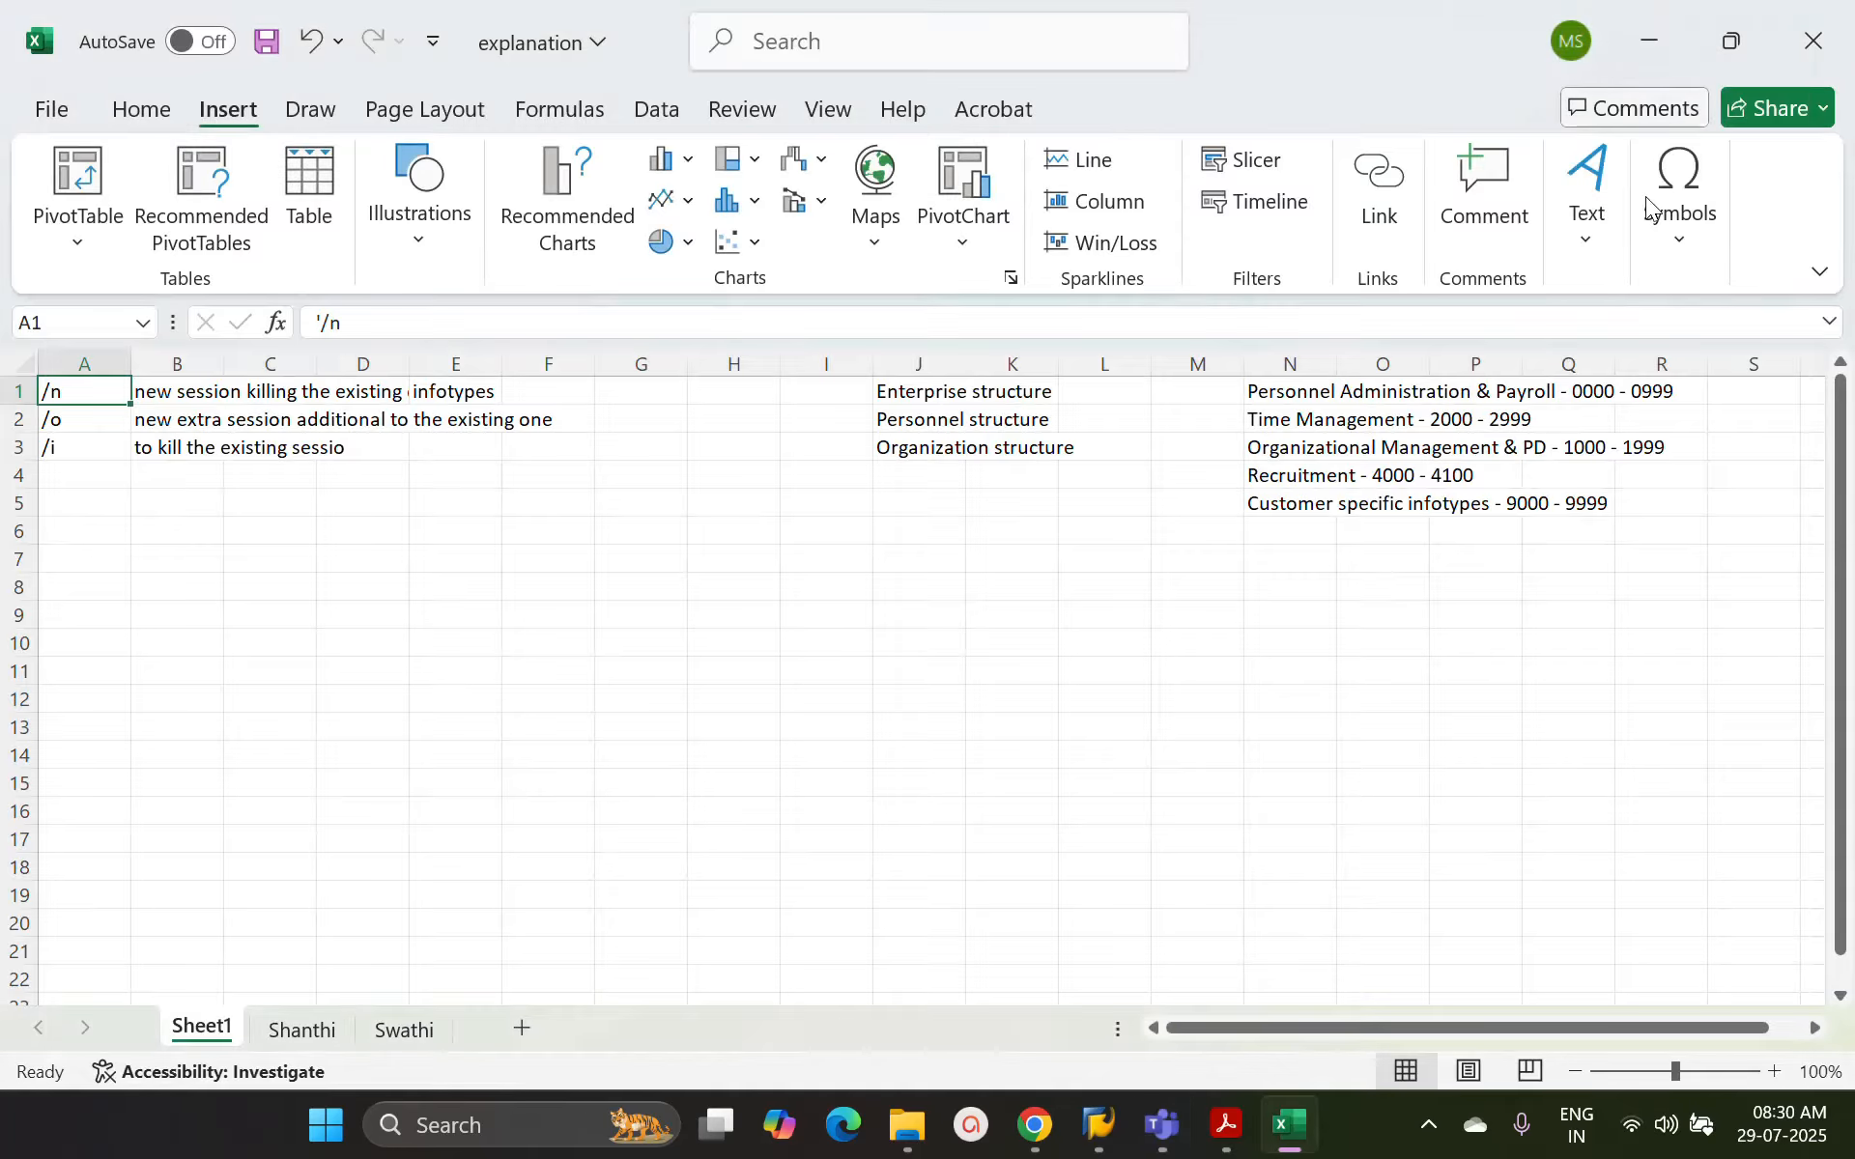
{"action": "left_click", "coordinate": [1430, 1125]}
{"action": "left_click", "coordinate": [1370, 1041]}
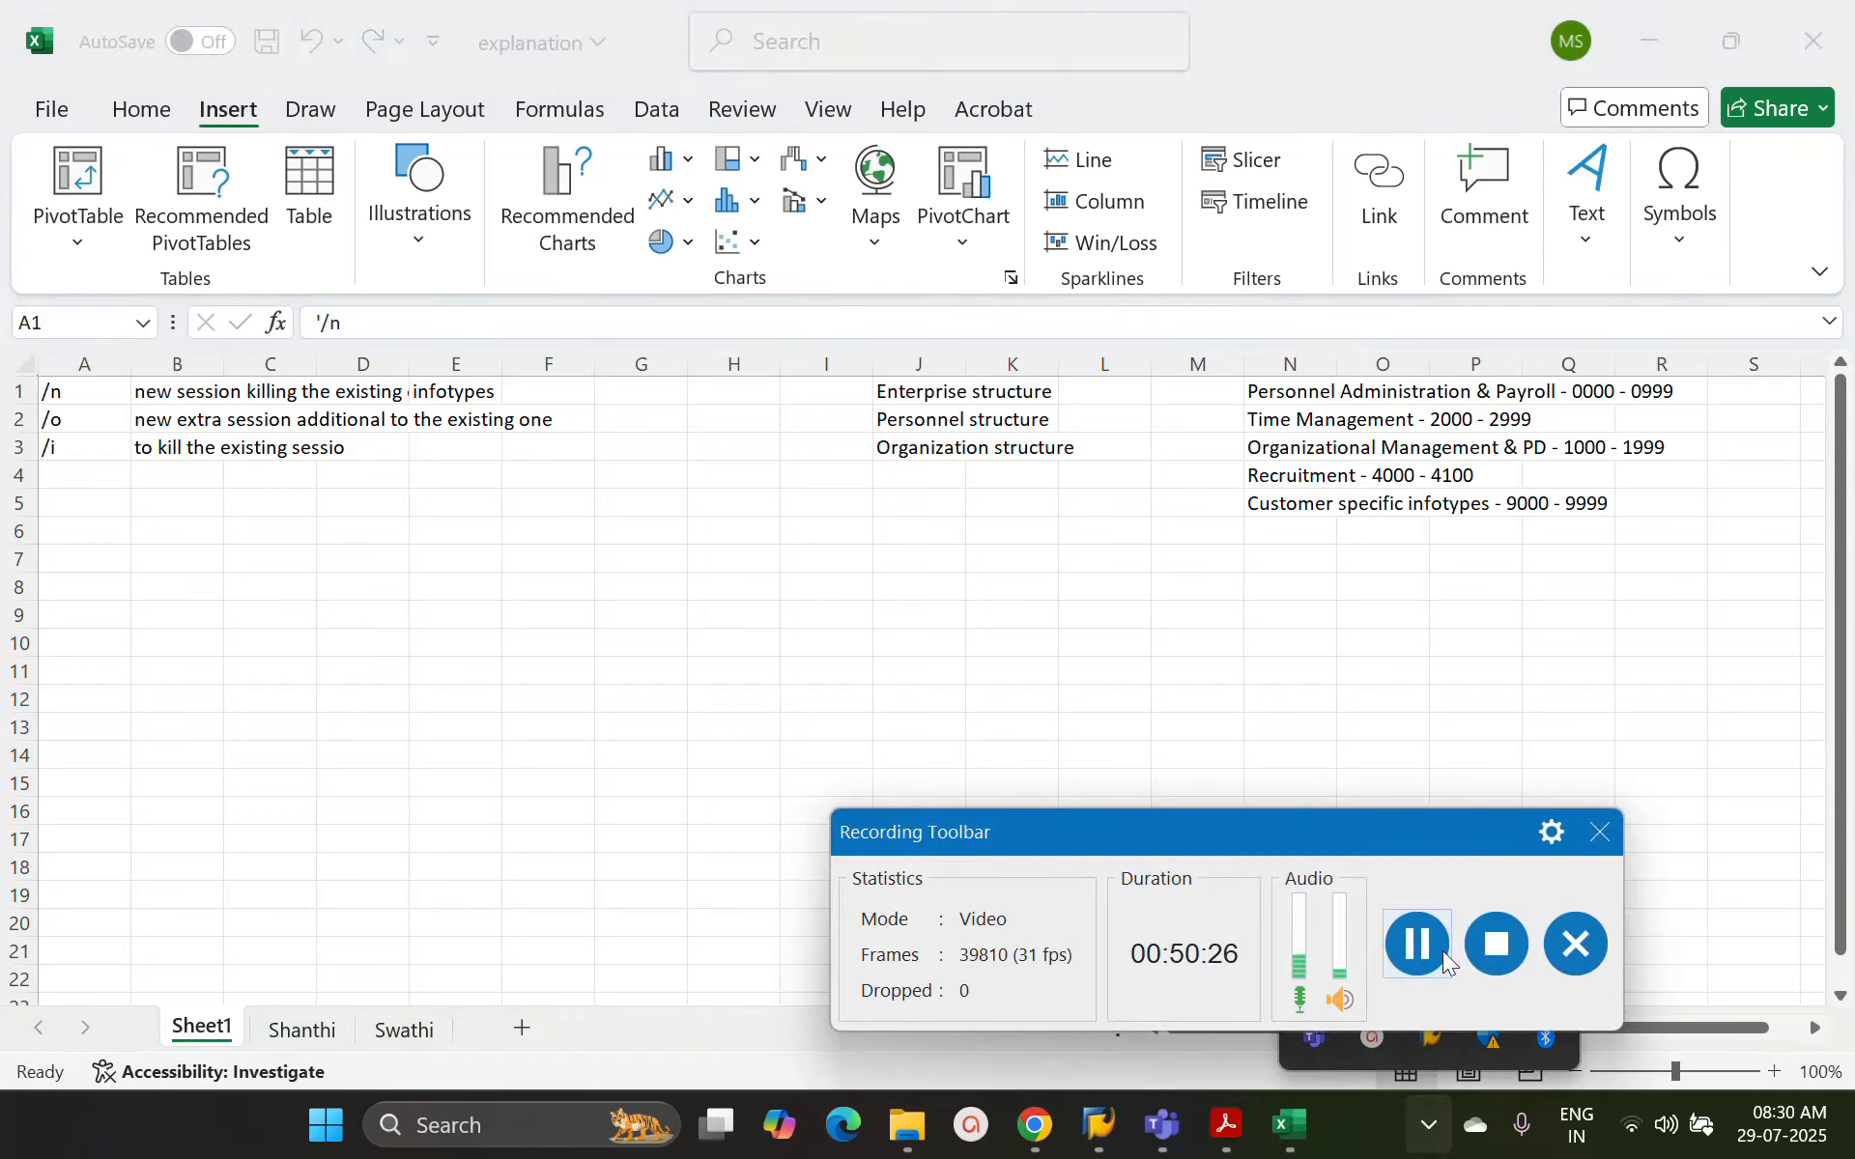